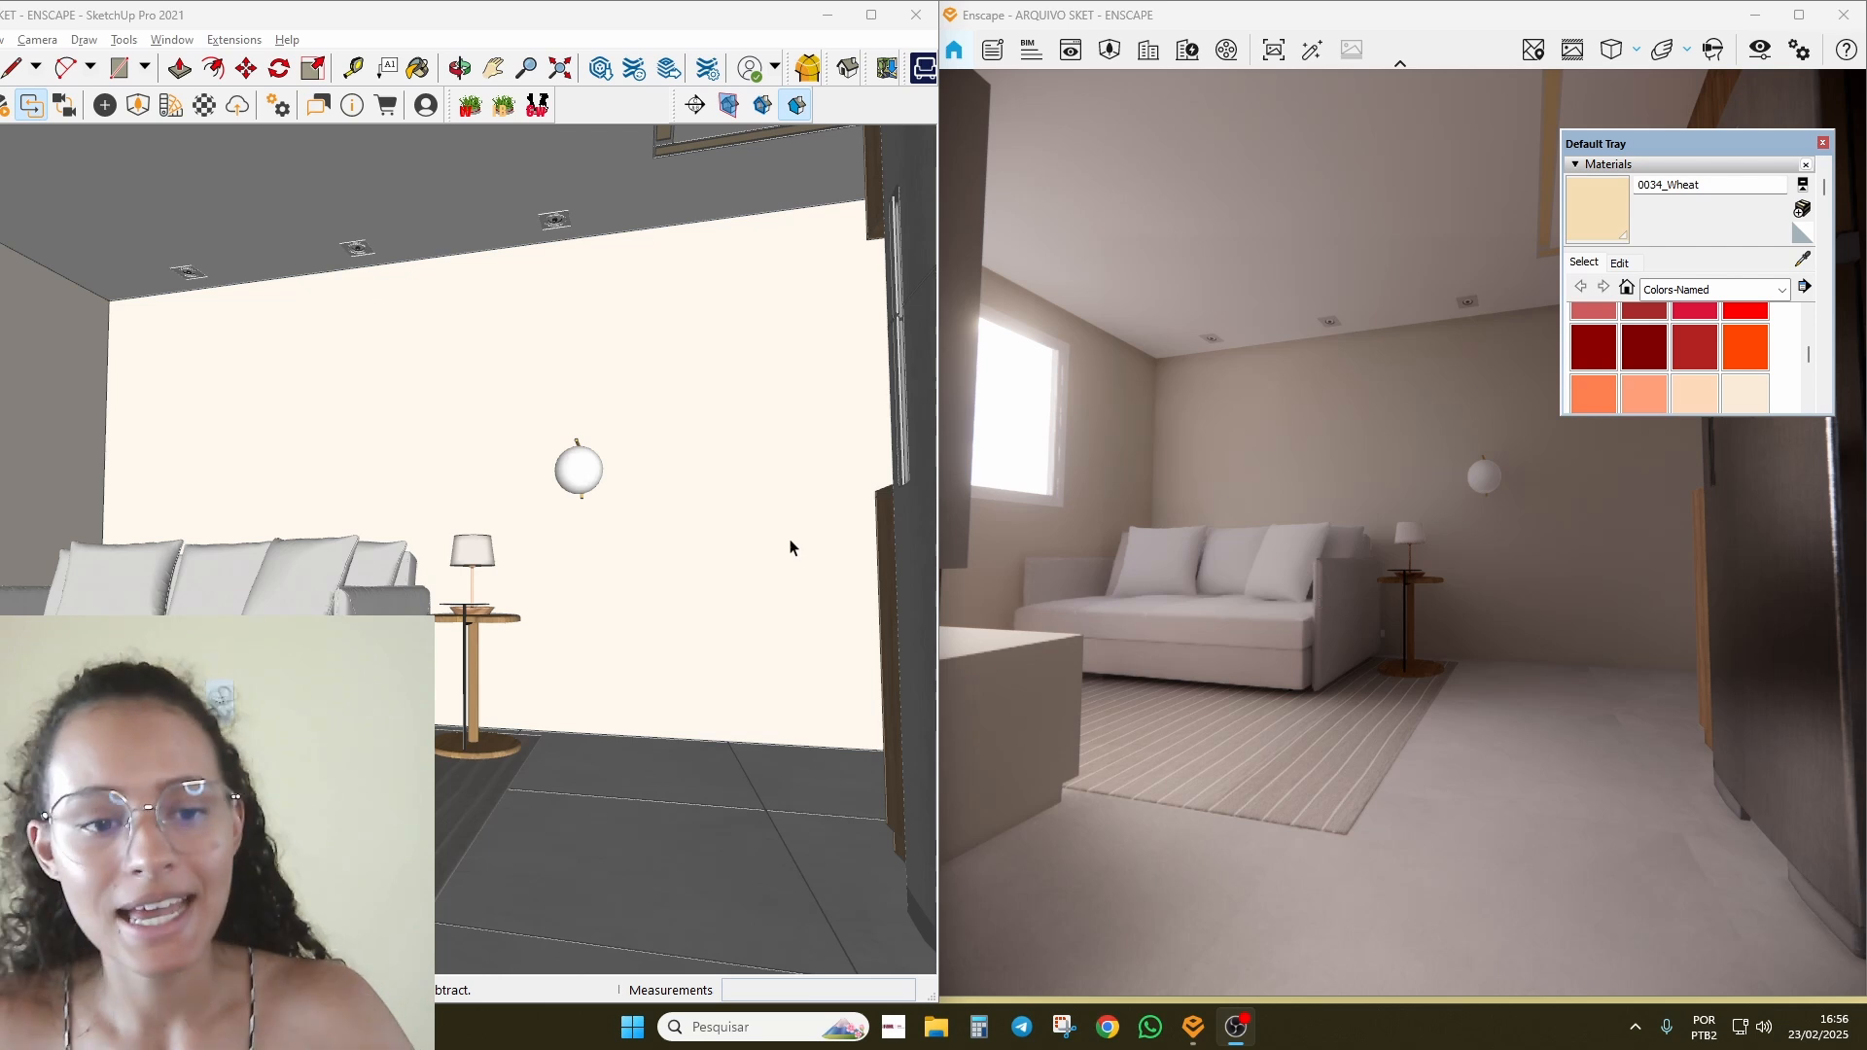
Step: Orbit the SketchUp model around the living room over to the TV wall
{"action": "scroll", "coordinate": [499, 437], "scroll_direction": "up", "scroll_amount": 2}
{"action": "mouse_move", "coordinate": [499, 438]}
{"action": "middle_mouse_down"}
{"action": "mouse_move", "coordinate": [359, 475]}
{"action": "mouse_move", "coordinate": [884, 466]}
{"action": "mouse_move", "coordinate": [418, 627]}
{"action": "mouse_move", "coordinate": [388, 306]}
{"action": "mouse_move", "coordinate": [312, 421]}
{"action": "mouse_move", "coordinate": [1, 491]}
{"action": "mouse_move", "coordinate": [191, 424]}
{"action": "mouse_move", "coordinate": [500, 445]}
{"action": "mouse_move", "coordinate": [589, 491]}
{"action": "mouse_move", "coordinate": [365, 575]}
{"action": "middle_mouse_up"}
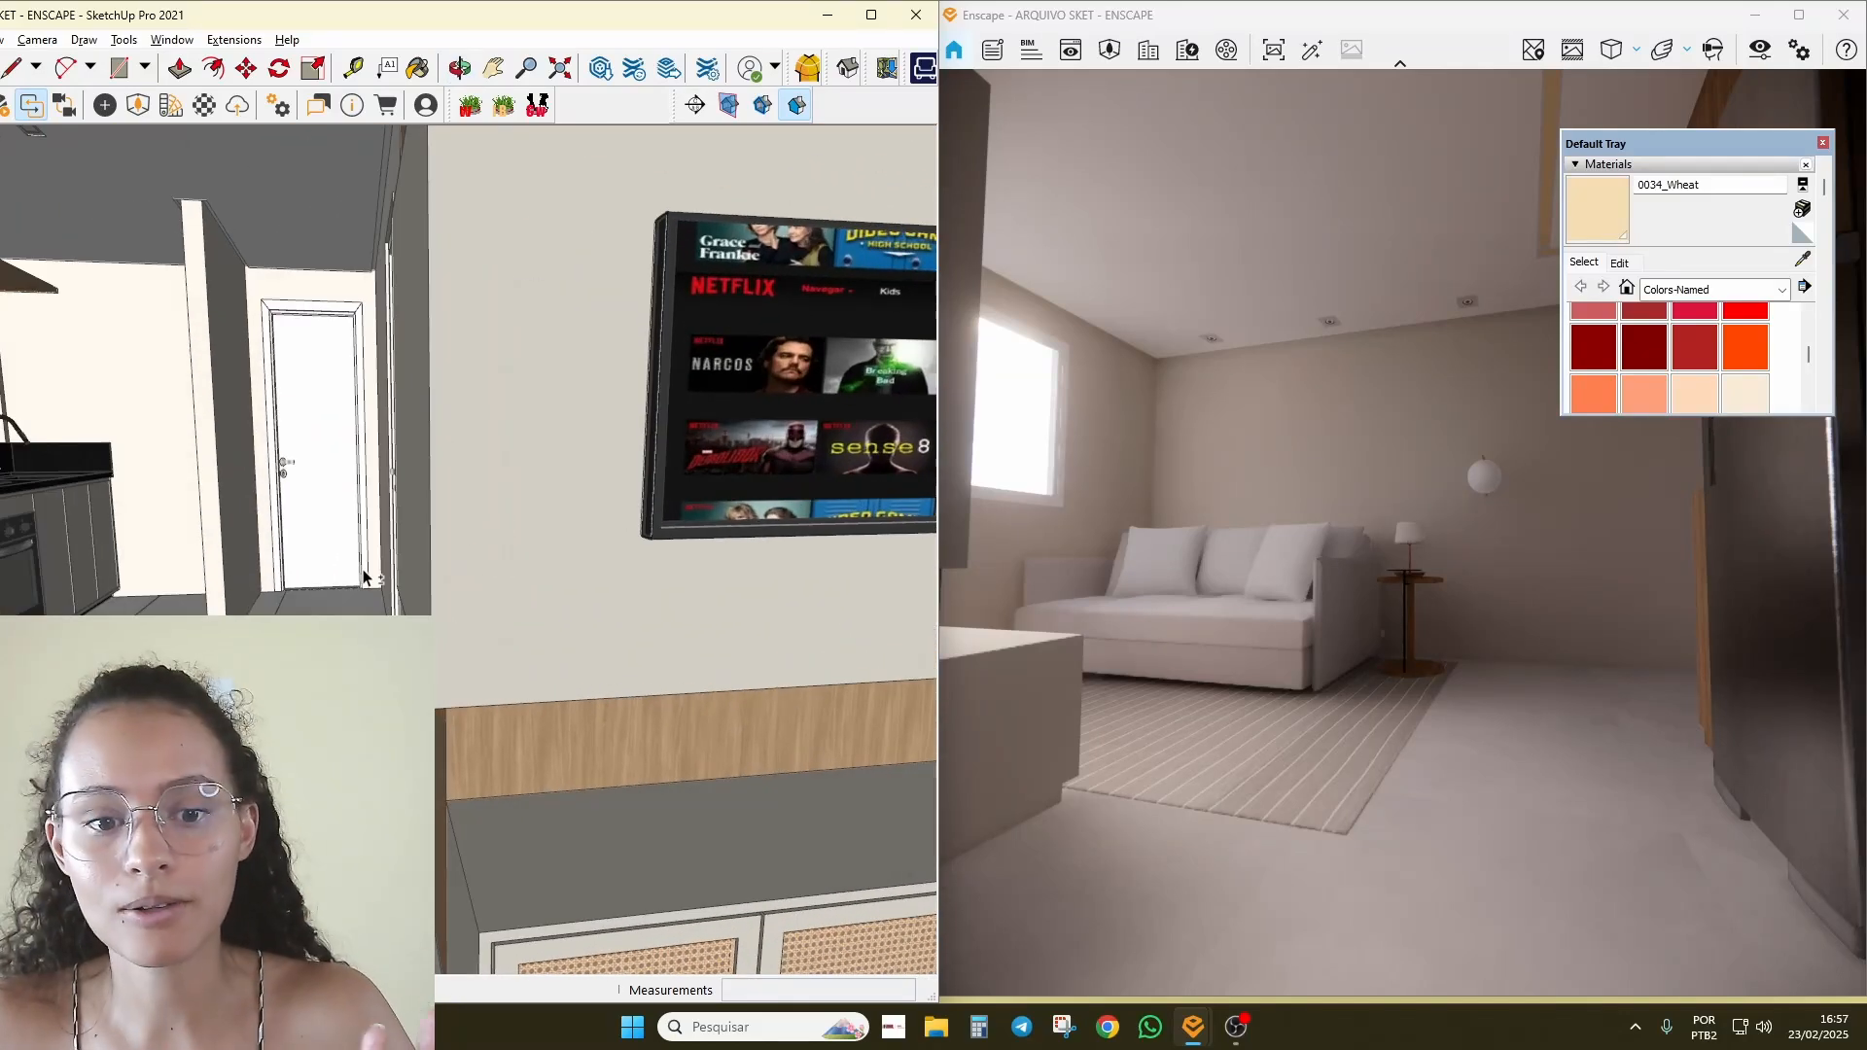
{"action": "mouse_move", "coordinate": [348, 580]}
{"action": "middle_mouse_down", "text": "shift"}
{"action": "mouse_move", "coordinate": [116, 550]}
{"action": "mouse_move", "coordinate": [623, 680]}
{"action": "mouse_move", "coordinate": [653, 498]}
{"action": "mouse_move", "coordinate": [452, 597]}
{"action": "middle_mouse_up", "text": "shift"}
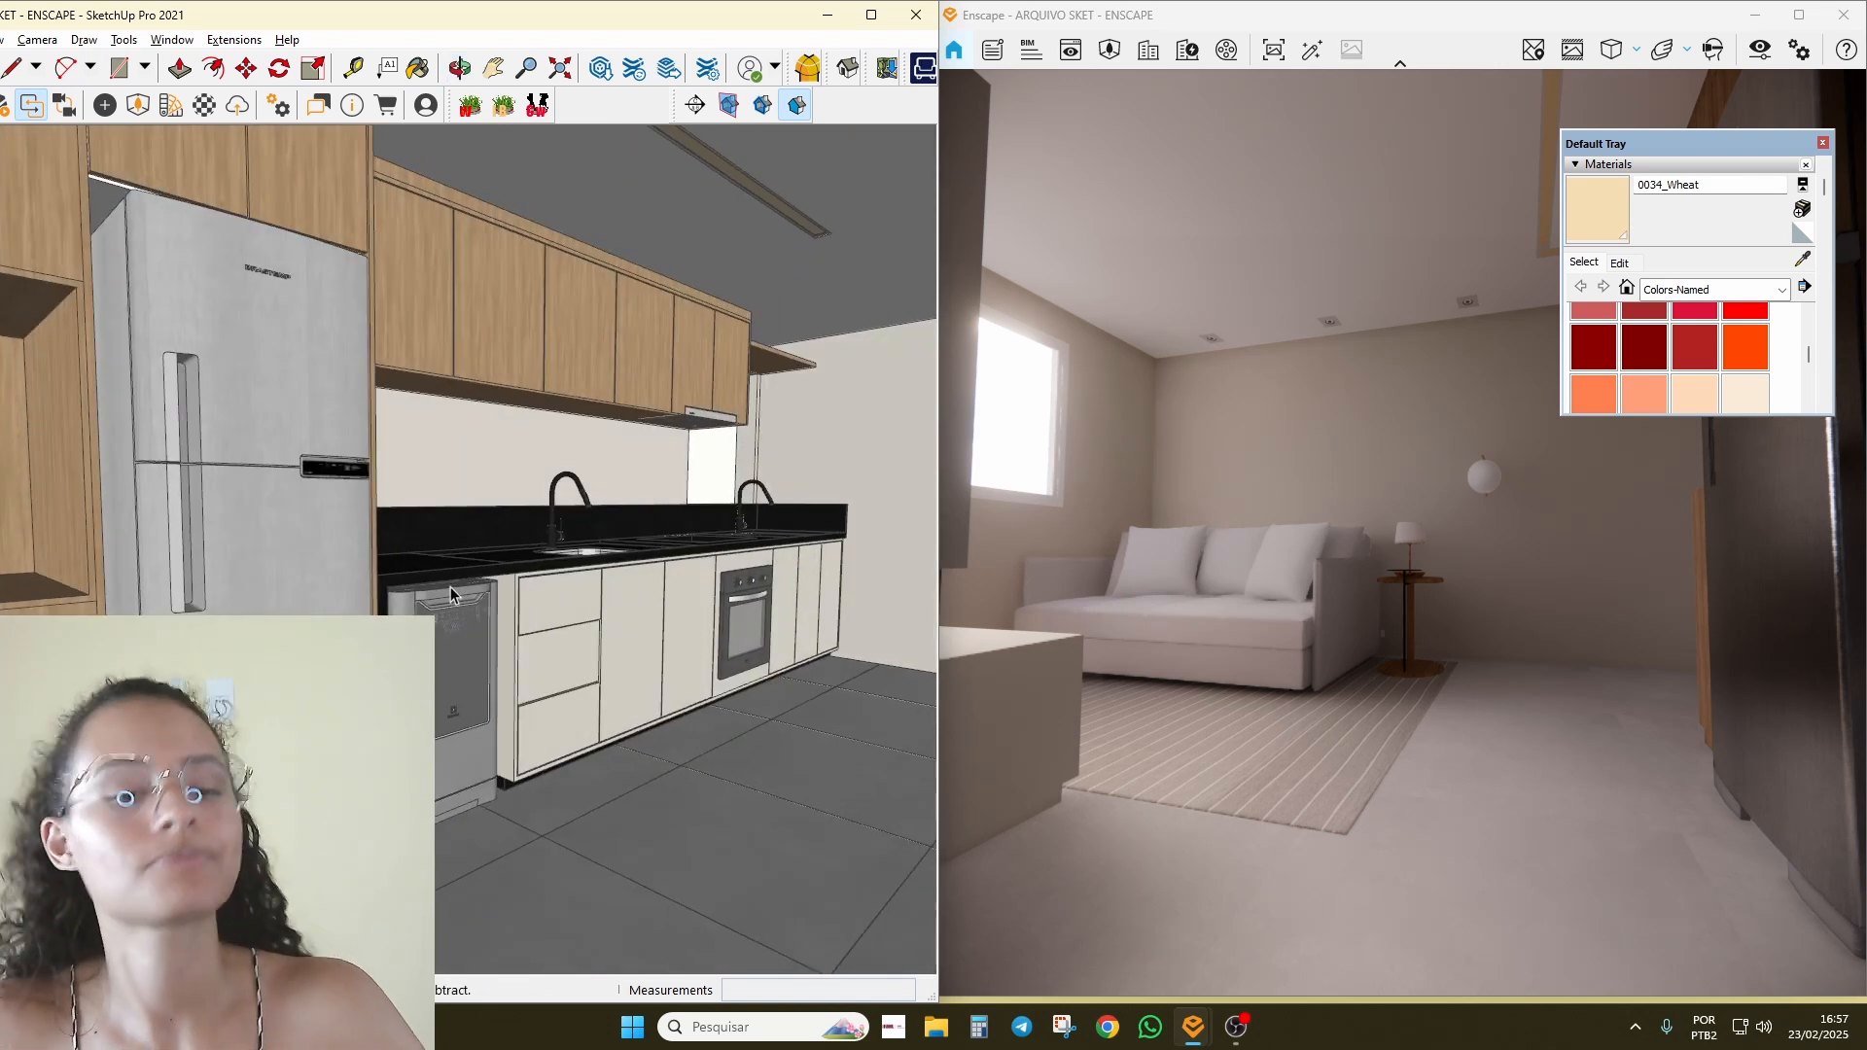
Step: Walk the Enscape live preview past the sofa, room corner, ceiling and cabinets
{"action": "left_click_drag", "start_coordinate": [1281, 567], "coordinate": [1396, 312]}
{"action": "key", "text": "w"}
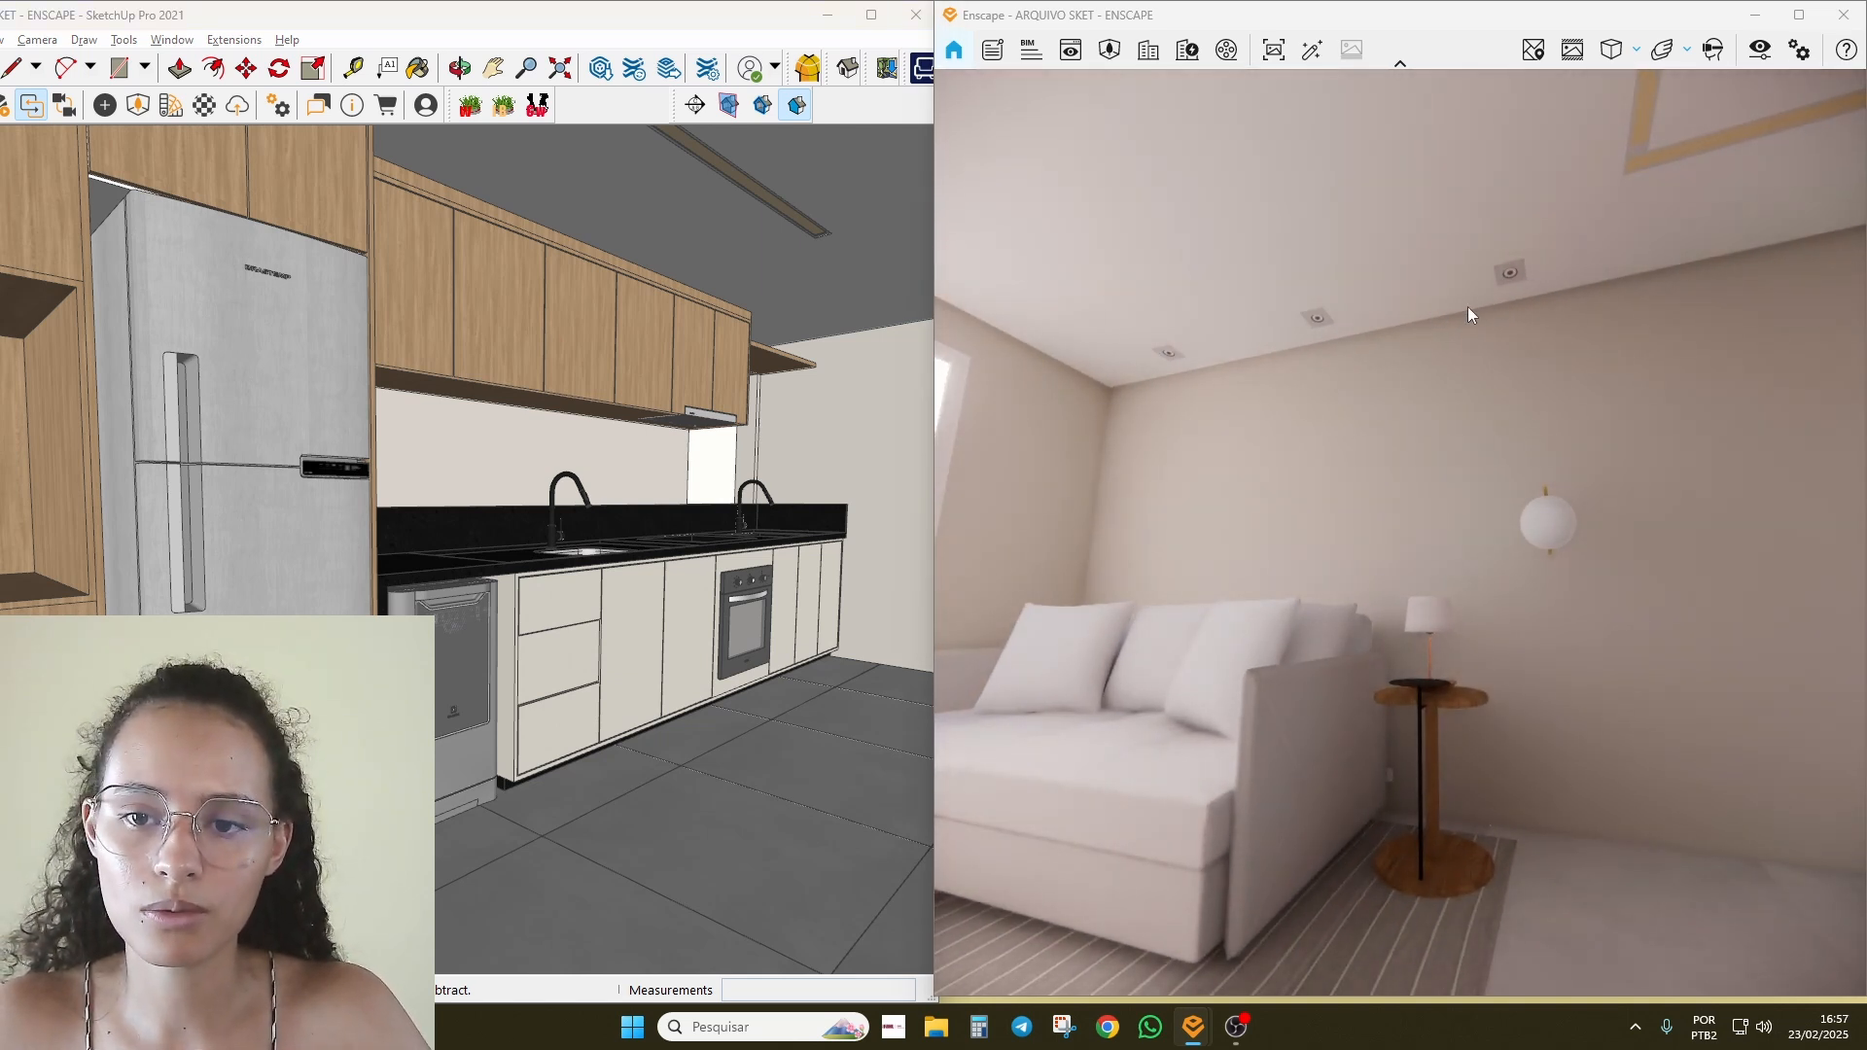
{"action": "left_click_drag", "start_coordinate": [1518, 525], "coordinate": [1326, 434]}
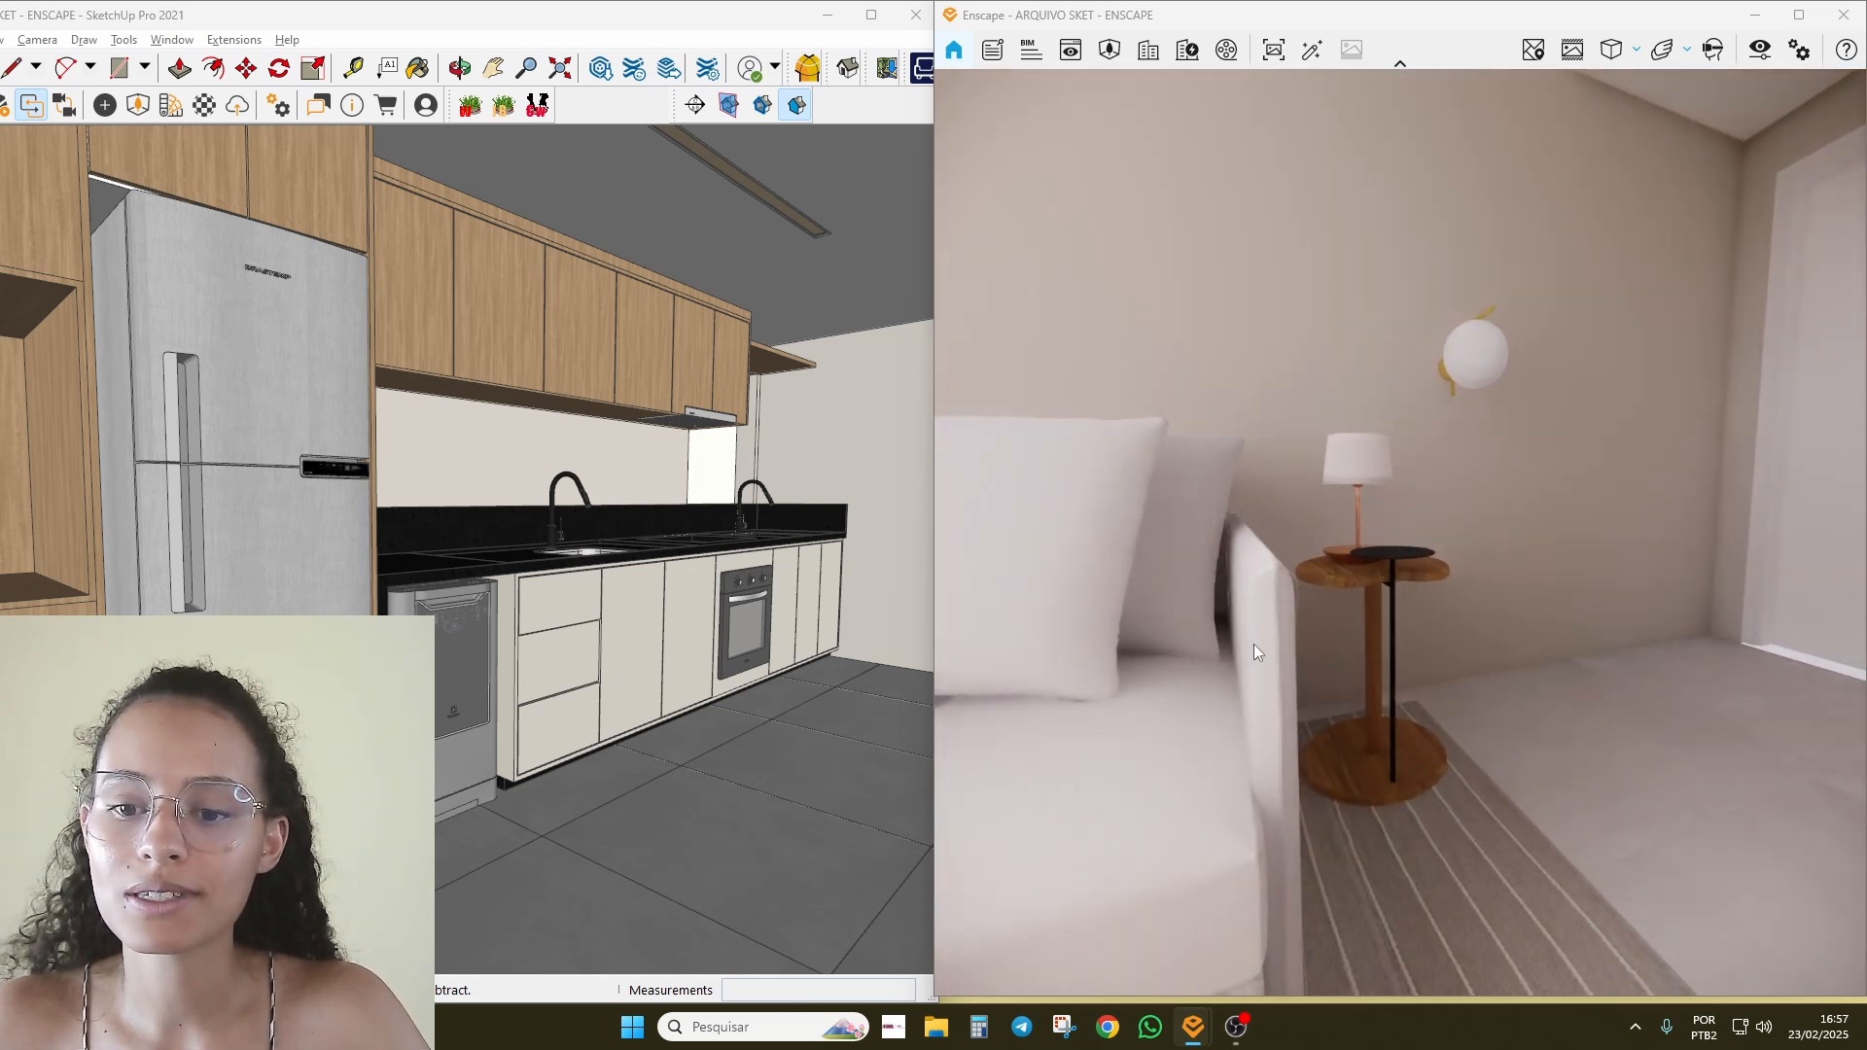
{"action": "left_click_drag", "start_coordinate": [1253, 644], "coordinate": [1284, 352]}
{"action": "left_click_drag", "start_coordinate": [1387, 447], "coordinate": [1264, 666]}
{"action": "key", "text": "s"}
Step: Maximize SketchUp and orbit around the kitchen counter, sofa and fridge
{"action": "scroll", "coordinate": [428, 540], "scroll_direction": "up", "scroll_amount": 3}
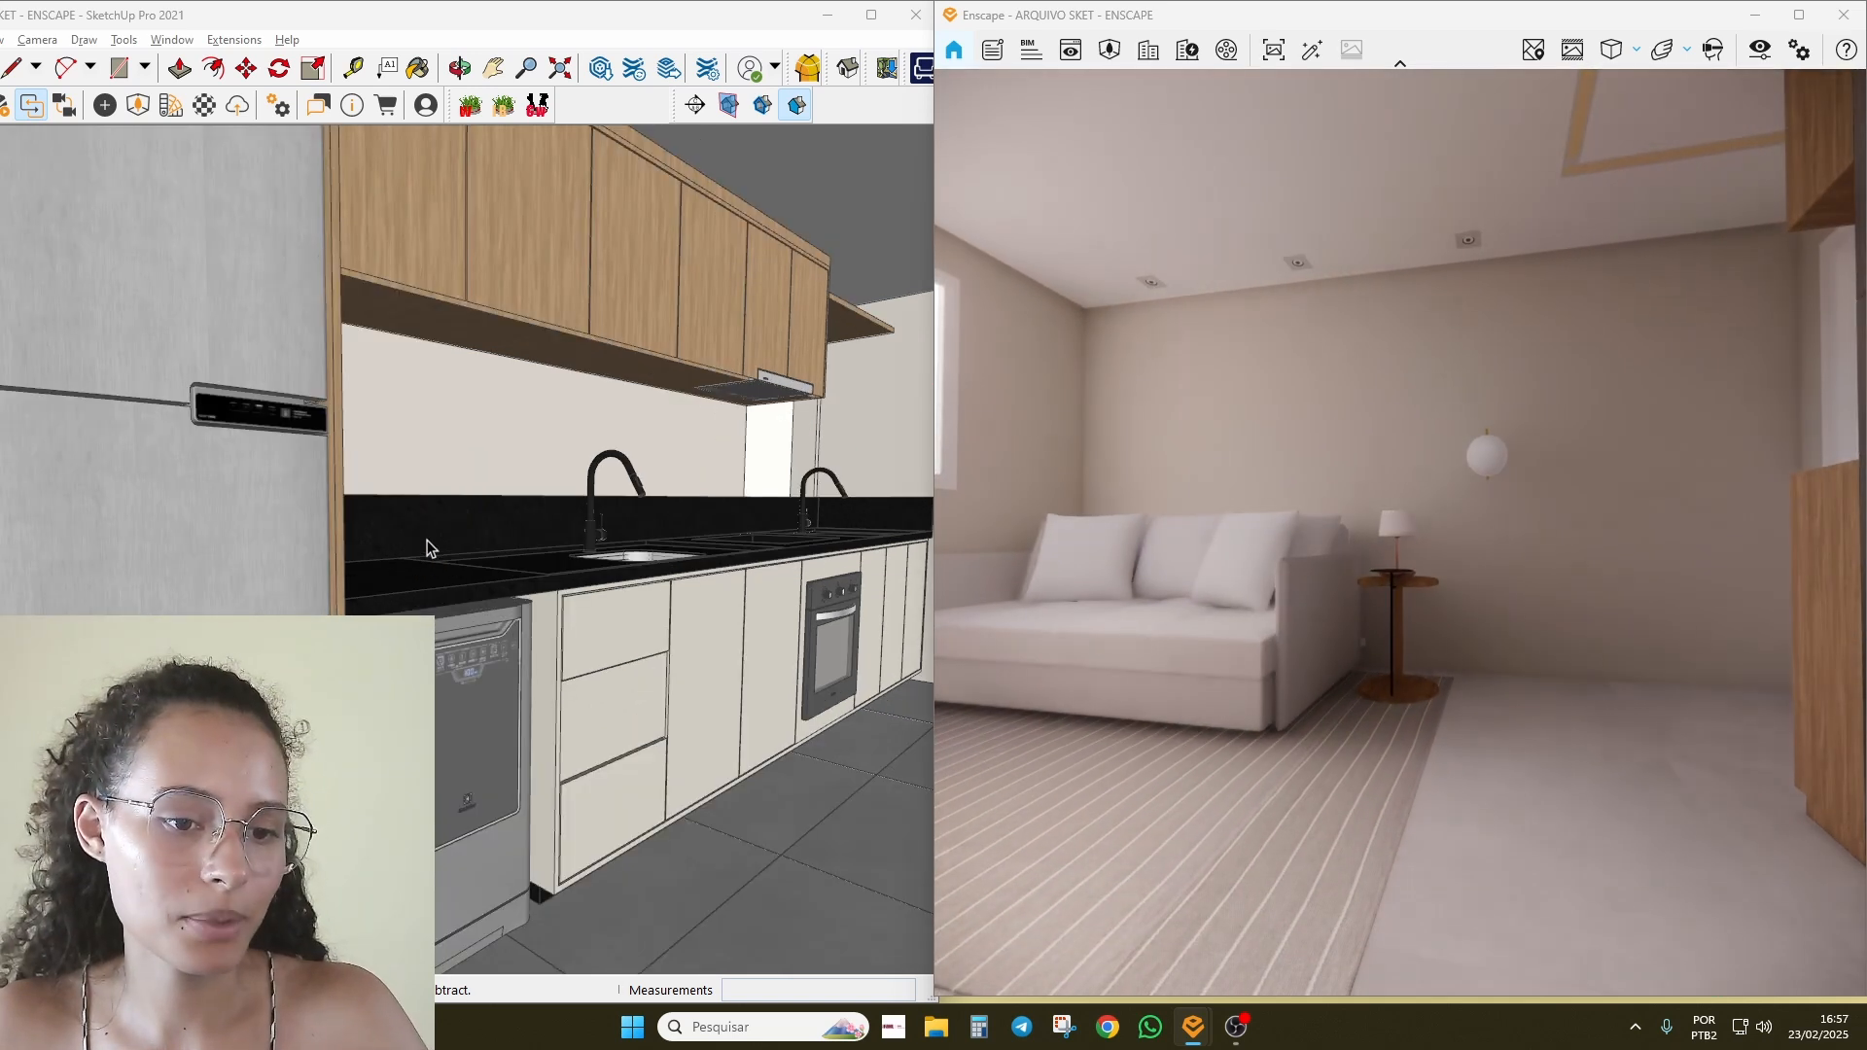
{"action": "middle_click_drag", "start_coordinate": [525, 605], "coordinate": [447, 620]}
{"action": "left_click", "coordinate": [866, 19]}
{"action": "mouse_move", "coordinate": [891, 550]}
{"action": "middle_mouse_down"}
{"action": "mouse_move", "coordinate": [412, 550]}
{"action": "mouse_move", "coordinate": [392, 529]}
{"action": "mouse_move", "coordinate": [4, 479]}
{"action": "middle_mouse_up"}
{"action": "scroll", "coordinate": [412, 551], "scroll_direction": "down", "scroll_amount": 5}
{"action": "scroll", "coordinate": [1105, 525], "scroll_direction": "up", "scroll_amount": 4}
{"action": "mouse_move", "coordinate": [1104, 525]}
{"action": "middle_mouse_down"}
{"action": "mouse_move", "coordinate": [694, 489]}
{"action": "mouse_move", "coordinate": [695, 446]}
{"action": "mouse_move", "coordinate": [817, 680]}
{"action": "mouse_move", "coordinate": [1012, 560]}
{"action": "middle_mouse_up"}
{"action": "scroll", "coordinate": [704, 486], "scroll_direction": "down", "scroll_amount": 4}
Step: Turn on section planes and section cuts, then hide the section plane symbols
{"action": "scroll", "coordinate": [1013, 559], "scroll_direction": "down", "scroll_amount": 6}
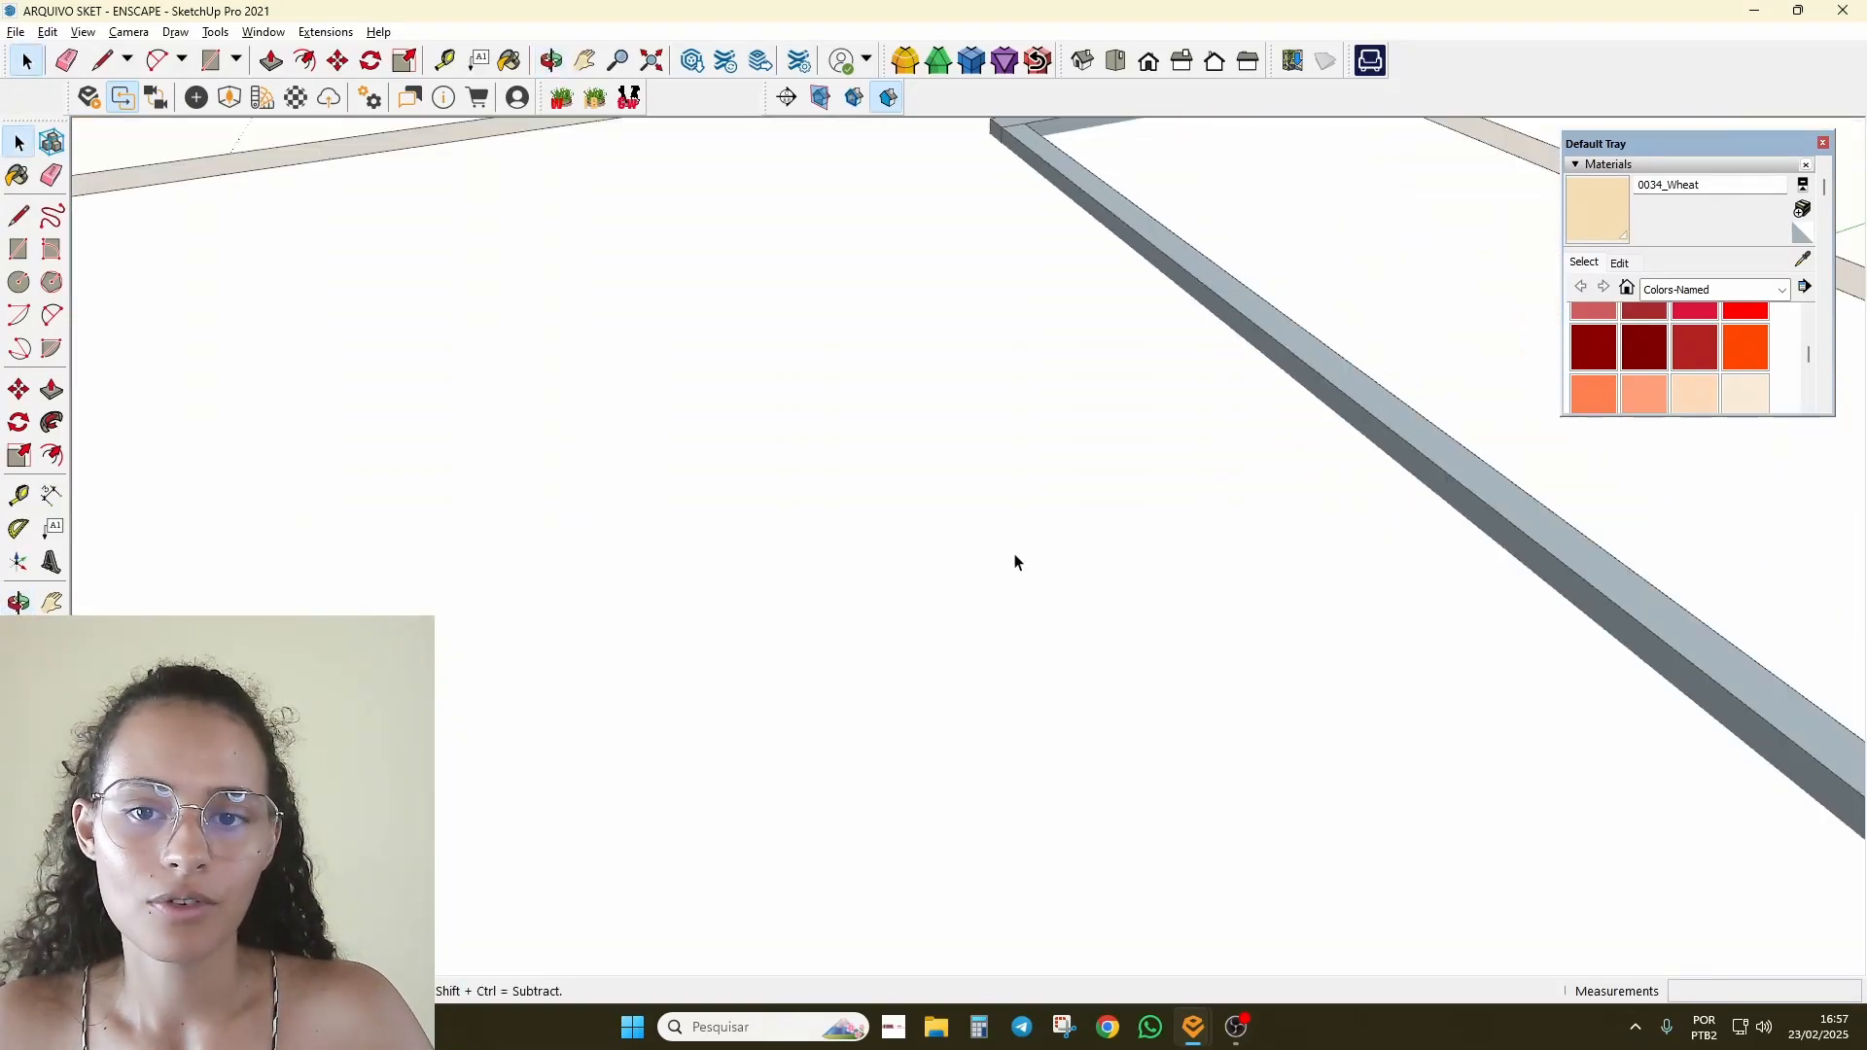
{"action": "left_click", "coordinate": [820, 97]}
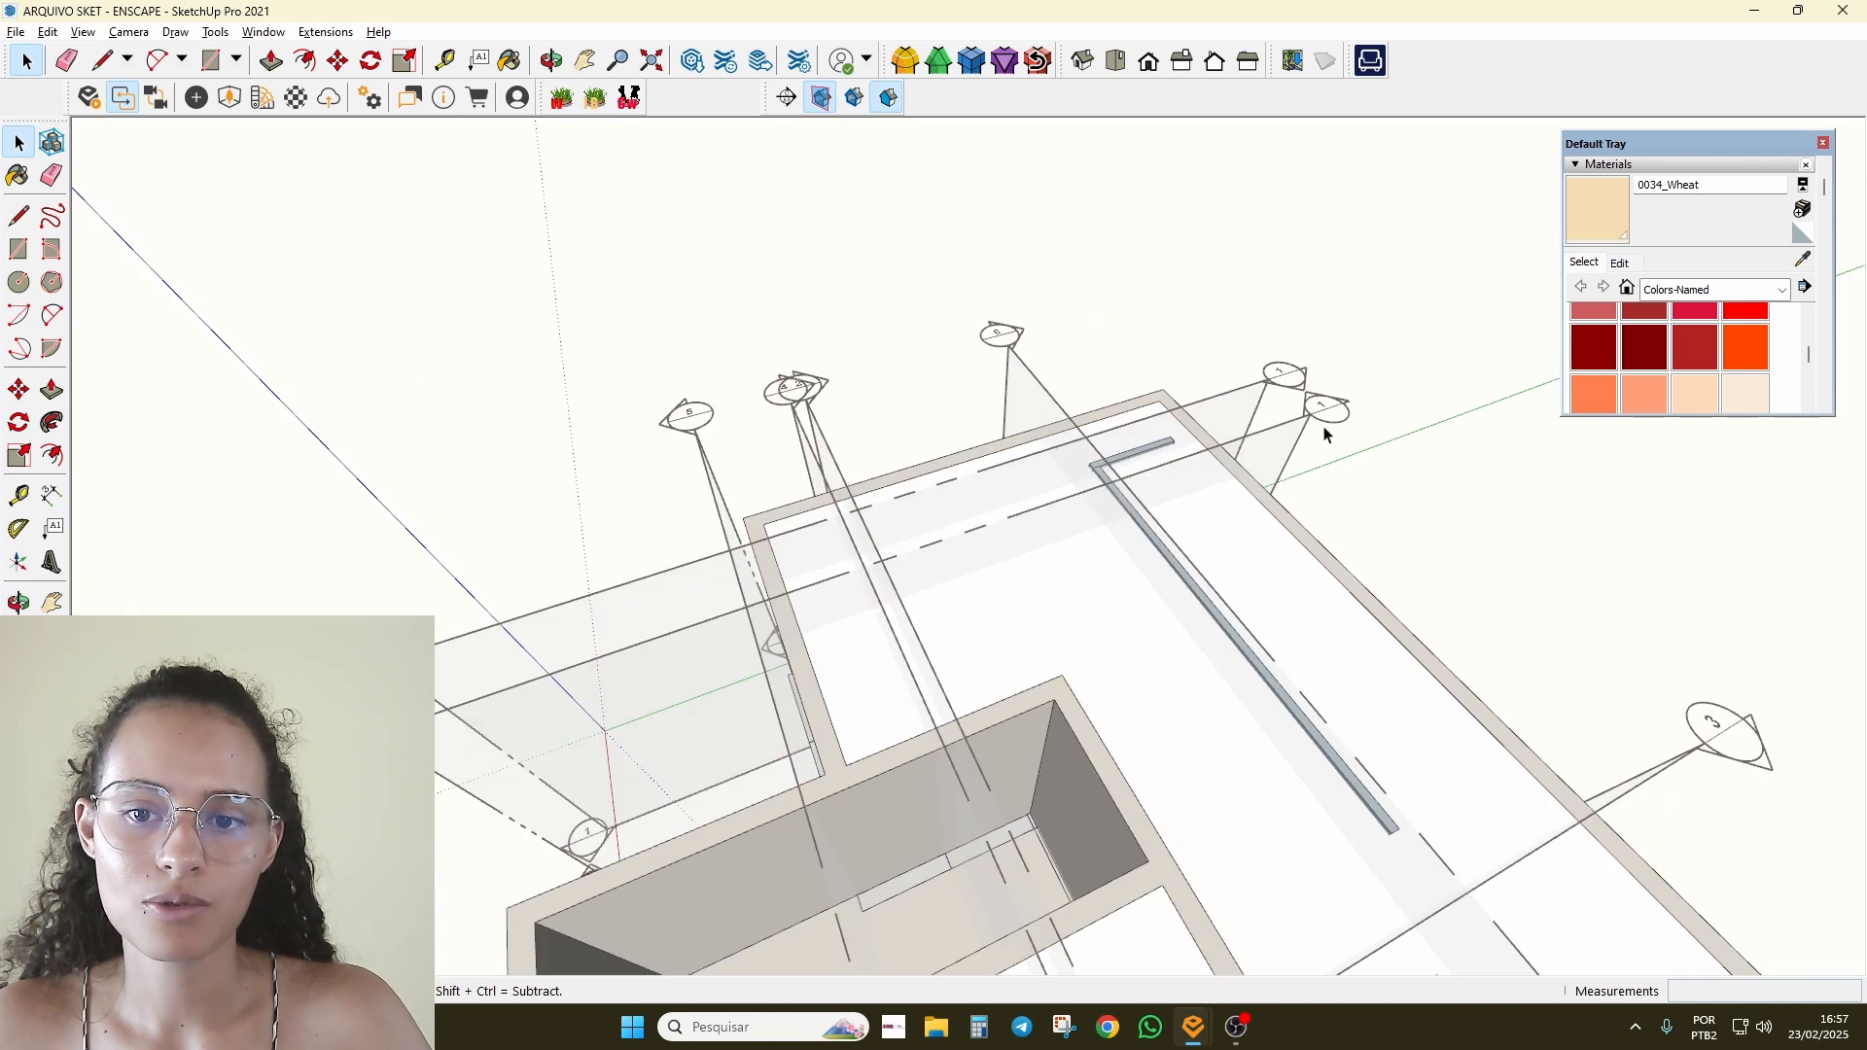
{"action": "left_click", "coordinate": [854, 97]}
{"action": "left_click", "coordinate": [828, 108]}
Step: Orbit to a low view of the sofa wall and float the Enscape toolbar over the model
{"action": "middle_click_drag", "start_coordinate": [768, 330], "coordinate": [638, 192]}
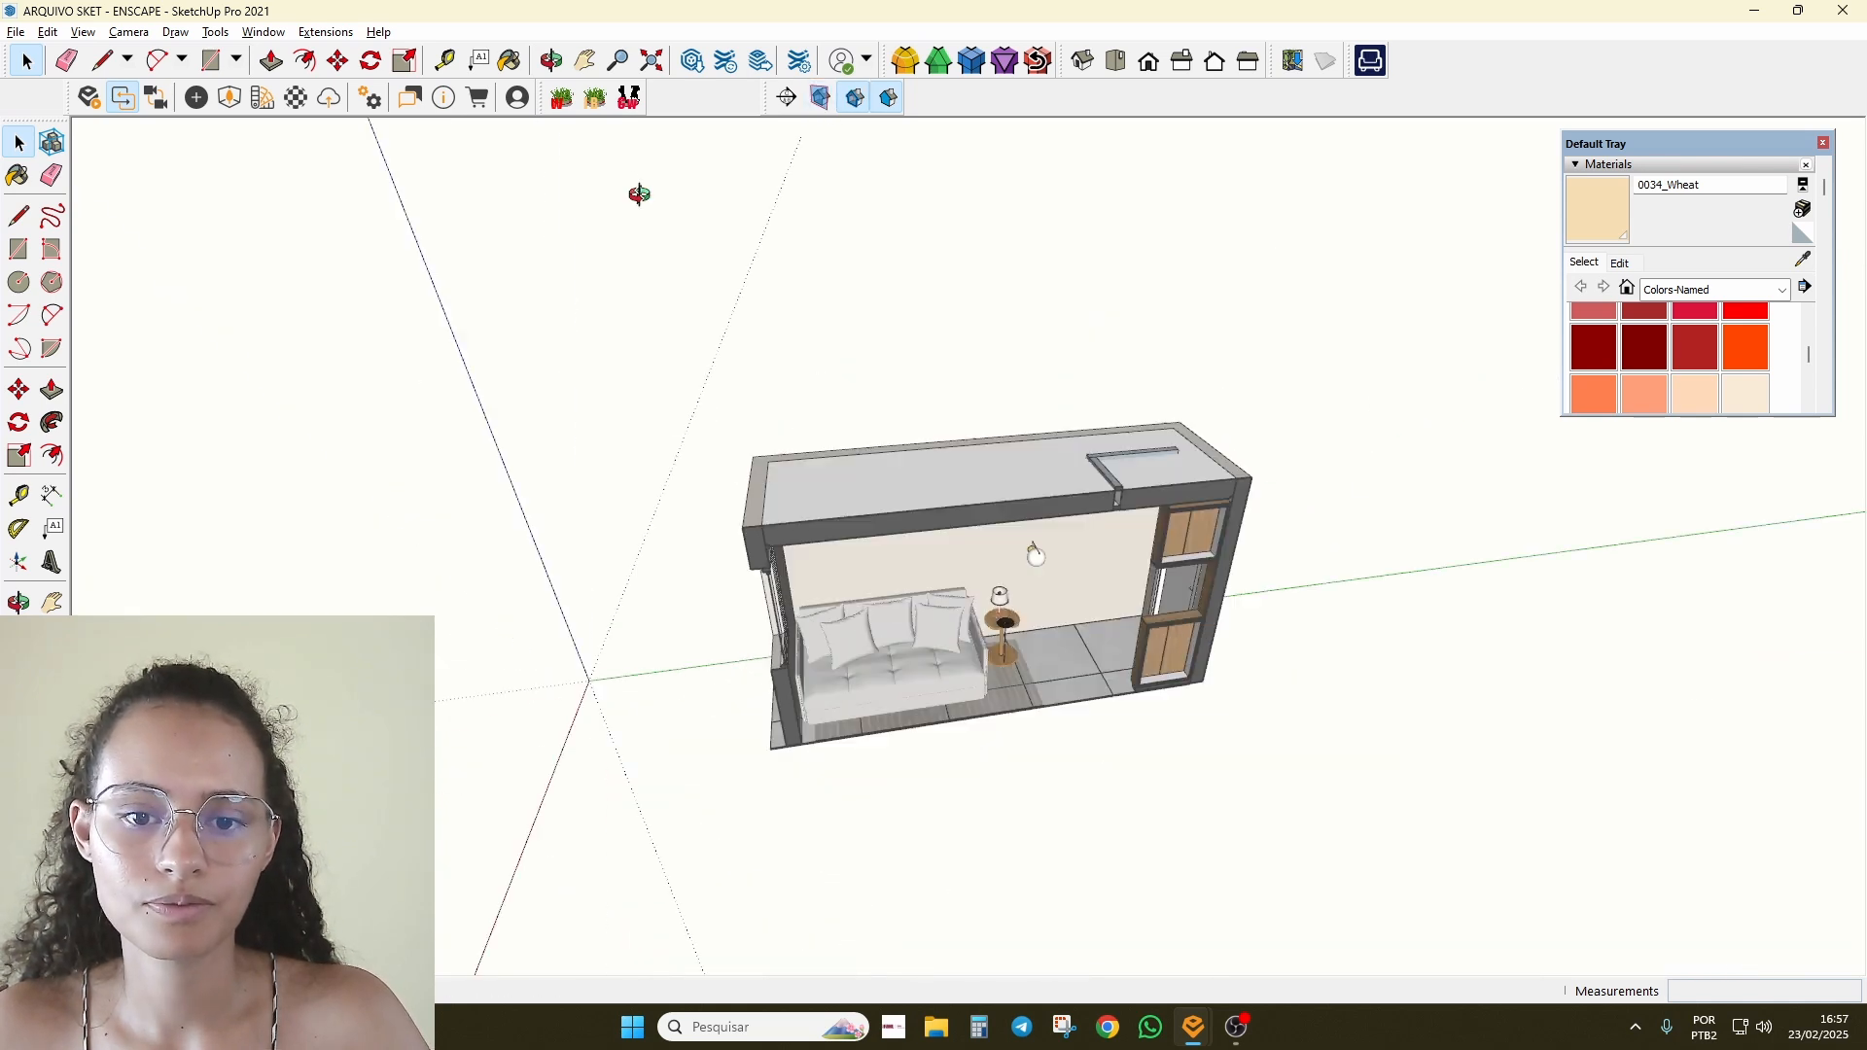
{"action": "scroll", "coordinate": [995, 505], "scroll_direction": "up", "scroll_amount": 6}
{"action": "key", "text": "alt+Tab"}
{"action": "key", "text": "alt+Tab"}
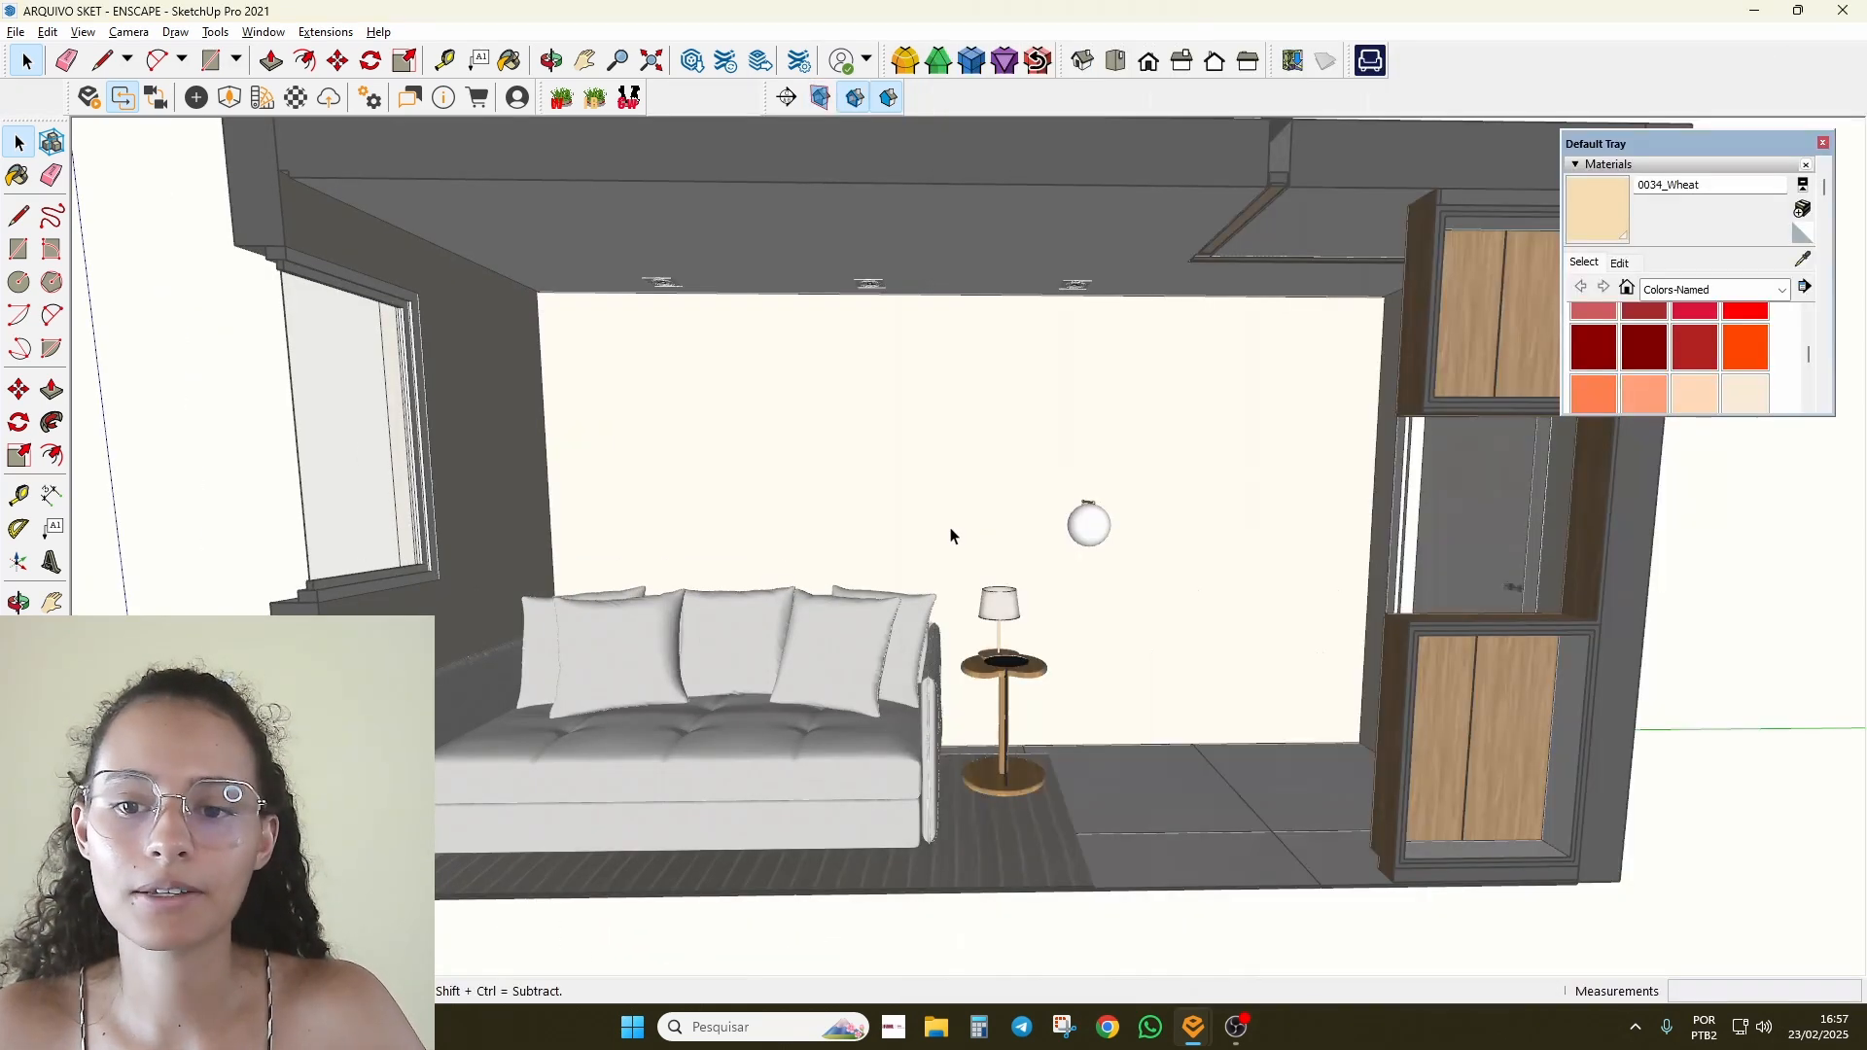
{"action": "scroll", "coordinate": [950, 533], "scroll_direction": "down", "scroll_amount": 3}
{"action": "scroll", "coordinate": [992, 542], "scroll_direction": "up", "scroll_amount": 2}
{"action": "mouse_move", "coordinate": [1025, 713]}
{"action": "middle_mouse_down"}
{"action": "mouse_move", "coordinate": [992, 542]}
{"action": "mouse_move", "coordinate": [886, 683]}
{"action": "mouse_move", "coordinate": [1009, 552]}
{"action": "middle_mouse_up"}
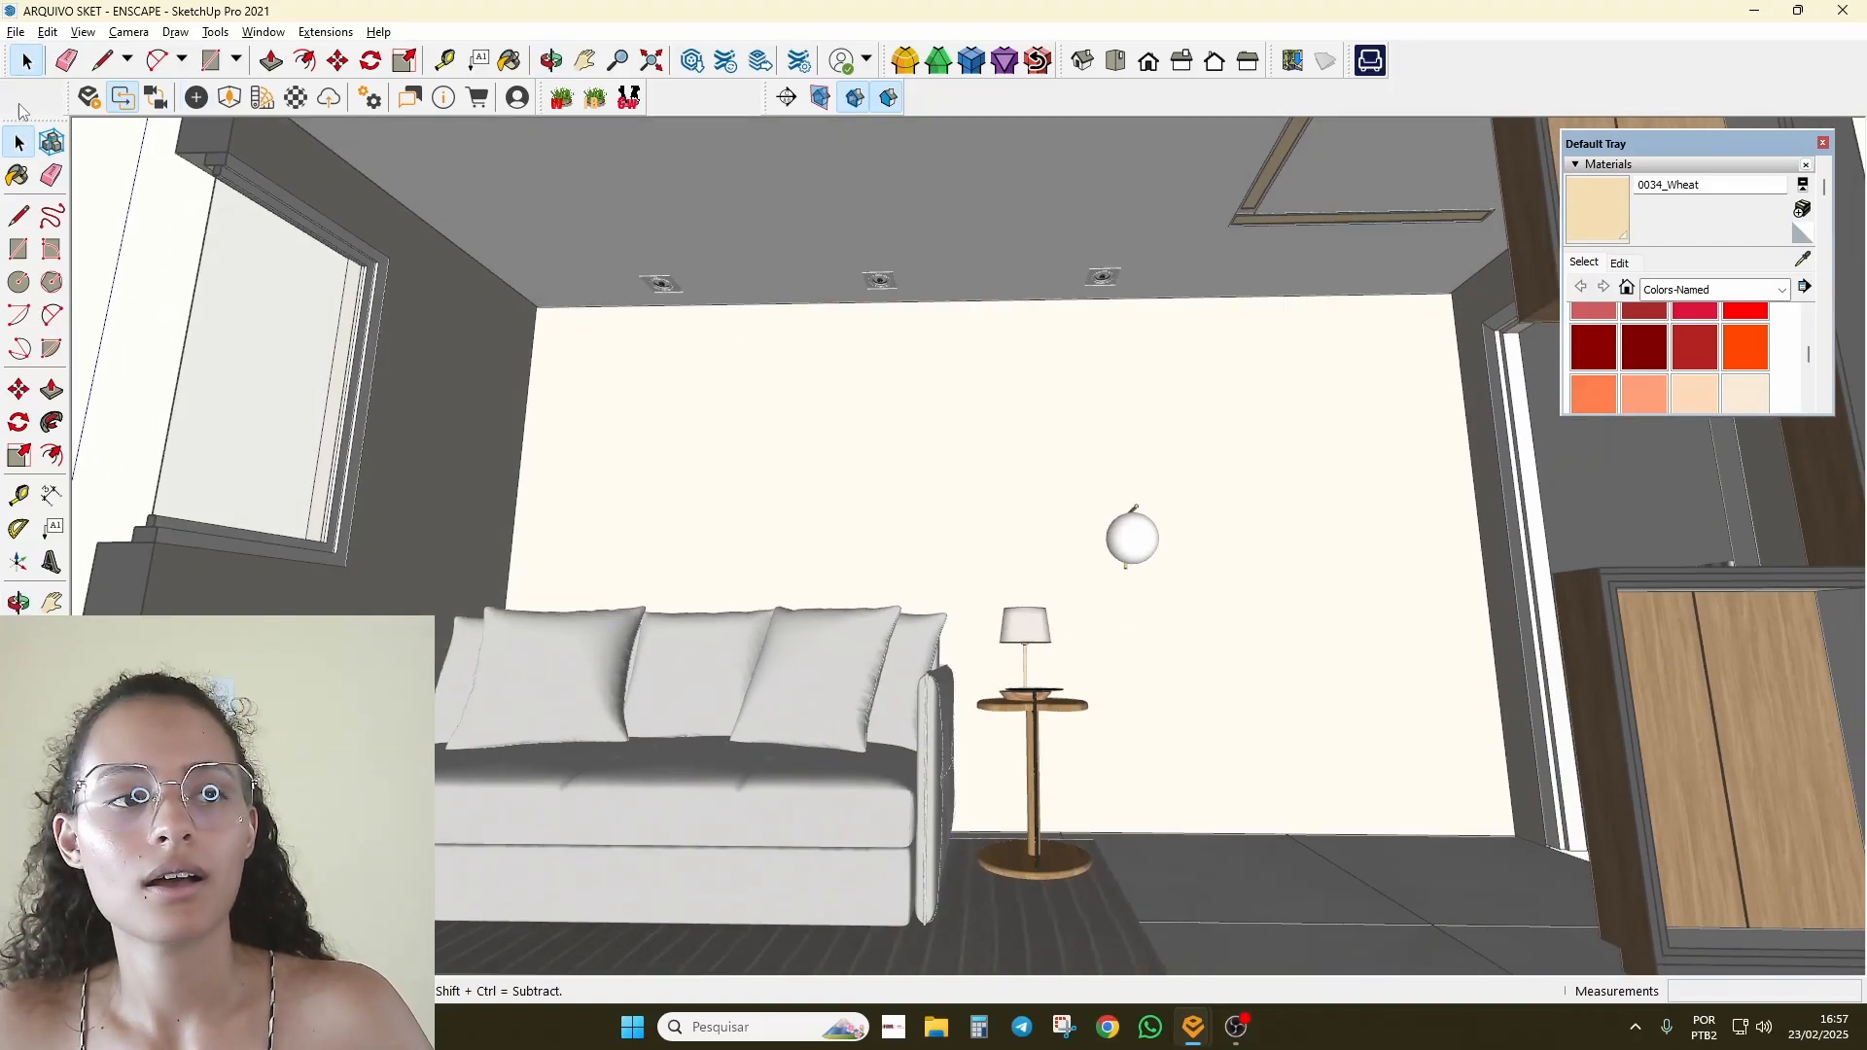
{"action": "left_click_drag", "start_coordinate": [76, 97], "coordinate": [678, 201]}
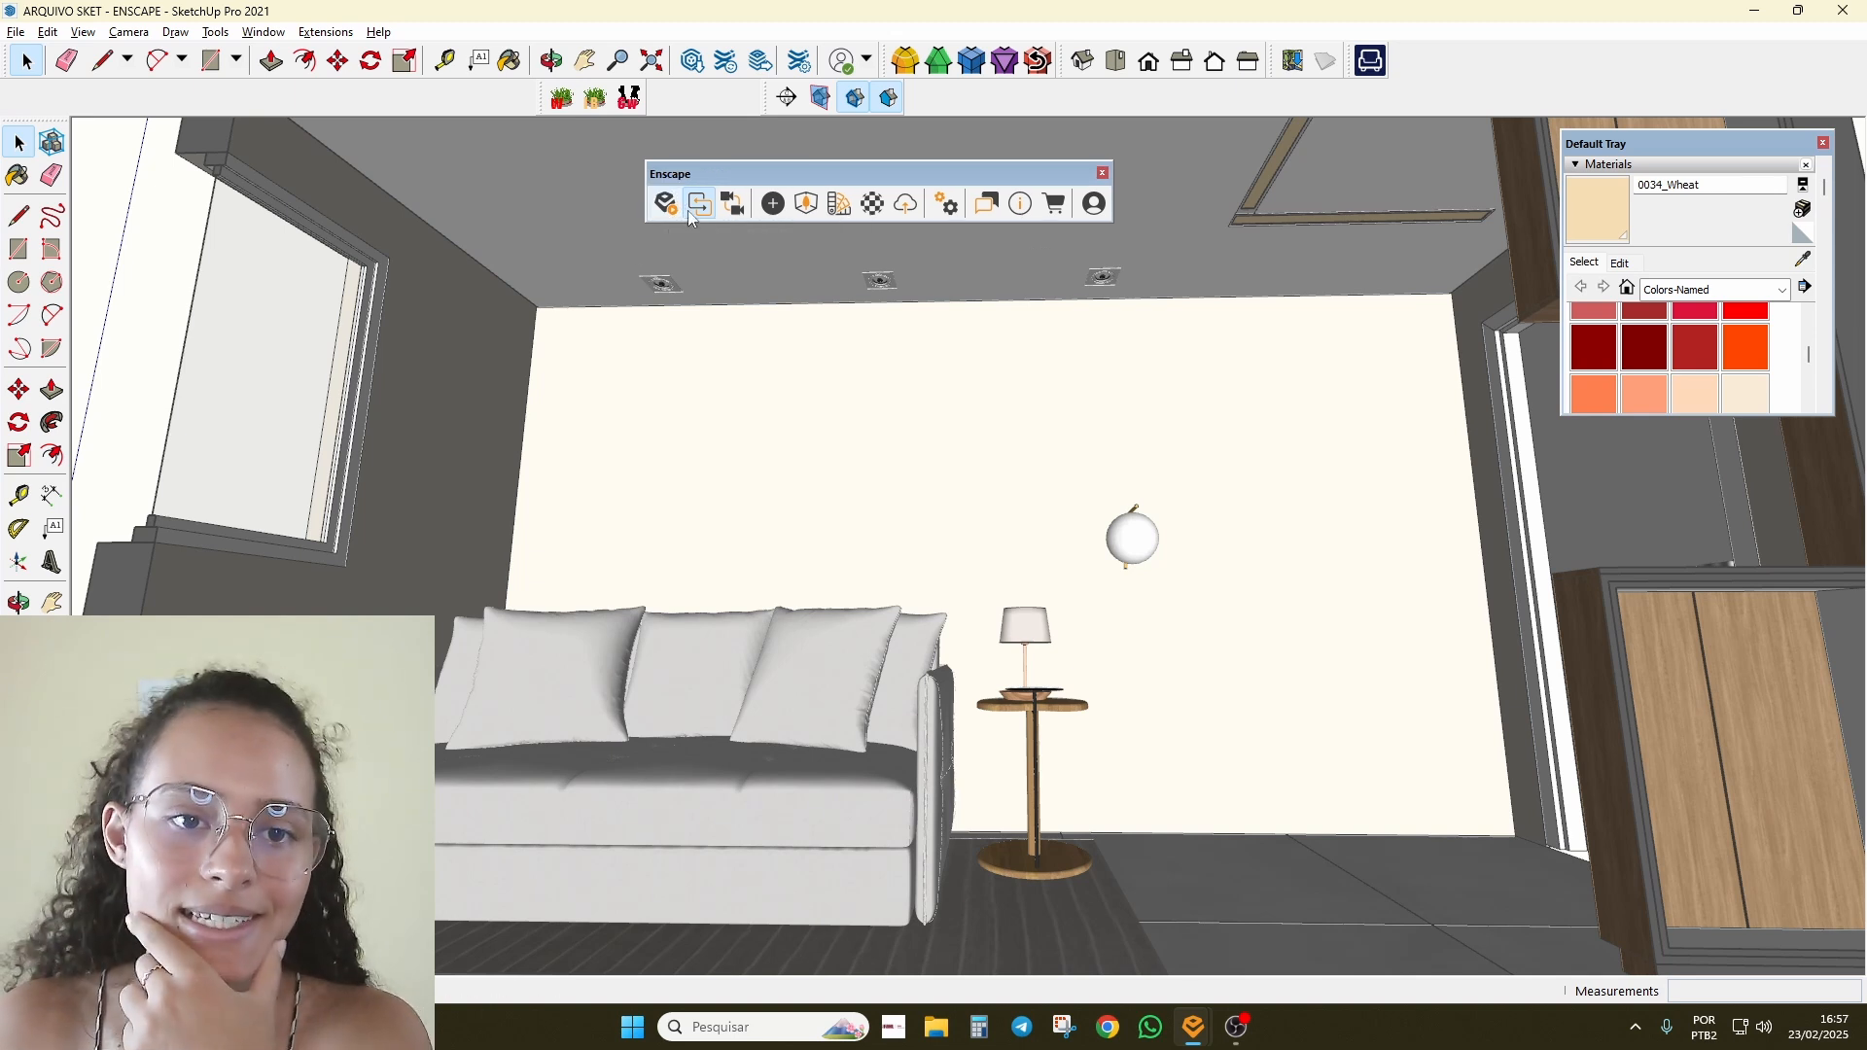
Step: Open the Enscape Objects window, set it aside, and face the sofa, sconce and door wall
{"action": "left_click", "coordinate": [773, 204]}
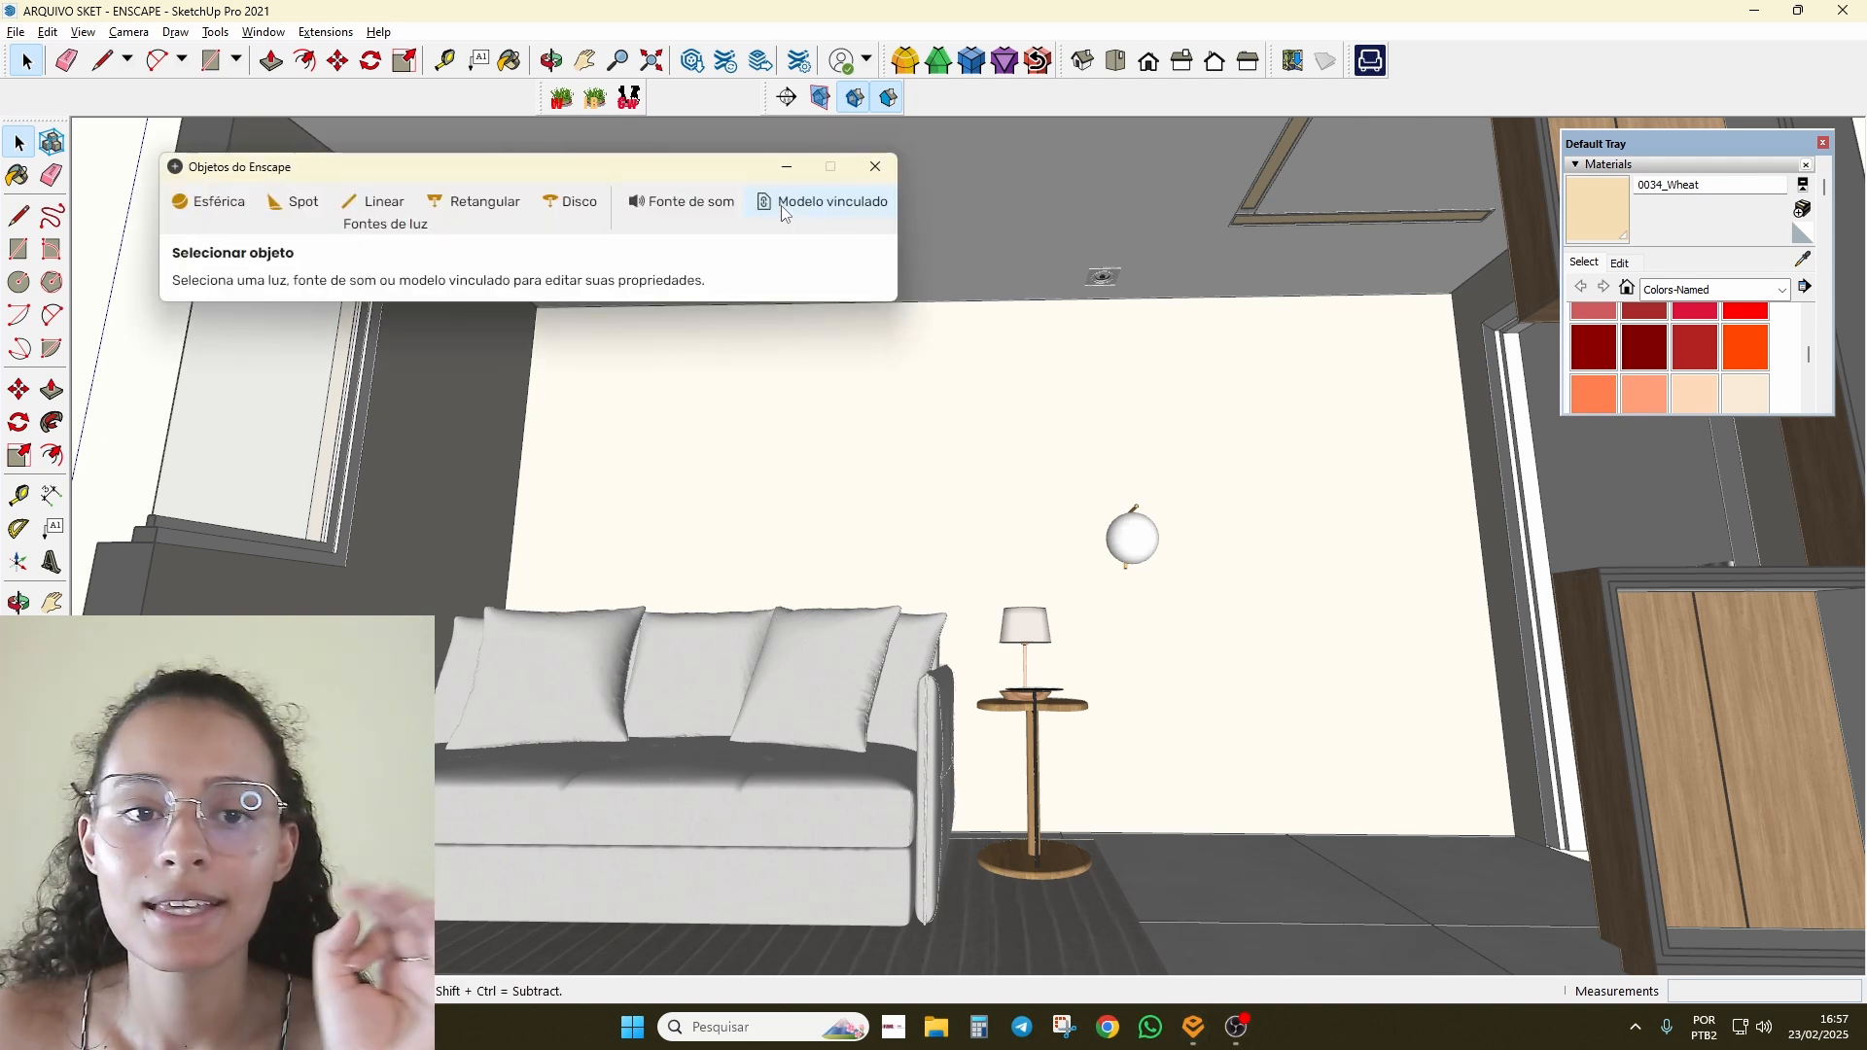
{"action": "left_click_drag", "start_coordinate": [636, 170], "coordinate": [1015, 151]}
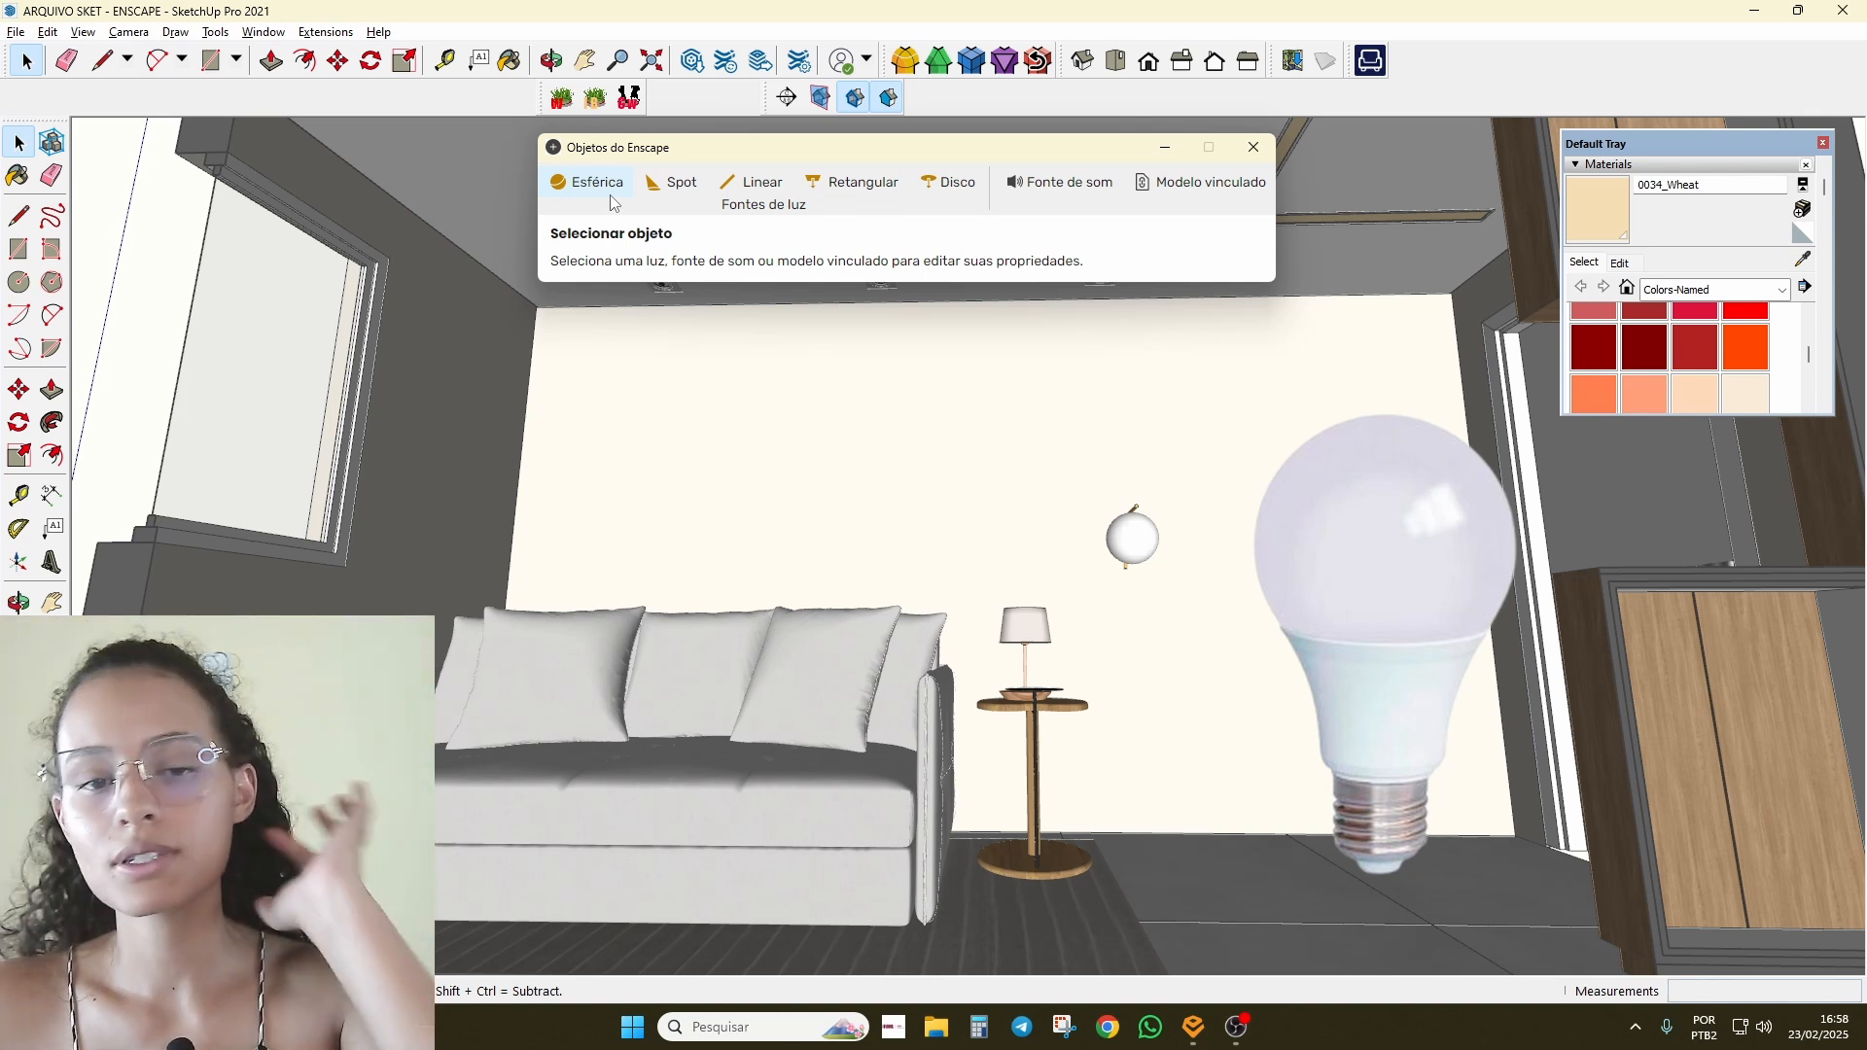
{"action": "scroll", "coordinate": [1258, 550], "scroll_direction": "up", "scroll_amount": 4}
{"action": "mouse_move", "coordinate": [949, 634]}
{"action": "middle_mouse_down"}
{"action": "mouse_move", "coordinate": [1153, 601]}
{"action": "mouse_move", "coordinate": [792, 430]}
{"action": "middle_mouse_up"}
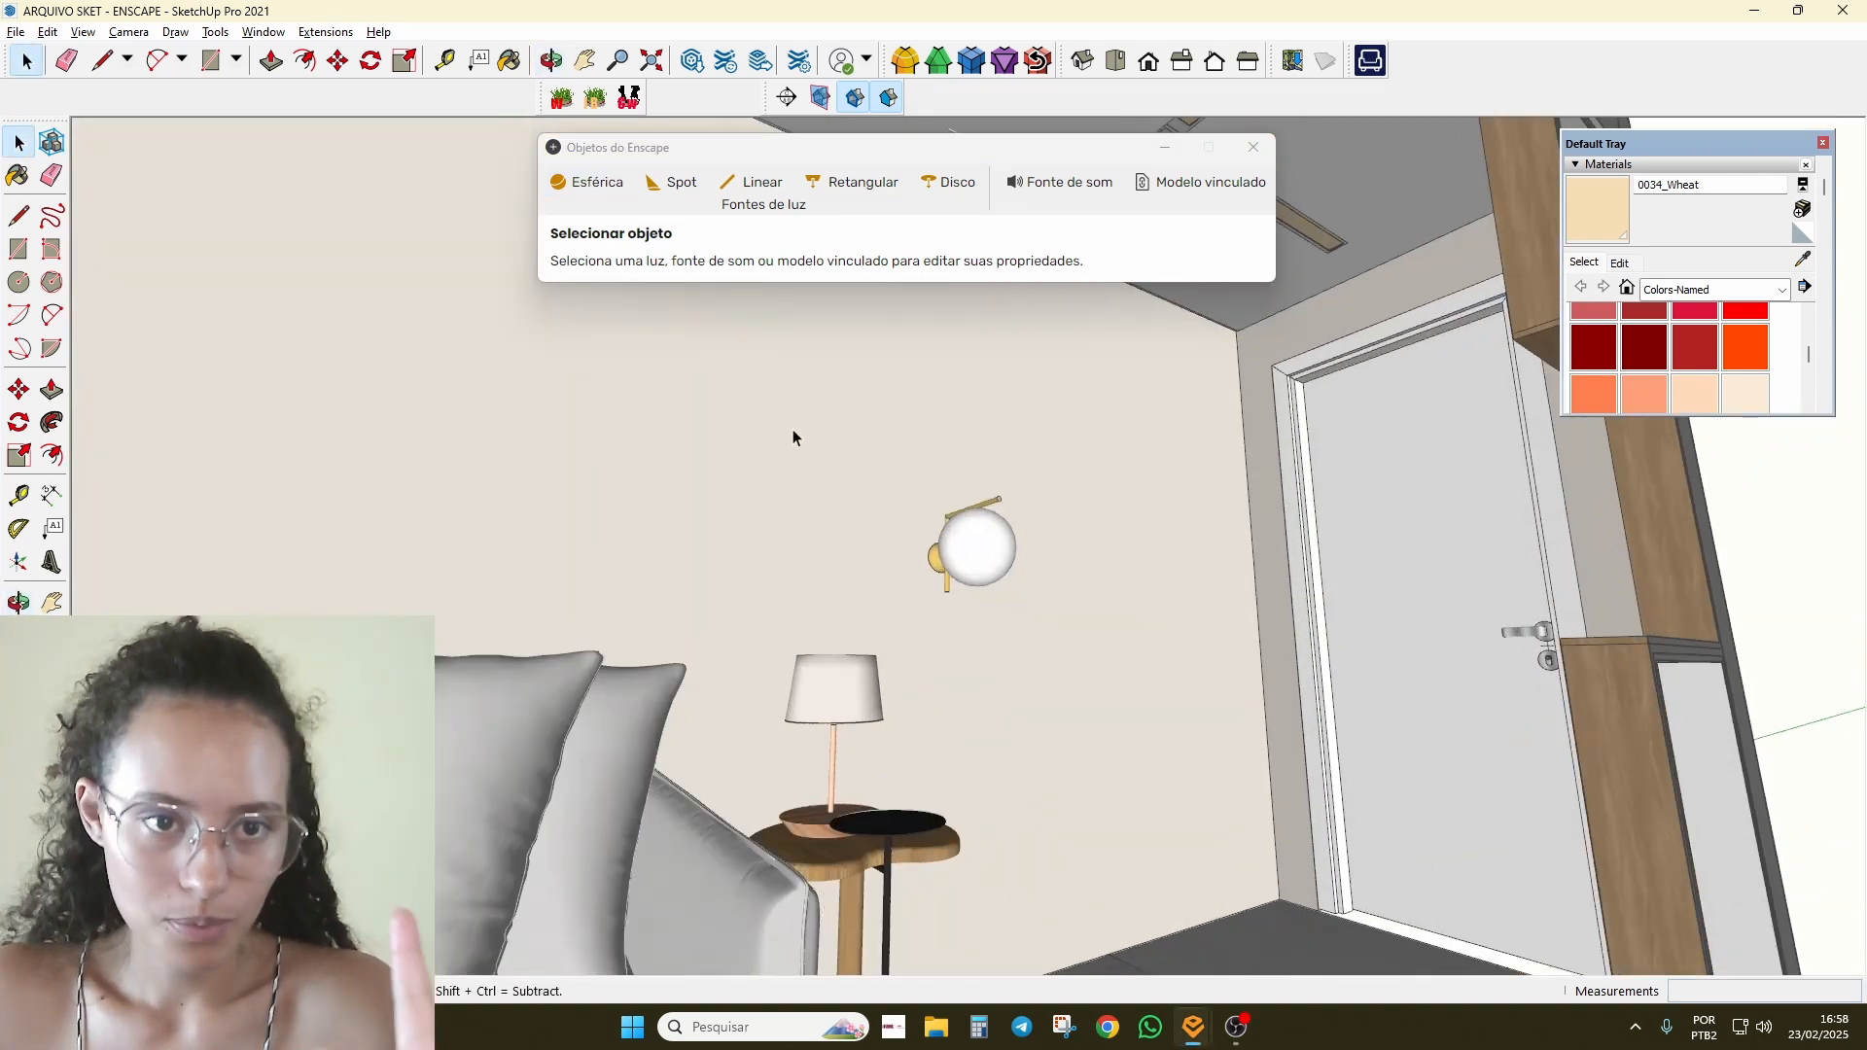
Step: Place an Esférica spherical light on the floor beside the side table
{"action": "left_click", "coordinate": [605, 188]}
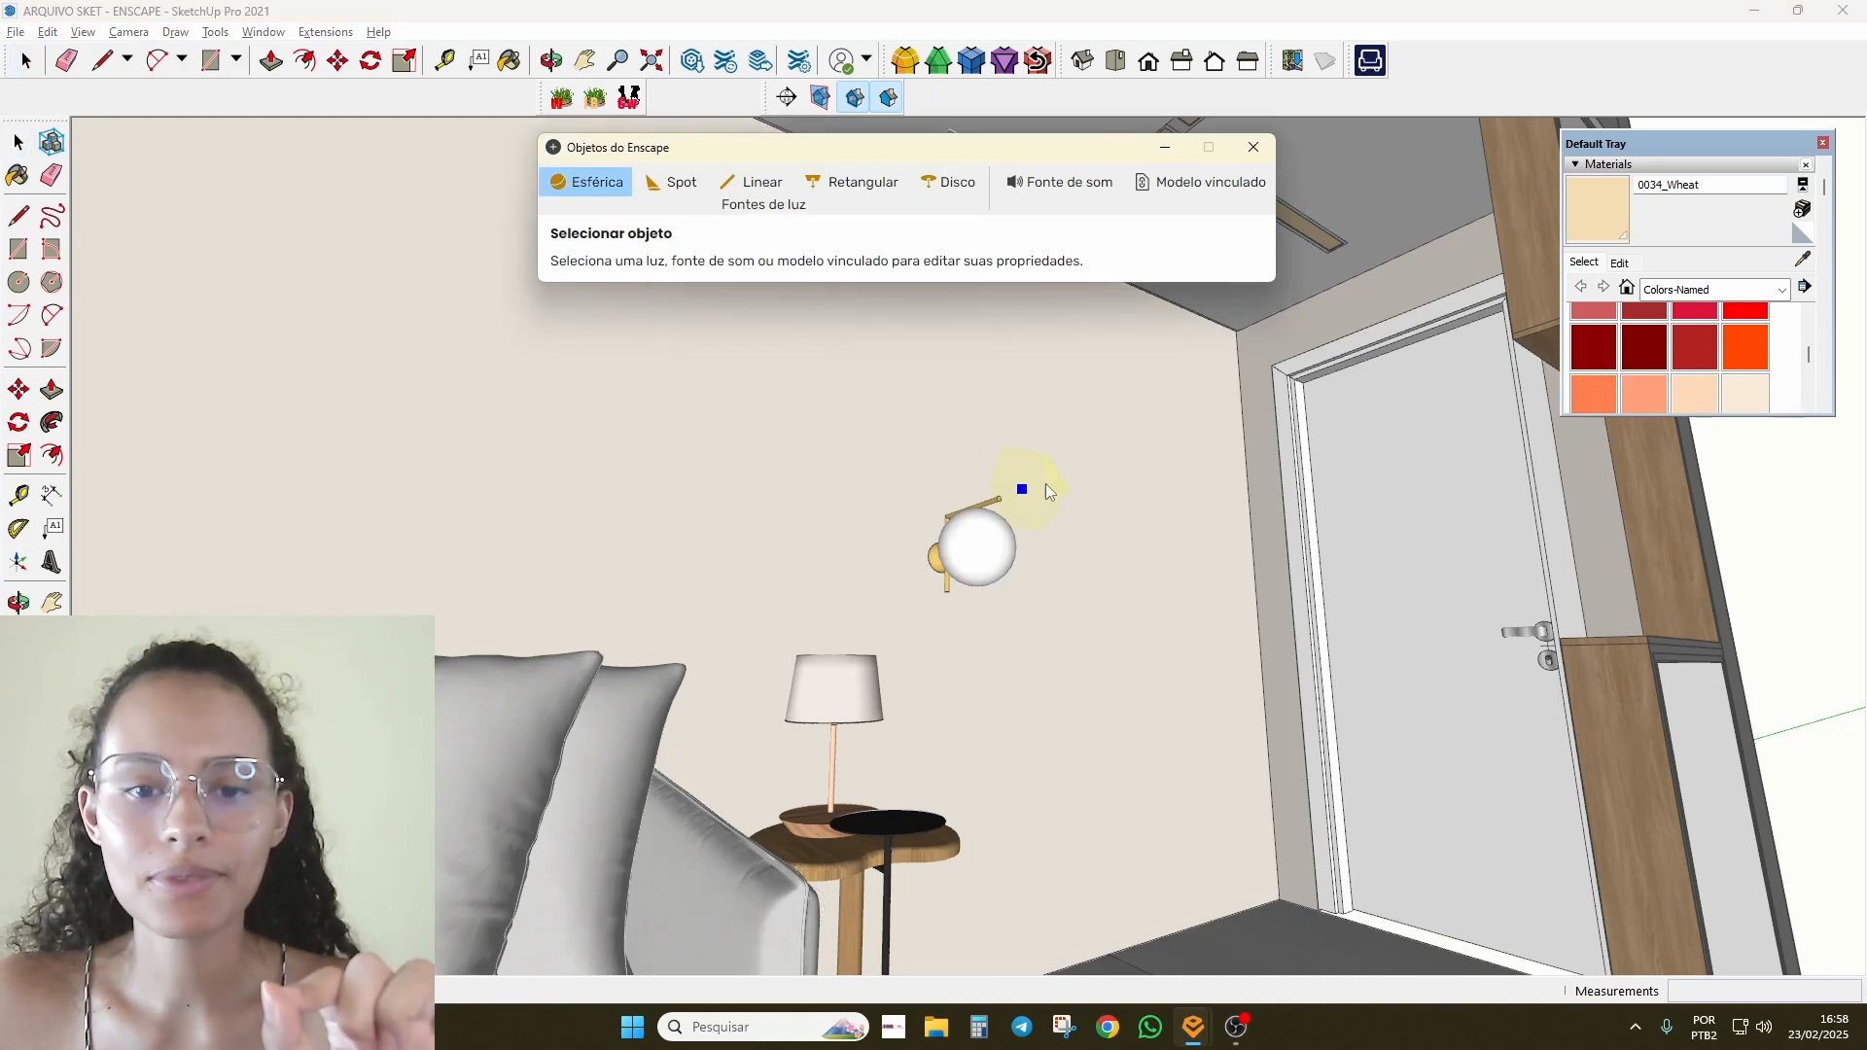
{"action": "mouse_move", "coordinate": [785, 481]}
{"action": "middle_mouse_down"}
{"action": "mouse_move", "coordinate": [872, 621]}
{"action": "mouse_move", "coordinate": [992, 722]}
{"action": "mouse_move", "coordinate": [988, 859]}
{"action": "middle_mouse_up"}
{"action": "left_click", "coordinate": [981, 849]}
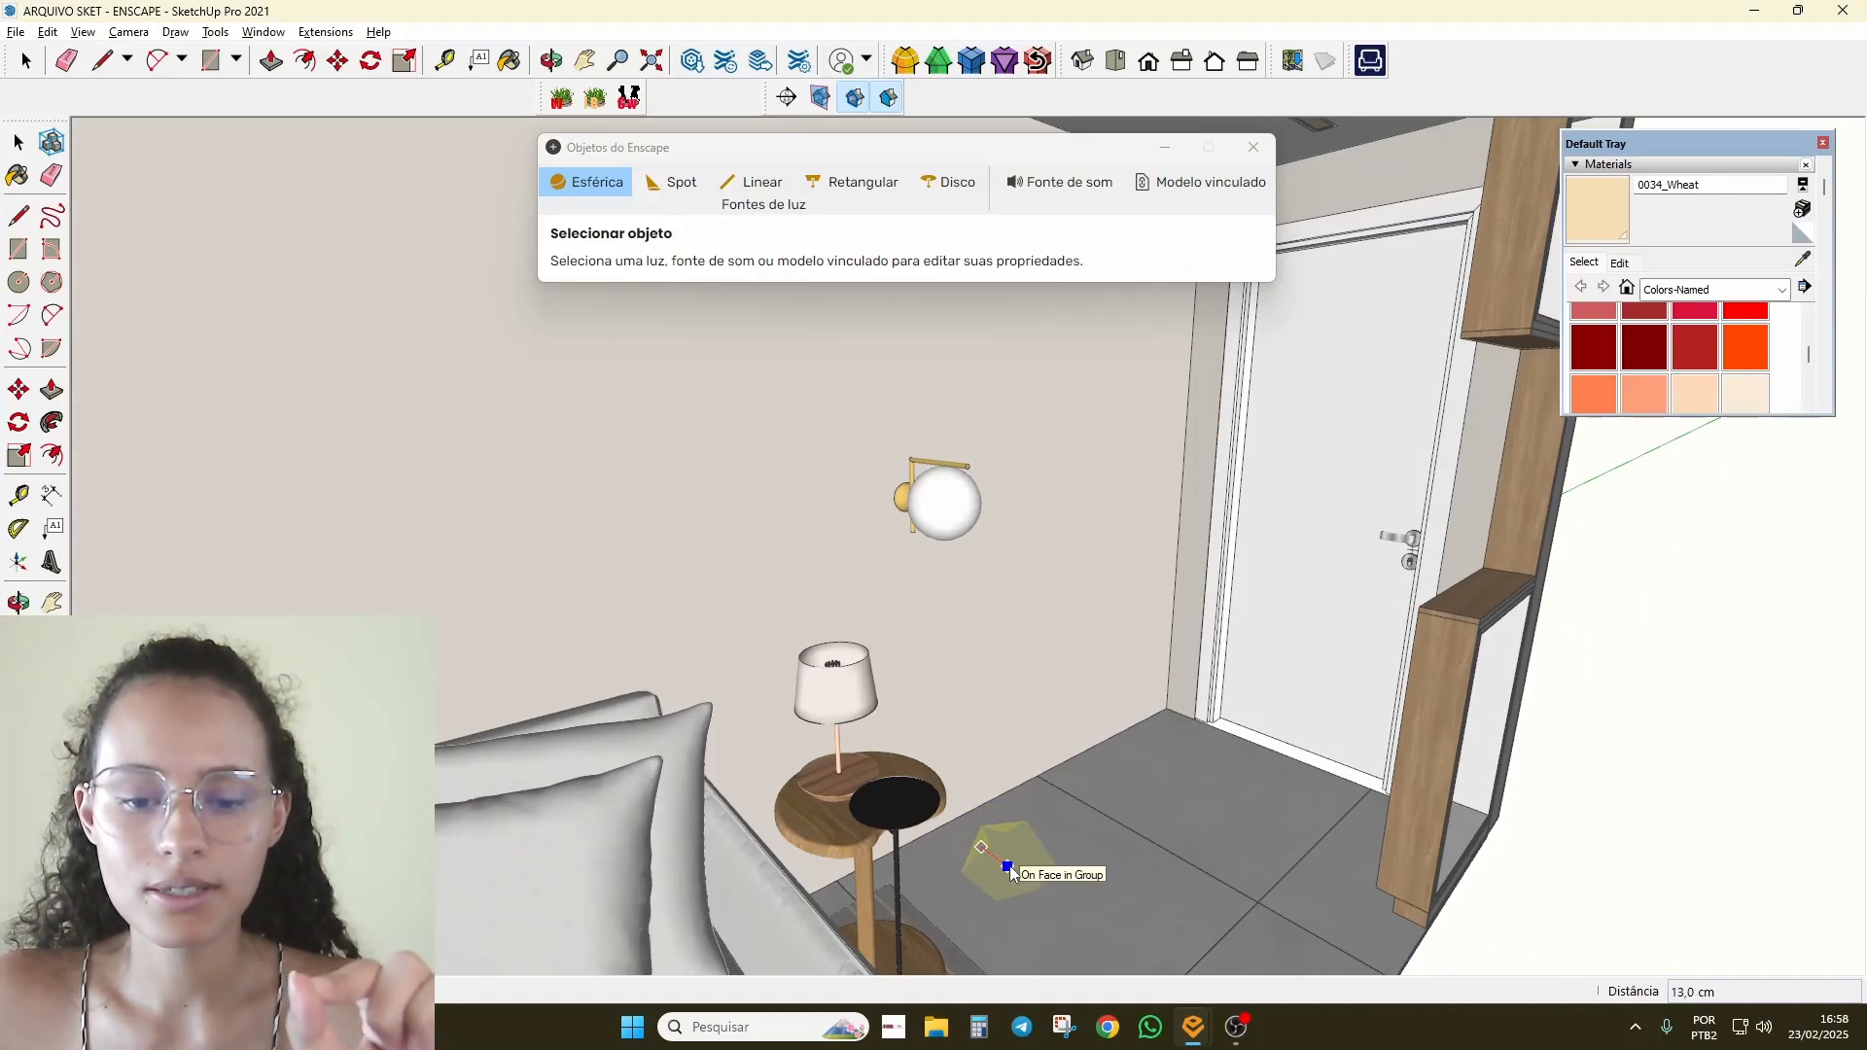
{"action": "left_click", "coordinate": [1010, 871]}
{"action": "middle_click_drag", "start_coordinate": [1130, 888], "coordinate": [876, 529]}
{"action": "scroll", "coordinate": [877, 531], "scroll_direction": "down", "scroll_amount": 4}
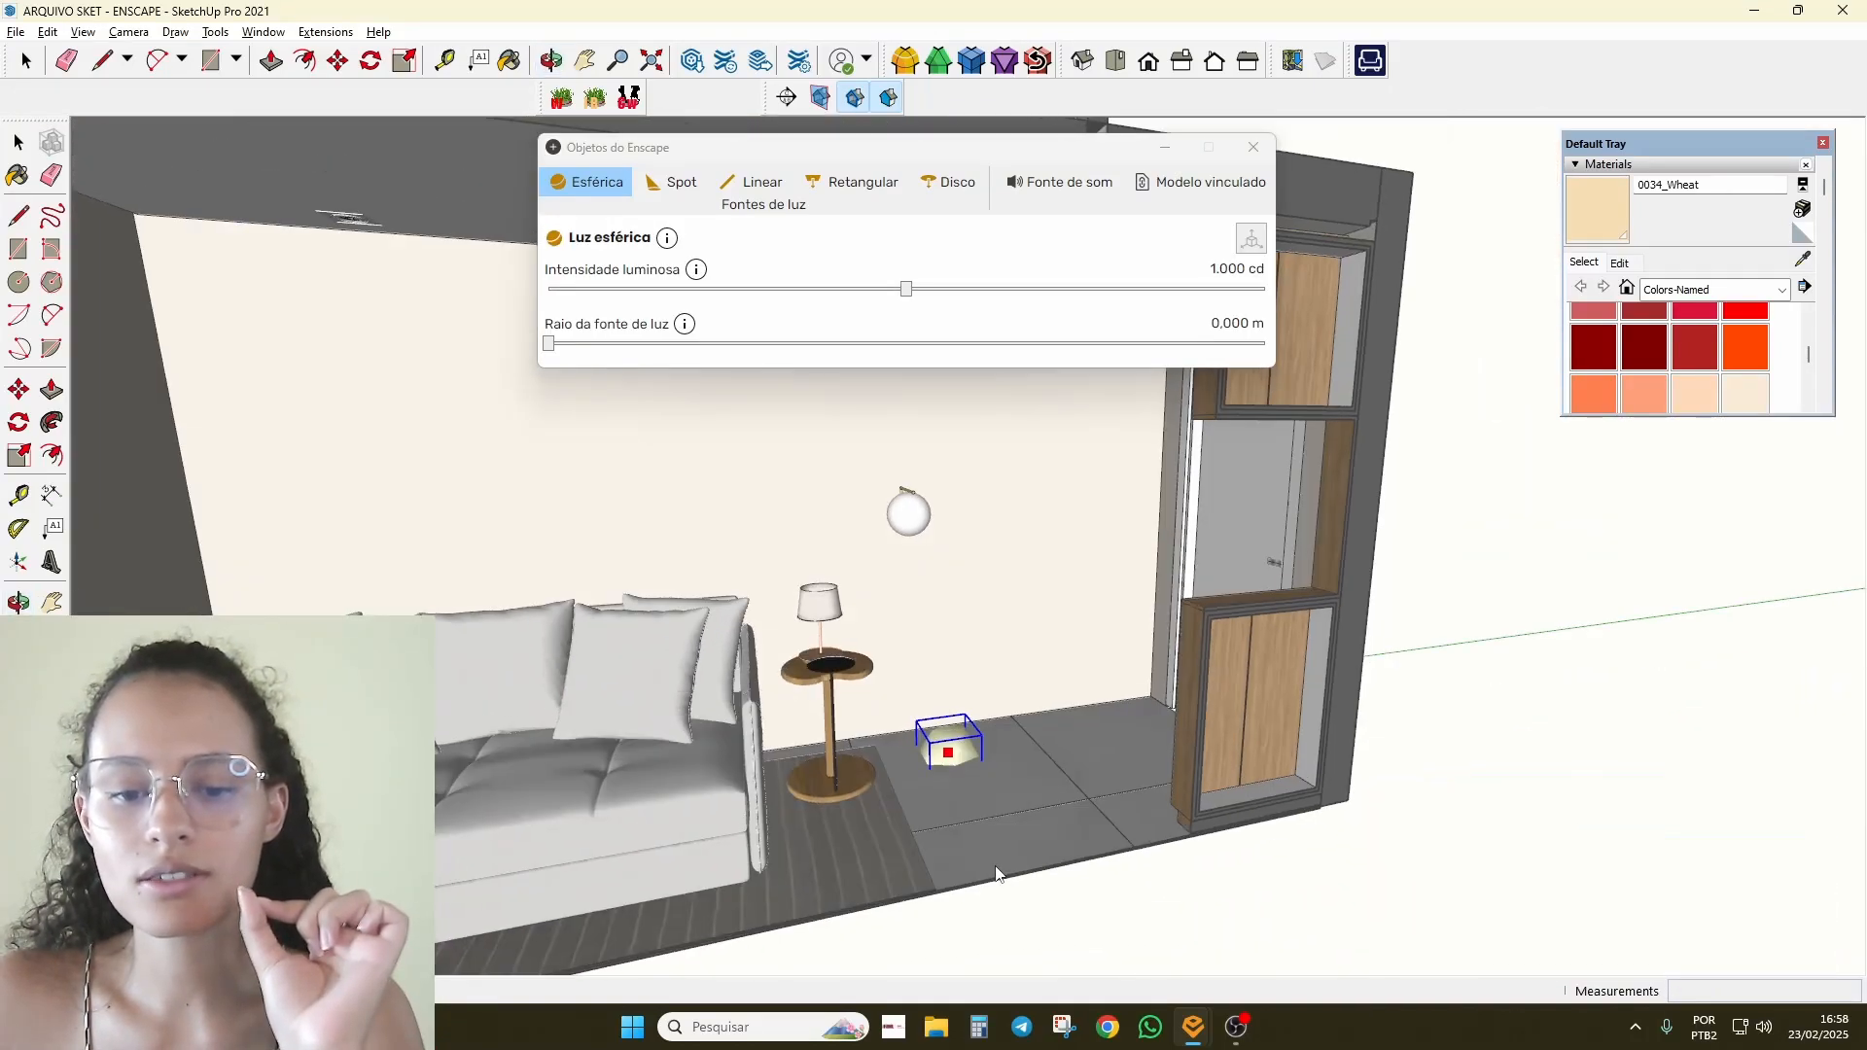
{"action": "scroll", "coordinate": [966, 792], "scroll_direction": "up", "scroll_amount": 8}
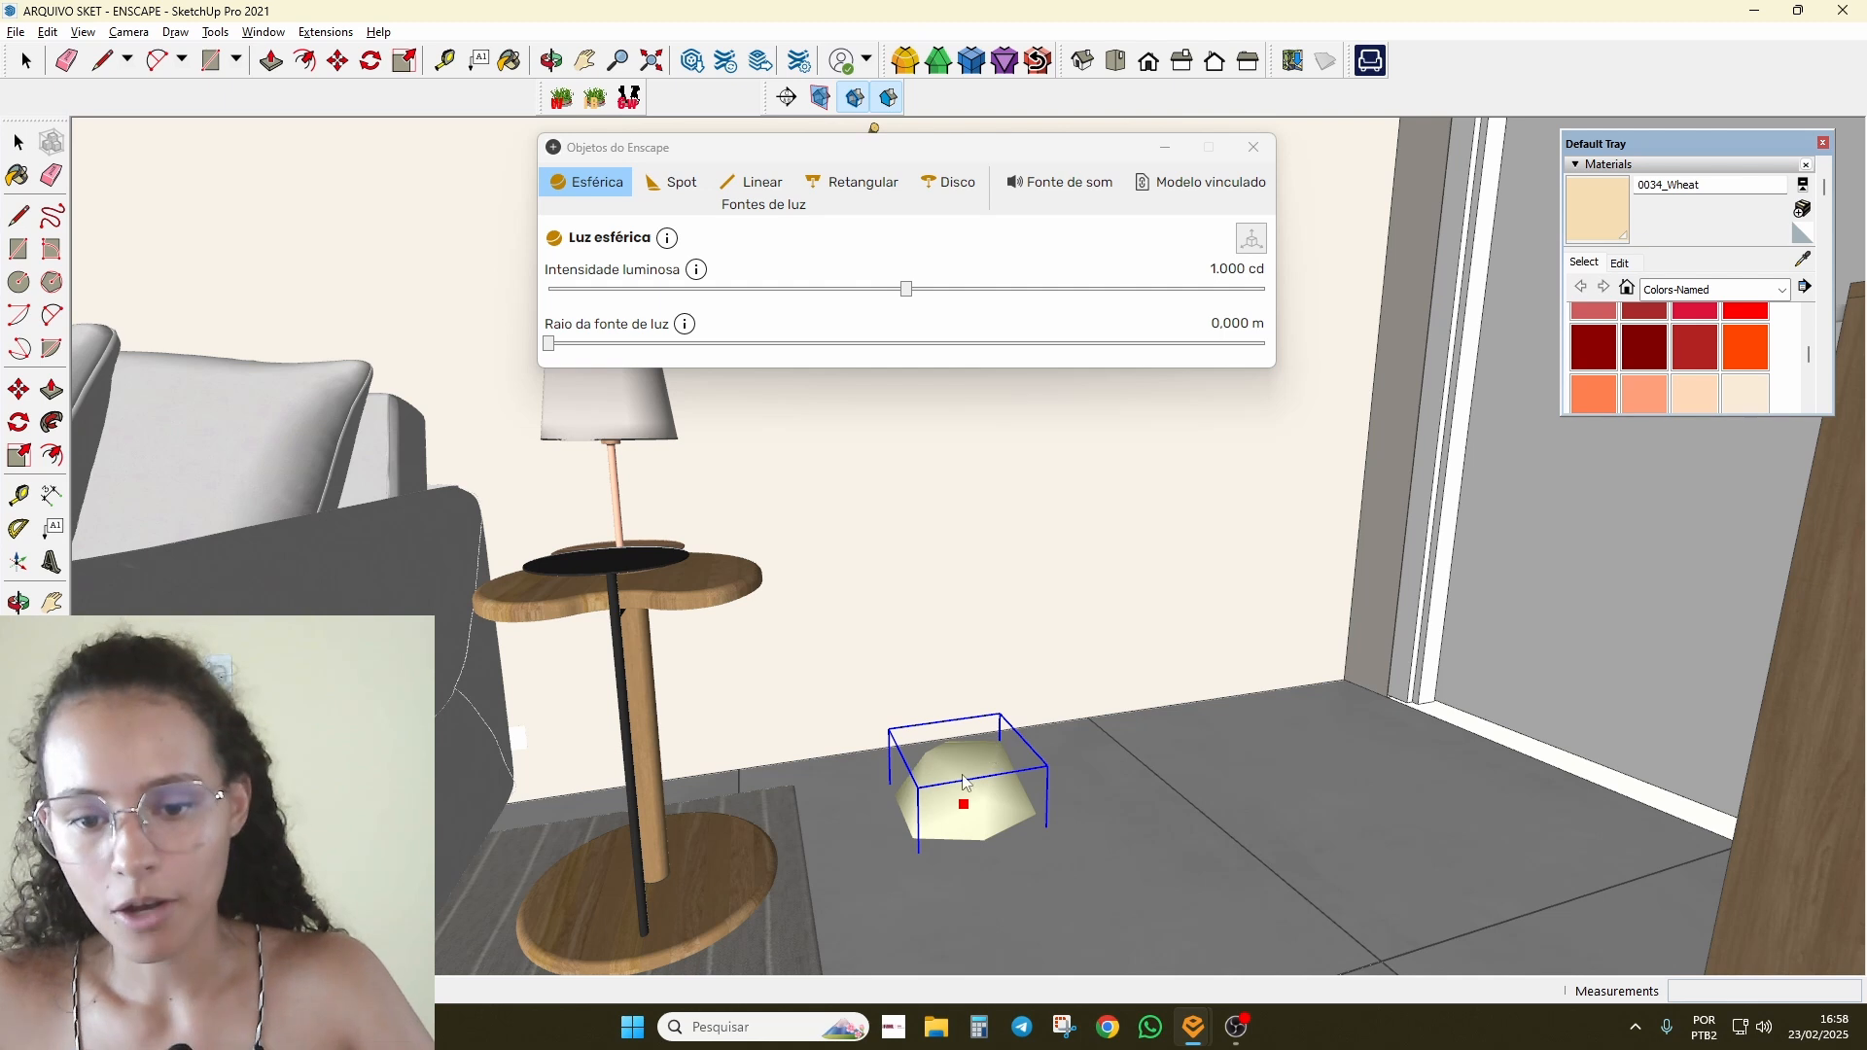
{"action": "left_click", "coordinate": [1253, 147]}
Step: Raise the spherical light off the floor with Move and bring the Enscape render forward
{"action": "scroll", "coordinate": [1117, 757], "scroll_direction": "down", "scroll_amount": 3}
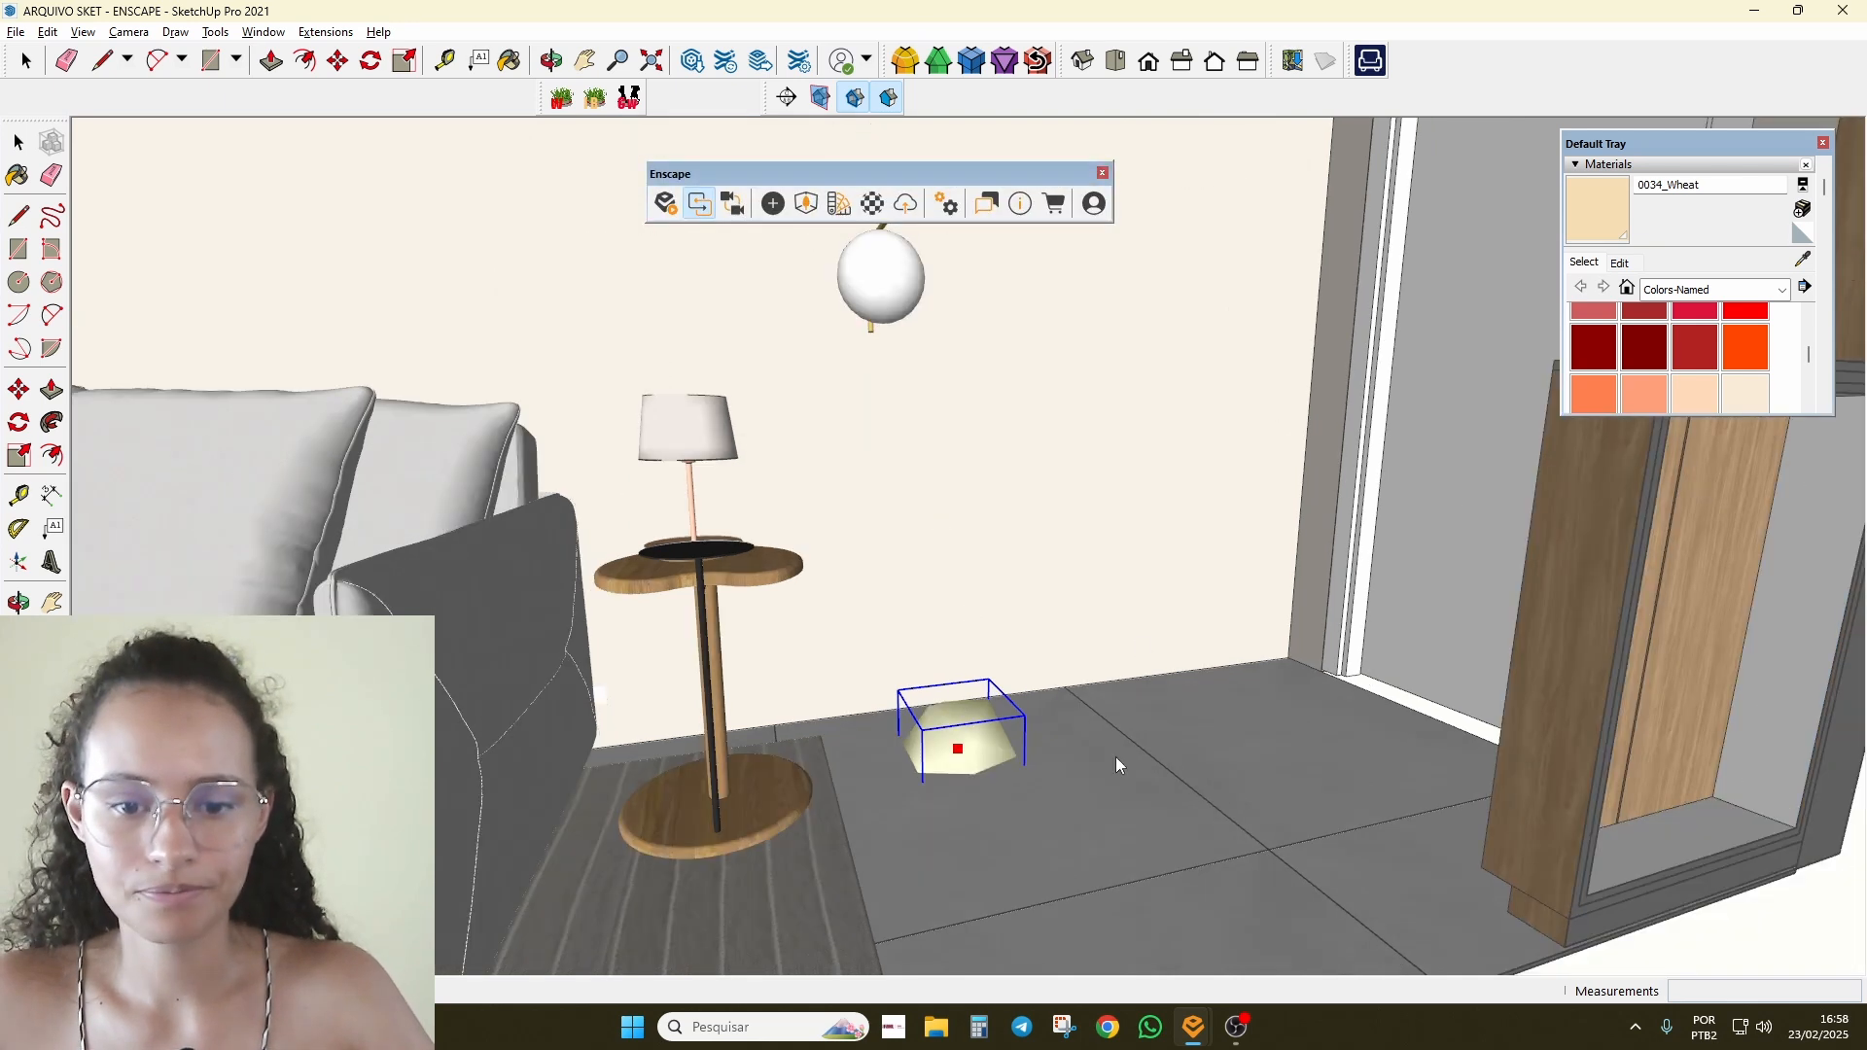
{"action": "scroll", "coordinate": [953, 728], "scroll_direction": "up", "scroll_amount": 4}
{"action": "key", "text": "m"}
{"action": "left_click", "coordinate": [943, 698]}
{"action": "scroll", "coordinate": [958, 571], "scroll_direction": "down", "scroll_amount": 3}
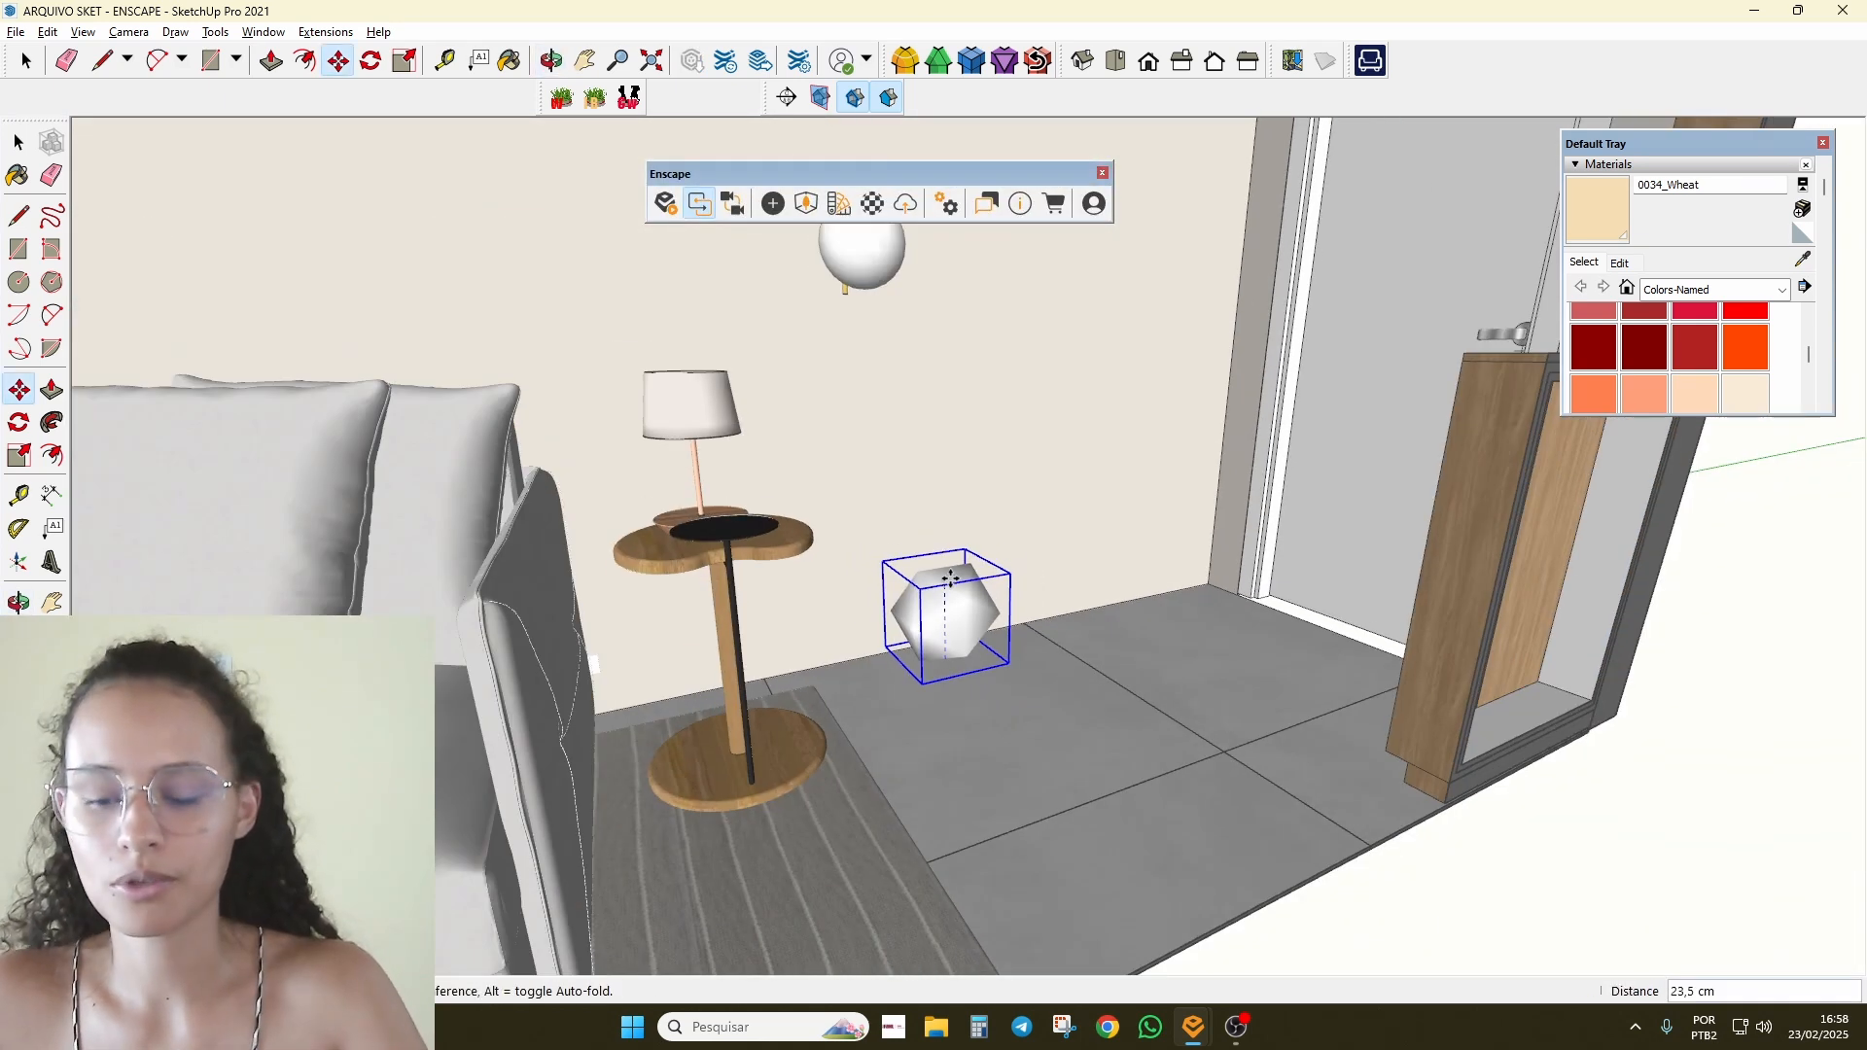
{"action": "left_click", "coordinate": [978, 498]}
{"action": "middle_click_drag", "start_coordinate": [979, 498], "coordinate": [951, 583]}
{"action": "left_click", "coordinate": [948, 586]}
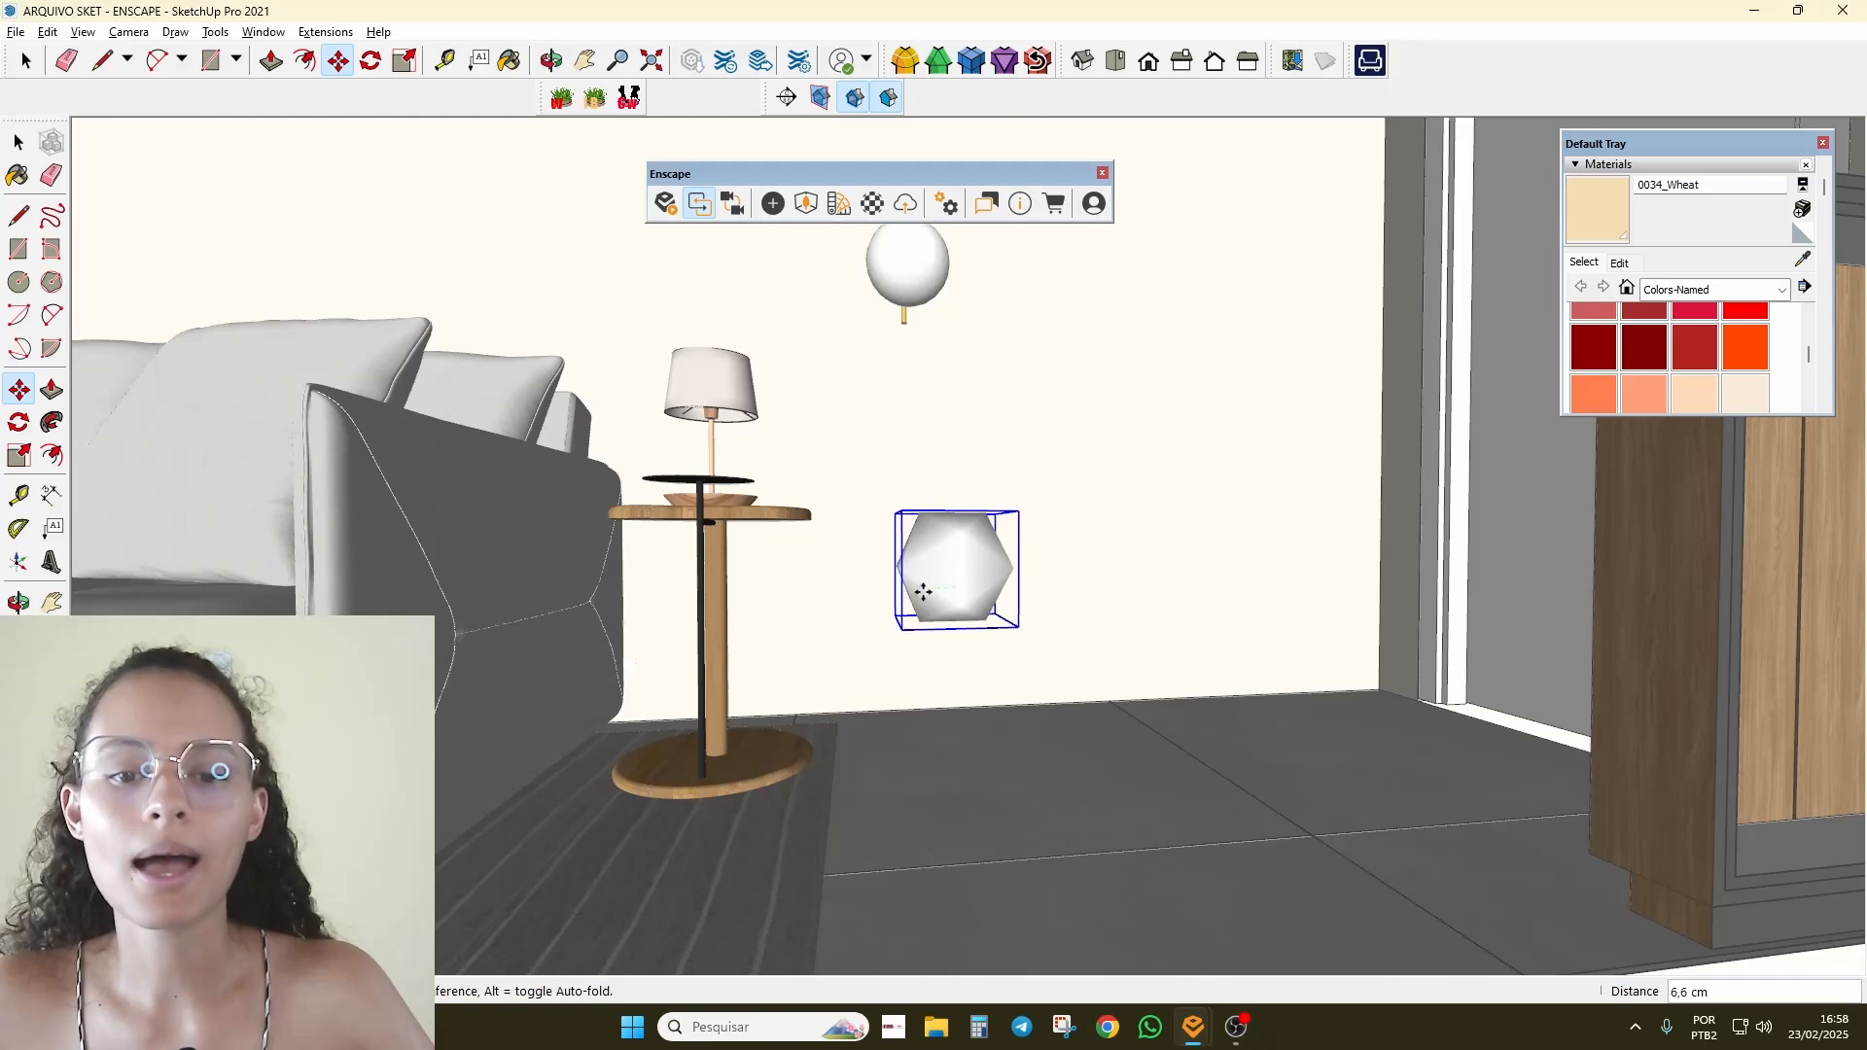
{"action": "mouse_move", "coordinate": [1193, 1027]}
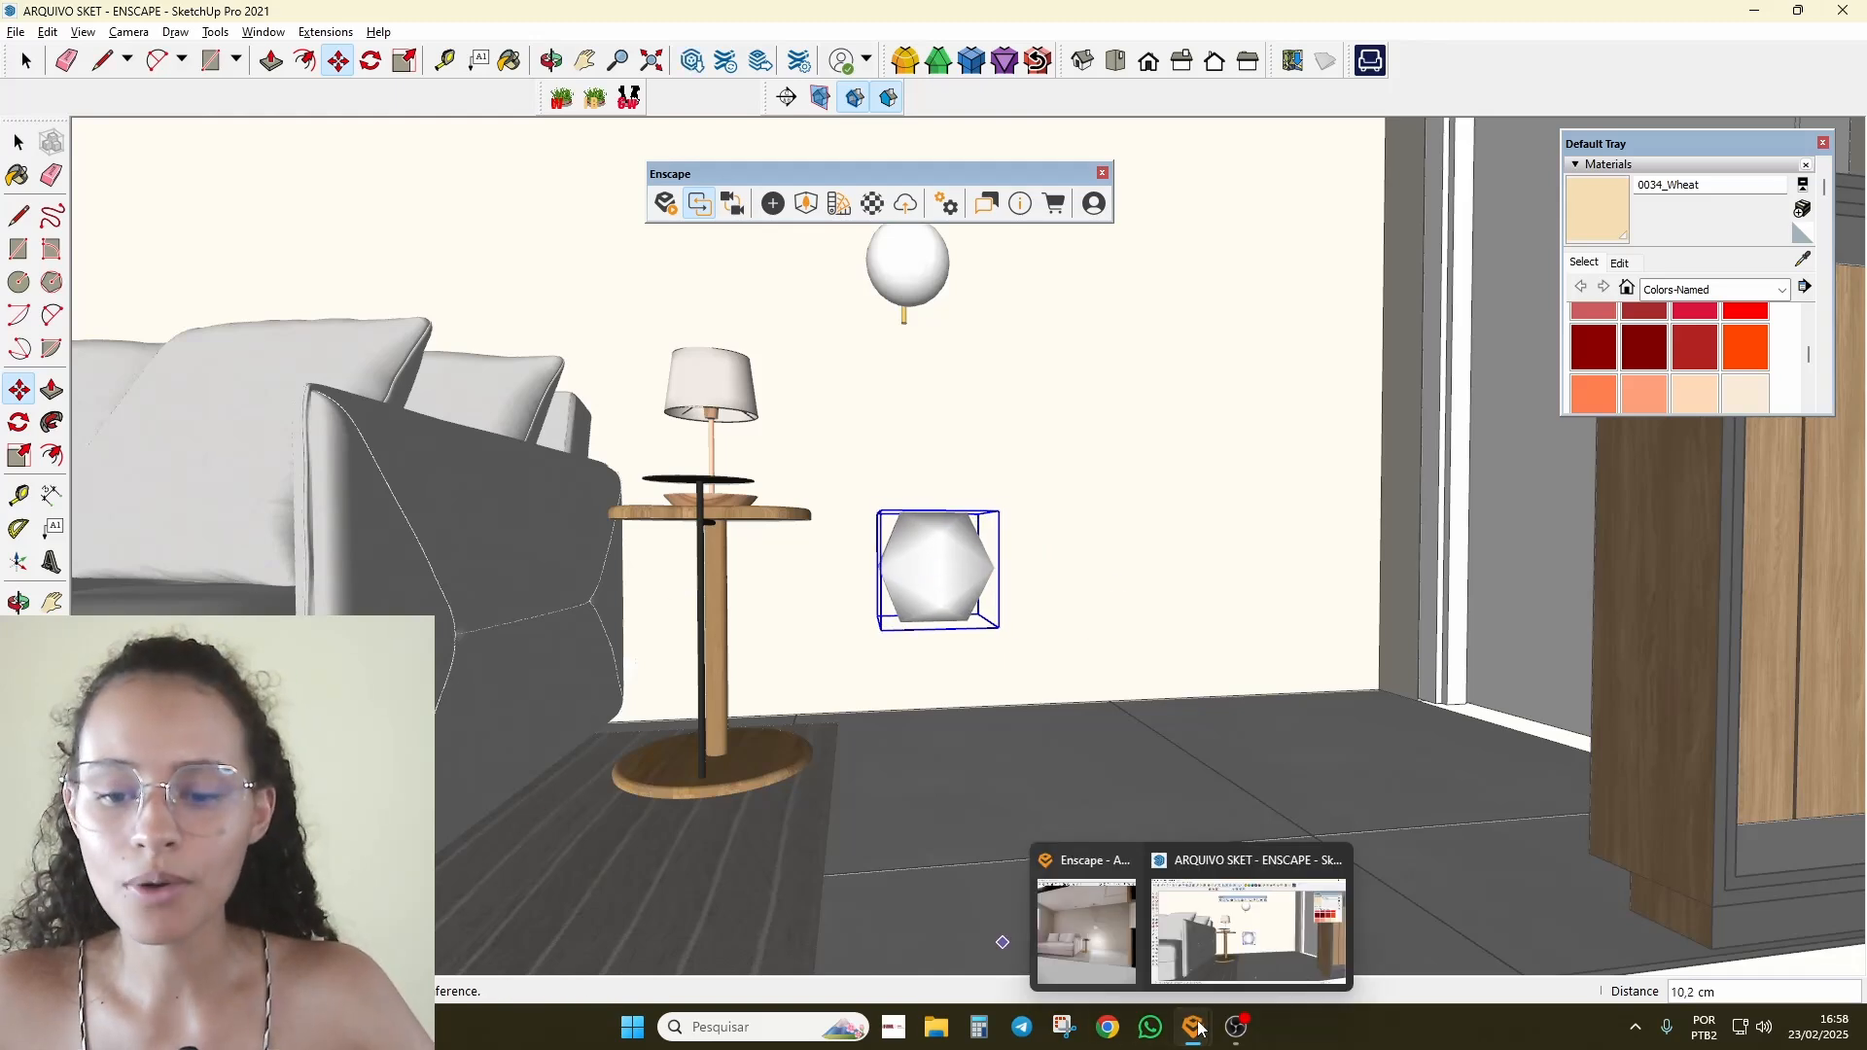
{"action": "left_click", "coordinate": [1083, 939]}
Step: Resize SketchUp beside the Enscape preview and dock the Enscape toolbar back in
{"action": "double_click", "coordinate": [769, 8]}
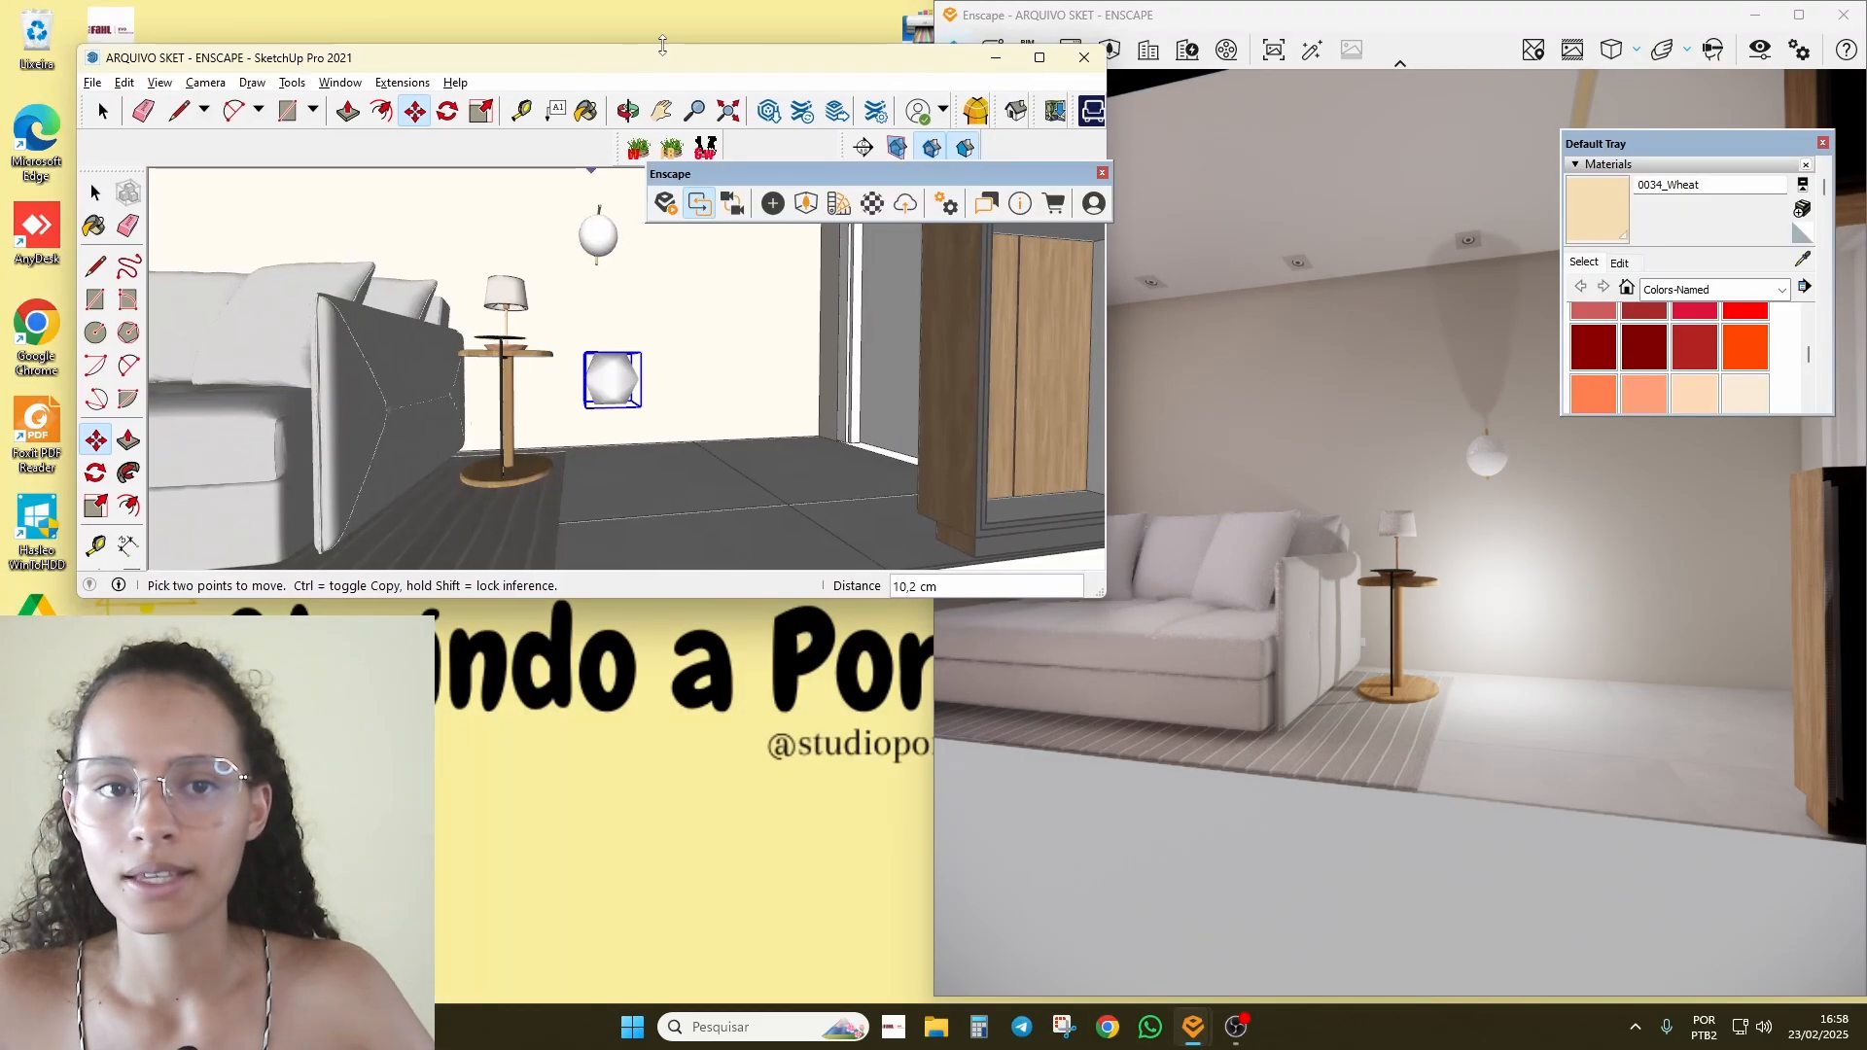
{"action": "left_click_drag", "start_coordinate": [662, 45], "coordinate": [664, 1]}
{"action": "left_click_drag", "start_coordinate": [1109, 478], "coordinate": [1014, 478]}
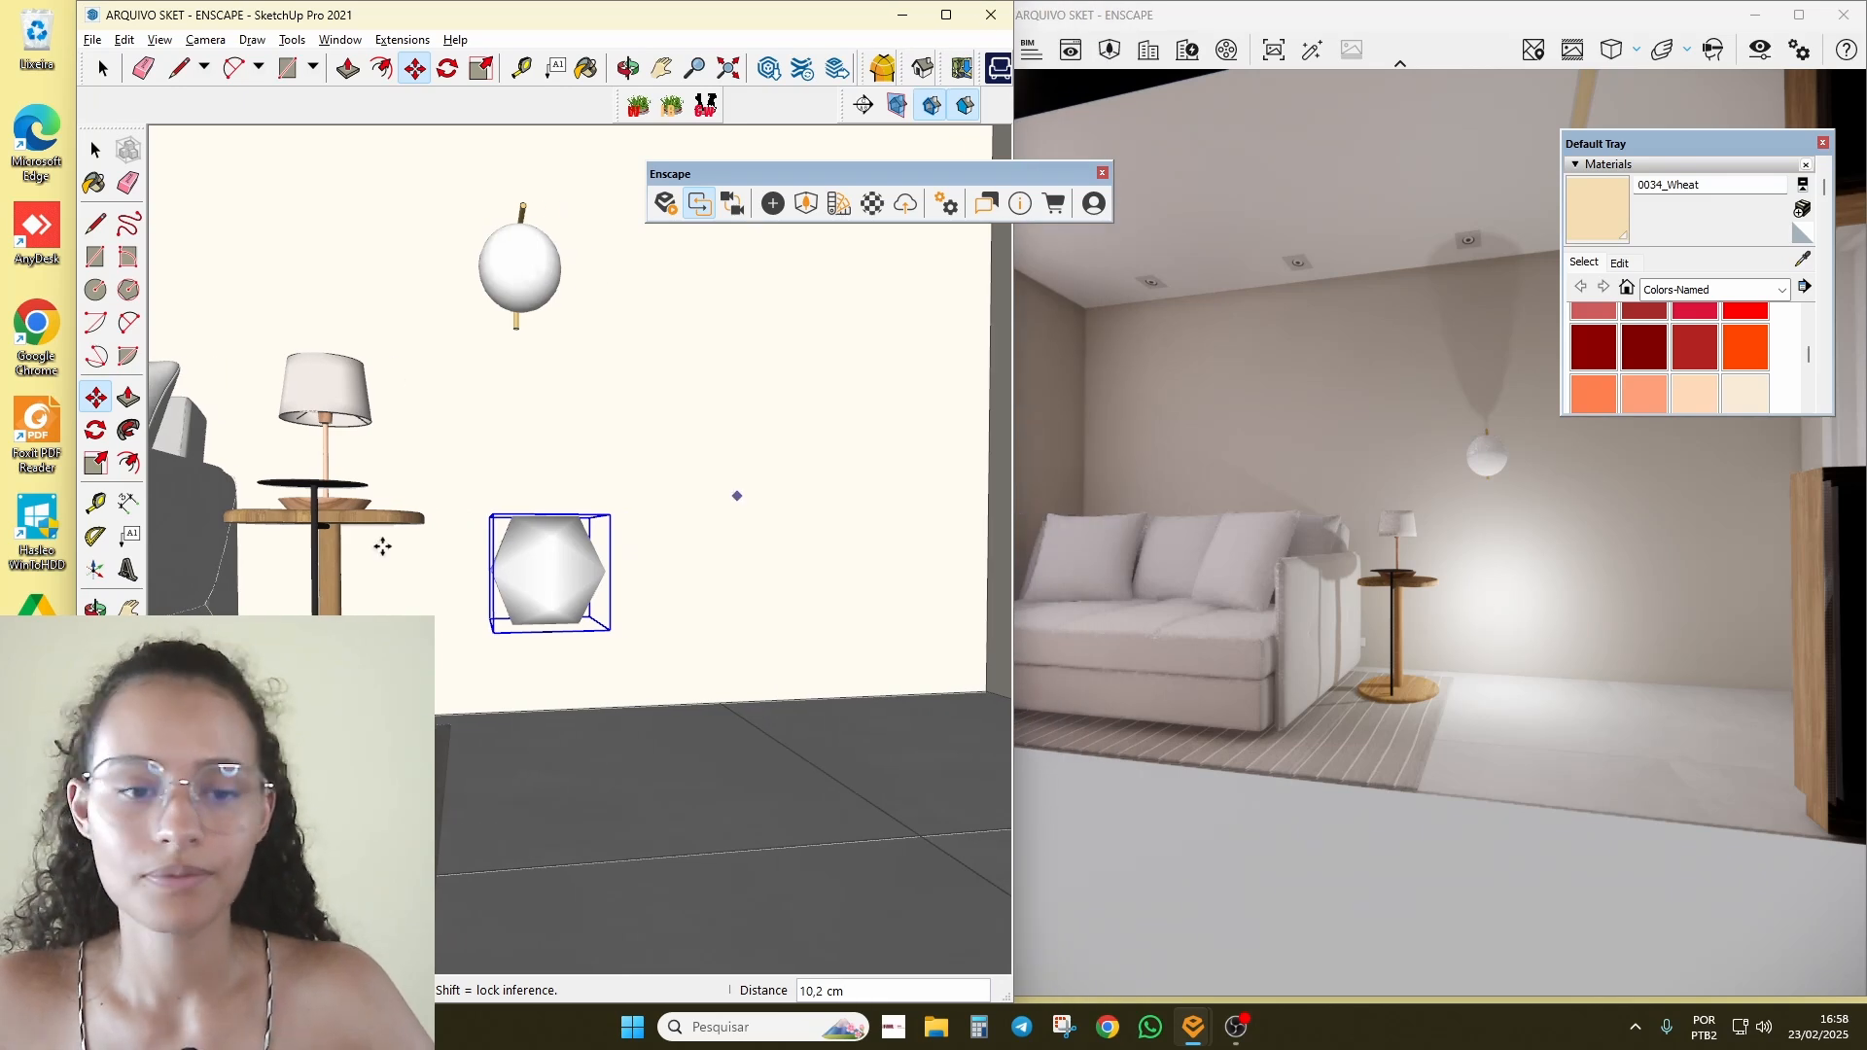
{"action": "left_click_drag", "start_coordinate": [700, 174], "coordinate": [242, 104]}
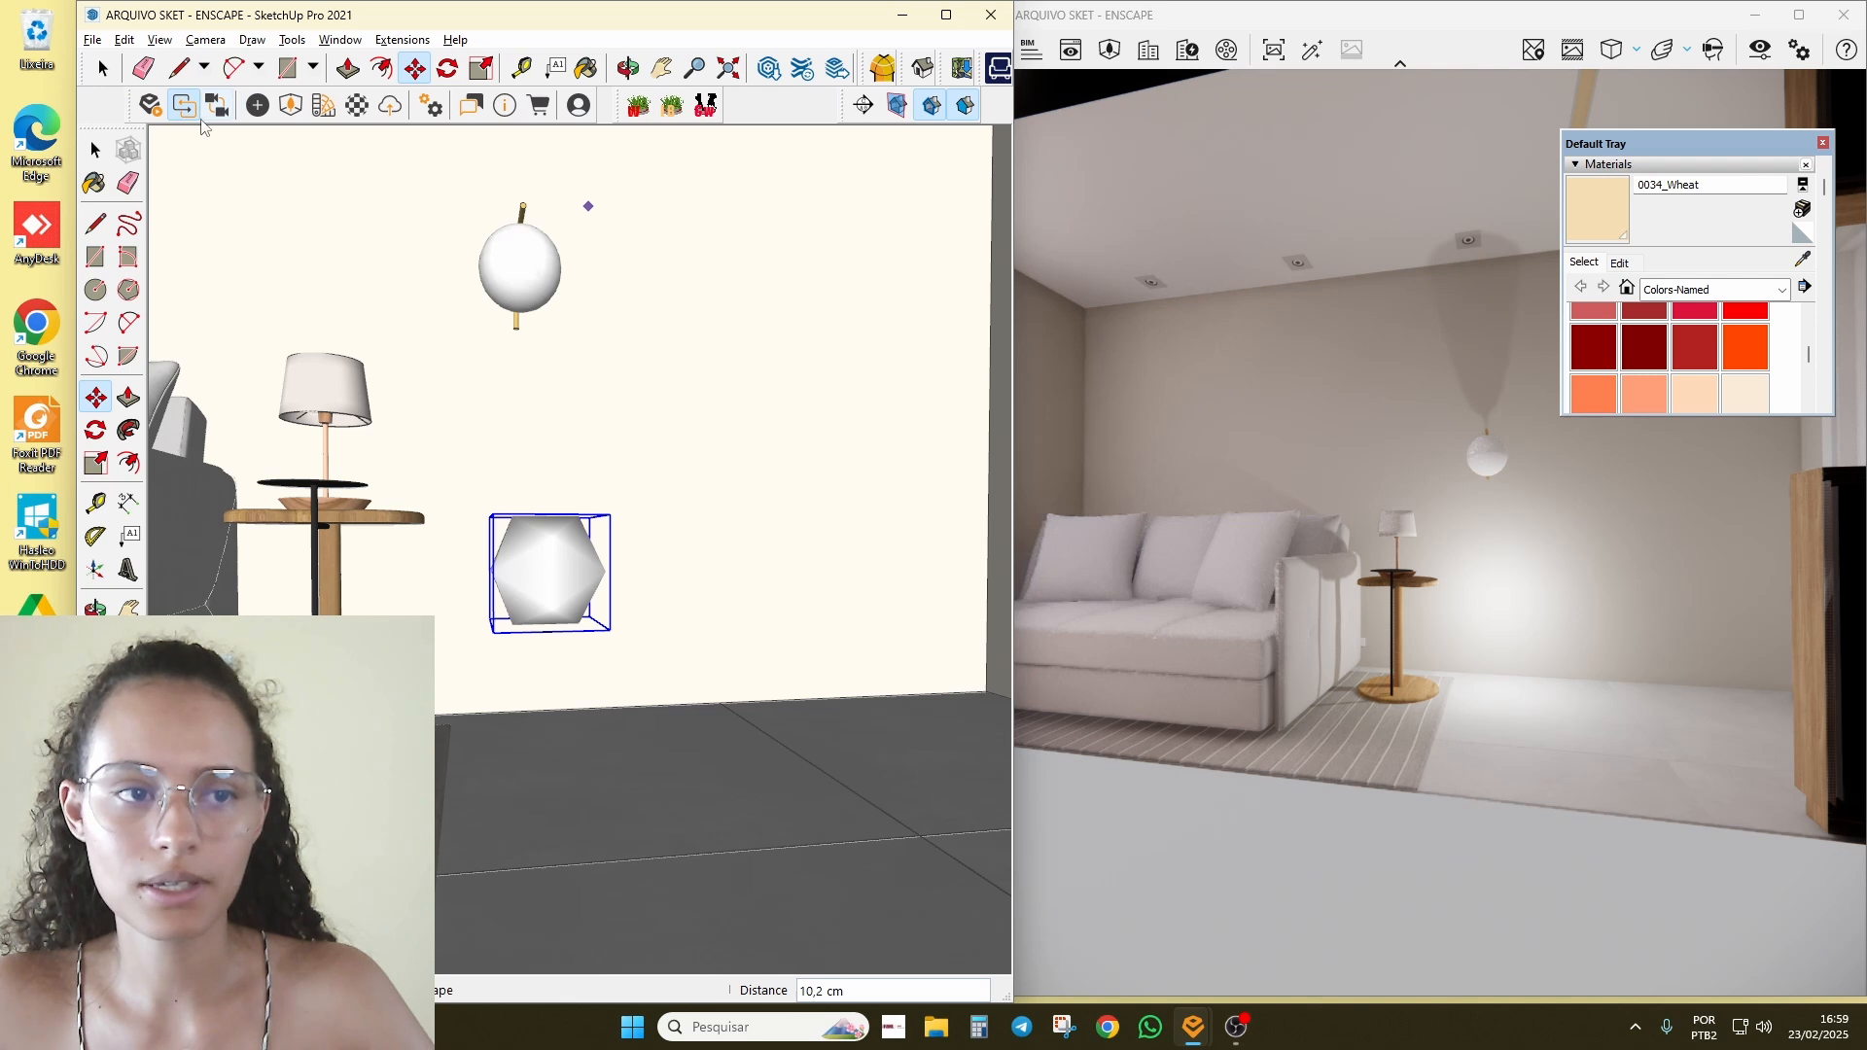
Step: Select the sphere light and set it to 173 cd with a 0.533 m radius
{"action": "left_click", "coordinate": [258, 104]}
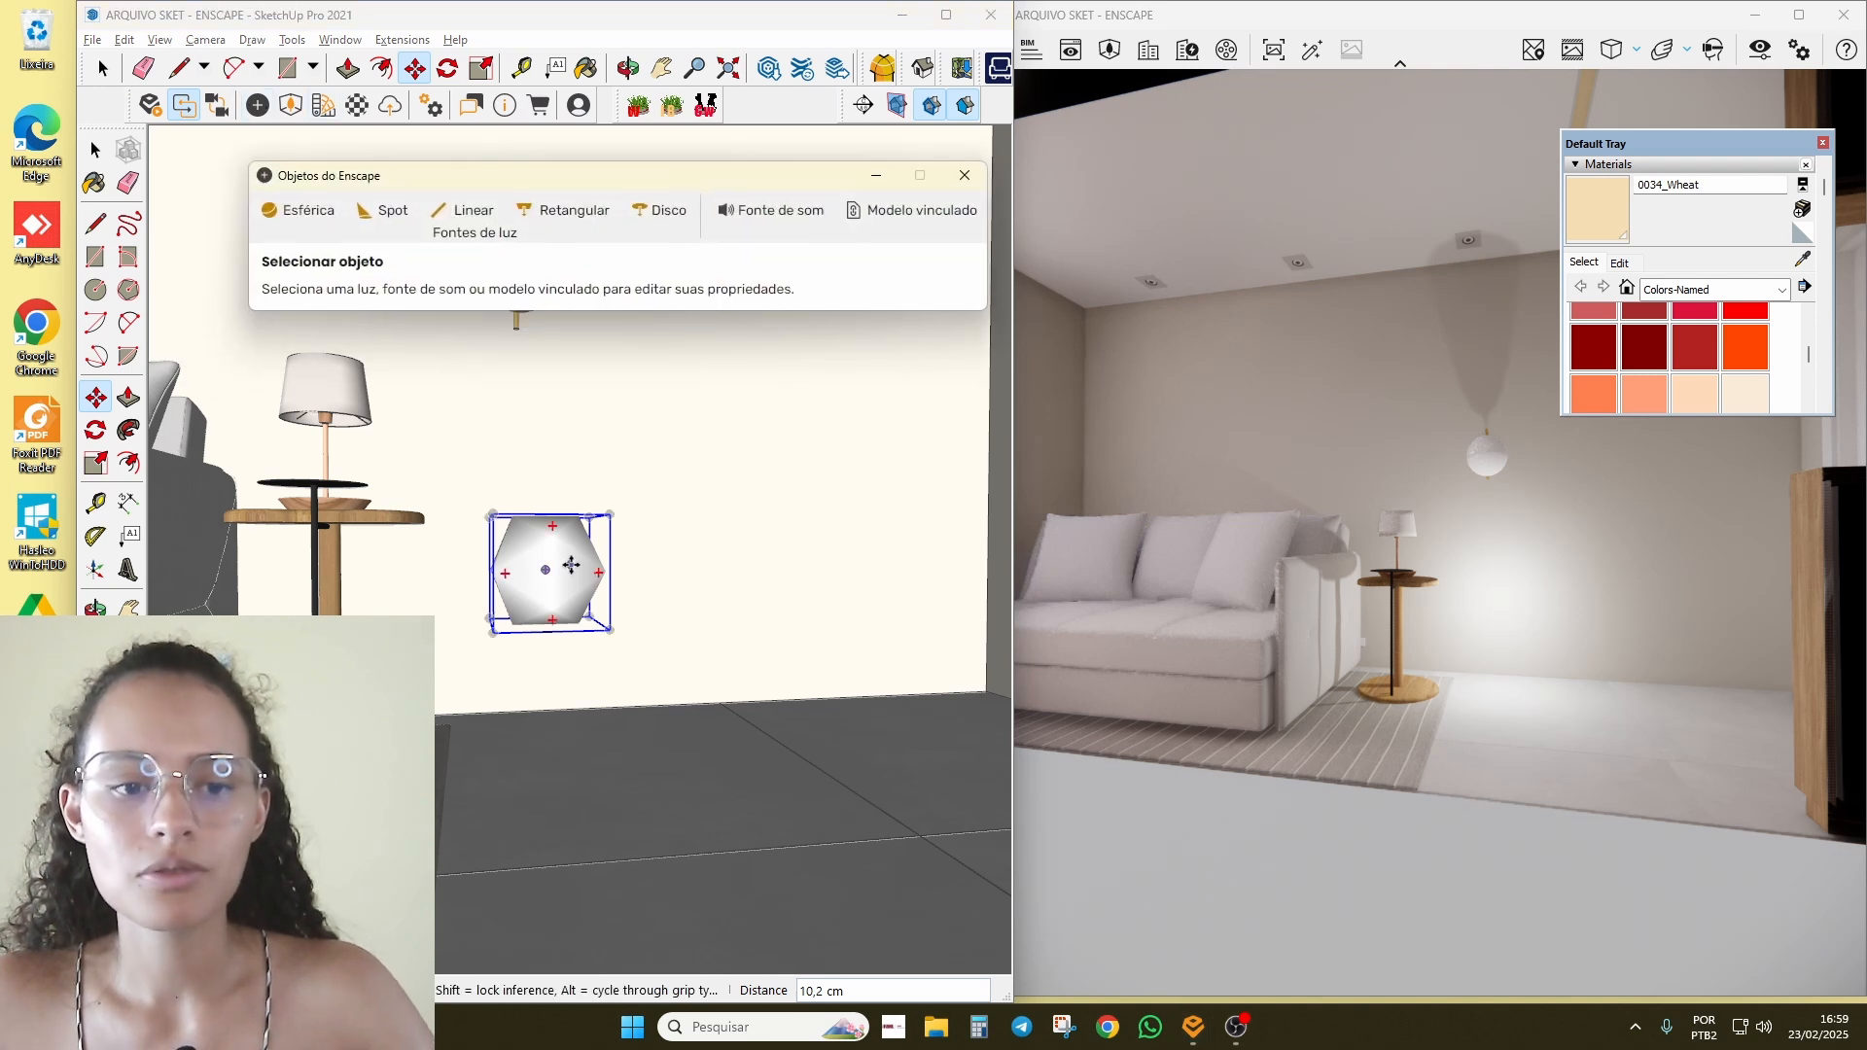
{"action": "key", "text": "space"}
{"action": "left_click", "coordinate": [571, 515]}
{"action": "left_click_drag", "start_coordinate": [575, 183], "coordinate": [499, 204]}
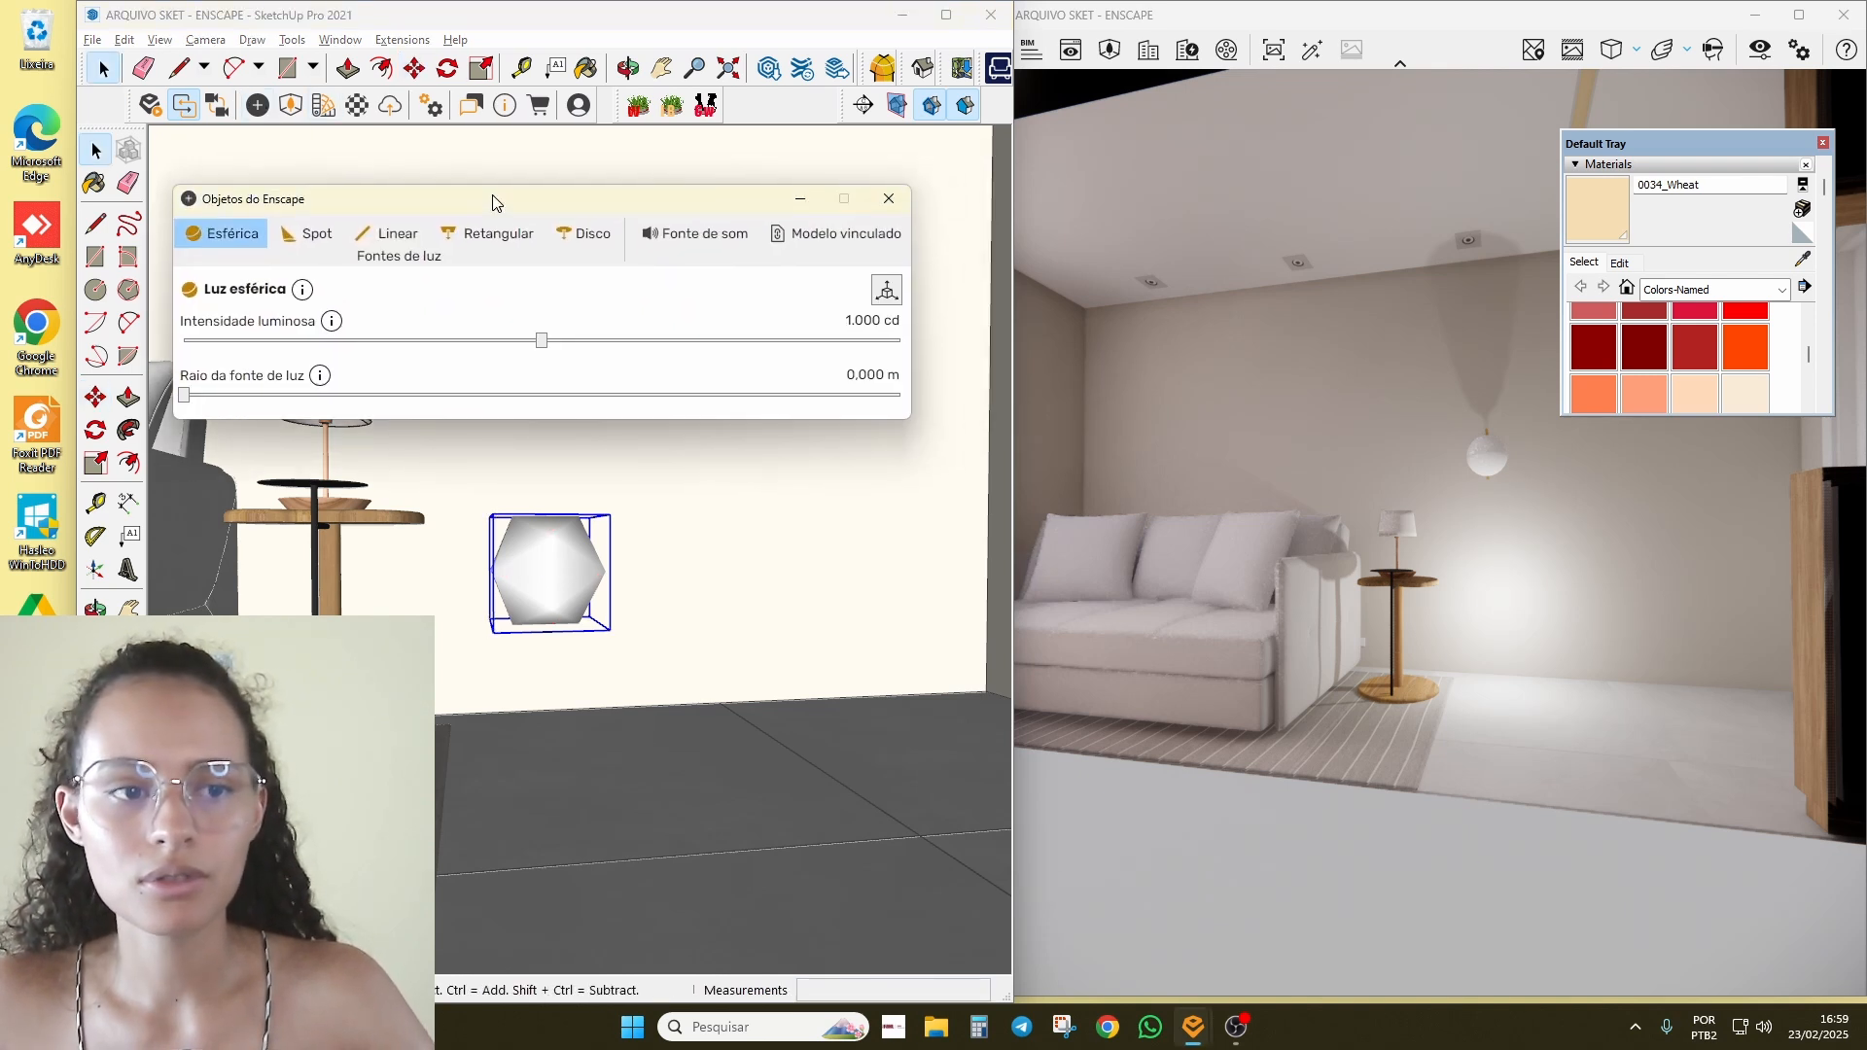
{"action": "left_click_drag", "start_coordinate": [530, 340], "coordinate": [451, 338]}
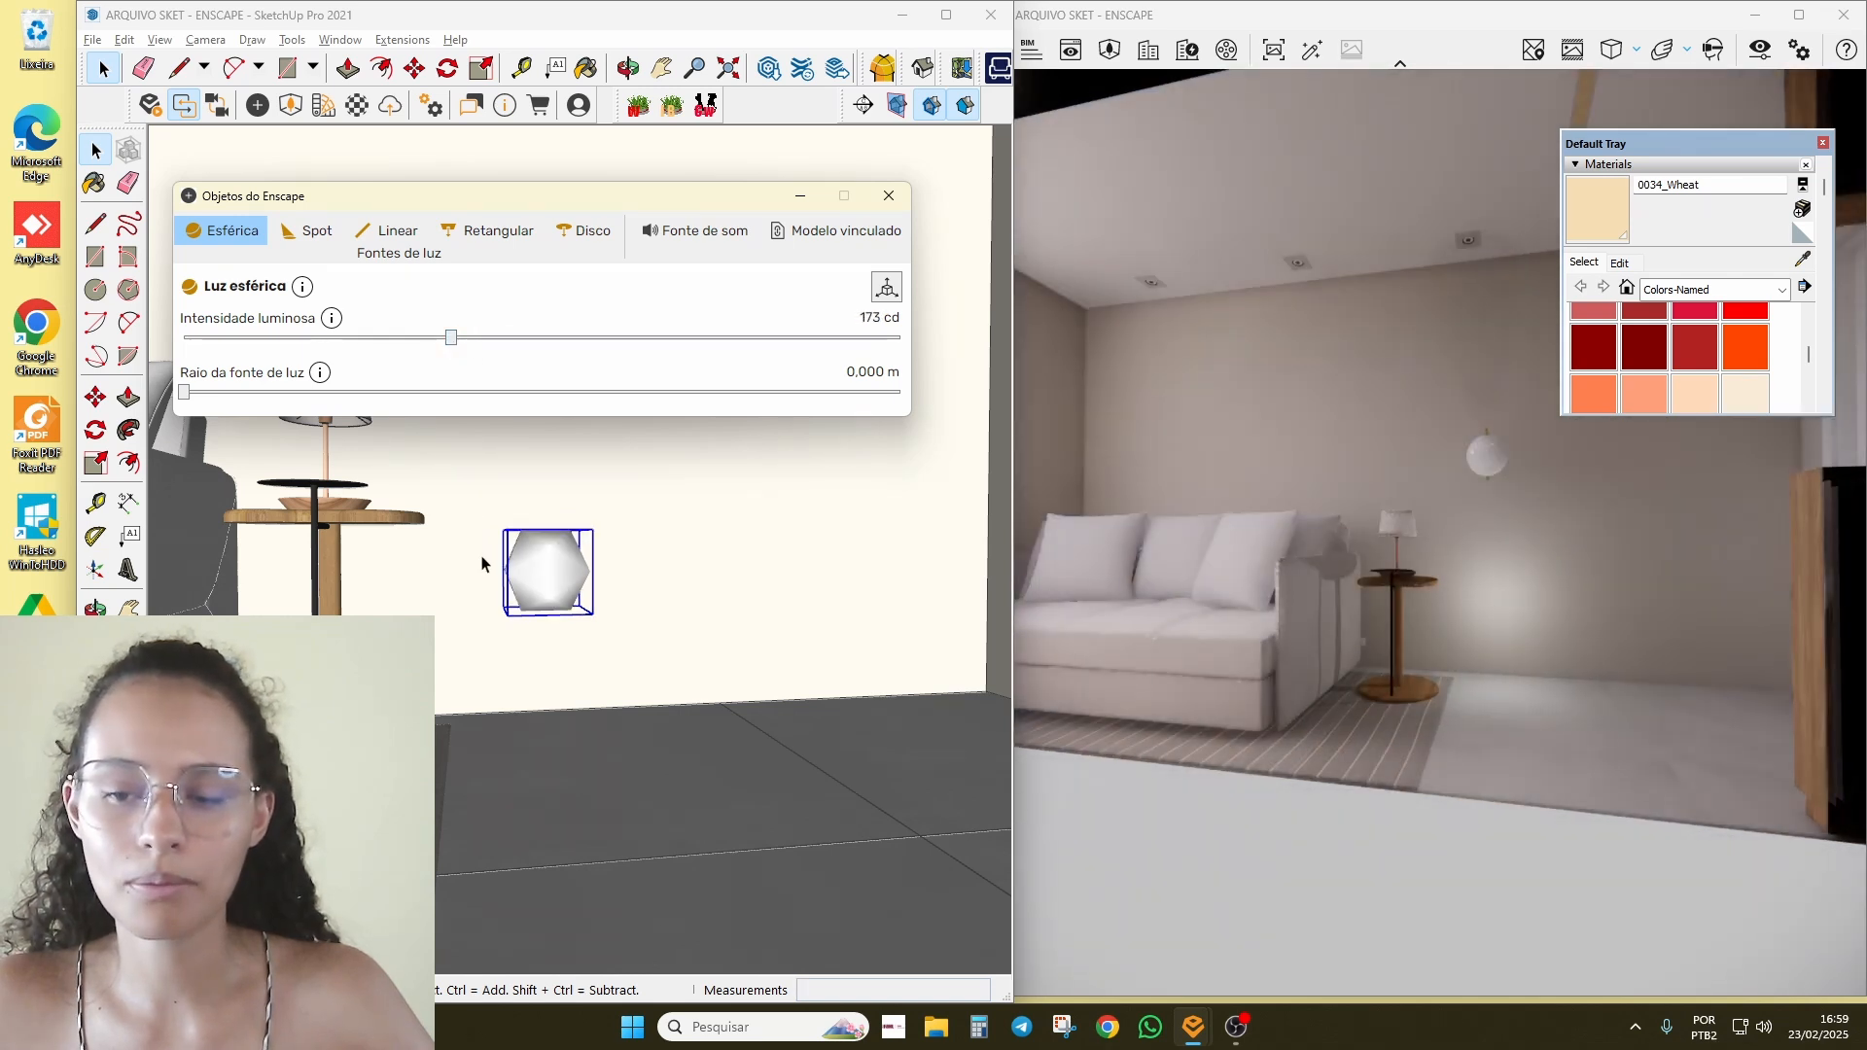
{"action": "left_click_drag", "start_coordinate": [185, 392], "coordinate": [439, 392]}
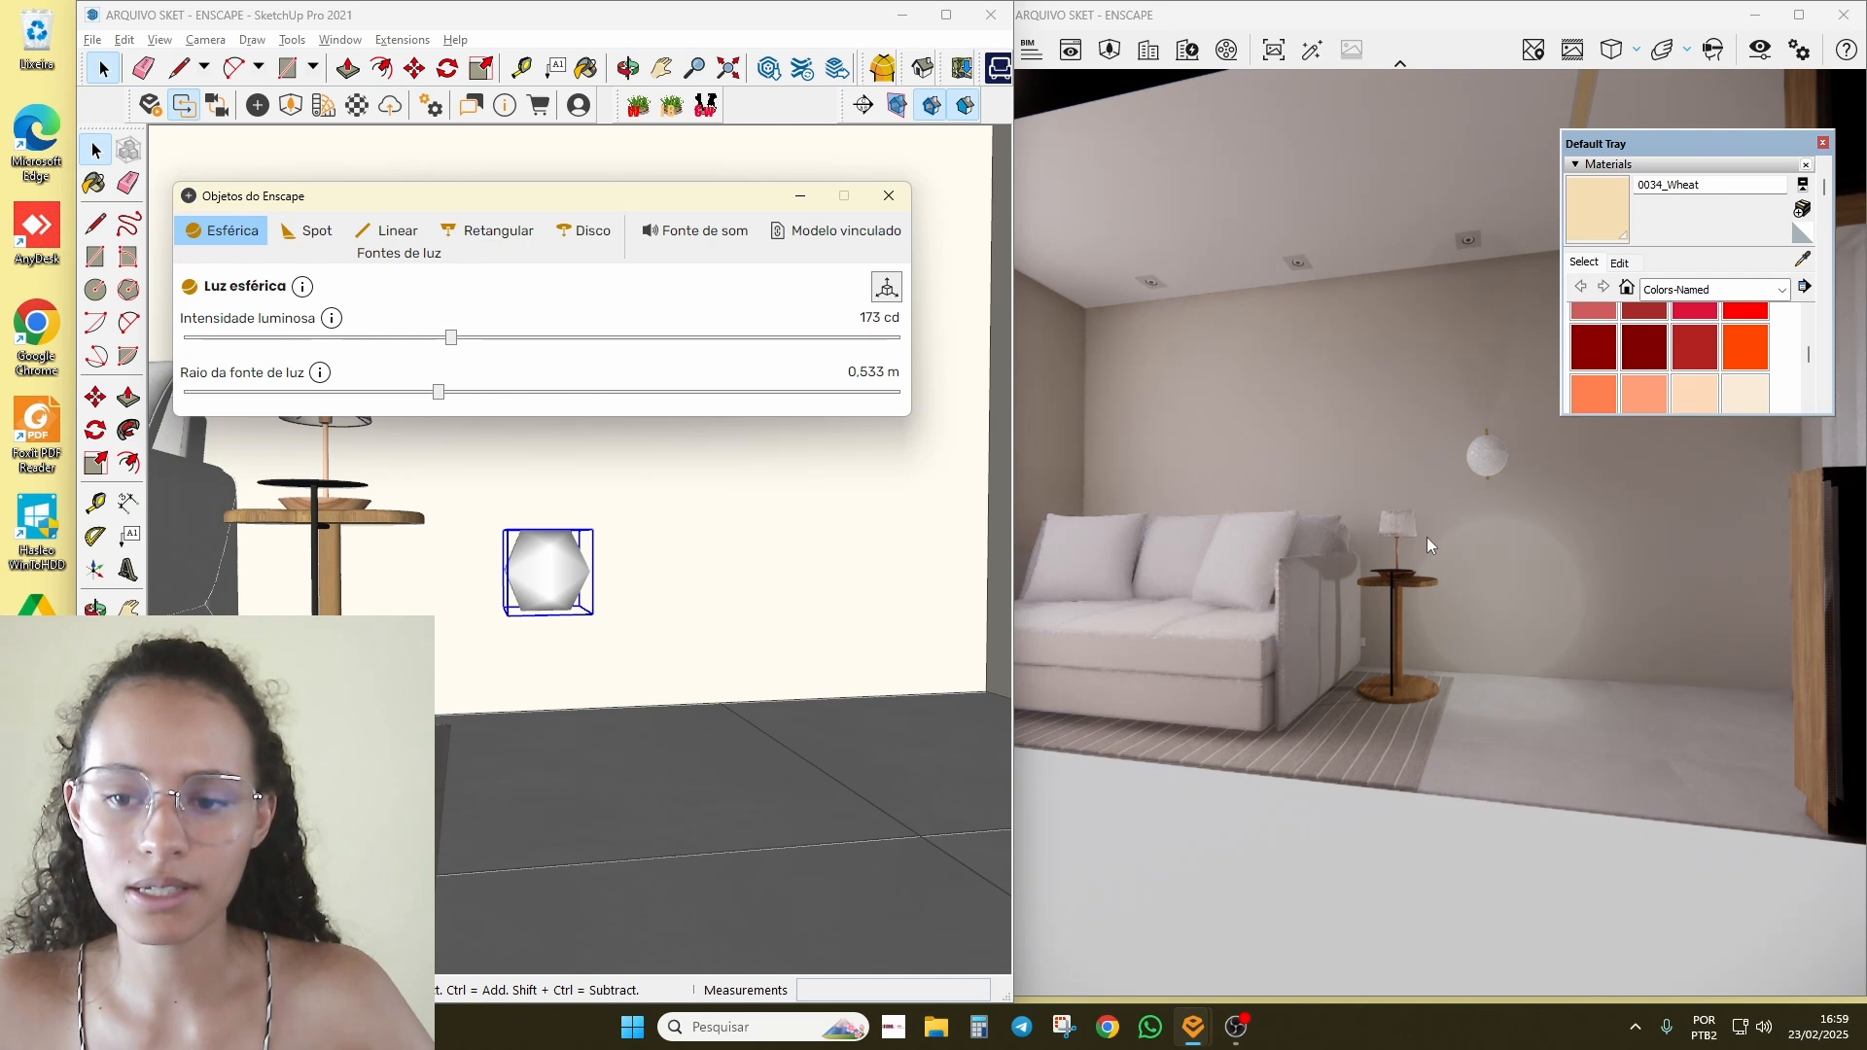
Step: Move the sphere light to a new spot by the side table and adjust its brightness
{"action": "middle_click_drag", "start_coordinate": [759, 657], "coordinate": [788, 700]}
{"action": "scroll", "coordinate": [534, 582], "scroll_direction": "up", "scroll_amount": 2}
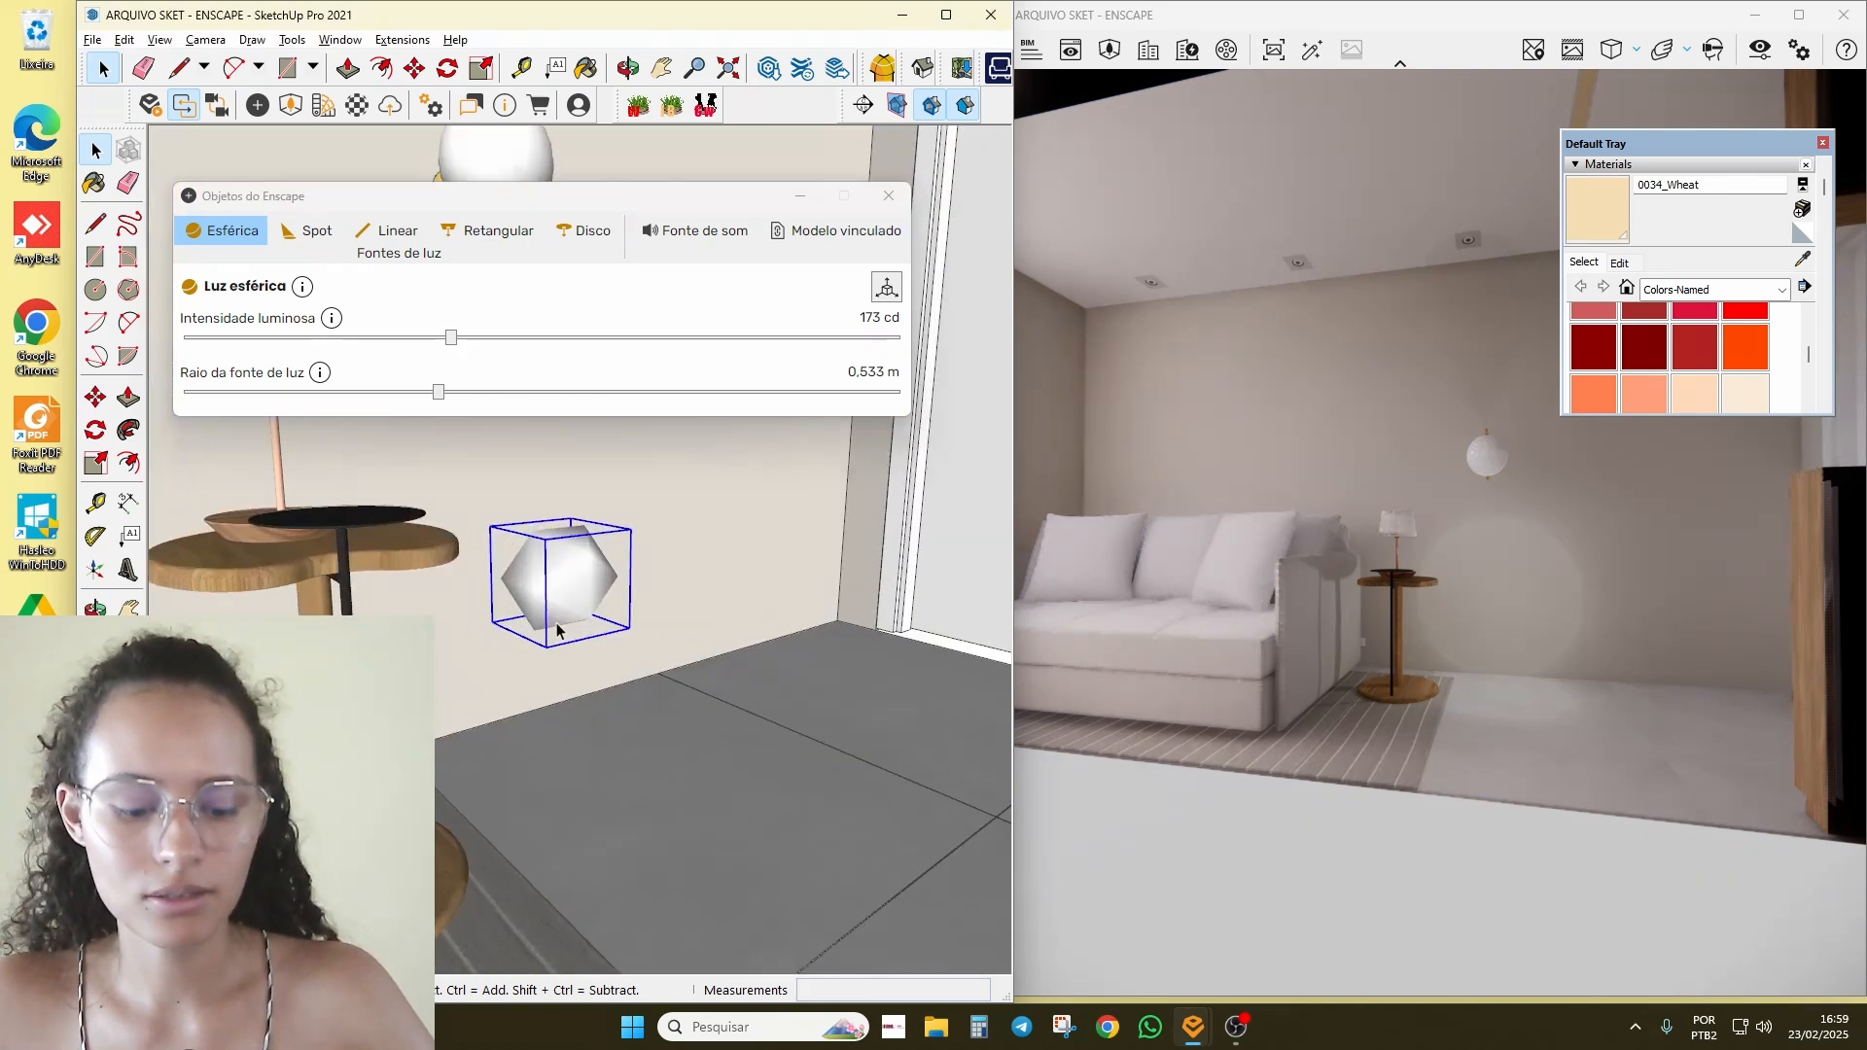
{"action": "scroll", "coordinate": [554, 622], "scroll_direction": "up", "scroll_amount": 1}
{"action": "key", "text": "m"}
{"action": "left_click", "coordinate": [546, 594]}
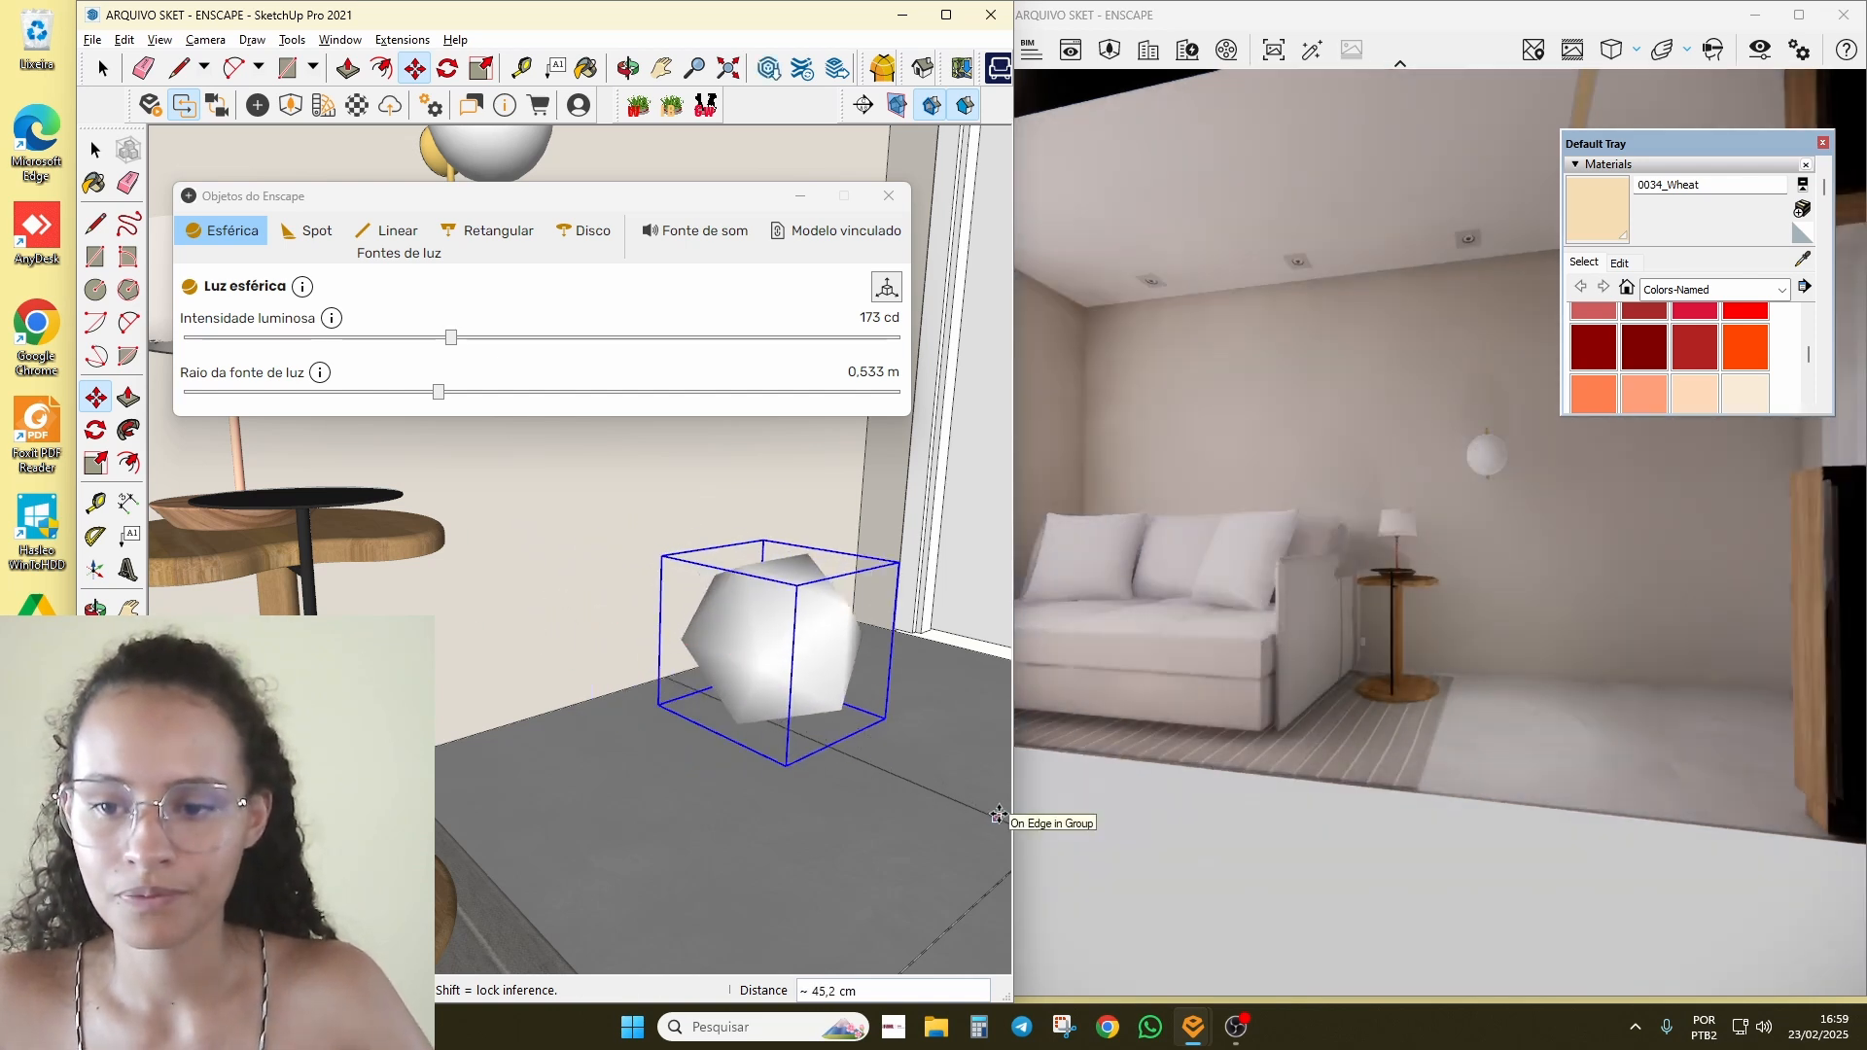
{"action": "left_click", "coordinate": [999, 815]}
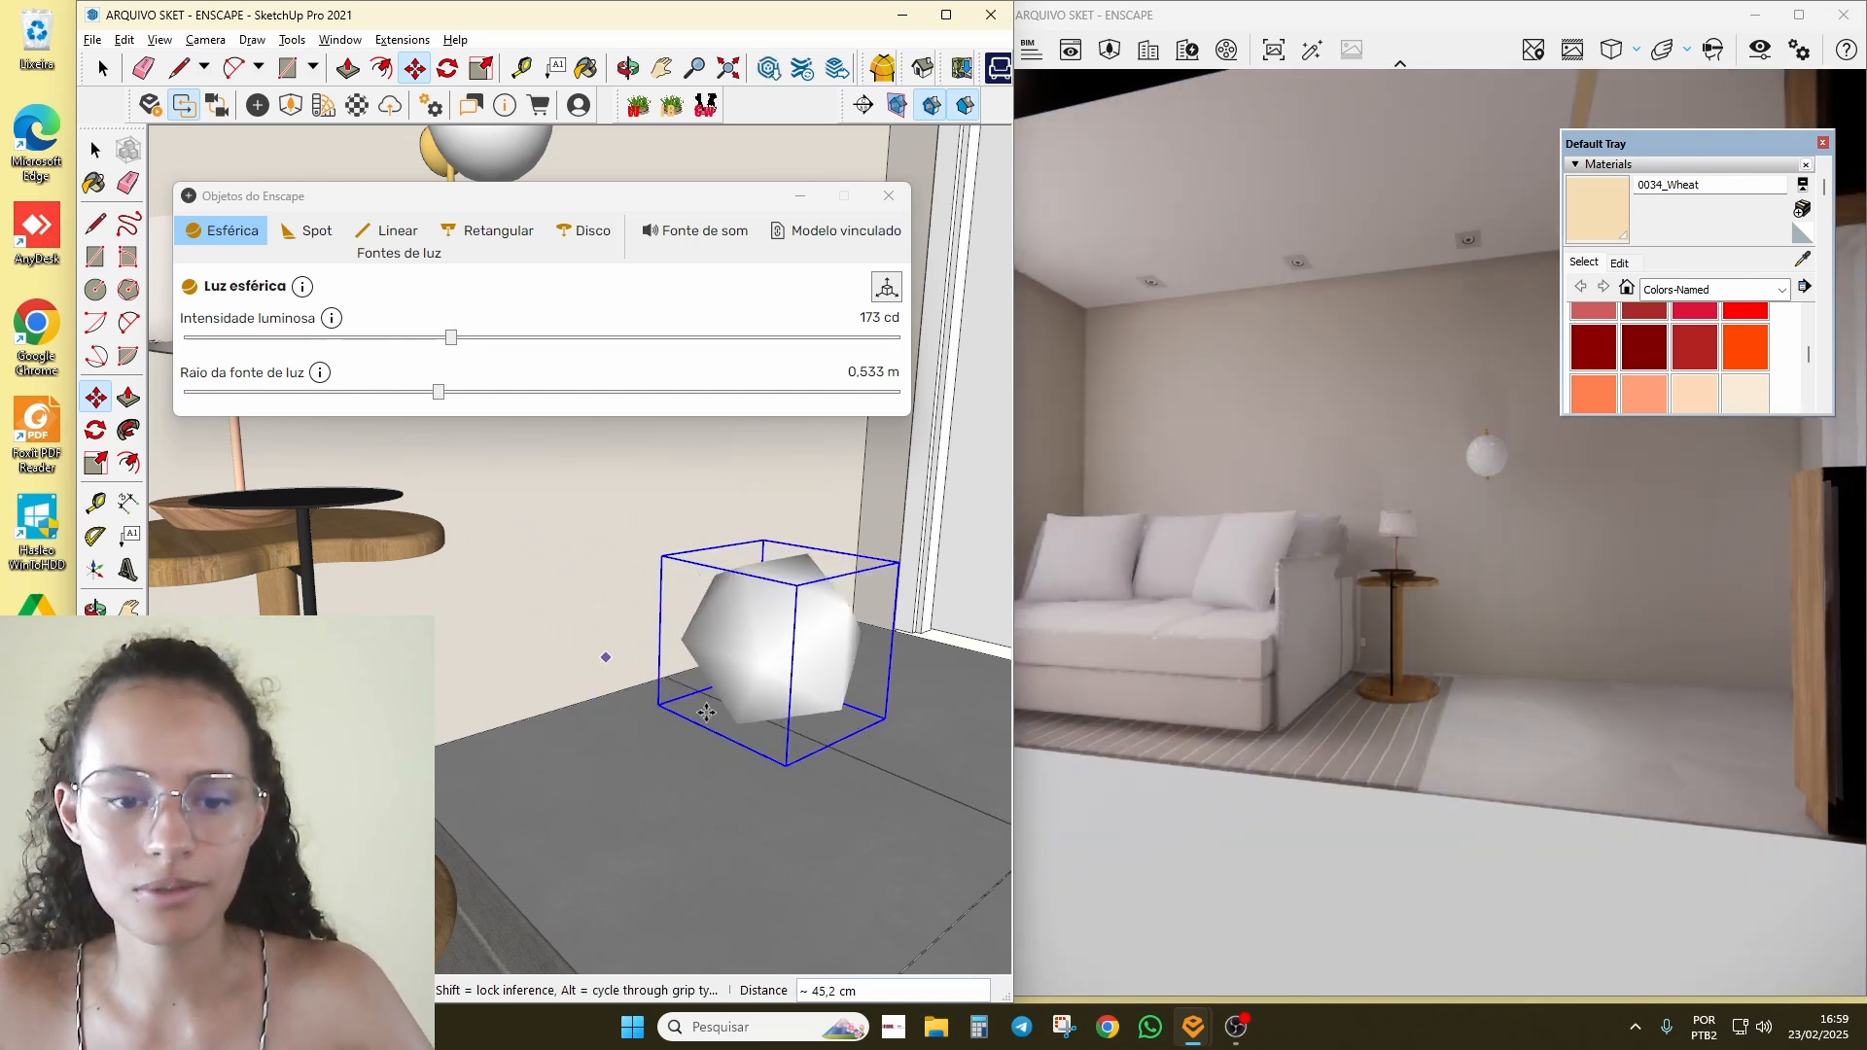
{"action": "left_click", "coordinate": [706, 713]}
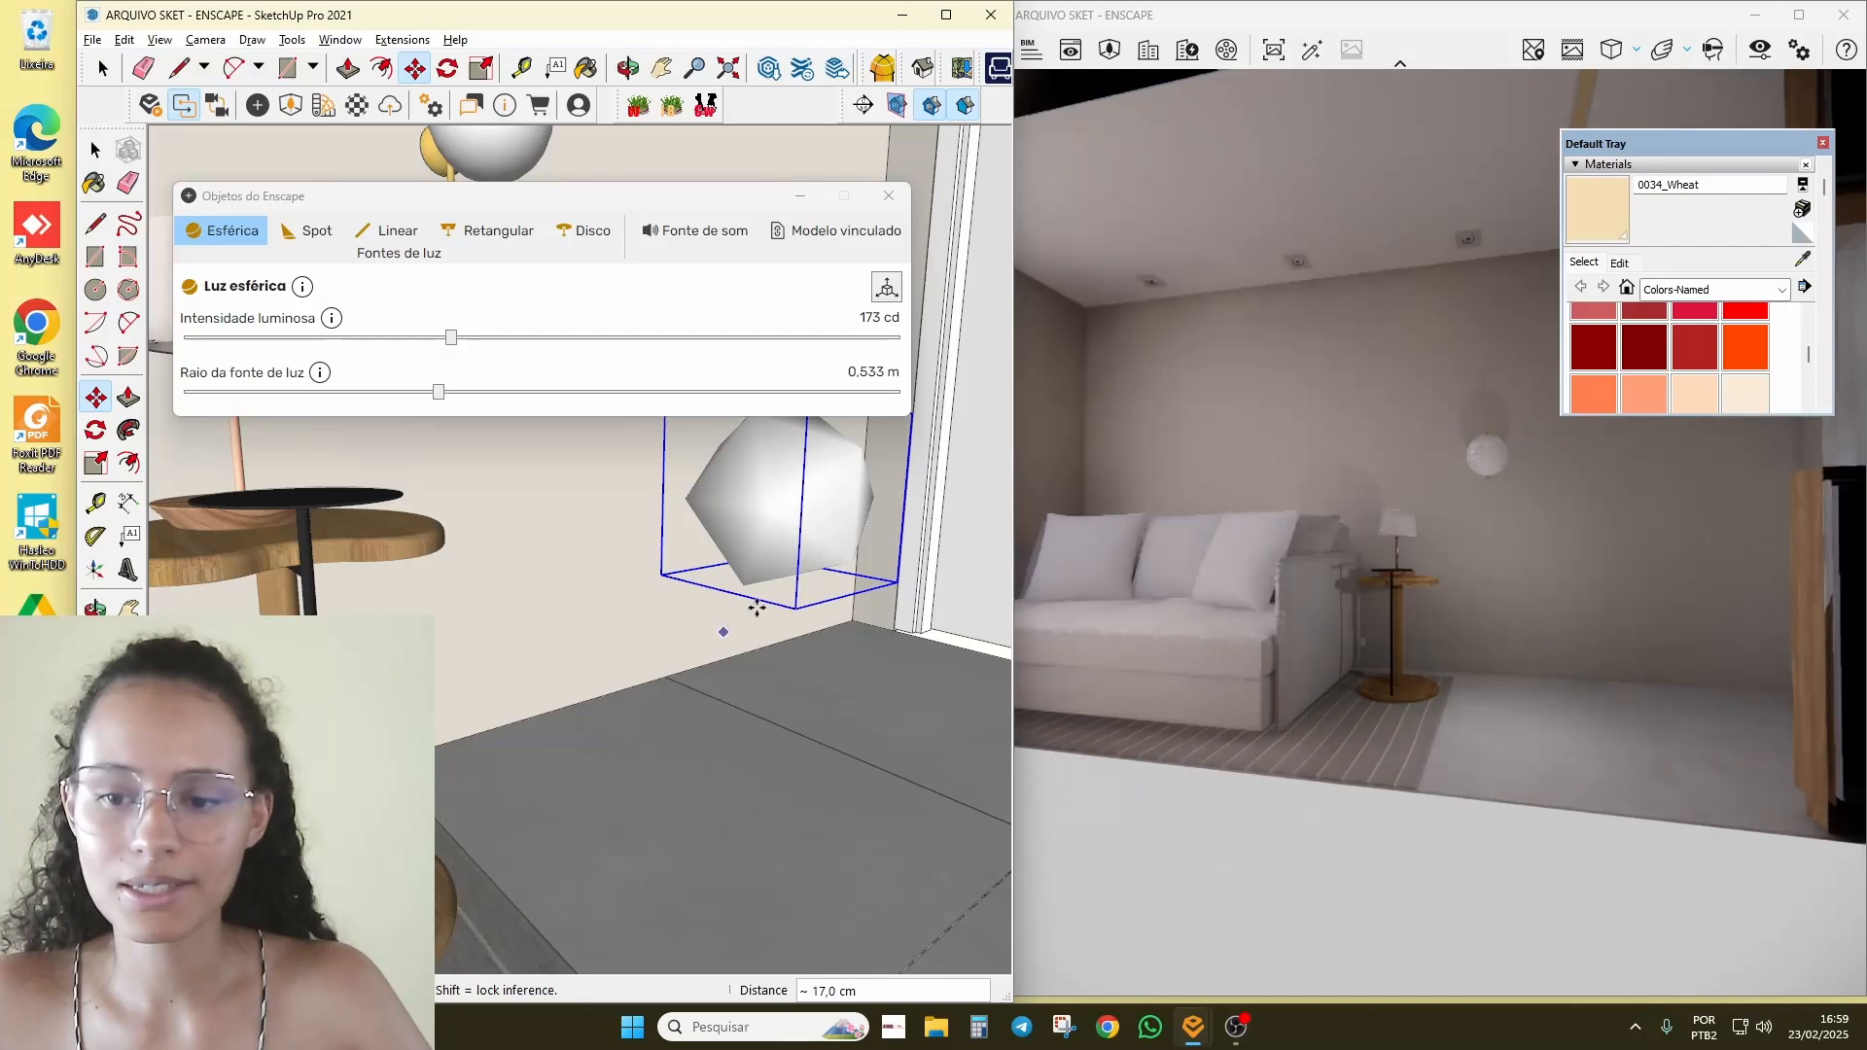
{"action": "left_click_drag", "start_coordinate": [451, 338], "coordinate": [765, 339]}
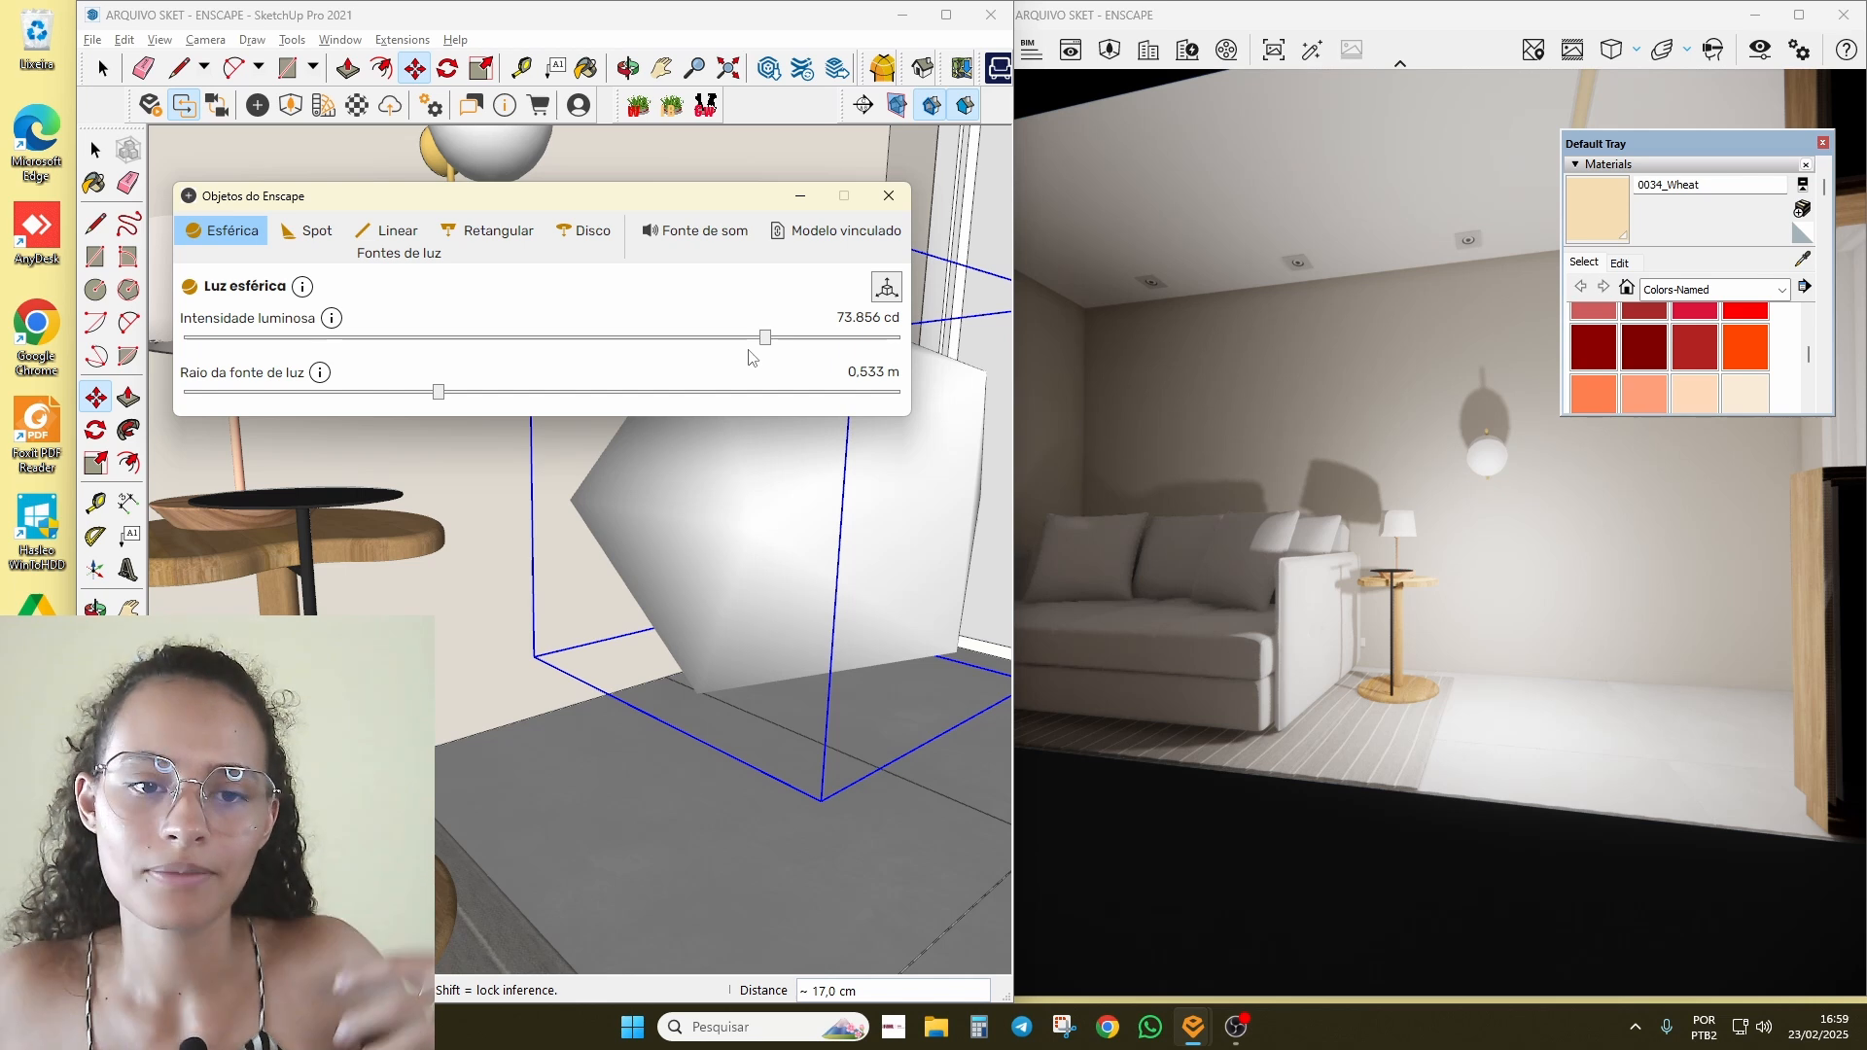
{"action": "left_click_drag", "start_coordinate": [719, 338], "coordinate": [670, 339]}
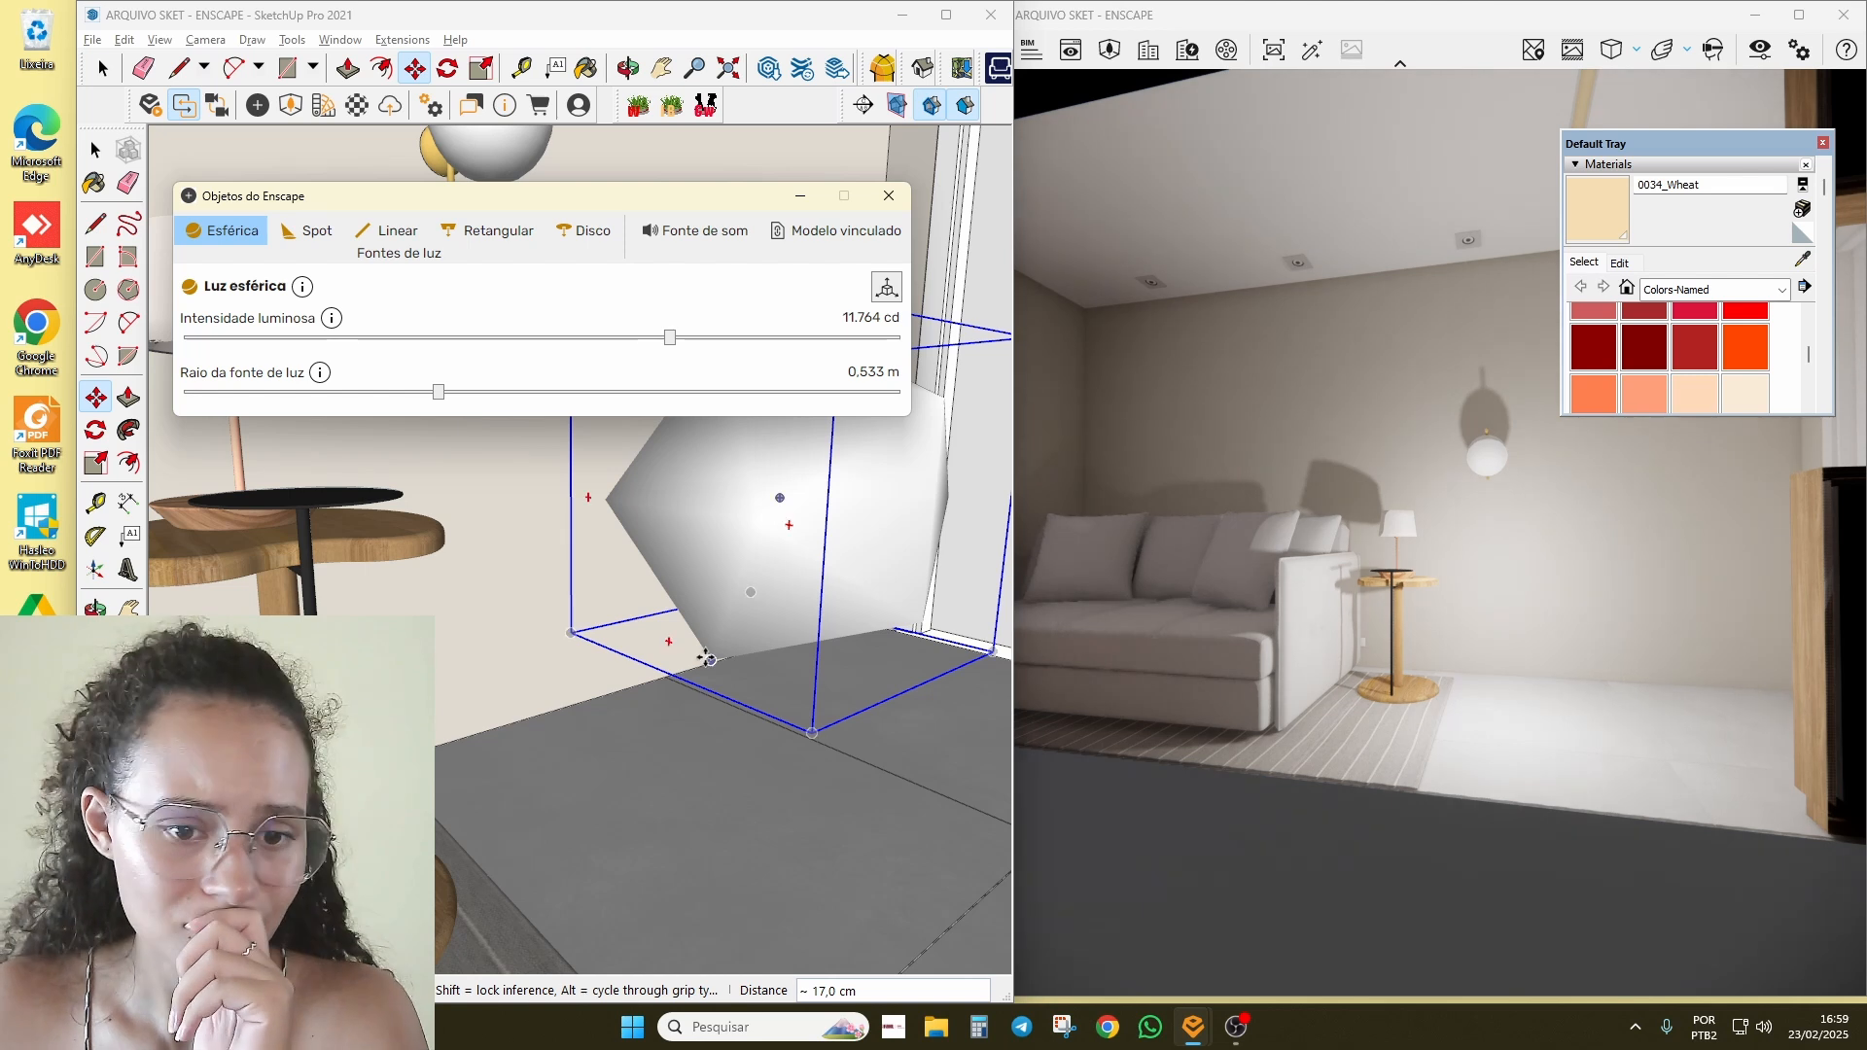
Step: Reposition the sphere light against the wall, fine-tuning its height about 12 cm higher
{"action": "left_click", "coordinate": [706, 659]}
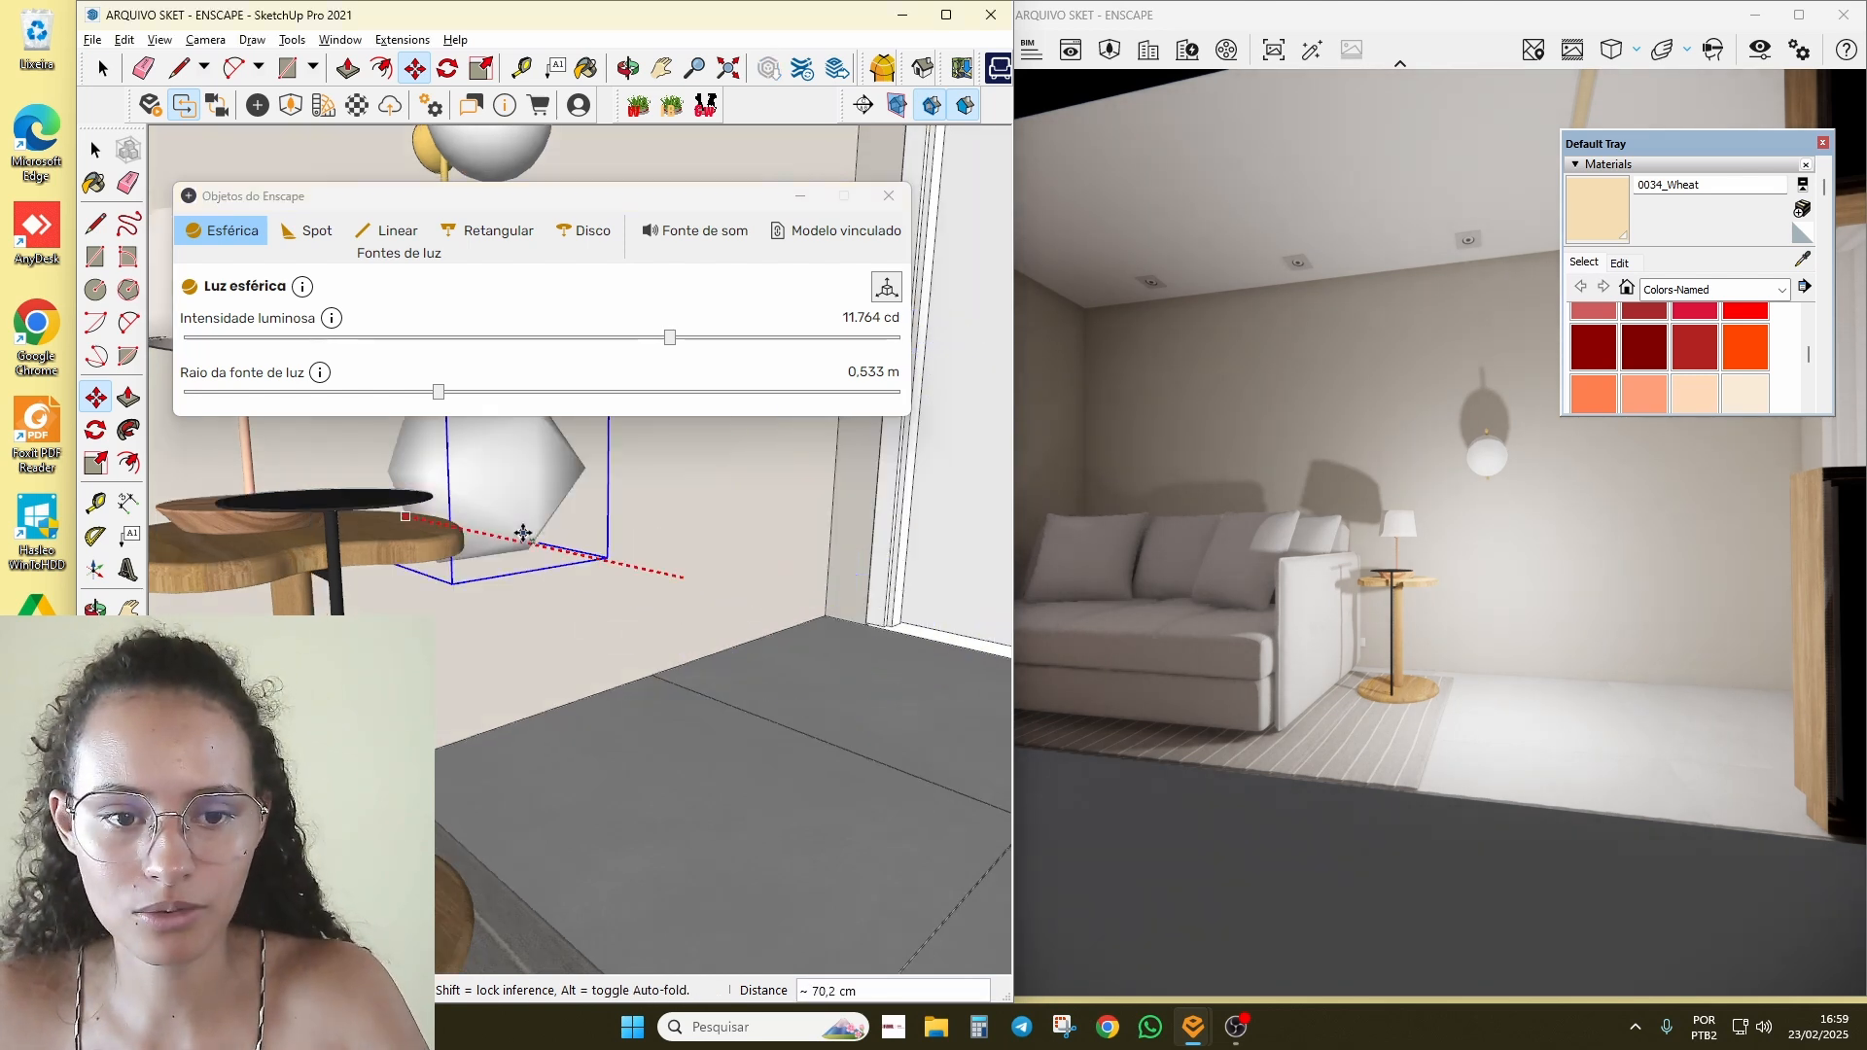
{"action": "left_click", "coordinate": [546, 504]}
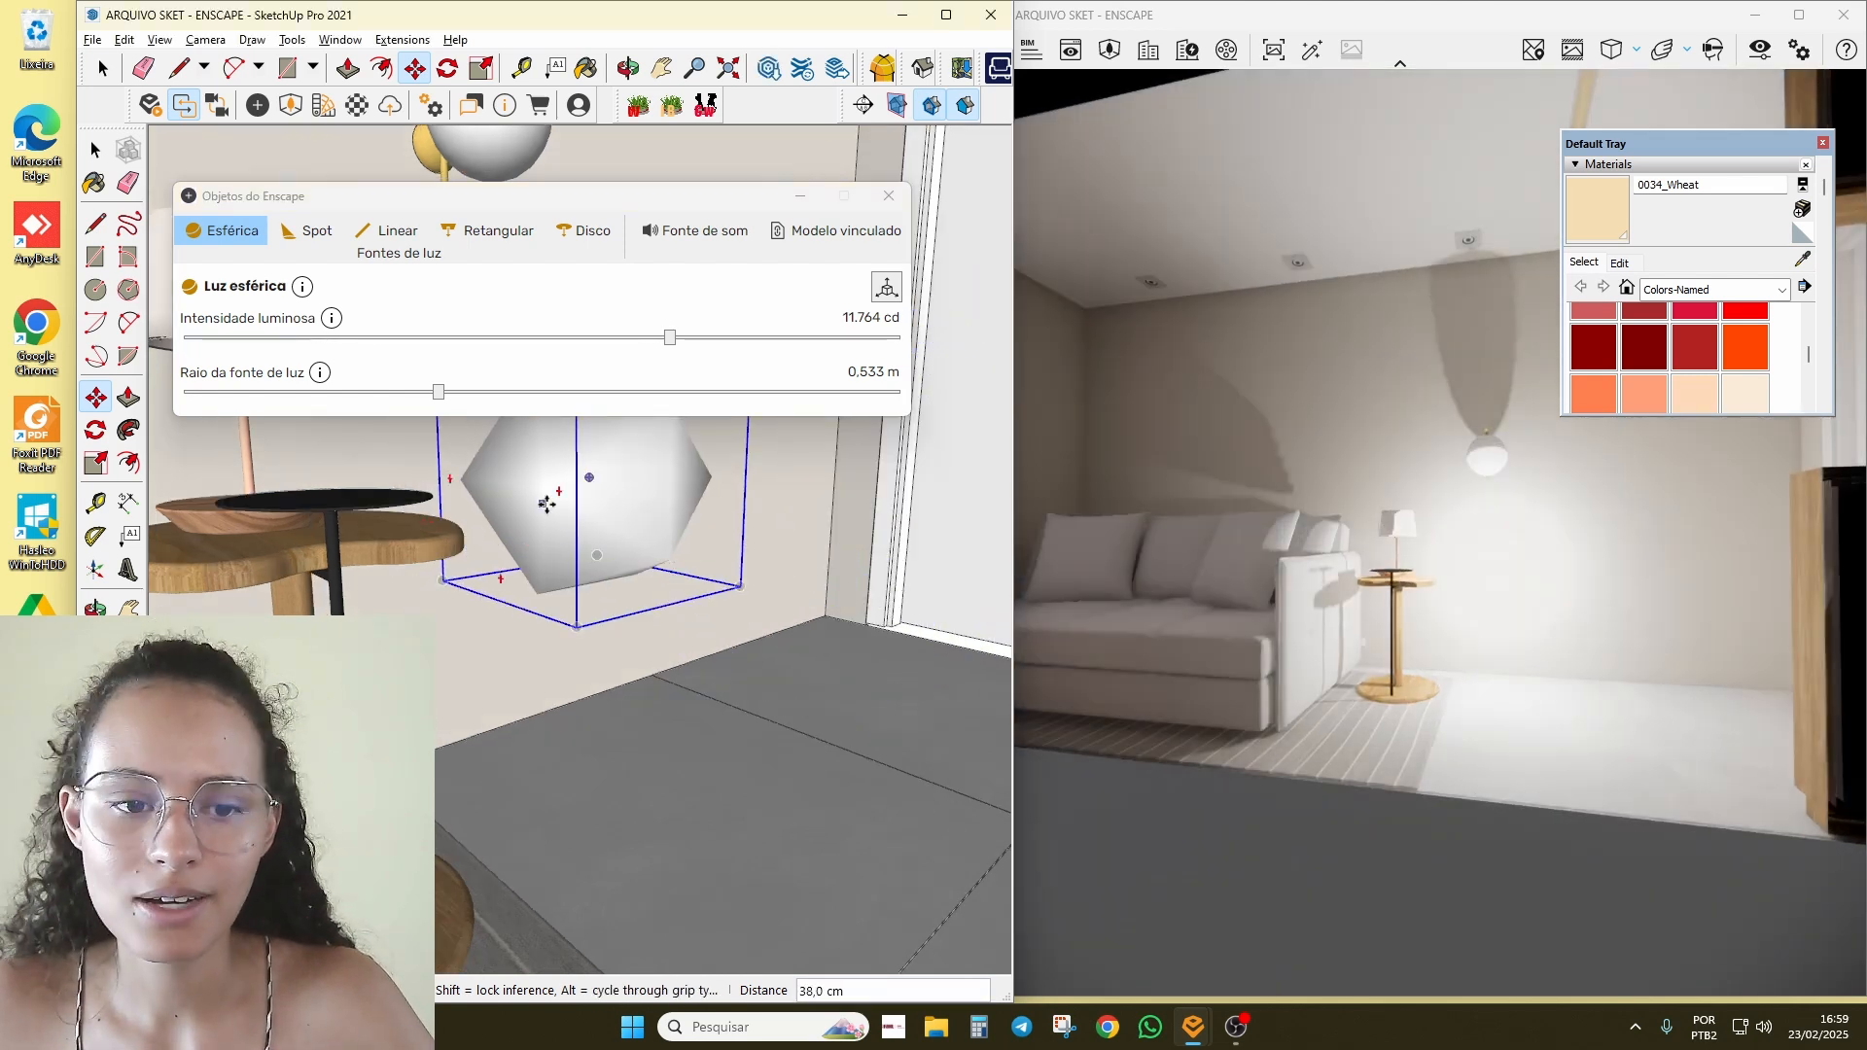
{"action": "left_click", "coordinate": [546, 504]}
{"action": "left_click", "coordinate": [545, 581]}
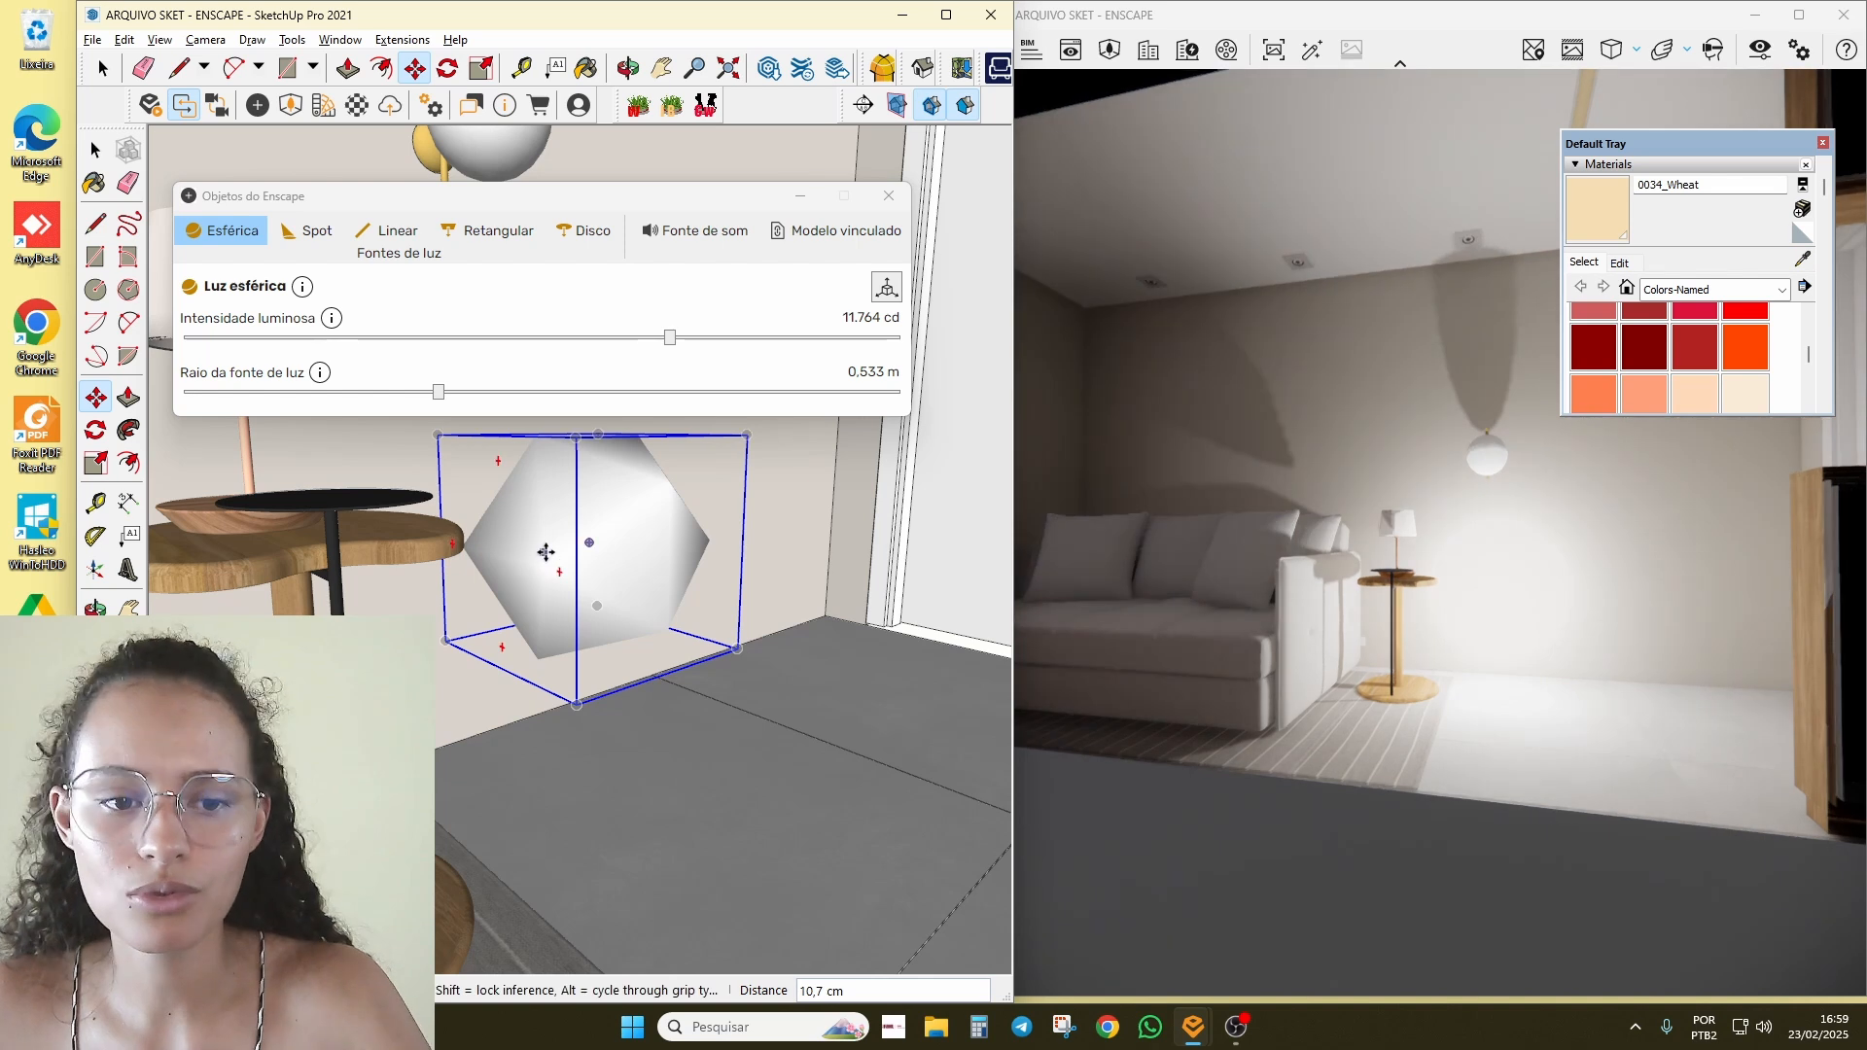
{"action": "left_click", "coordinate": [545, 552]}
{"action": "left_click", "coordinate": [548, 471]}
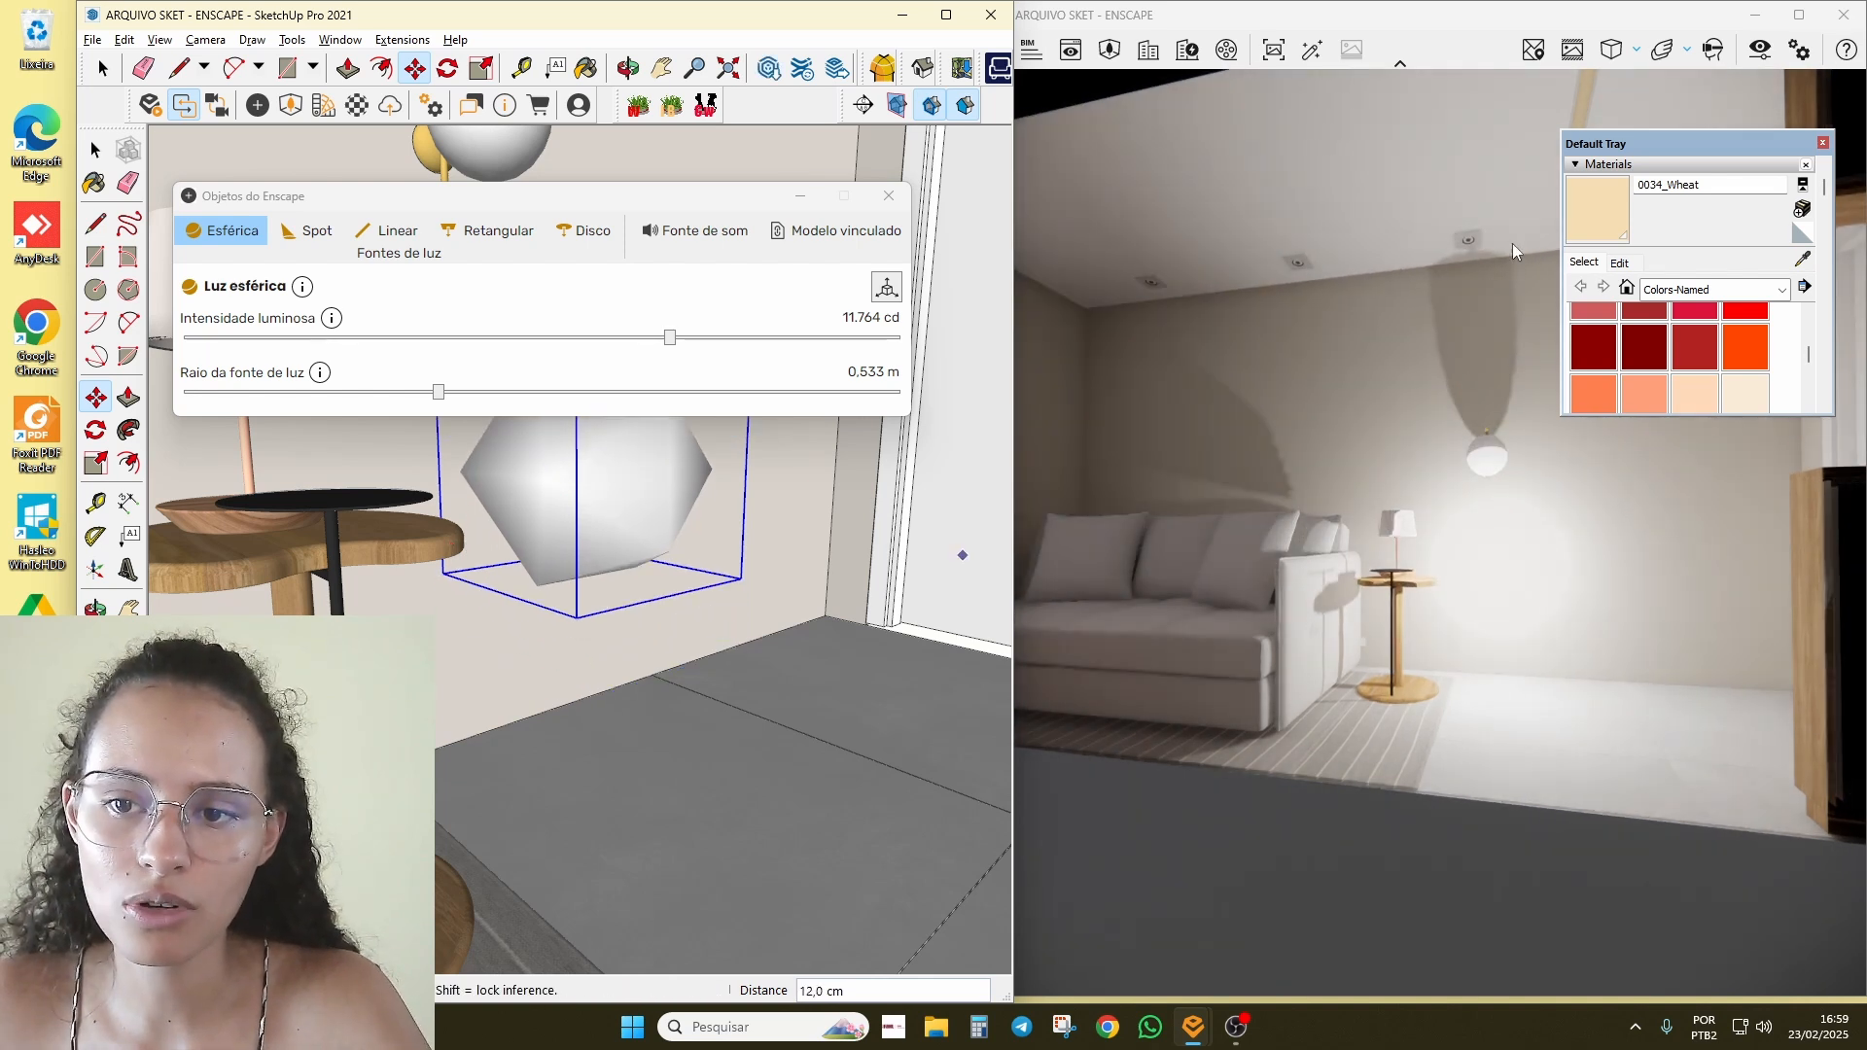
Step: Dim the sphere light to 92 cd, then settle on 257 cd intensity
{"action": "left_click_drag", "start_coordinate": [685, 343], "coordinate": [332, 391]}
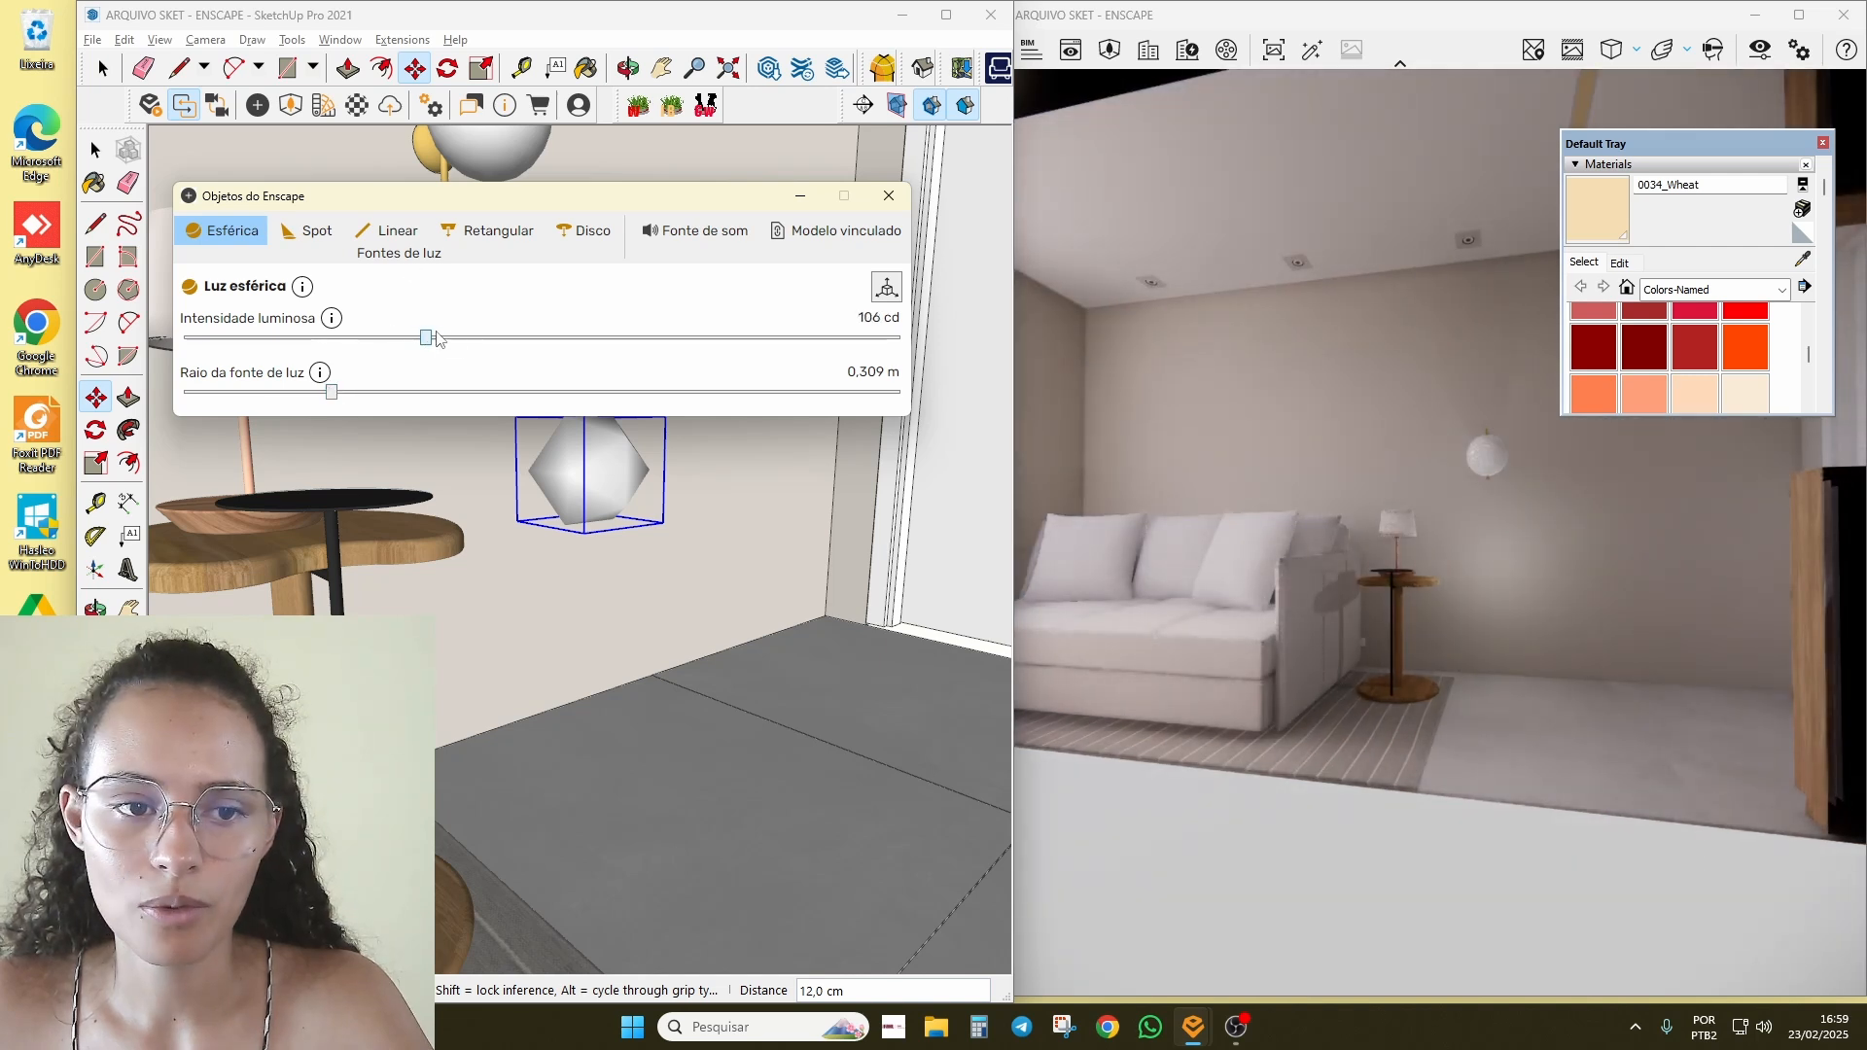
{"action": "left_click_drag", "start_coordinate": [436, 339], "coordinate": [481, 338]}
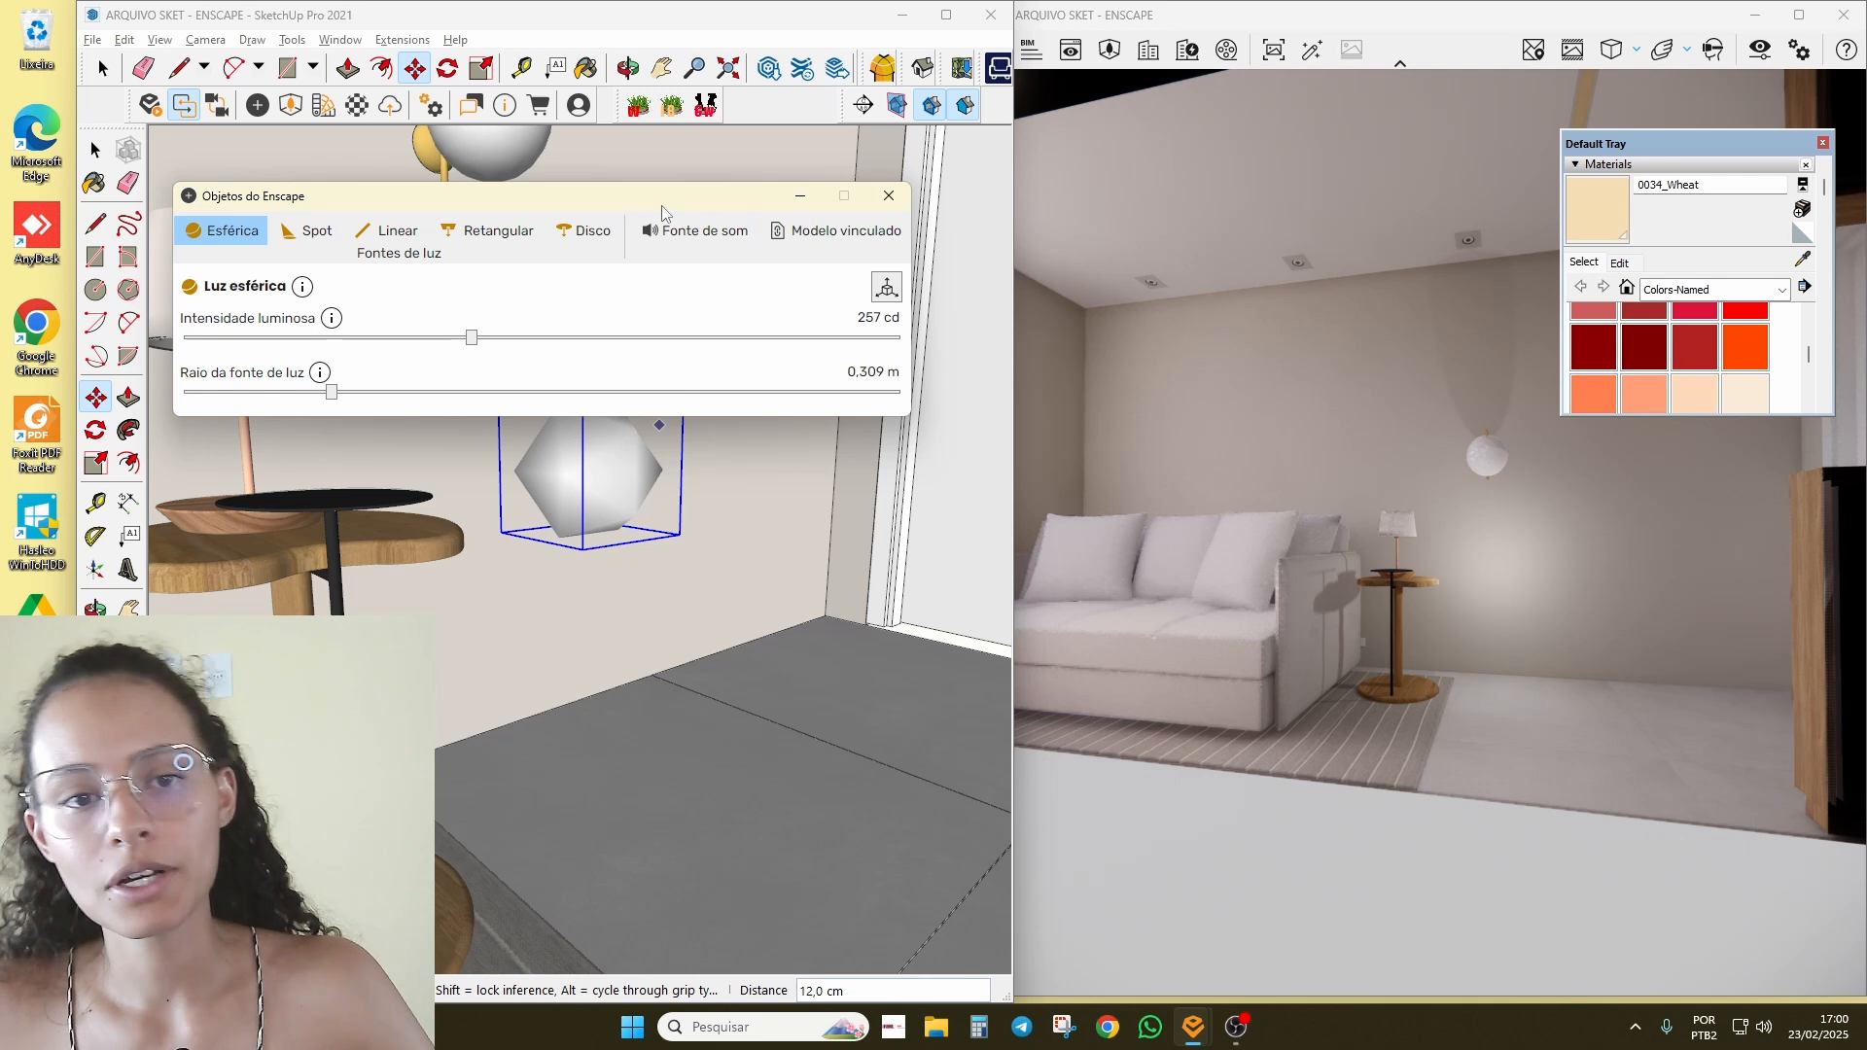
{"action": "left_click_drag", "start_coordinate": [661, 206], "coordinate": [683, 609]}
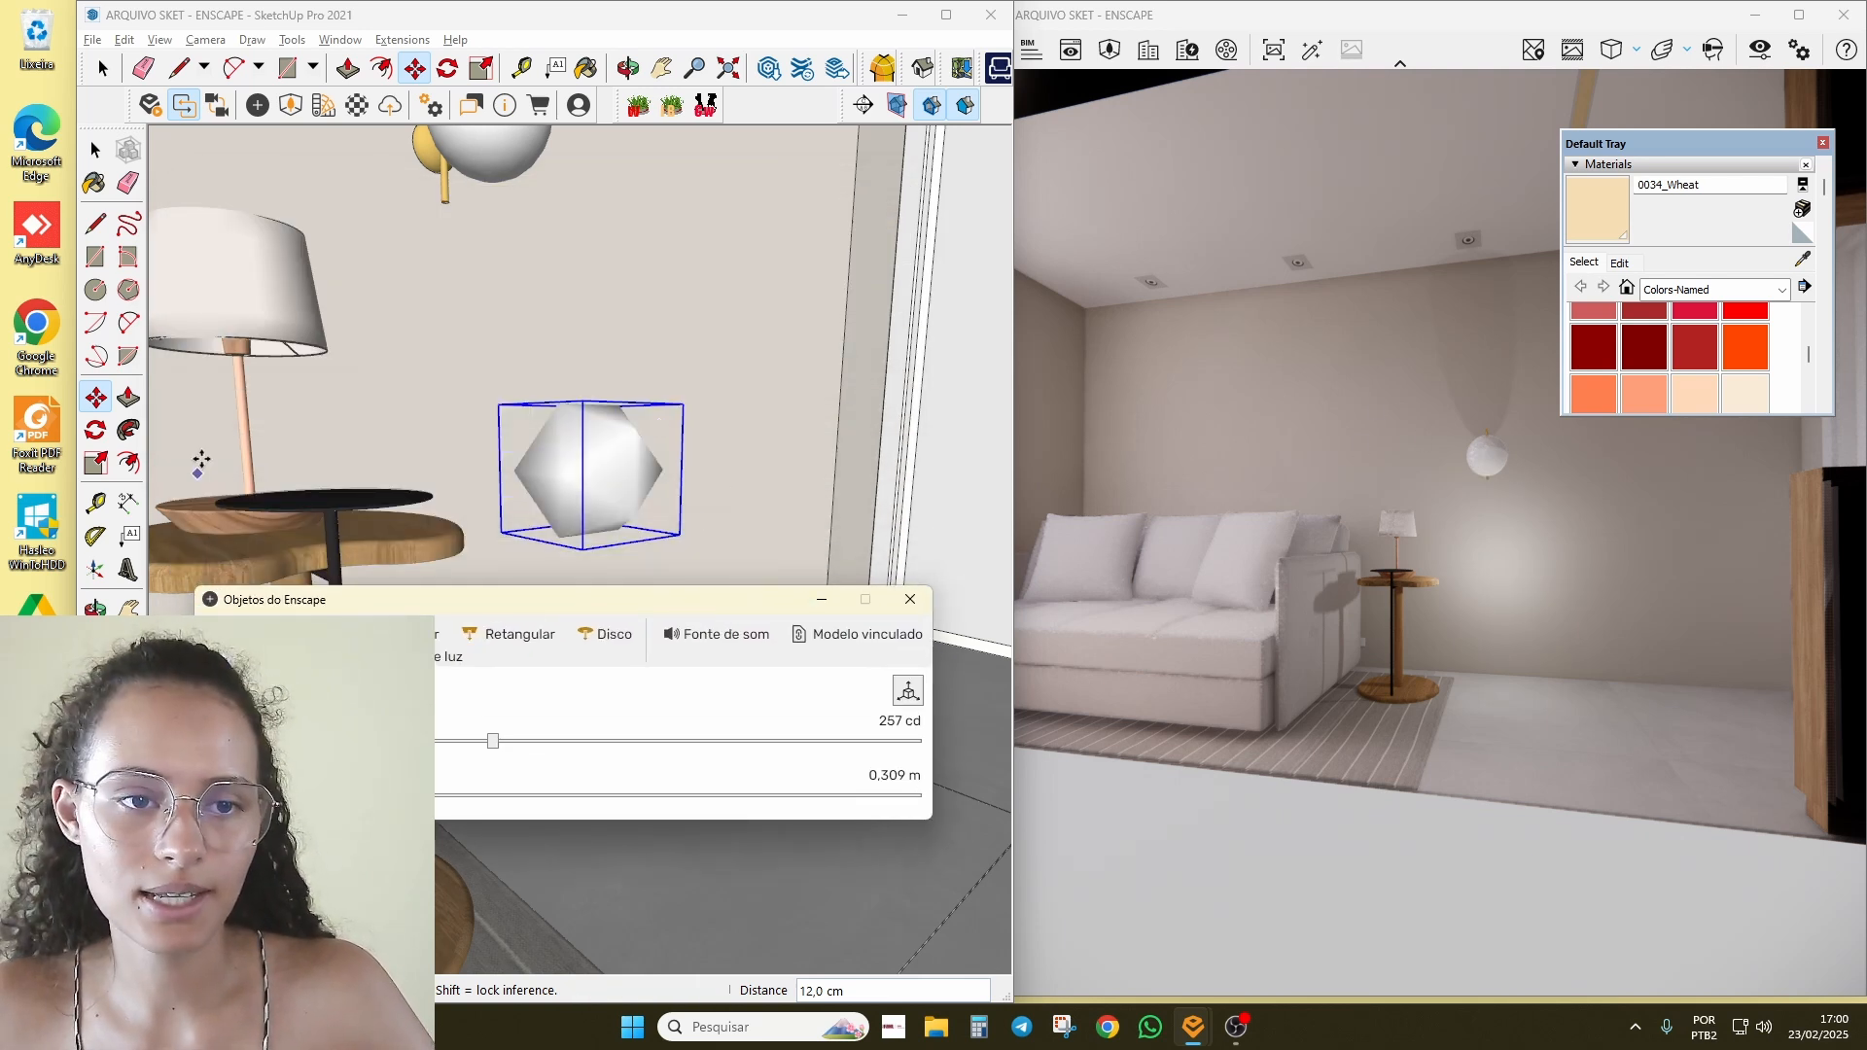
Step: Zoom to the wall lamp and sample the globe's material with the eyedropper
{"action": "mouse_move", "coordinate": [374, 224]}
{"action": "middle_mouse_down", "text": "shift"}
{"action": "mouse_move", "coordinate": [399, 467]}
{"action": "mouse_move", "coordinate": [521, 463]}
{"action": "middle_mouse_up", "text": "shift"}
{"action": "scroll", "coordinate": [521, 463], "scroll_direction": "up", "scroll_amount": 2}
{"action": "key", "text": "space"}
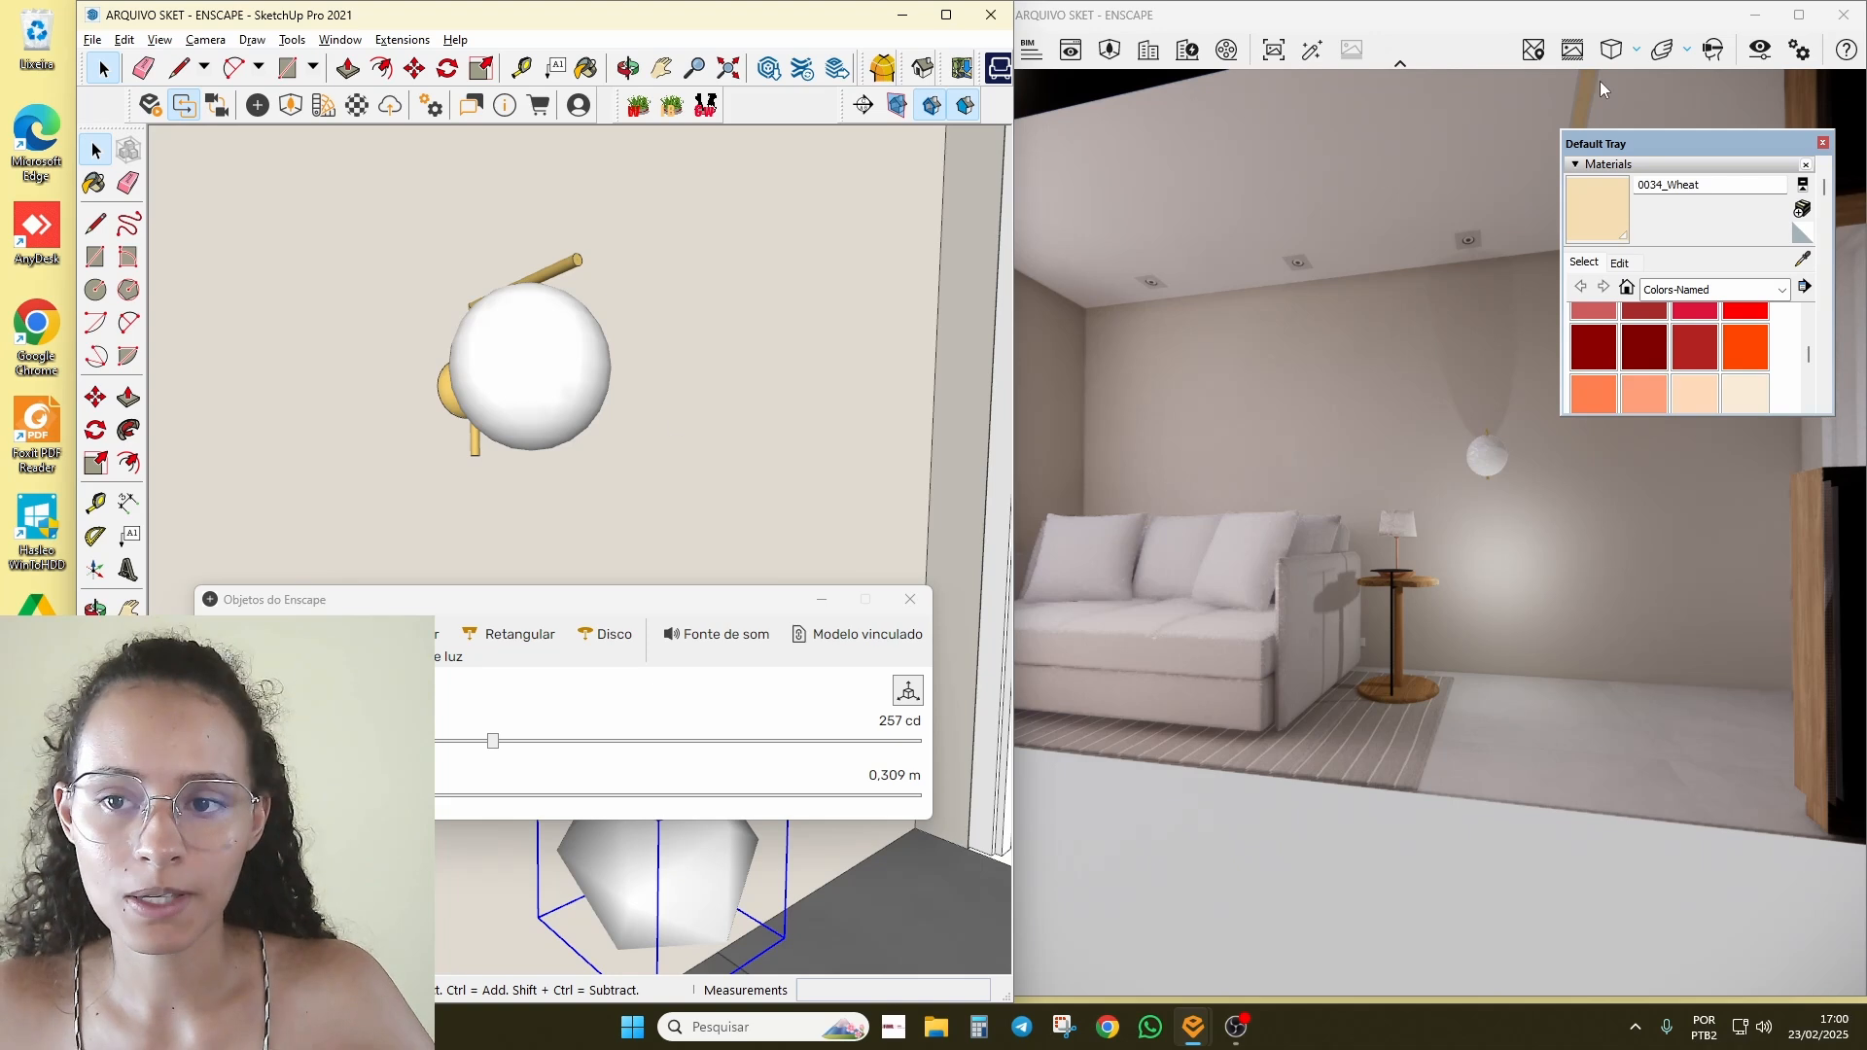
{"action": "left_click_drag", "start_coordinate": [1600, 149], "coordinate": [769, 199]}
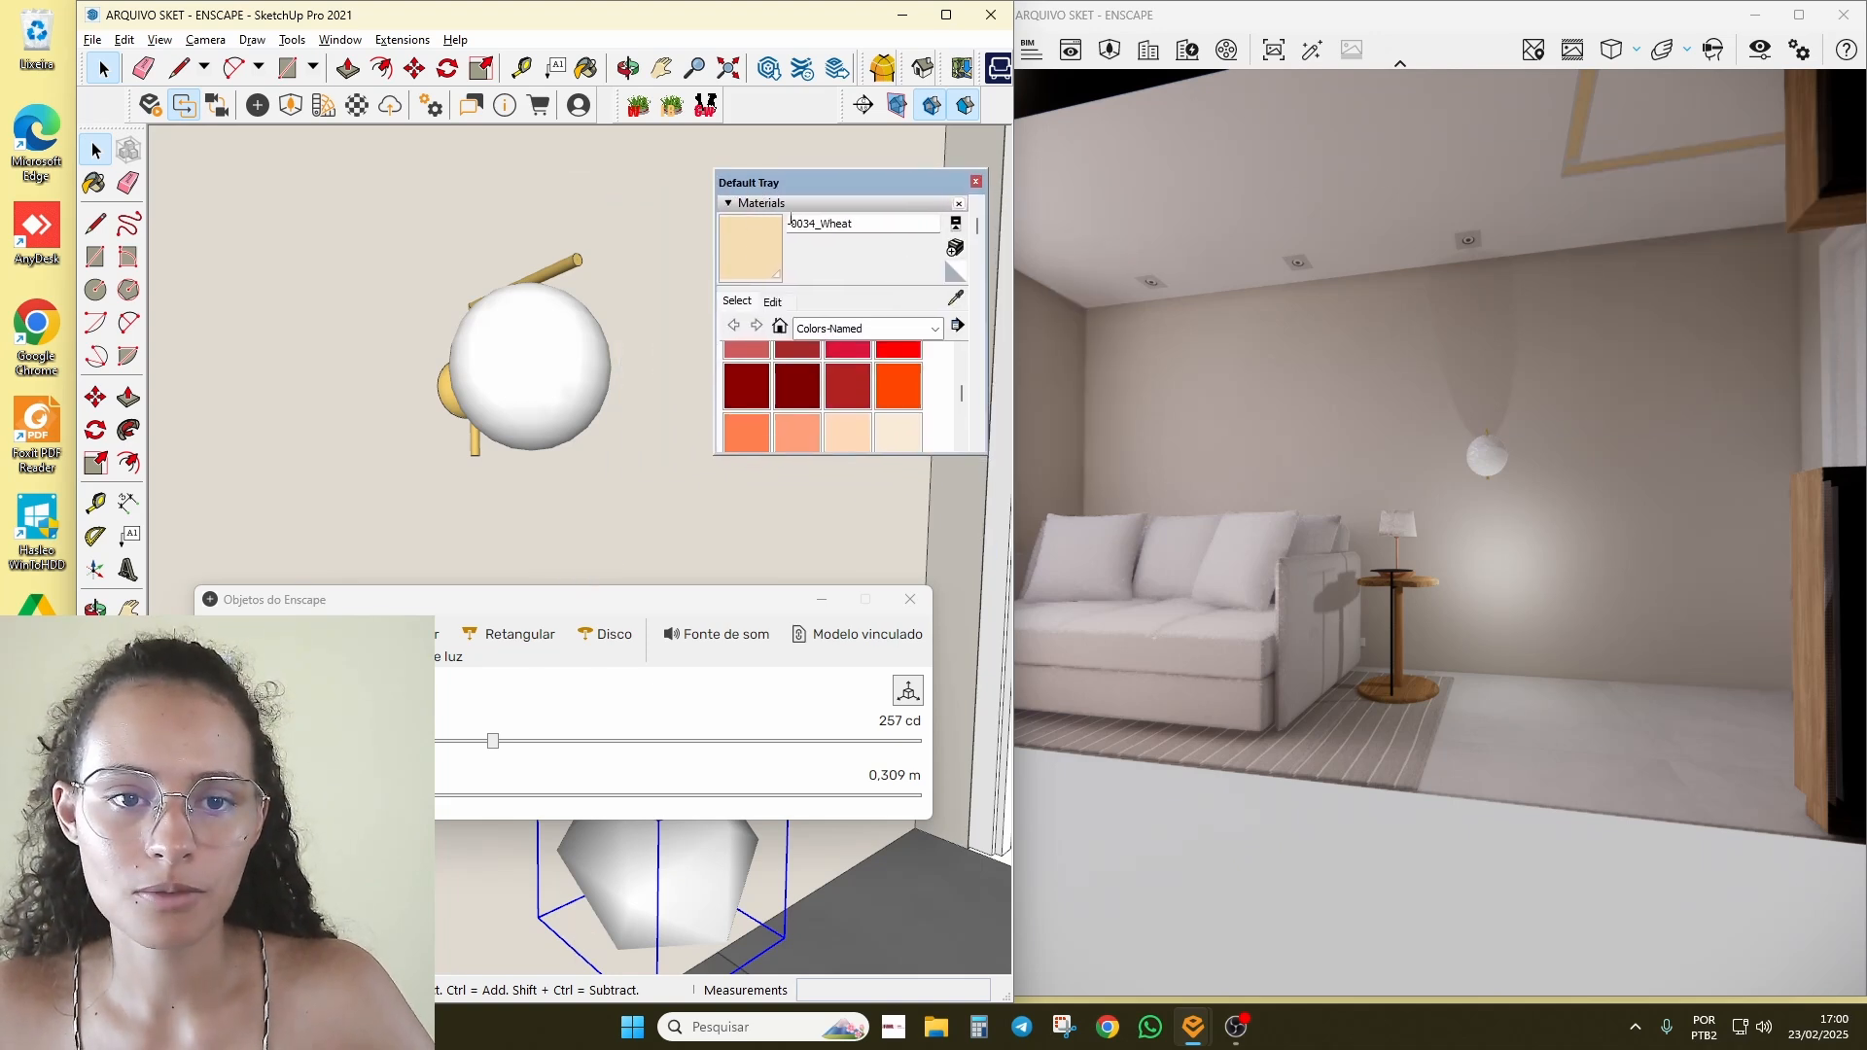
{"action": "left_click", "coordinate": [956, 297]}
{"action": "left_click", "coordinate": [534, 317]}
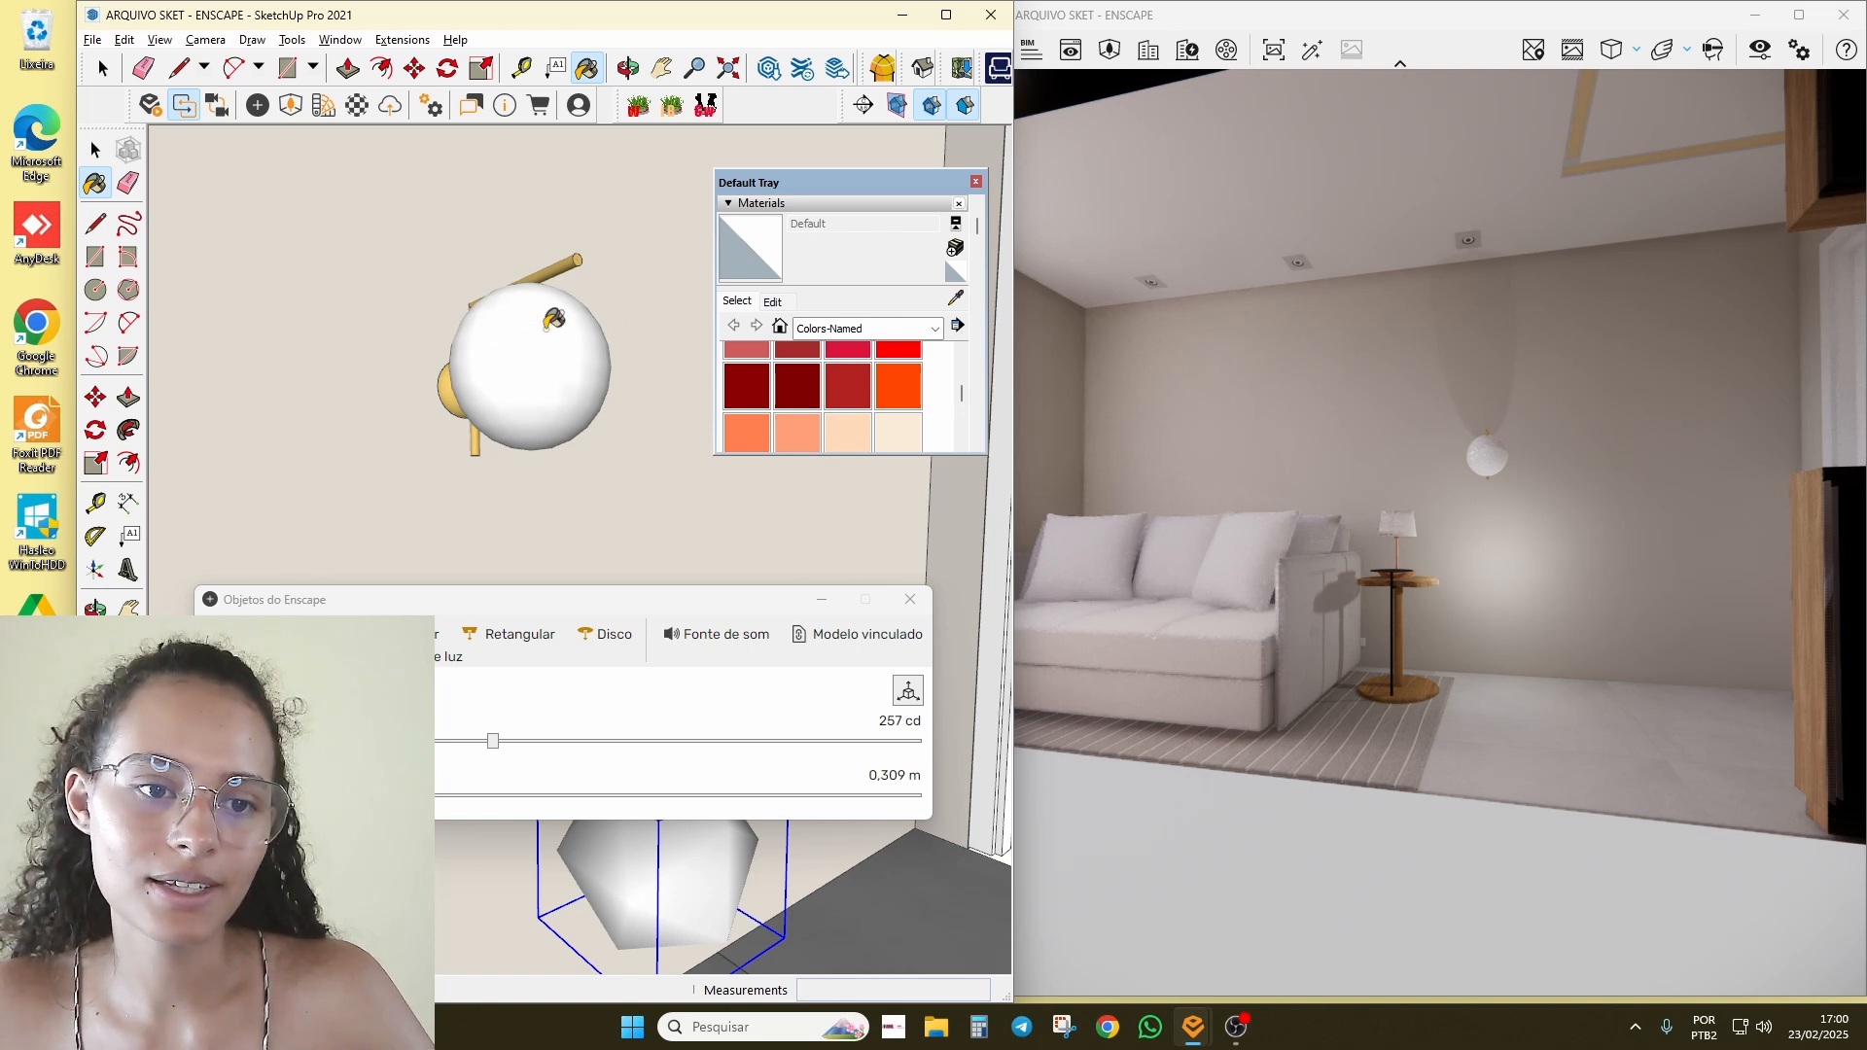
Step: Paint the lamp globe with the 0034_Wheat material
{"action": "left_click_drag", "start_coordinate": [811, 454], "coordinate": [822, 595]}
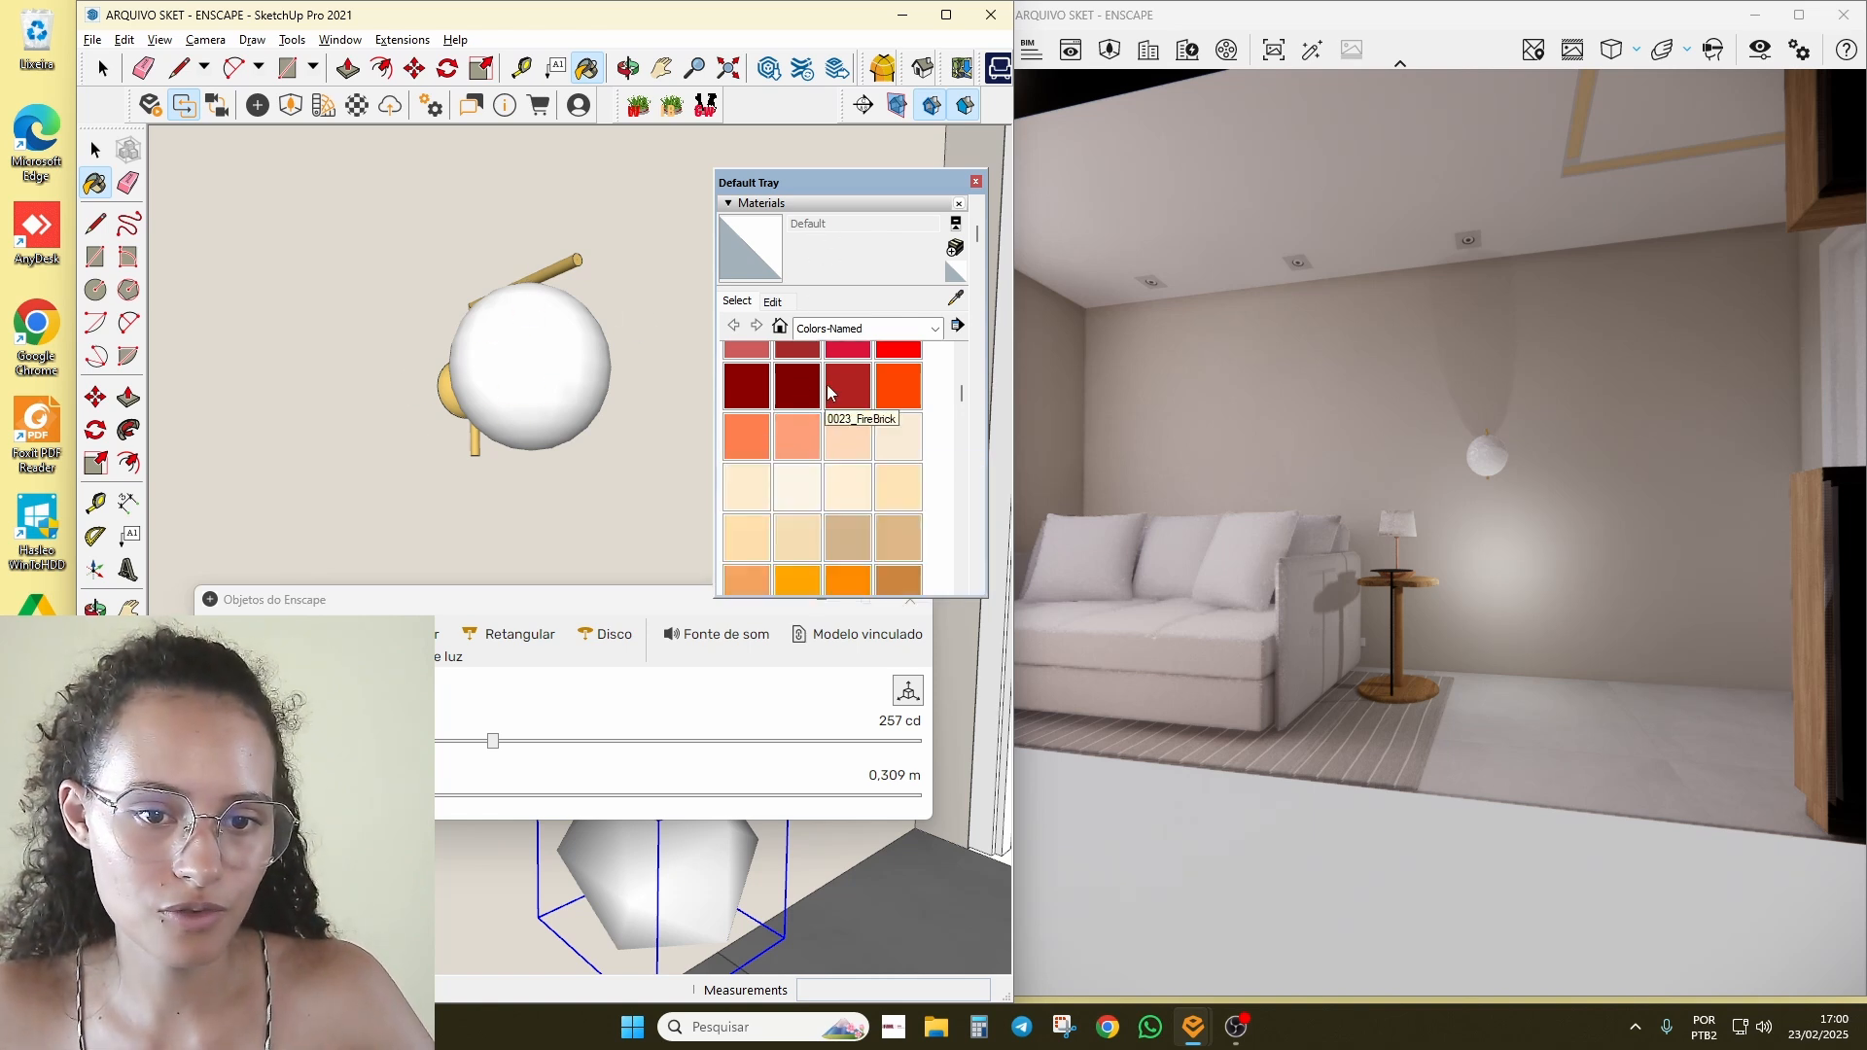
{"action": "scroll", "coordinate": [833, 488], "scroll_direction": "down", "scroll_amount": 5}
{"action": "scroll", "coordinate": [833, 488], "scroll_direction": "up", "scroll_amount": 5}
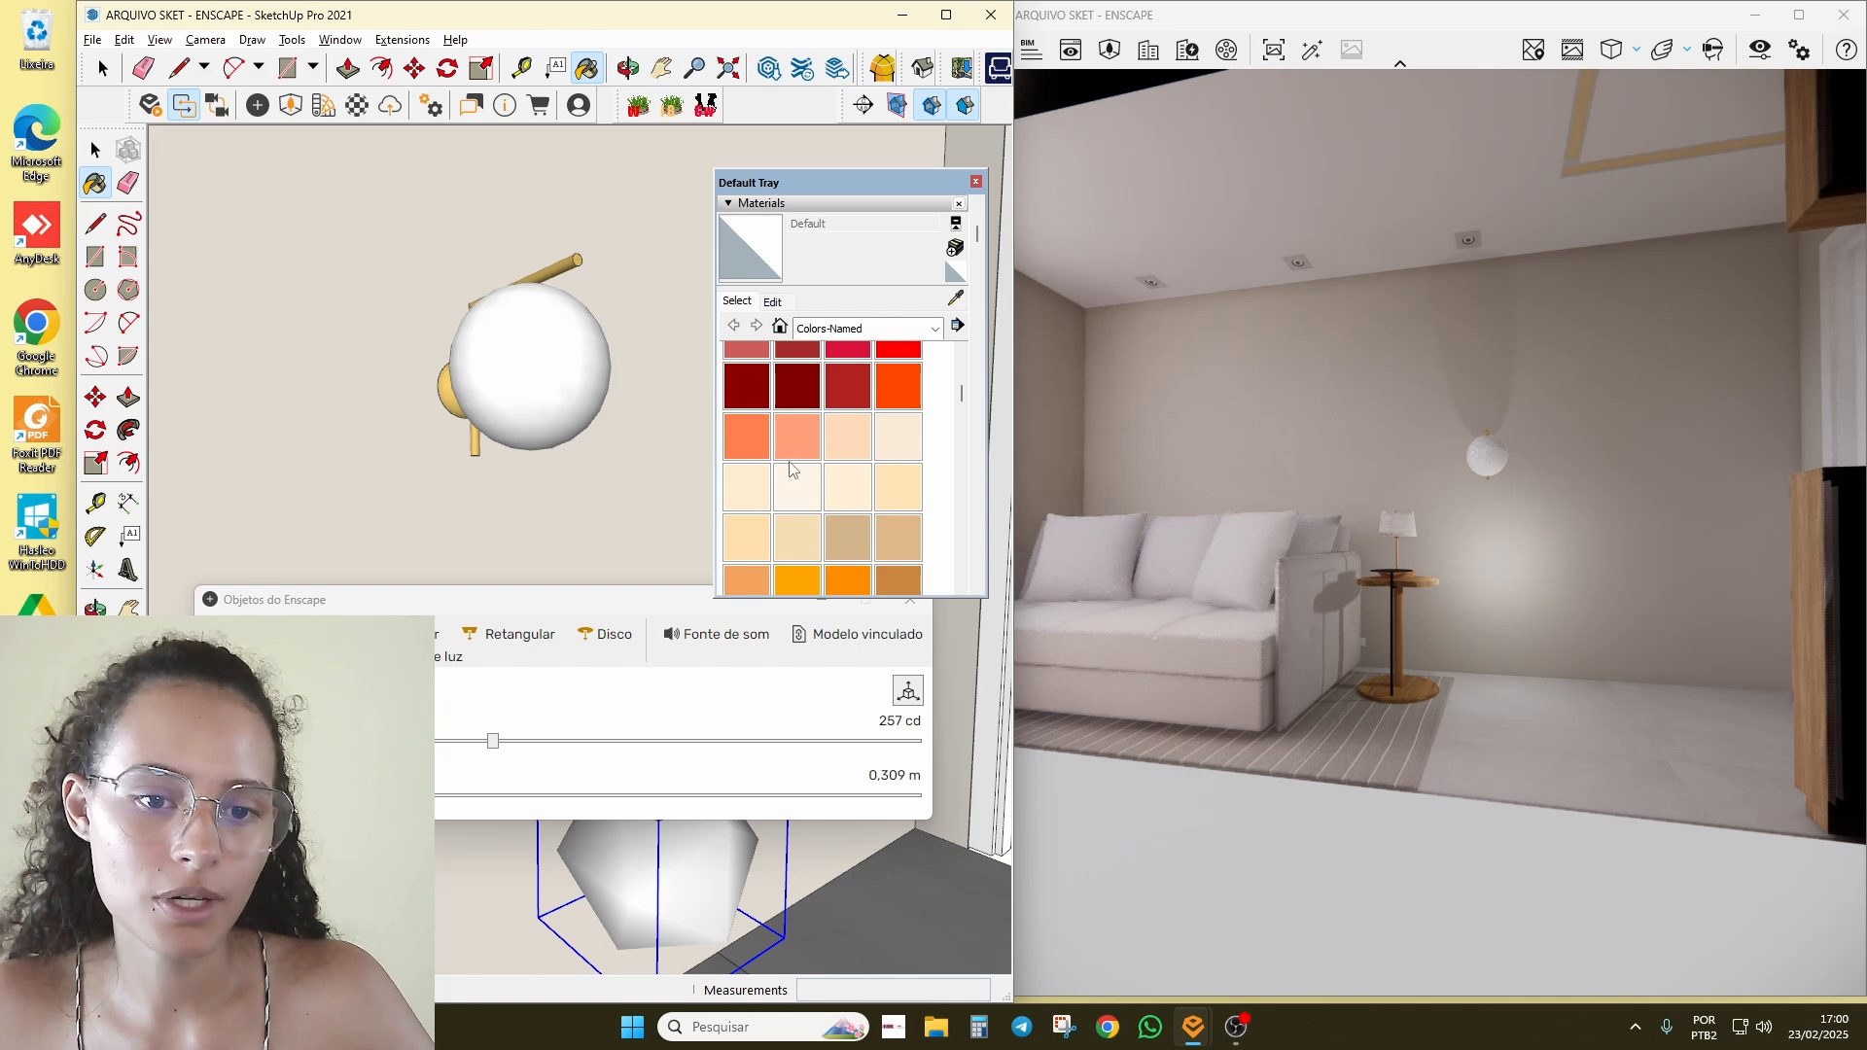
{"action": "scroll", "coordinate": [812, 510], "scroll_direction": "down", "scroll_amount": 3}
{"action": "scroll", "coordinate": [826, 465], "scroll_direction": "up", "scroll_amount": 3}
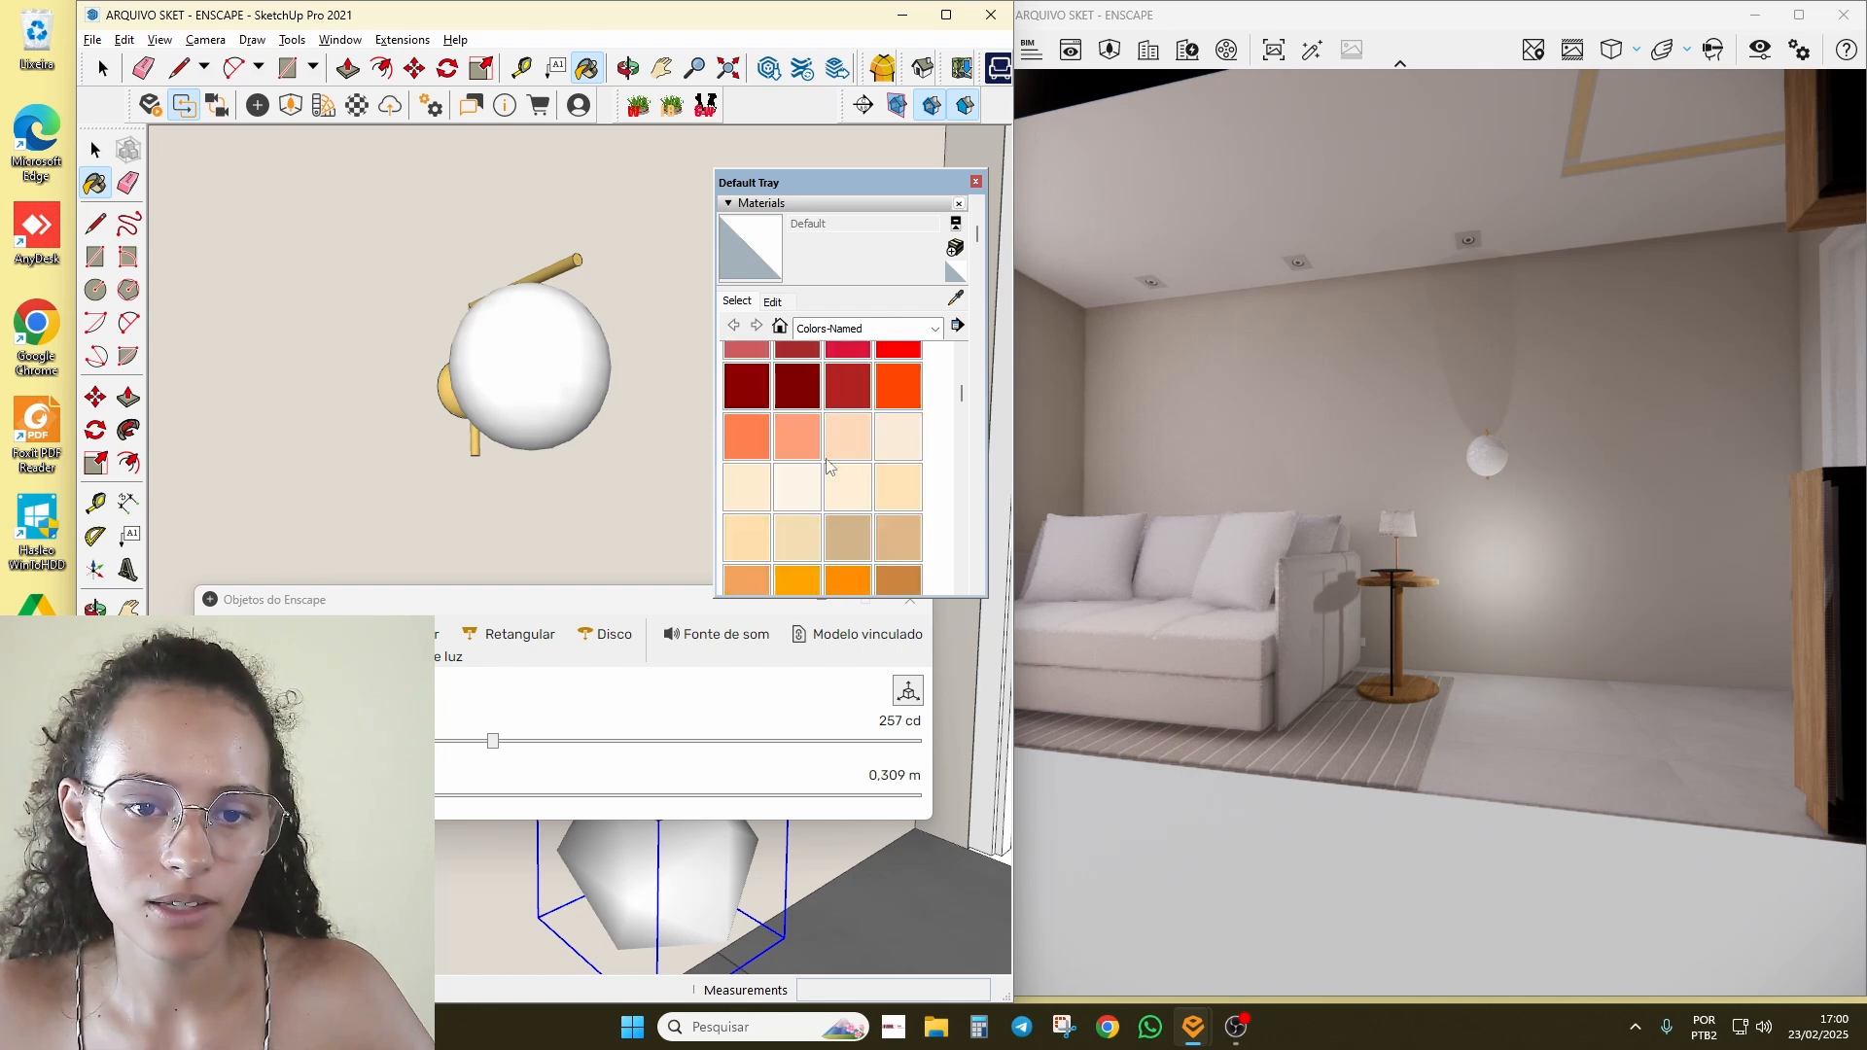
{"action": "left_click", "coordinate": [798, 537]}
{"action": "left_click", "coordinate": [550, 357]}
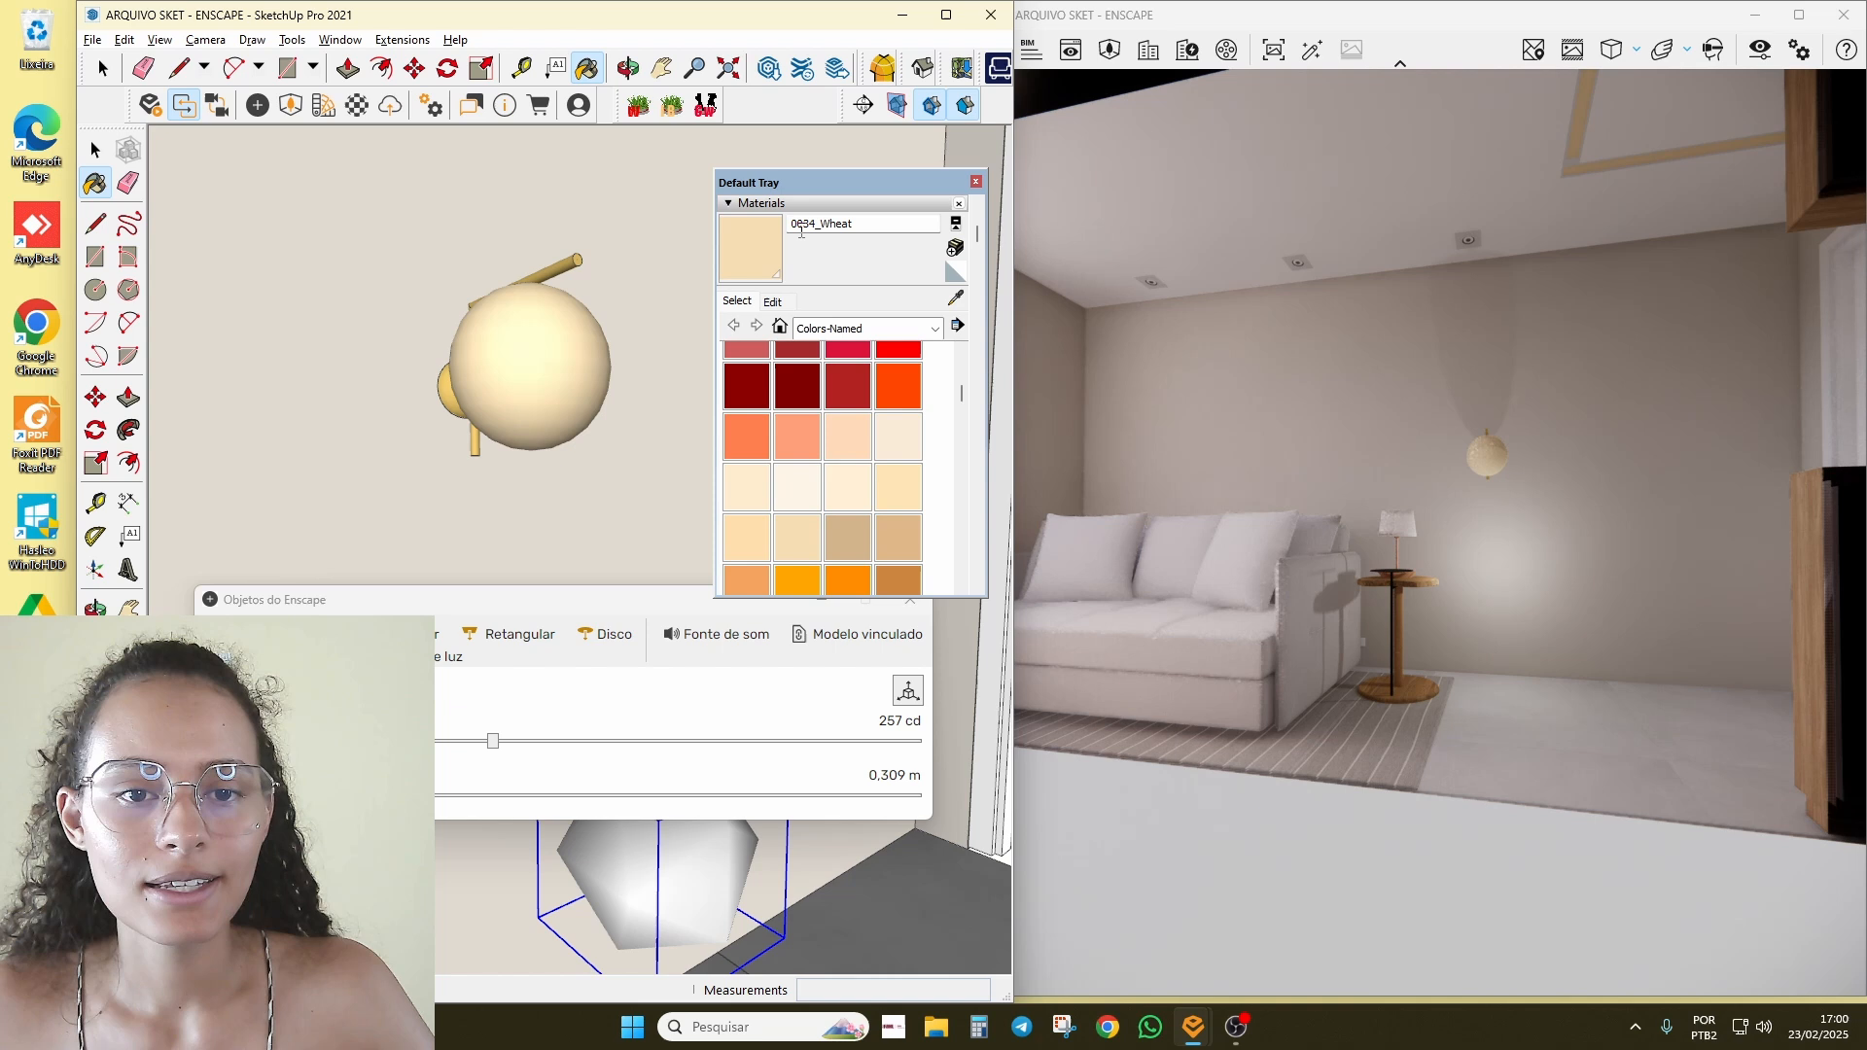
Step: Rename the material to 0034_Wheat_emissive1
{"action": "double_click", "coordinate": [868, 230]}
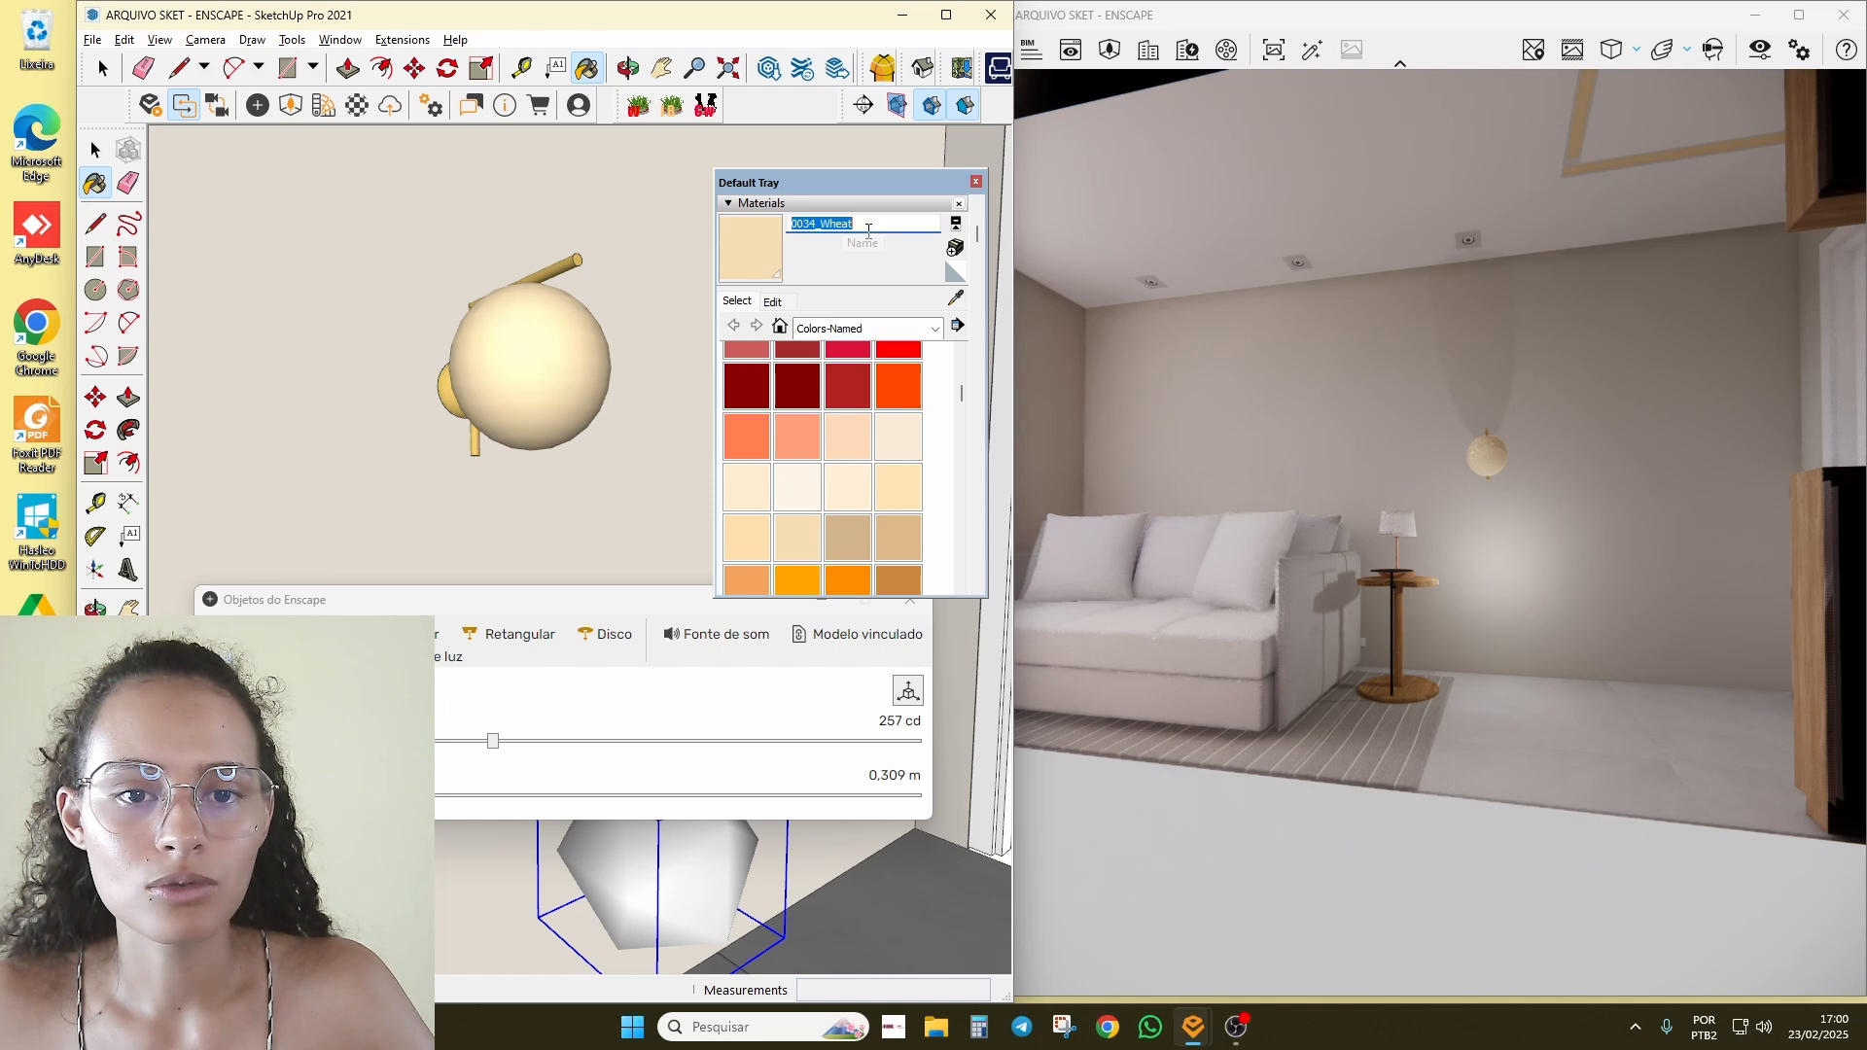
{"action": "left_click", "coordinate": [872, 231]}
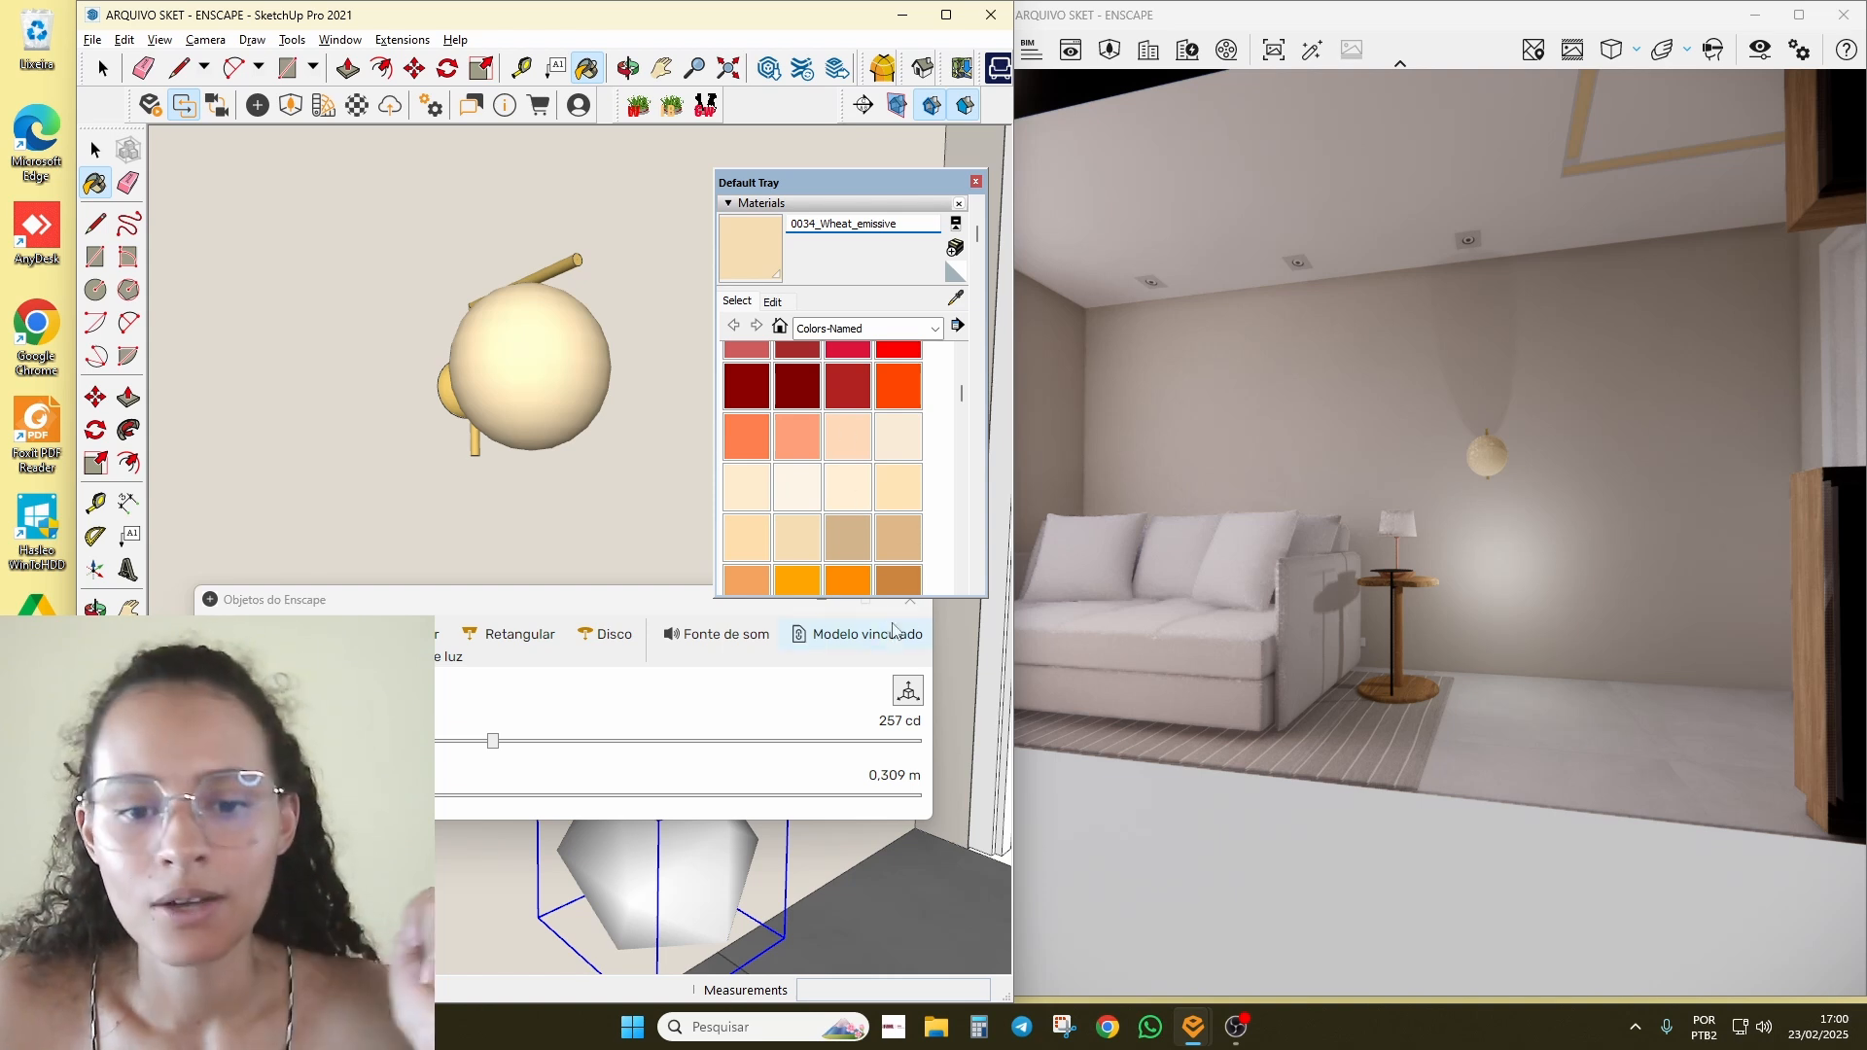
{"action": "left_click", "coordinate": [912, 603]}
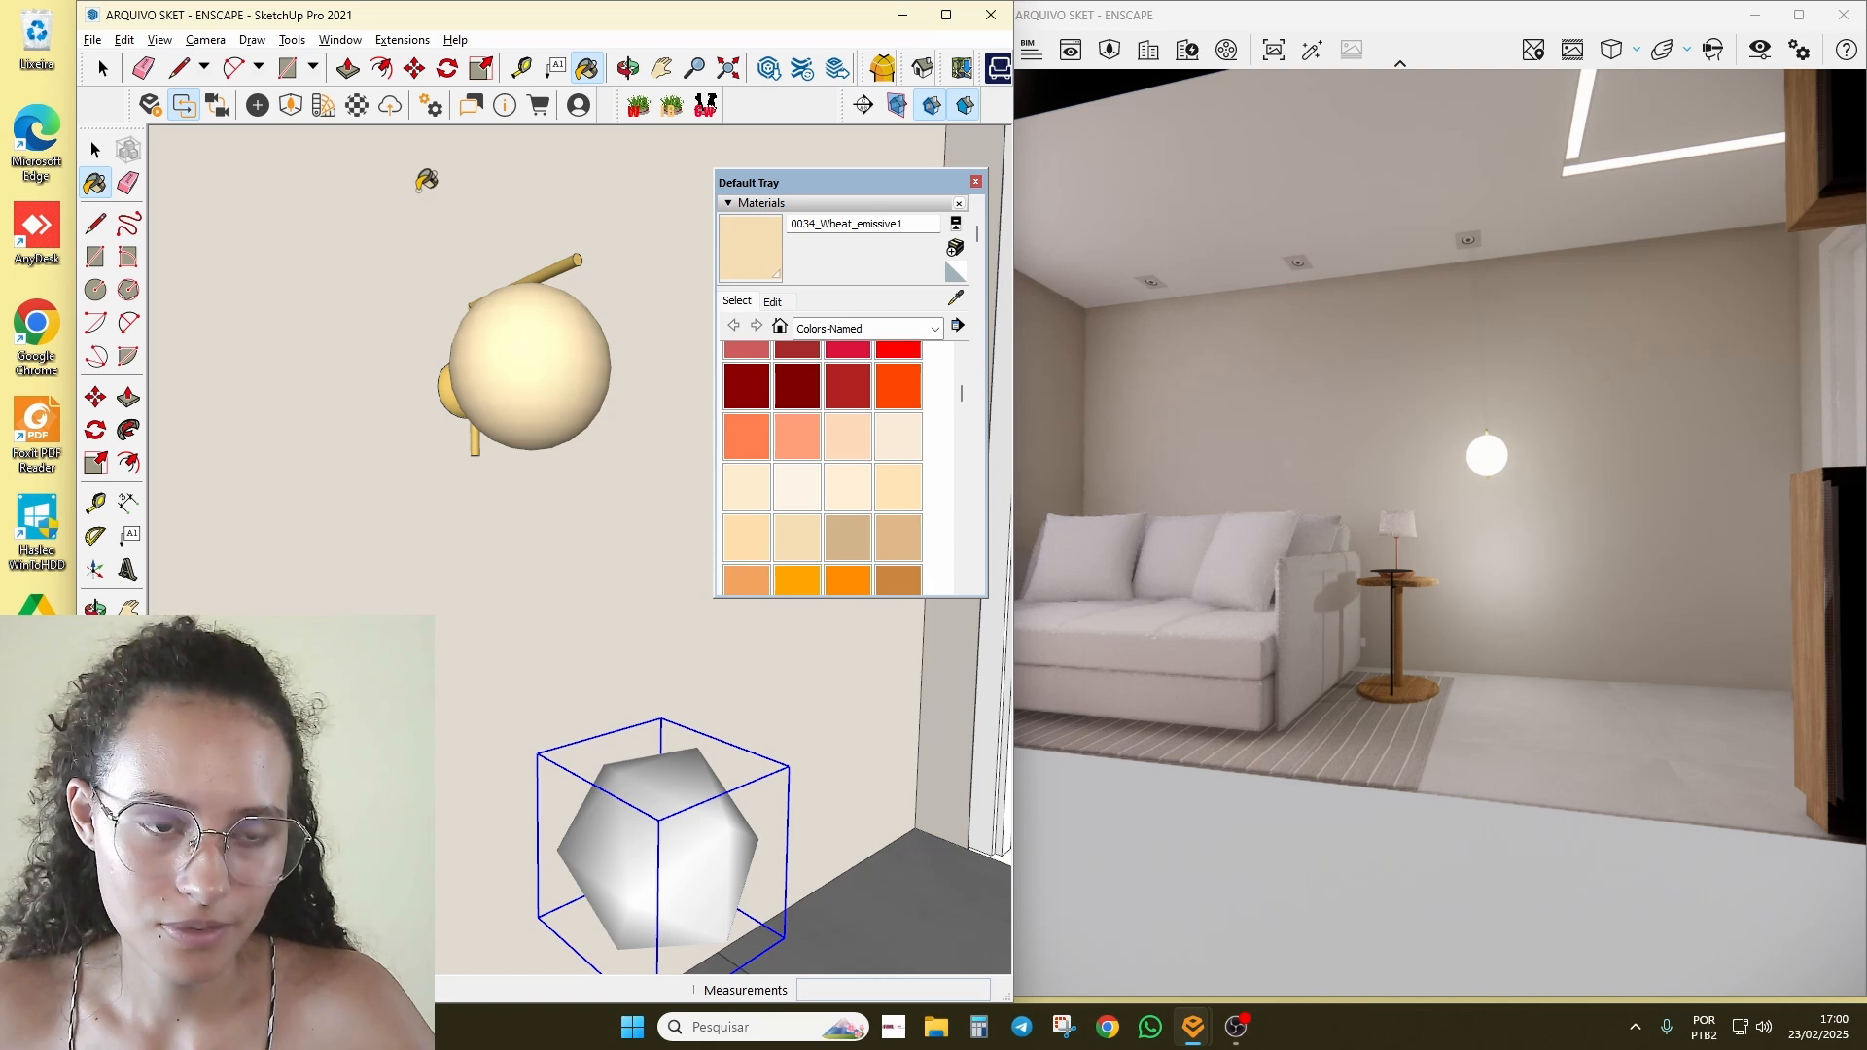
Step: Orbit the Enscape live view in toward the glowing wall sconce, pendant globes and side table
{"action": "left_click", "coordinate": [1535, 561]}
{"action": "scroll", "coordinate": [1521, 517], "scroll_direction": "up", "scroll_amount": 5}
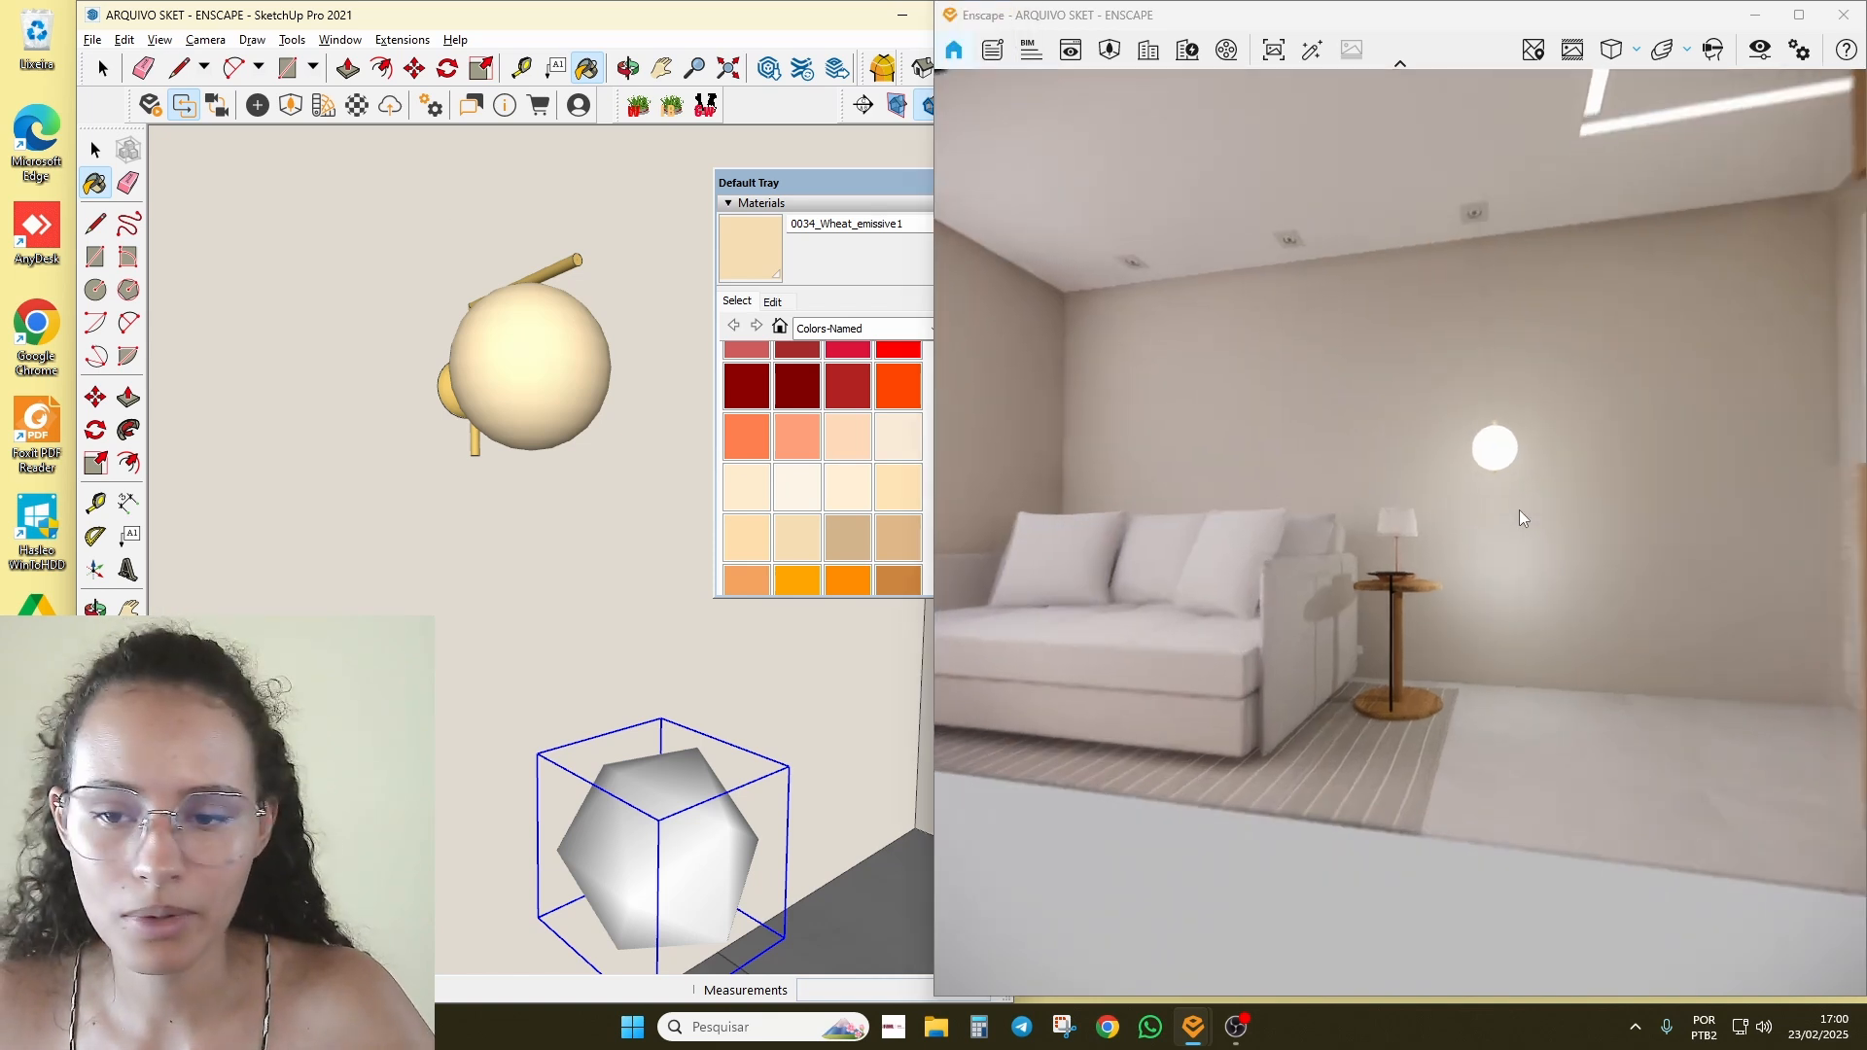
{"action": "mouse_move", "coordinate": [1521, 516]}
{"action": "right_mouse_down"}
{"action": "mouse_move", "coordinate": [1633, 486]}
{"action": "mouse_move", "coordinate": [1564, 183]}
{"action": "mouse_move", "coordinate": [1500, 139]}
{"action": "mouse_move", "coordinate": [1525, 238]}
{"action": "mouse_move", "coordinate": [1478, 485]}
{"action": "mouse_move", "coordinate": [1283, 344]}
{"action": "right_mouse_up"}
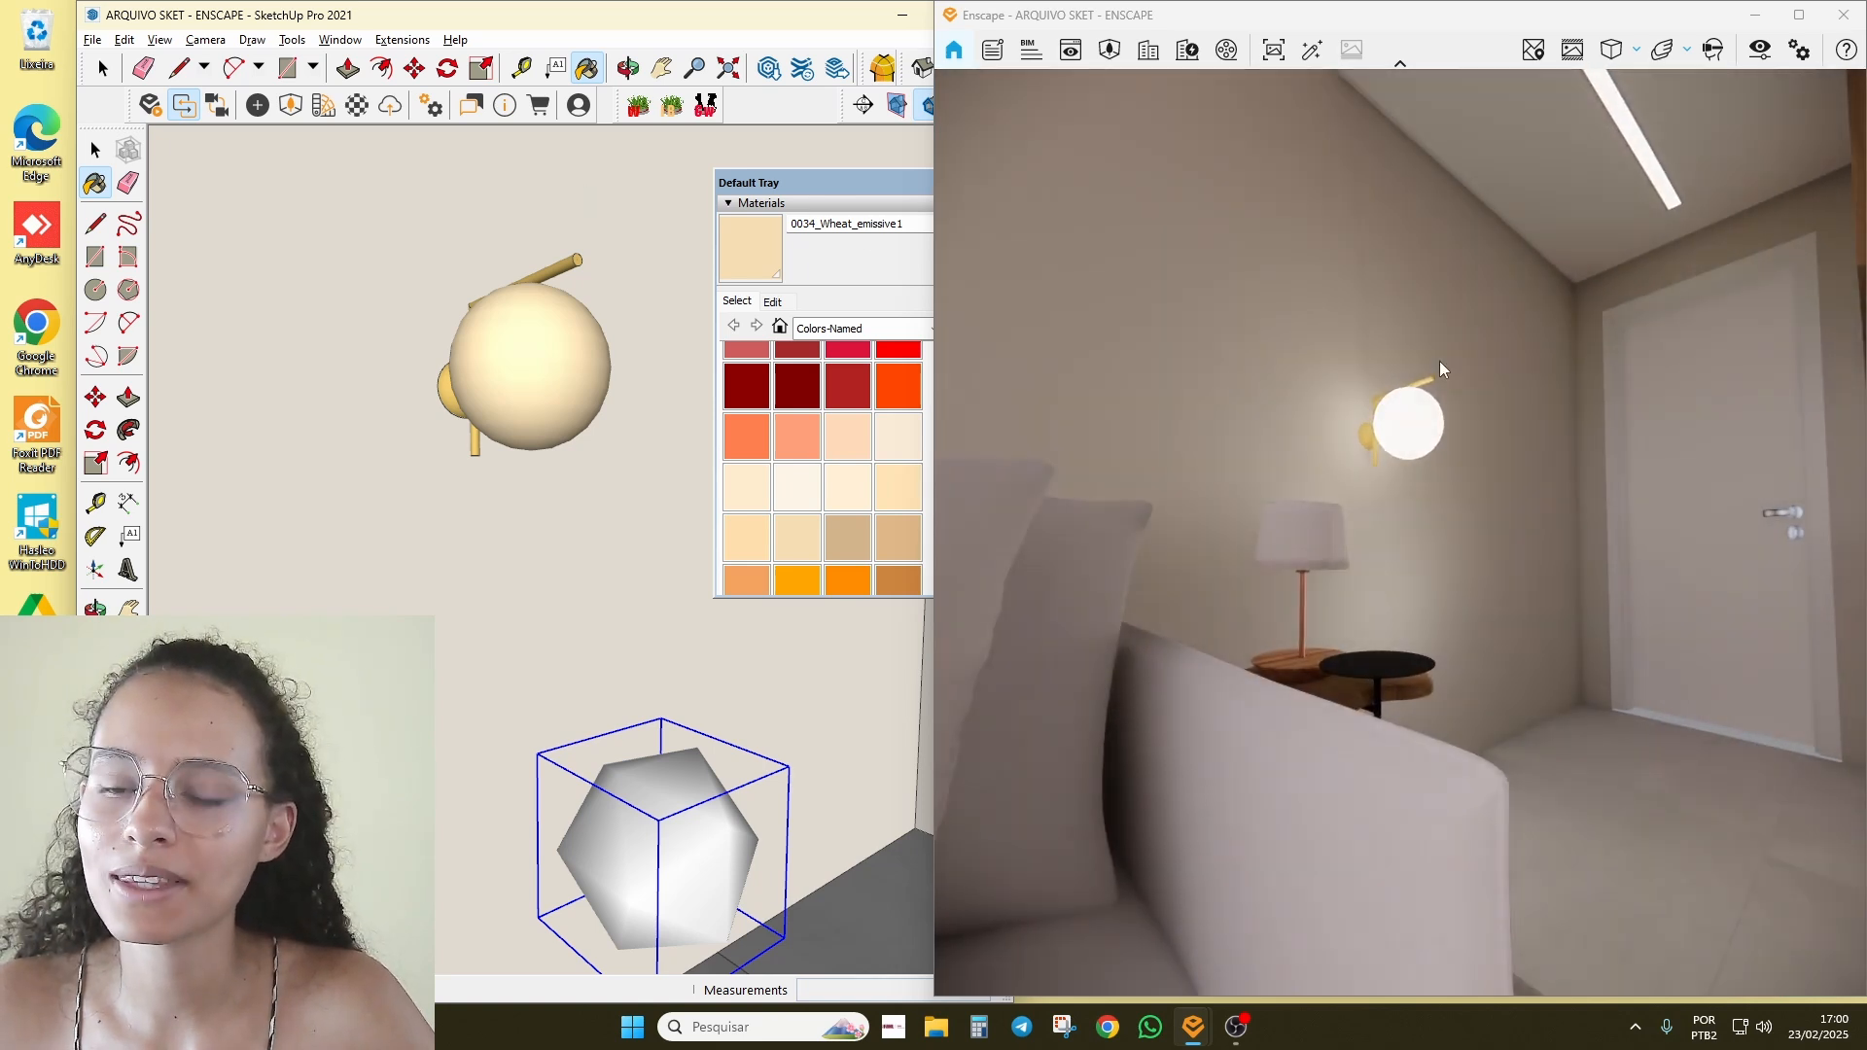
{"action": "scroll", "coordinate": [1439, 377], "scroll_direction": "up", "scroll_amount": 5}
{"action": "mouse_move", "coordinate": [1425, 381]}
{"action": "left_mouse_down"}
{"action": "mouse_move", "coordinate": [1449, 386]}
{"action": "mouse_move", "coordinate": [1449, 415]}
{"action": "left_mouse_up"}
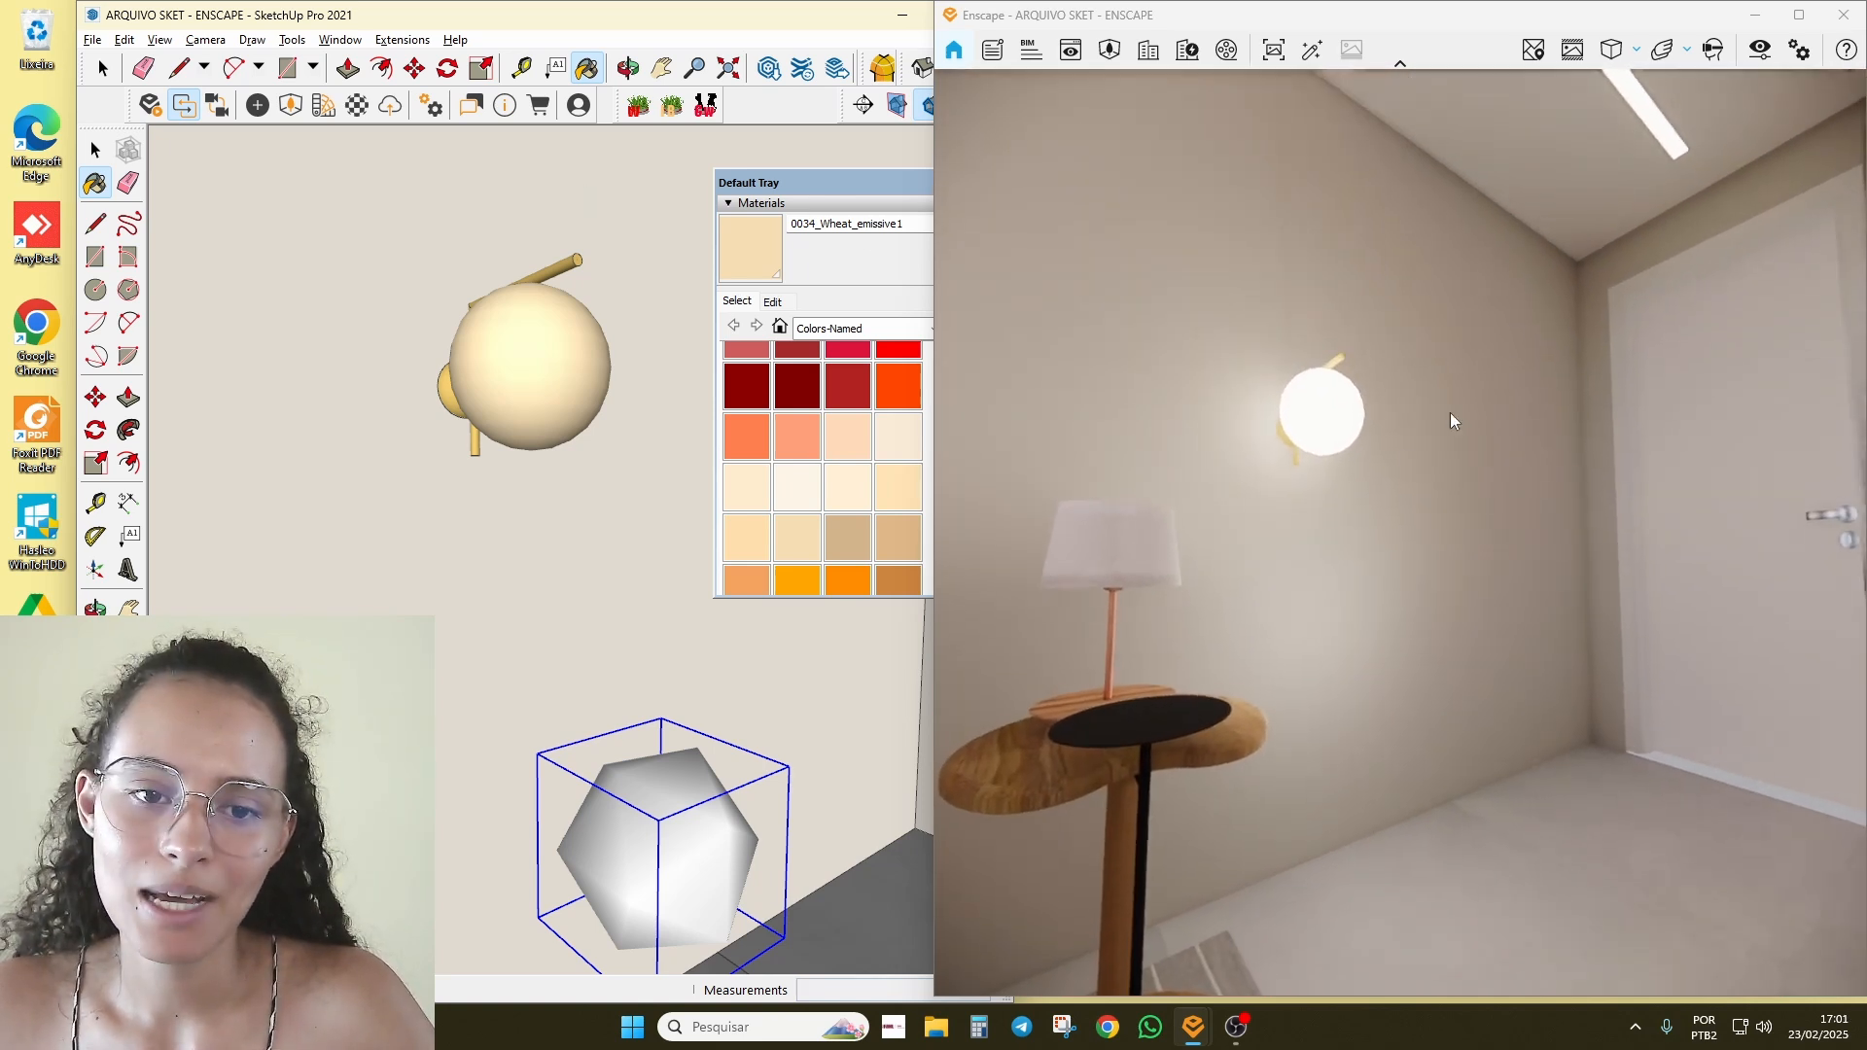
{"action": "mouse_move", "coordinate": [1296, 374]}
{"action": "right_mouse_down"}
{"action": "mouse_move", "coordinate": [1280, 354]}
{"action": "mouse_move", "coordinate": [1180, 378]}
{"action": "mouse_move", "coordinate": [1290, 417]}
{"action": "mouse_move", "coordinate": [1357, 474]}
{"action": "mouse_move", "coordinate": [1405, 478]}
{"action": "mouse_move", "coordinate": [1325, 484]}
{"action": "mouse_move", "coordinate": [1470, 547]}
{"action": "right_mouse_up"}
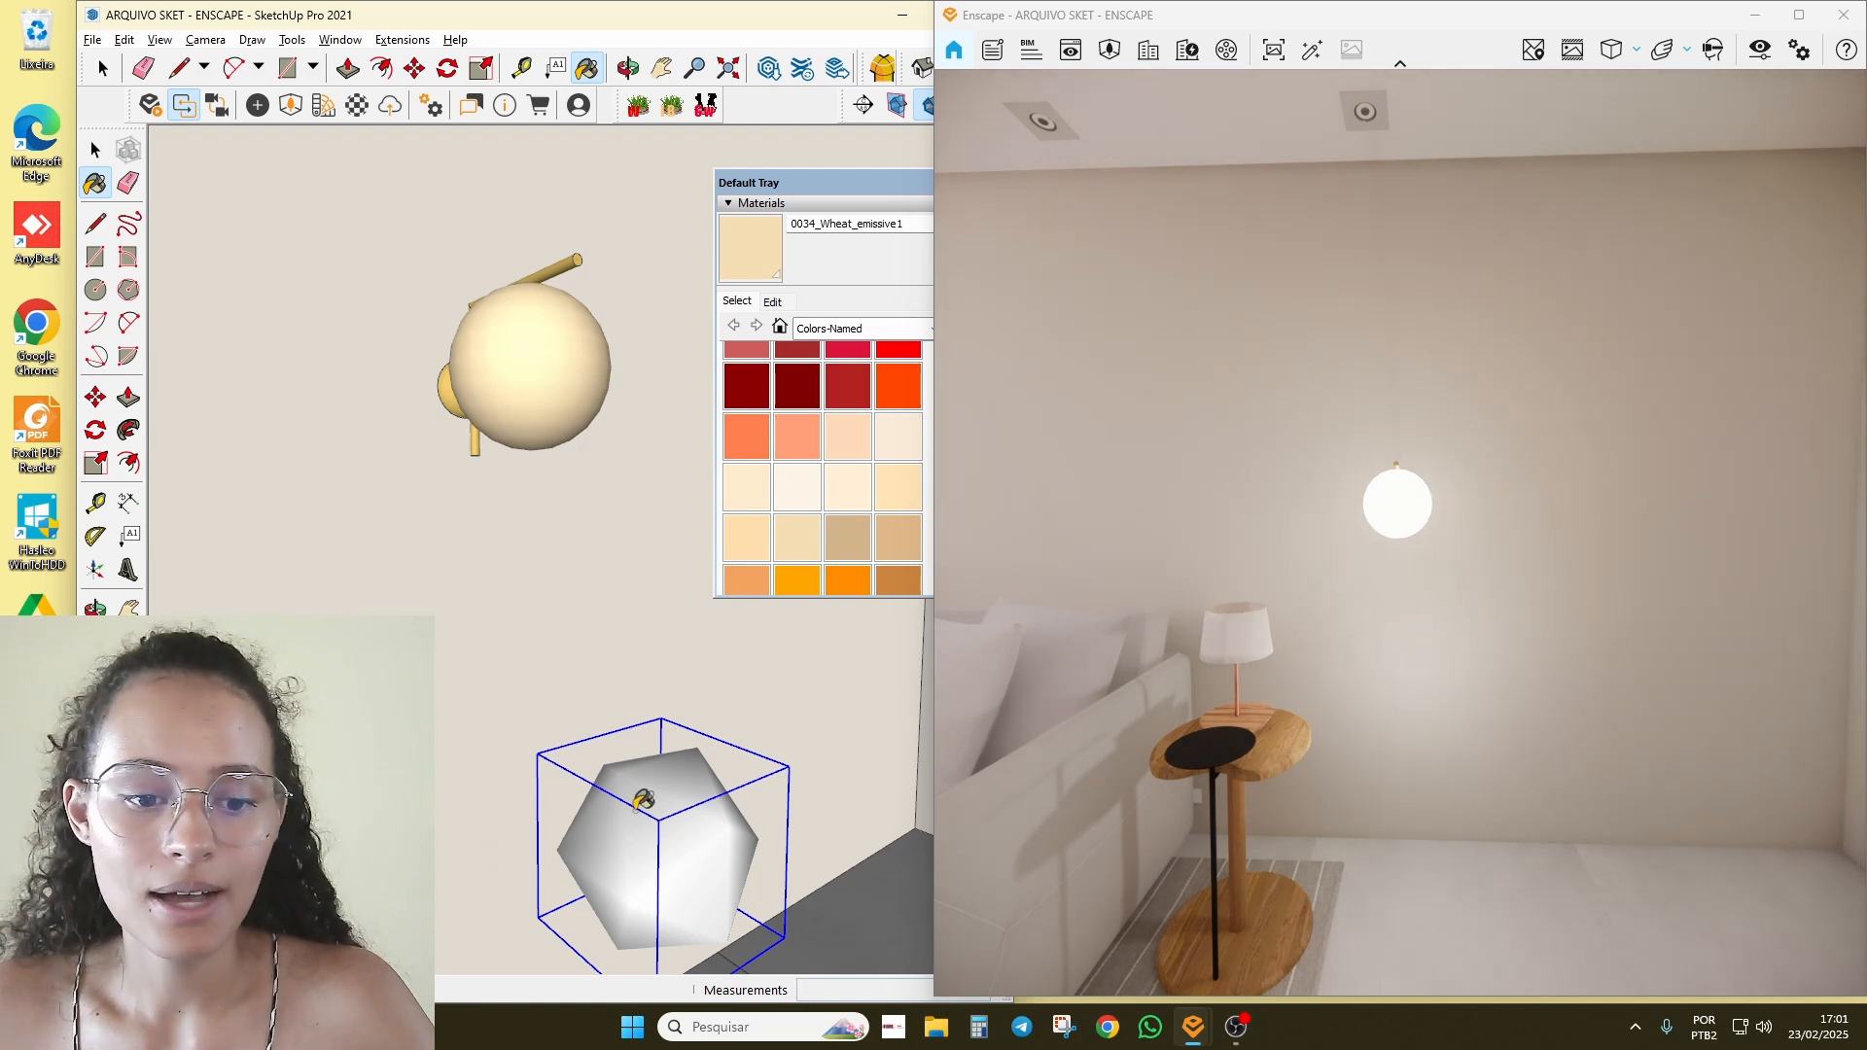
Step: Paint the grey cube light wheat and frame the lampshade and side table
{"action": "left_click", "coordinate": [643, 809]}
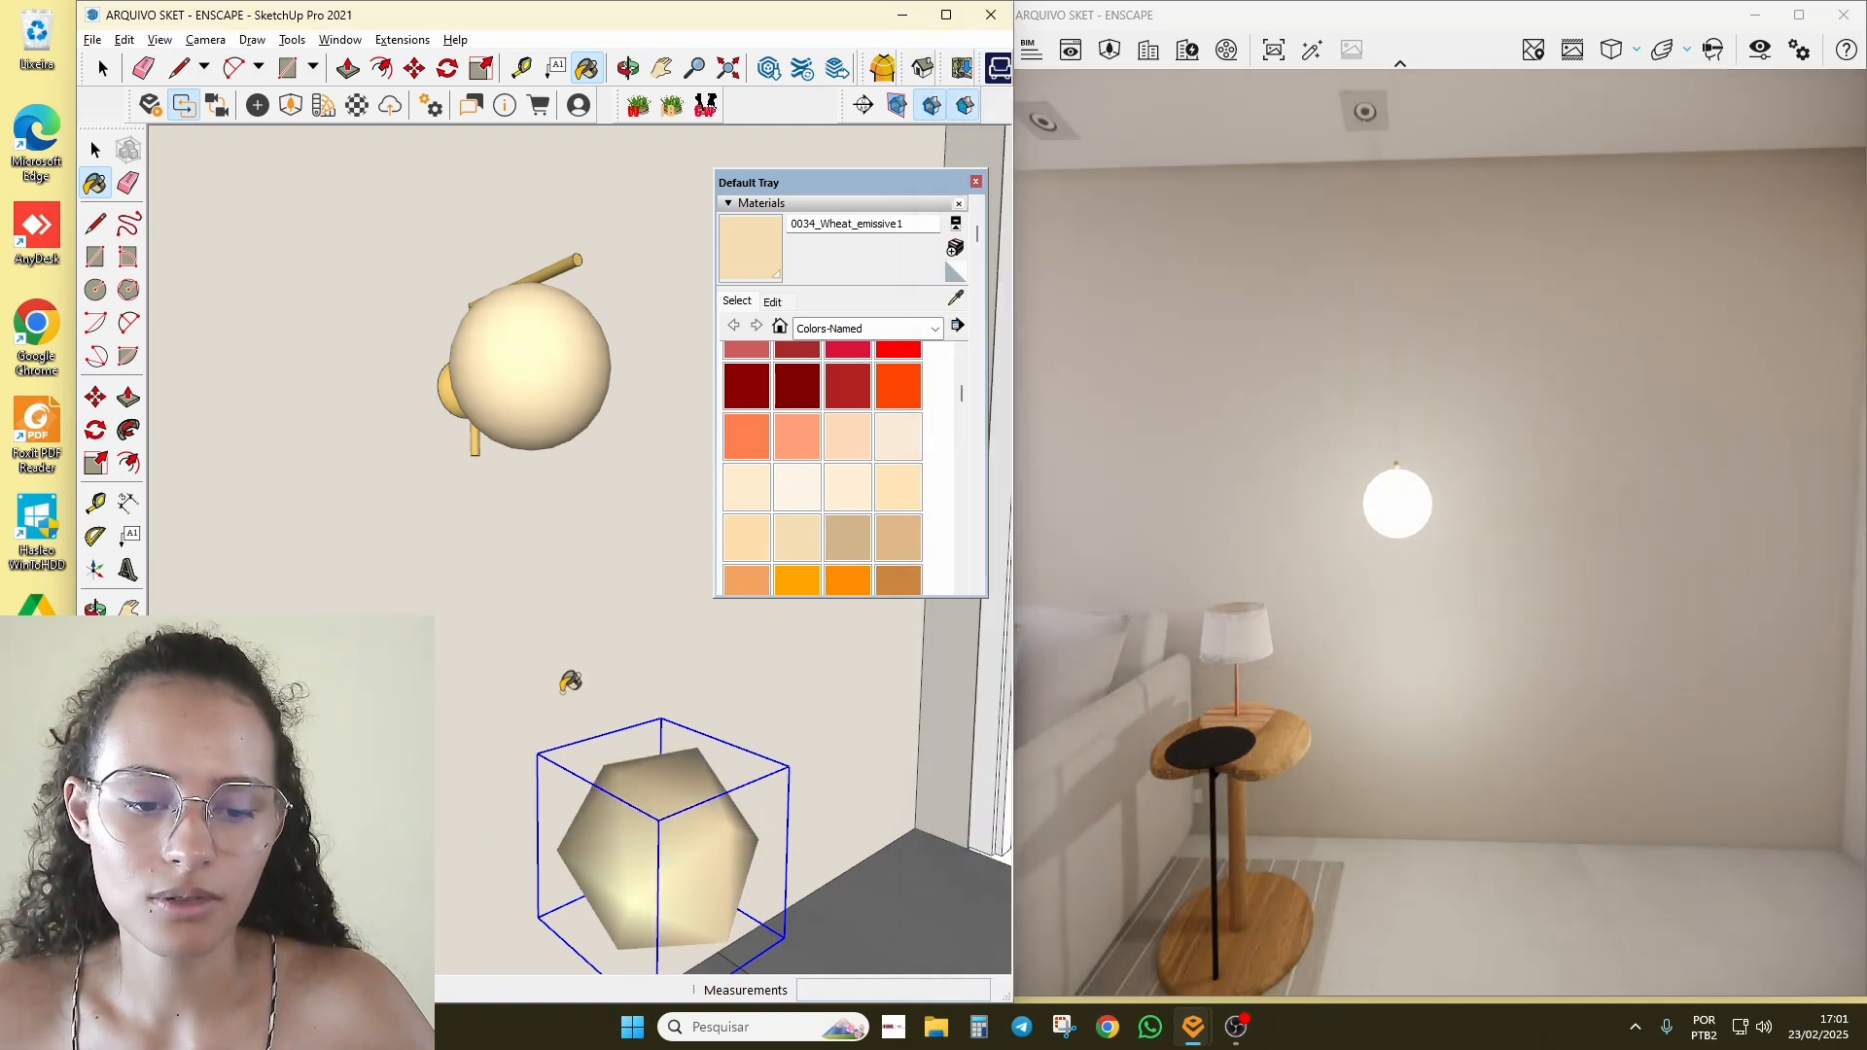
{"action": "scroll", "coordinate": [654, 544], "scroll_direction": "down", "scroll_amount": 2}
{"action": "middle_click_drag", "start_coordinate": [657, 702], "coordinate": [675, 606], "text": "shift"}
{"action": "scroll", "coordinate": [689, 696], "scroll_direction": "up", "scroll_amount": 1}
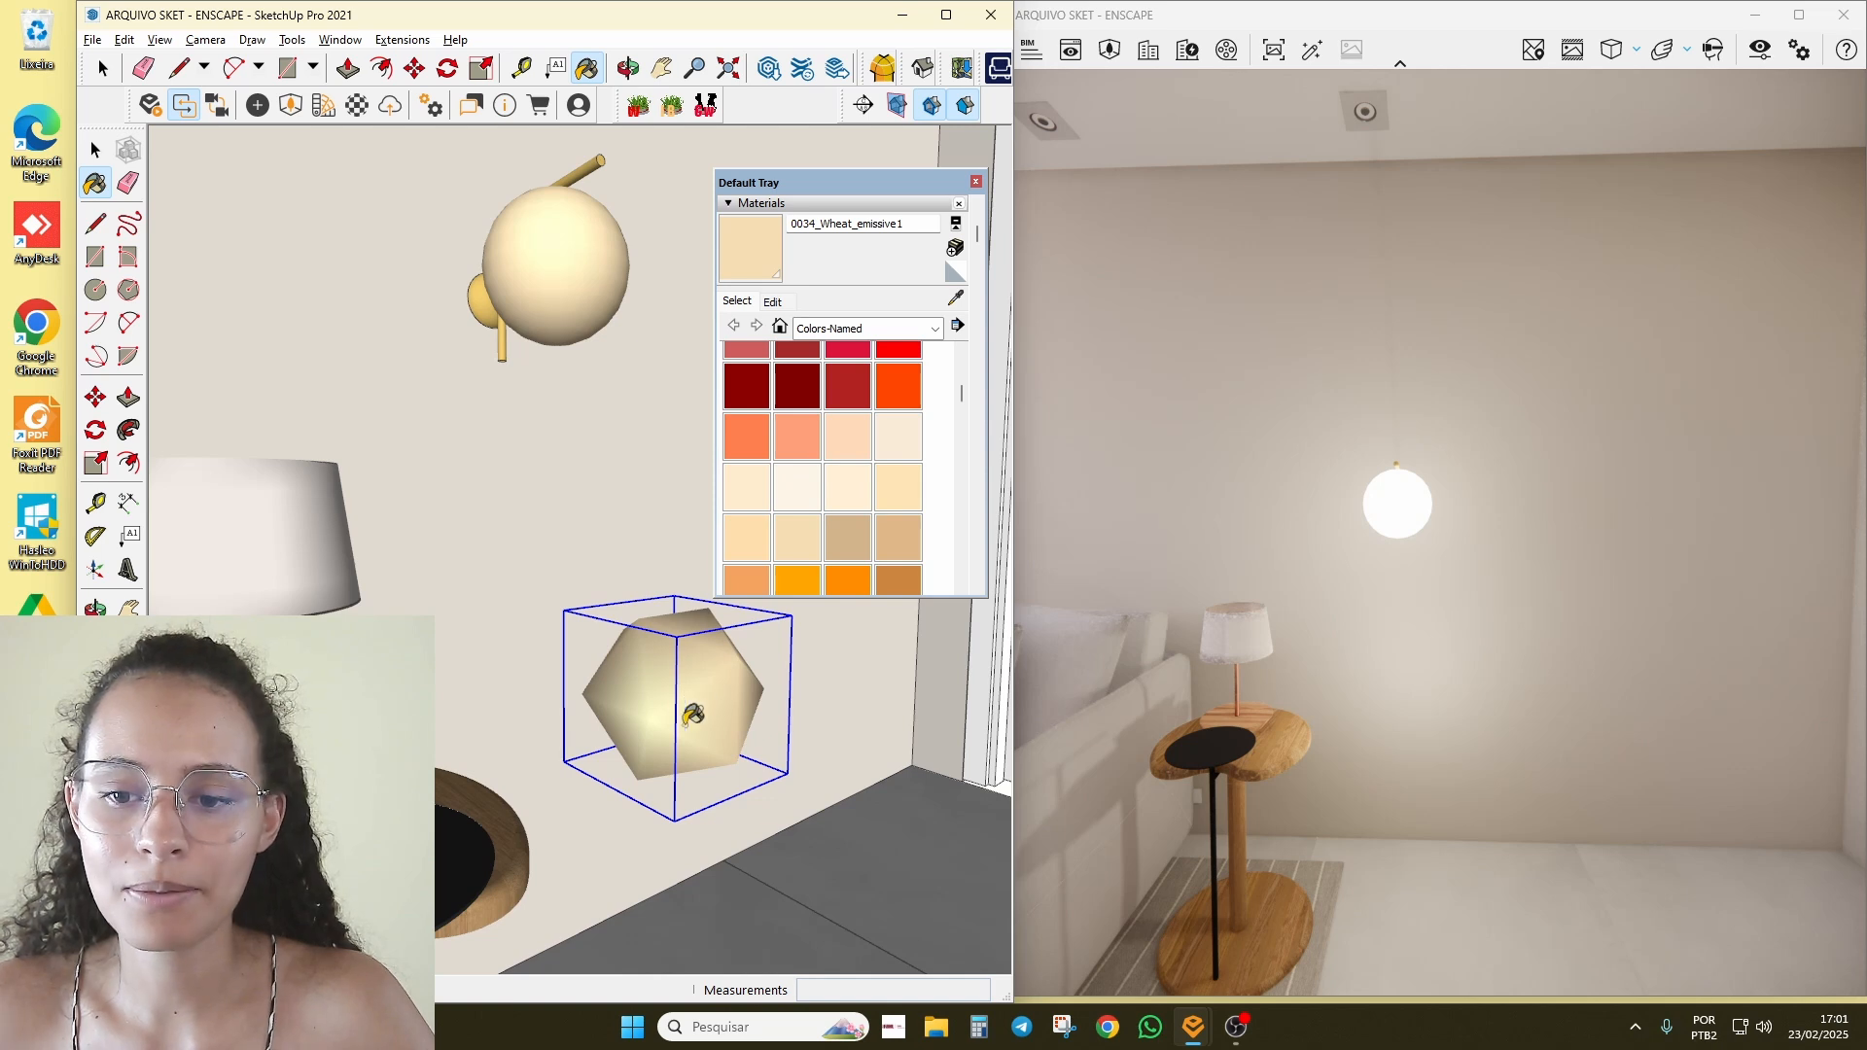
{"action": "scroll", "coordinate": [823, 500], "scroll_direction": "down", "scroll_amount": 2}
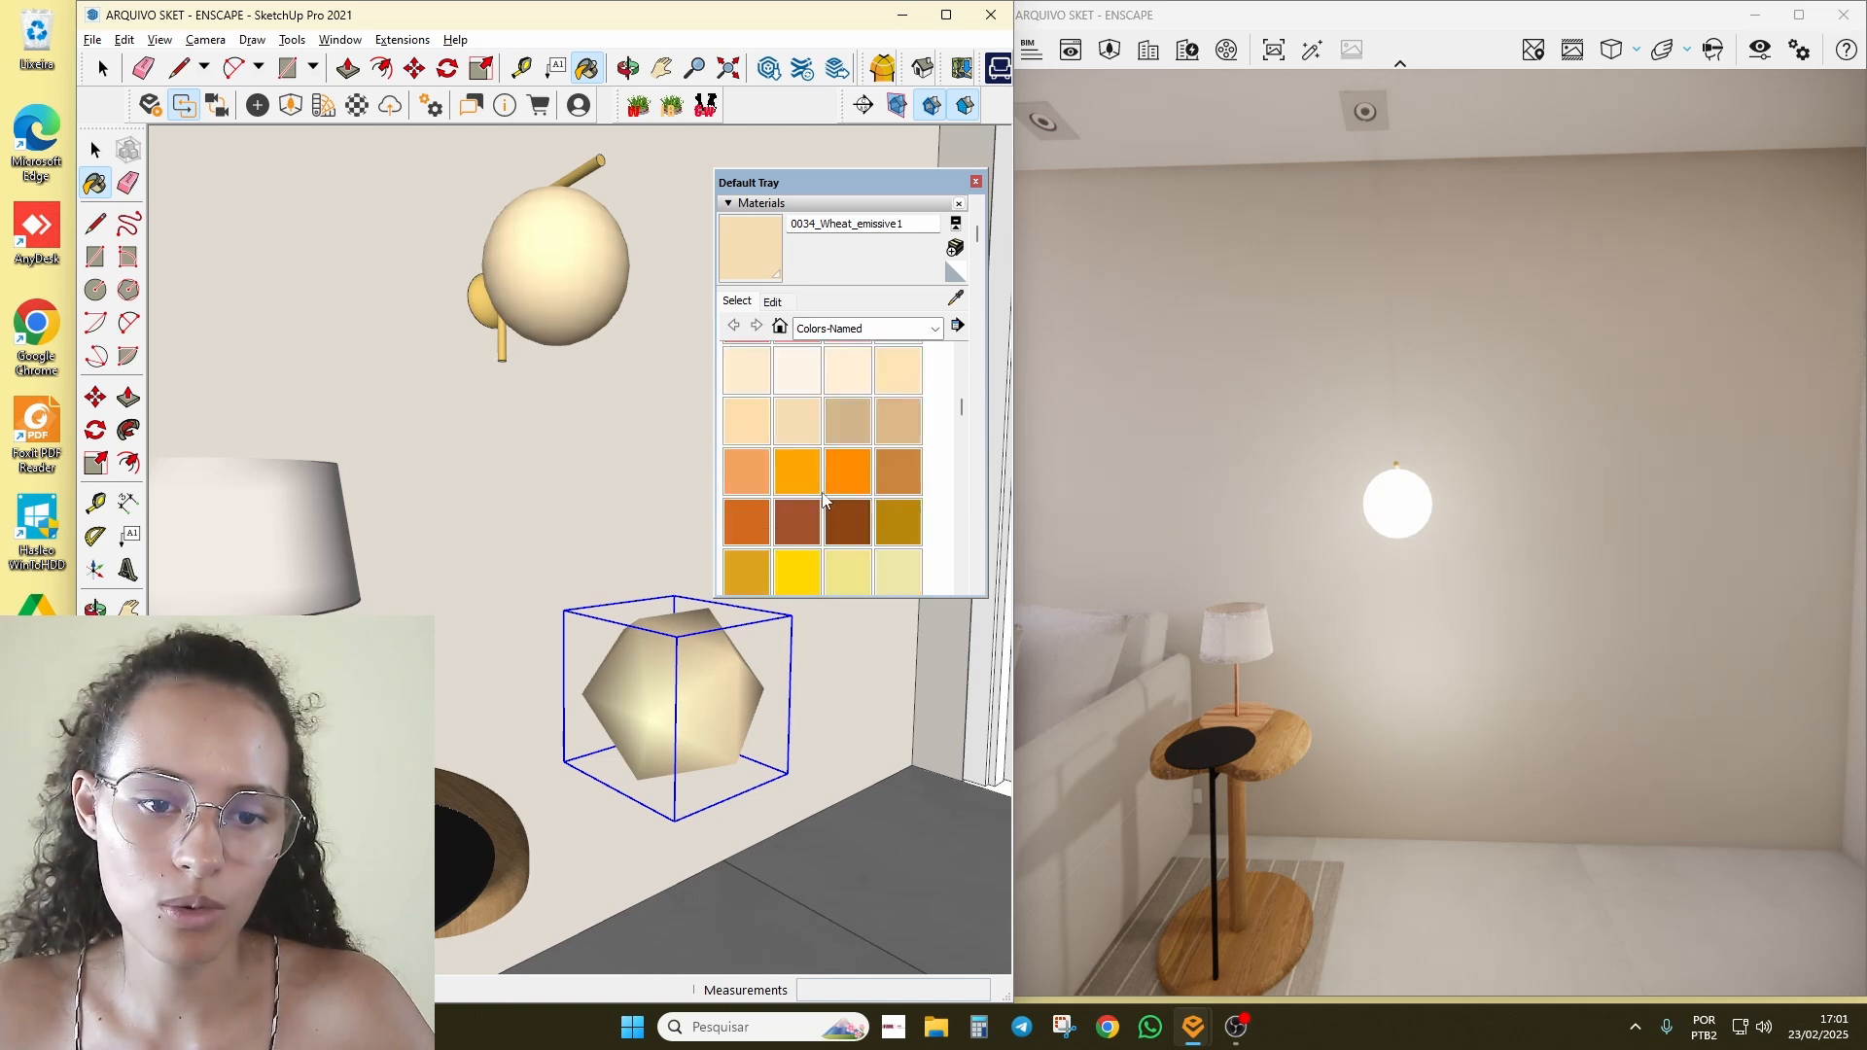
Step: Paint the lamp globe and cube light with Chocolate, renamed 0041_Chocolate_emissive2
{"action": "left_click", "coordinate": [738, 541]}
{"action": "left_click", "coordinate": [577, 297]}
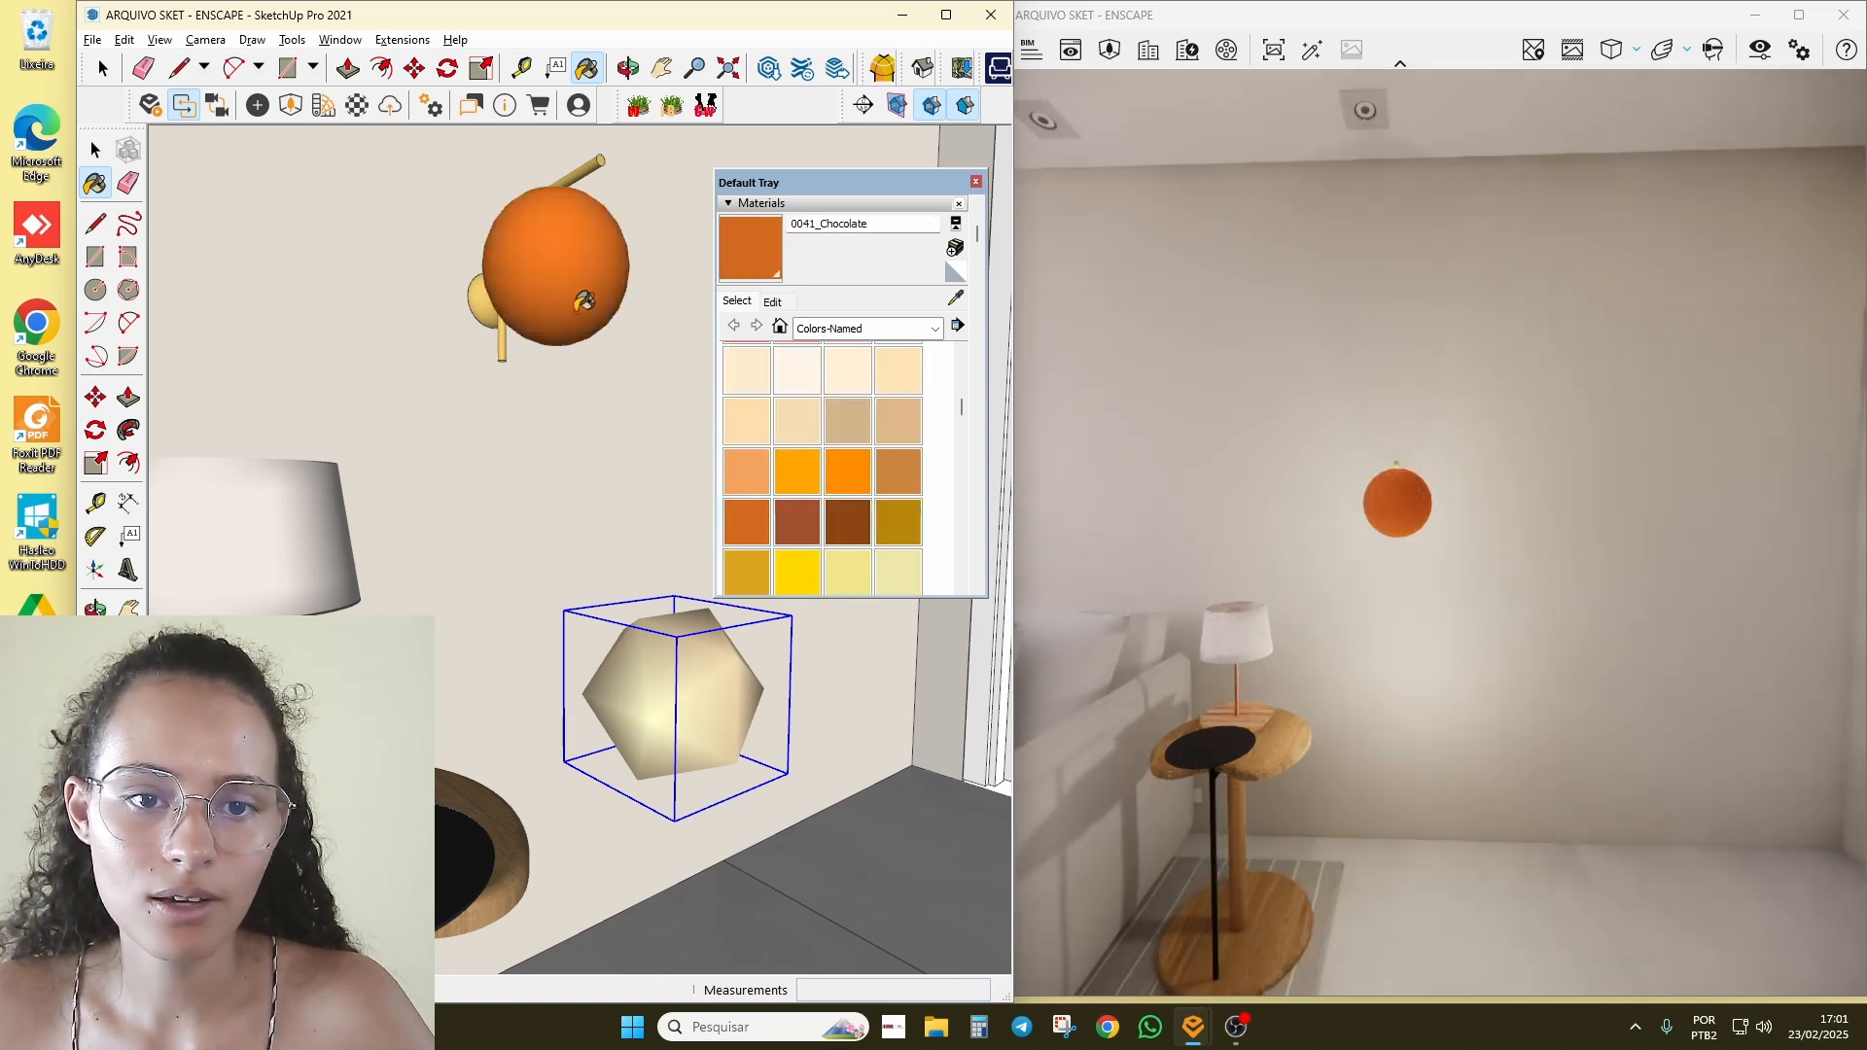
{"action": "left_click", "coordinate": [674, 678]}
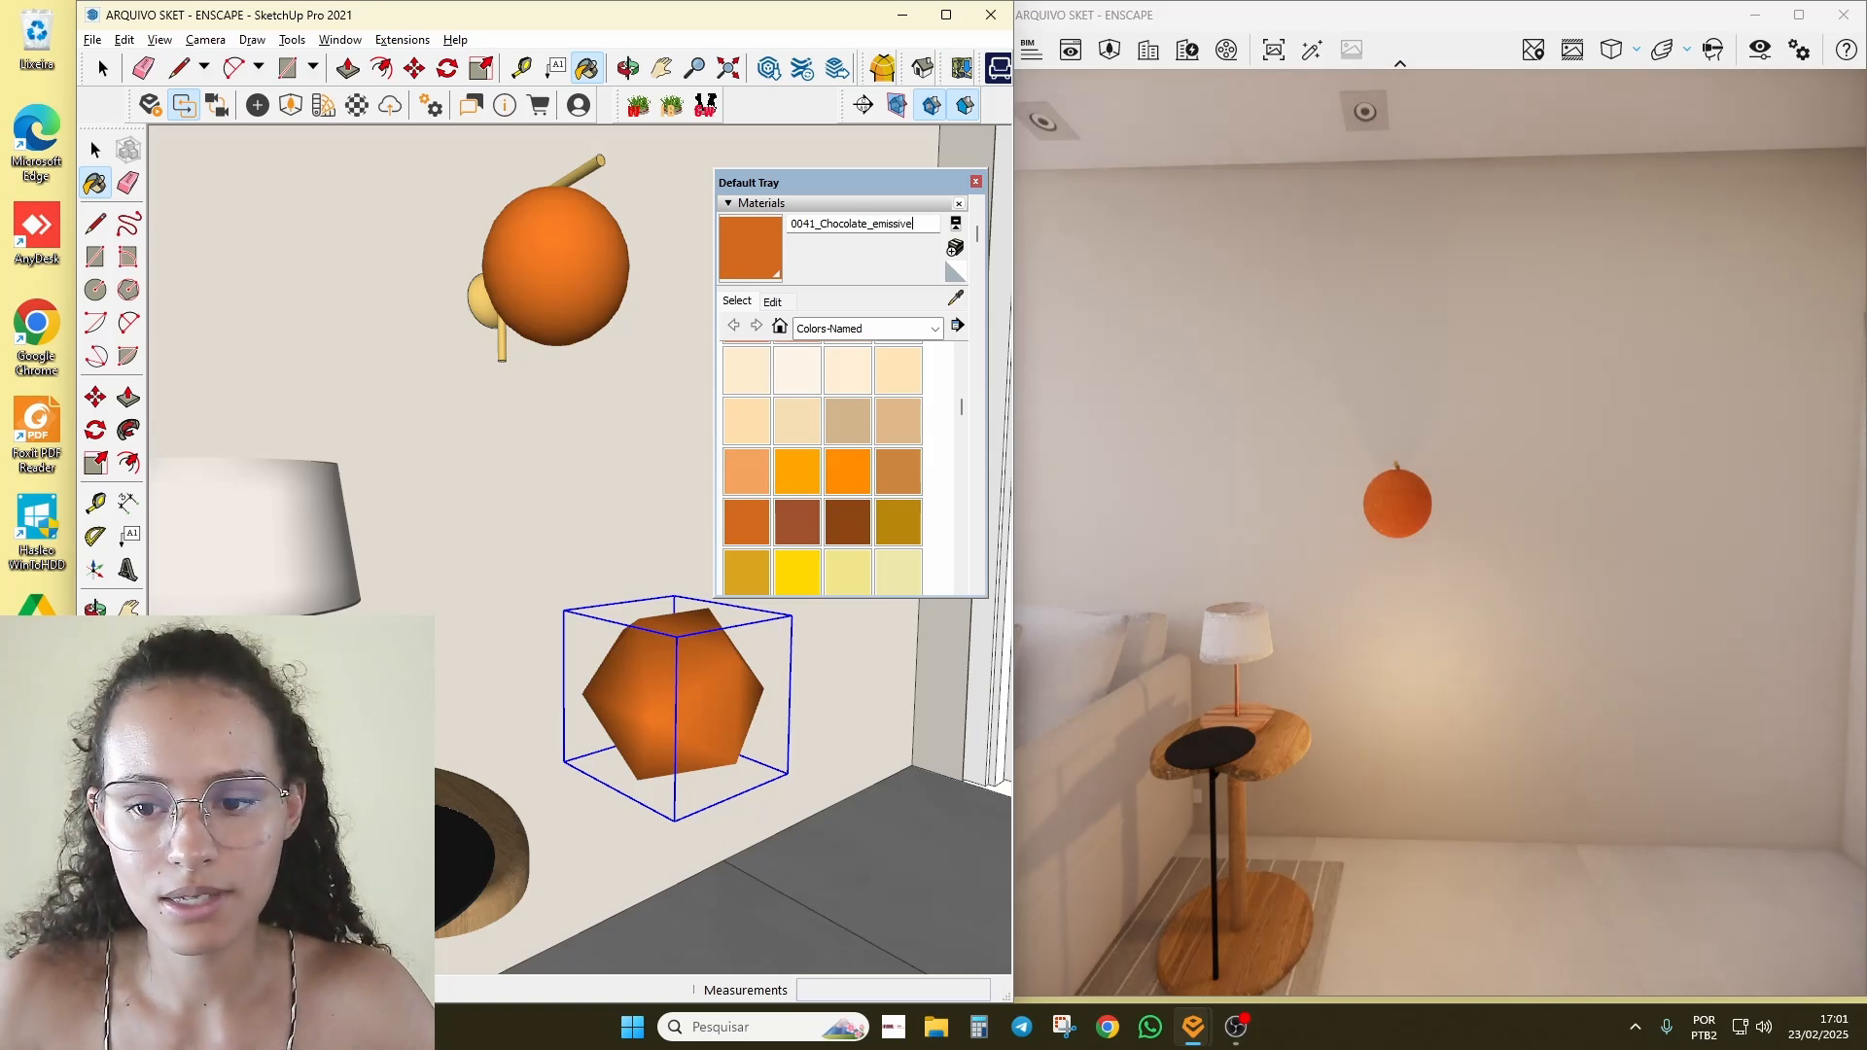
{"action": "type", "text": "2"}
{"action": "key", "text": "Return"}
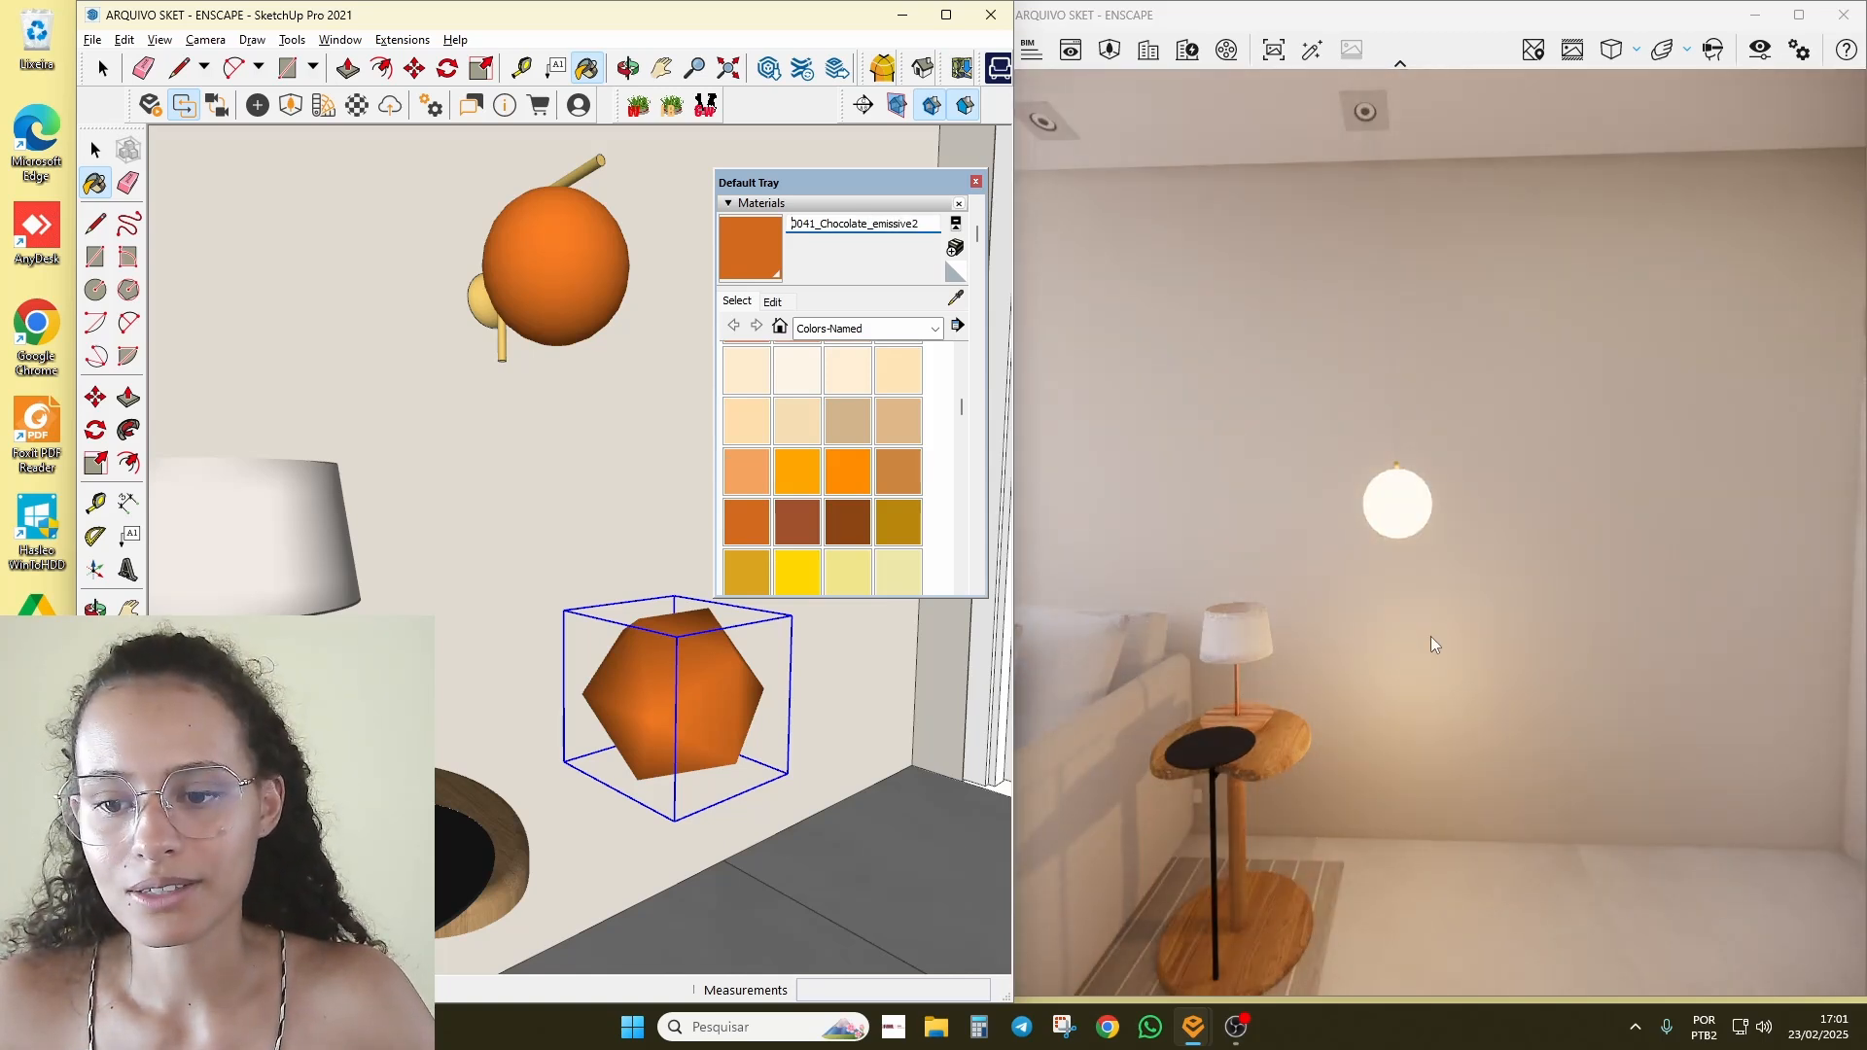
Step: Orbit around the glowing lamp and select the wall lamp
{"action": "mouse_move", "coordinate": [1435, 645]}
{"action": "right_mouse_down"}
{"action": "mouse_move", "coordinate": [1446, 675]}
{"action": "mouse_move", "coordinate": [1467, 659]}
{"action": "right_mouse_up"}
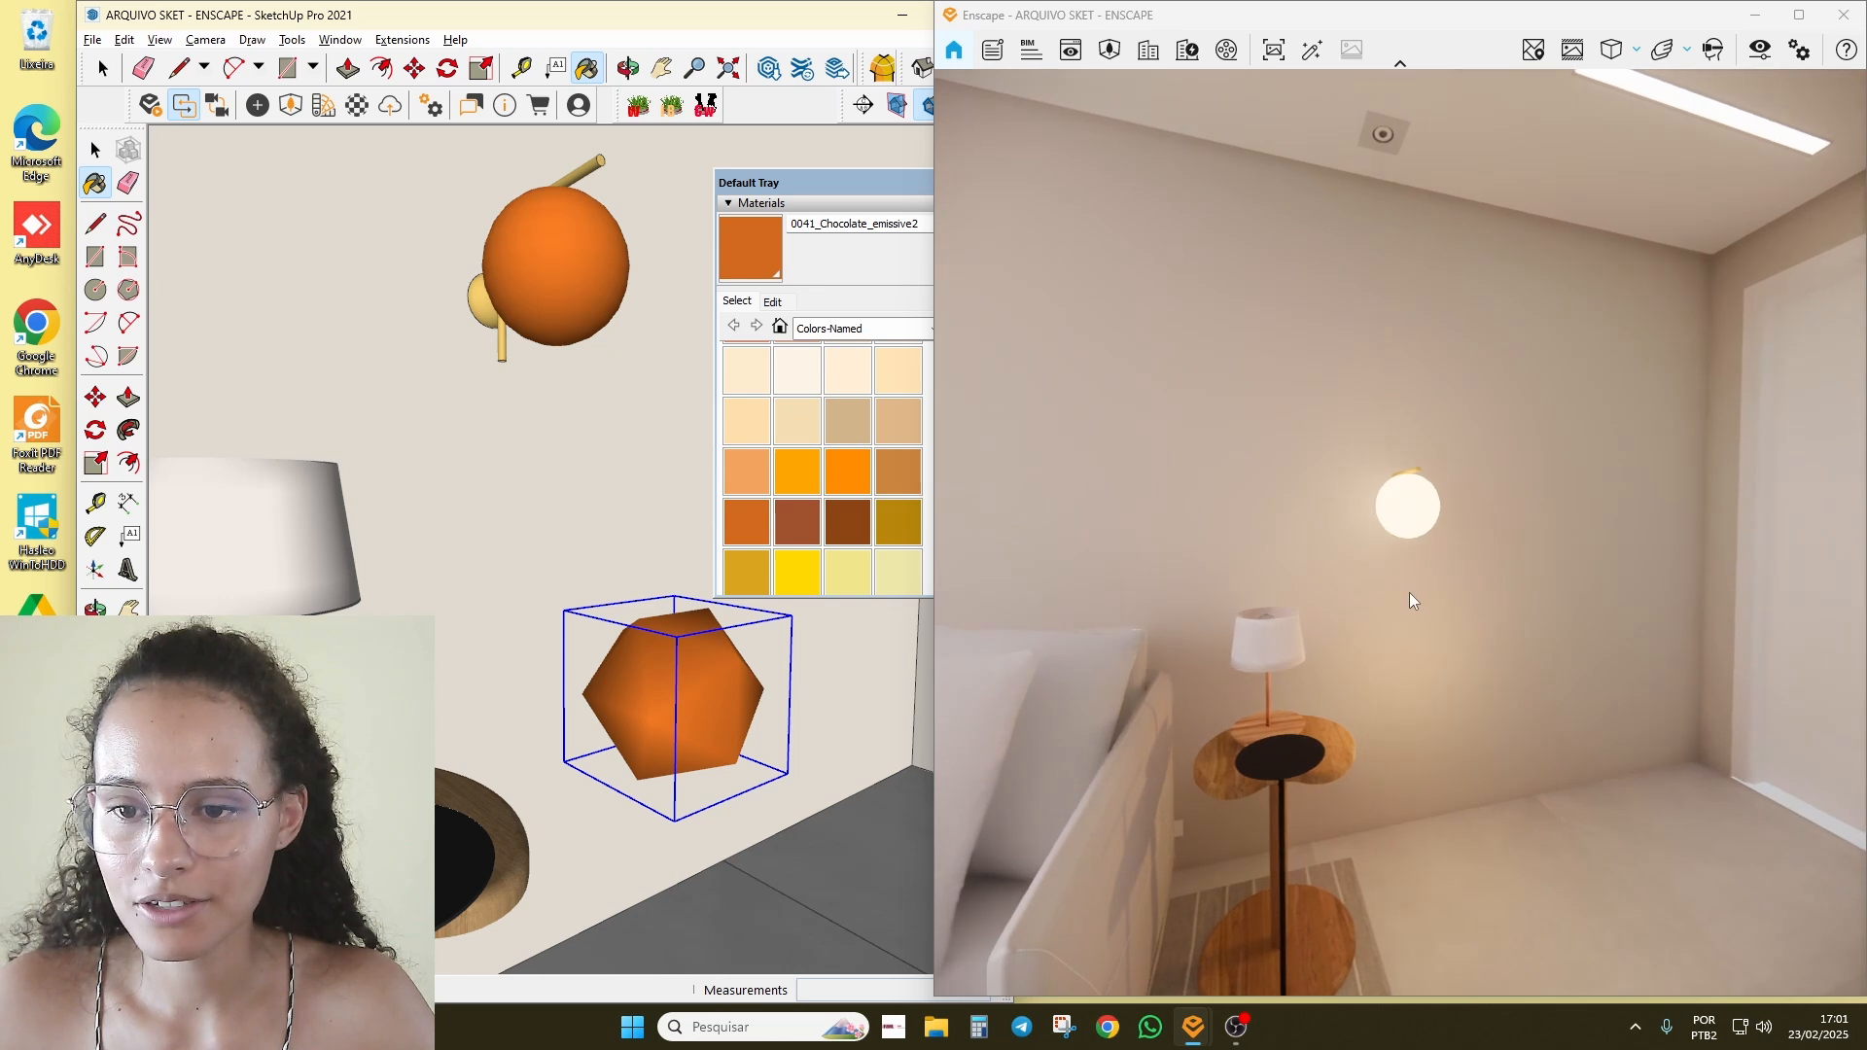
{"action": "mouse_move", "coordinate": [1413, 601]}
{"action": "right_mouse_down"}
{"action": "mouse_move", "coordinate": [1390, 595]}
{"action": "mouse_move", "coordinate": [1410, 600]}
{"action": "right_mouse_up"}
{"action": "scroll", "coordinate": [1410, 600], "scroll_direction": "down", "scroll_amount": 3}
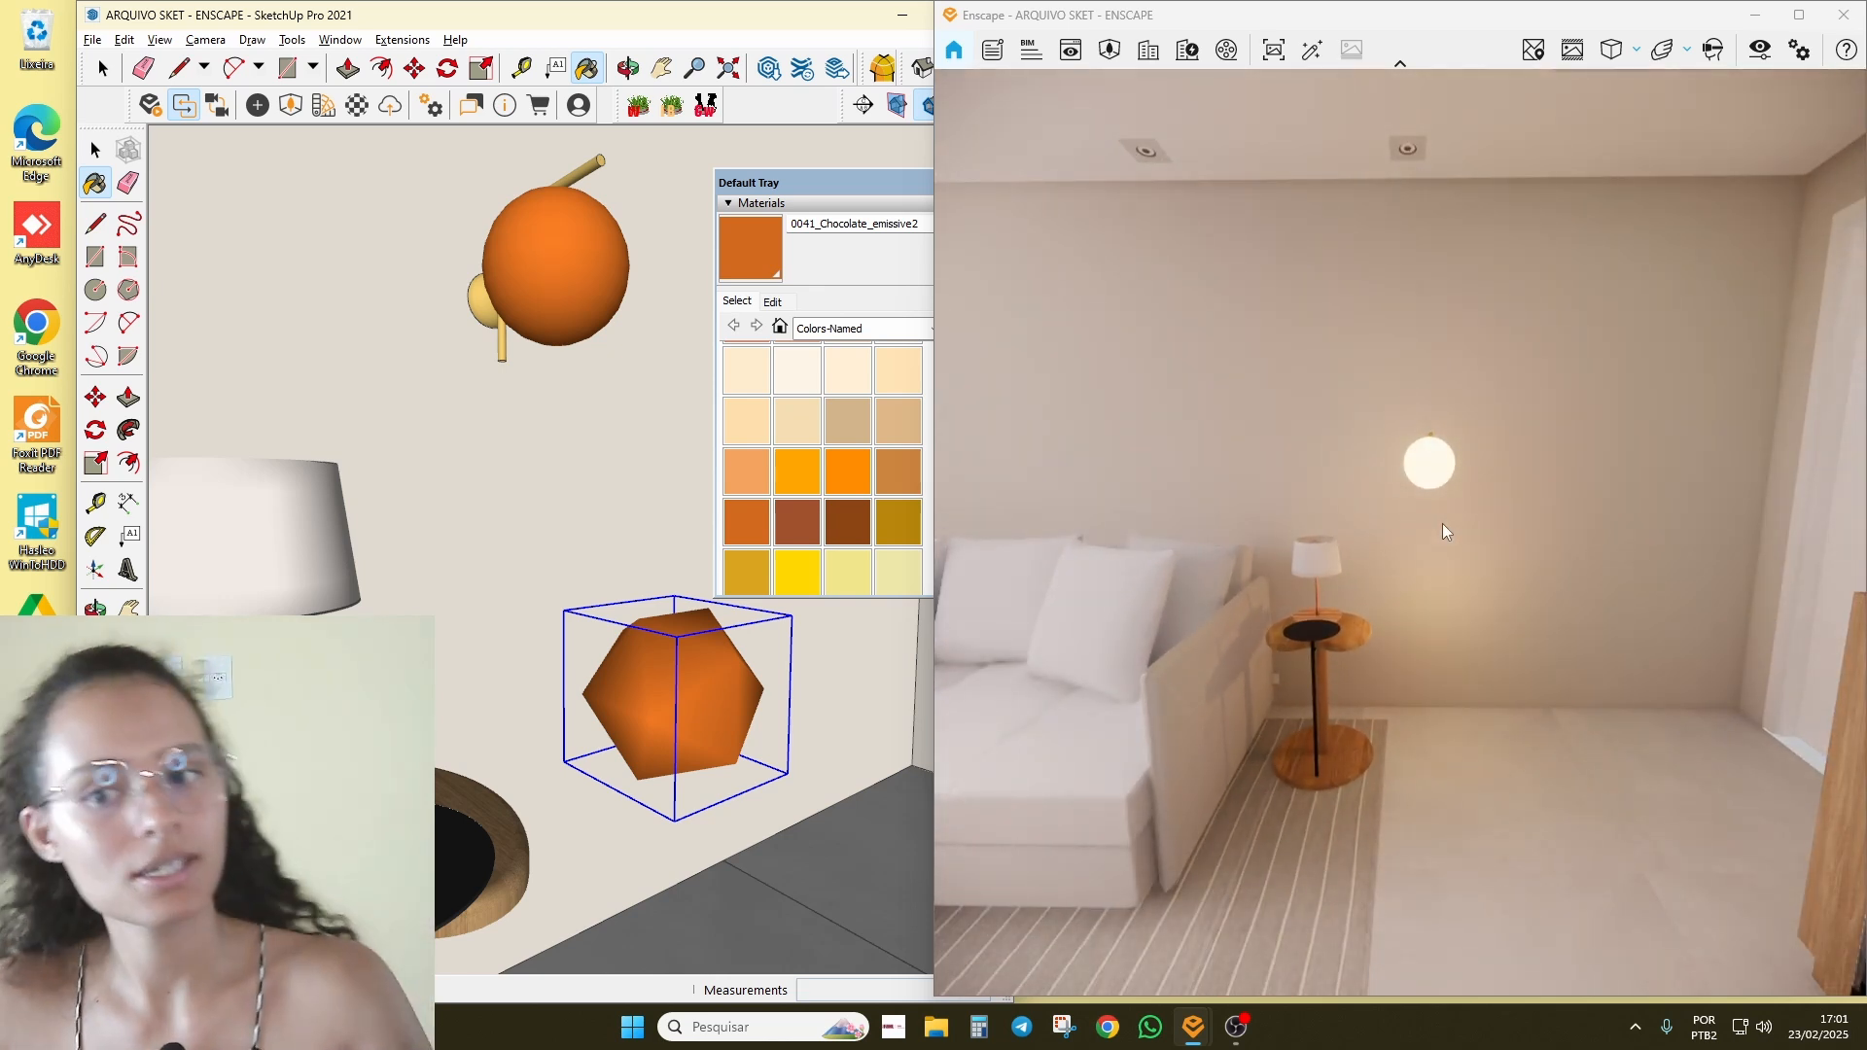
{"action": "middle_click_drag", "start_coordinate": [551, 688], "coordinate": [656, 646]}
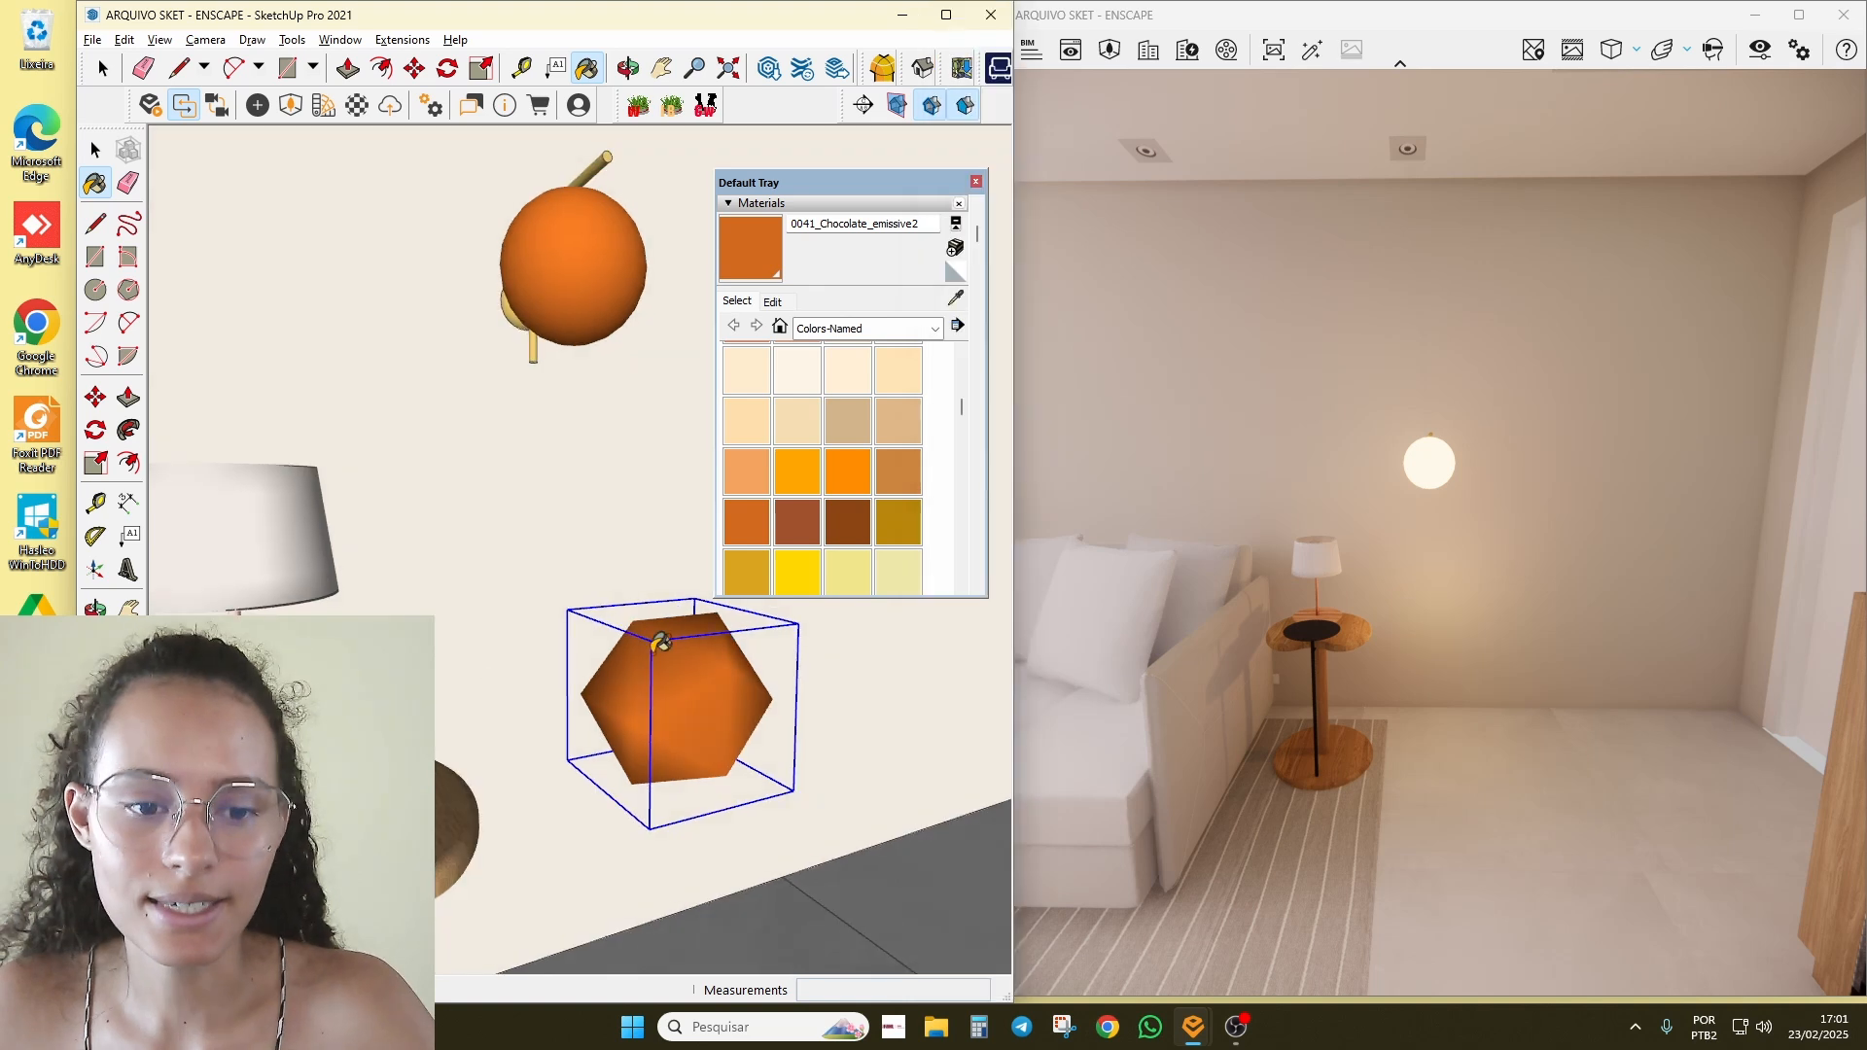
{"action": "scroll", "coordinate": [658, 651], "scroll_direction": "down", "scroll_amount": 3}
{"action": "key", "text": "space"}
{"action": "left_click", "coordinate": [587, 396]}
Step: Move the wall lamp and hexagon about 65.7 cm right along the wall
{"action": "left_click", "coordinate": [680, 691], "text": "ctrl"}
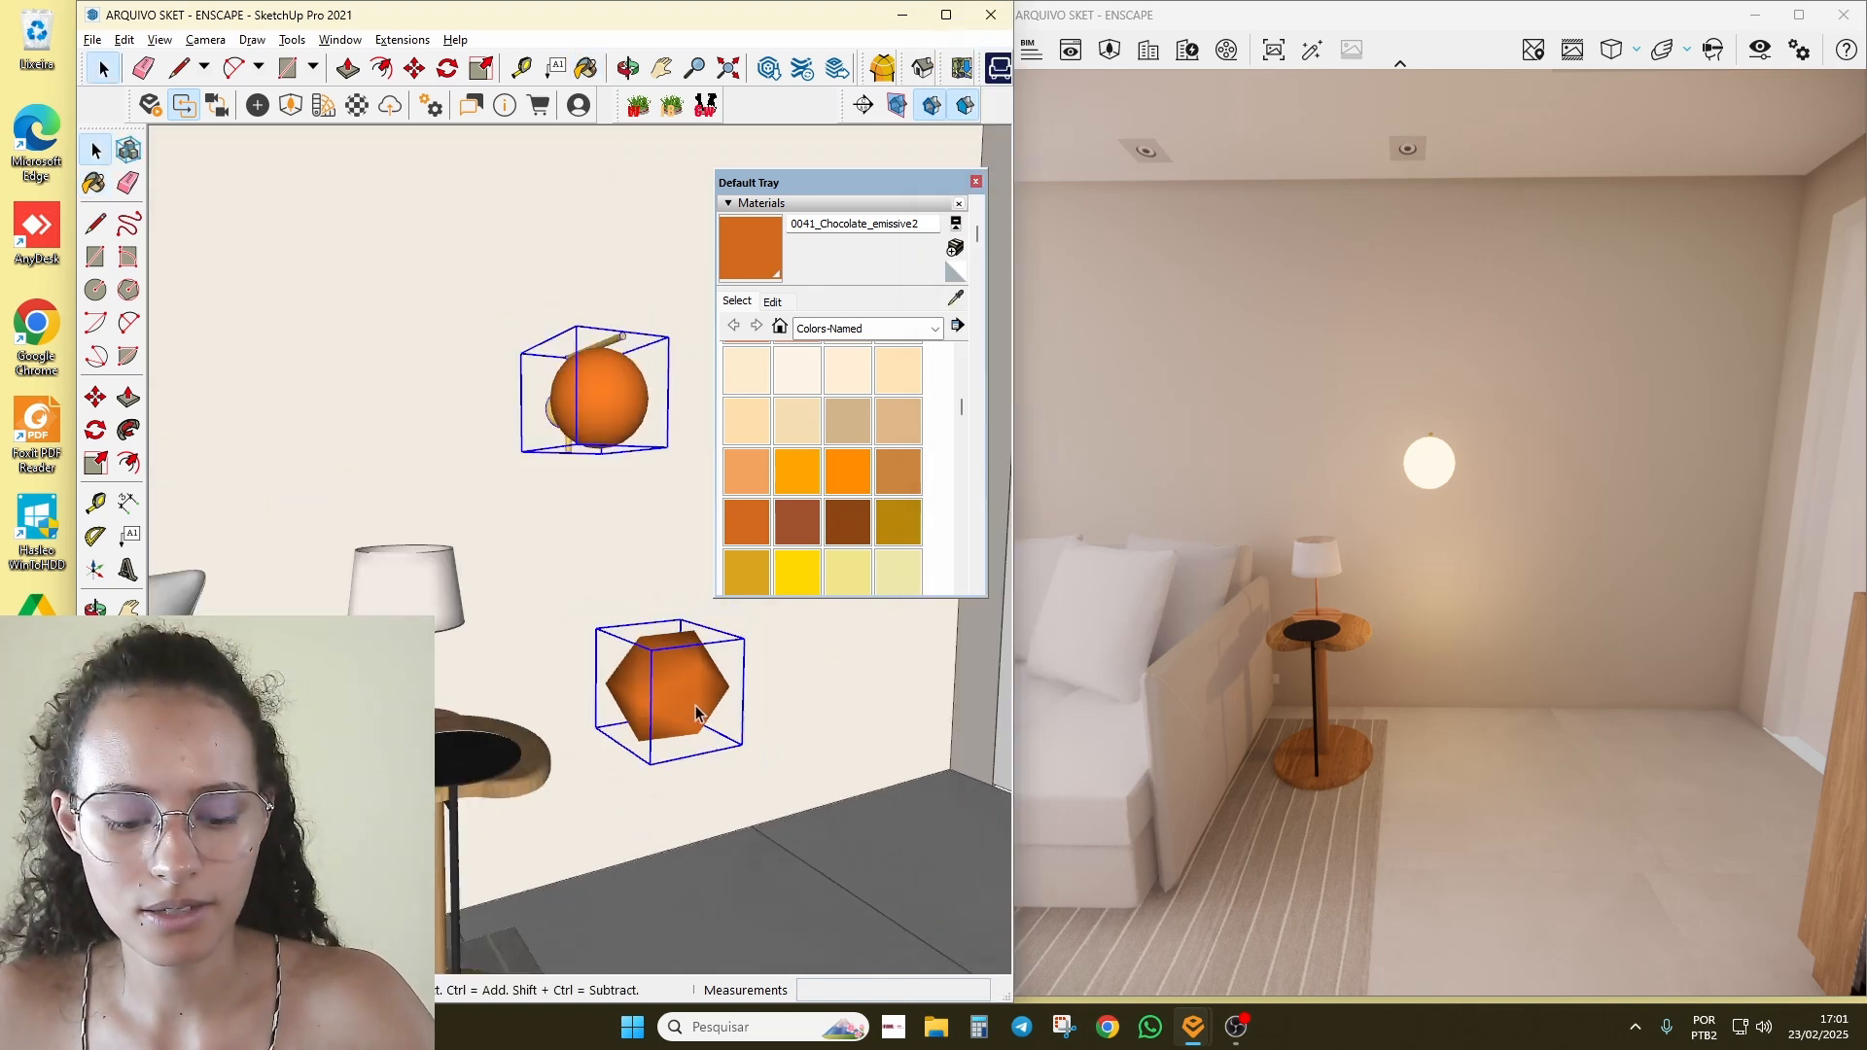
{"action": "key", "text": "m"}
{"action": "left_click", "coordinate": [700, 697]}
{"action": "left_click", "coordinate": [934, 669]}
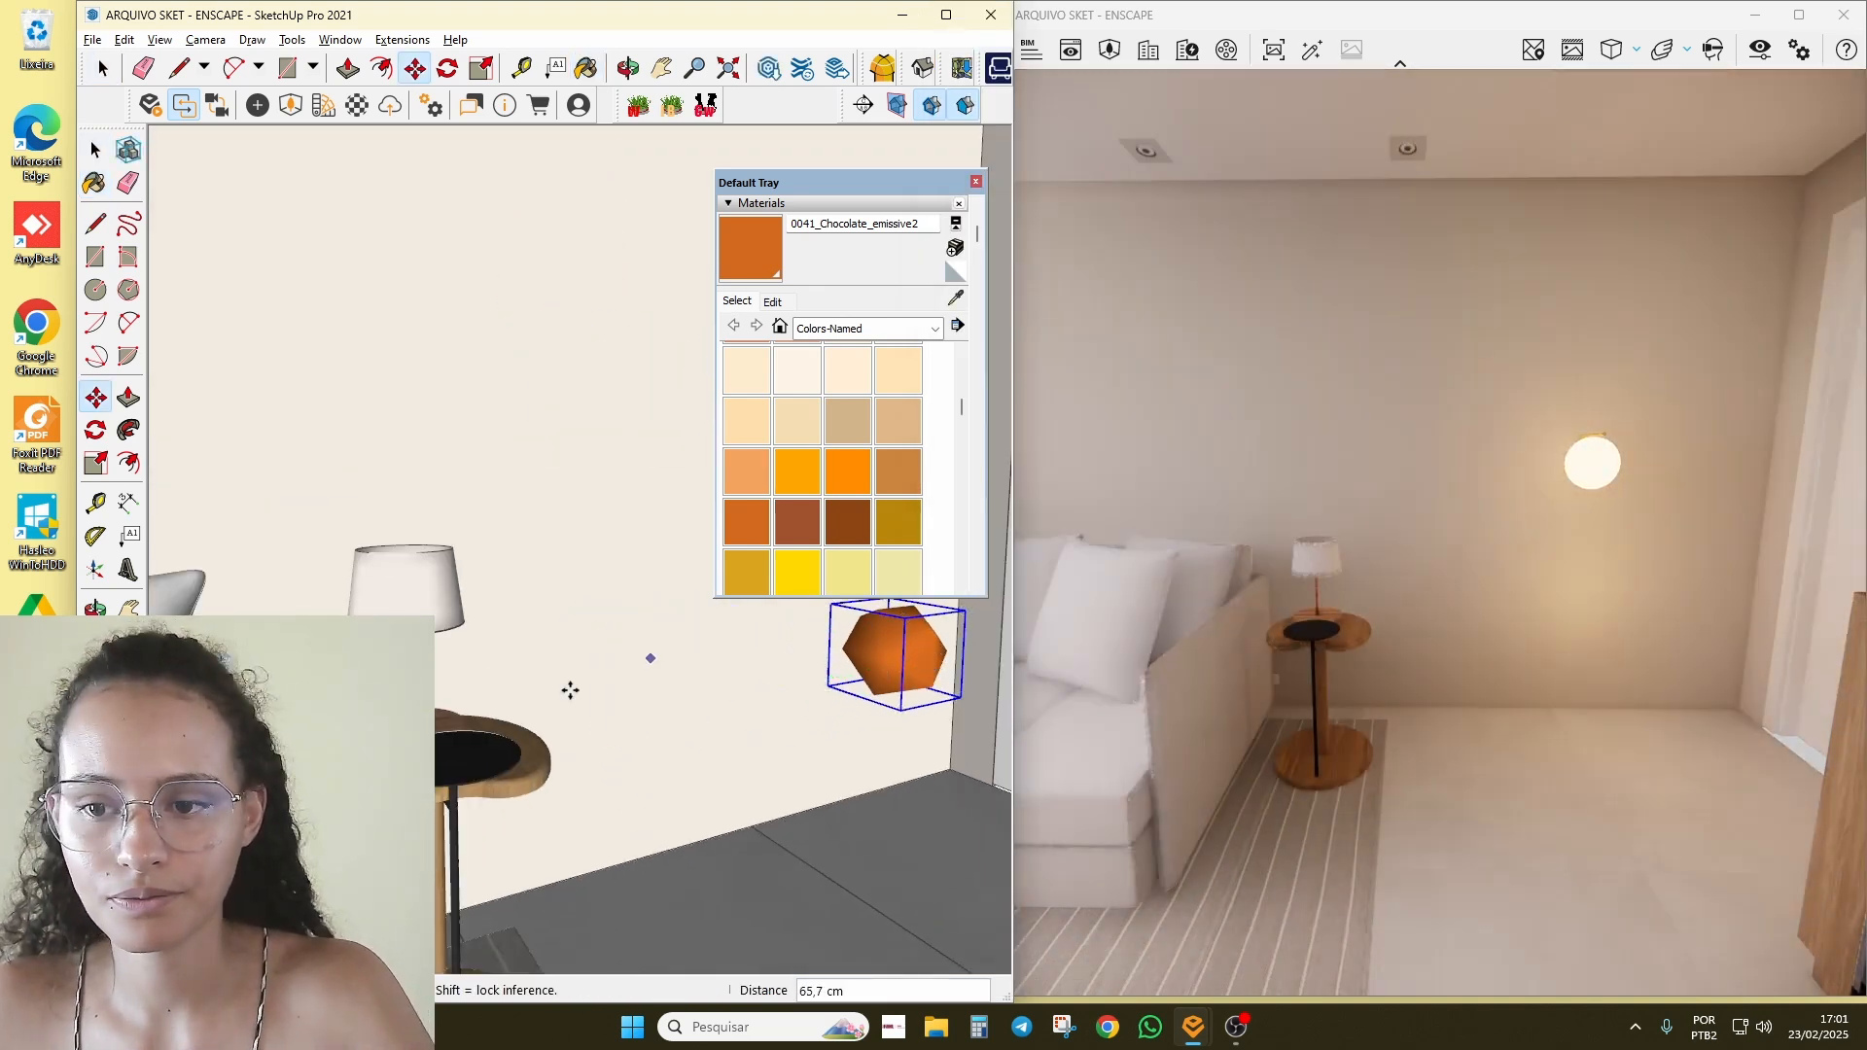
{"action": "scroll", "coordinate": [604, 709], "scroll_direction": "down", "scroll_amount": 2}
{"action": "middle_click_drag", "start_coordinate": [680, 699], "coordinate": [603, 679]}
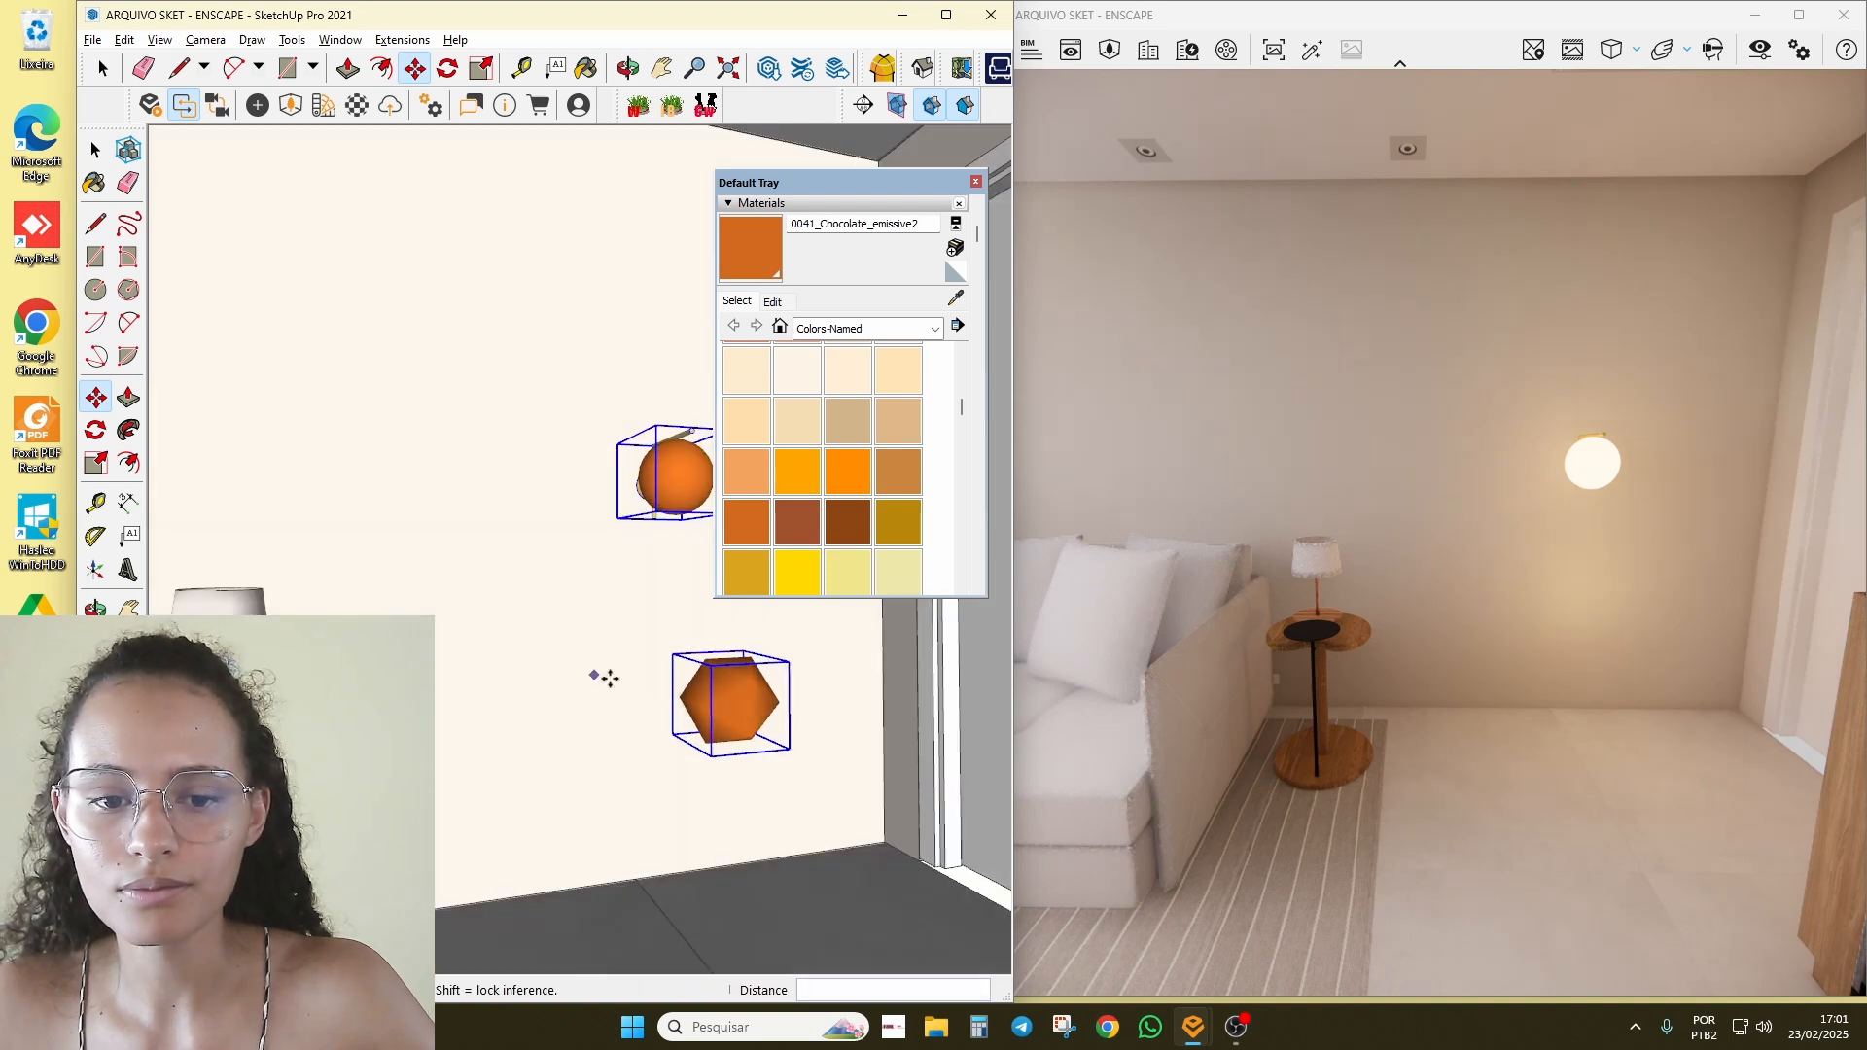
Step: Nudge the lamp and hexagon slightly further right, then orbit toward the side table lamp
{"action": "left_click", "coordinate": [741, 717]}
{"action": "left_click", "coordinate": [826, 714]}
{"action": "key", "text": "space"}
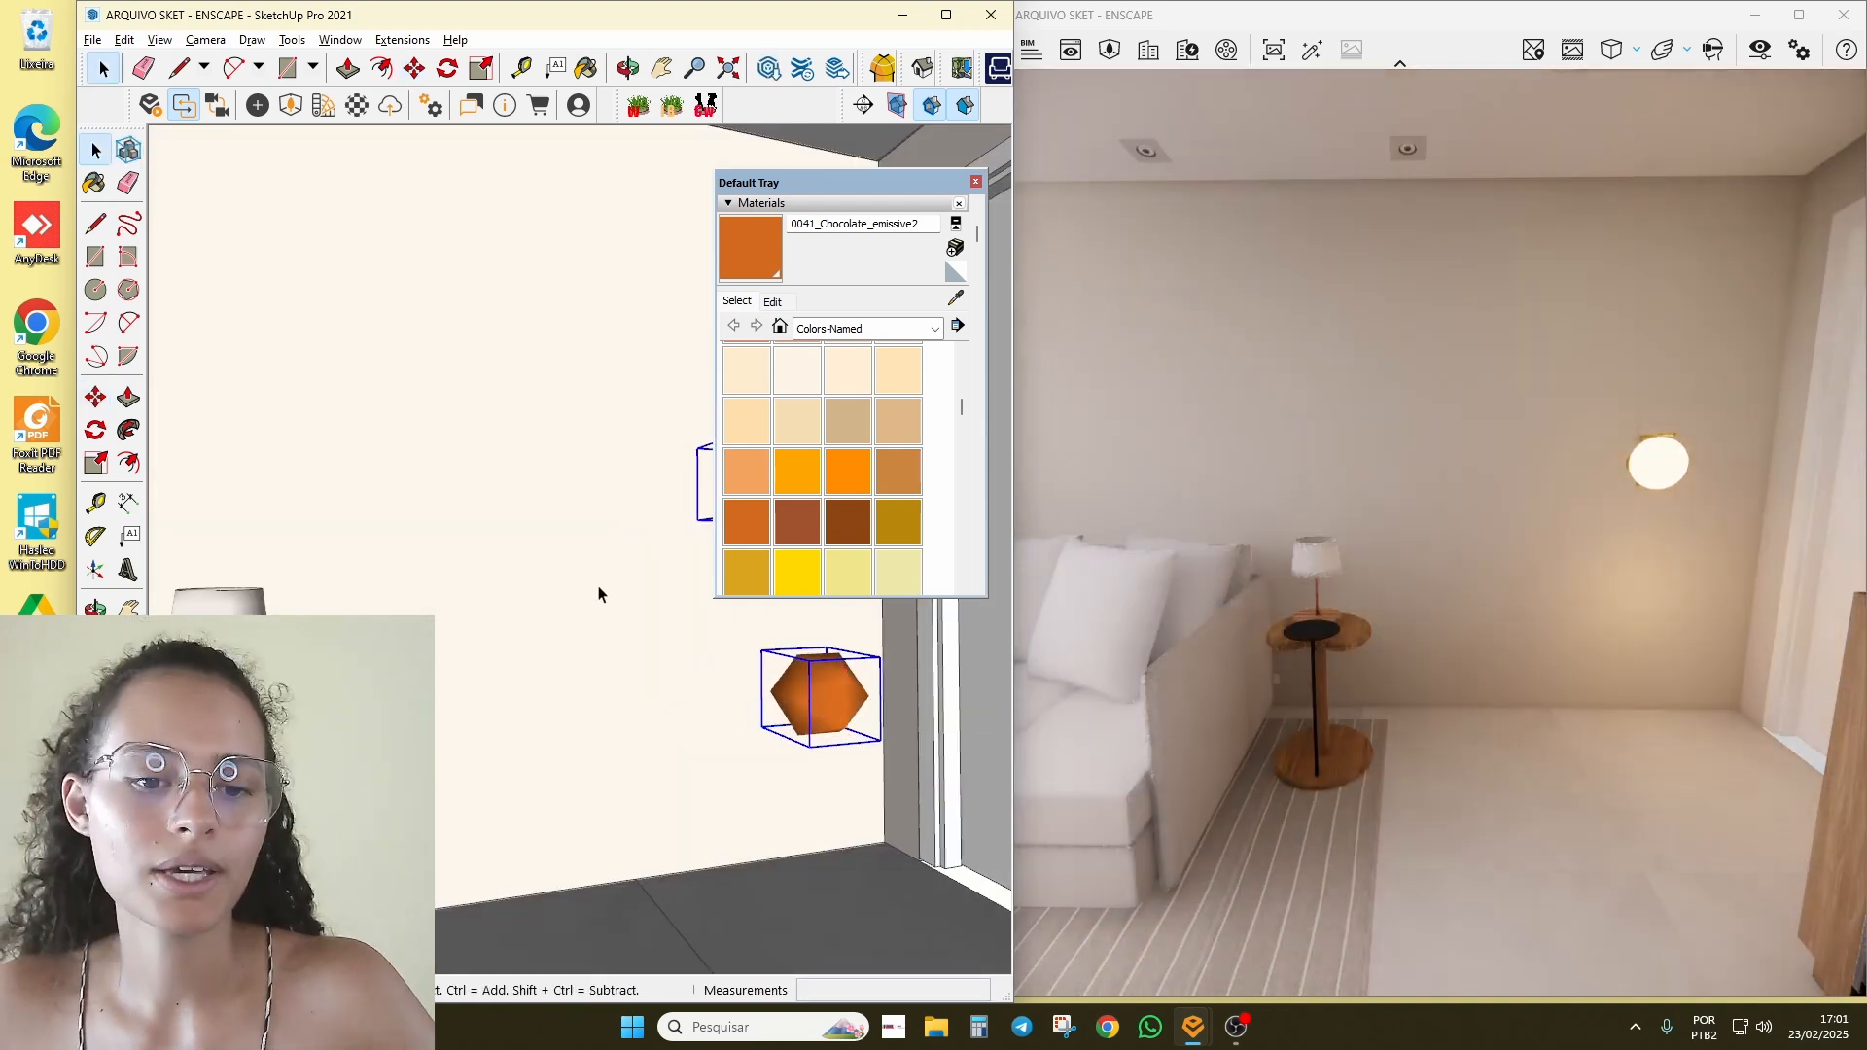
{"action": "mouse_move", "coordinate": [599, 594]}
{"action": "middle_mouse_down"}
{"action": "mouse_move", "coordinate": [567, 566]}
{"action": "mouse_move", "coordinate": [523, 642]}
{"action": "middle_mouse_up"}
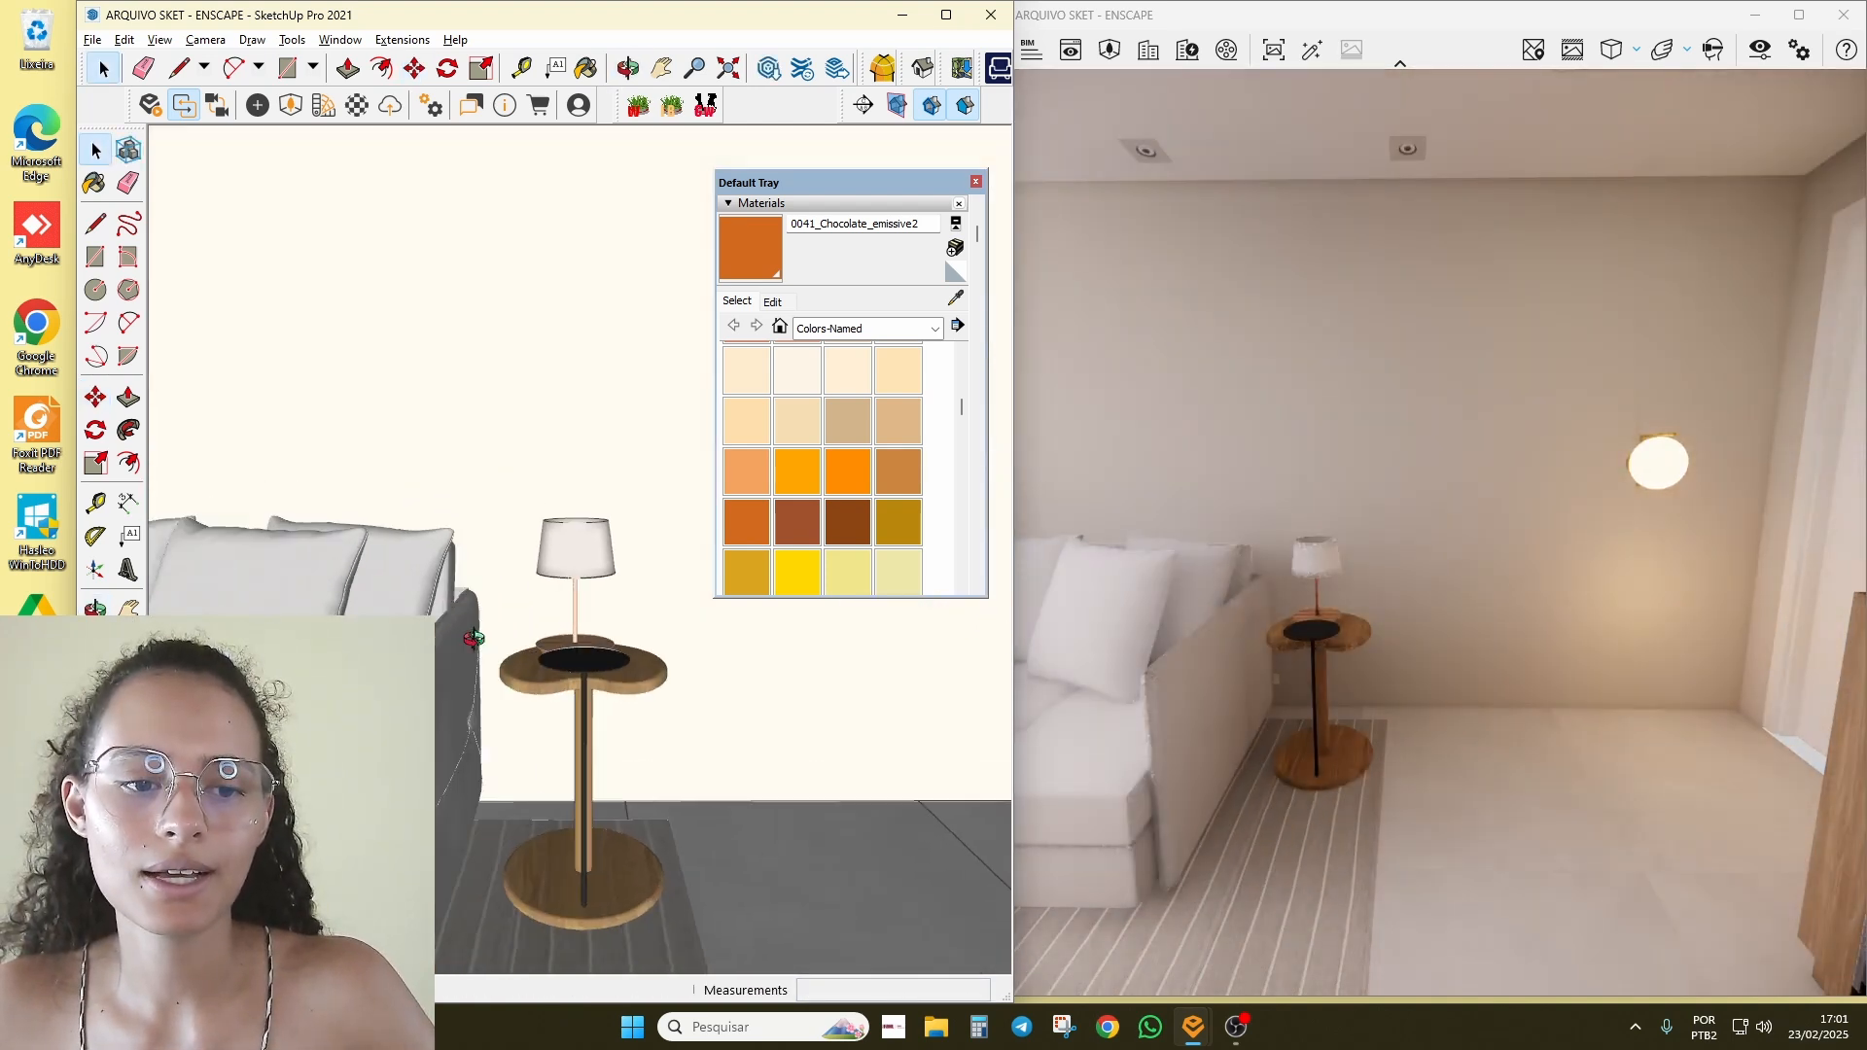
{"action": "scroll", "coordinate": [521, 645], "scroll_direction": "up", "scroll_amount": 3}
Step: Maximize SketchUp, collapse the Materials tray, and bring up the Enscape Objects panel
{"action": "left_click", "coordinate": [947, 15]}
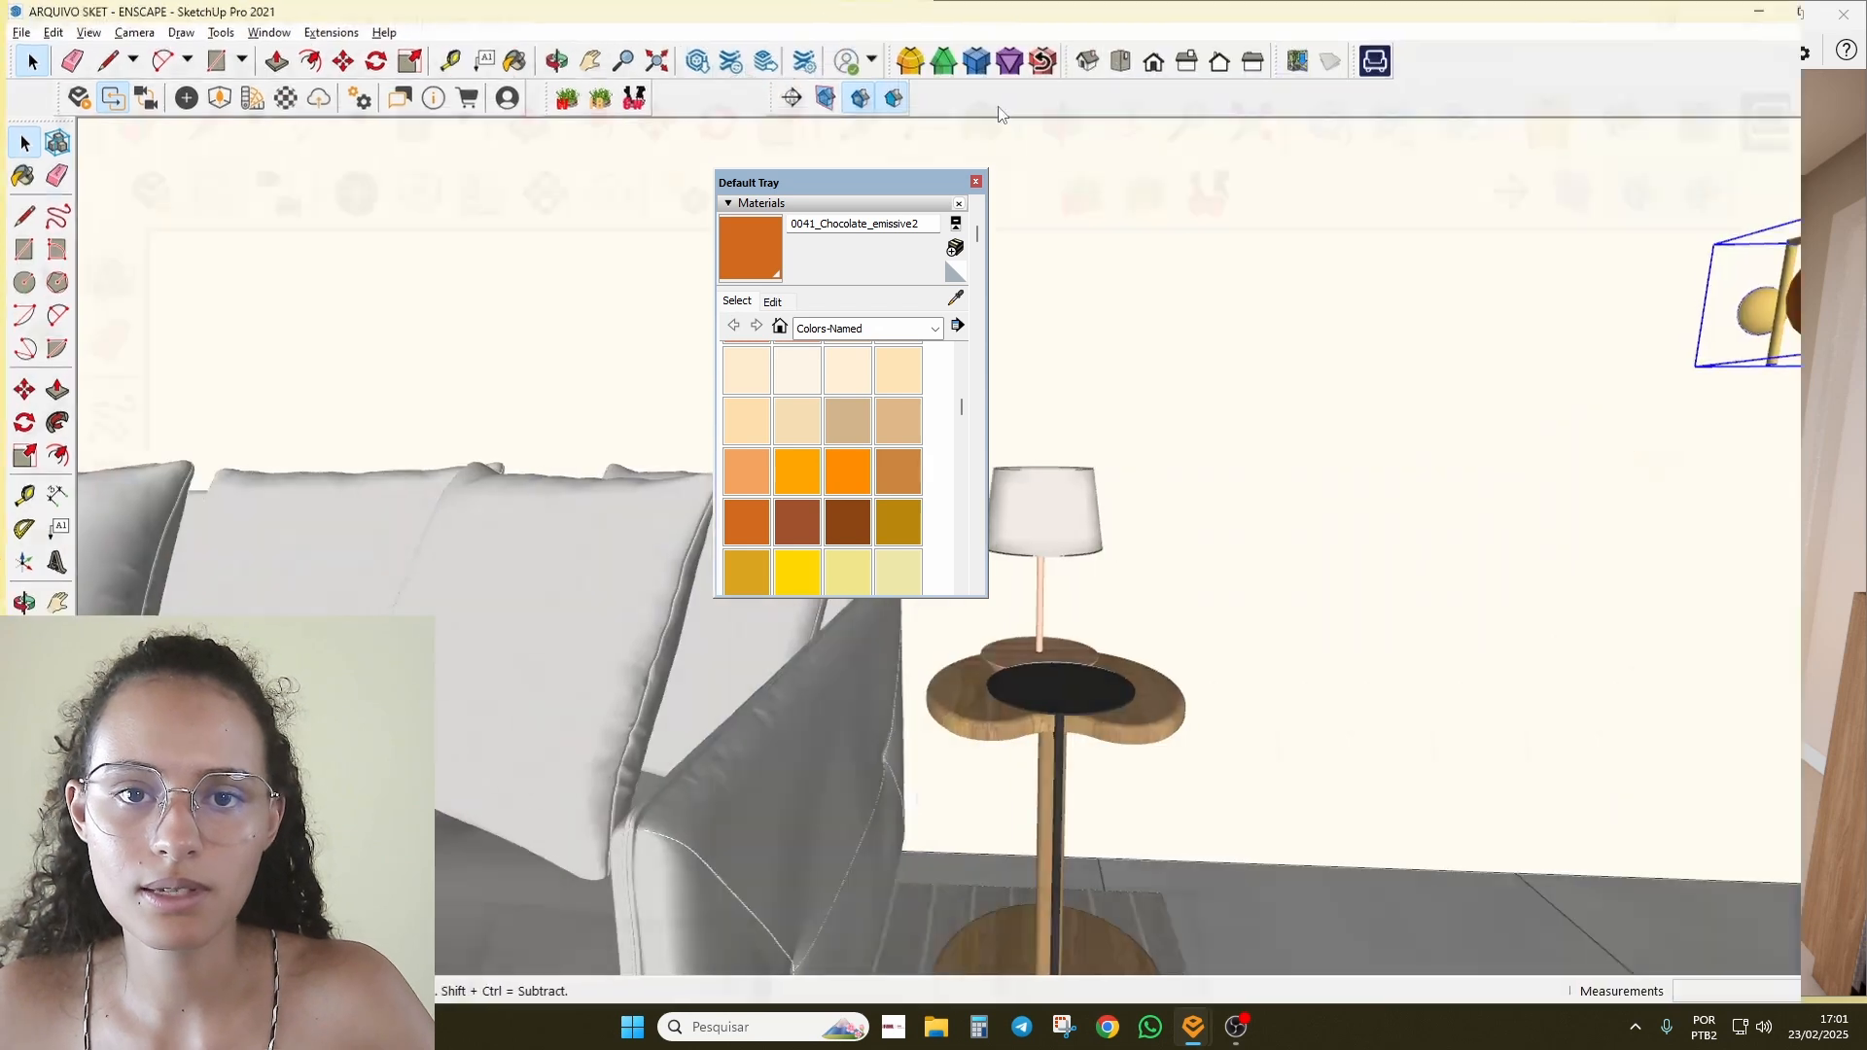
{"action": "left_click_drag", "start_coordinate": [848, 187], "coordinate": [1668, 147]}
{"action": "left_click", "coordinate": [1546, 165]}
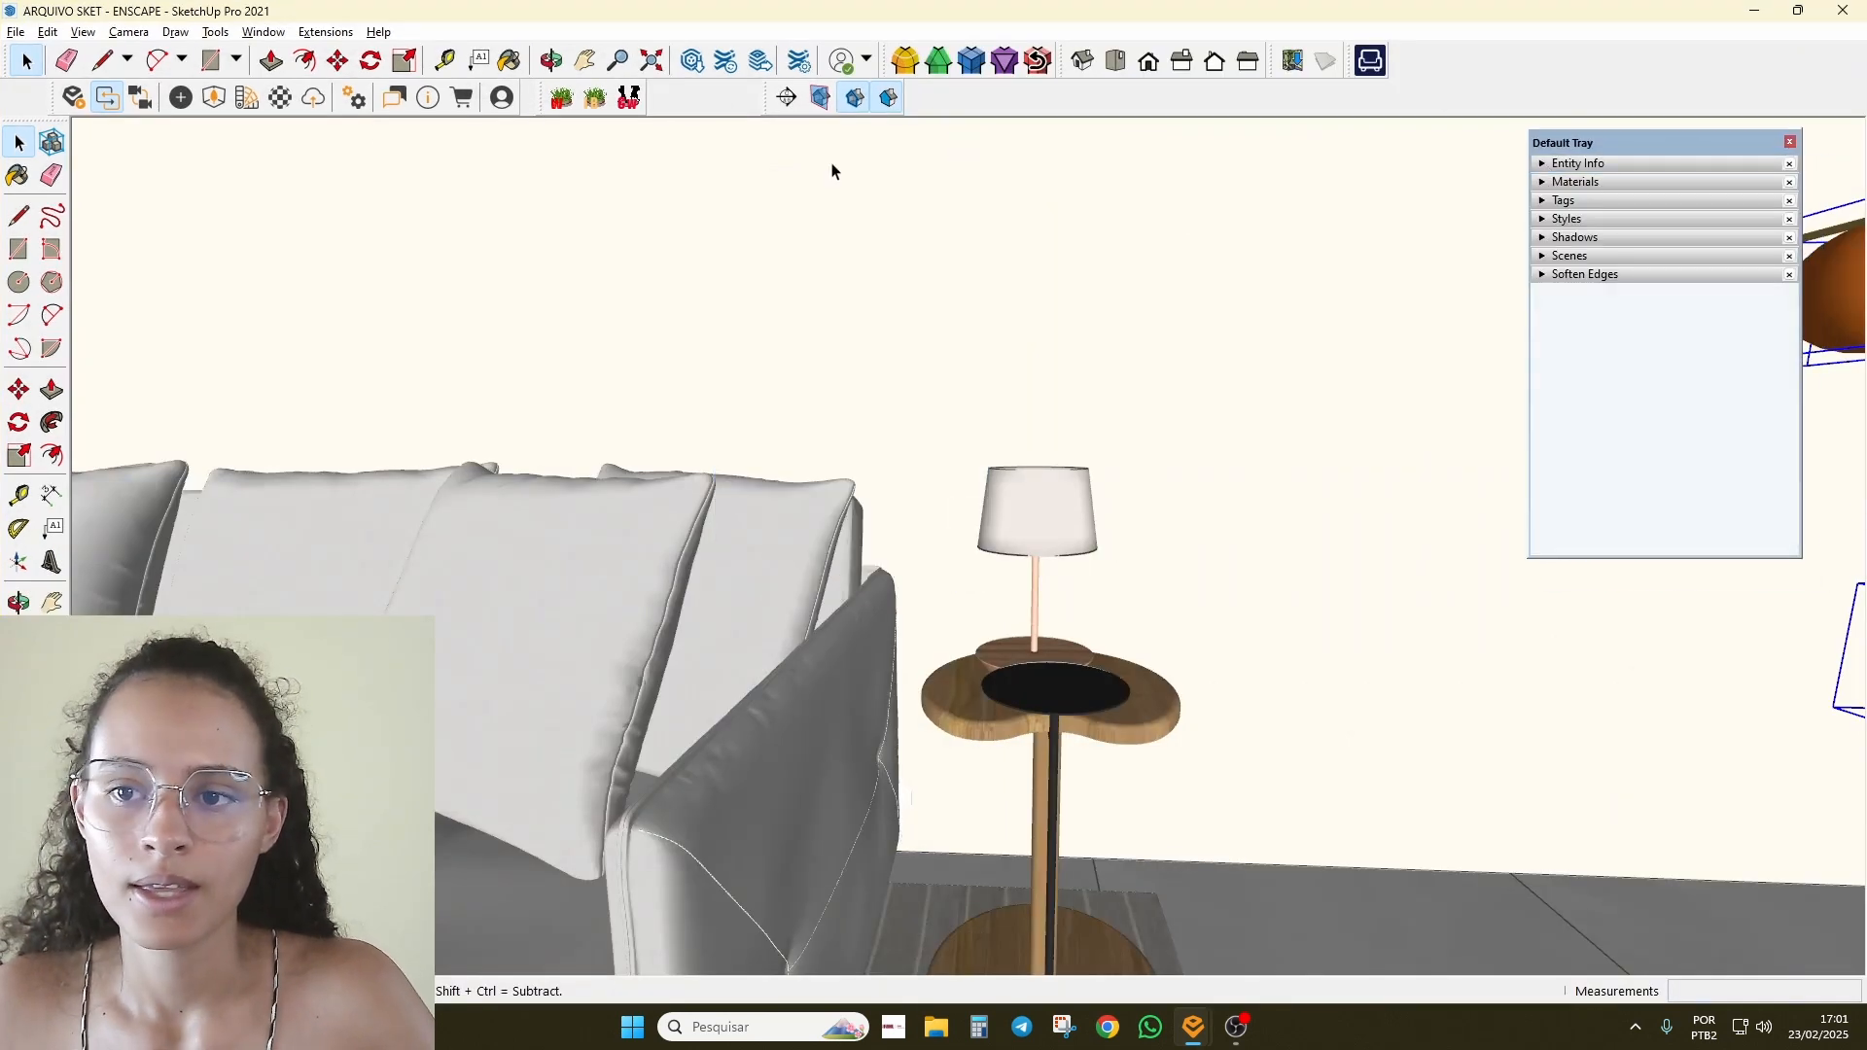
{"action": "left_click", "coordinate": [181, 97]}
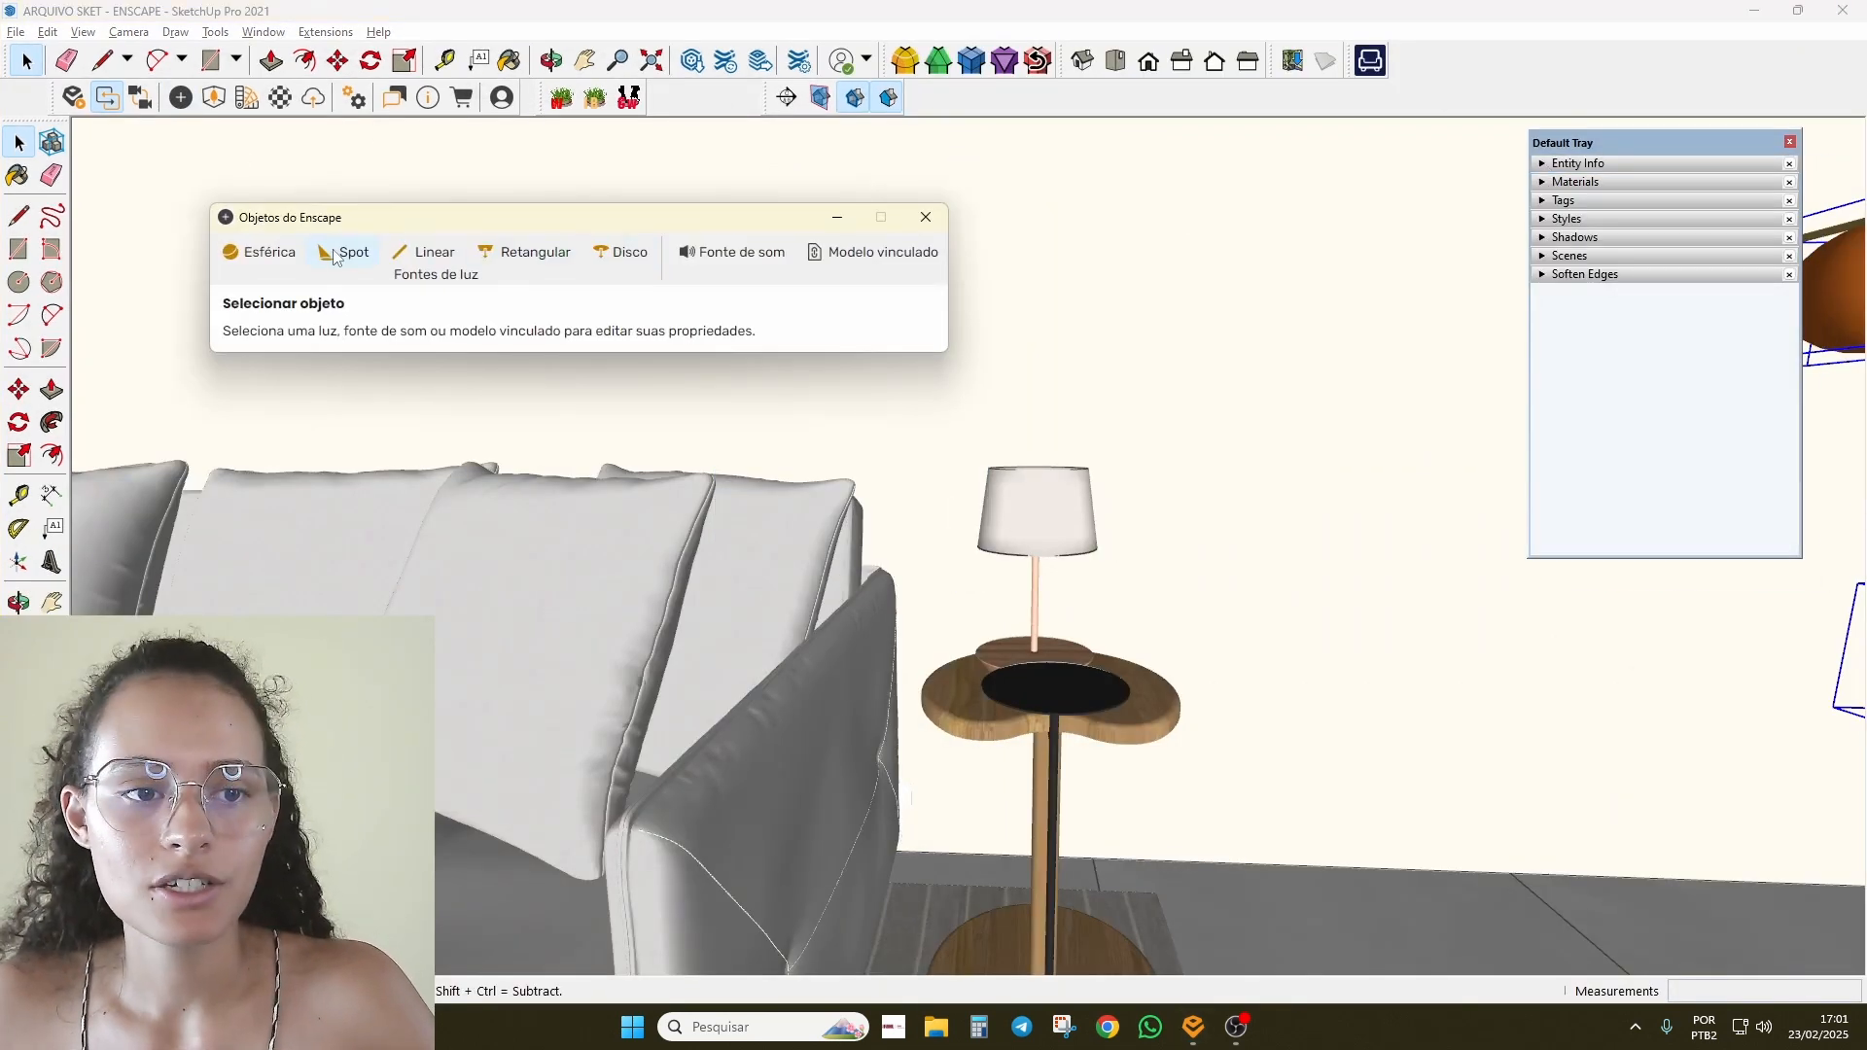
{"action": "mouse_move", "coordinate": [425, 224]}
{"action": "left_mouse_down"}
{"action": "mouse_move", "coordinate": [979, 425]}
{"action": "mouse_move", "coordinate": [933, 505]}
{"action": "left_mouse_up"}
Step: Frame the ceiling downlights, cancel a trial Spot placement, and reopen the objects panel
{"action": "mouse_move", "coordinate": [539, 636]}
{"action": "middle_mouse_down"}
{"action": "mouse_move", "coordinate": [594, 509]}
{"action": "mouse_move", "coordinate": [622, 494]}
{"action": "middle_mouse_up"}
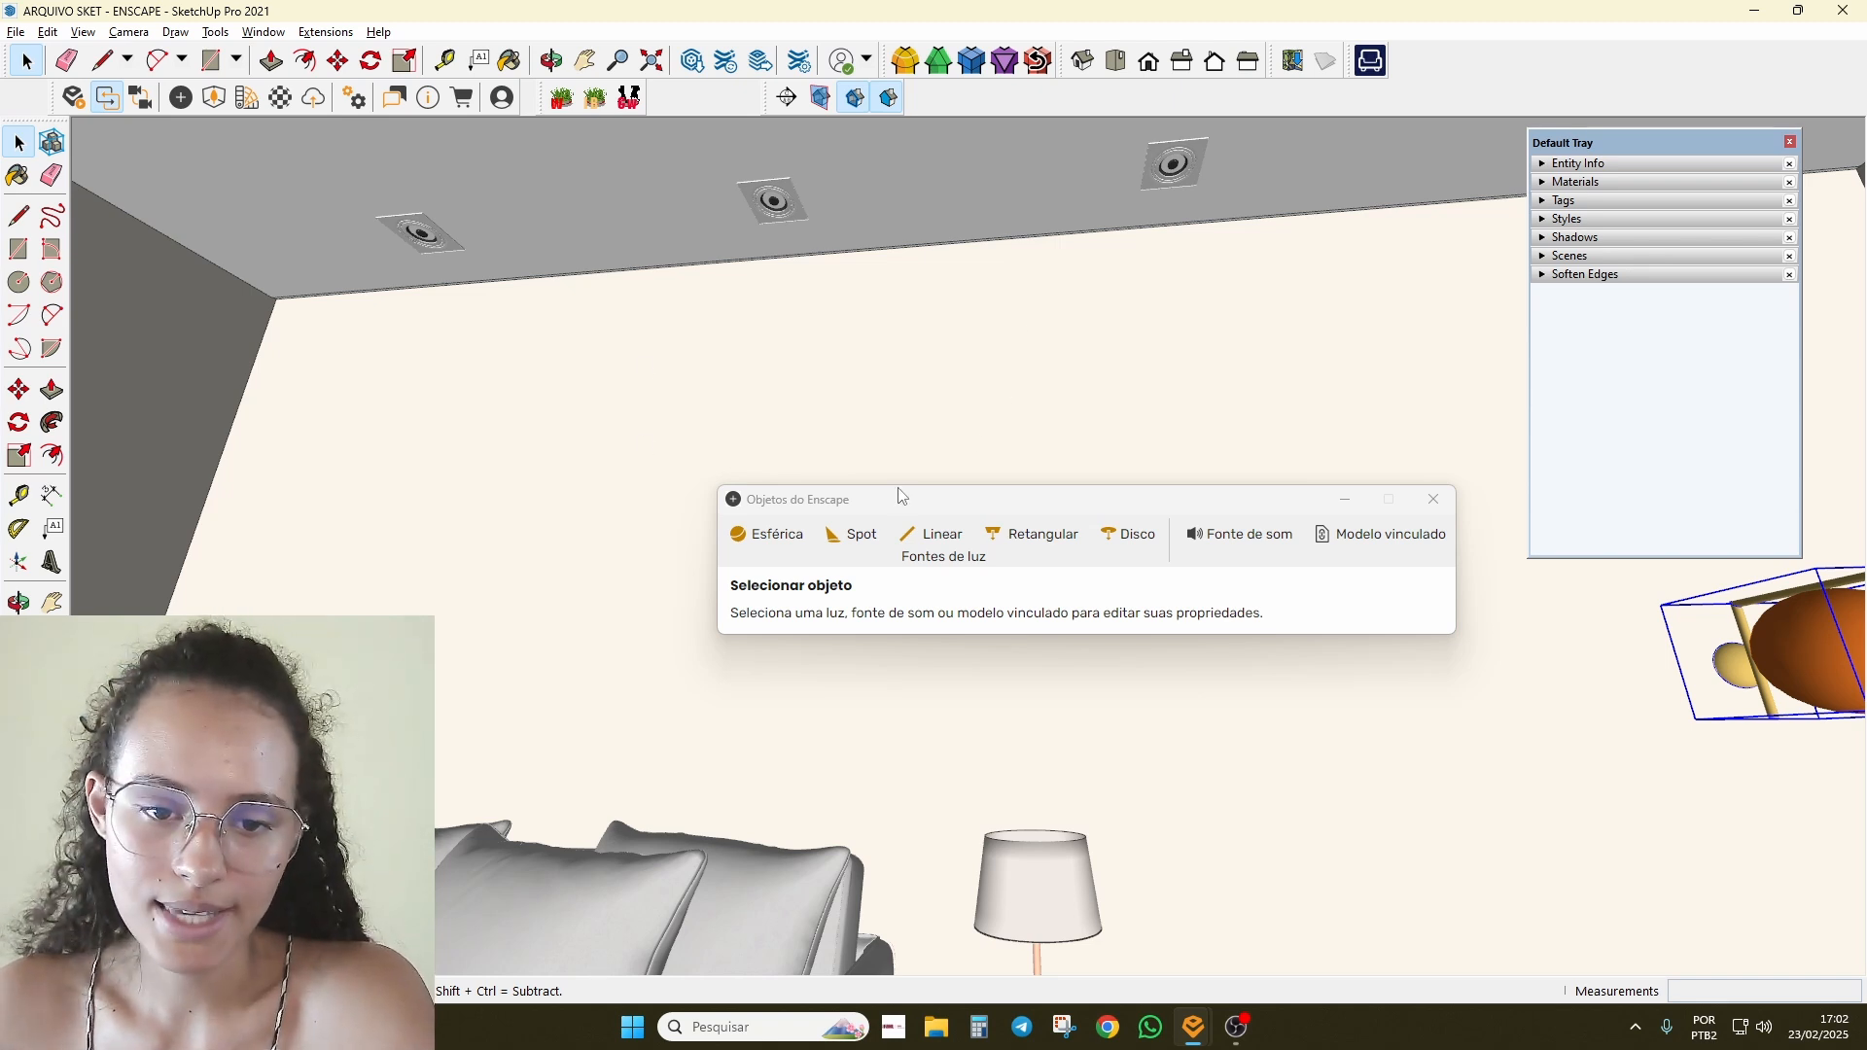
{"action": "left_click", "coordinate": [854, 534]}
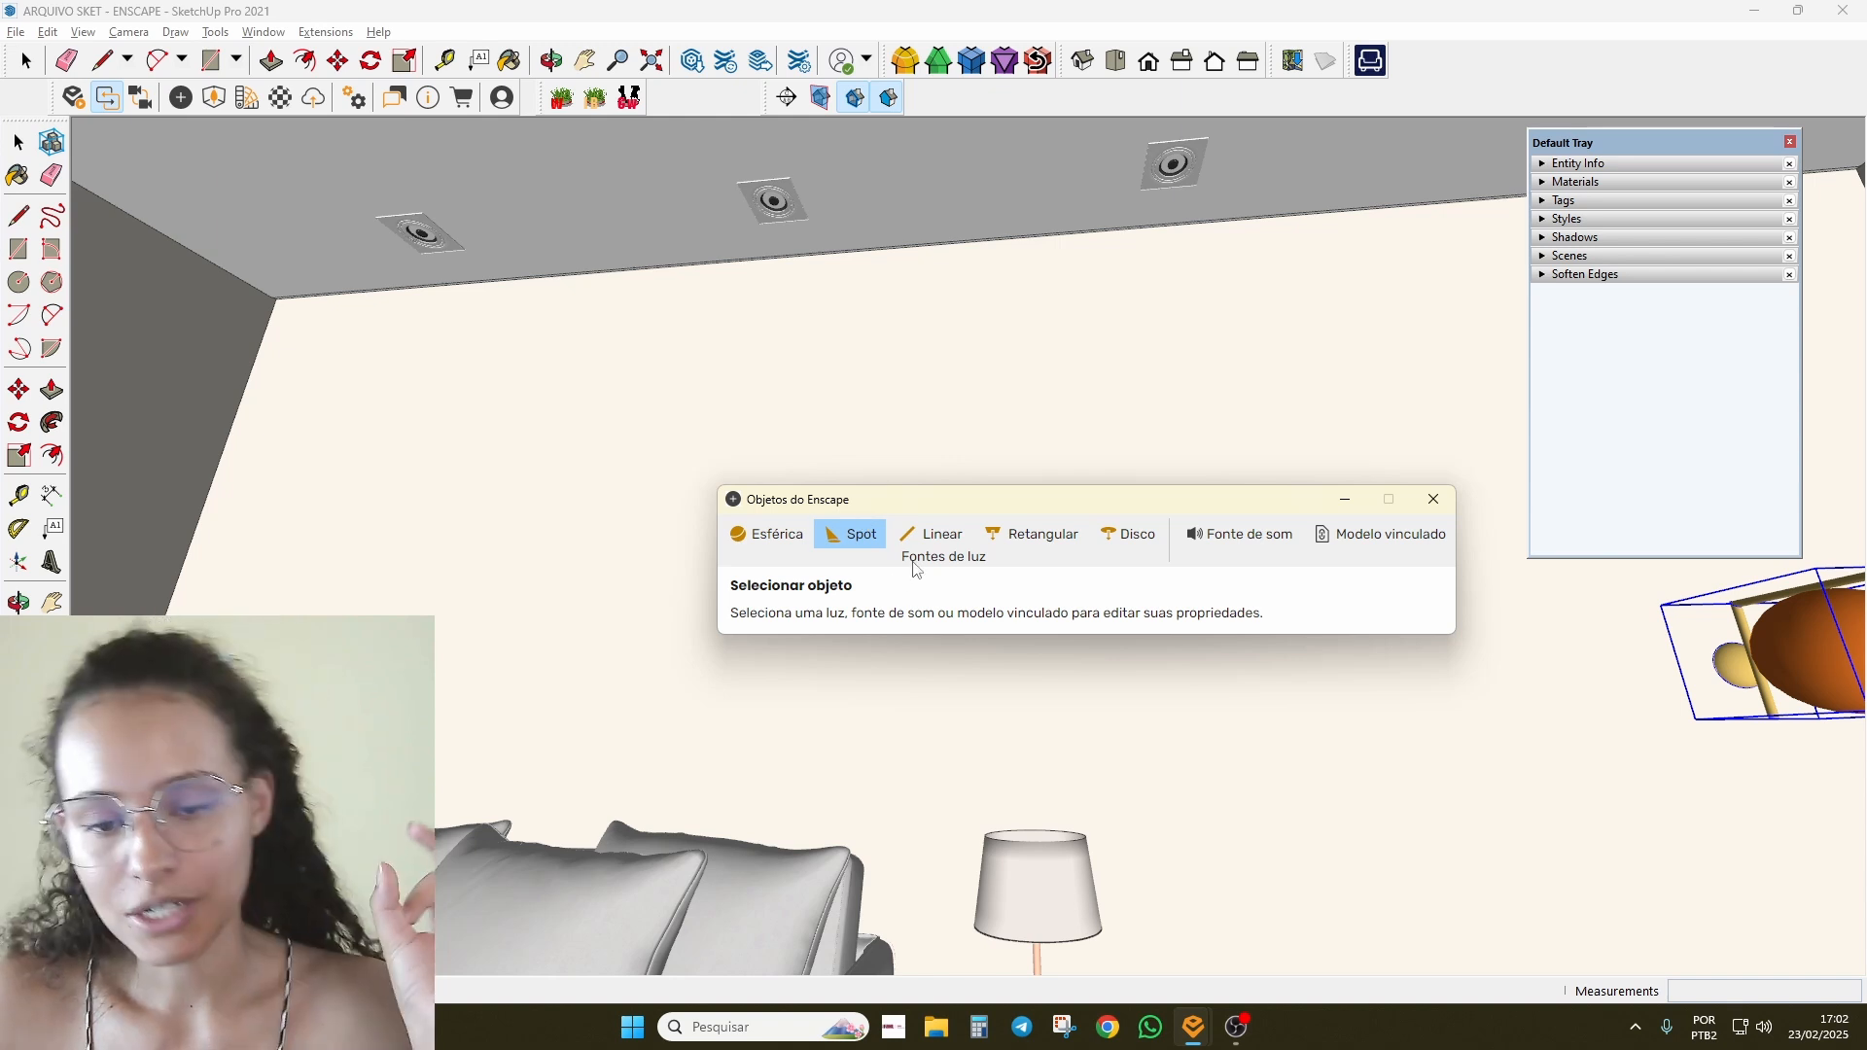
{"action": "key", "text": "Escape"}
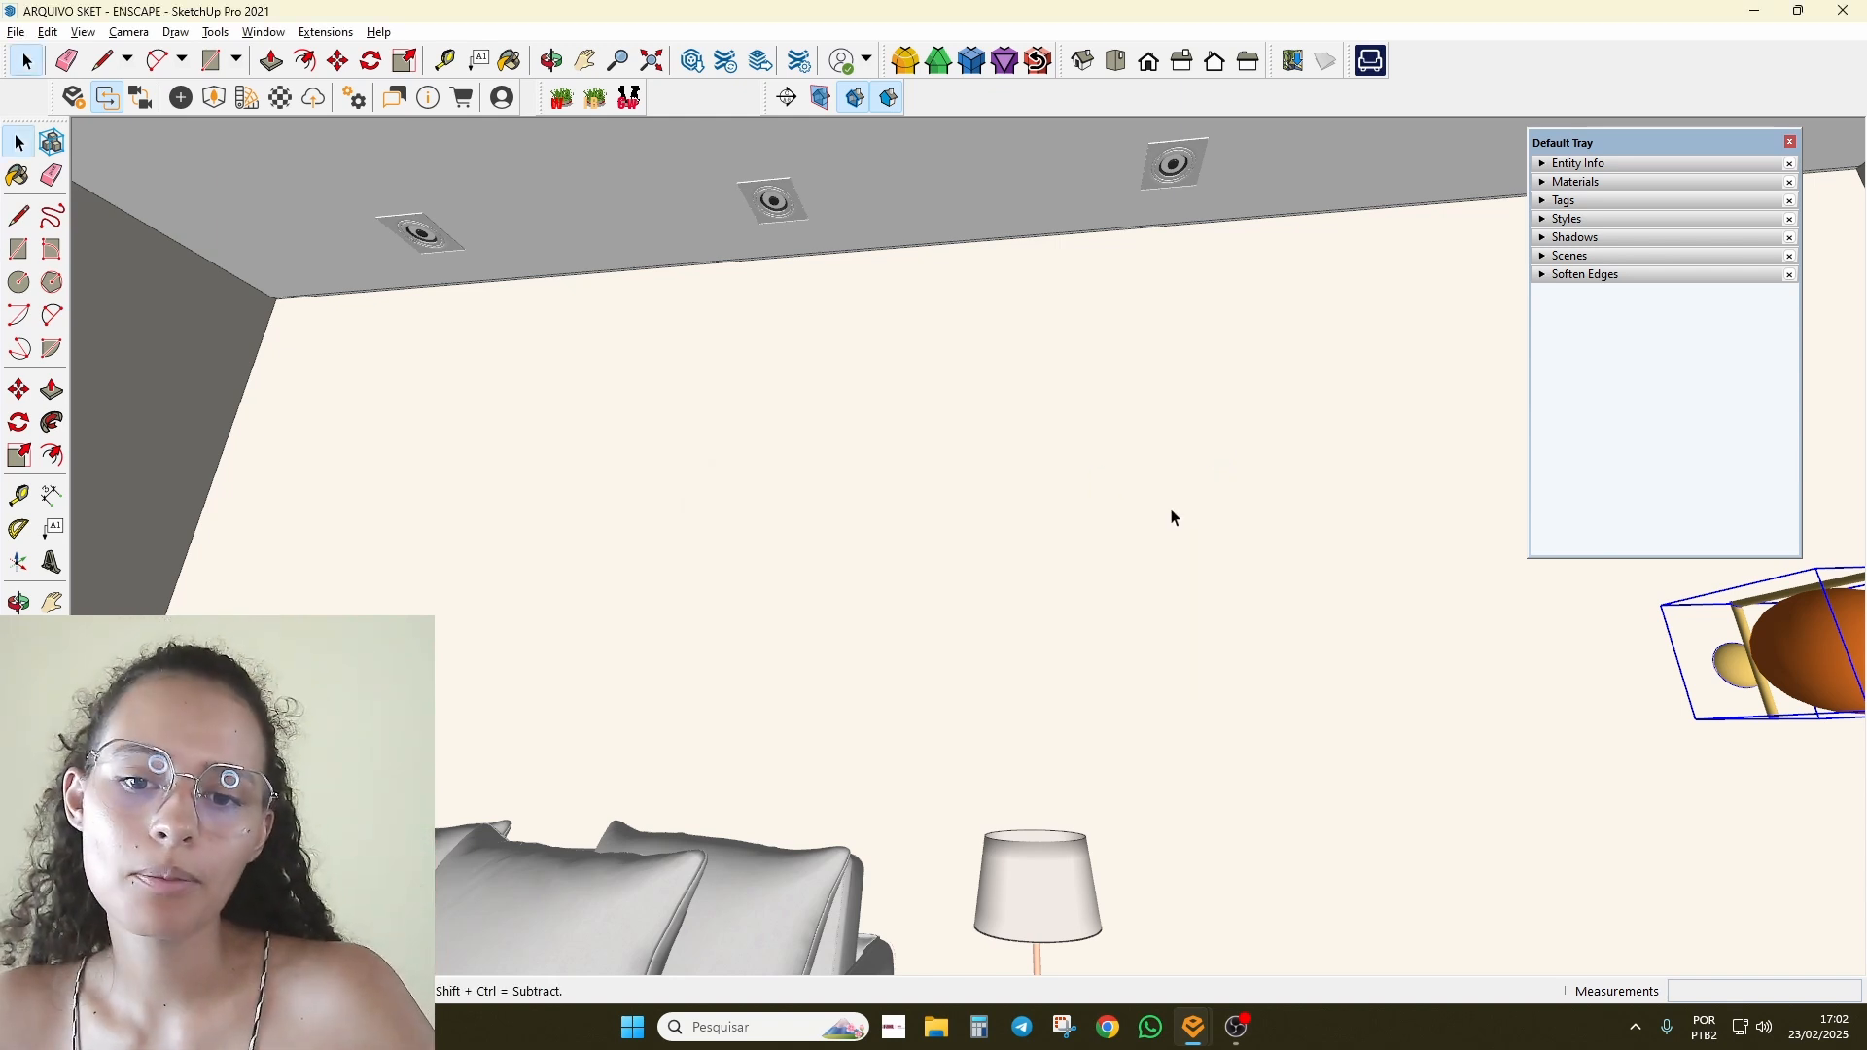
{"action": "left_click", "coordinate": [181, 97]}
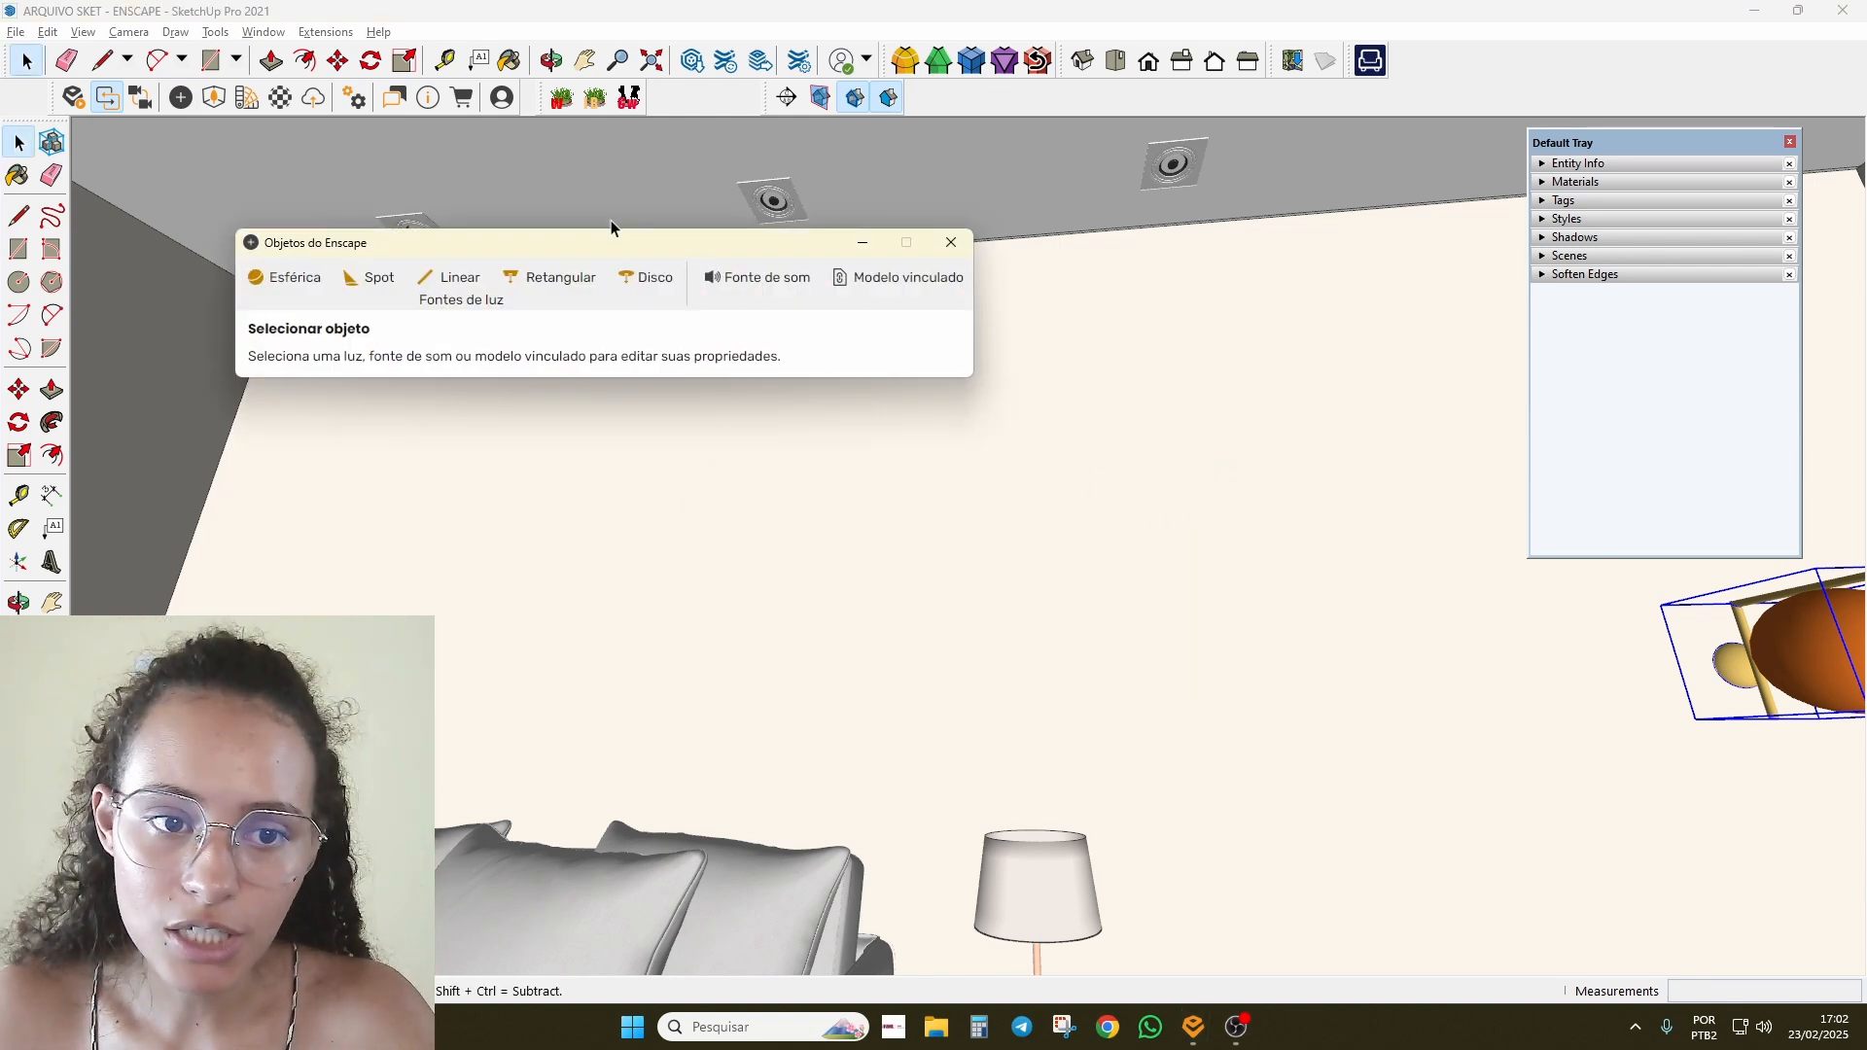
{"action": "middle_click_drag", "start_coordinate": [1000, 401], "coordinate": [884, 382]}
{"action": "scroll", "coordinate": [884, 381], "scroll_direction": "down", "scroll_amount": 1}
{"action": "scroll", "coordinate": [883, 381], "scroll_direction": "up", "scroll_amount": 1}
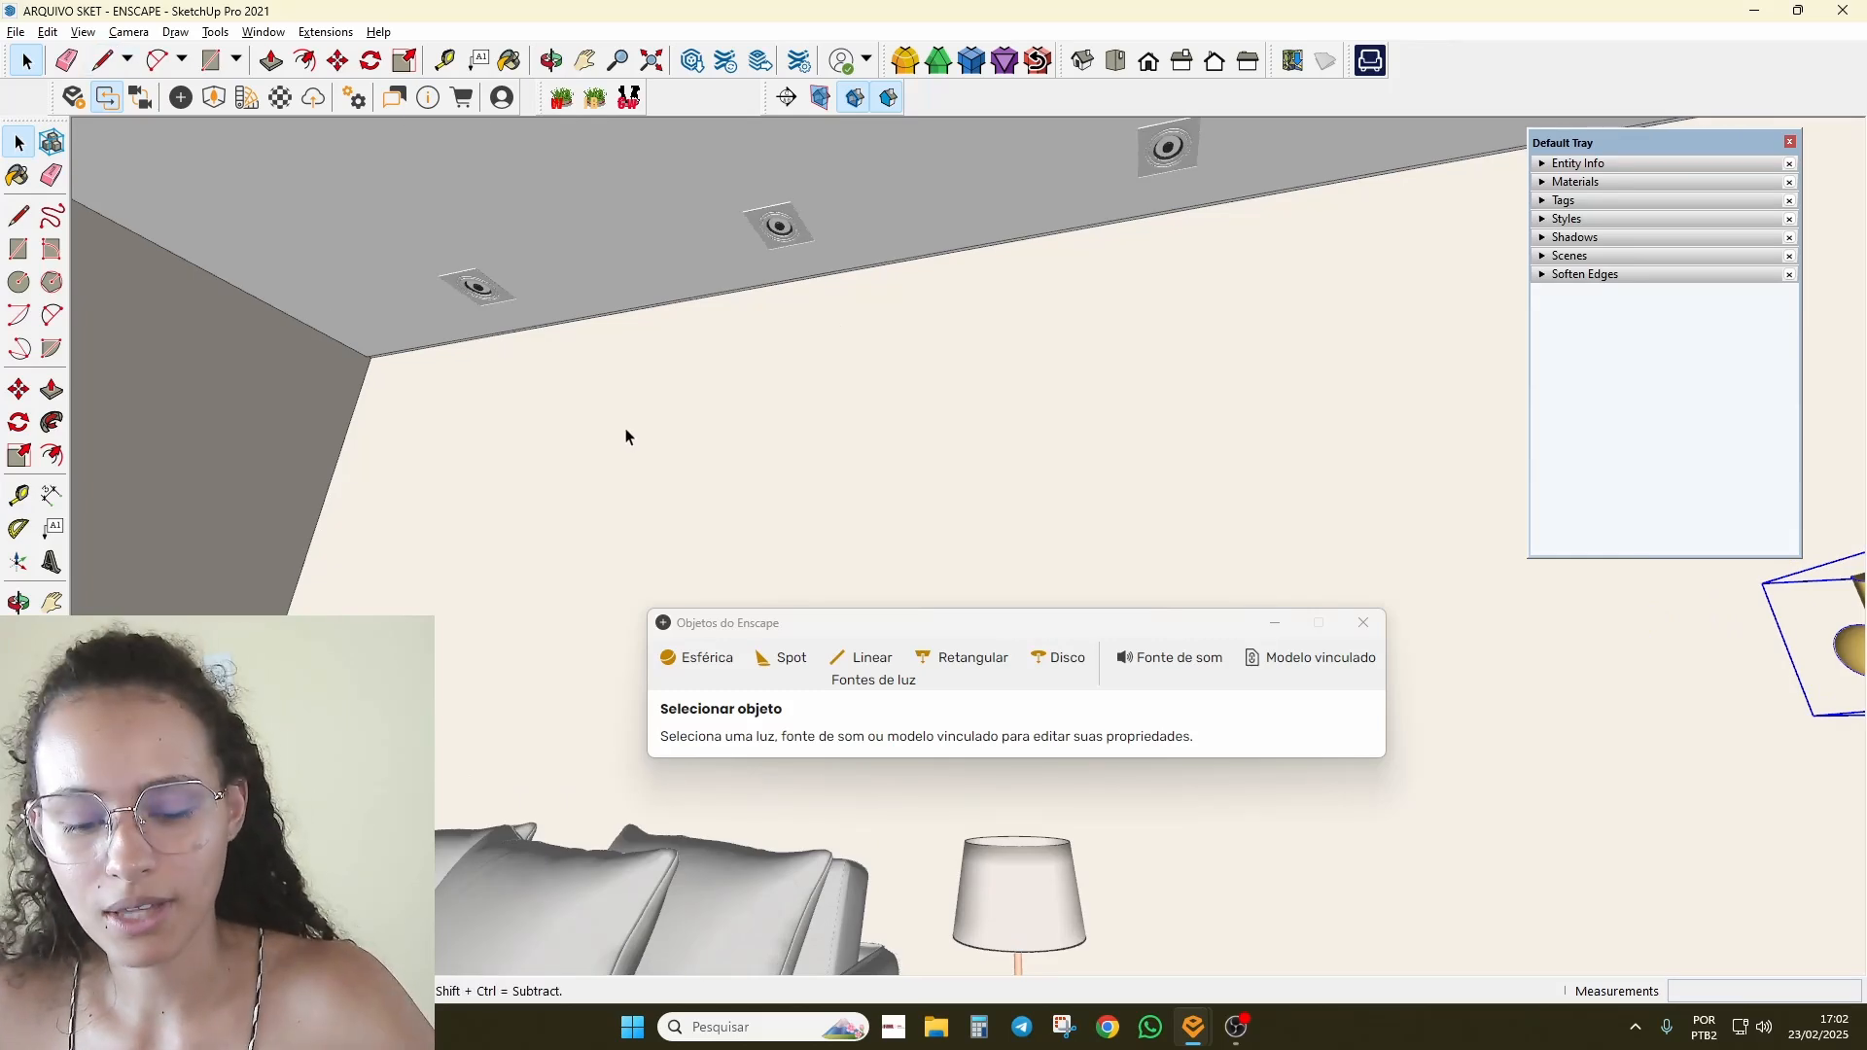
Step: Draw a vertical guide line down from the first ceiling downlight's centre
{"action": "key", "text": "l"}
{"action": "middle_click_drag", "start_coordinate": [869, 210], "coordinate": [788, 371]}
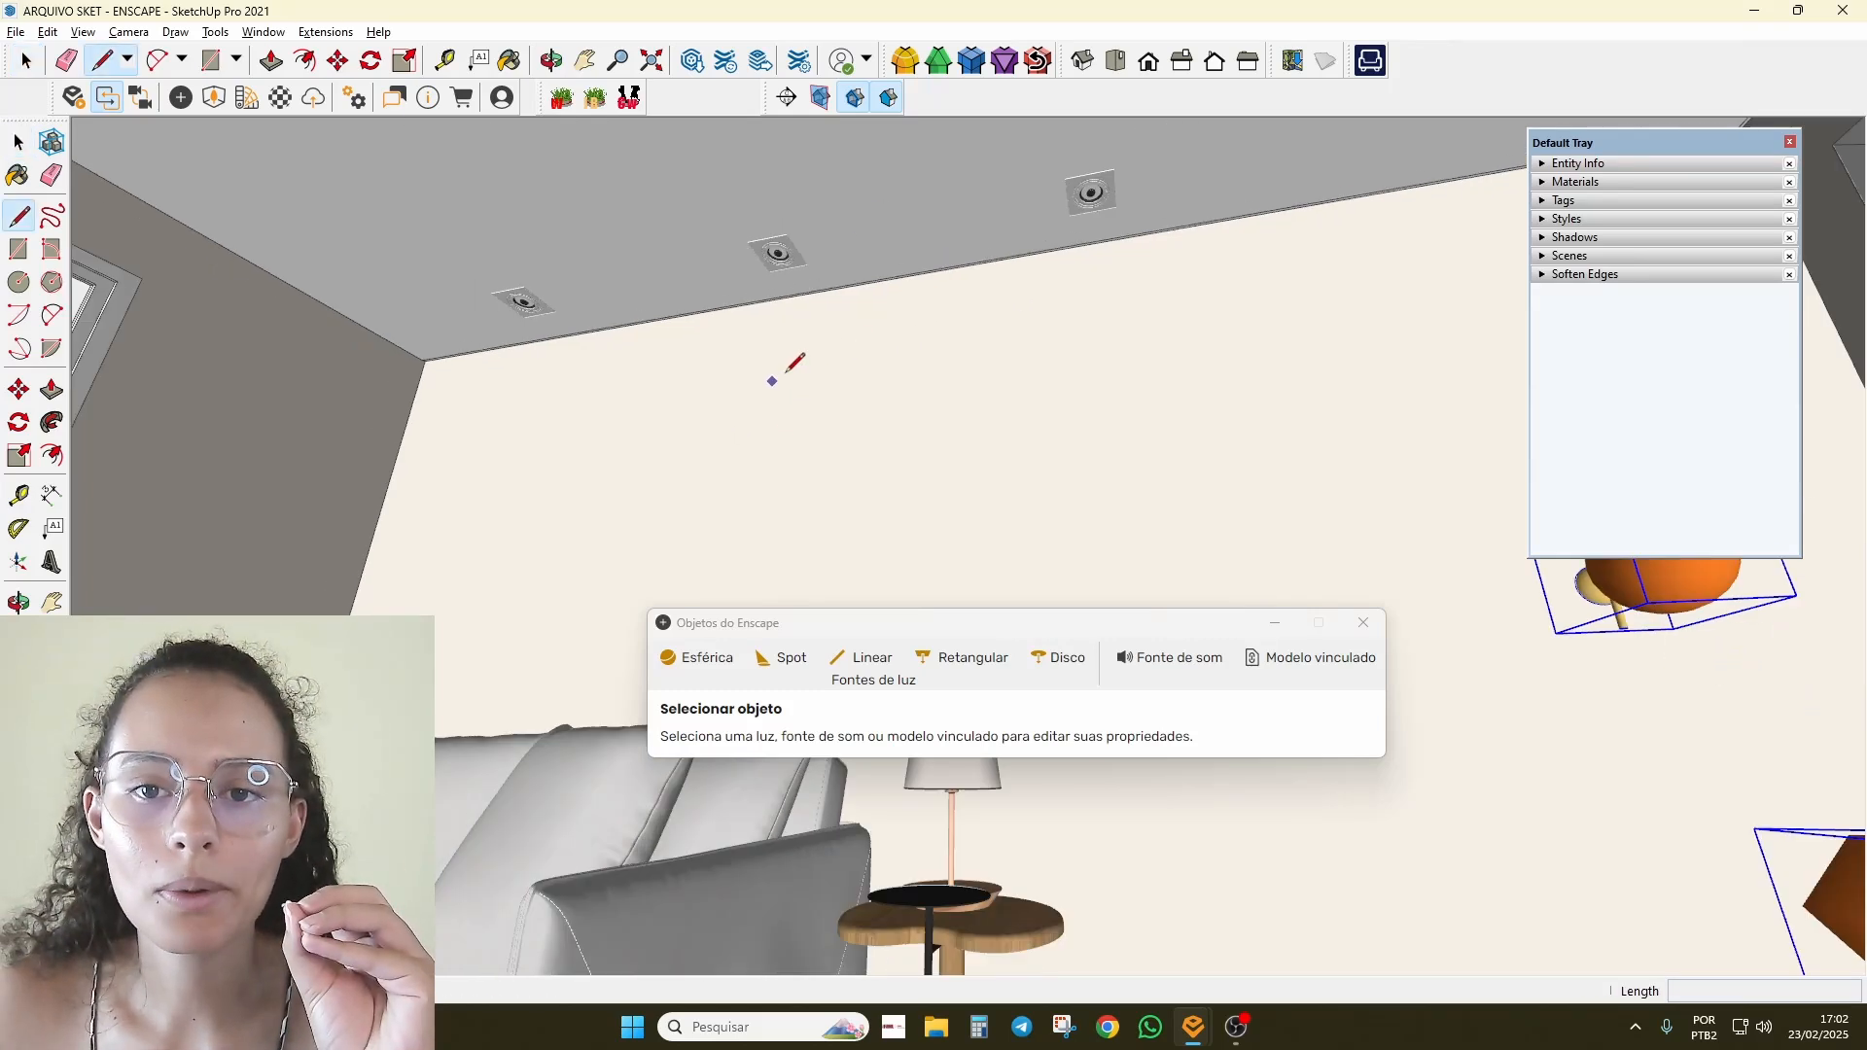
{"action": "scroll", "coordinate": [1011, 206], "scroll_direction": "up", "scroll_amount": 5}
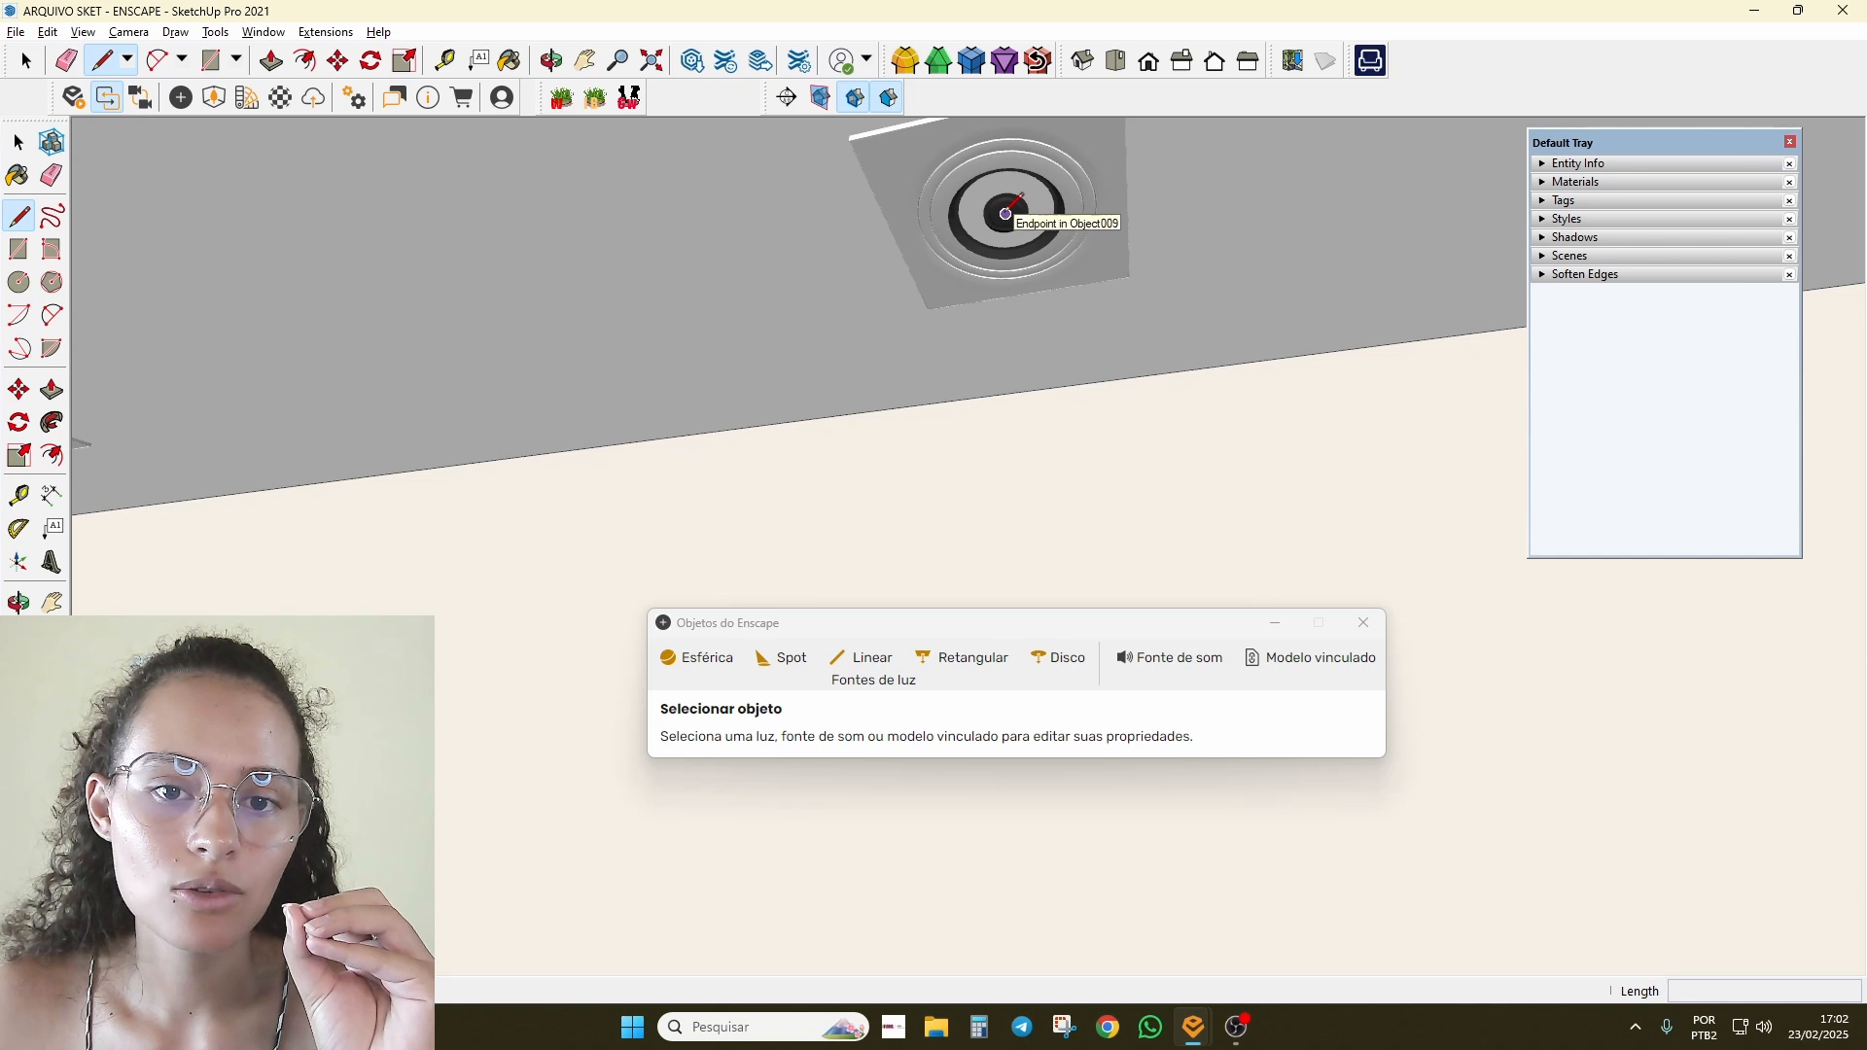
{"action": "left_click", "coordinate": [1005, 212]}
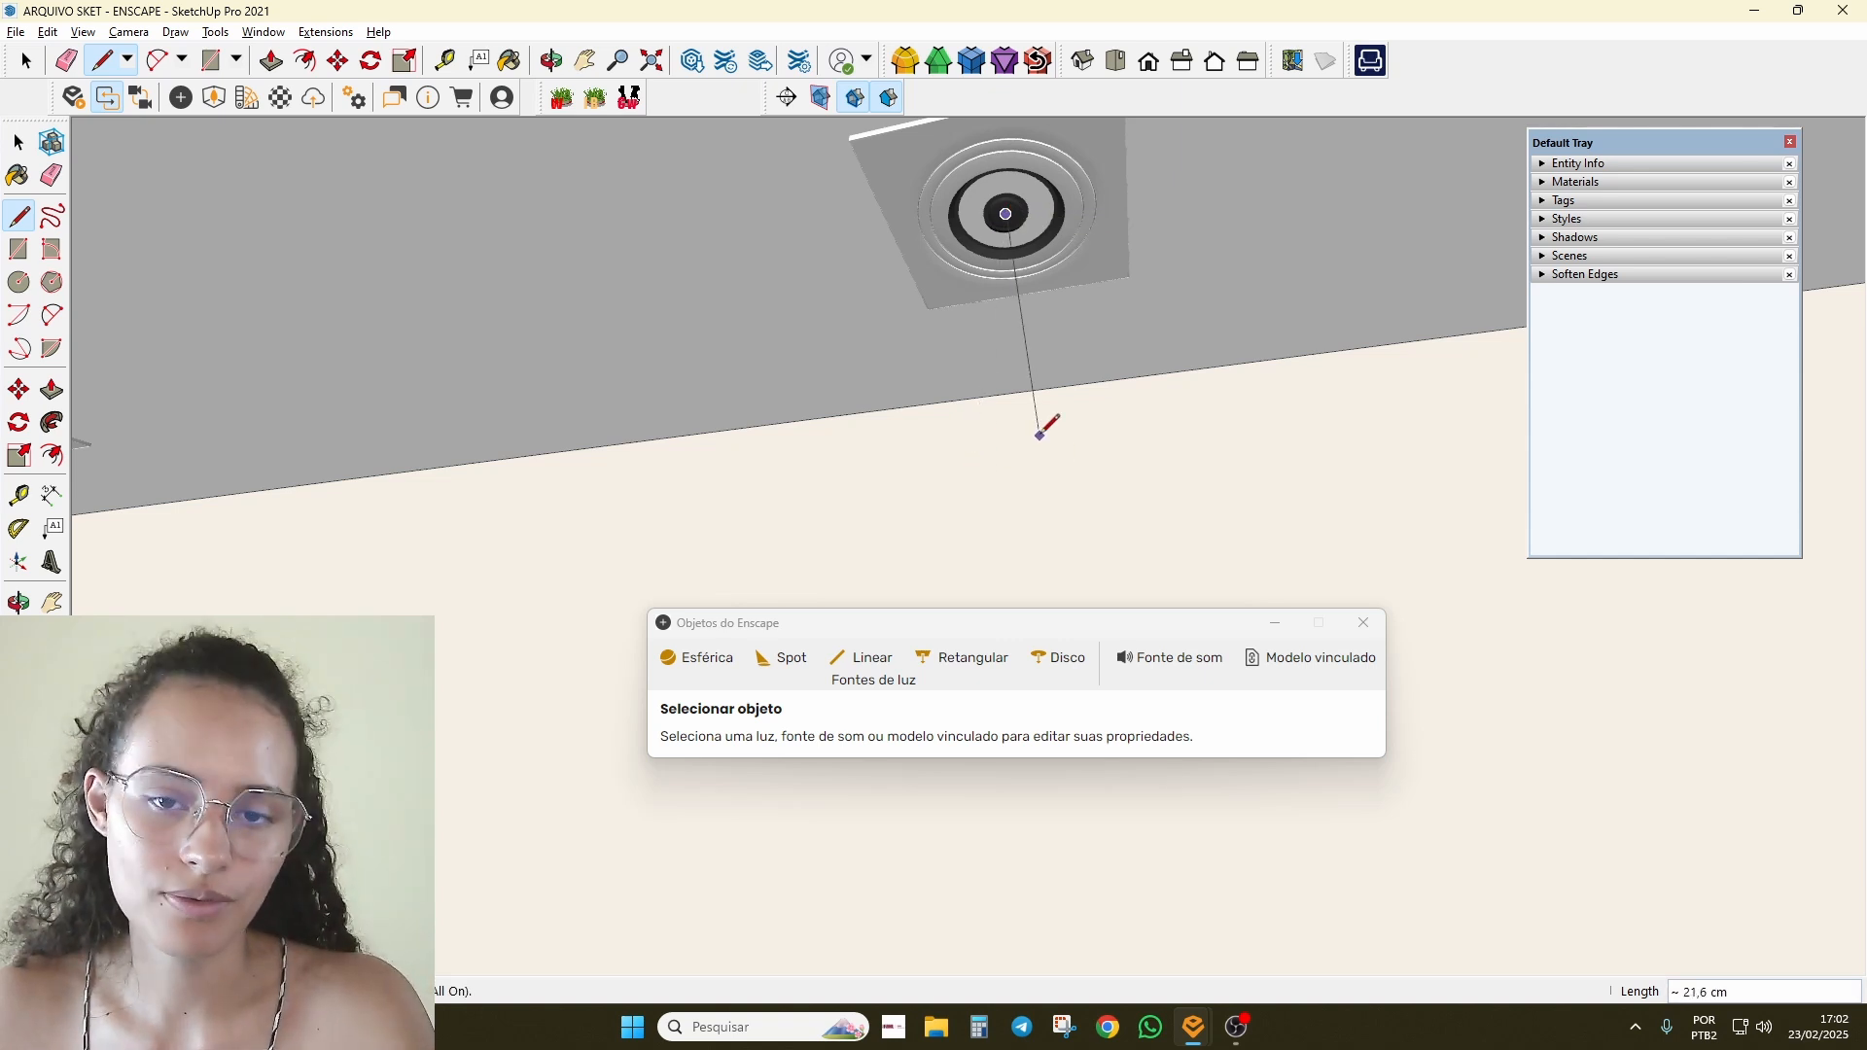
{"action": "scroll", "coordinate": [1004, 234], "scroll_direction": "down", "scroll_amount": 2}
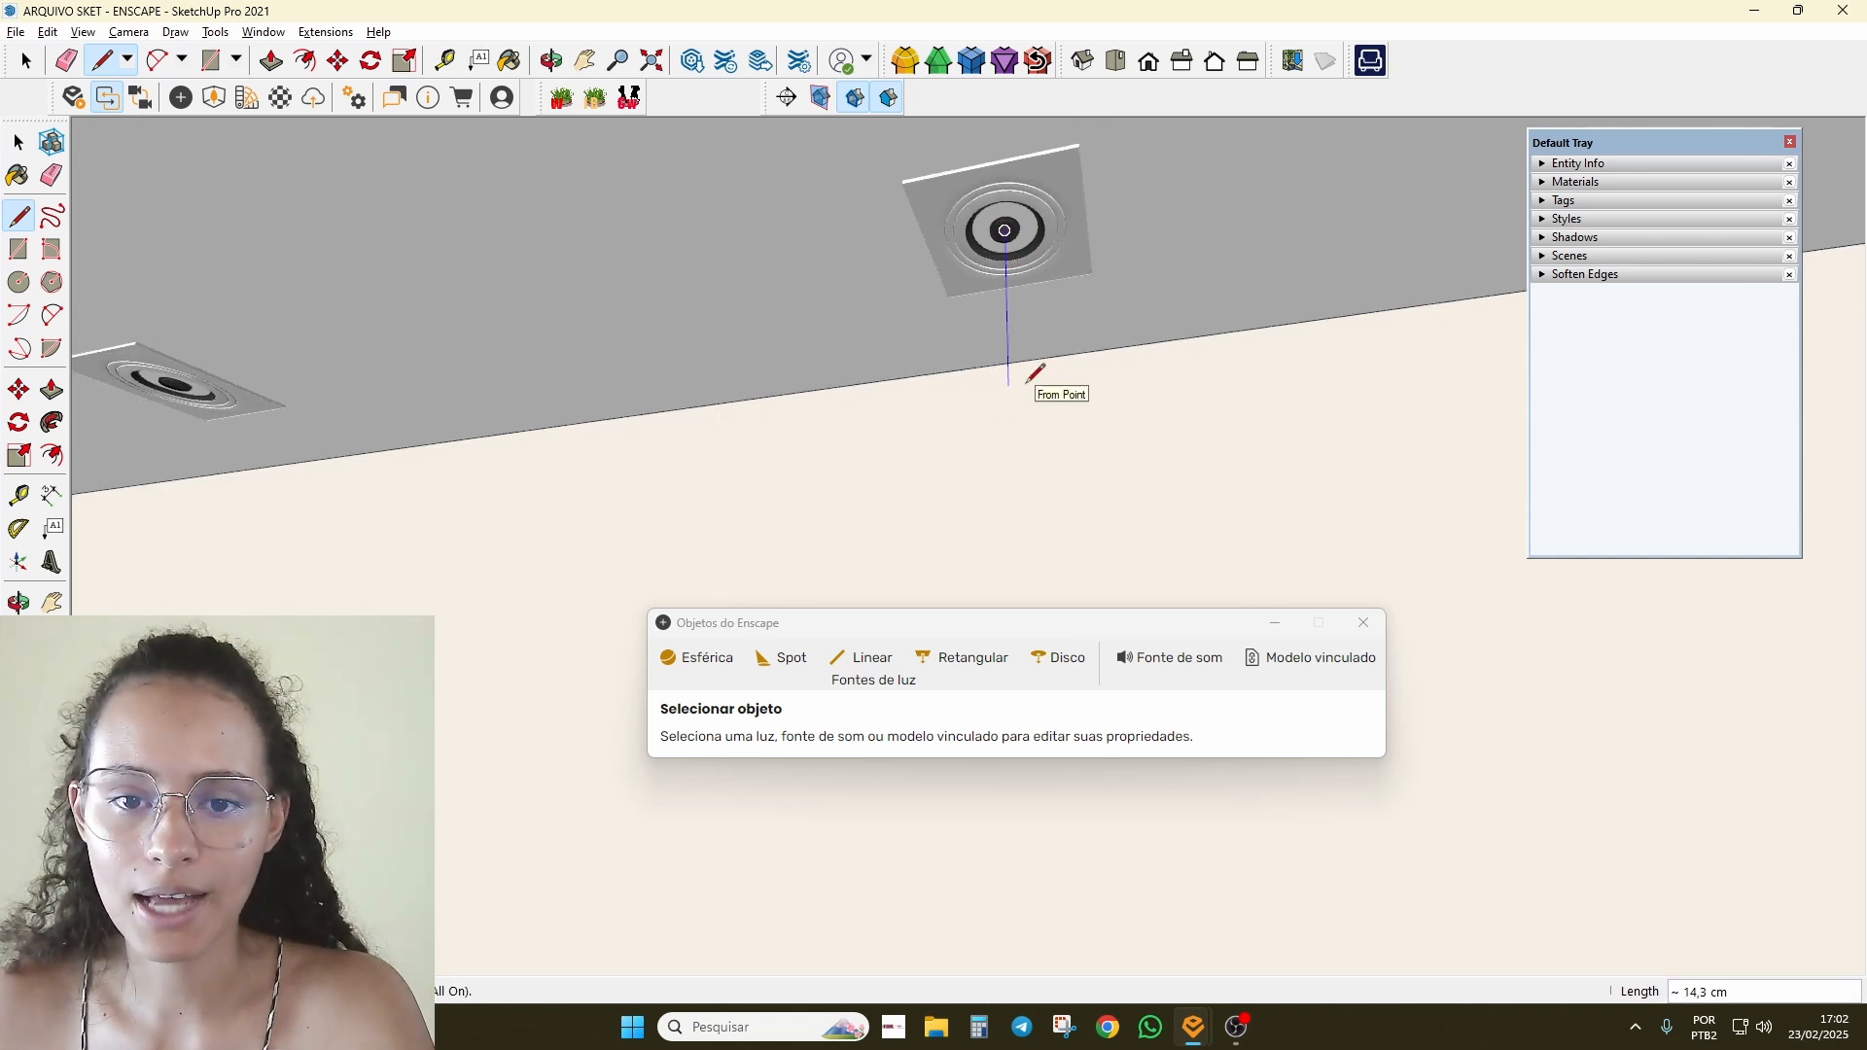
{"action": "scroll", "coordinate": [1034, 375], "scroll_direction": "down", "scroll_amount": 2}
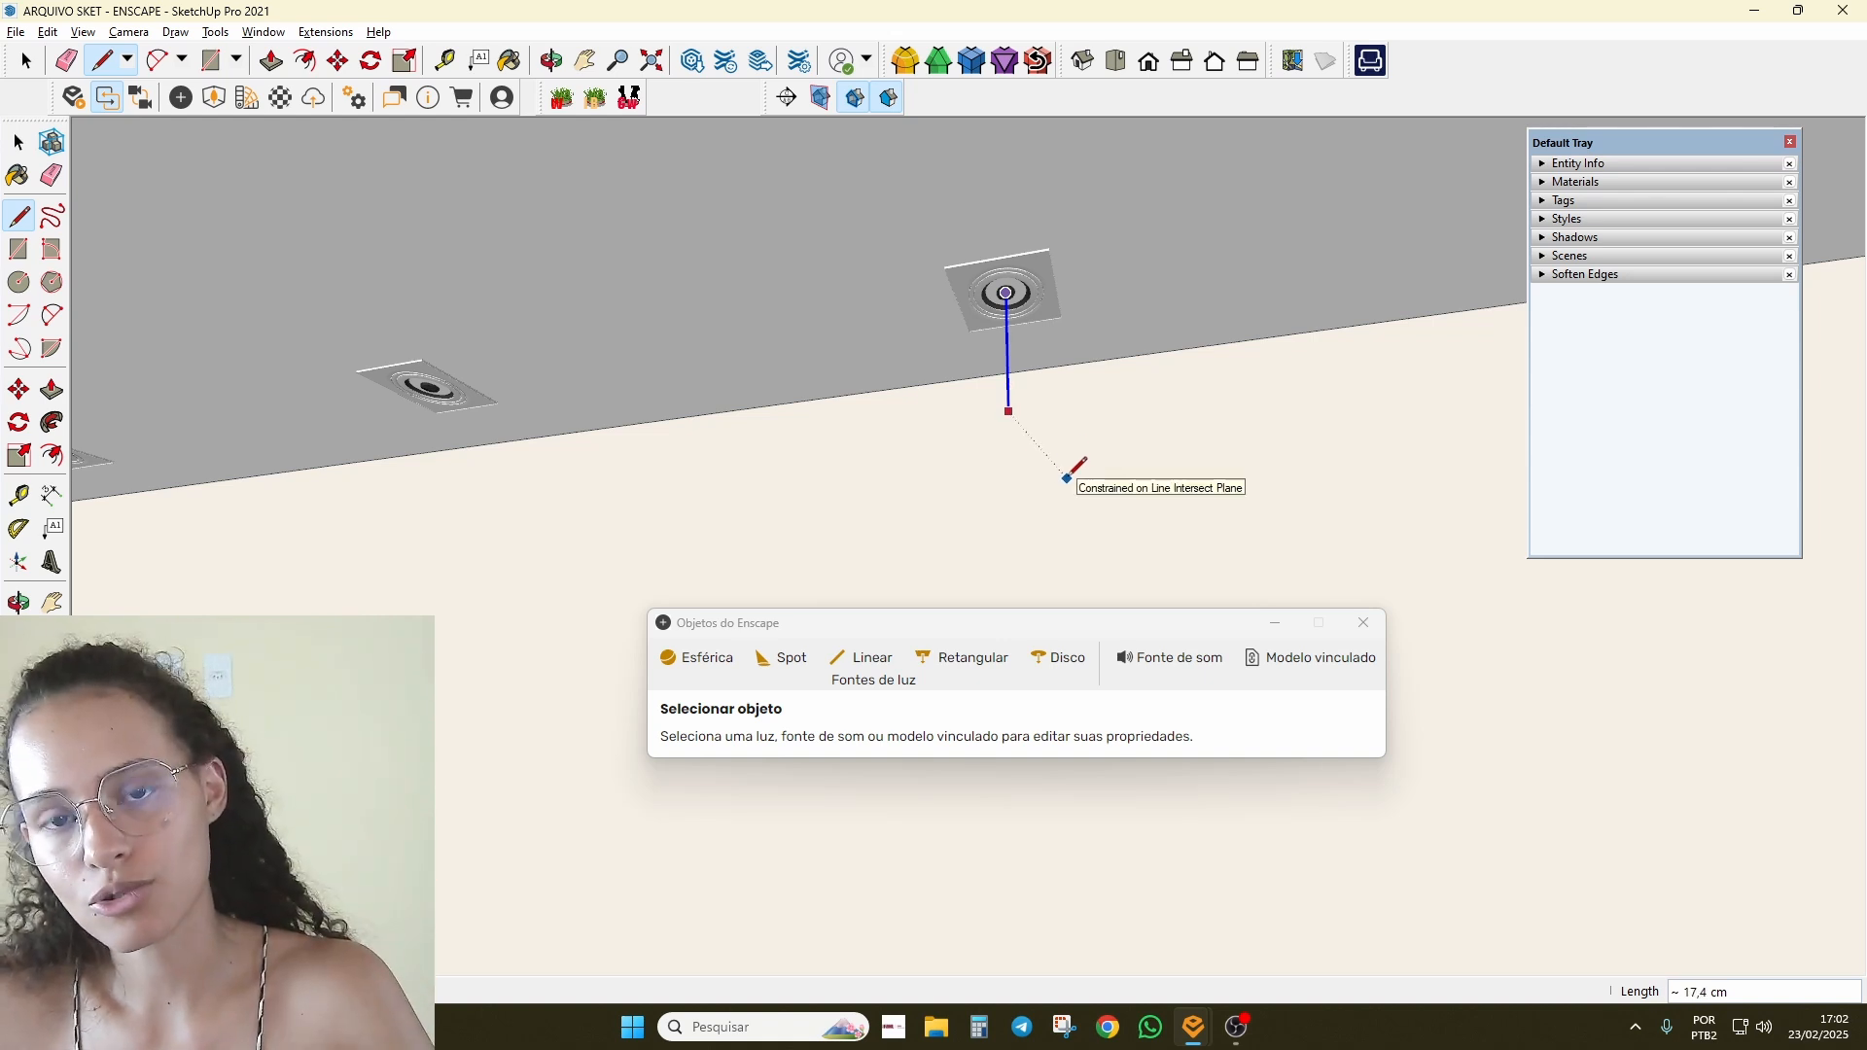
{"action": "middle_click_drag", "start_coordinate": [1066, 477], "coordinate": [558, 685]}
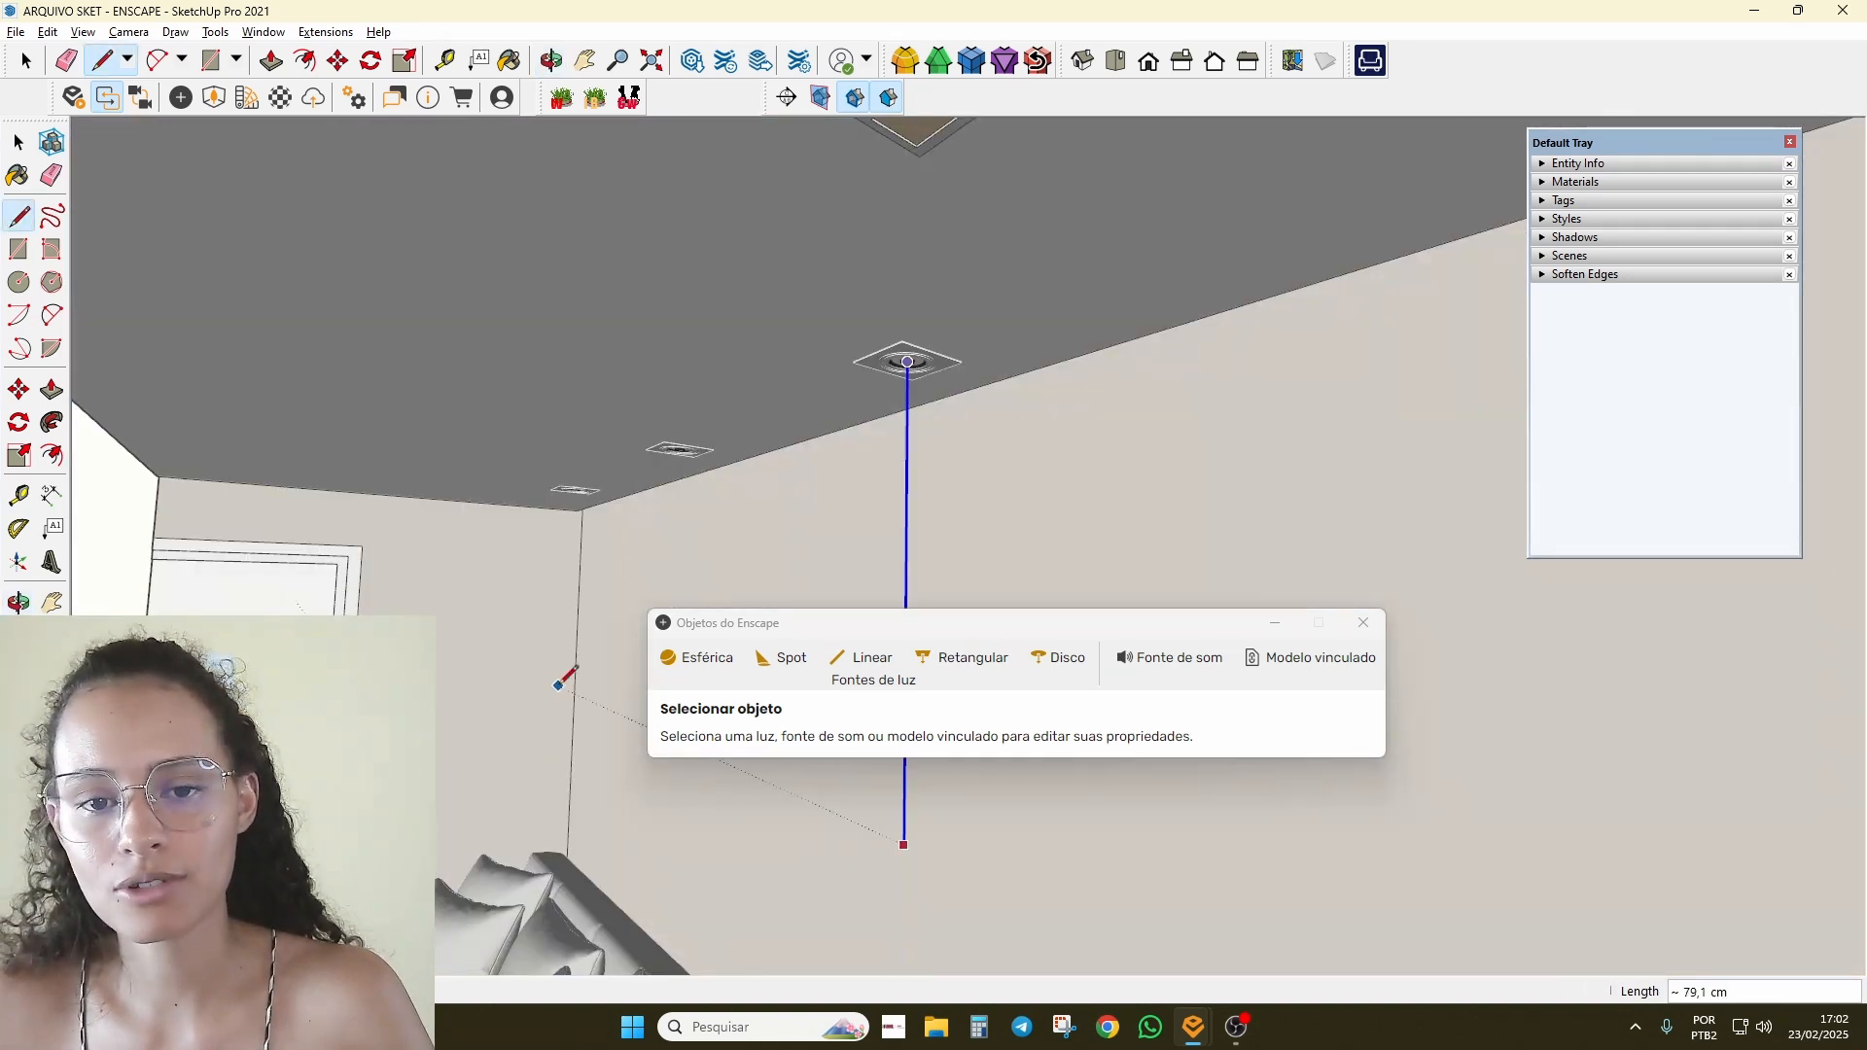
{"action": "left_click", "coordinate": [905, 546]}
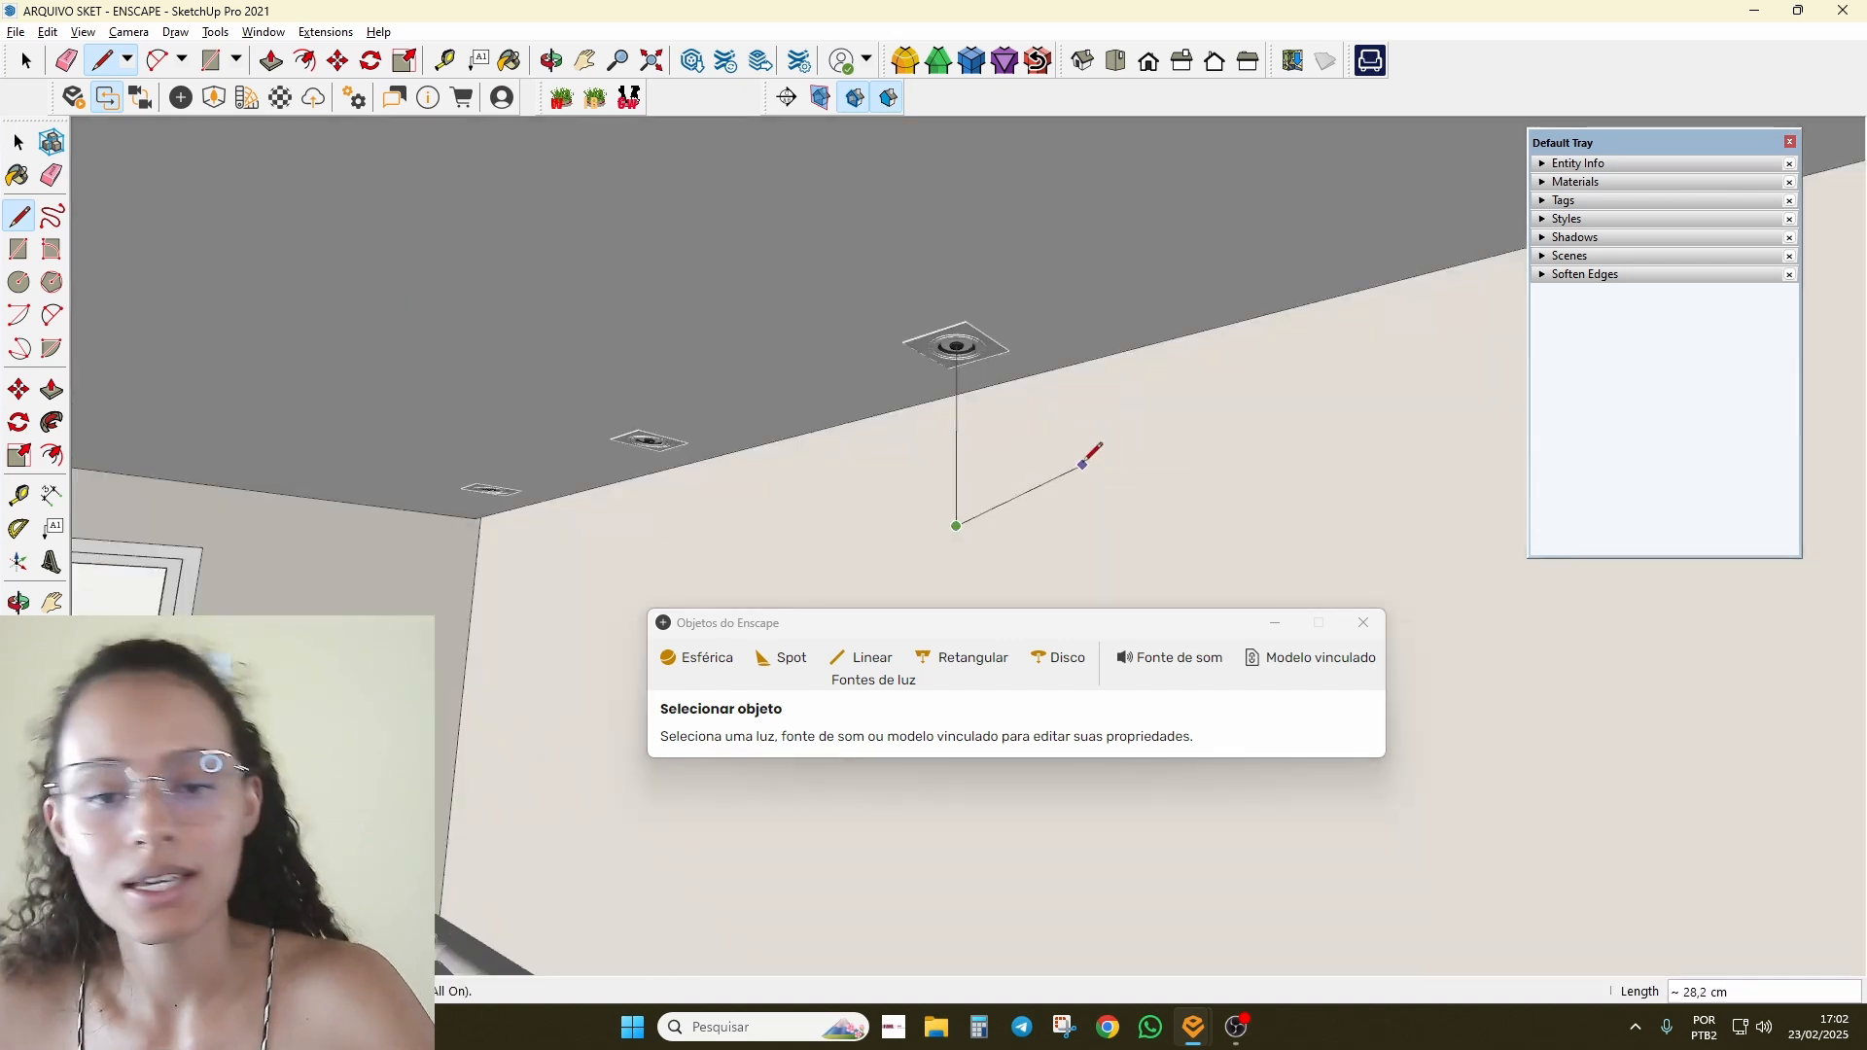
{"action": "key", "text": "space"}
Step: Draw a second guide line down from the next downlight's centre
{"action": "middle_click_drag", "start_coordinate": [529, 417], "coordinate": [680, 500]}
{"action": "key", "text": "l"}
{"action": "scroll", "coordinate": [702, 481], "scroll_direction": "up", "scroll_amount": 3}
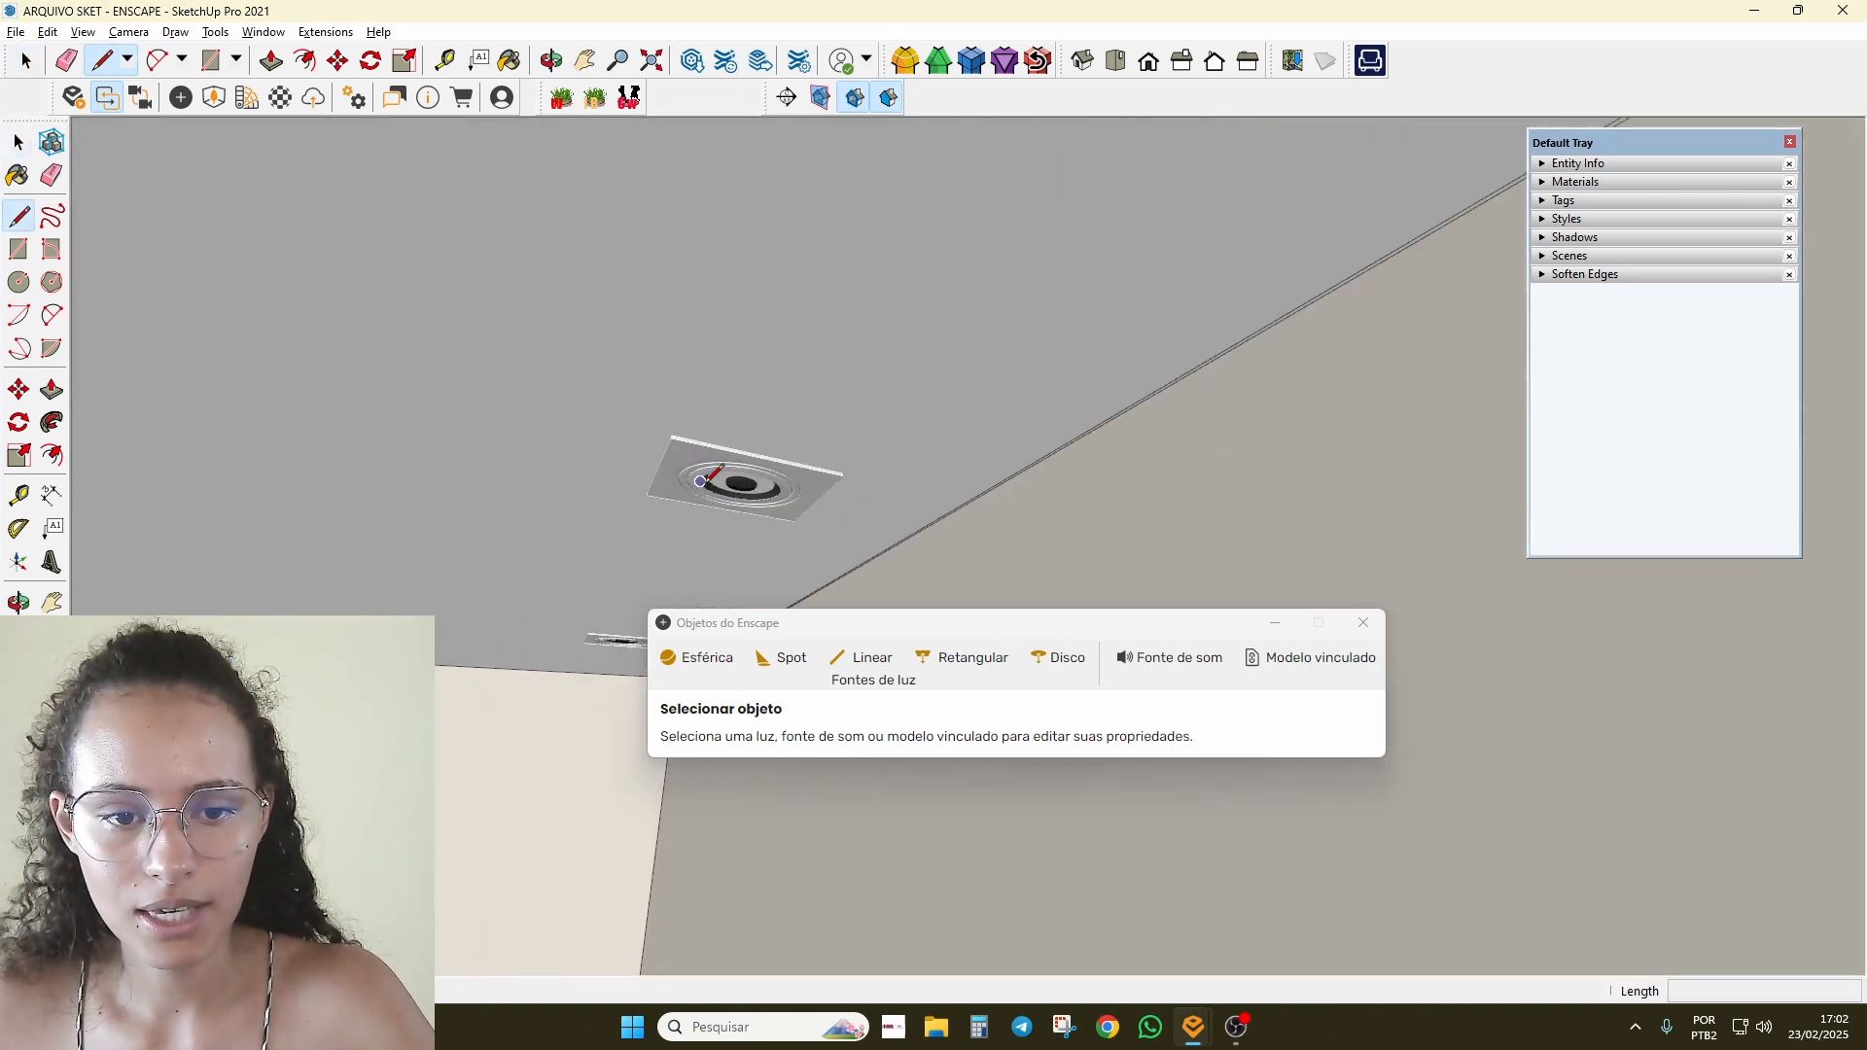
{"action": "left_click", "coordinate": [658, 469]}
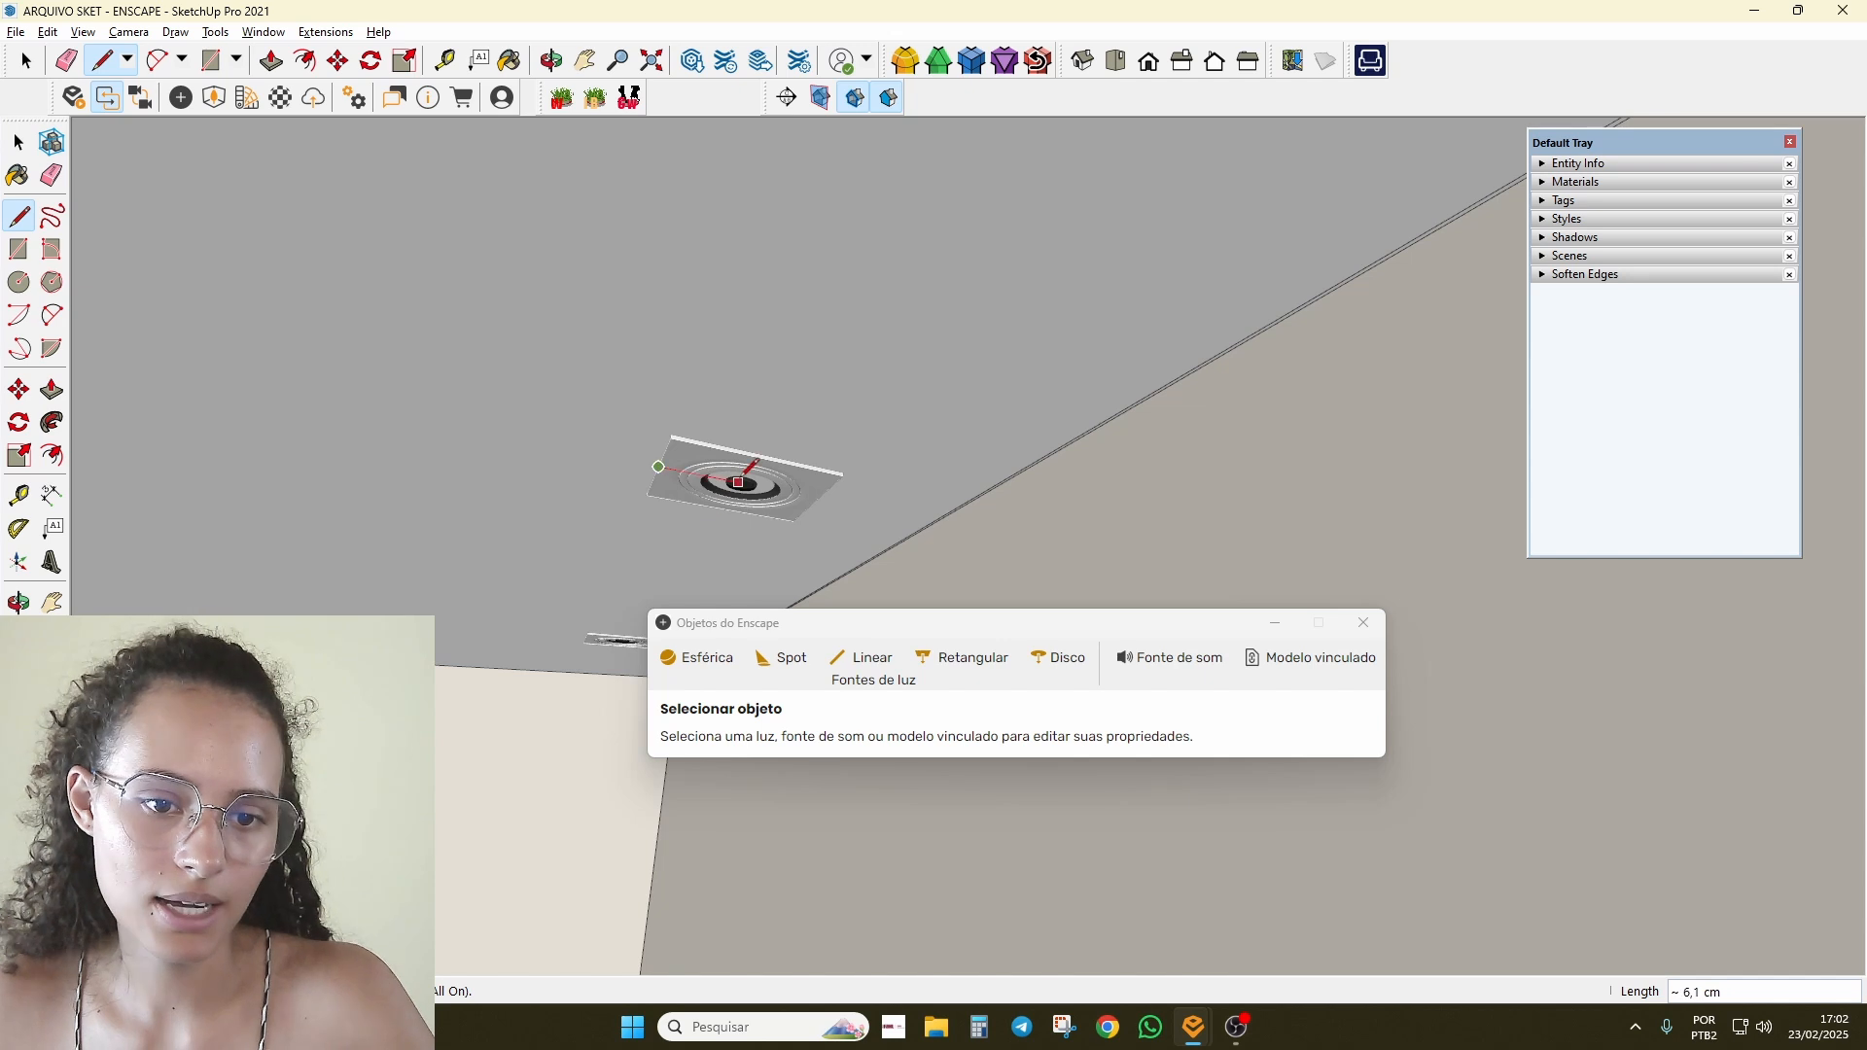
{"action": "key", "text": "Escape"}
{"action": "scroll", "coordinate": [648, 490], "scroll_direction": "up", "scroll_amount": 3}
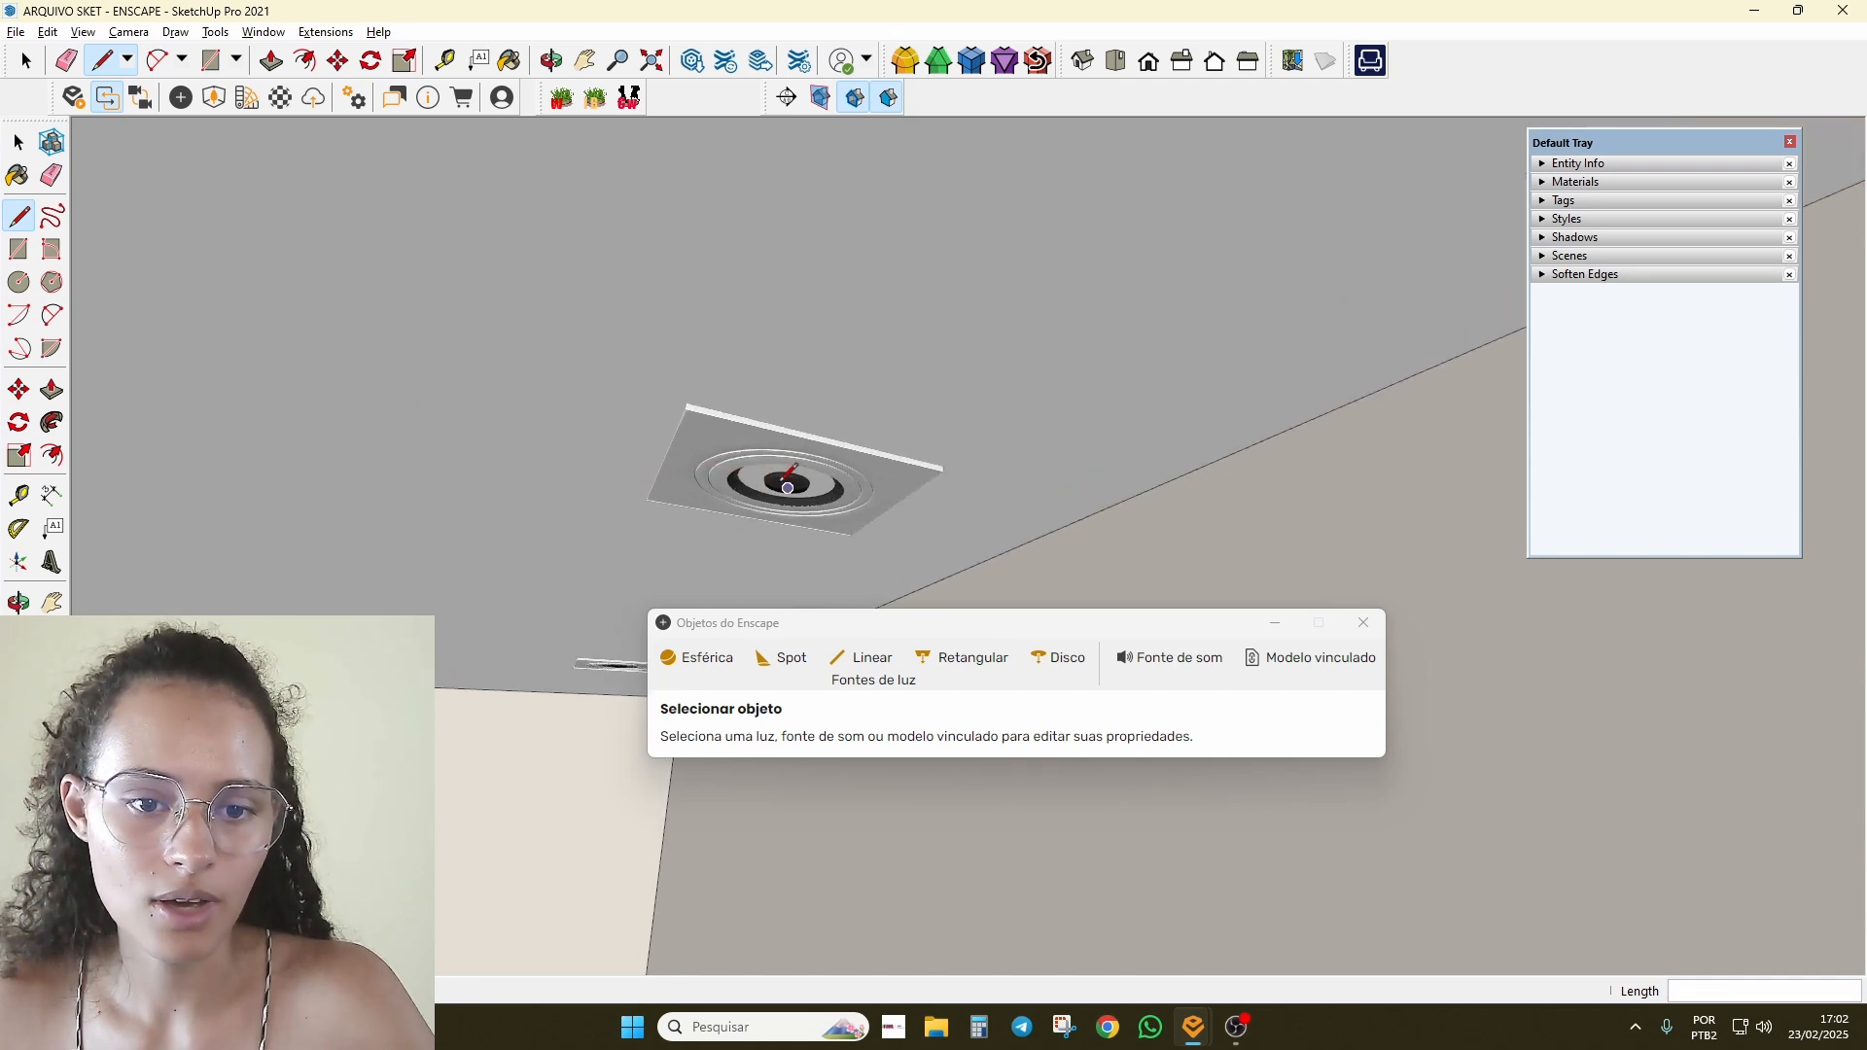
{"action": "left_click", "coordinate": [787, 485]}
{"action": "scroll", "coordinate": [680, 564], "scroll_direction": "down", "scroll_amount": 4}
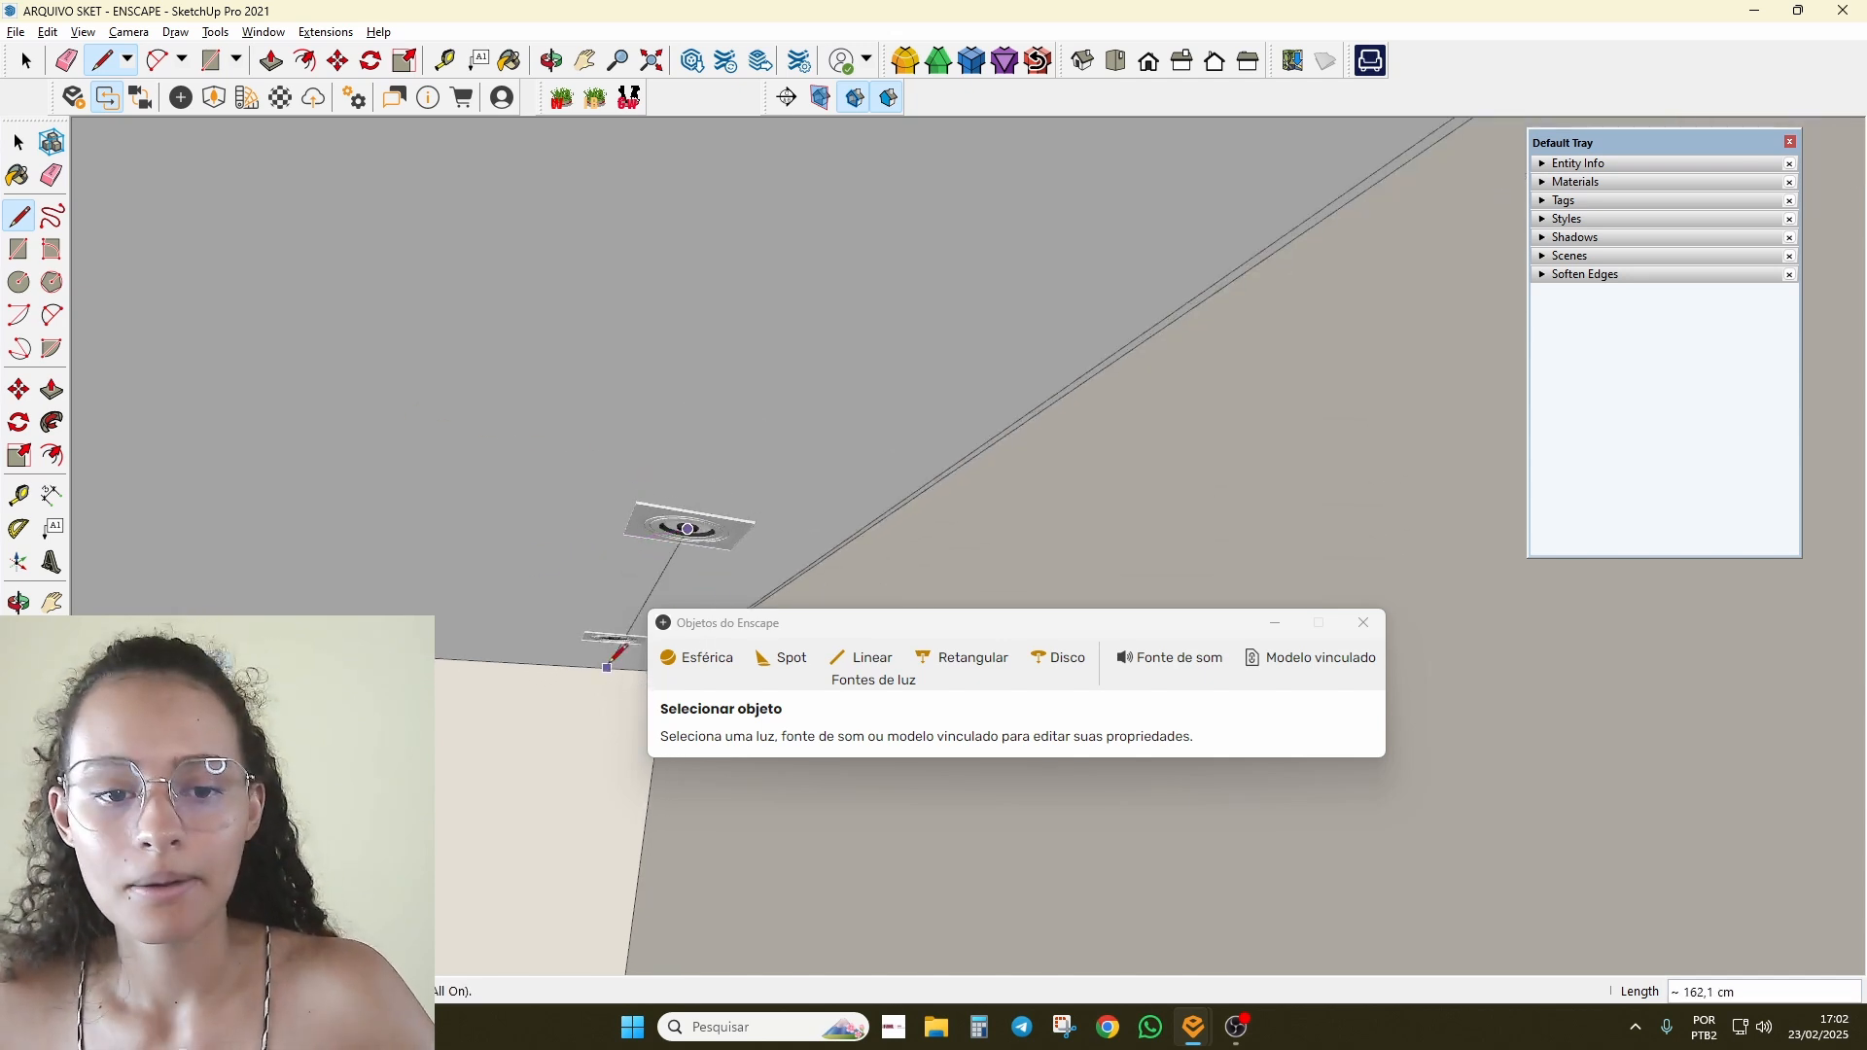
{"action": "middle_click_drag", "start_coordinate": [619, 652], "coordinate": [810, 442]}
{"action": "middle_click_drag", "start_coordinate": [923, 442], "coordinate": [1194, 393]}
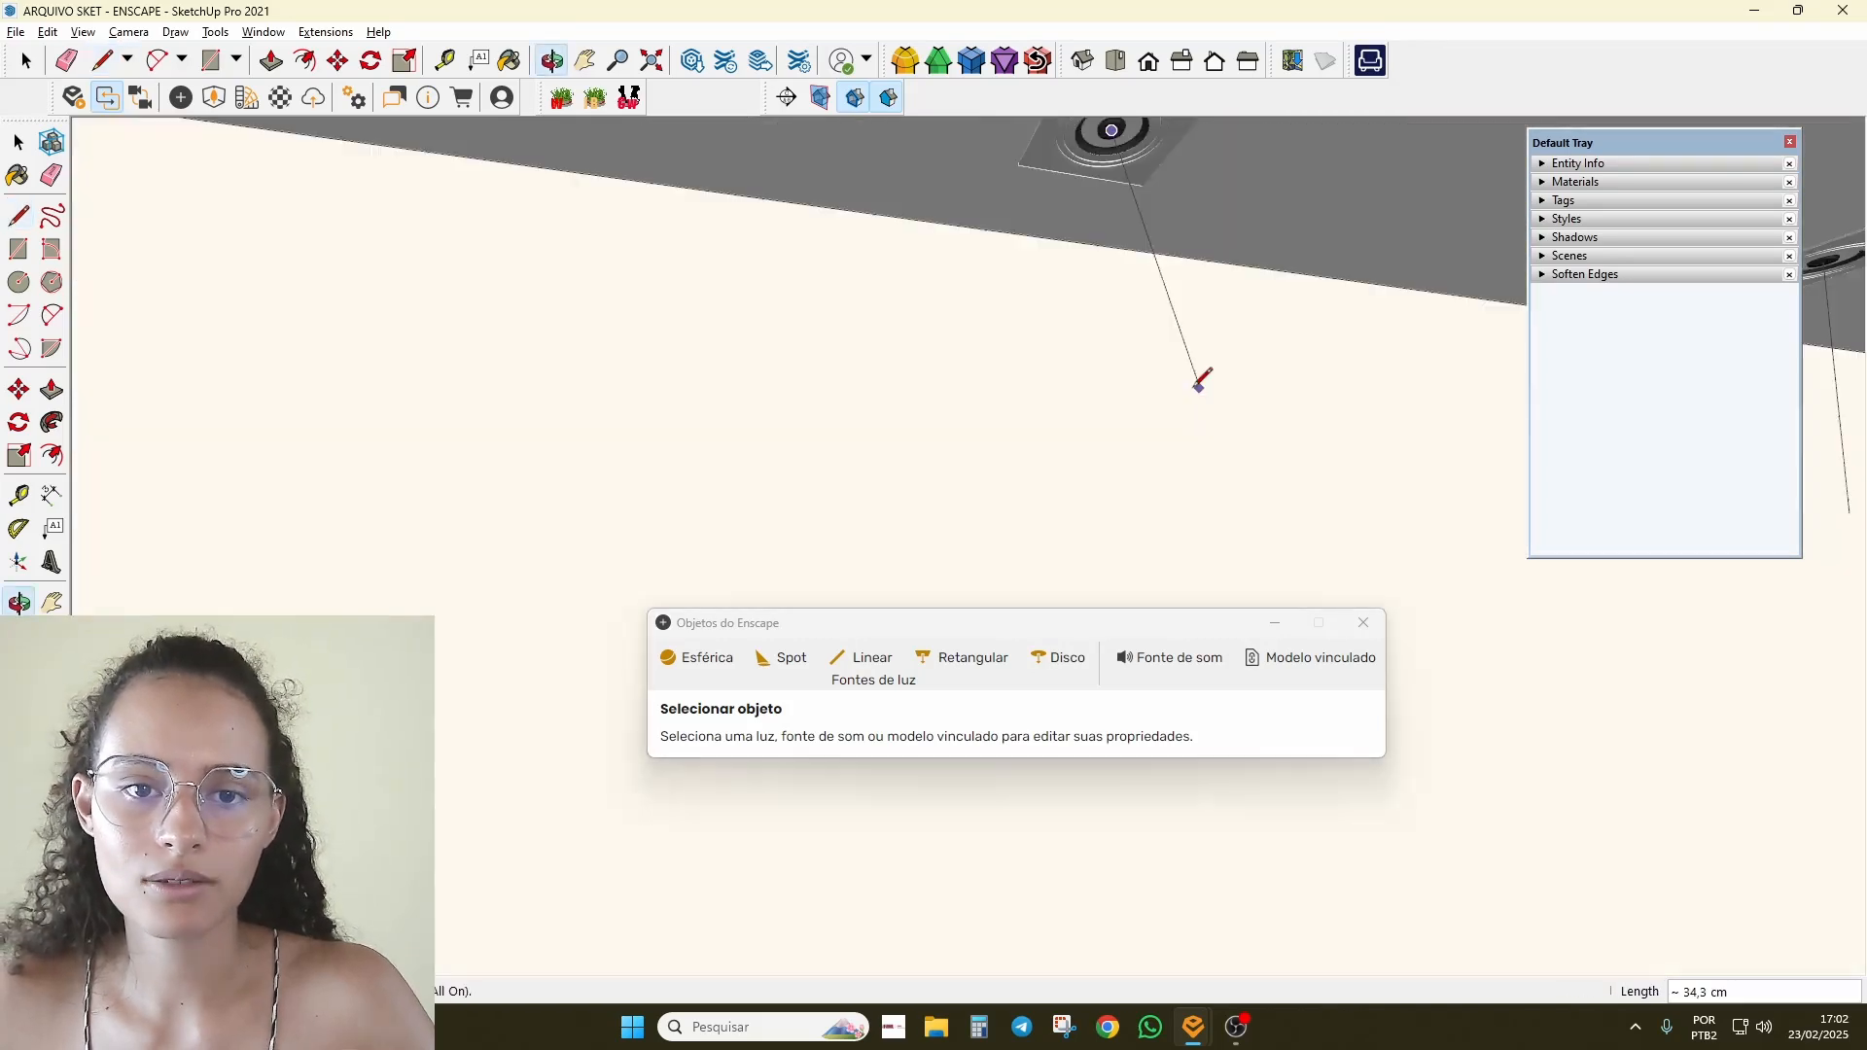
{"action": "middle_click_drag", "start_coordinate": [1068, 391], "coordinate": [4, 317]}
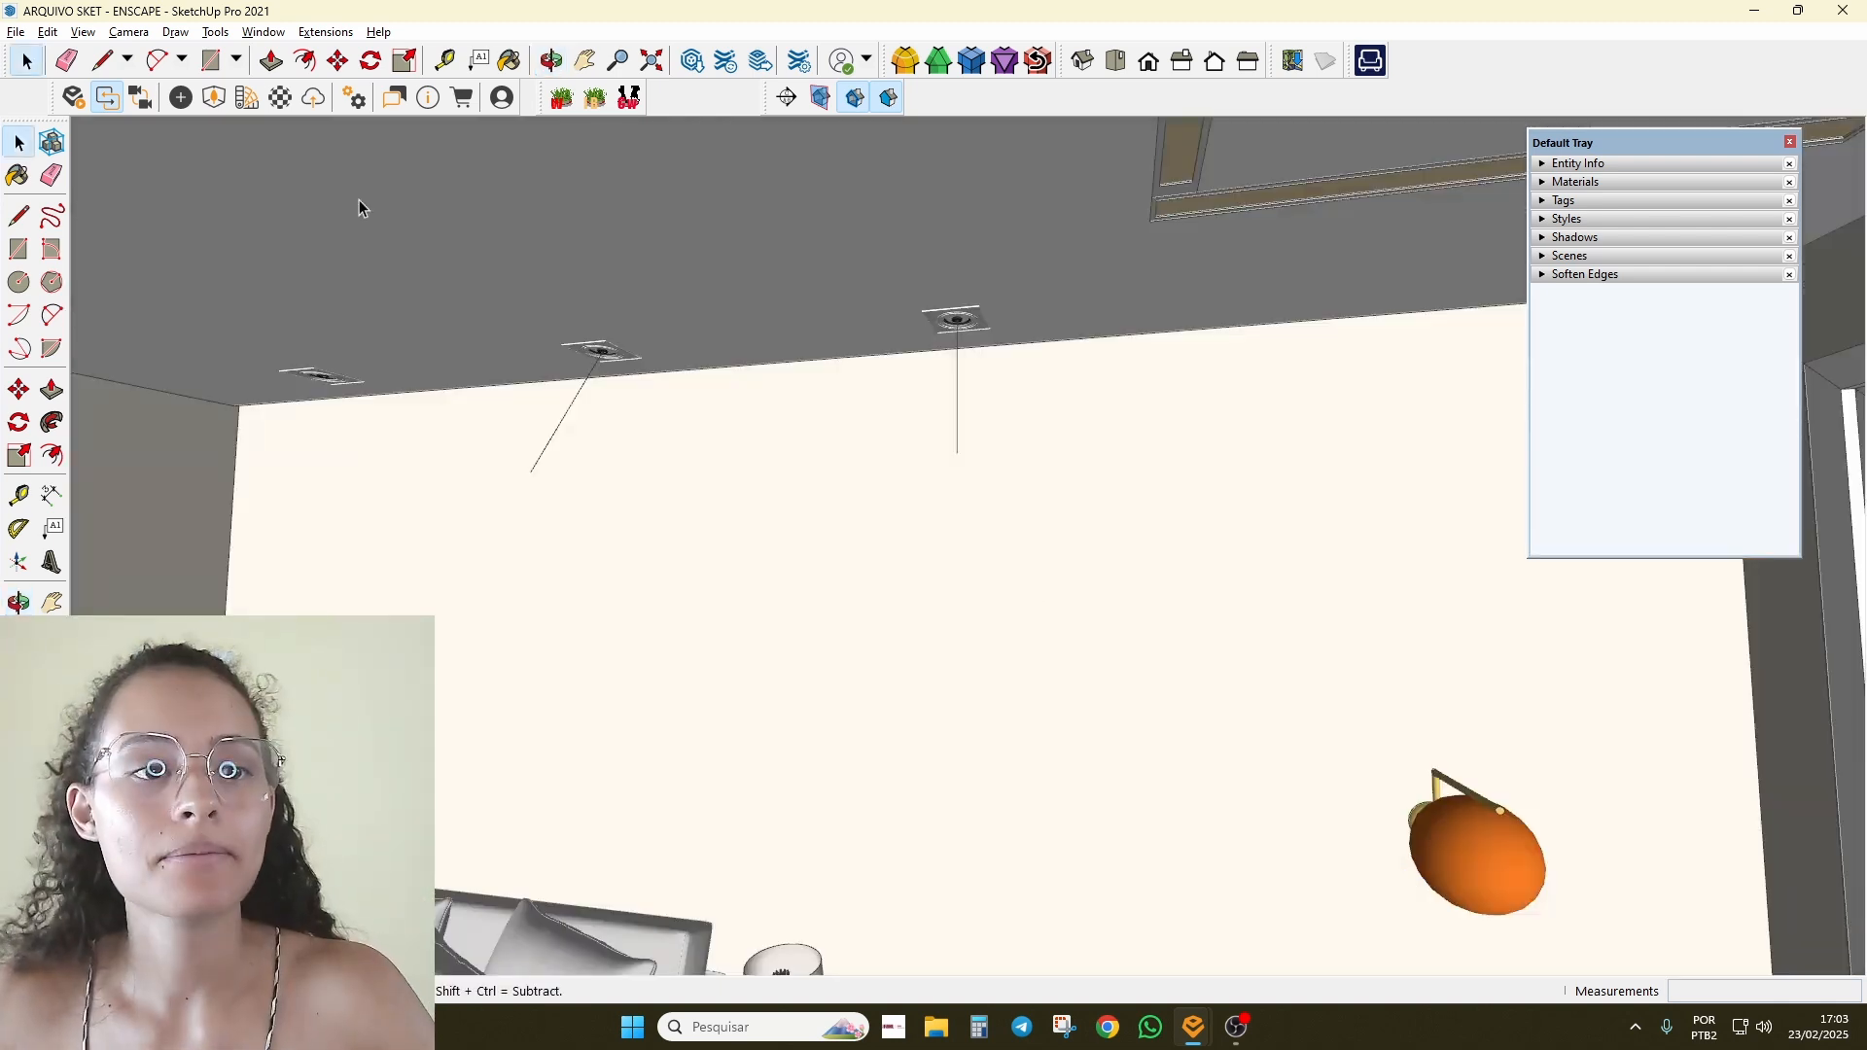
Step: Place an Enscape Spot light at the ceiling downlight fixture's centre point
{"action": "mouse_move", "coordinate": [378, 35]}
{"action": "left_mouse_down"}
{"action": "mouse_move", "coordinate": [386, 93]}
{"action": "mouse_move", "coordinate": [1002, 552]}
{"action": "left_mouse_up"}
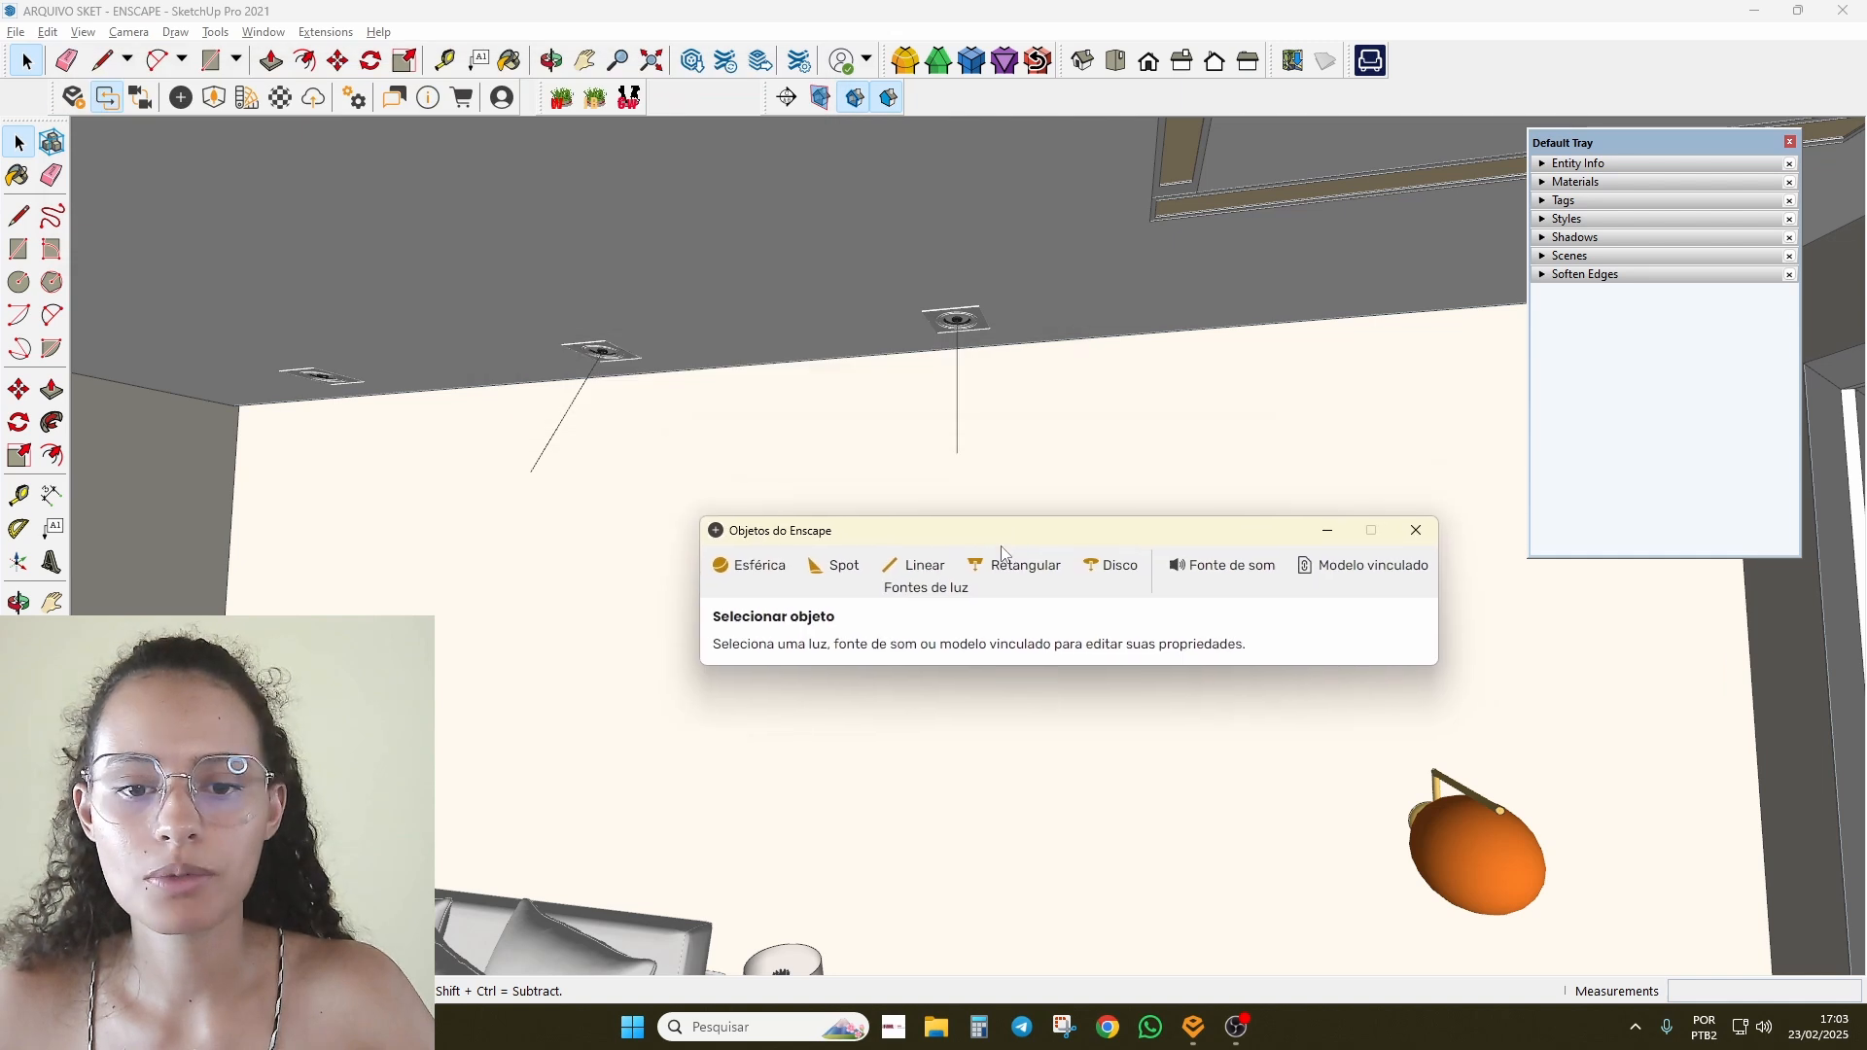
{"action": "left_click", "coordinate": [857, 577]}
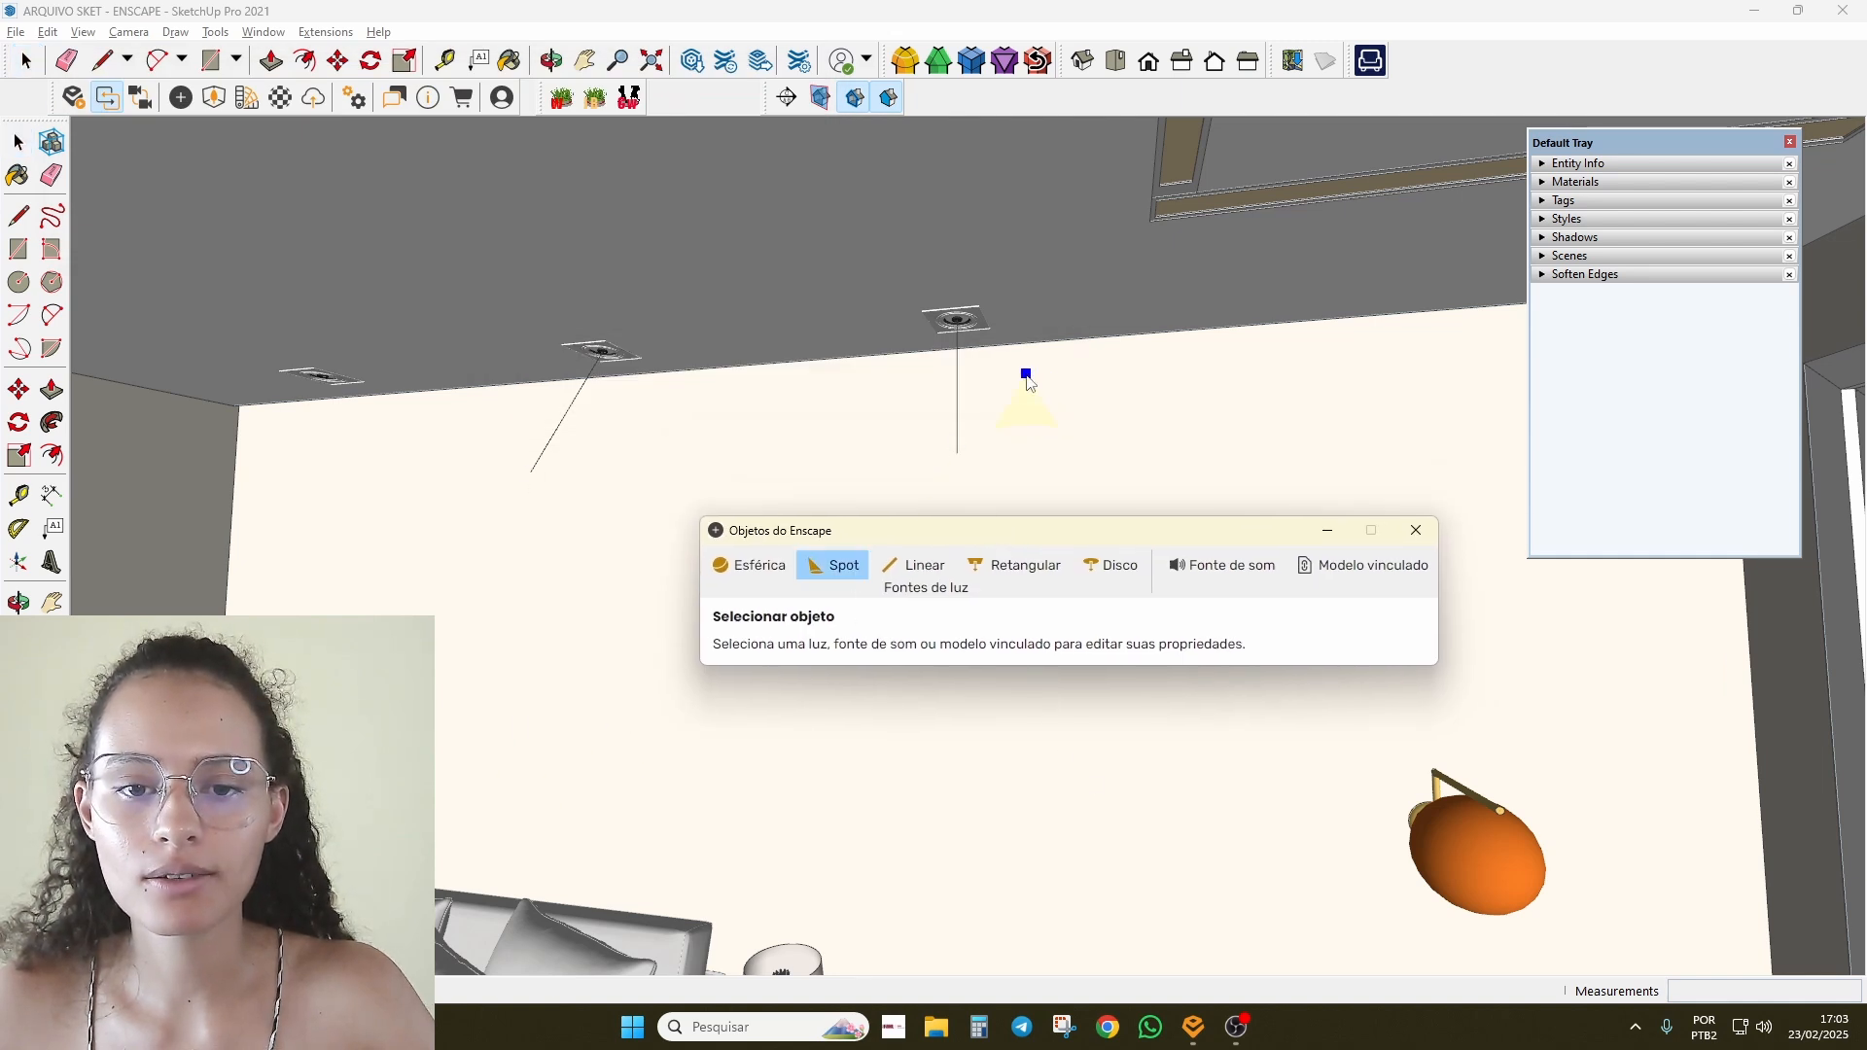
{"action": "scroll", "coordinate": [1029, 379], "scroll_direction": "up", "scroll_amount": 5}
{"action": "scroll", "coordinate": [819, 247], "scroll_direction": "up", "scroll_amount": 5}
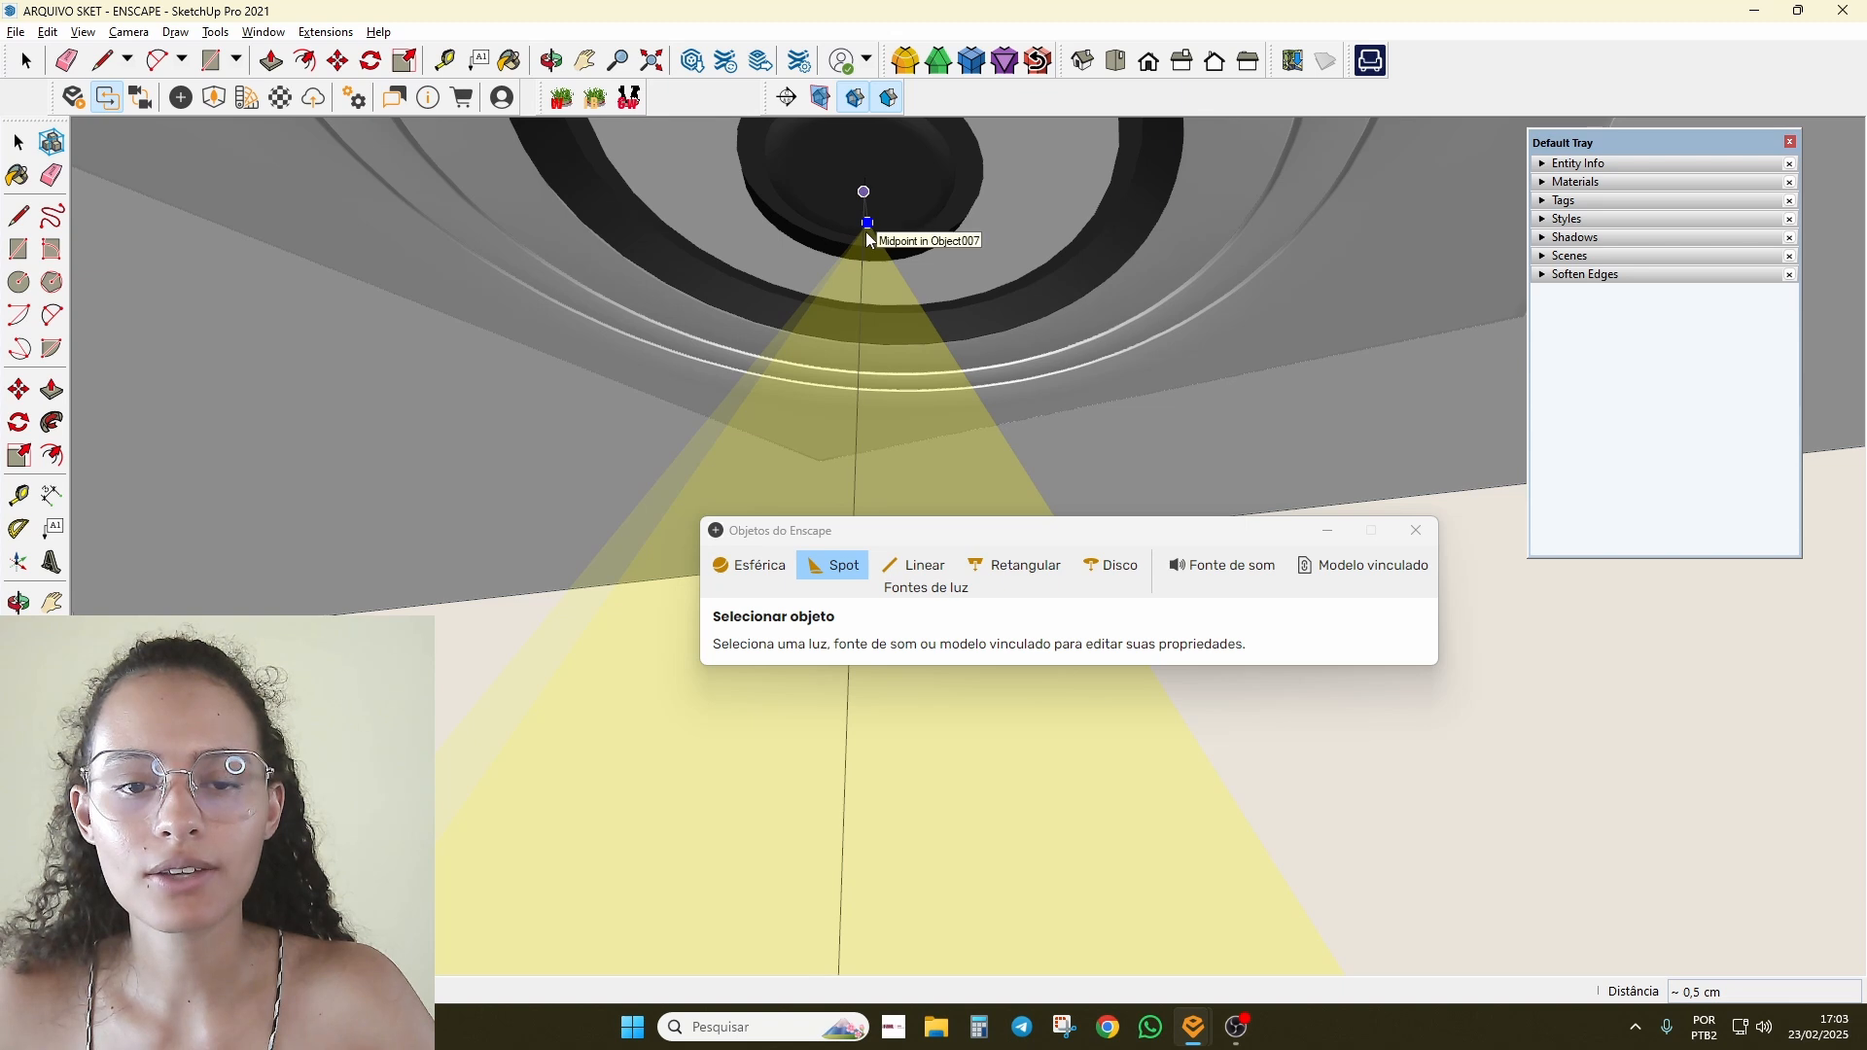
{"action": "scroll", "coordinate": [865, 195], "scroll_direction": "down", "scroll_amount": 5}
{"action": "middle_click_drag", "start_coordinate": [799, 323], "coordinate": [619, 434]}
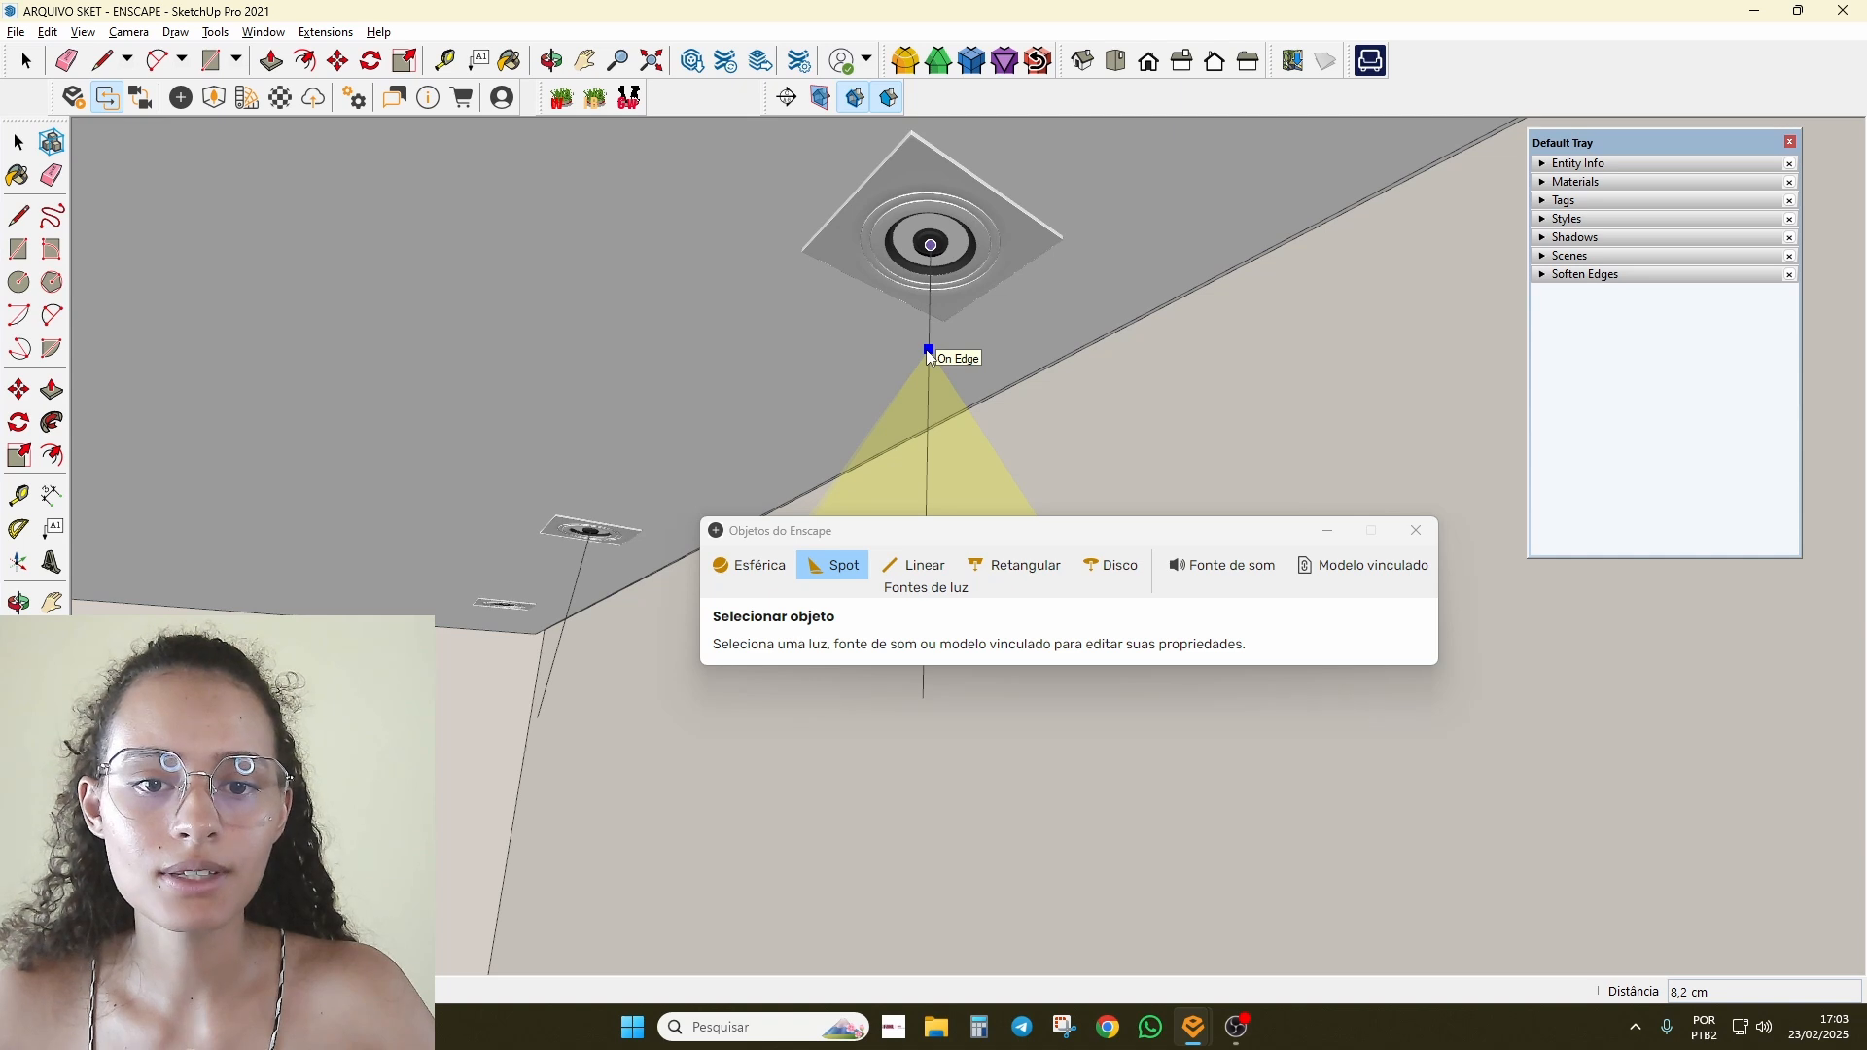
{"action": "scroll", "coordinate": [933, 301], "scroll_direction": "up", "scroll_amount": 4}
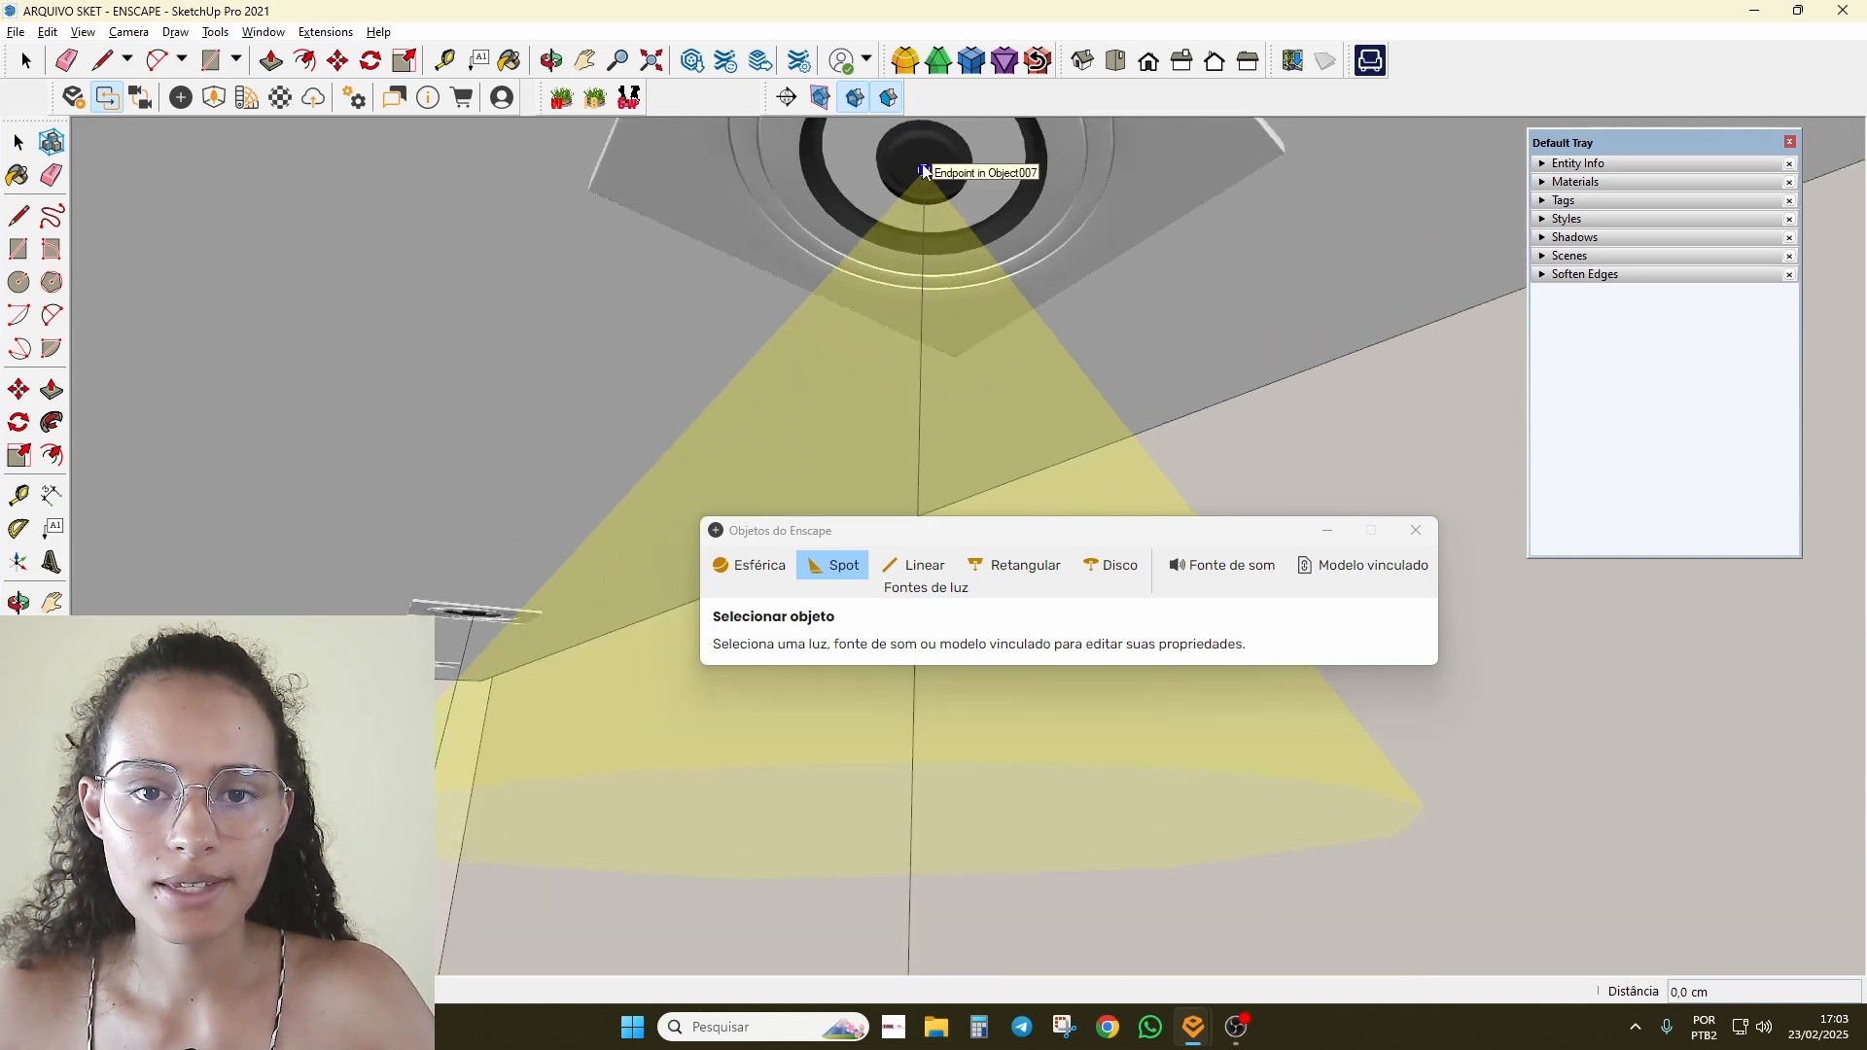
{"action": "left_click", "coordinate": [924, 171]}
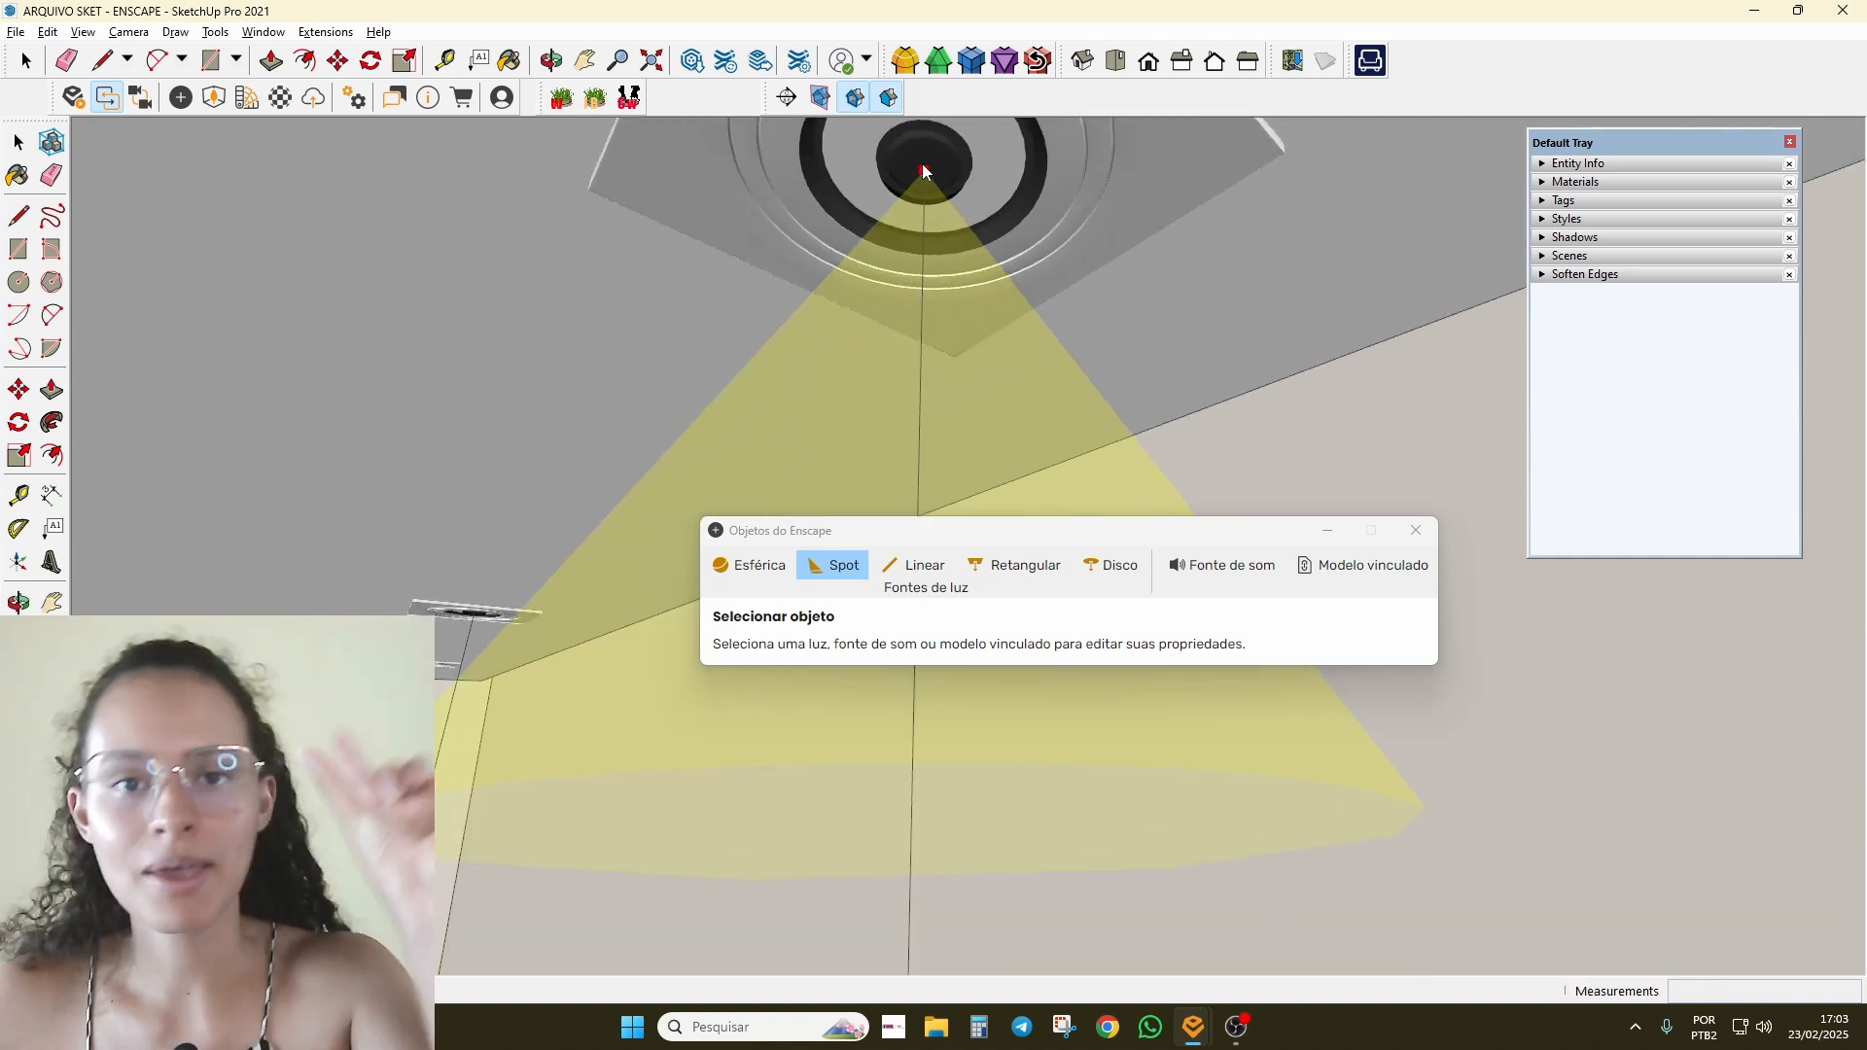
Step: Aim the spot straight down at the floor, leaving it at 1,000 cd and 60.0°
{"action": "scroll", "coordinate": [923, 171], "scroll_direction": "down", "scroll_amount": 2}
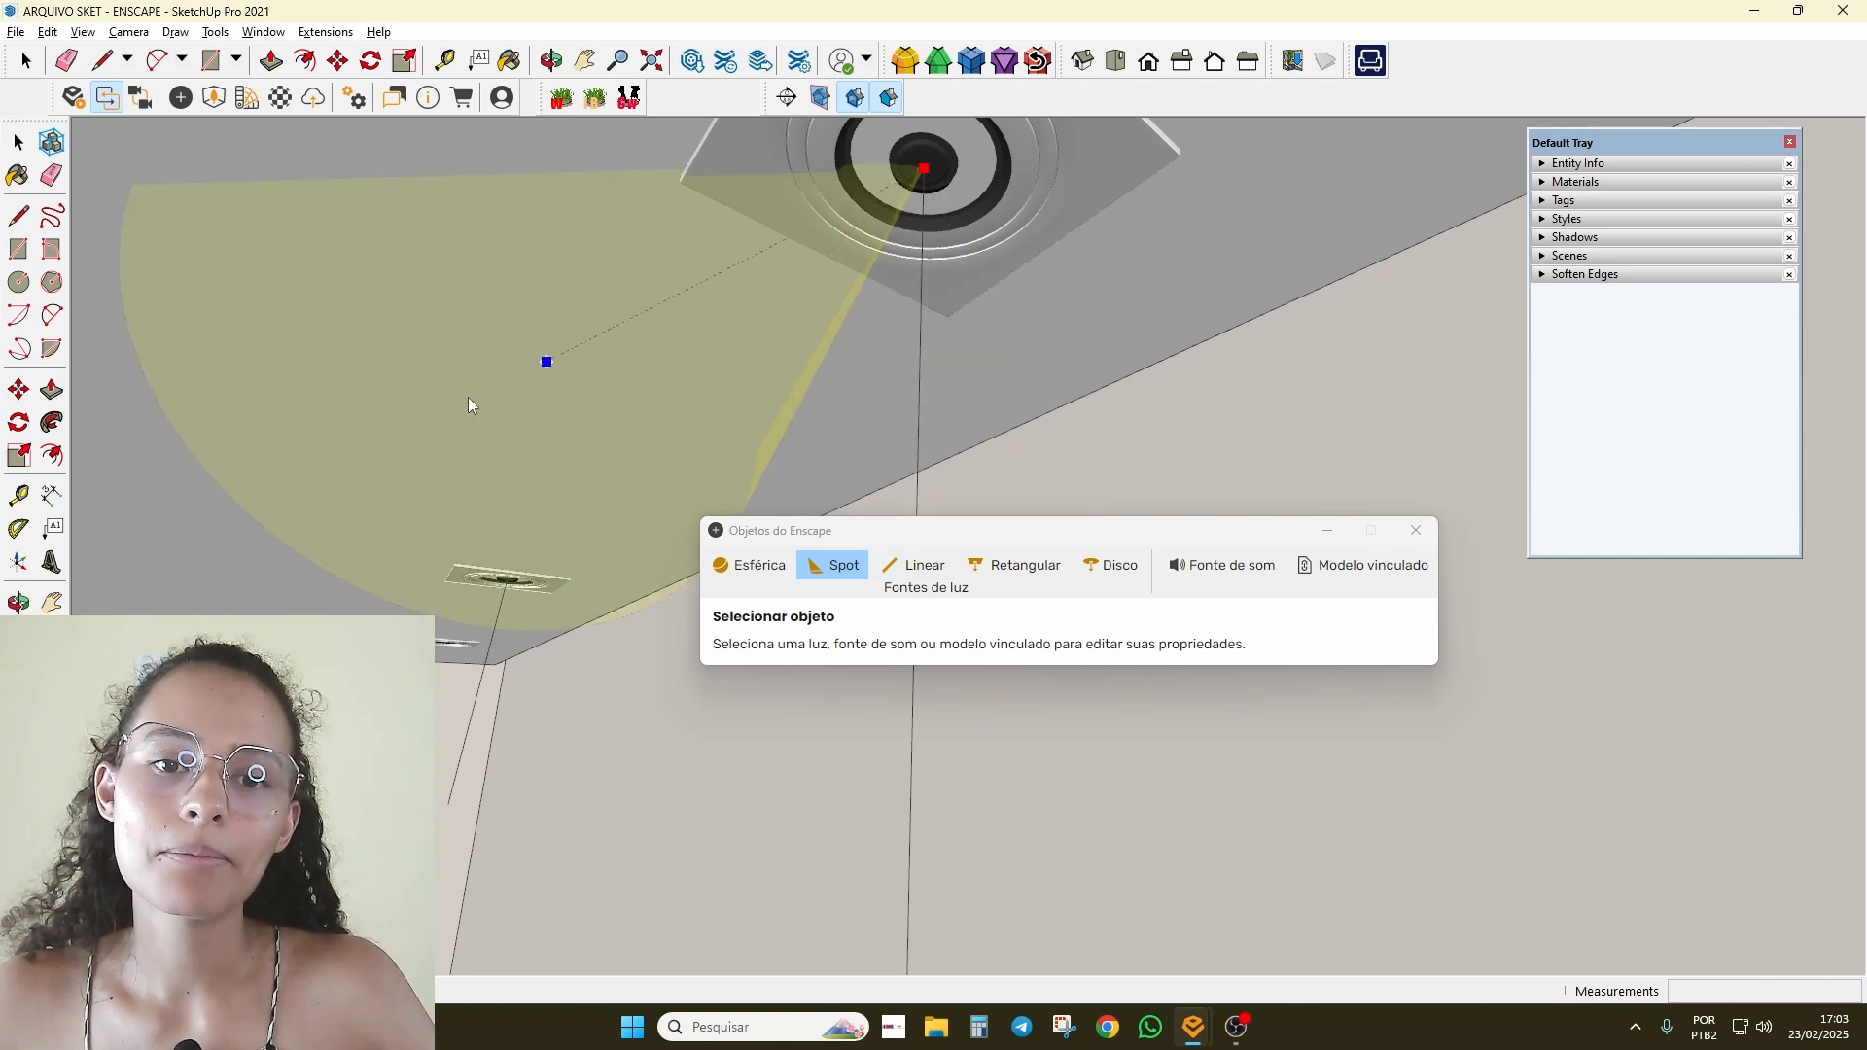
{"action": "scroll", "coordinate": [809, 435], "scroll_direction": "down", "scroll_amount": 2}
{"action": "middle_click_drag", "start_coordinate": [809, 435], "coordinate": [1062, 474]}
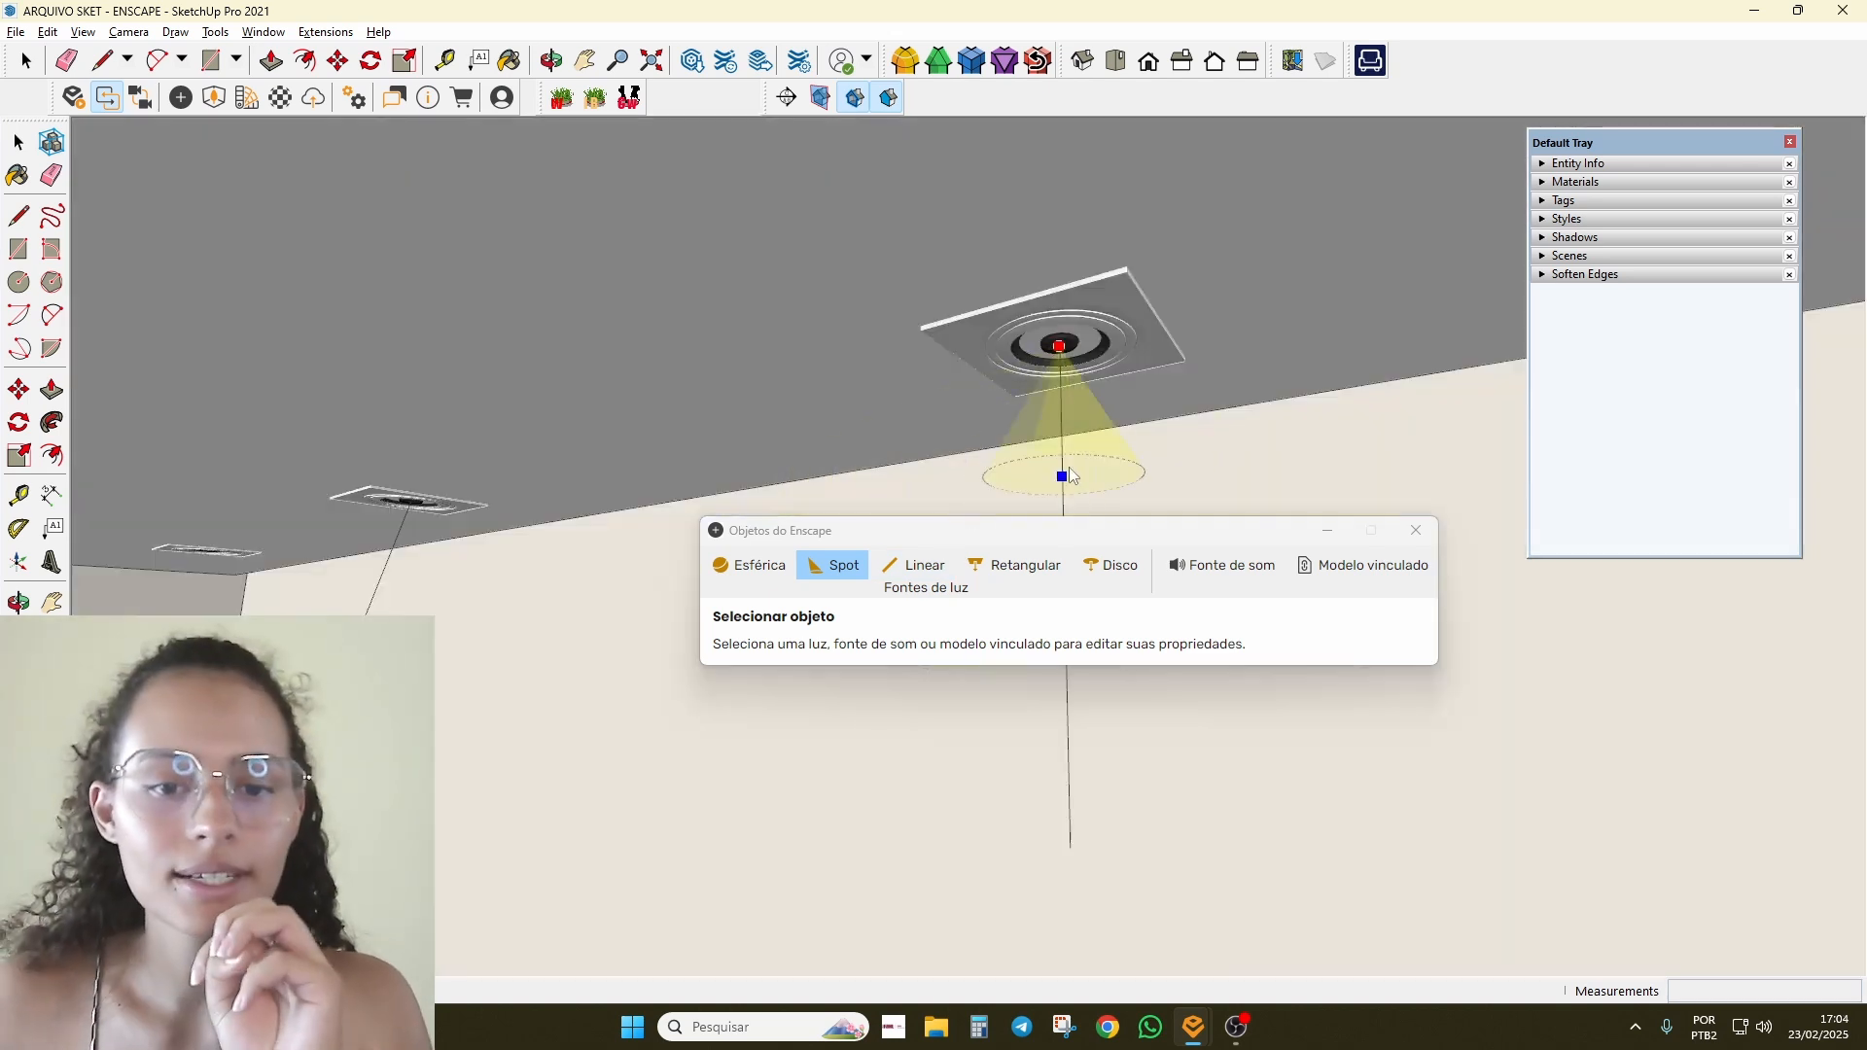
{"action": "scroll", "coordinate": [1062, 477], "scroll_direction": "down", "scroll_amount": 2}
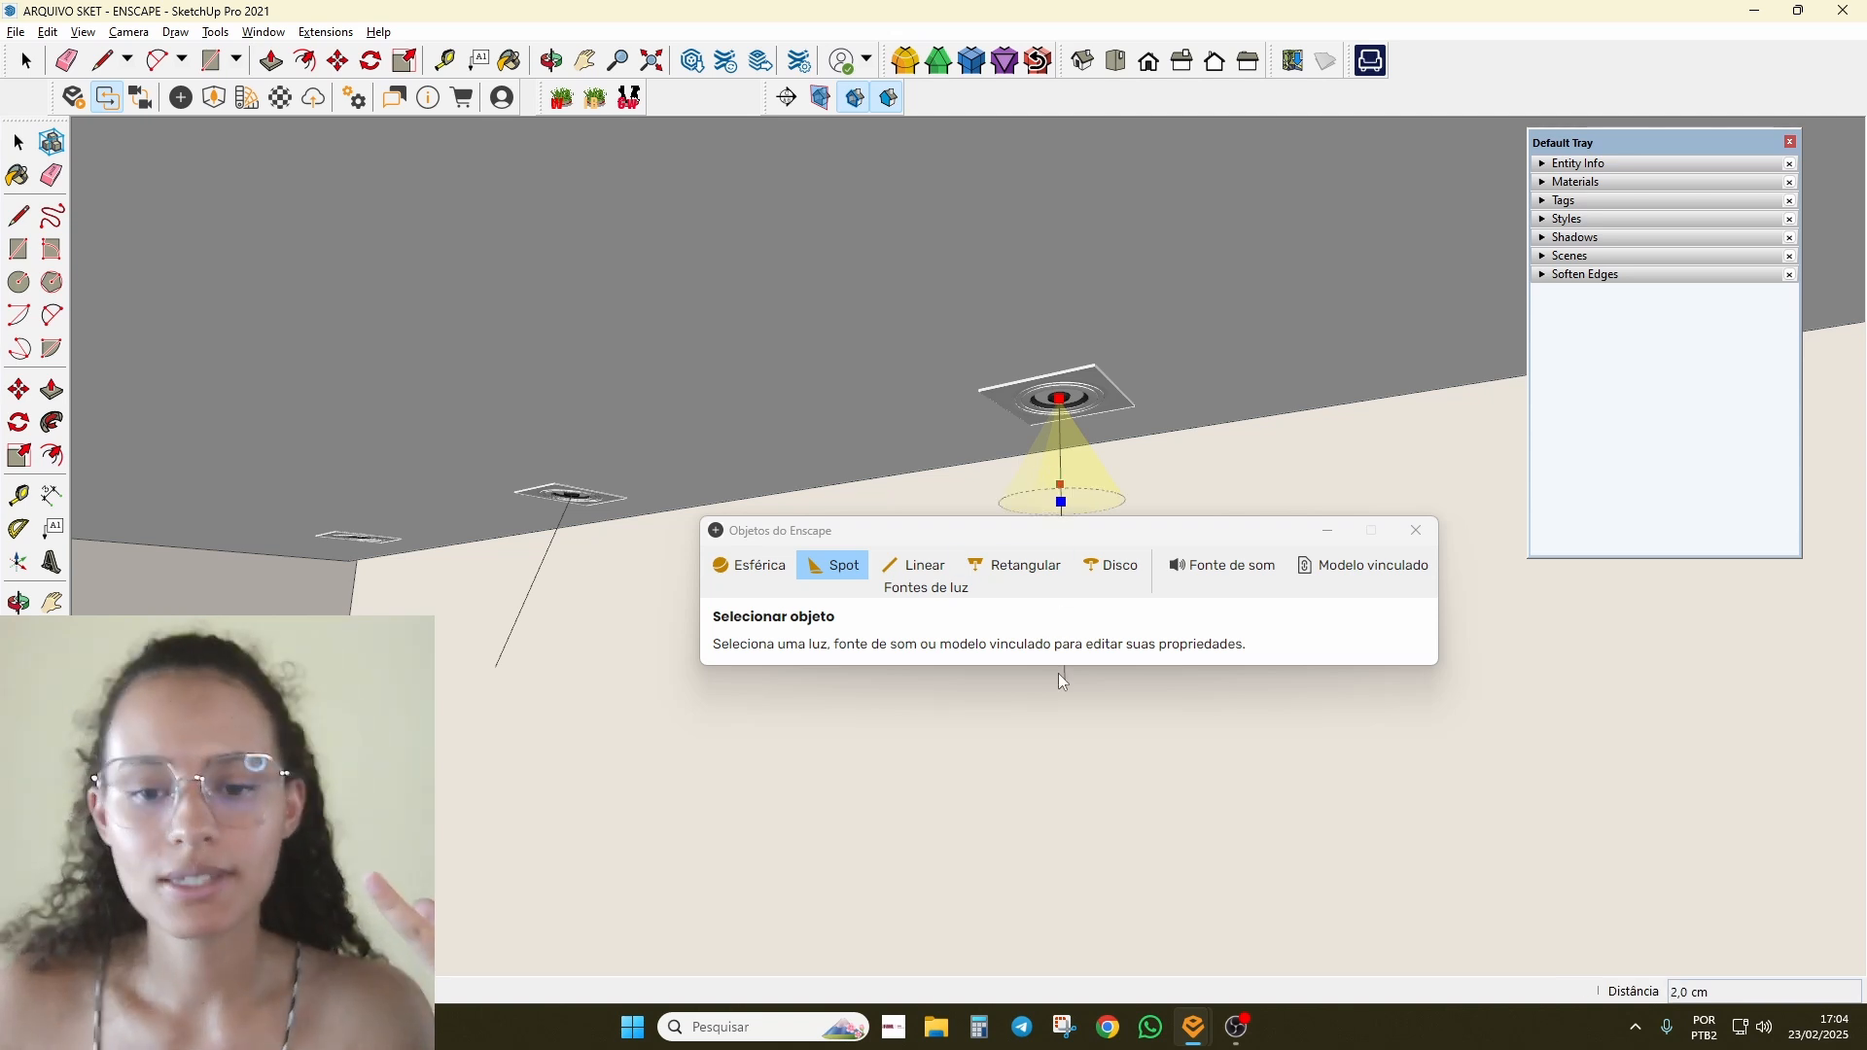
{"action": "left_click", "coordinate": [1064, 489]}
{"action": "left_click_drag", "start_coordinate": [1005, 540], "coordinate": [418, 229]}
{"action": "middle_click_drag", "start_coordinate": [867, 675], "coordinate": [930, 657]}
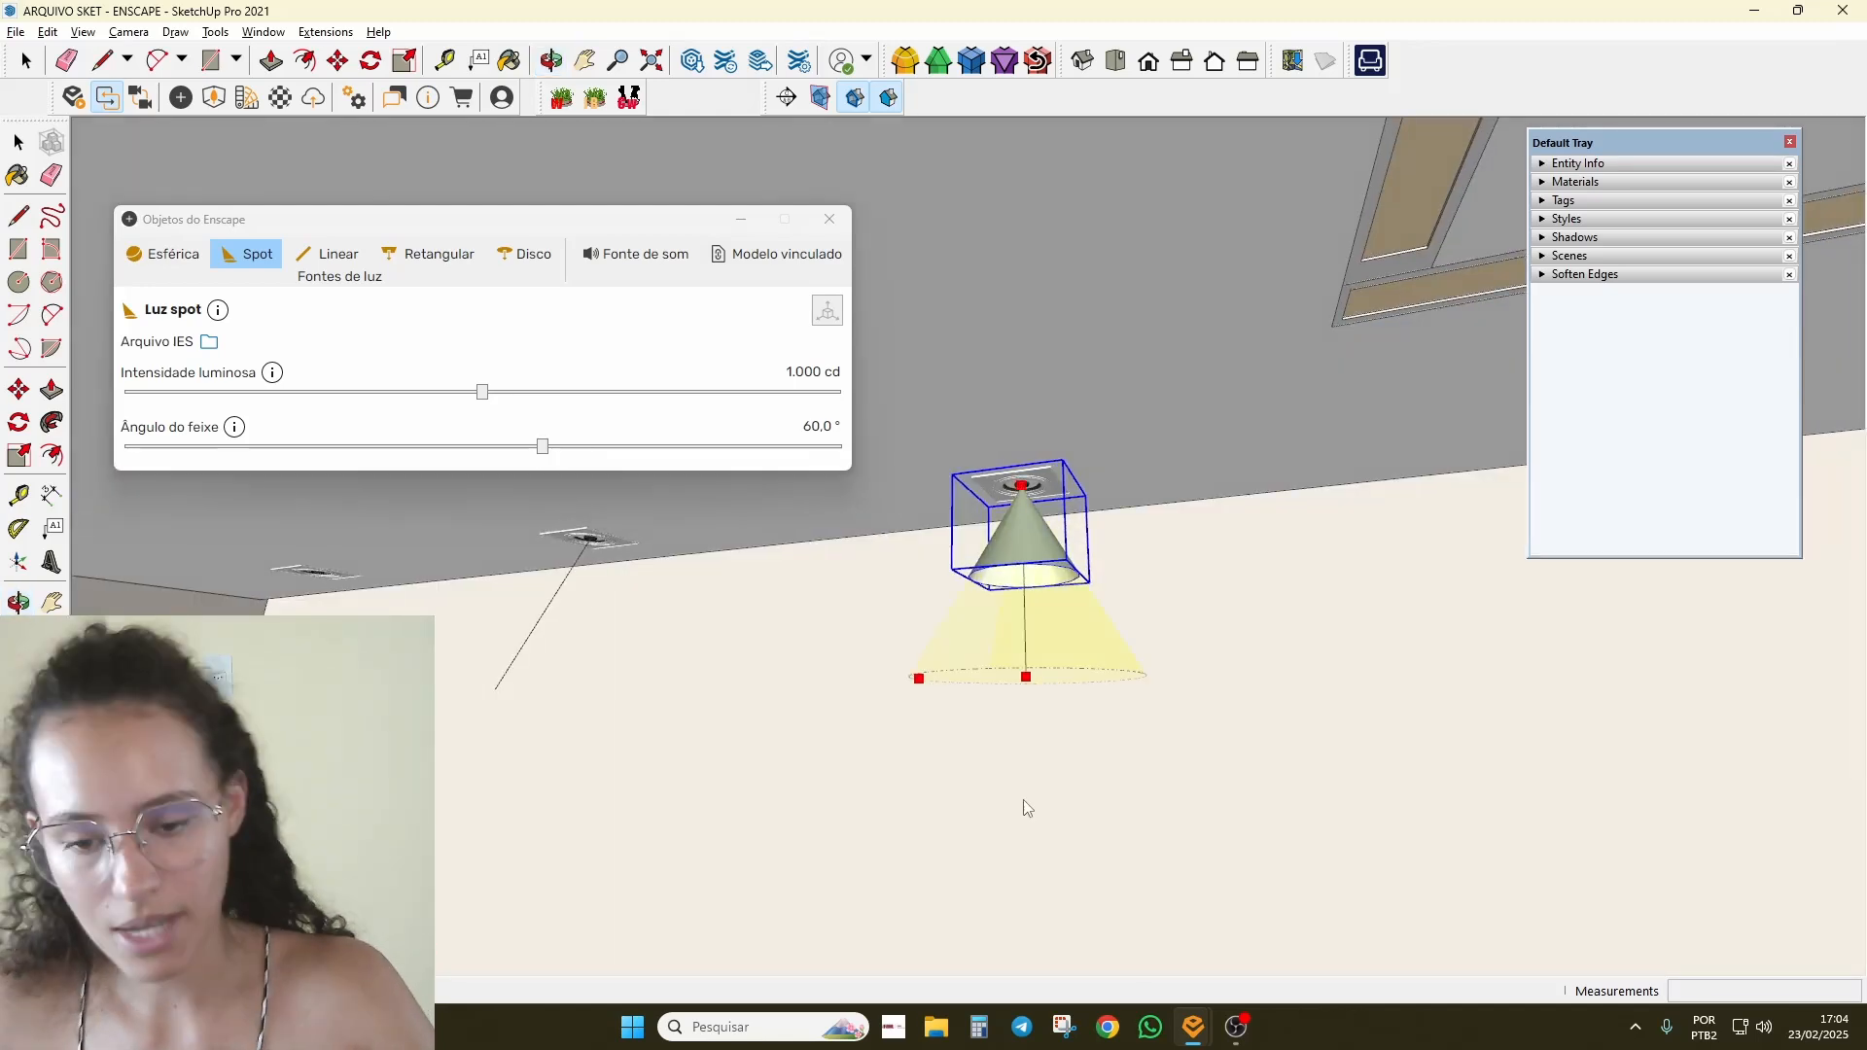
Step: With the live Enscape render beside SketchUp, set the spot to 12.213 cd and 71,1° beam
{"action": "mouse_move", "coordinate": [1193, 1027]}
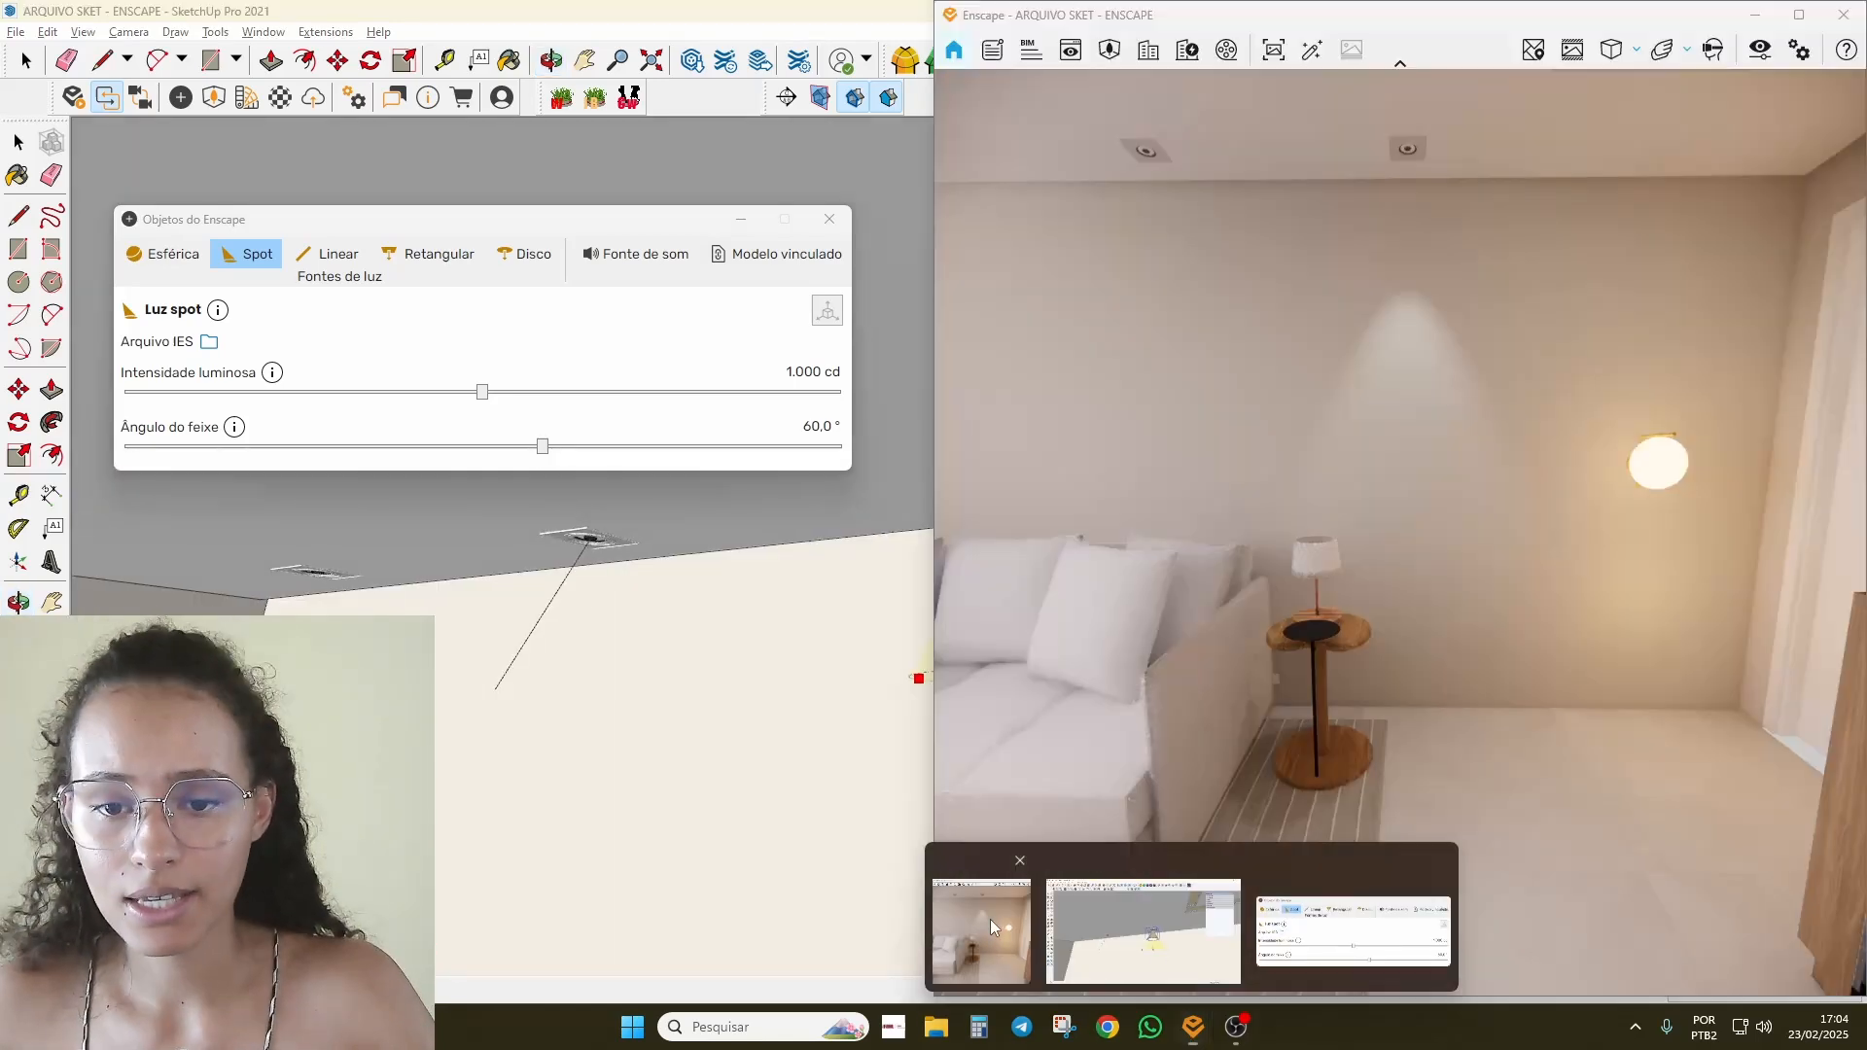
{"action": "left_click", "coordinate": [990, 919]}
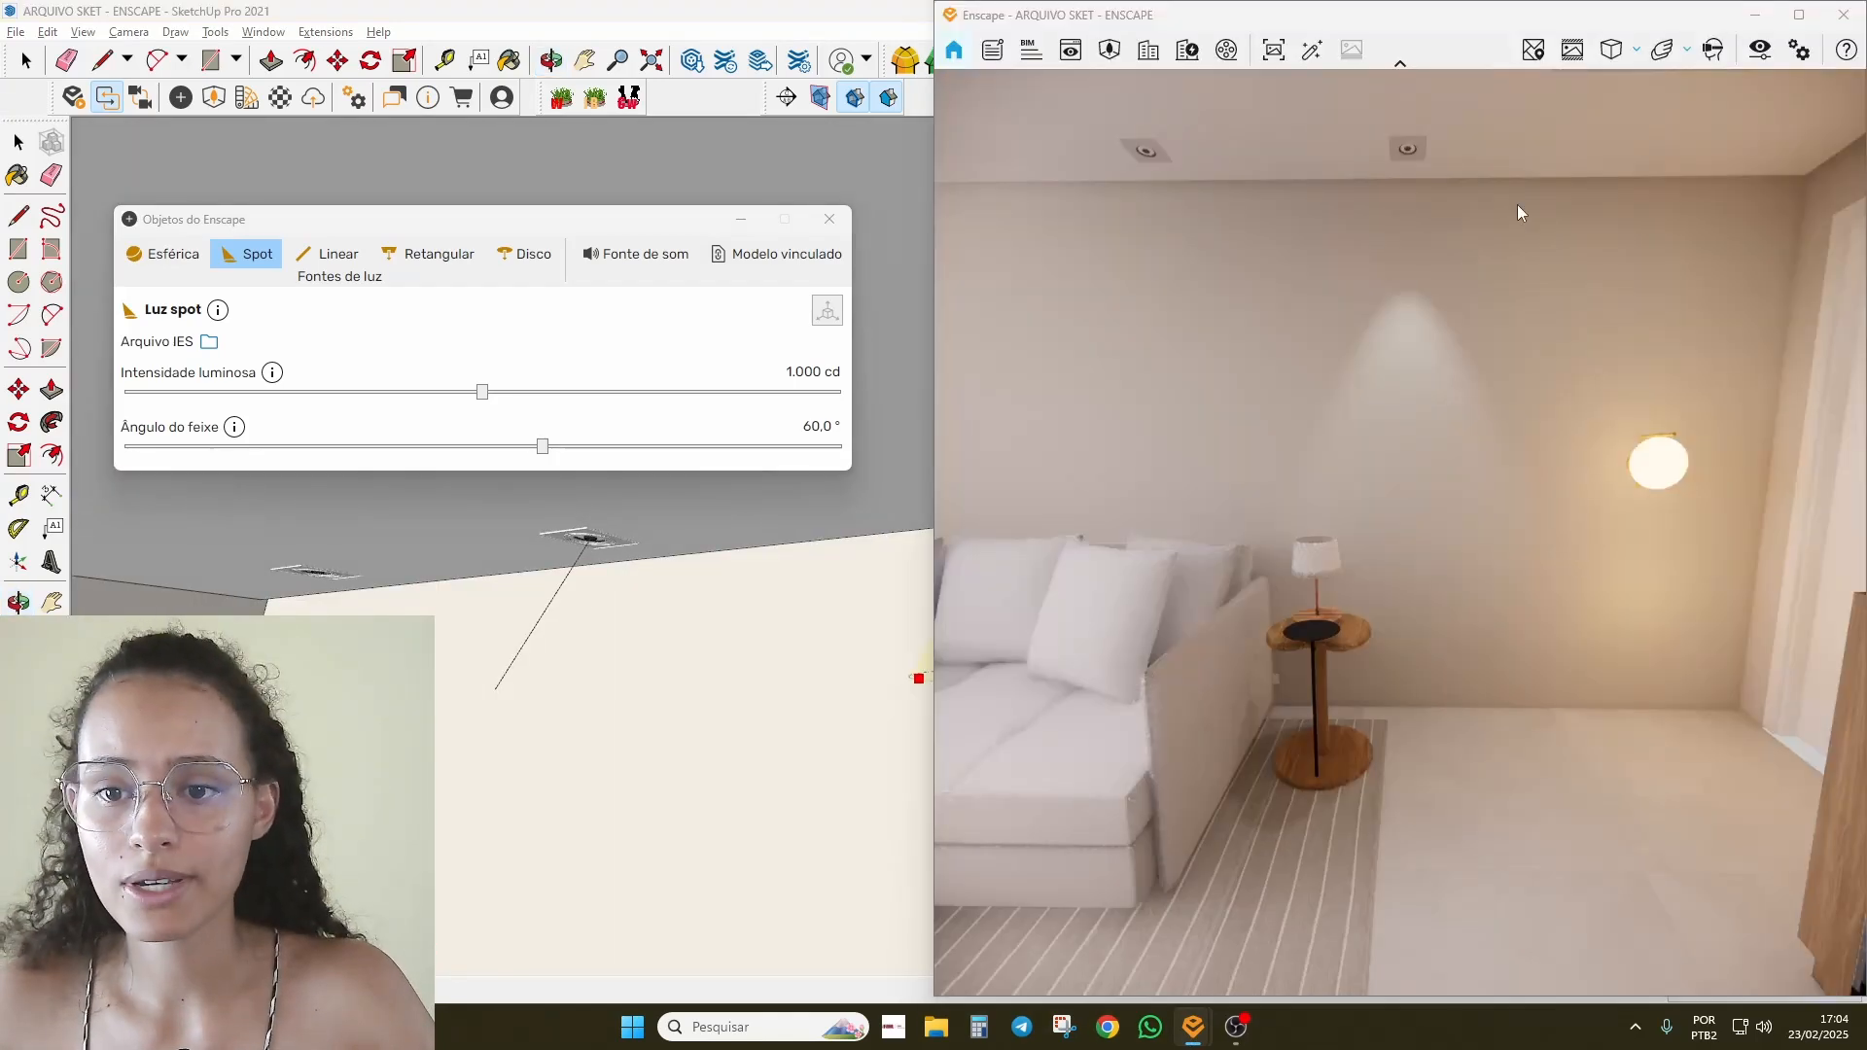
{"action": "scroll", "coordinate": [1446, 350], "scroll_direction": "up", "scroll_amount": 2}
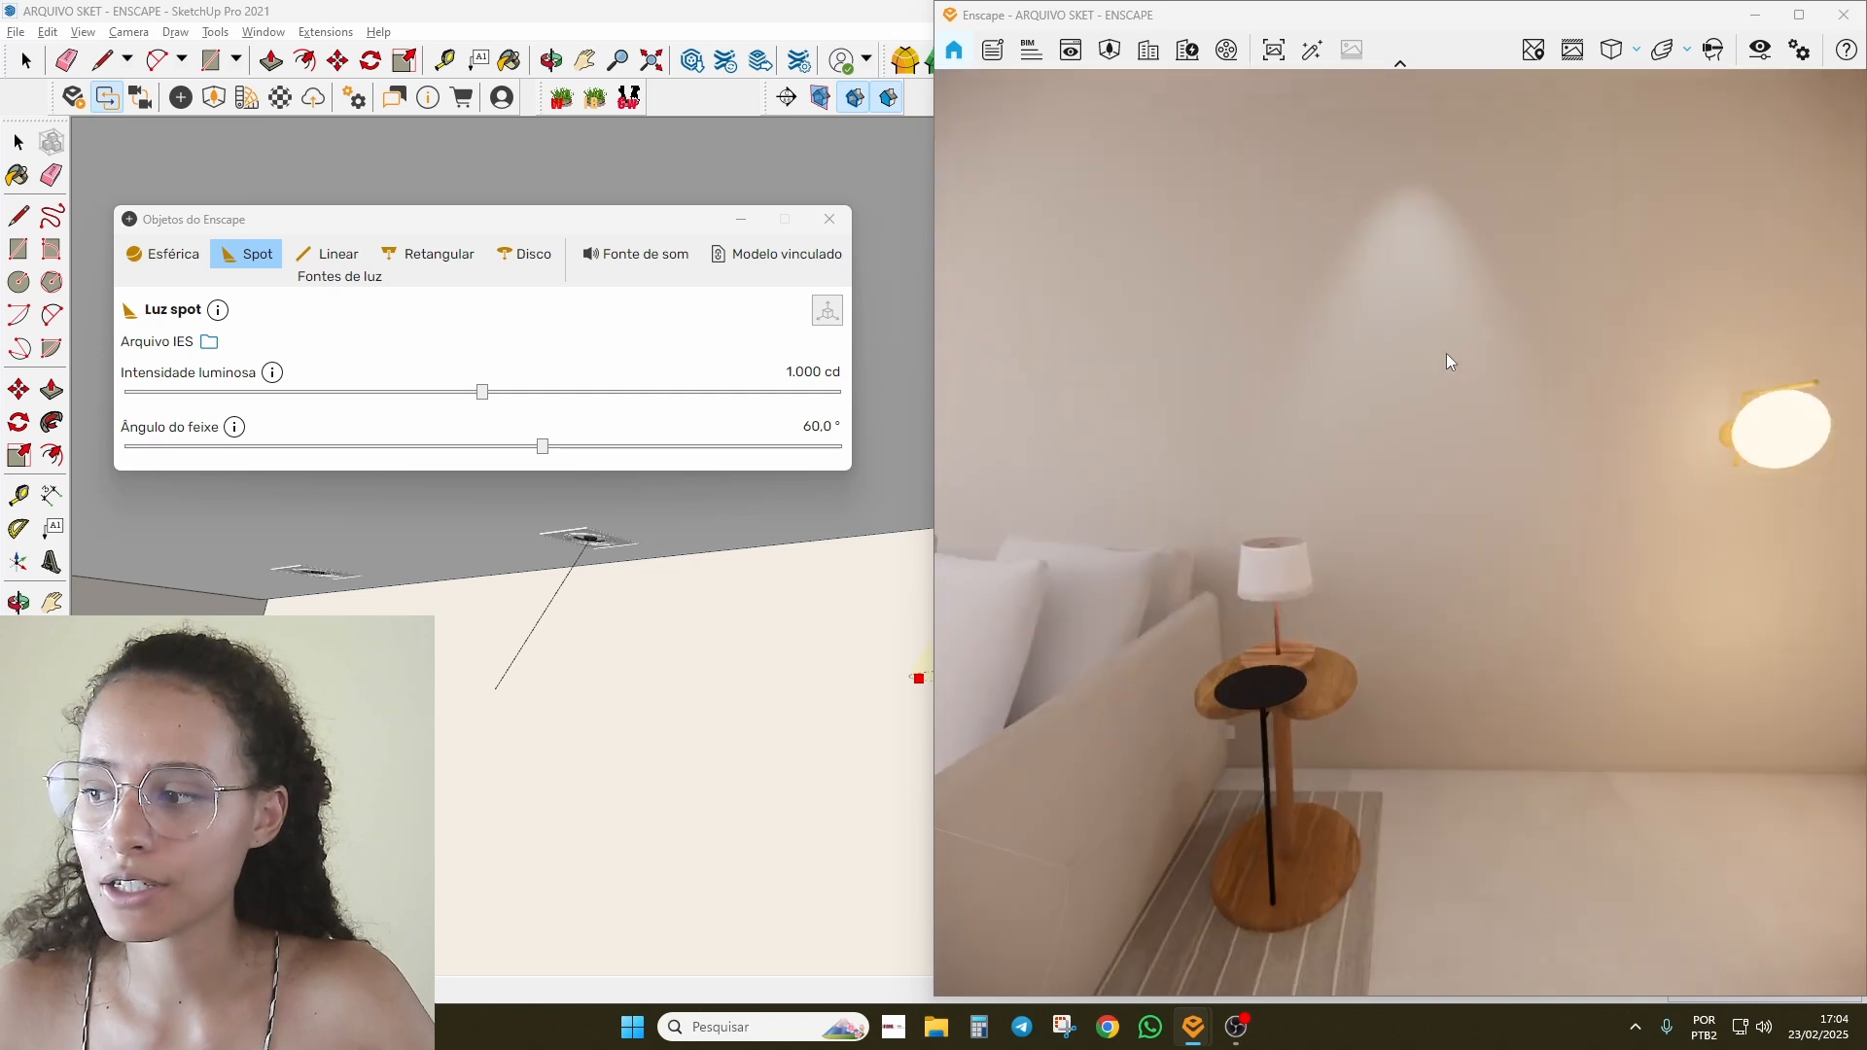
{"action": "scroll", "coordinate": [1402, 457], "scroll_direction": "down", "scroll_amount": 2}
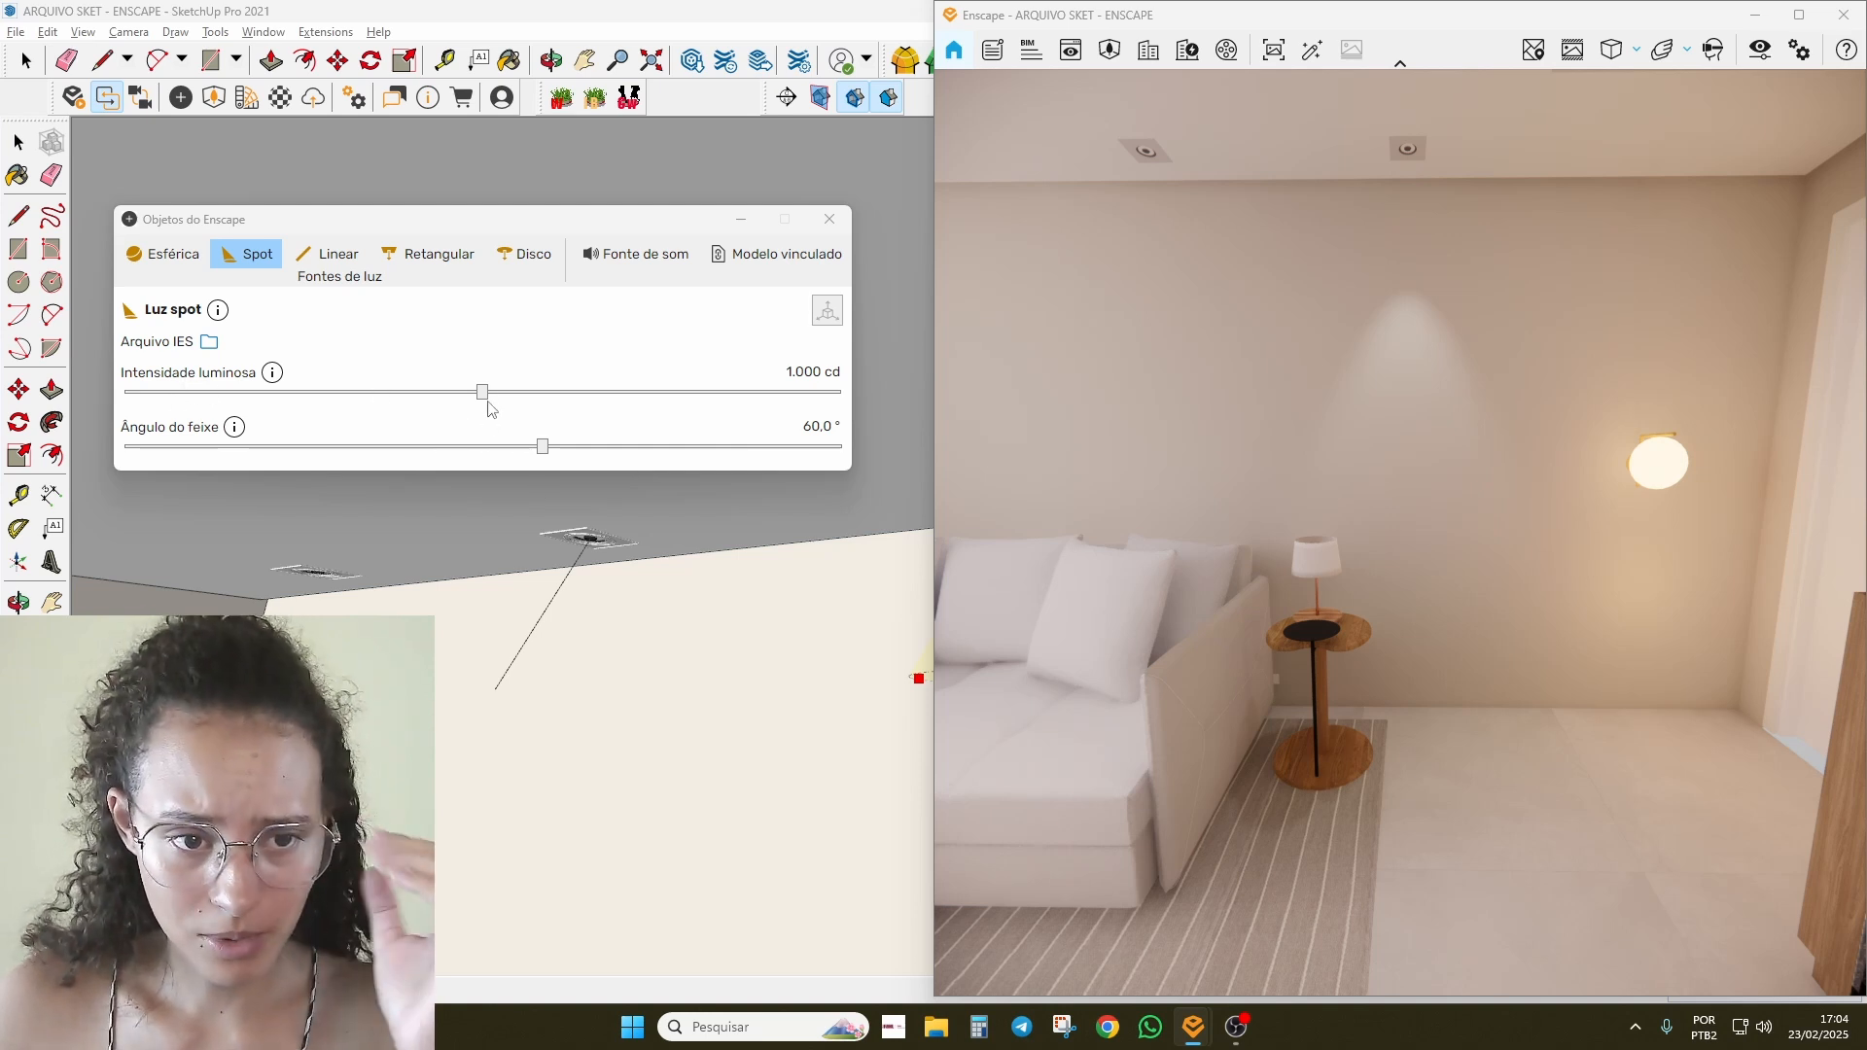
{"action": "mouse_move", "coordinate": [491, 401]}
{"action": "left_mouse_down"}
{"action": "mouse_move", "coordinate": [713, 420]}
{"action": "mouse_move", "coordinate": [297, 425]}
{"action": "mouse_move", "coordinate": [425, 392]}
{"action": "mouse_move", "coordinate": [616, 406]}
{"action": "mouse_move", "coordinate": [322, 446]}
{"action": "mouse_move", "coordinate": [637, 447]}
{"action": "mouse_move", "coordinate": [247, 457]}
{"action": "mouse_move", "coordinate": [657, 454]}
{"action": "left_mouse_up"}
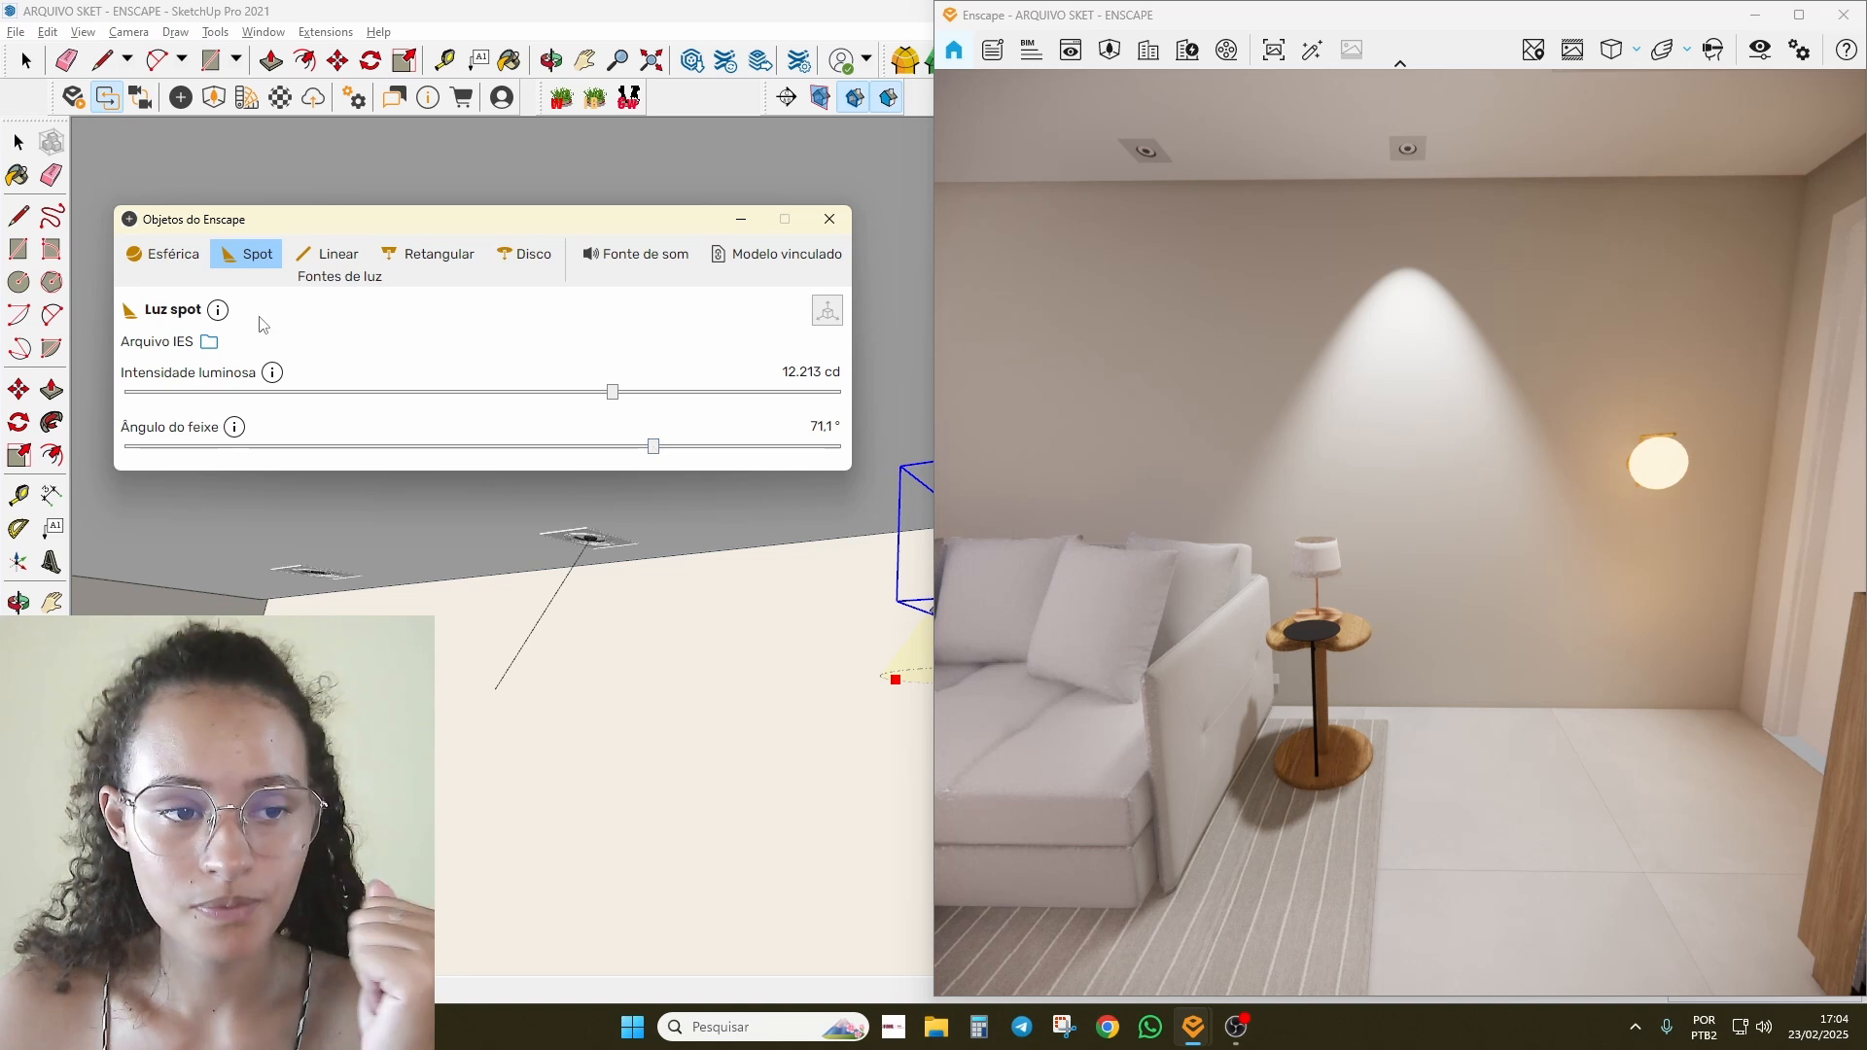
{"action": "left_click_drag", "start_coordinate": [297, 226], "coordinate": [598, 236]}
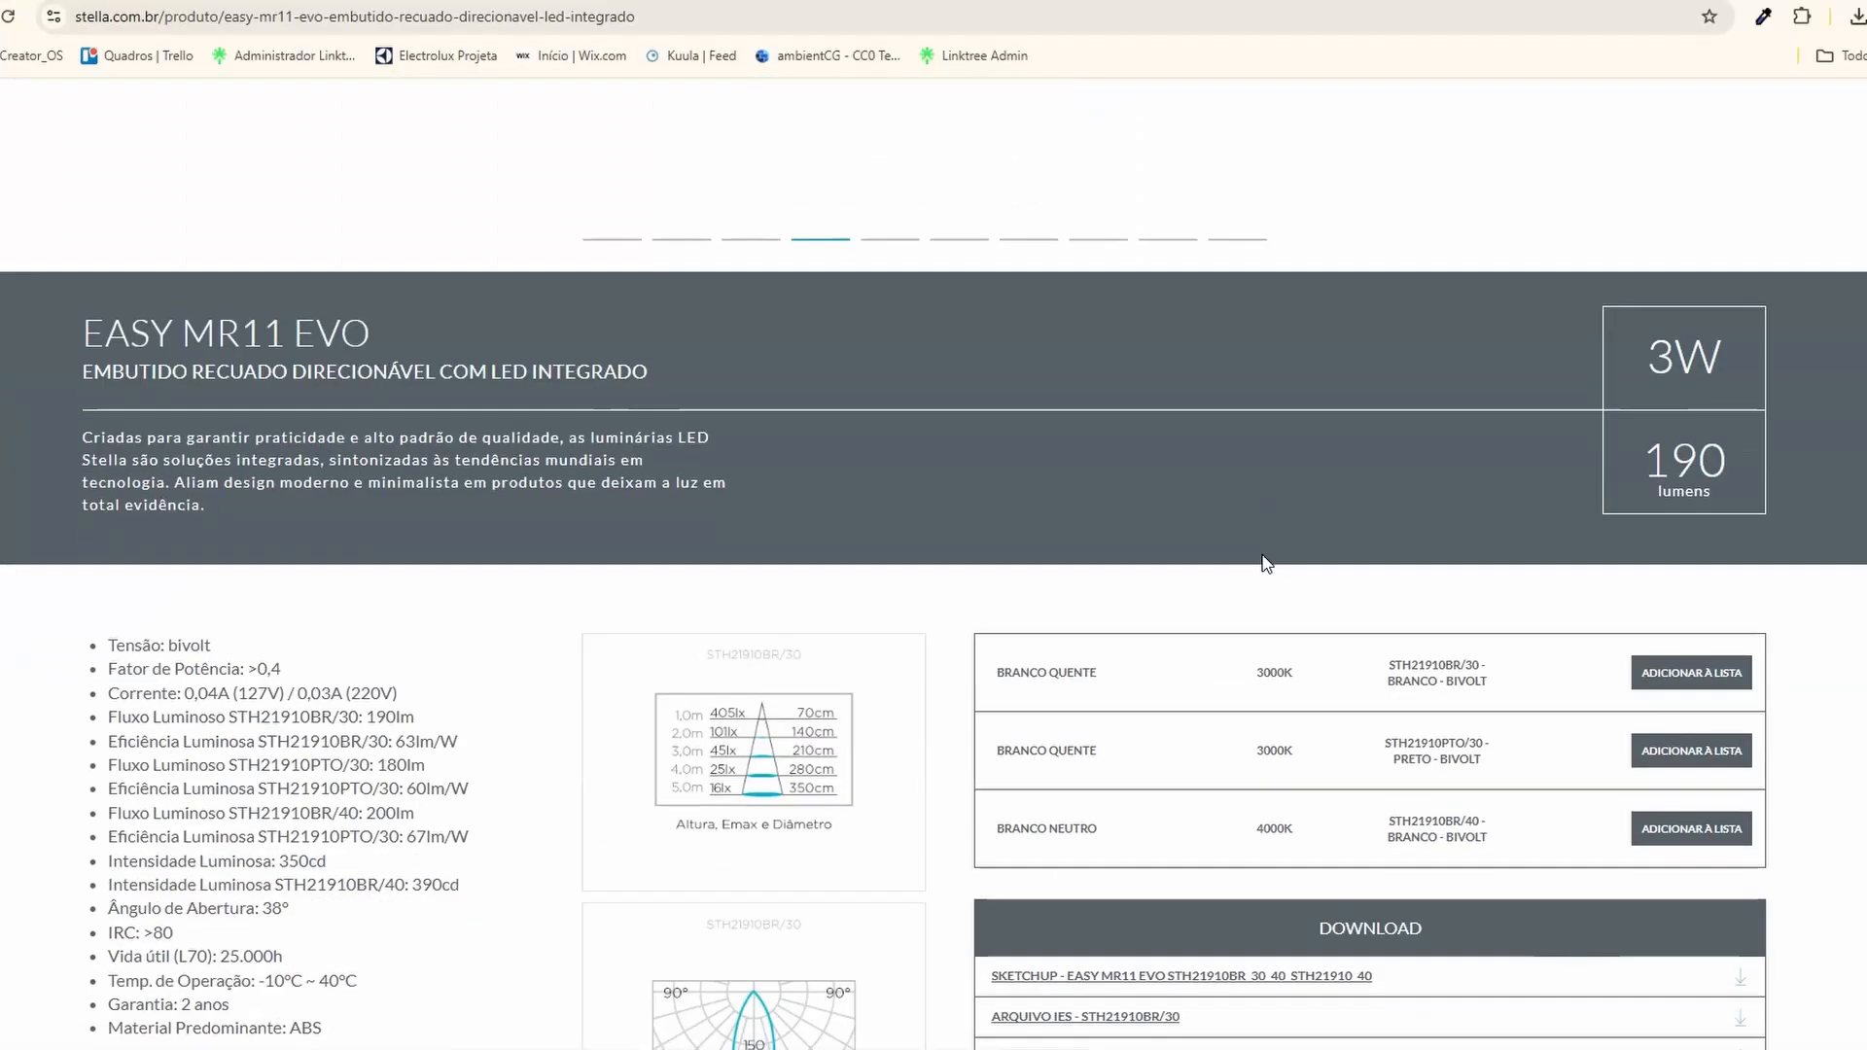
{"action": "scroll", "coordinate": [1262, 554], "scroll_direction": "down", "scroll_amount": 5}
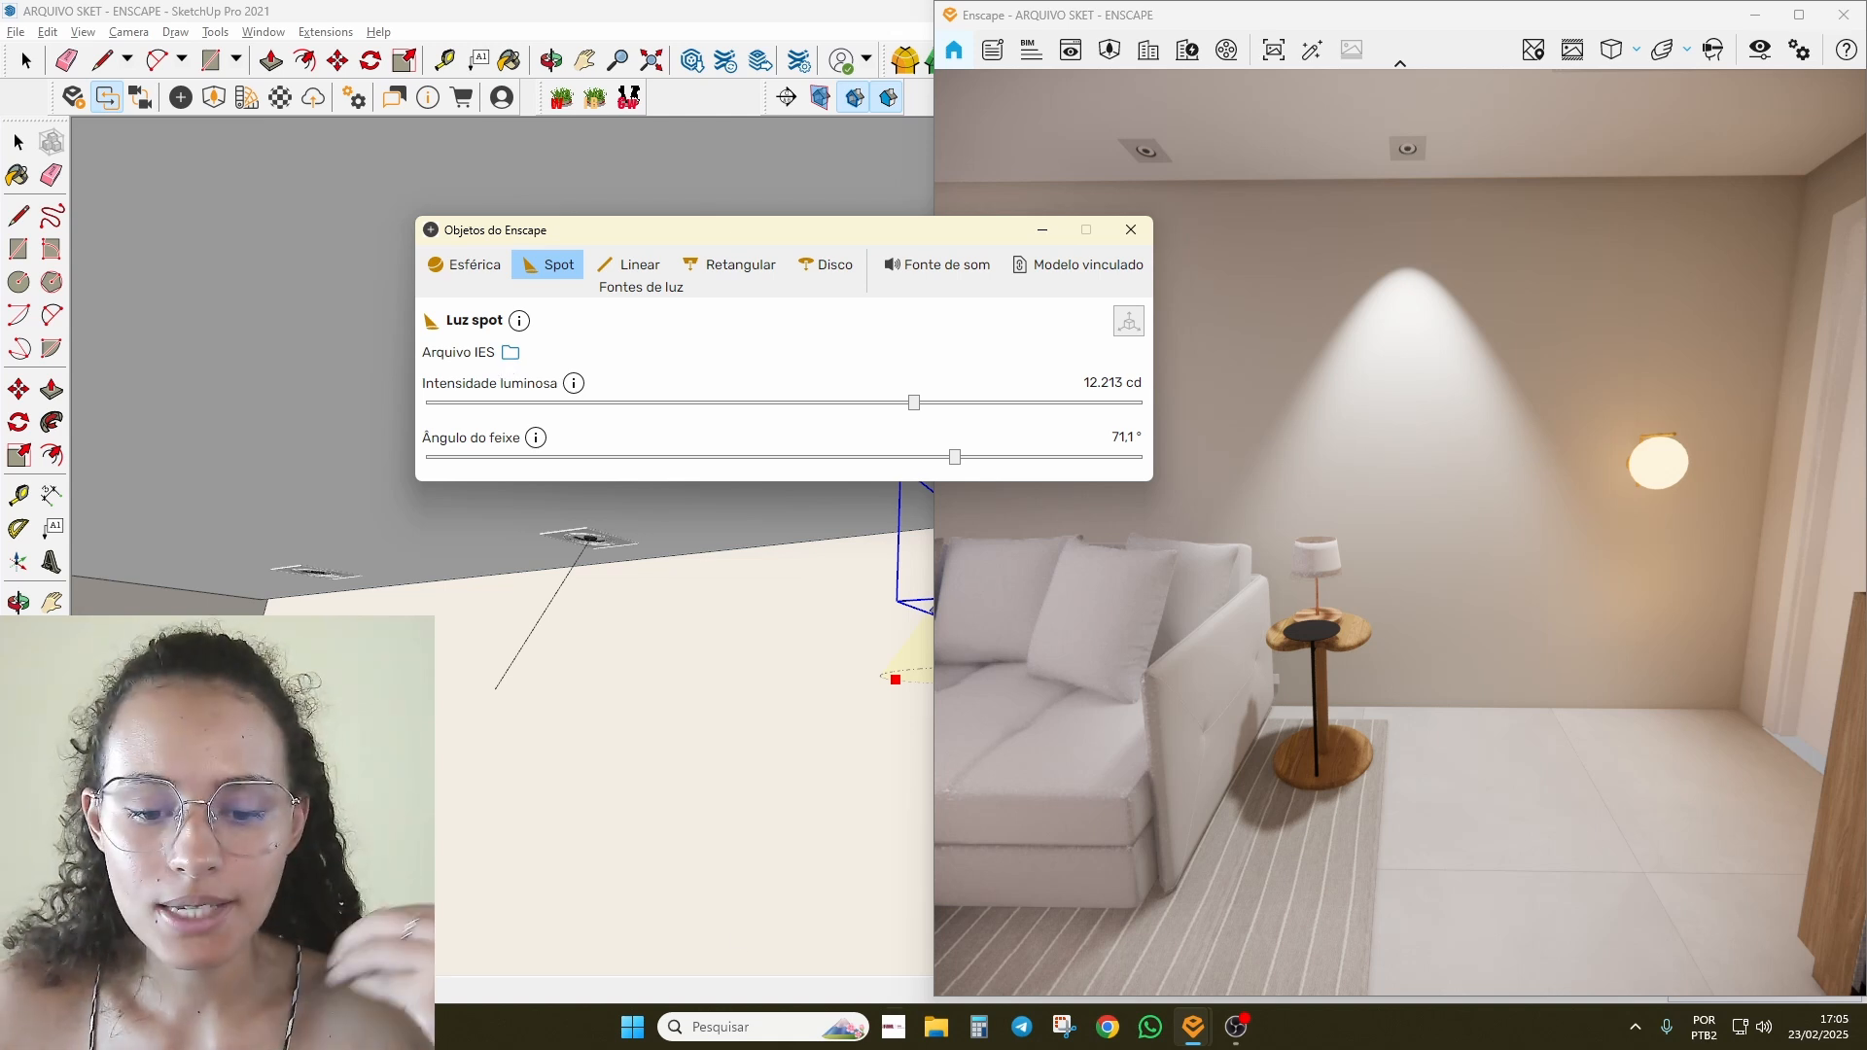
Step: Open the ies-lights-pack folder via the recent area-light IES file in File Explorer
{"action": "left_click", "coordinate": [936, 1027]}
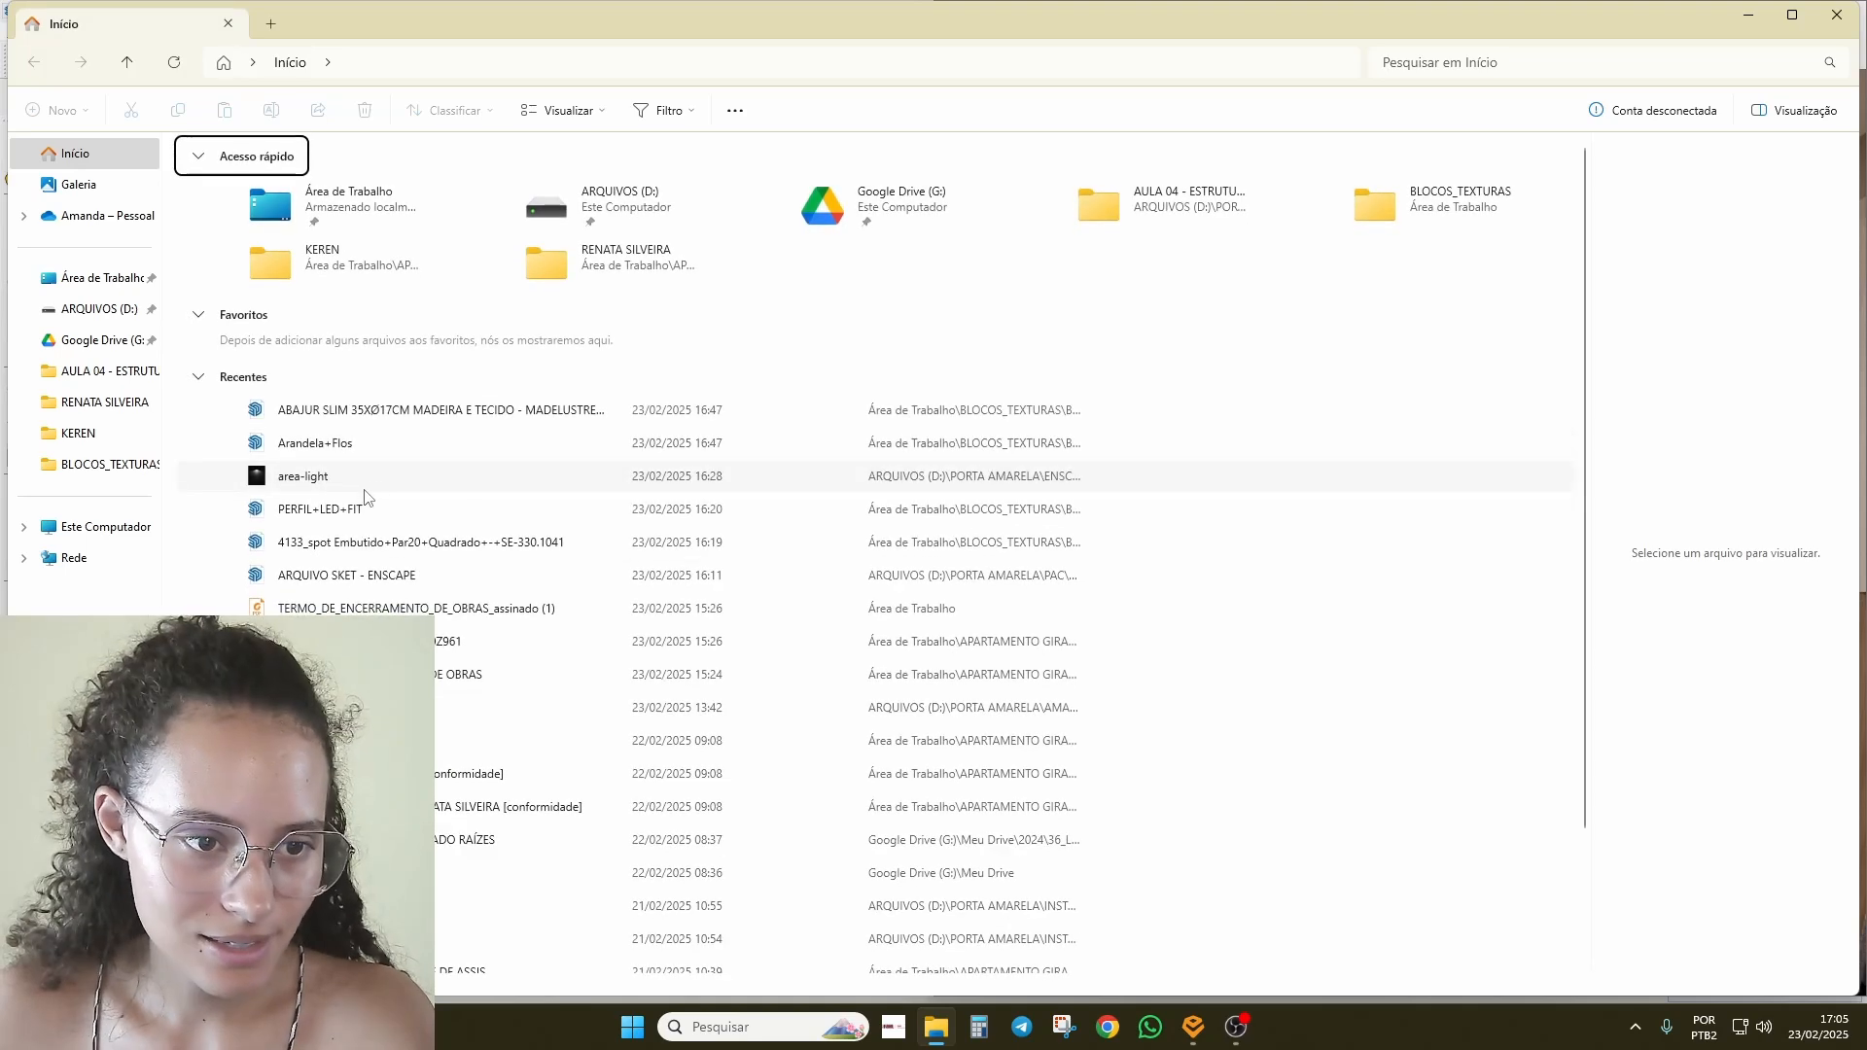
{"action": "left_click", "coordinate": [364, 477]}
{"action": "right_click", "coordinate": [366, 477]}
{"action": "left_click", "coordinate": [457, 525]}
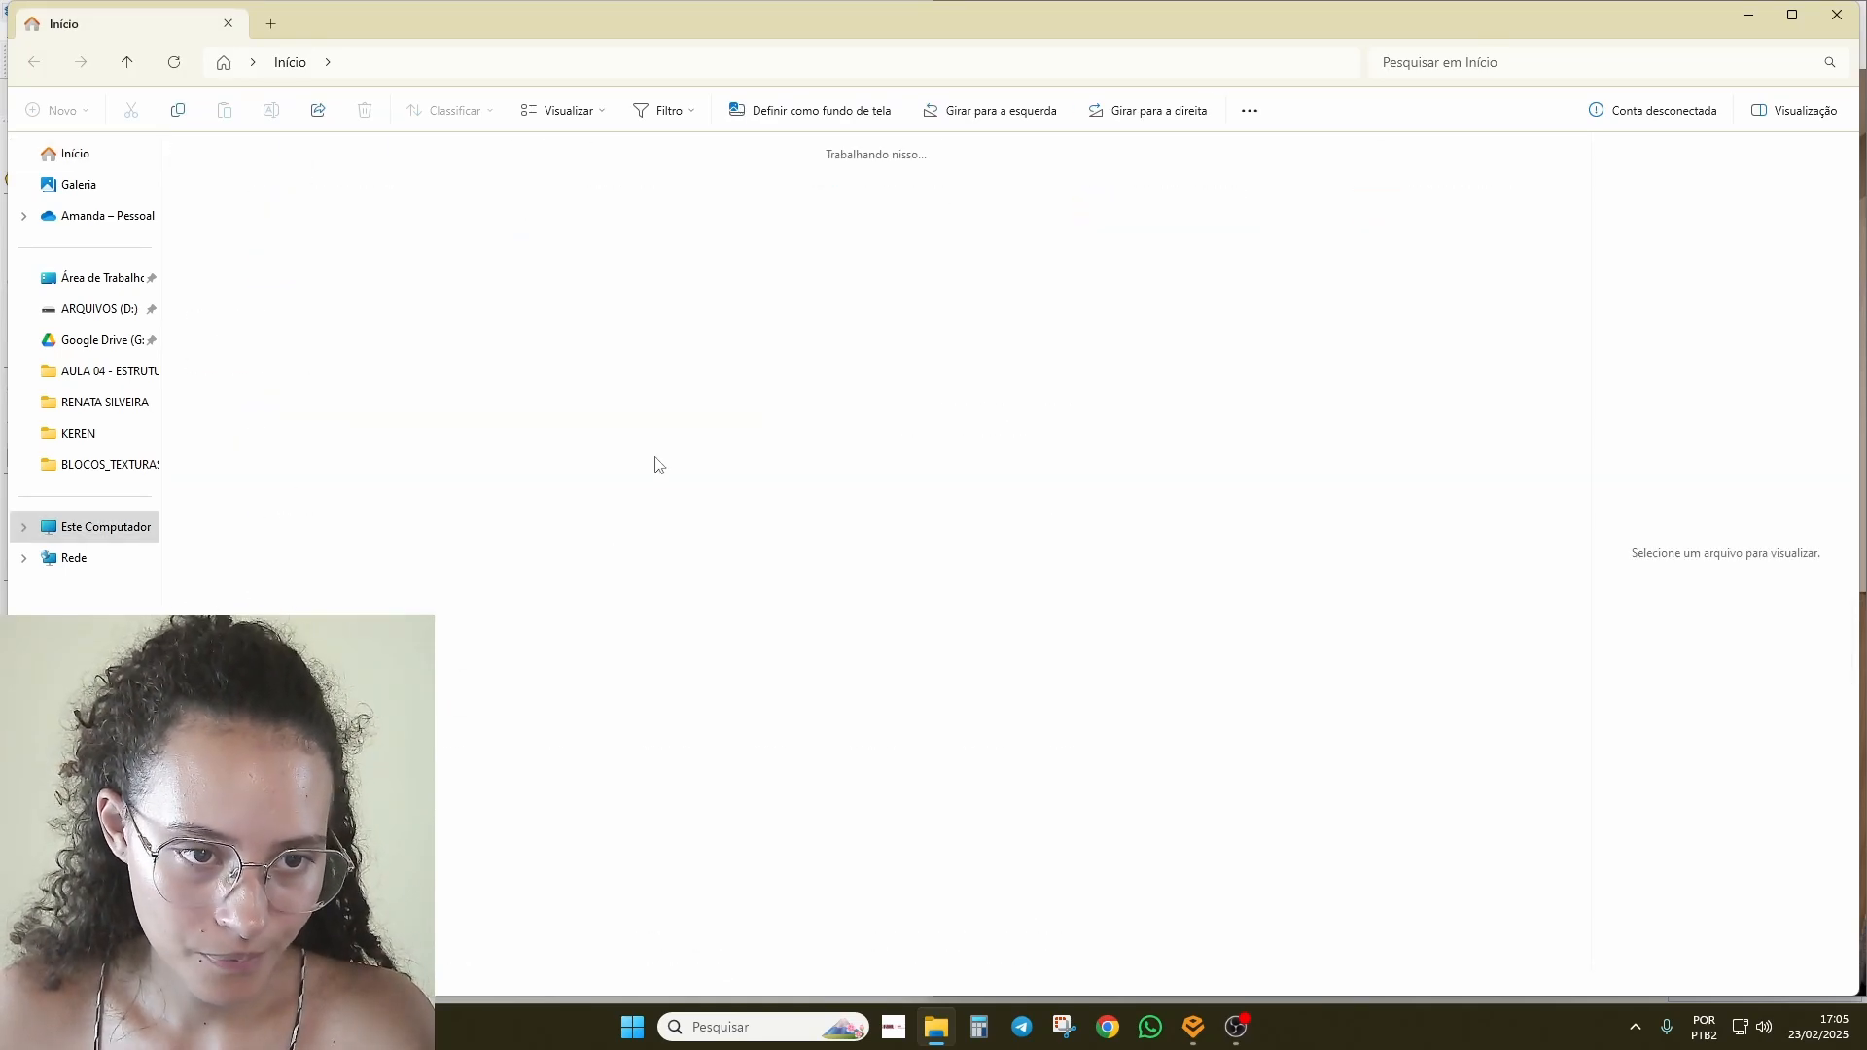
{"action": "left_click", "coordinate": [1100, 872]}
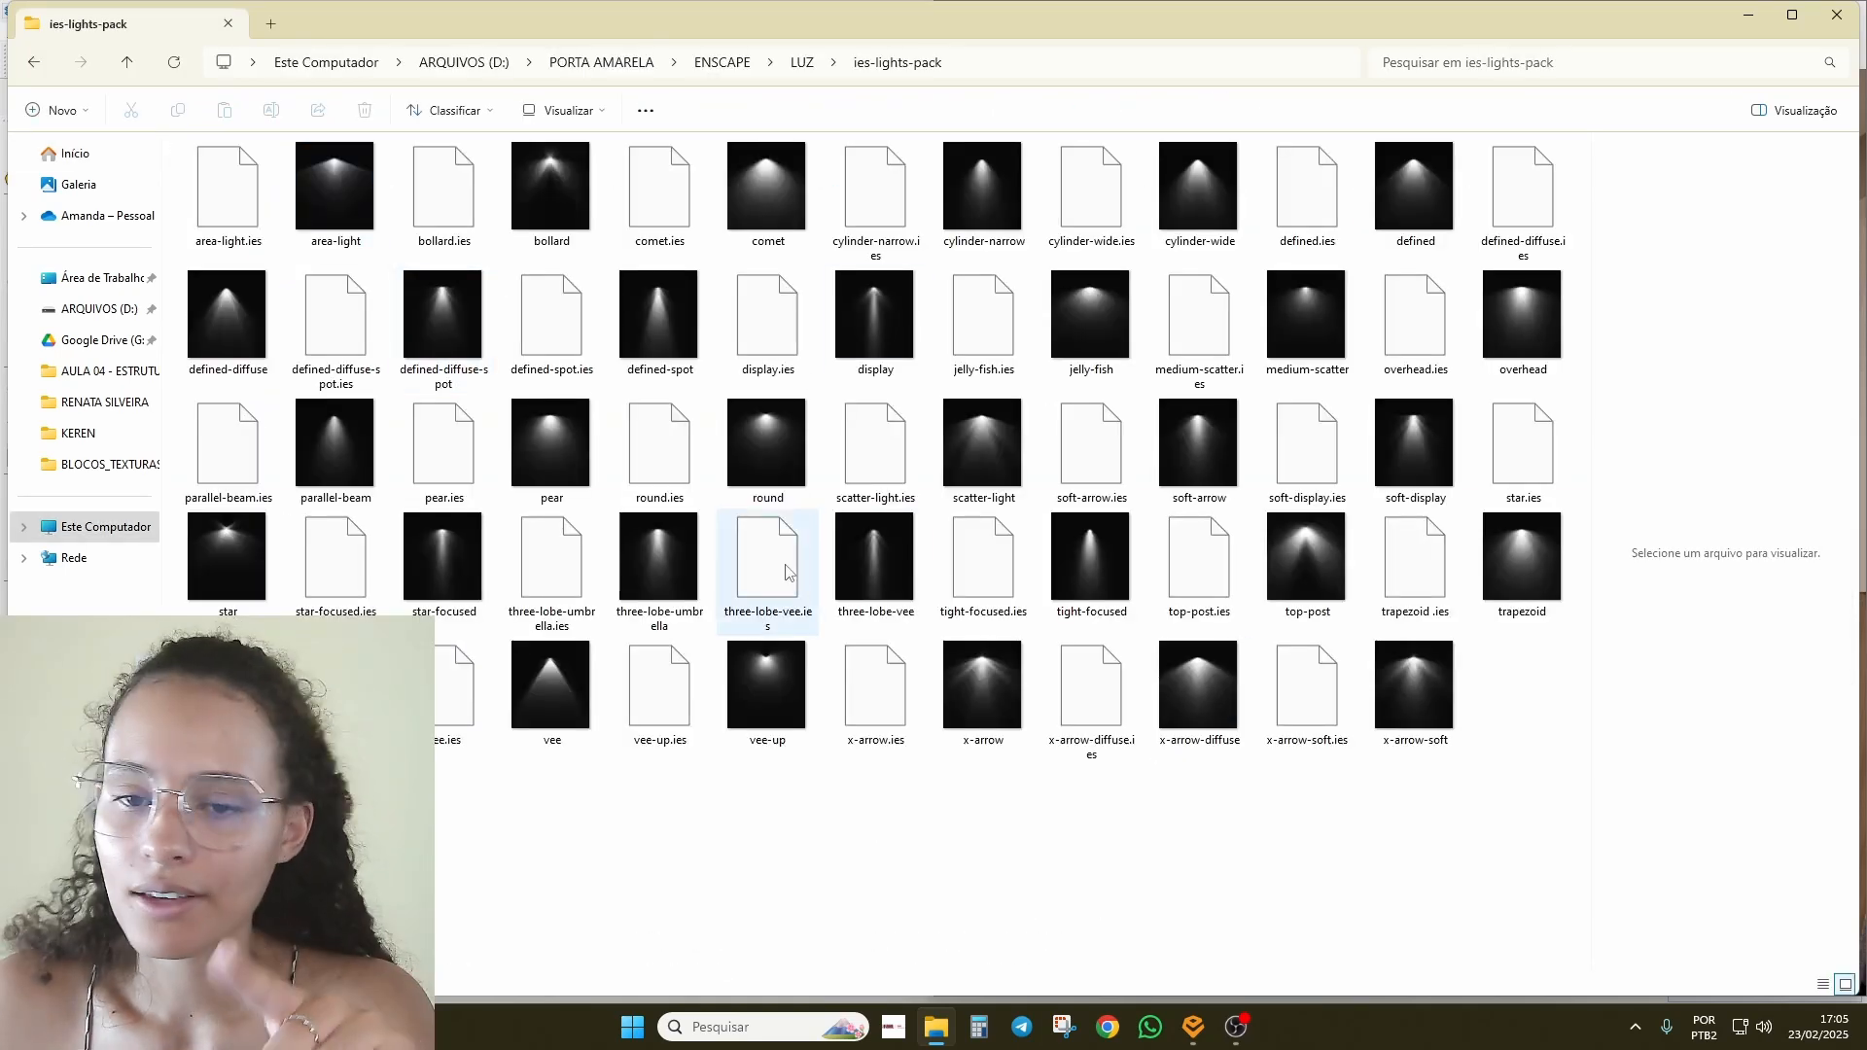
Step: Show the folder as extra-large icons to preview each IES beam, then return to SketchUp
{"action": "left_click", "coordinate": [569, 110]}
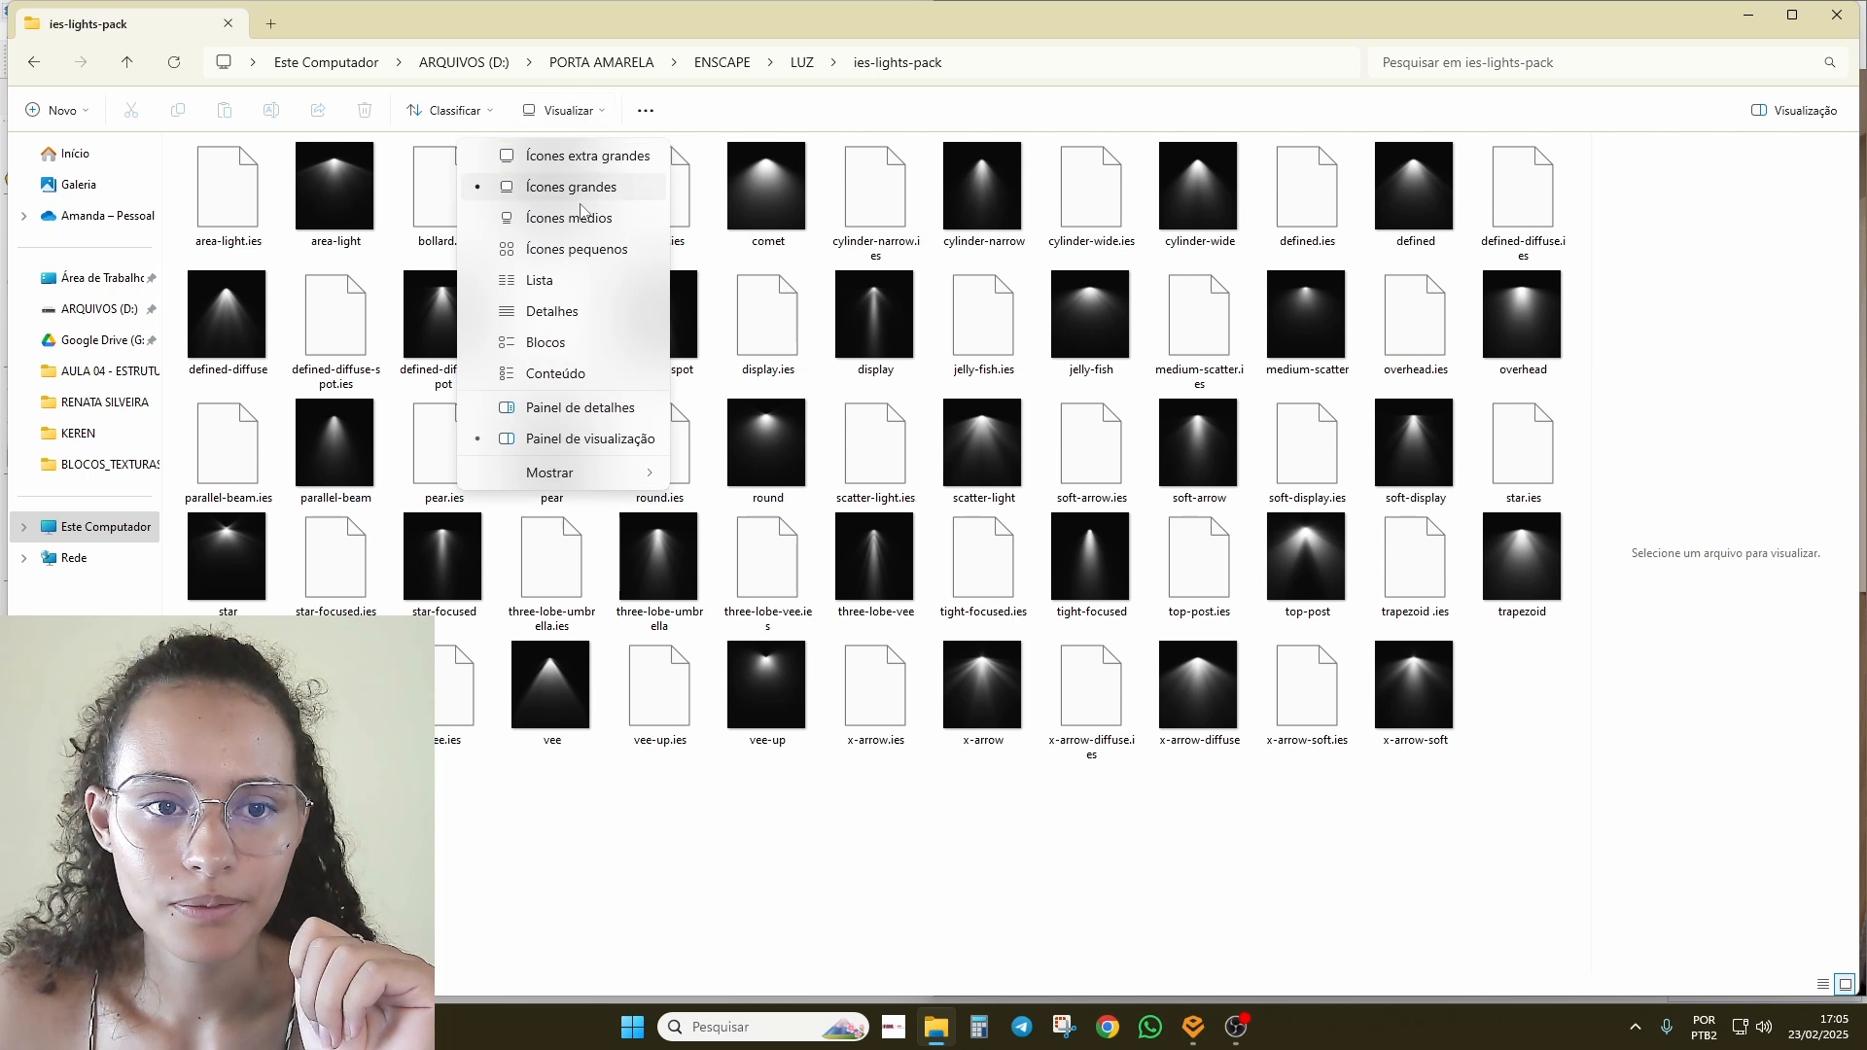
{"action": "left_click", "coordinate": [584, 155]}
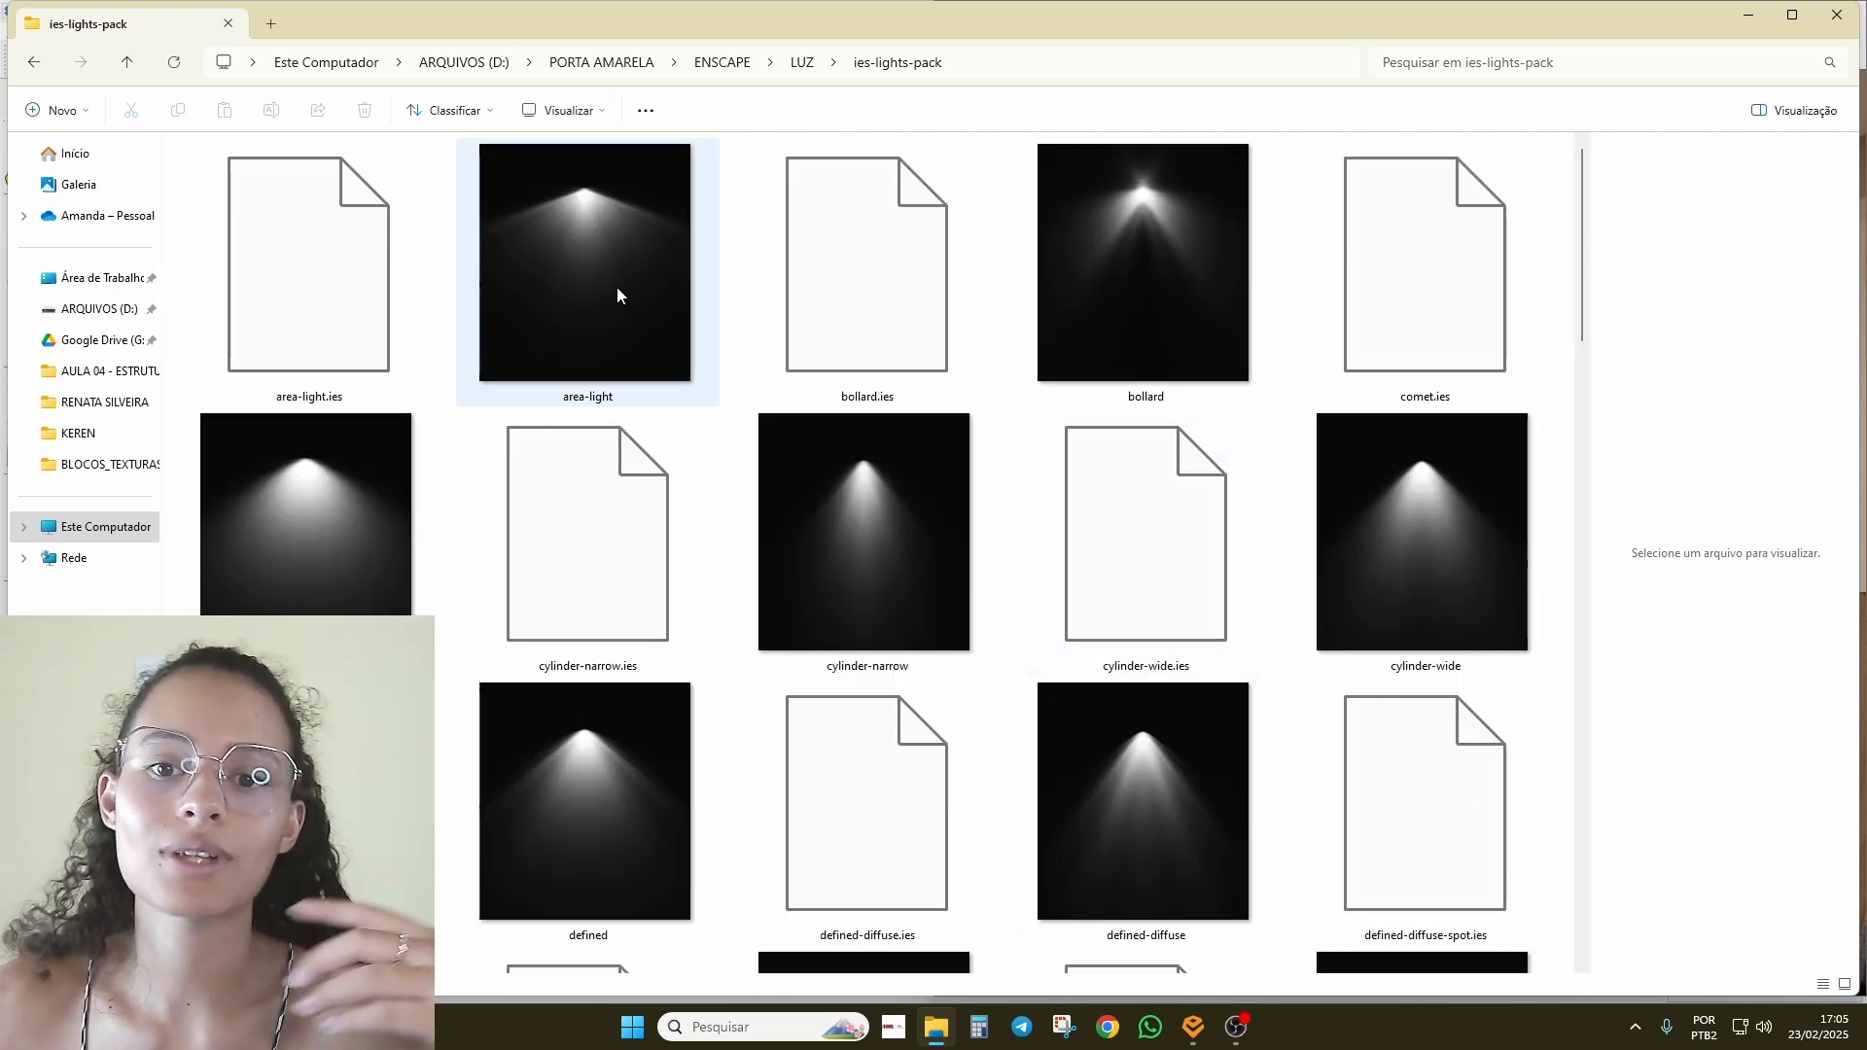
{"action": "scroll", "coordinate": [1192, 477], "scroll_direction": "down", "scroll_amount": 10}
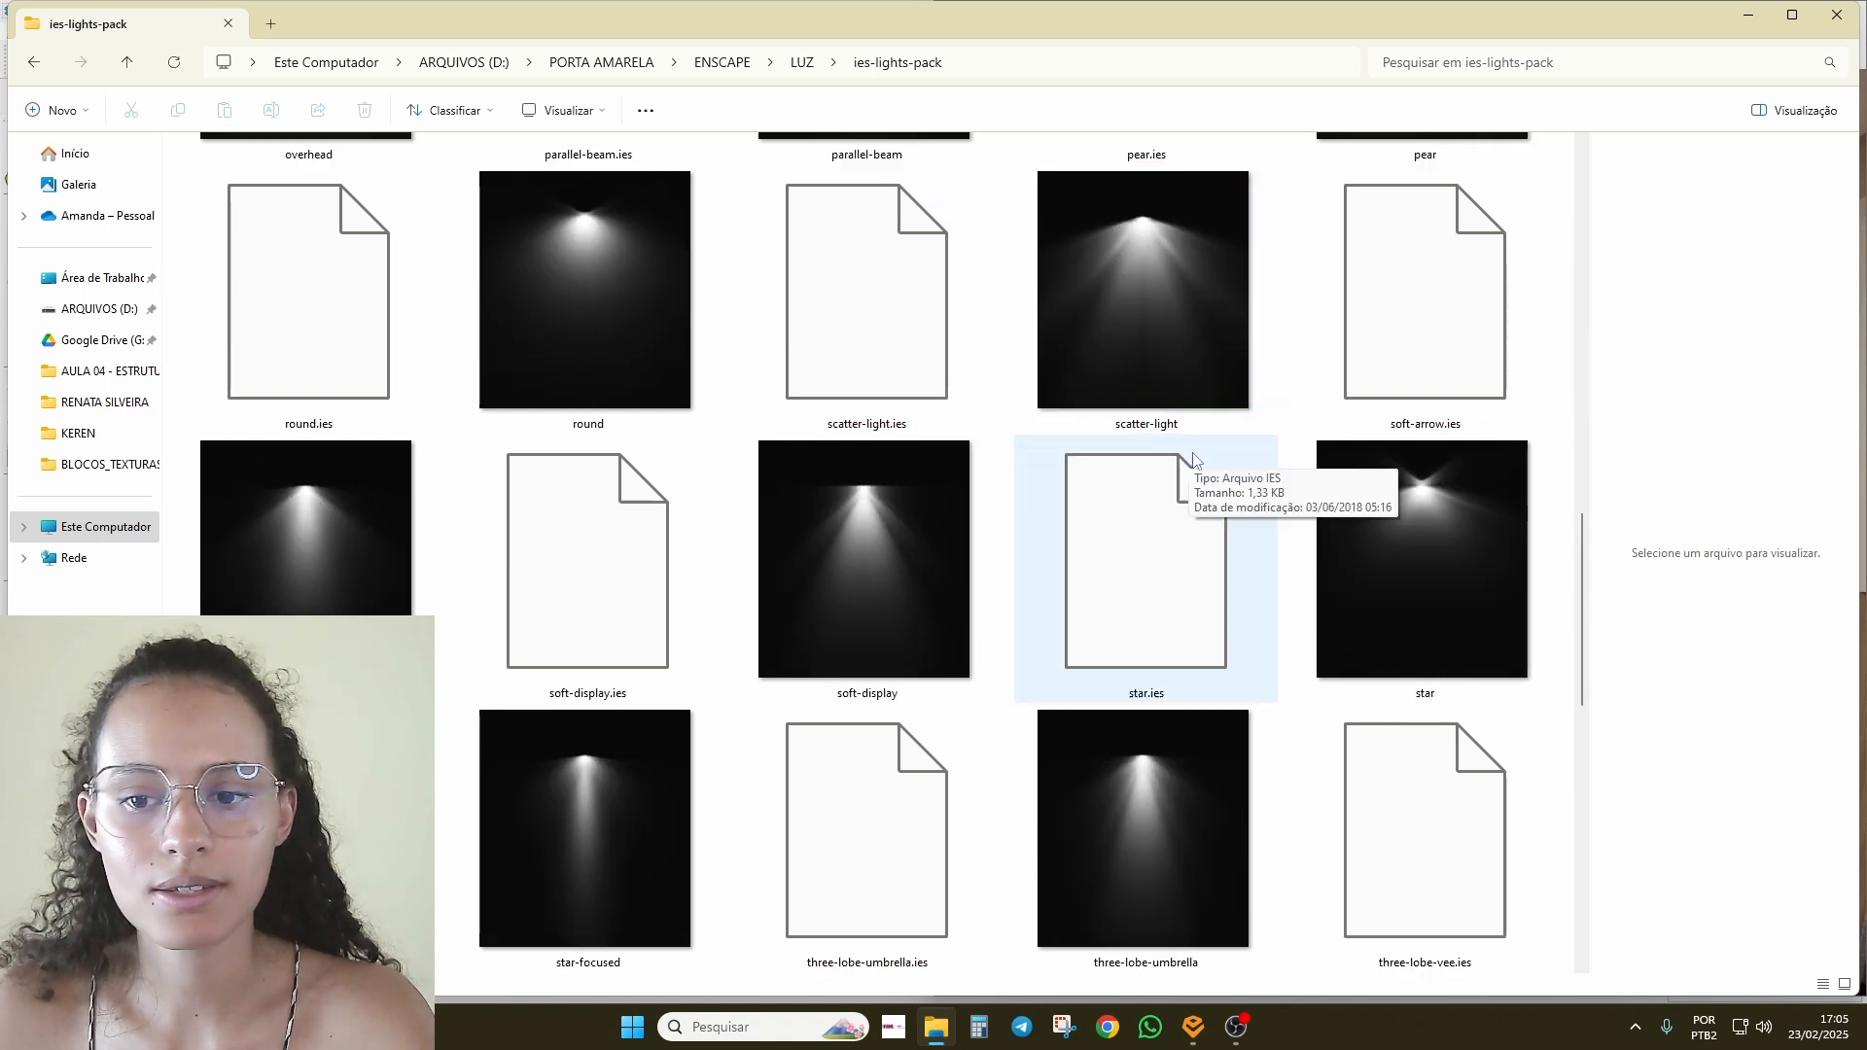
{"action": "left_click_drag", "start_coordinate": [1584, 588], "coordinate": [1625, 166]}
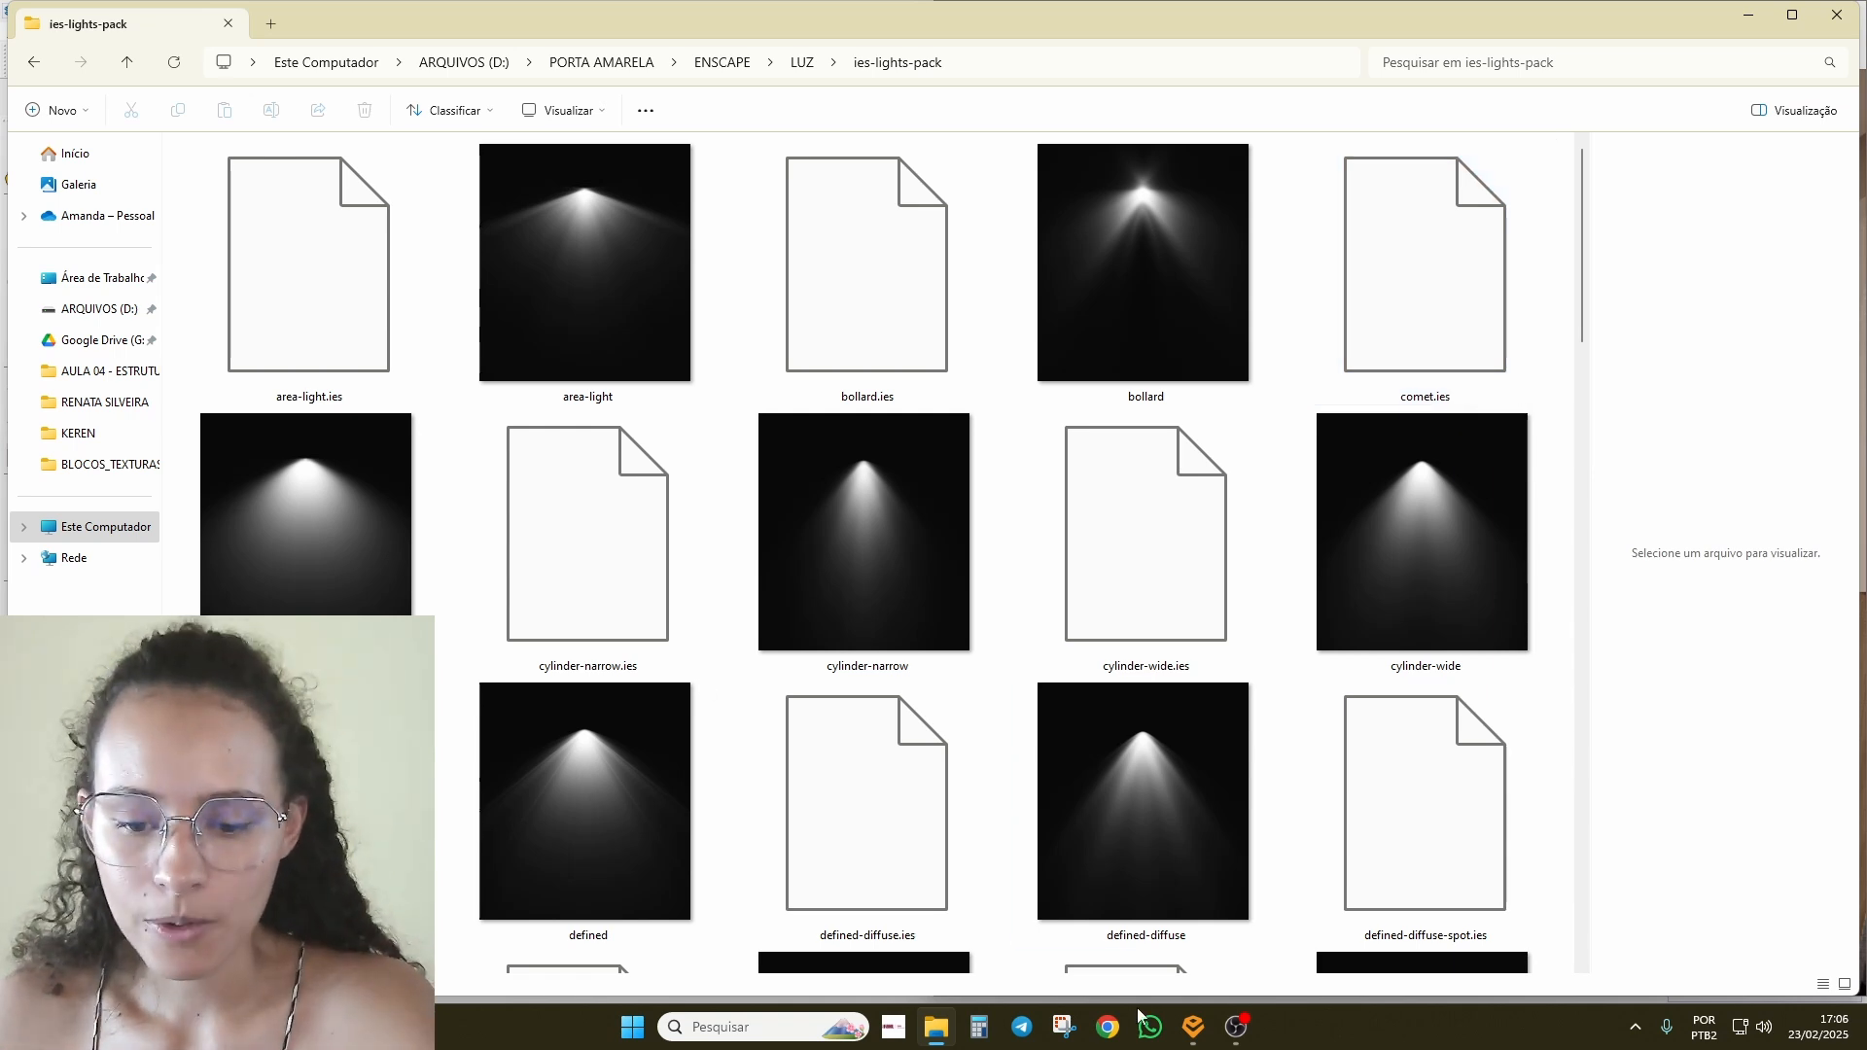
{"action": "left_click", "coordinate": [1193, 1029]}
{"action": "left_click", "coordinate": [1095, 906]}
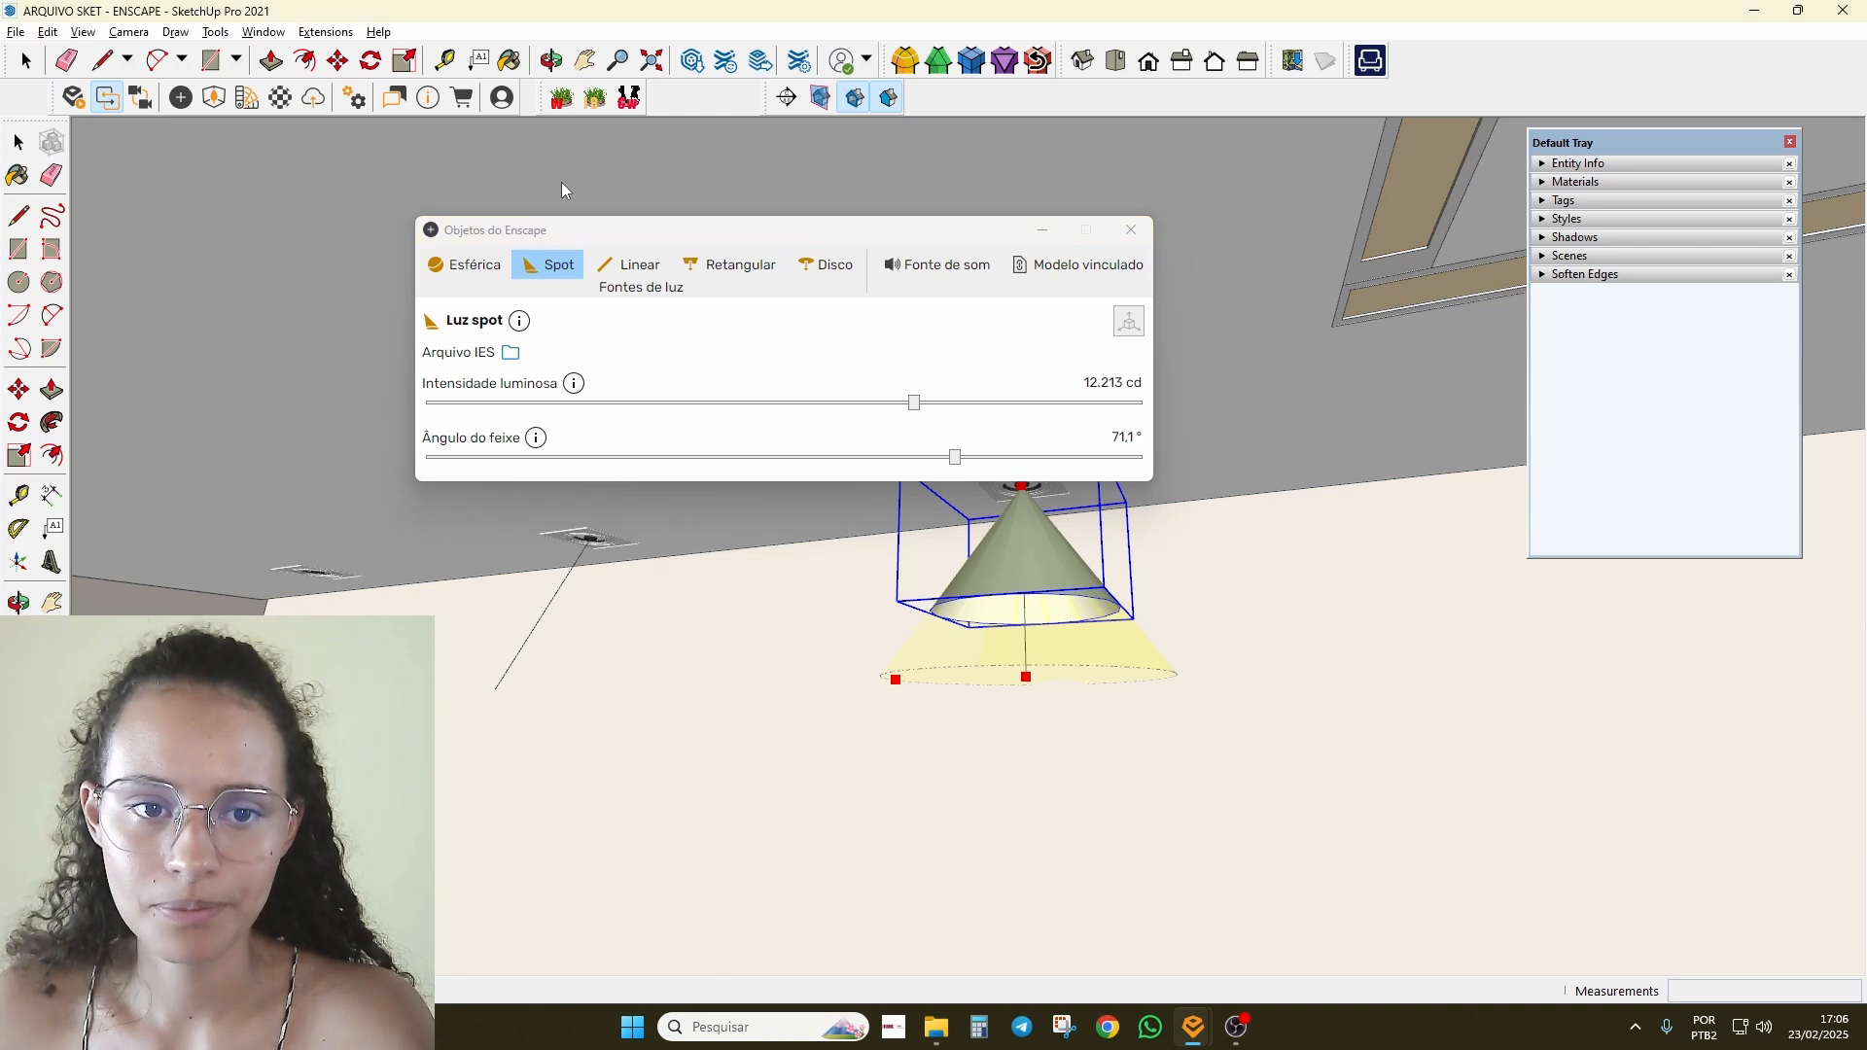
Step: Compare the beam thumbnails, then load umbrella.ies as the ceiling spot's IES file
{"action": "left_click_drag", "start_coordinate": [599, 233], "coordinate": [326, 179]}
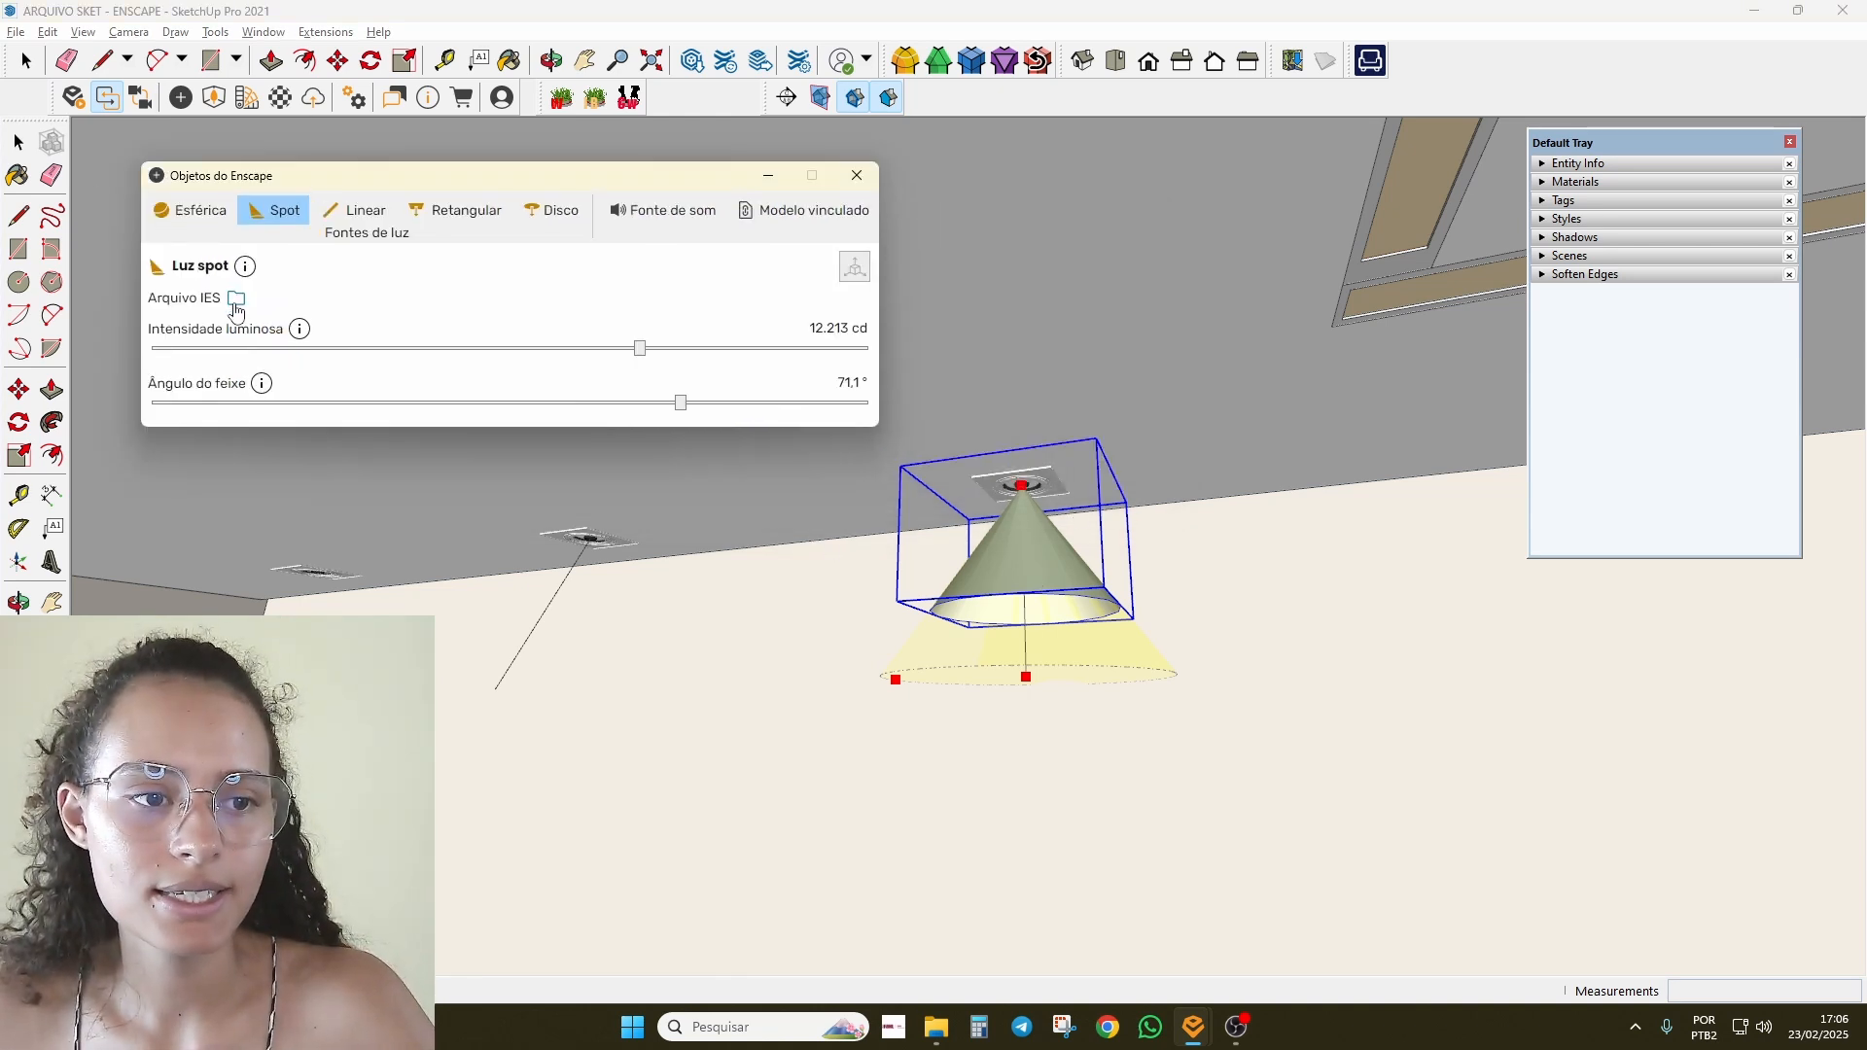
{"action": "left_click_drag", "start_coordinate": [303, 181], "coordinate": [549, 232]}
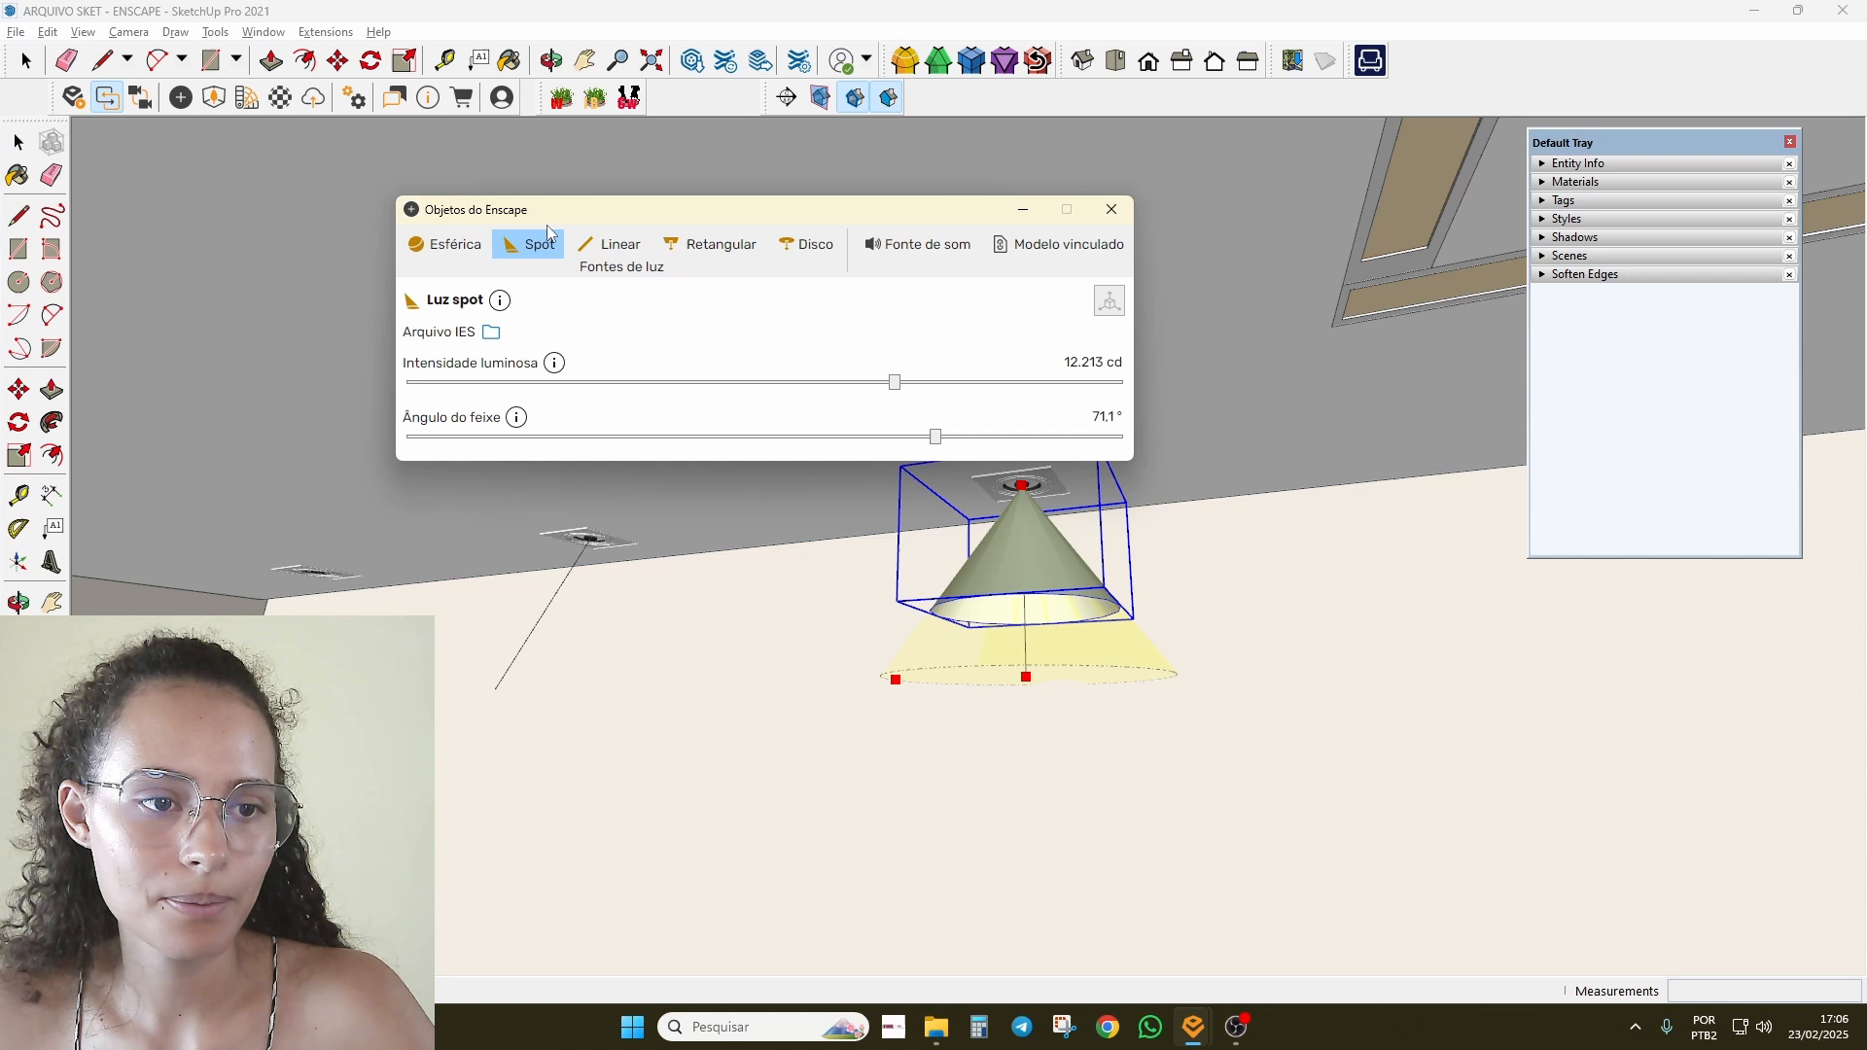
{"action": "left_click", "coordinate": [490, 334]}
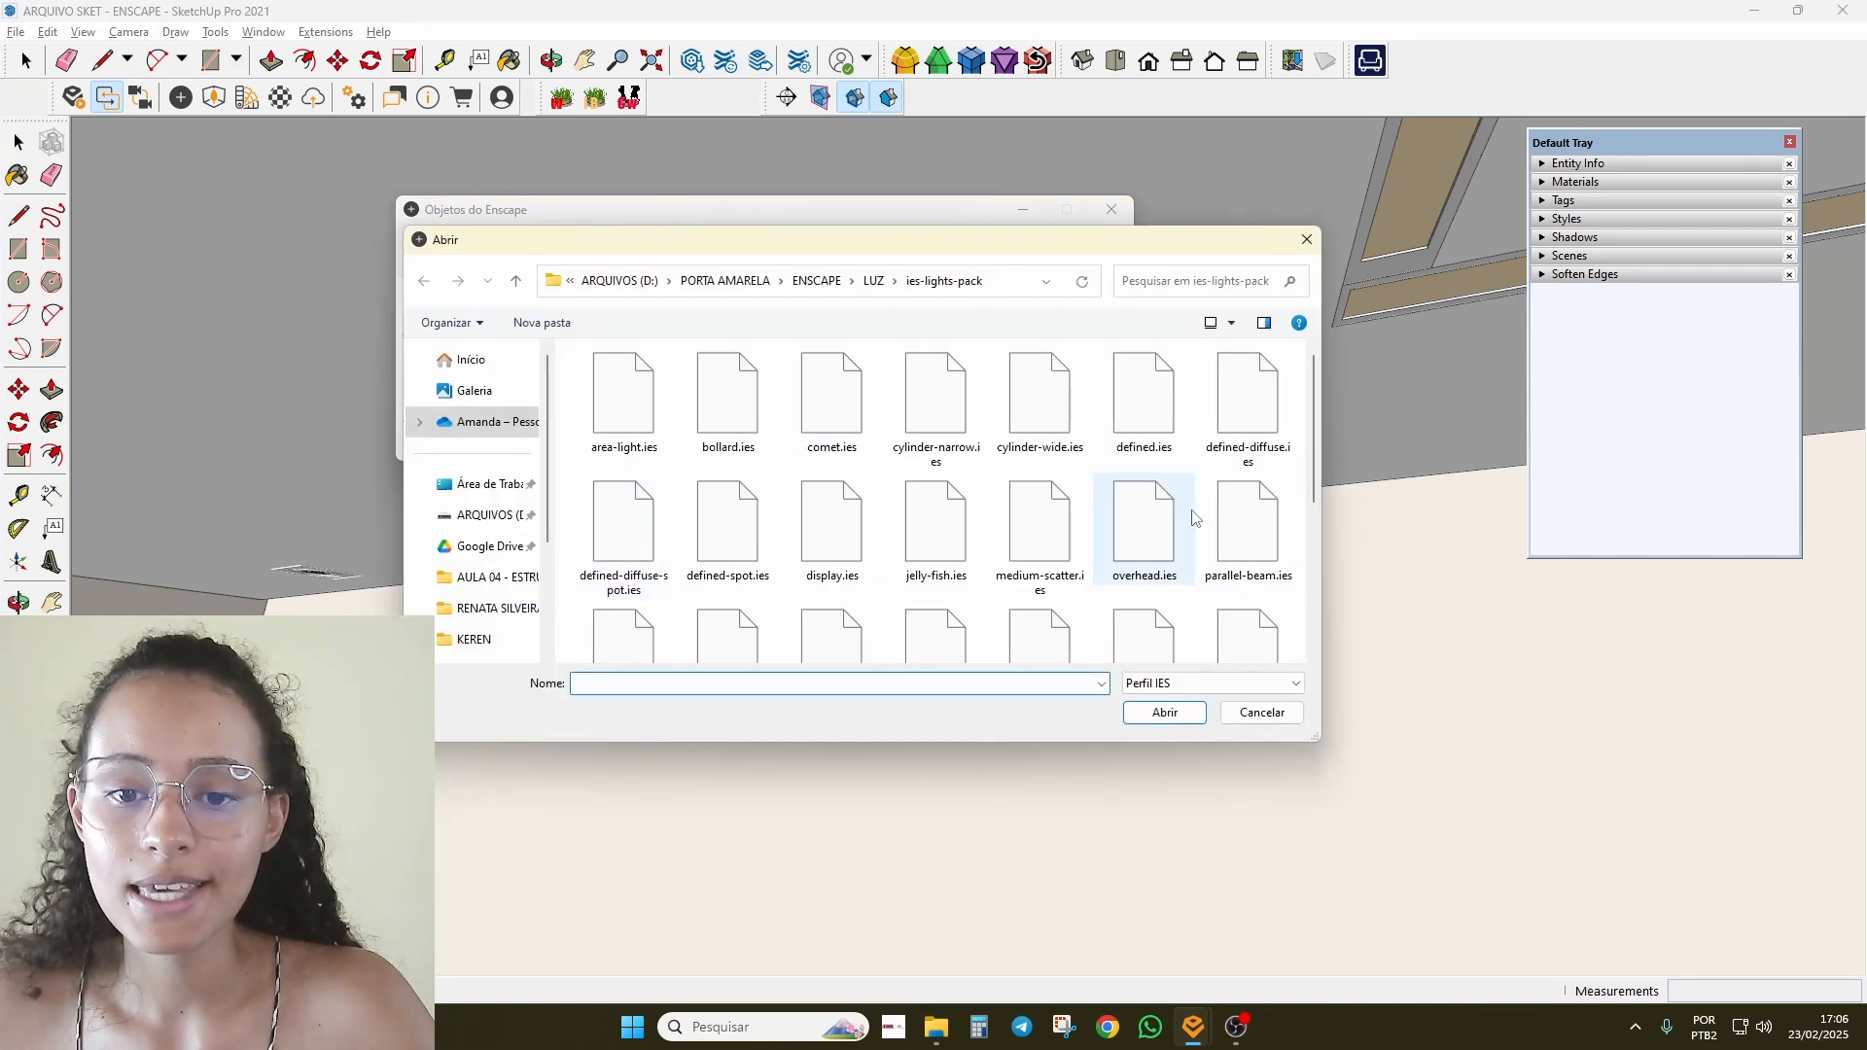
{"action": "left_click", "coordinate": [935, 1027]}
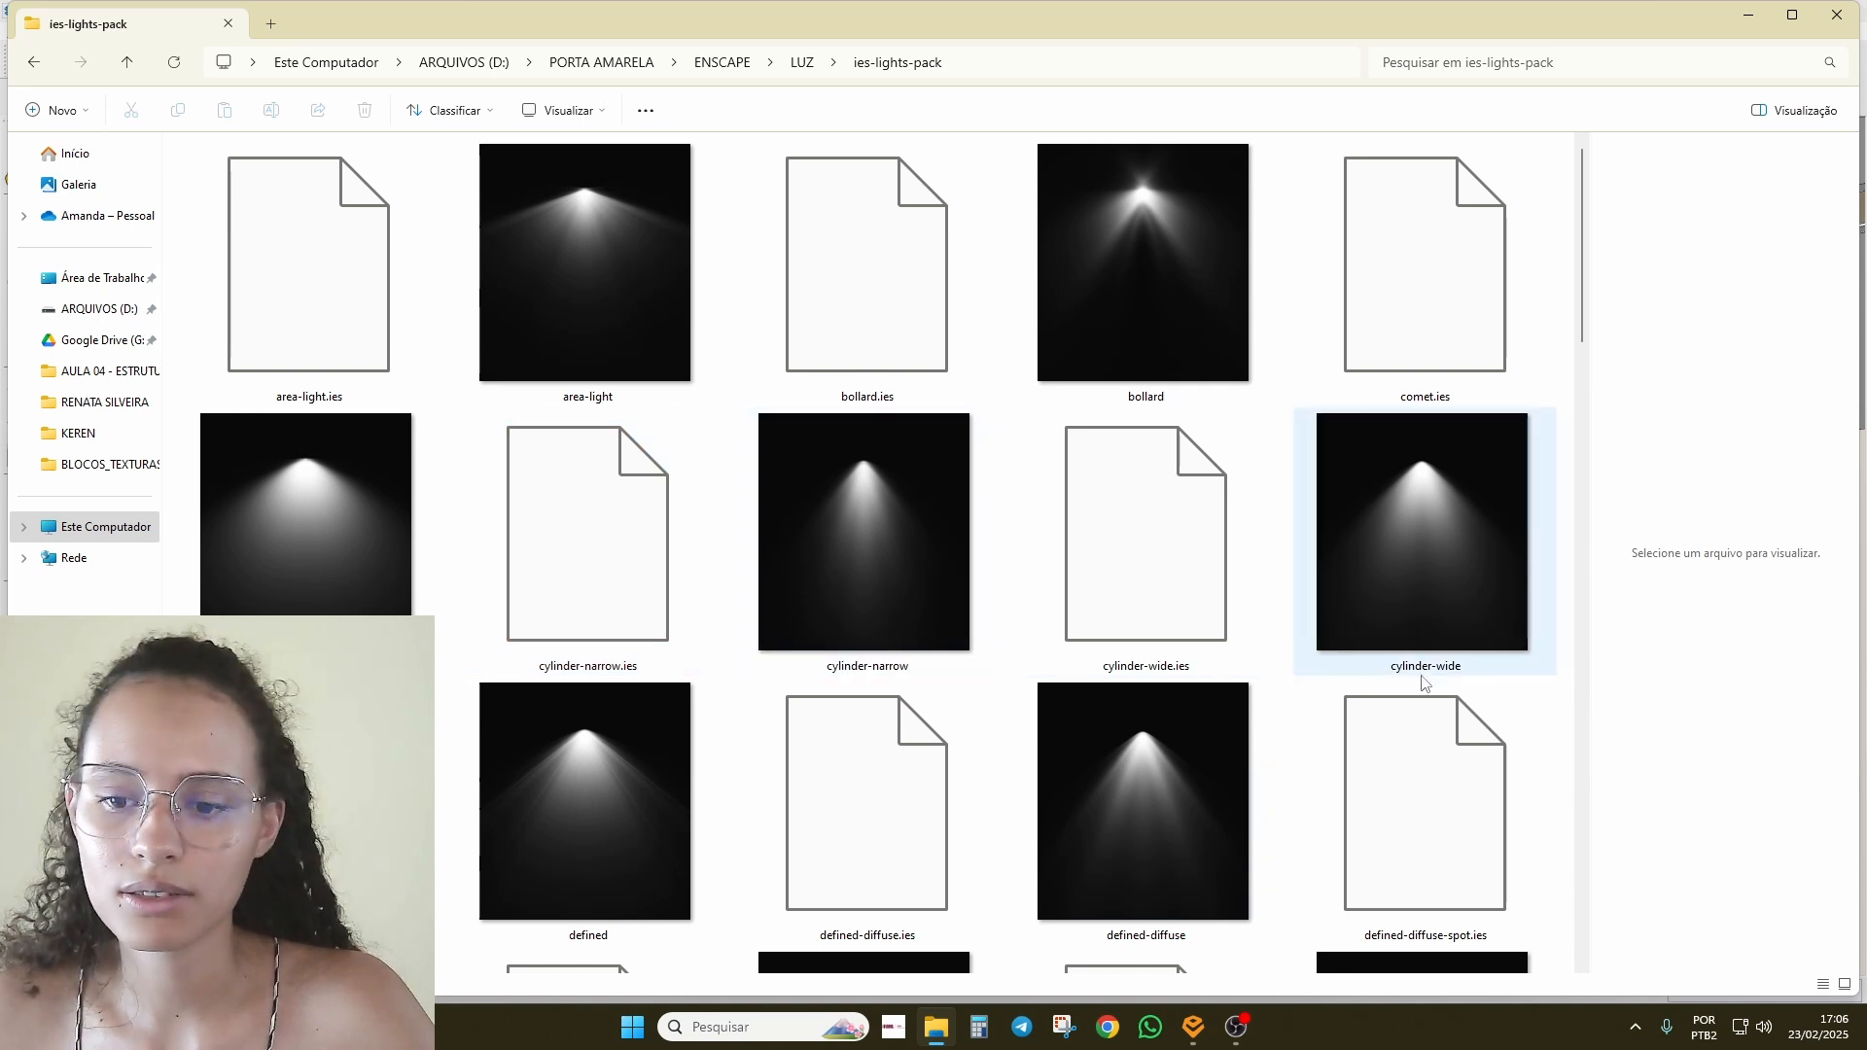
{"action": "scroll", "coordinate": [1147, 603], "scroll_direction": "down", "scroll_amount": 4}
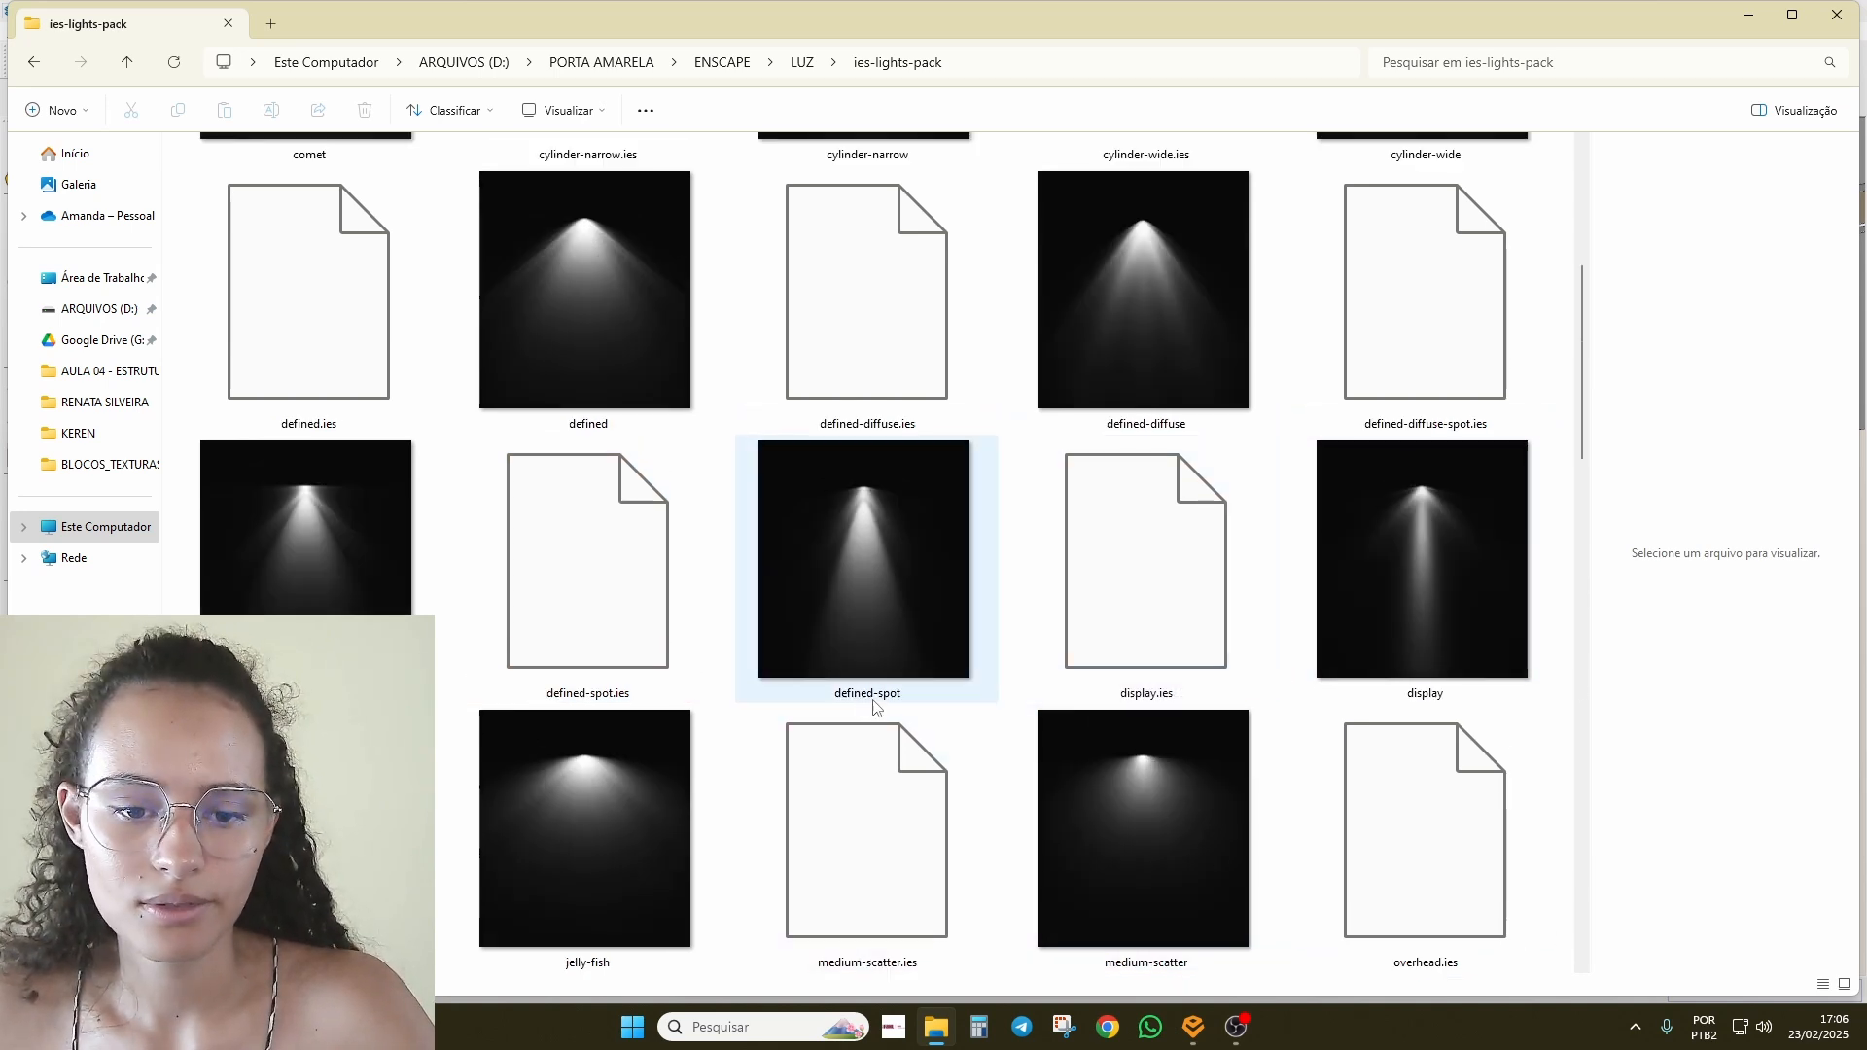
{"action": "scroll", "coordinate": [1133, 598], "scroll_direction": "up", "scroll_amount": 4}
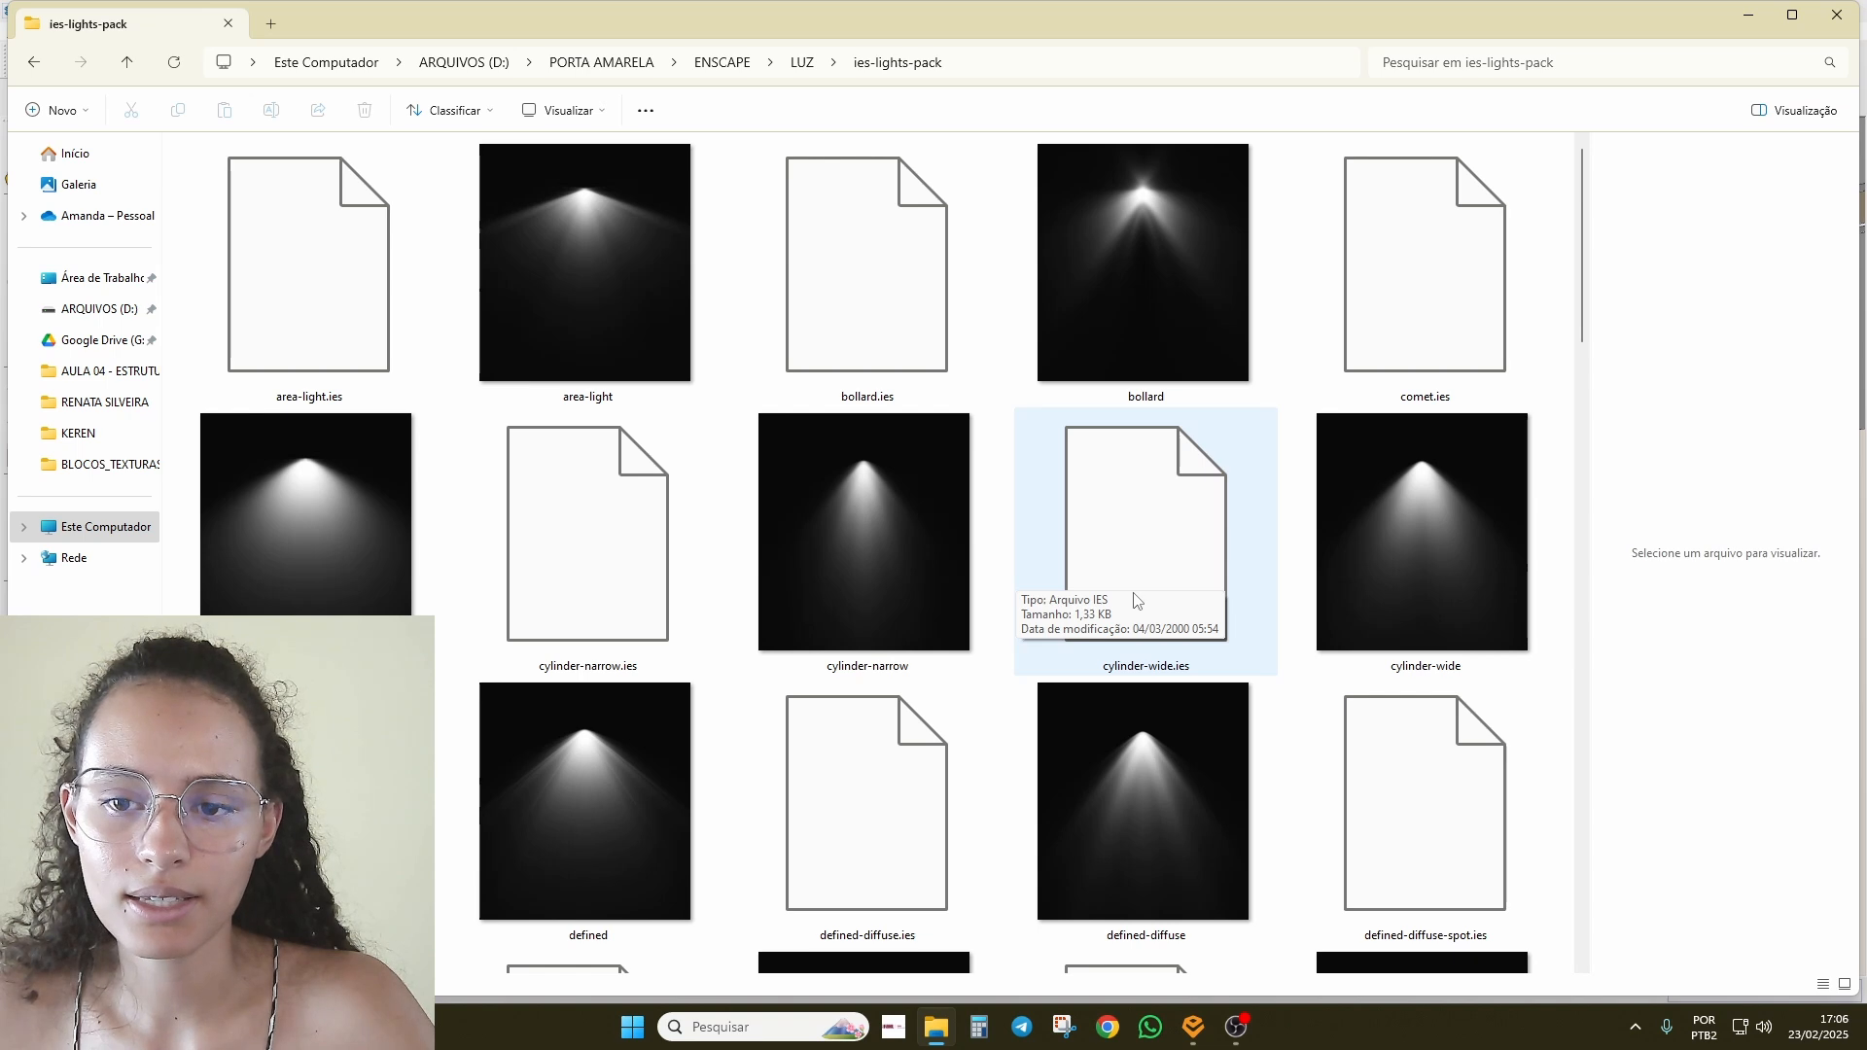
{"action": "scroll", "coordinate": [898, 616], "scroll_direction": "down", "scroll_amount": 12}
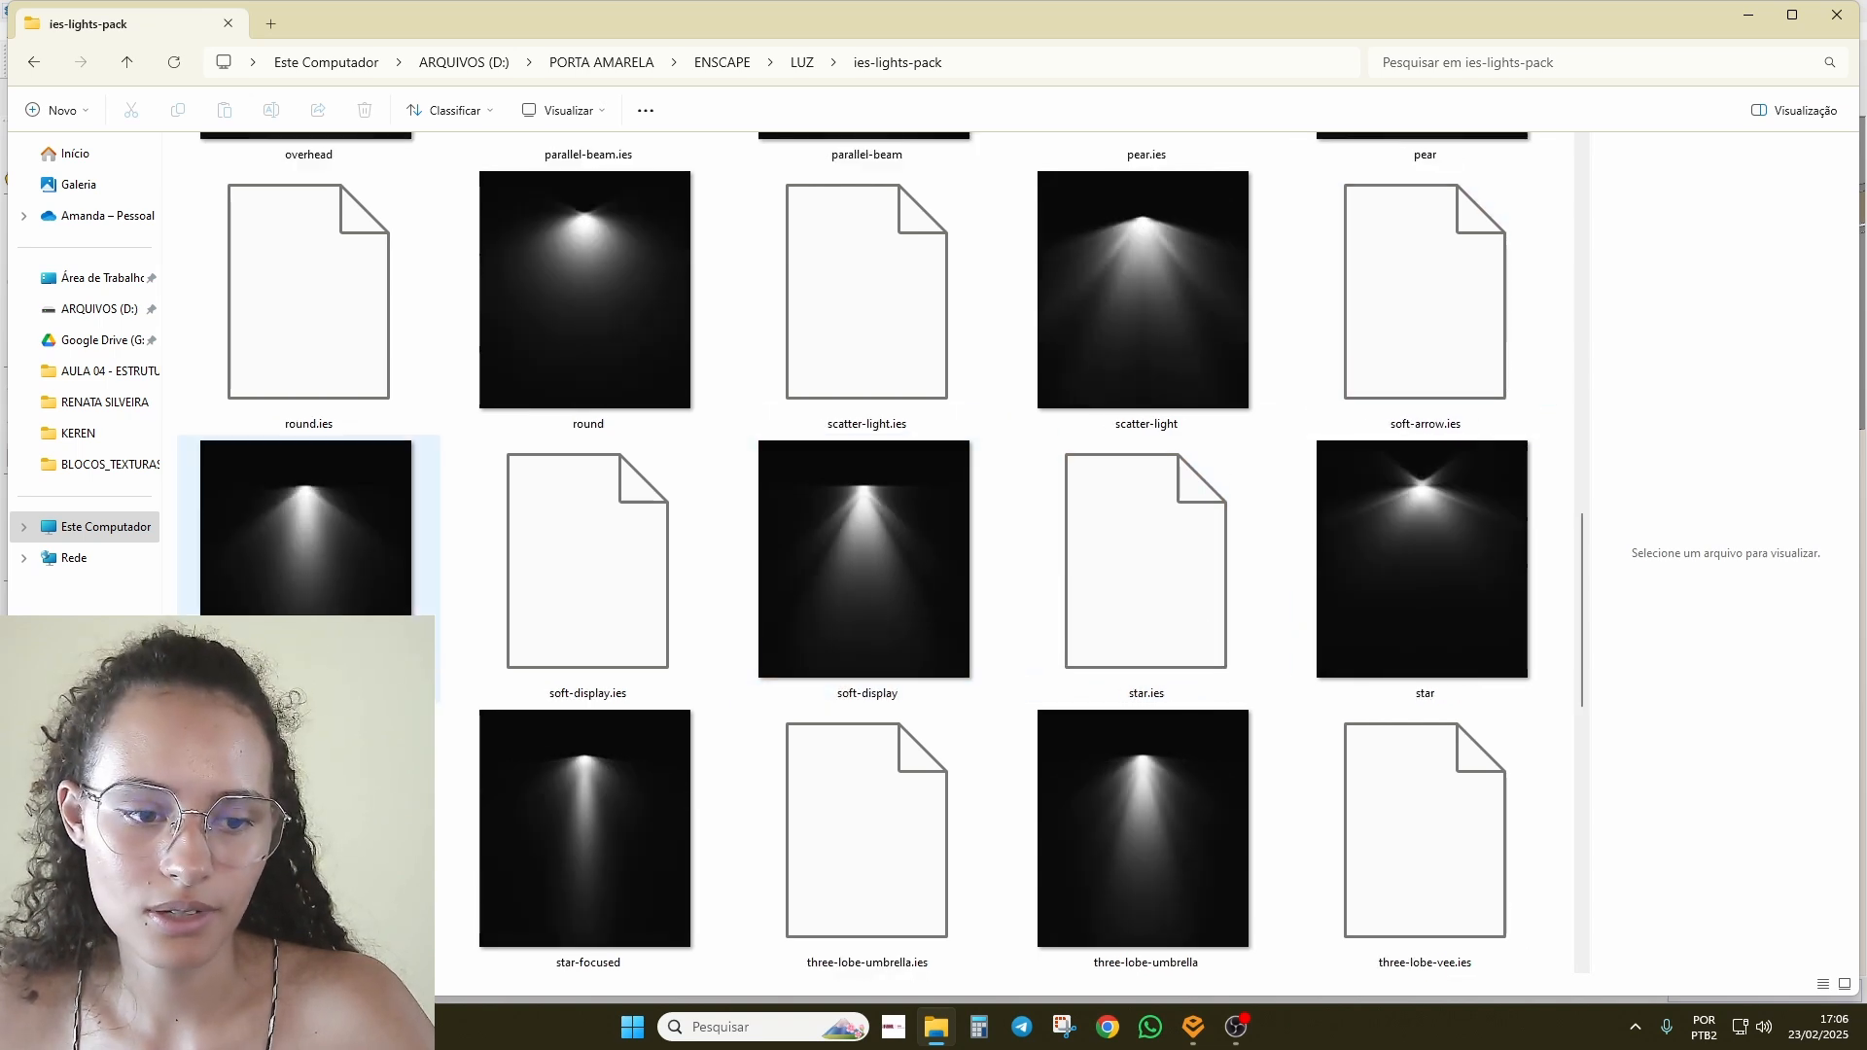
{"action": "scroll", "coordinate": [1147, 827], "scroll_direction": "down", "scroll_amount": 4}
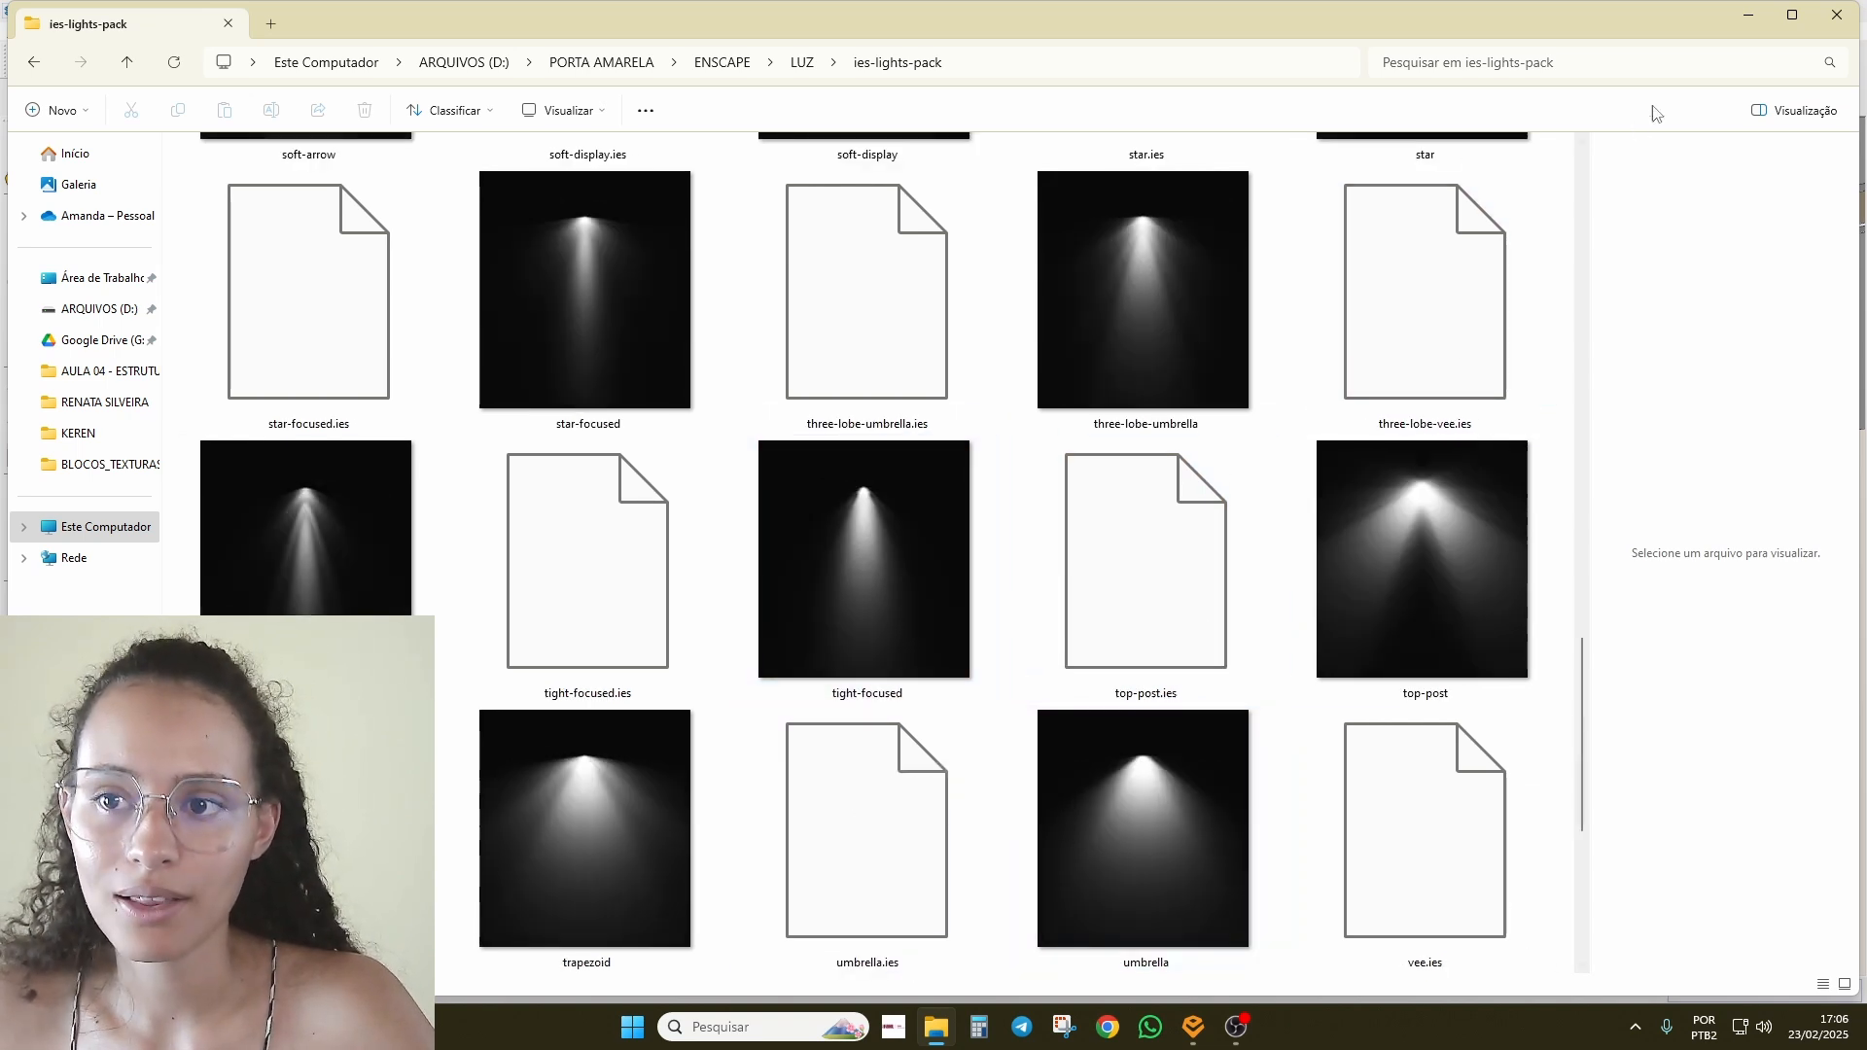
{"action": "left_click", "coordinate": [1747, 19]}
{"action": "scroll", "coordinate": [1021, 515], "scroll_direction": "down", "scroll_amount": 10}
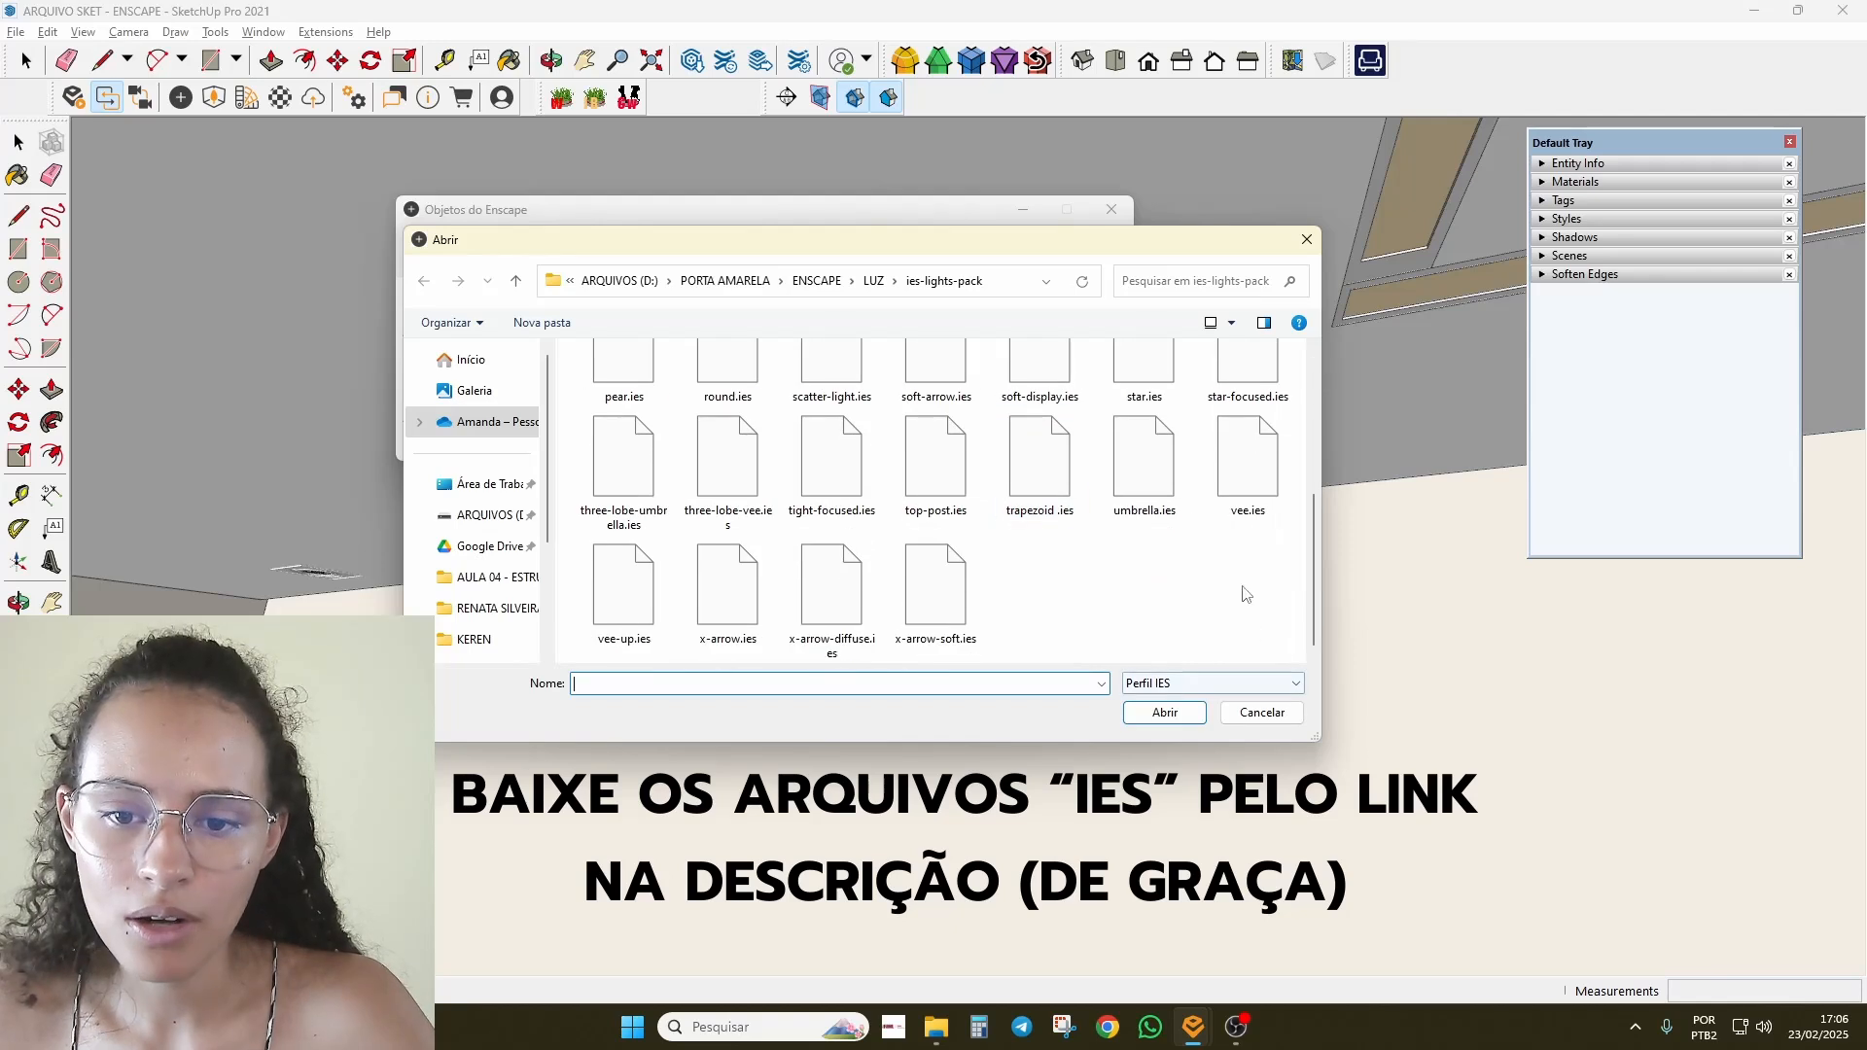
{"action": "left_click", "coordinate": [1160, 496]}
{"action": "double_click", "coordinate": [1160, 498]}
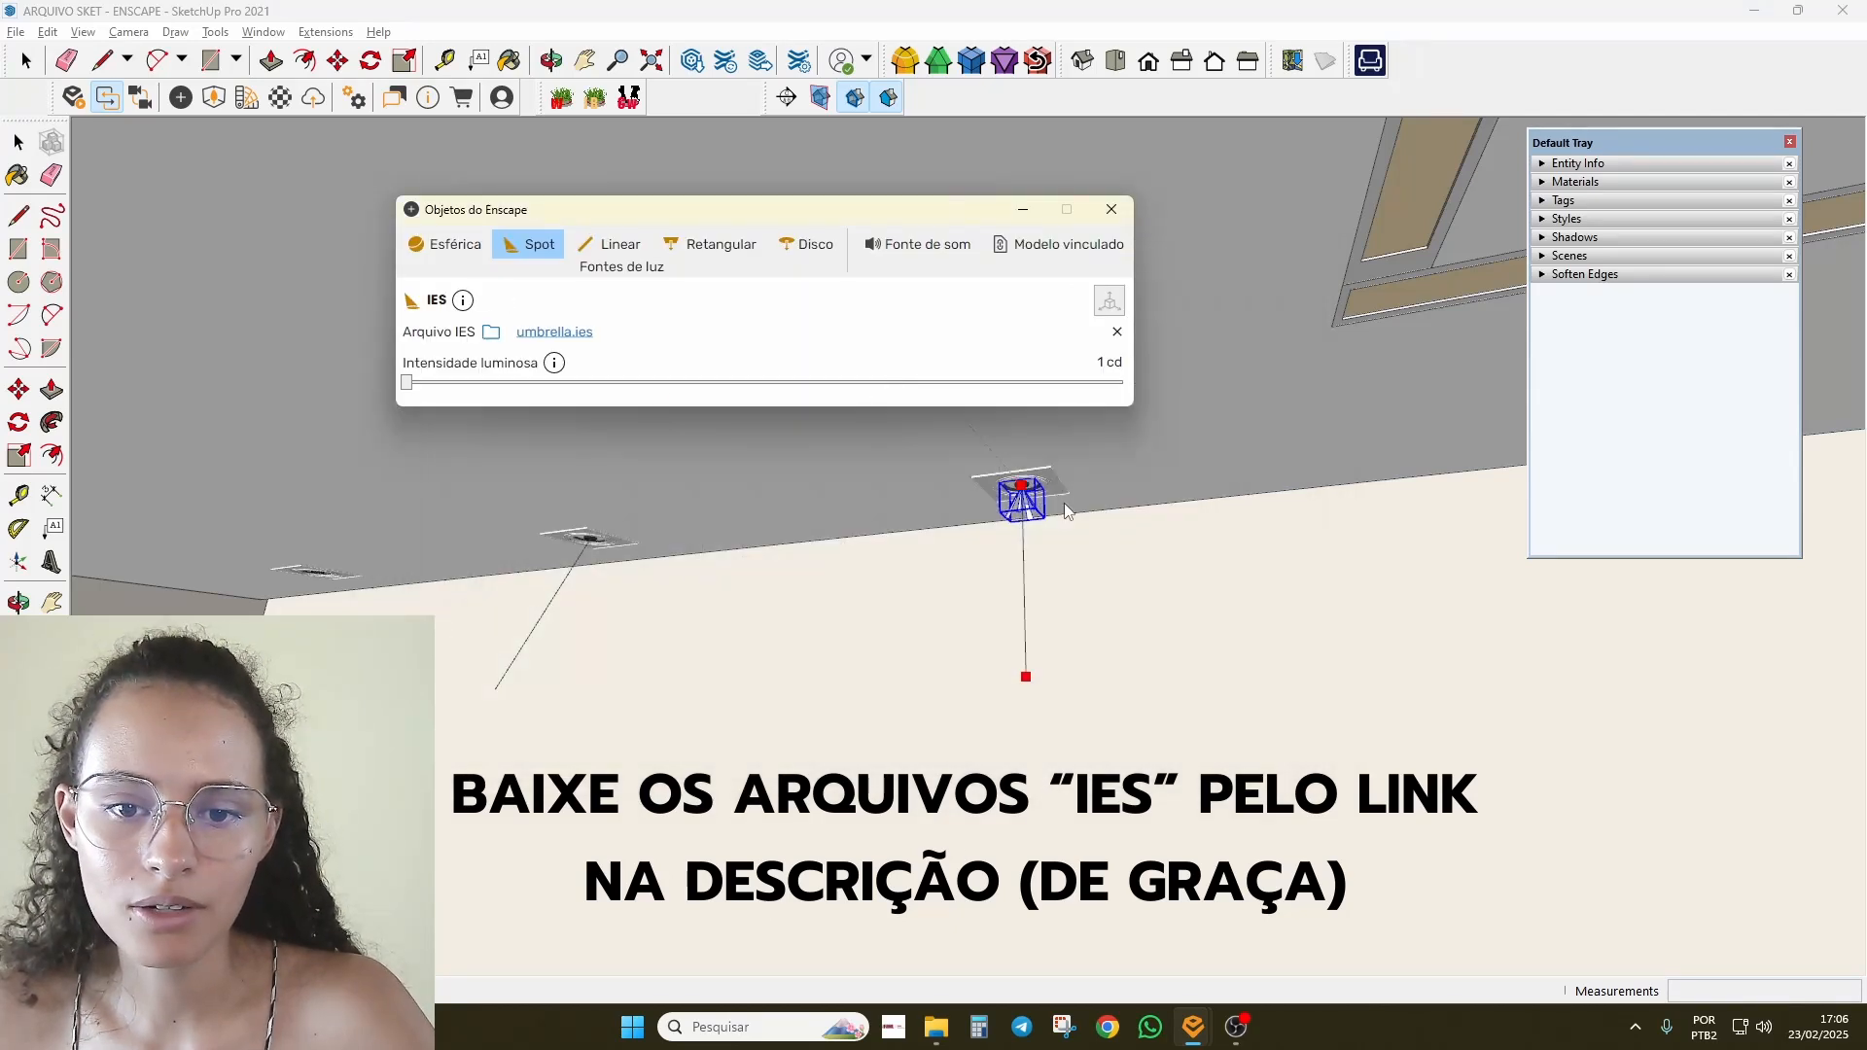
Step: Raise the umbrella.ies spot's intensity to 8.239 cd with the live Enscape render in front
{"action": "left_click_drag", "start_coordinate": [406, 386], "coordinate": [704, 384]}
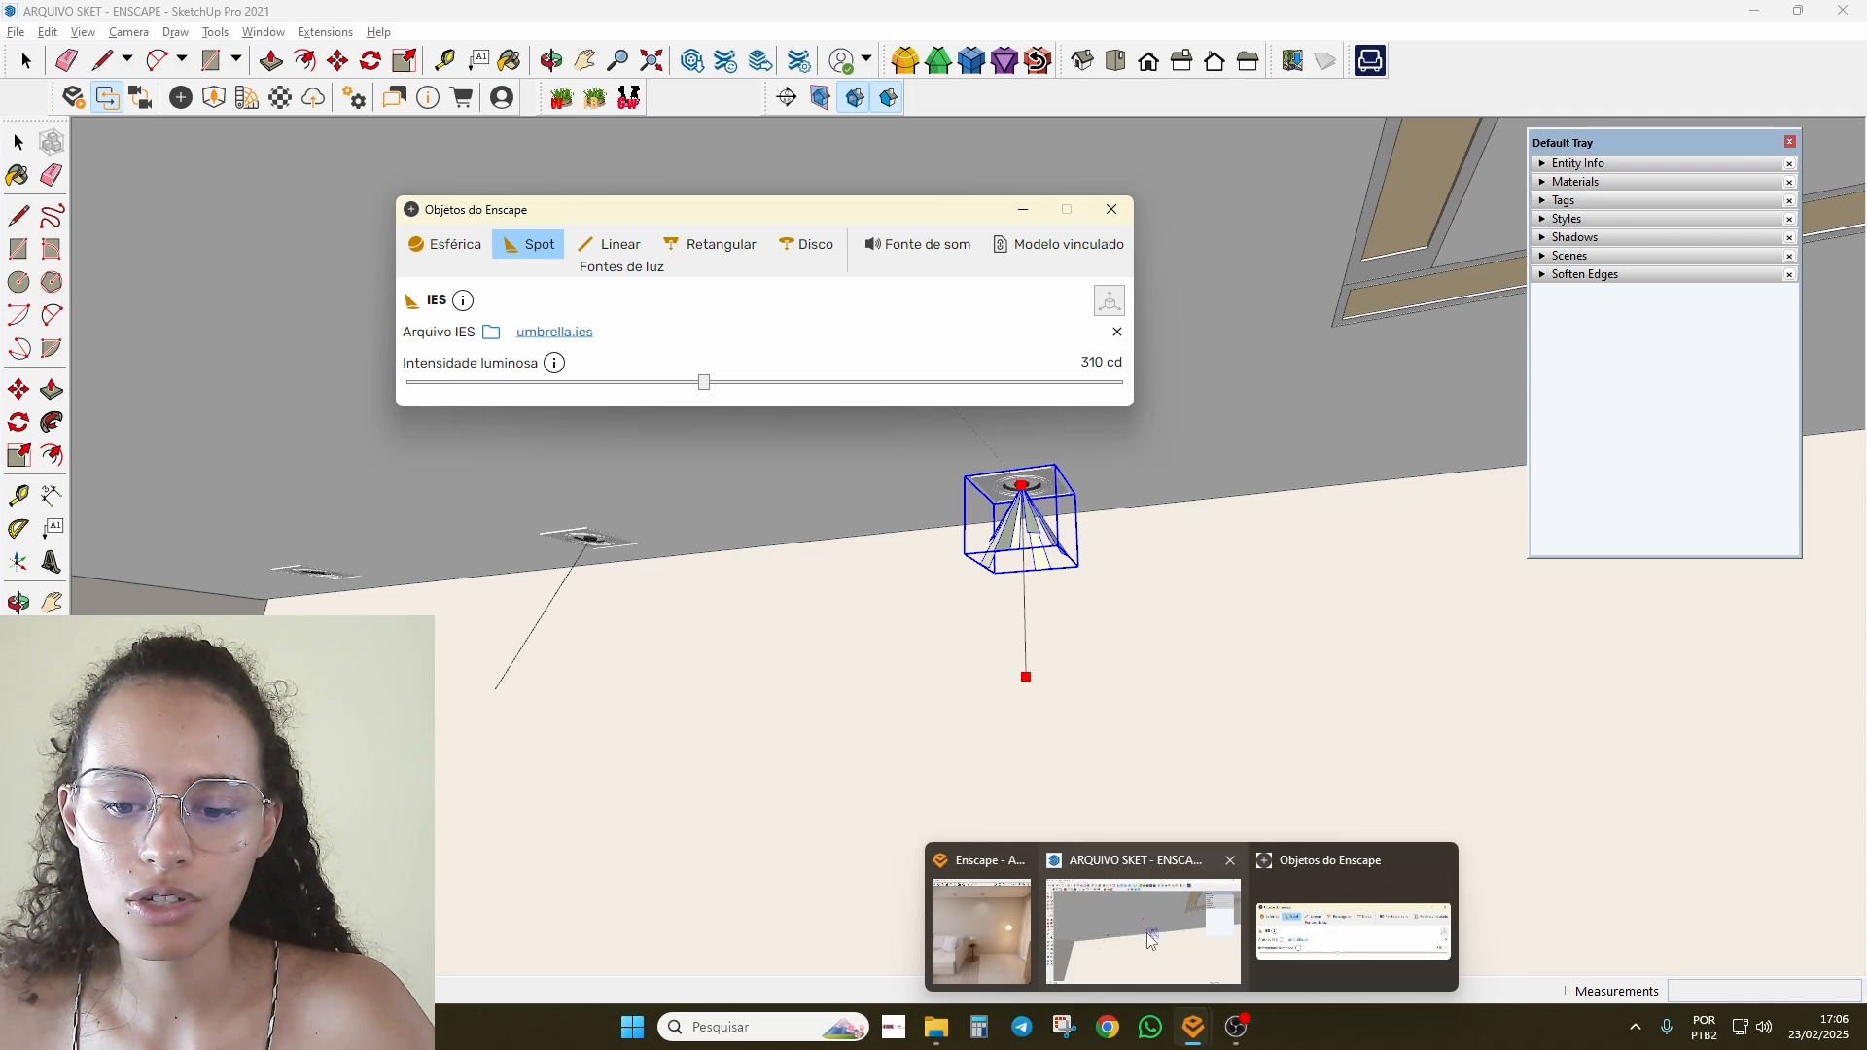
{"action": "left_click", "coordinate": [1194, 1029]}
{"action": "left_click", "coordinate": [1011, 938]}
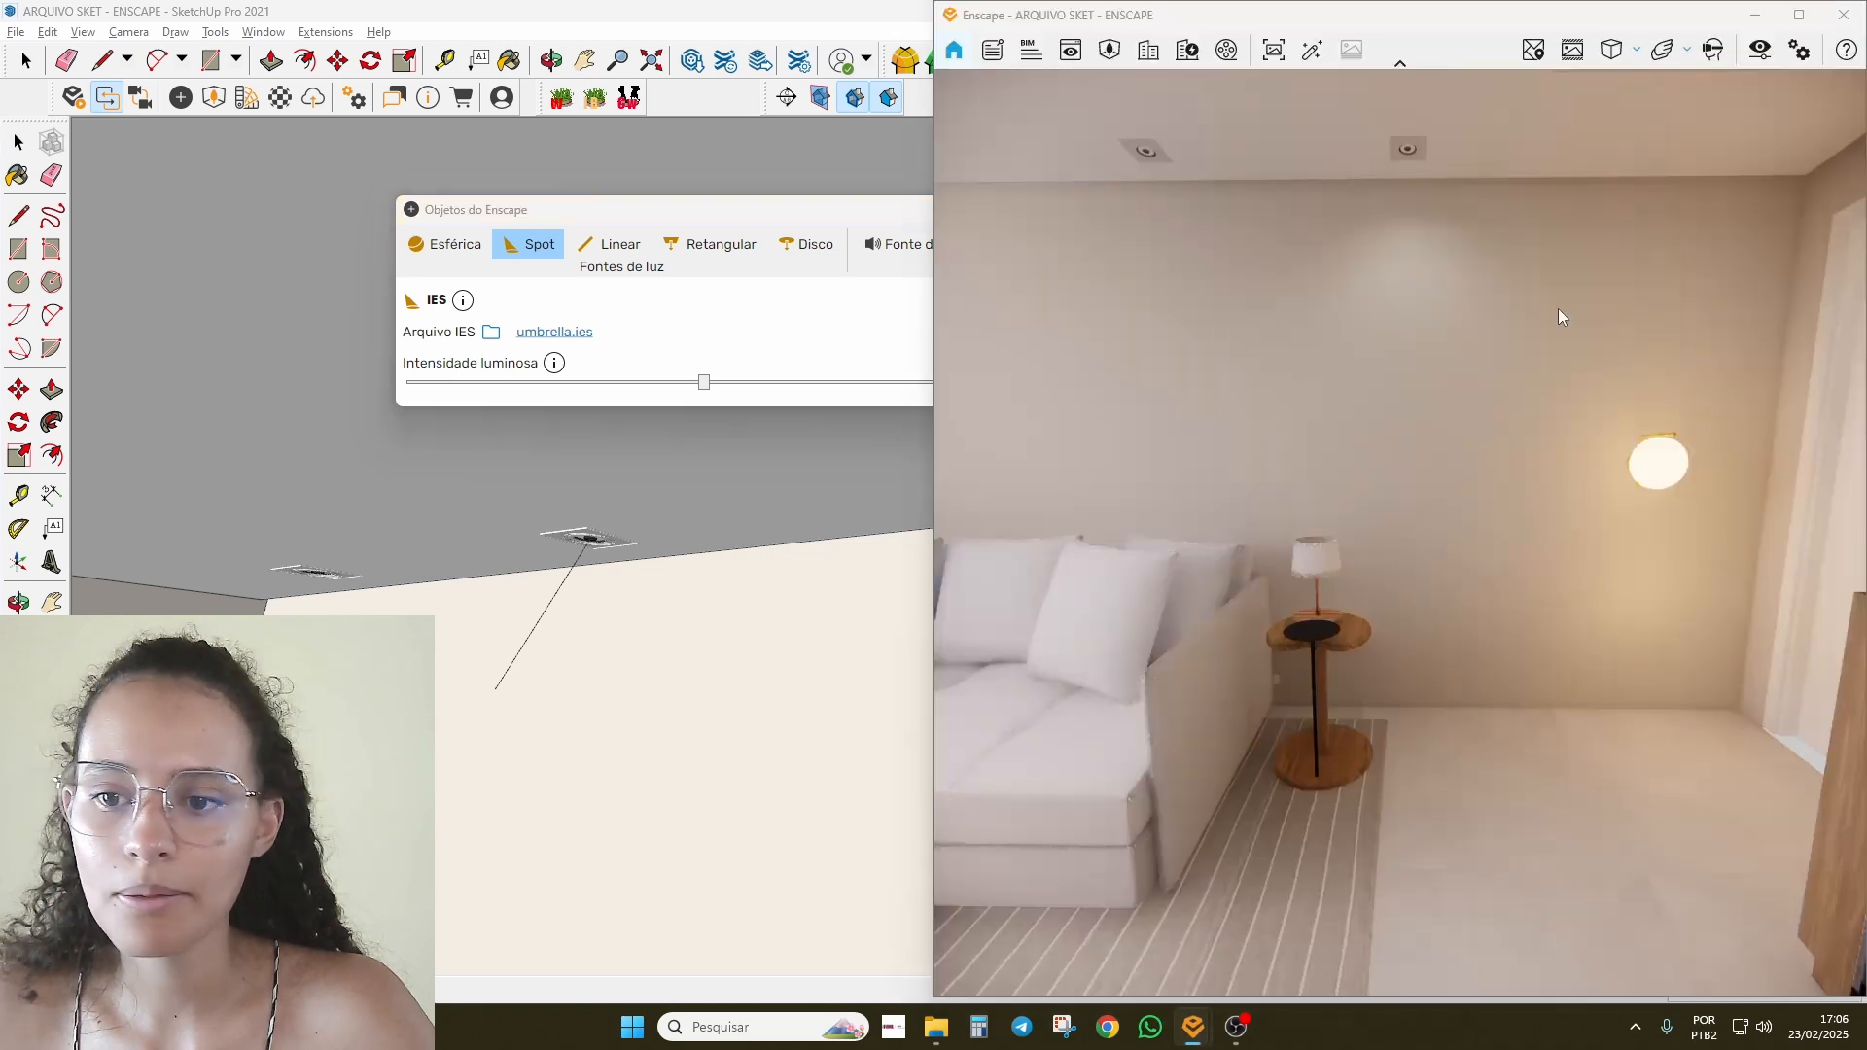
{"action": "left_click_drag", "start_coordinate": [704, 382], "coordinate": [871, 382]}
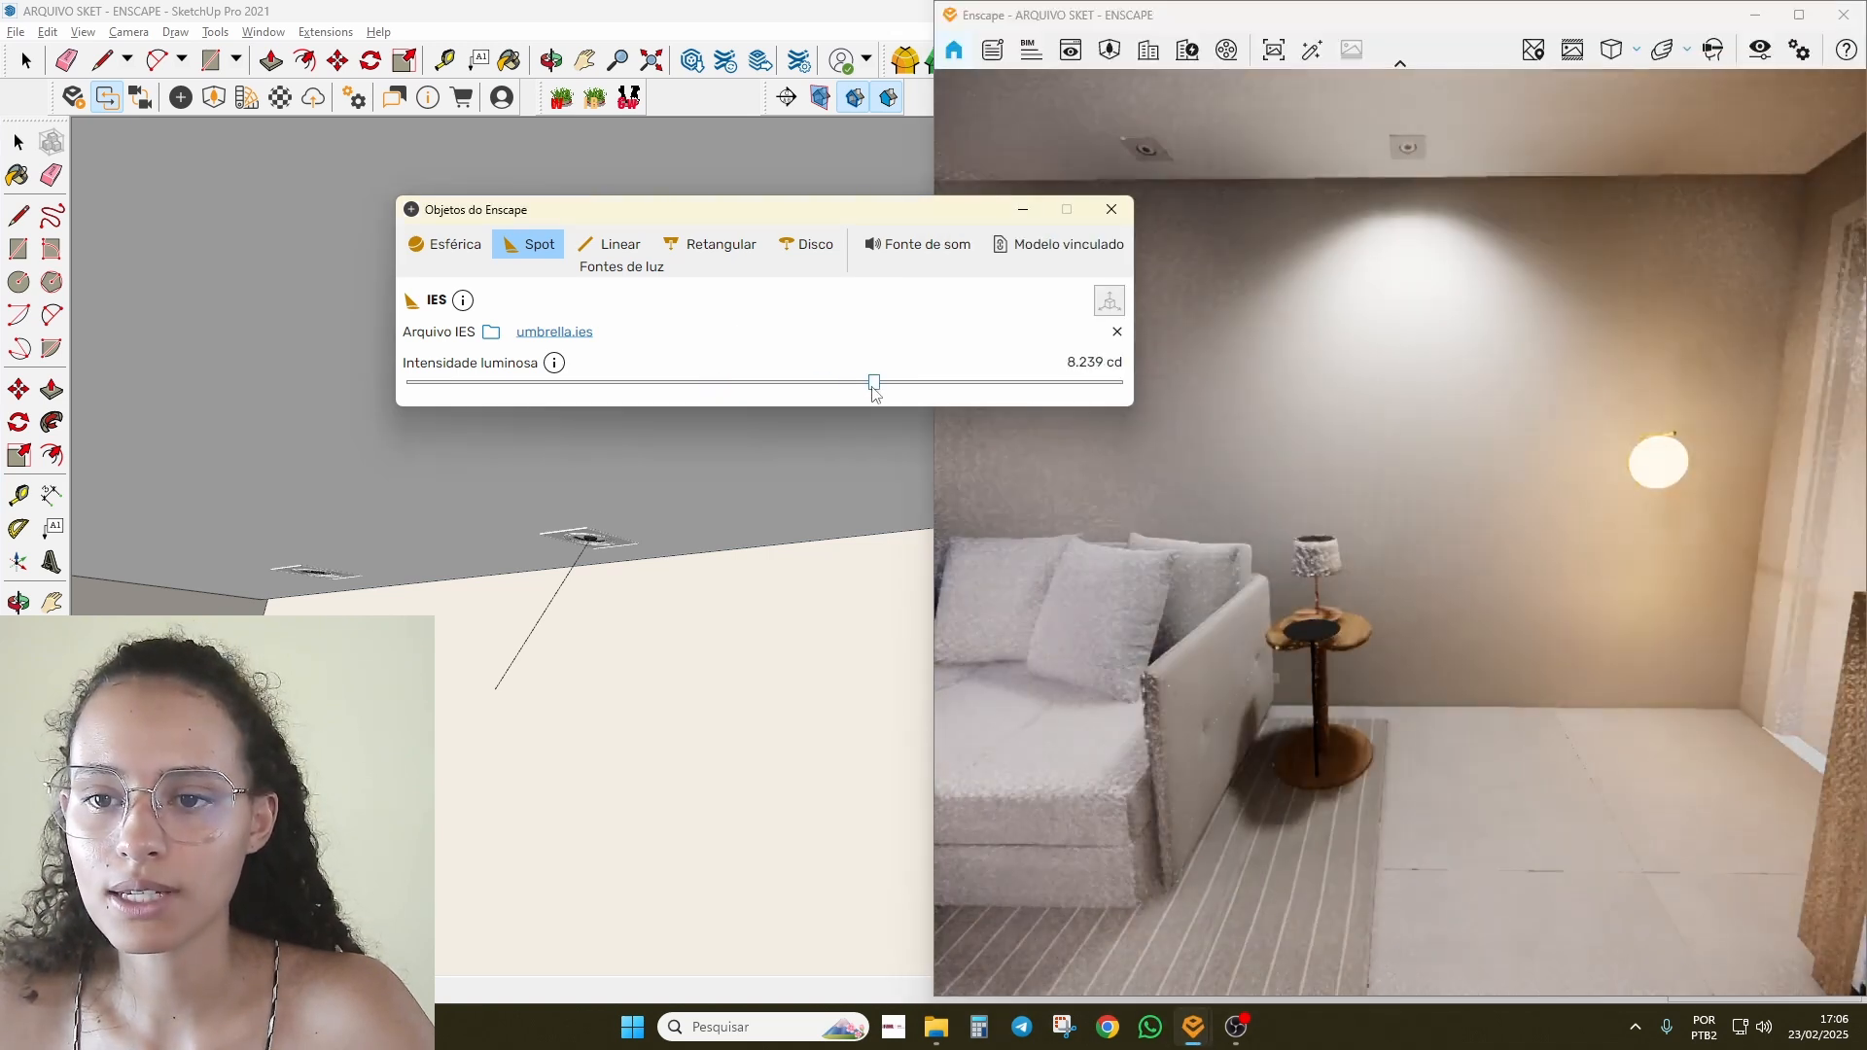
{"action": "left_click_drag", "start_coordinate": [775, 220], "coordinate": [526, 237]}
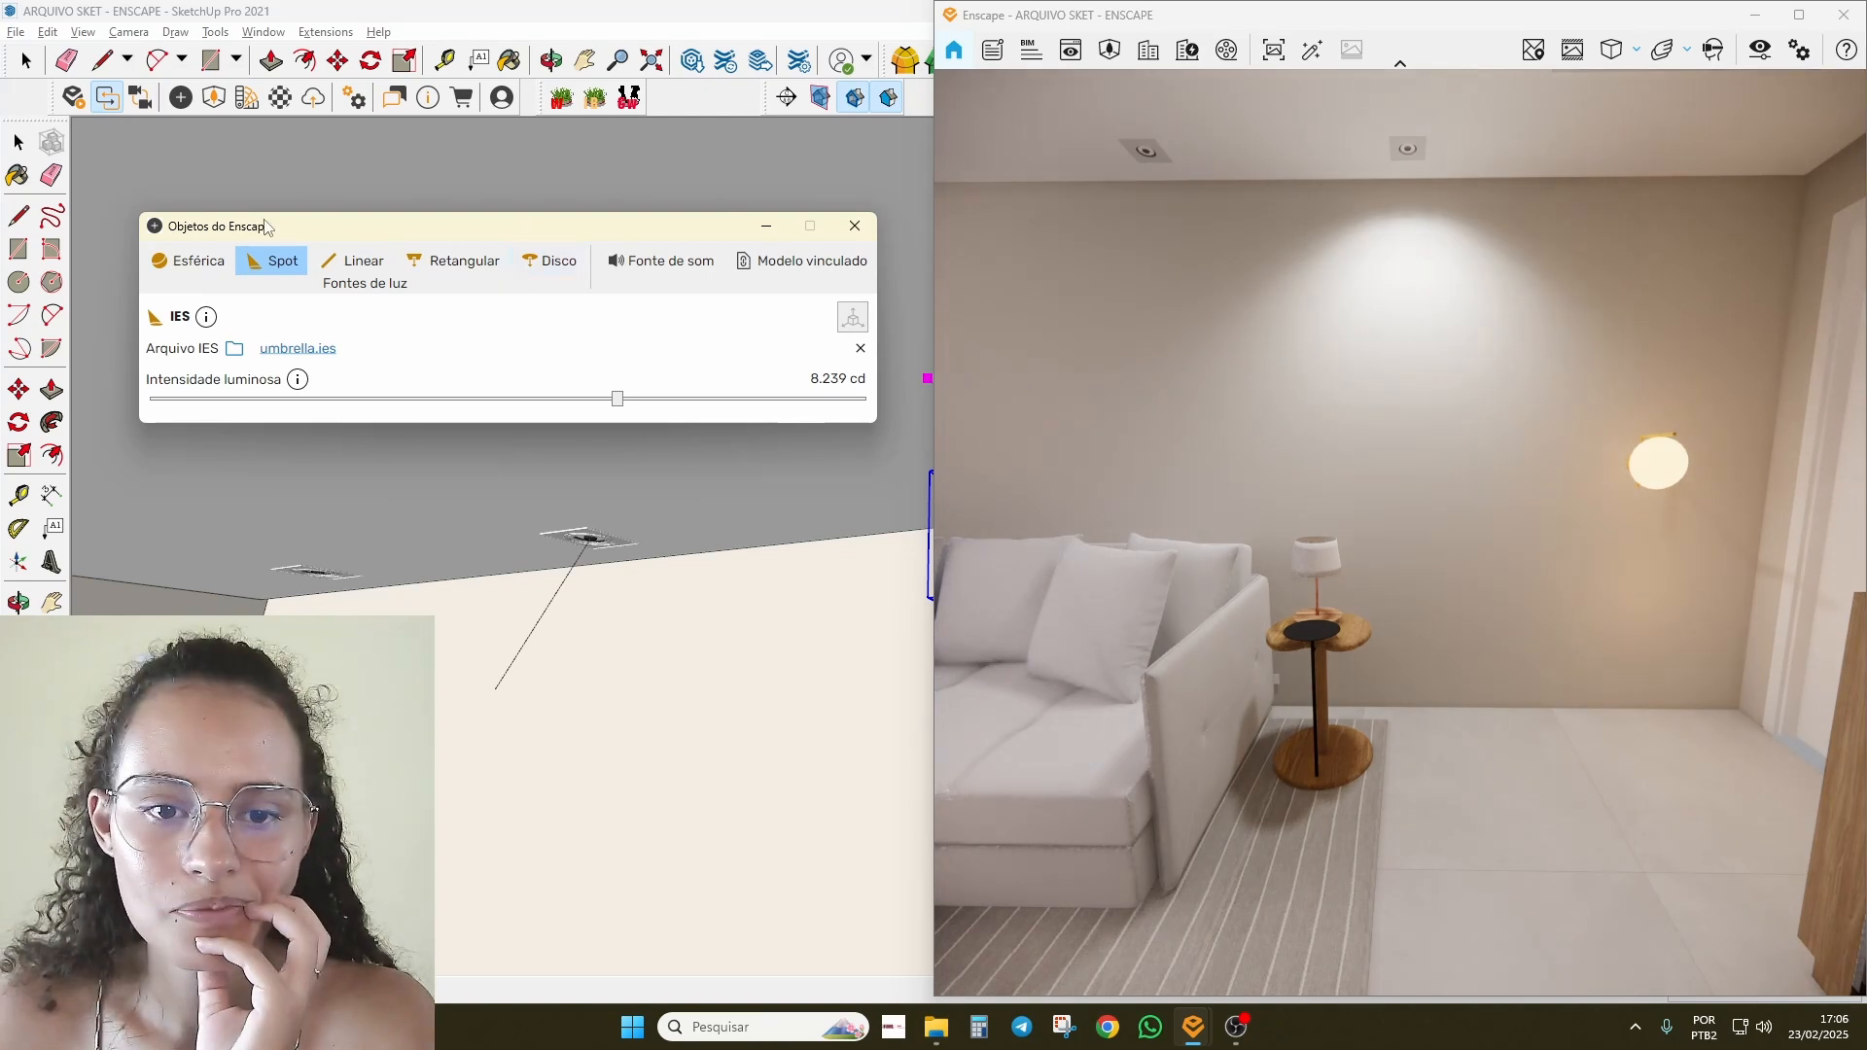
Step: Try the x-arrow.ies profile on the spot and view it in the live render
{"action": "left_click", "coordinate": [272, 354]}
{"action": "scroll", "coordinate": [695, 583], "scroll_direction": "down", "scroll_amount": 2}
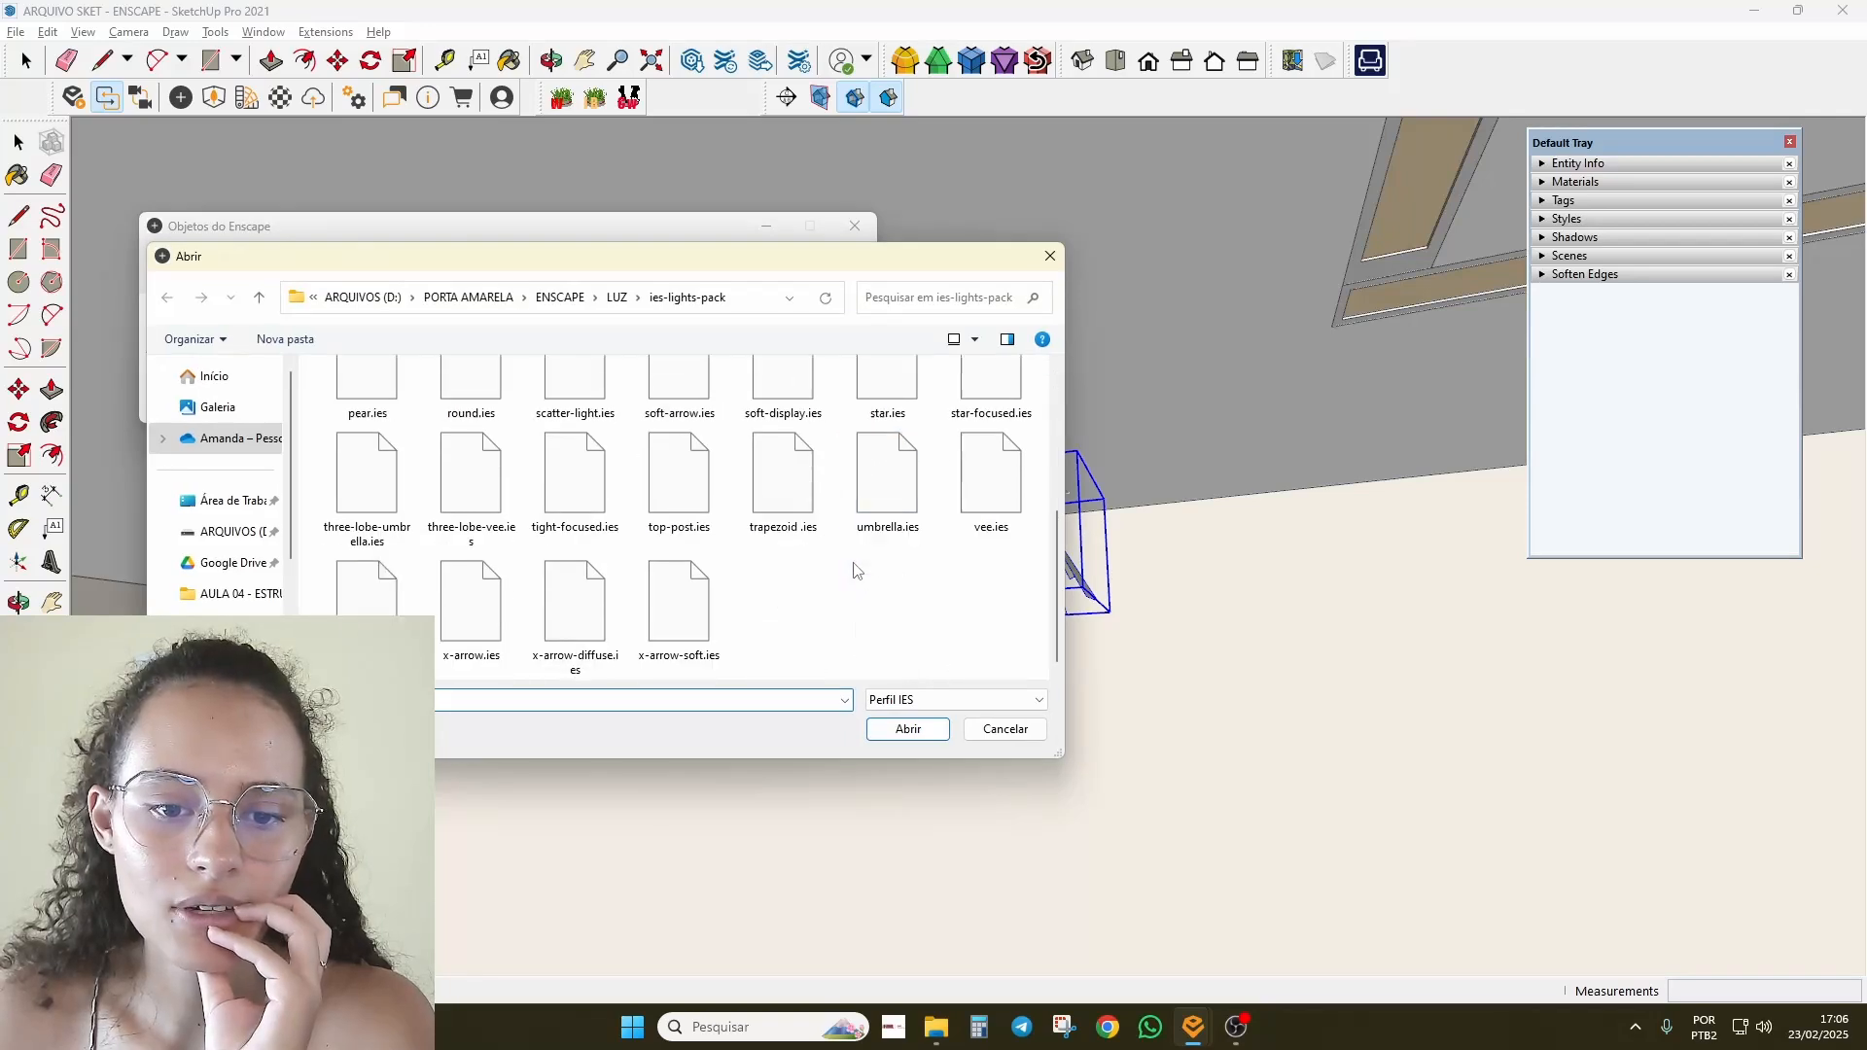
{"action": "left_click", "coordinate": [498, 637]}
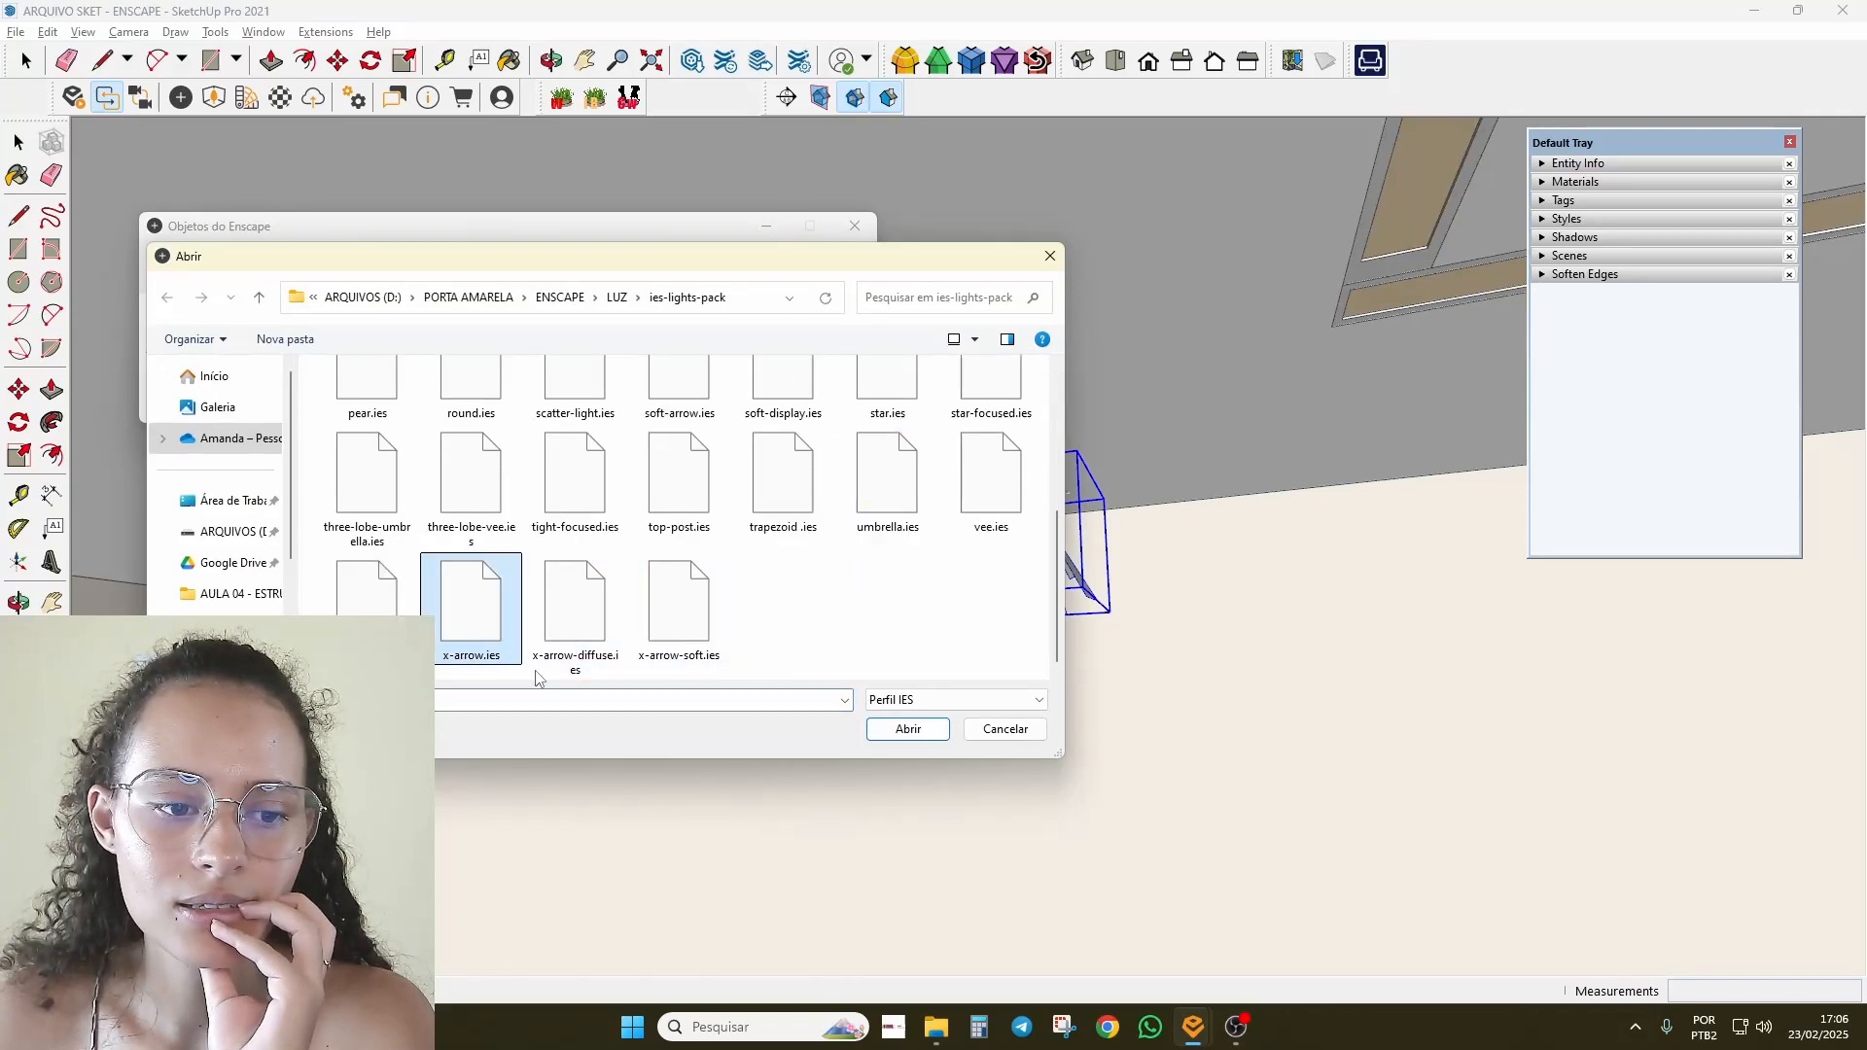
{"action": "left_click", "coordinate": [894, 739]}
{"action": "mouse_move", "coordinate": [831, 8]}
{"action": "left_mouse_down"}
{"action": "mouse_move", "coordinate": [757, 64]}
{"action": "mouse_move", "coordinate": [580, 112]}
{"action": "mouse_move", "coordinate": [581, 2]}
{"action": "left_mouse_up"}
{"action": "mouse_move", "coordinate": [1354, 649]}
{"action": "left_mouse_down"}
{"action": "mouse_move", "coordinate": [1296, 687]}
{"action": "mouse_move", "coordinate": [1318, 673]}
{"action": "left_mouse_up"}
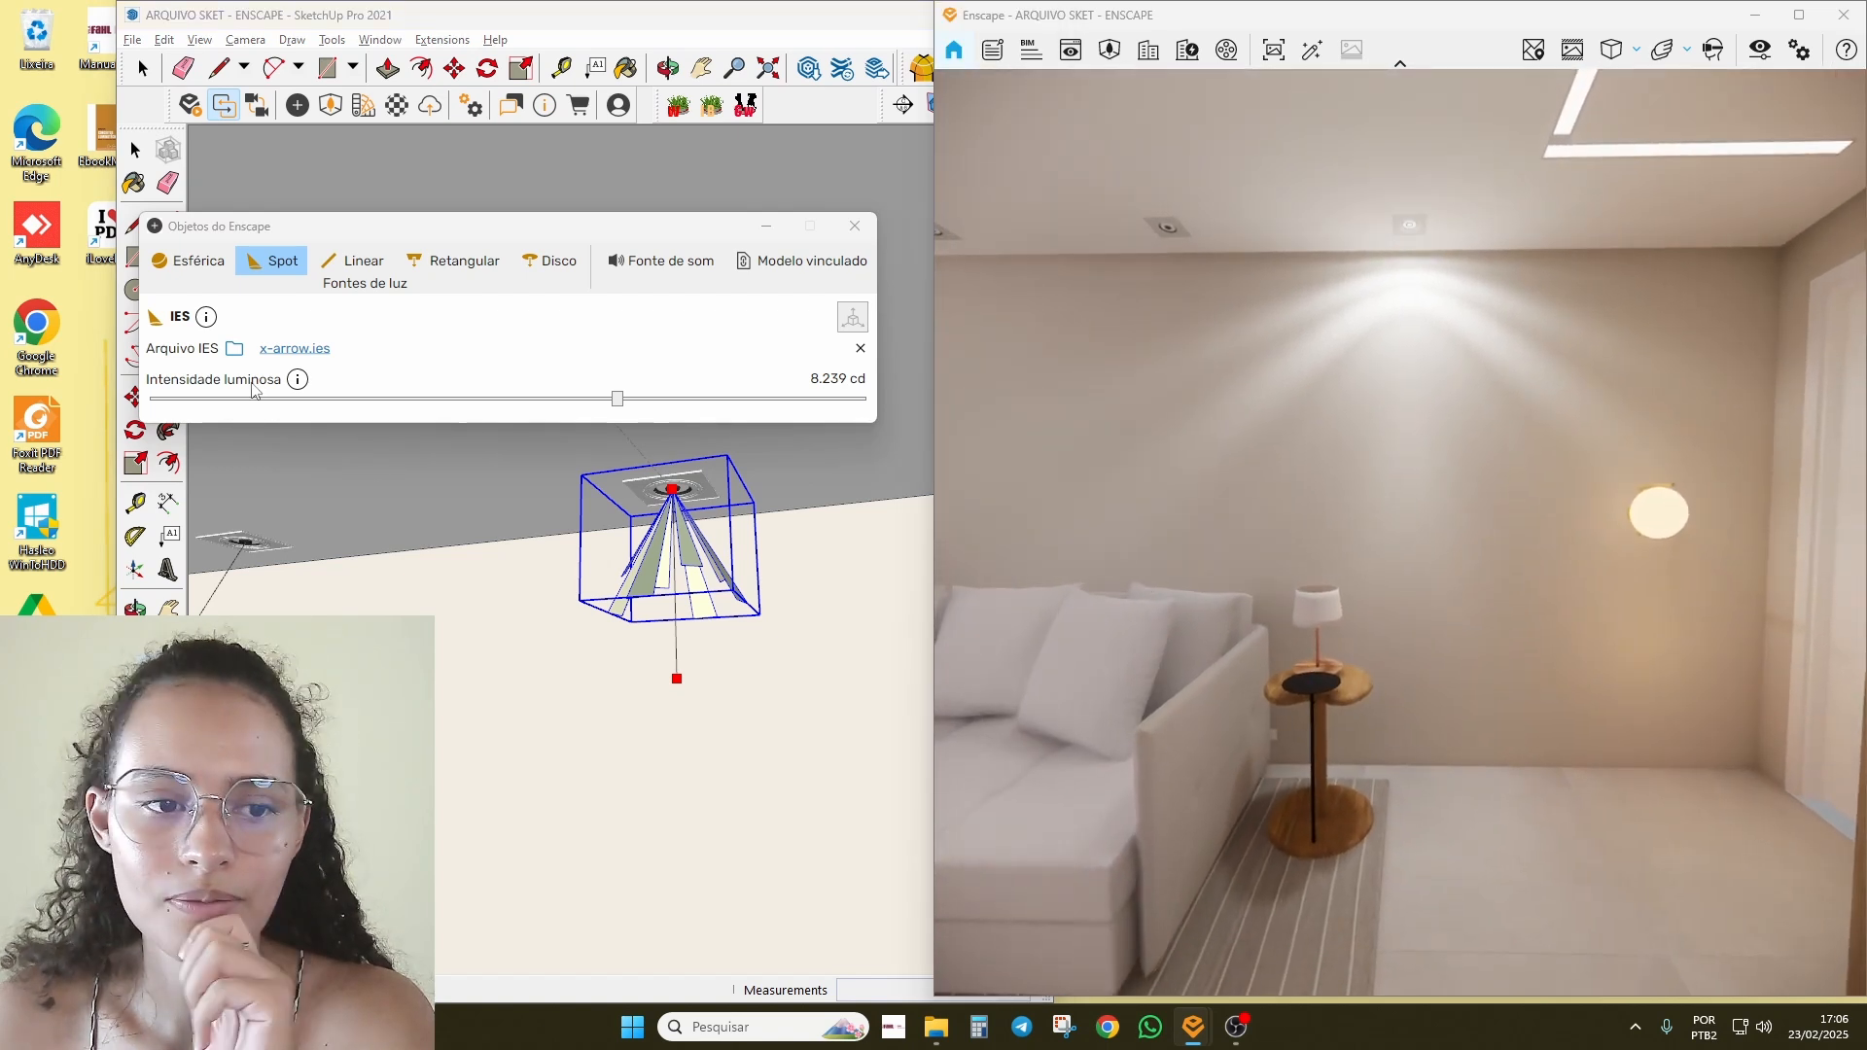
Step: Switch the spot to the display.ies profile at 32.985 cd
{"action": "left_click", "coordinate": [260, 348]}
{"action": "left_click", "coordinate": [575, 545]}
{"action": "left_click", "coordinate": [907, 728]}
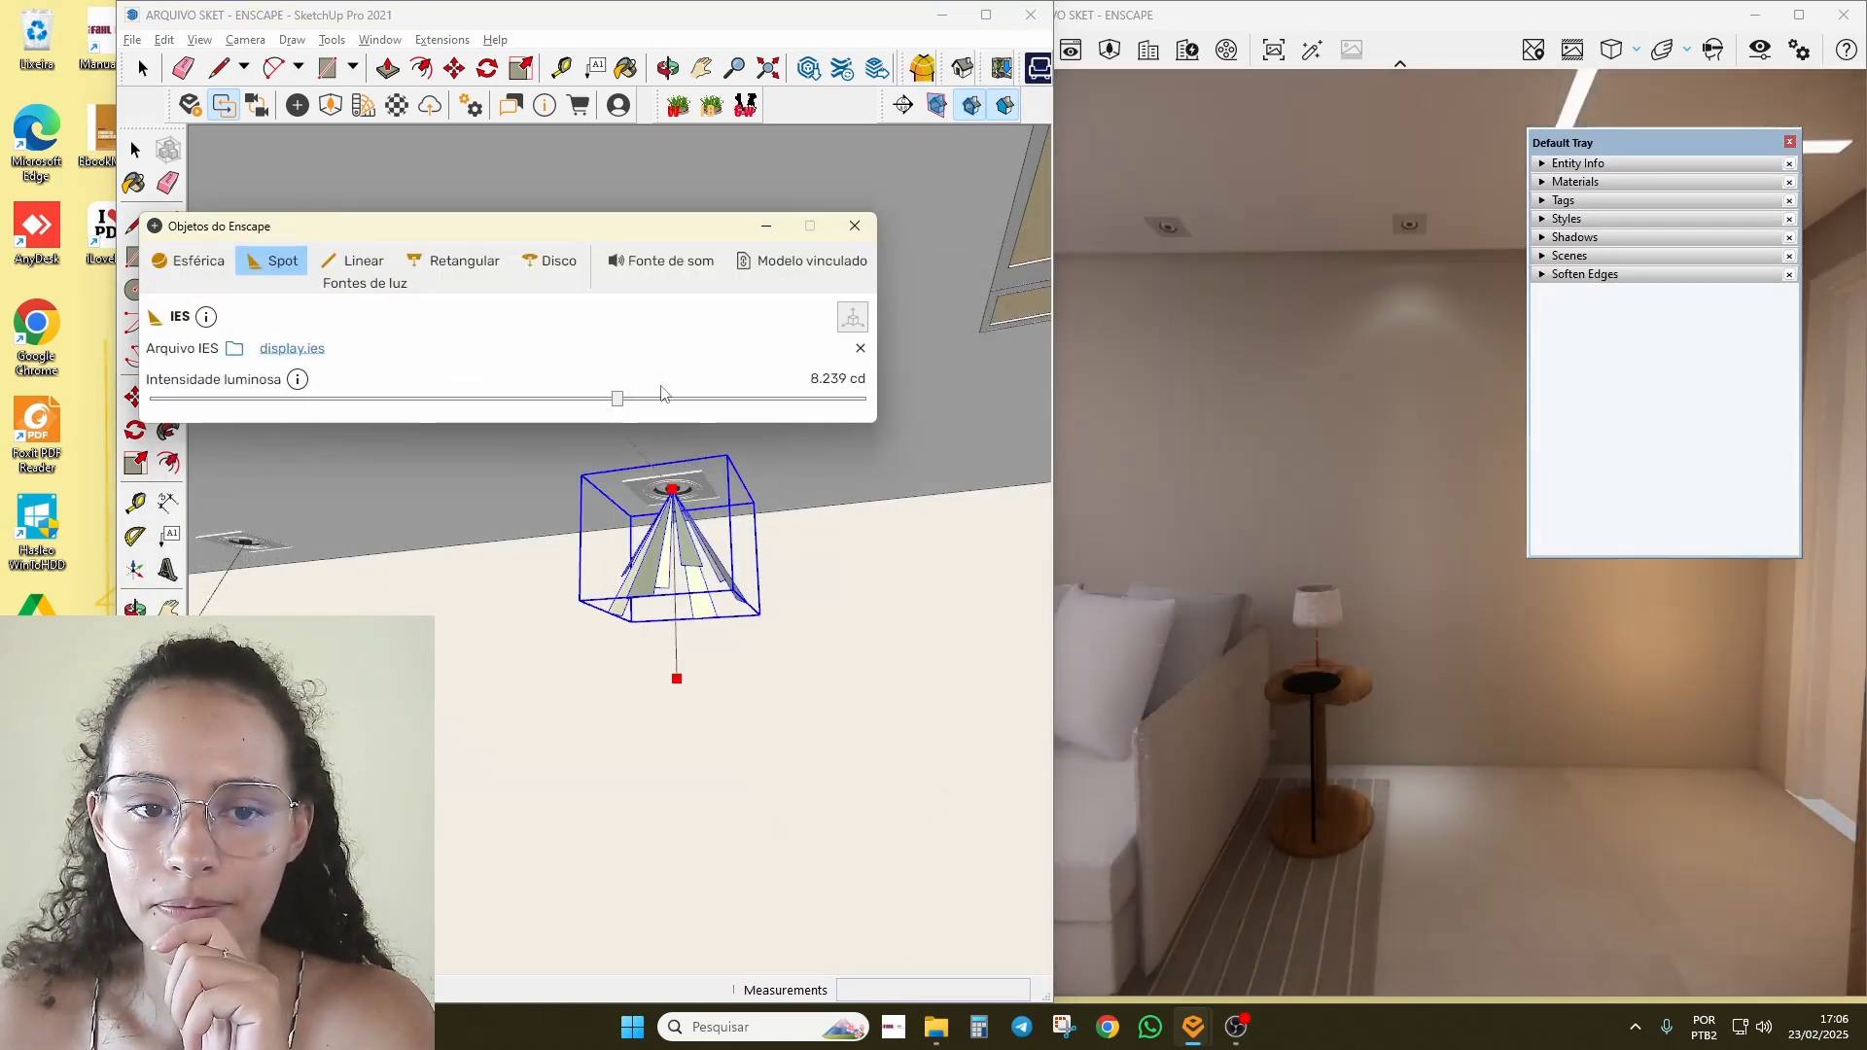
{"action": "left_click_drag", "start_coordinate": [618, 399], "coordinate": [687, 399]}
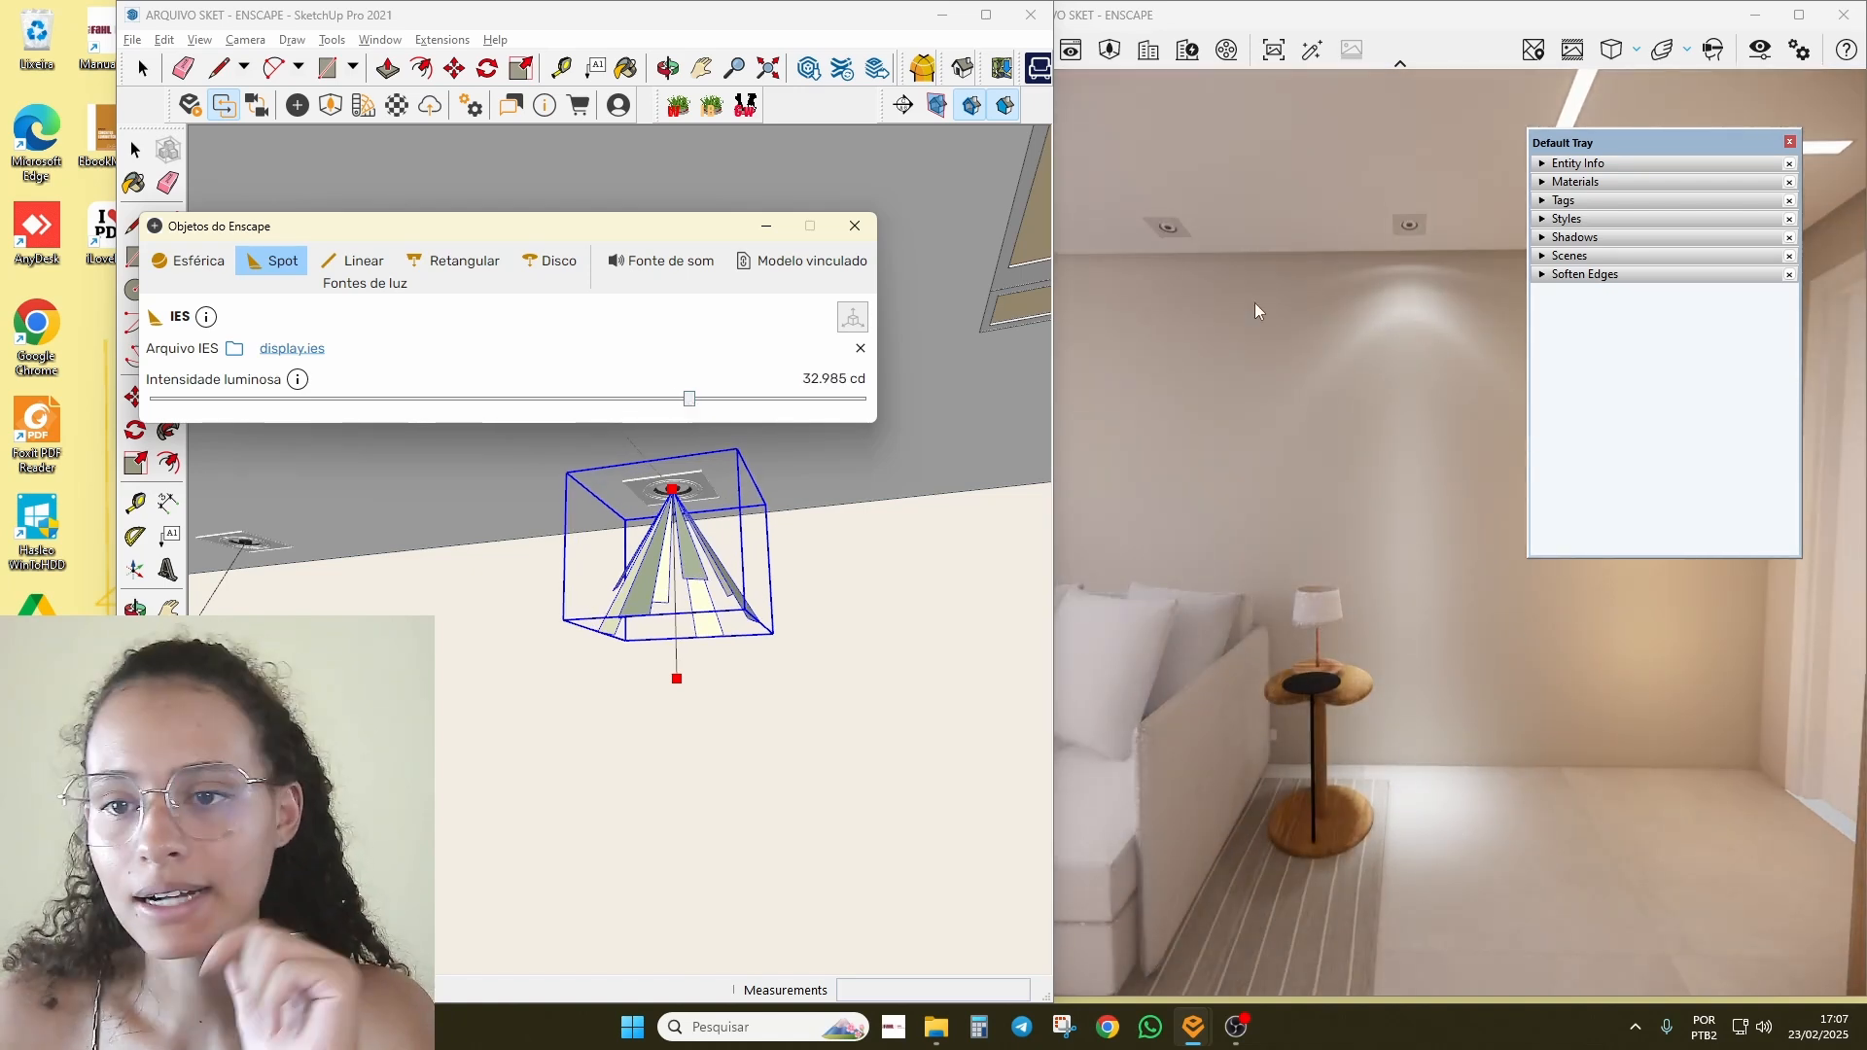
{"action": "left_click_drag", "start_coordinate": [1340, 648], "coordinate": [1317, 619]}
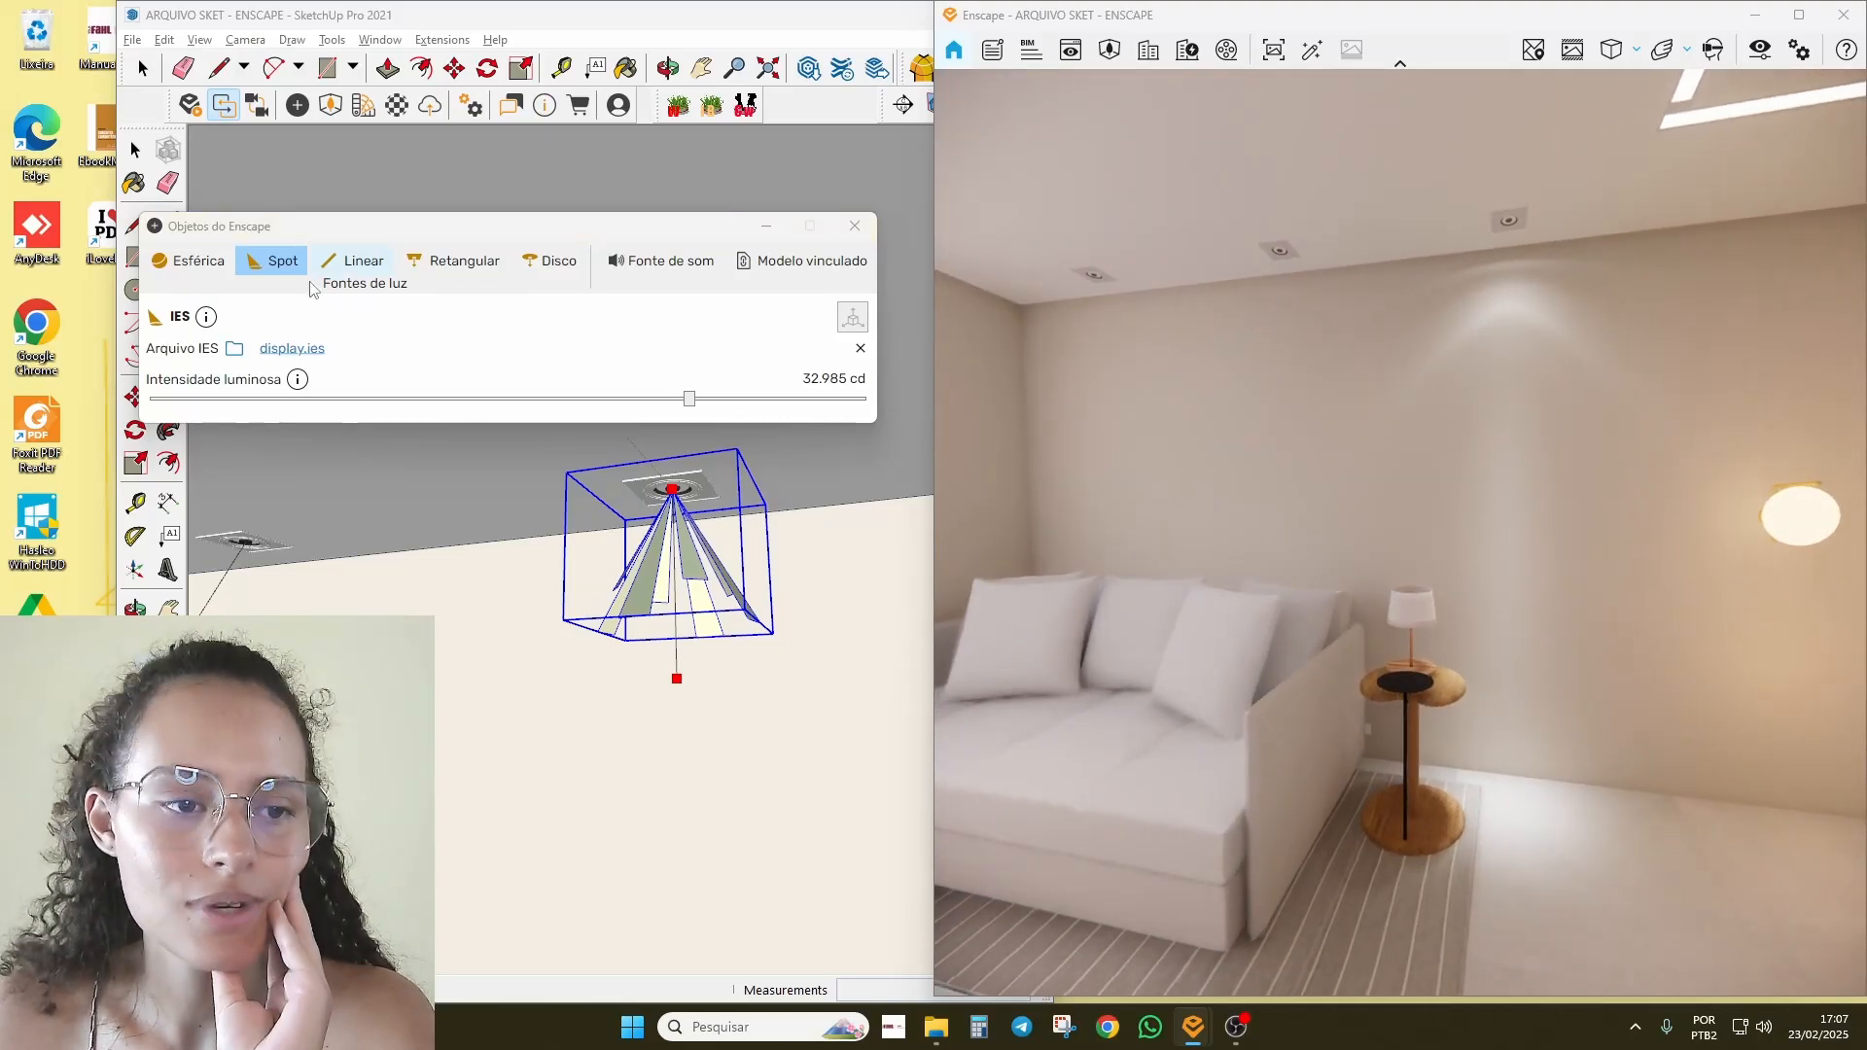
Step: Return to umbrella.ies, lower intensity to 5.879 cd, and restore the SketchUp window
{"action": "left_click", "coordinate": [291, 349]}
{"action": "scroll", "coordinate": [842, 627], "scroll_direction": "down", "scroll_amount": 5}
{"action": "left_click", "coordinate": [887, 477]}
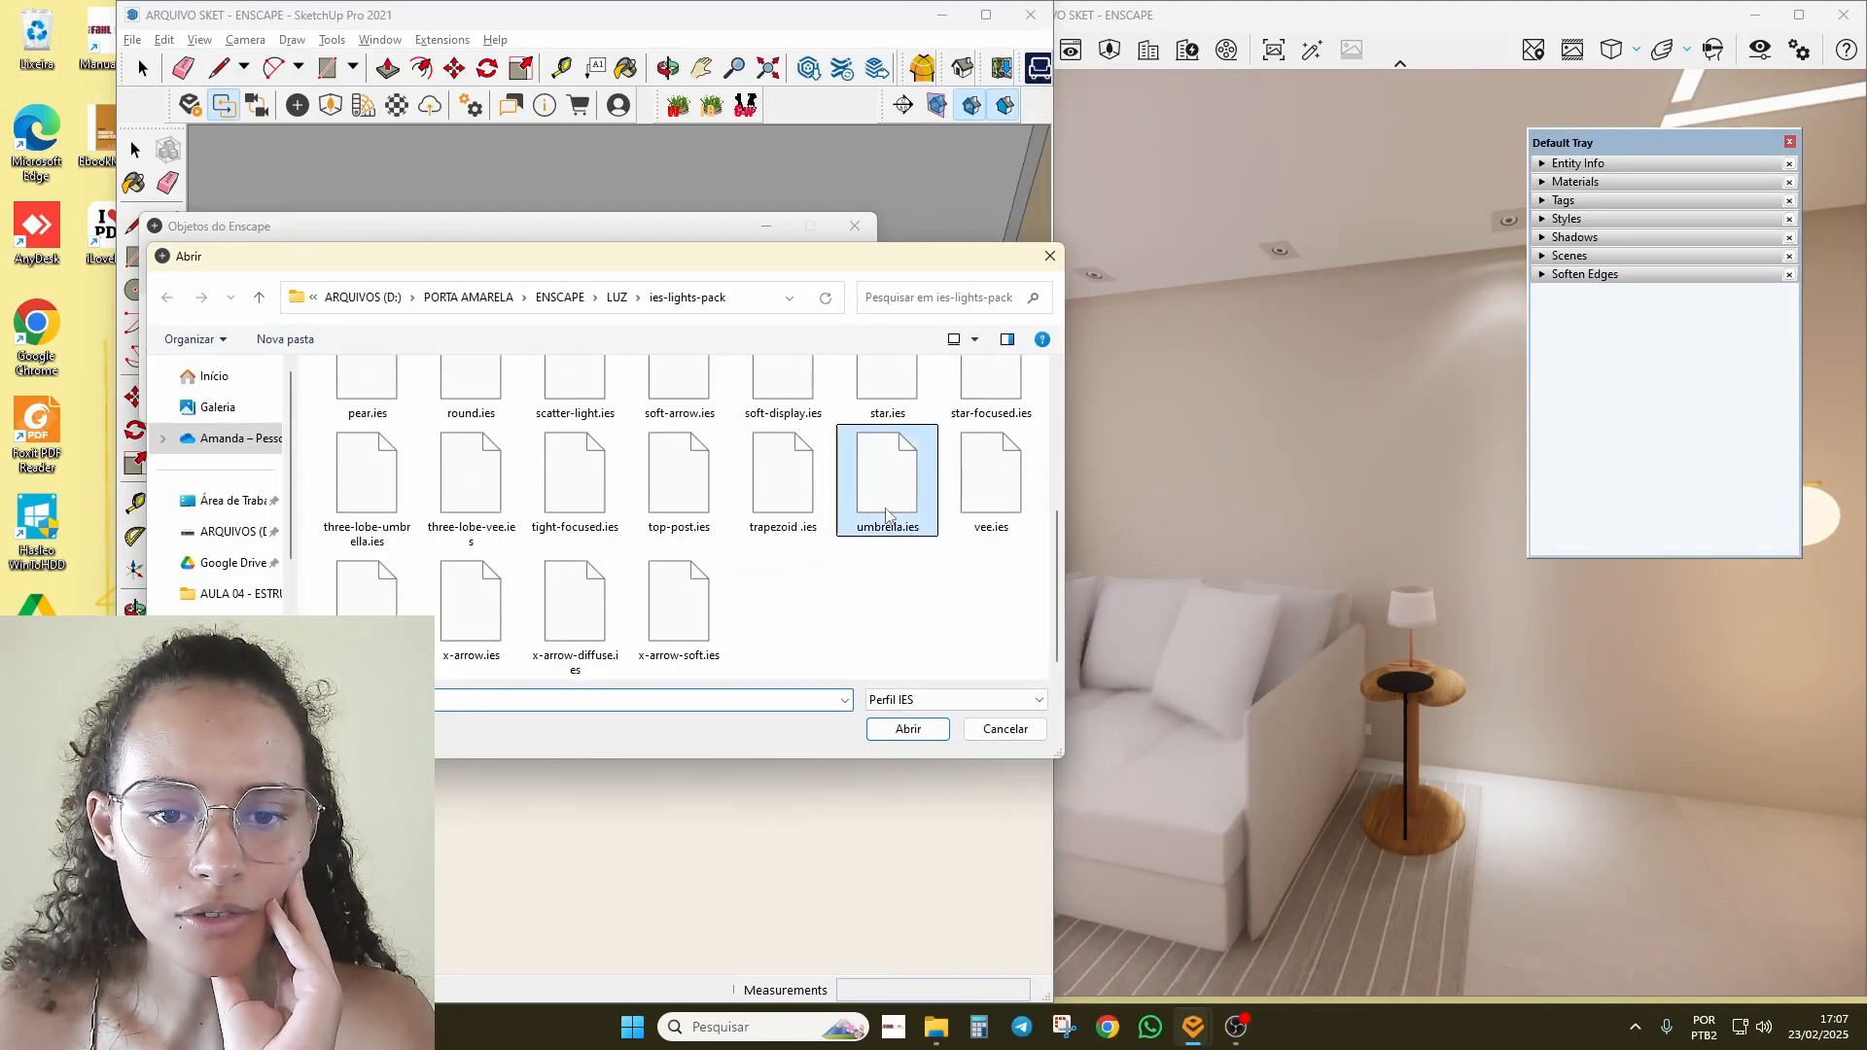
{"action": "left_click", "coordinate": [907, 728]}
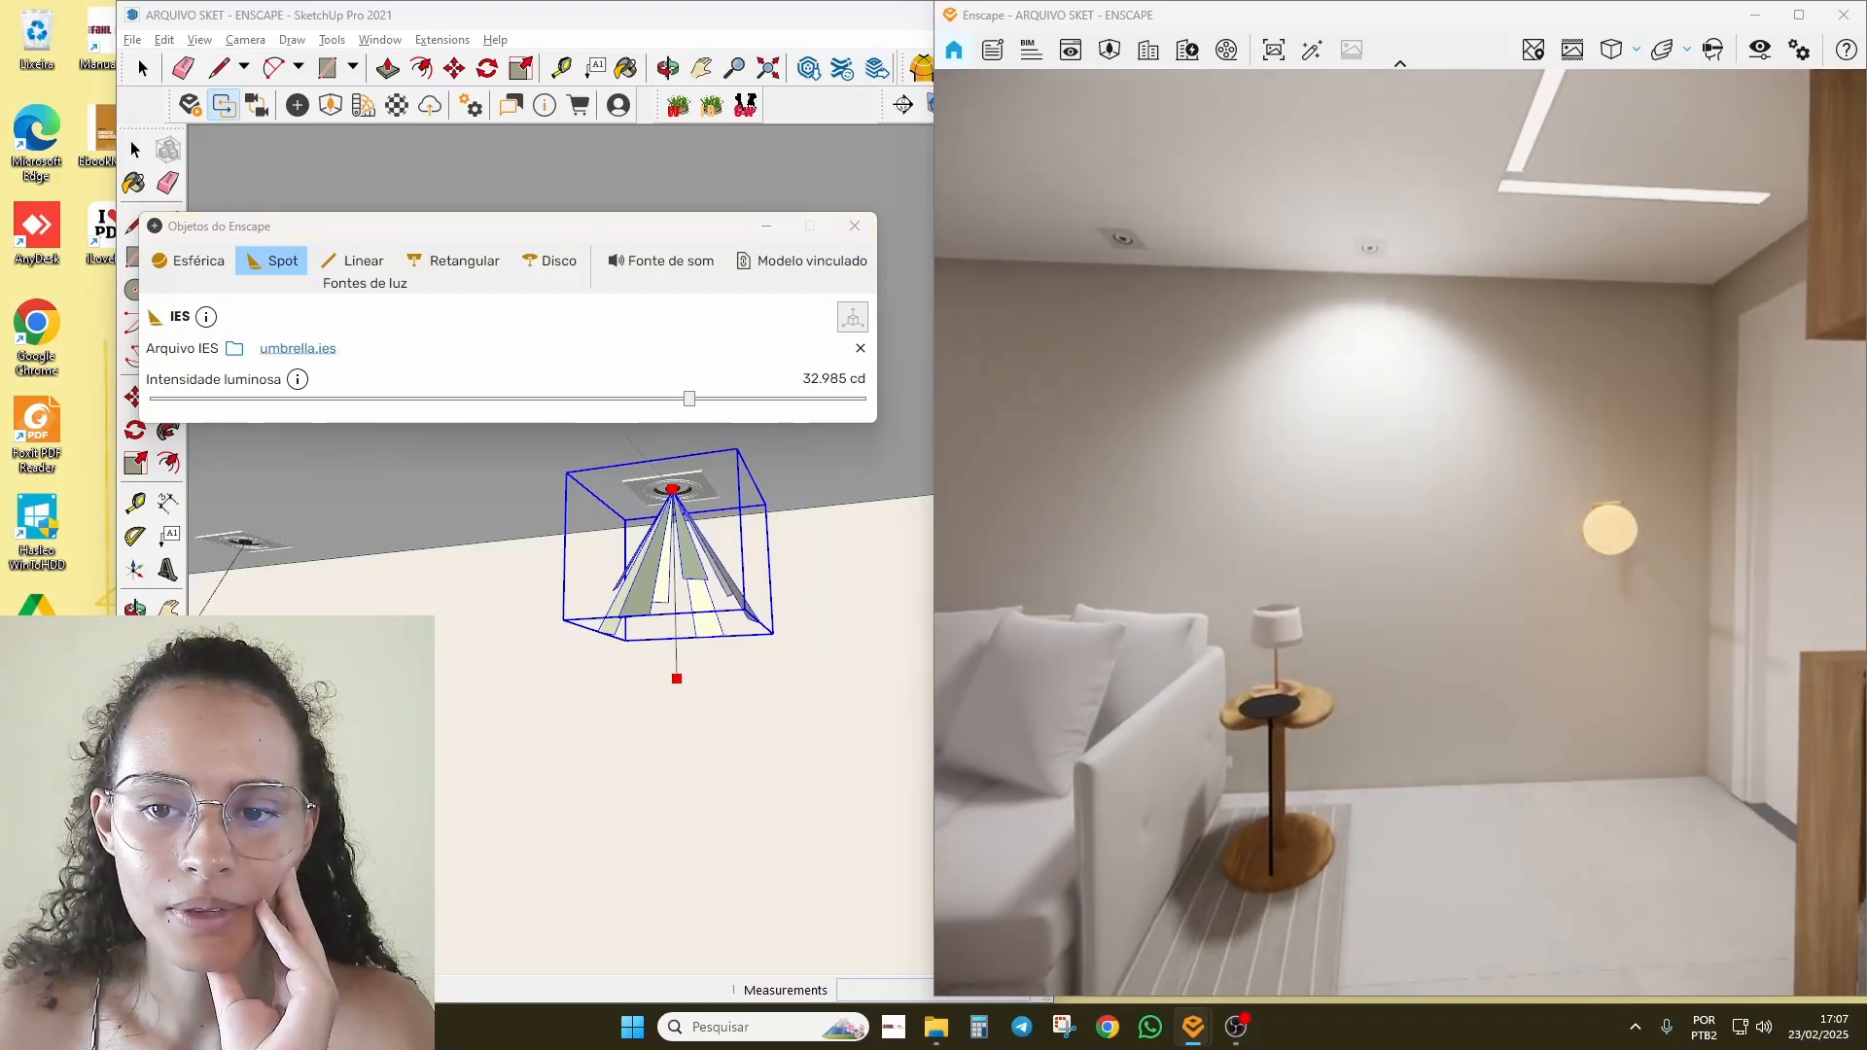
{"action": "left_click_drag", "start_coordinate": [689, 399], "coordinate": [600, 413]}
{"action": "left_click", "coordinate": [497, 665]}
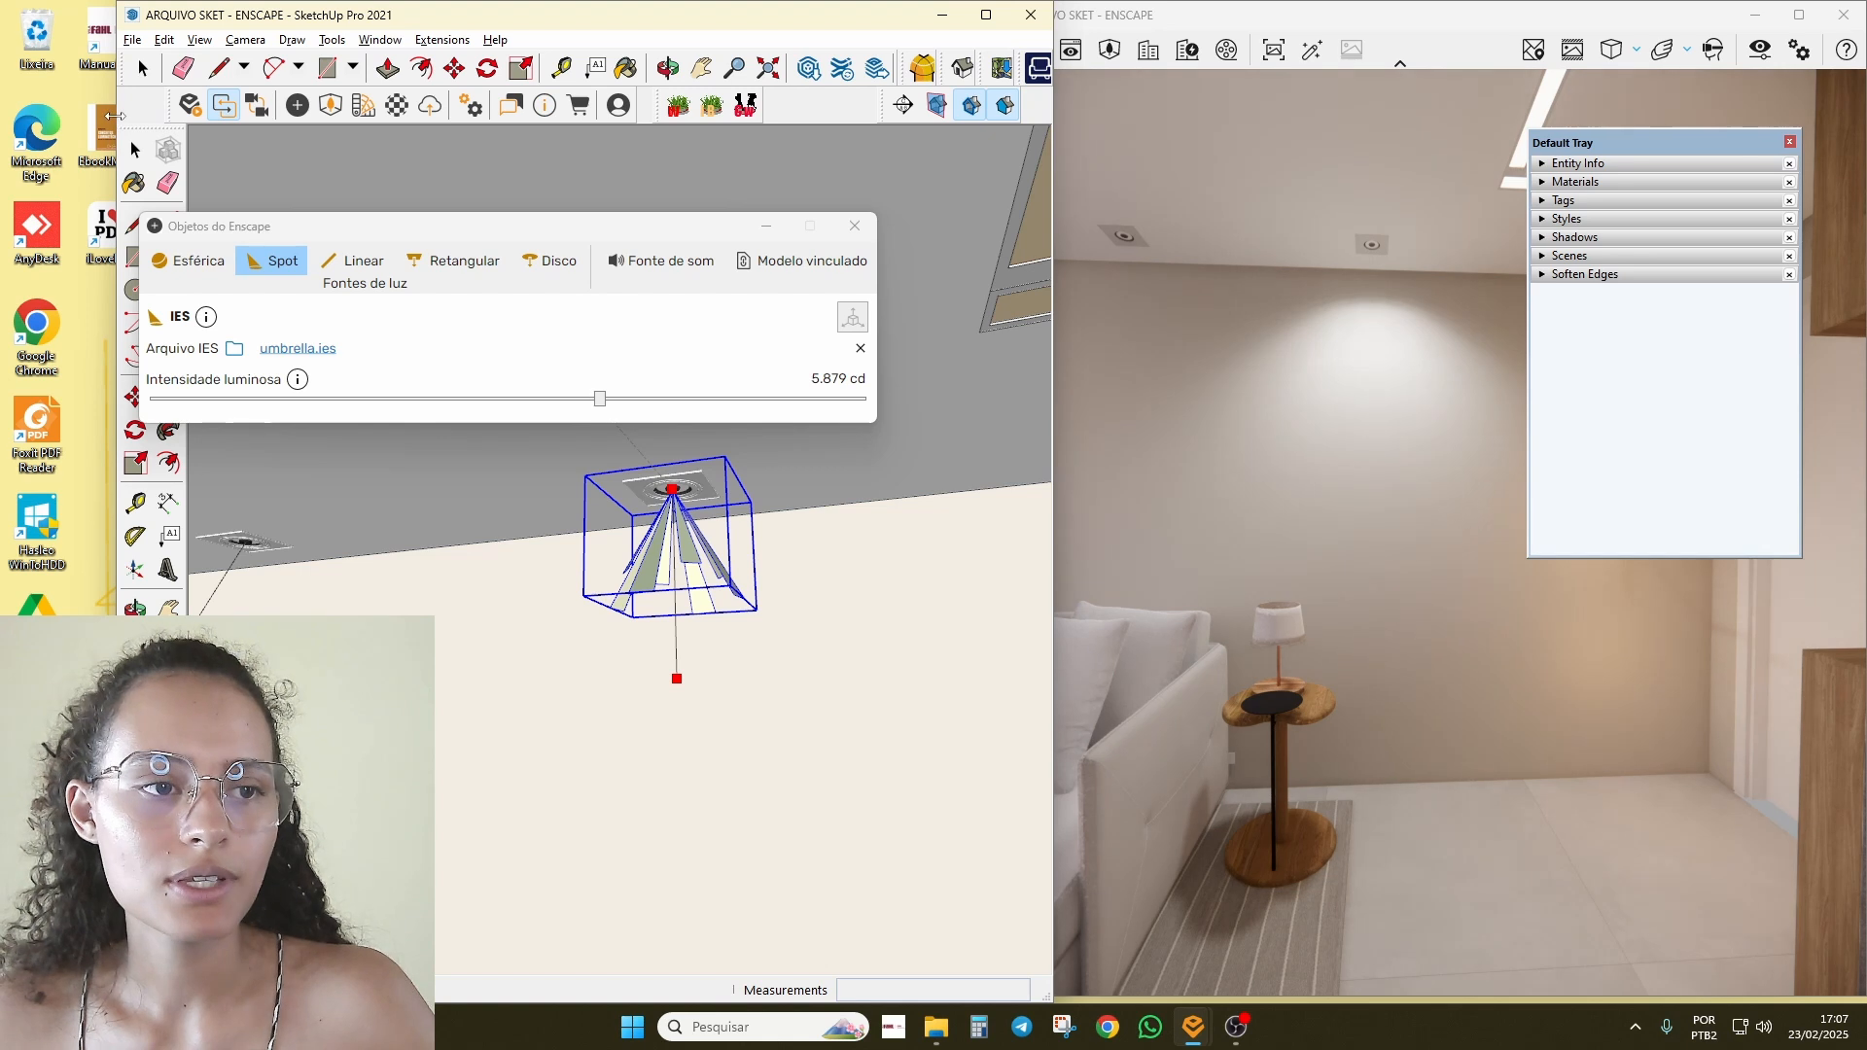
{"action": "left_click_drag", "start_coordinate": [119, 119], "coordinate": [5, 105]}
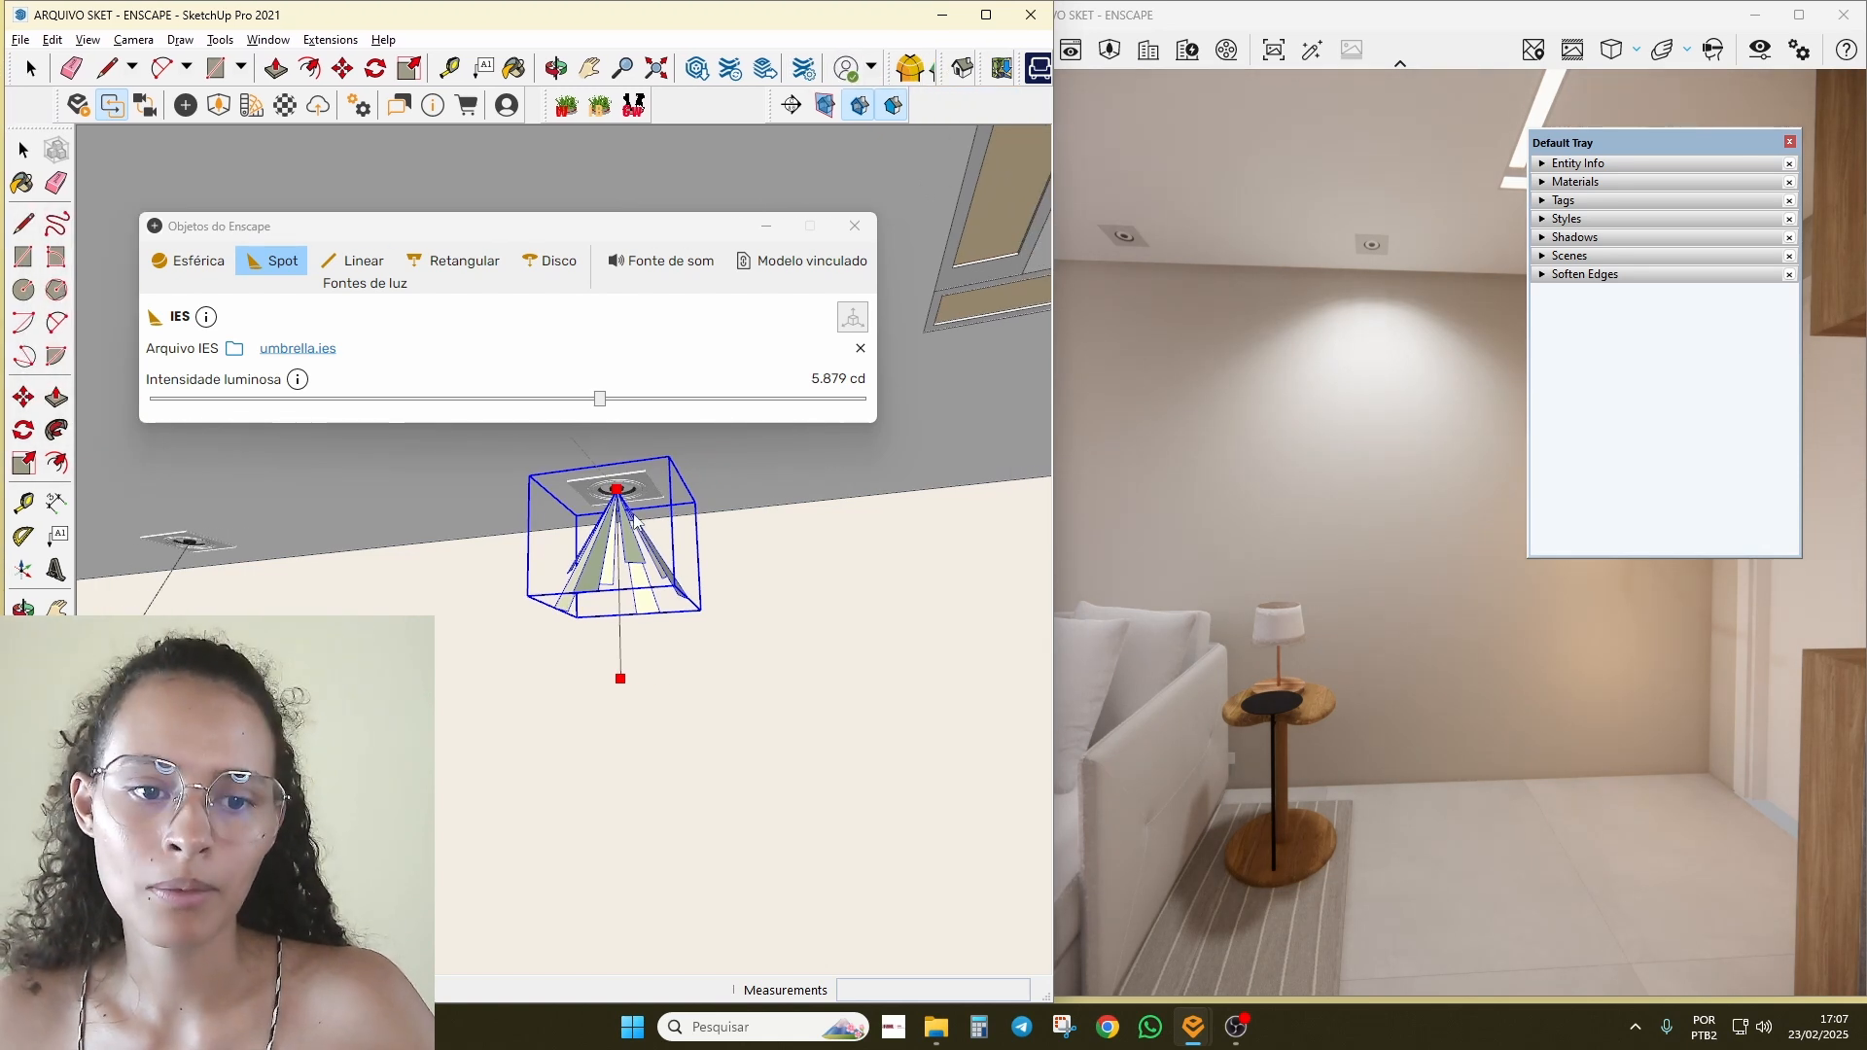
Step: Paint the spot light cone with the current material, then with 0034_Wheat
{"action": "left_click", "coordinate": [1576, 182]}
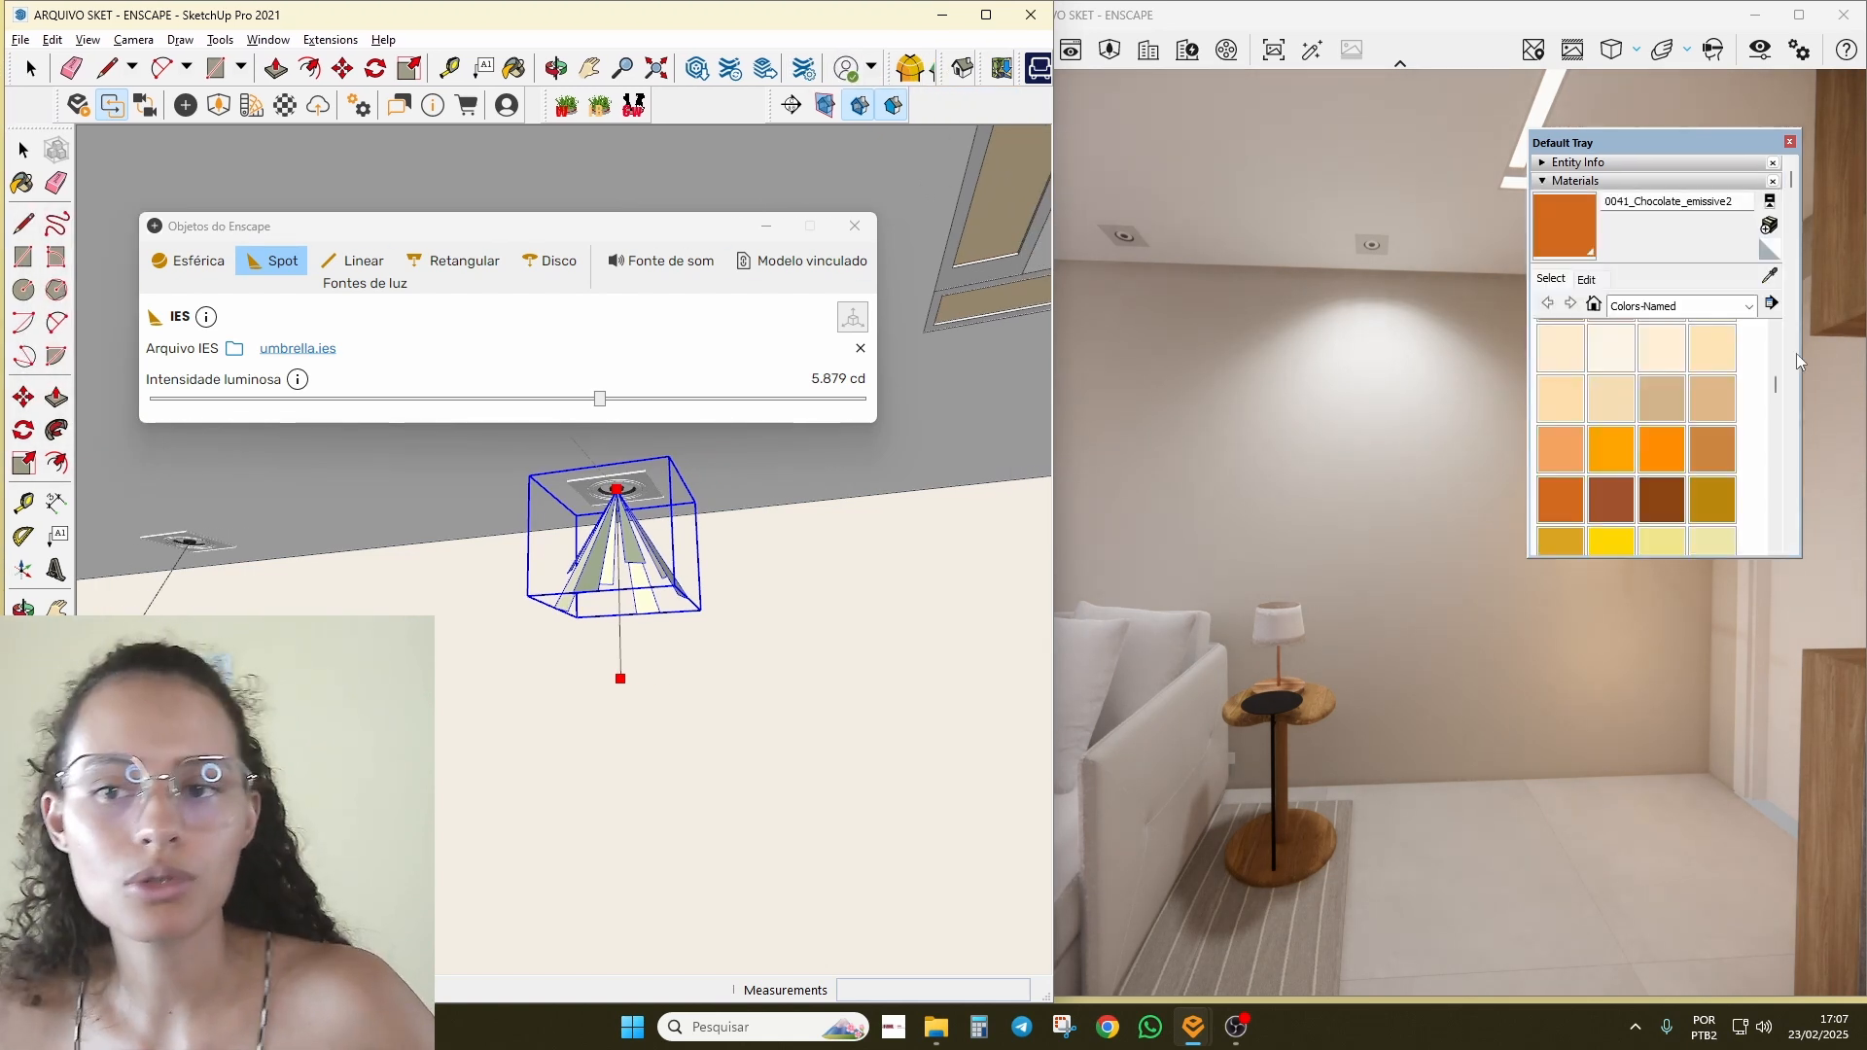
{"action": "left_click", "coordinate": [1571, 235]}
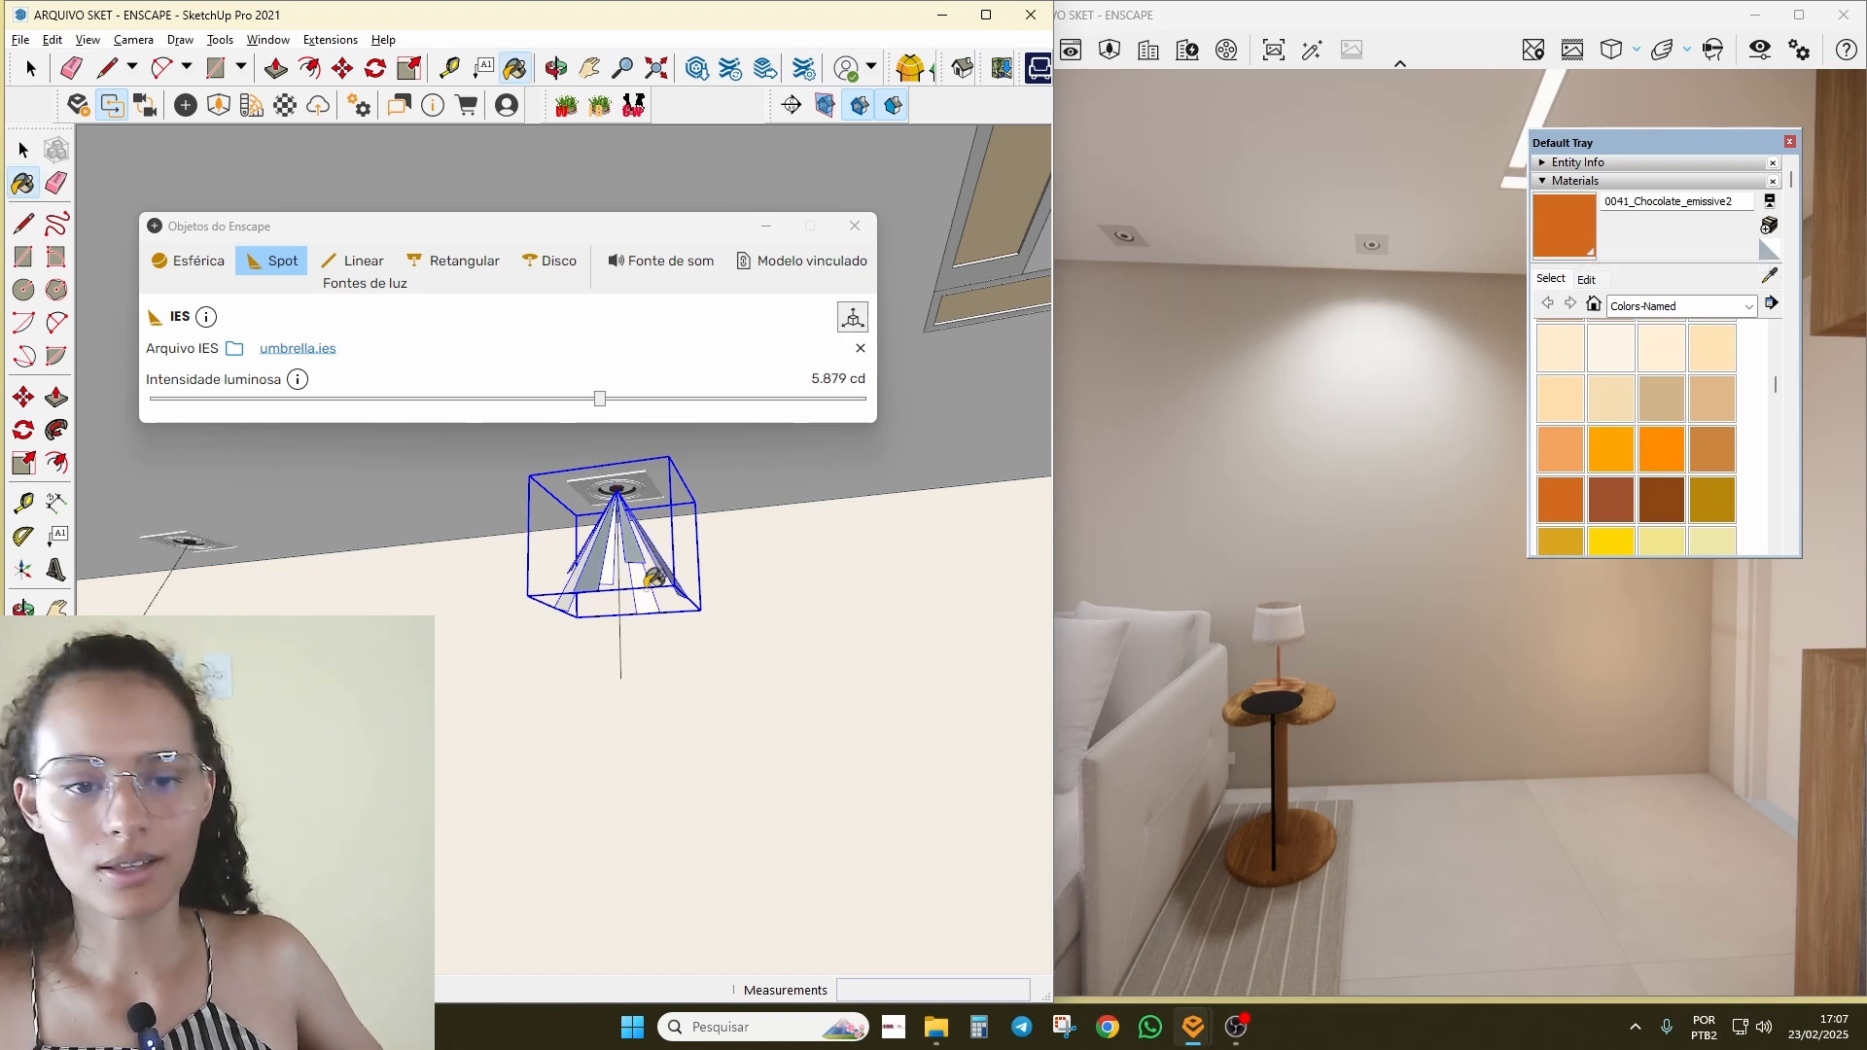
{"action": "left_click", "coordinate": [638, 545]}
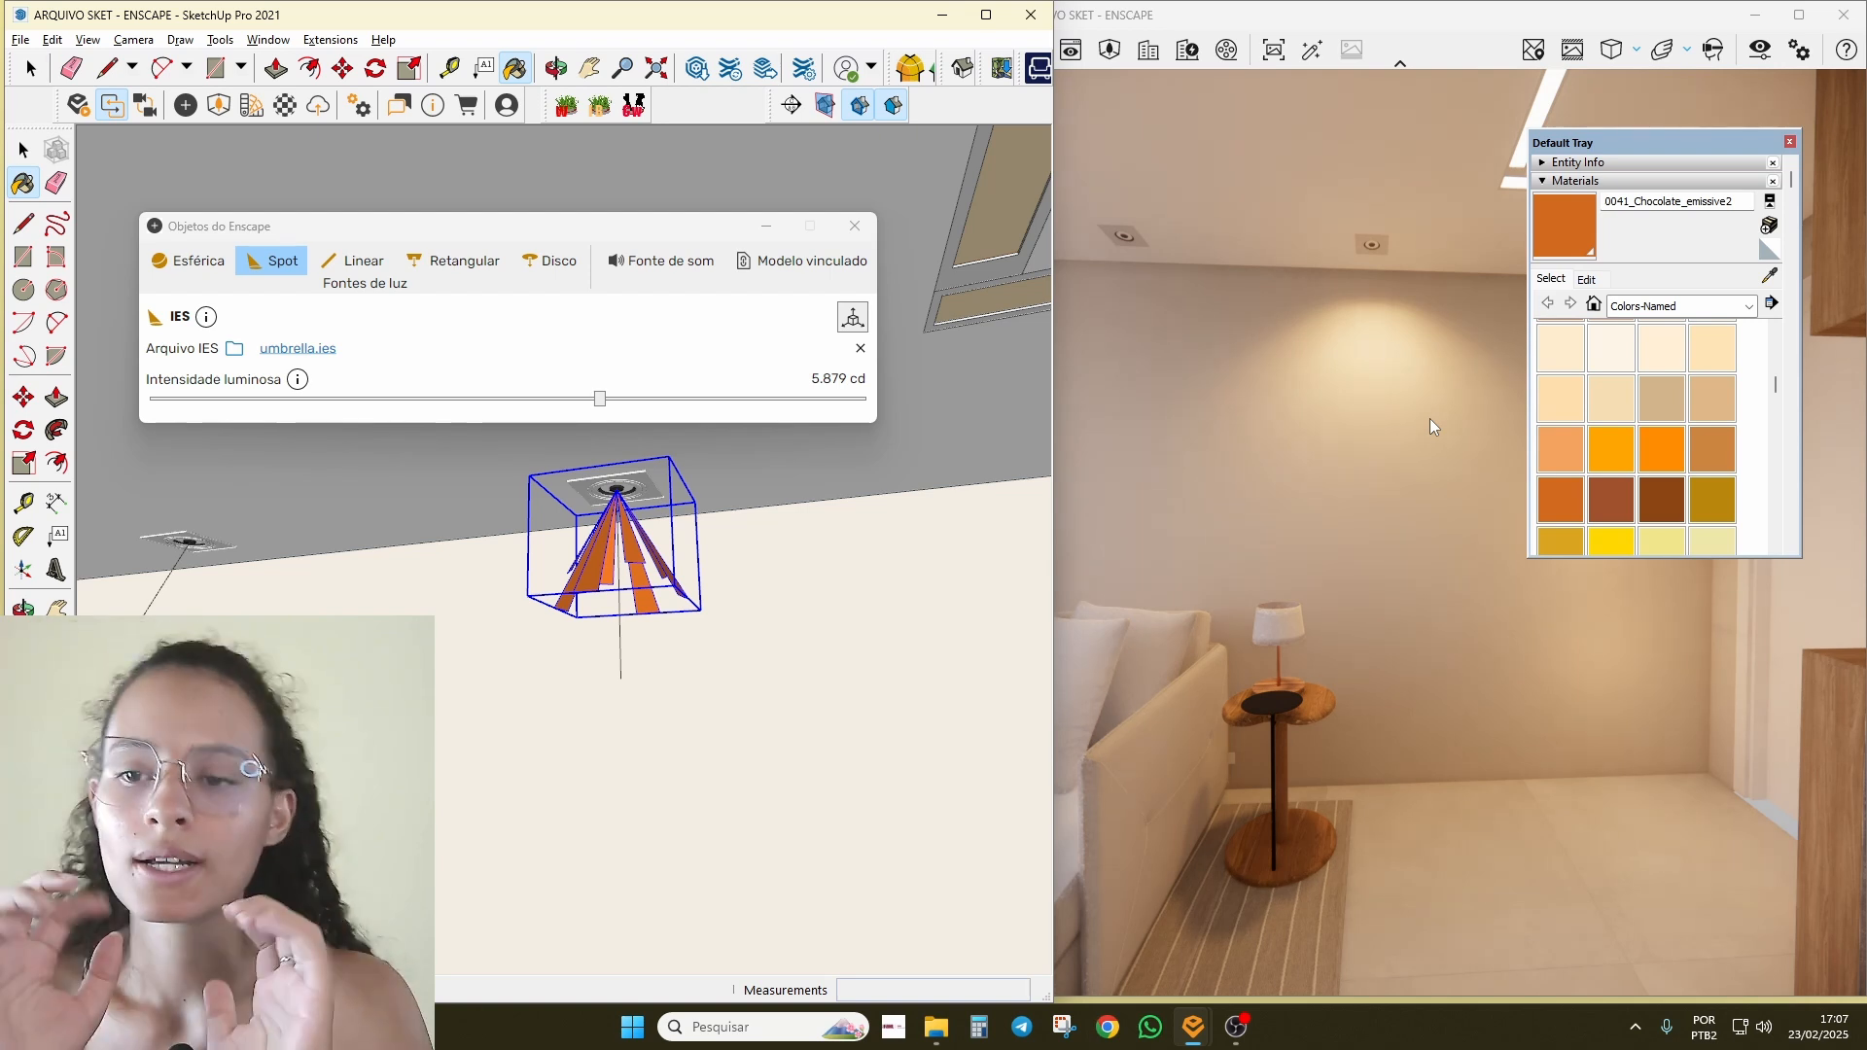
{"action": "left_click", "coordinate": [1585, 280]}
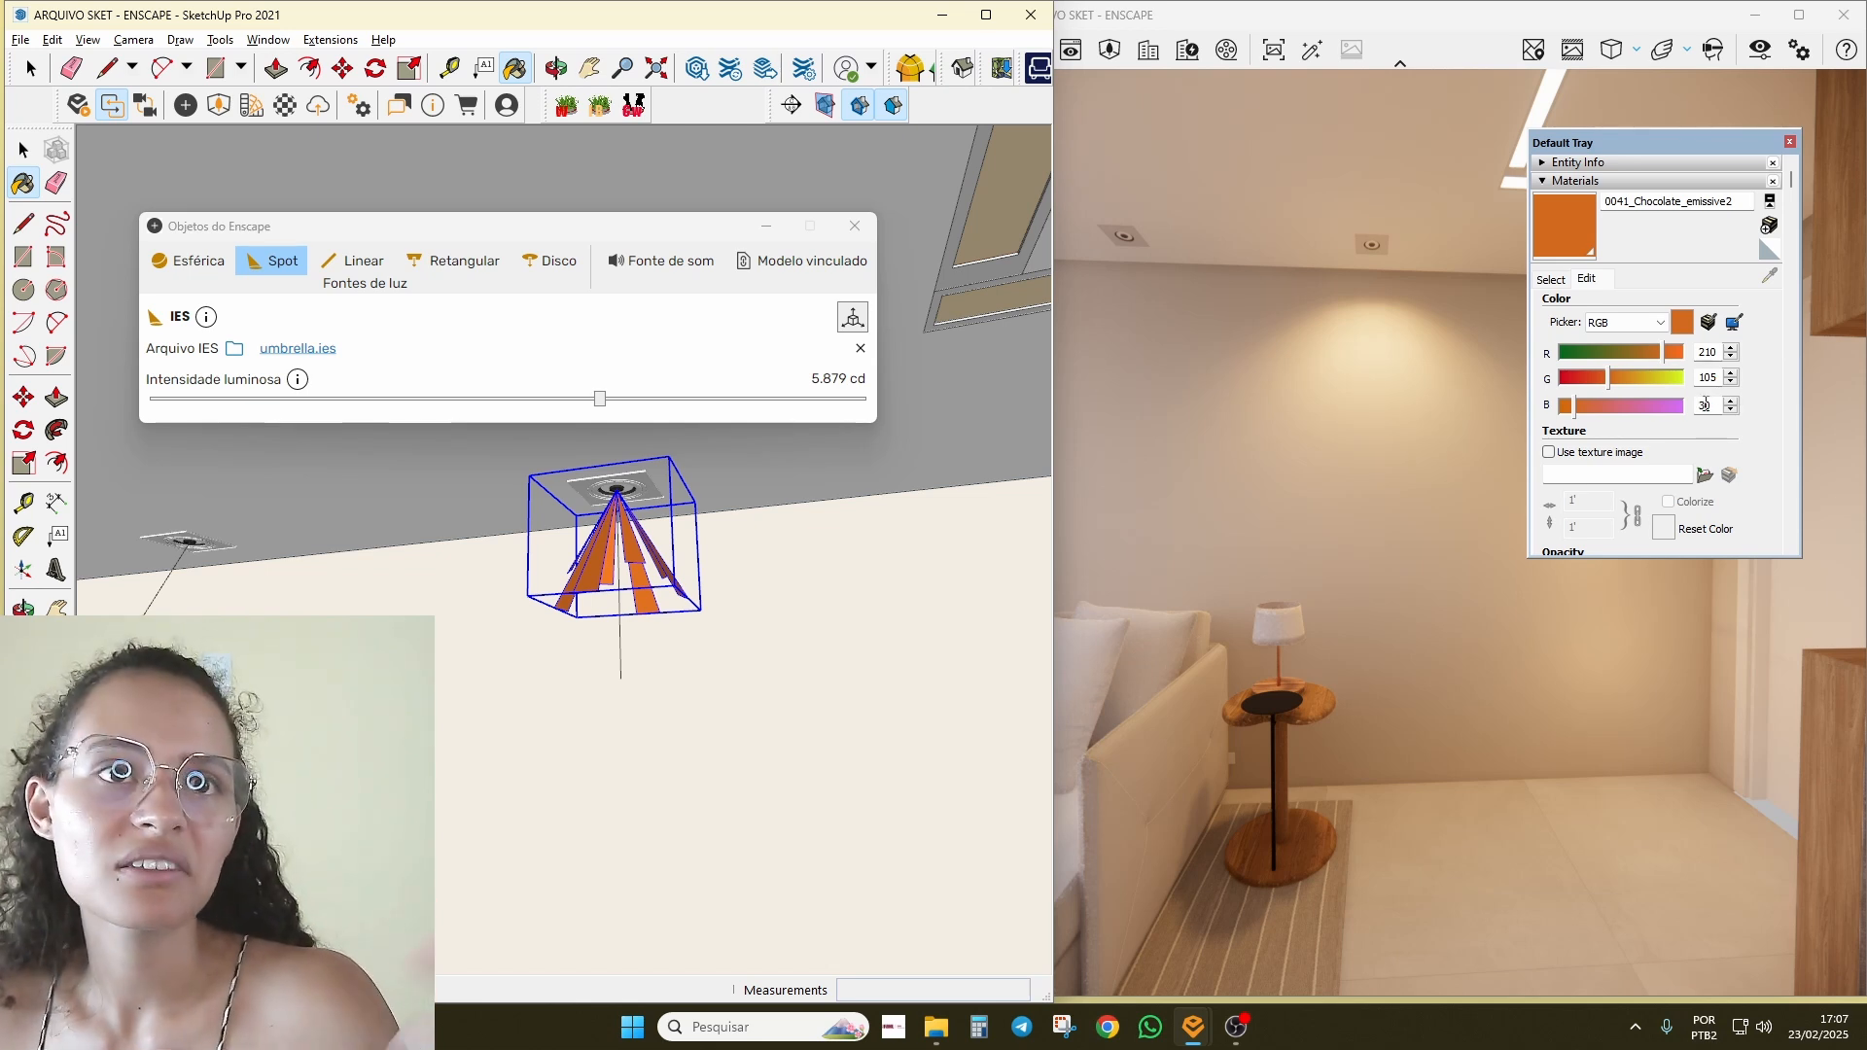
{"action": "left_click", "coordinate": [1567, 281]}
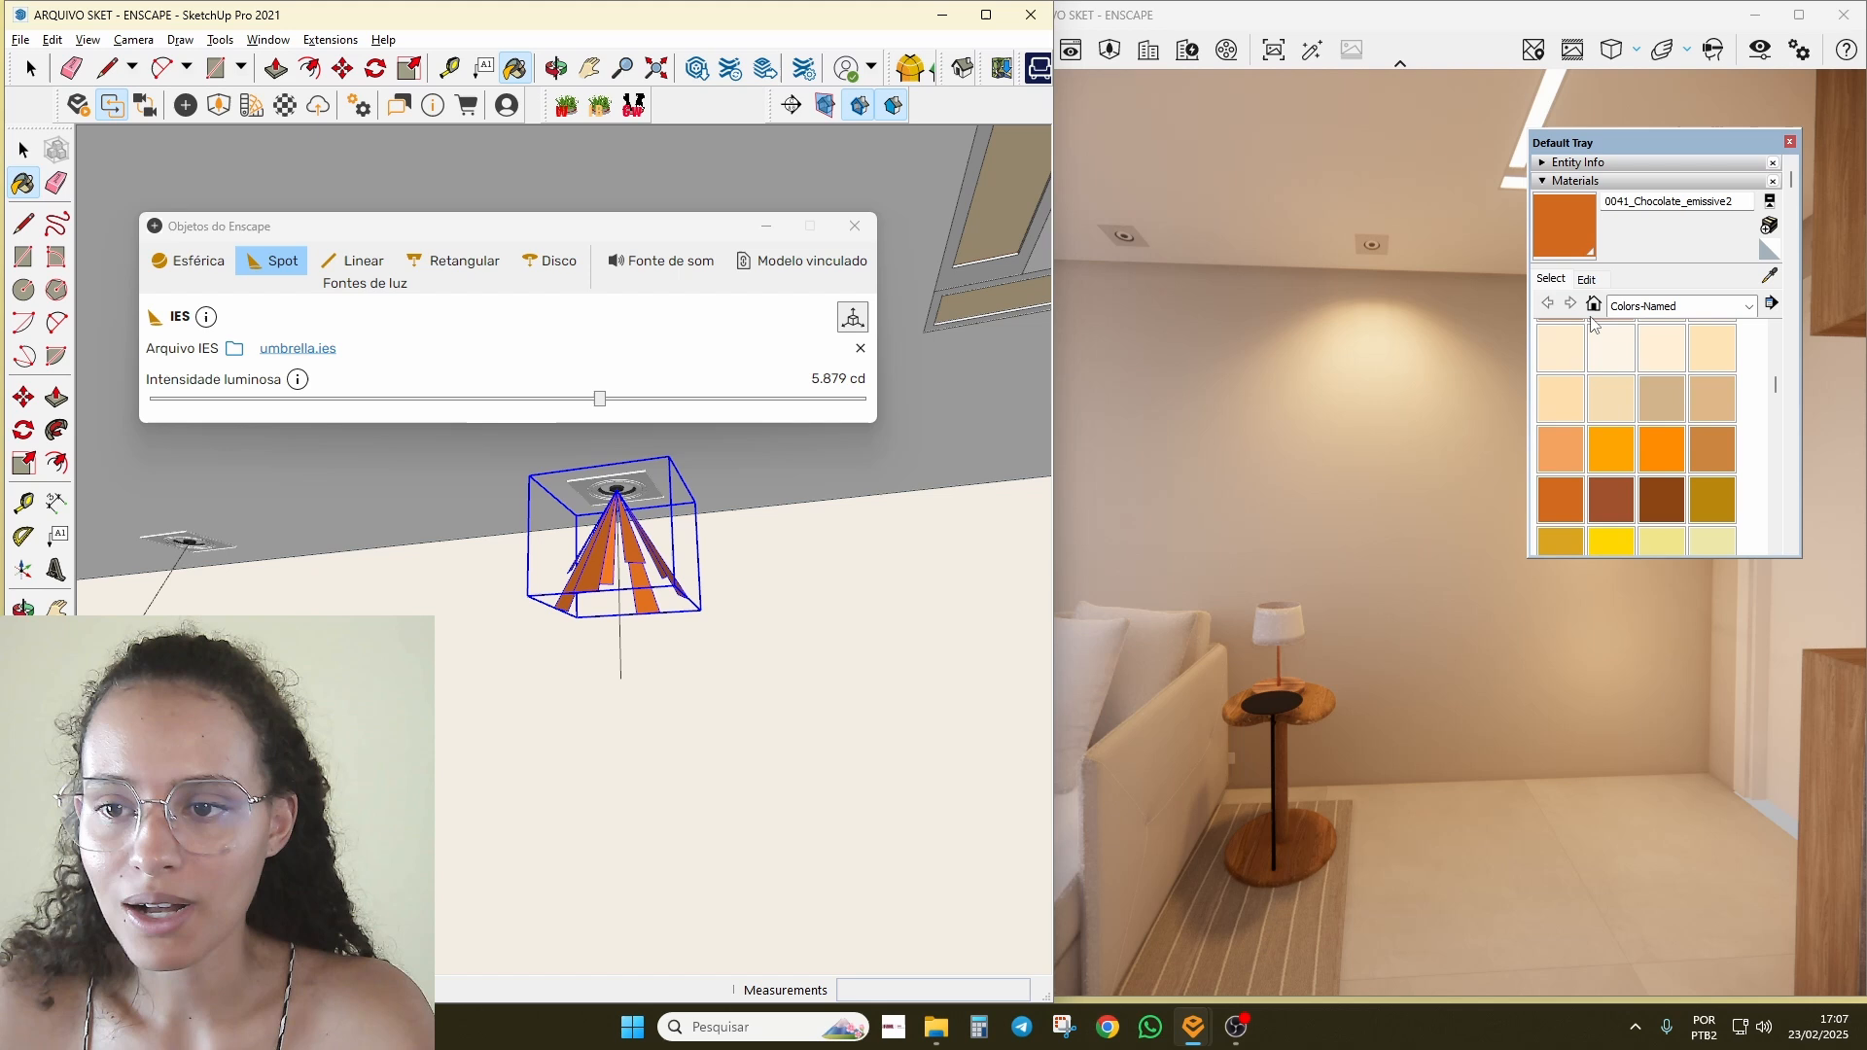
{"action": "left_click", "coordinate": [1596, 393]}
{"action": "left_click", "coordinate": [634, 544]}
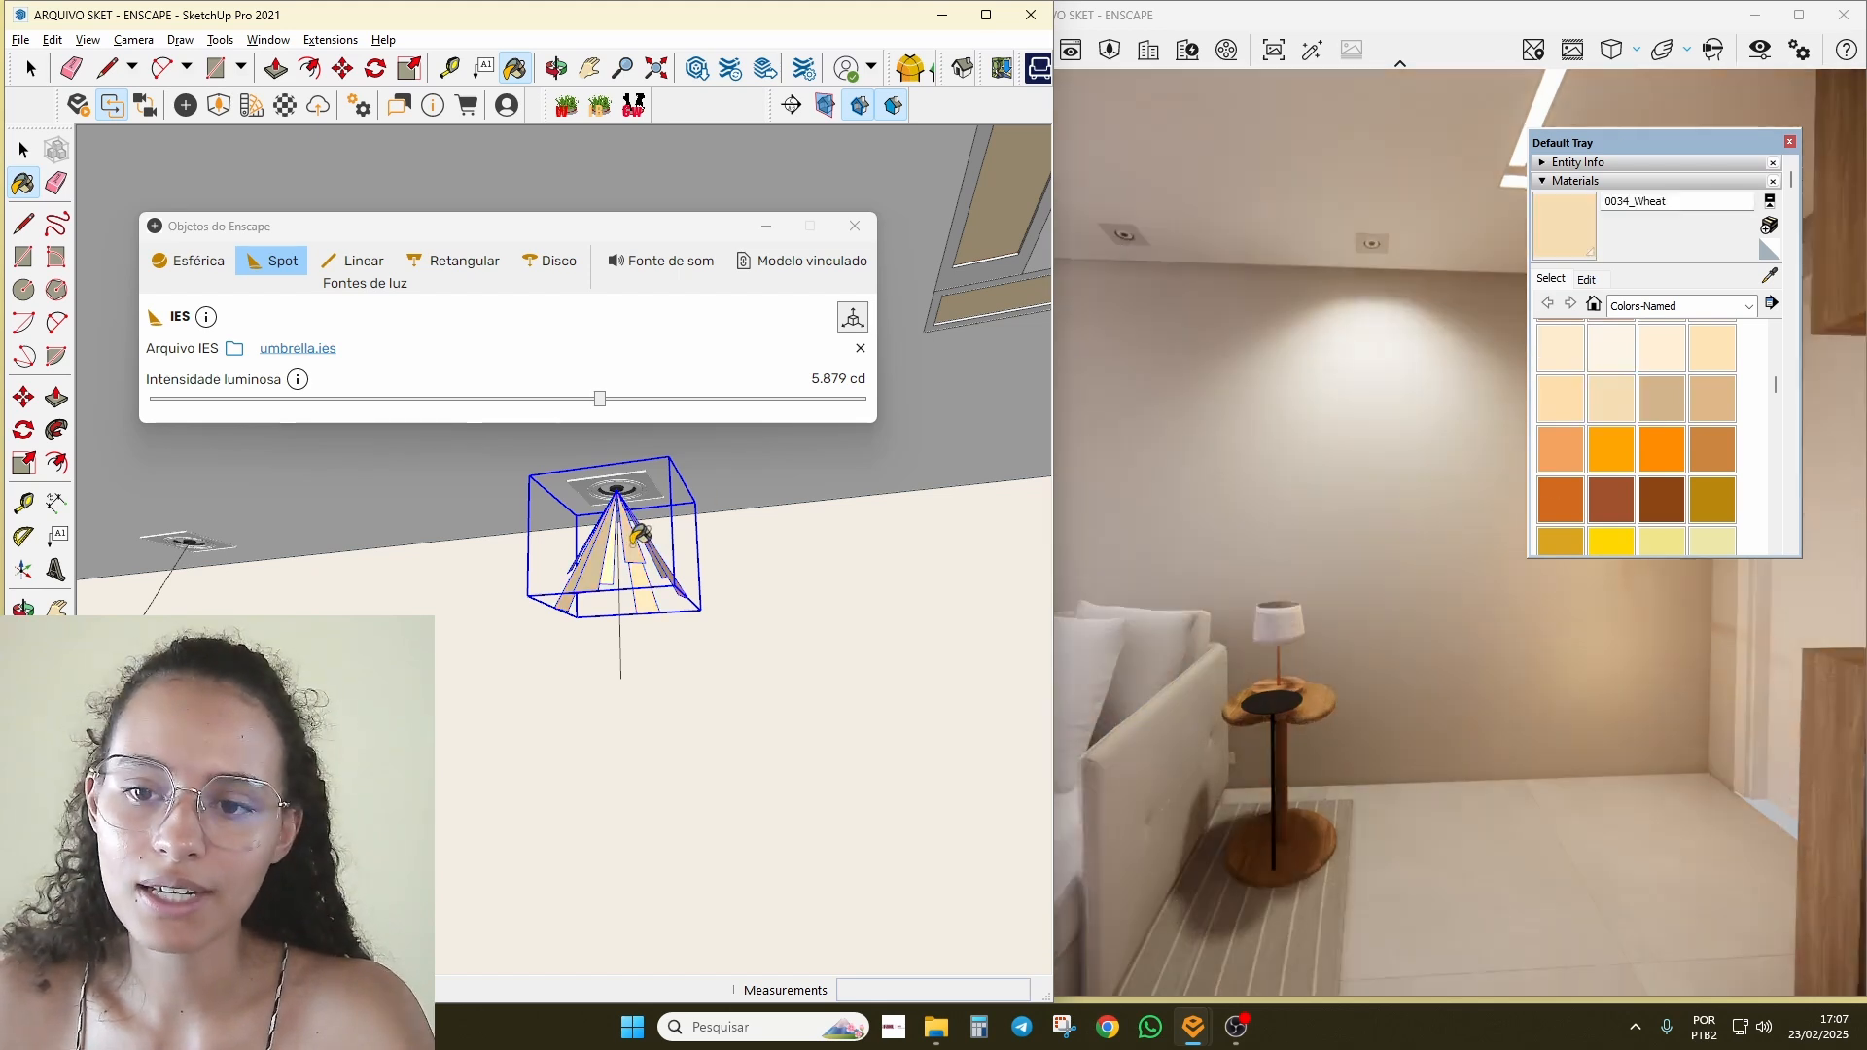
Step: Repaint the spot light cone with 0077_DarkGreen
{"action": "scroll", "coordinate": [1699, 418], "scroll_direction": "down", "scroll_amount": 6}
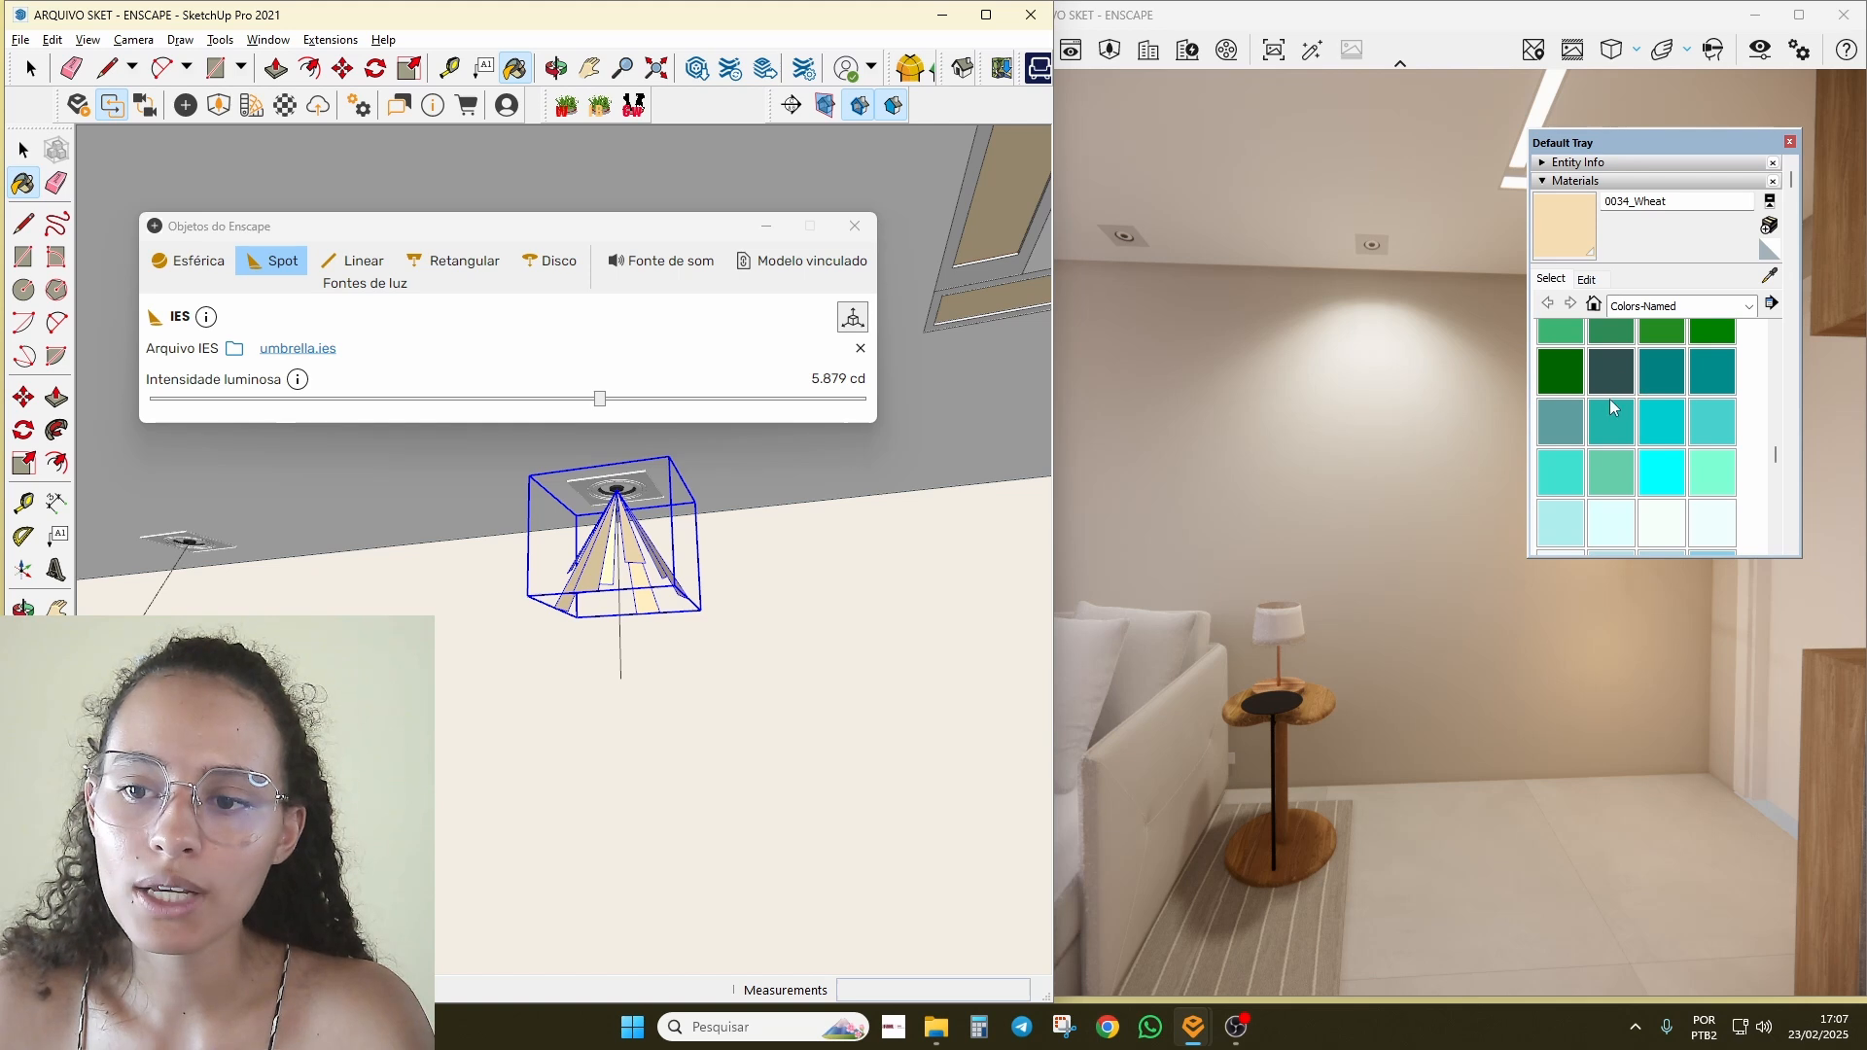
{"action": "left_click", "coordinate": [1564, 372]}
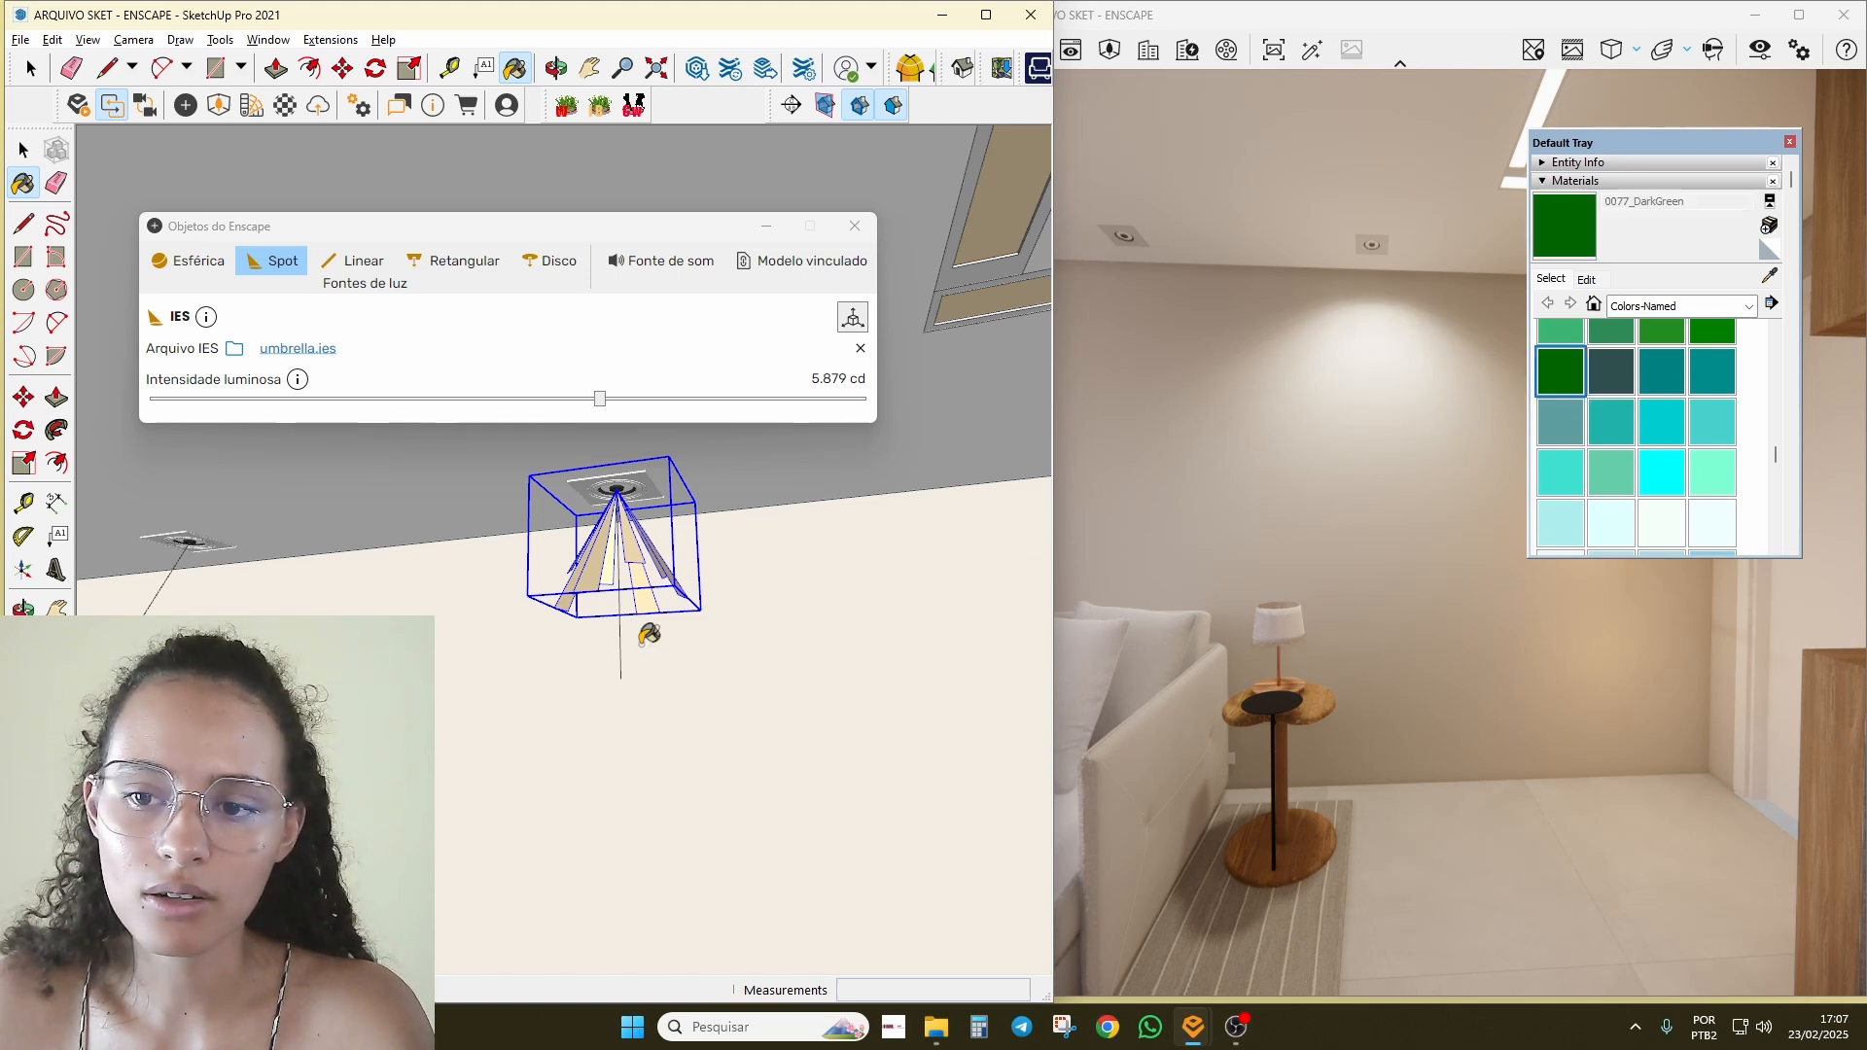
{"action": "left_click", "coordinate": [632, 542]}
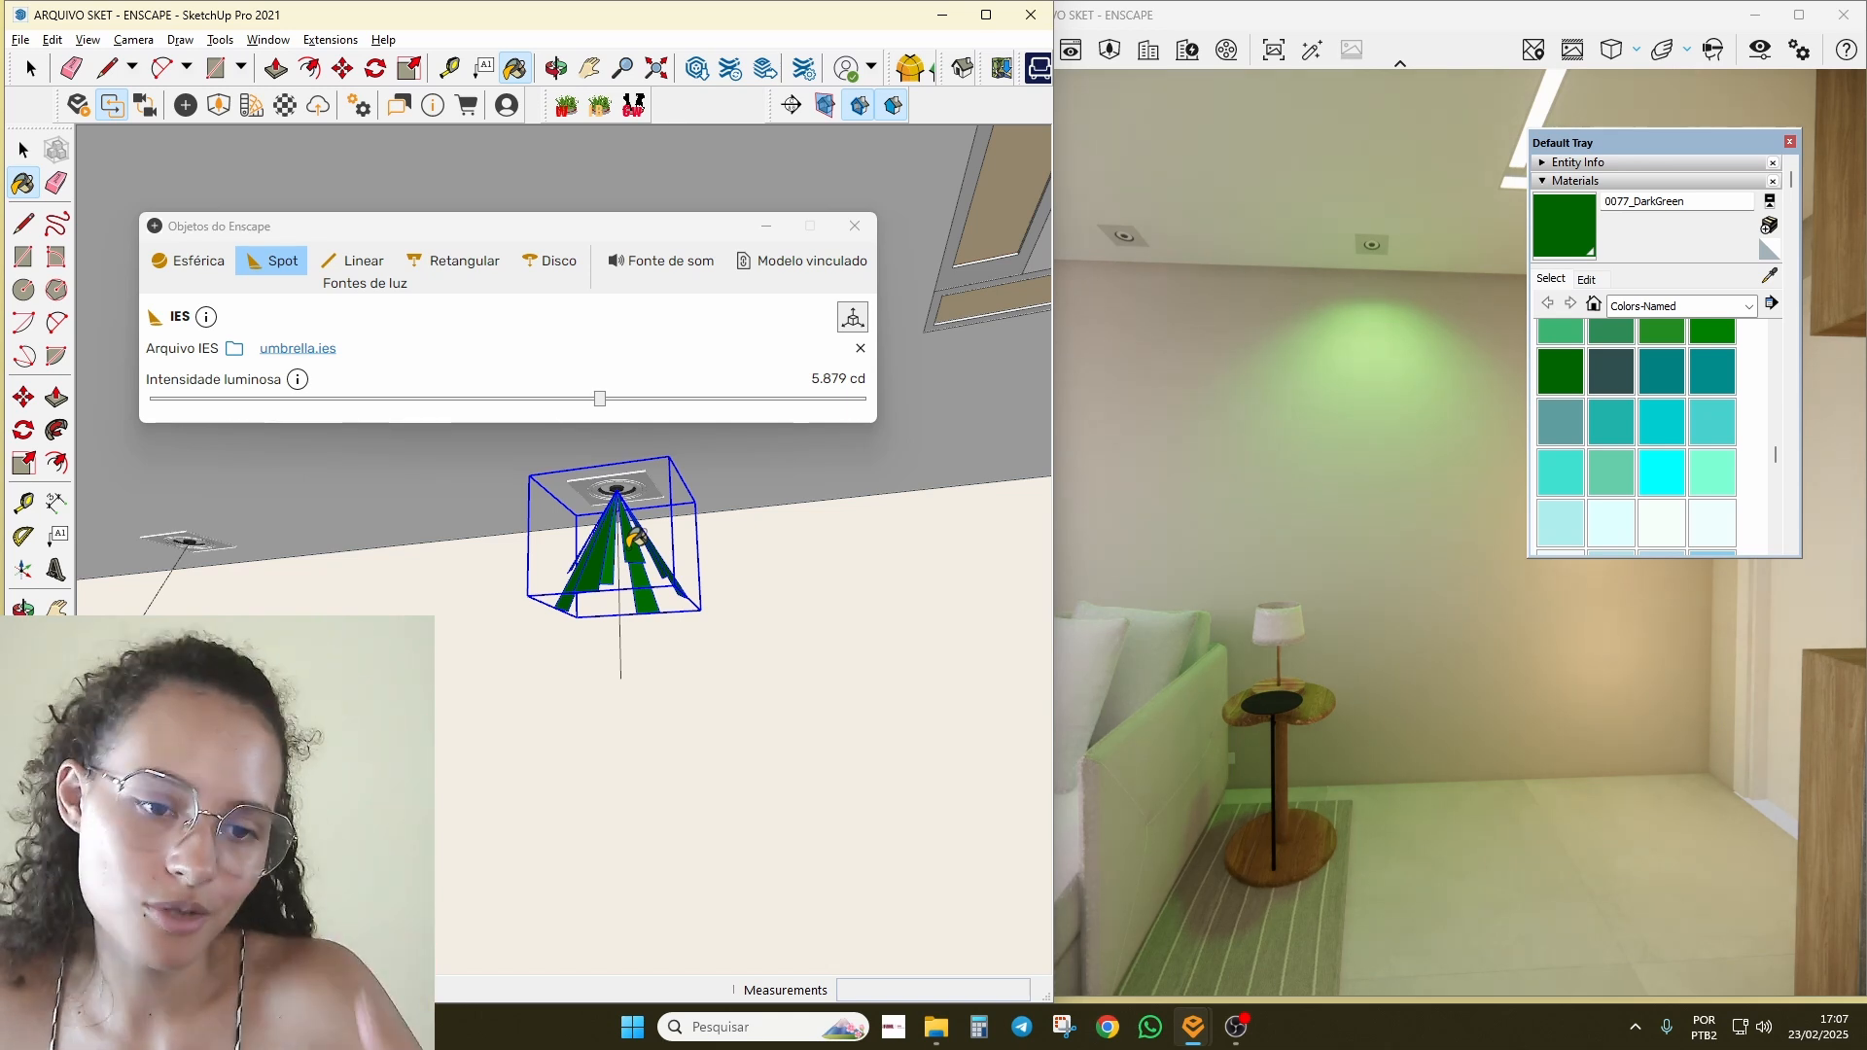
{"action": "scroll", "coordinate": [588, 625], "scroll_direction": "up", "scroll_amount": 1}
{"action": "scroll", "coordinate": [609, 659], "scroll_direction": "down", "scroll_amount": 1}
{"action": "scroll", "coordinate": [612, 658], "scroll_direction": "down", "scroll_amount": 1}
{"action": "key", "text": "e"}
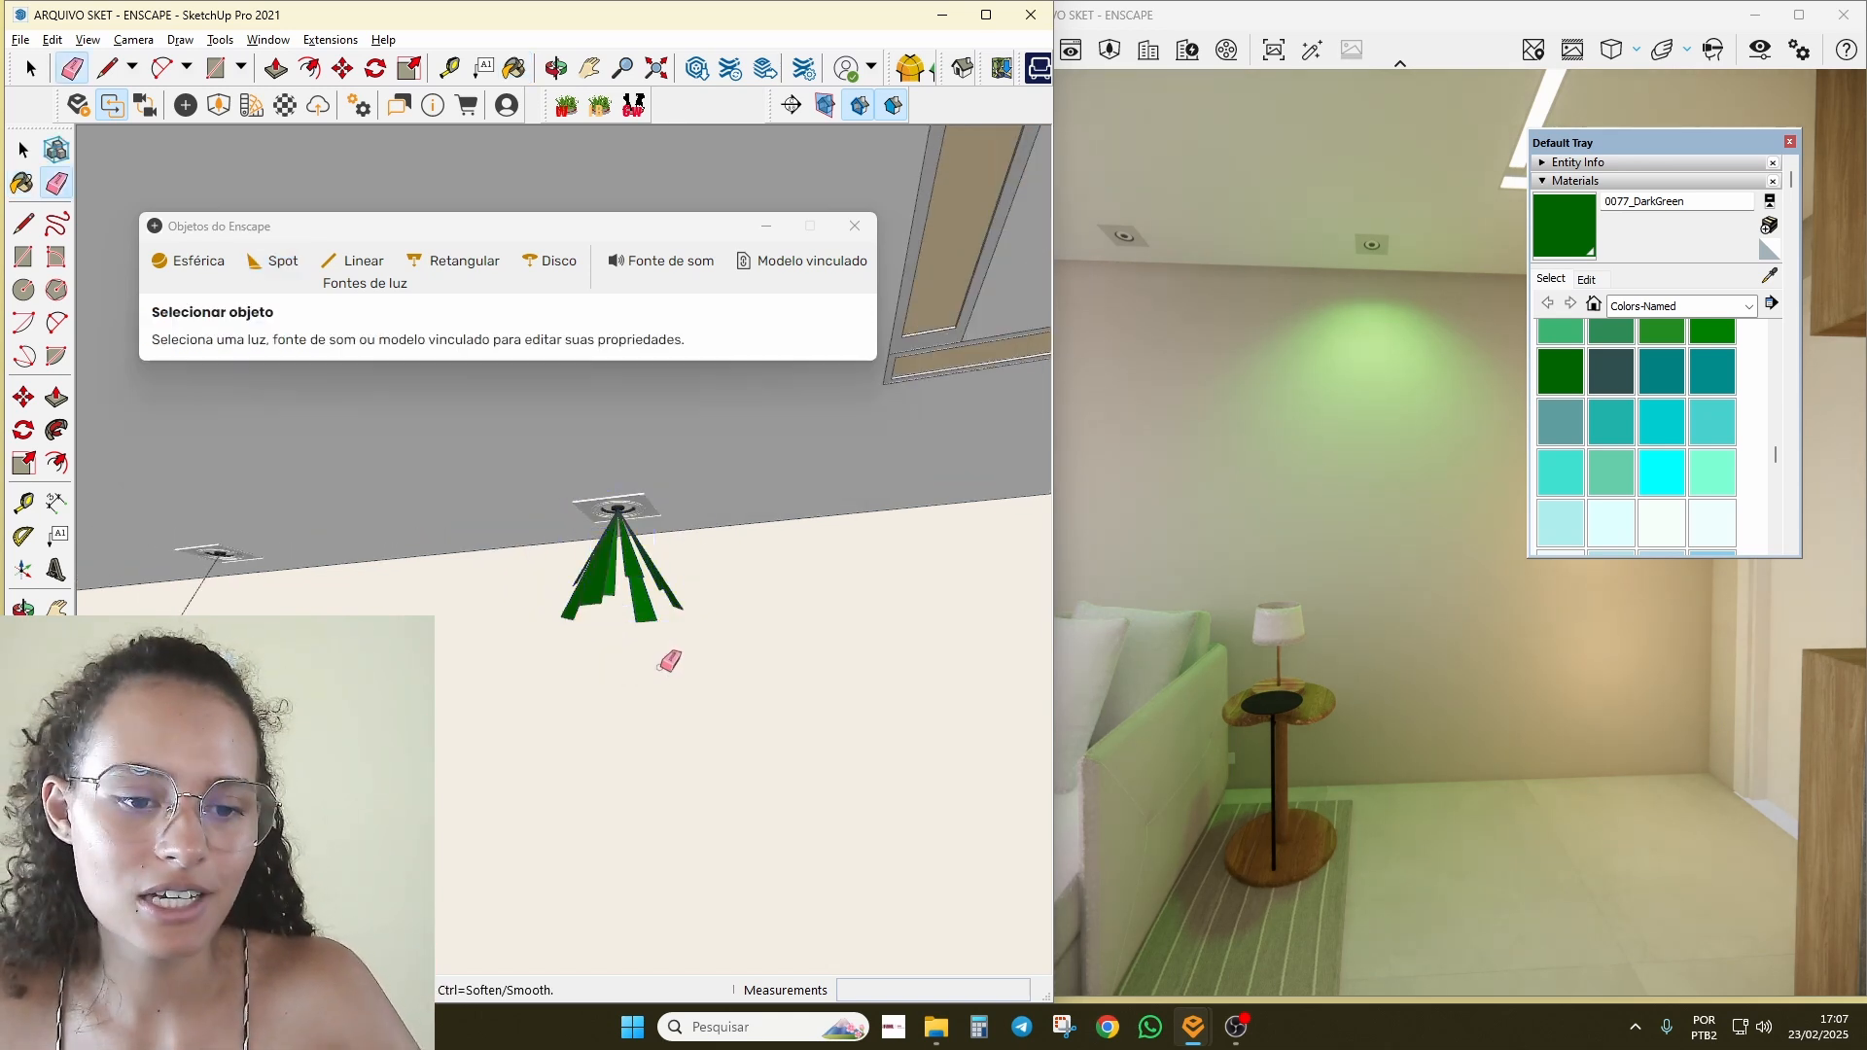
{"action": "key", "text": "space"}
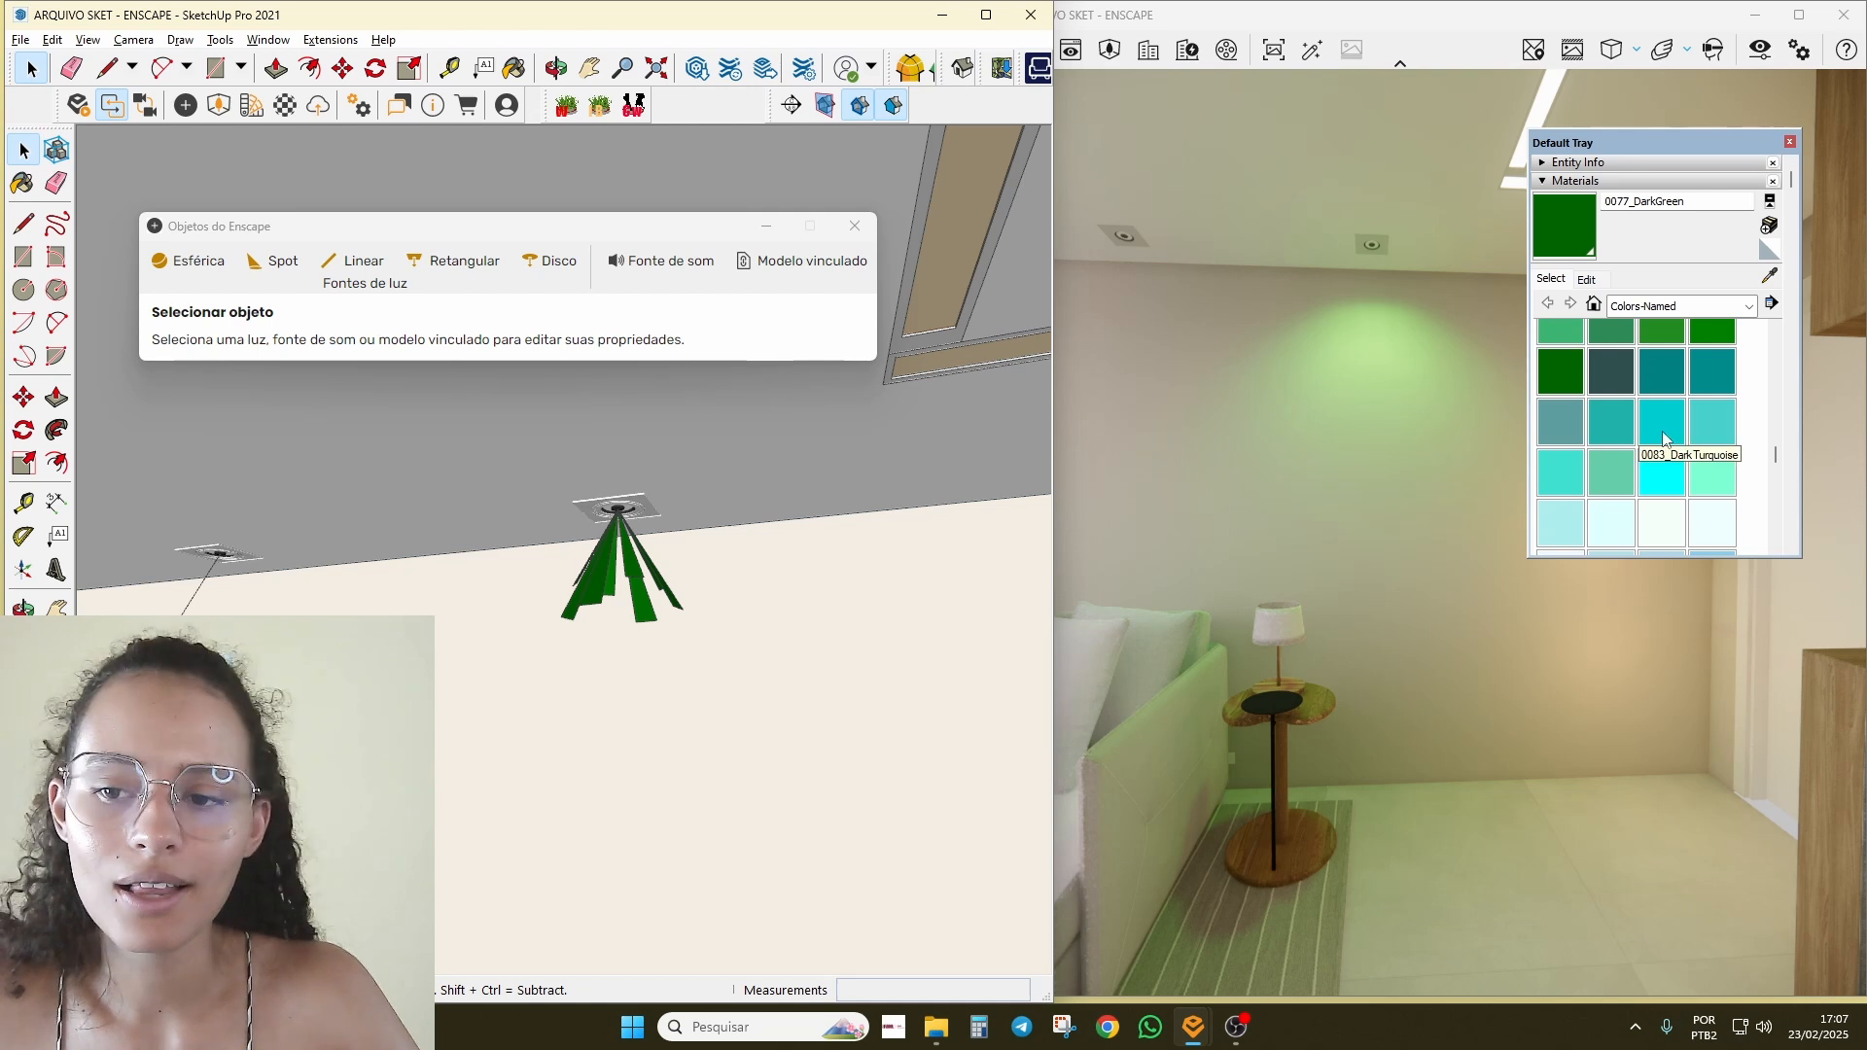
Step: Try BlueViolet on the cone, then settle on 0041_Chocolate
{"action": "scroll", "coordinate": [1665, 435], "scroll_direction": "down", "scroll_amount": 3}
{"action": "left_click", "coordinate": [1612, 477]}
{"action": "left_click", "coordinate": [638, 595]}
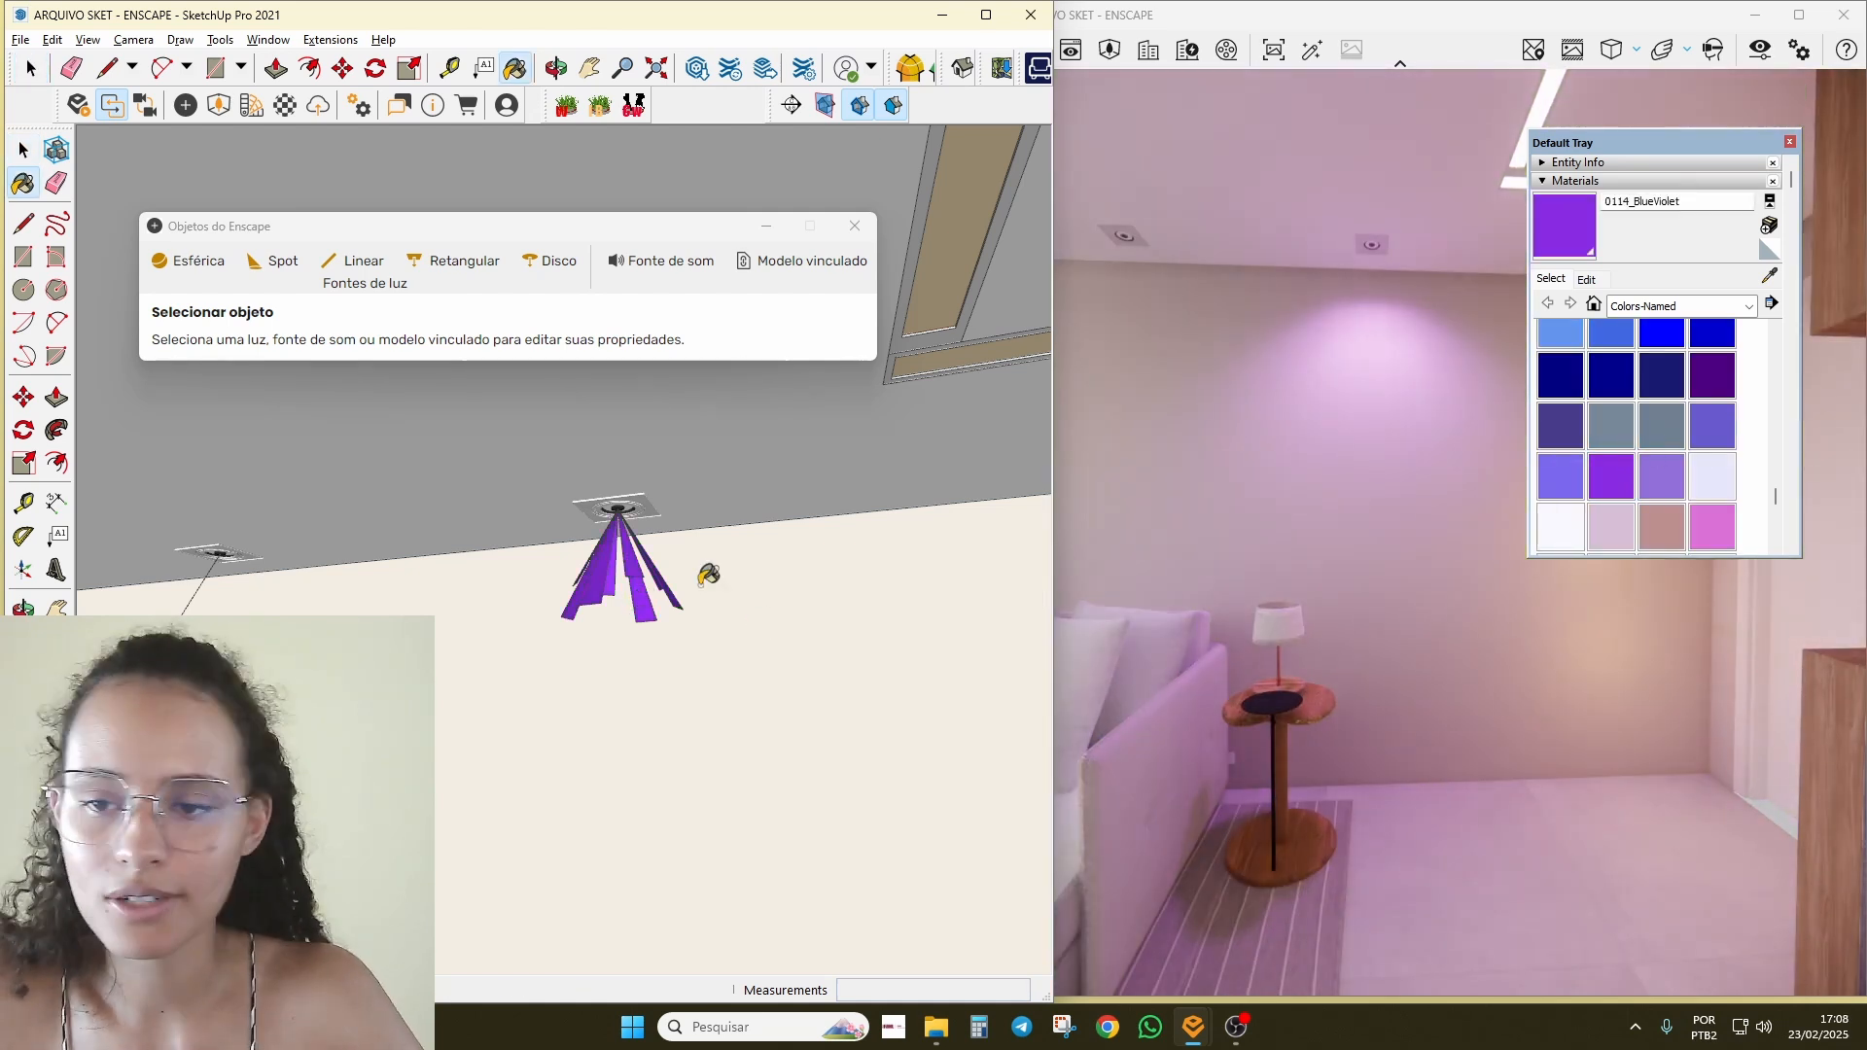
{"action": "scroll", "coordinate": [676, 589], "scroll_direction": "down", "scroll_amount": 3}
{"action": "scroll", "coordinate": [1656, 418], "scroll_direction": "up", "scroll_amount": 3}
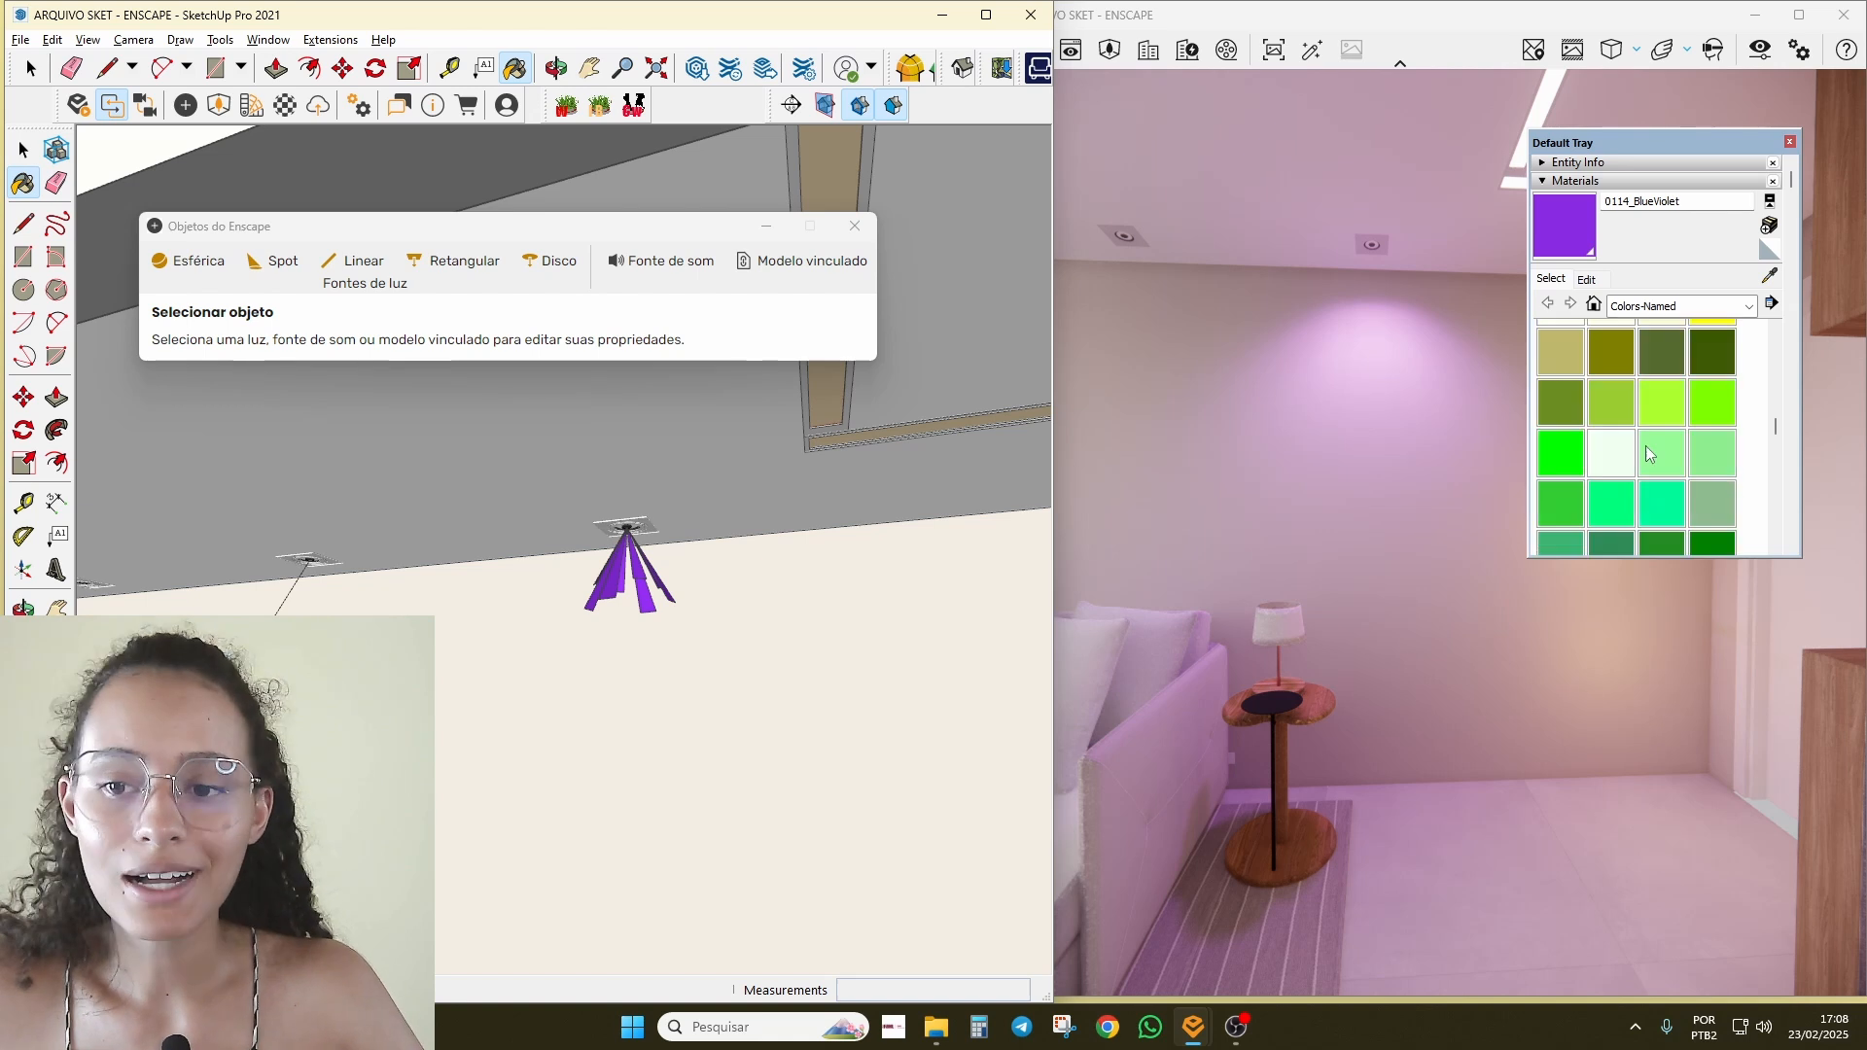
{"action": "scroll", "coordinate": [1560, 440], "scroll_direction": "up", "scroll_amount": 3}
{"action": "left_click", "coordinate": [1550, 387]}
{"action": "left_click", "coordinate": [608, 578]}
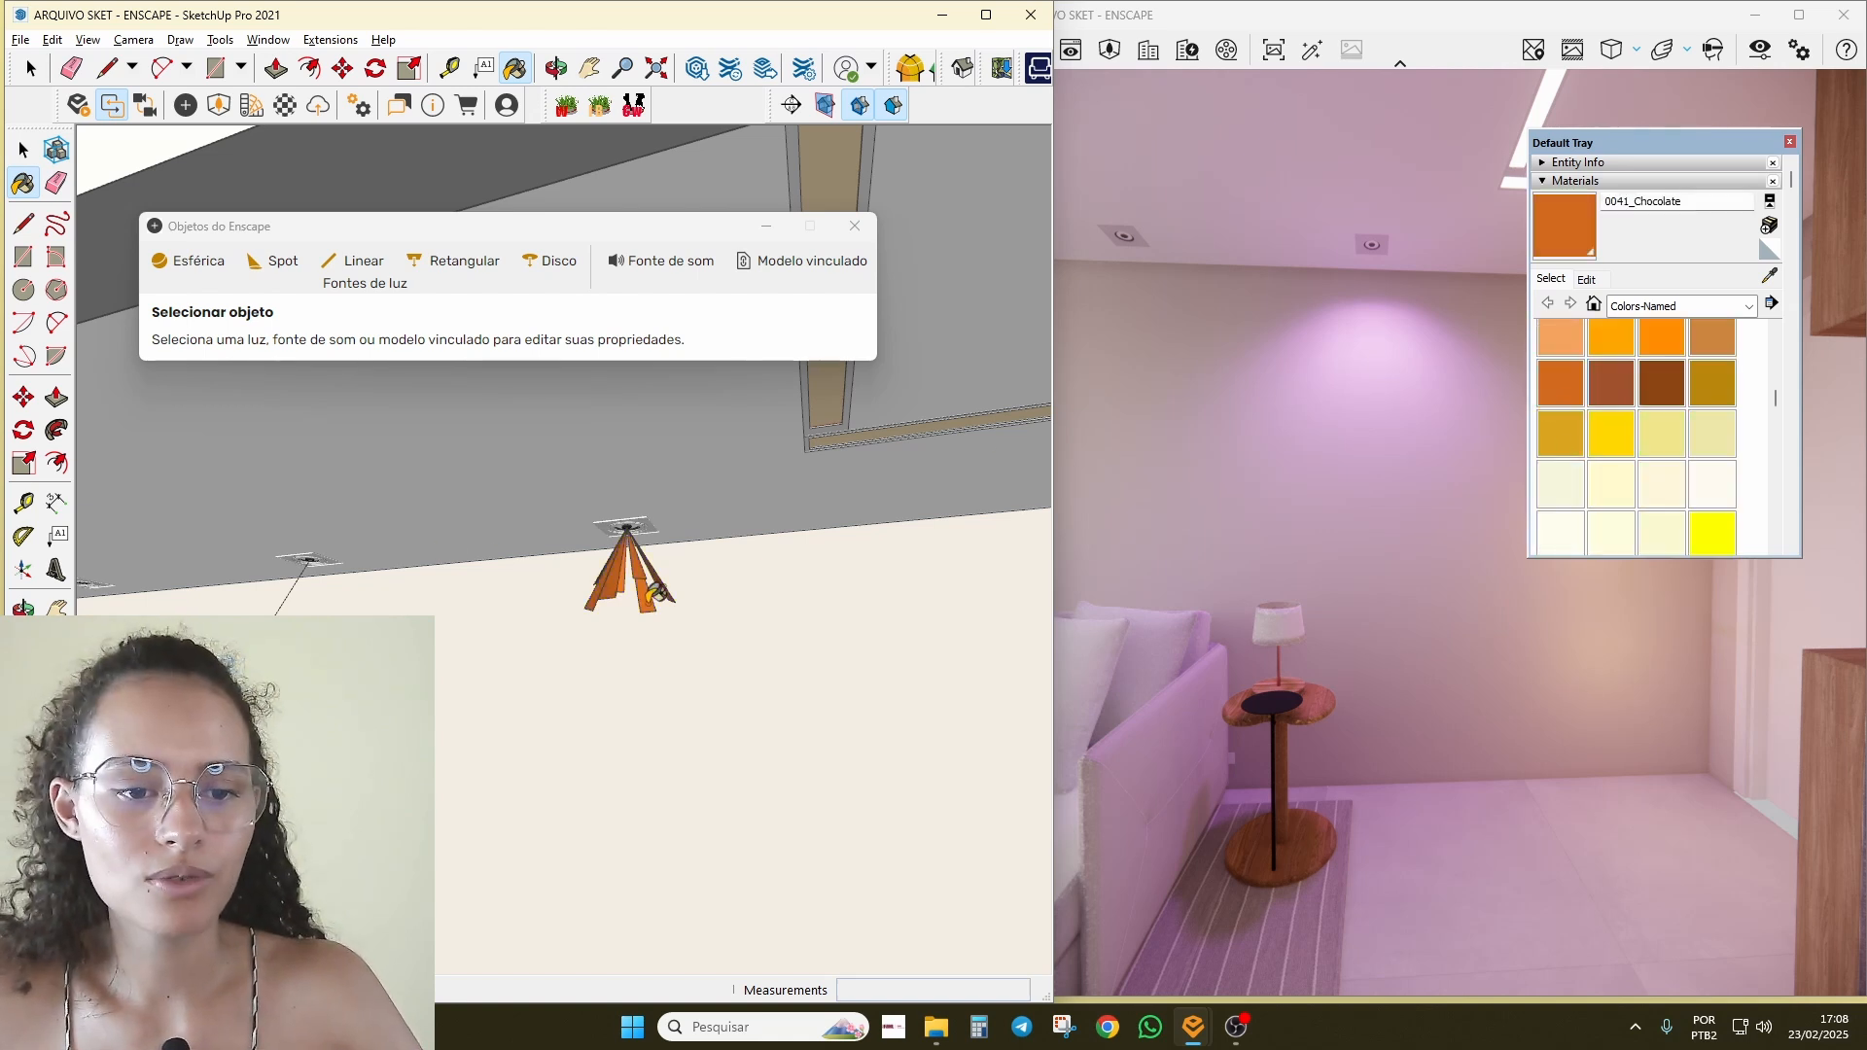
{"action": "key", "text": "space"}
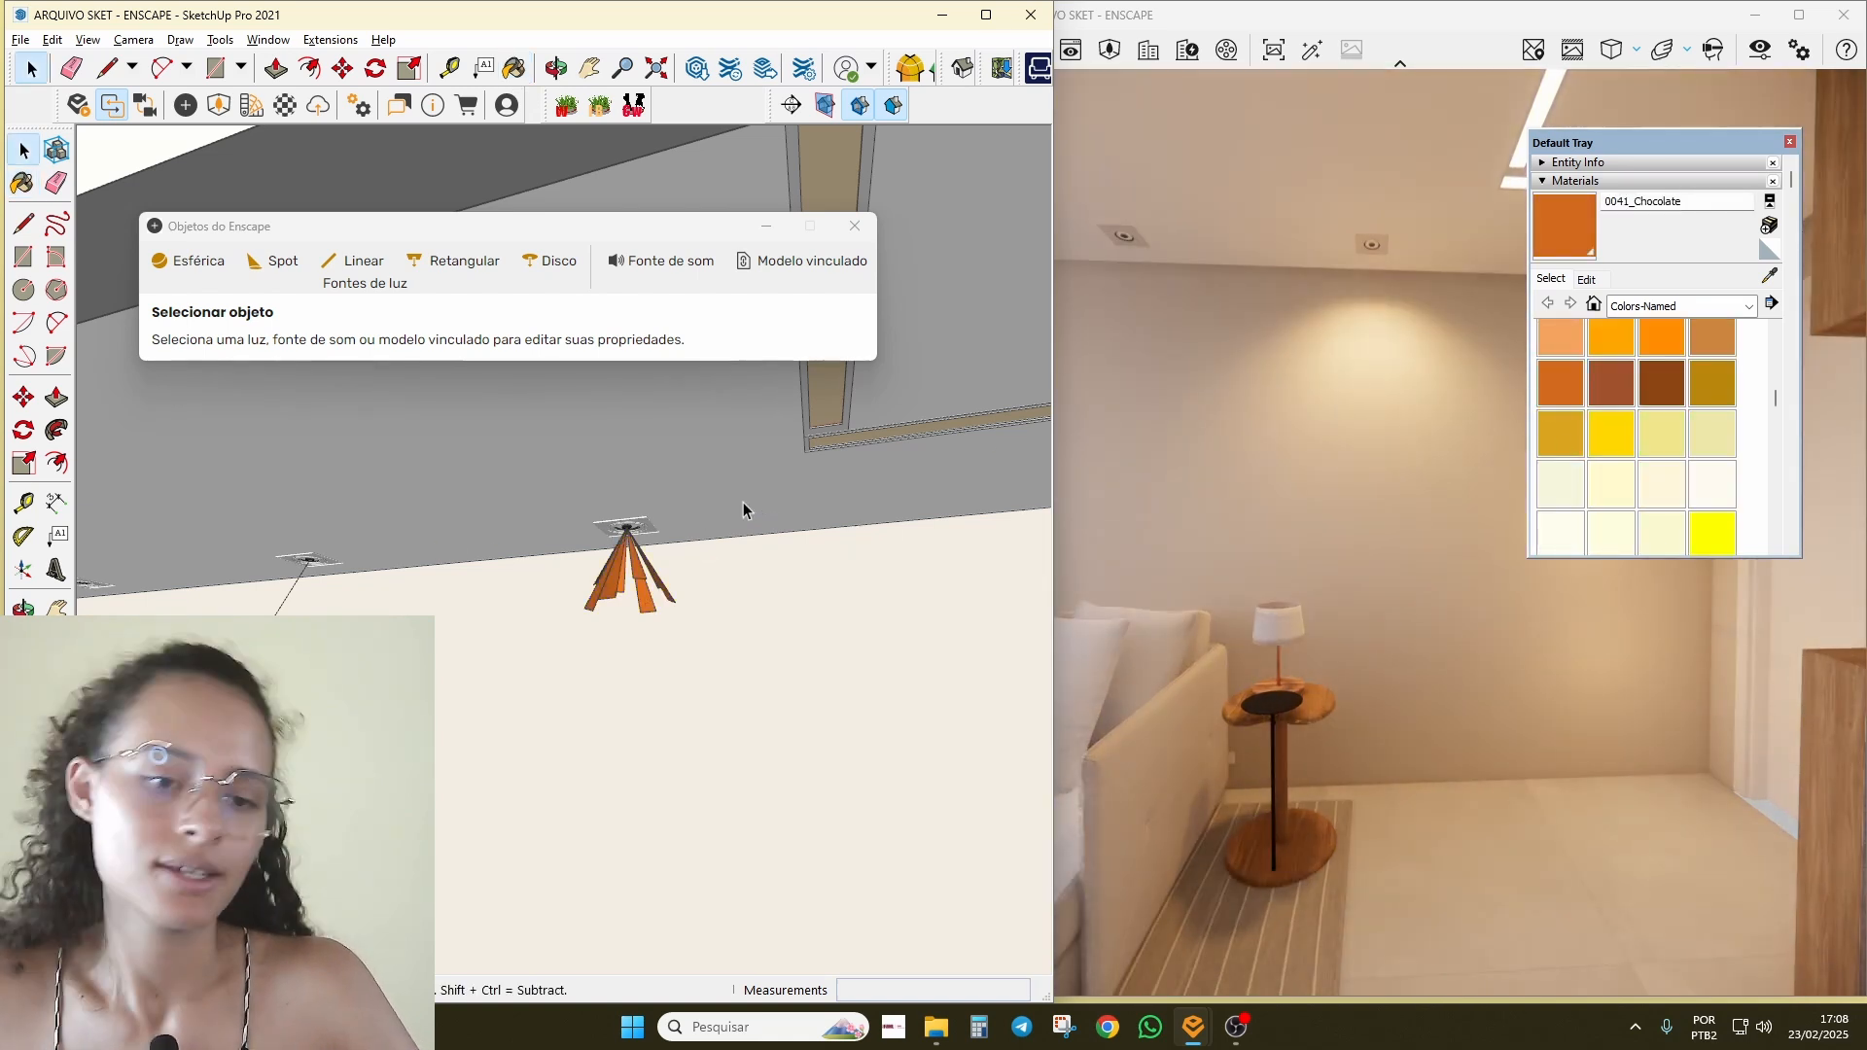
Step: Copy the spotlight with Move and Ctrl to the middle downlight position
{"action": "mouse_move", "coordinate": [743, 501]}
{"action": "middle_mouse_down"}
{"action": "mouse_move", "coordinate": [335, 543]}
{"action": "mouse_move", "coordinate": [581, 562]}
{"action": "mouse_move", "coordinate": [647, 536]}
{"action": "middle_mouse_up"}
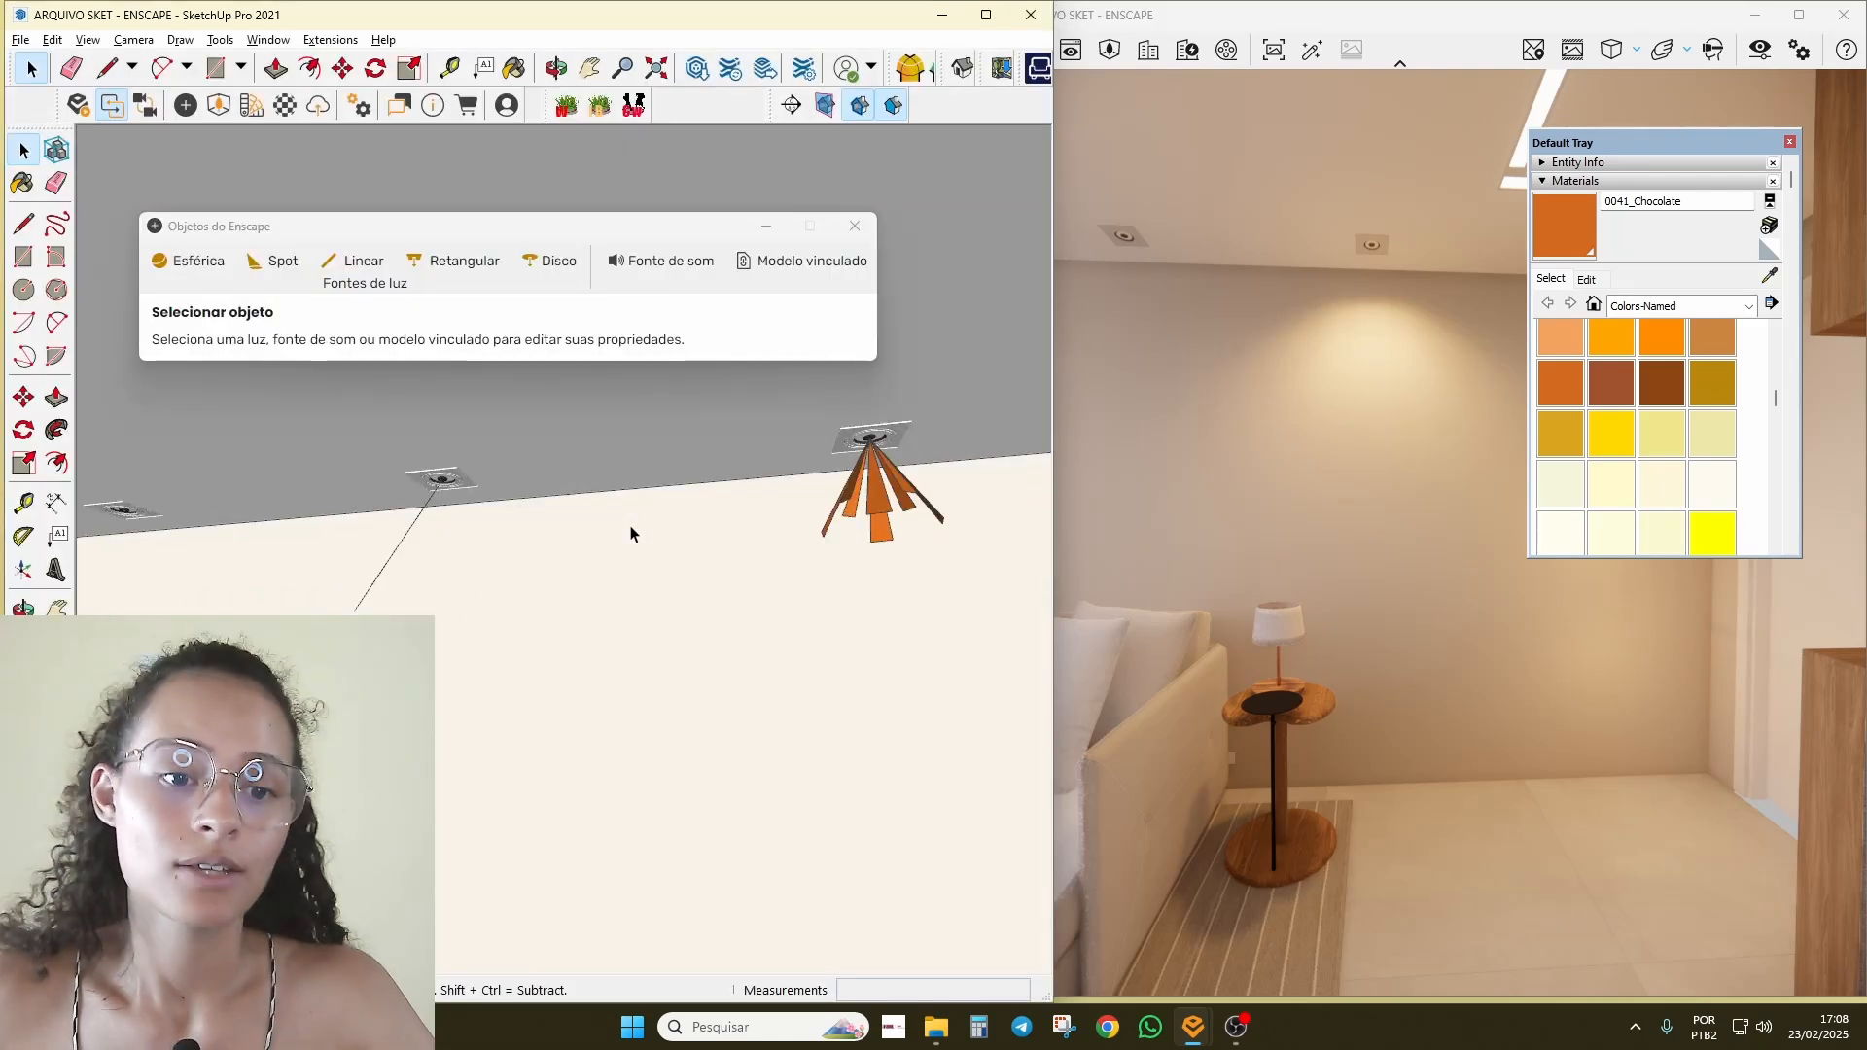
{"action": "key", "text": "m"}
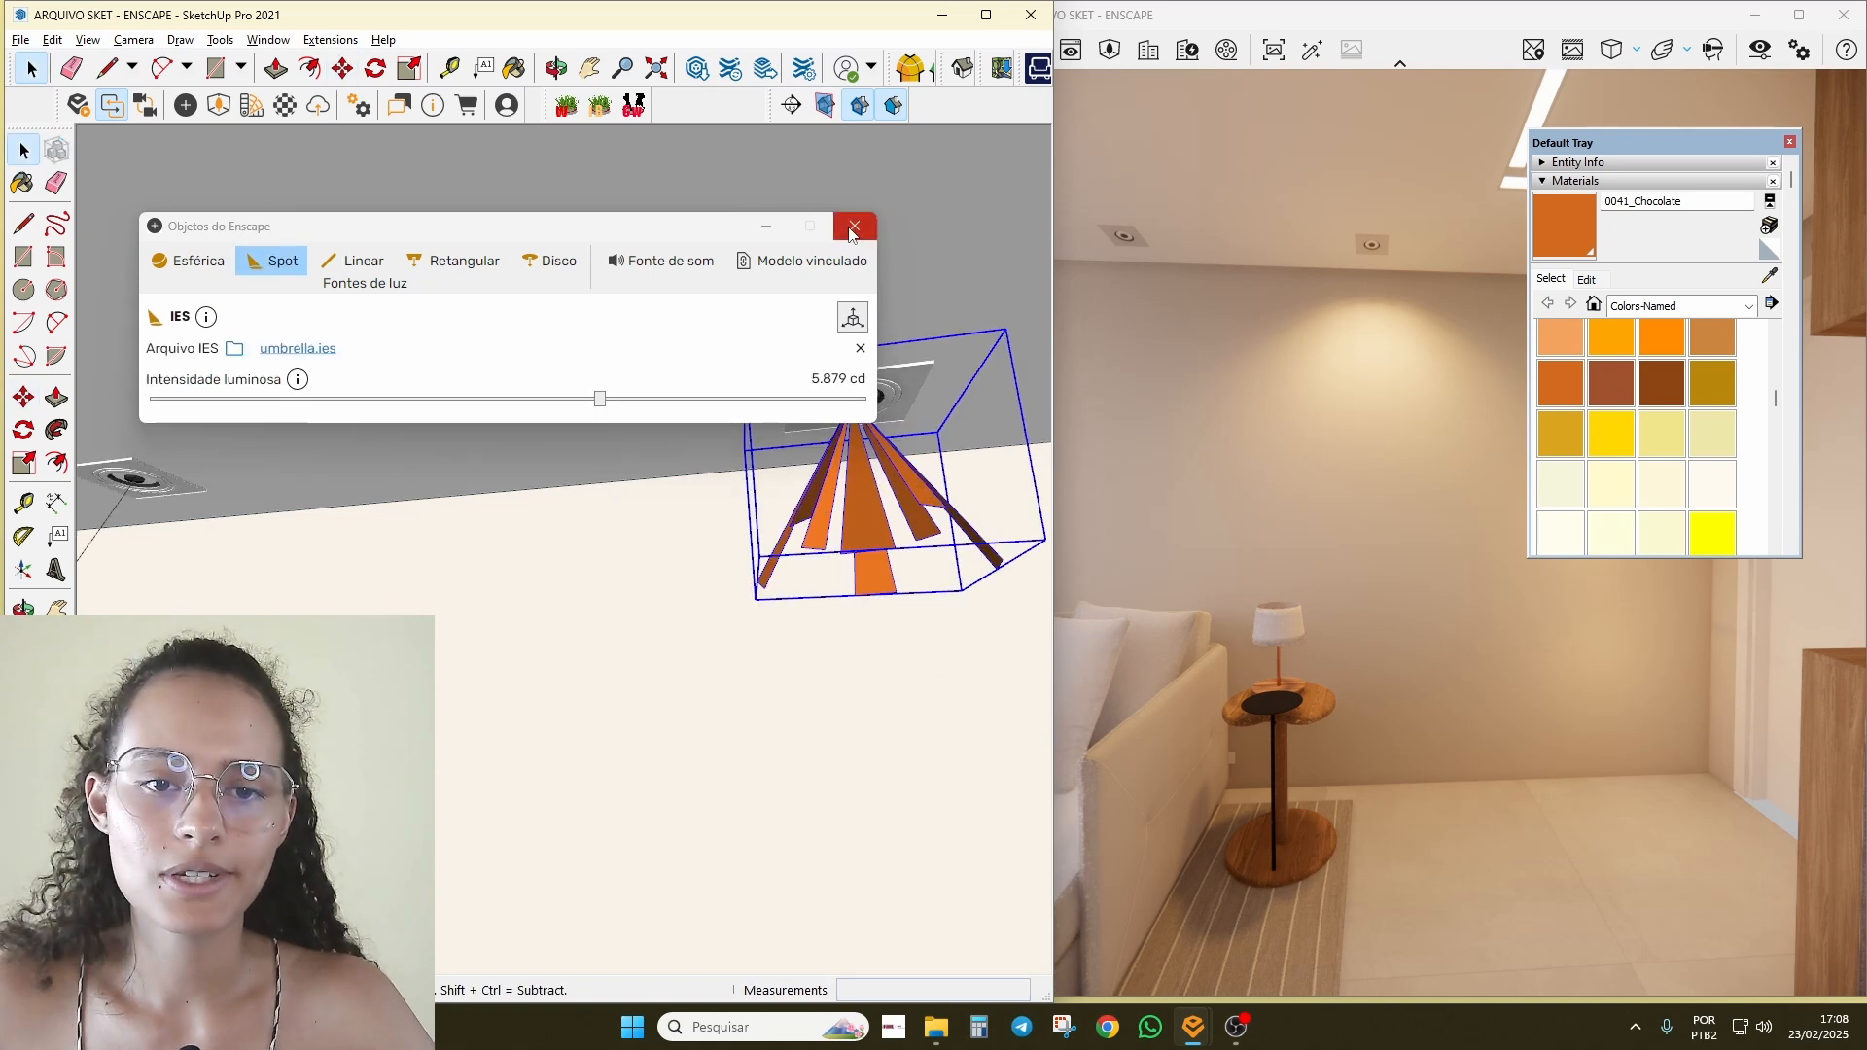
{"action": "left_click", "coordinate": [855, 226]}
{"action": "scroll", "coordinate": [851, 491], "scroll_direction": "down", "scroll_amount": 3}
{"action": "key", "text": "m"}
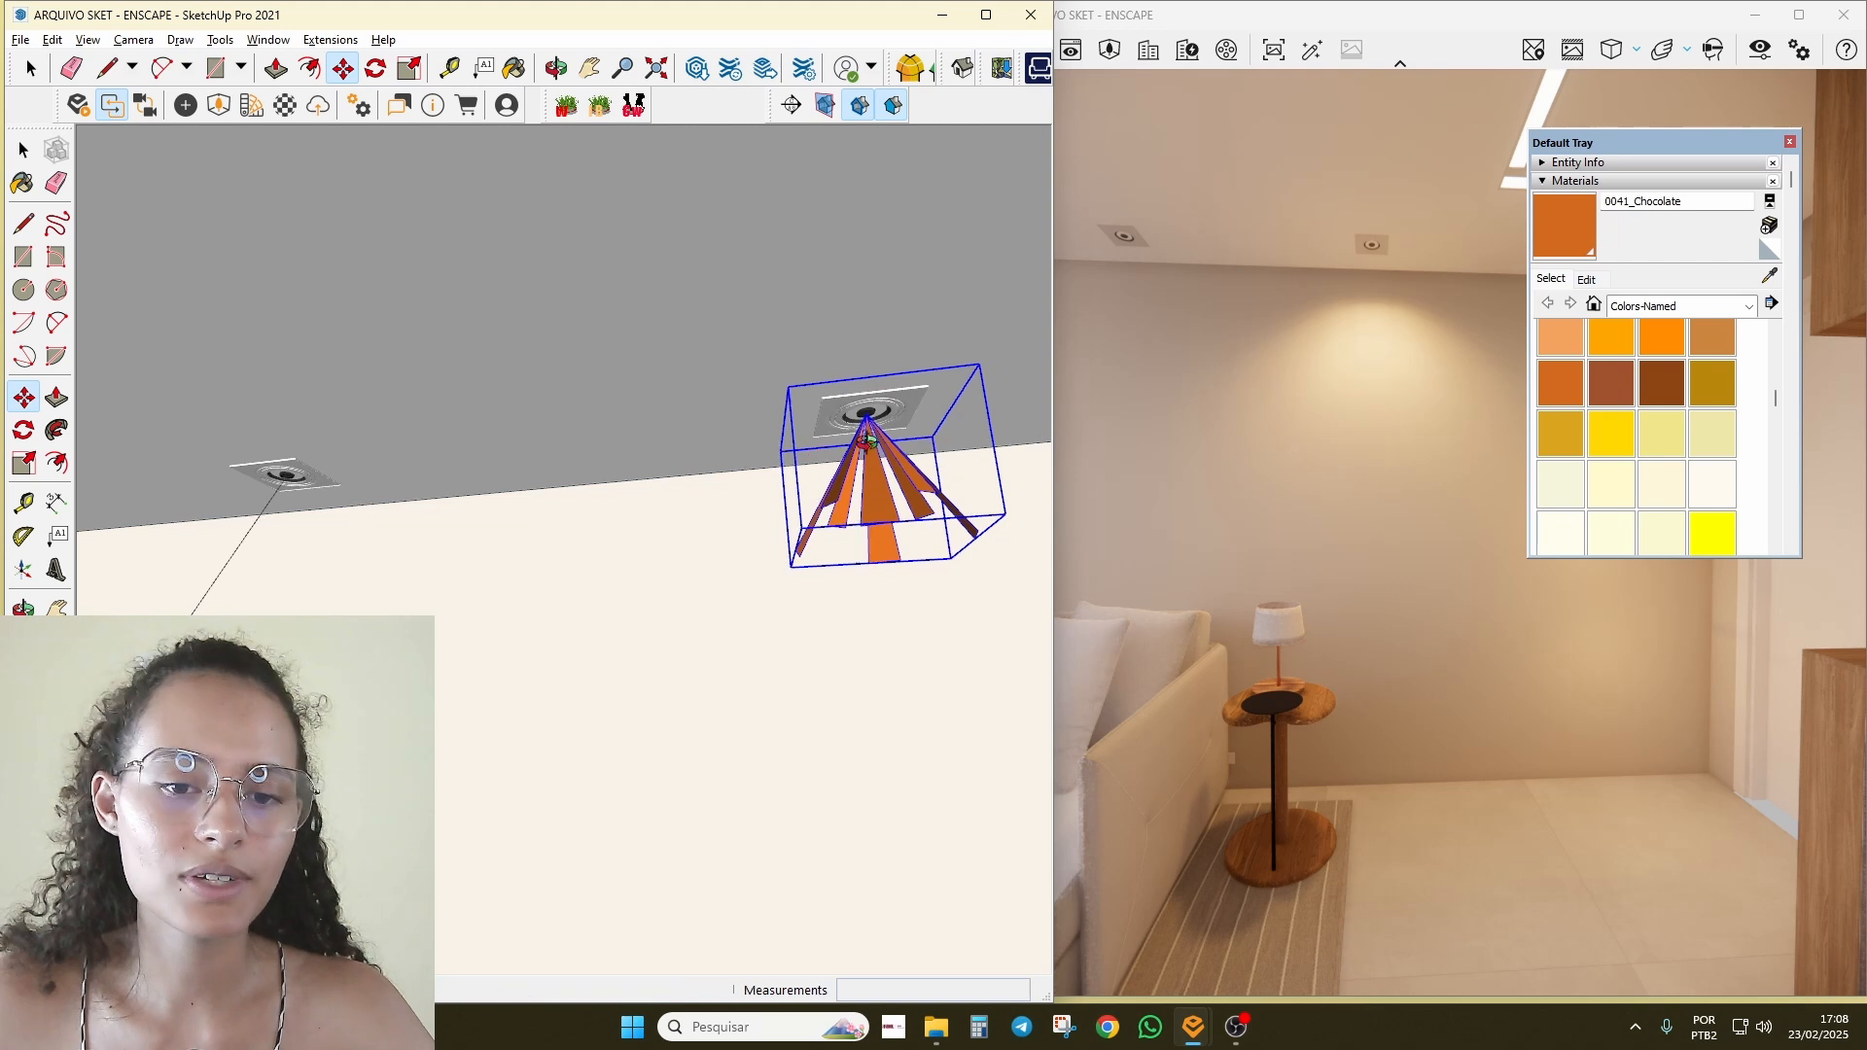
{"action": "scroll", "coordinate": [862, 379], "scroll_direction": "up", "scroll_amount": 2}
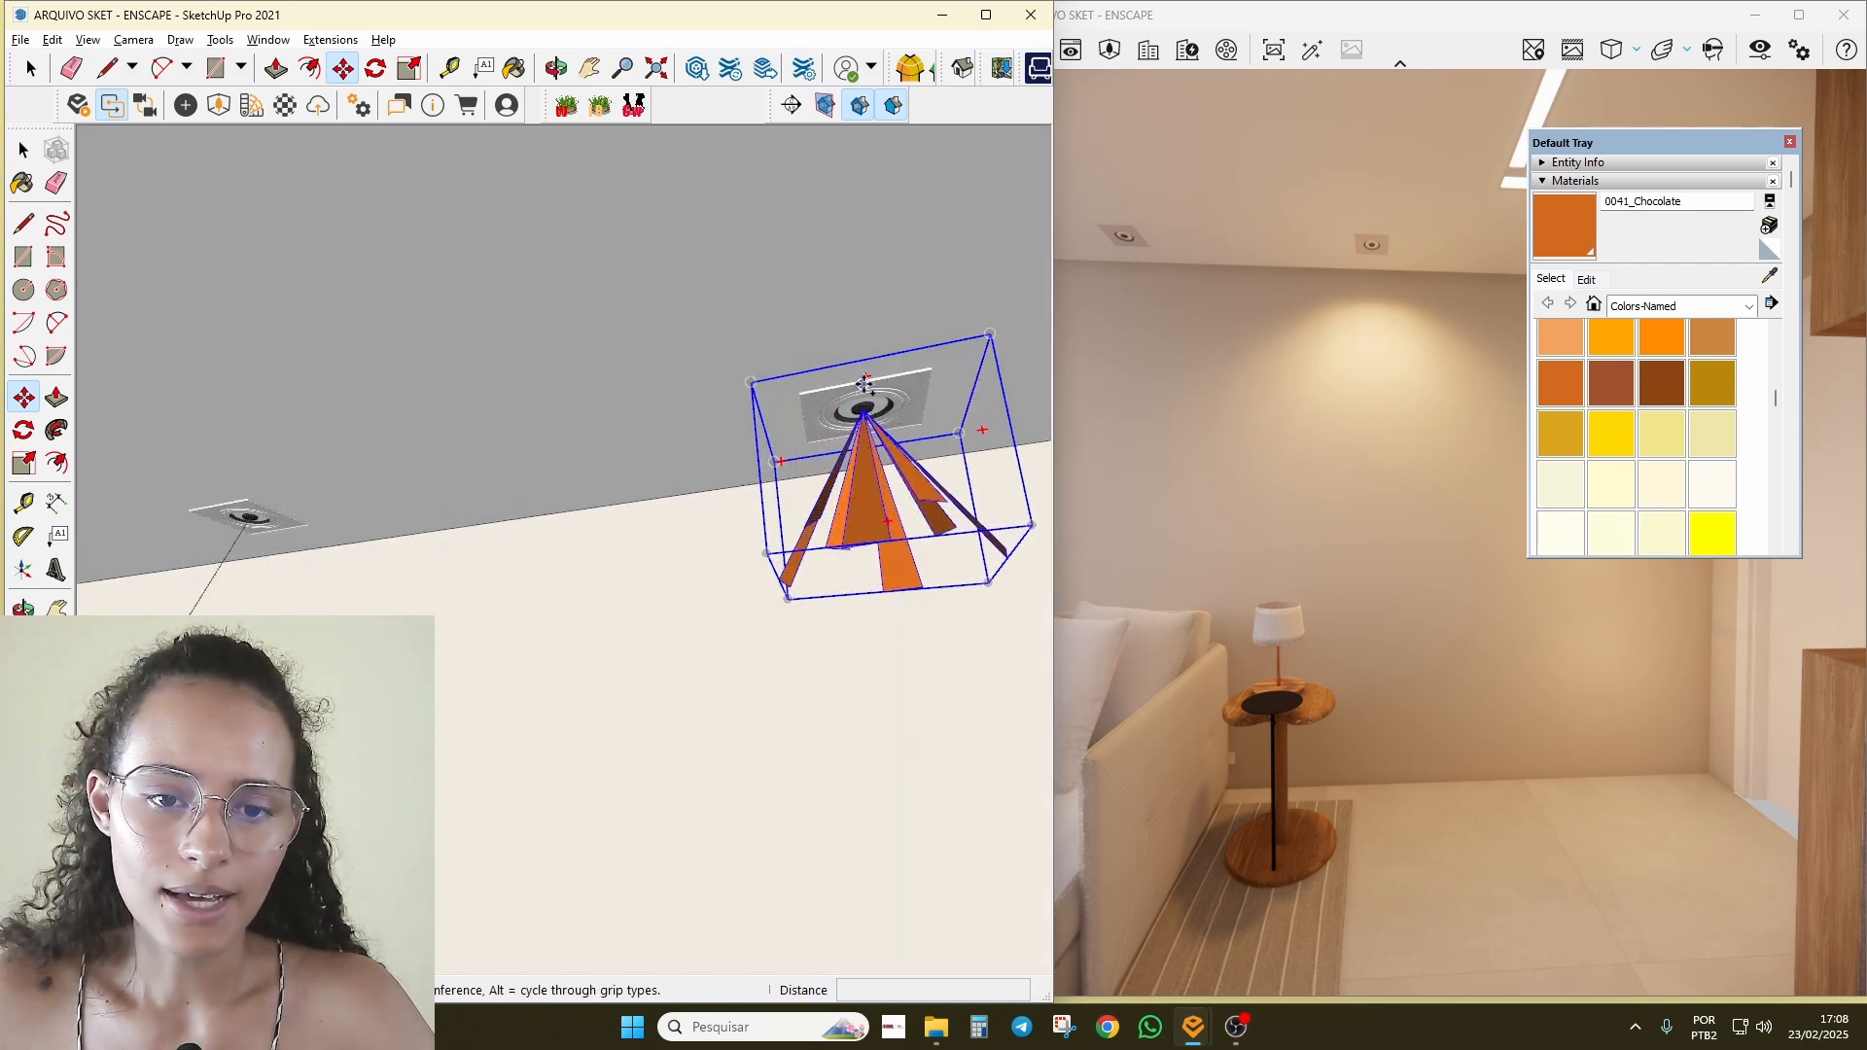
{"action": "left_click", "coordinate": [862, 382]}
{"action": "key", "text": "ctrl"}
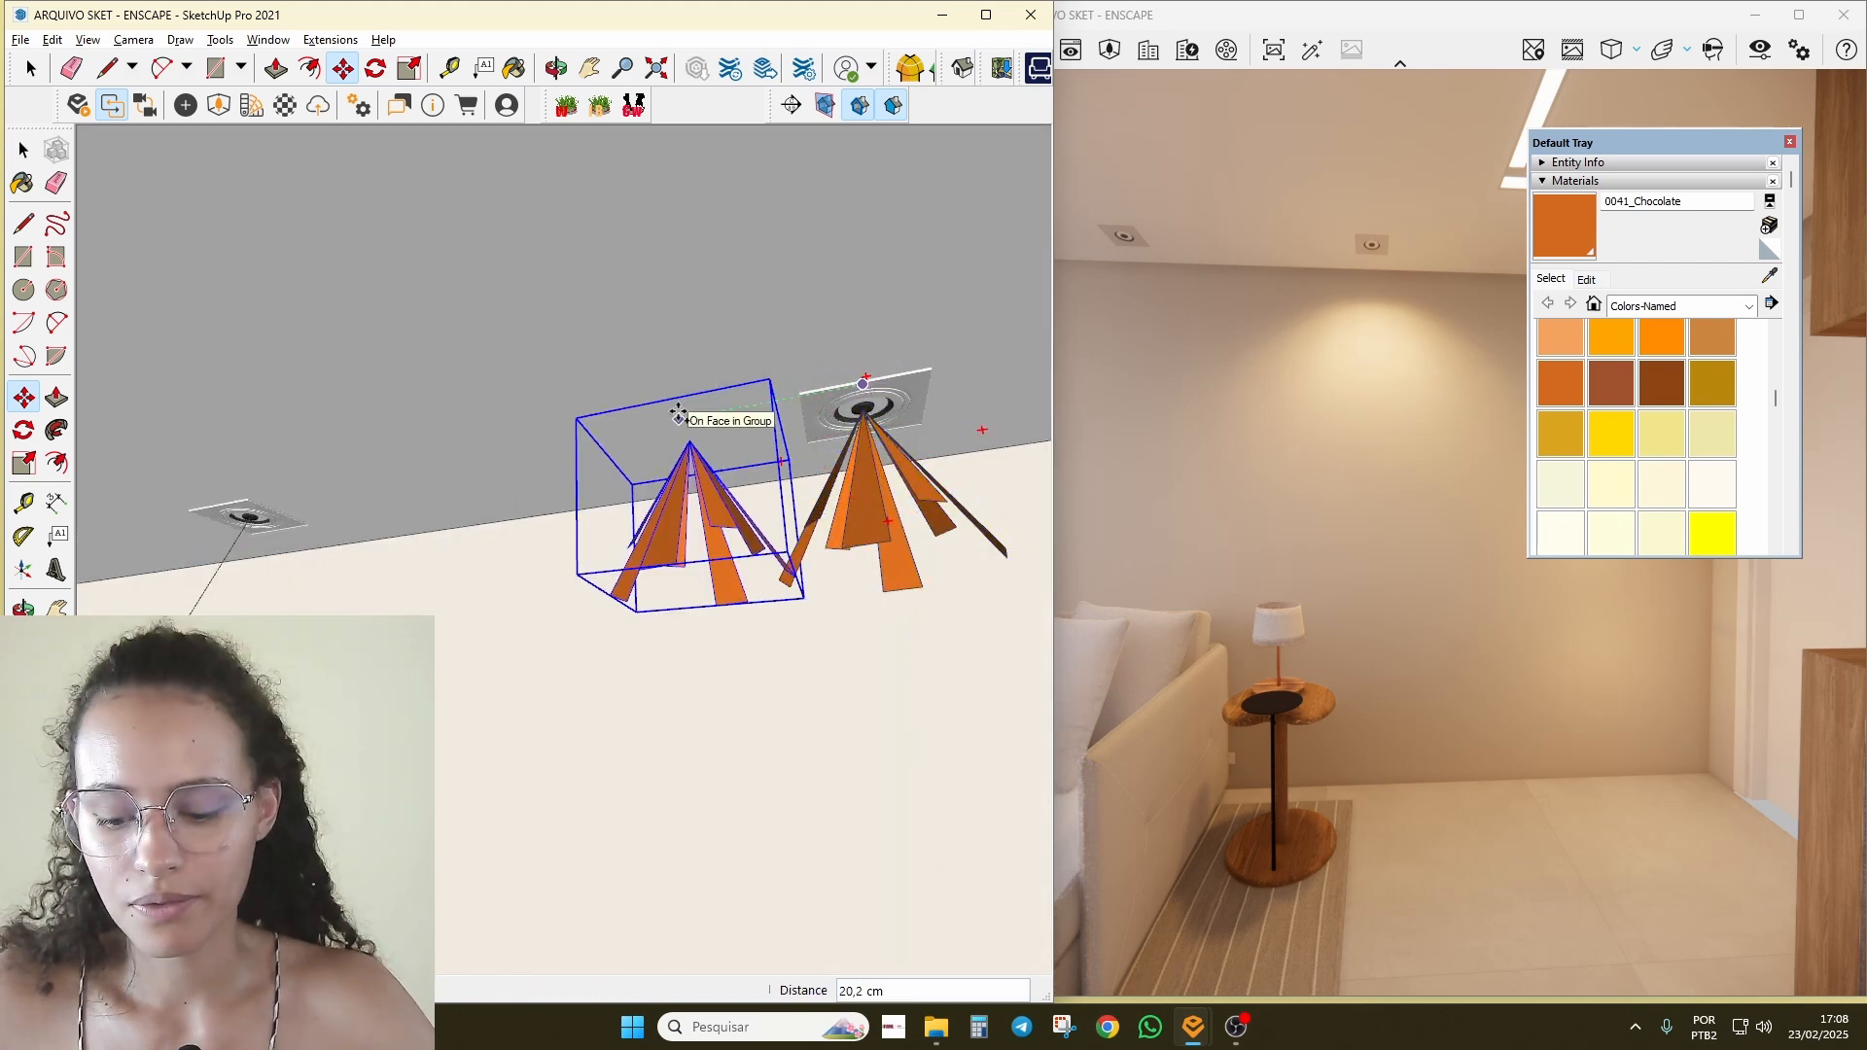
{"action": "middle_click_drag", "start_coordinate": [329, 409], "coordinate": [651, 437], "text": "shift"}
{"action": "scroll", "coordinate": [646, 438], "scroll_direction": "up", "scroll_amount": 1}
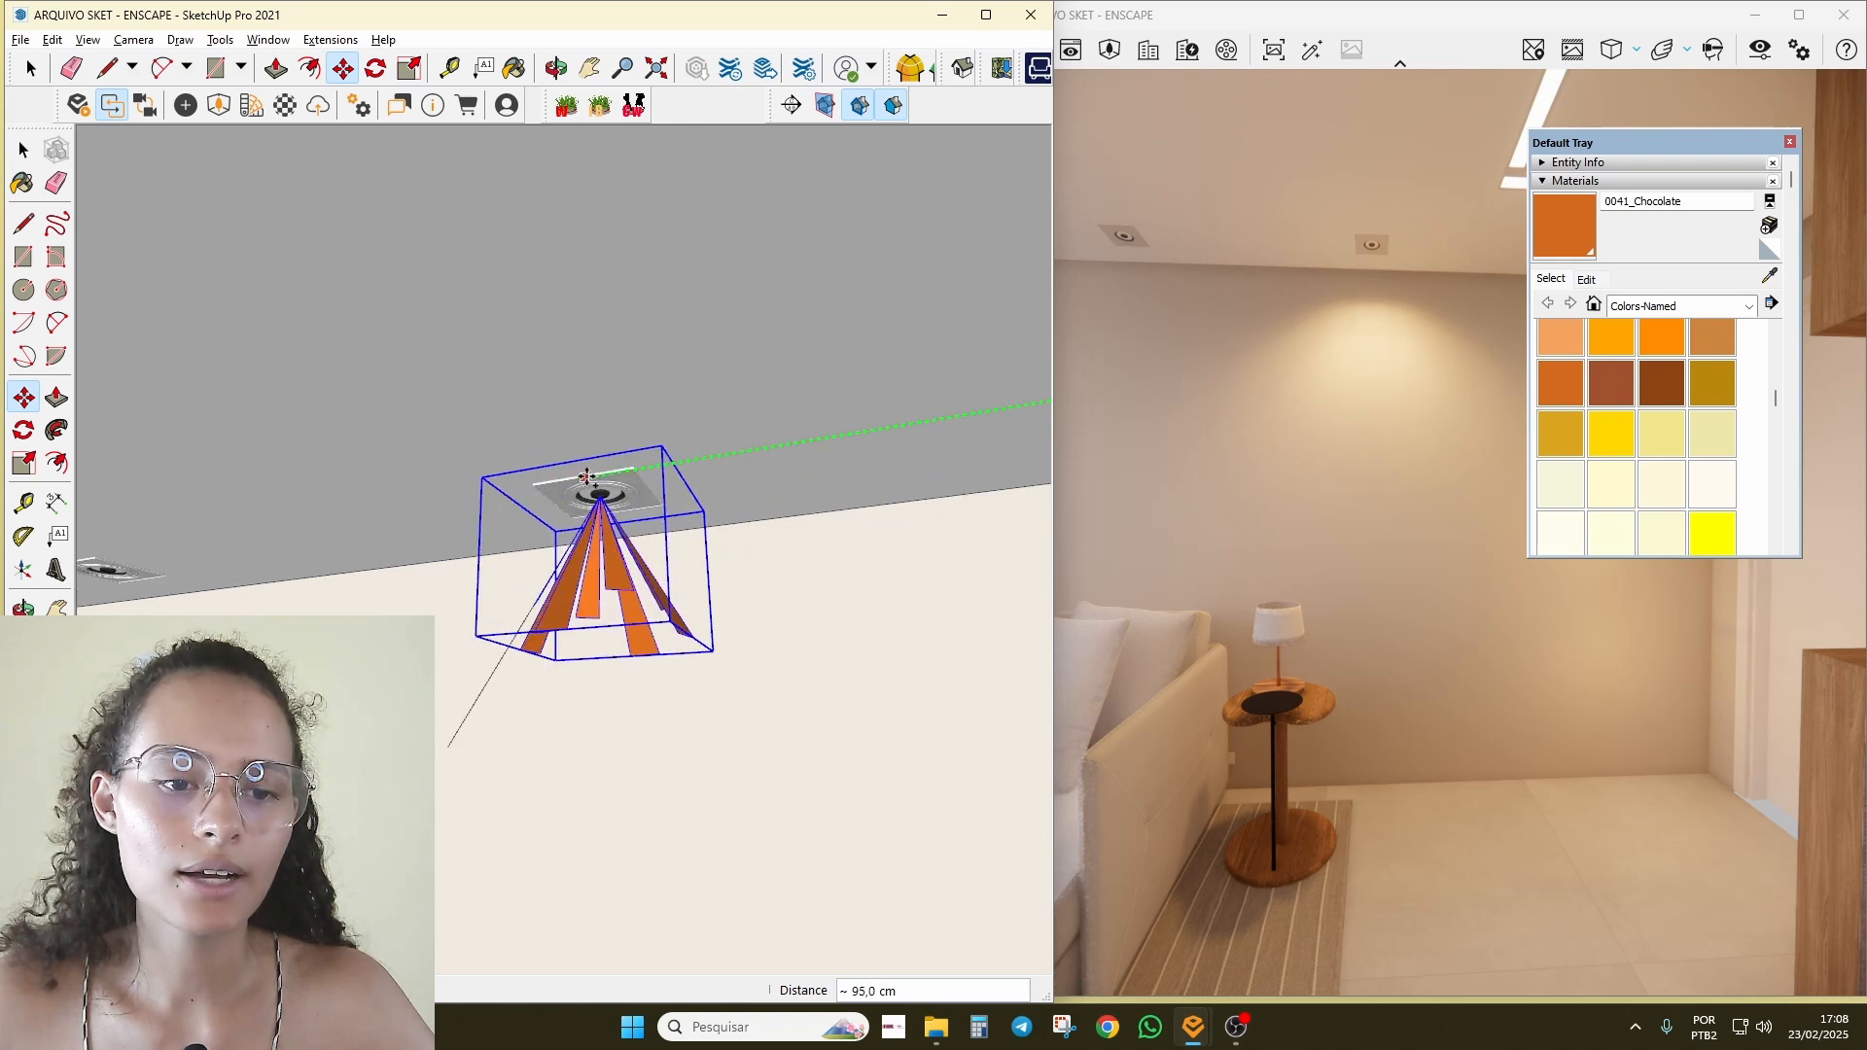
{"action": "left_click", "coordinate": [579, 474]}
Step: Array the copy with *2 for three evenly spaced spotlights, then check the render
{"action": "type", "text": "*"}
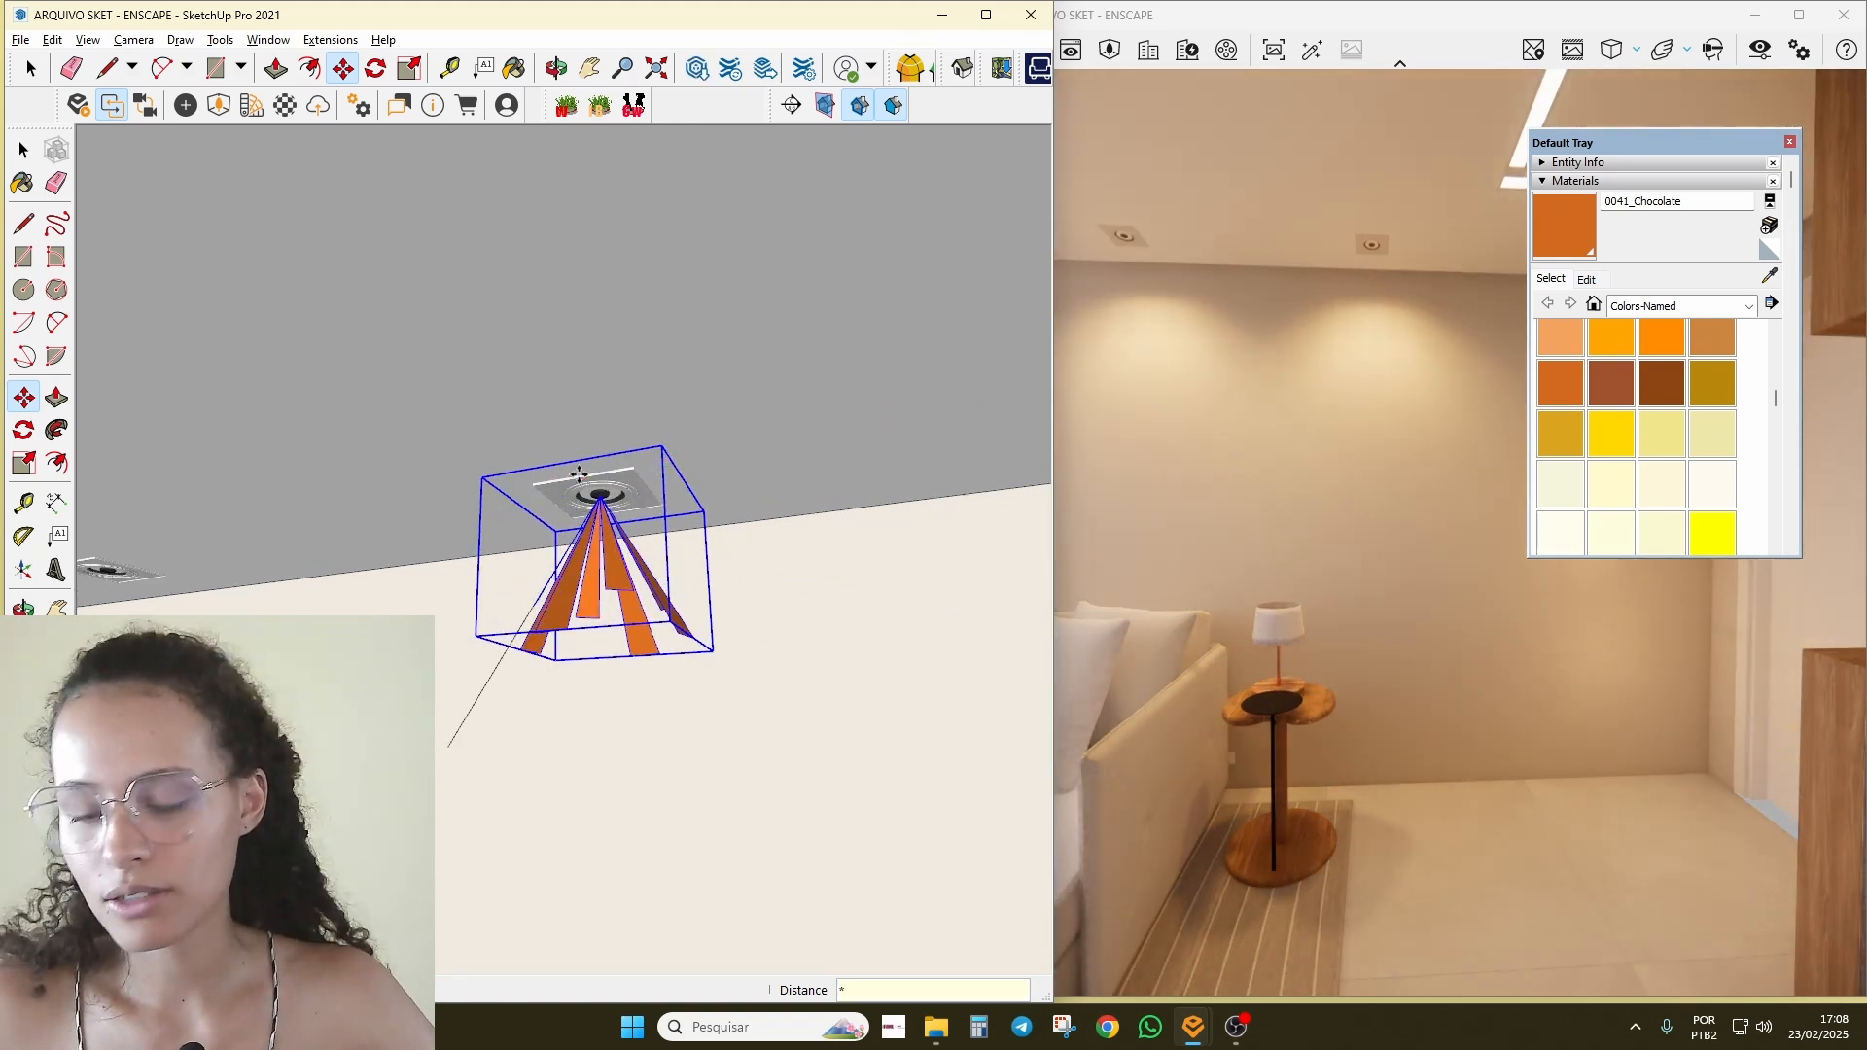
{"action": "type", "text": "2"}
{"action": "key", "text": "Return"}
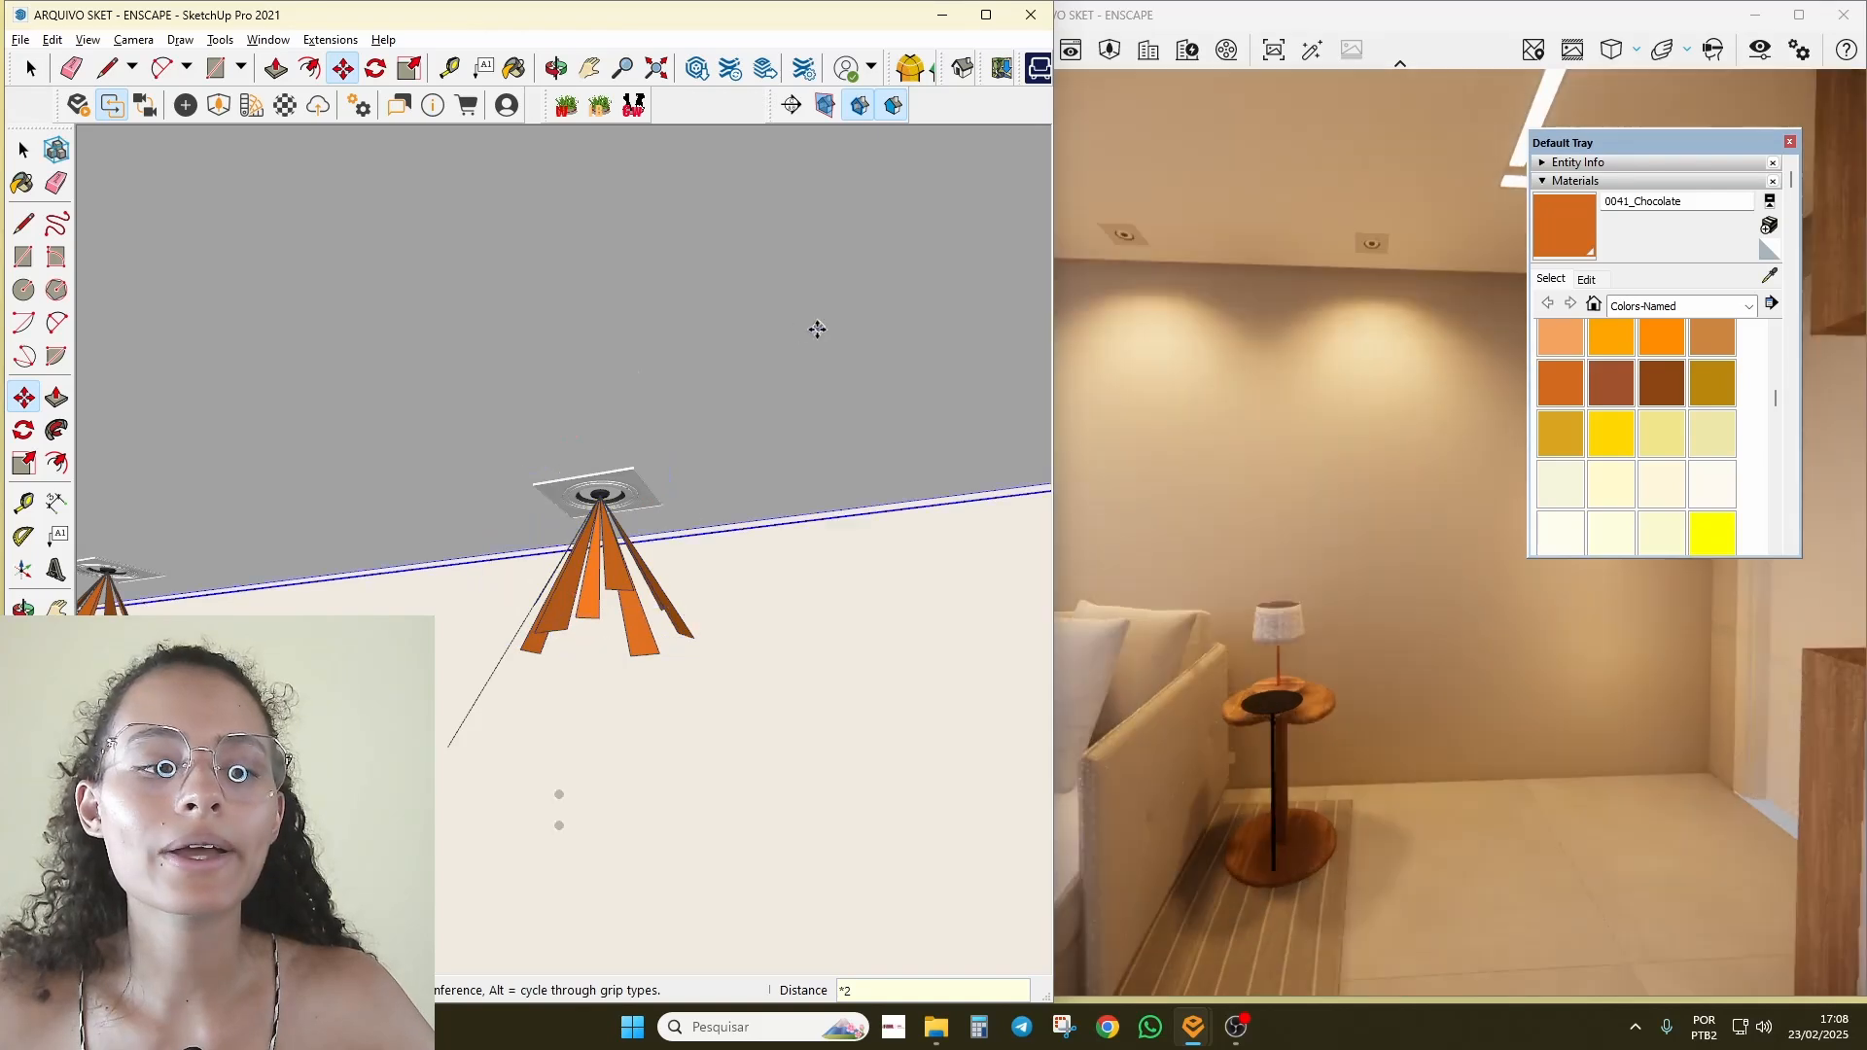
{"action": "scroll", "coordinate": [642, 436], "scroll_direction": "down", "scroll_amount": 3}
{"action": "scroll", "coordinate": [529, 454], "scroll_direction": "down", "scroll_amount": 3}
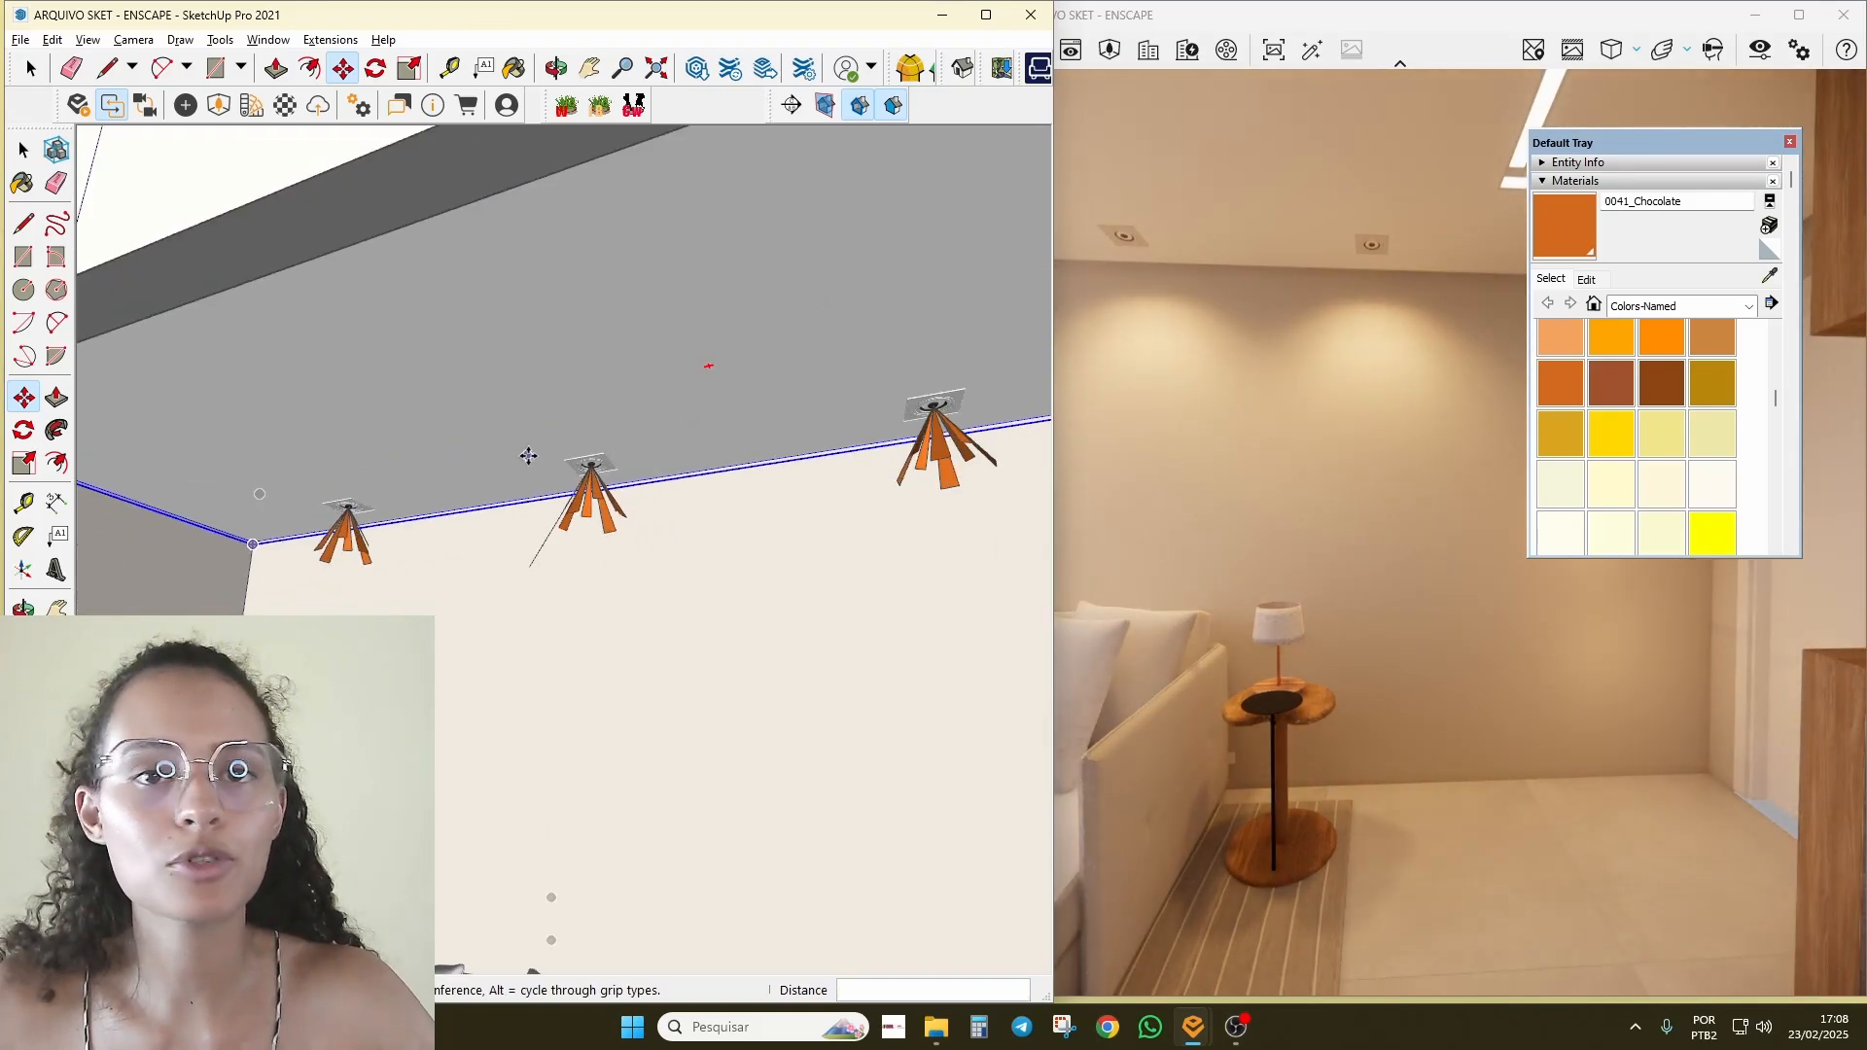
{"action": "middle_click_drag", "start_coordinate": [529, 454], "coordinate": [724, 643]}
{"action": "mouse_move", "coordinate": [1614, 525]}
{"action": "left_mouse_down"}
{"action": "mouse_move", "coordinate": [1410, 521]}
{"action": "mouse_move", "coordinate": [1488, 481]}
{"action": "mouse_move", "coordinate": [1469, 484]}
{"action": "left_mouse_up"}
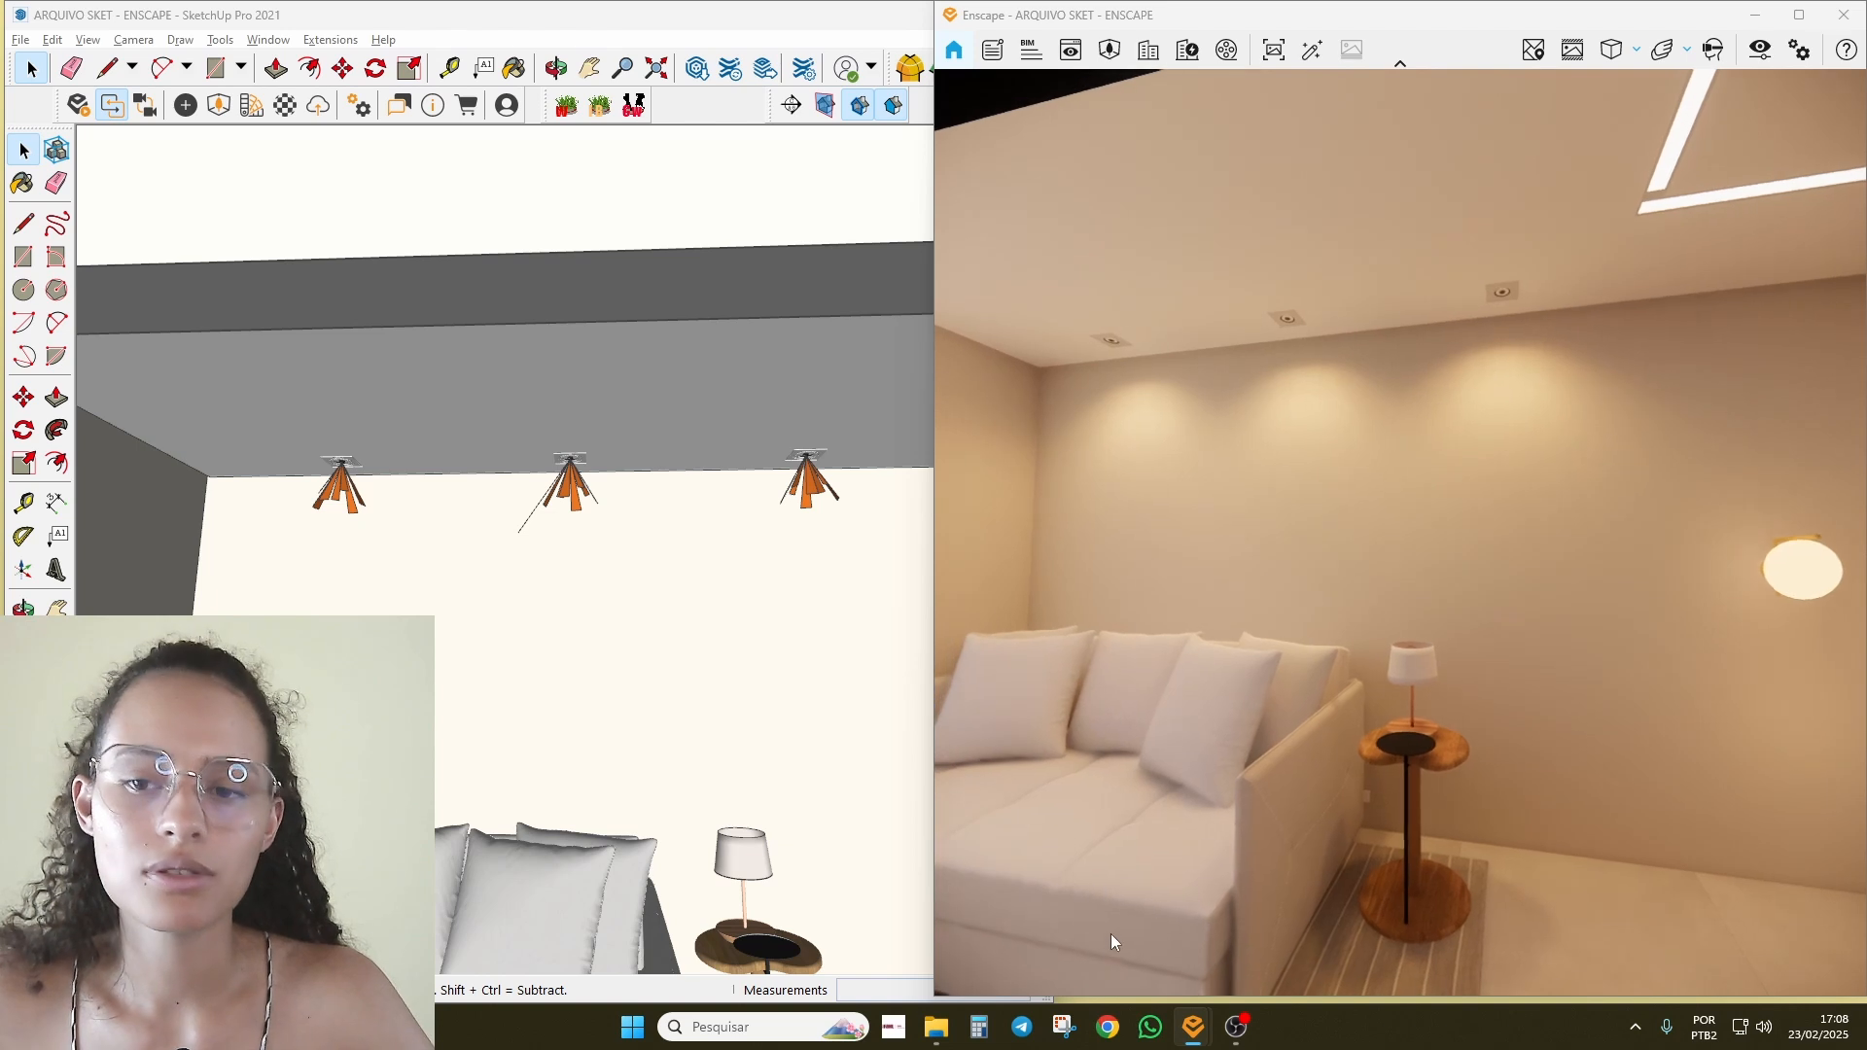
Step: Select a ceiling spotlight and try the Rotate tool on it, centred on the lamp
{"action": "scroll", "coordinate": [418, 671], "scroll_direction": "down", "scroll_amount": 1}
{"action": "left_click", "coordinate": [574, 678]}
{"action": "scroll", "coordinate": [389, 505], "scroll_direction": "up", "scroll_amount": 6}
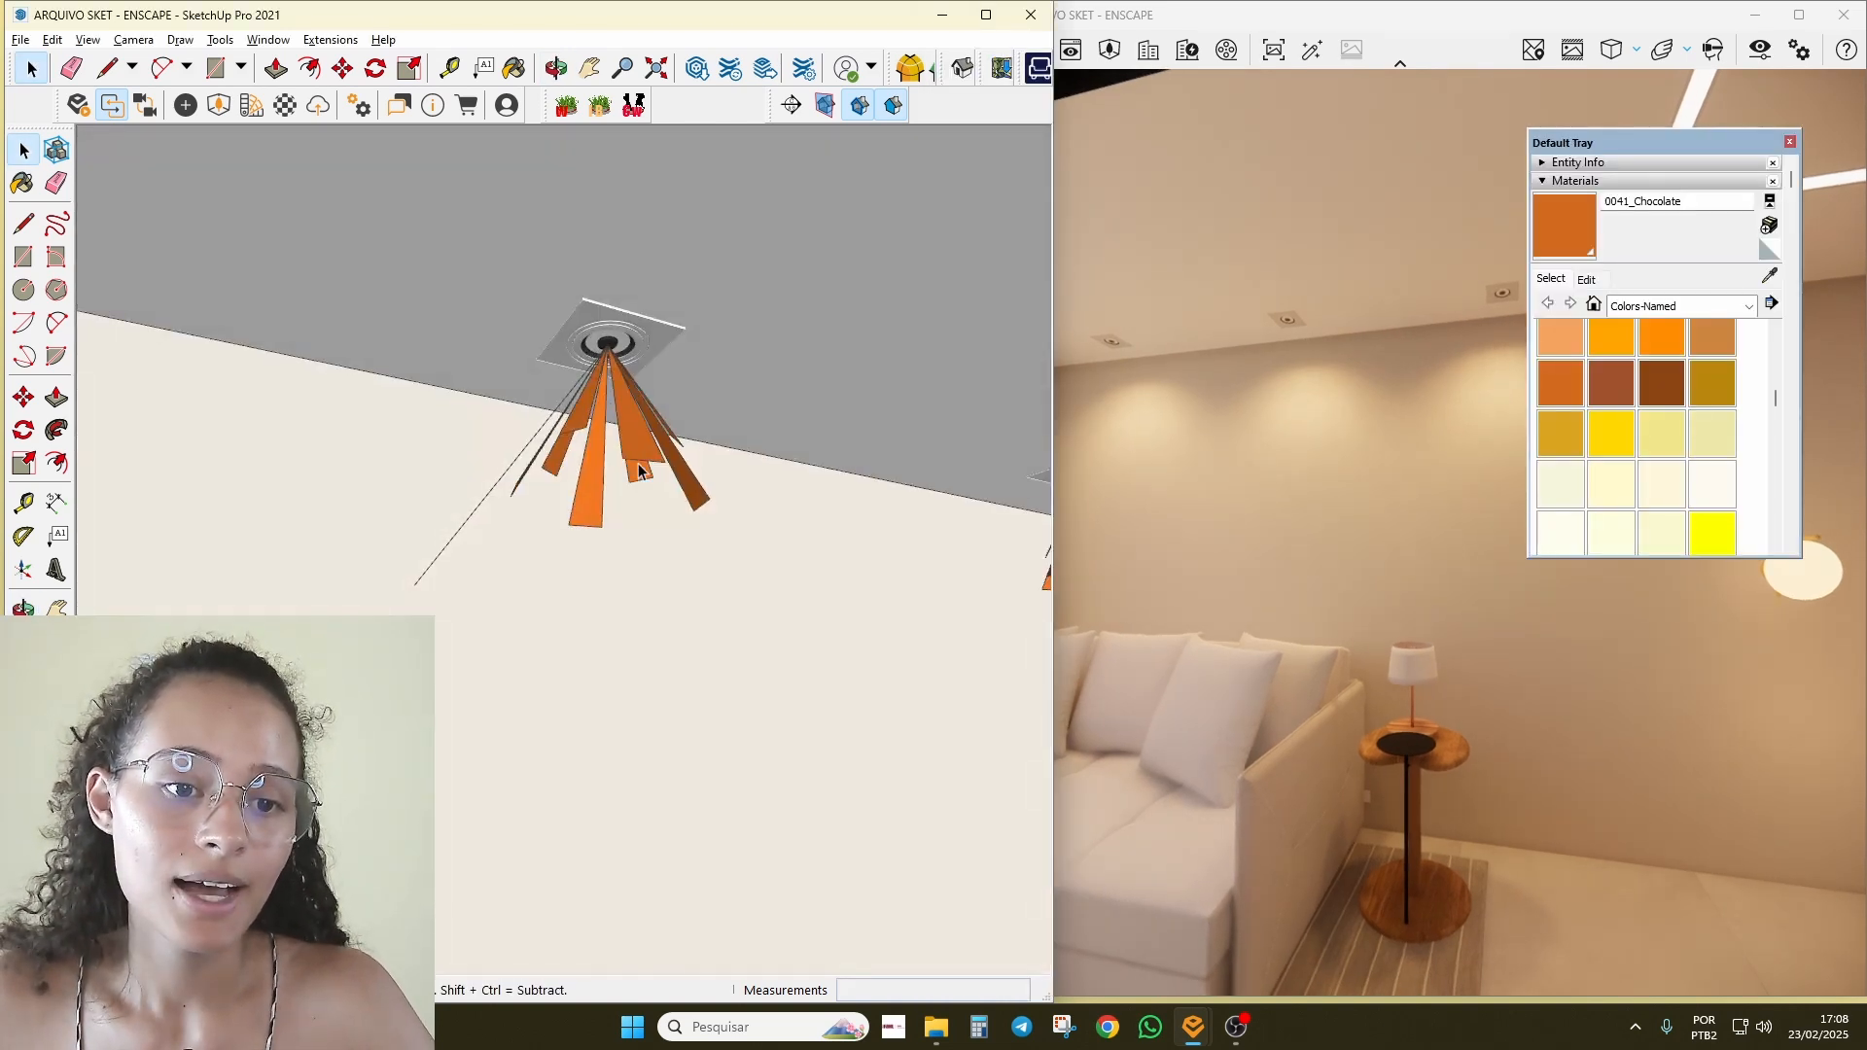
{"action": "left_click", "coordinate": [639, 470]}
{"action": "scroll", "coordinate": [639, 470], "scroll_direction": "down", "scroll_amount": 2}
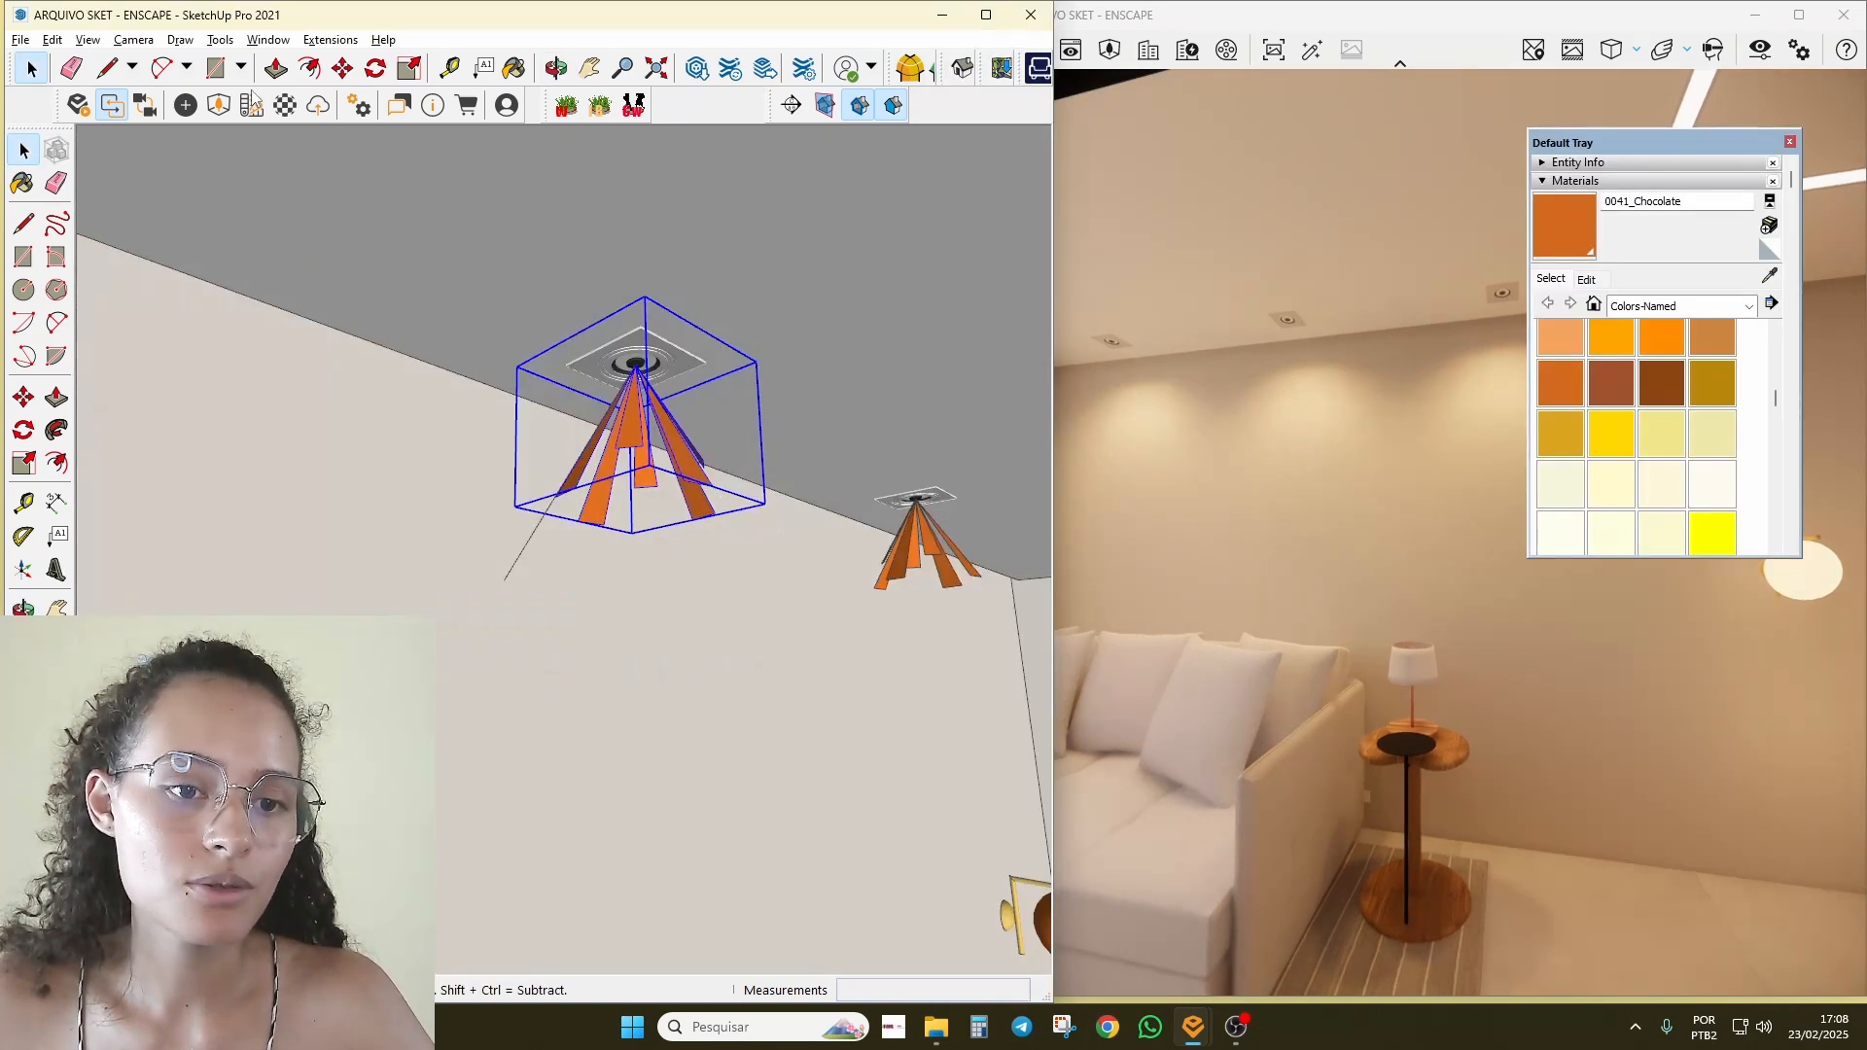
{"action": "left_click", "coordinate": [366, 81]}
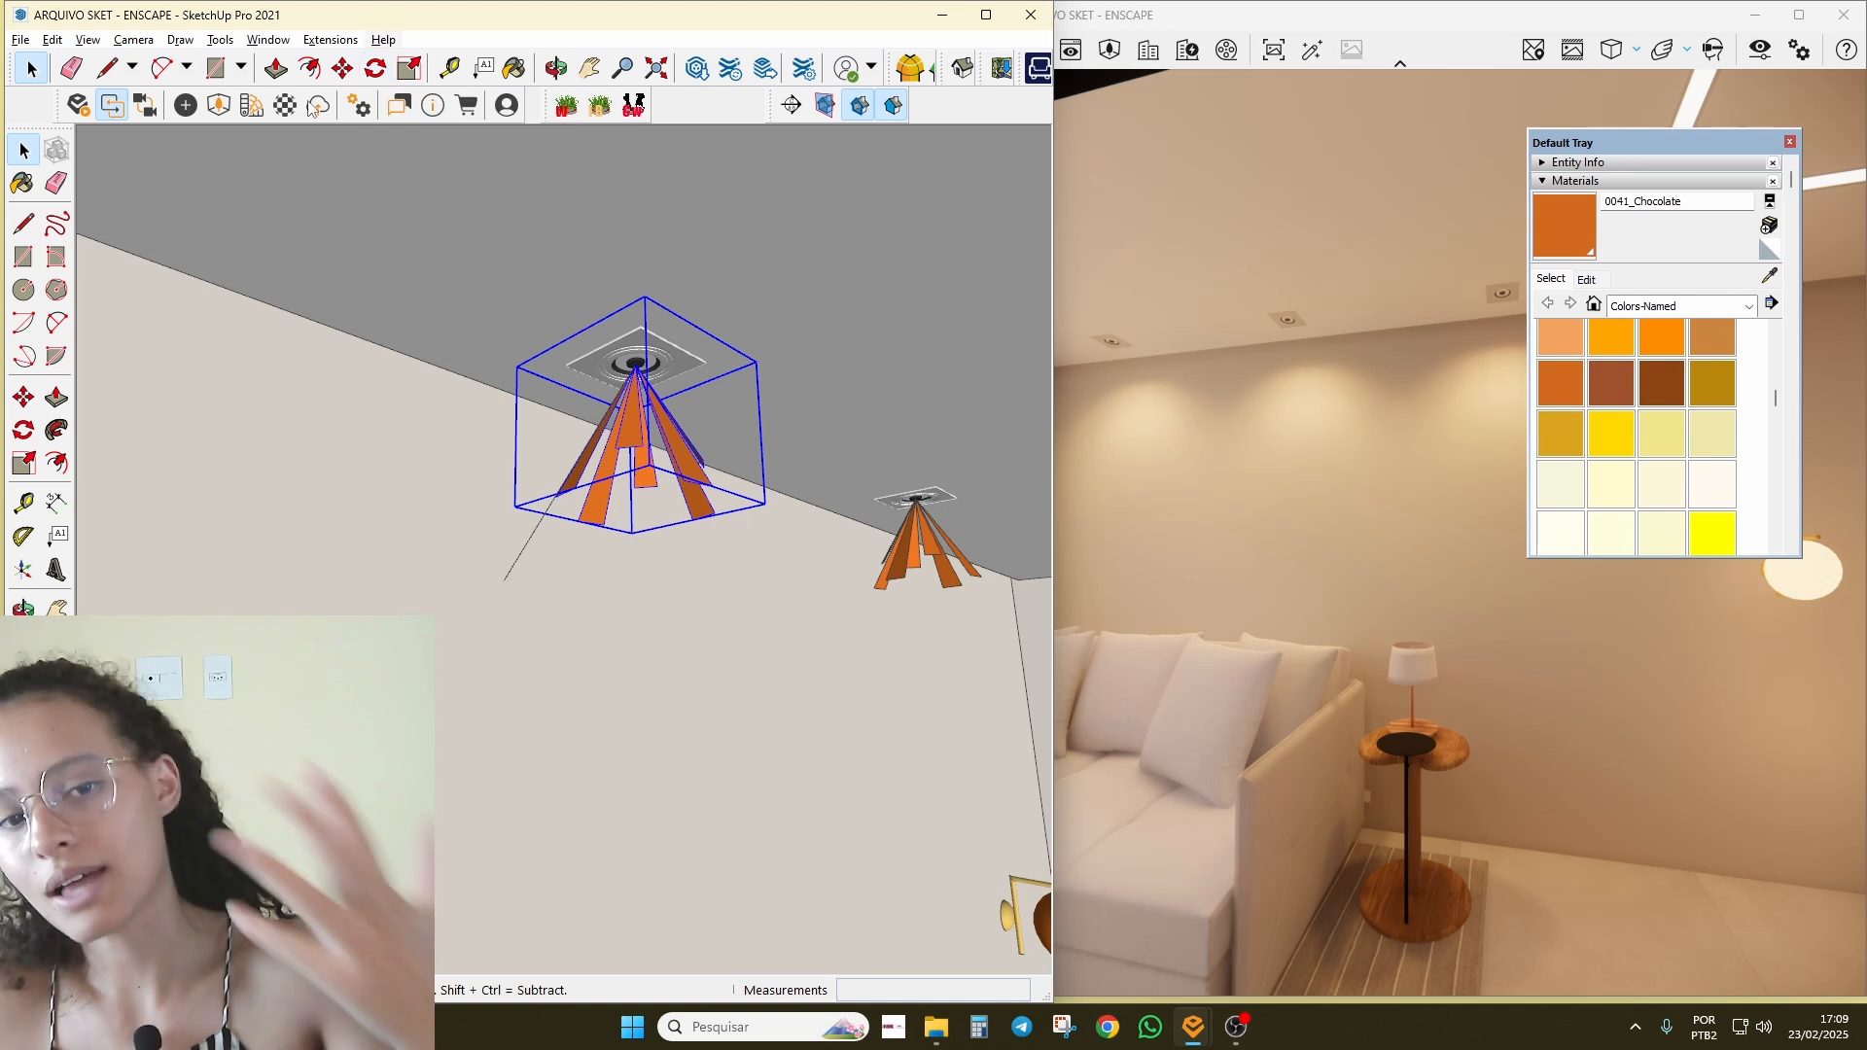
{"action": "middle_click_drag", "start_coordinate": [639, 464], "coordinate": [700, 494]}
{"action": "scroll", "coordinate": [676, 389], "scroll_direction": "up", "scroll_amount": 1}
{"action": "left_click", "coordinate": [676, 389]}
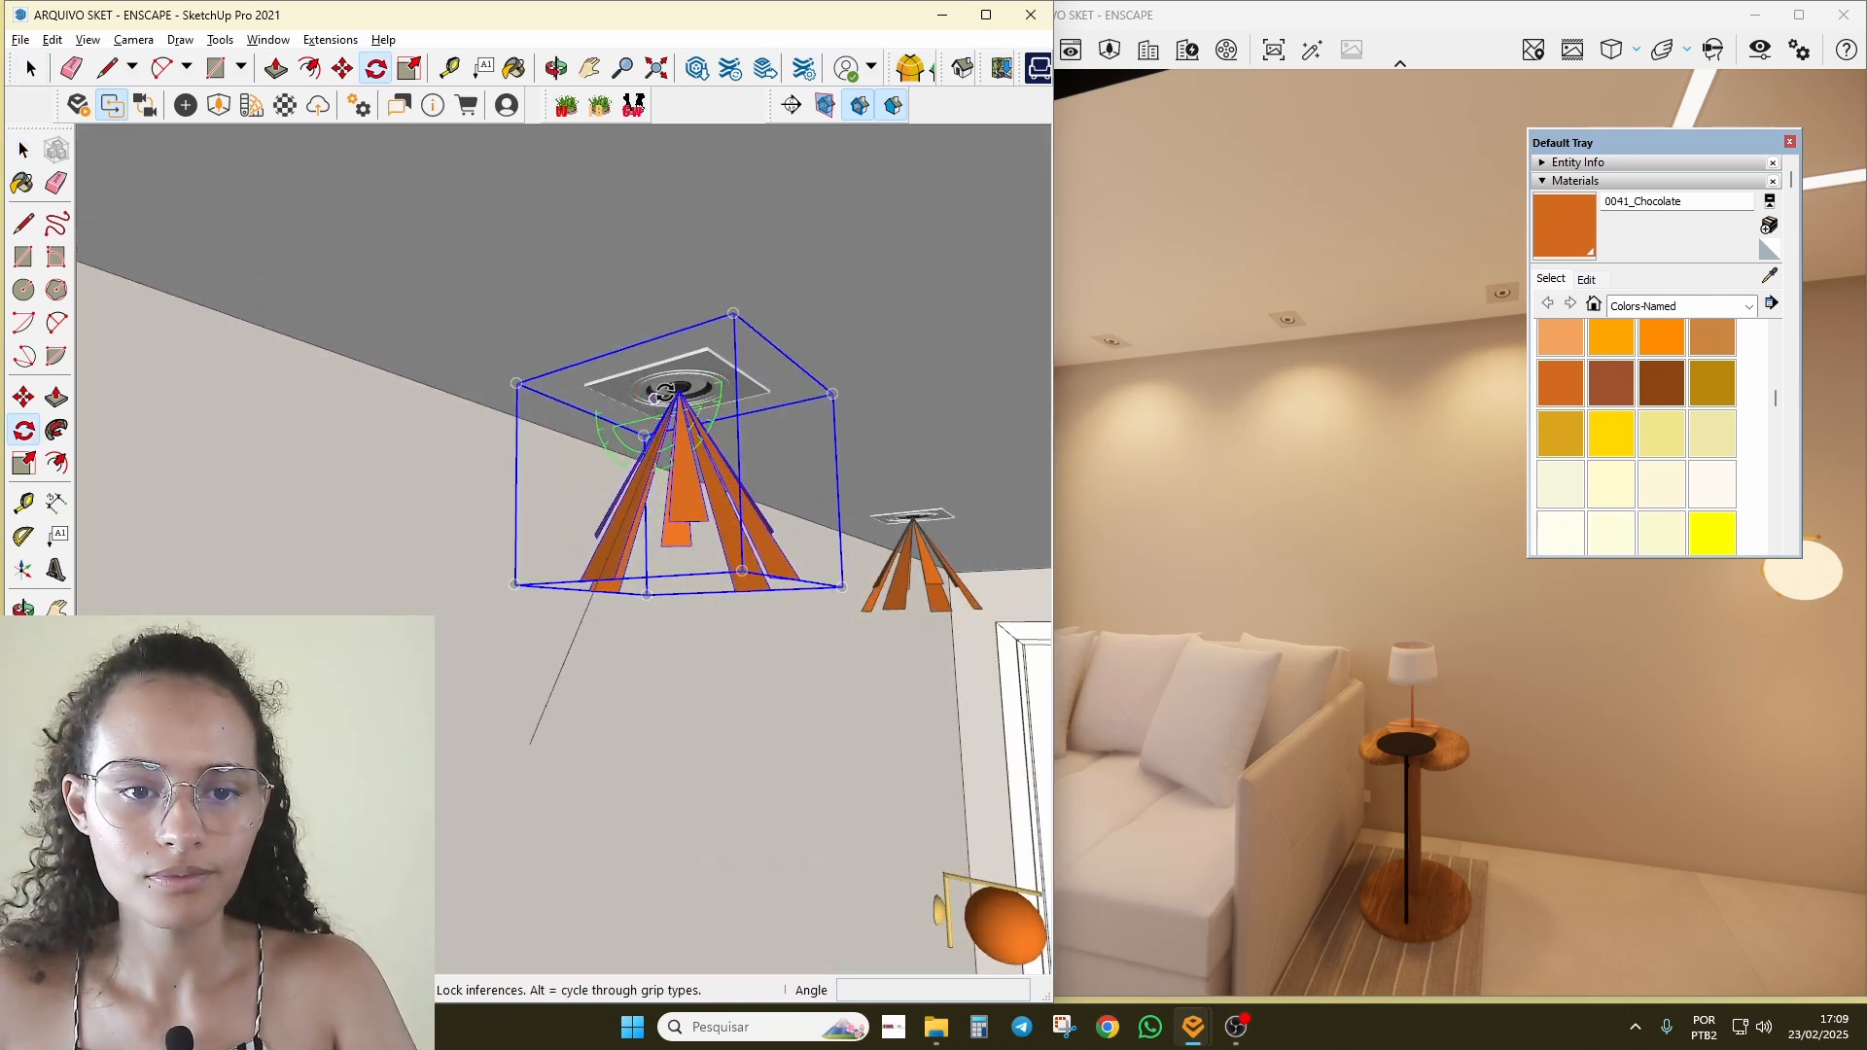
{"action": "left_click", "coordinate": [829, 397]}
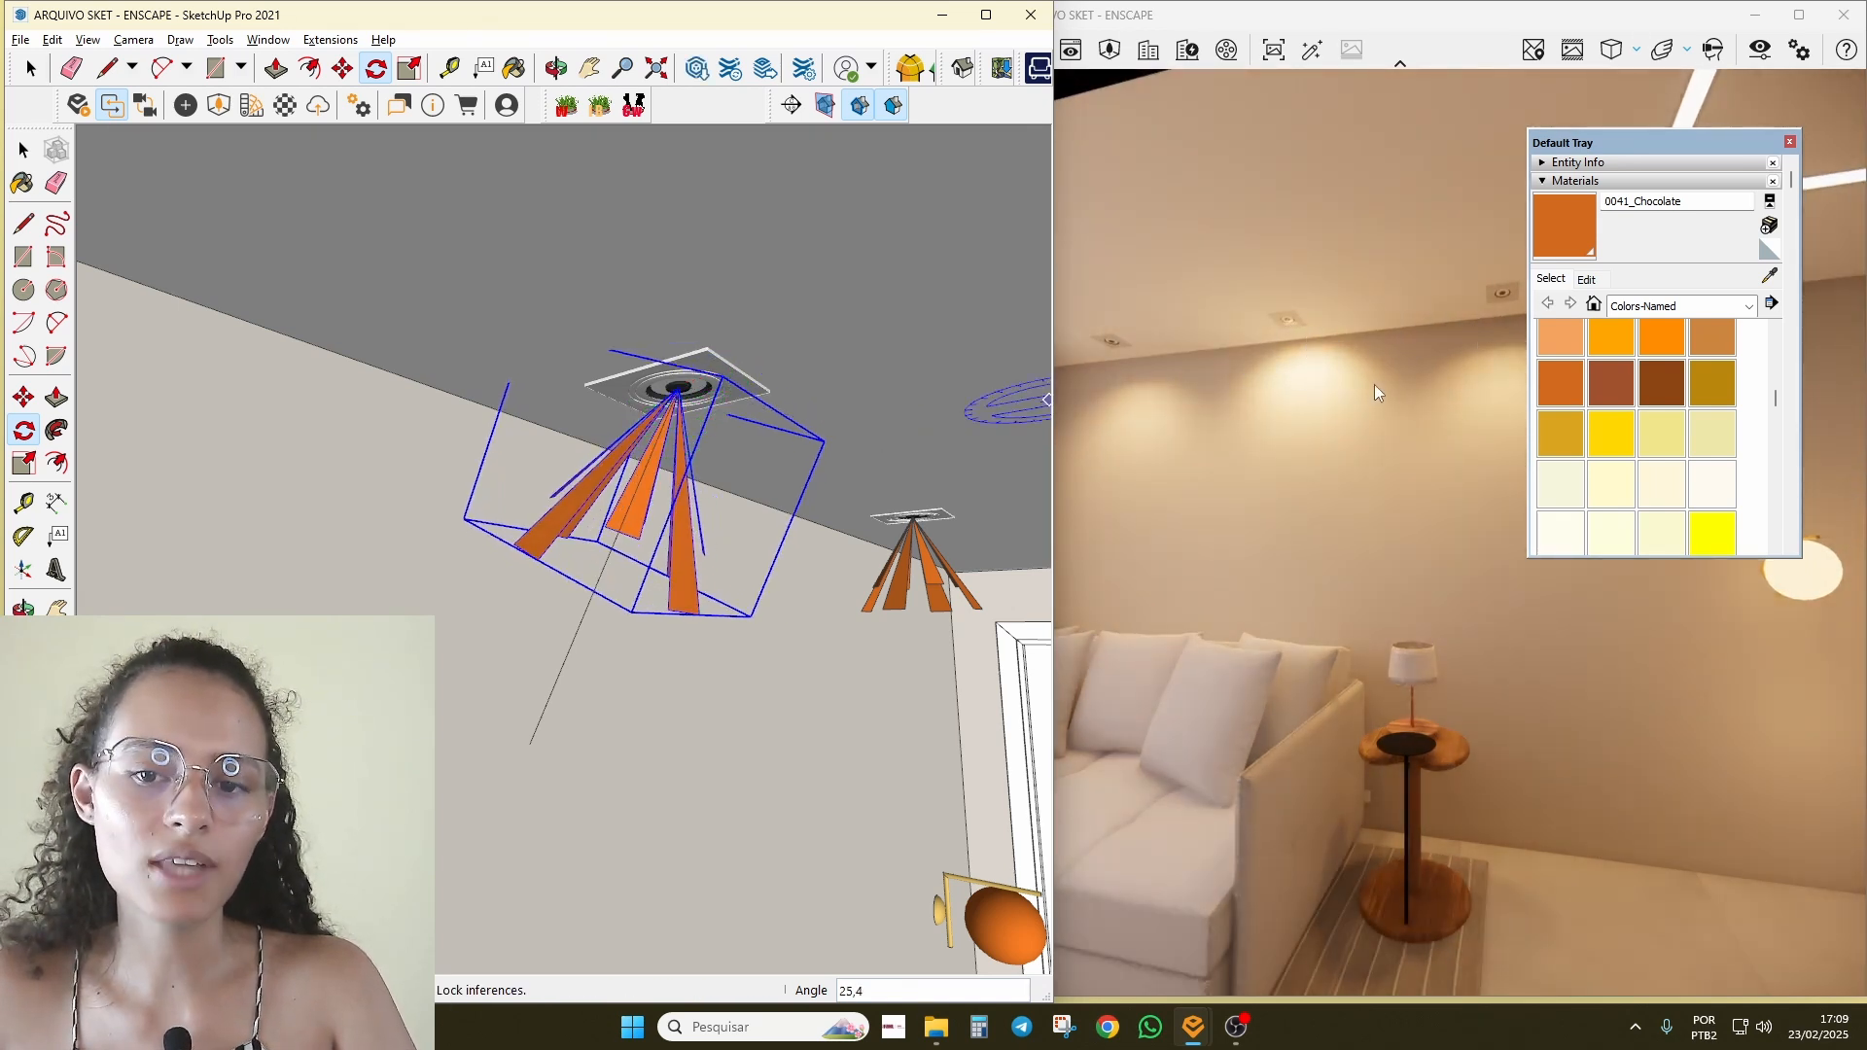
{"action": "mouse_move", "coordinate": [747, 459]}
{"action": "middle_mouse_down"}
{"action": "mouse_move", "coordinate": [200, 475]}
{"action": "mouse_move", "coordinate": [251, 474]}
{"action": "middle_mouse_up"}
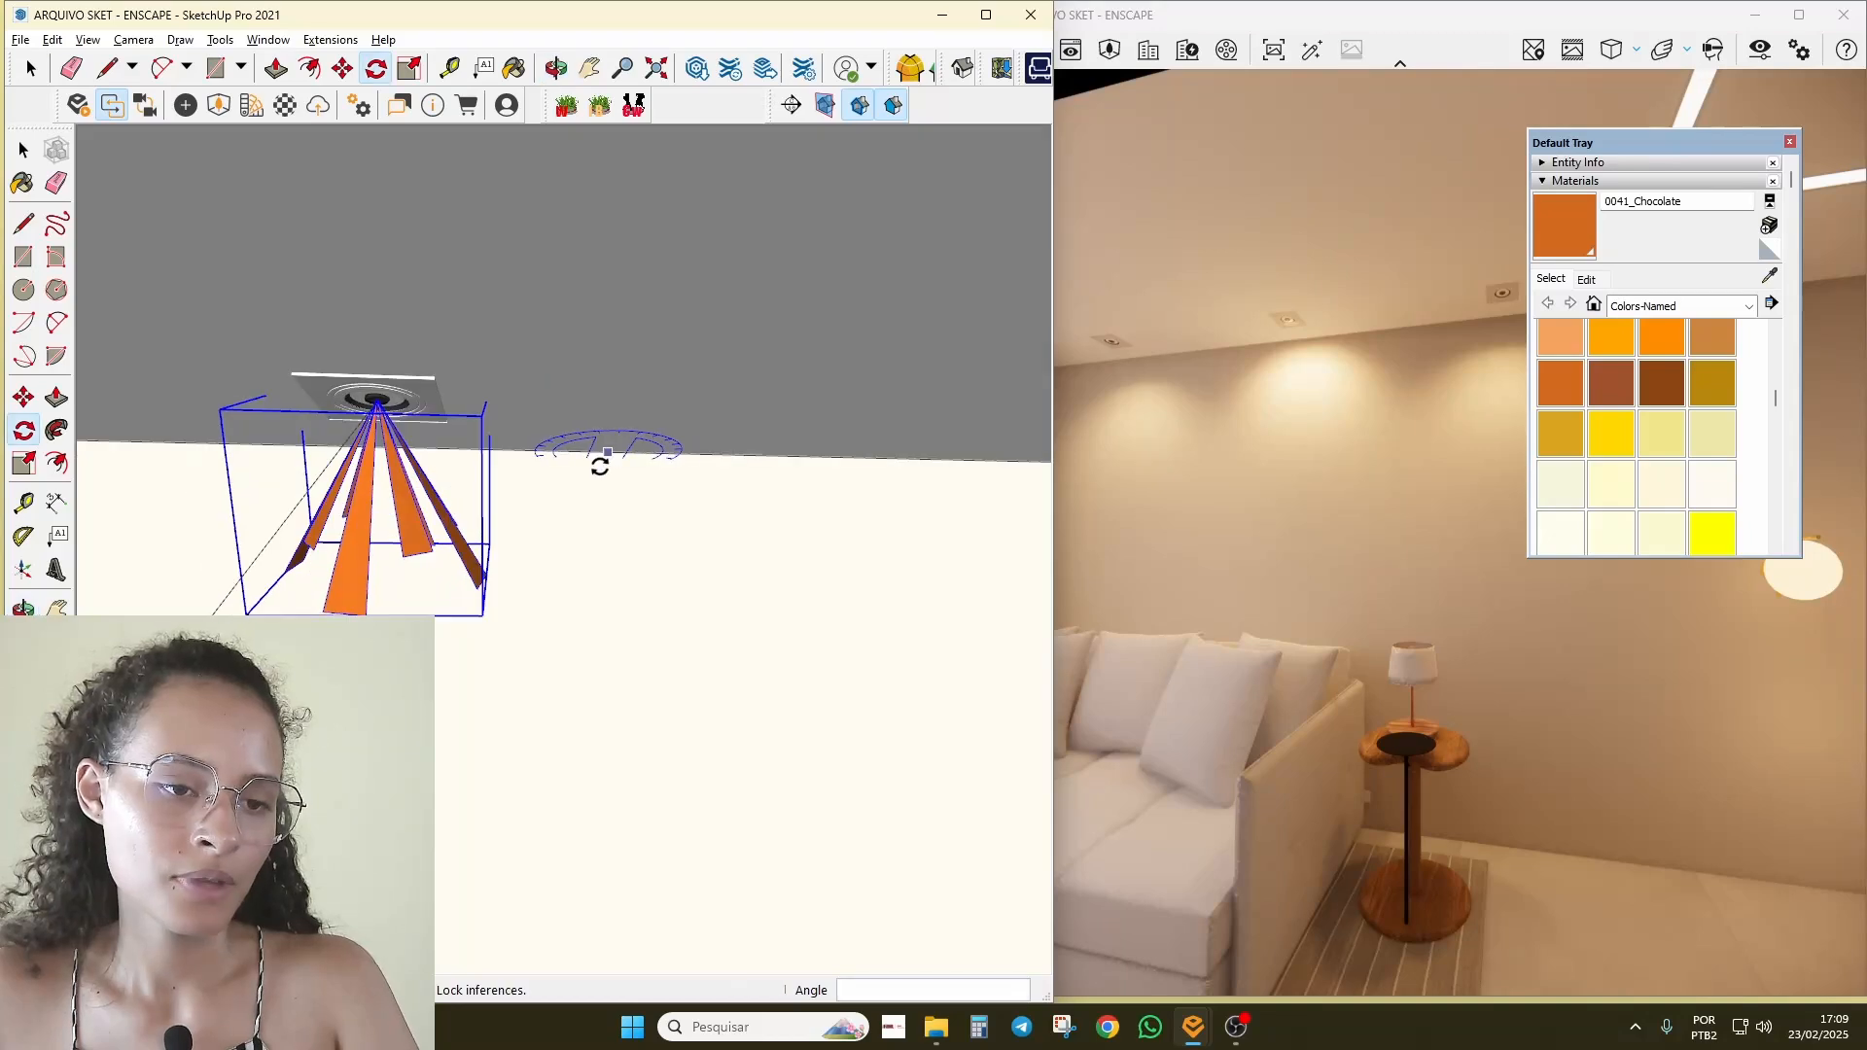
{"action": "mouse_move", "coordinate": [600, 467]}
{"action": "middle_mouse_down"}
{"action": "mouse_move", "coordinate": [642, 526]}
{"action": "mouse_move", "coordinate": [617, 554]}
{"action": "mouse_move", "coordinate": [792, 616]}
{"action": "middle_mouse_up"}
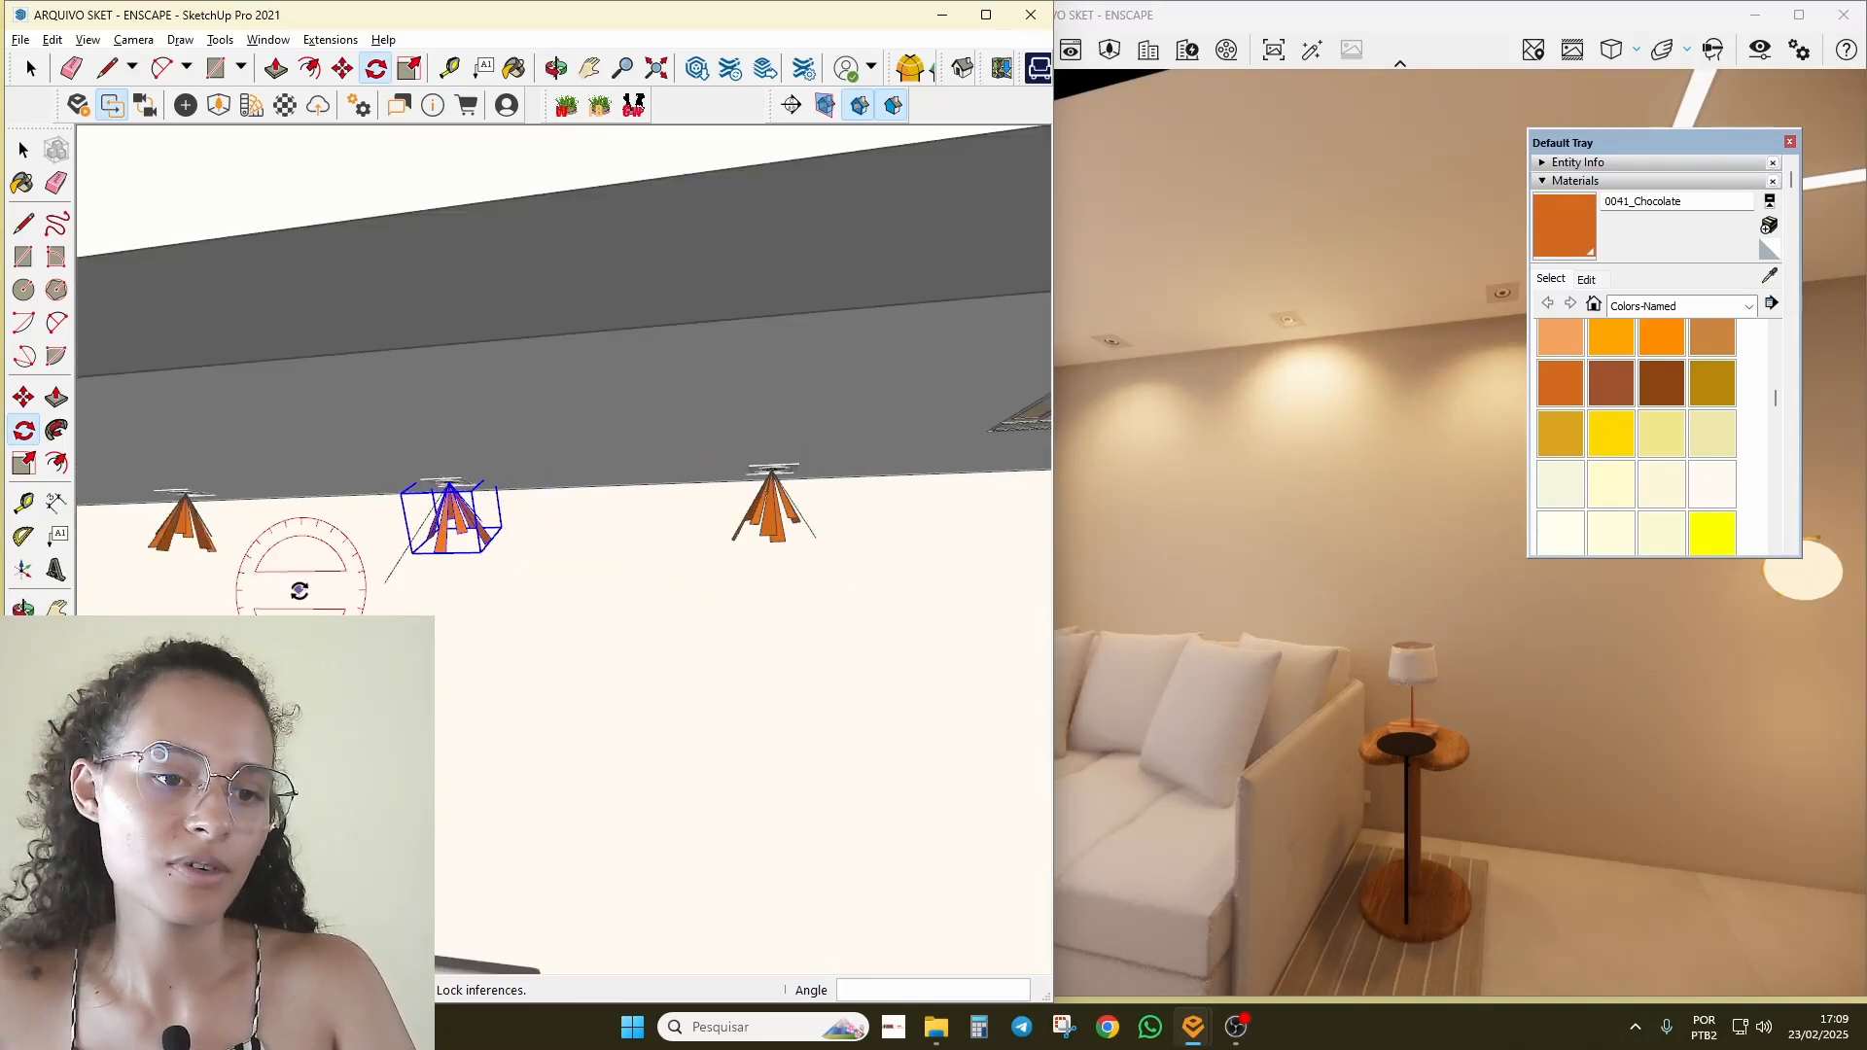
{"action": "scroll", "coordinate": [433, 550], "scroll_direction": "up", "scroll_amount": 4}
Step: Erase the loose line beside the middle spotlight and return to Select
{"action": "key", "text": "e"}
{"action": "left_click", "coordinate": [385, 570]}
{"action": "key", "text": "space"}
{"action": "scroll", "coordinate": [515, 576], "scroll_direction": "down", "scroll_amount": 3}
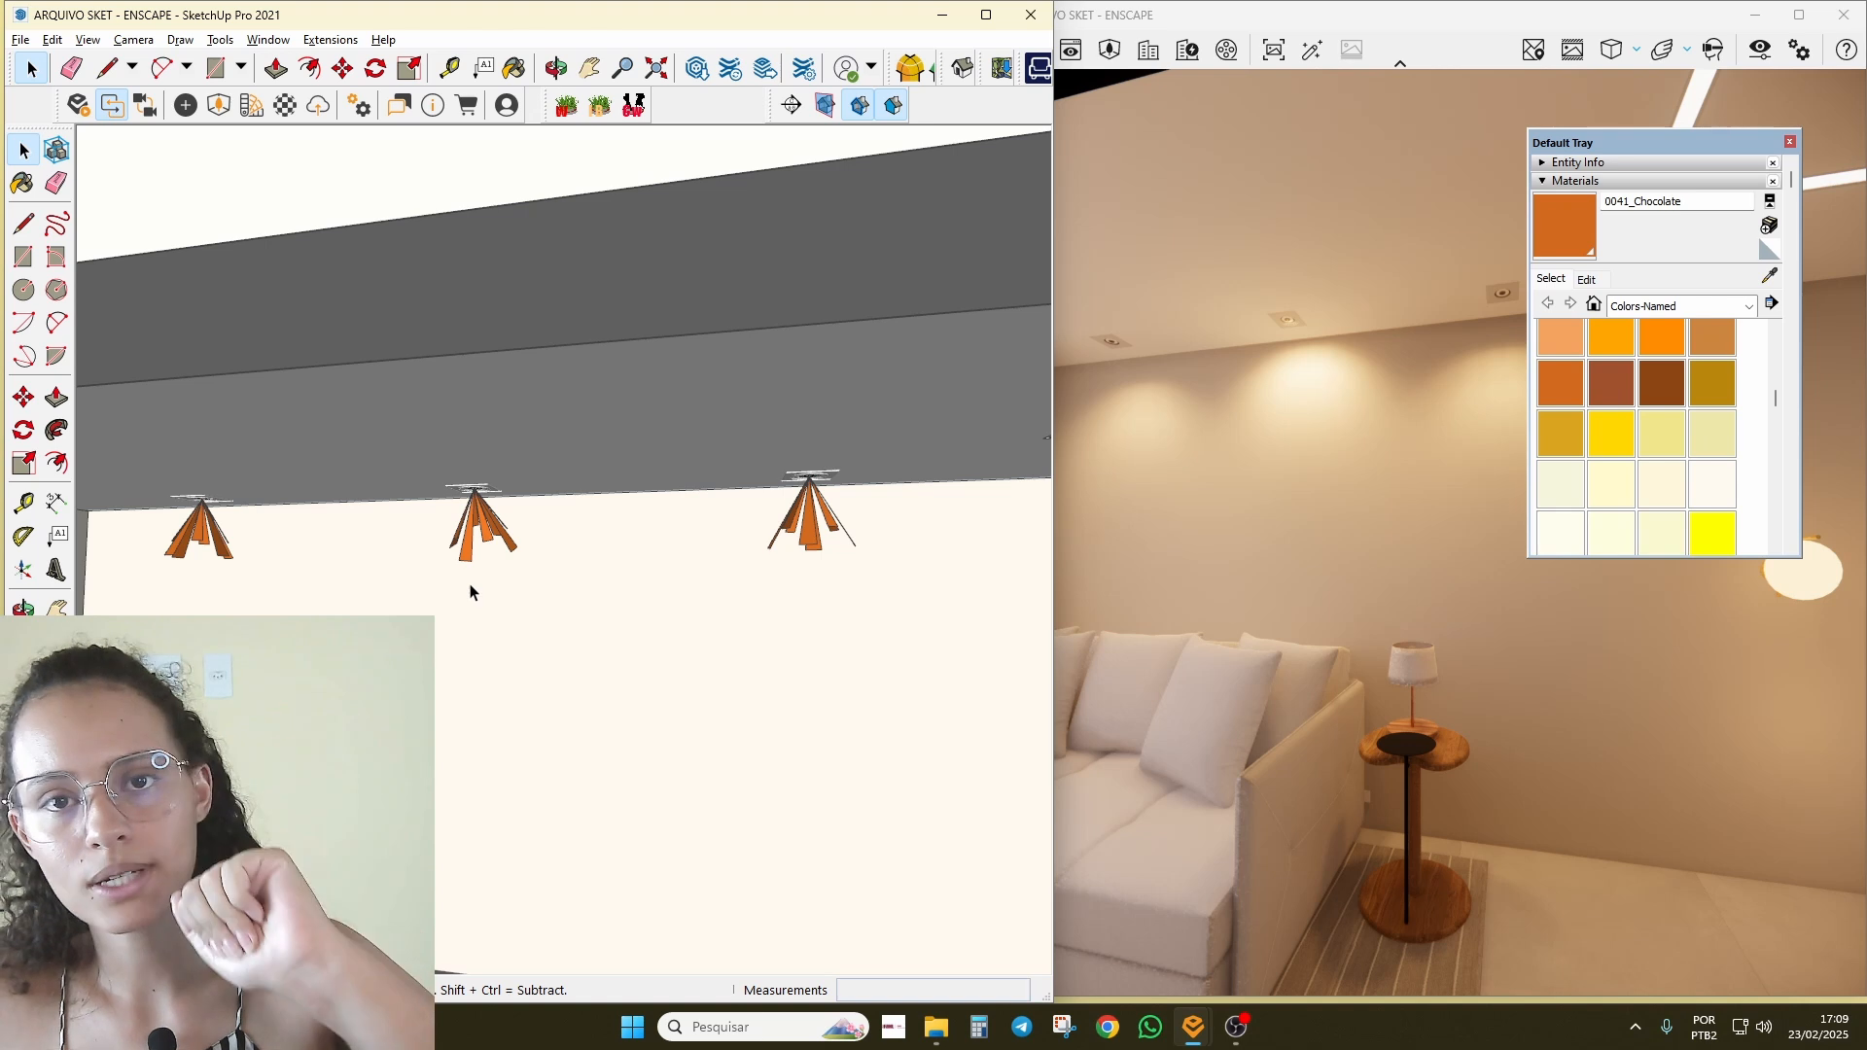
{"action": "middle_click_drag", "start_coordinate": [470, 591], "coordinate": [627, 579]}
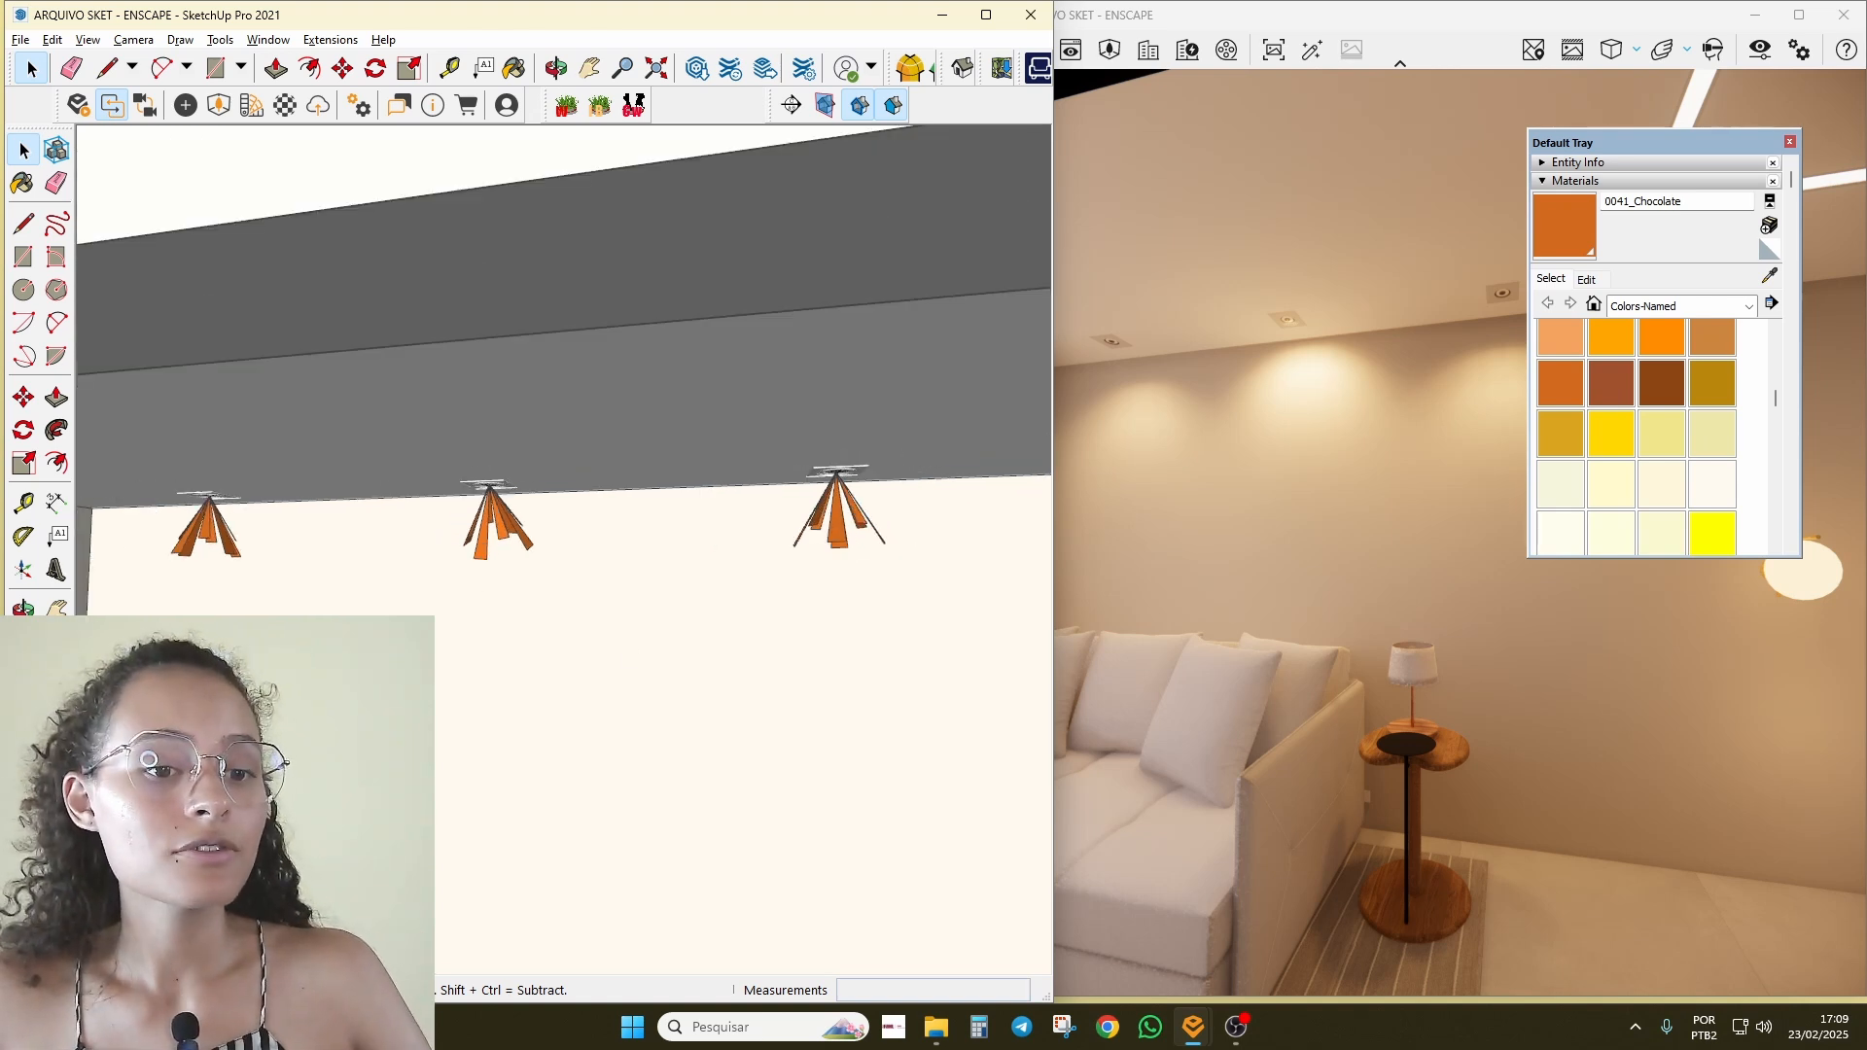
Step: Select the middle spotlight, adjust its luminous intensity slider, then deselect it
{"action": "left_click", "coordinate": [479, 553]}
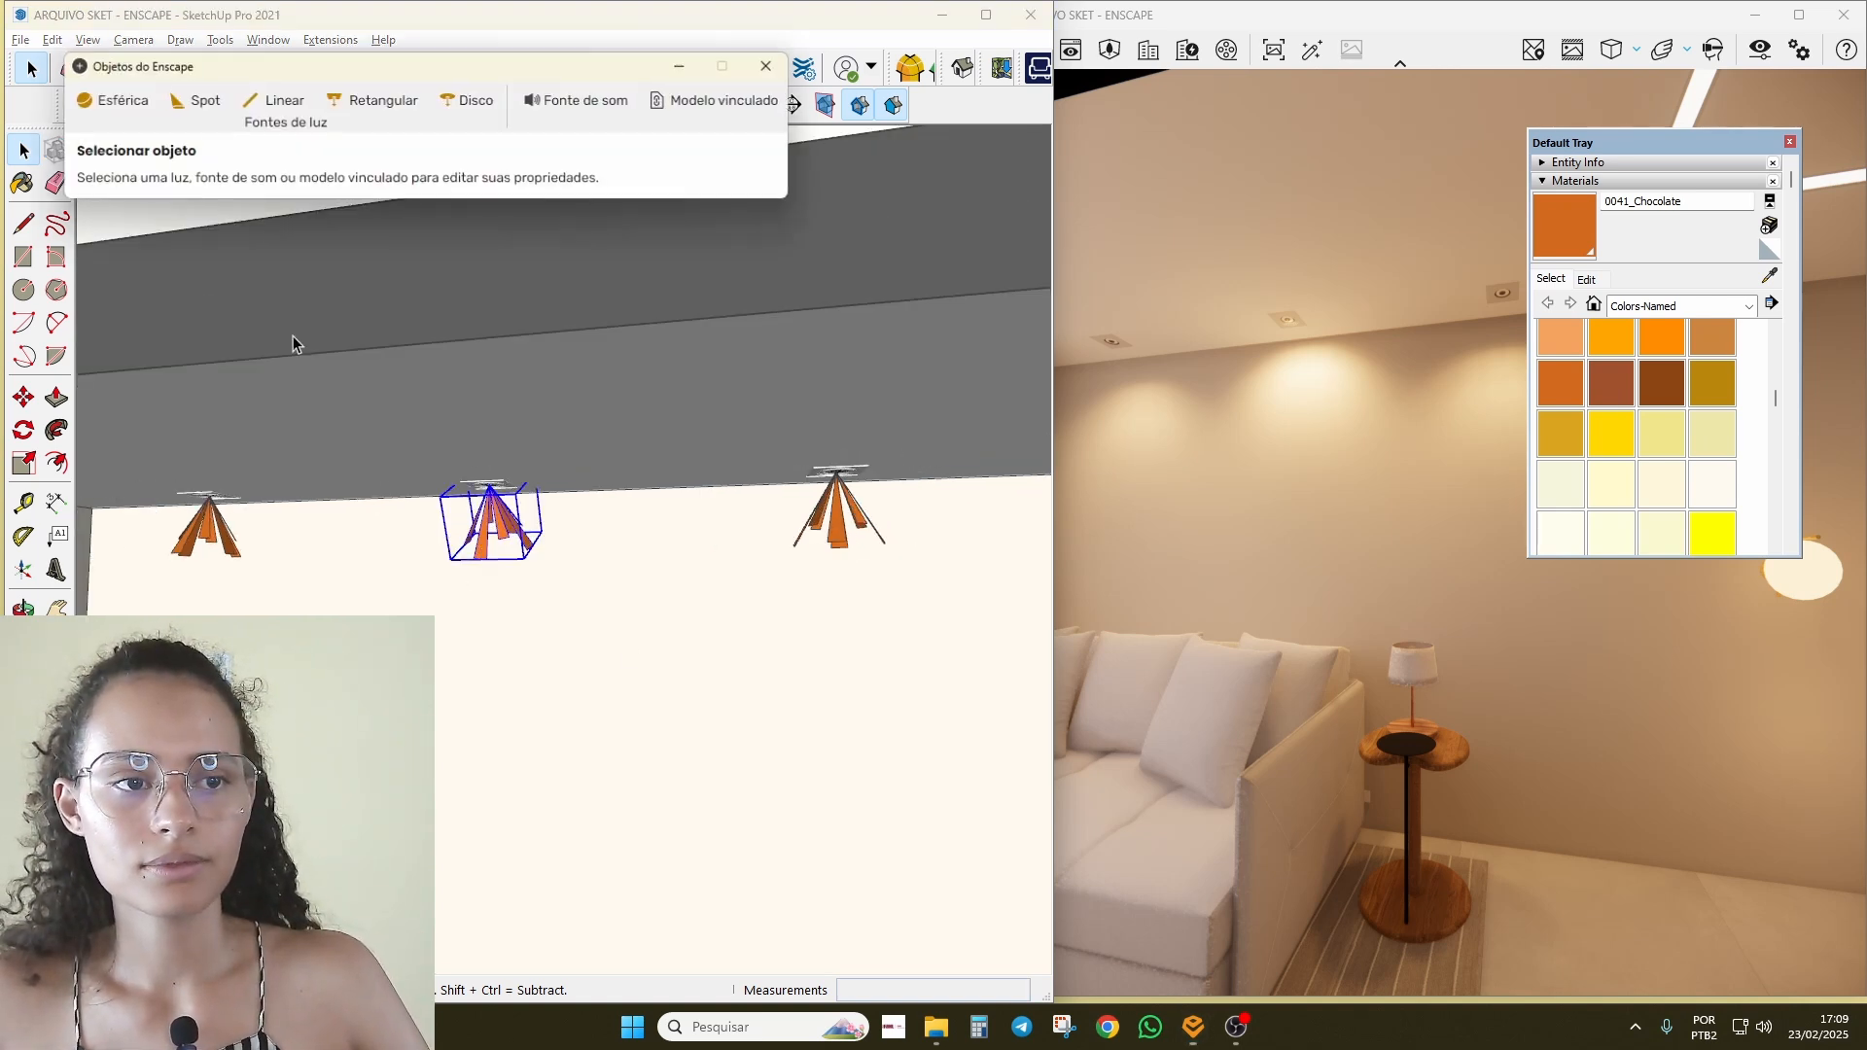
{"action": "left_click_drag", "start_coordinate": [520, 239], "coordinate": [451, 299]}
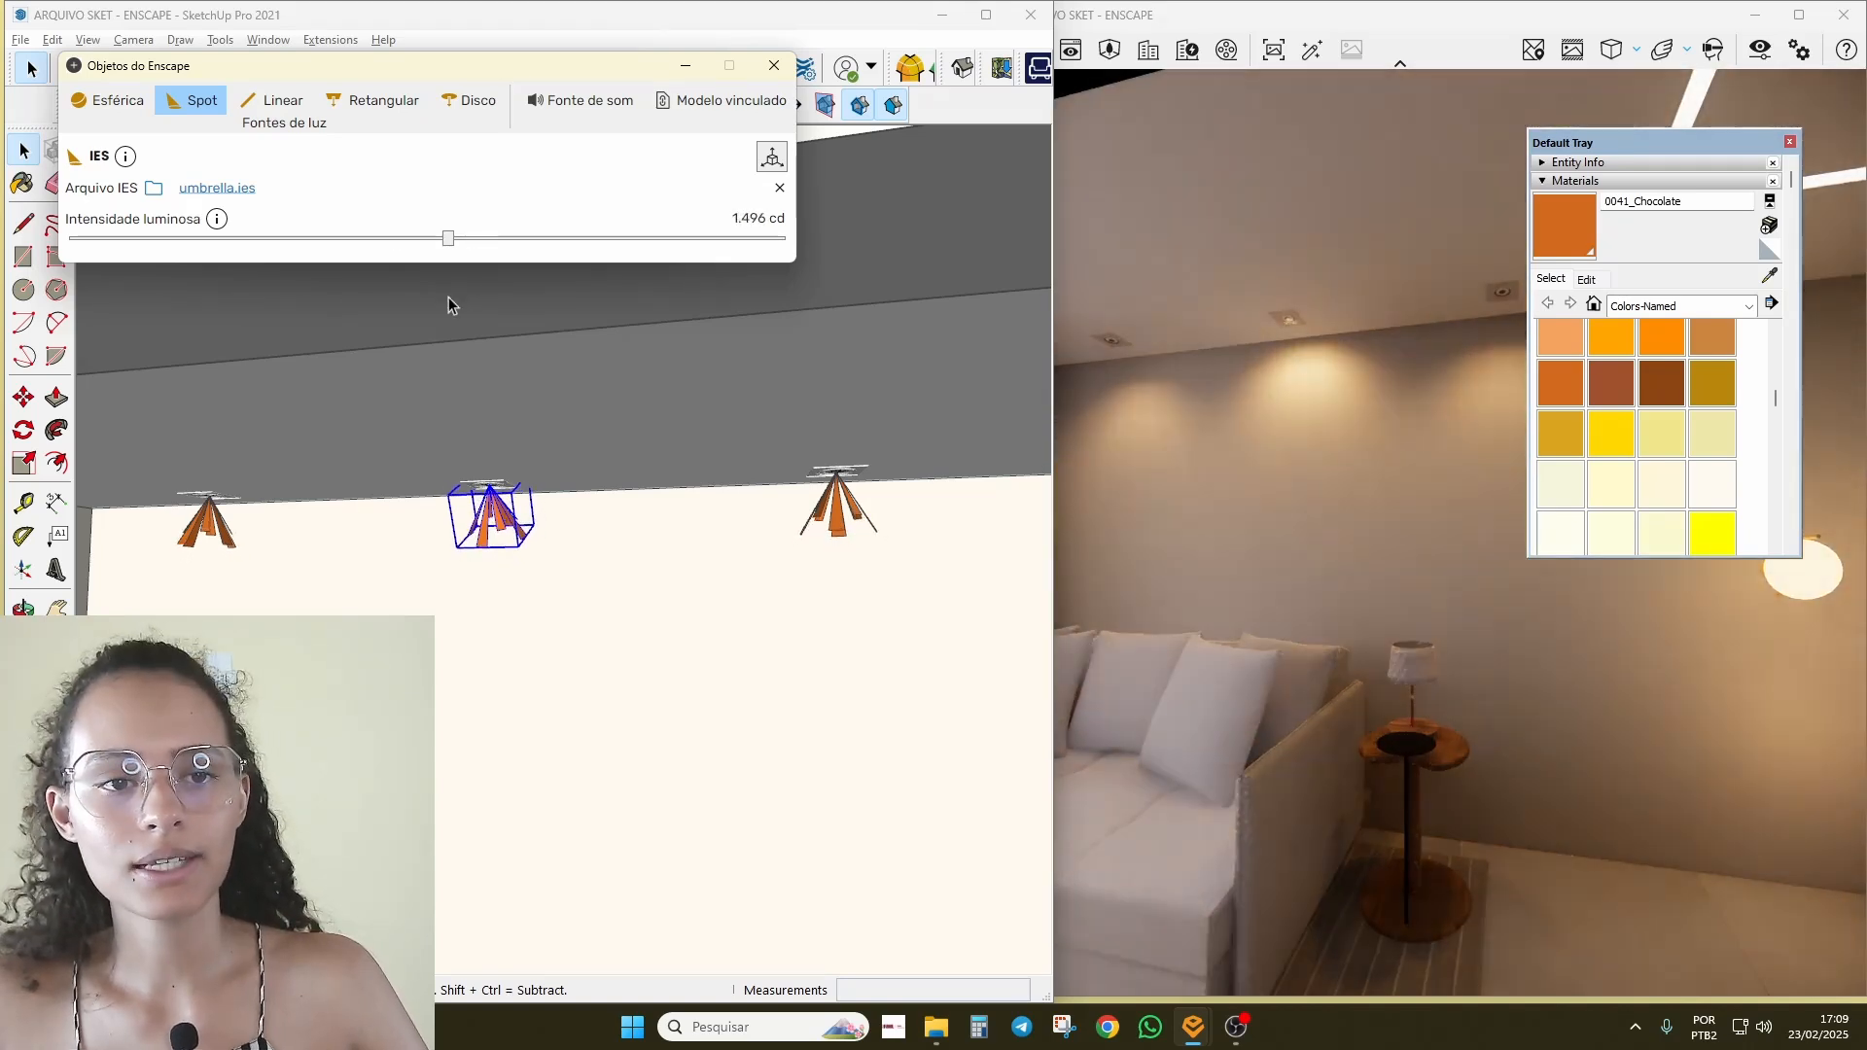
{"action": "left_click", "coordinate": [584, 616]}
Step: Make the right spotlight unique and set its luminous intensity to 3.820 cd
{"action": "left_click", "coordinate": [837, 502]}
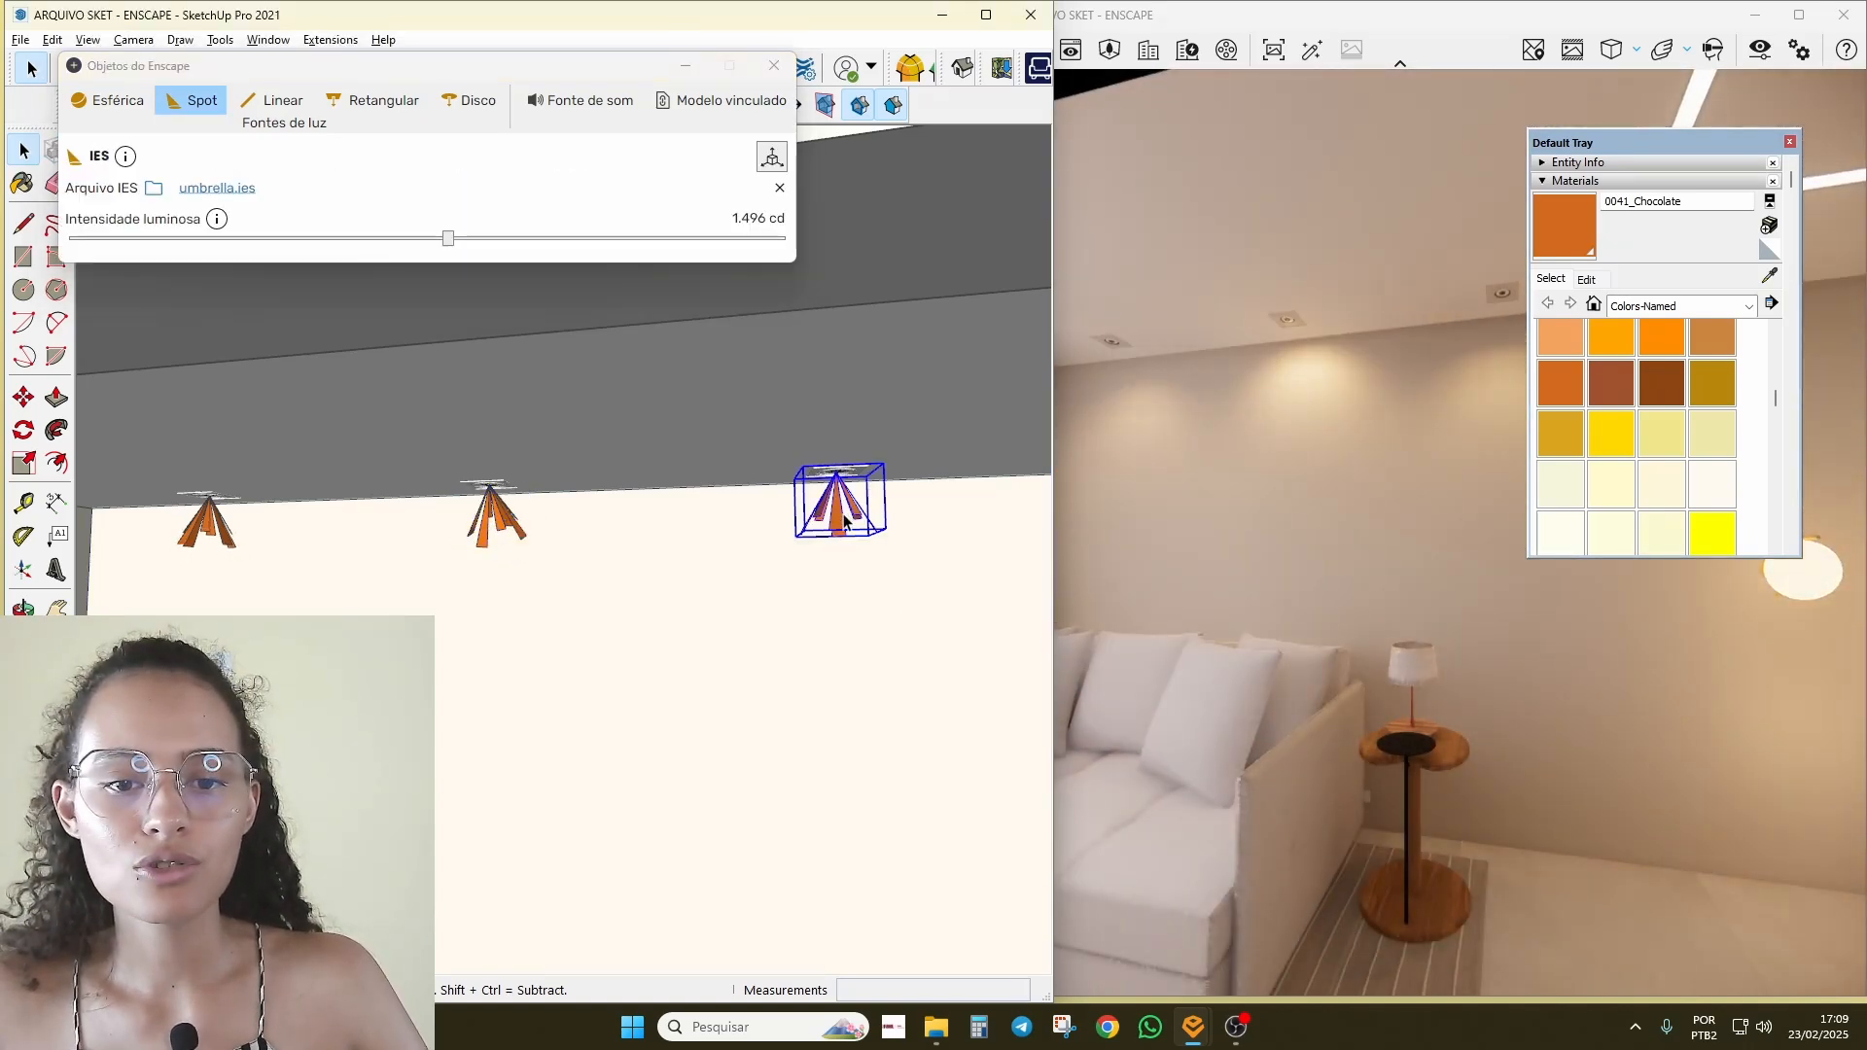
{"action": "right_click", "coordinate": [838, 522]}
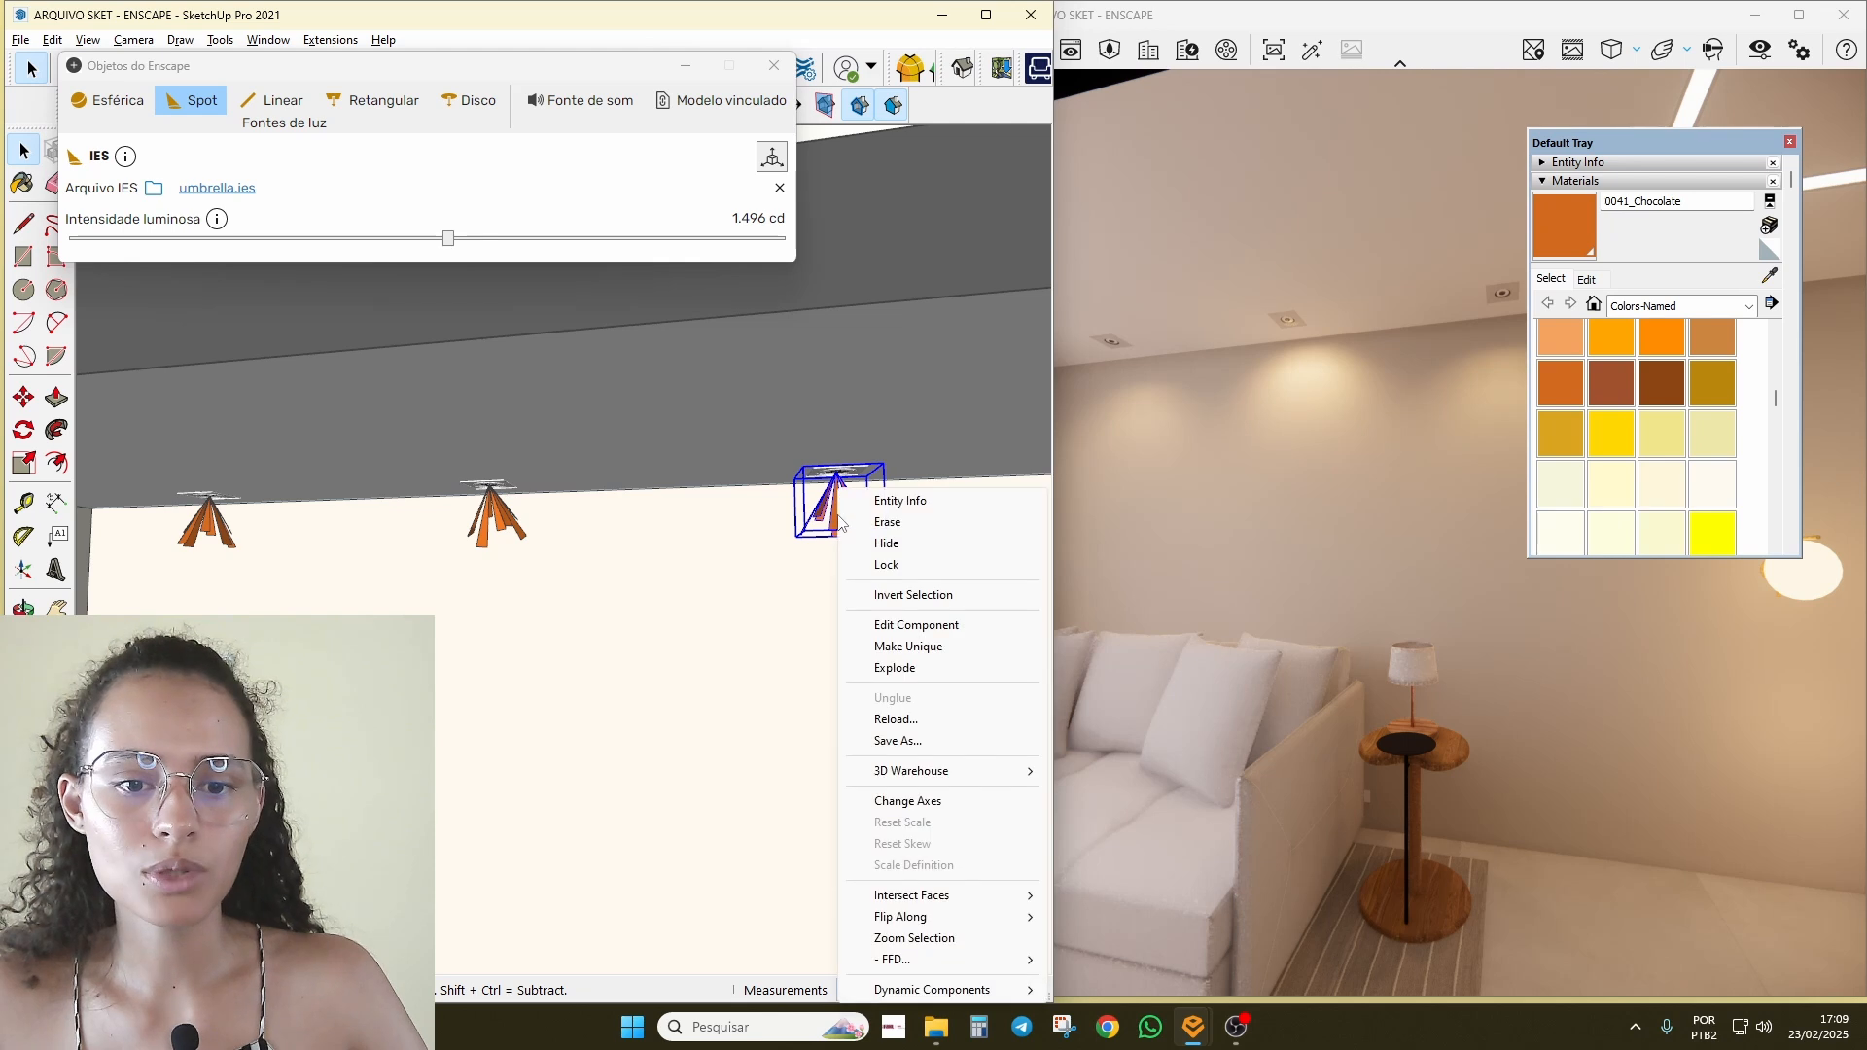
{"action": "left_click", "coordinate": [958, 646]}
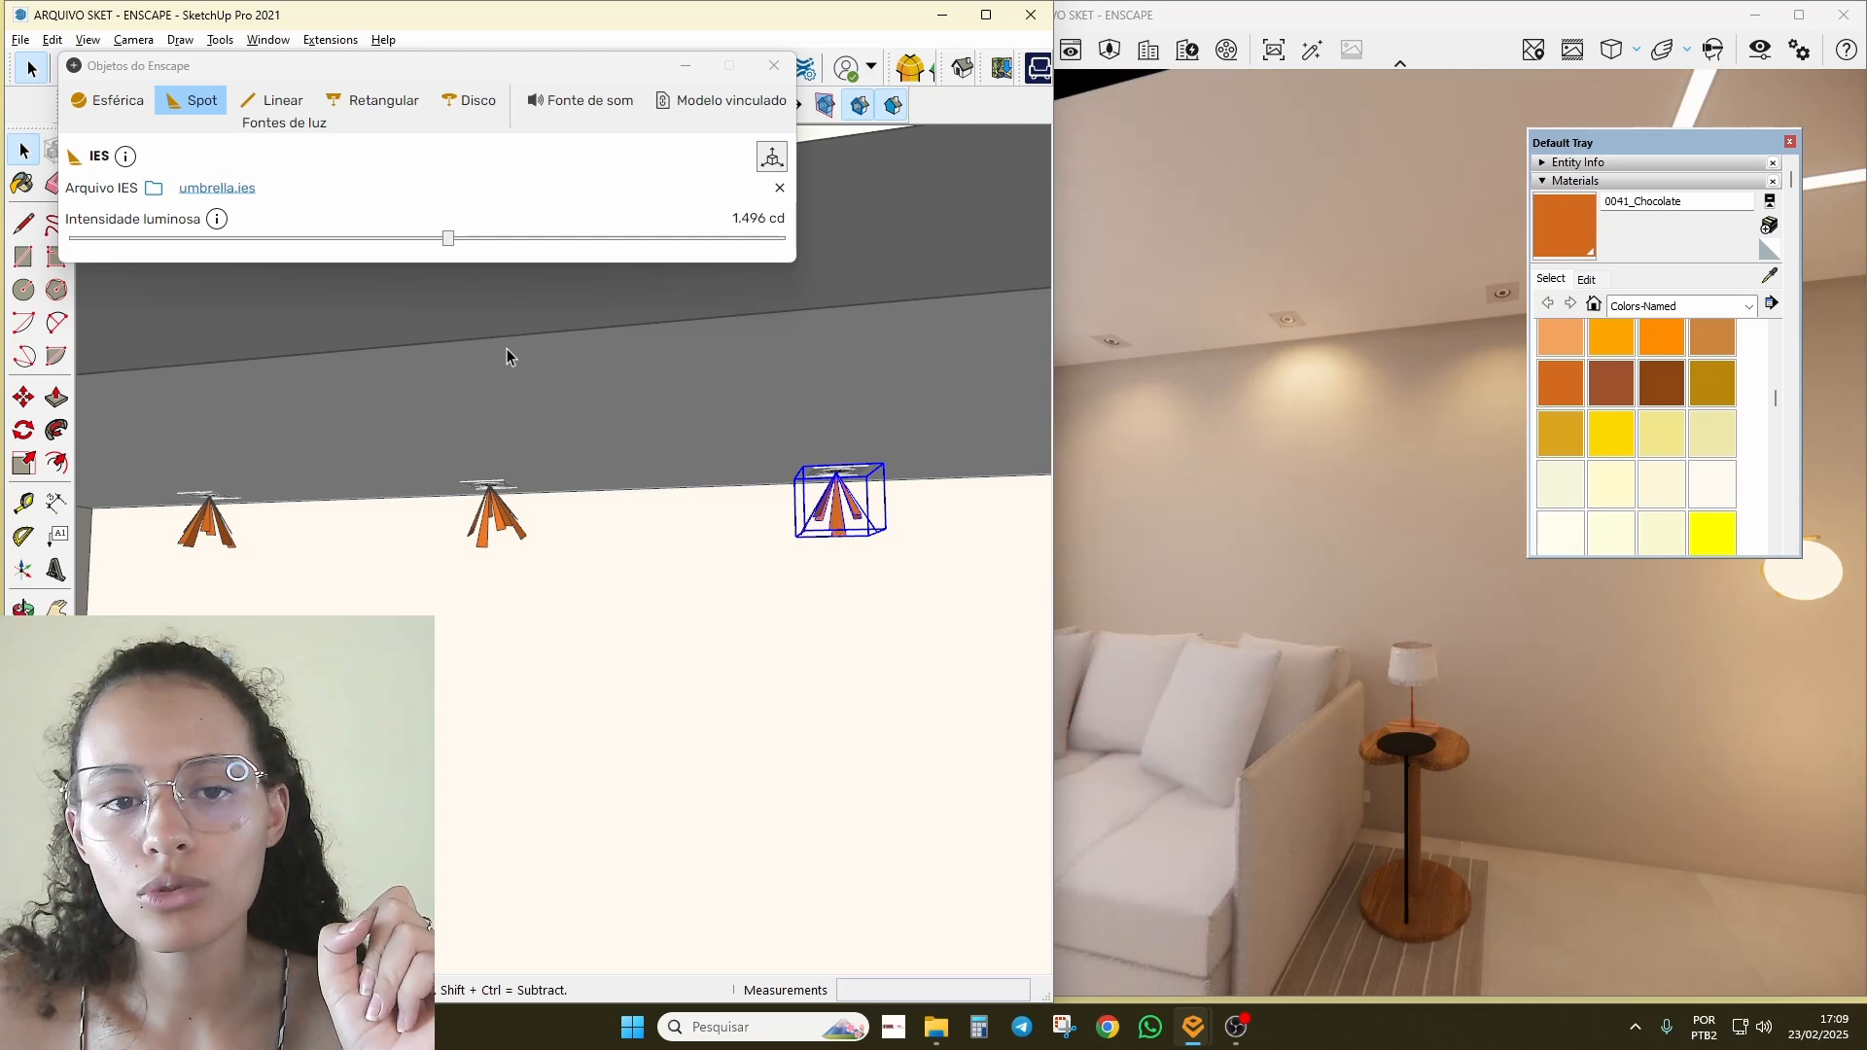
{"action": "left_click_drag", "start_coordinate": [446, 239], "coordinate": [627, 239]}
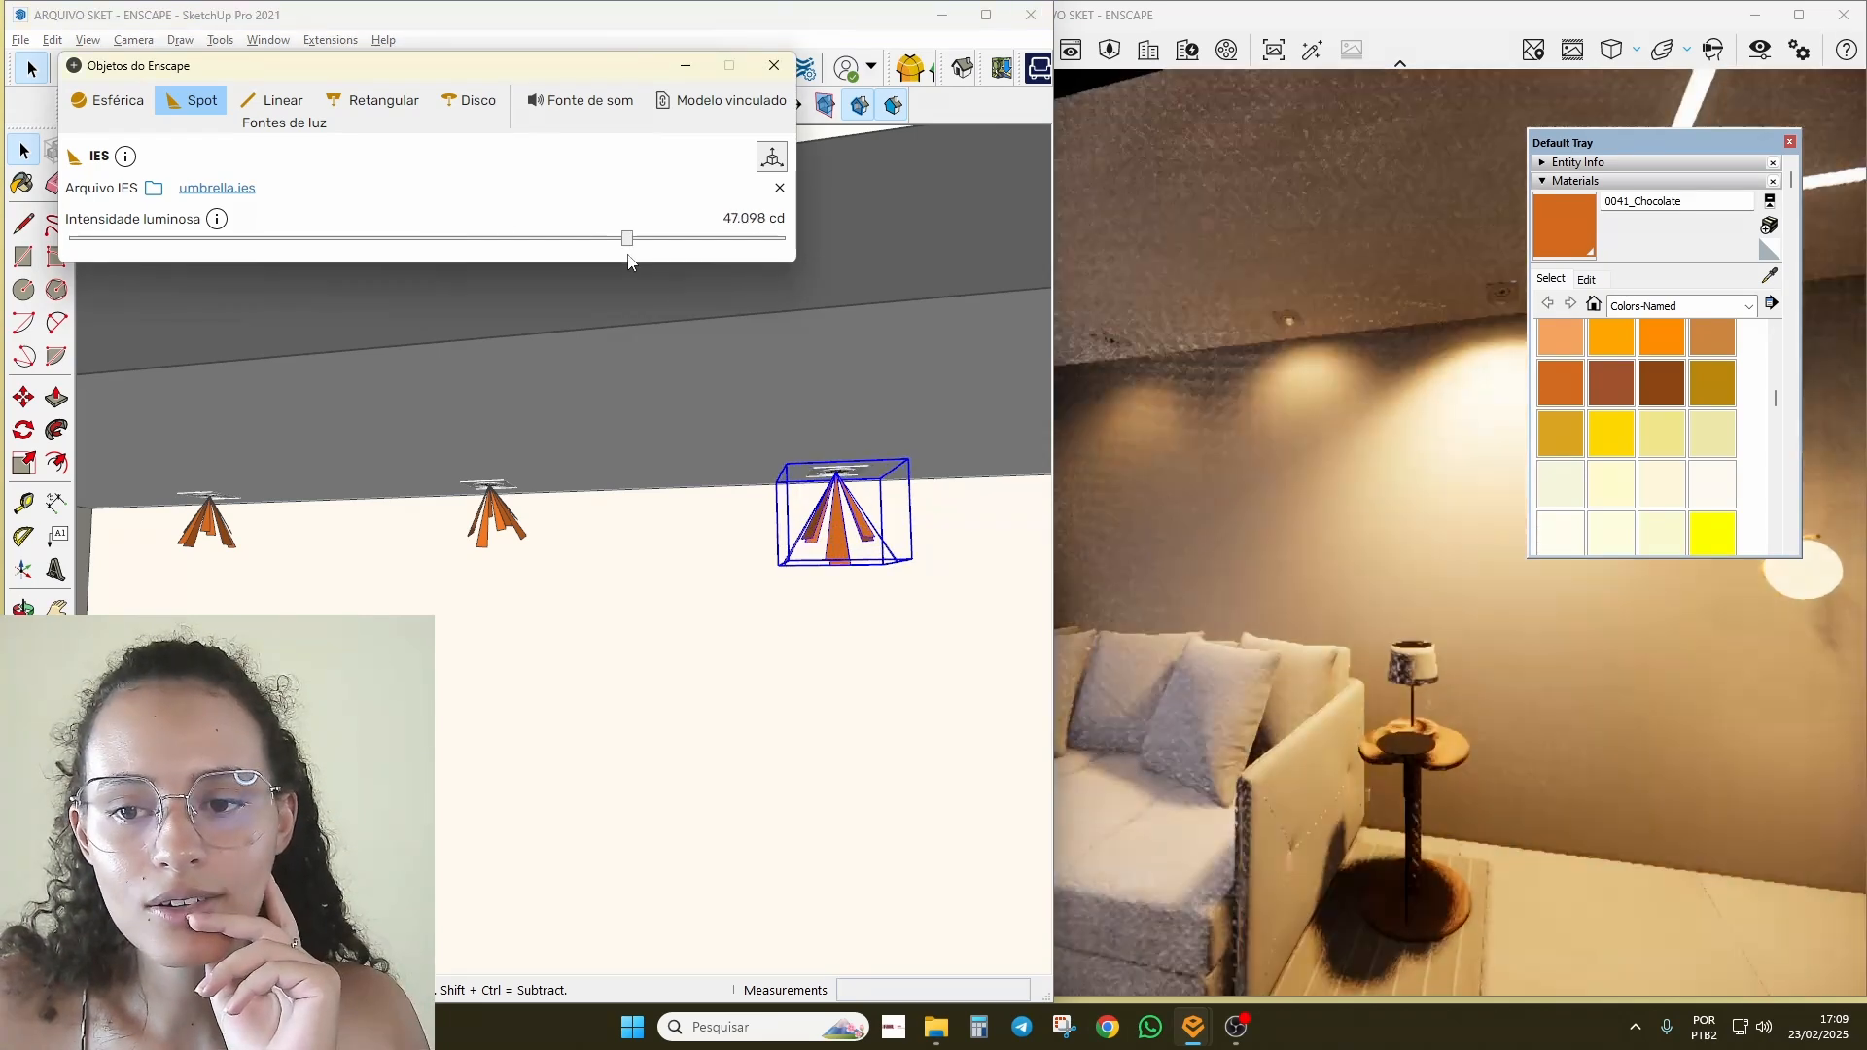
{"action": "left_click_drag", "start_coordinate": [1614, 146], "coordinate": [1583, 603]}
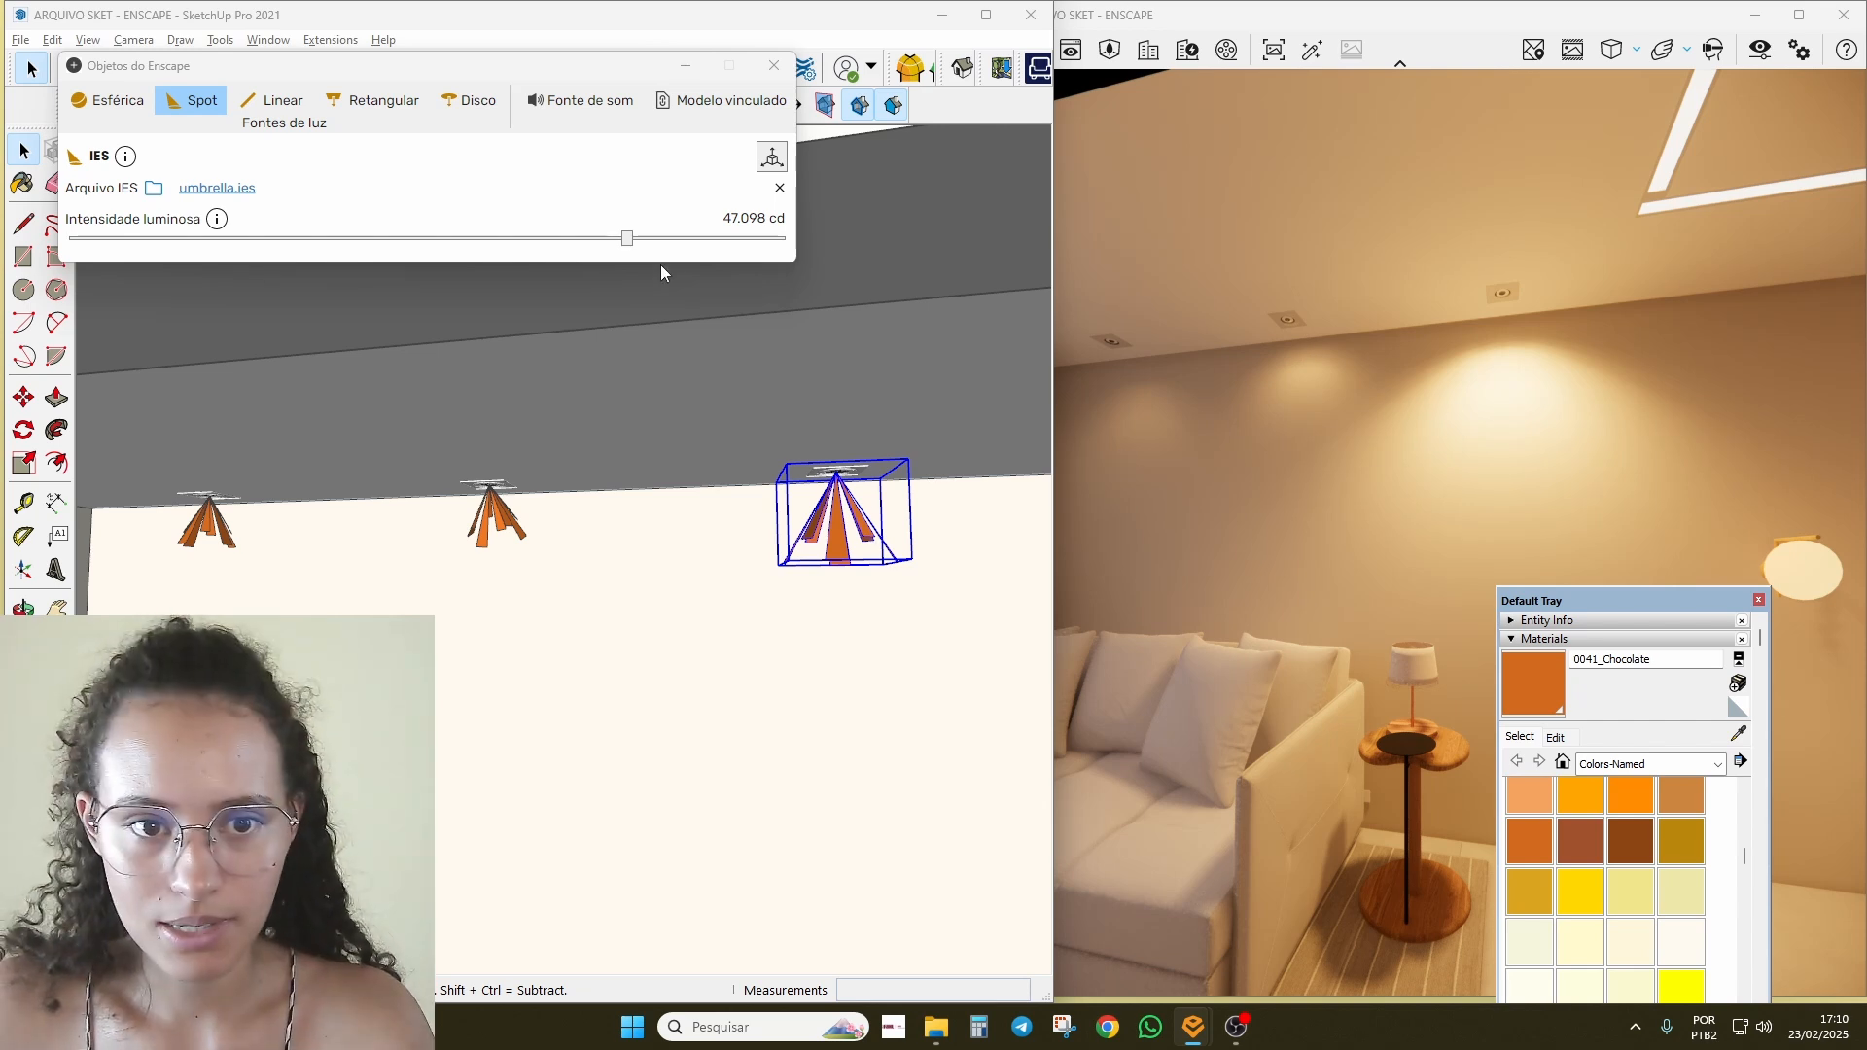
{"action": "left_click_drag", "start_coordinate": [629, 250], "coordinate": [497, 243]}
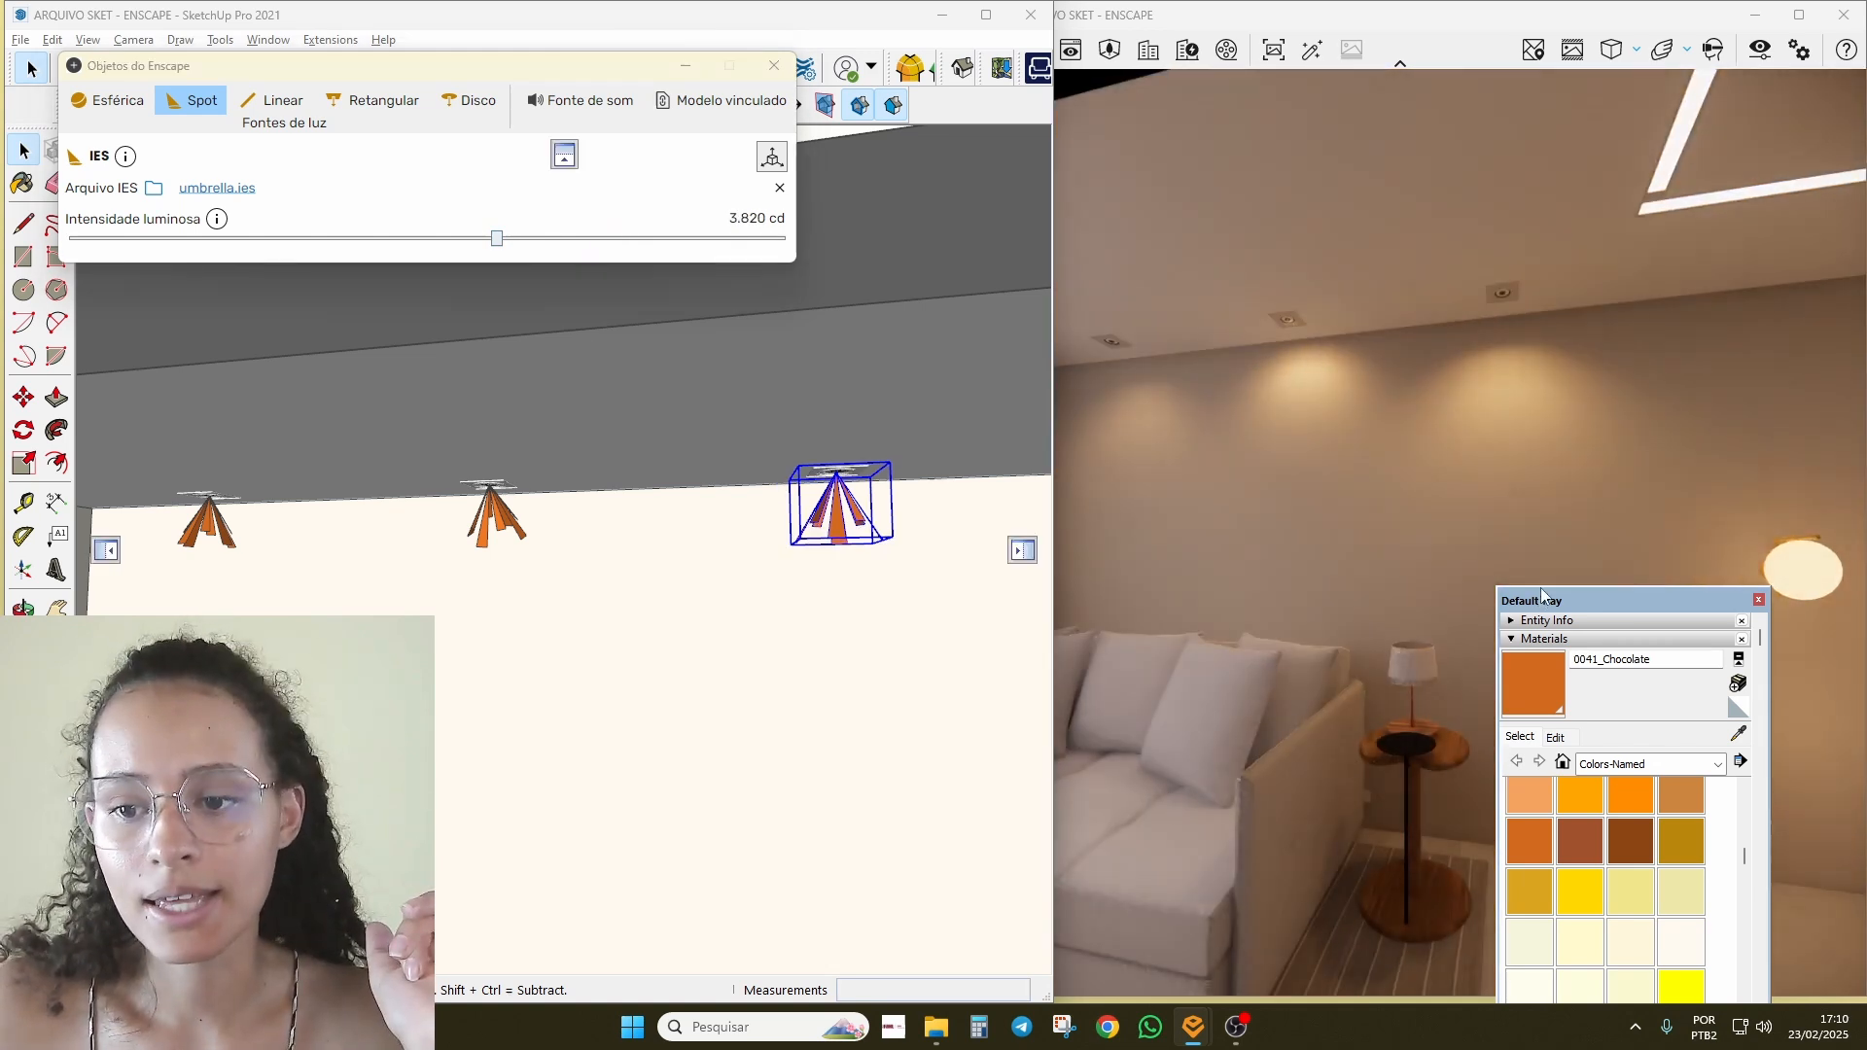
Step: Paint the right, middle and left spotlights with 0063_GreenYellow
{"action": "left_click_drag", "start_coordinate": [1542, 595], "coordinate": [1523, 12]}
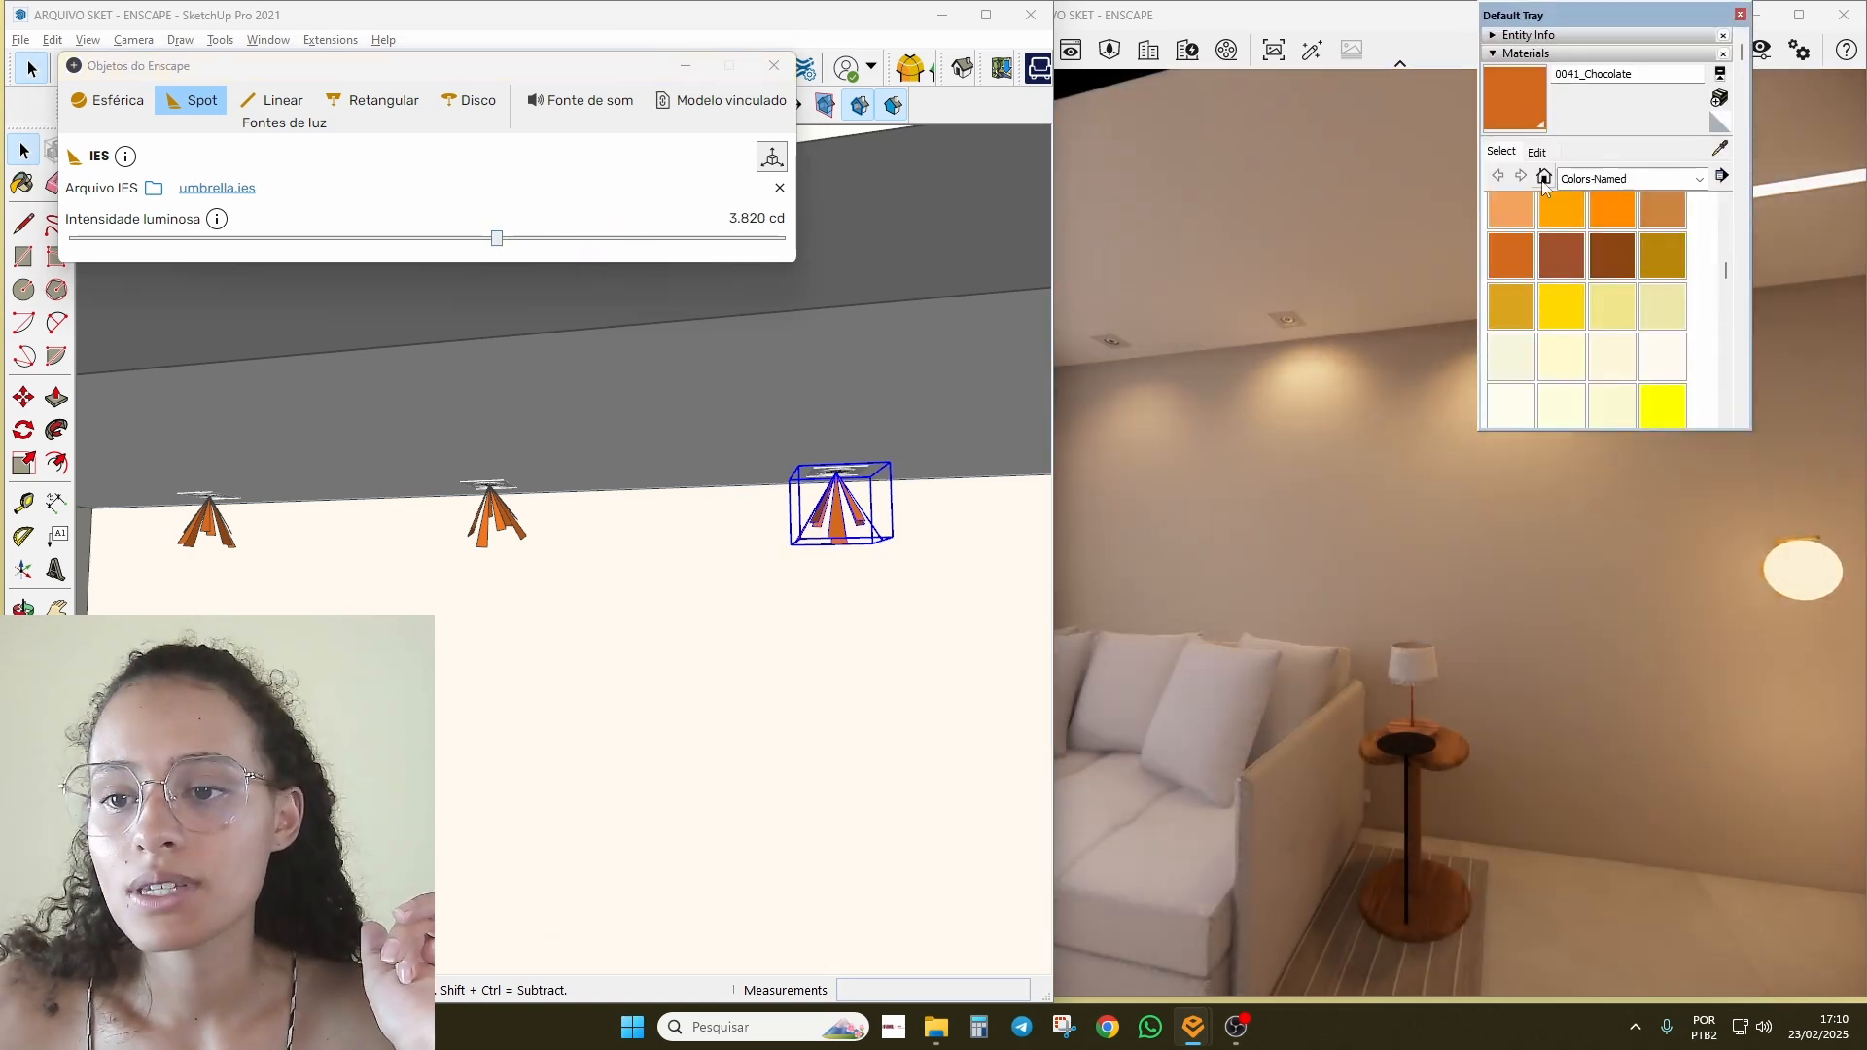
{"action": "left_click", "coordinate": [1559, 252]}
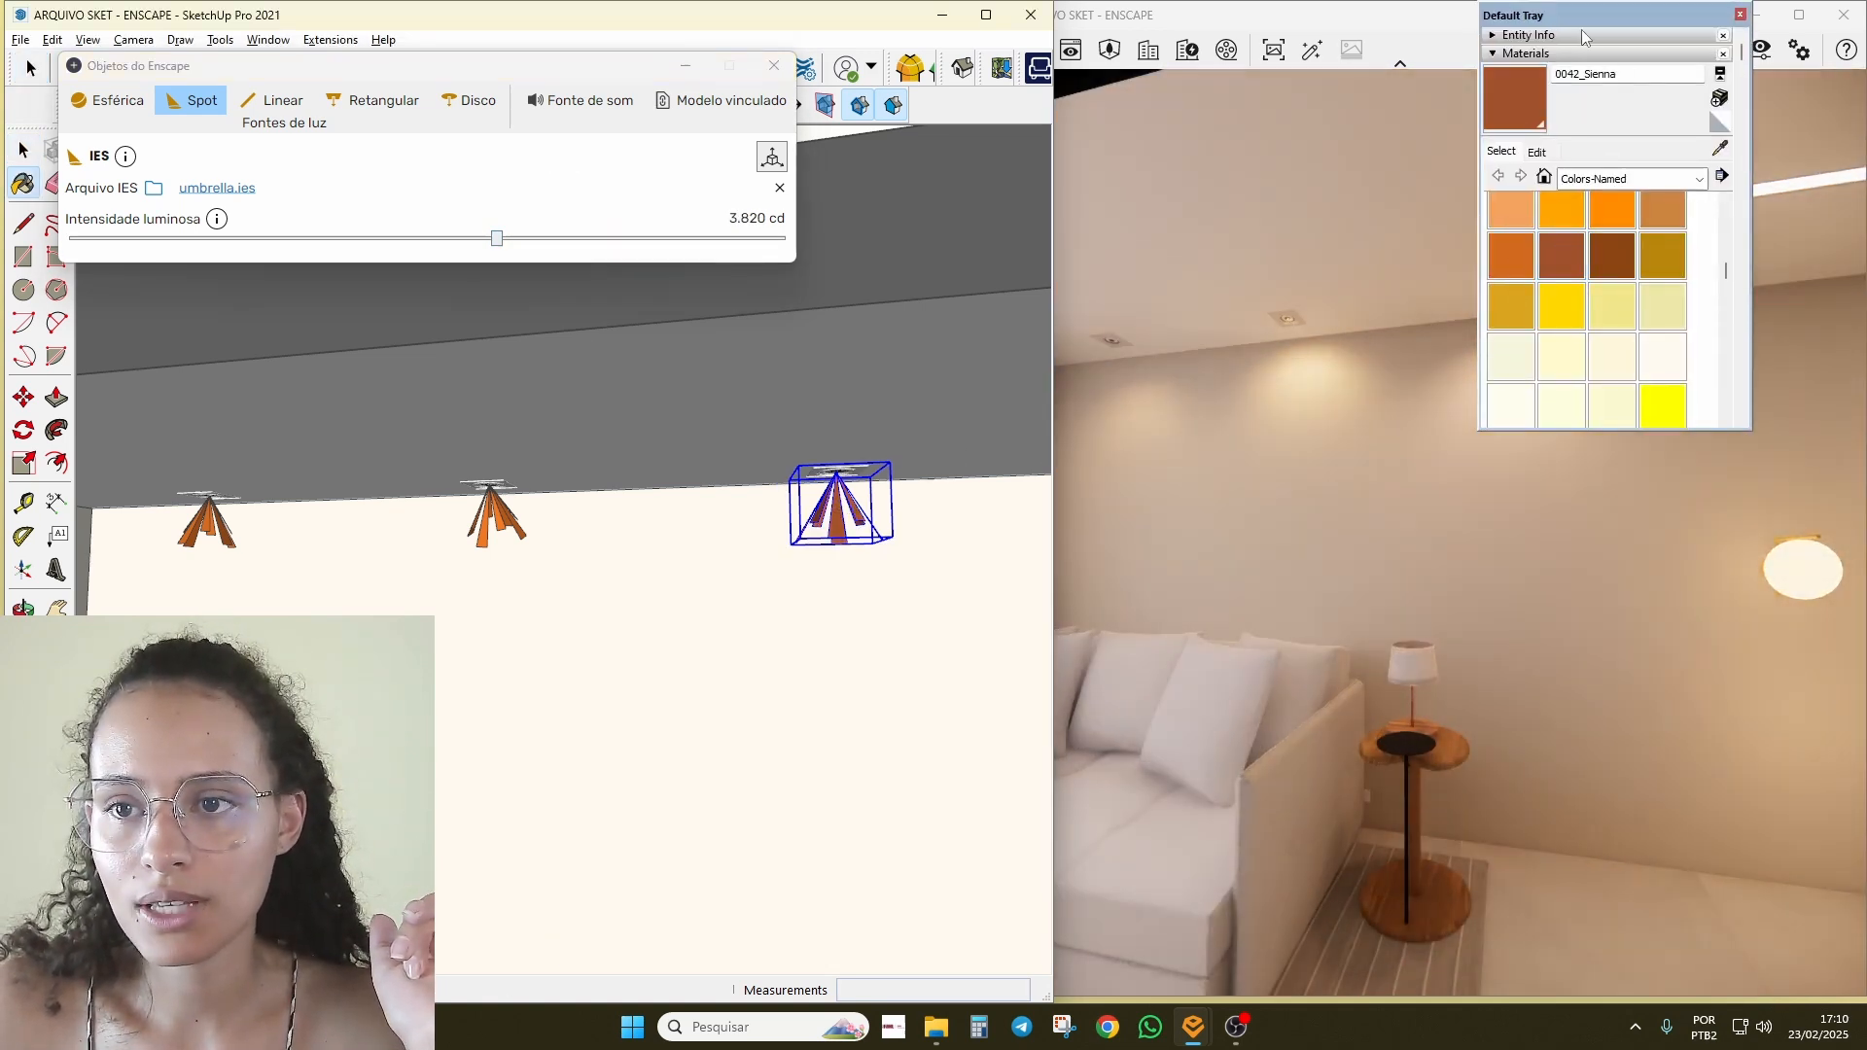
{"action": "left_click_drag", "start_coordinate": [1582, 30], "coordinate": [1621, 403]}
{"action": "scroll", "coordinate": [1643, 701], "scroll_direction": "down", "scroll_amount": 5}
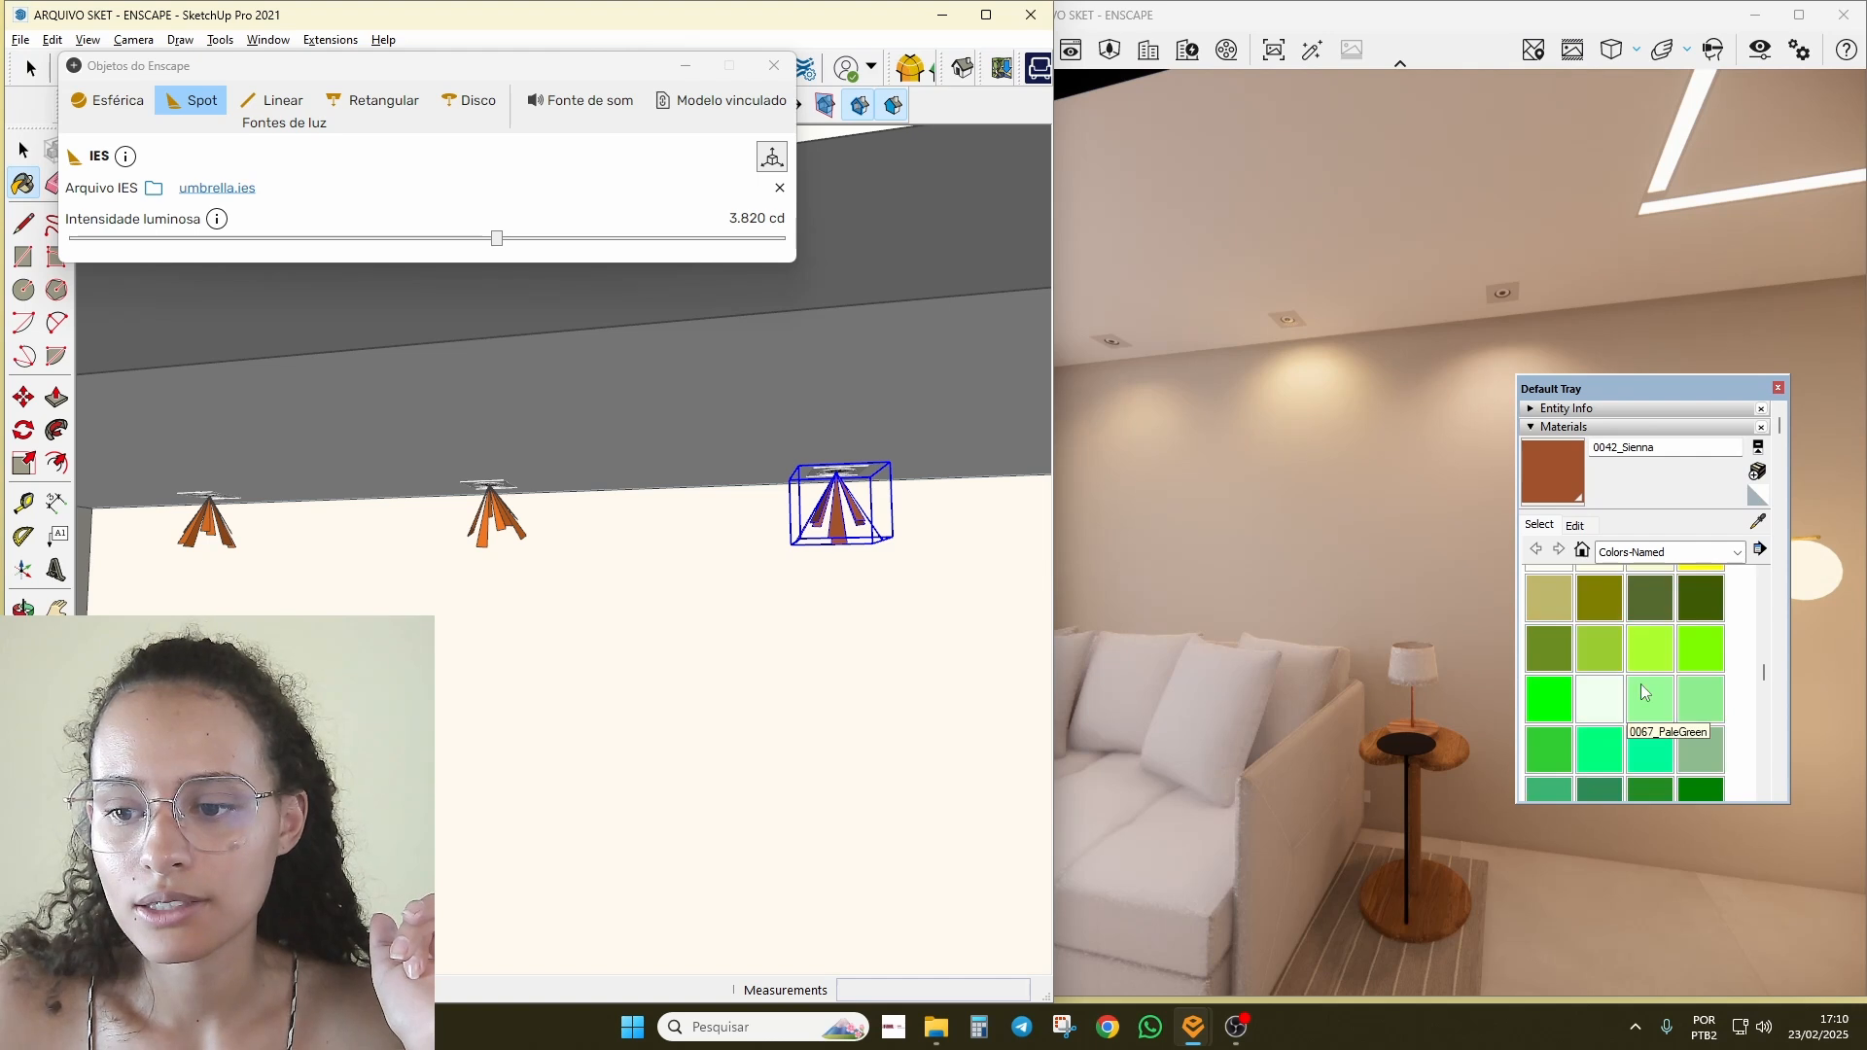
{"action": "left_click", "coordinate": [1650, 647]}
{"action": "left_click", "coordinate": [836, 515]}
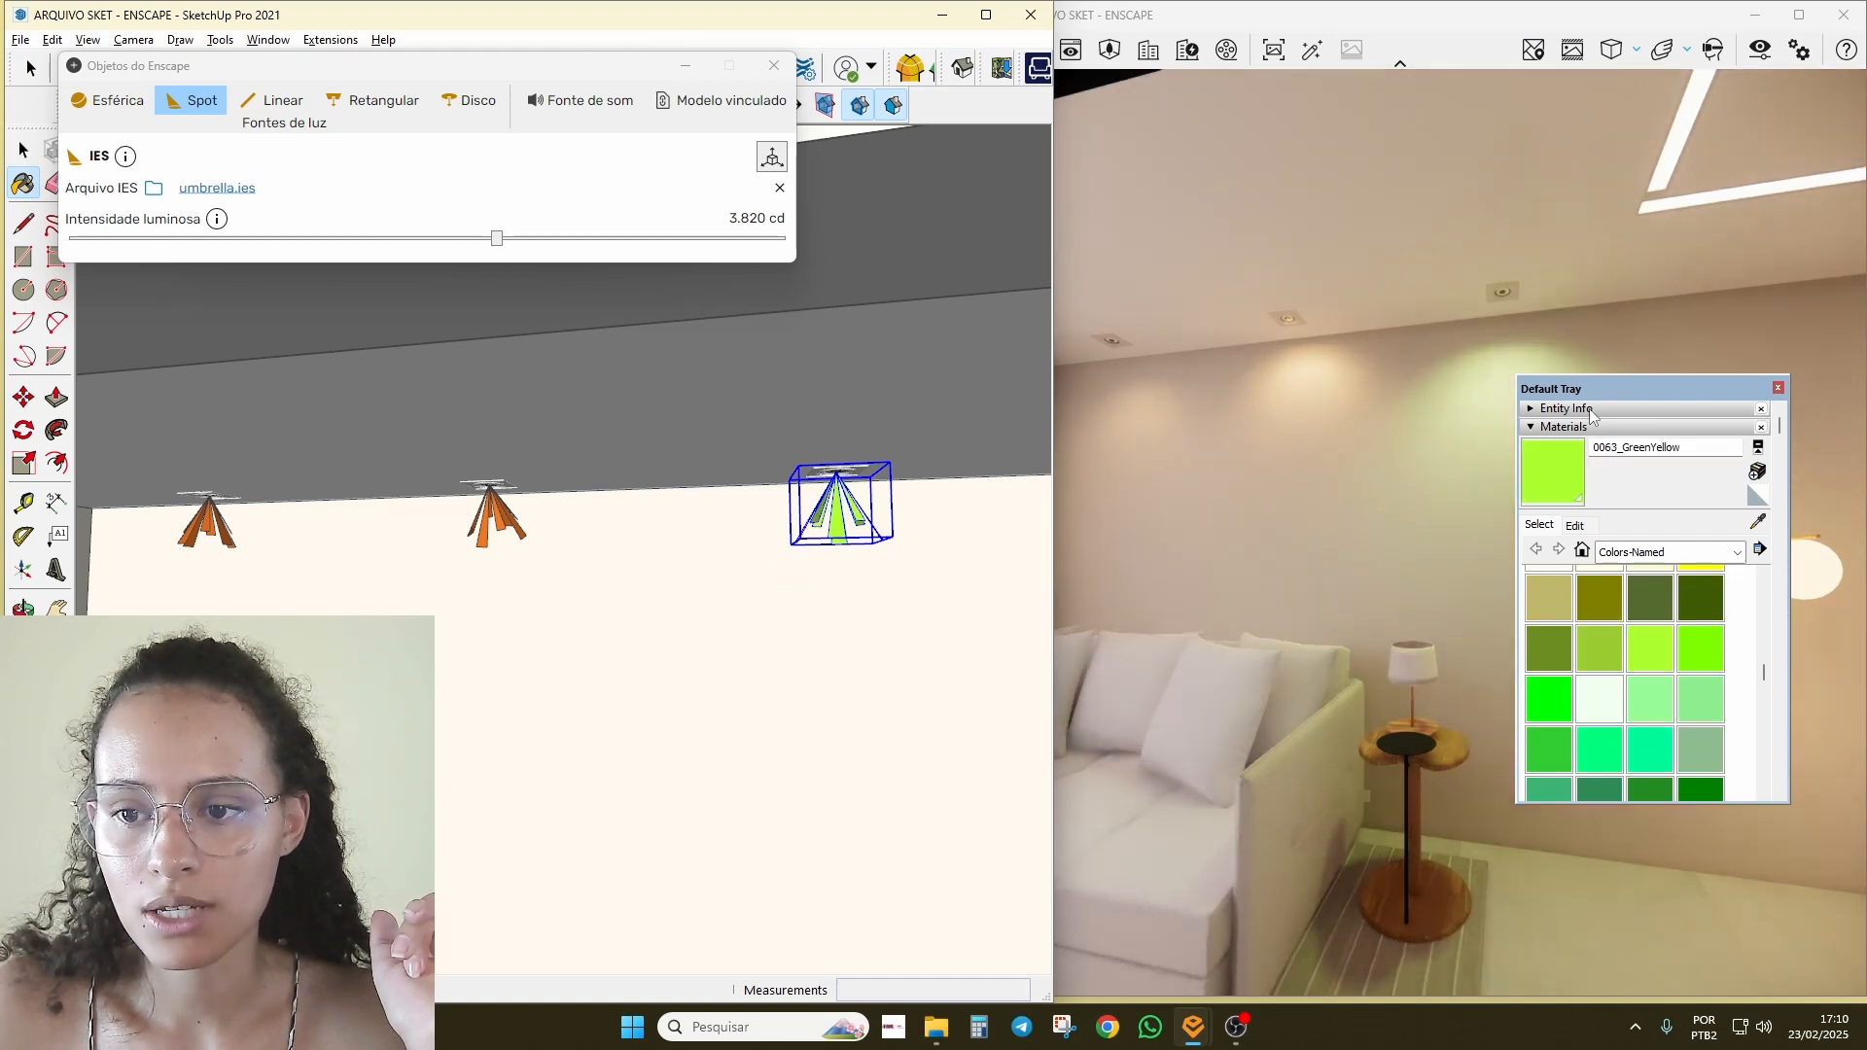
{"action": "mouse_move", "coordinate": [1590, 390]}
{"action": "left_mouse_down"}
{"action": "mouse_move", "coordinate": [1643, 425]}
{"action": "mouse_move", "coordinate": [1651, 511]}
{"action": "left_mouse_up"}
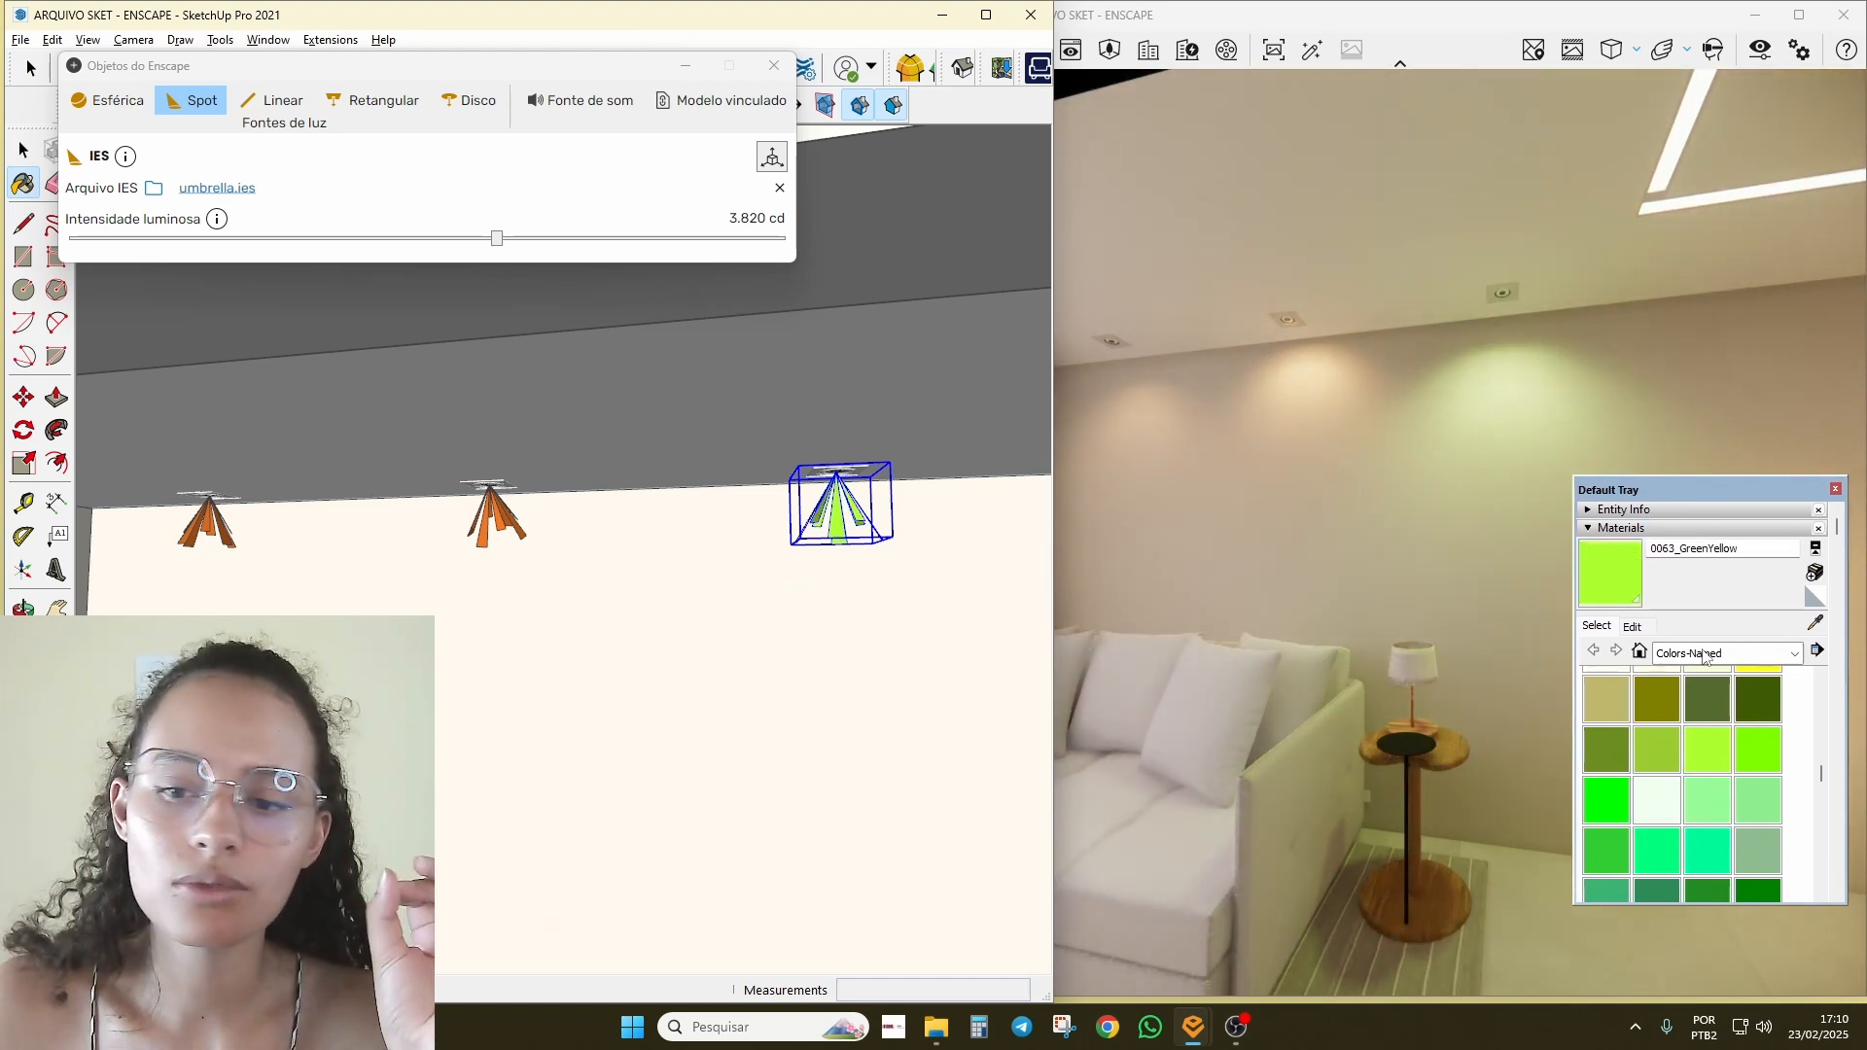
{"action": "left_click", "coordinate": [487, 529]}
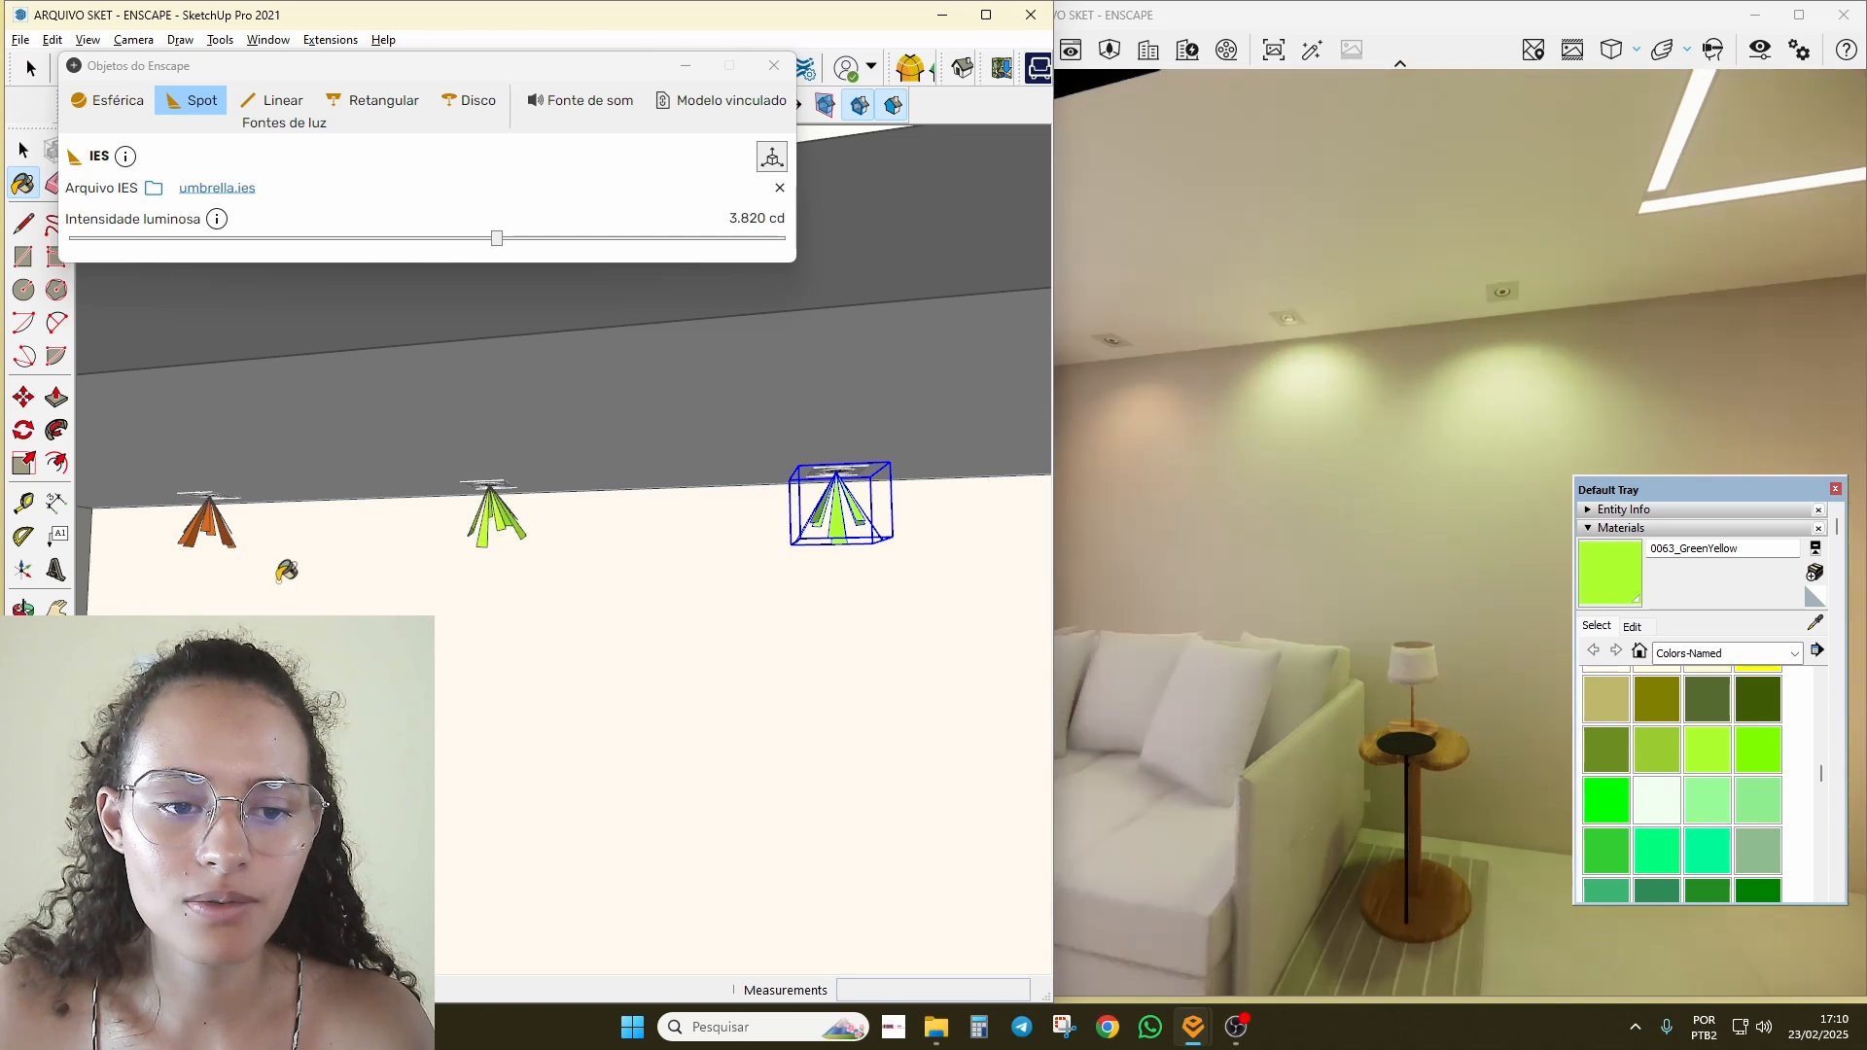
{"action": "left_click", "coordinate": [220, 517]}
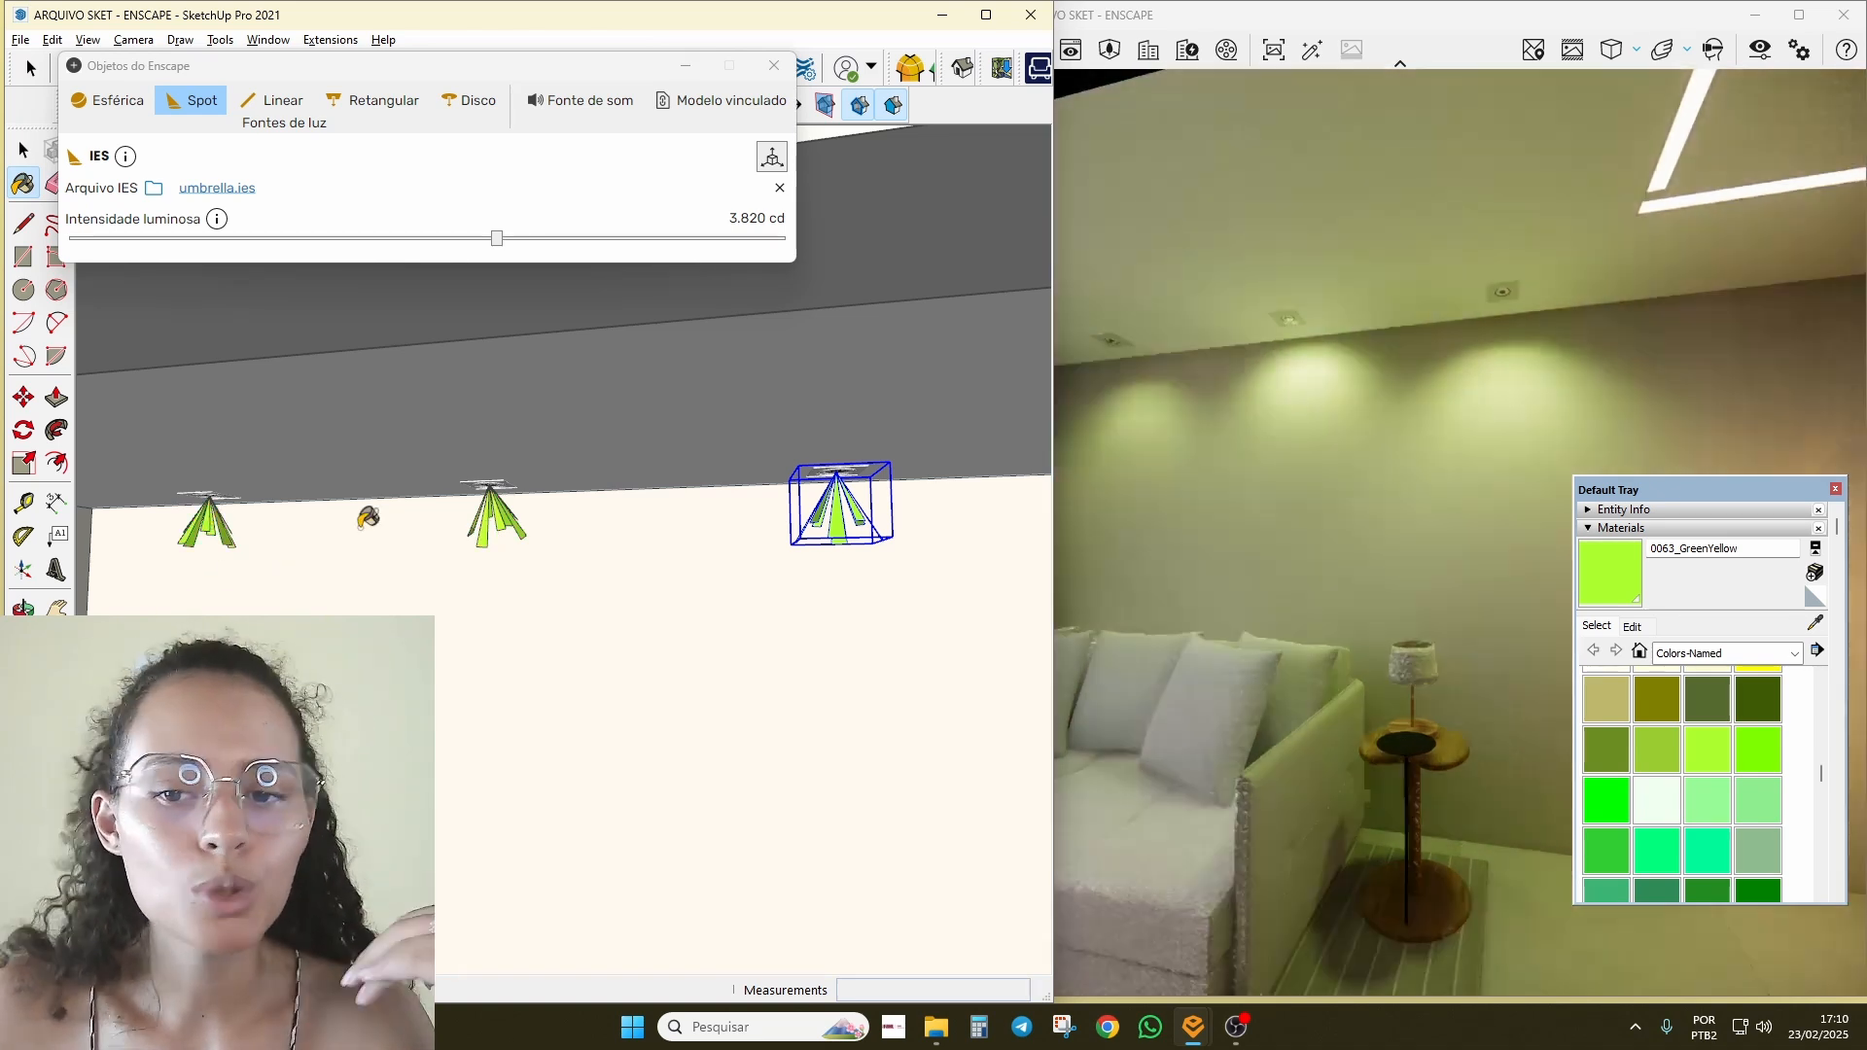
Step: Repaint the left spotlight with 0019_Crimson
{"action": "scroll", "coordinate": [1657, 722], "scroll_direction": "up", "scroll_amount": 2}
{"action": "scroll", "coordinate": [1659, 731], "scroll_direction": "down", "scroll_amount": 2}
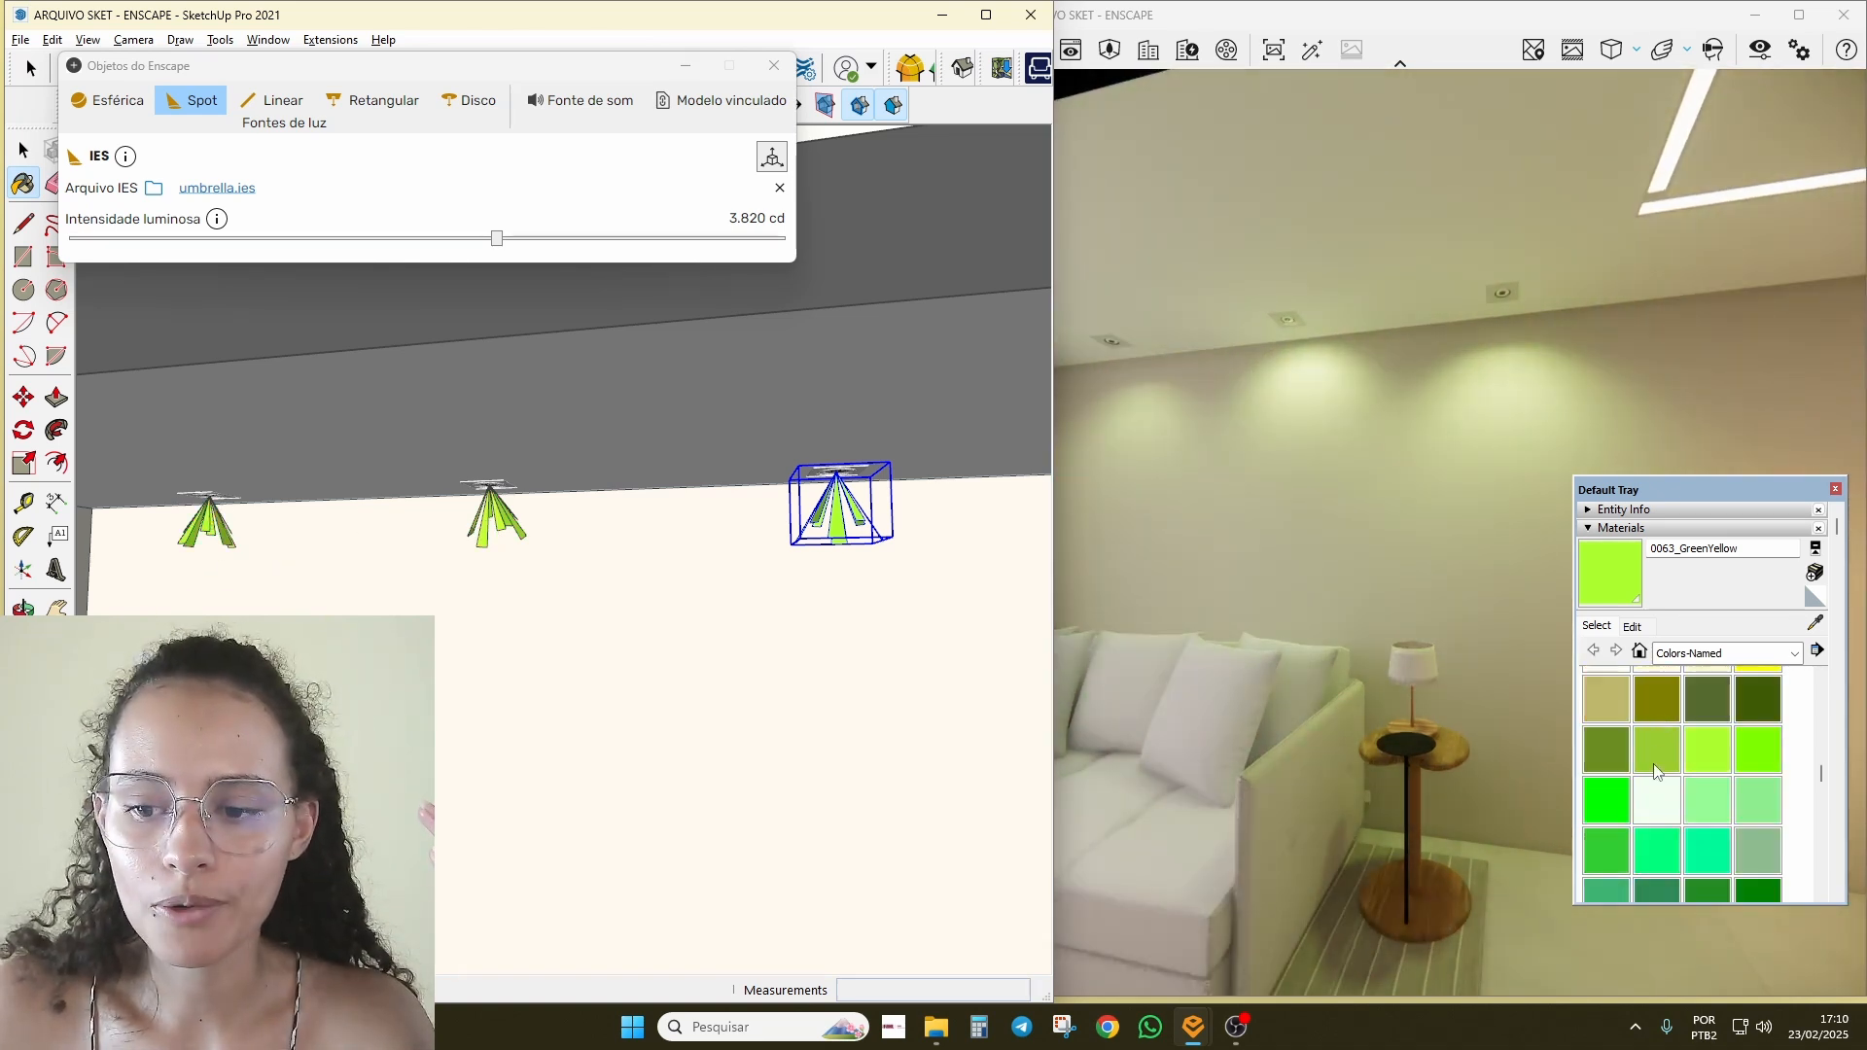
{"action": "left_click", "coordinate": [1651, 739]}
{"action": "scroll", "coordinate": [1652, 739], "scroll_direction": "up", "scroll_amount": 4}
{"action": "left_click", "coordinate": [1657, 692]}
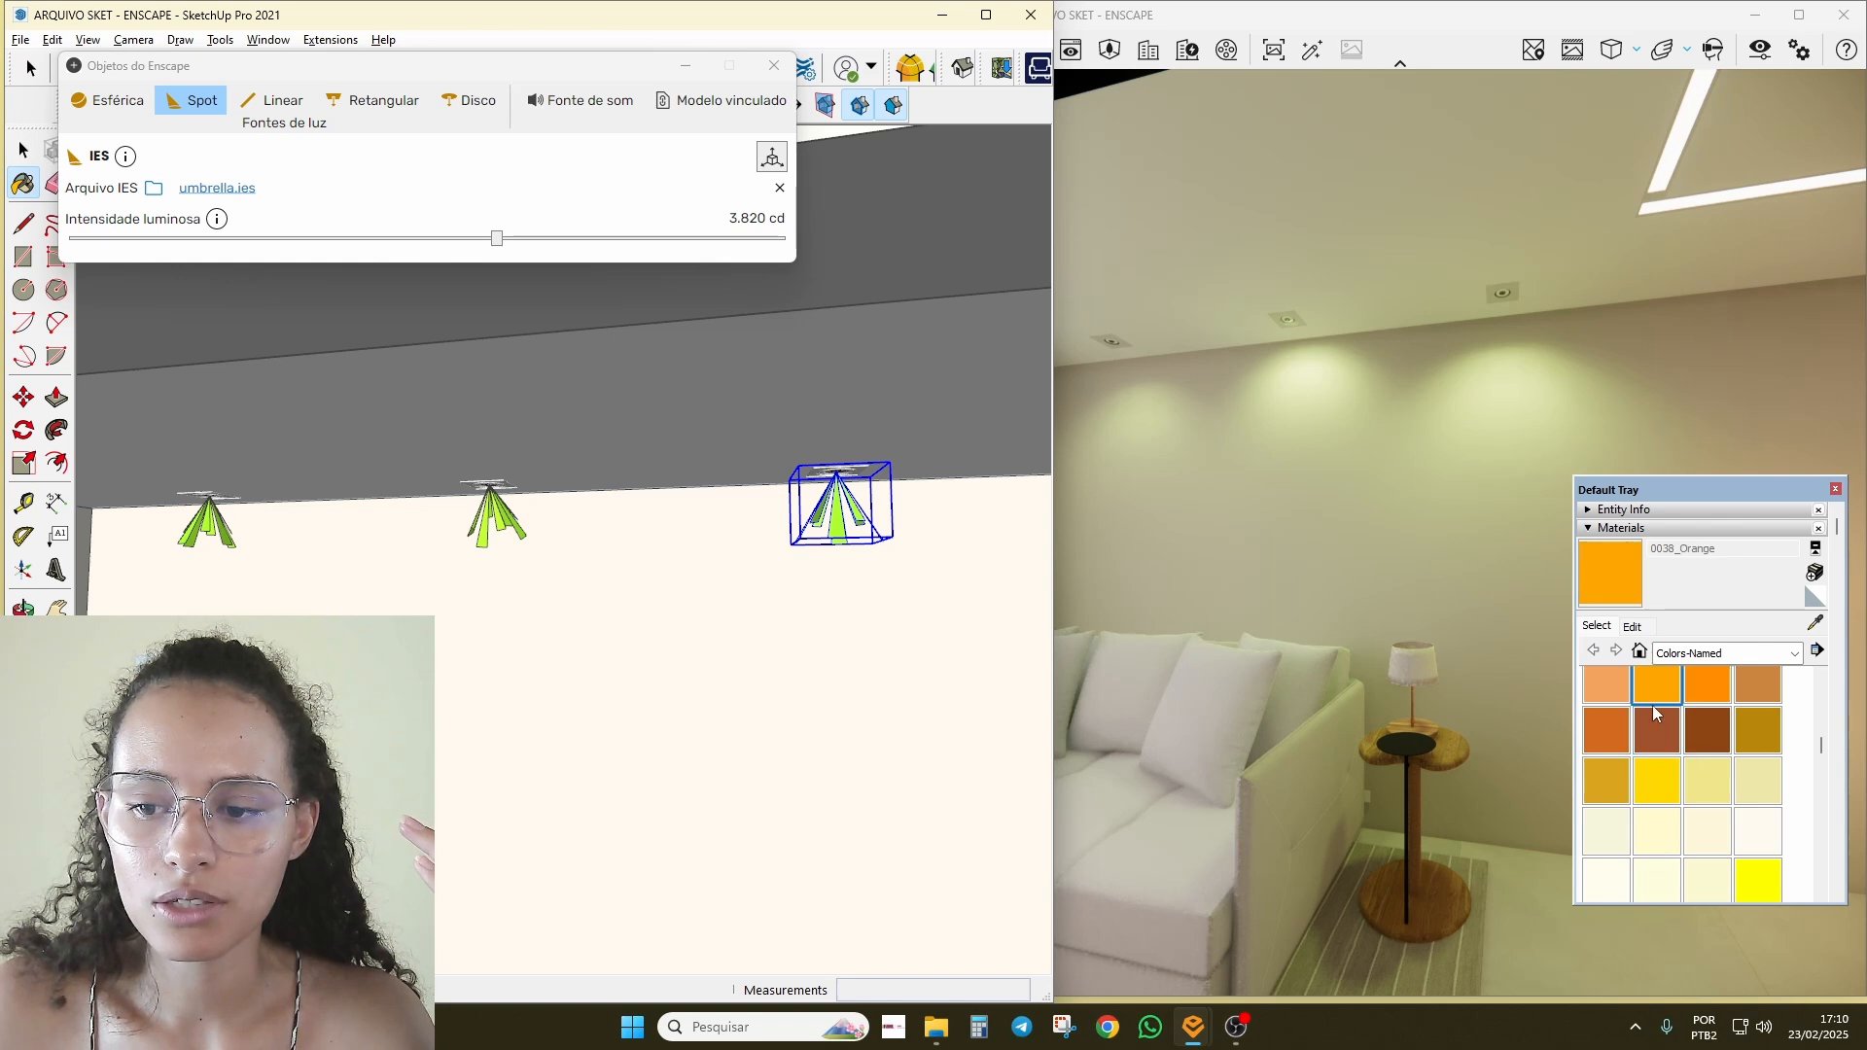
{"action": "scroll", "coordinate": [1653, 704], "scroll_direction": "up", "scroll_amount": 3}
{"action": "left_click", "coordinate": [1708, 776]}
{"action": "left_click", "coordinate": [209, 525]}
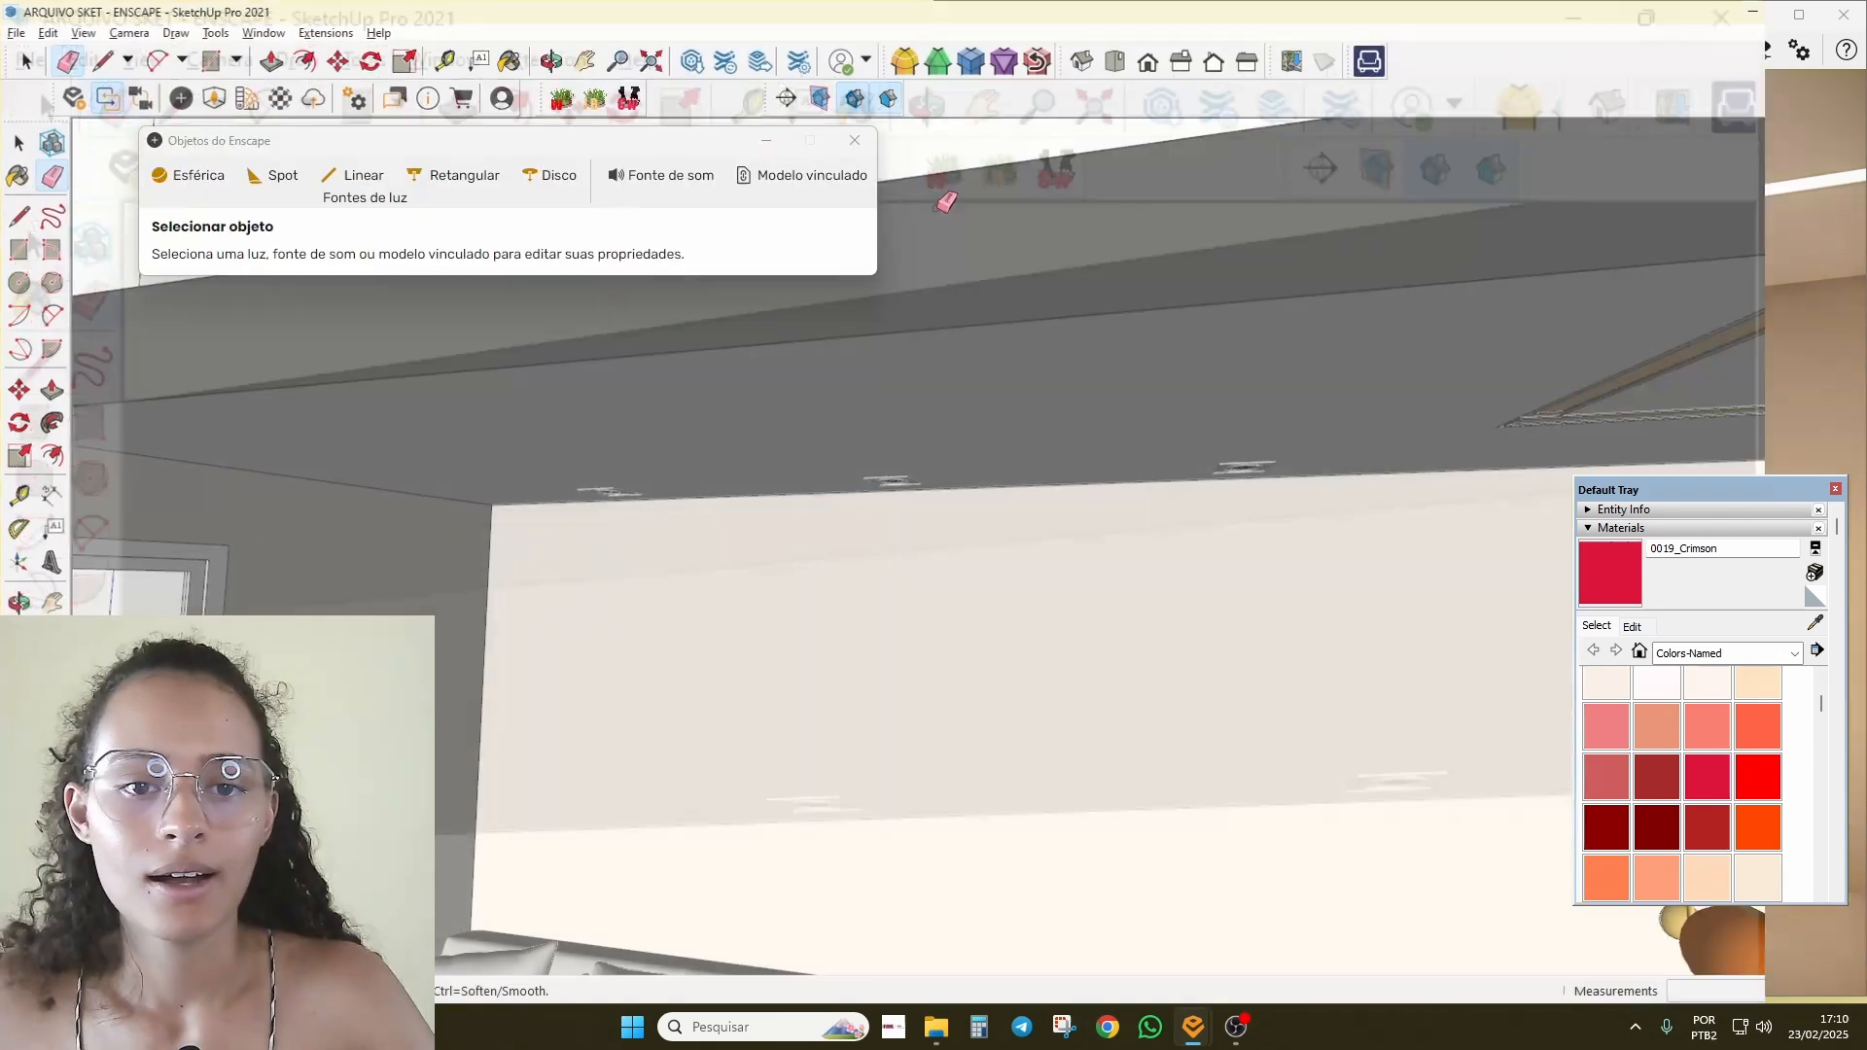
{"action": "mouse_move", "coordinate": [950, 196]}
{"action": "middle_mouse_down"}
{"action": "mouse_move", "coordinate": [908, 645]}
{"action": "mouse_move", "coordinate": [776, 365]}
{"action": "mouse_move", "coordinate": [826, 658]}
{"action": "mouse_move", "coordinate": [924, 271]}
{"action": "mouse_move", "coordinate": [1029, 755]}
{"action": "middle_mouse_up"}
Step: Orbit out around the model and select the section plane cutting the room
{"action": "scroll", "coordinate": [1030, 755], "scroll_direction": "down", "scroll_amount": 6}
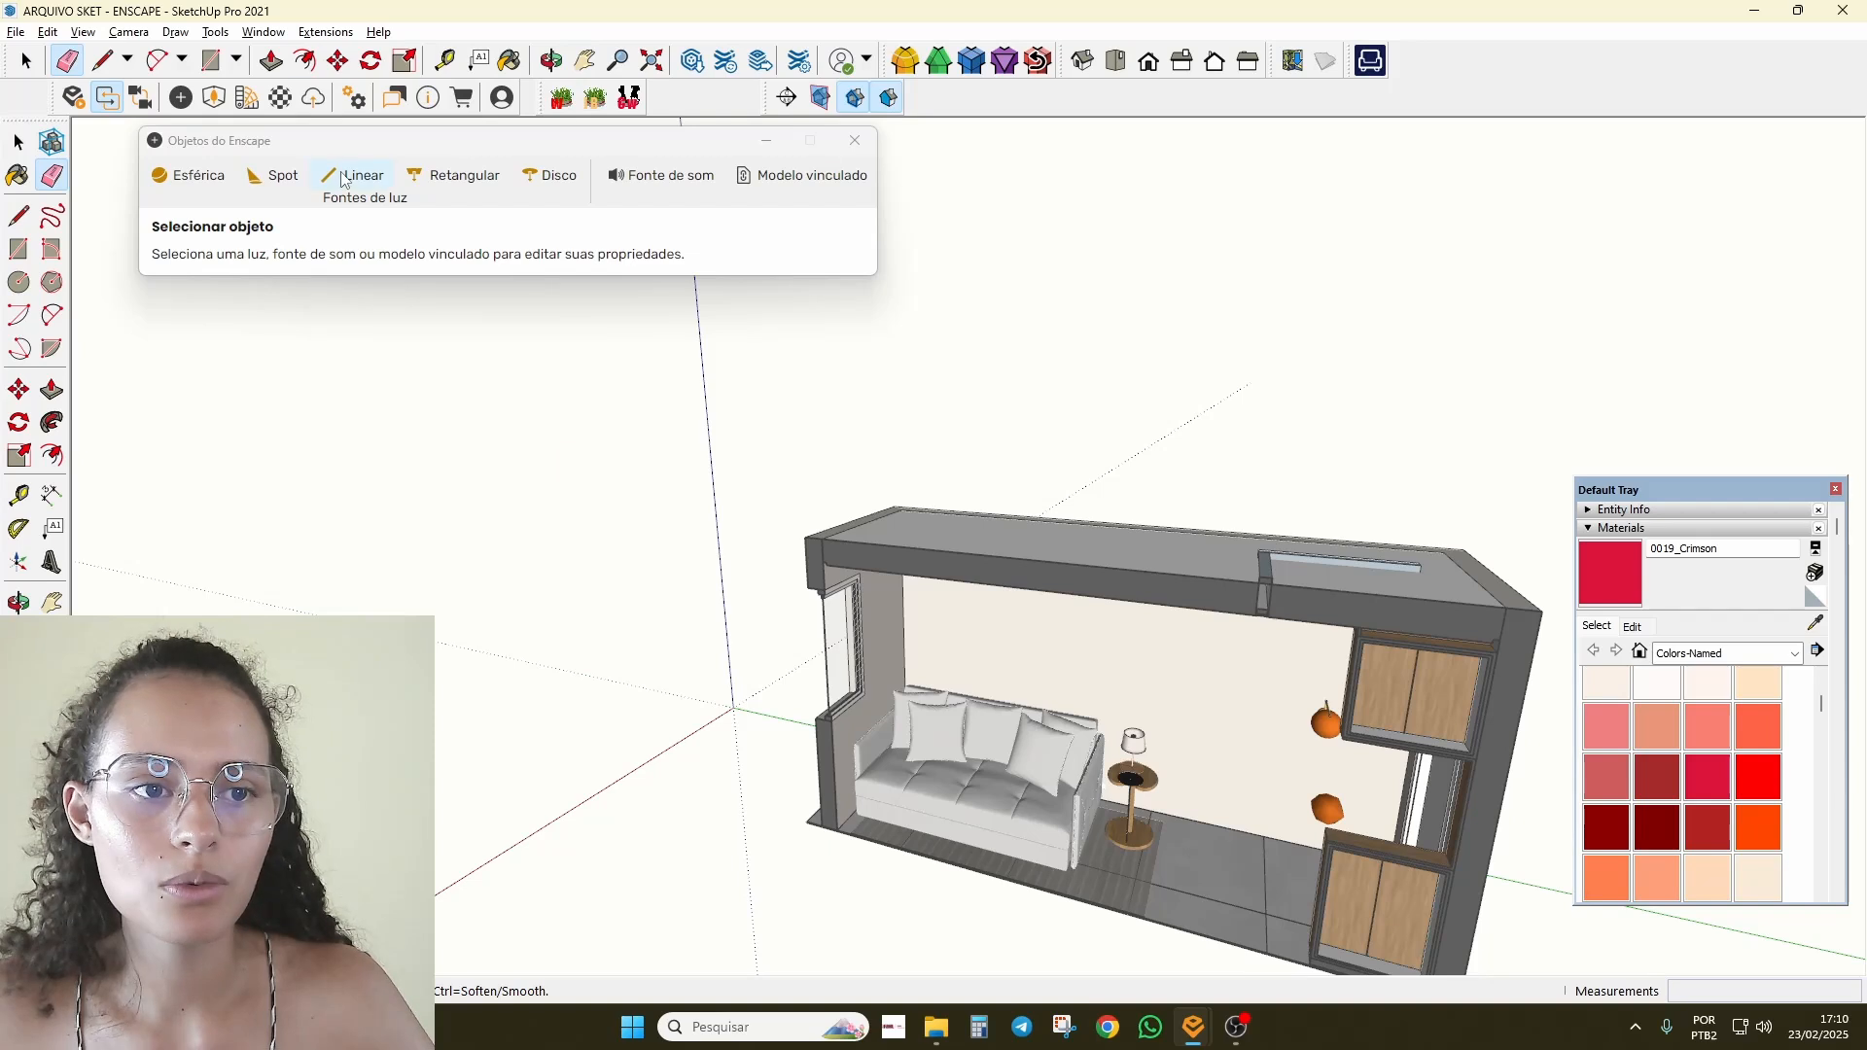
{"action": "middle_click_drag", "start_coordinate": [1137, 584], "coordinate": [811, 702]}
{"action": "middle_click_drag", "start_coordinate": [1111, 515], "coordinate": [1088, 434]}
{"action": "key", "text": "space"}
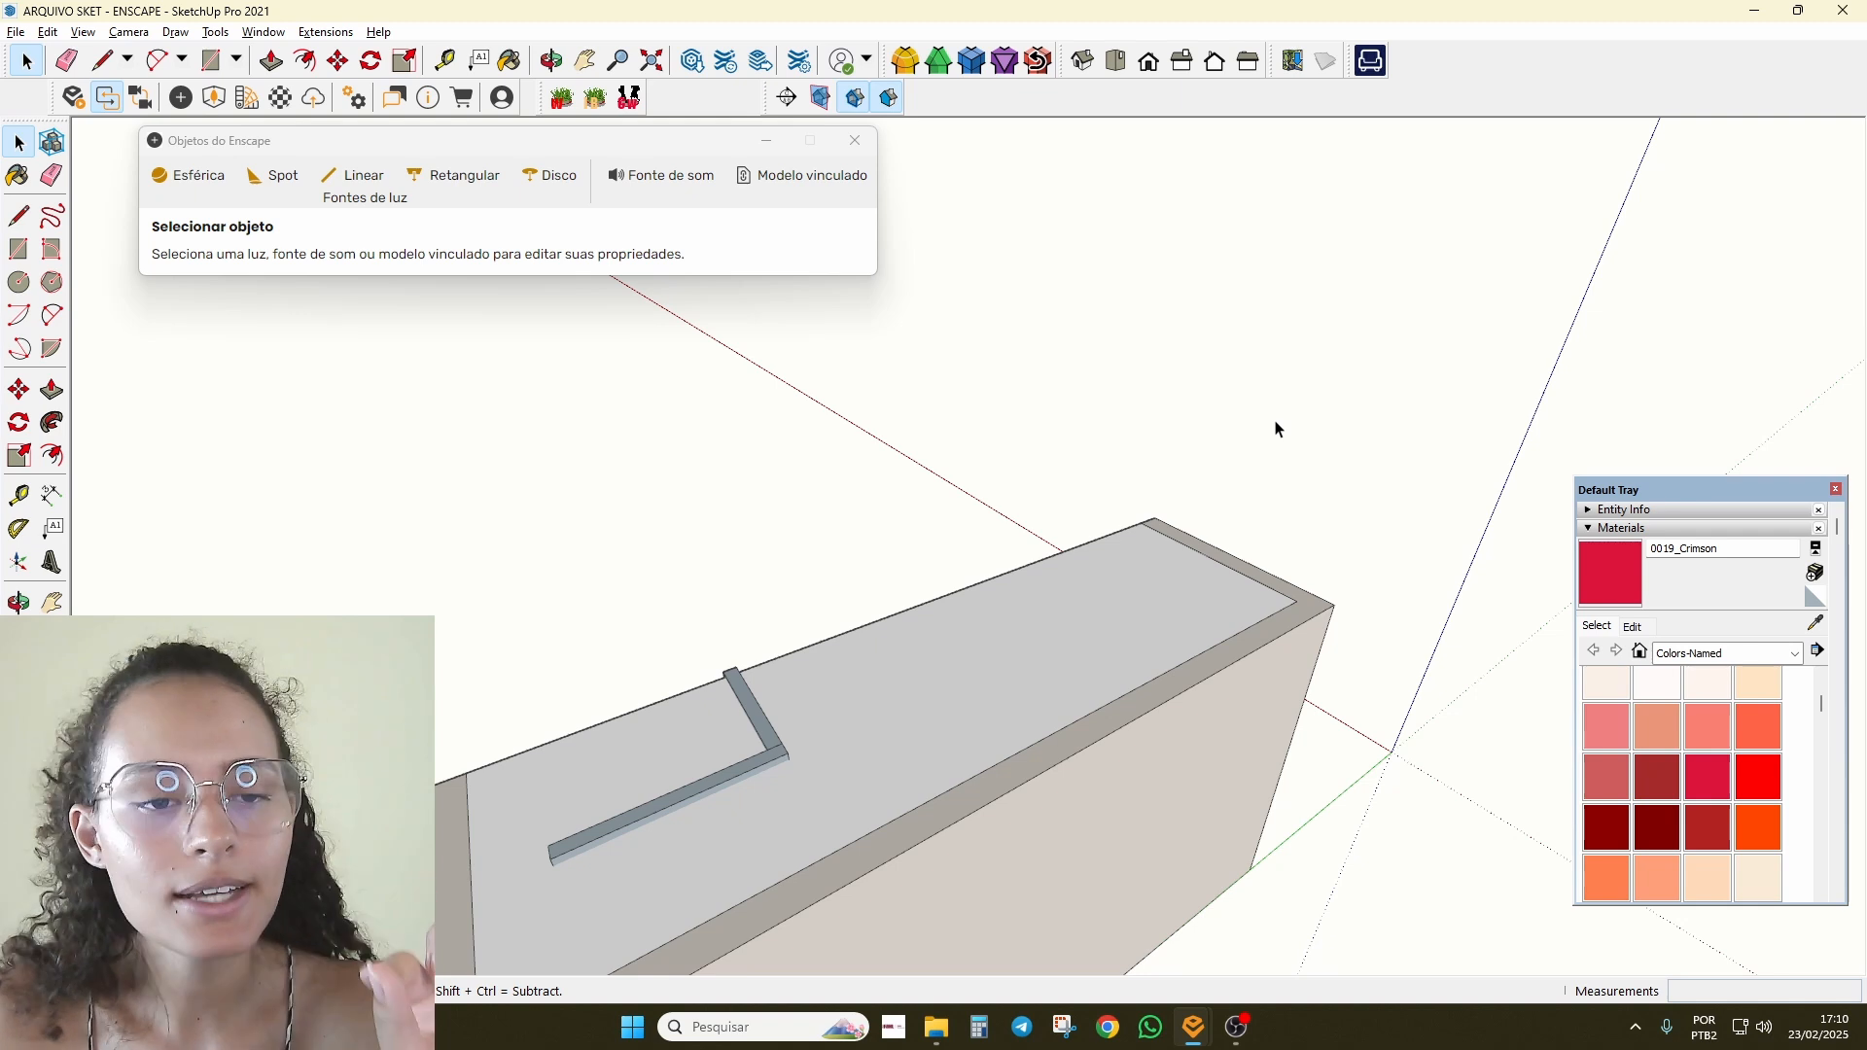
{"action": "scroll", "coordinate": [1192, 436], "scroll_direction": "down", "scroll_amount": 2}
{"action": "middle_click_drag", "start_coordinate": [1191, 435], "coordinate": [1370, 465]}
{"action": "double_click", "coordinate": [1397, 445]}
{"action": "middle_click_drag", "start_coordinate": [1216, 379], "coordinate": [1111, 337]}
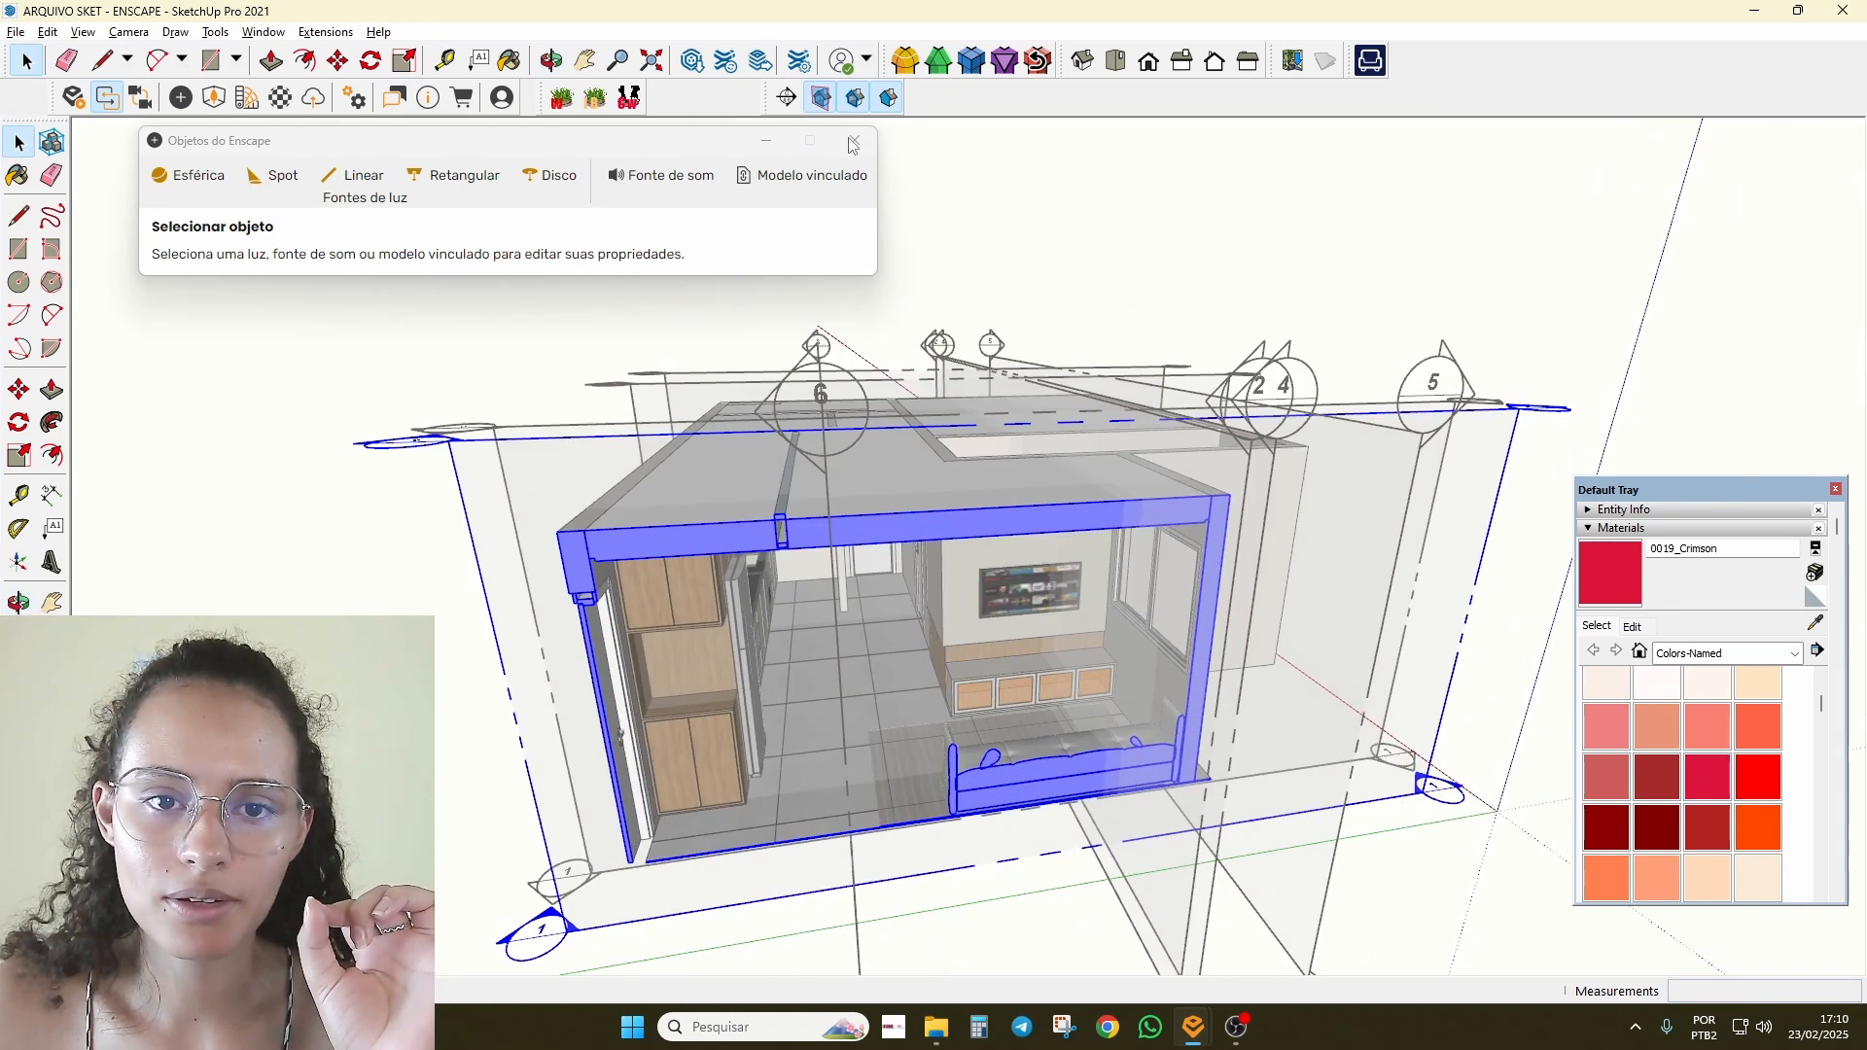
{"action": "scroll", "coordinate": [1099, 815], "scroll_direction": "up", "scroll_amount": 2}
{"action": "middle_click_drag", "start_coordinate": [1048, 839], "coordinate": [1060, 842]}
{"action": "scroll", "coordinate": [1060, 843], "scroll_direction": "up", "scroll_amount": 2}
{"action": "key", "text": "m"}
{"action": "left_click", "coordinate": [1062, 828]}
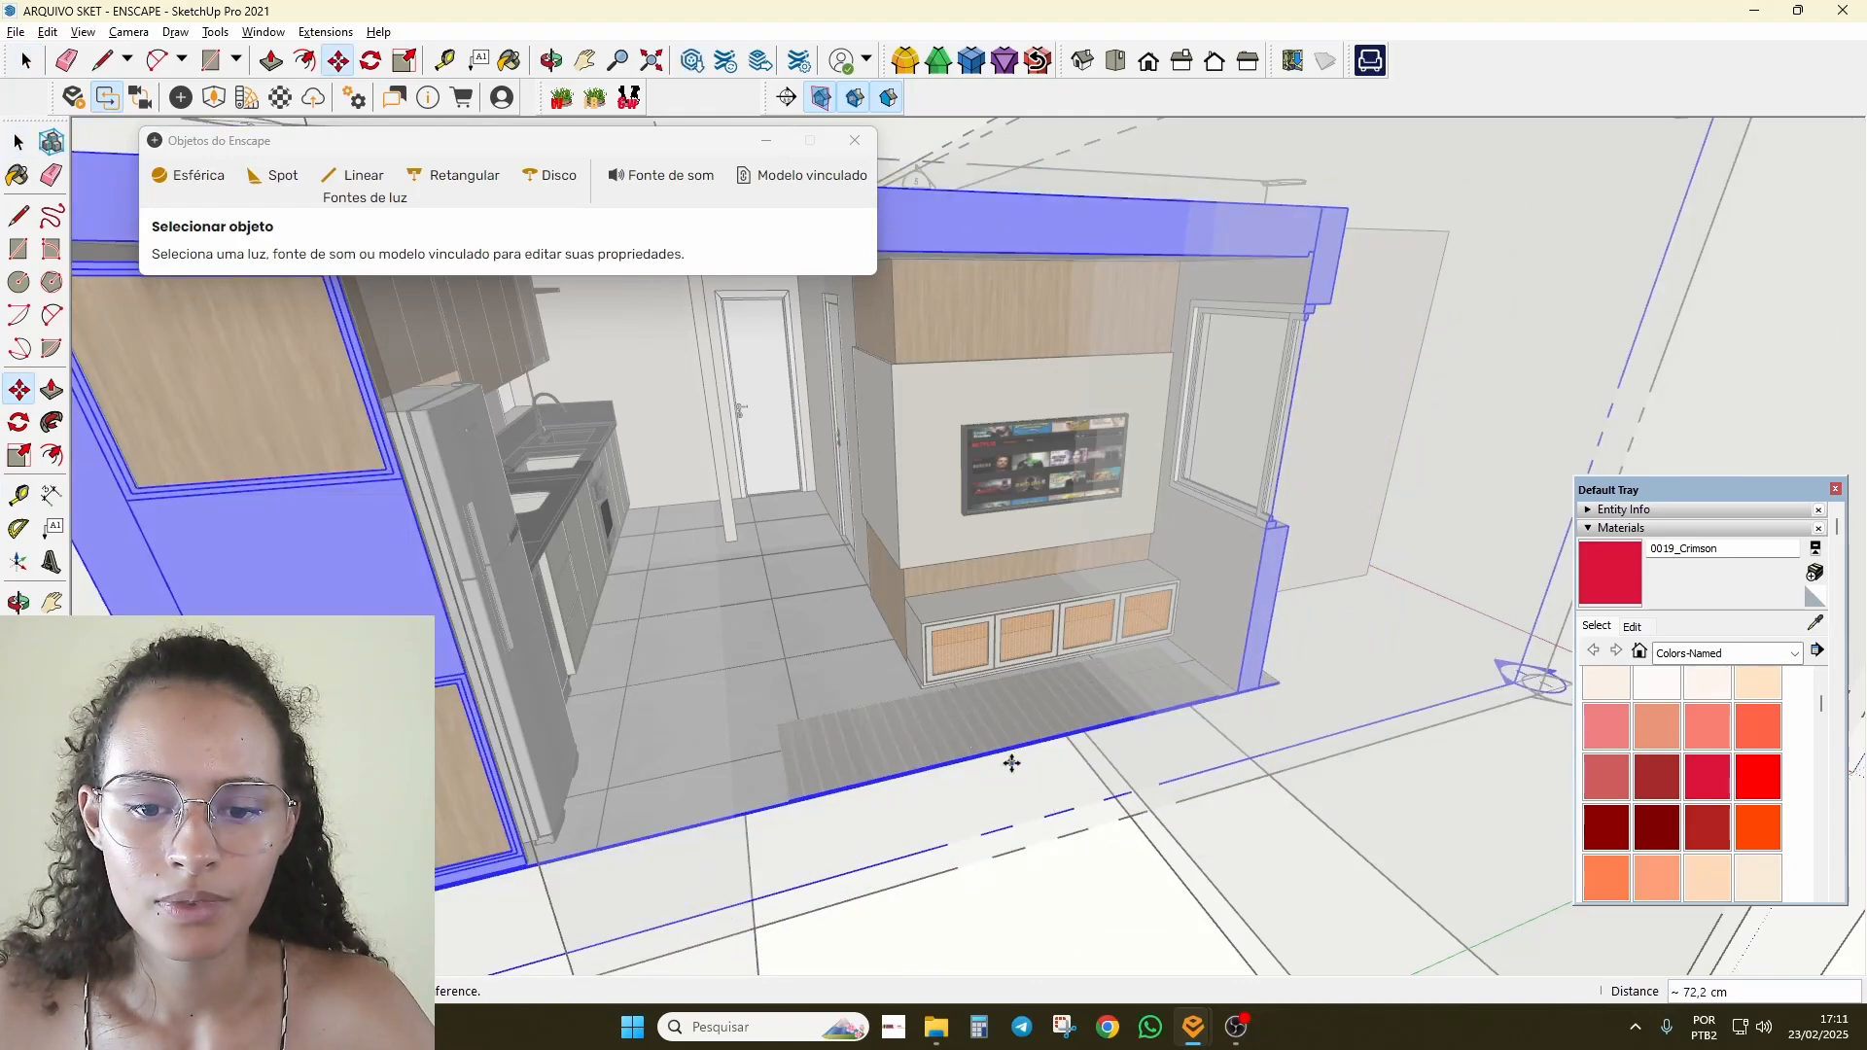
{"action": "key", "text": "space"}
Step: Turn off Display Section Cuts so the whole room and TV wall show
{"action": "left_click_drag", "start_coordinate": [725, 143], "coordinate": [671, 151]}
{"action": "left_click", "coordinate": [815, 100]}
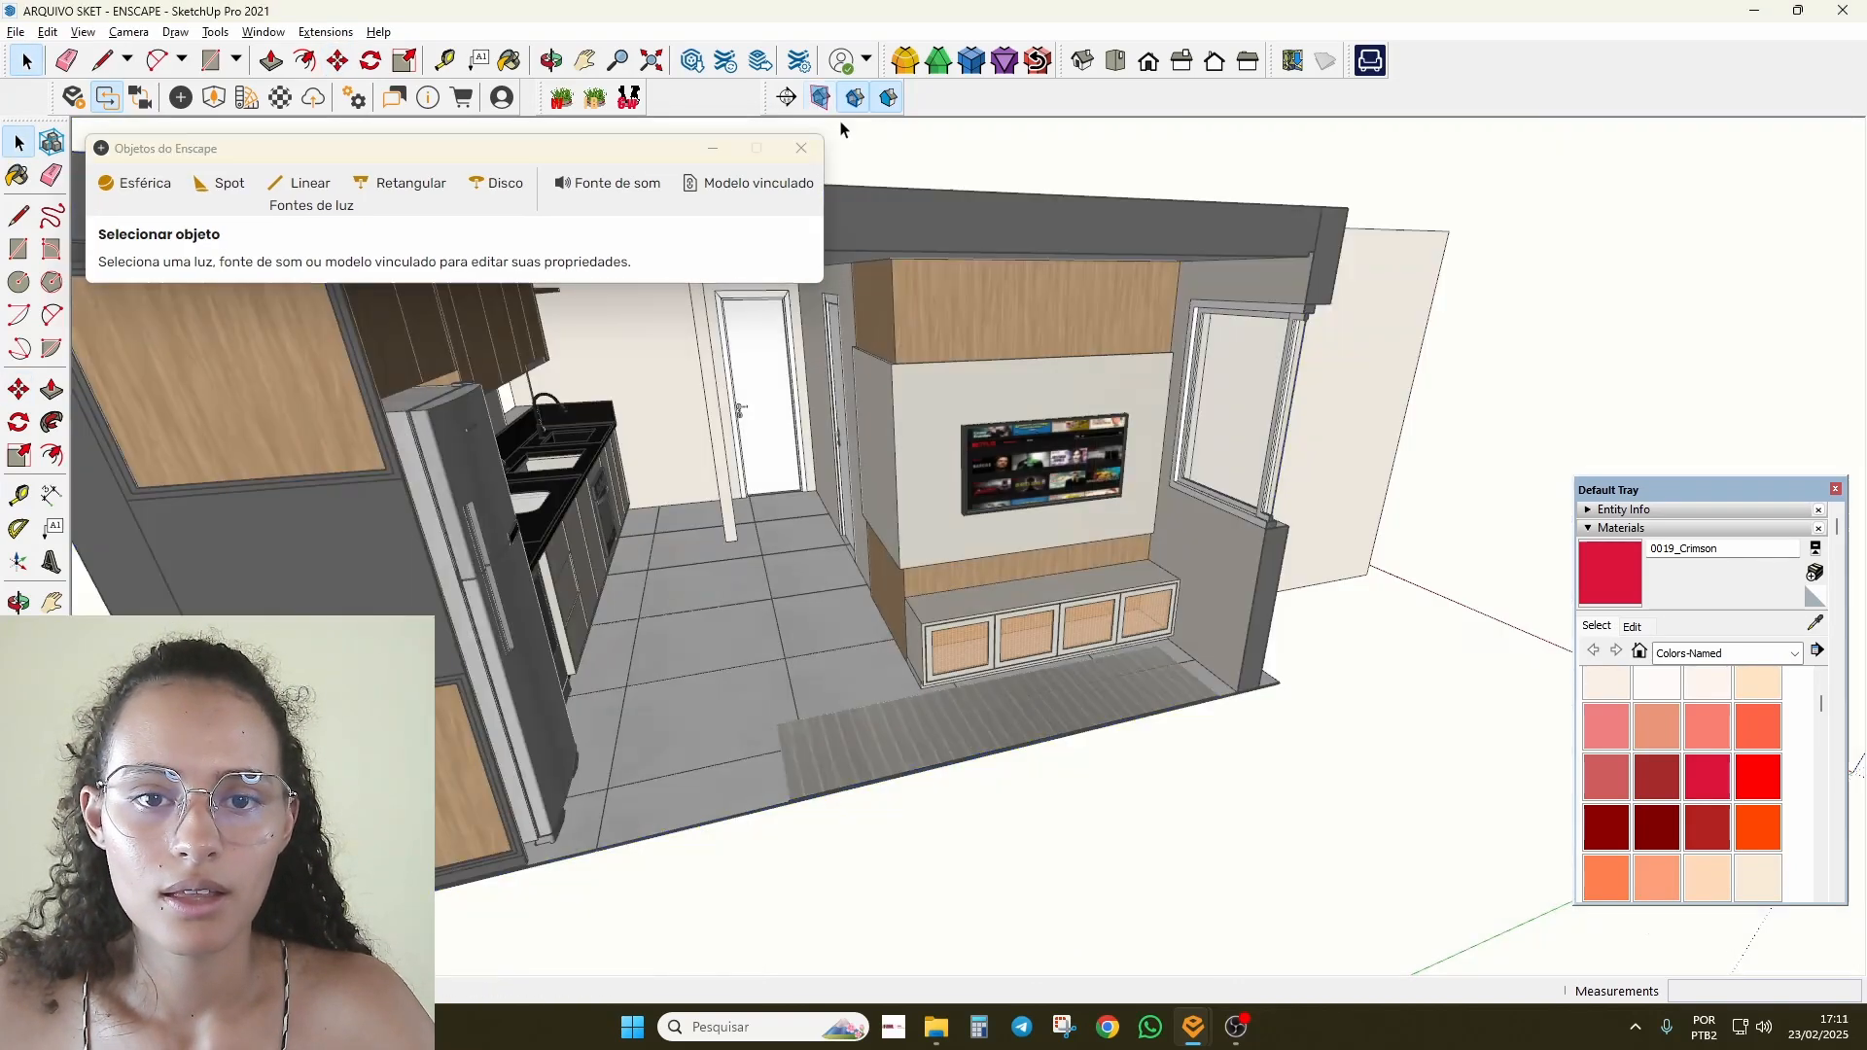
{"action": "scroll", "coordinate": [1070, 467], "scroll_direction": "down", "scroll_amount": 2}
{"action": "middle_click_drag", "start_coordinate": [1070, 467], "coordinate": [1066, 382]}
{"action": "scroll", "coordinate": [1066, 382], "scroll_direction": "up", "scroll_amount": 3}
{"action": "scroll", "coordinate": [1066, 382], "scroll_direction": "up", "scroll_amount": 3}
{"action": "middle_click_drag", "start_coordinate": [685, 406], "coordinate": [1323, 682]}
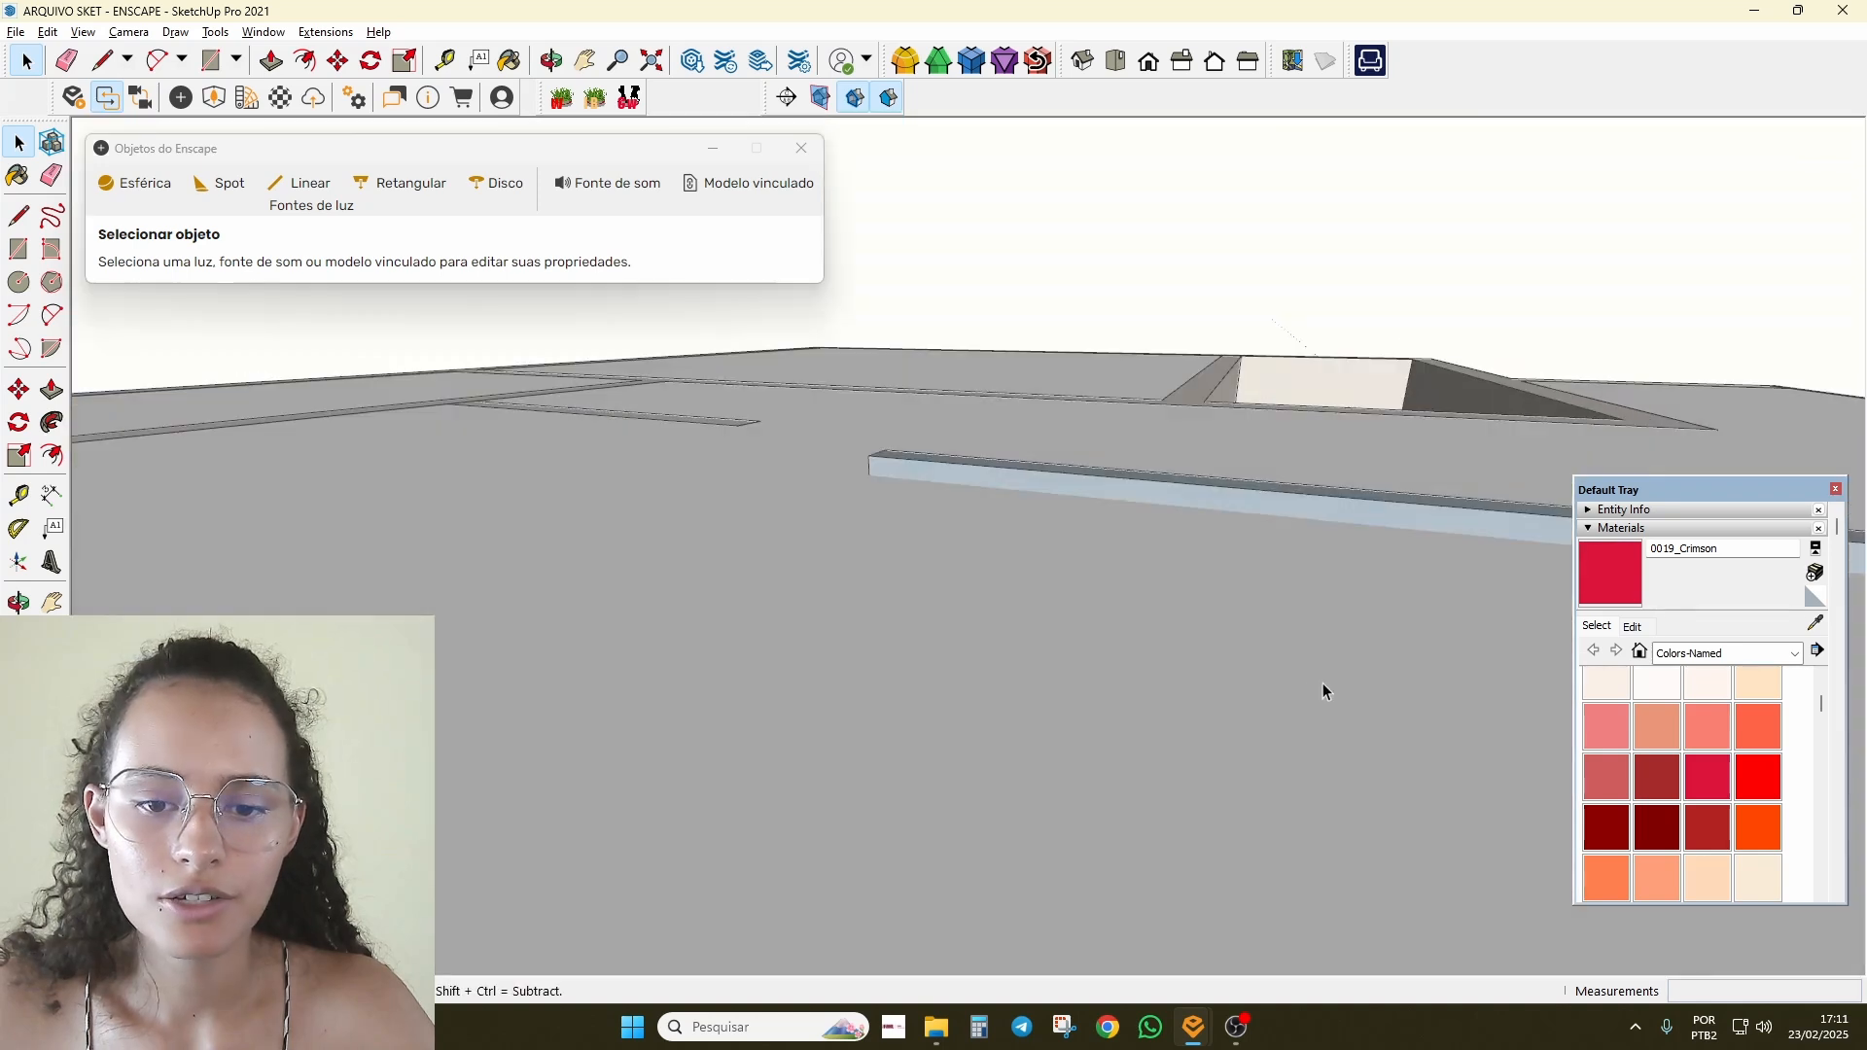
{"action": "middle_click_drag", "start_coordinate": [1191, 485], "coordinate": [624, 793], "text": "shift"}
Step: Move the Default Tray to the top right and collapse the Materials panel
{"action": "scroll", "coordinate": [771, 604], "scroll_direction": "down", "scroll_amount": 3}
{"action": "scroll", "coordinate": [1150, 742], "scroll_direction": "down", "scroll_amount": 5}
{"action": "scroll", "coordinate": [501, 445], "scroll_direction": "down", "scroll_amount": 3}
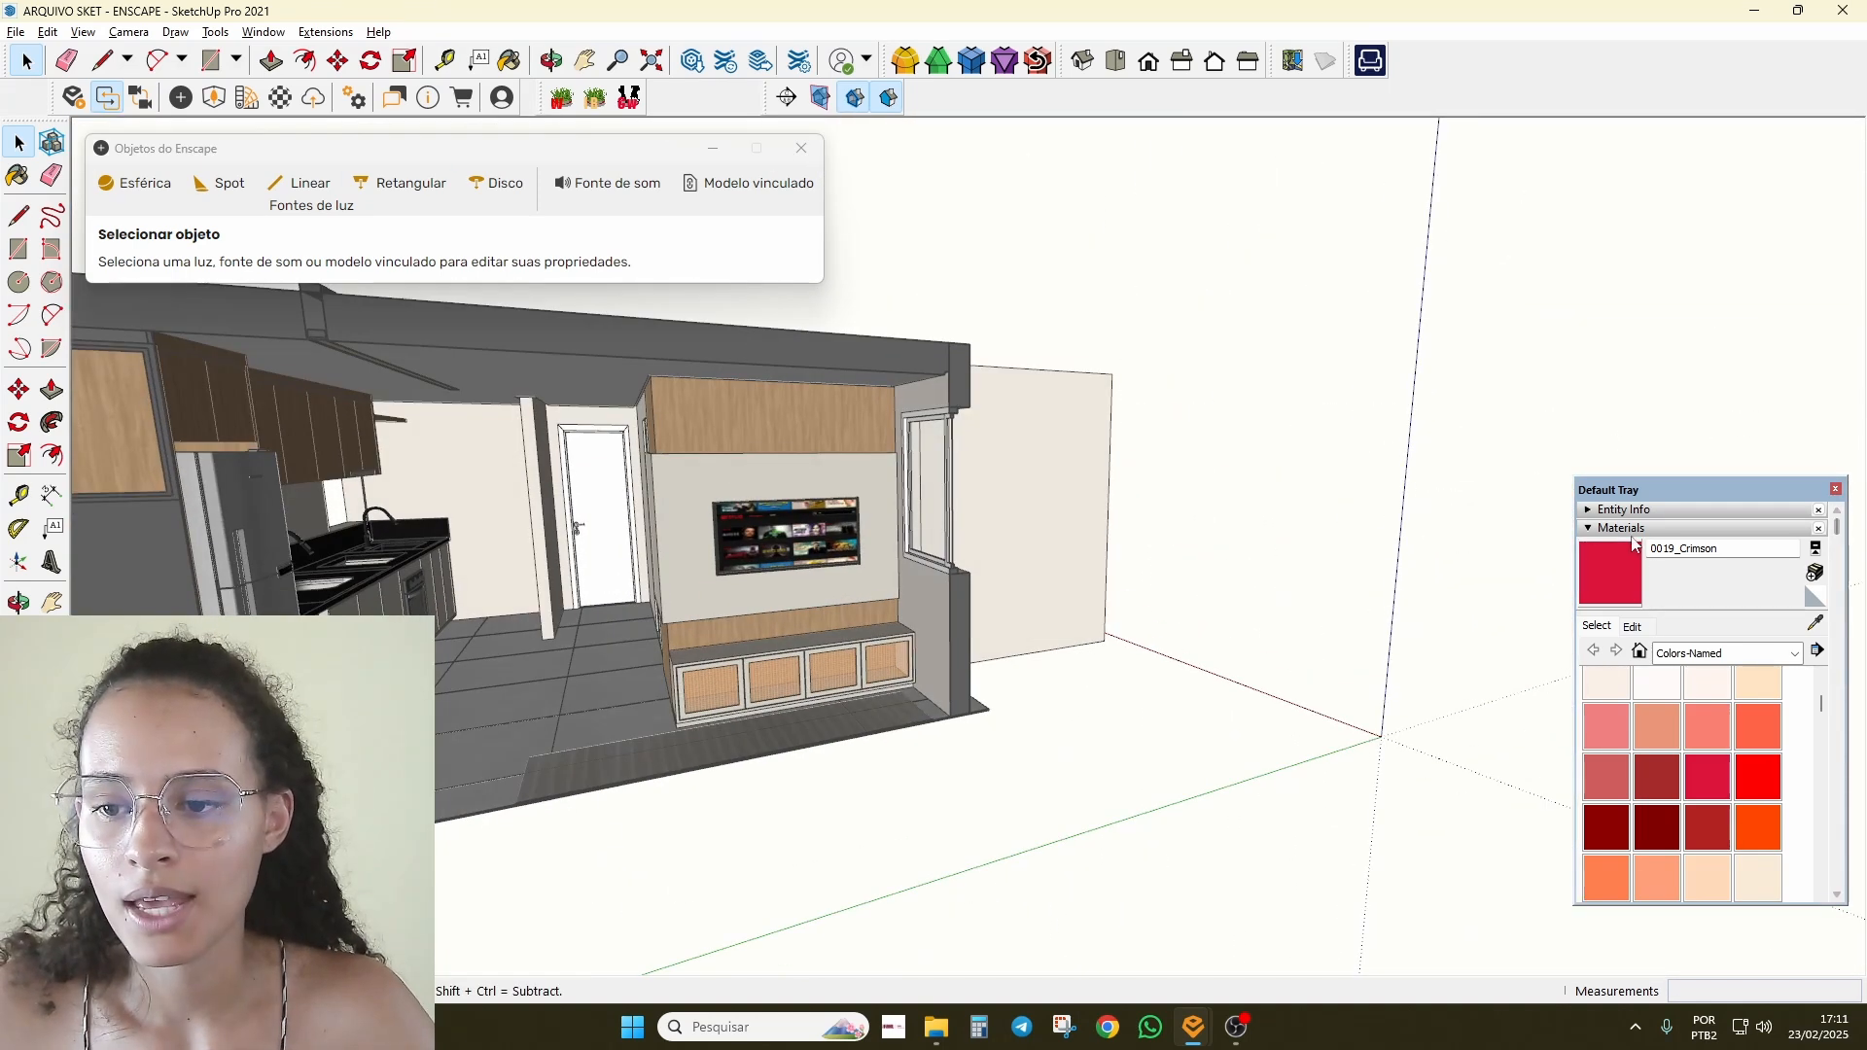
{"action": "left_click_drag", "start_coordinate": [1622, 493], "coordinate": [1598, 84]}
{"action": "left_click", "coordinate": [1584, 124]}
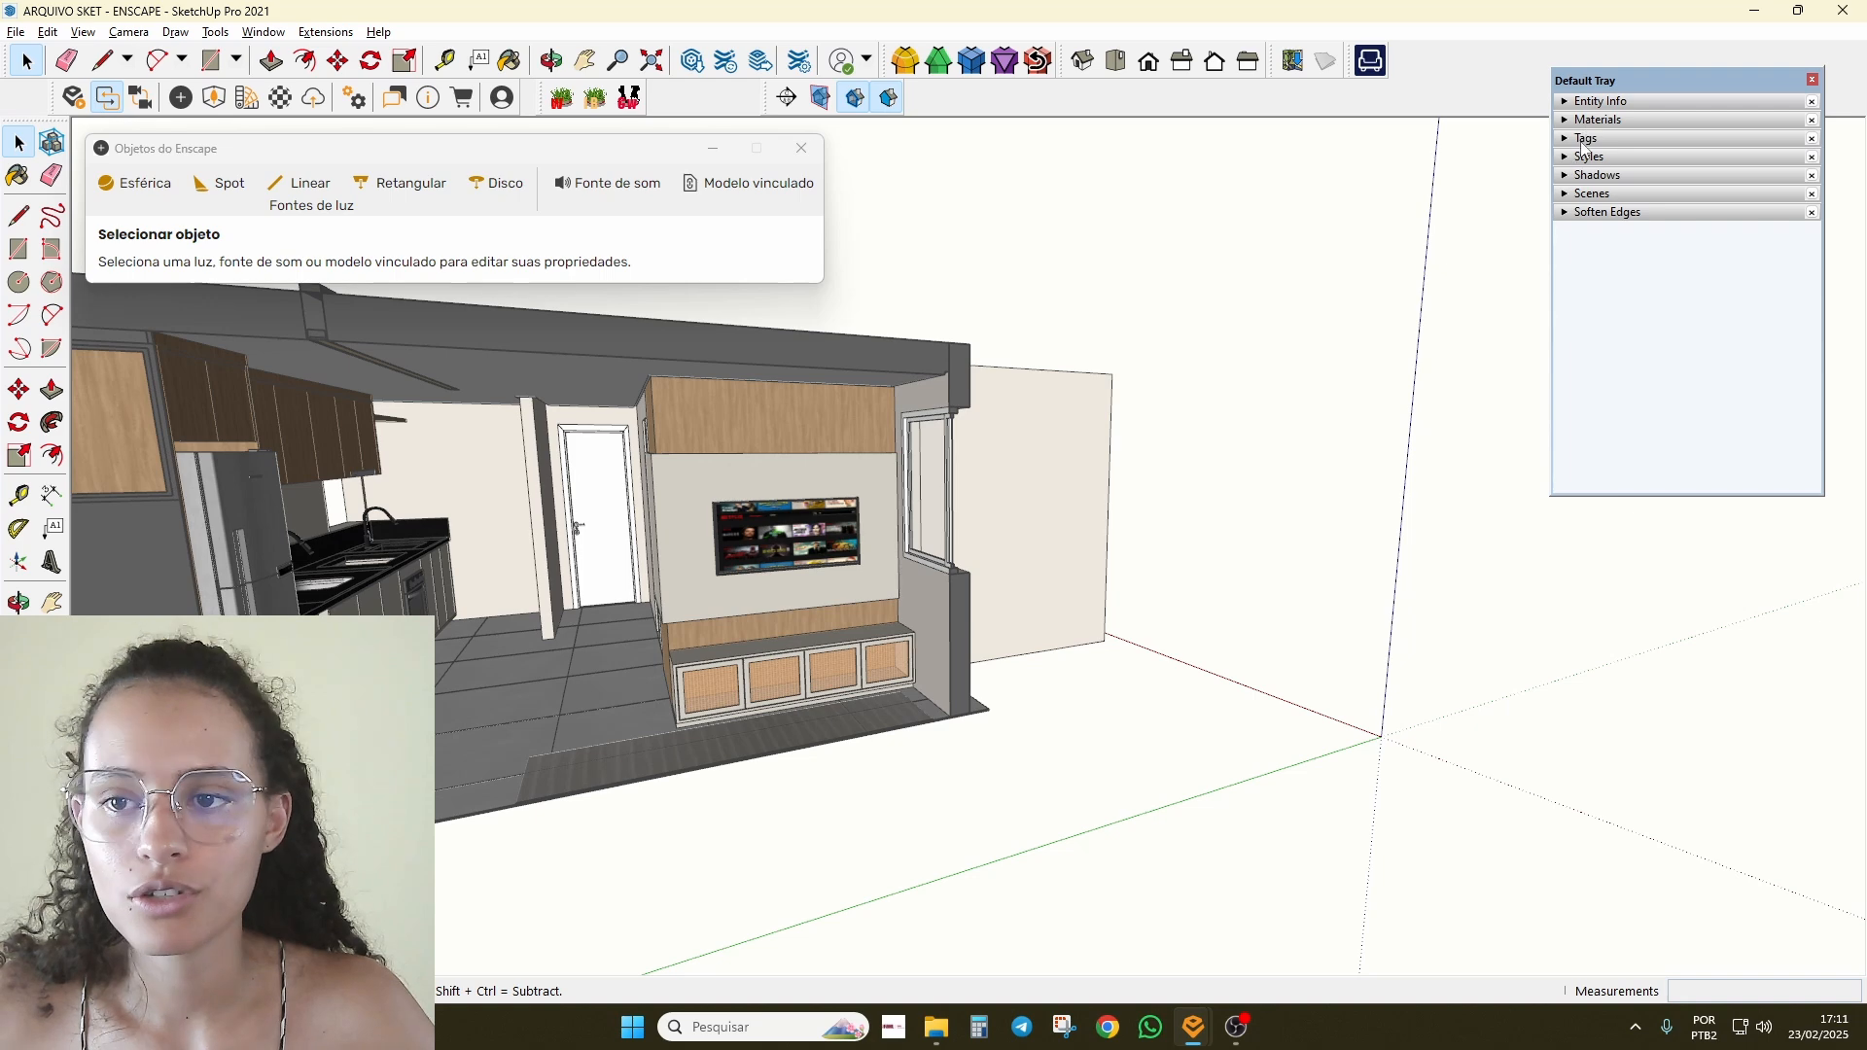
Step: Hide the FORRO ceiling tag and orbit down to the TV wall
{"action": "left_click", "coordinate": [1585, 139]}
{"action": "left_click", "coordinate": [1573, 310]}
{"action": "scroll", "coordinate": [625, 569], "scroll_direction": "up", "scroll_amount": 4}
{"action": "middle_click_drag", "start_coordinate": [625, 569], "coordinate": [966, 749]}
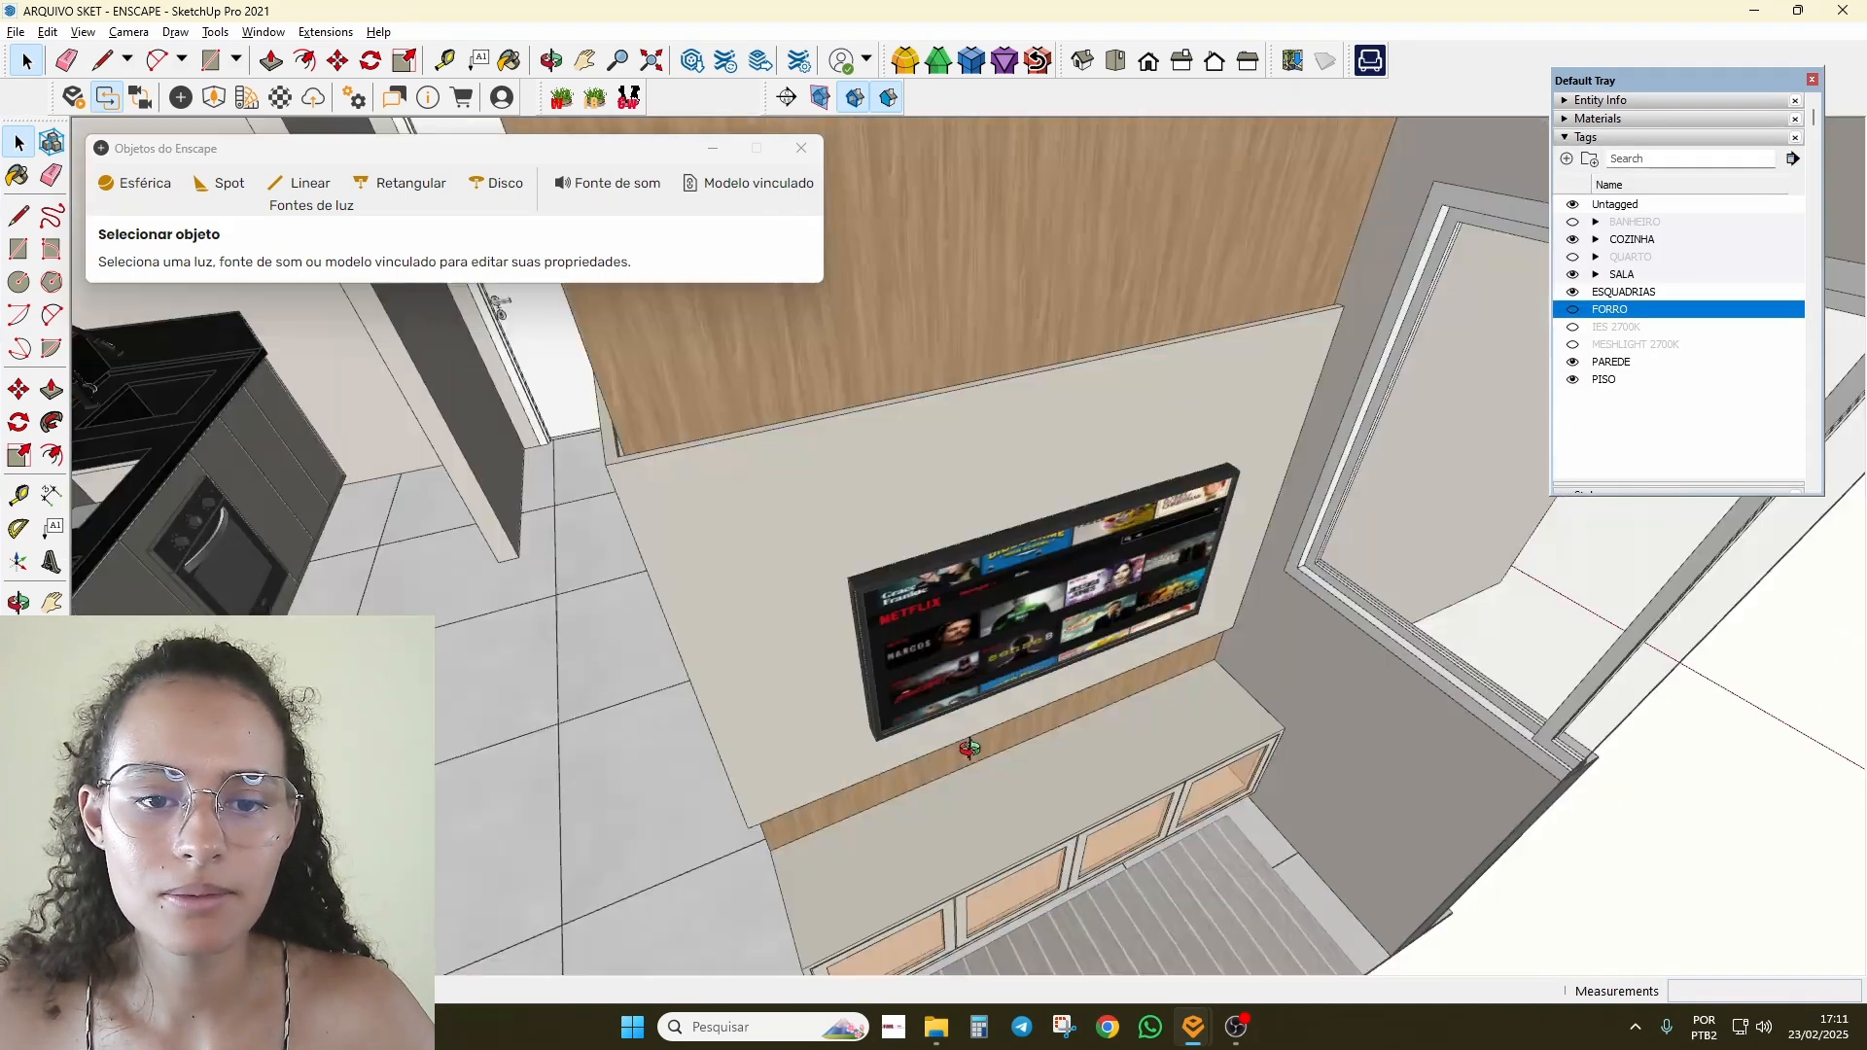
{"action": "scroll", "coordinate": [1100, 388], "scroll_direction": "up", "scroll_amount": 3}
{"action": "middle_click_drag", "start_coordinate": [1100, 388], "coordinate": [628, 473]}
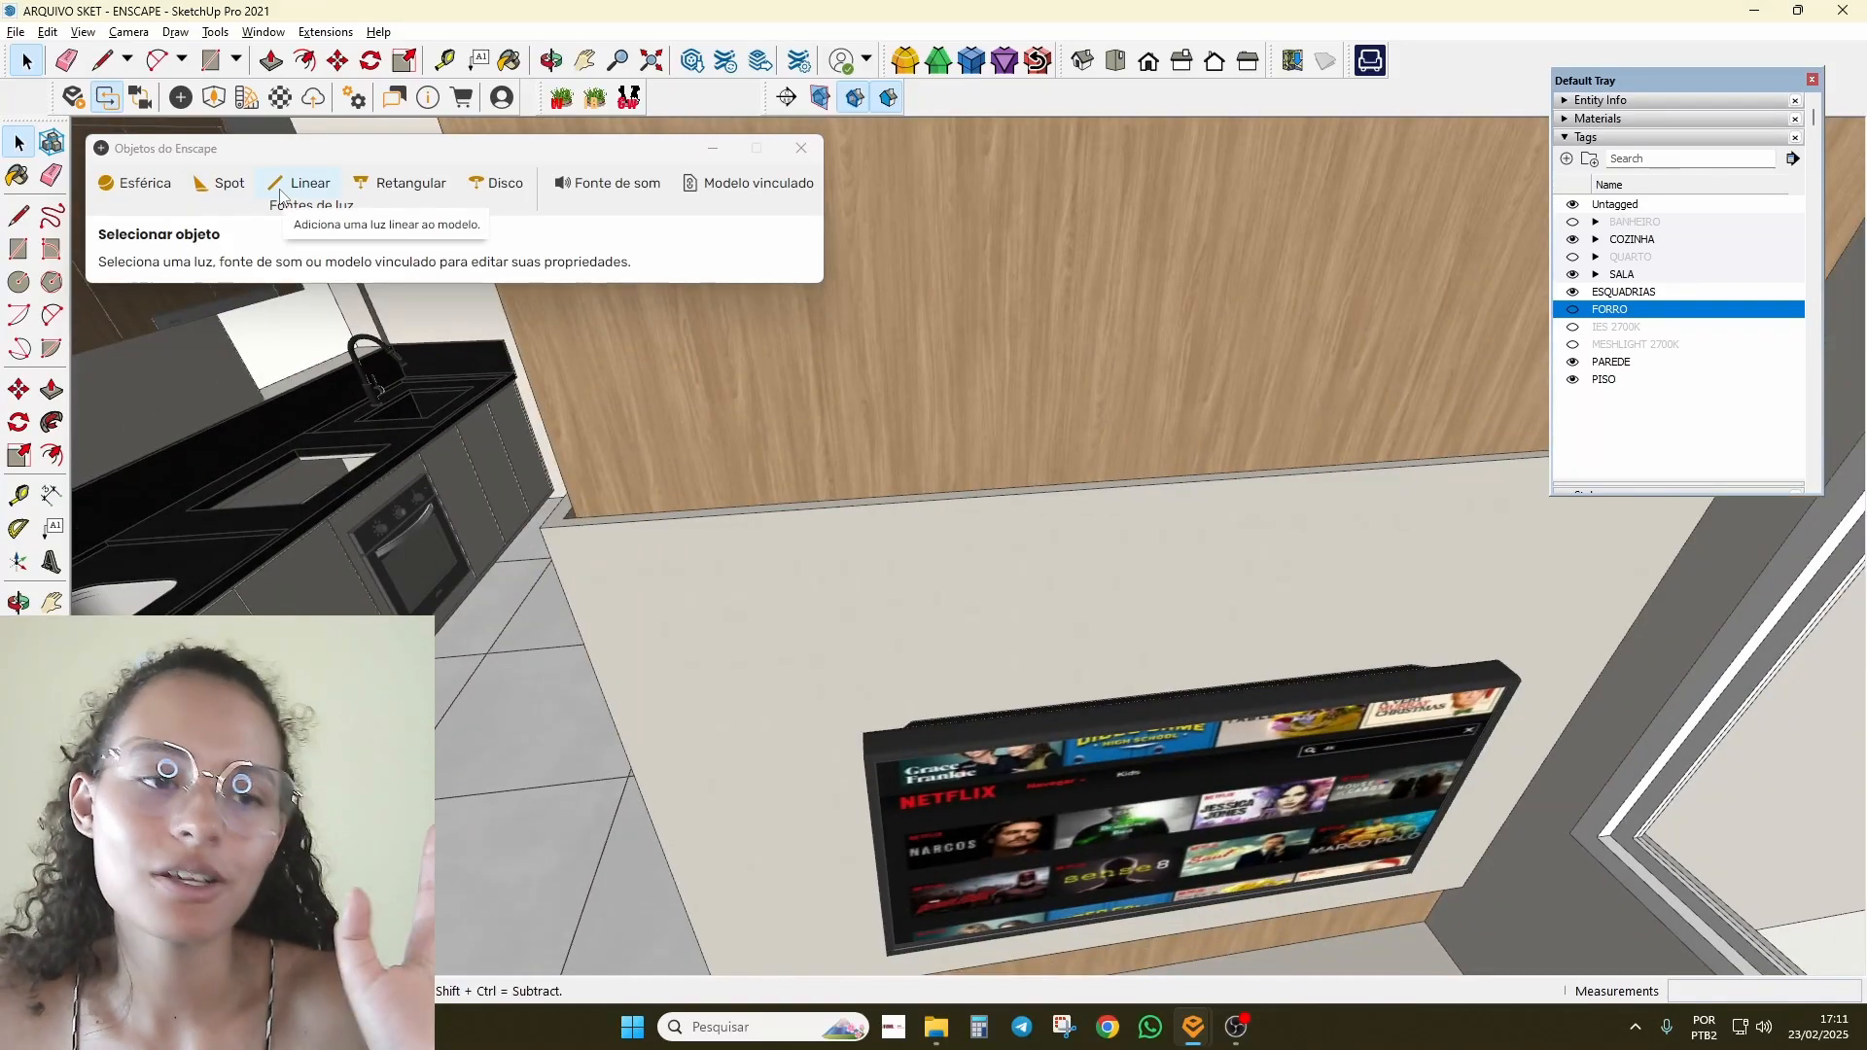
Step: Place an Enscape linear light on the TV wall panel's top edge, 1.442 m long
{"action": "left_click", "coordinate": [309, 183]}
{"action": "scroll", "coordinate": [970, 521], "scroll_direction": "up", "scroll_amount": 2}
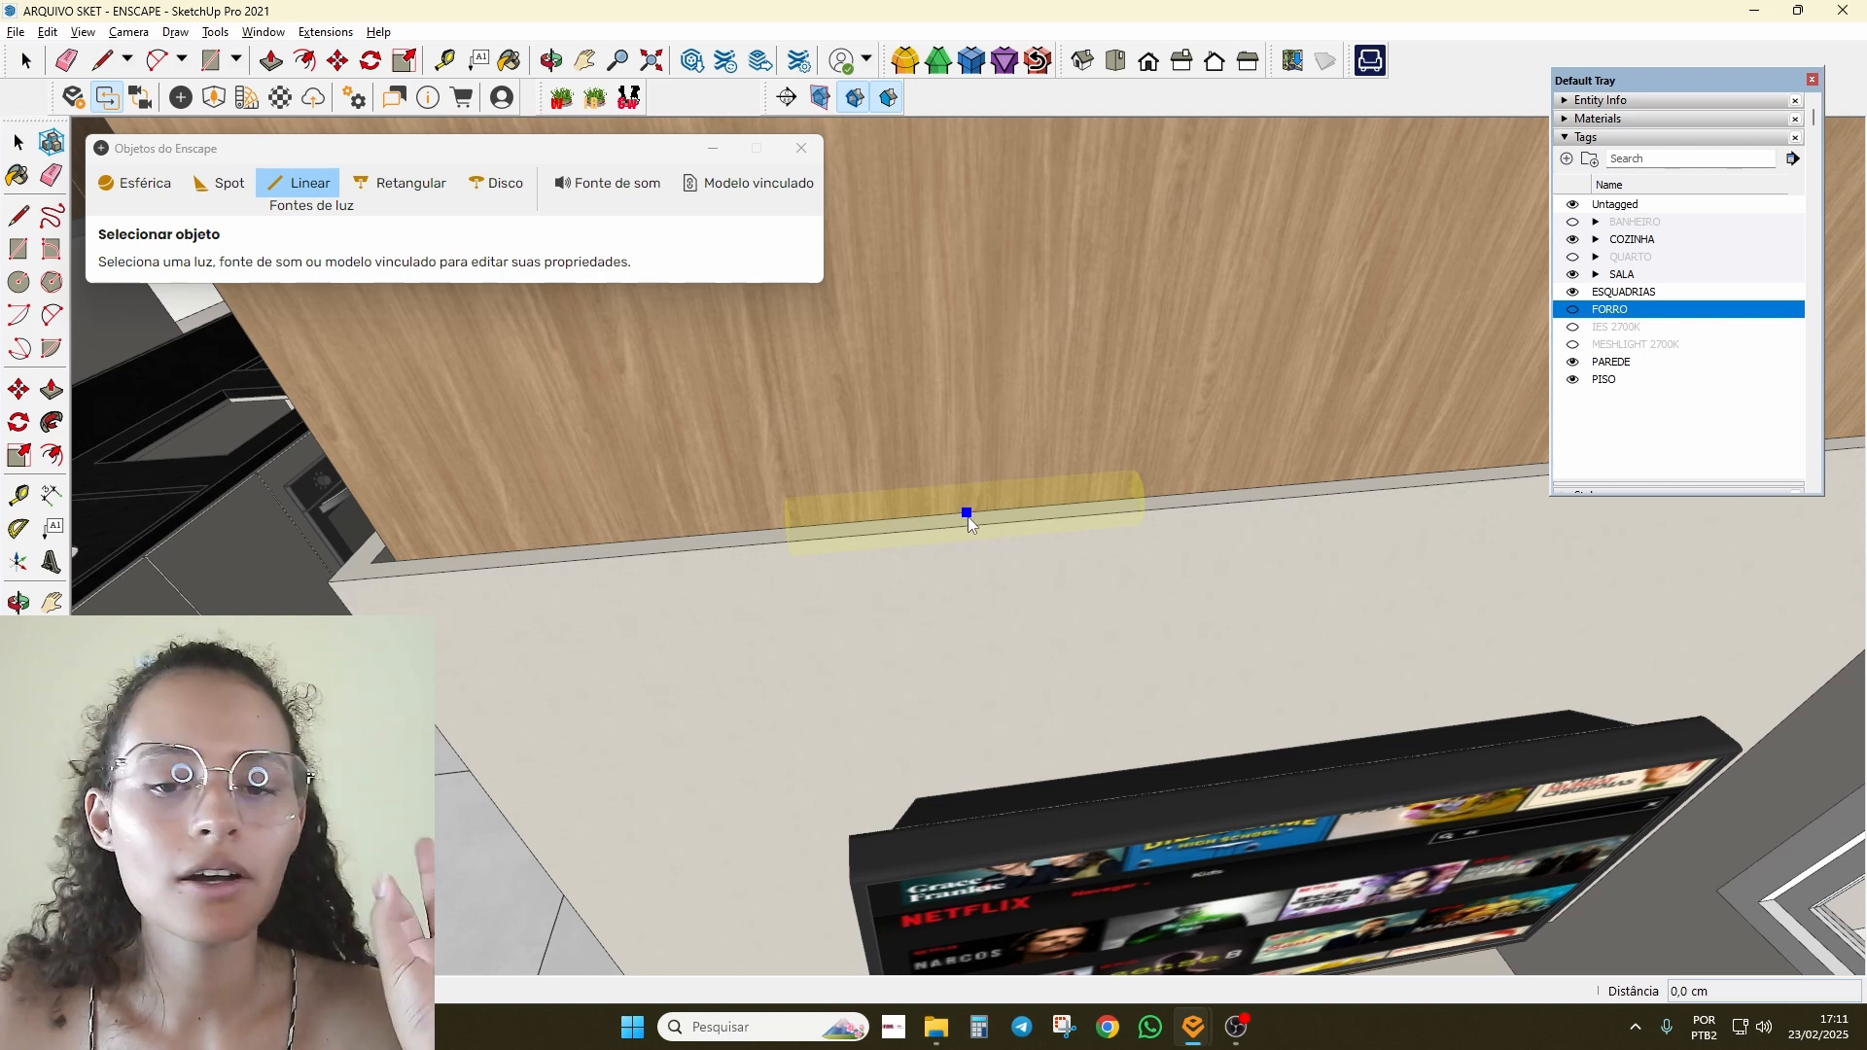
{"action": "left_click", "coordinate": [1111, 500]}
{"action": "middle_click_drag", "start_coordinate": [688, 346], "coordinate": [996, 491]}
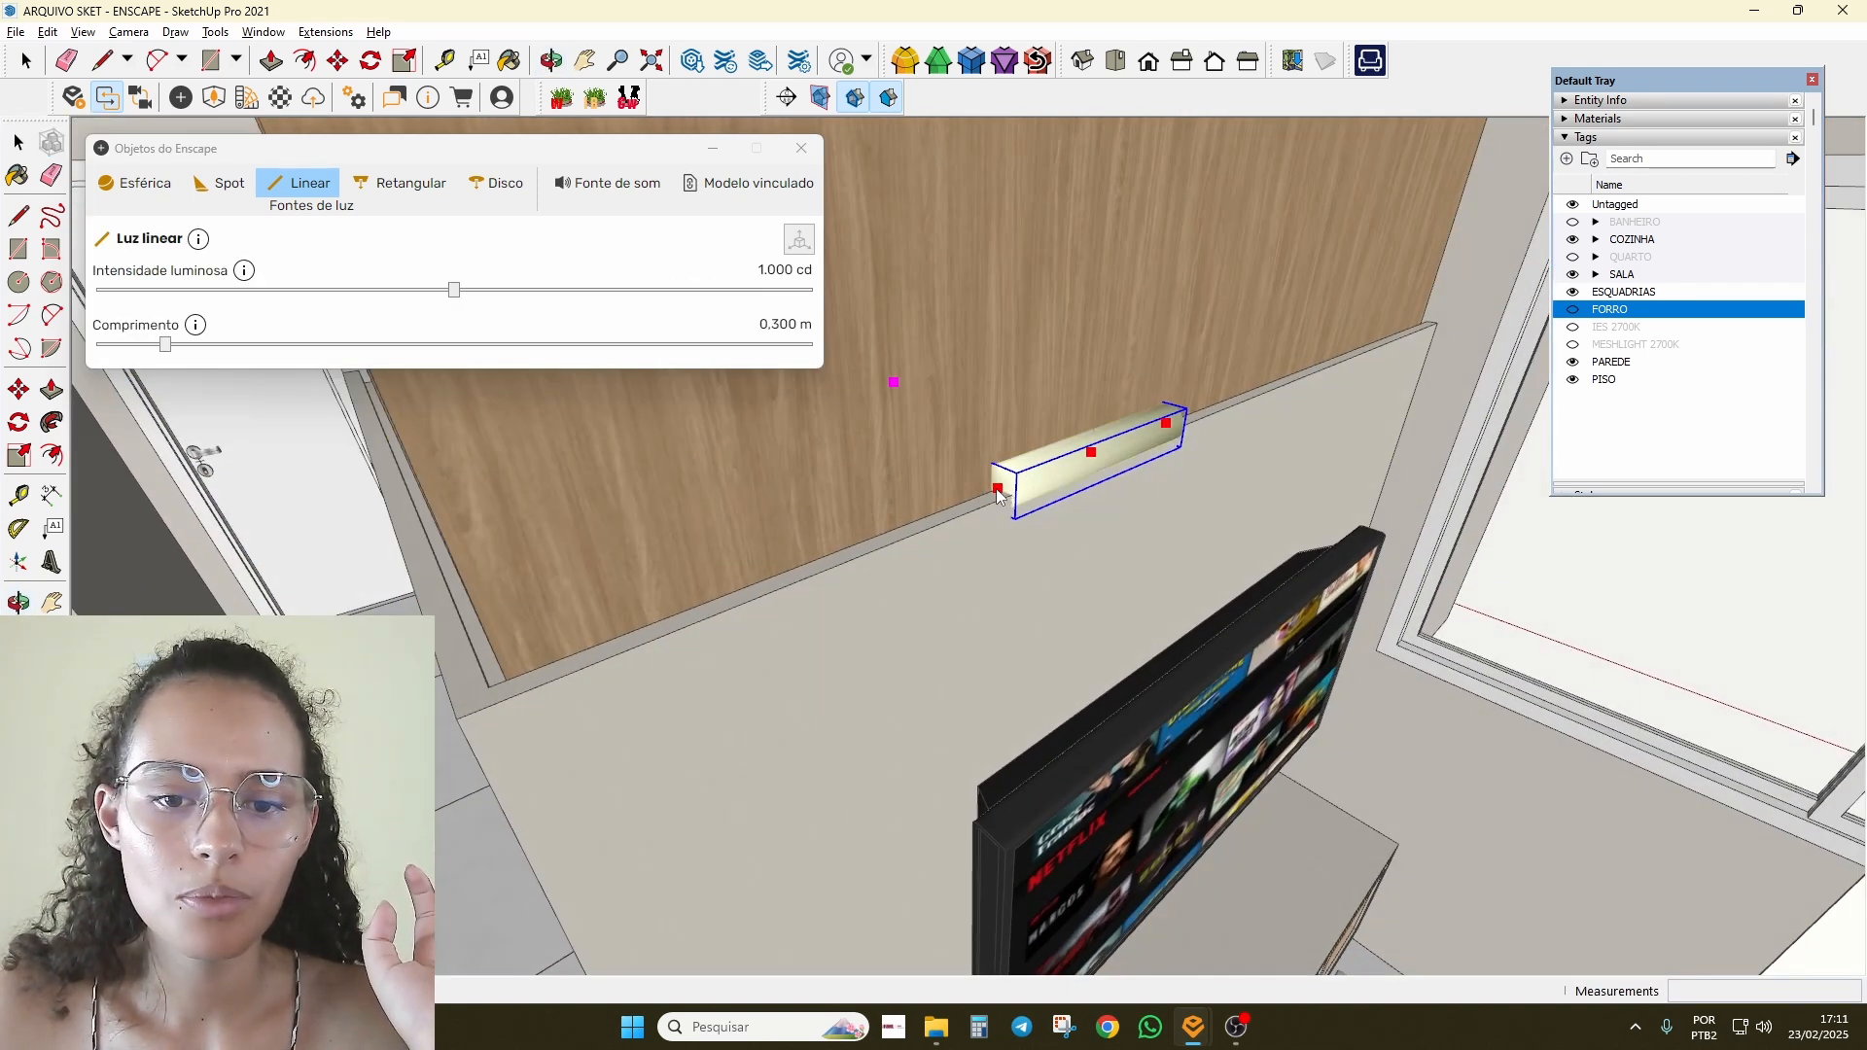
{"action": "left_click_drag", "start_coordinate": [201, 348], "coordinate": [441, 348]}
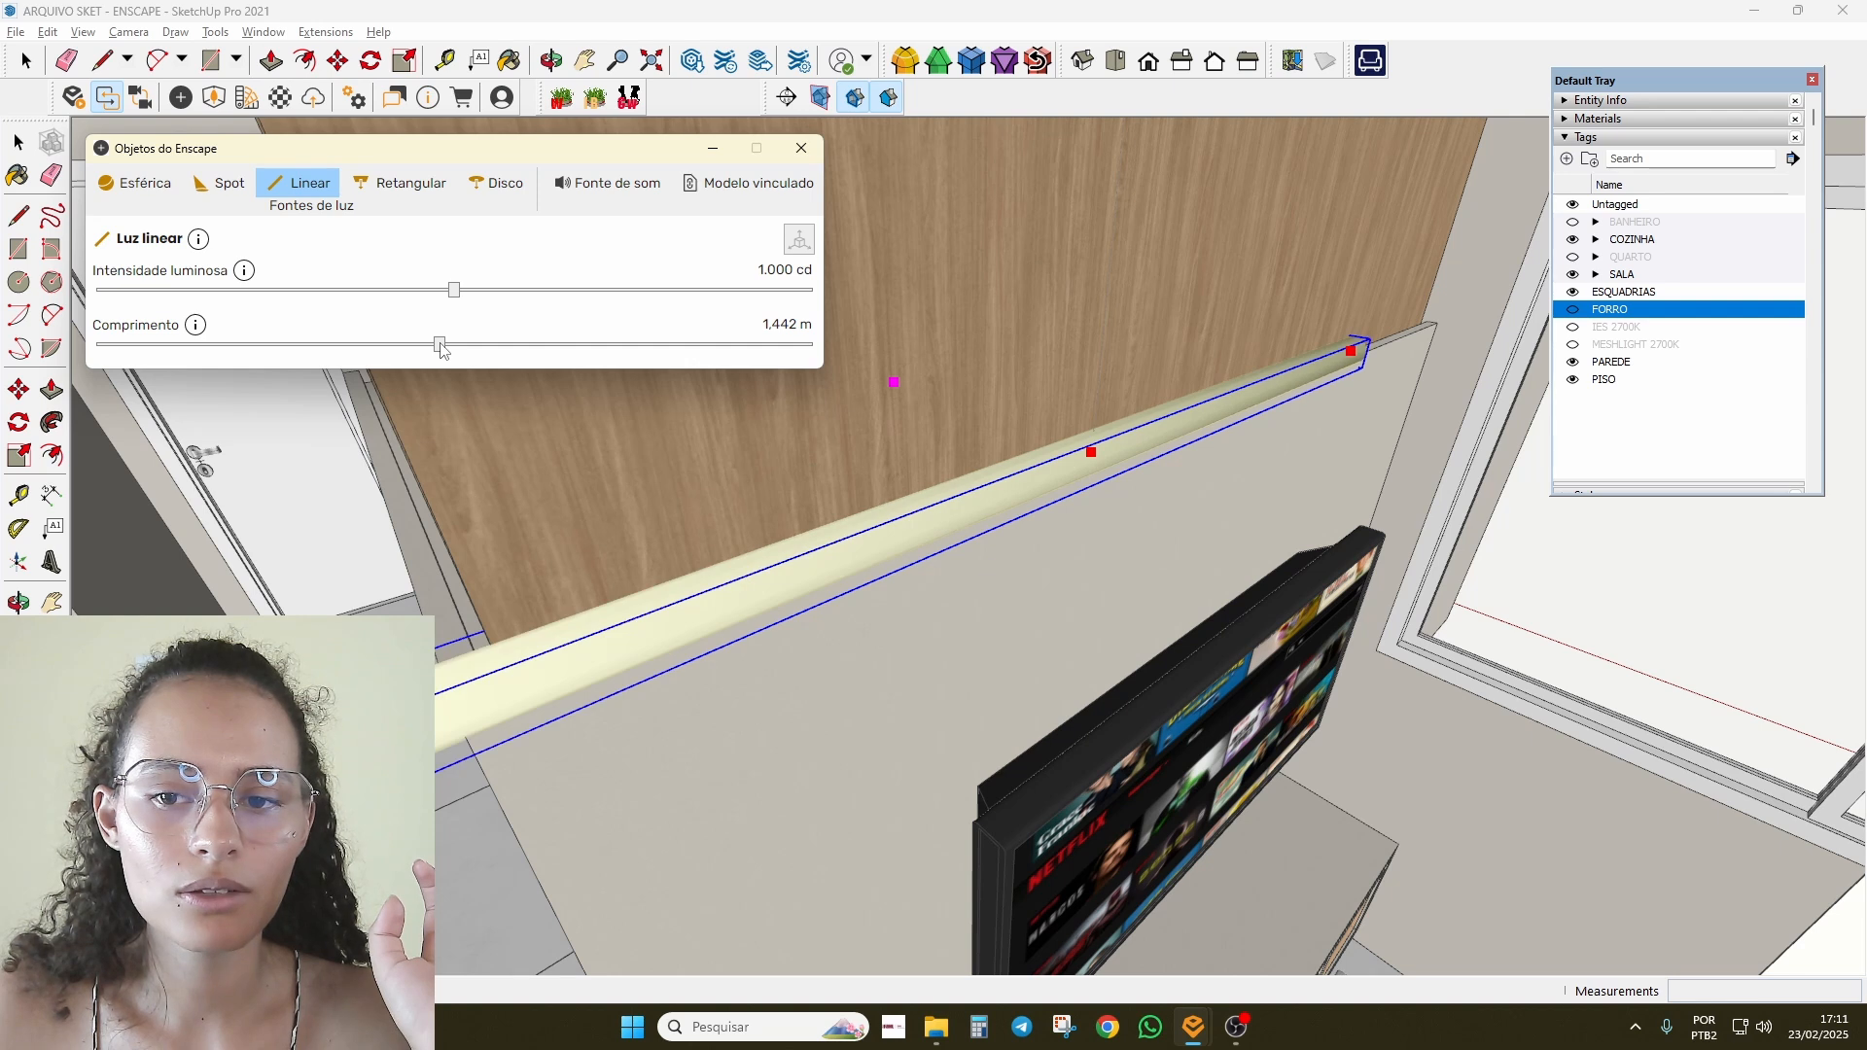
{"action": "middle_click_drag", "start_coordinate": [1012, 506], "coordinate": [996, 564]}
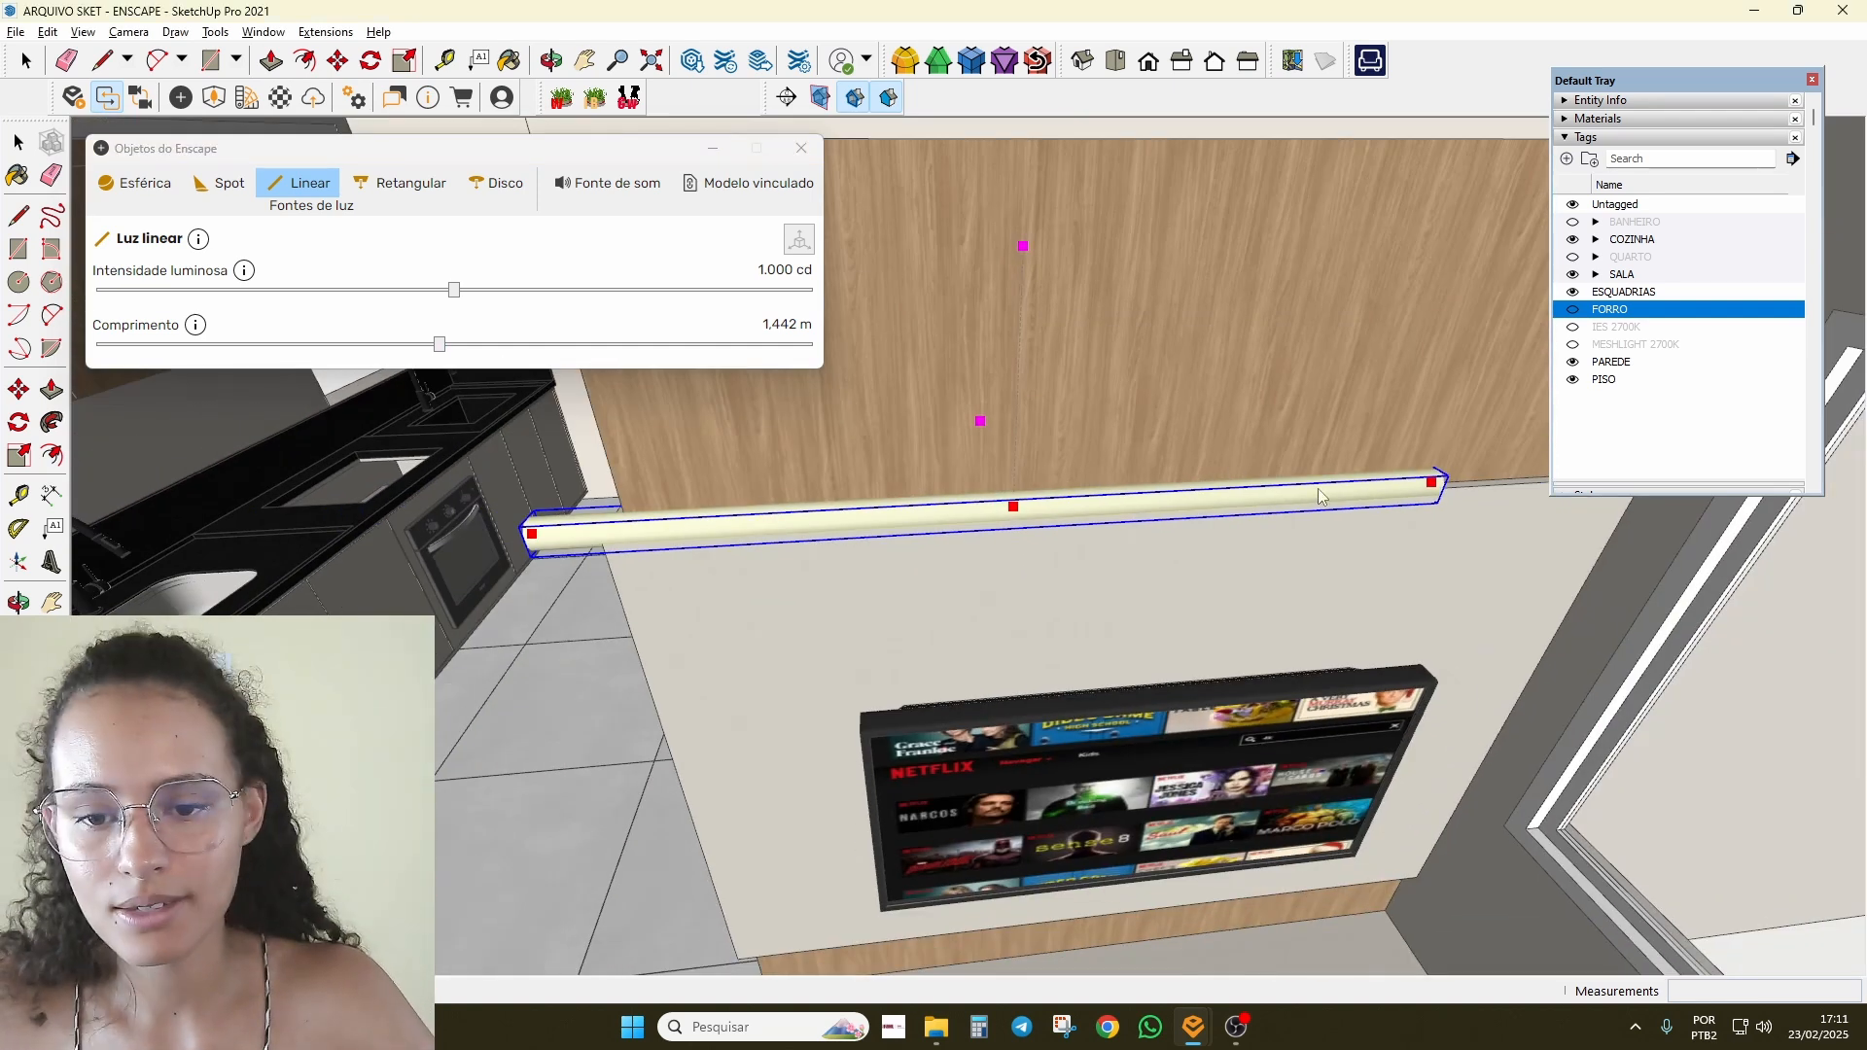
Step: Move the linear light along the wall and stretch it to the corner, about 1.703 m
{"action": "left_click", "coordinate": [1447, 472]}
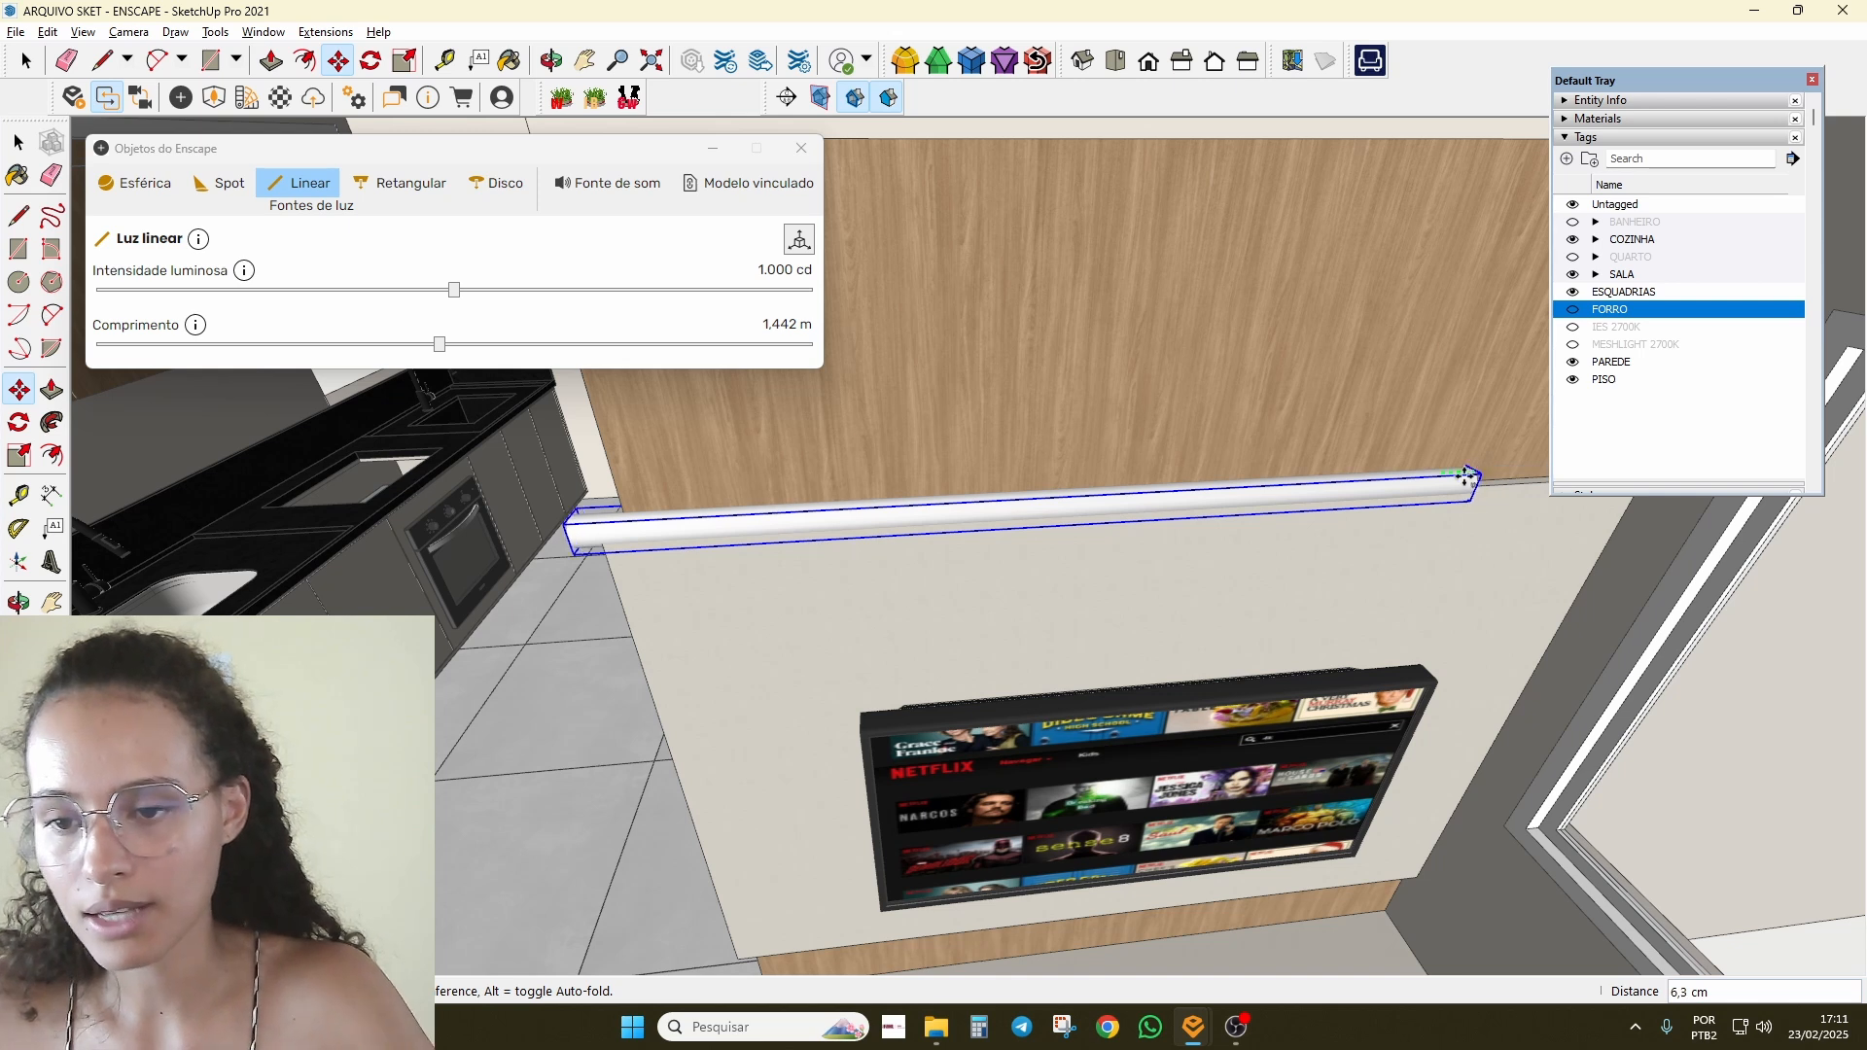
{"action": "middle_click_drag", "start_coordinate": [1432, 470], "coordinate": [1111, 624], "text": "shift"}
{"action": "left_click", "coordinate": [1342, 566]}
{"action": "scroll", "coordinate": [1340, 566], "scroll_direction": "down", "scroll_amount": 2}
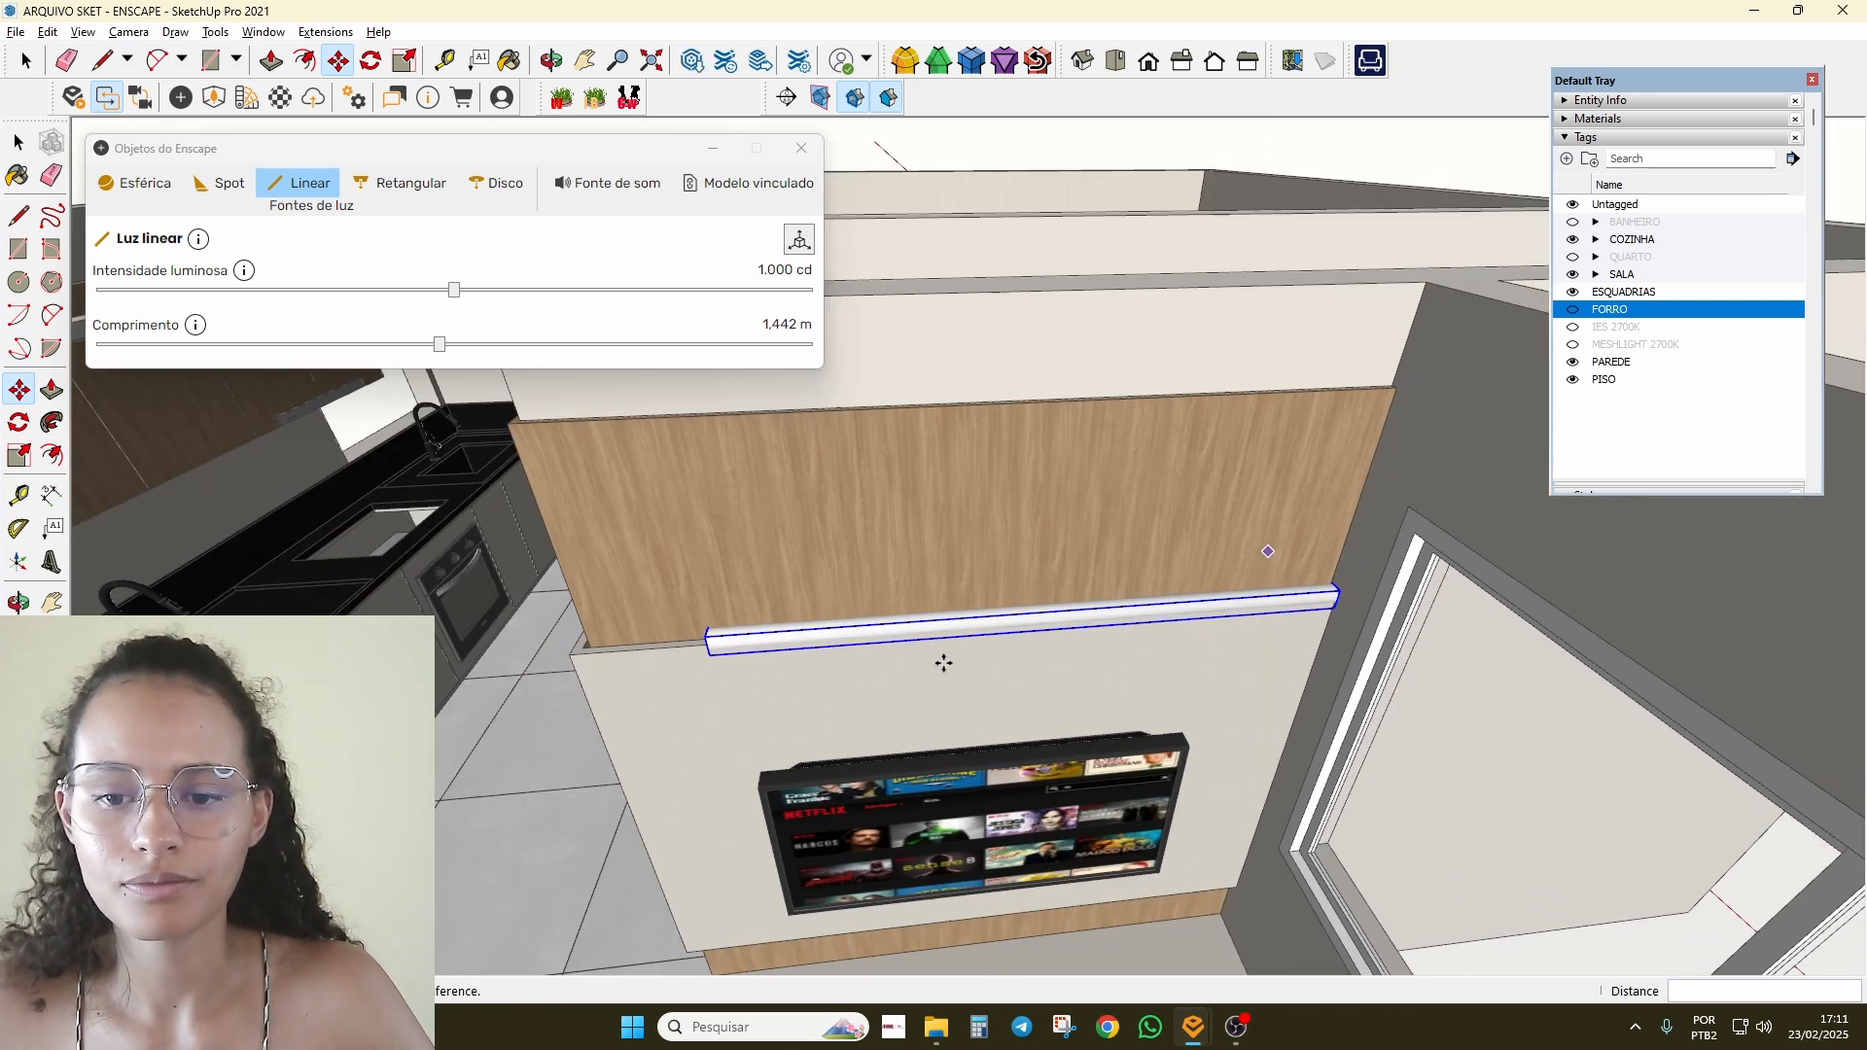
{"action": "middle_click_drag", "start_coordinate": [942, 662], "coordinate": [1146, 555]}
{"action": "scroll", "coordinate": [1147, 556], "scroll_direction": "up", "scroll_amount": 1}
{"action": "scroll", "coordinate": [1141, 536], "scroll_direction": "up", "scroll_amount": 1}
{"action": "key", "text": "space"}
{"action": "scroll", "coordinate": [1079, 543], "scroll_direction": "up", "scroll_amount": 1}
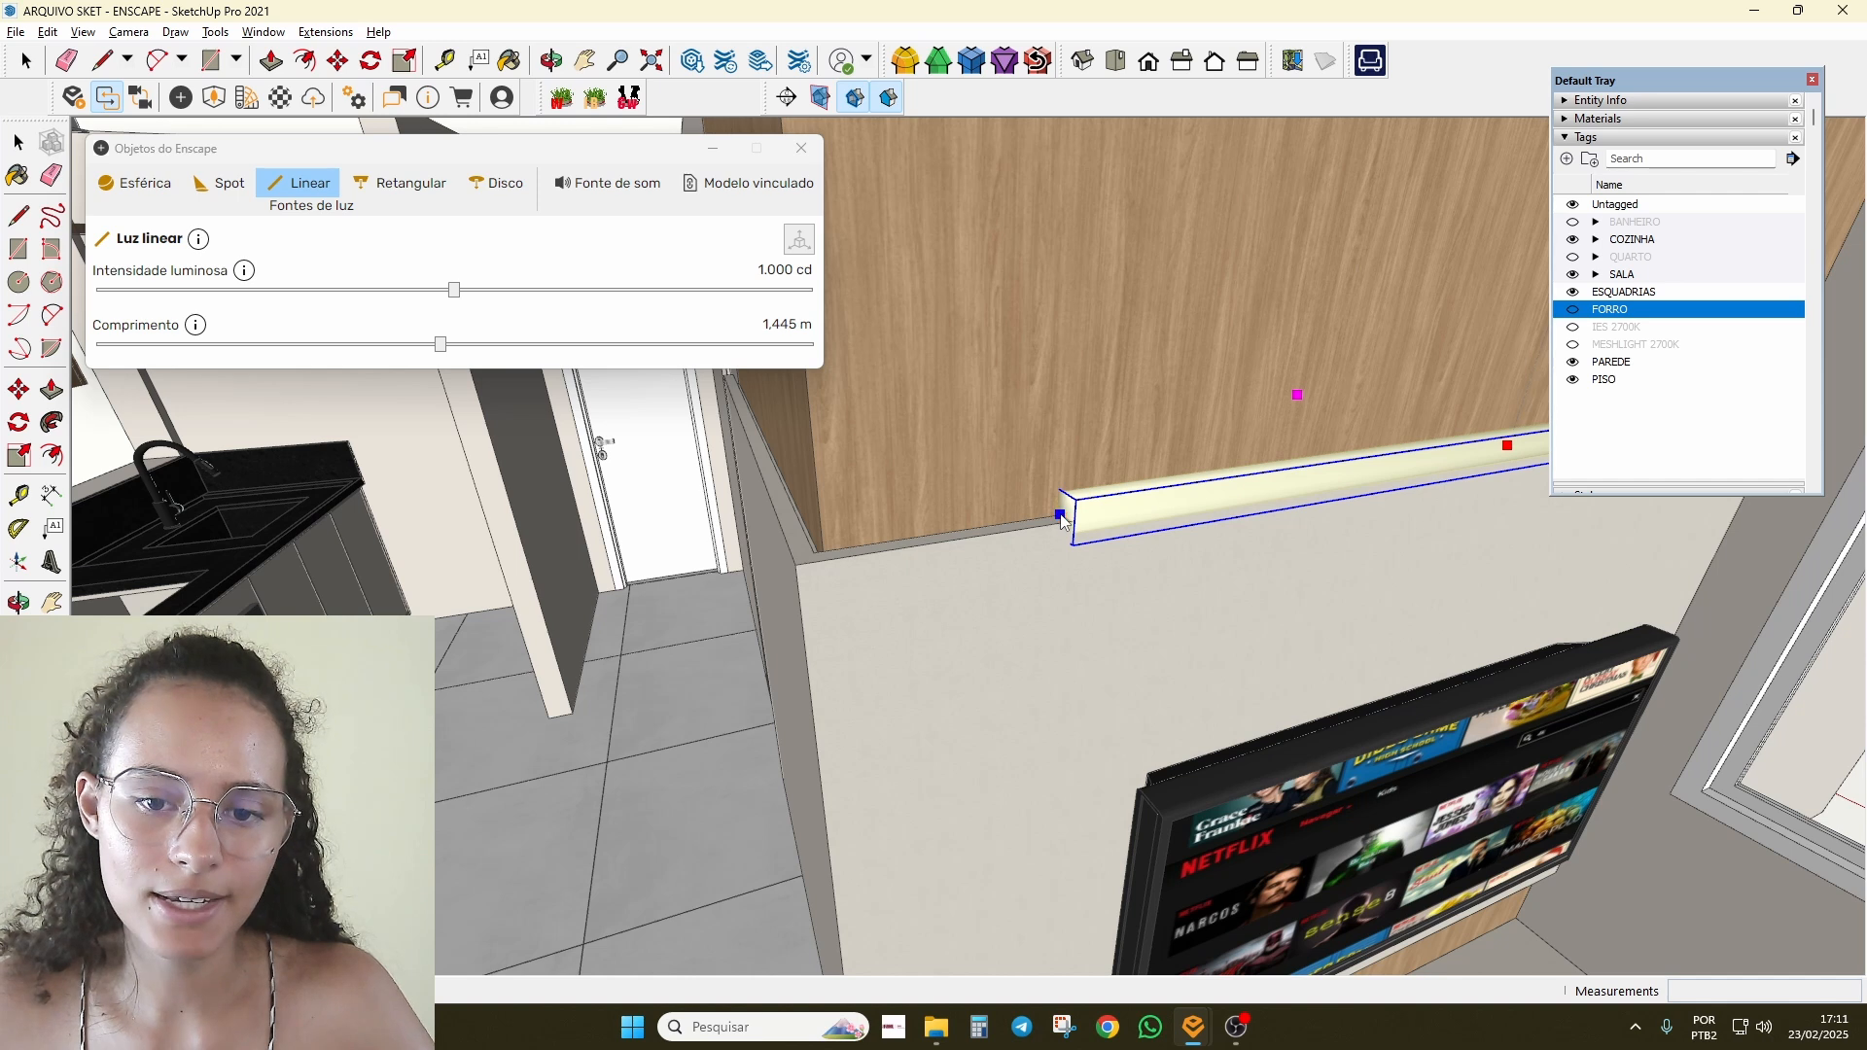
{"action": "left_click_drag", "start_coordinate": [812, 555], "coordinate": [811, 556]}
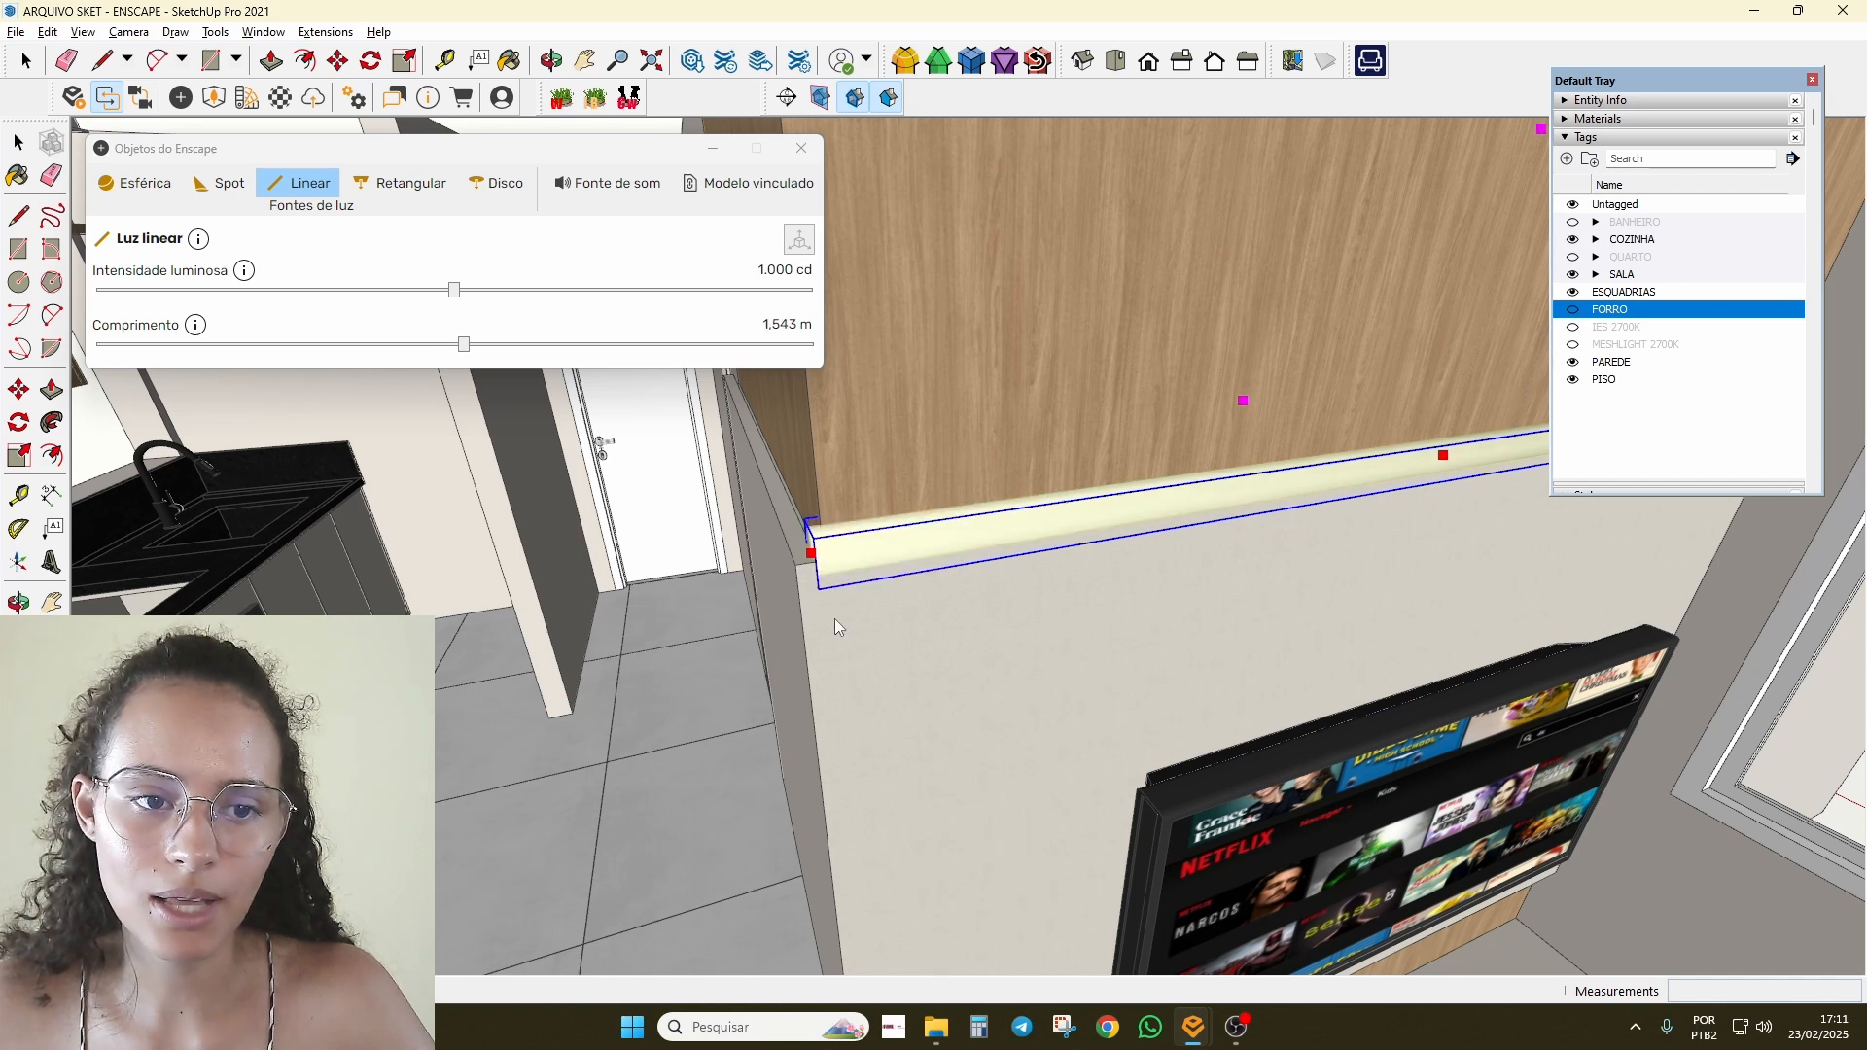
{"action": "key", "text": "space"}
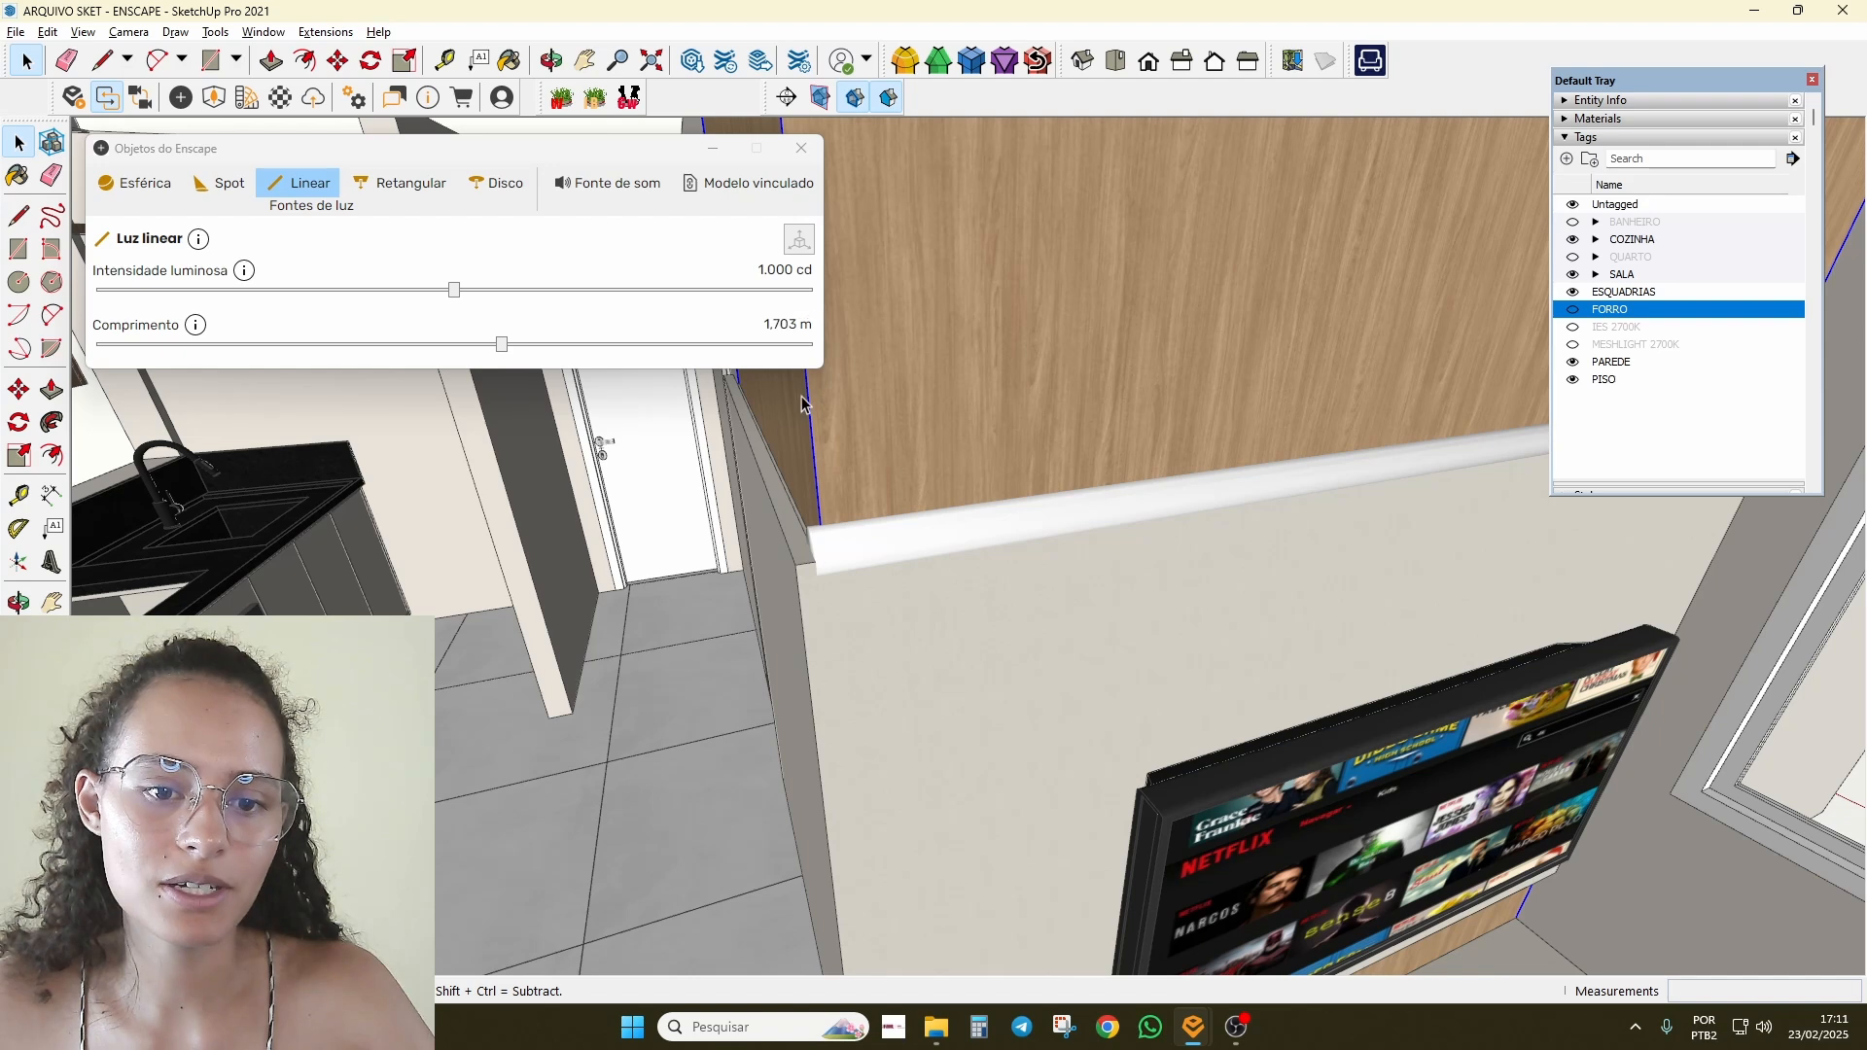
{"action": "double_click", "coordinate": [880, 352]}
{"action": "key", "text": "Escape"}
Step: Close the Enscape Objects window and select the light strip on the TV wall
{"action": "left_click", "coordinate": [802, 148]}
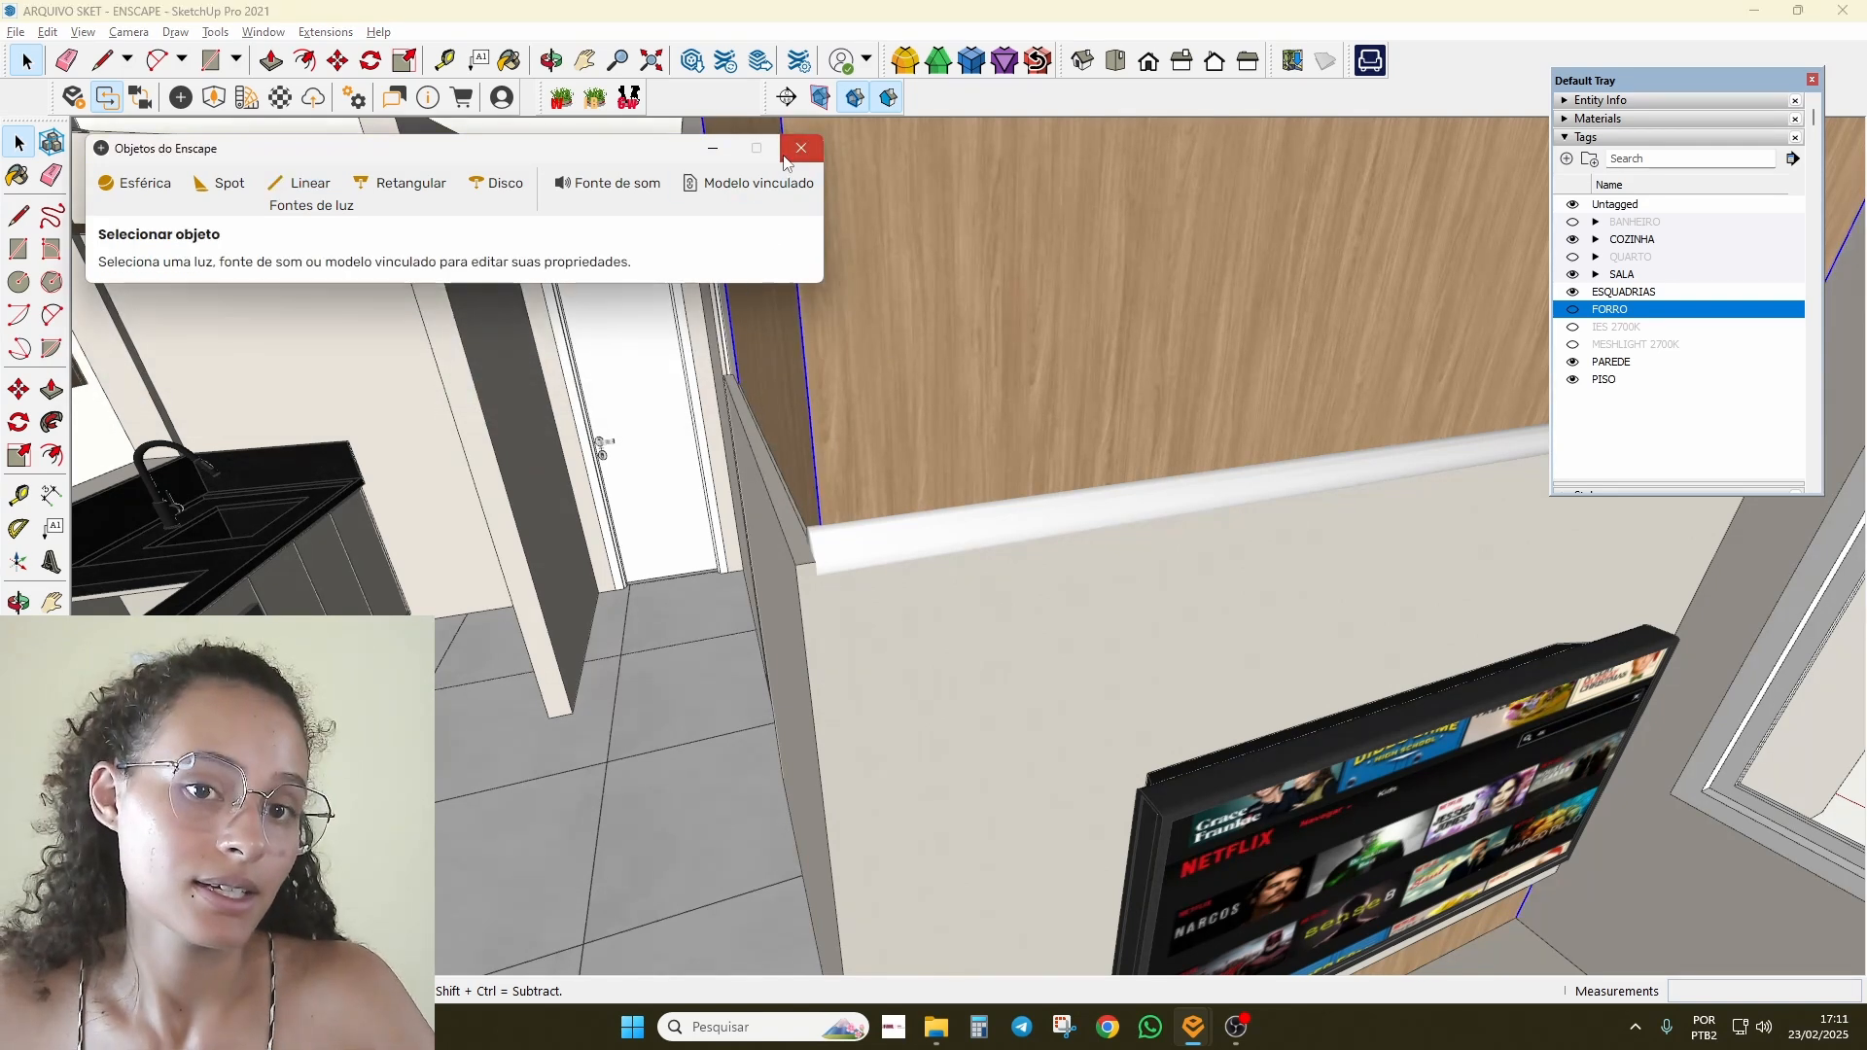
{"action": "scroll", "coordinate": [1024, 526], "scroll_direction": "down", "scroll_amount": 3}
{"action": "middle_click_drag", "start_coordinate": [1024, 526], "coordinate": [921, 600]}
{"action": "scroll", "coordinate": [1328, 618], "scroll_direction": "up", "scroll_amount": 4}
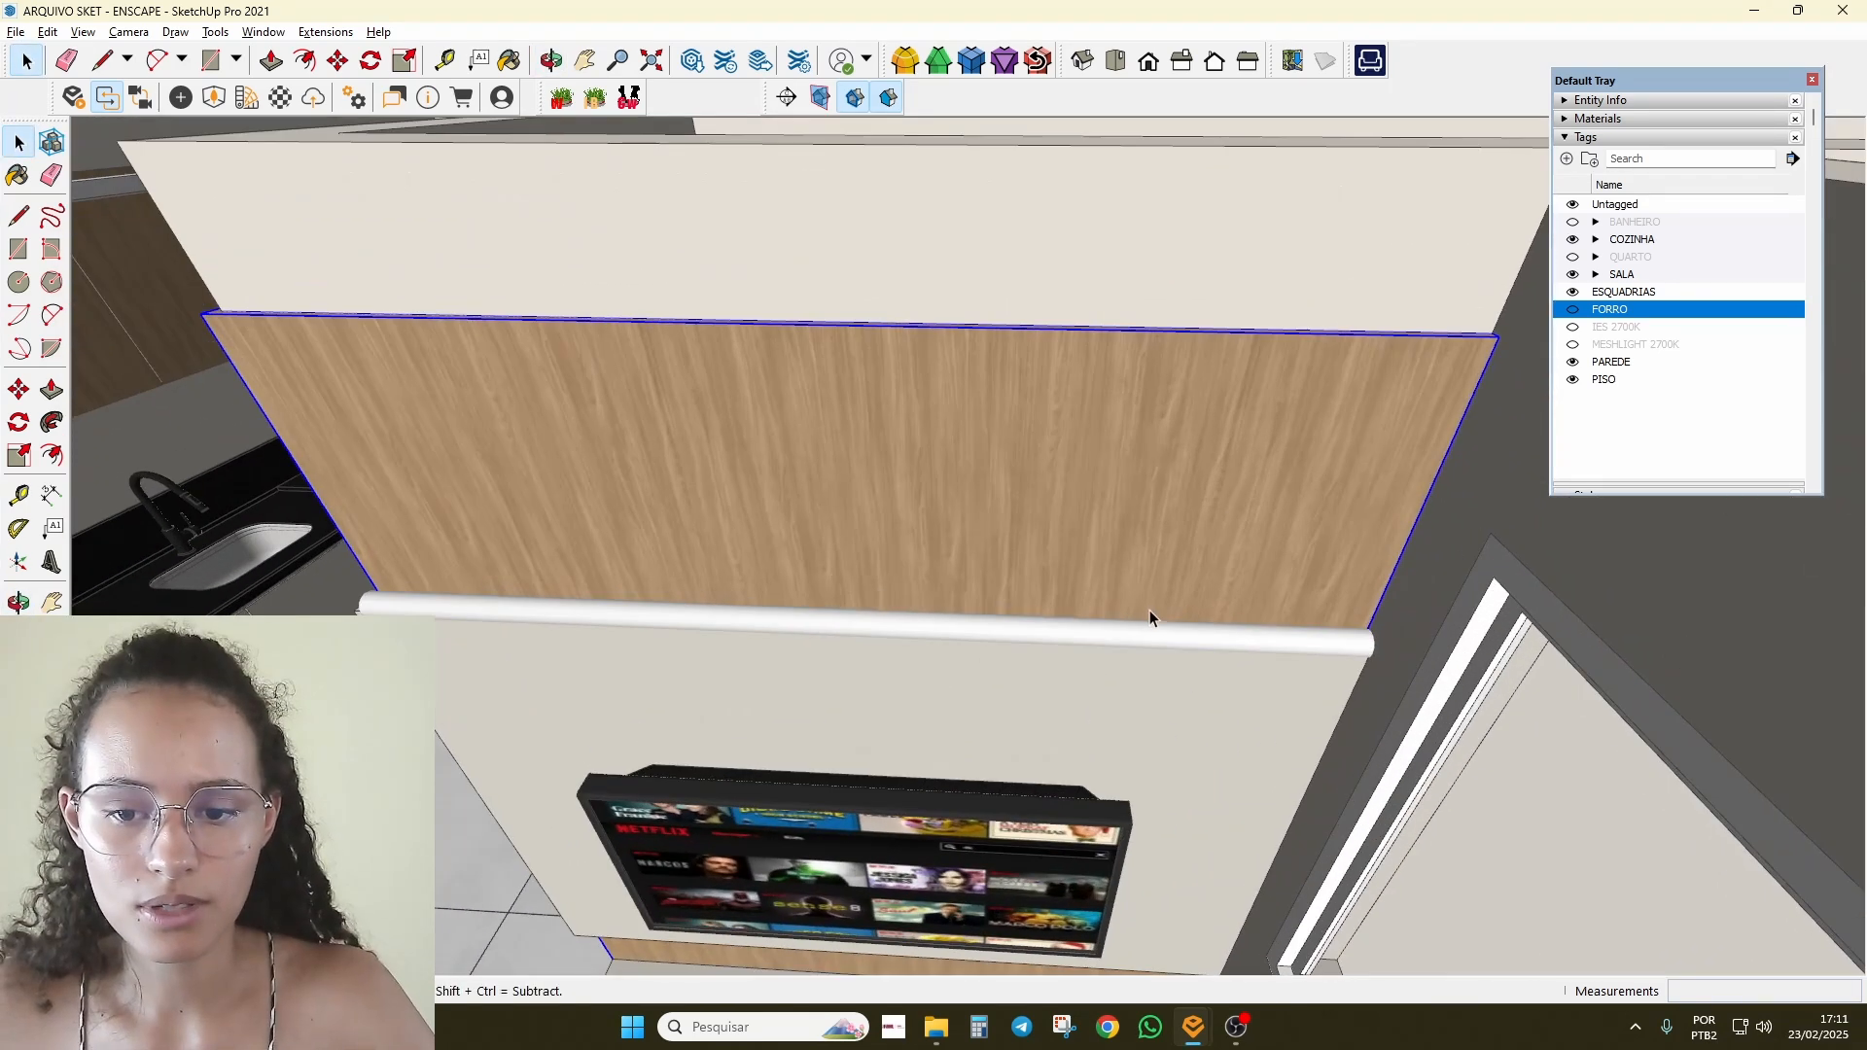
{"action": "left_click", "coordinate": [1071, 636]}
{"action": "scroll", "coordinate": [972, 649], "scroll_direction": "down", "scroll_amount": 3}
{"action": "middle_click_drag", "start_coordinate": [846, 655], "coordinate": [1303, 476]}
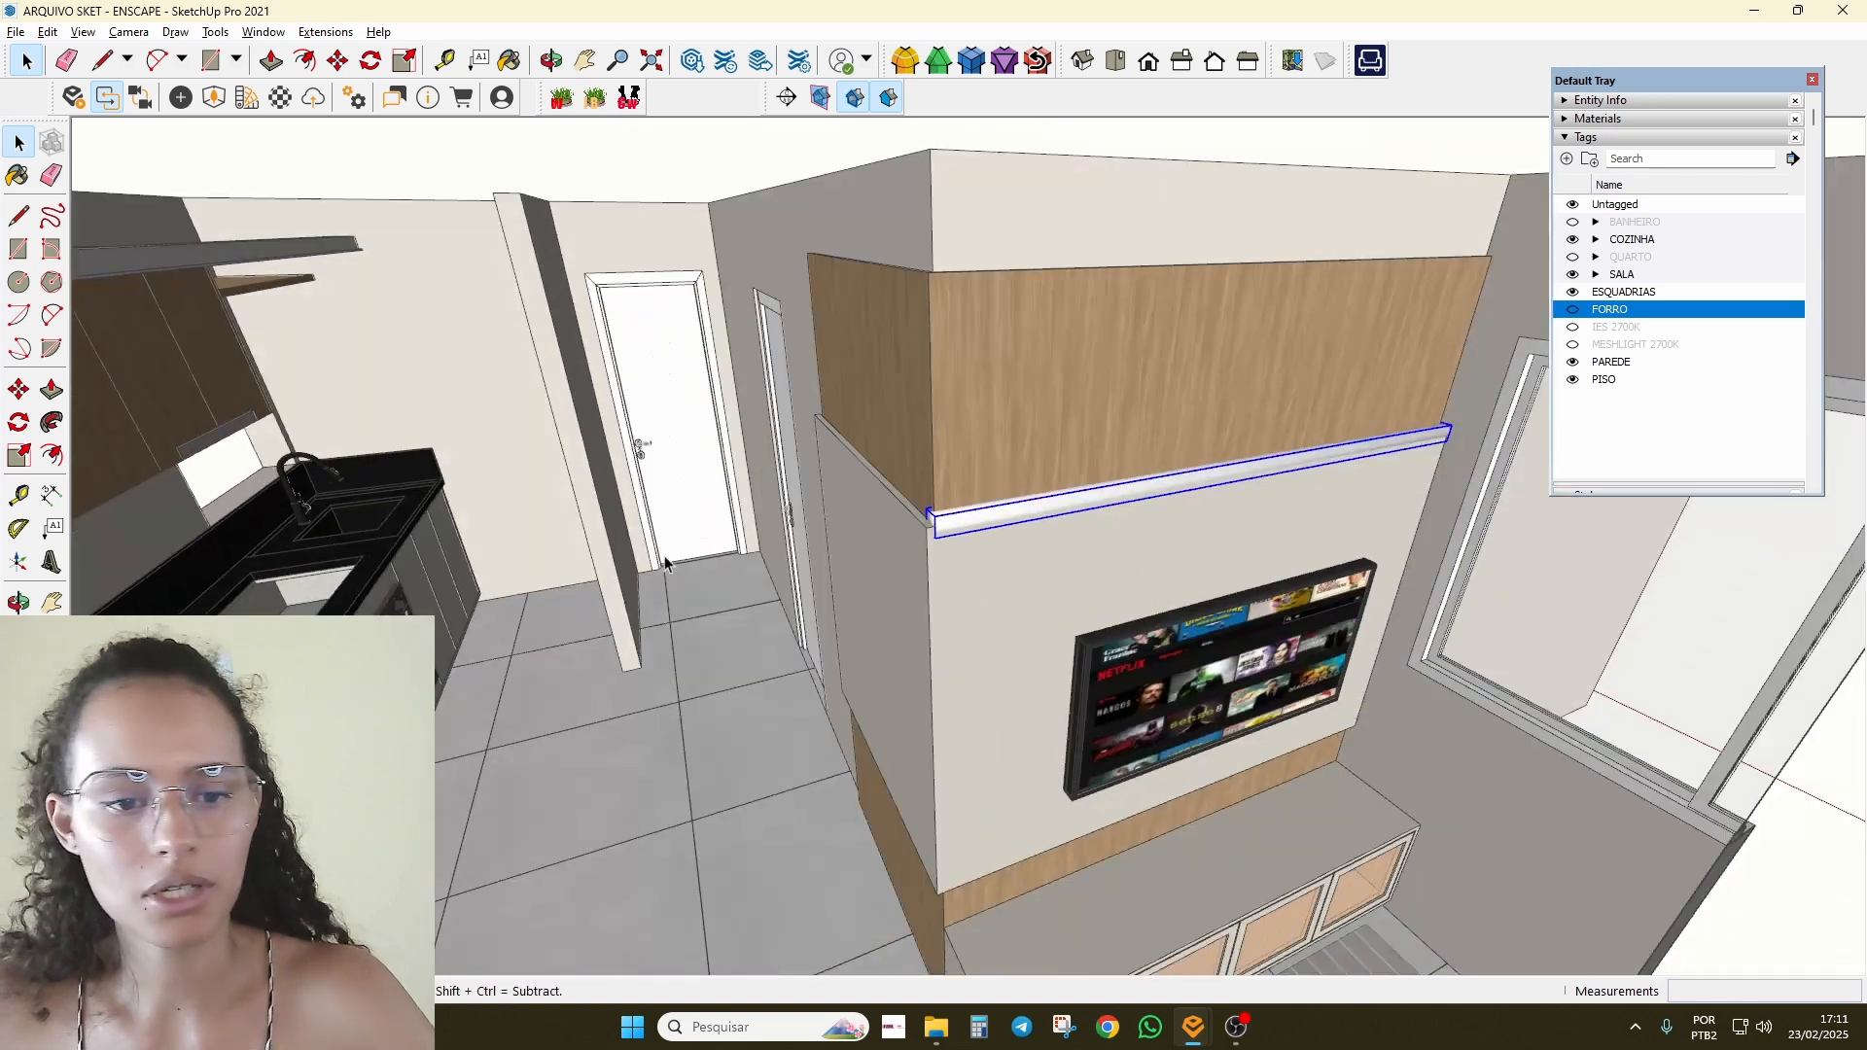
{"action": "scroll", "coordinate": [691, 481], "scroll_direction": "up", "scroll_amount": 4}
{"action": "scroll", "coordinate": [586, 725], "scroll_direction": "down", "scroll_amount": 4}
{"action": "scroll", "coordinate": [991, 627], "scroll_direction": "up", "scroll_amount": 3}
Step: Move the strip 4 cm so it sits flush with the TV wall panel edge
{"action": "key", "text": "m"}
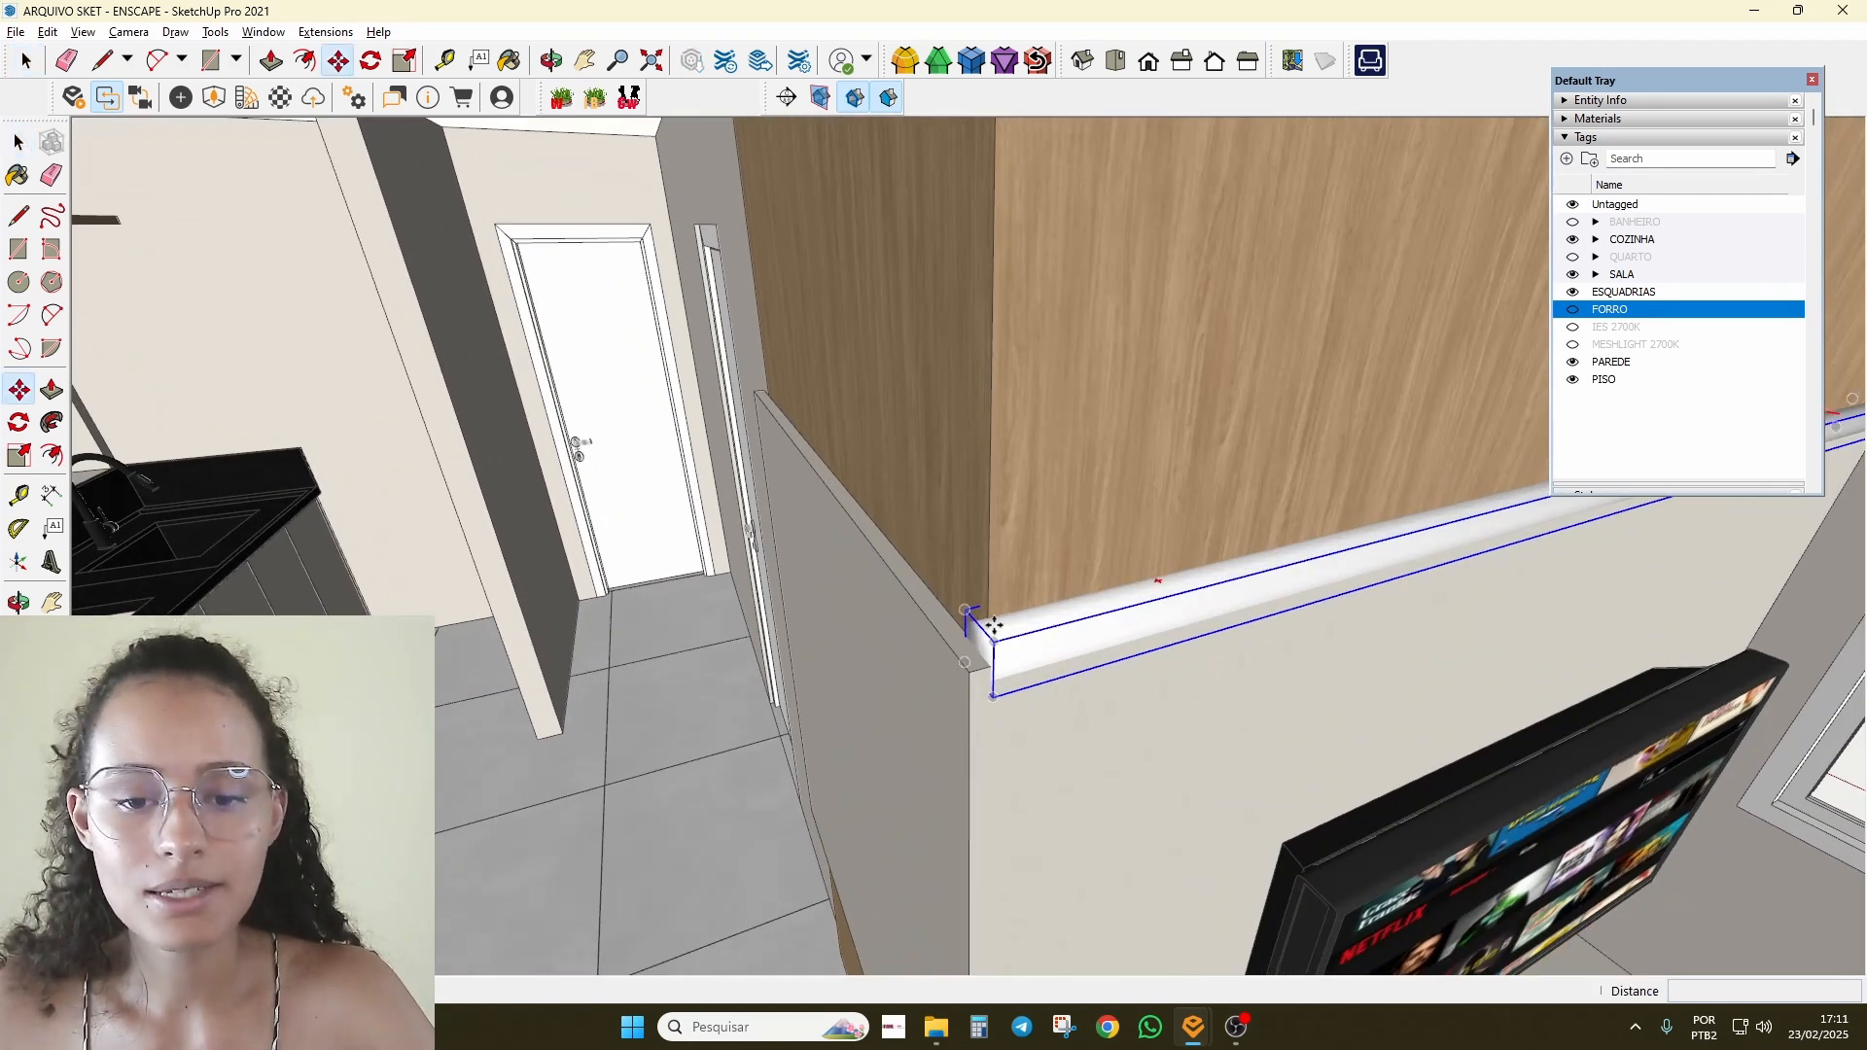
{"action": "left_click", "coordinate": [985, 635]}
{"action": "scroll", "coordinate": [584, 581], "scroll_direction": "down", "scroll_amount": 5}
{"action": "scroll", "coordinate": [996, 510], "scroll_direction": "up", "scroll_amount": 6}
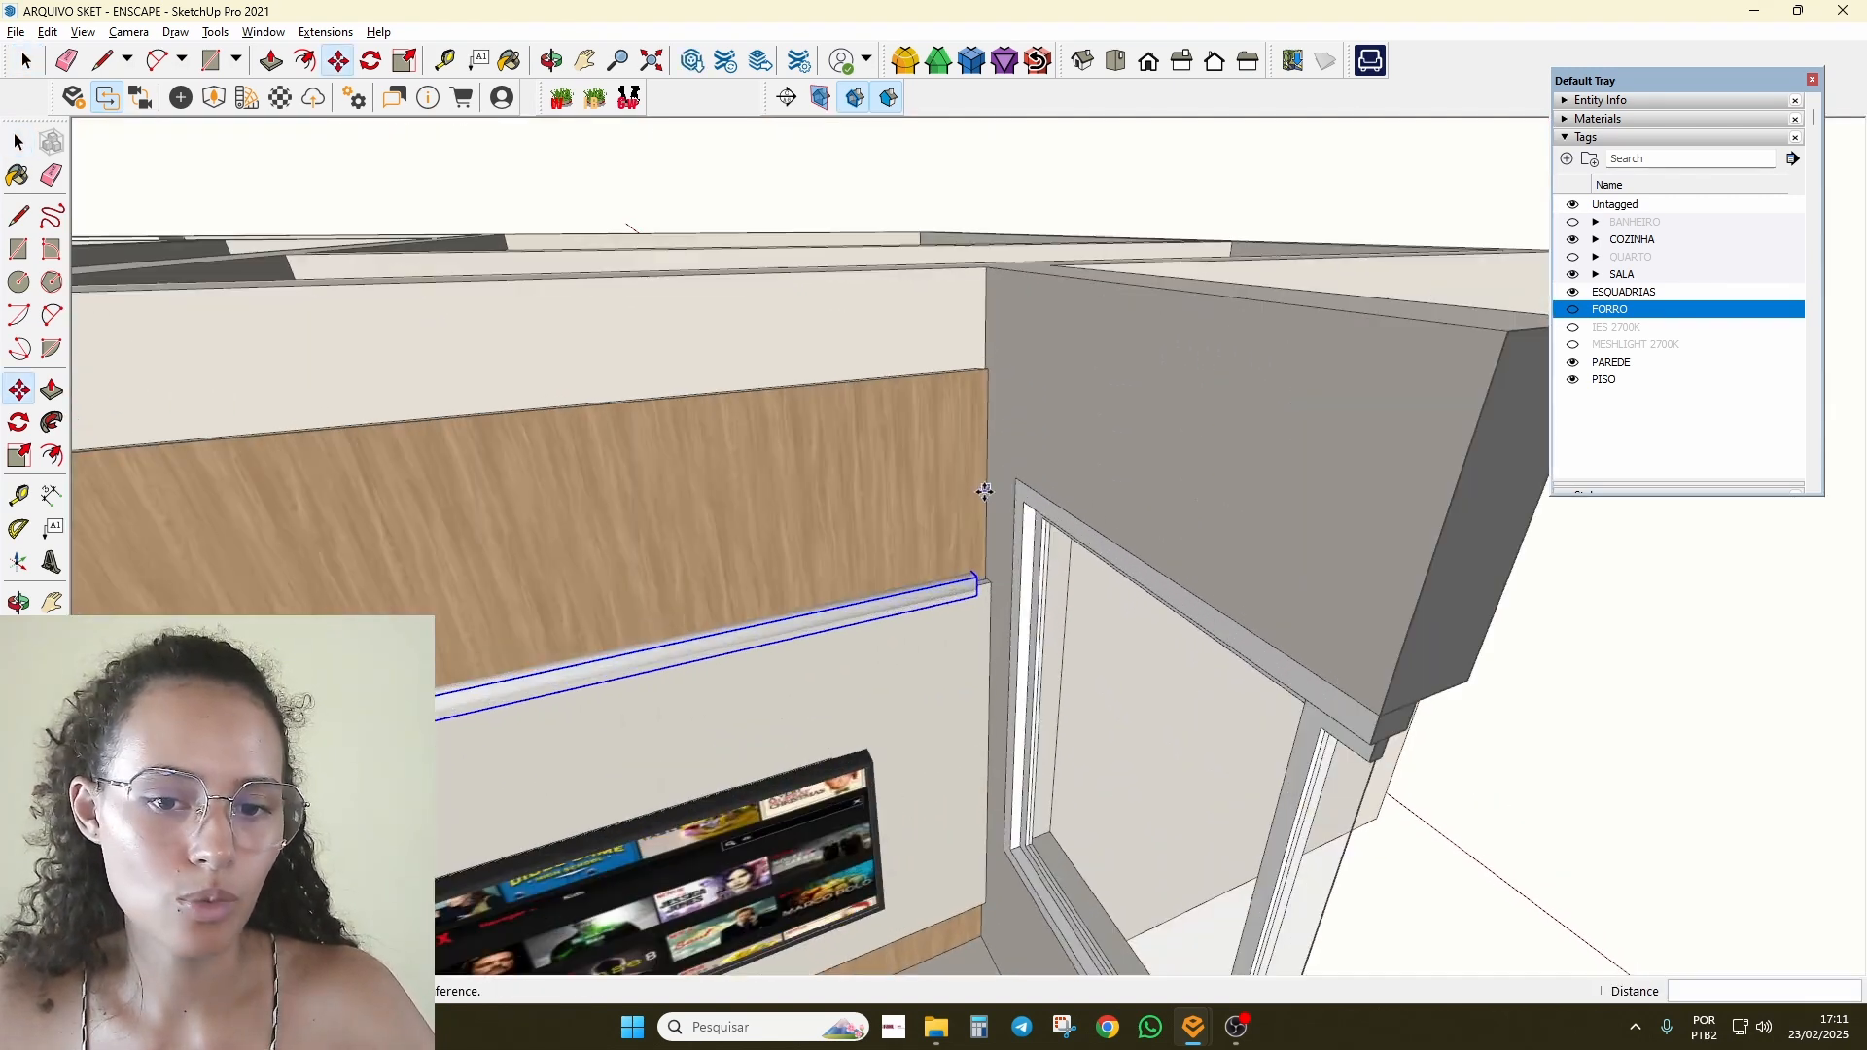
{"action": "left_click", "coordinate": [985, 624]}
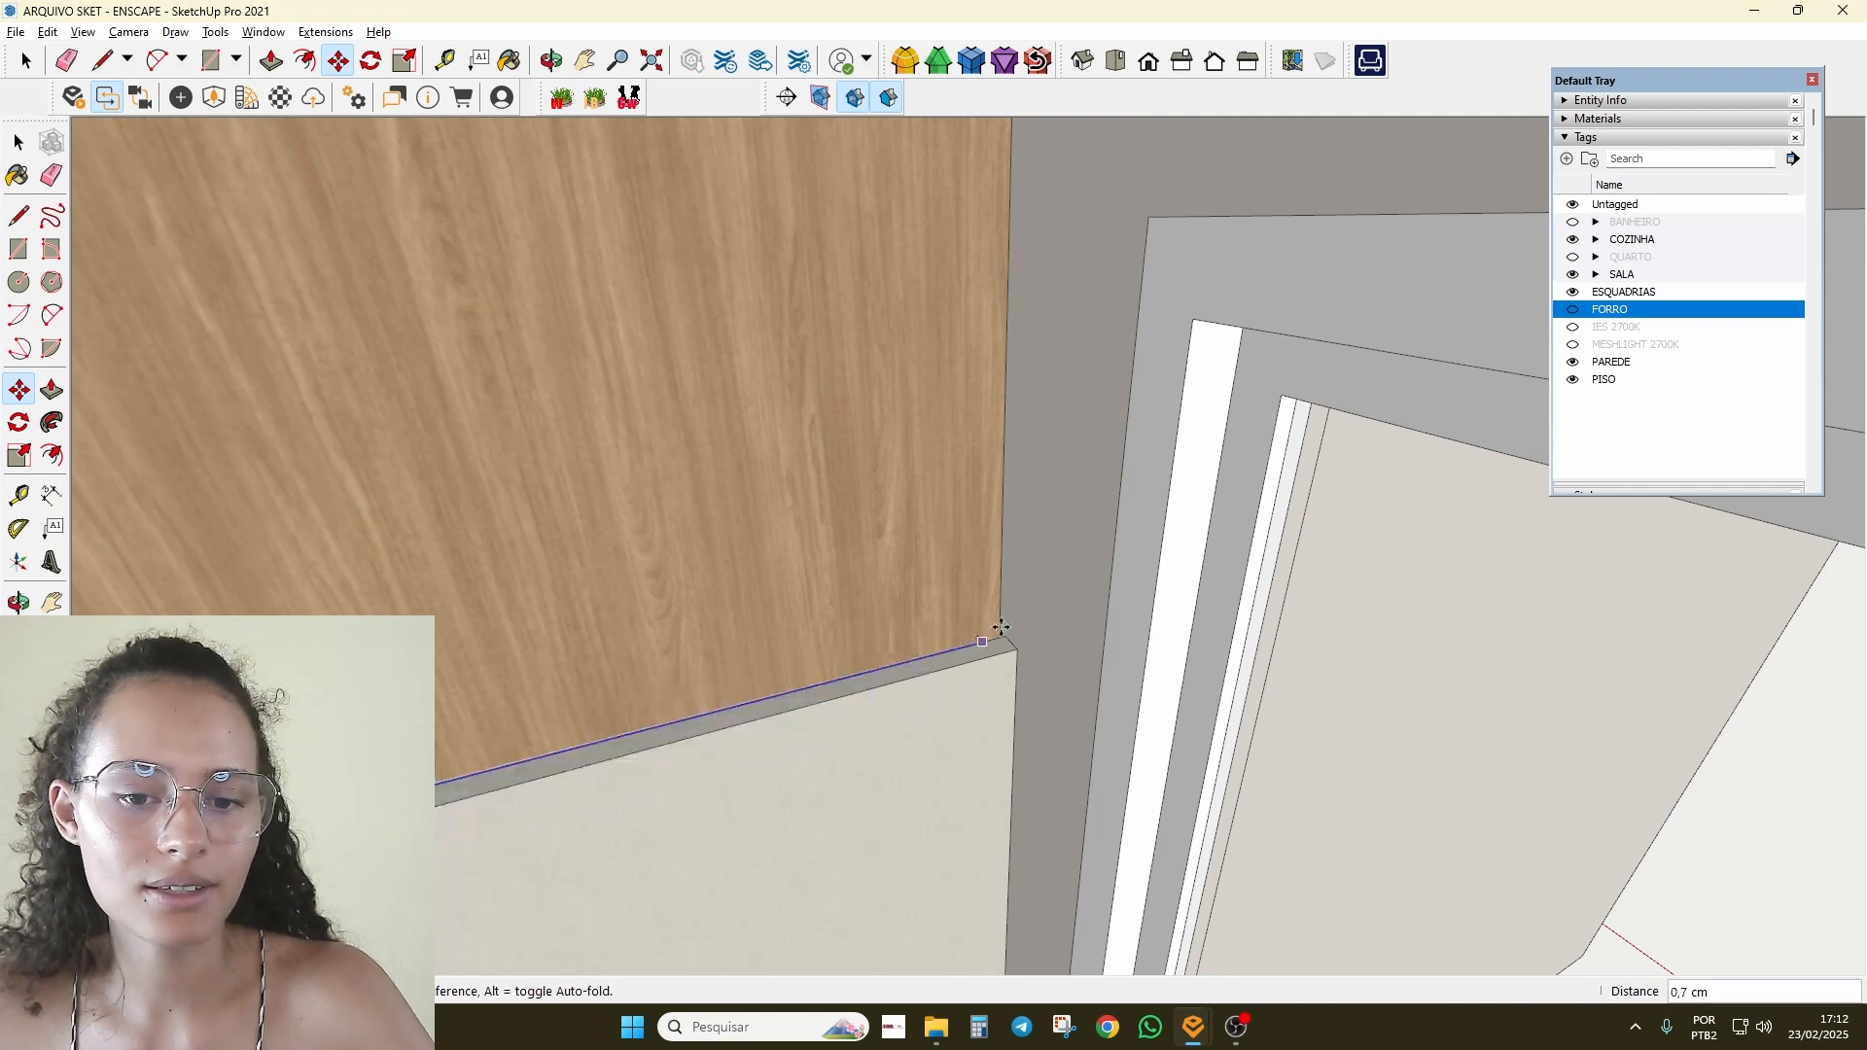
{"action": "left_click", "coordinate": [1018, 620]}
{"action": "key", "text": "space"}
{"action": "scroll", "coordinate": [1128, 574], "scroll_direction": "down", "scroll_amount": 7}
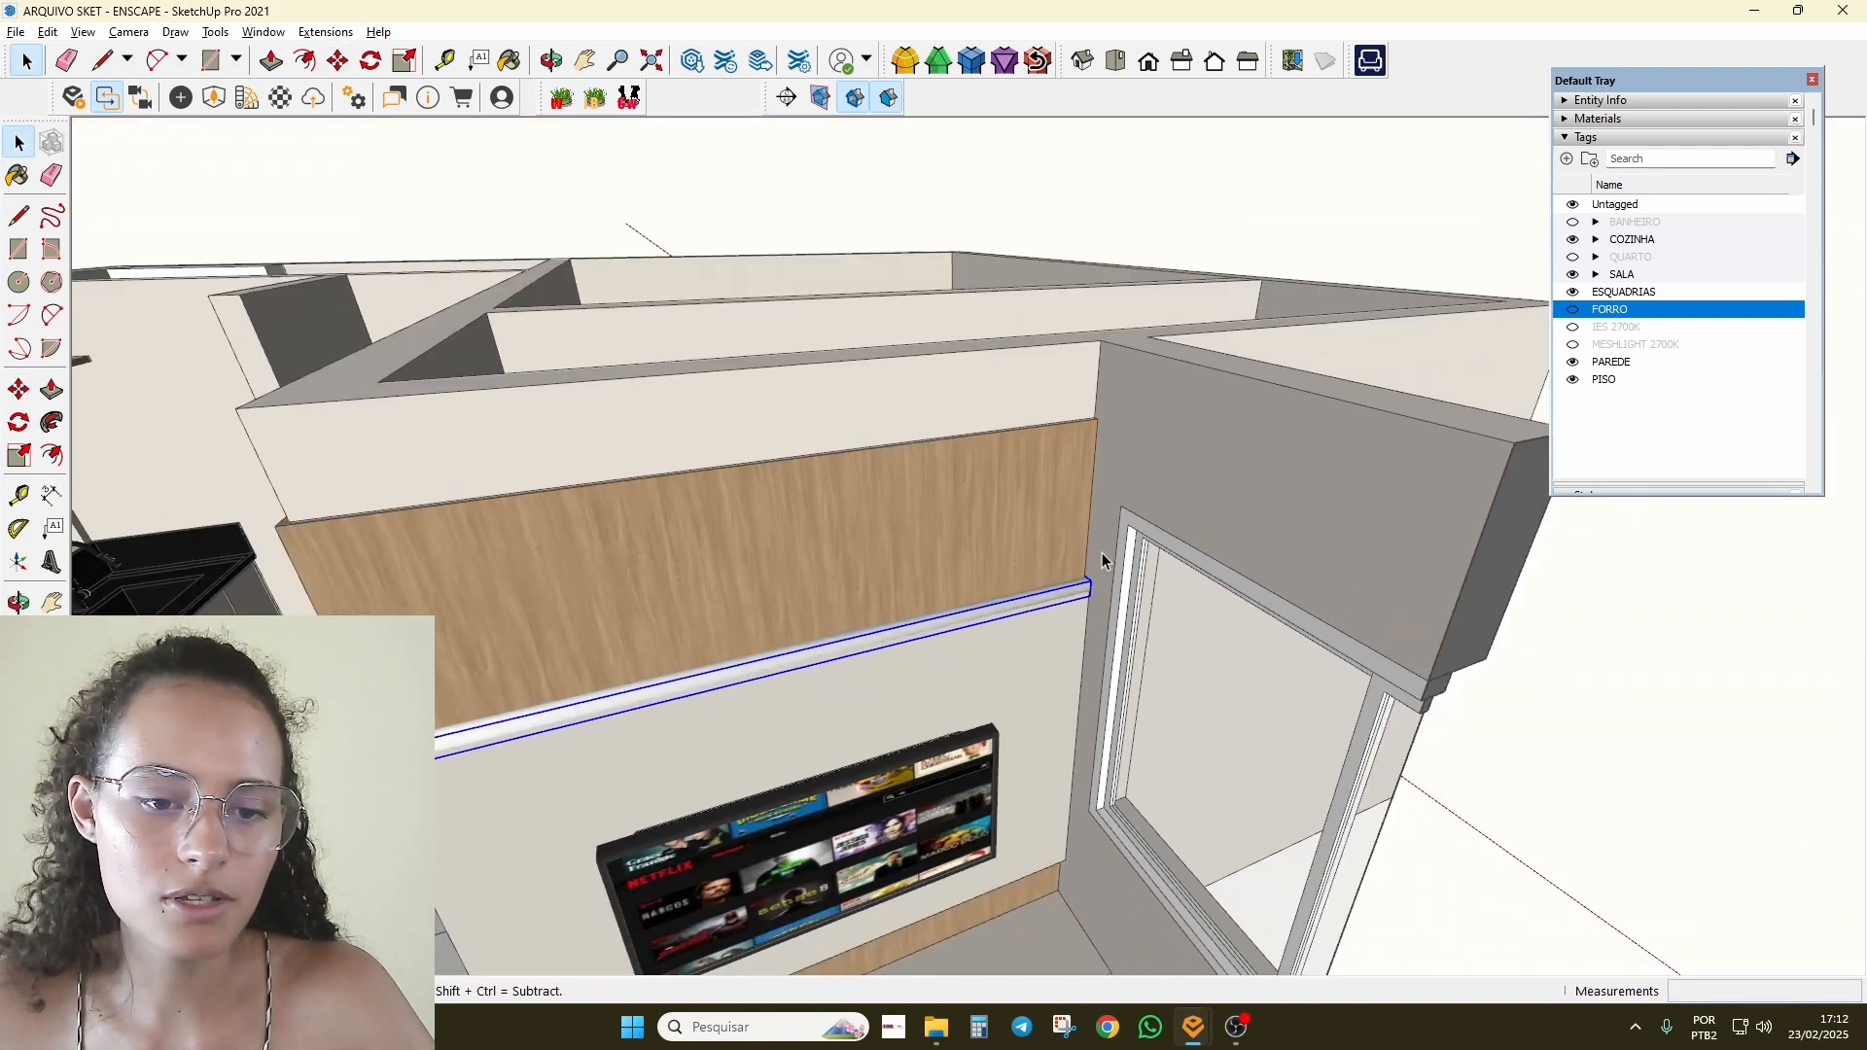
{"action": "middle_click_drag", "start_coordinate": [710, 603], "coordinate": [1089, 715]}
{"action": "scroll", "coordinate": [790, 794], "scroll_direction": "up", "scroll_amount": 4}
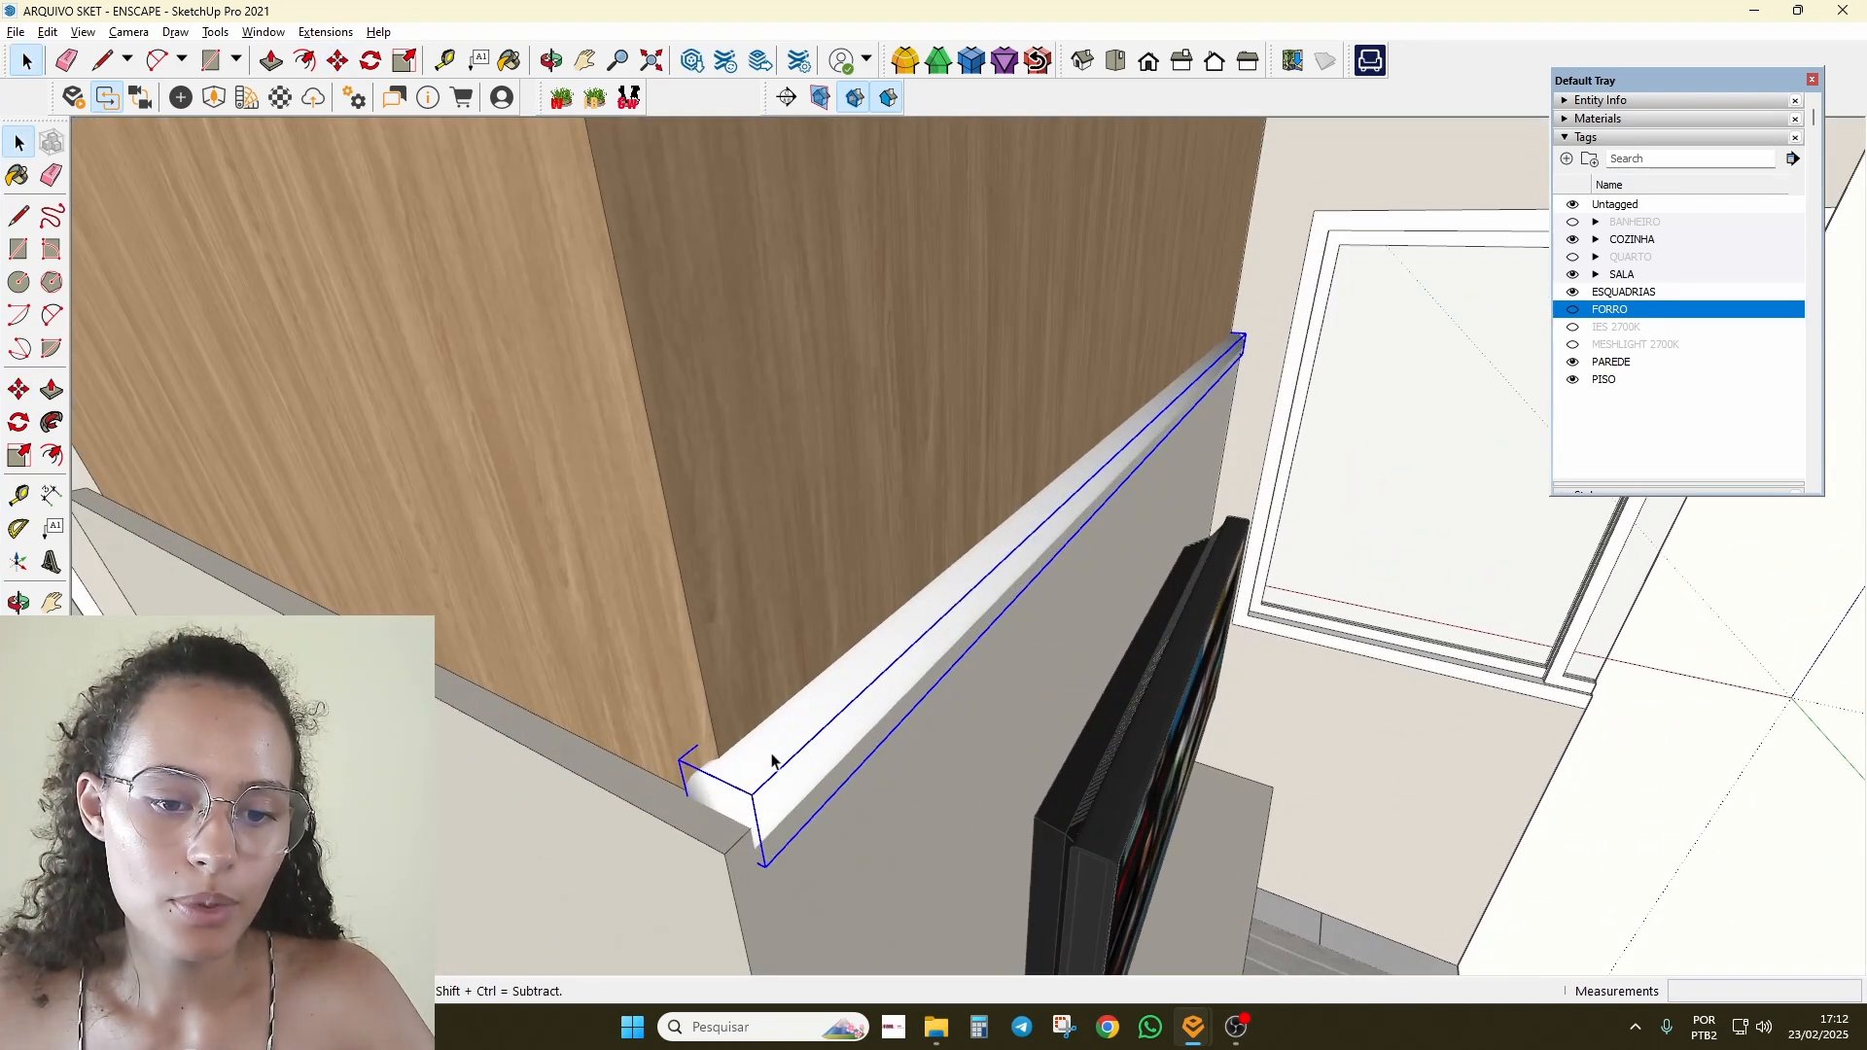
Step: Collapse the Tags list and pick the 0041_Chocolate material
{"action": "left_click", "coordinate": [1600, 138]}
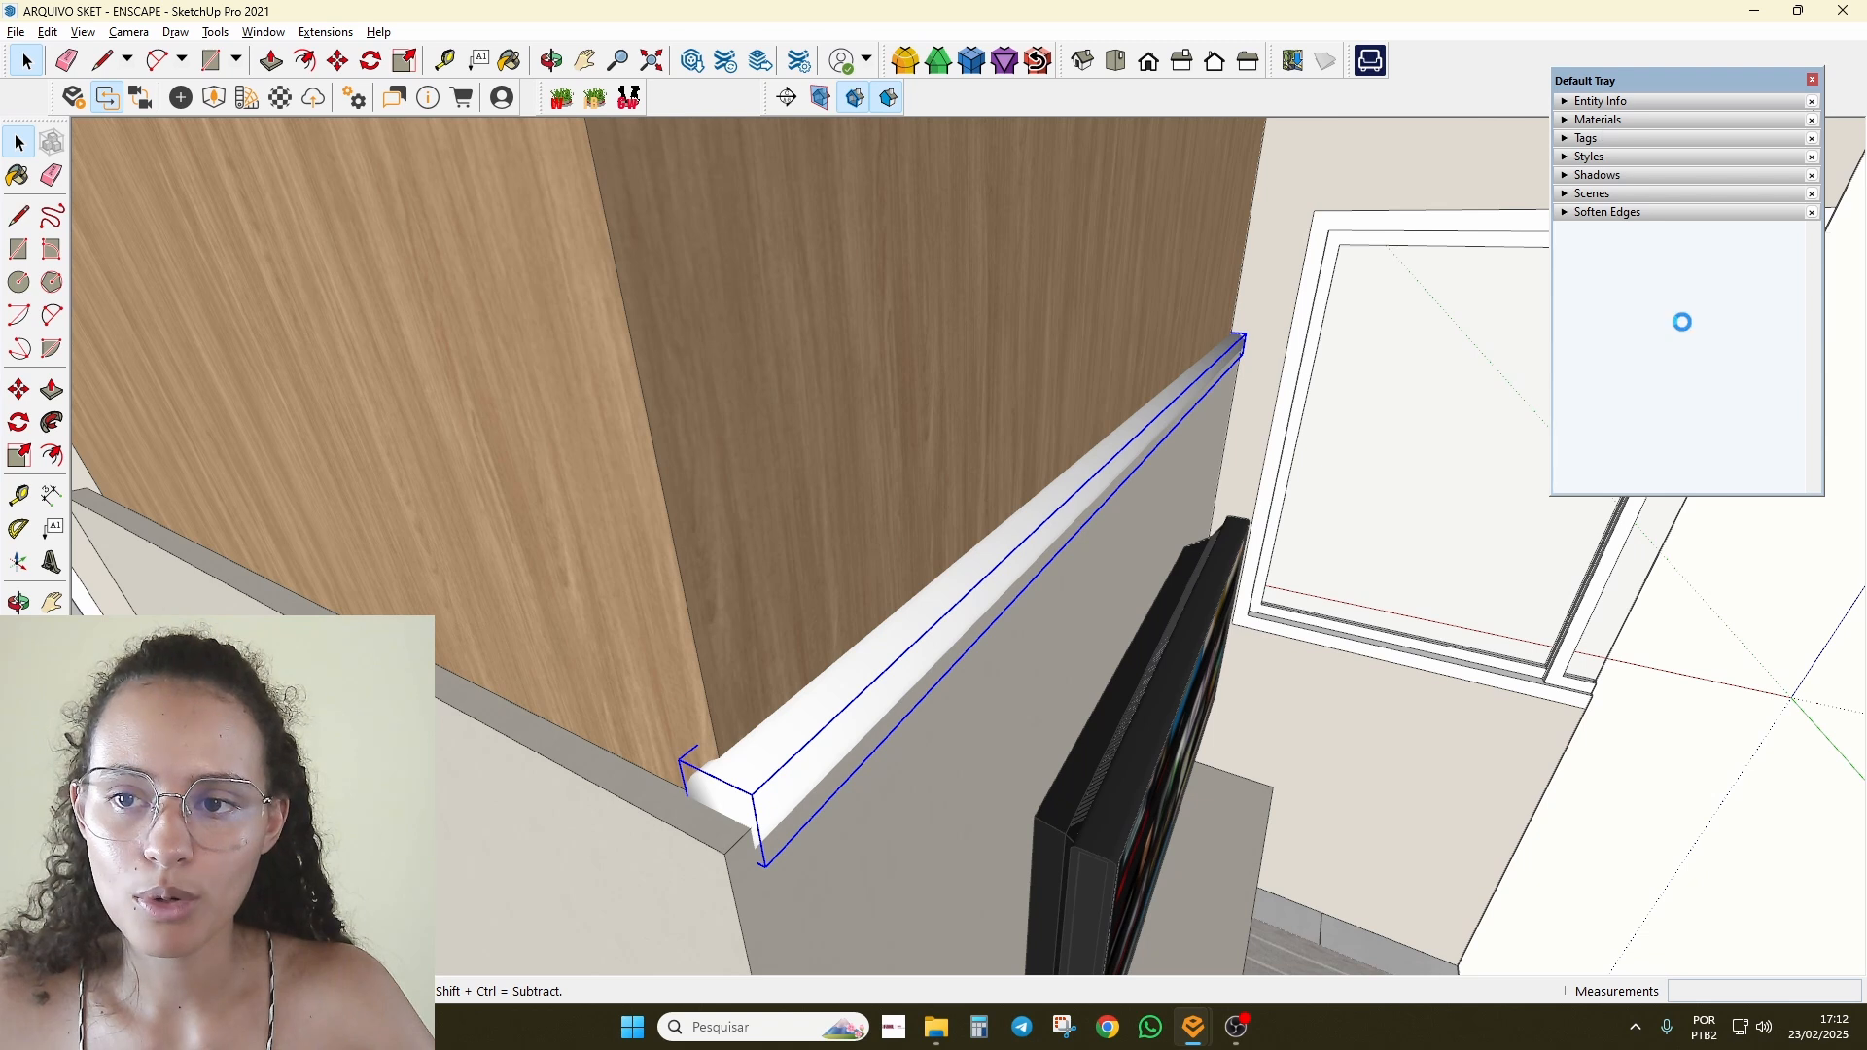
{"action": "scroll", "coordinate": [1630, 329], "scroll_direction": "down", "scroll_amount": 3}
{"action": "left_click", "coordinate": [1583, 321]}
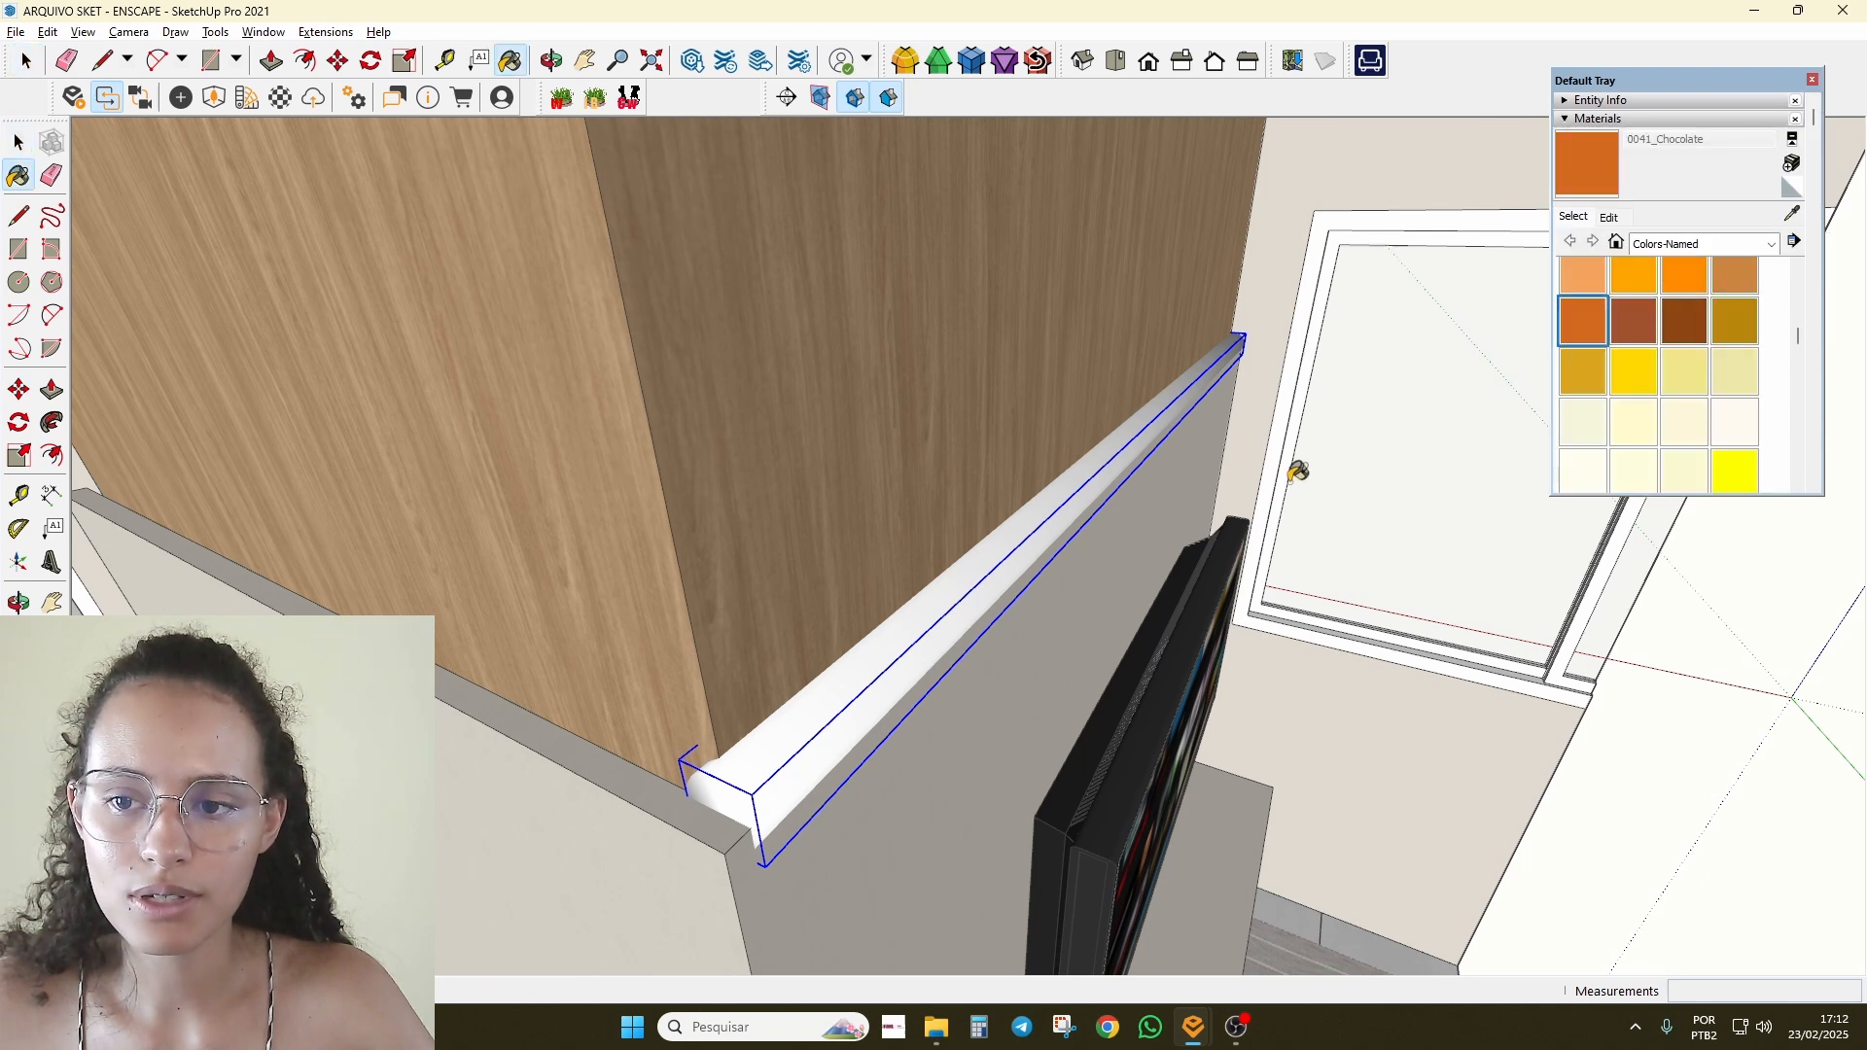
Step: Paint the light strip 0041_Chocolate and check its glow in the Enscape live preview
{"action": "left_click", "coordinate": [1057, 523]}
{"action": "mouse_move", "coordinate": [1117, 584]}
{"action": "middle_mouse_down"}
{"action": "mouse_move", "coordinate": [954, 505]}
{"action": "mouse_move", "coordinate": [719, 569]}
{"action": "mouse_move", "coordinate": [768, 545]}
{"action": "middle_mouse_up"}
{"action": "mouse_move", "coordinate": [1192, 1037]}
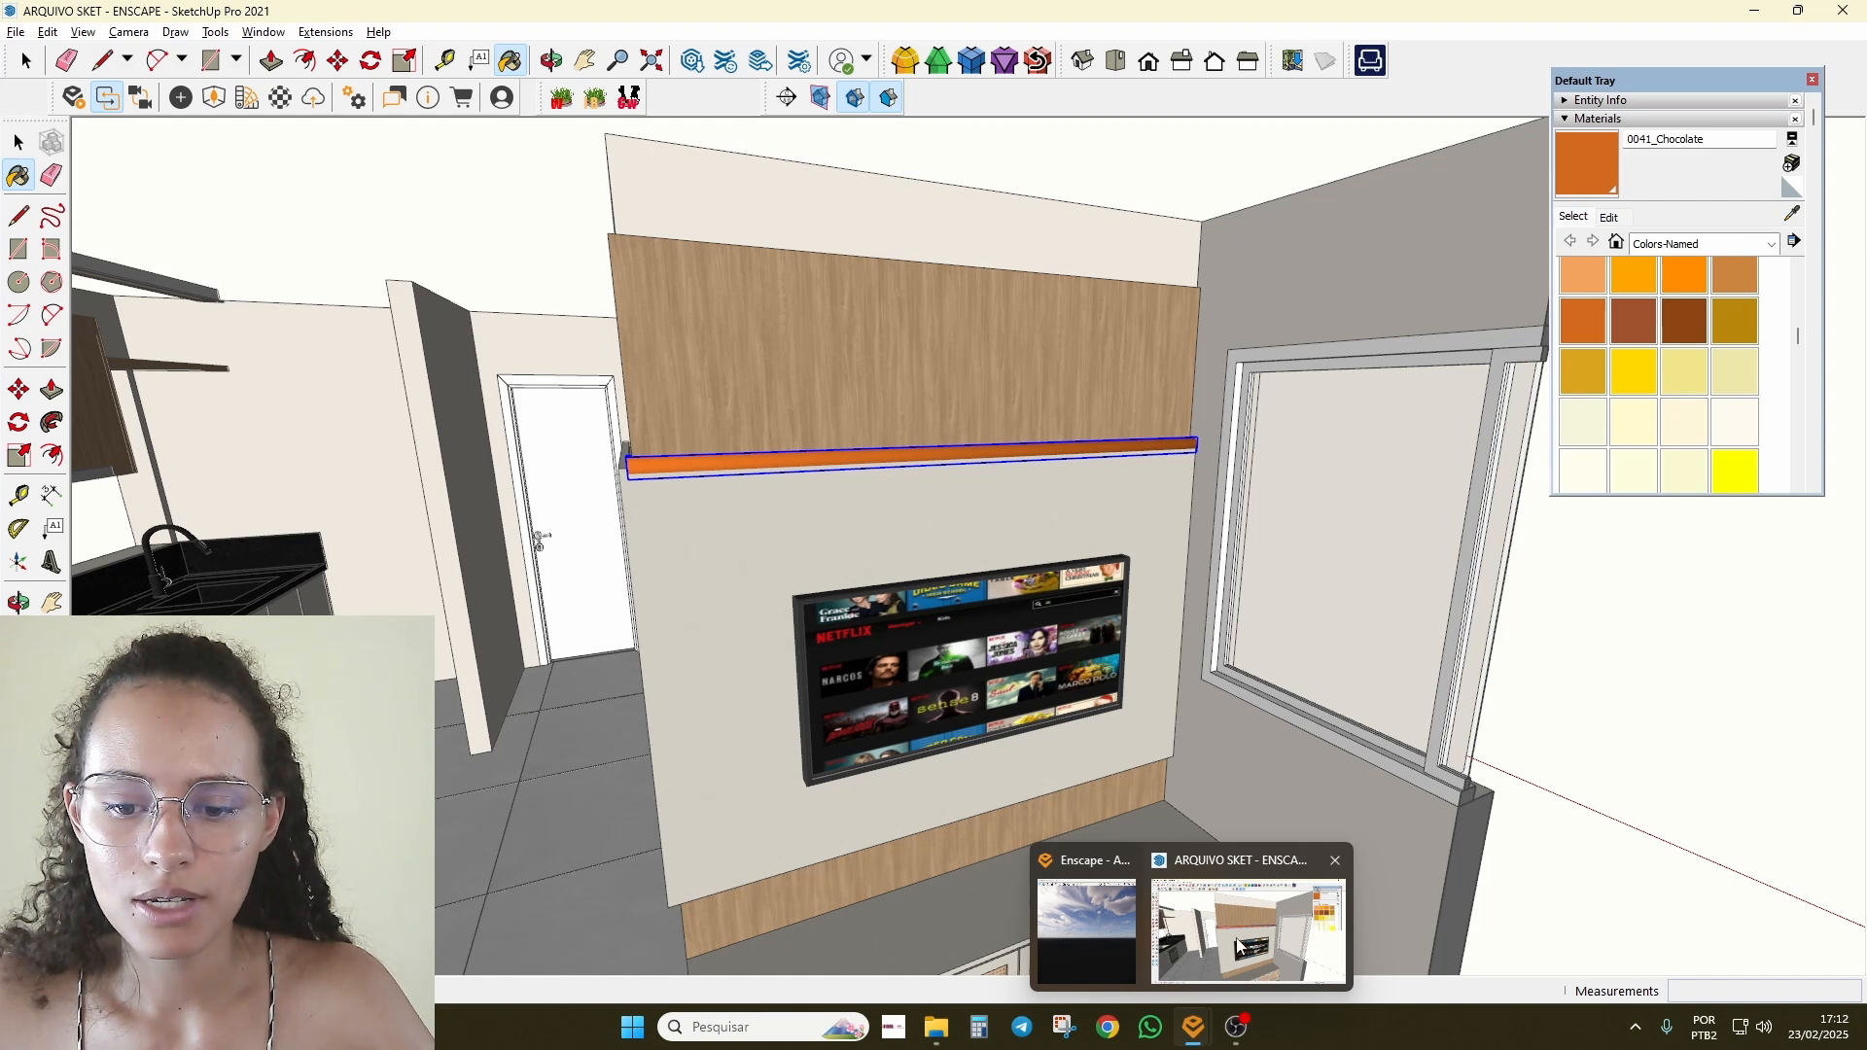
{"action": "left_click", "coordinate": [1101, 946]}
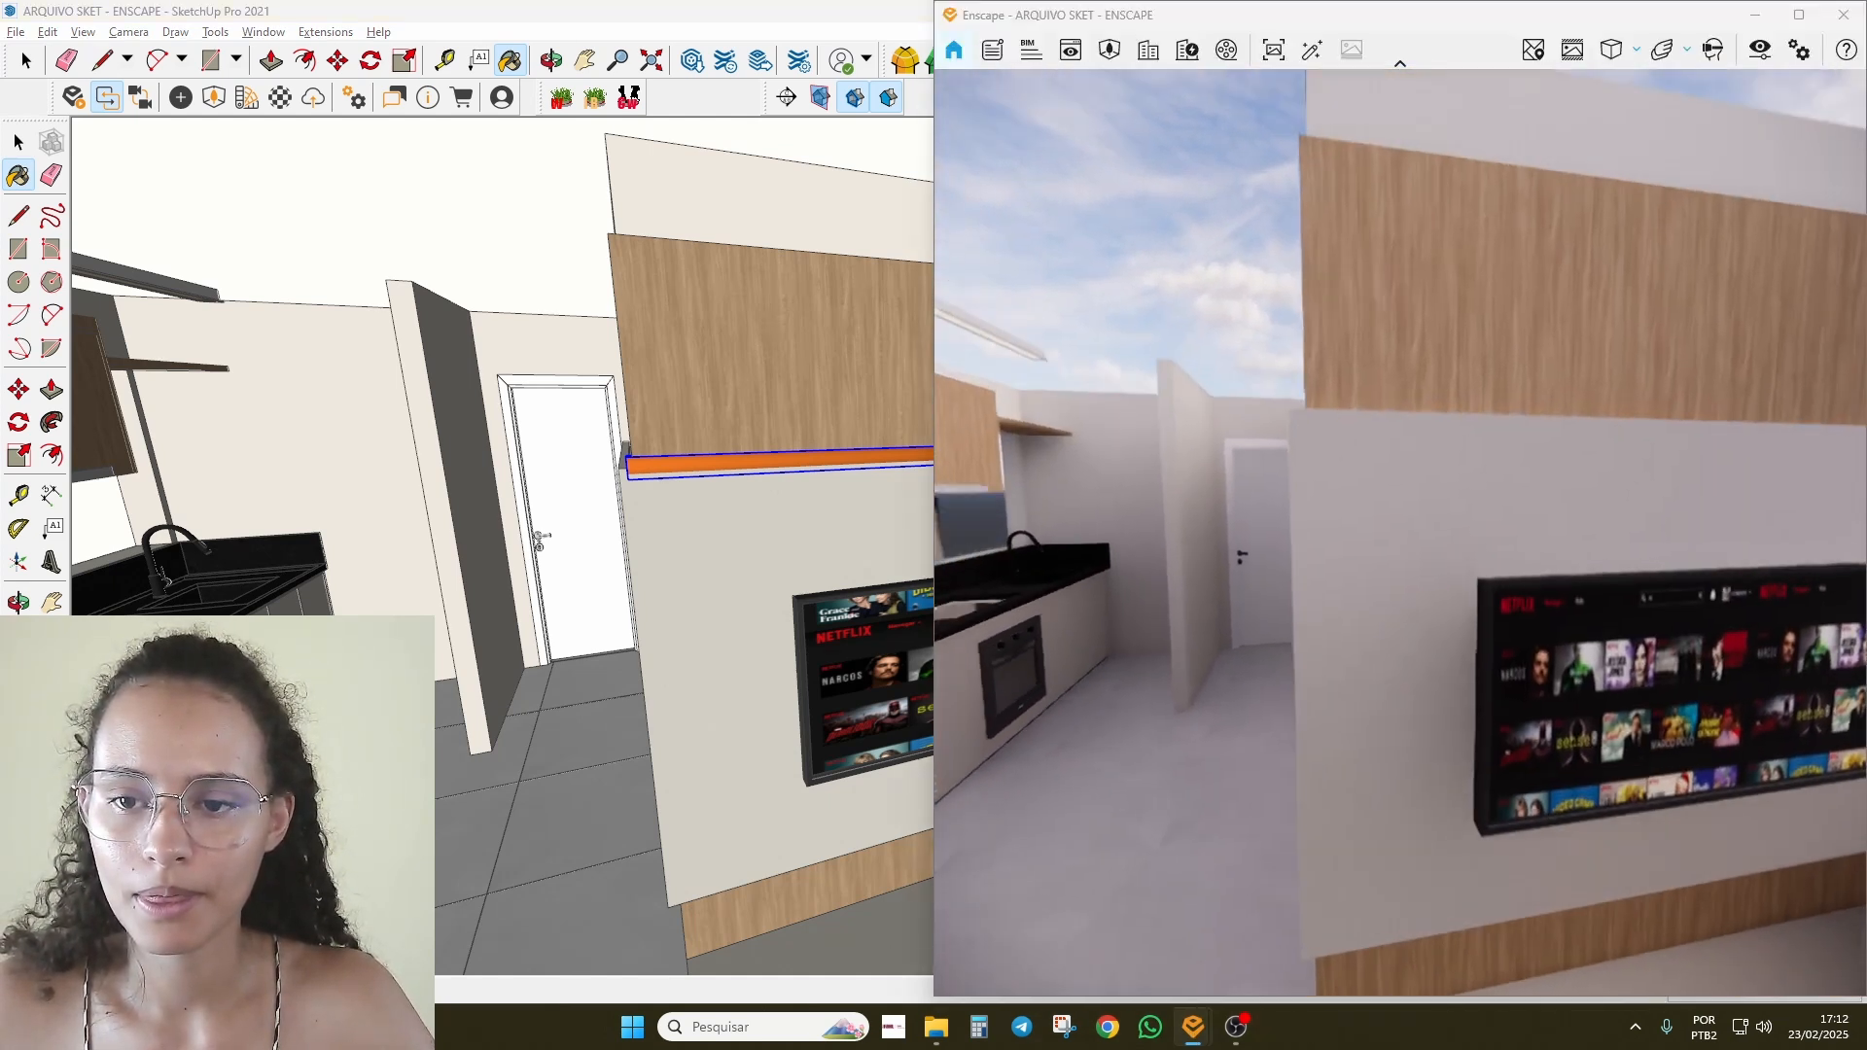
{"action": "mouse_move", "coordinate": [1109, 617]}
{"action": "right_mouse_down"}
{"action": "mouse_move", "coordinate": [1101, 744]}
{"action": "mouse_move", "coordinate": [1104, 652]}
{"action": "mouse_move", "coordinate": [1097, 710]}
{"action": "right_mouse_up"}
{"action": "middle_click_drag", "start_coordinate": [1109, 616], "coordinate": [1109, 694]}
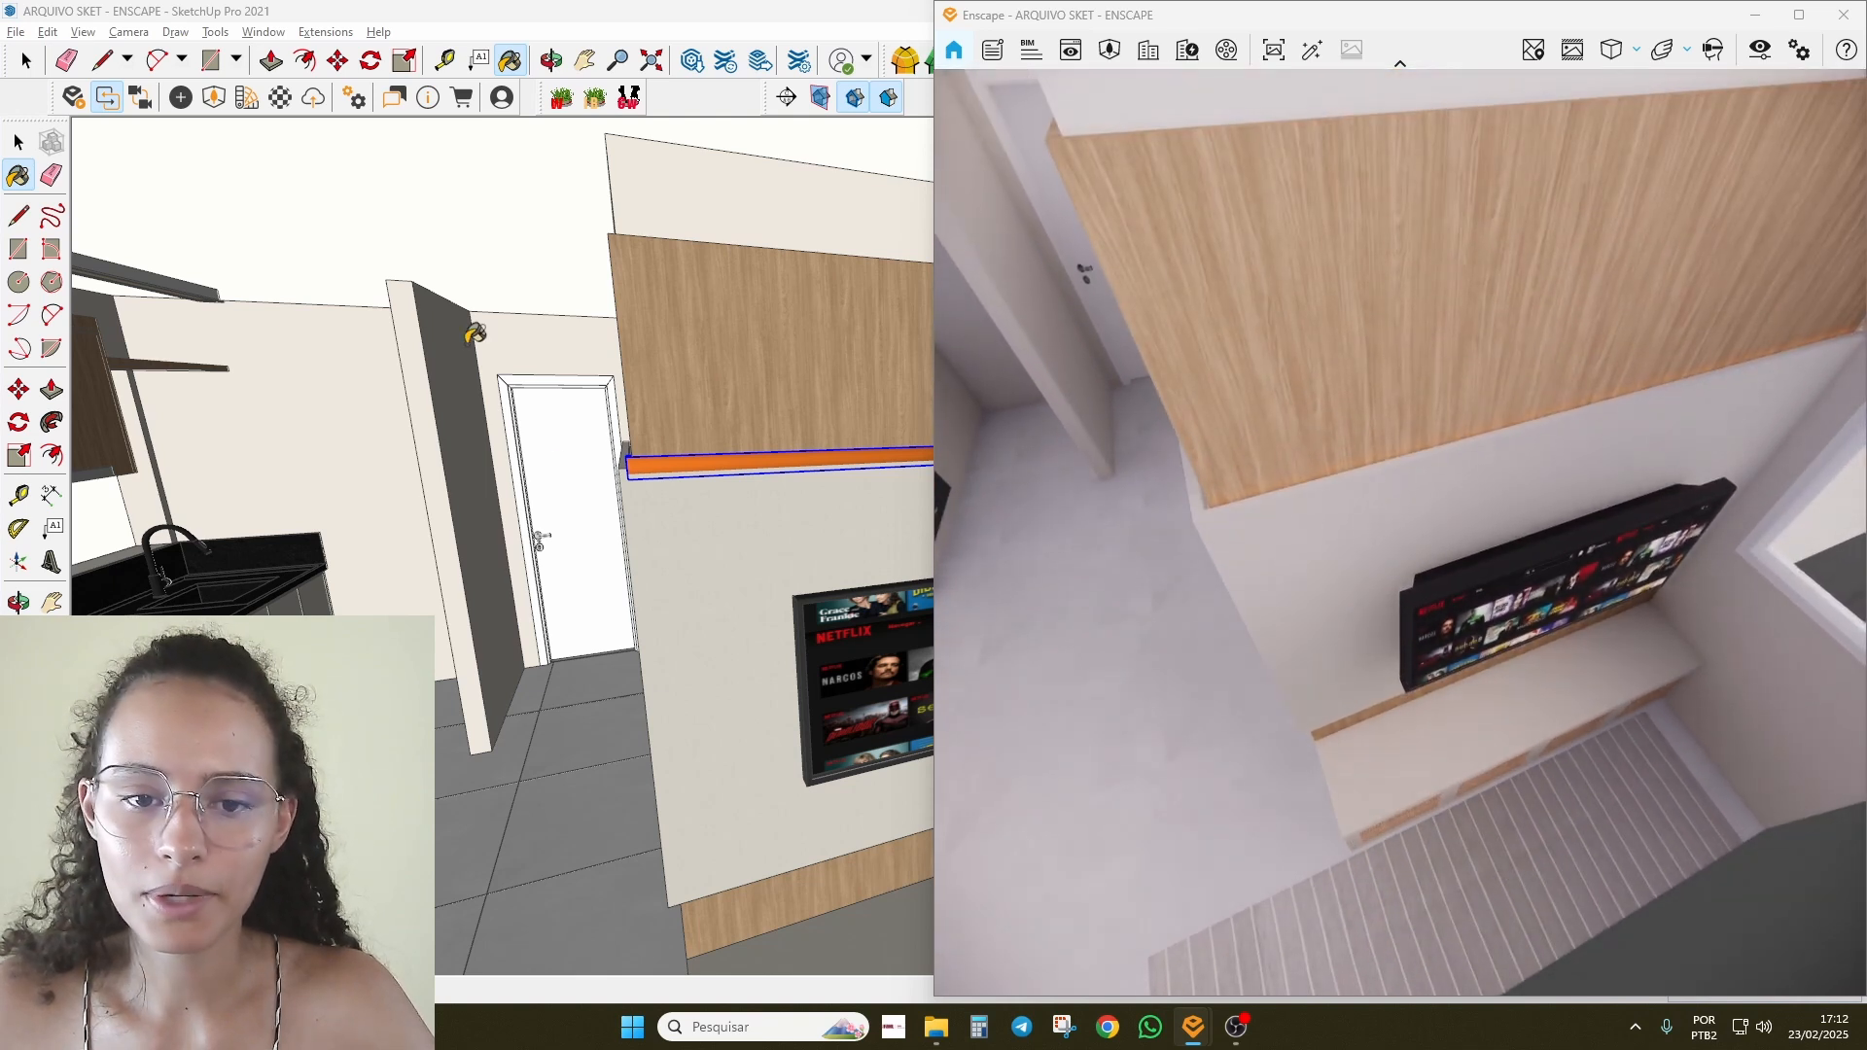
{"action": "scroll", "coordinate": [1308, 489], "scroll_direction": "down", "scroll_amount": 4}
{"action": "right_click_drag", "start_coordinate": [1253, 485], "coordinate": [1254, 409]}
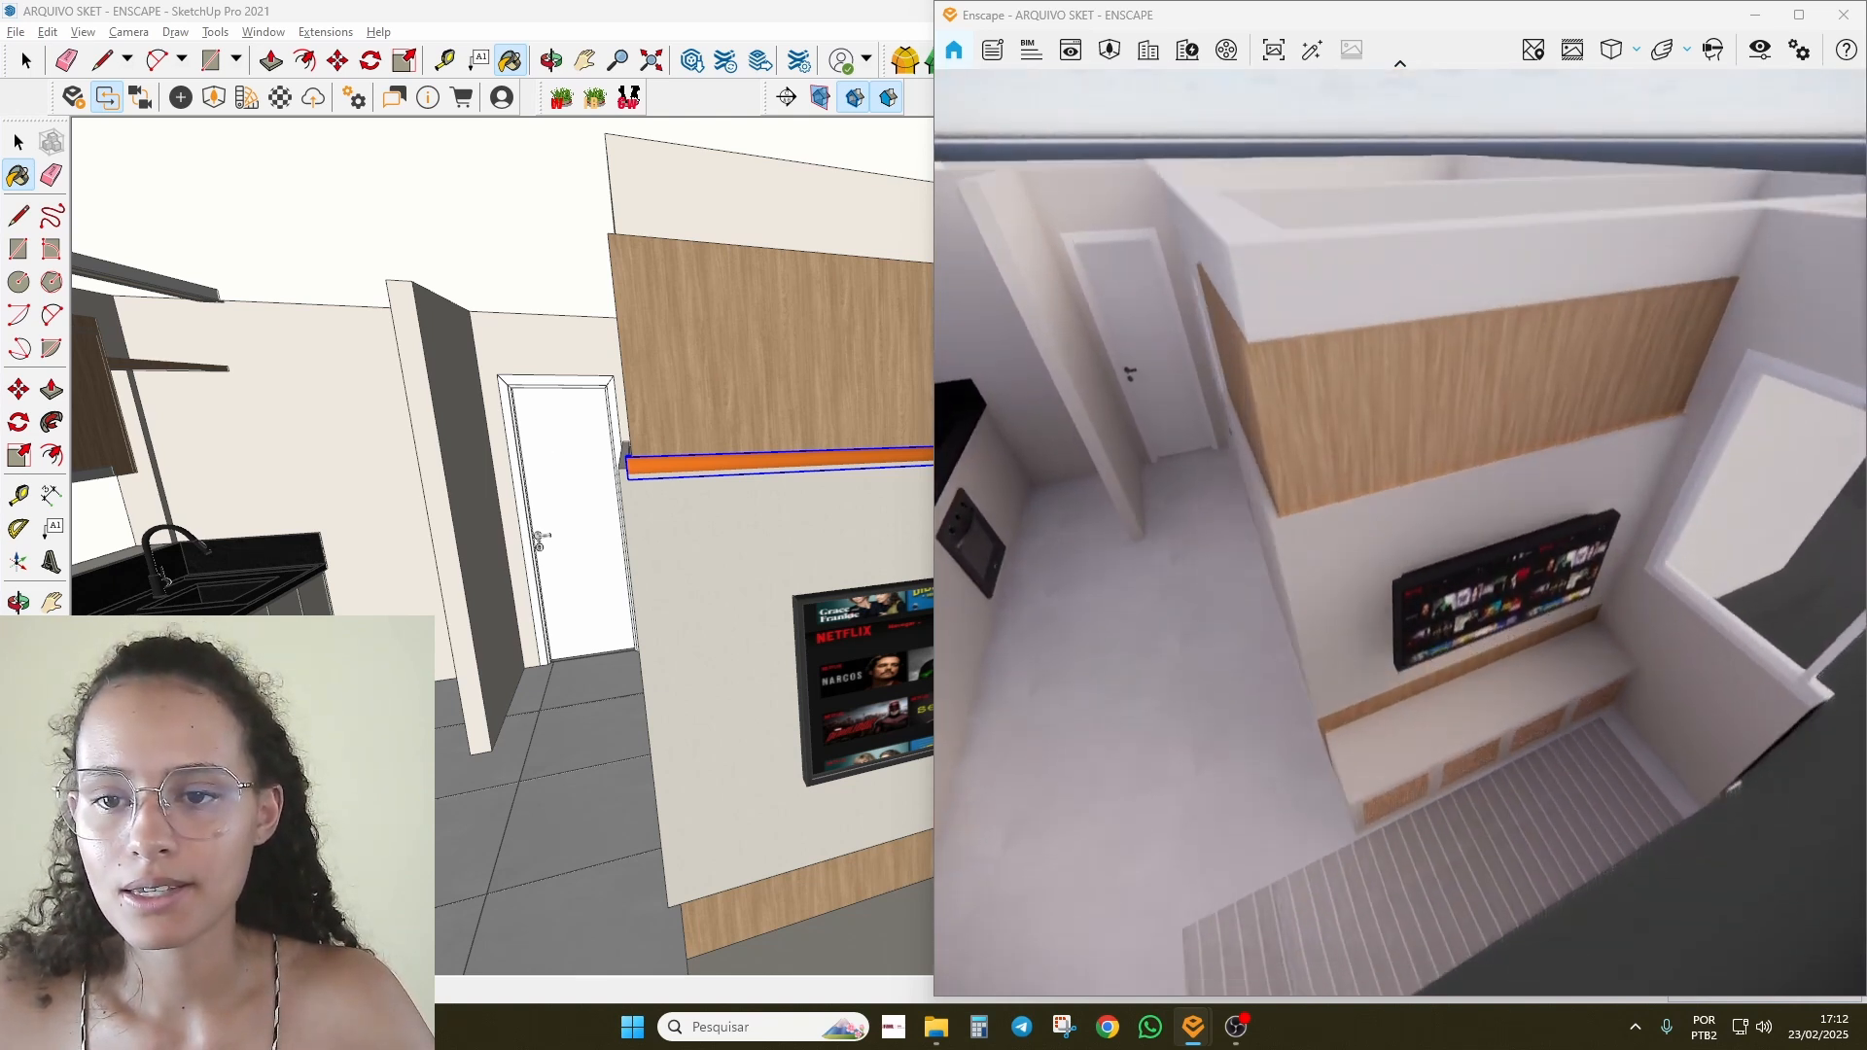
{"action": "scroll", "coordinate": [1252, 484], "scroll_direction": "up", "scroll_amount": 3}
{"action": "right_click_drag", "start_coordinate": [1401, 788], "coordinate": [1417, 871]}
Step: Undo the accidental orange paint and turn the FORRO tag back on
{"action": "left_click", "coordinate": [448, 477]}
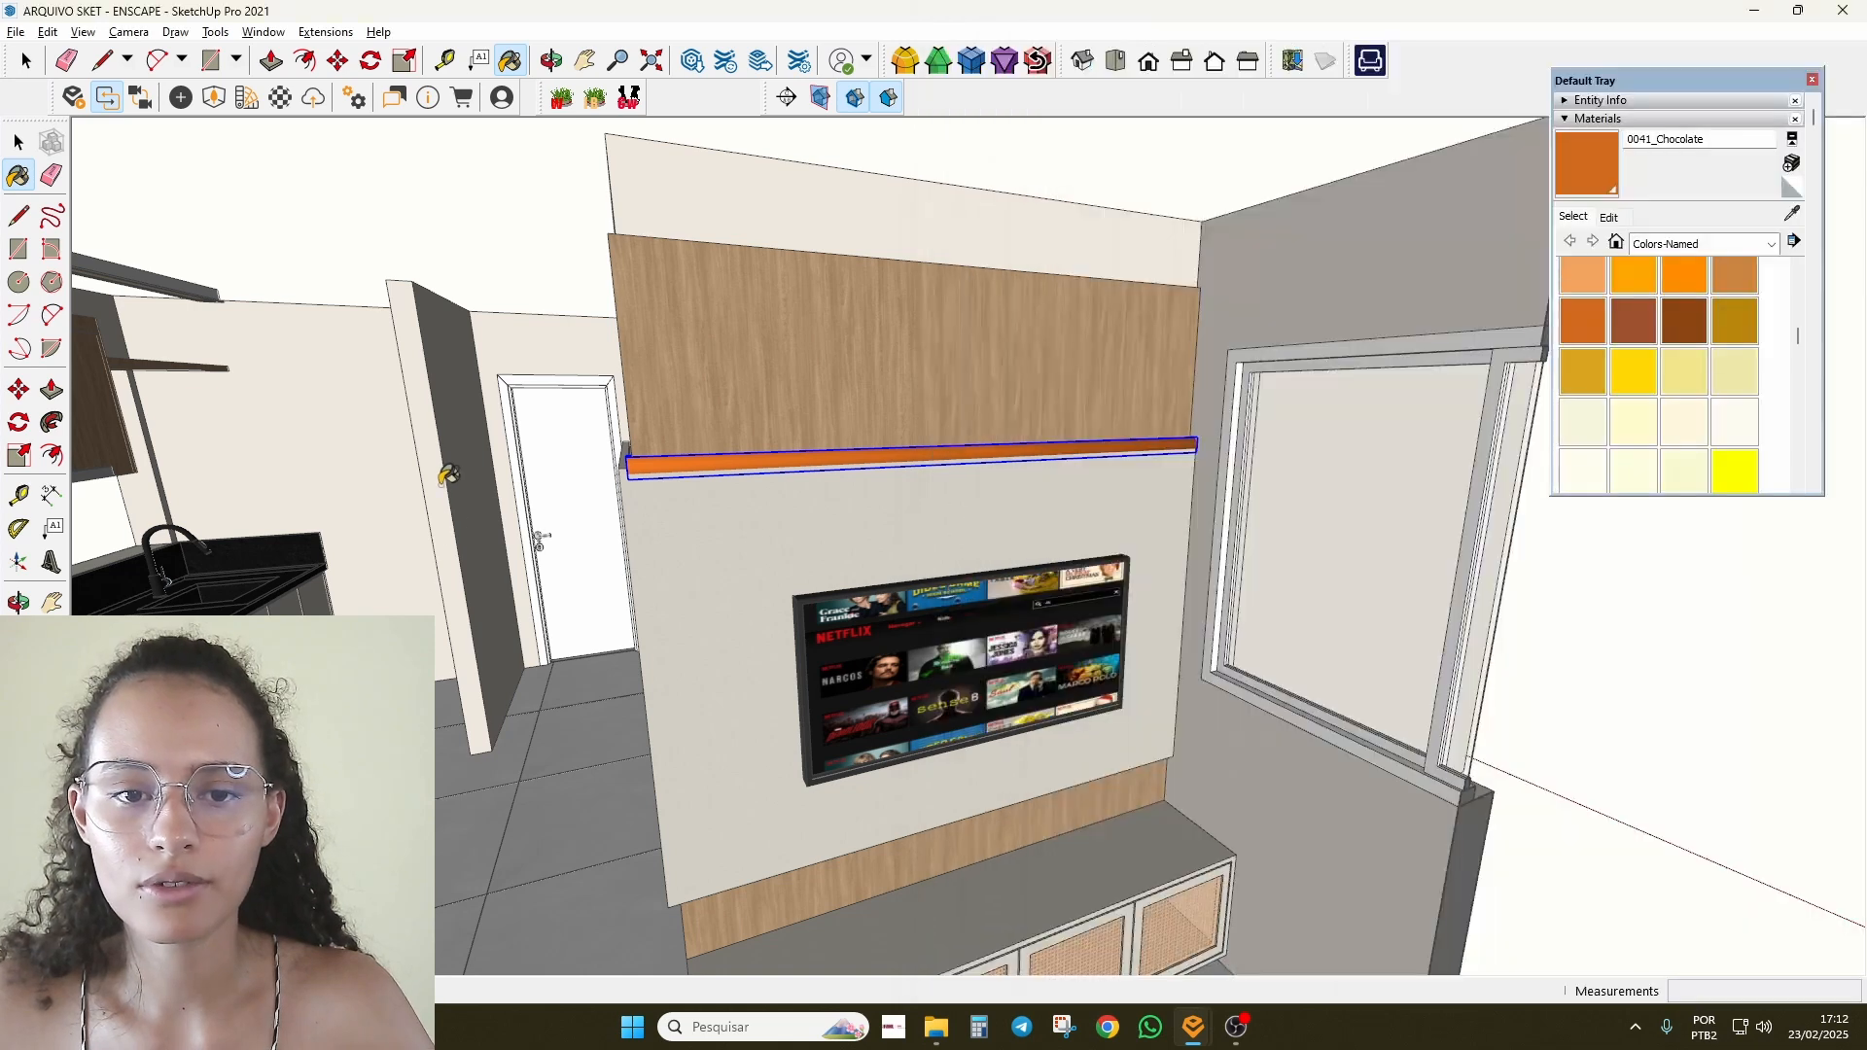
{"action": "key", "text": "ctrl+z"}
{"action": "key", "text": "space"}
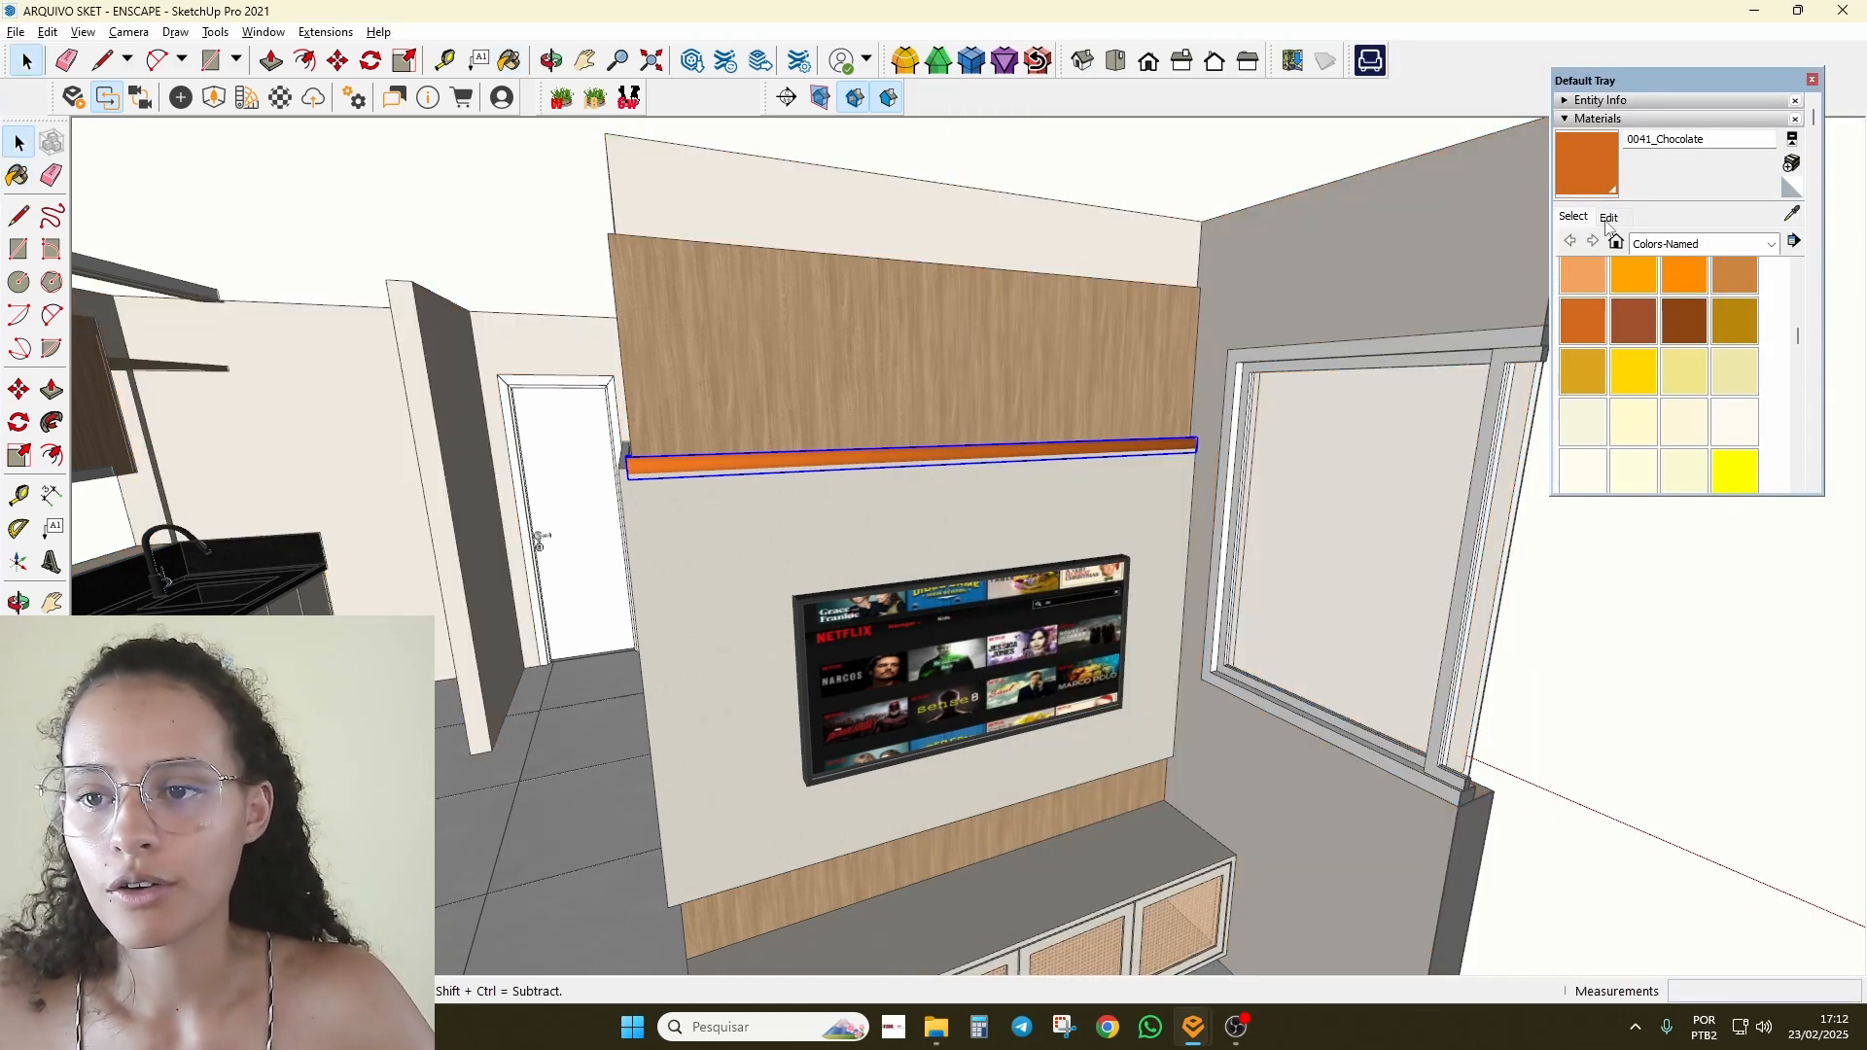
{"action": "left_click", "coordinate": [1617, 118]}
{"action": "left_click", "coordinate": [1603, 138]}
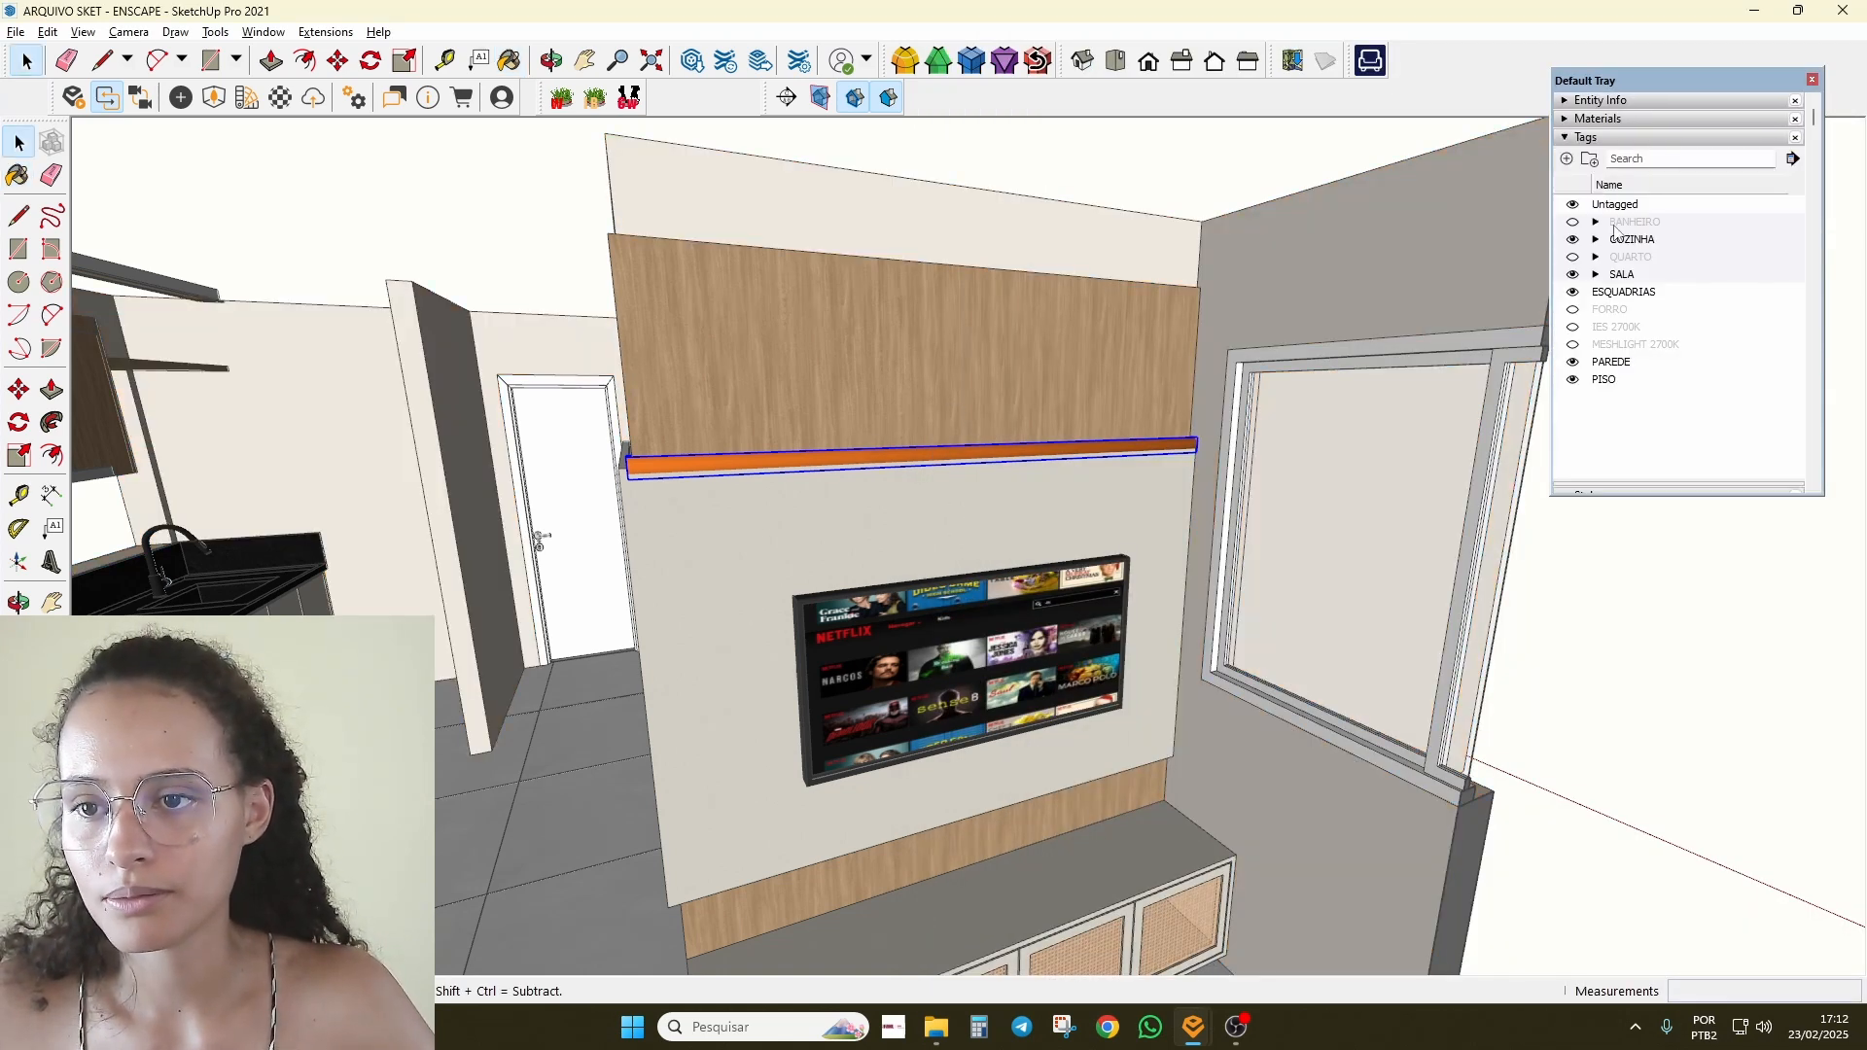
{"action": "left_click", "coordinate": [1573, 309]}
Step: Raise the Linear LED strip above the TV panel to 32.985 cd intensity
{"action": "key", "text": "alt+Tab"}
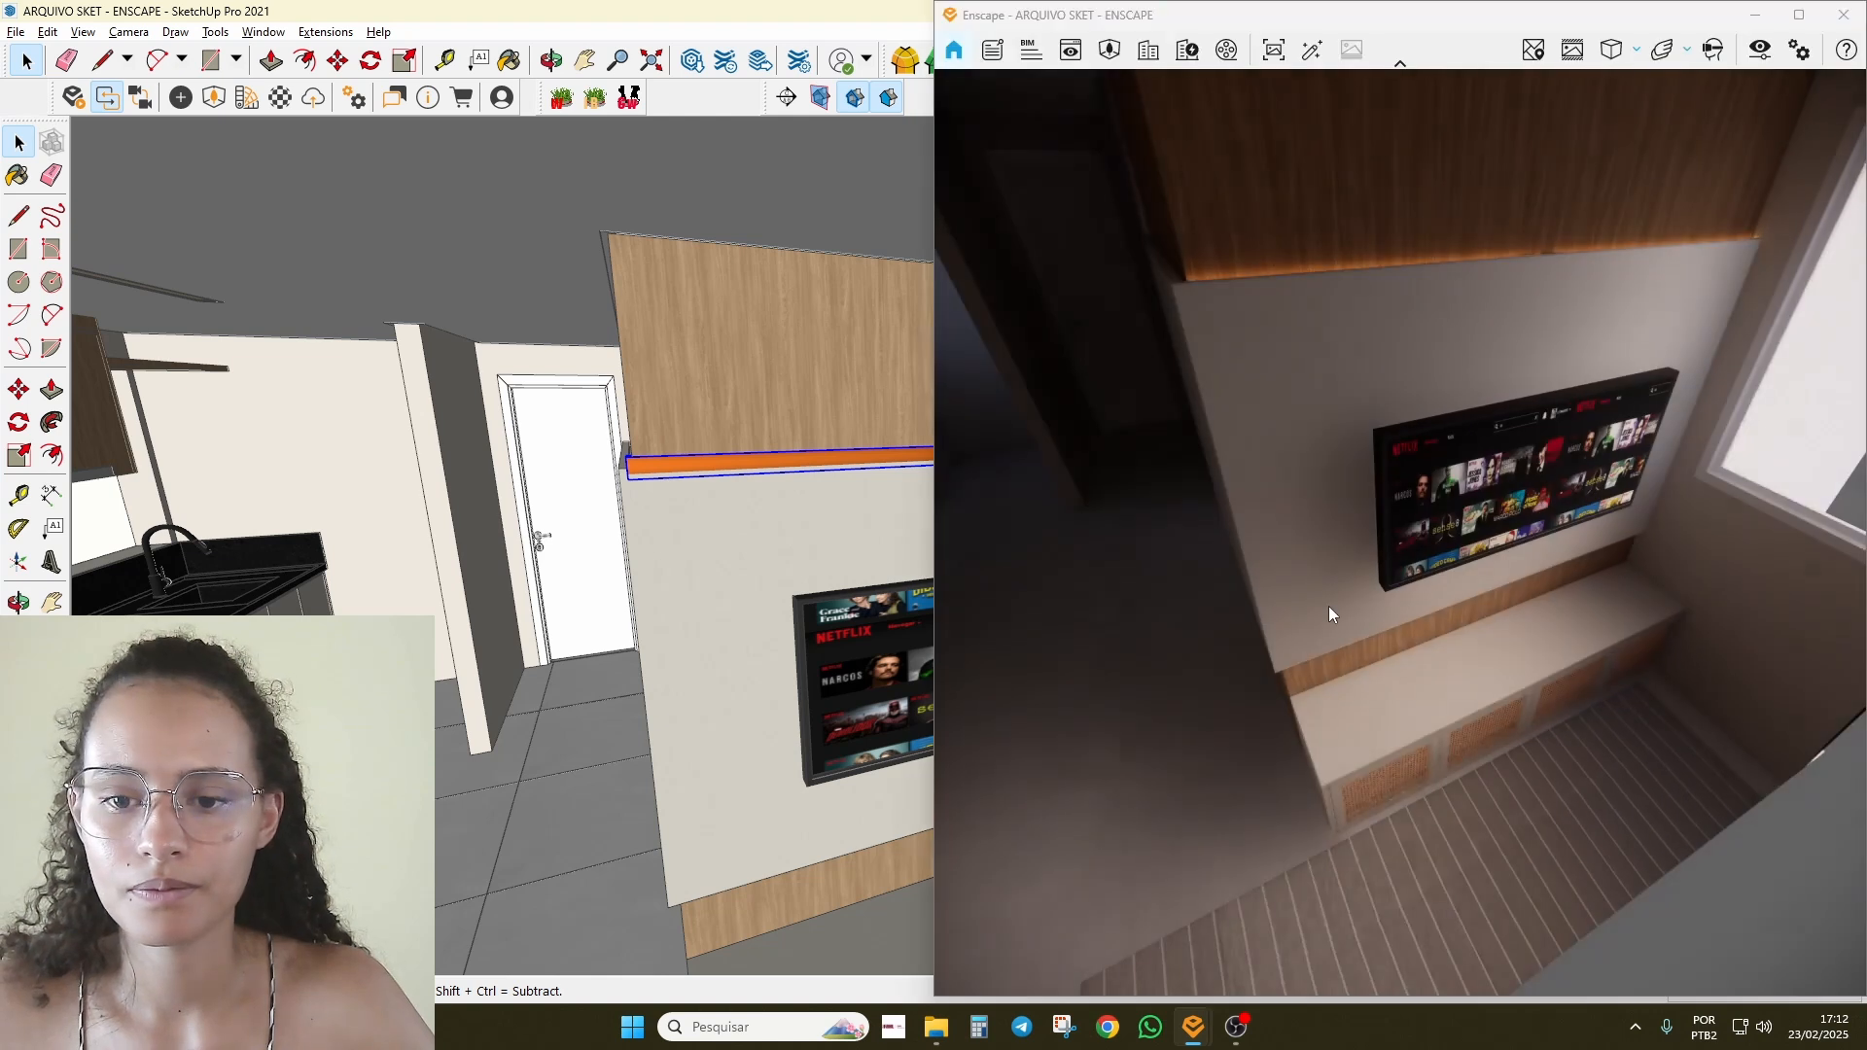
{"action": "mouse_move", "coordinate": [1329, 613]}
{"action": "right_mouse_down"}
{"action": "mouse_move", "coordinate": [1421, 574]}
{"action": "mouse_move", "coordinate": [1408, 607]}
{"action": "right_mouse_up"}
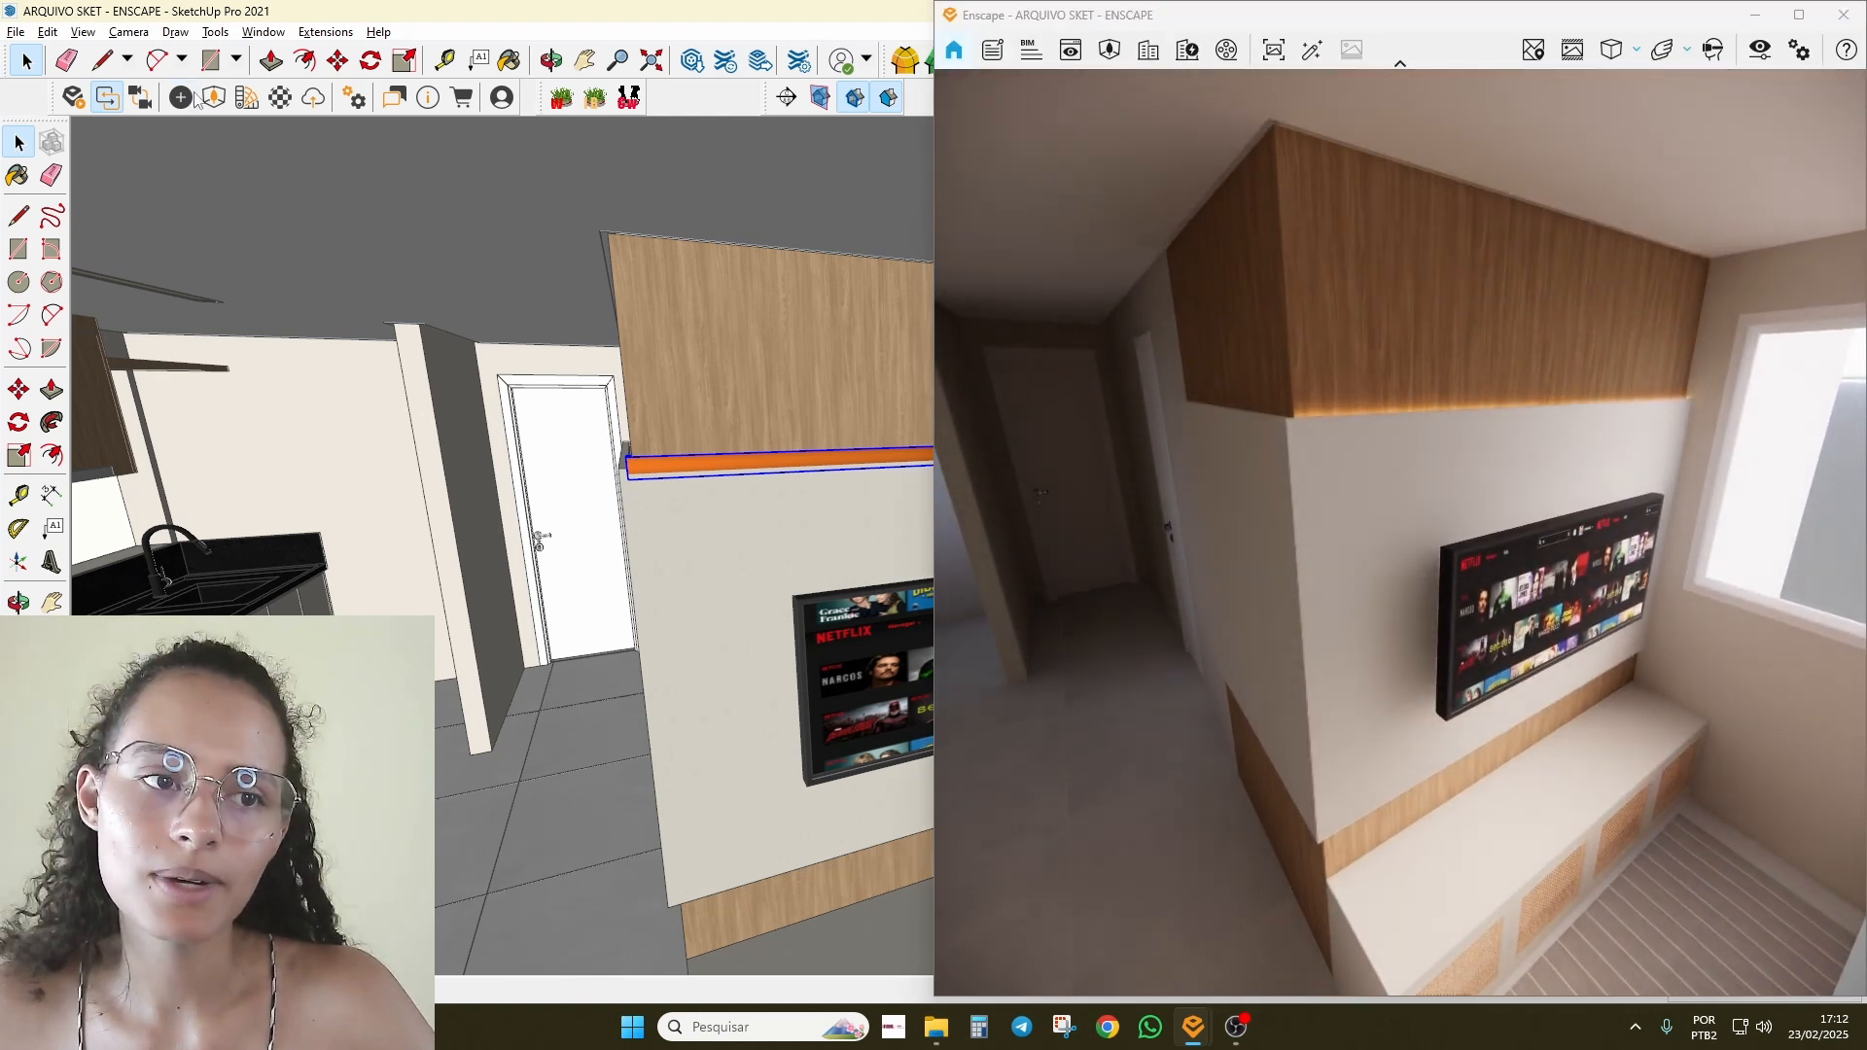
{"action": "key", "text": "alt+Tab"}
{"action": "left_click", "coordinate": [693, 467]}
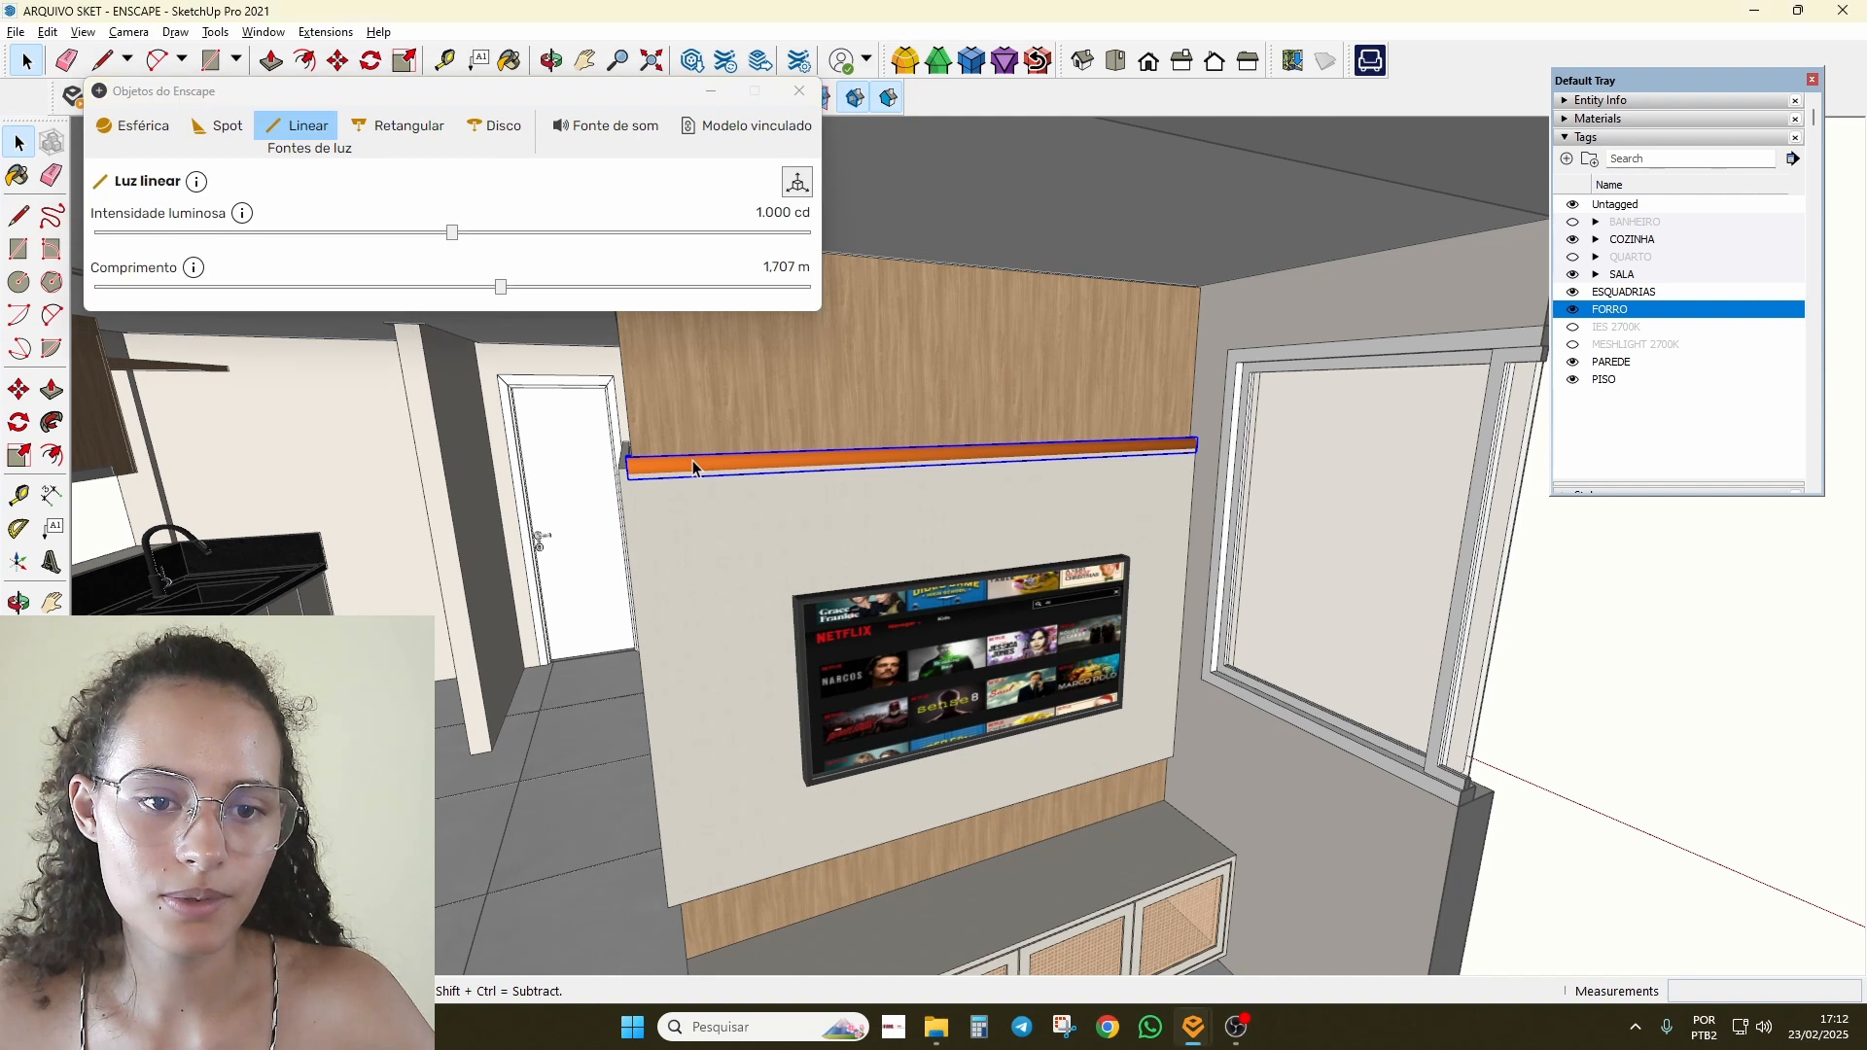
{"action": "left_click_drag", "start_coordinate": [452, 231], "coordinate": [496, 232]}
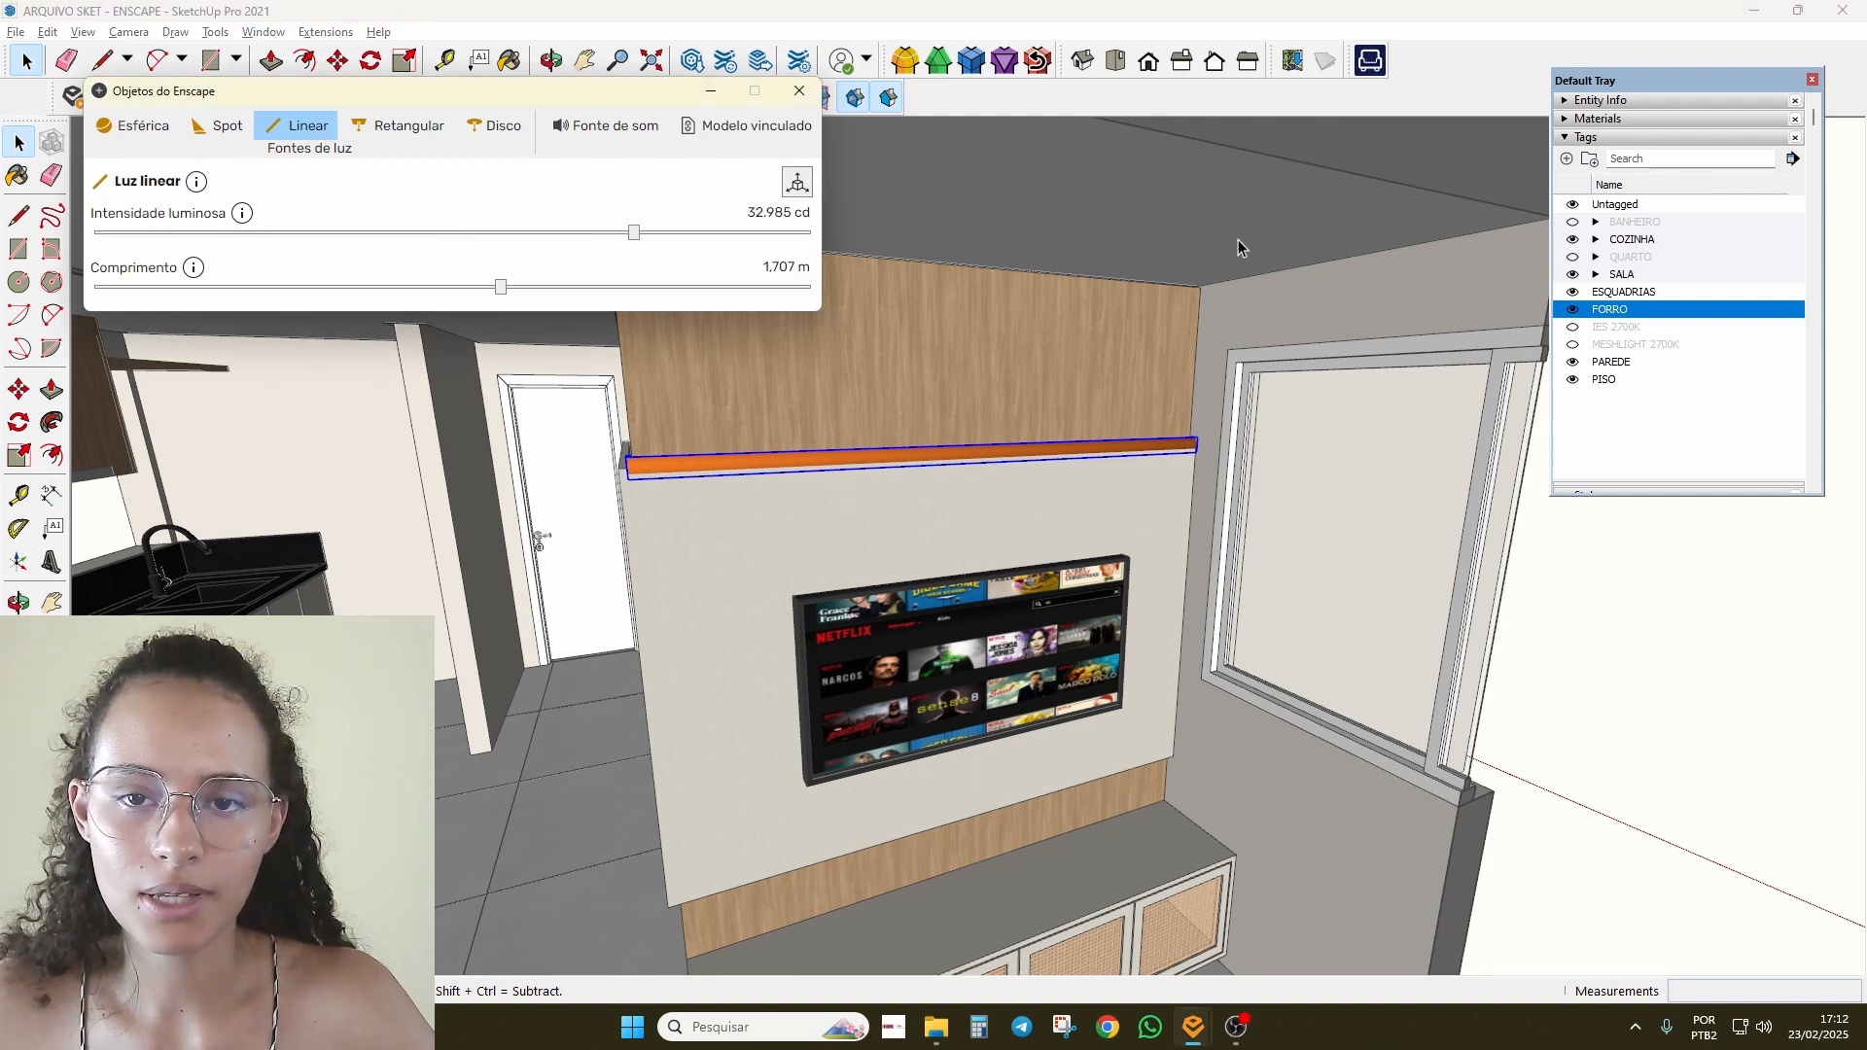
Step: Rearrange the model window and turn the Enscape preview to face the lit TV wall
{"action": "mouse_move", "coordinate": [1103, 15]}
{"action": "left_mouse_down"}
{"action": "mouse_move", "coordinate": [561, 135]}
{"action": "mouse_move", "coordinate": [565, 107]}
{"action": "mouse_move", "coordinate": [556, 322]}
{"action": "left_mouse_up"}
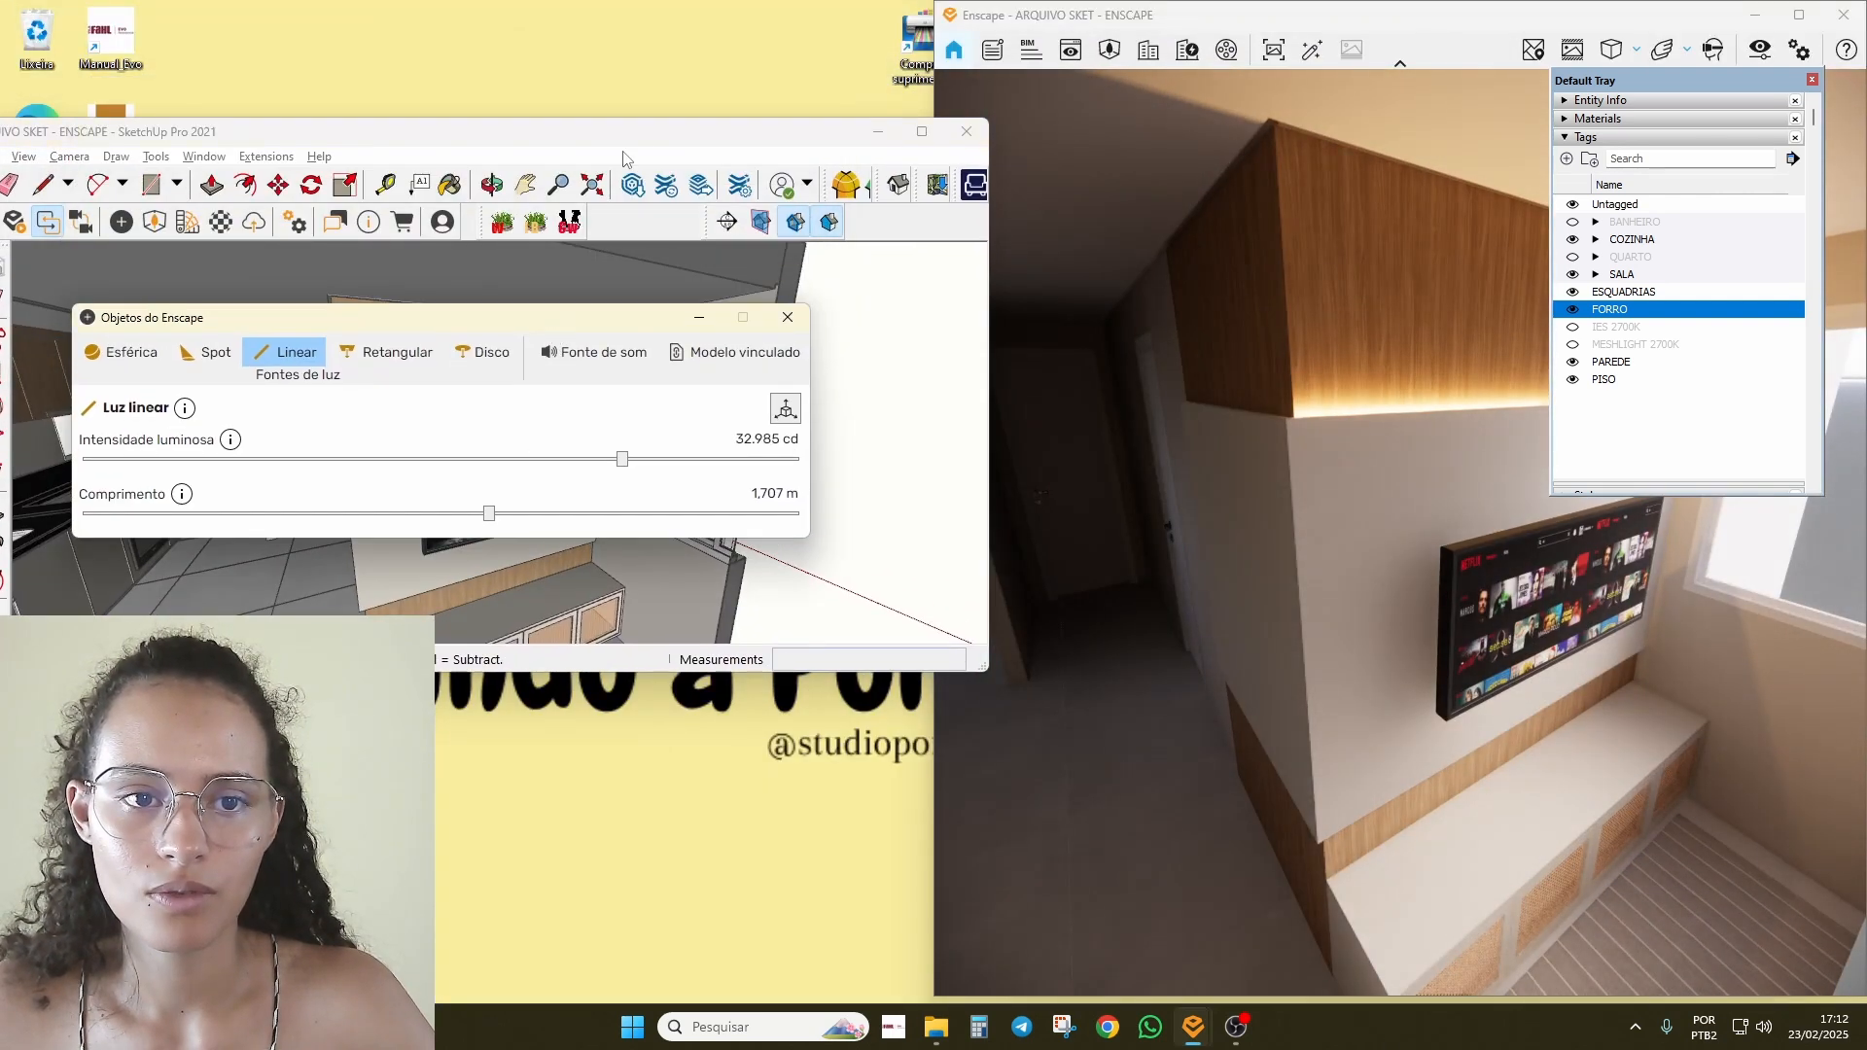
{"action": "left_click_drag", "start_coordinate": [634, 116], "coordinate": [634, 1]}
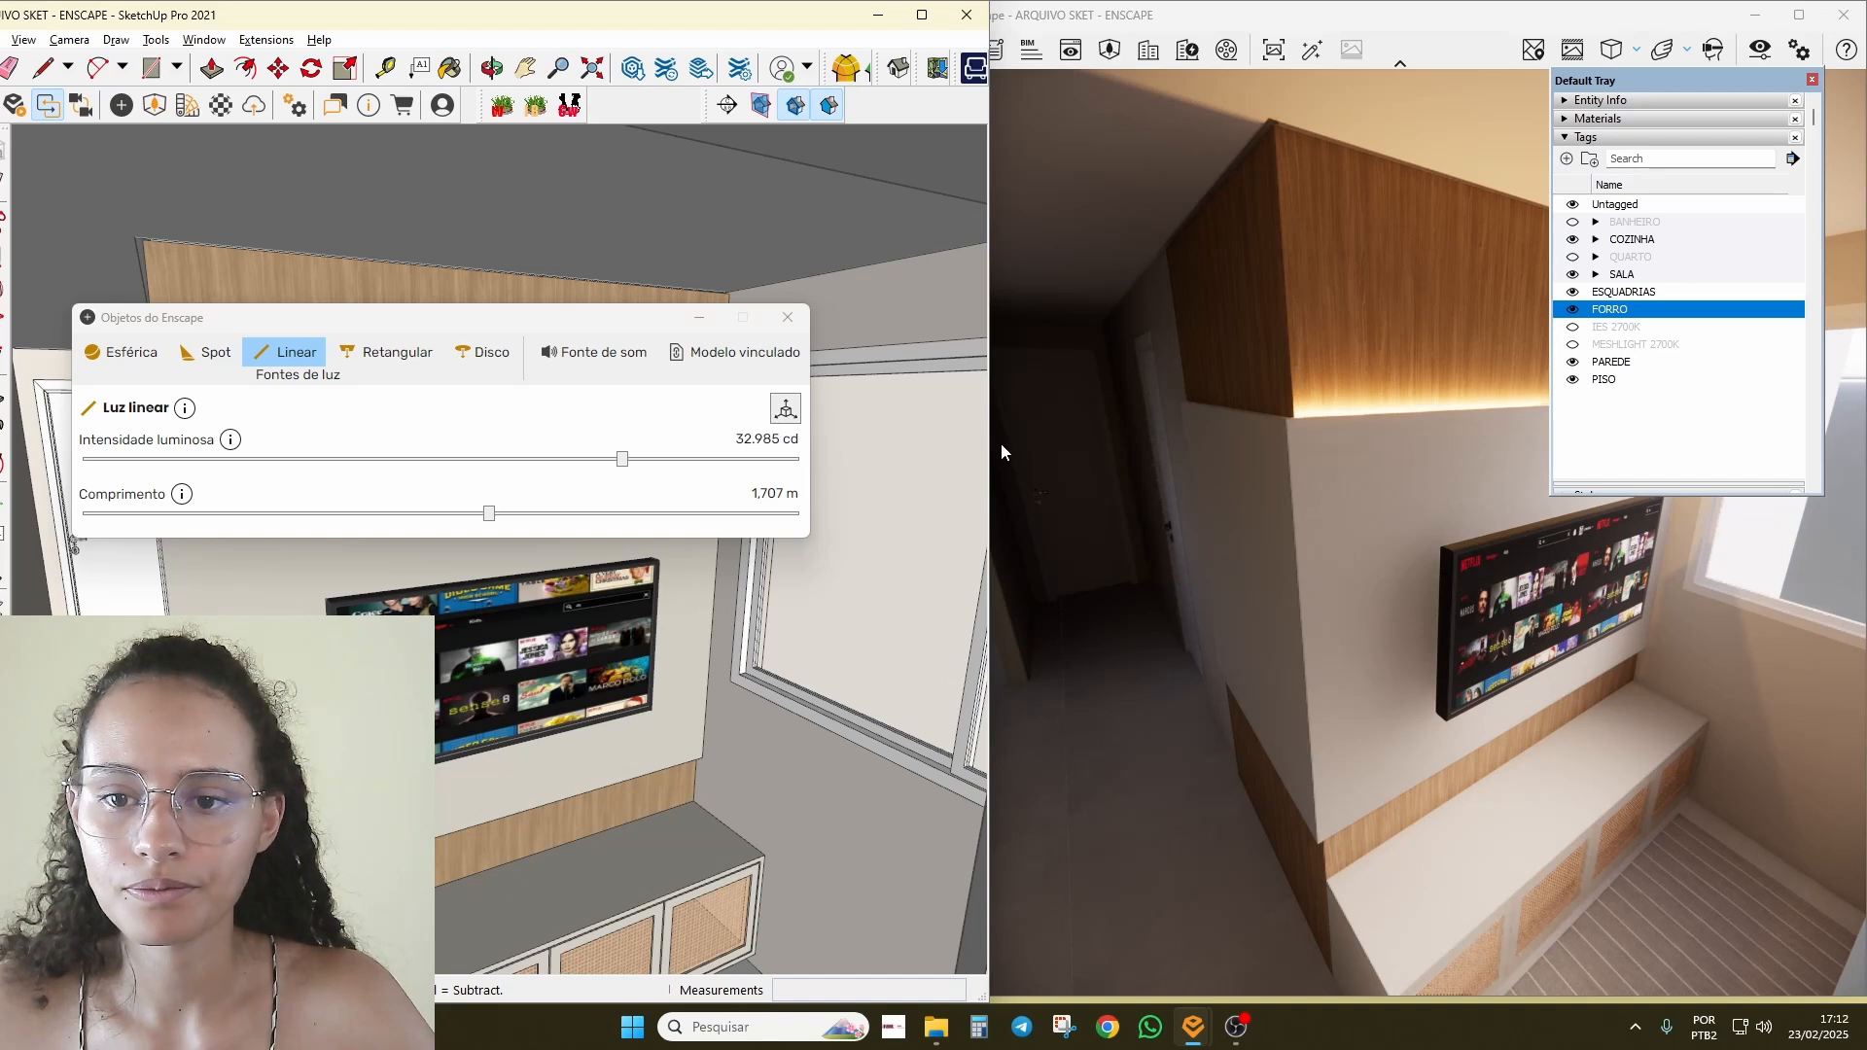
{"action": "left_click", "coordinate": [1340, 551]}
{"action": "scroll", "coordinate": [1340, 550], "scroll_direction": "down", "scroll_amount": 5}
{"action": "right_click_drag", "start_coordinate": [1340, 550], "coordinate": [1186, 486]}
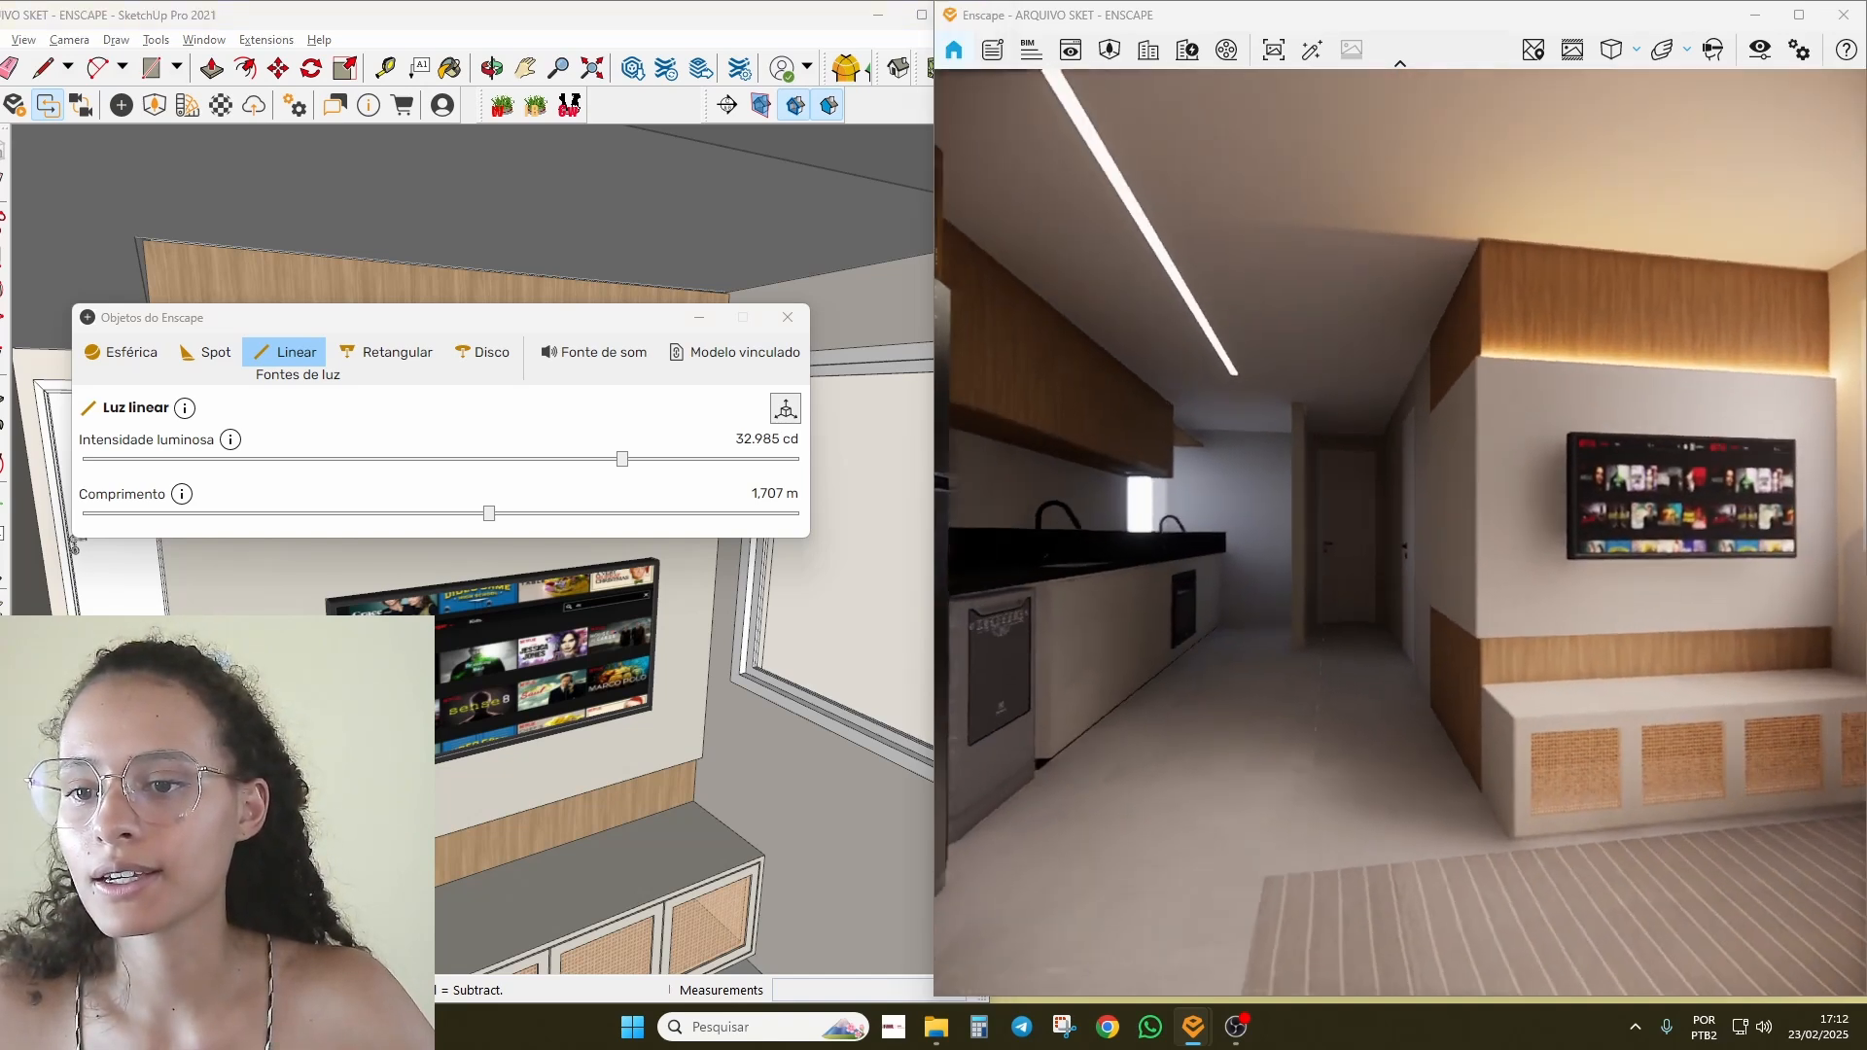
{"action": "right_click_drag", "start_coordinate": [1410, 702], "coordinate": [1331, 692]}
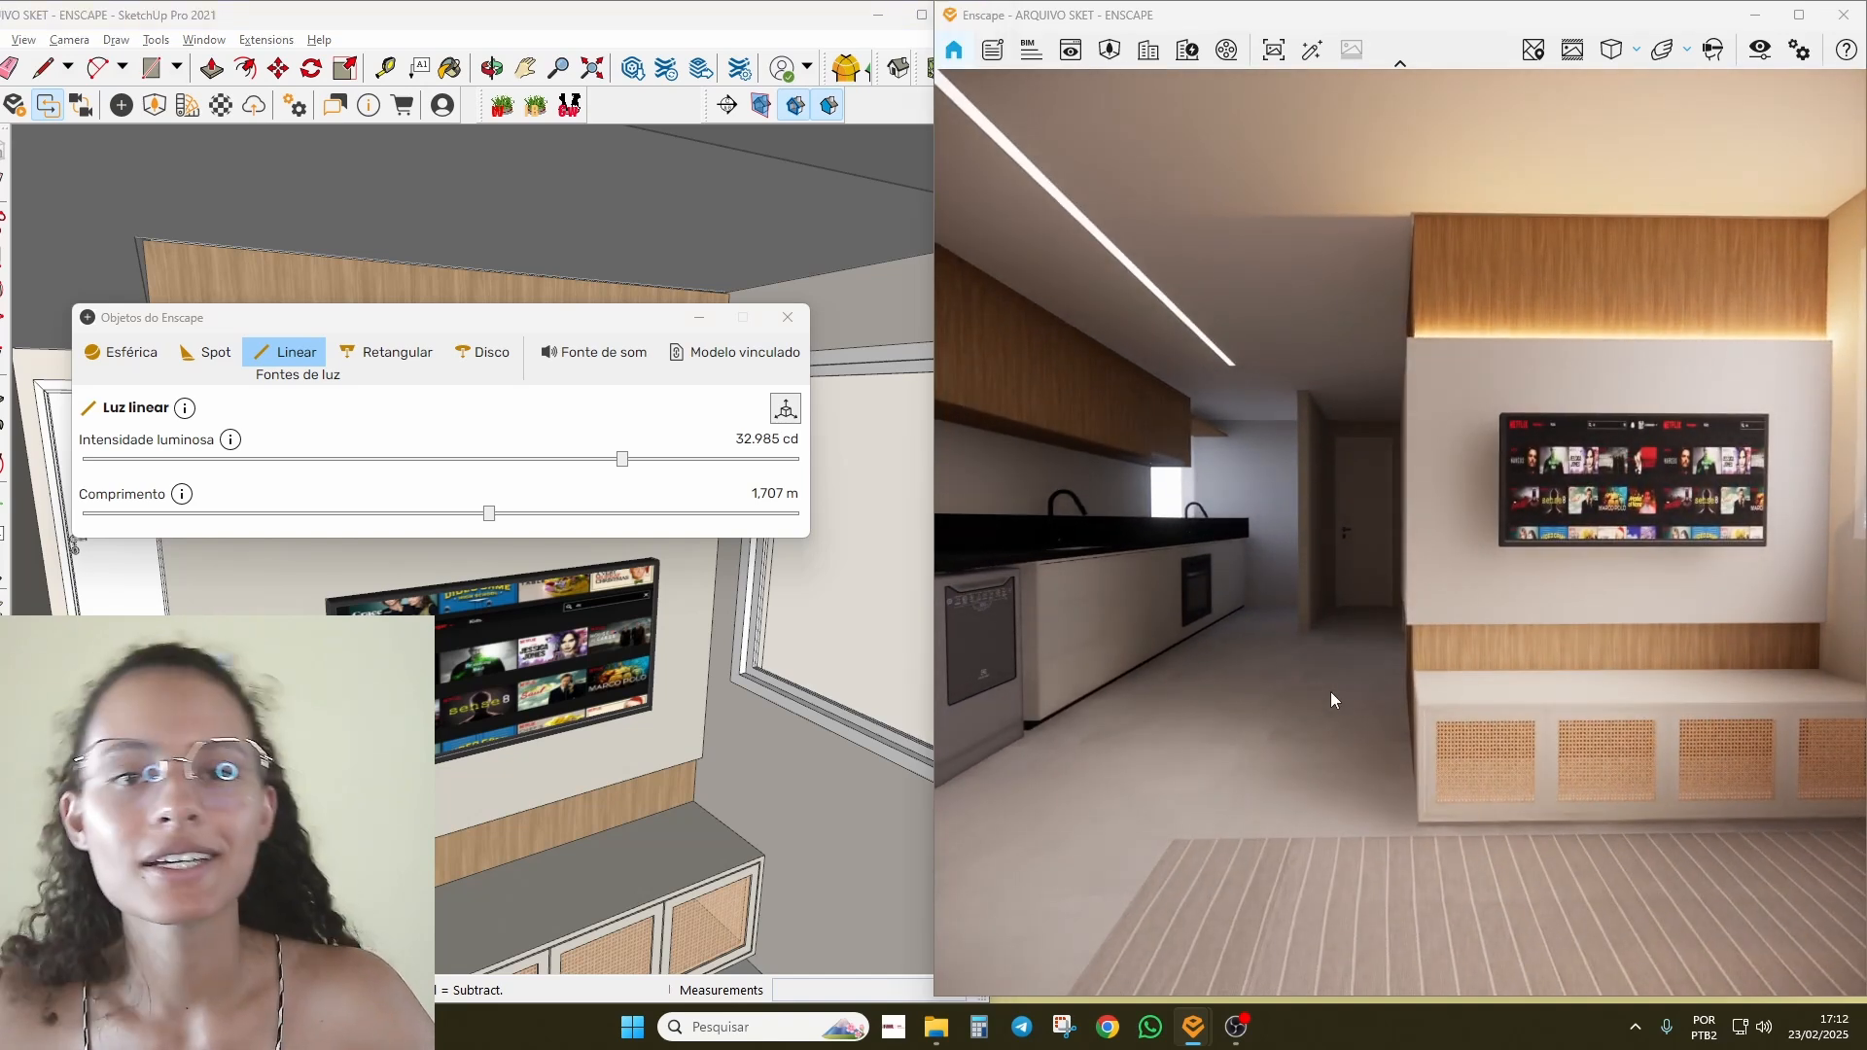
Step: Move the orange LED strip above the TV to the wall's top corner
{"action": "left_click", "coordinate": [550, 682]}
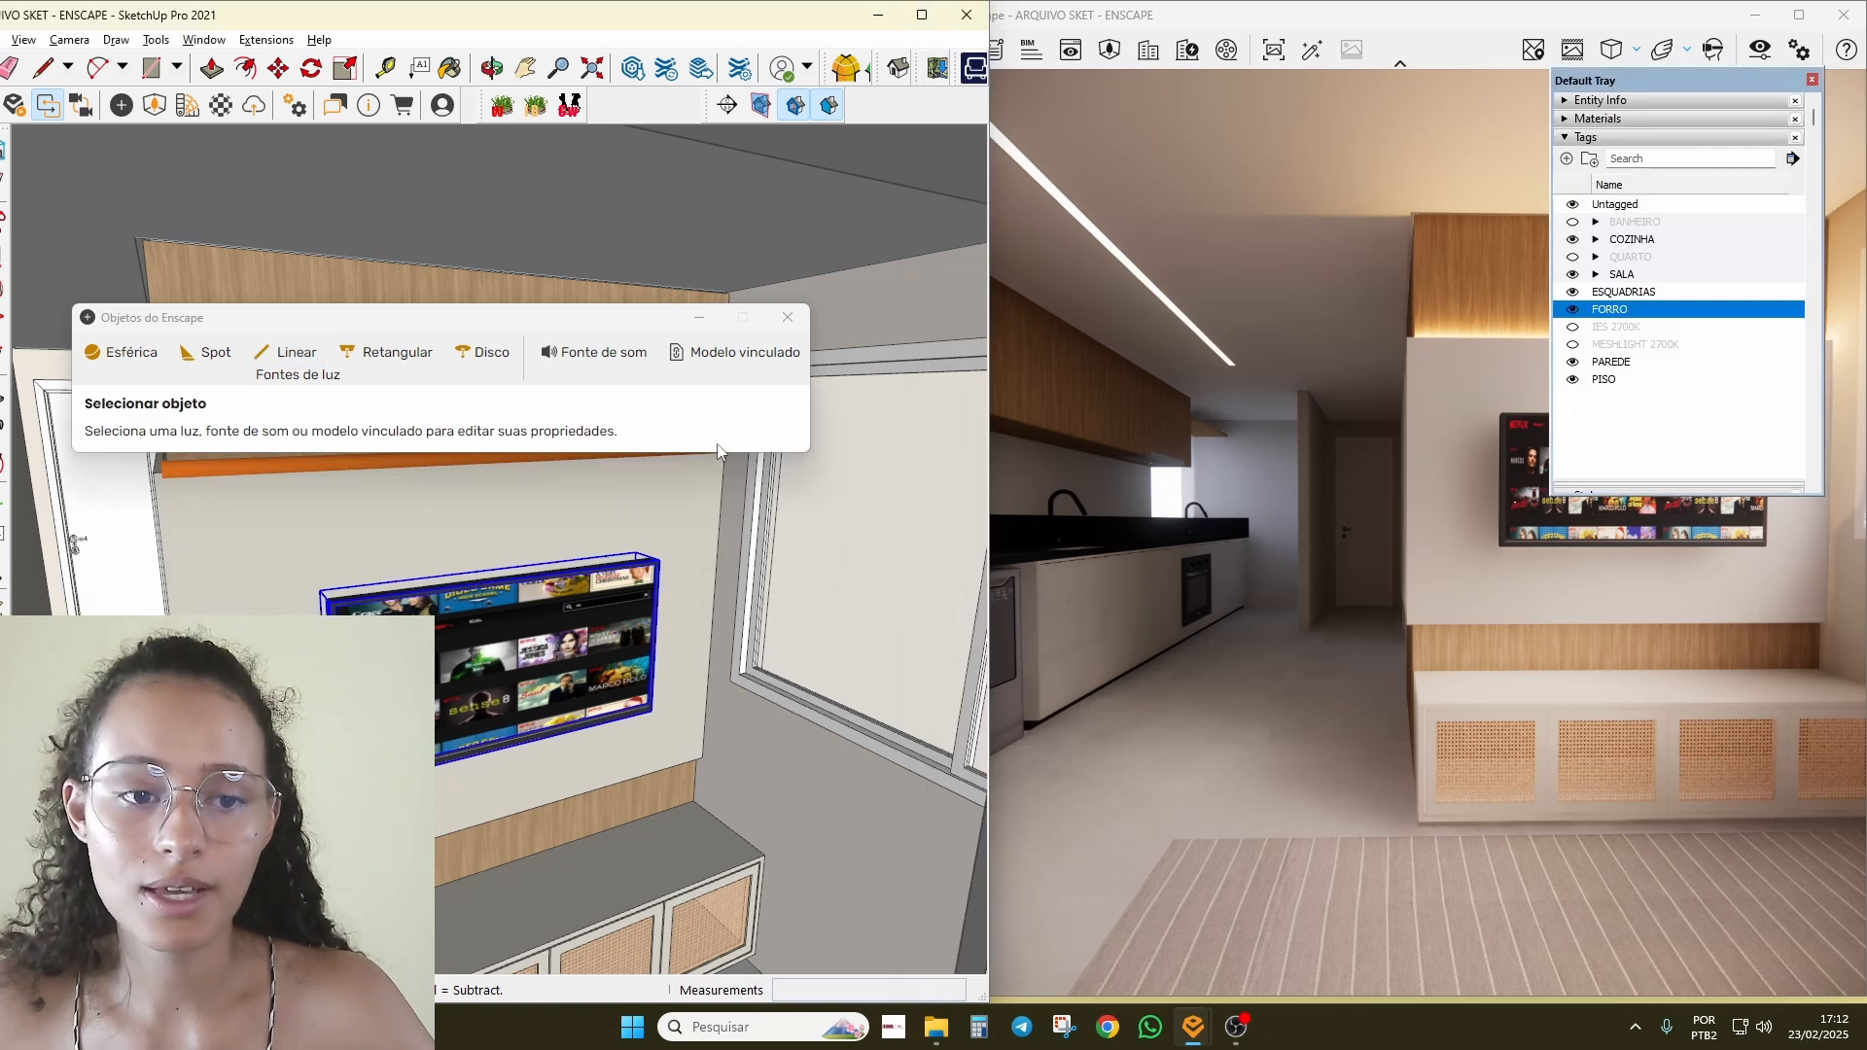
{"action": "scroll", "coordinate": [350, 509], "scroll_direction": "up", "scroll_amount": 3}
{"action": "mouse_move", "coordinate": [350, 517]}
{"action": "middle_mouse_down"}
{"action": "mouse_move", "coordinate": [778, 634]}
{"action": "mouse_move", "coordinate": [525, 590]}
{"action": "middle_mouse_up"}
{"action": "left_click", "coordinate": [758, 576]}
{"action": "key", "text": "m"}
{"action": "left_click", "coordinate": [662, 561]}
{"action": "scroll", "coordinate": [301, 577], "scroll_direction": "down", "scroll_amount": 3}
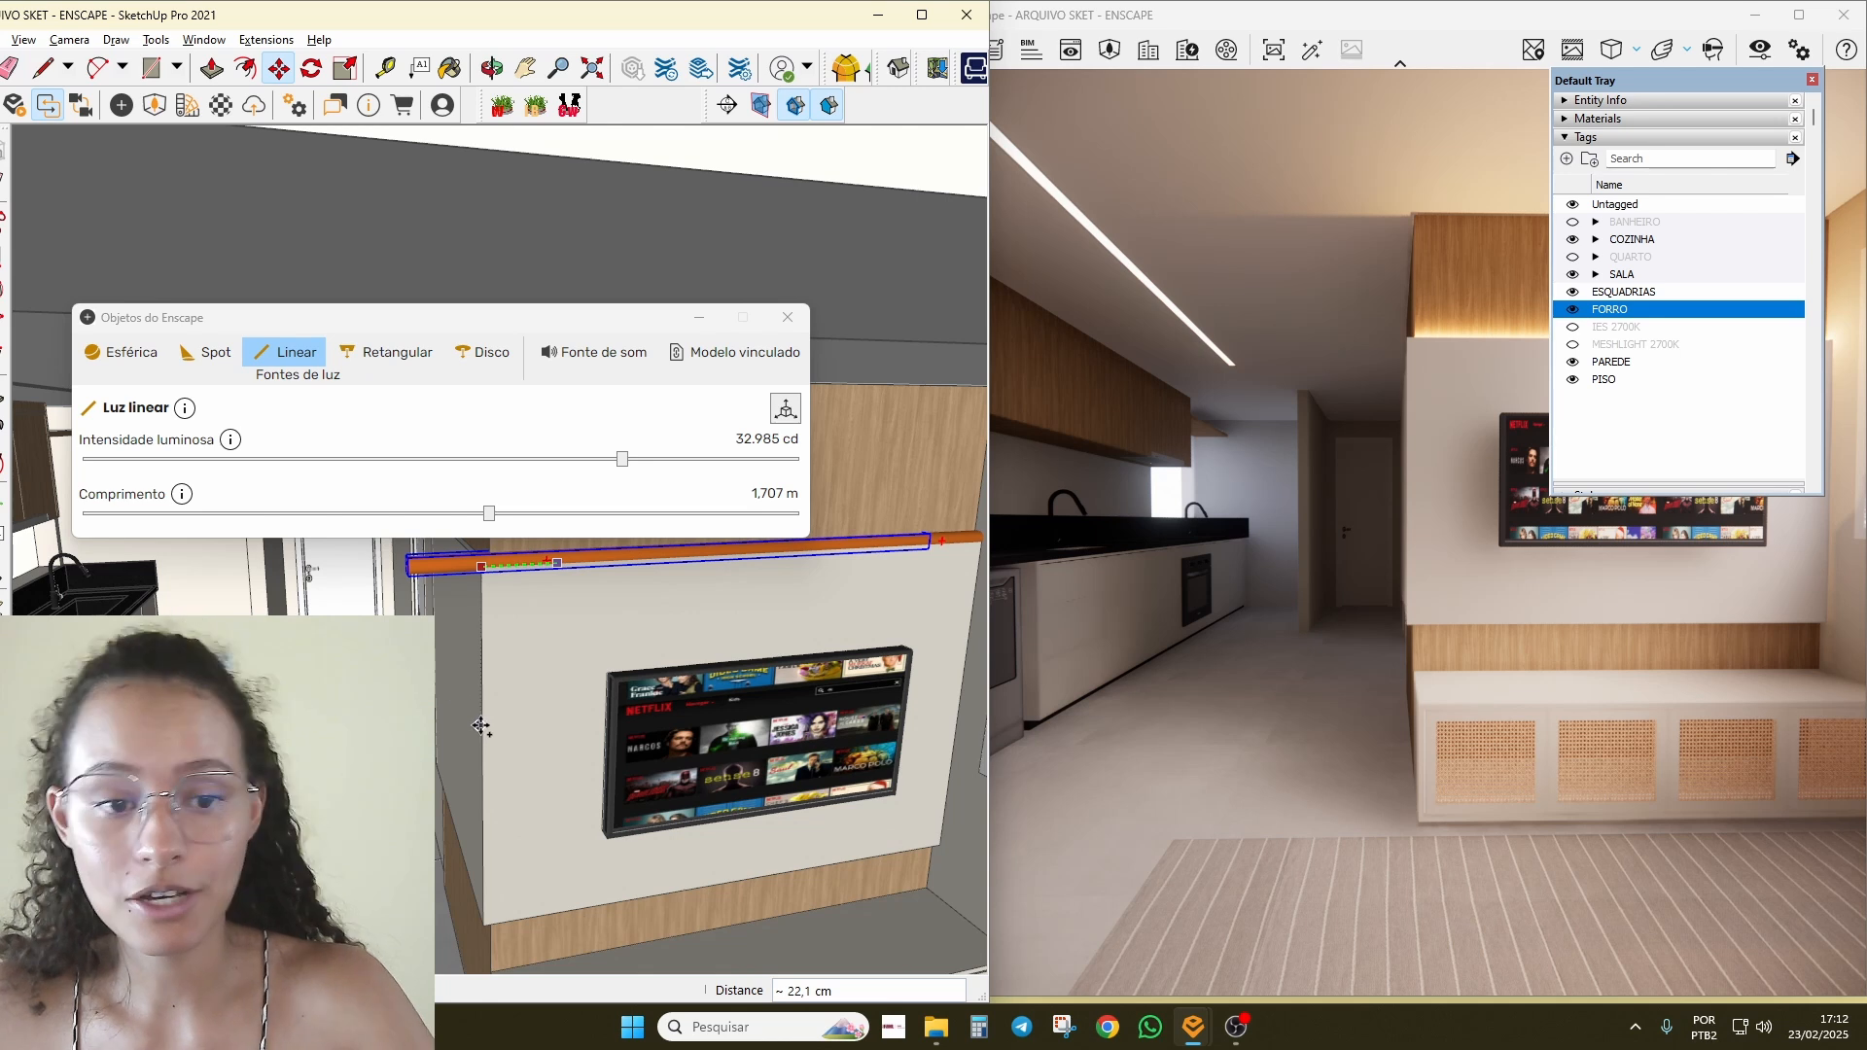
{"action": "left_click", "coordinate": [476, 619]}
Step: Copy the strip down to the bottom corner of the TV wall panel
{"action": "left_click", "coordinate": [480, 564]}
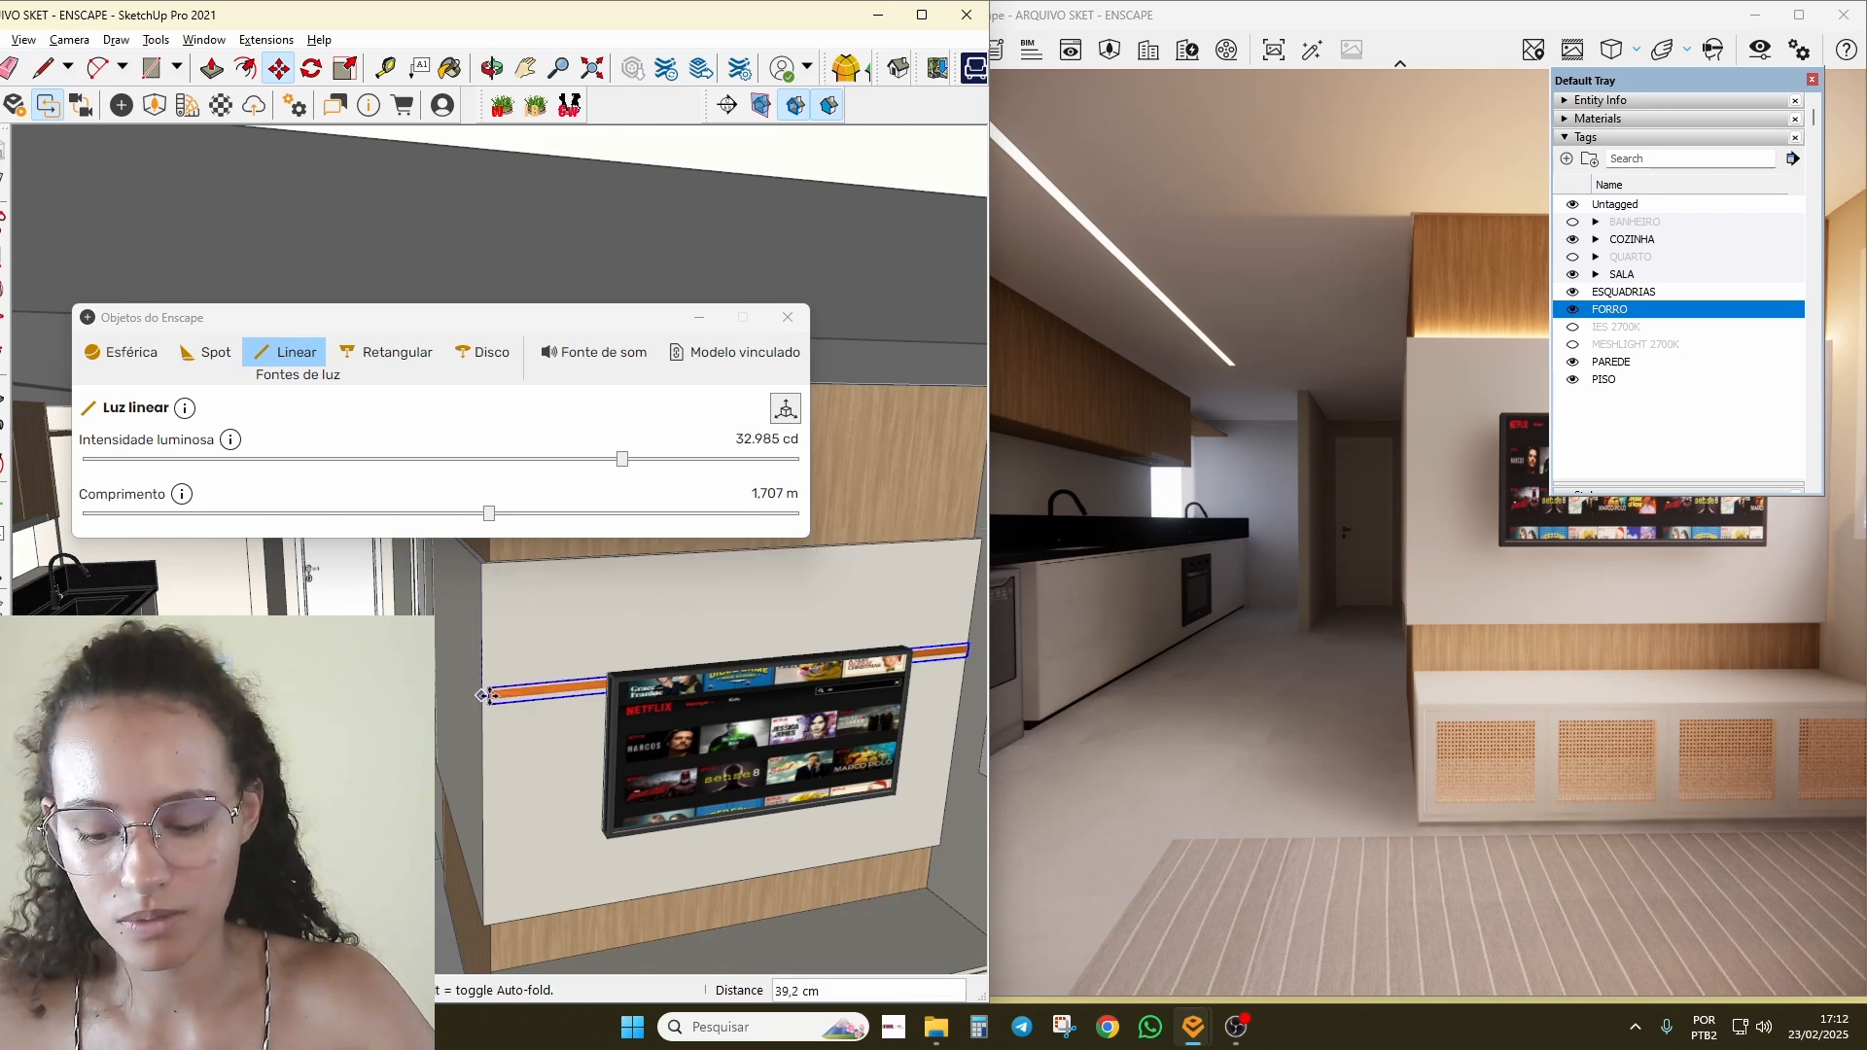
{"action": "scroll", "coordinate": [481, 909], "scroll_direction": "up", "scroll_amount": 3}
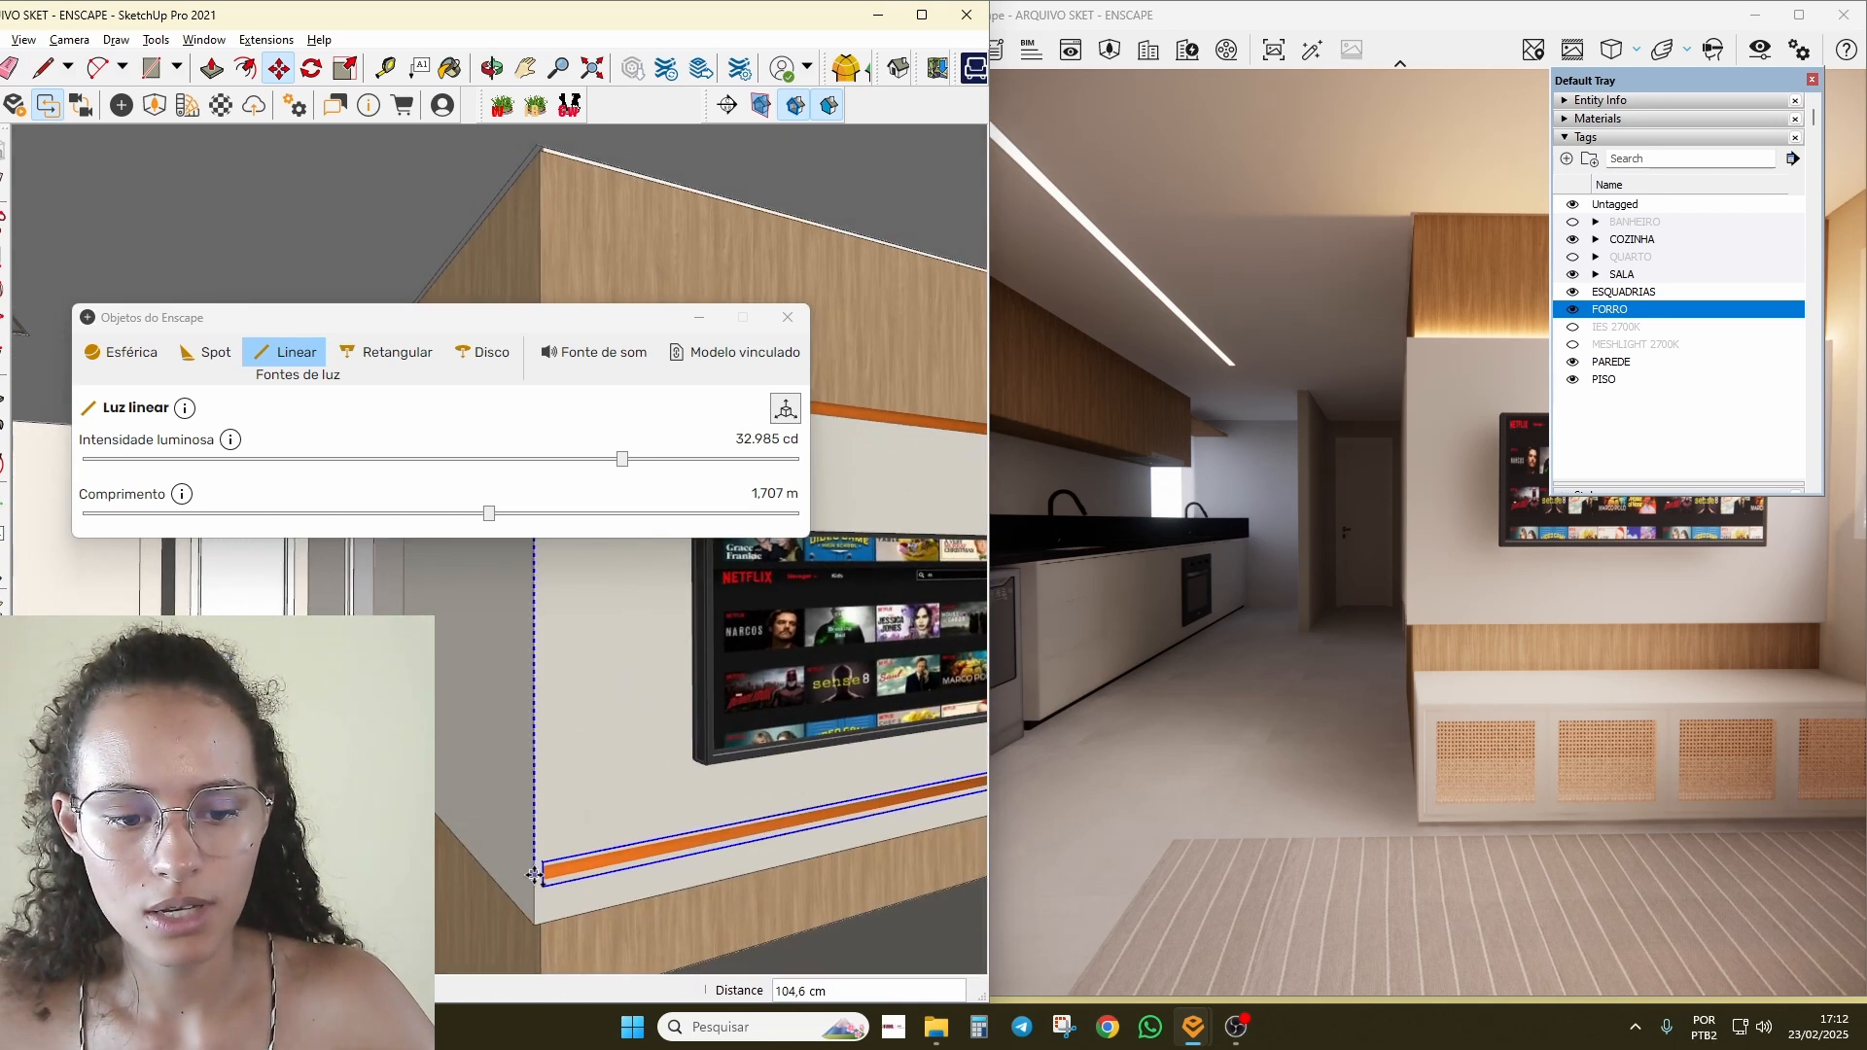
{"action": "left_click", "coordinate": [534, 915]}
{"action": "scroll", "coordinate": [729, 851], "scroll_direction": "down", "scroll_amount": 3}
{"action": "scroll", "coordinate": [766, 788], "scroll_direction": "up", "scroll_amount": 5}
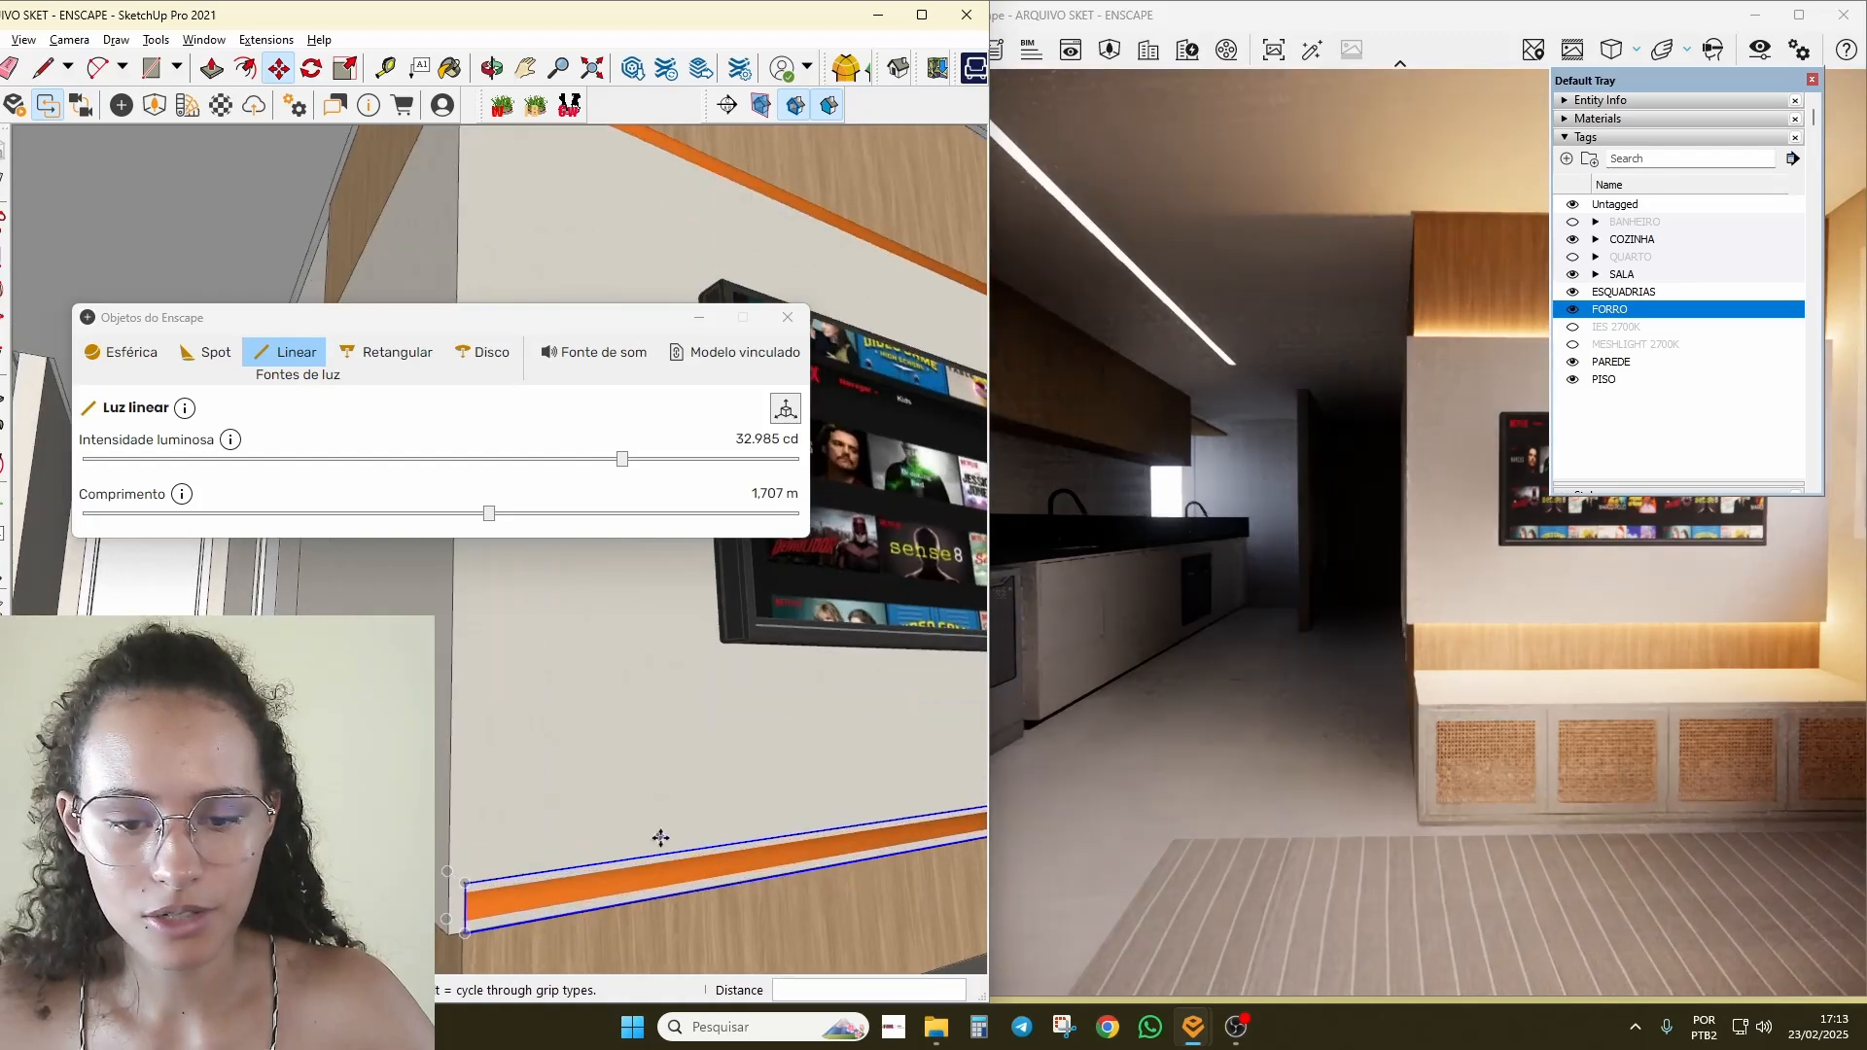
Step: Raise the new lower strip 1,4 cm under the panel and check its glow in Enscape
{"action": "left_click", "coordinate": [551, 665]}
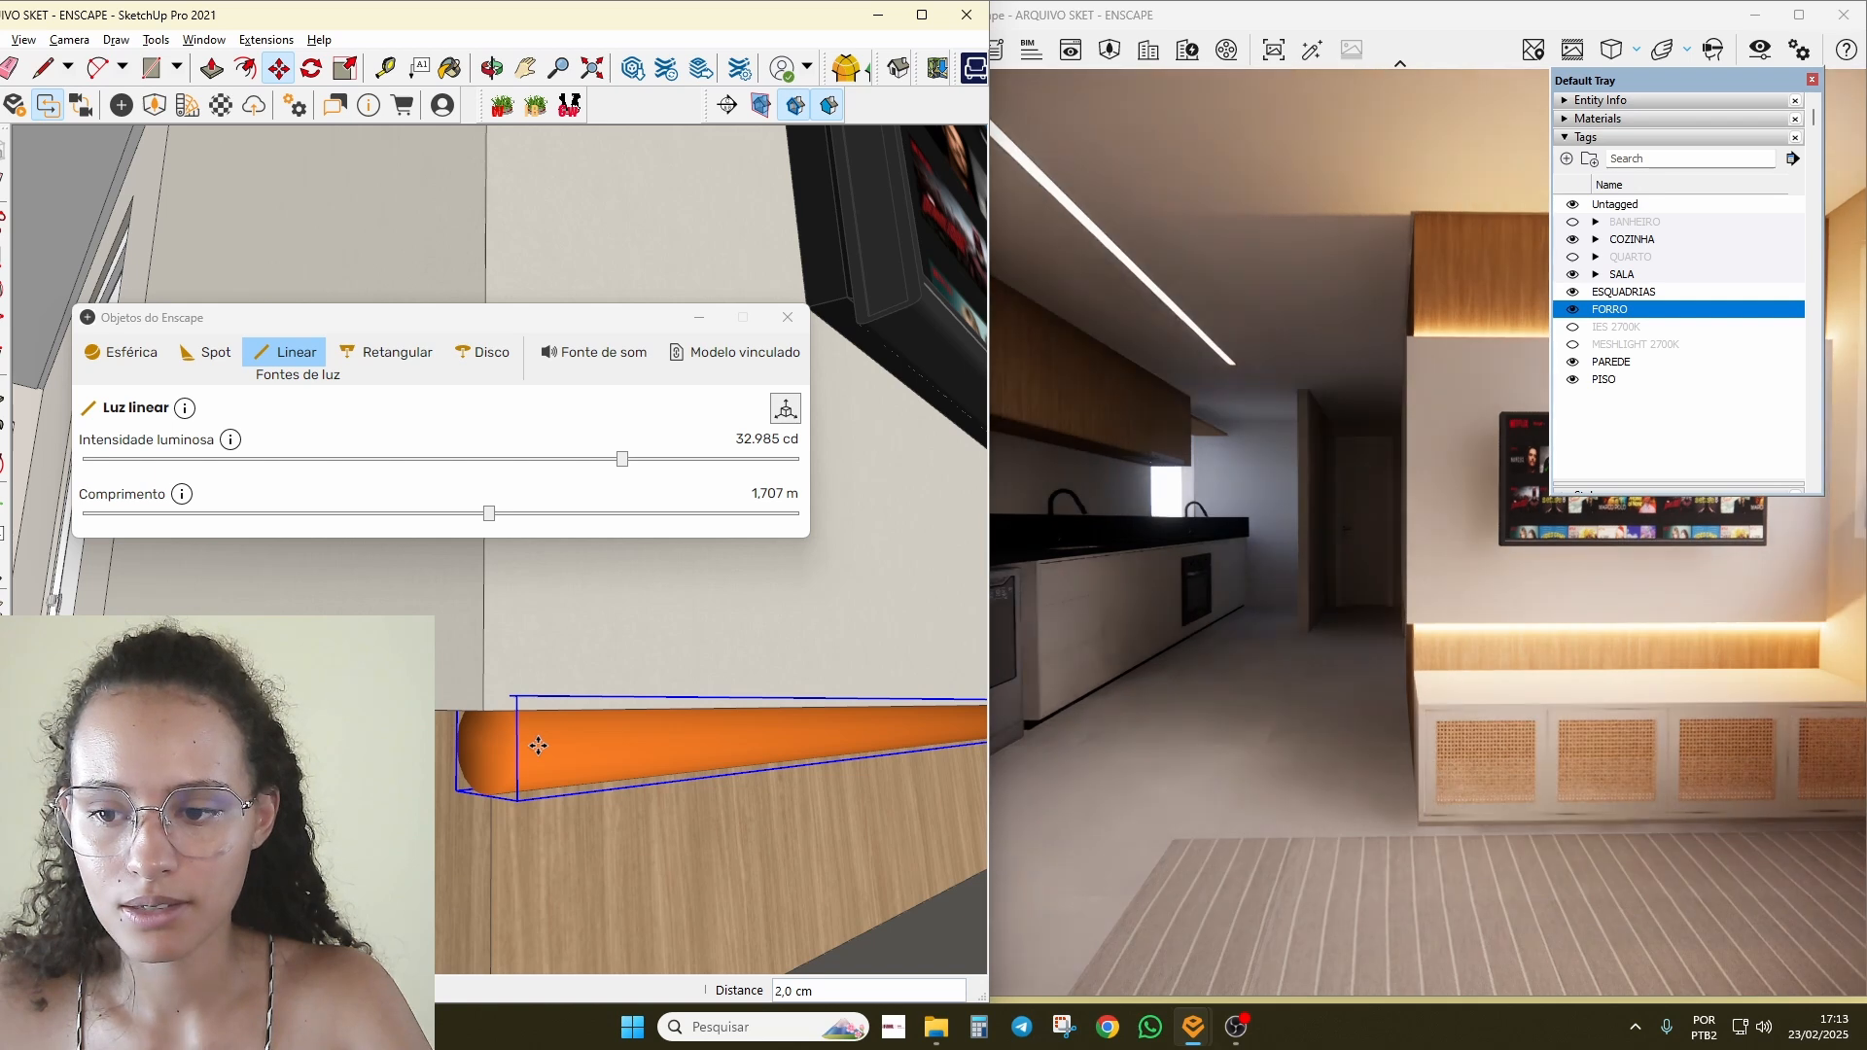
{"action": "left_click_drag", "start_coordinate": [1361, 637], "coordinate": [1467, 645]}
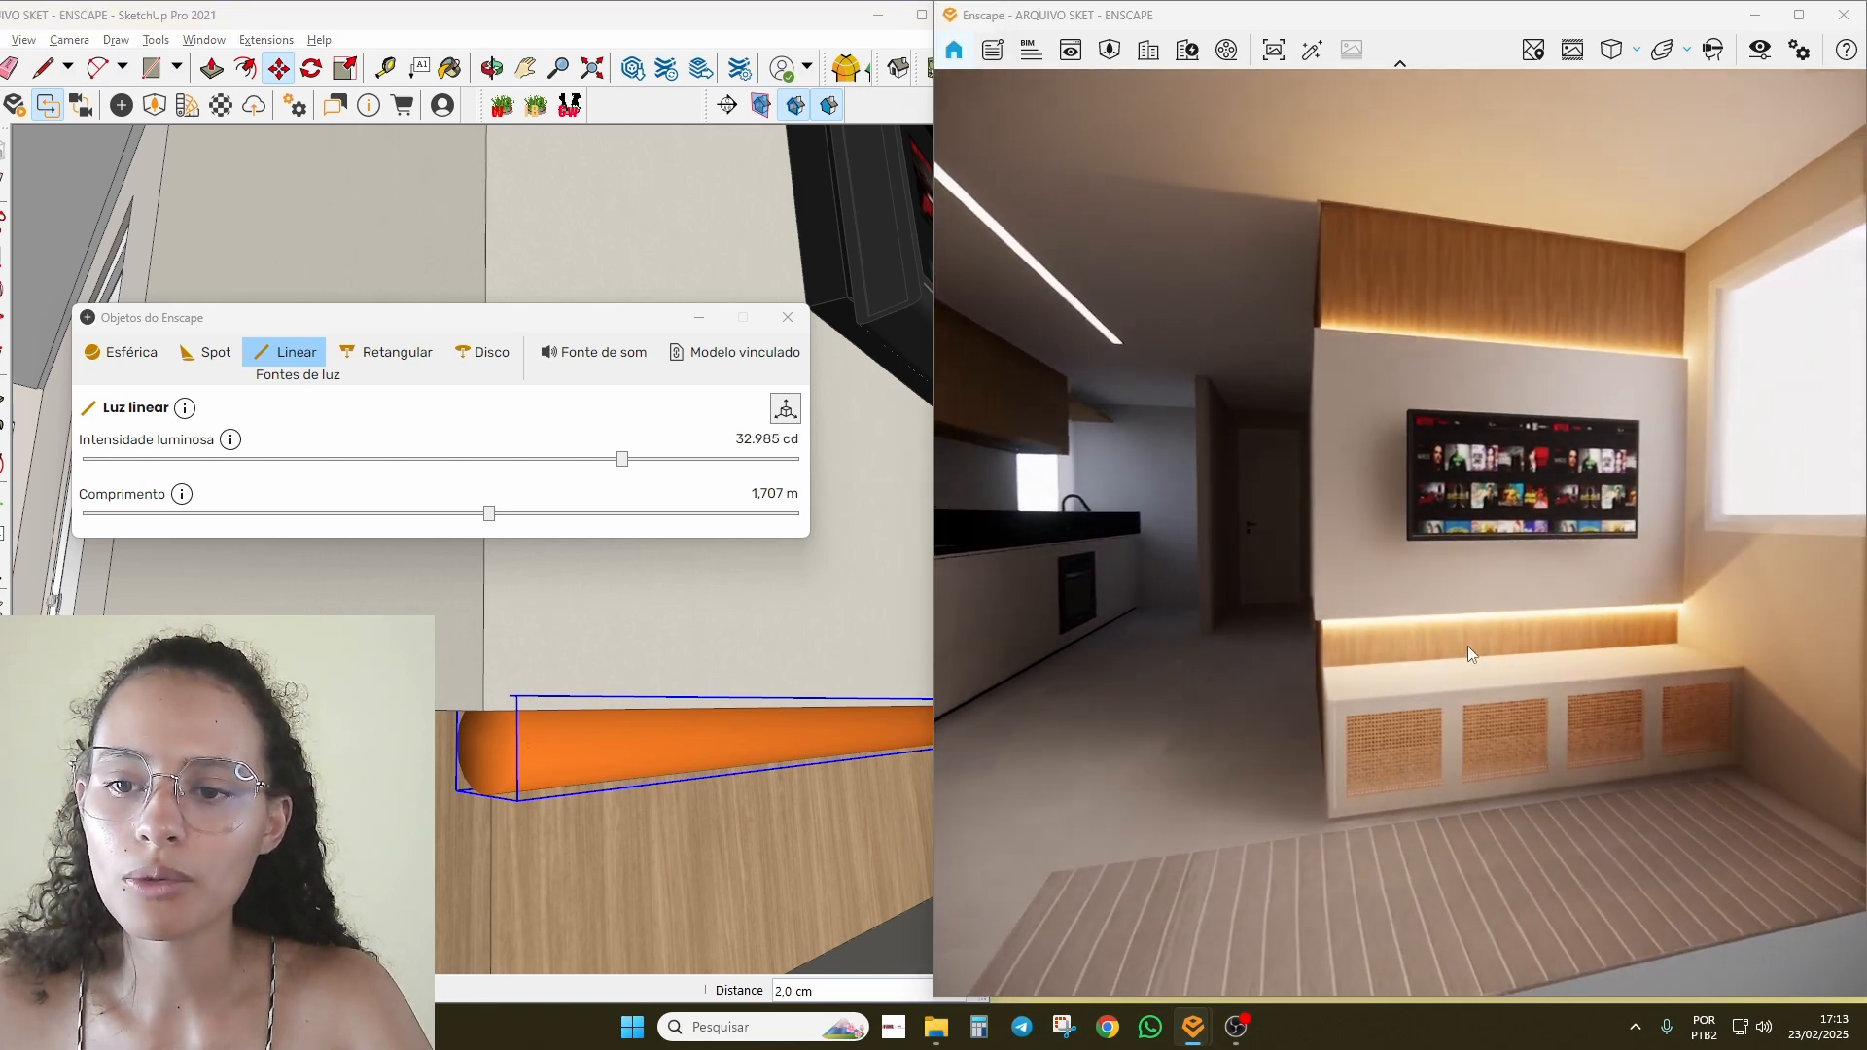
{"action": "scroll", "coordinate": [314, 880], "scroll_direction": "up", "scroll_amount": 2}
{"action": "left_click", "coordinate": [537, 722]}
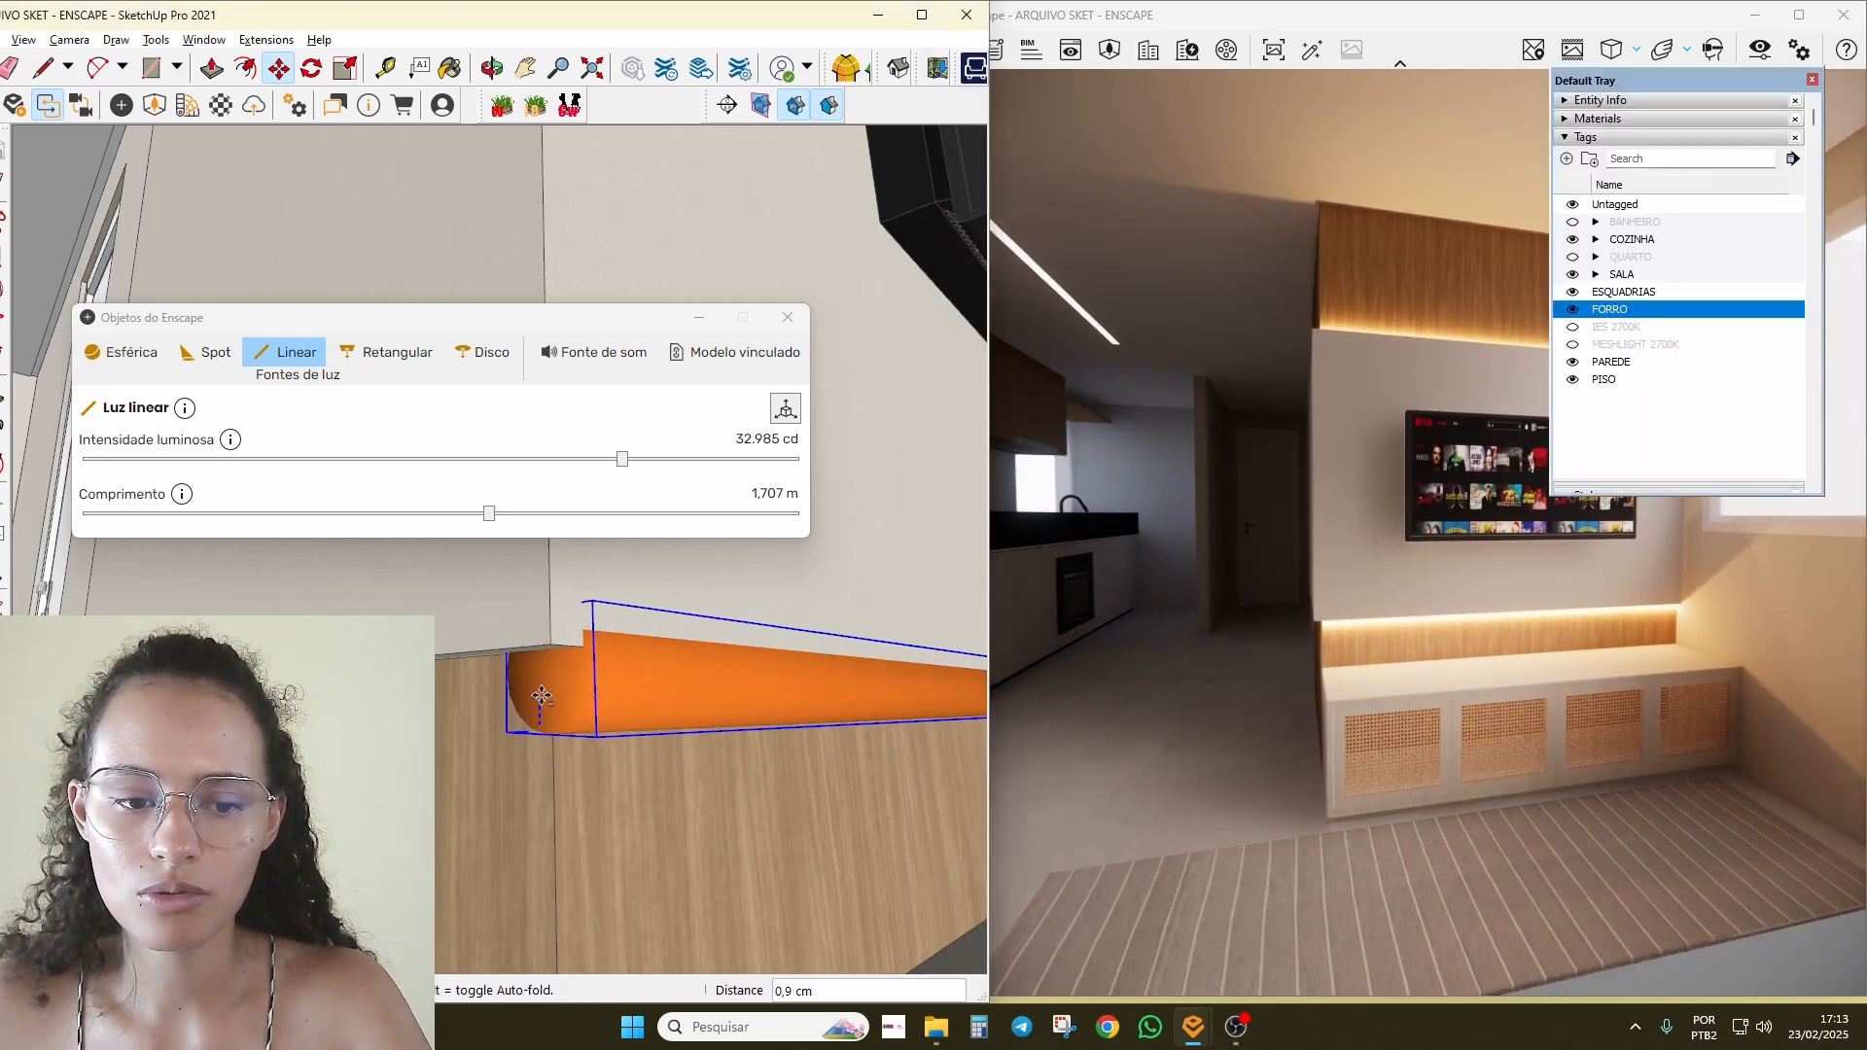
{"action": "left_click", "coordinate": [535, 685]}
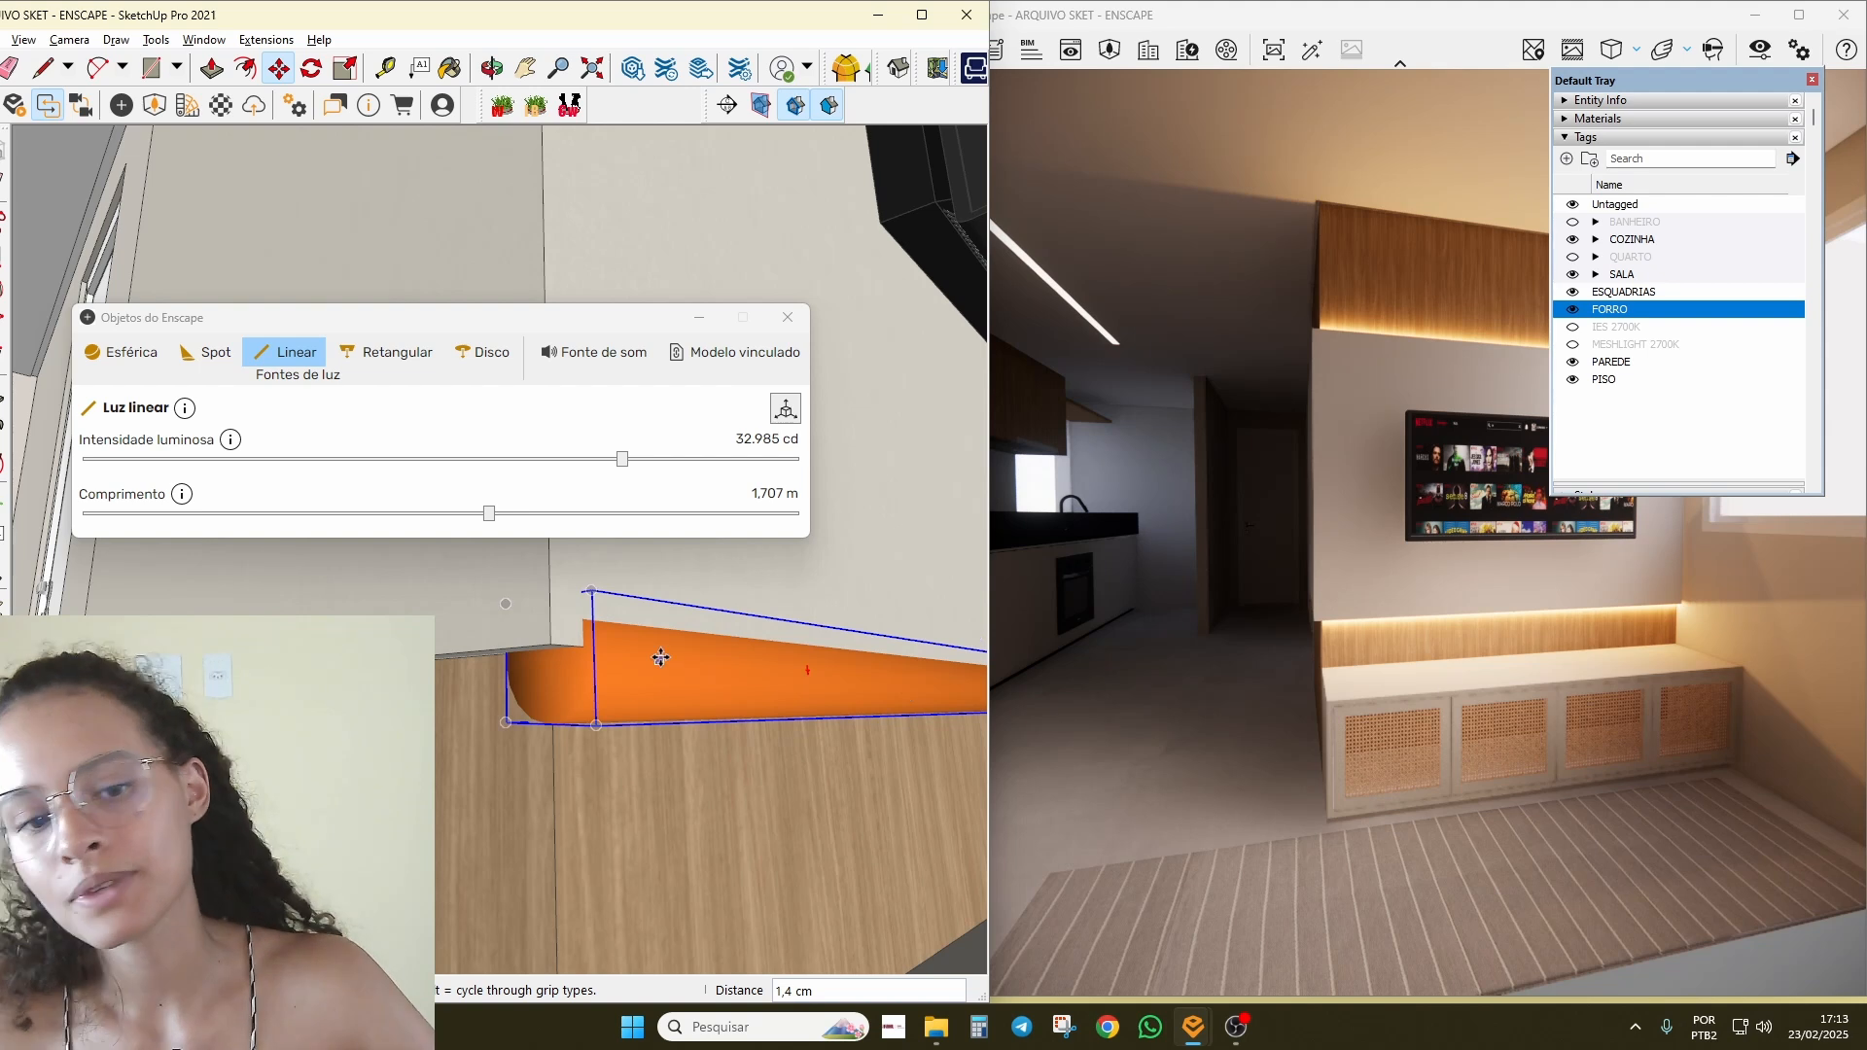
{"action": "mouse_move", "coordinate": [661, 659]}
{"action": "middle_mouse_down"}
{"action": "mouse_move", "coordinate": [461, 665]}
{"action": "mouse_move", "coordinate": [418, 642]}
{"action": "mouse_move", "coordinate": [545, 564]}
{"action": "middle_mouse_up"}
{"action": "left_click", "coordinate": [288, 353]}
{"action": "mouse_move", "coordinate": [805, 650]}
{"action": "middle_mouse_down"}
{"action": "mouse_move", "coordinate": [545, 617]}
{"action": "mouse_move", "coordinate": [705, 604]}
{"action": "middle_mouse_up"}
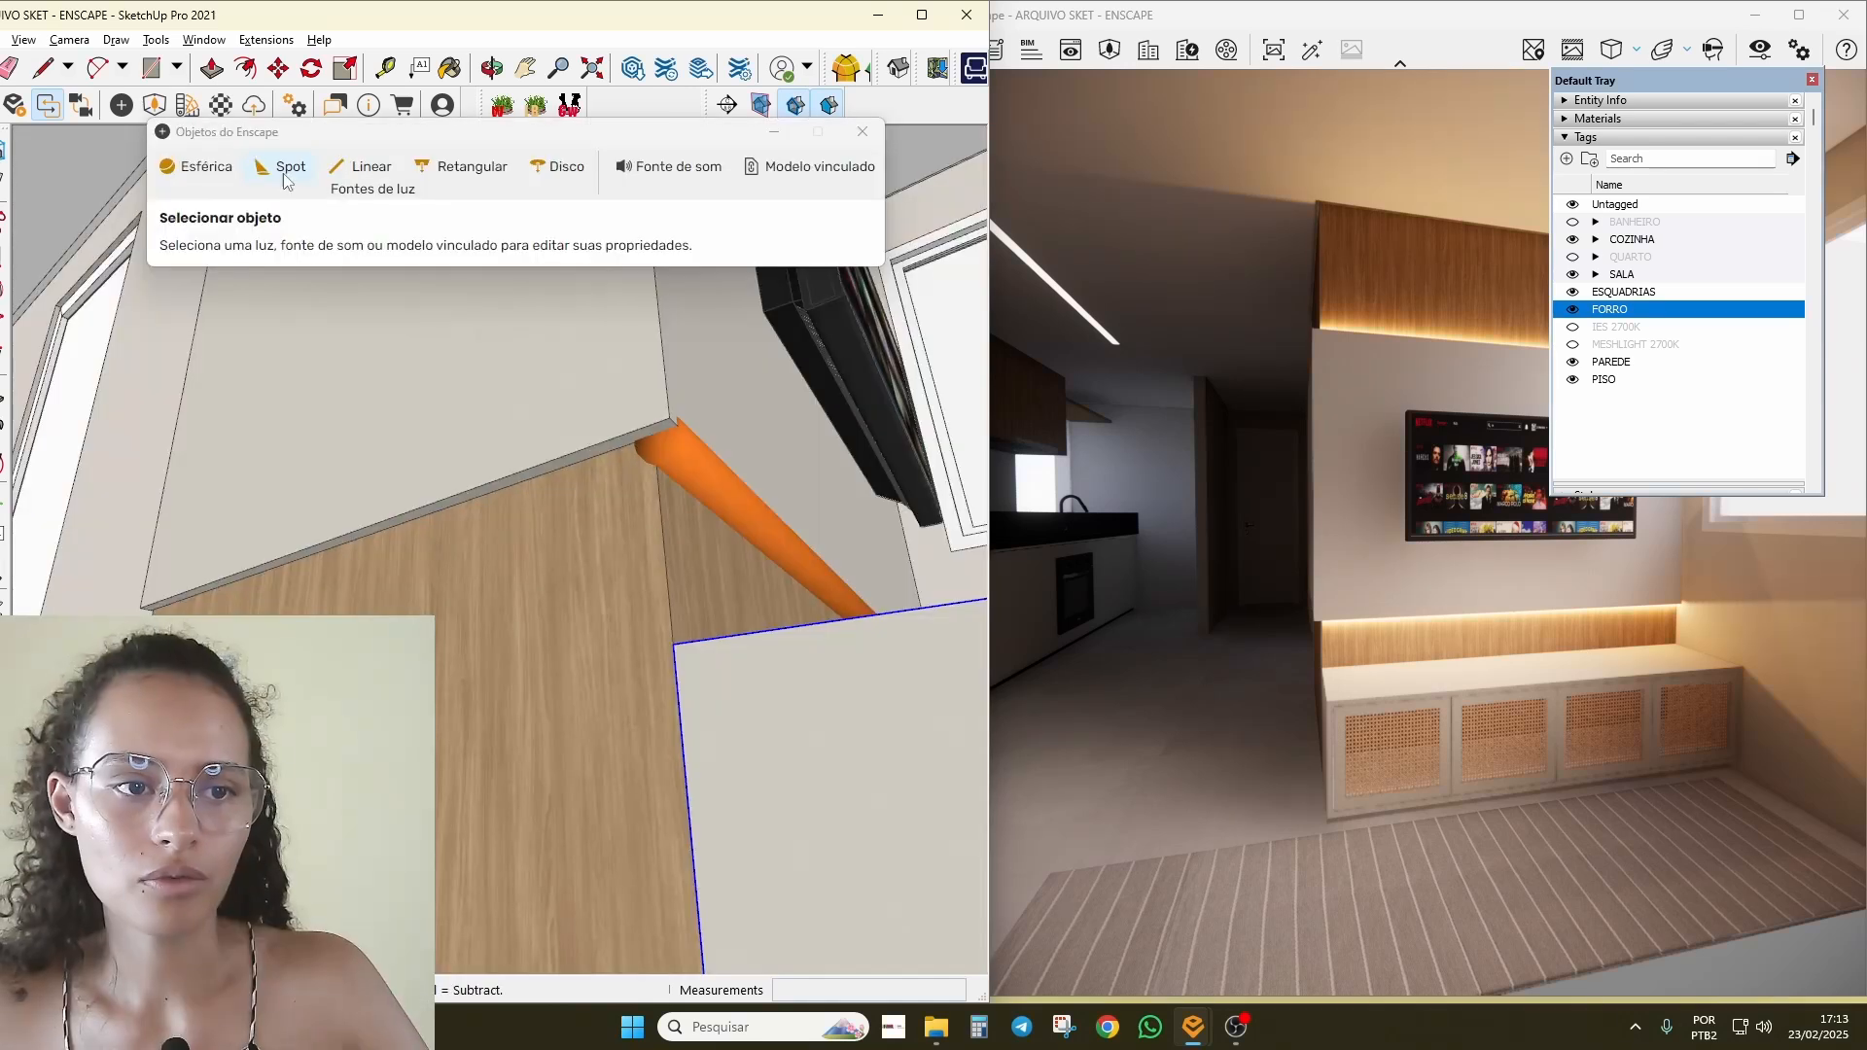
Step: Place a new linear light on the wall ledge and rotate it 90°
{"action": "left_click", "coordinate": [360, 166]}
{"action": "middle_click_drag", "start_coordinate": [156, 574], "coordinate": [431, 515]}
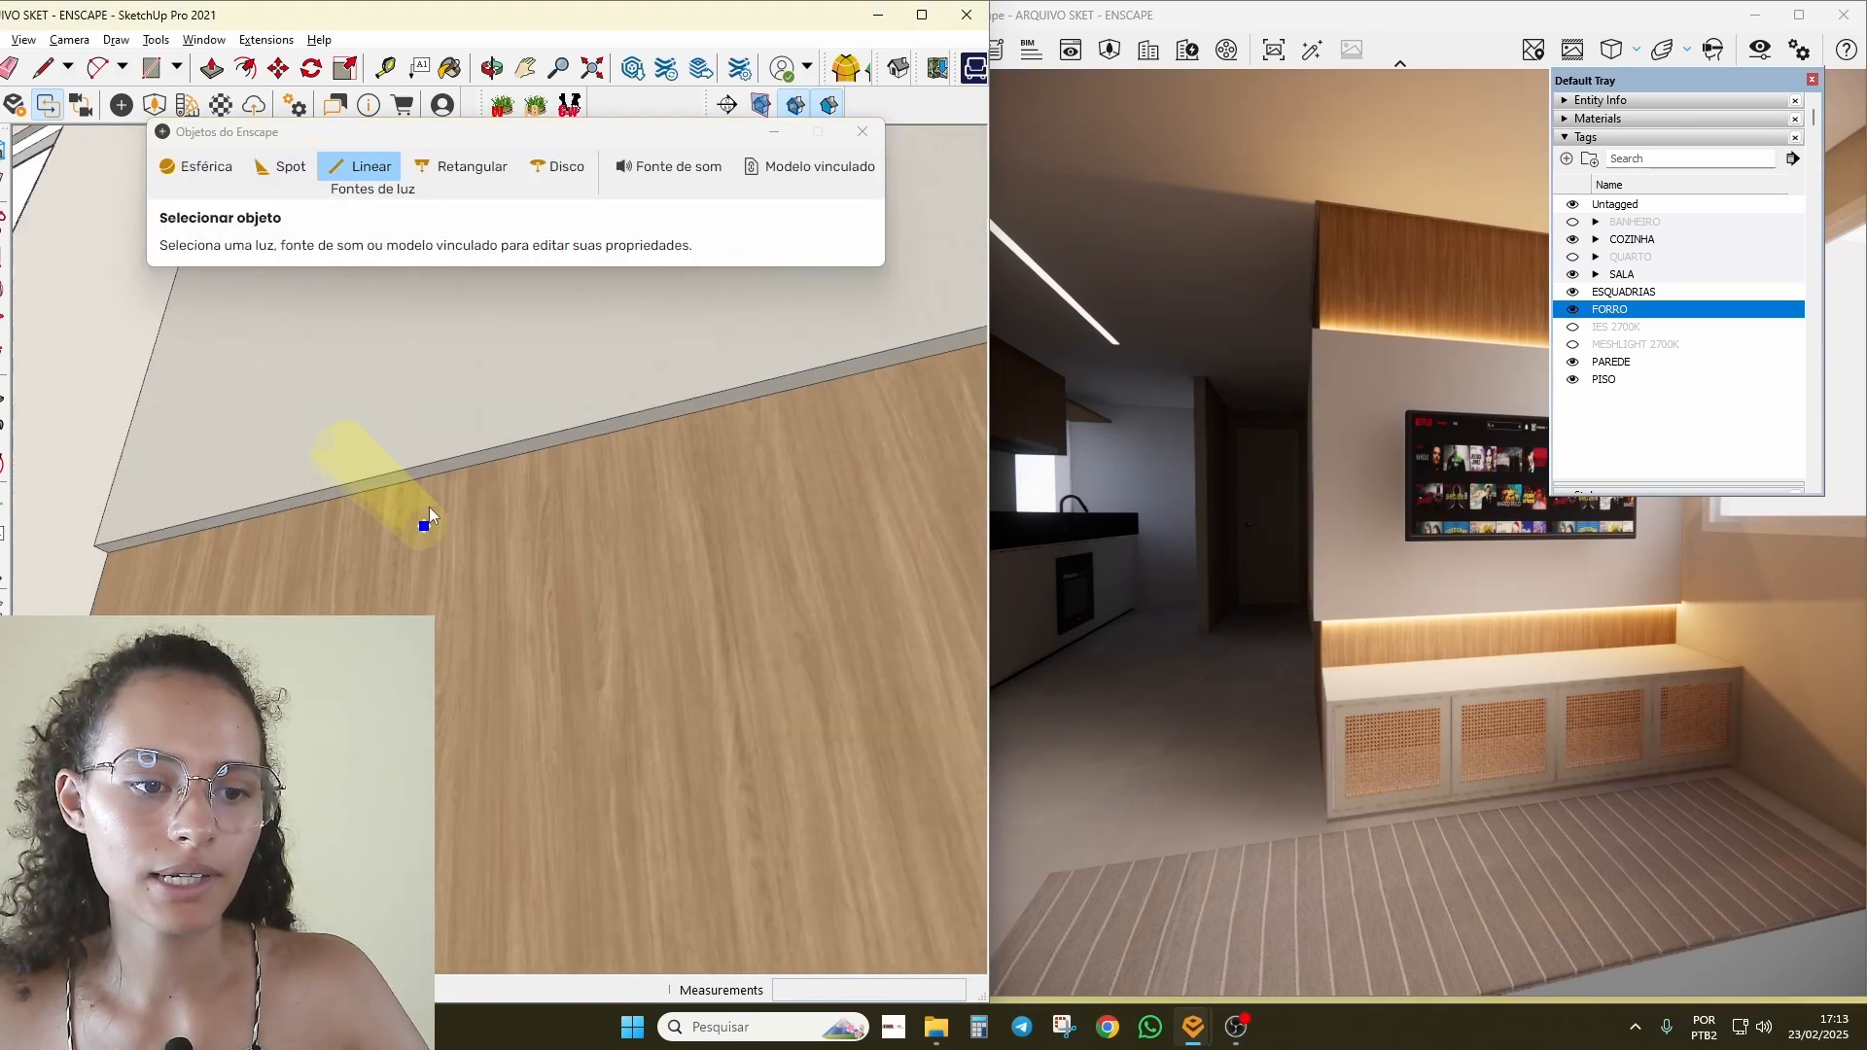
{"action": "left_click", "coordinate": [433, 503]}
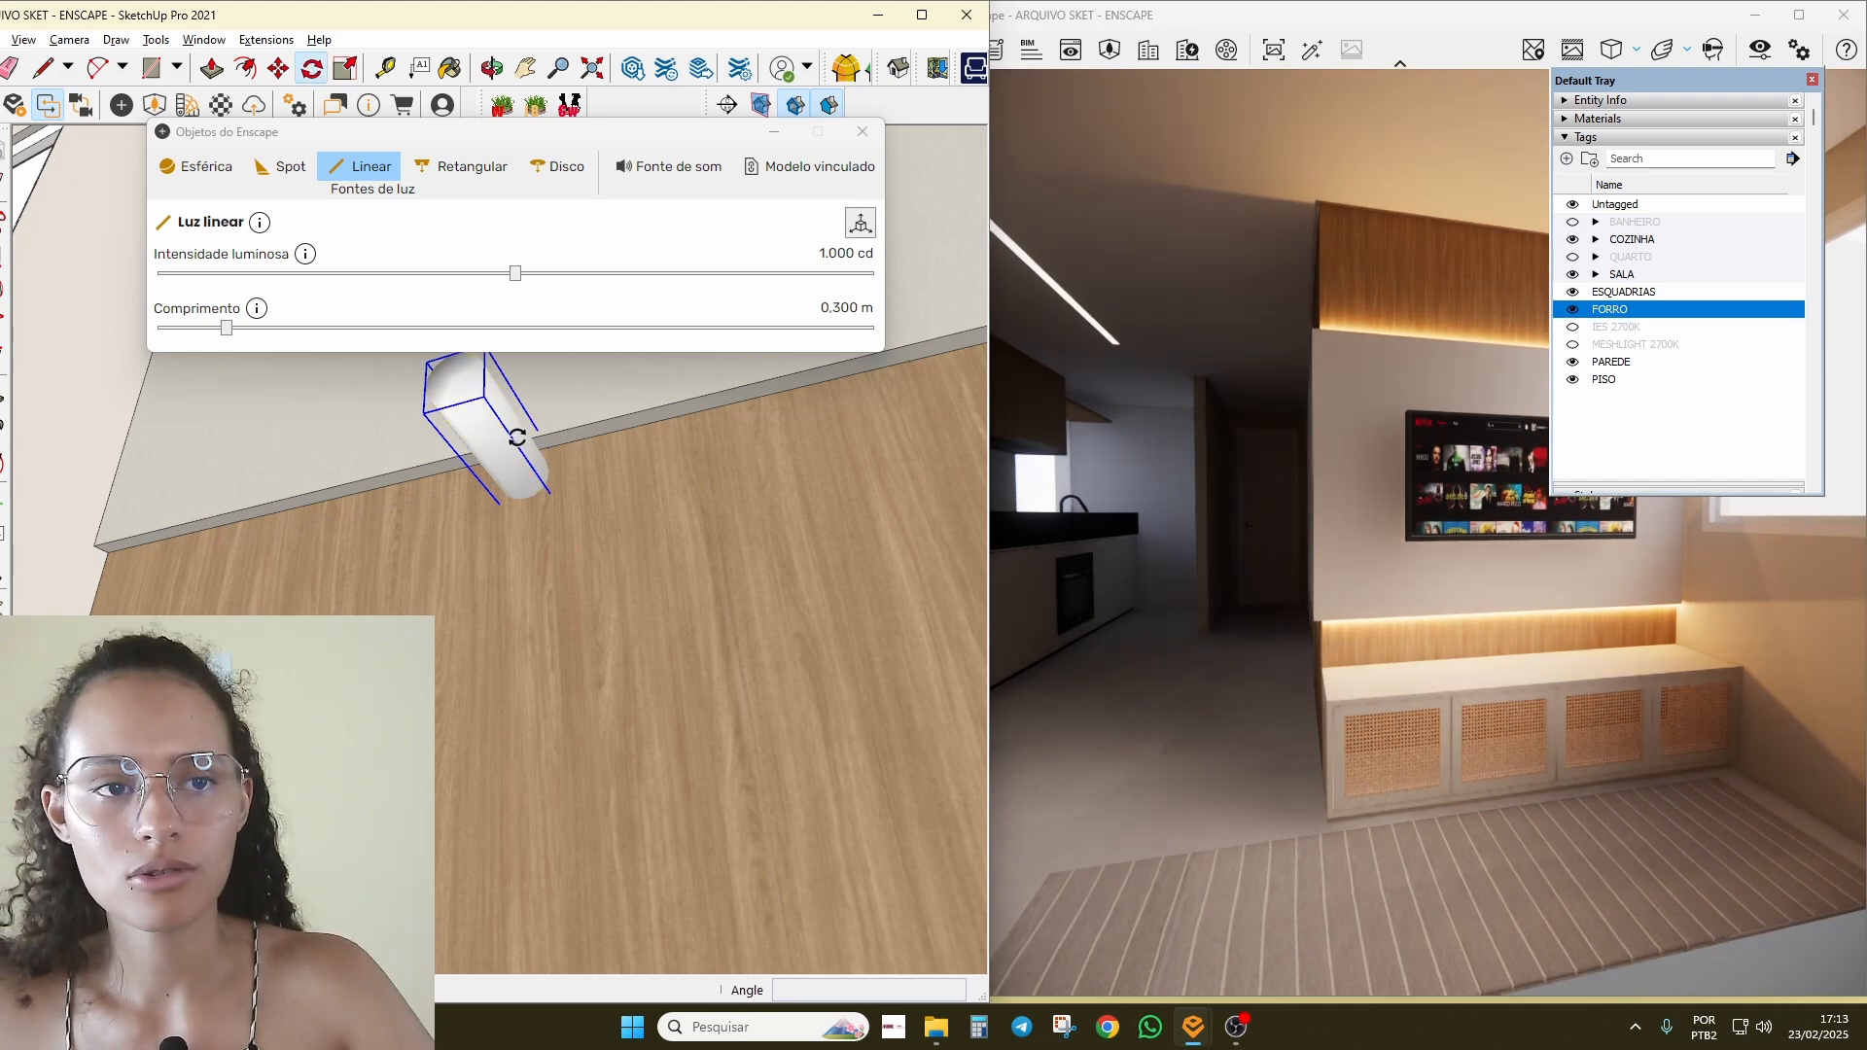
{"action": "middle_click_drag", "start_coordinate": [517, 437], "coordinate": [589, 501]}
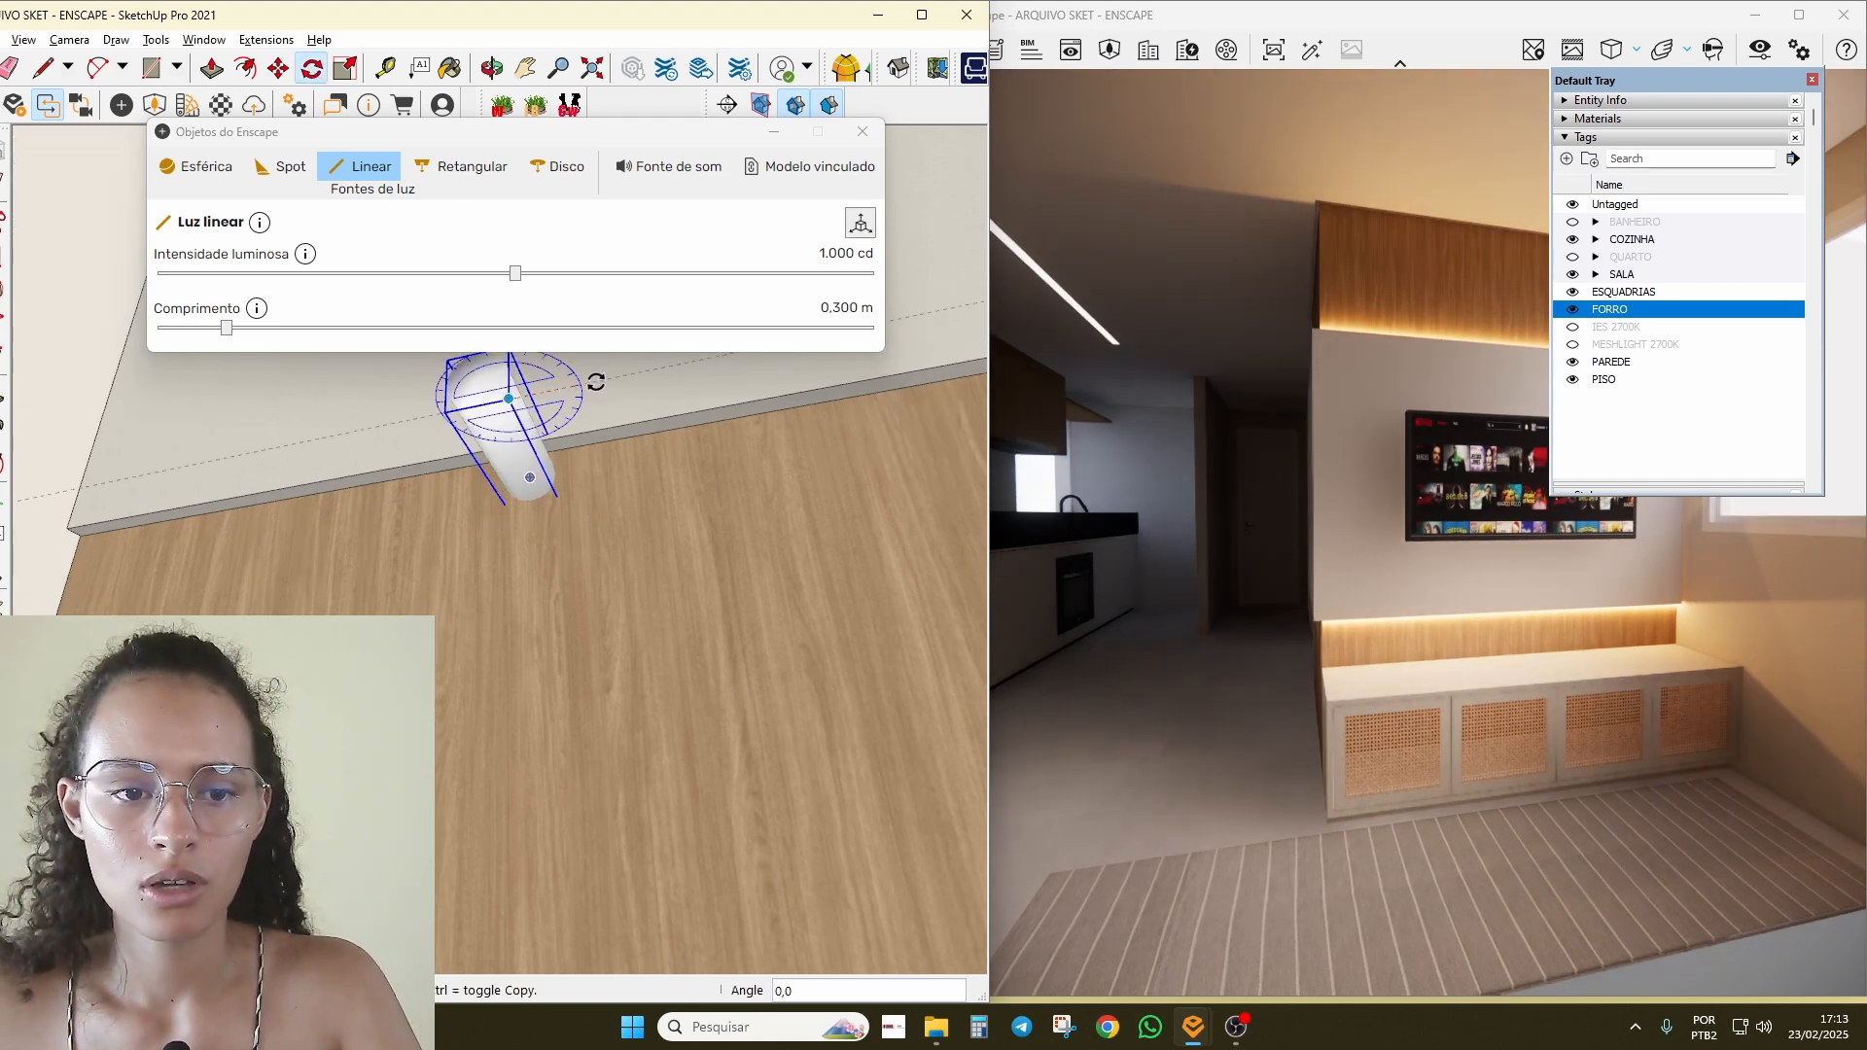
{"action": "left_click", "coordinate": [596, 382]}
{"action": "middle_click_drag", "start_coordinate": [545, 467], "coordinate": [405, 584]}
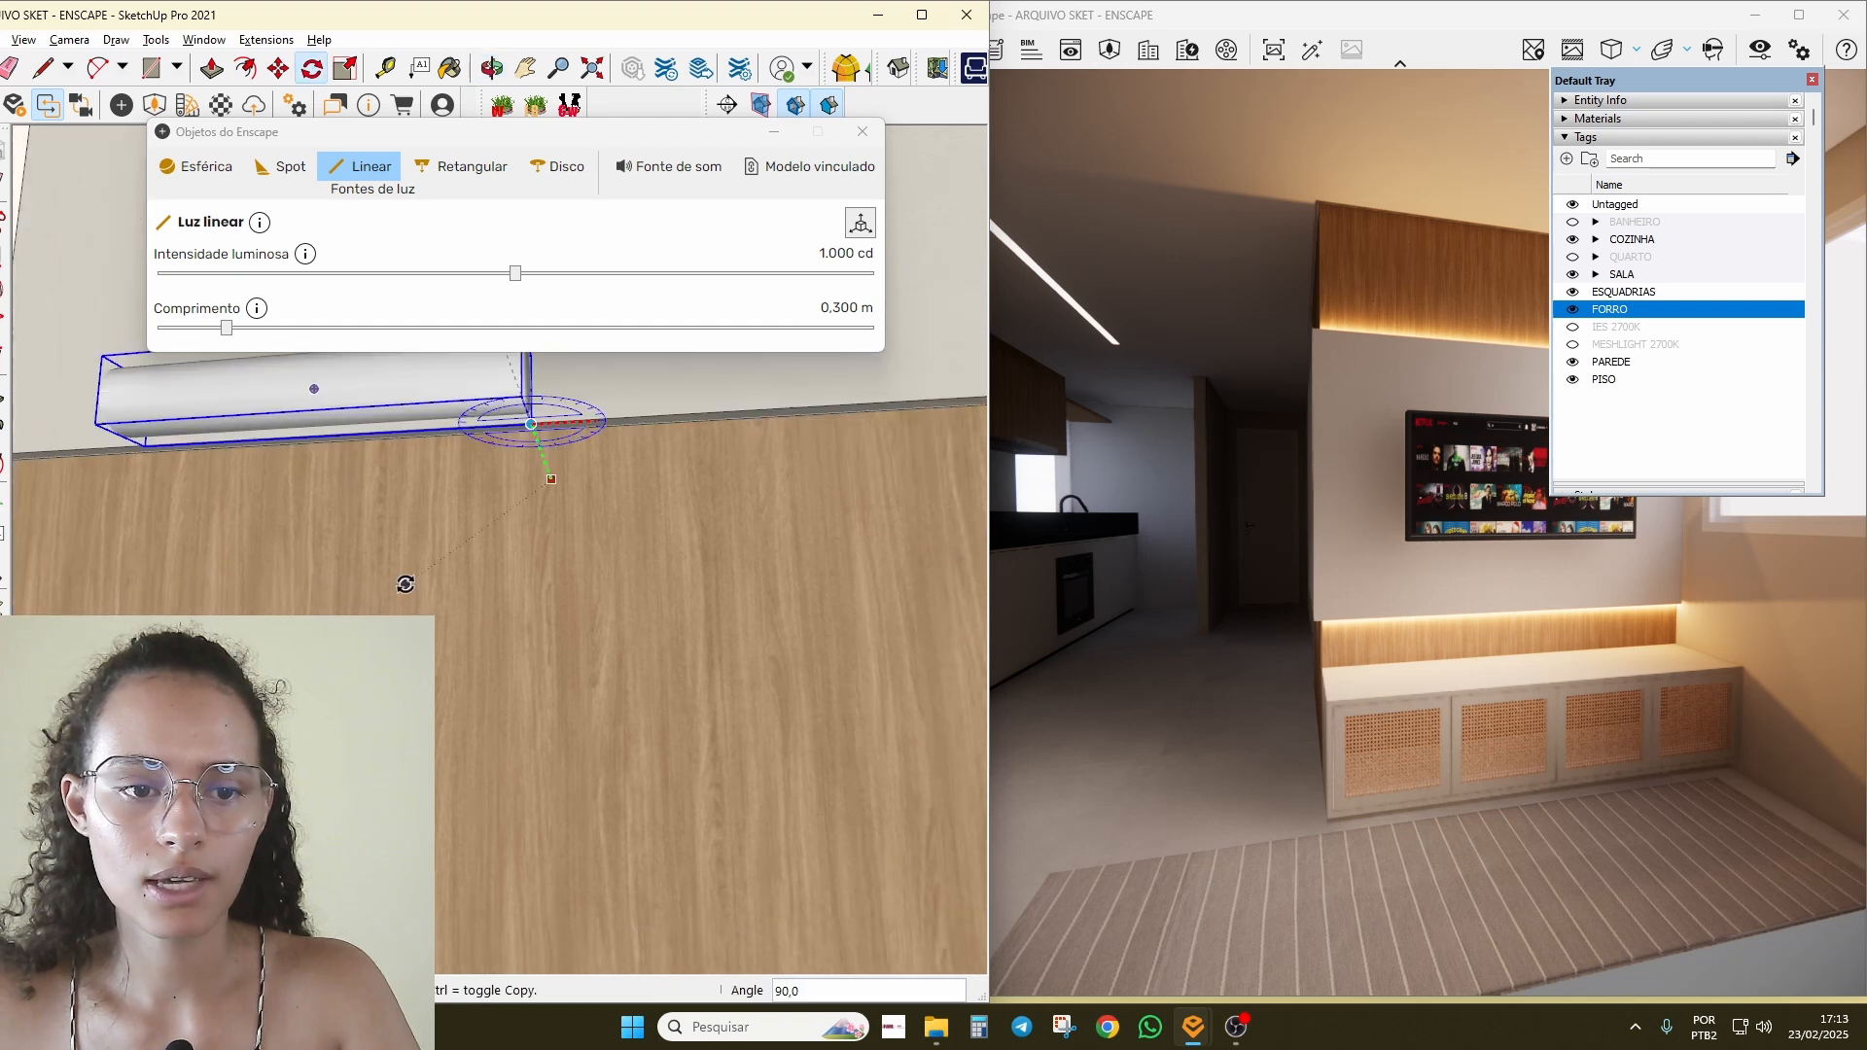
{"action": "left_click", "coordinate": [348, 606]}
Step: Paint the new light with the 0041_Chocolate orange material
{"action": "middle_click_drag", "start_coordinate": [535, 462], "coordinate": [354, 560]}
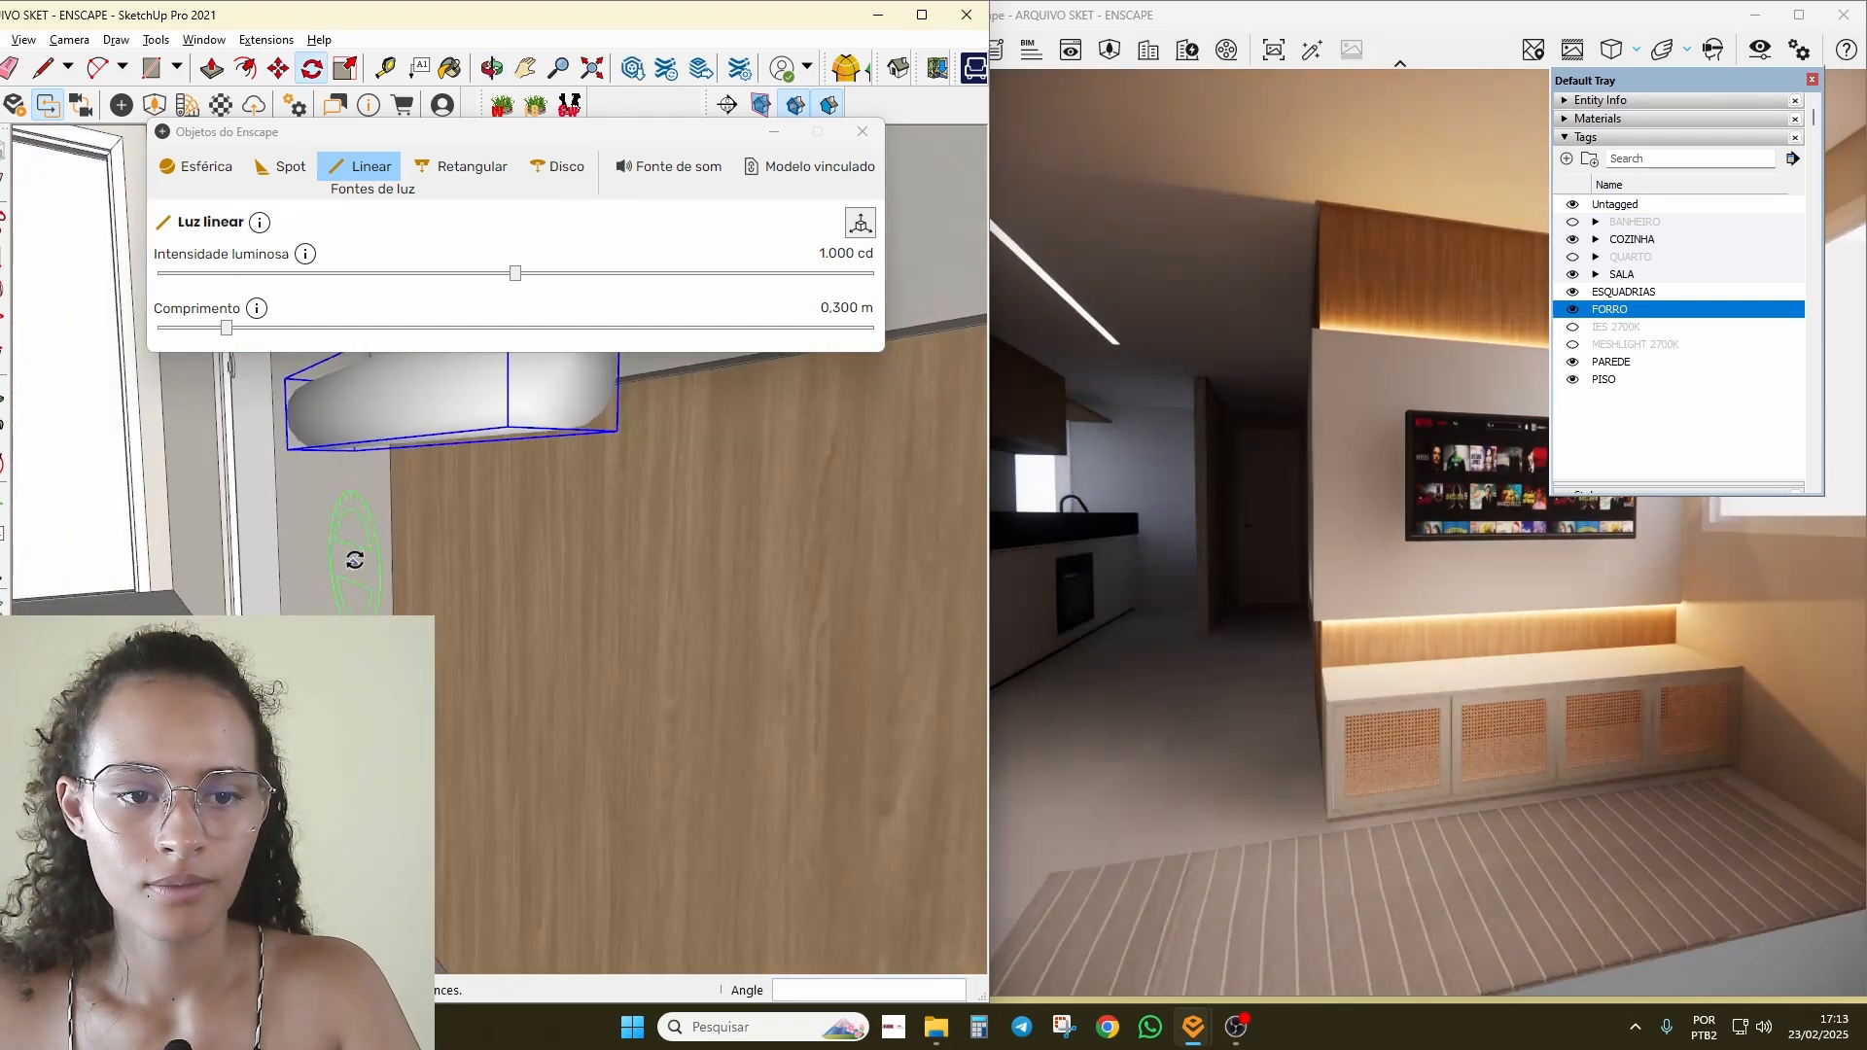
{"action": "scroll", "coordinate": [573, 666], "scroll_direction": "down", "scroll_amount": 4}
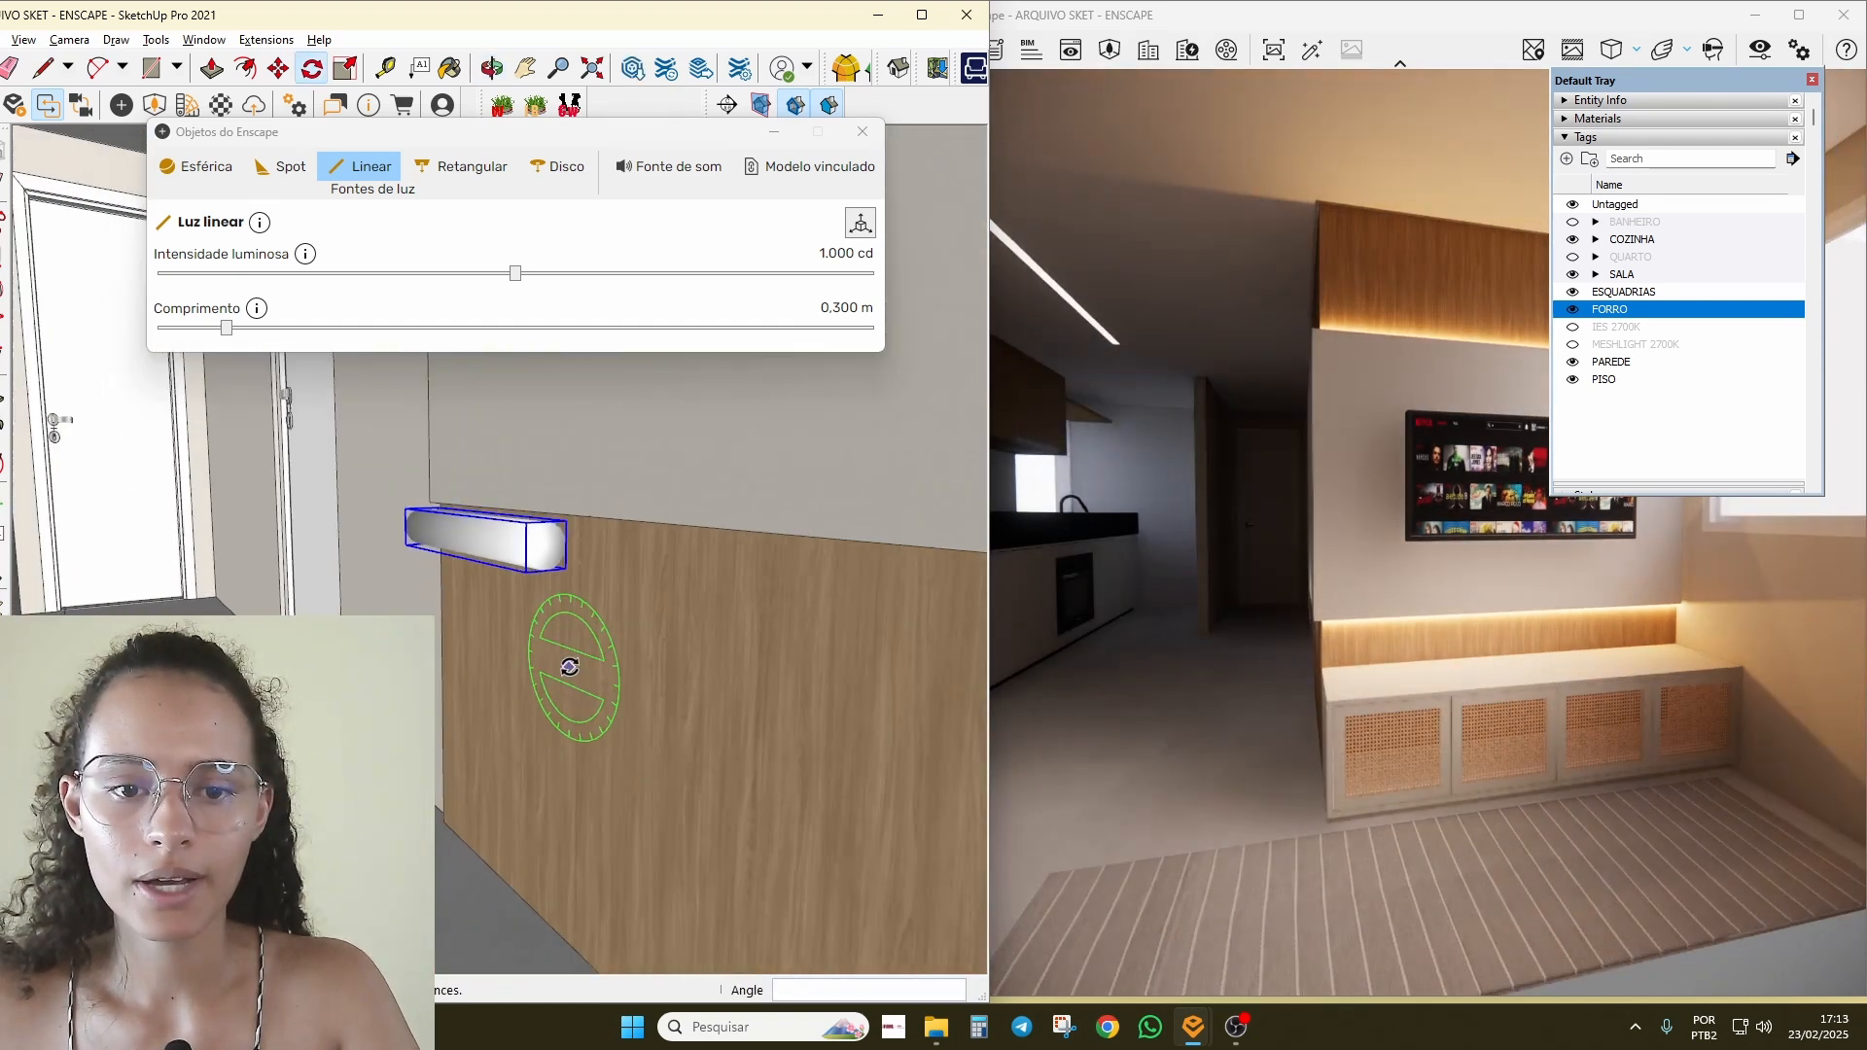
{"action": "left_click", "coordinate": [1568, 136]}
{"action": "left_click", "coordinate": [1587, 119]}
{"action": "left_click", "coordinate": [537, 545]}
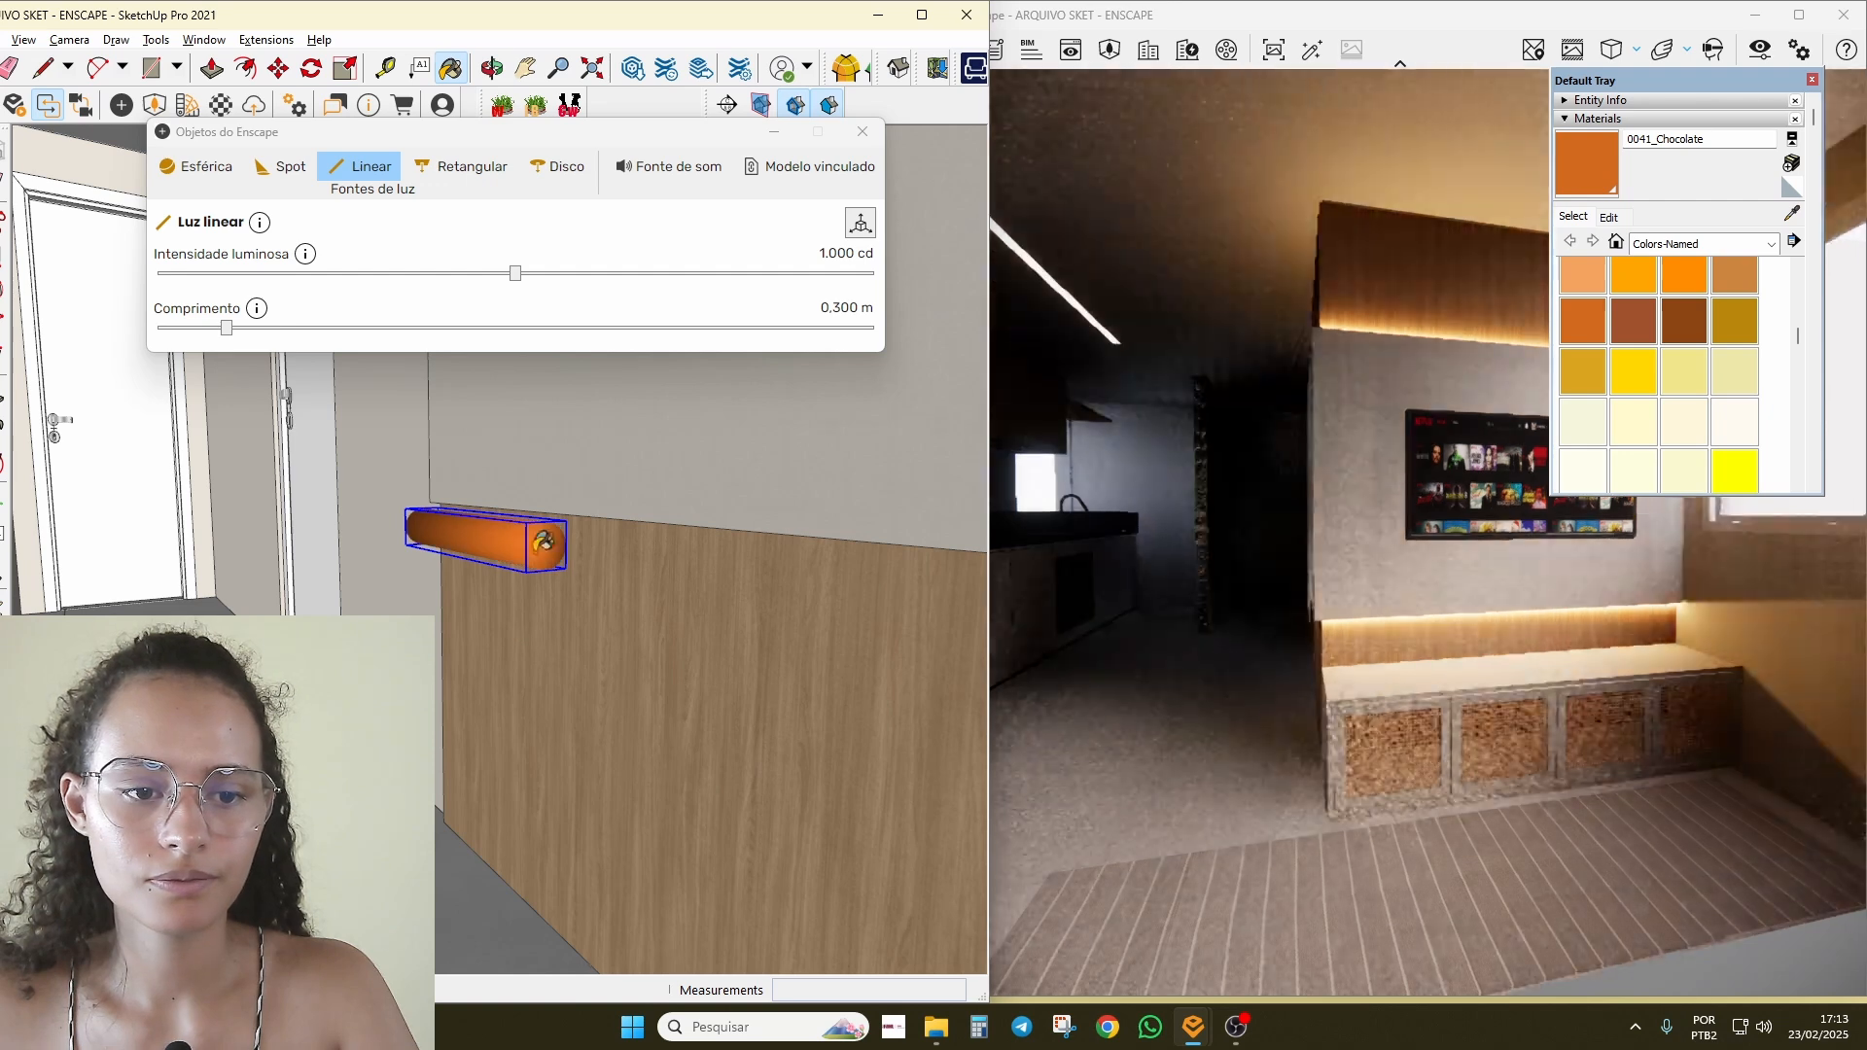
Step: Move the orange light further right along the wall
{"action": "mouse_move", "coordinate": [542, 541]}
{"action": "middle_mouse_down"}
{"action": "mouse_move", "coordinate": [433, 458]}
{"action": "mouse_move", "coordinate": [492, 551]}
{"action": "middle_mouse_up"}
{"action": "scroll", "coordinate": [501, 585], "scroll_direction": "down", "scroll_amount": 3}
{"action": "key", "text": "m"}
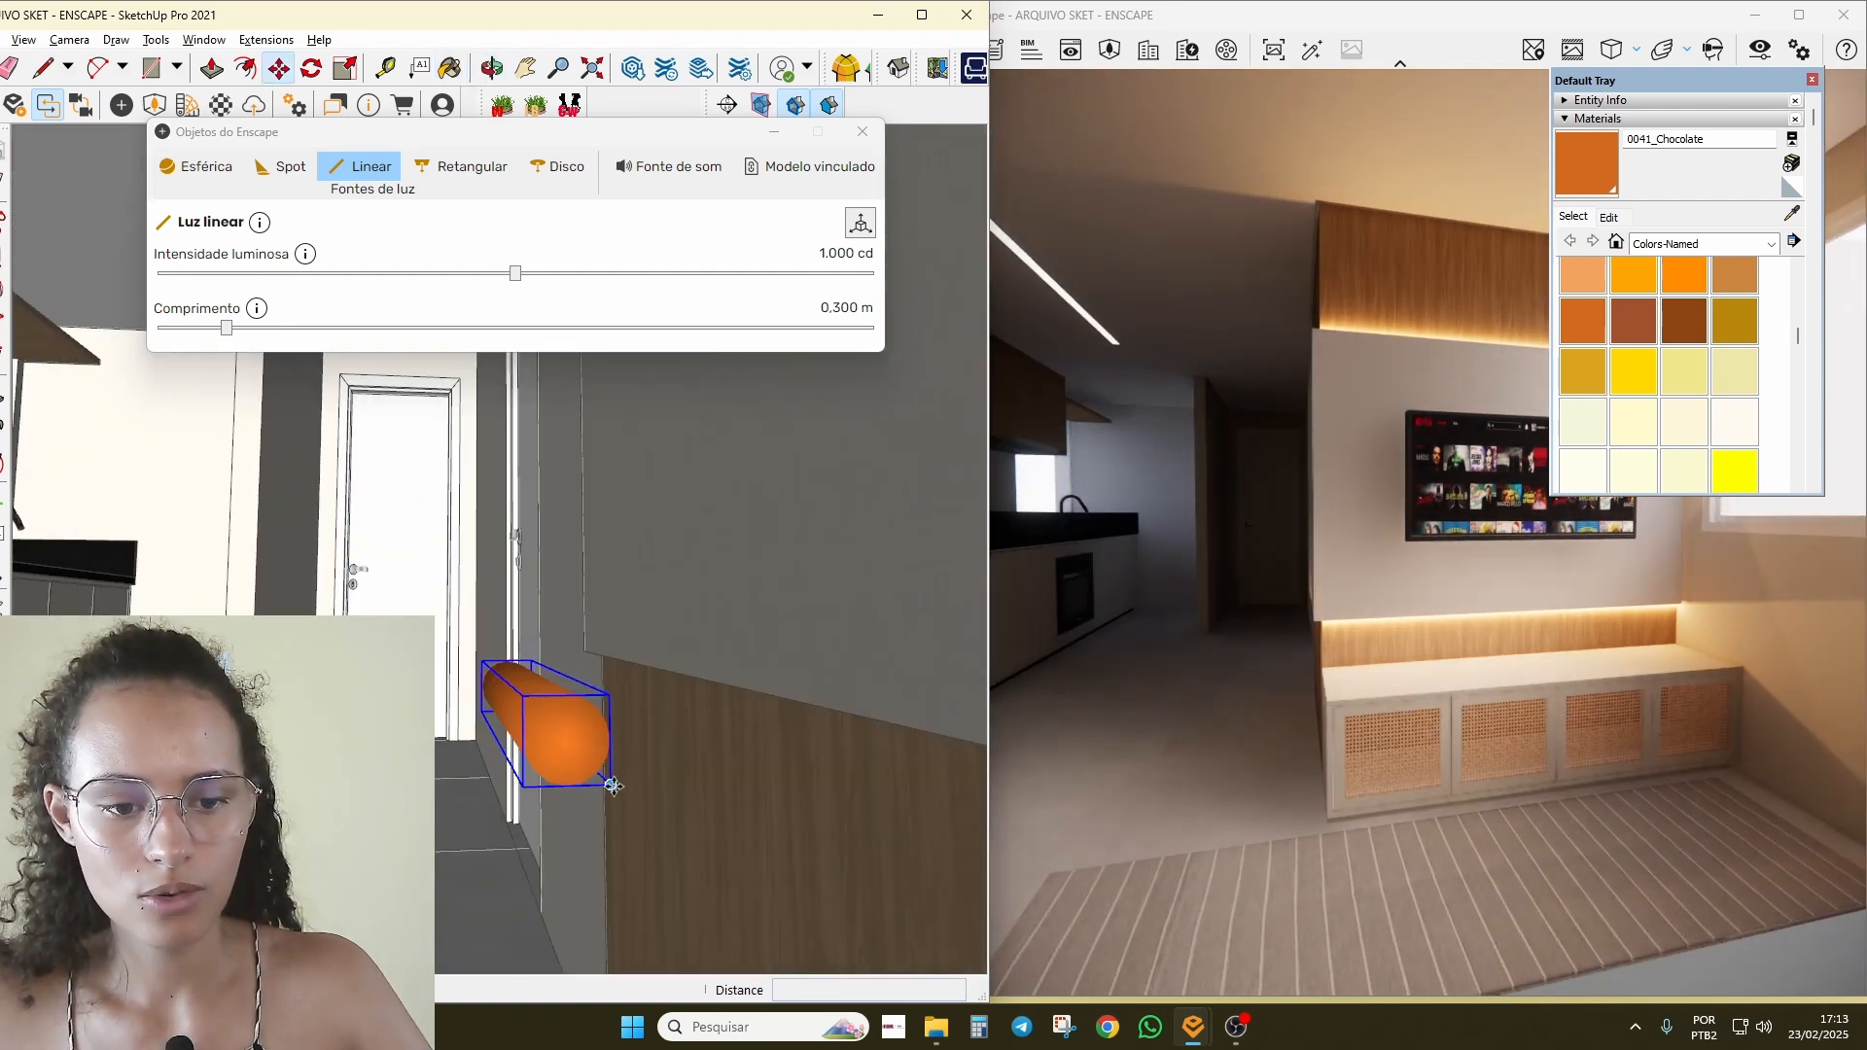
{"action": "left_click", "coordinate": [613, 786]}
{"action": "left_click", "coordinate": [764, 790]}
Step: Lengthen the new strip and shift it about 8,2 cm along its length
{"action": "middle_click_drag", "start_coordinate": [747, 746], "coordinate": [1206, 725]}
{"action": "scroll", "coordinate": [642, 710], "scroll_direction": "down", "scroll_amount": 2}
{"action": "mouse_move", "coordinate": [637, 713]}
{"action": "middle_mouse_down"}
{"action": "mouse_move", "coordinate": [604, 729]}
{"action": "mouse_move", "coordinate": [618, 719]}
{"action": "middle_mouse_up"}
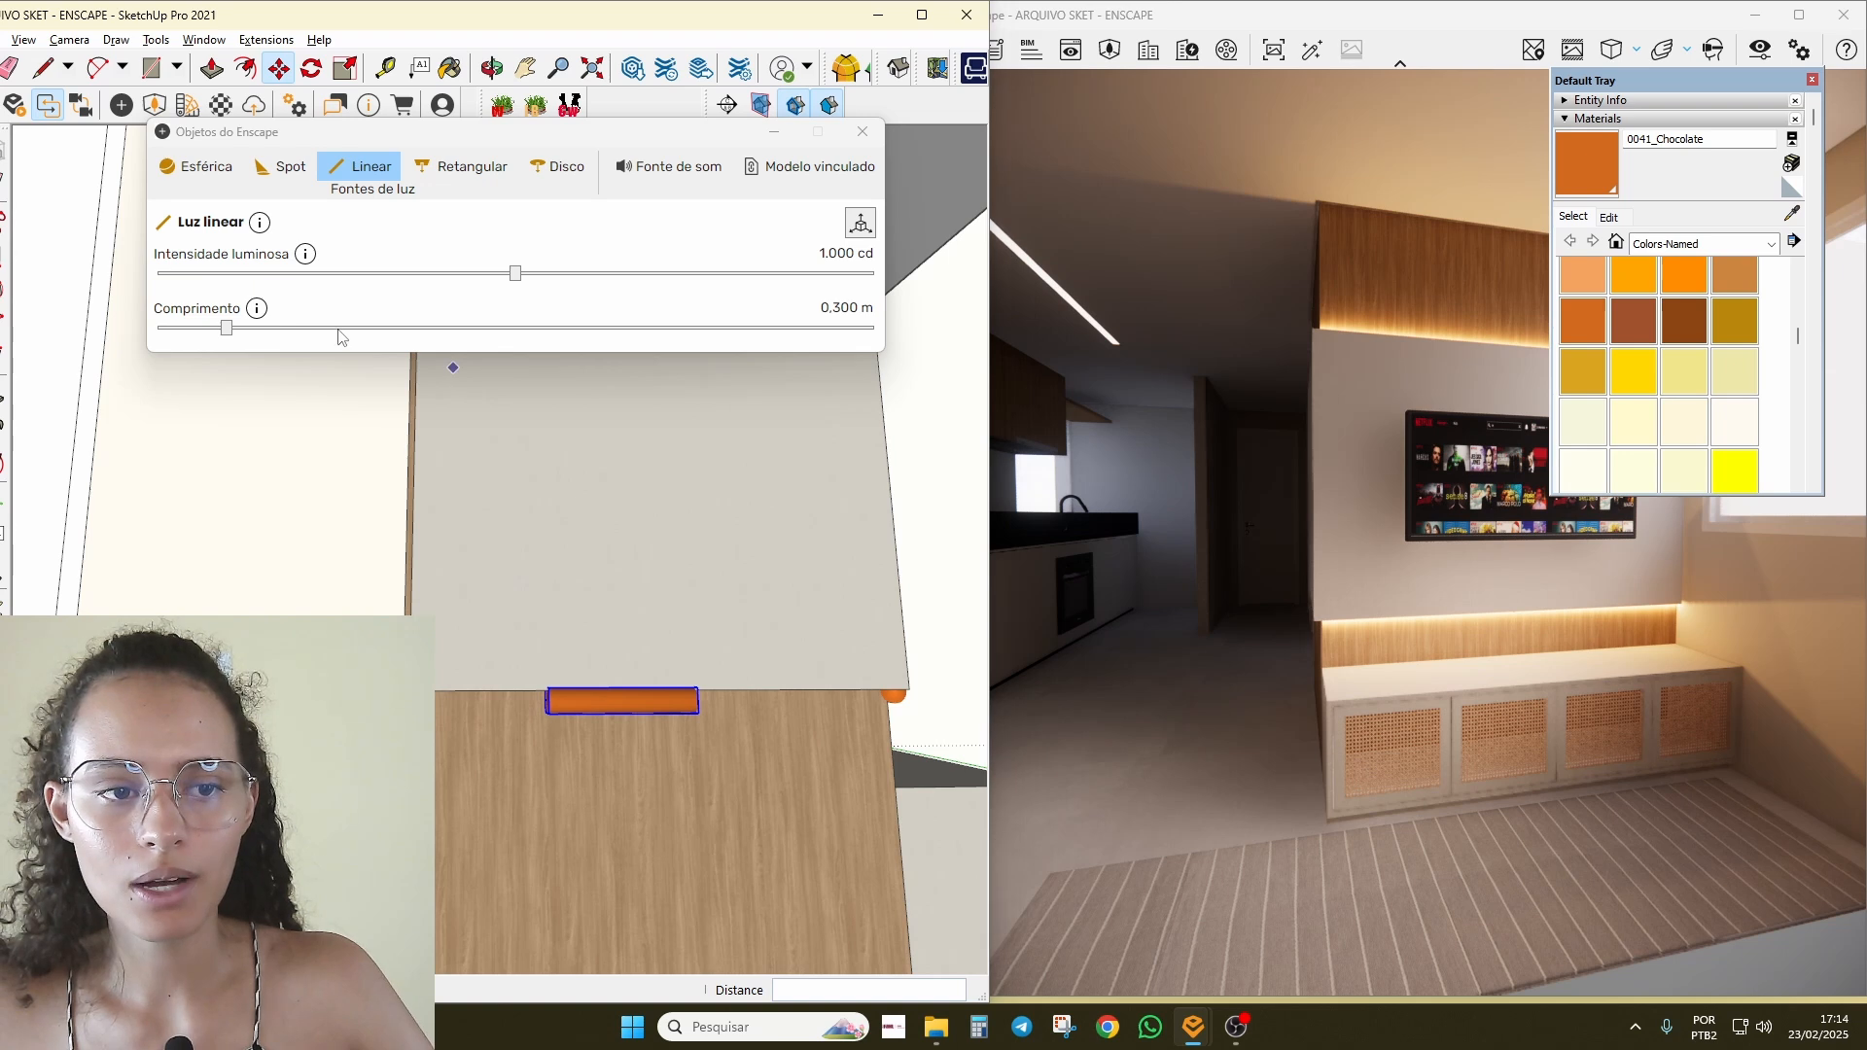
{"action": "left_click_drag", "start_coordinate": [340, 330], "coordinate": [400, 328]}
{"action": "scroll", "coordinate": [686, 693], "scroll_direction": "up", "scroll_amount": 2}
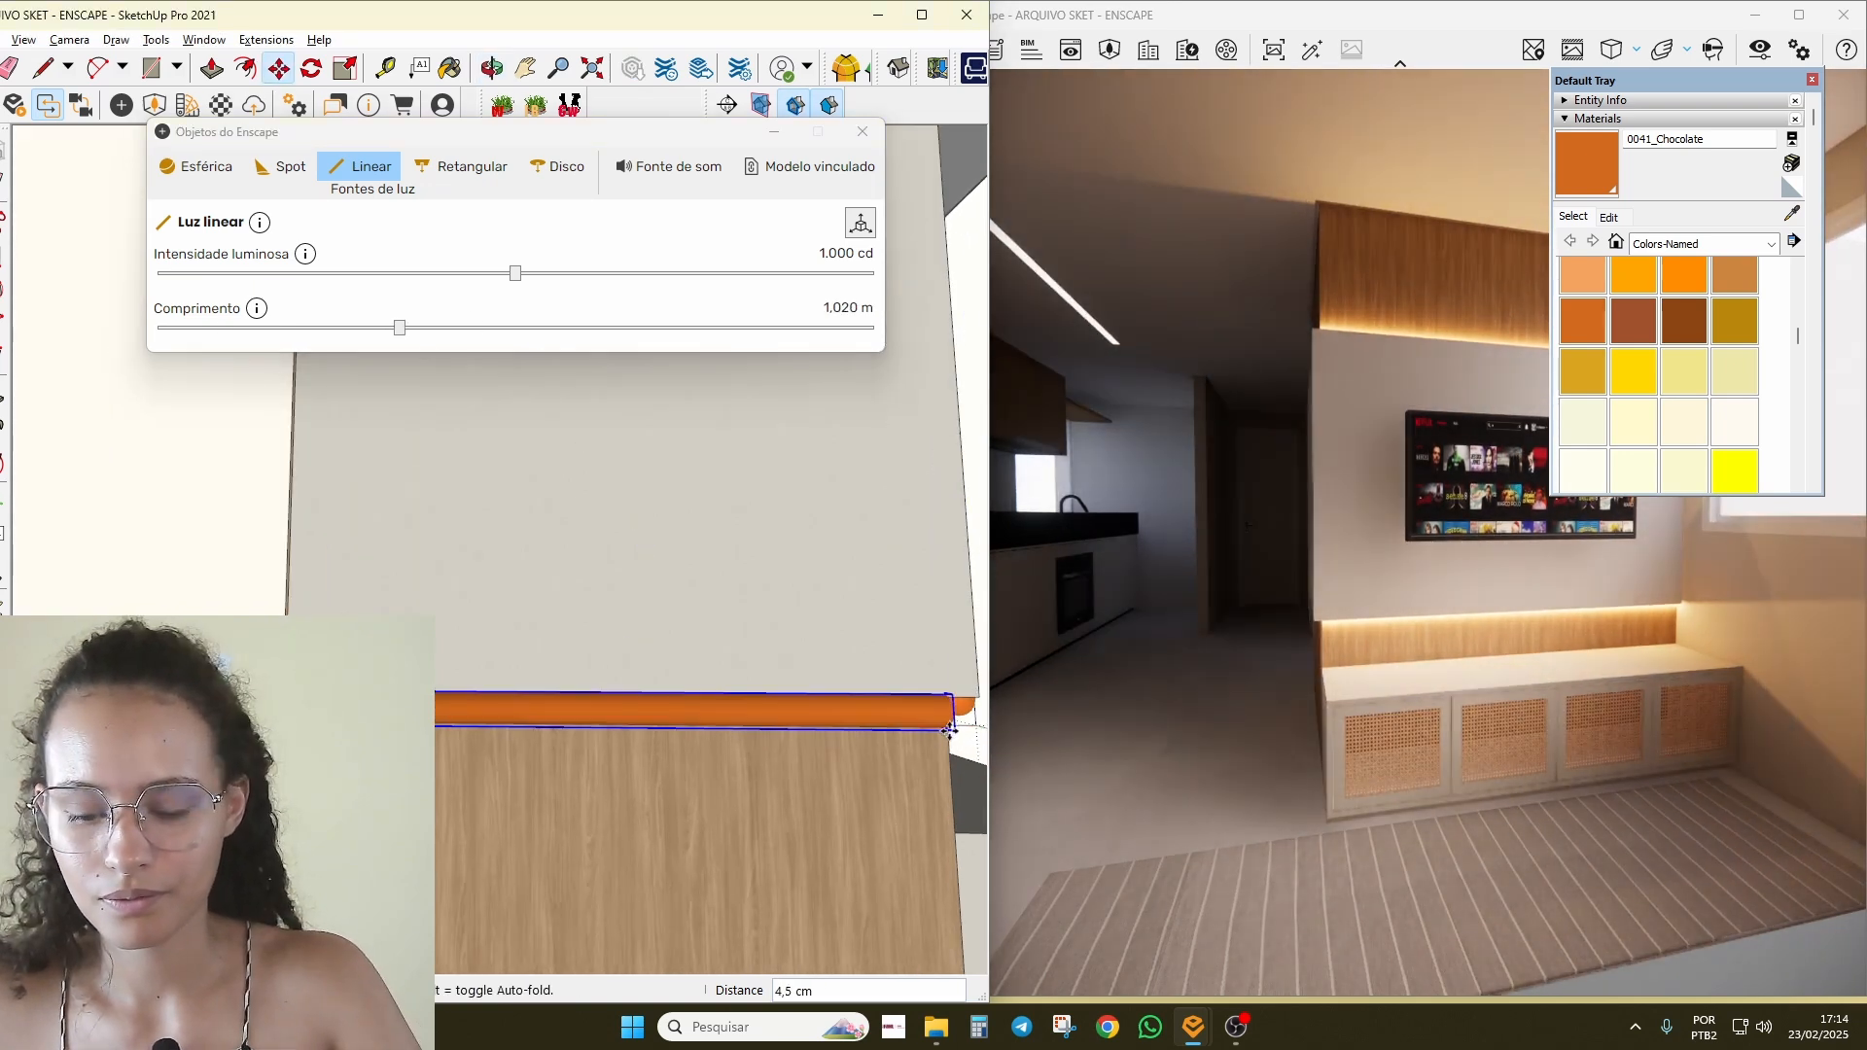
{"action": "left_click", "coordinate": [950, 730]}
{"action": "left_click", "coordinate": [977, 702]}
Step: Inspect the new strip's glow on the panel's side face in the Enscape preview
{"action": "left_click_drag", "start_coordinate": [1158, 700], "coordinate": [1211, 650]}
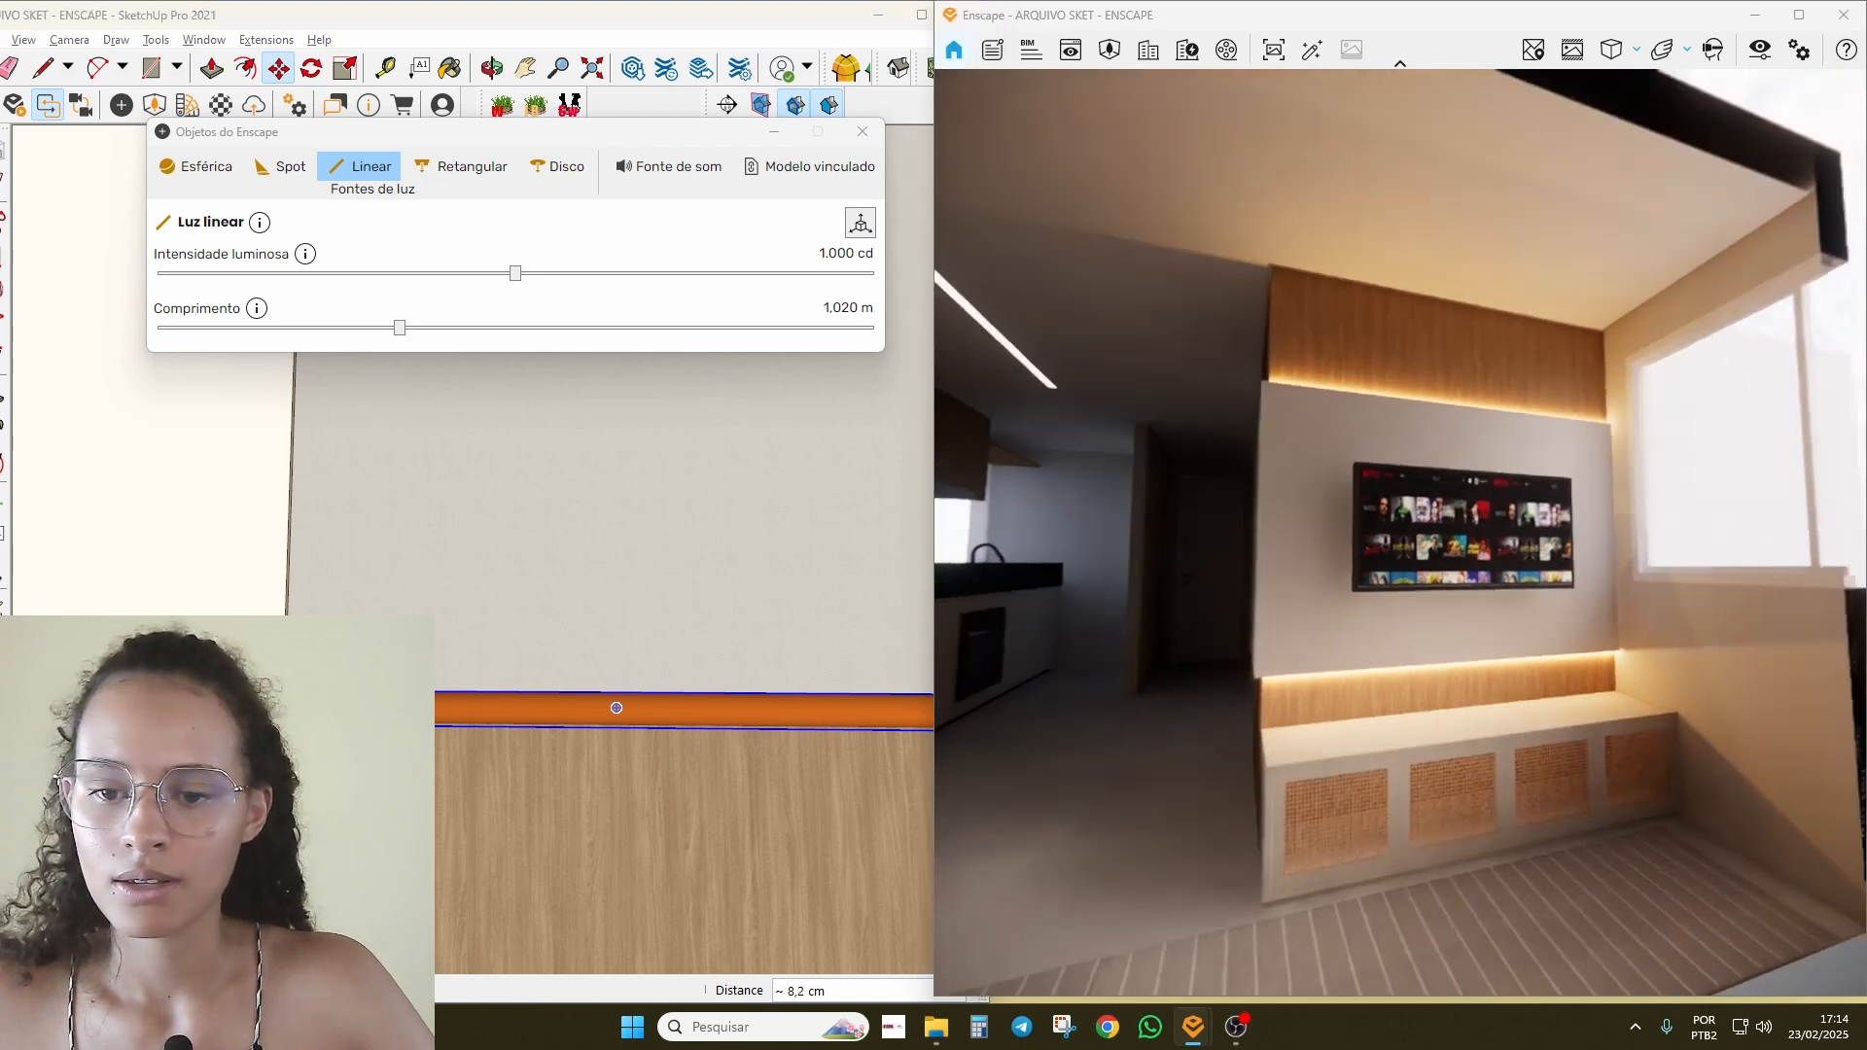
{"action": "mouse_move", "coordinate": [1211, 650]}
{"action": "right_mouse_down"}
{"action": "mouse_move", "coordinate": [1475, 597]}
{"action": "mouse_move", "coordinate": [1653, 593]}
{"action": "right_mouse_up"}
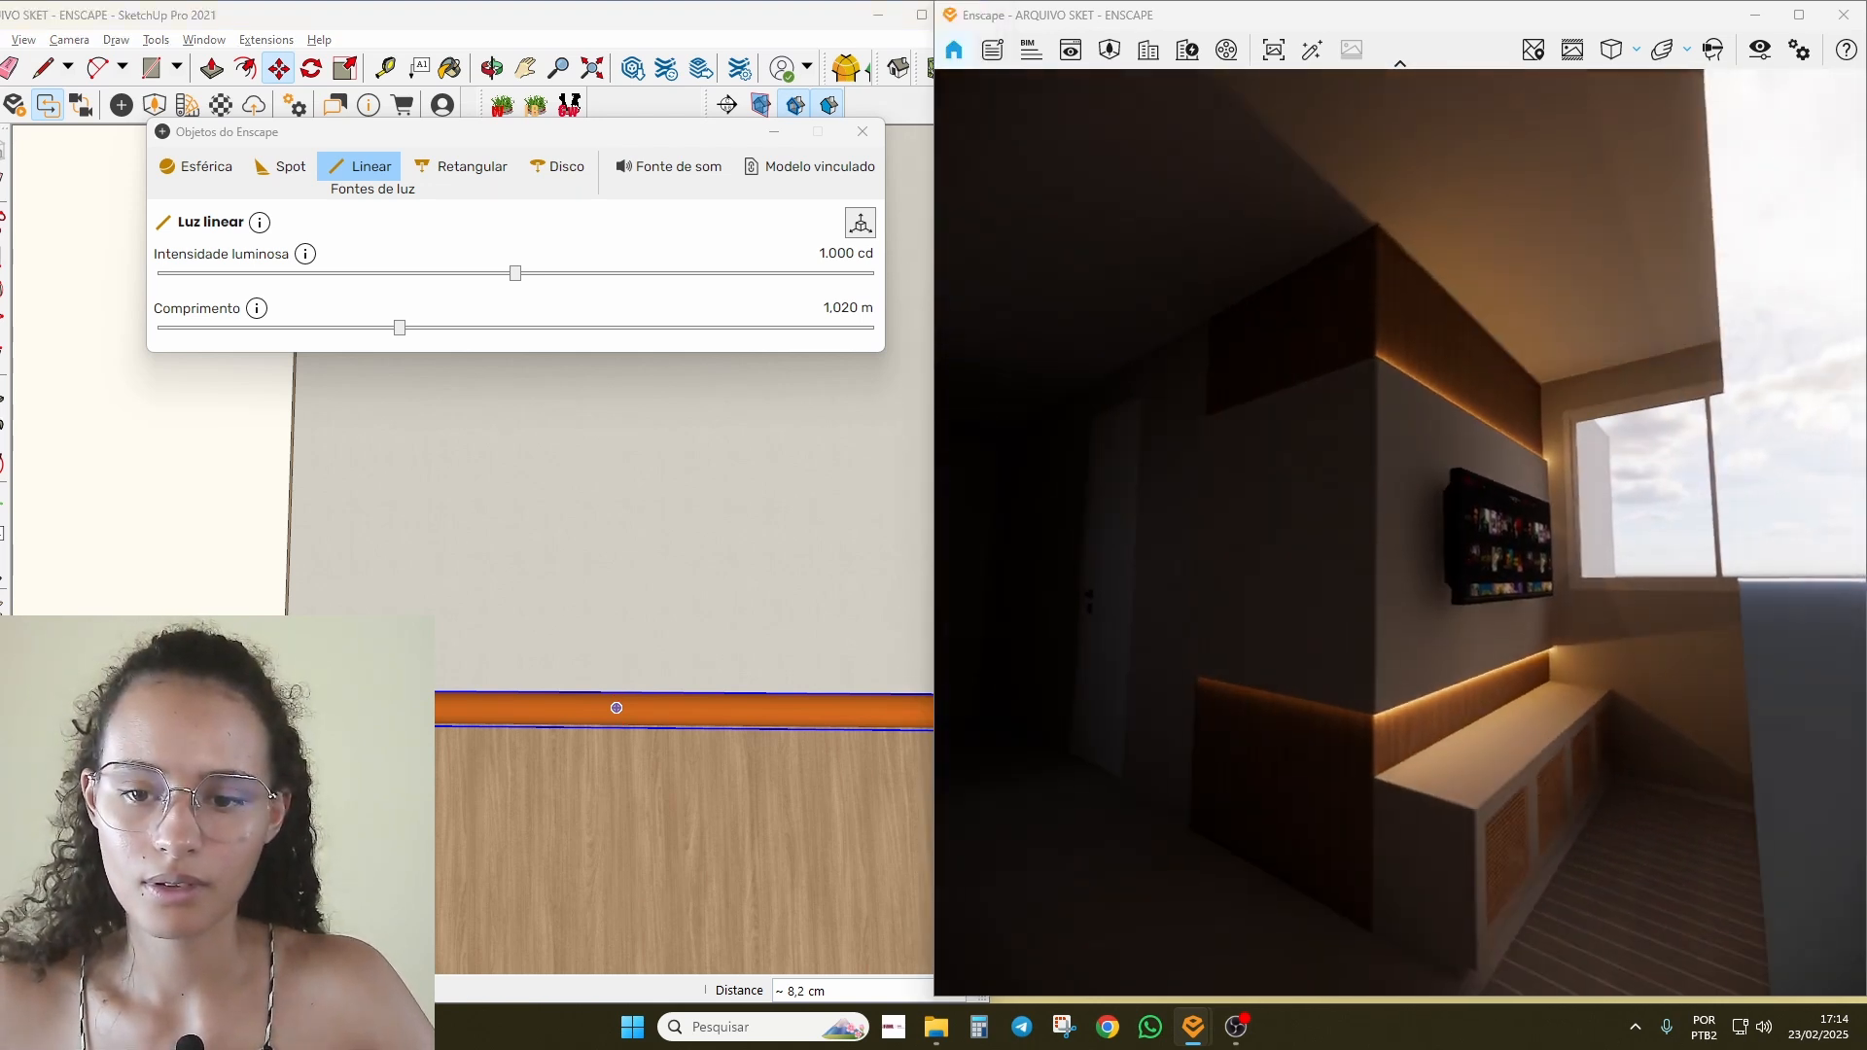
{"action": "right_click_drag", "start_coordinate": [1239, 744], "coordinate": [1217, 662]}
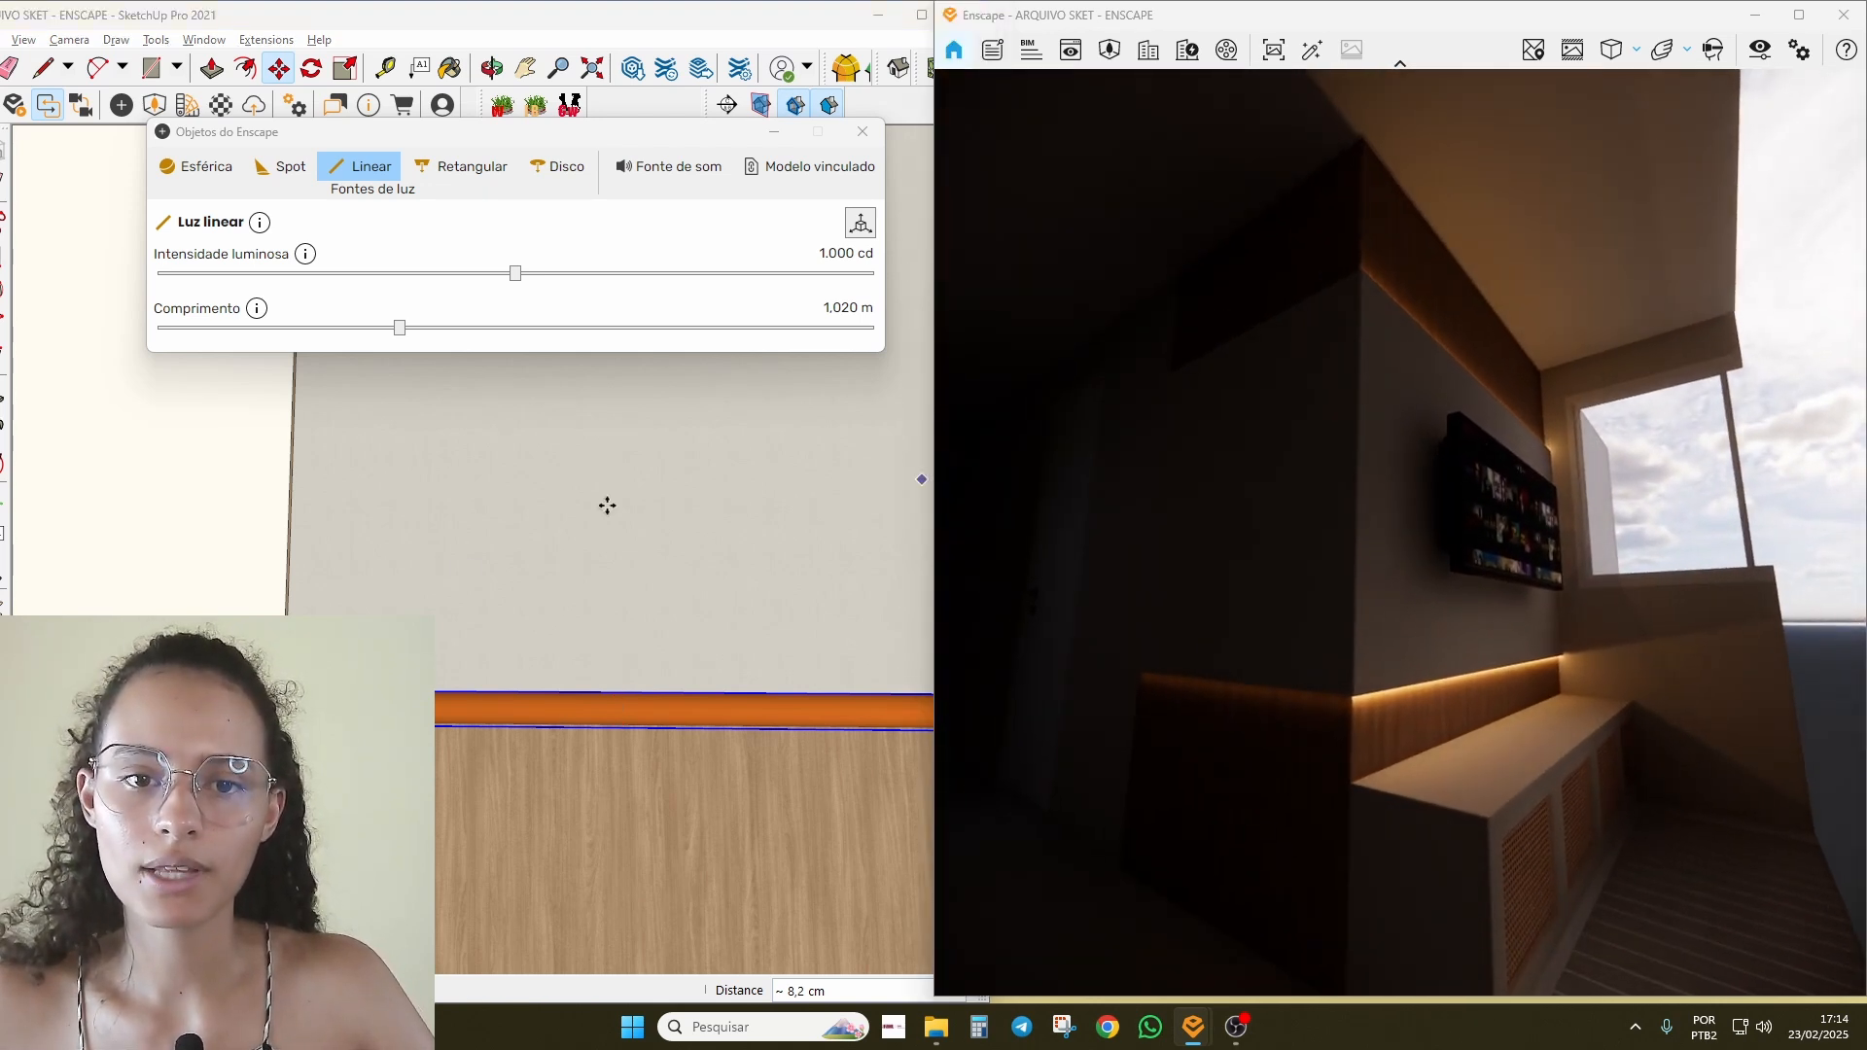
{"action": "middle_click_drag", "start_coordinate": [604, 783], "coordinate": [534, 768]}
Step: Copy the angled strip's 32.985 cd intensity onto the 1.020 m lower front strip
{"action": "key", "text": "space"}
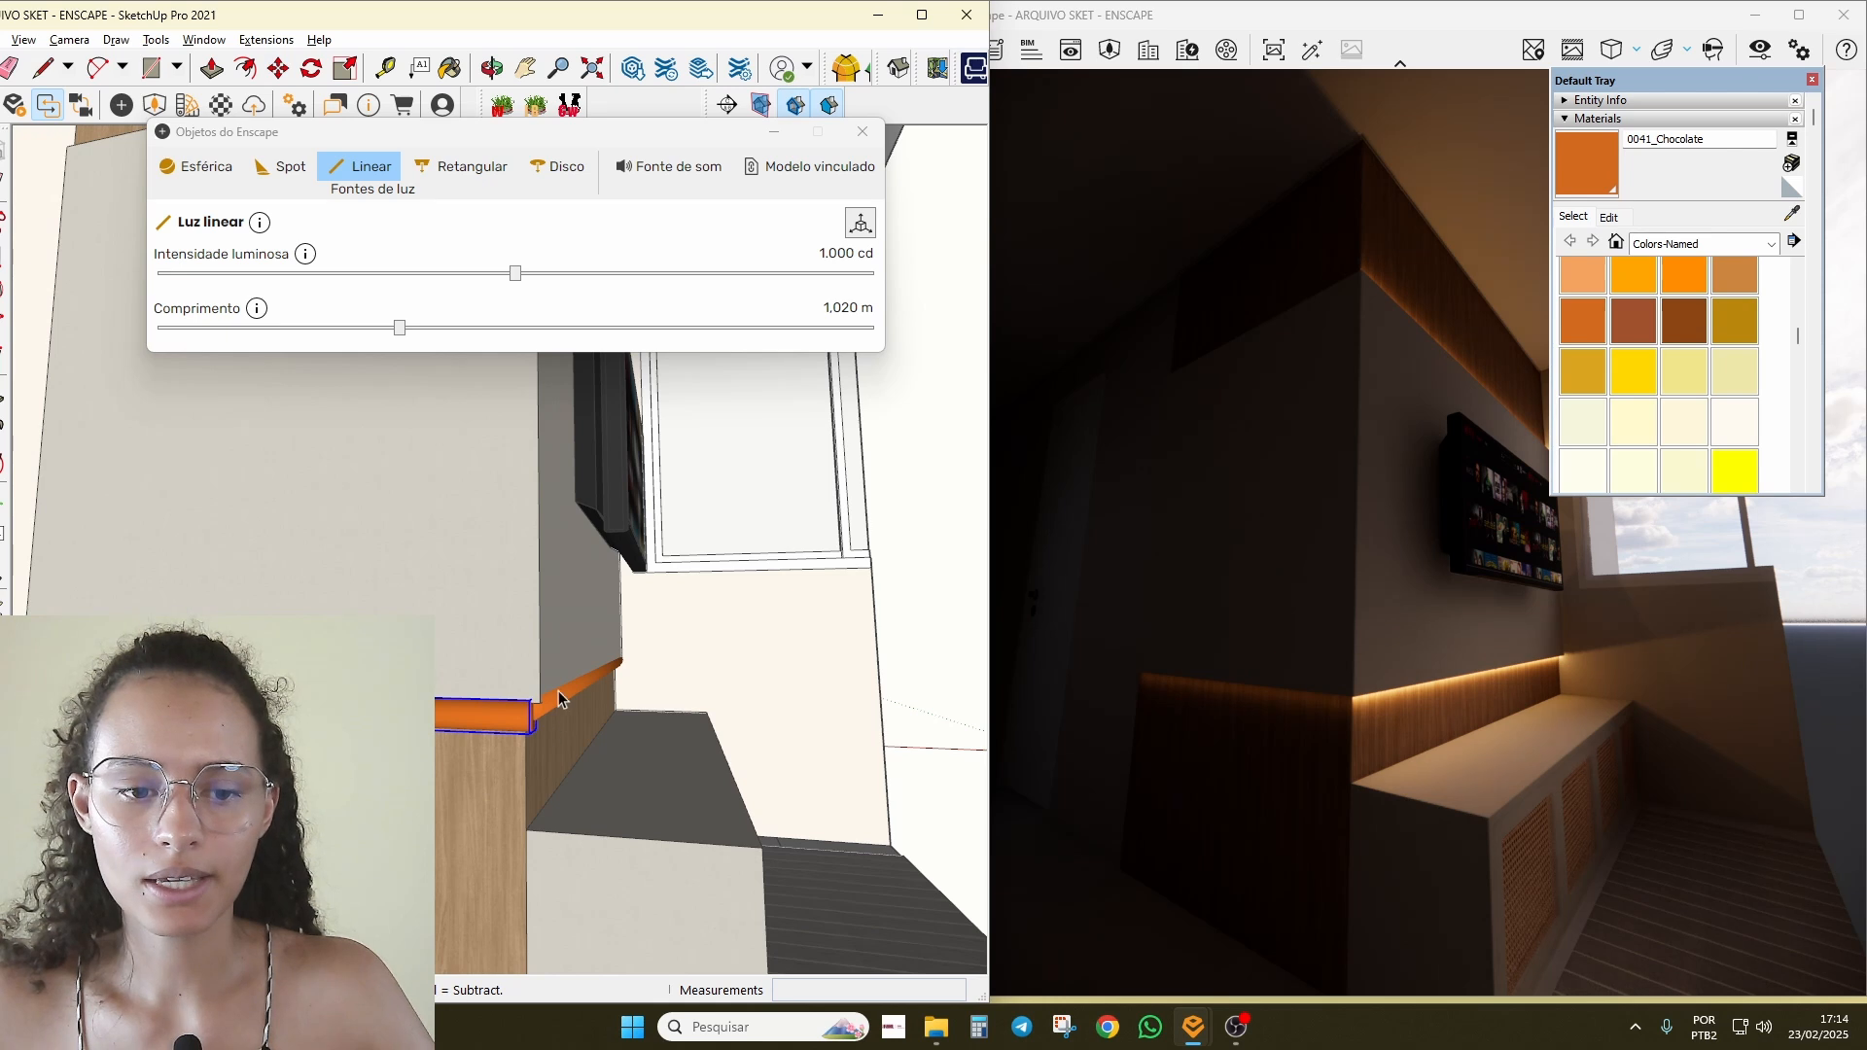
{"action": "left_click", "coordinate": [834, 253]}
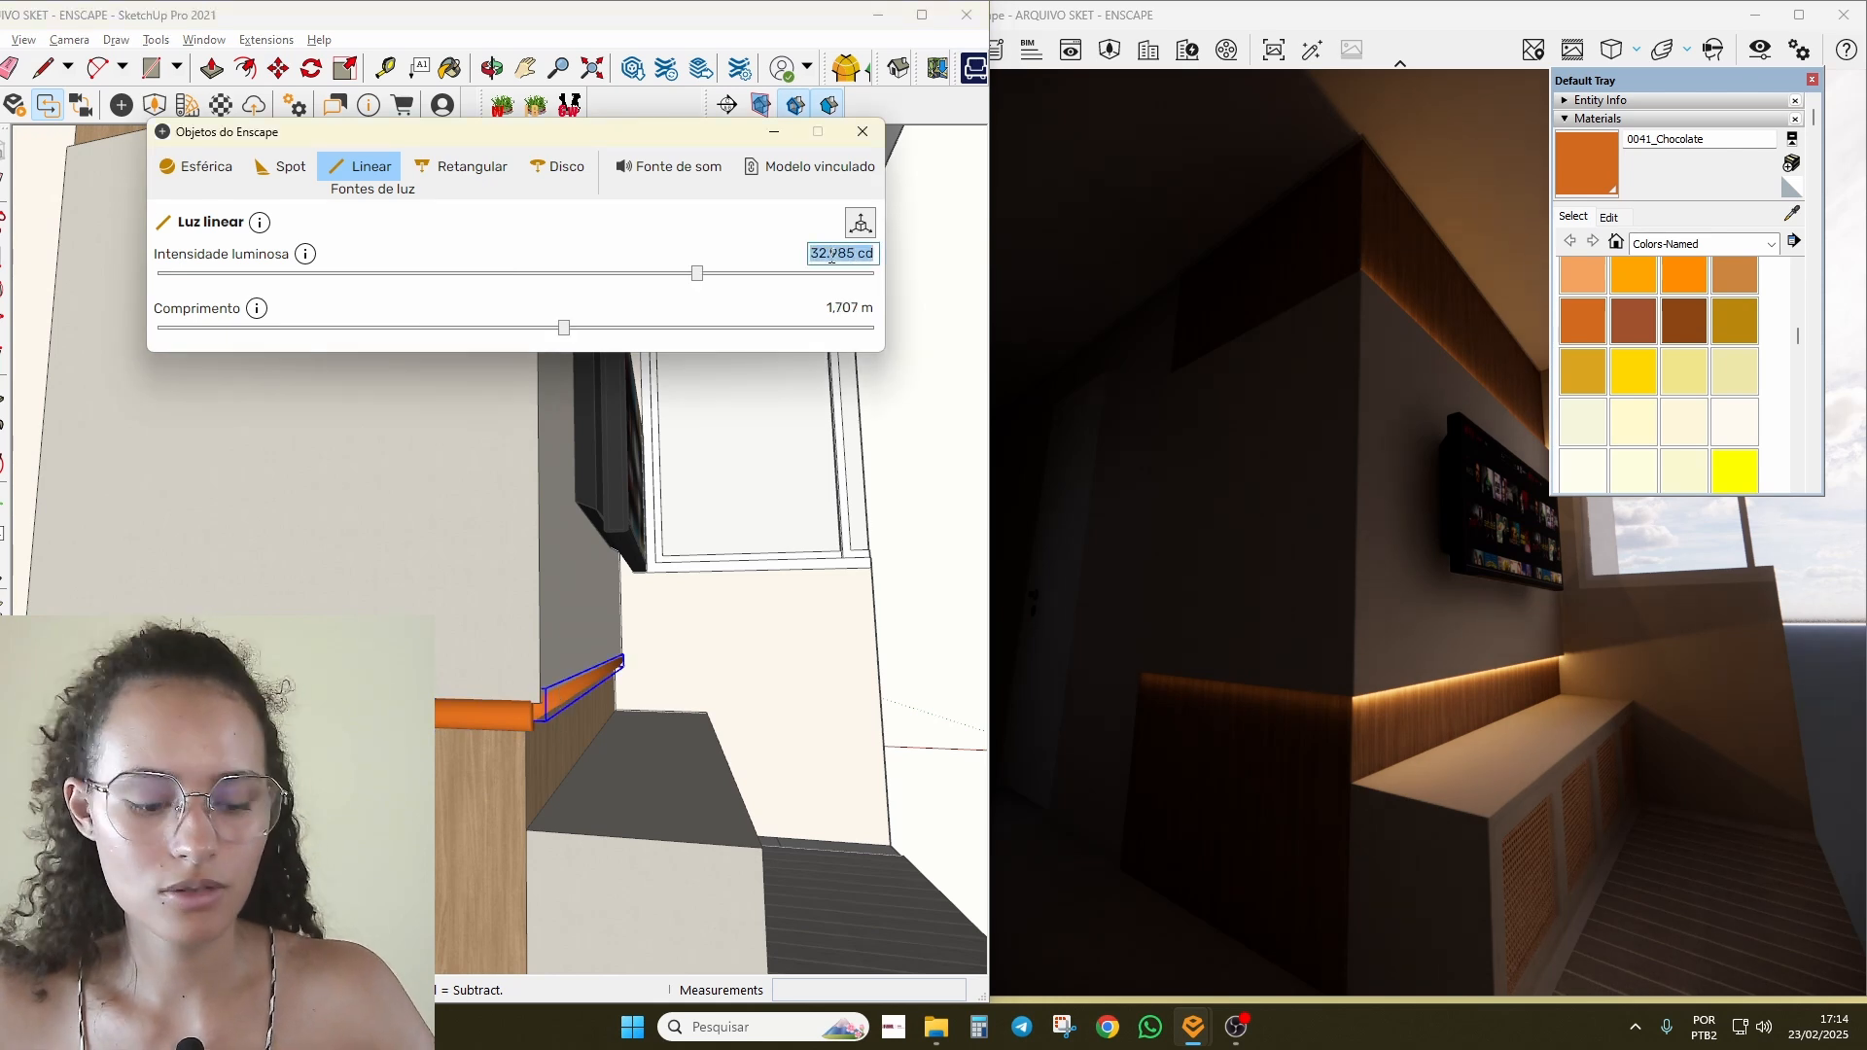
{"action": "left_click", "coordinate": [516, 722]}
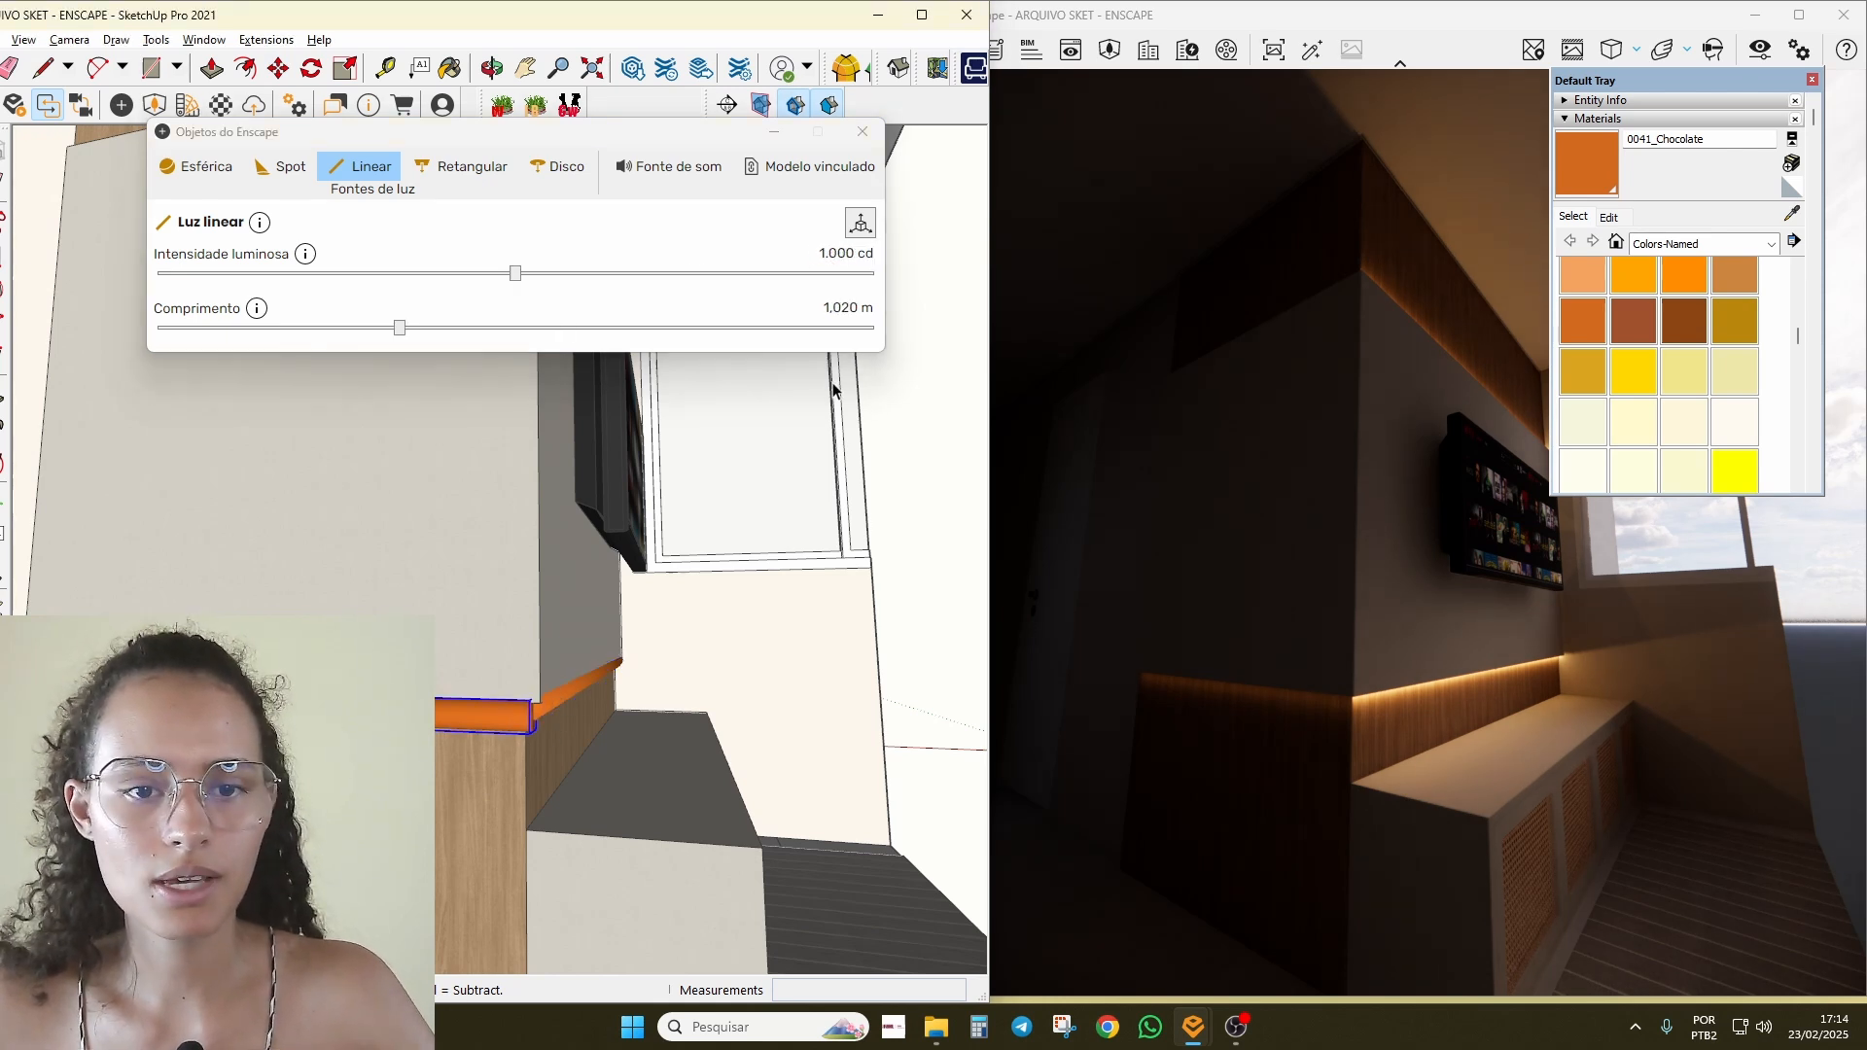
{"action": "left_click", "coordinate": [852, 251]}
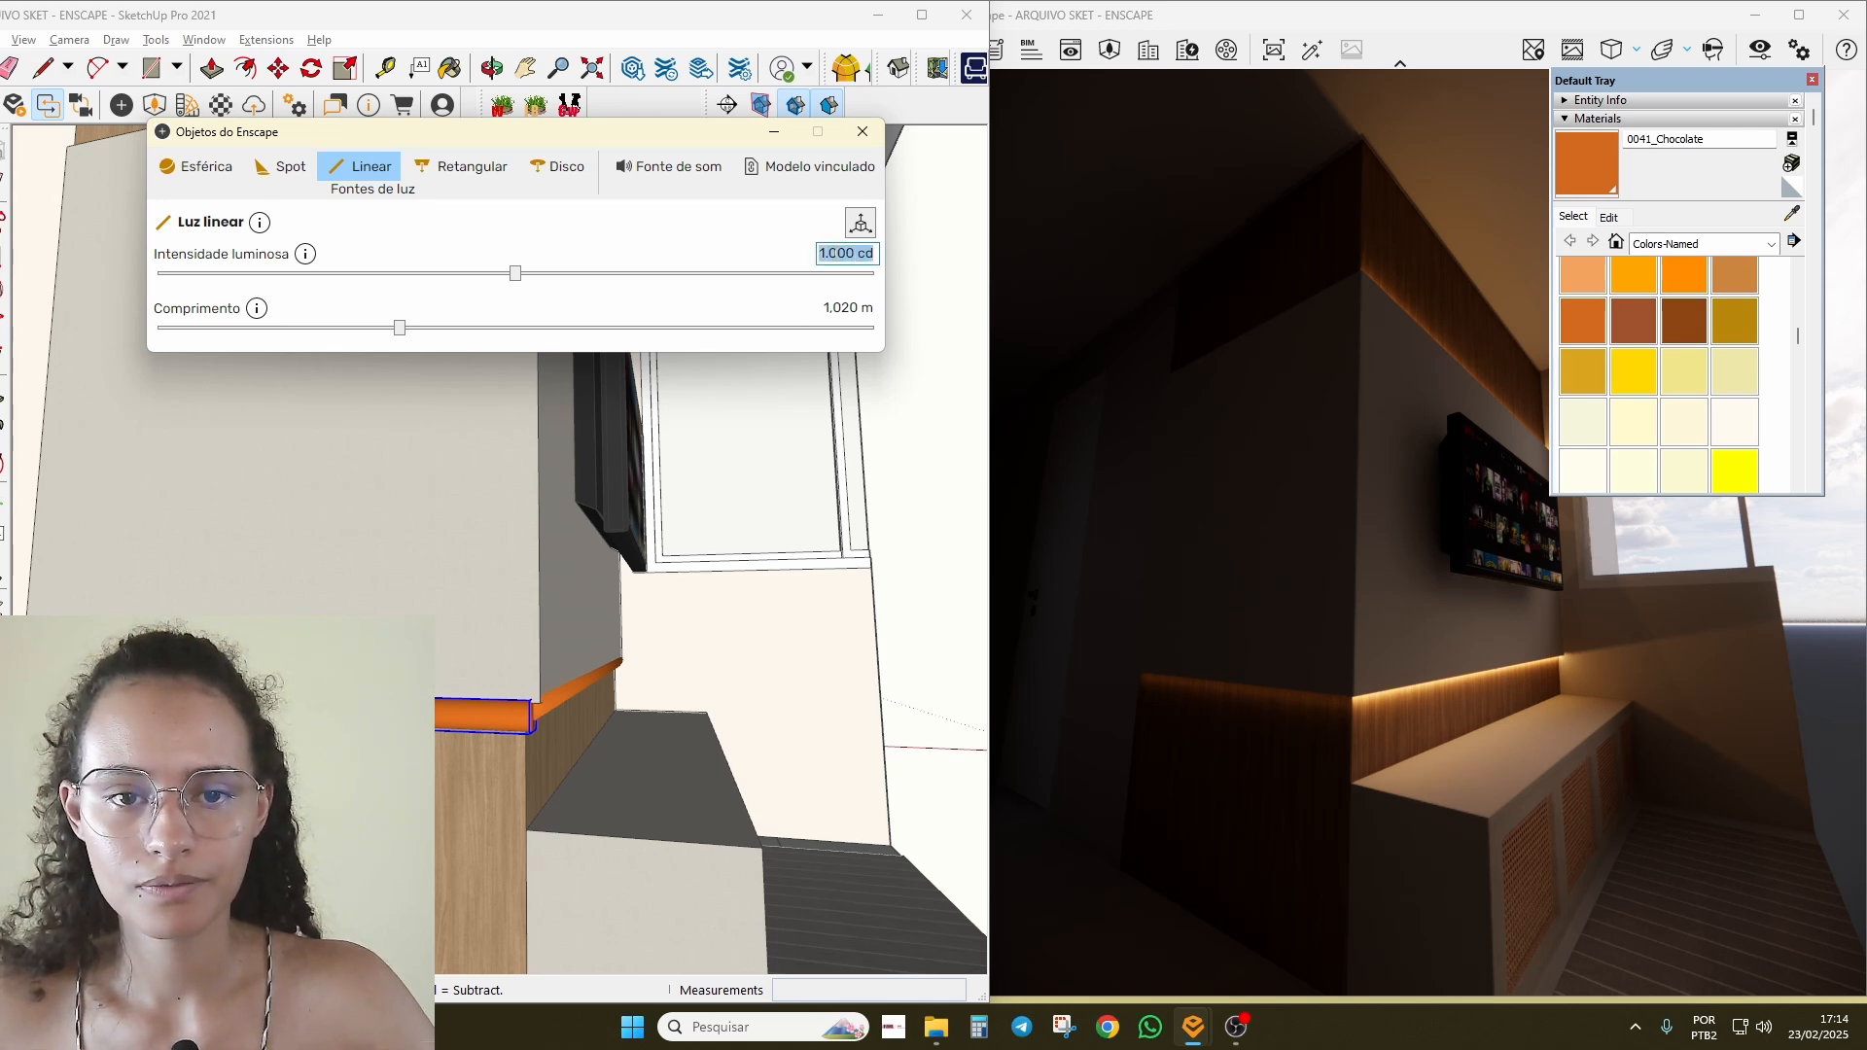
{"action": "left_click", "coordinate": [561, 711]}
{"action": "double_click", "coordinate": [832, 254]}
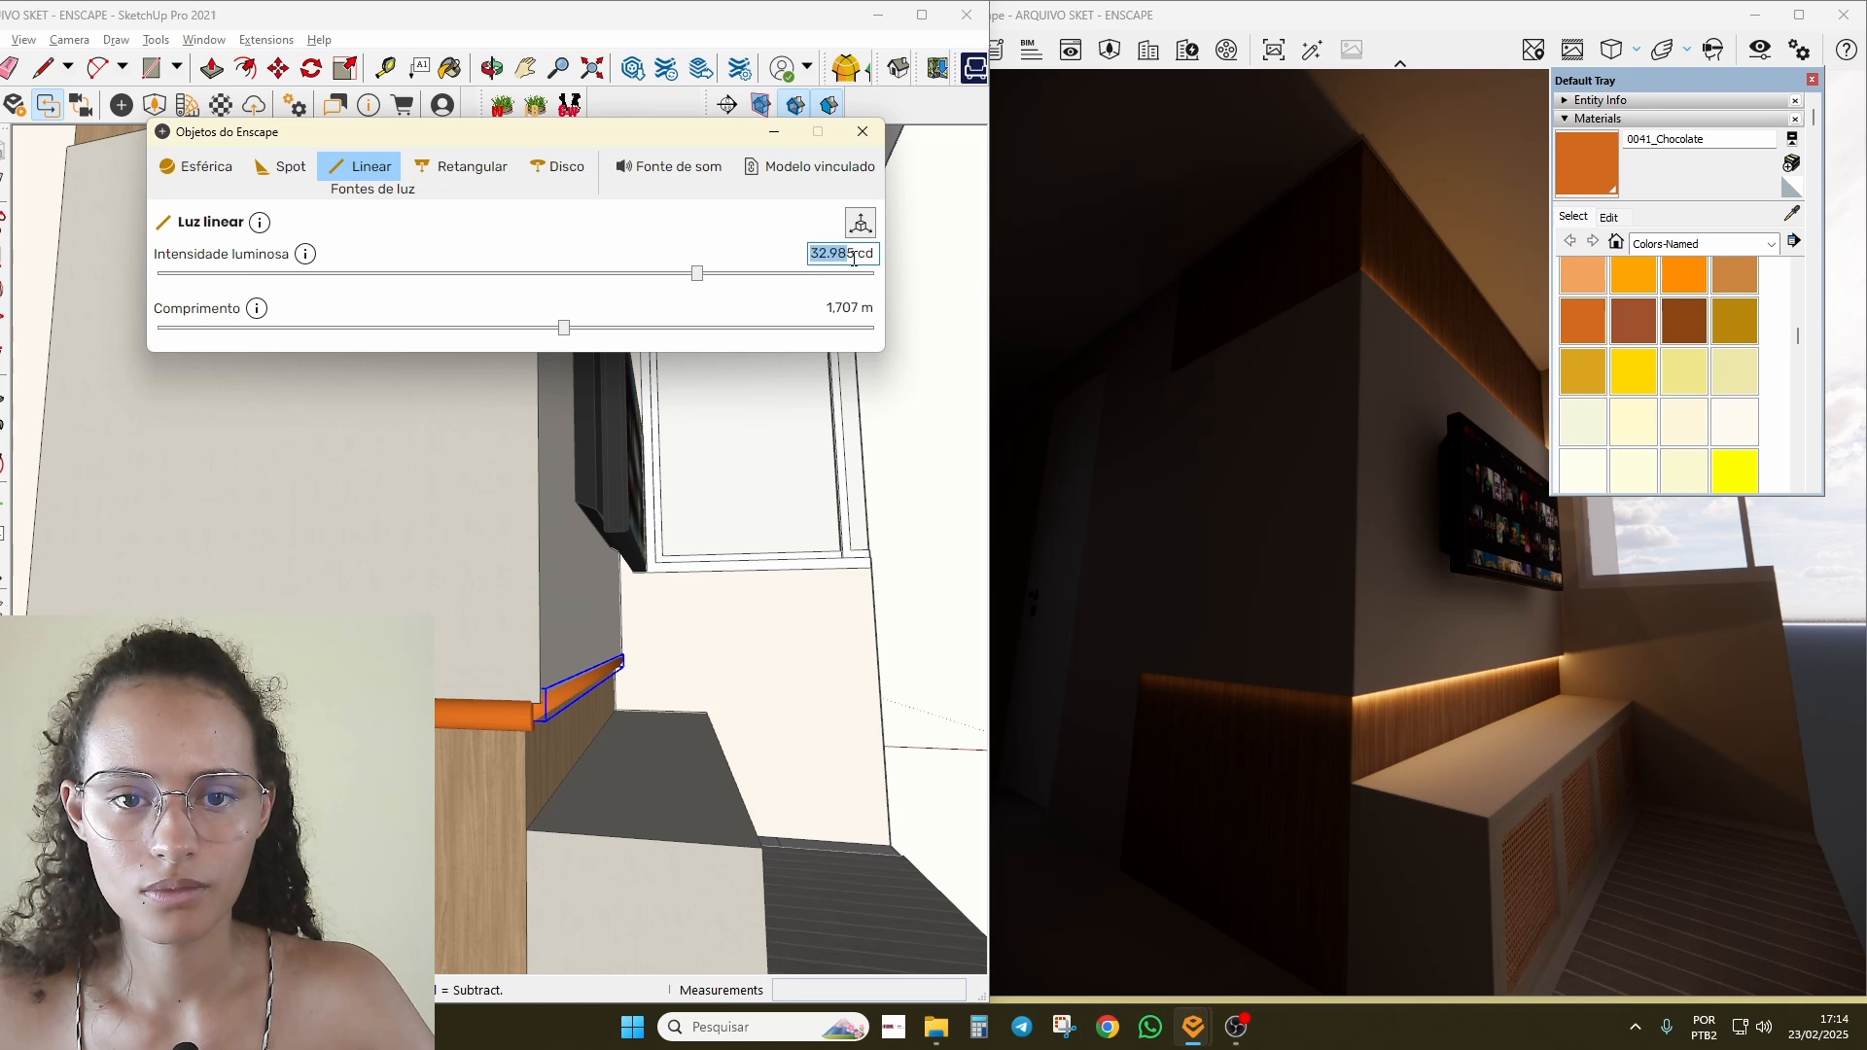
{"action": "left_click", "coordinate": [490, 725]}
{"action": "left_click", "coordinate": [824, 254]}
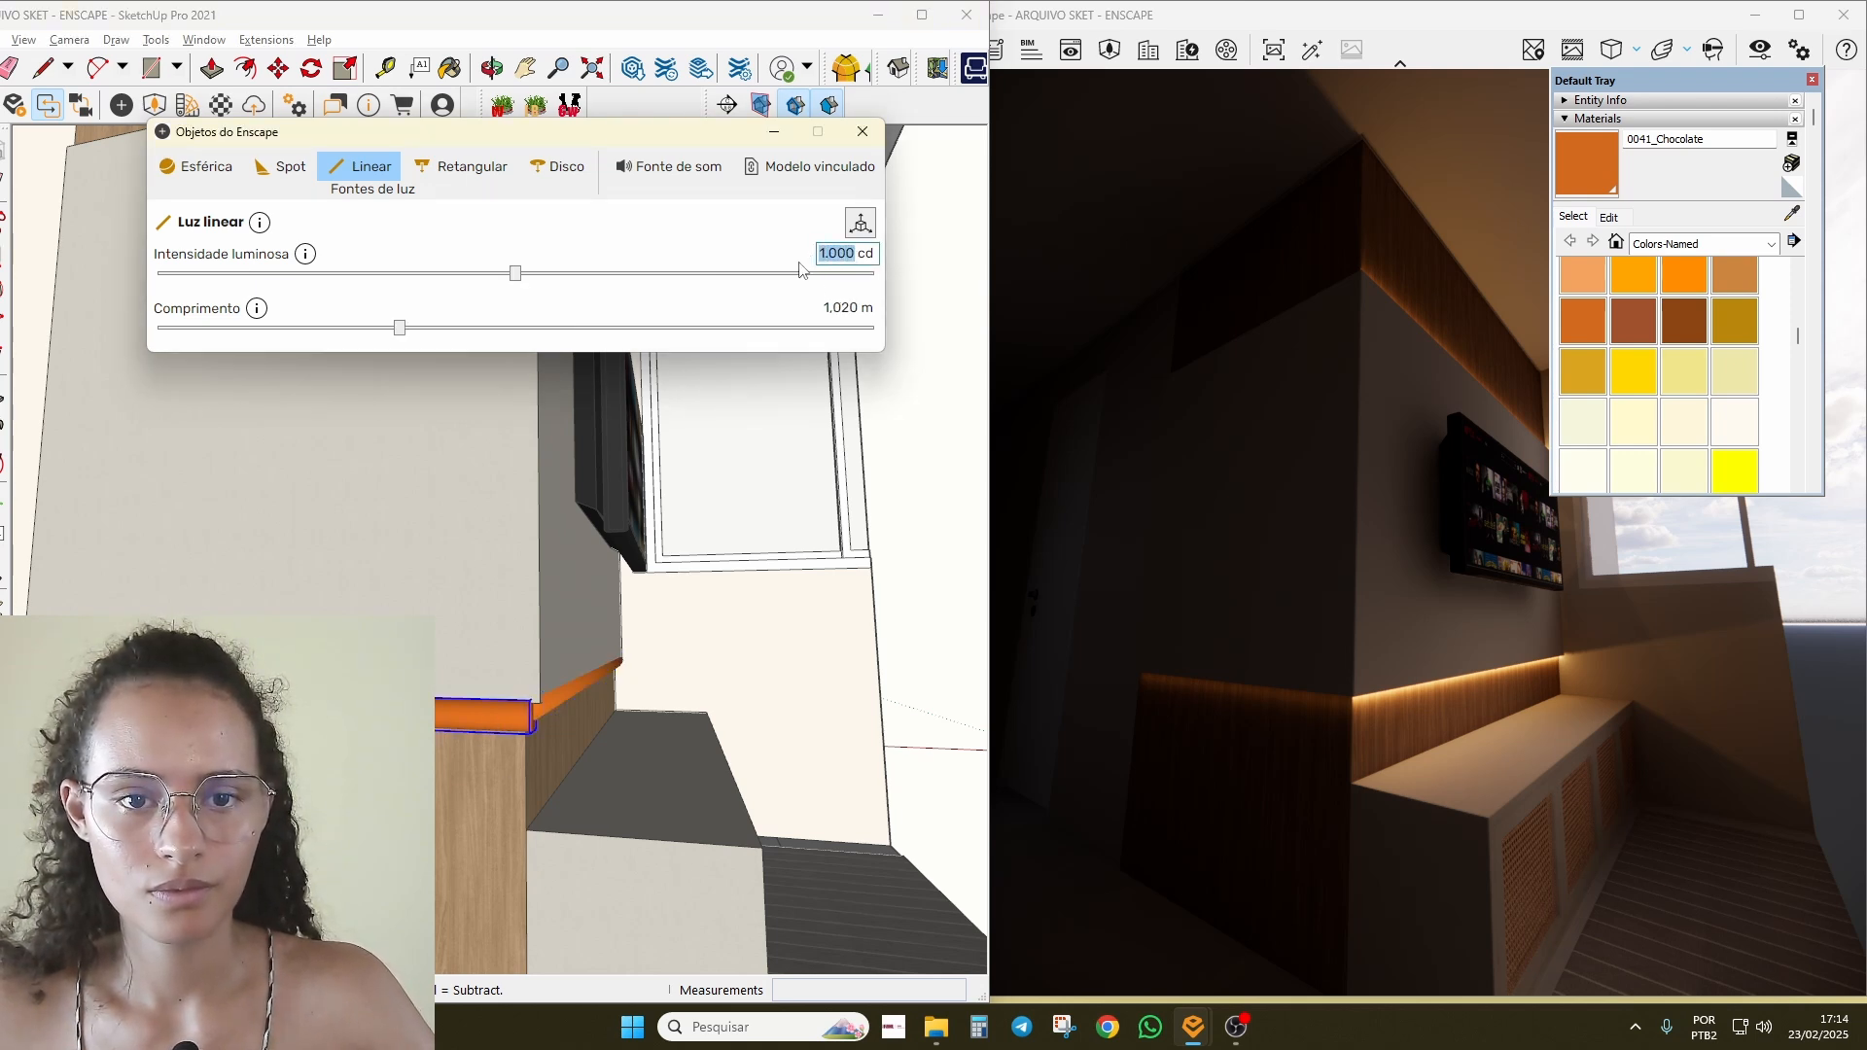
{"action": "type", "text": "32.985"}
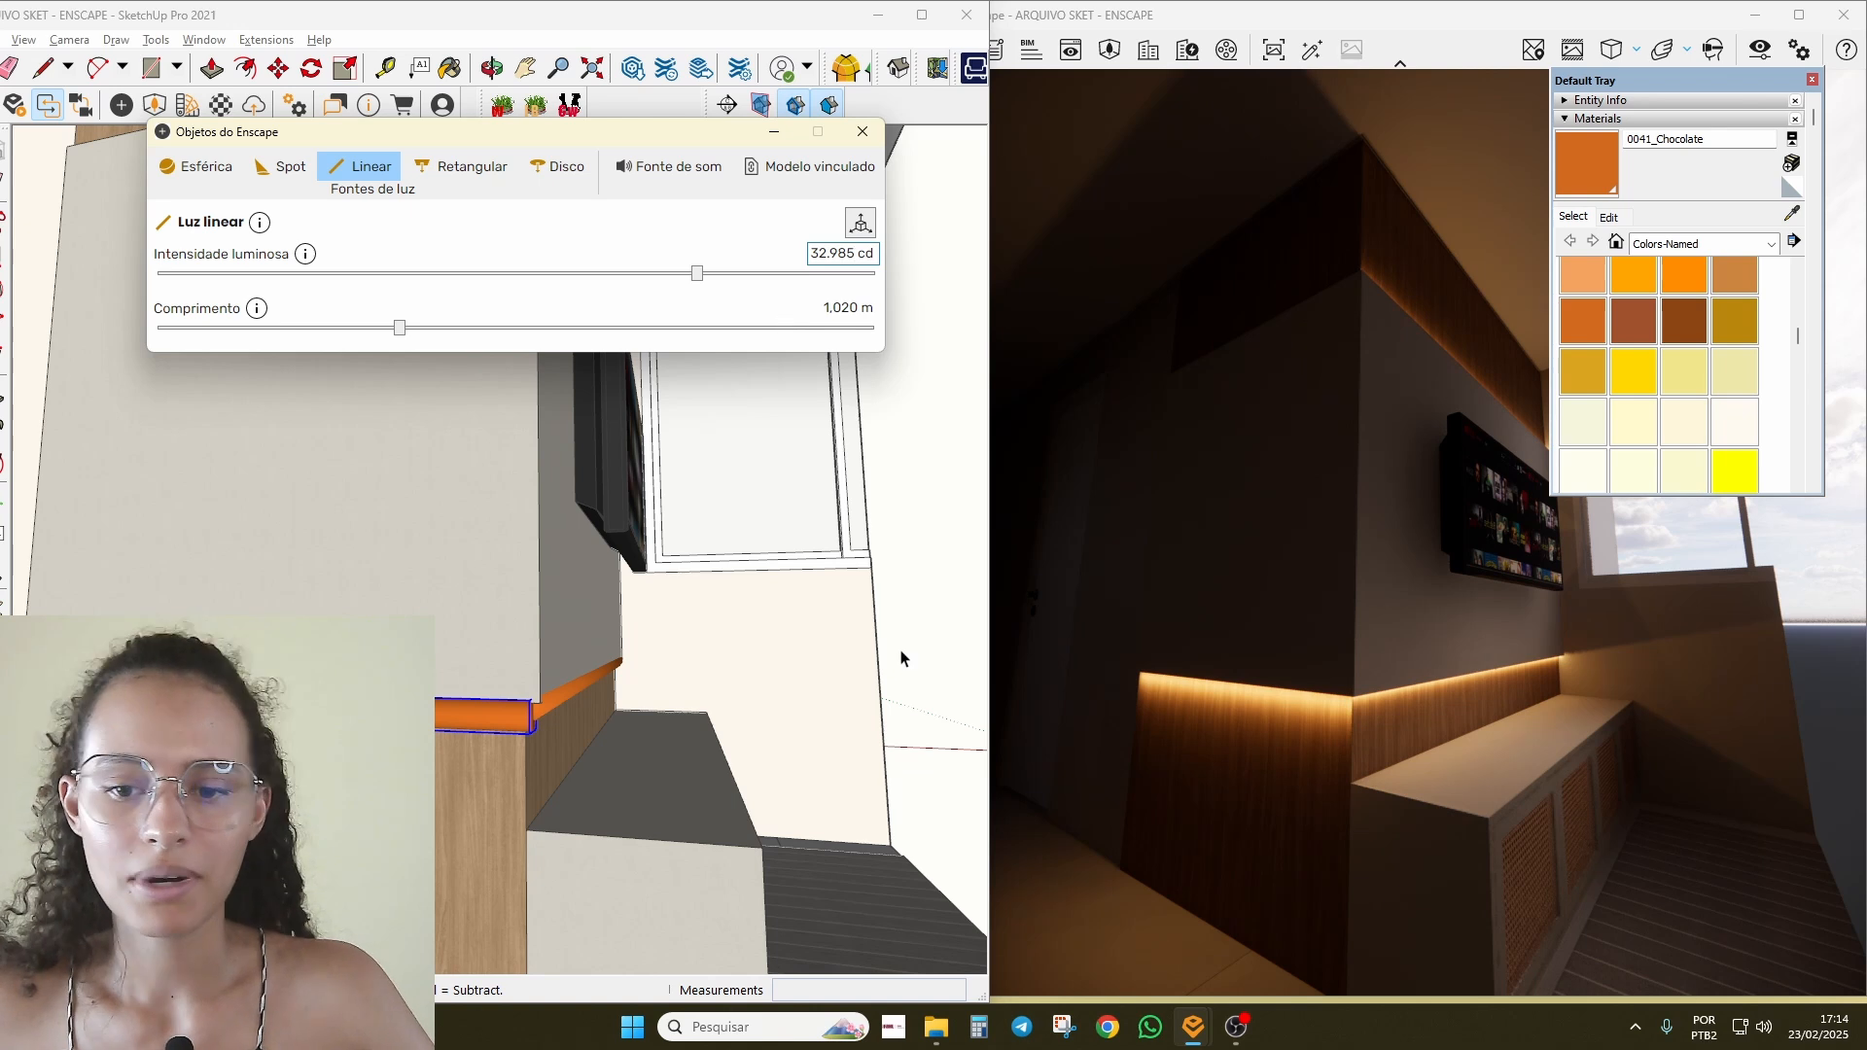
{"action": "left_click", "coordinate": [528, 776]}
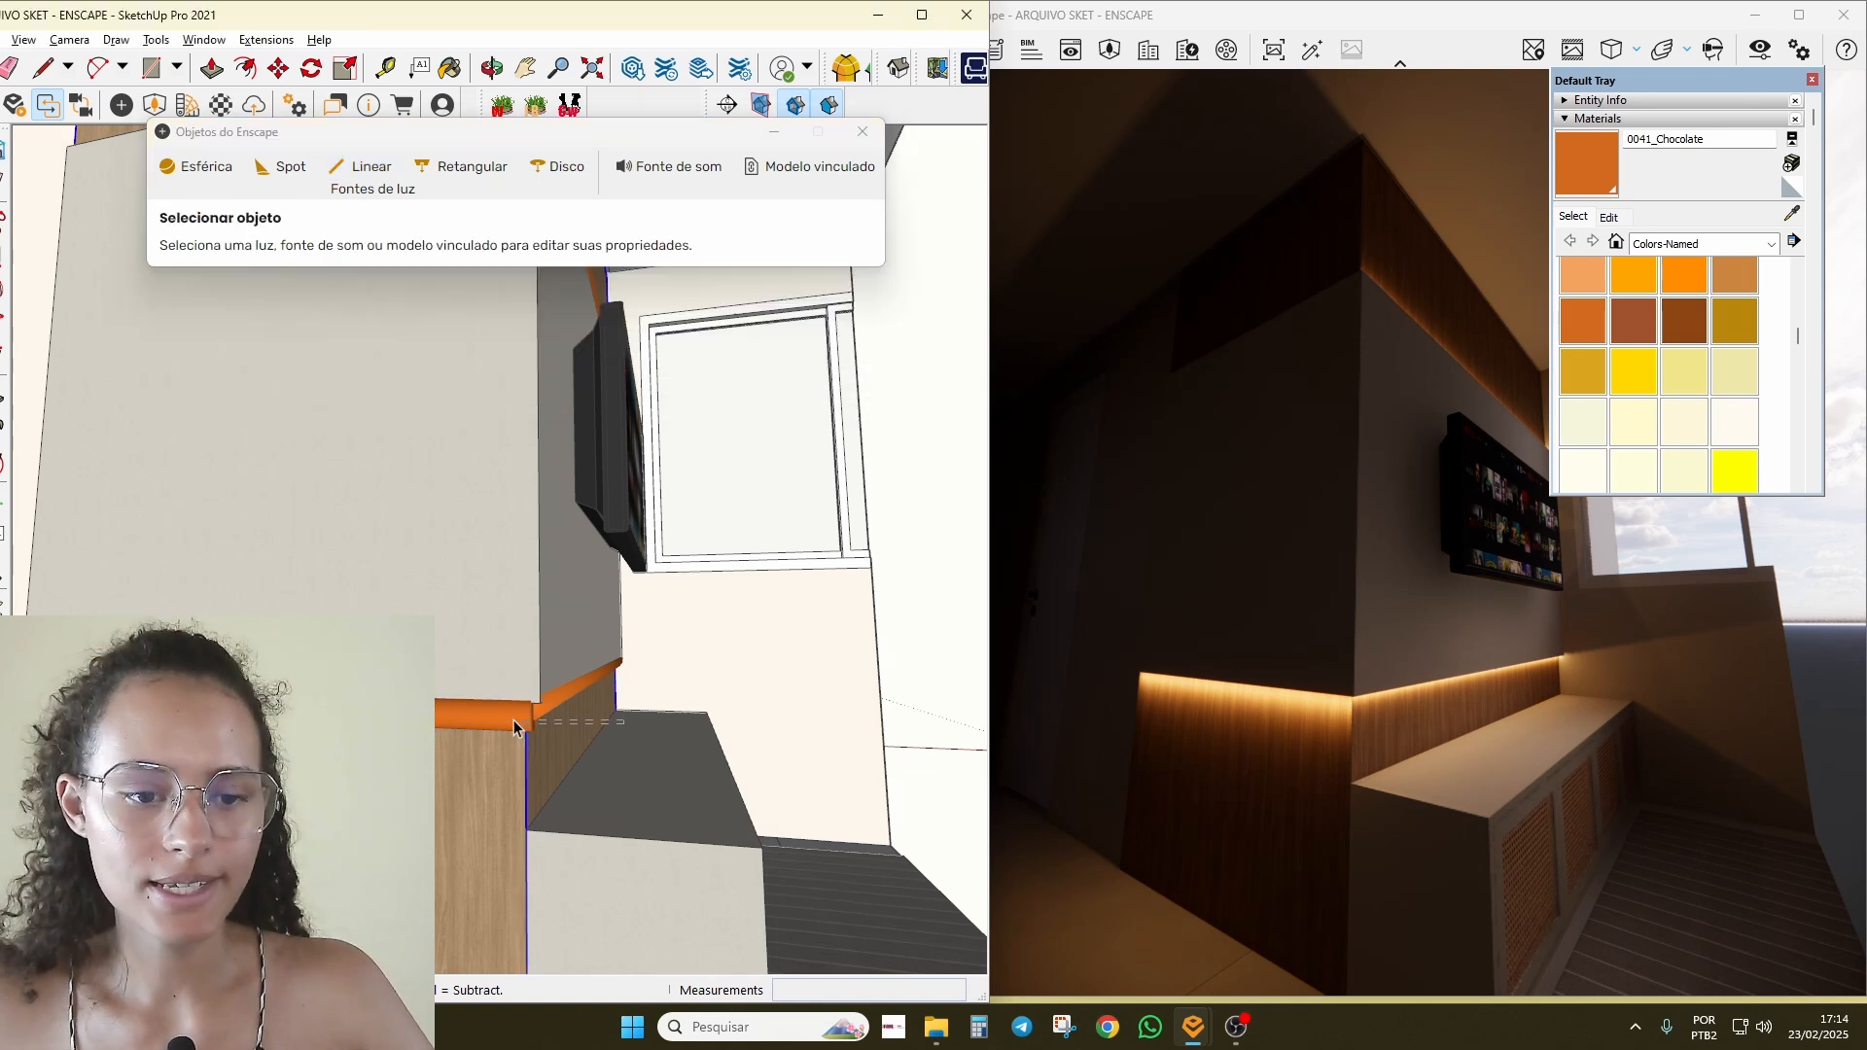
{"action": "scroll", "coordinate": [457, 685], "scroll_direction": "down", "scroll_amount": 5}
Step: Shift the side-return light strip 1,6 cm into the corner to close the gap
{"action": "left_click", "coordinate": [843, 789]}
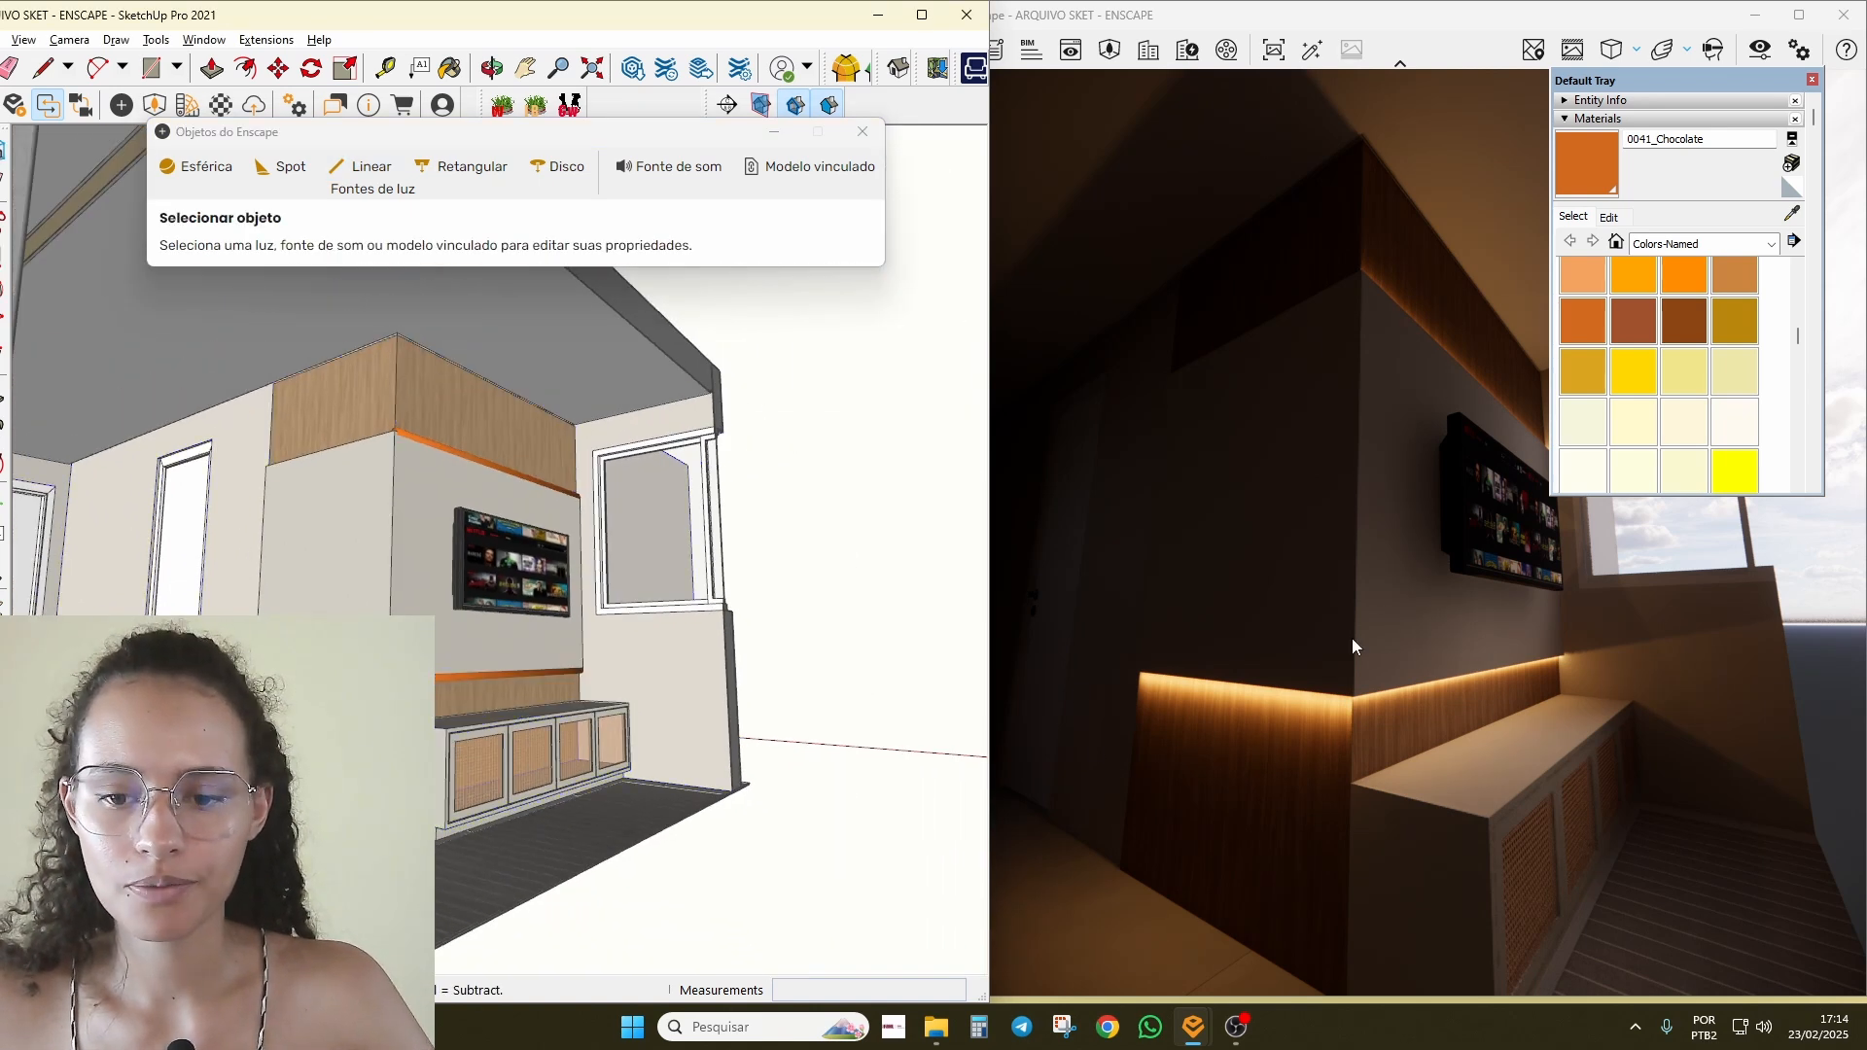
{"action": "mouse_move", "coordinate": [1352, 637]}
{"action": "left_mouse_down"}
{"action": "mouse_move", "coordinate": [1244, 627]}
{"action": "mouse_move", "coordinate": [1264, 632]}
{"action": "left_mouse_up"}
{"action": "right_click_drag", "start_coordinate": [1439, 758], "coordinate": [1425, 671]}
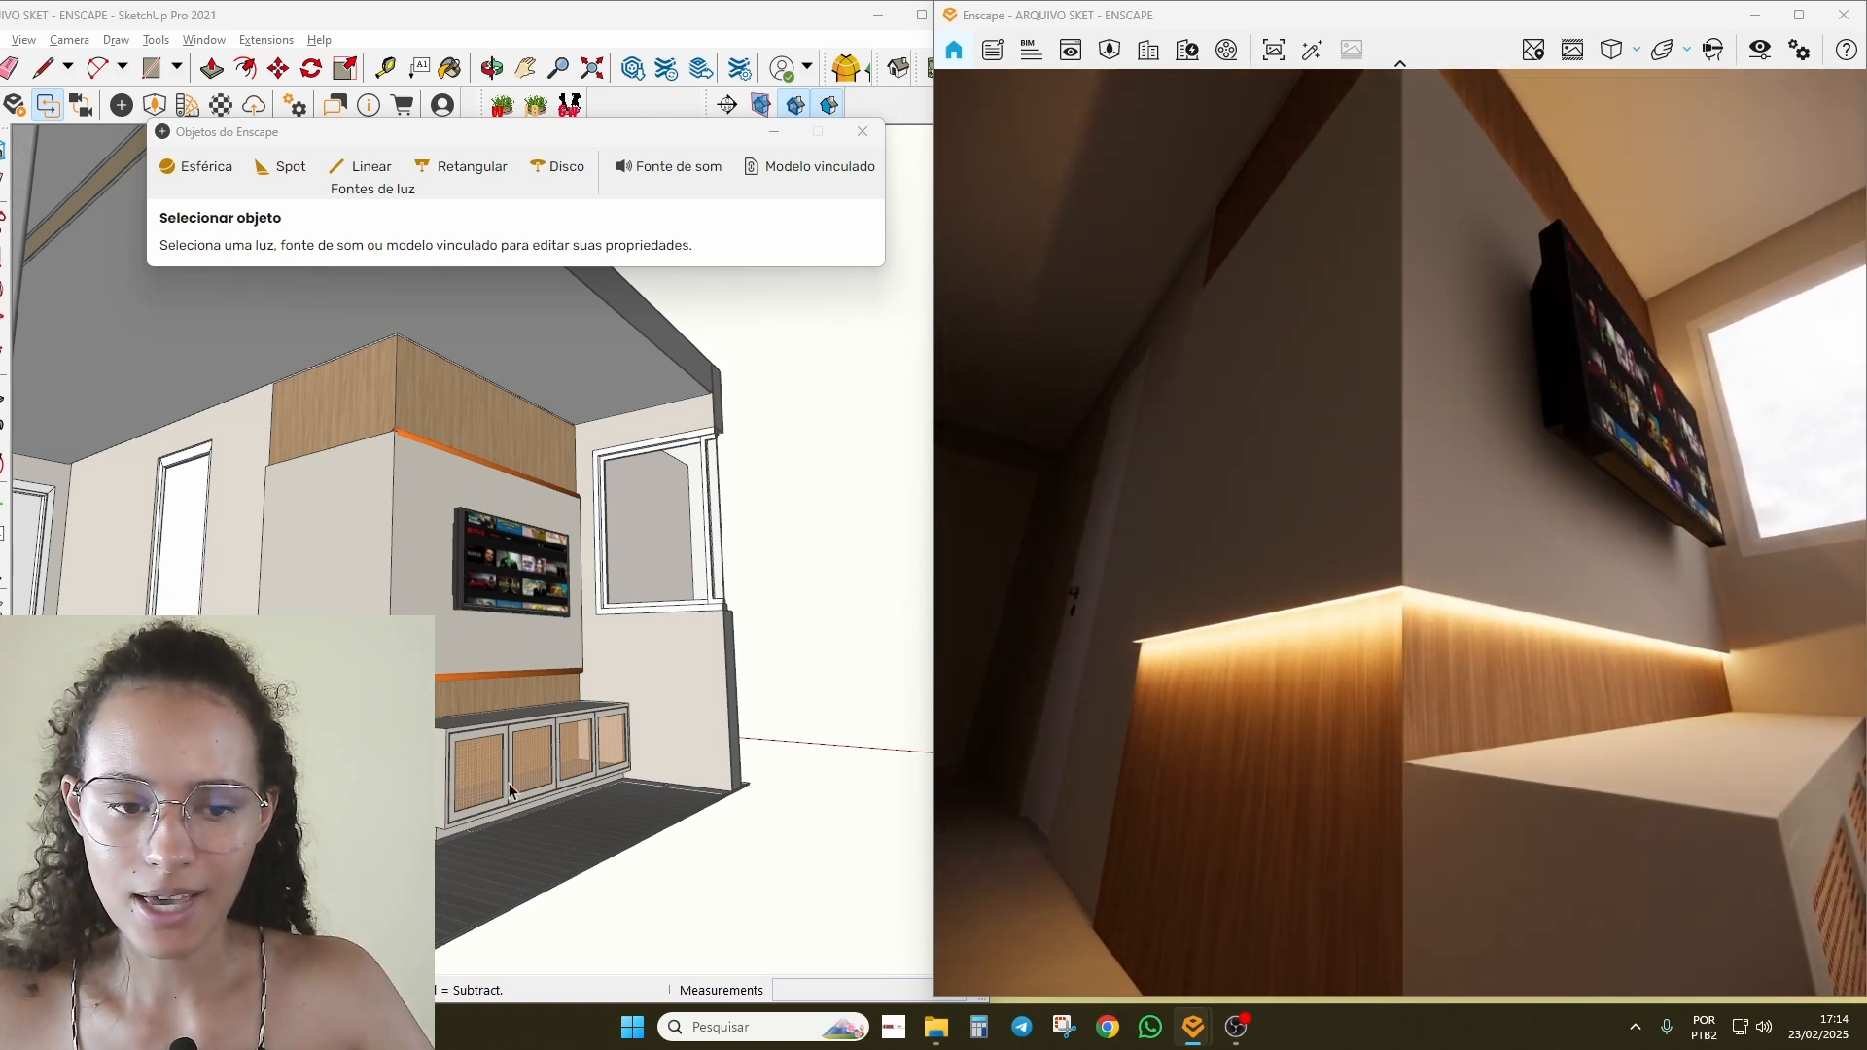
{"action": "scroll", "coordinate": [510, 784], "scroll_direction": "up", "scroll_amount": 4}
{"action": "scroll", "coordinate": [261, 582], "scroll_direction": "up", "scroll_amount": 4}
{"action": "scroll", "coordinate": [656, 785], "scroll_direction": "up", "scroll_amount": 2}
{"action": "middle_click_drag", "start_coordinate": [655, 785], "coordinate": [603, 718]}
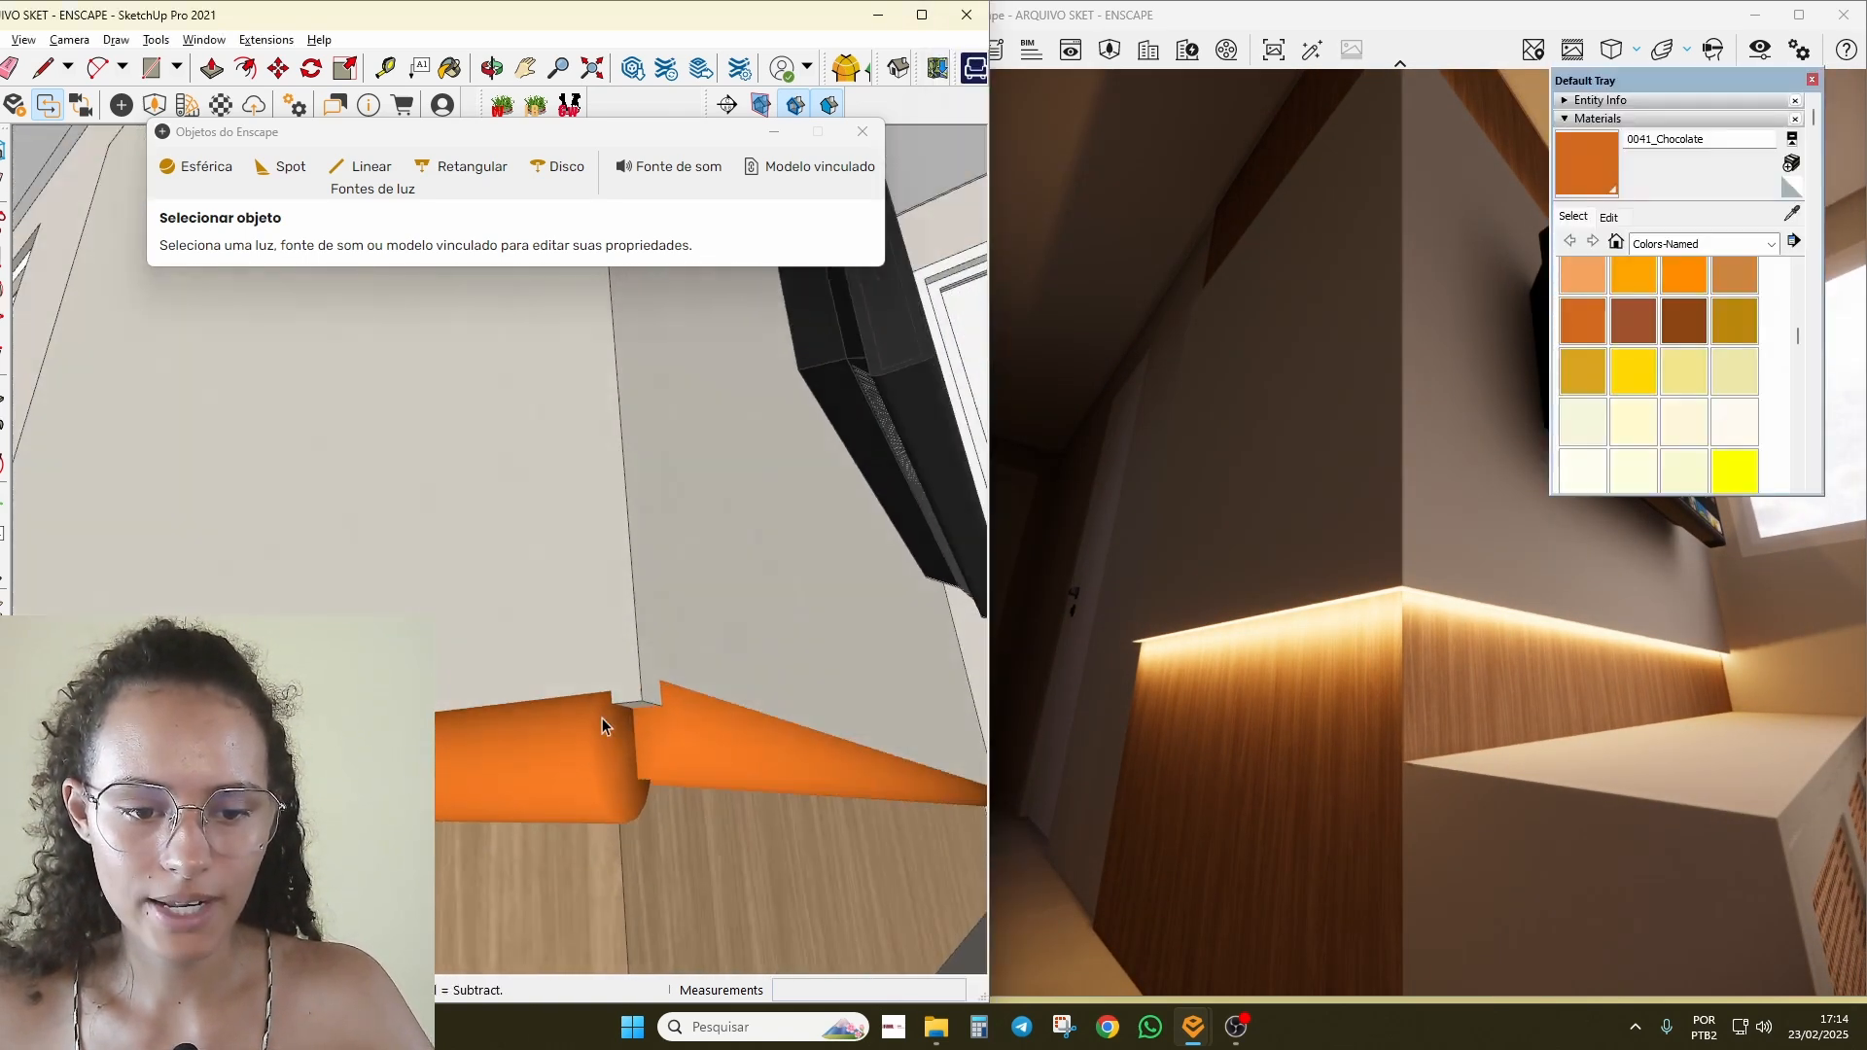
{"action": "left_click", "coordinate": [598, 808]}
{"action": "middle_click_drag", "start_coordinate": [598, 807], "coordinate": [650, 832]}
{"action": "key", "text": "m"}
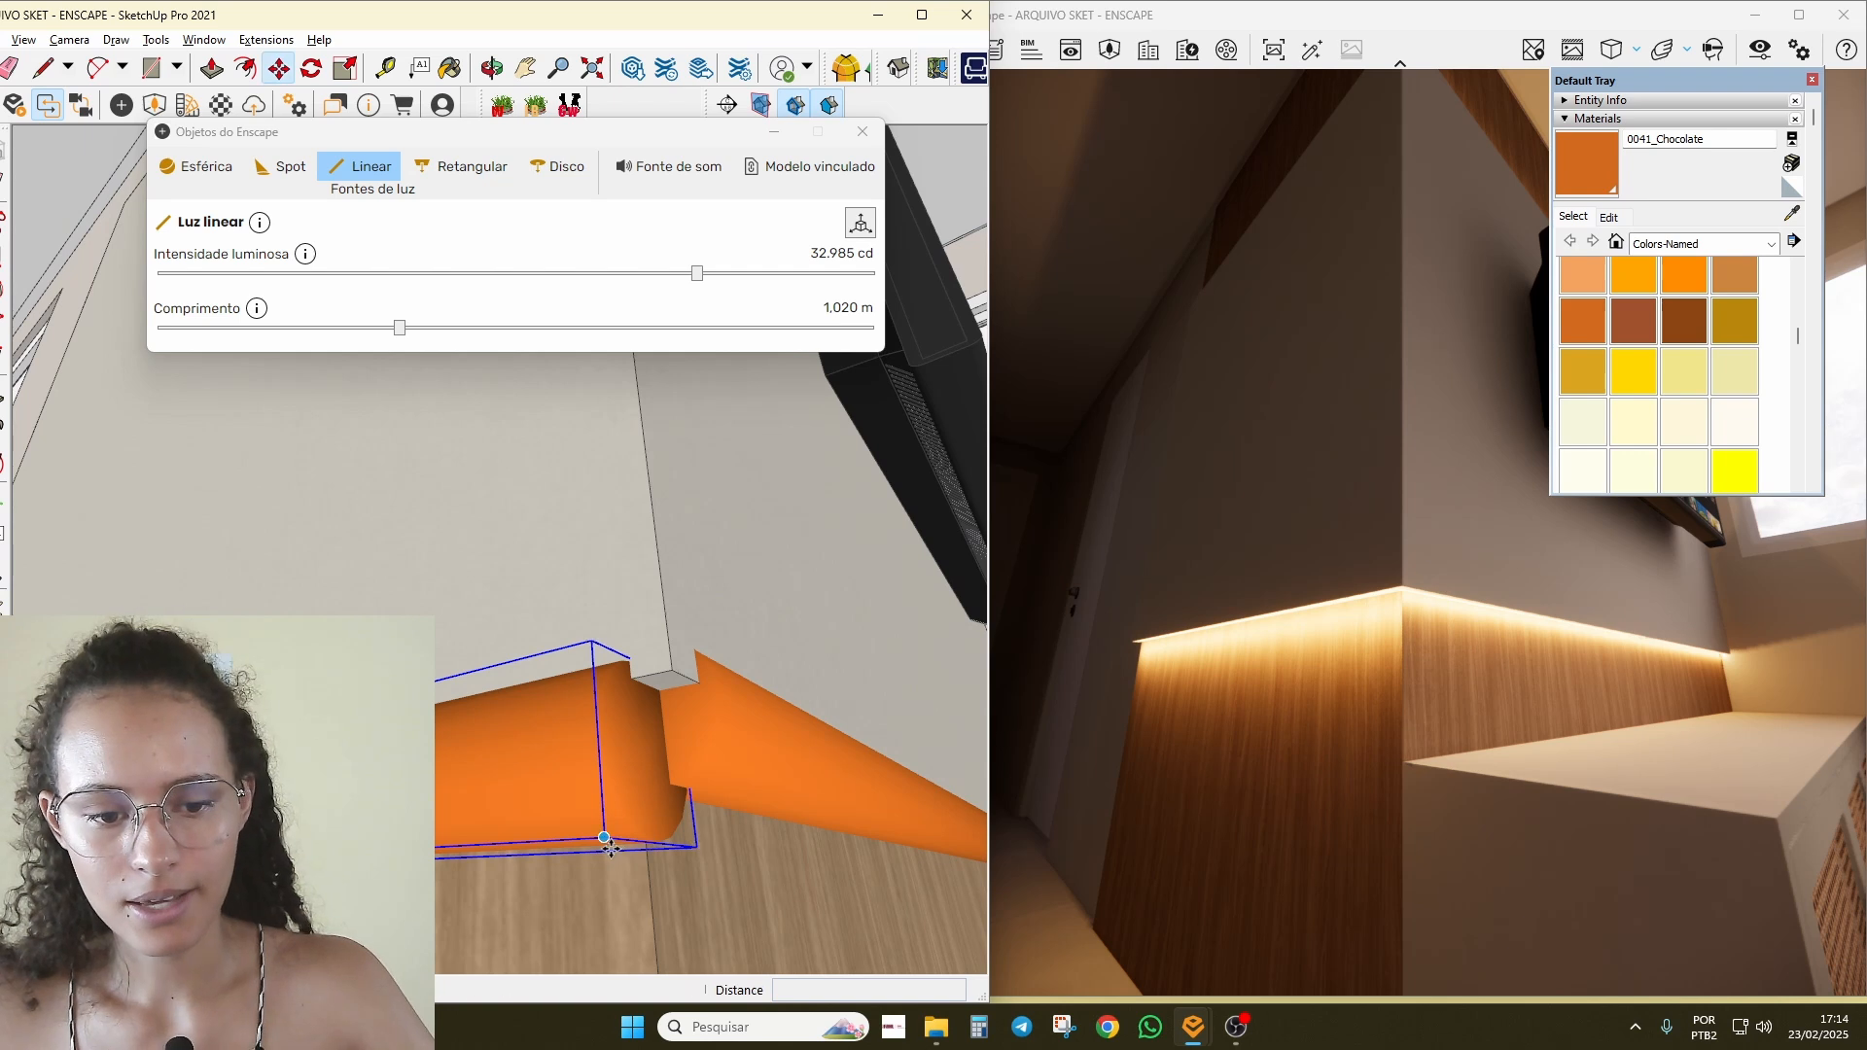
{"action": "left_click", "coordinate": [609, 844]}
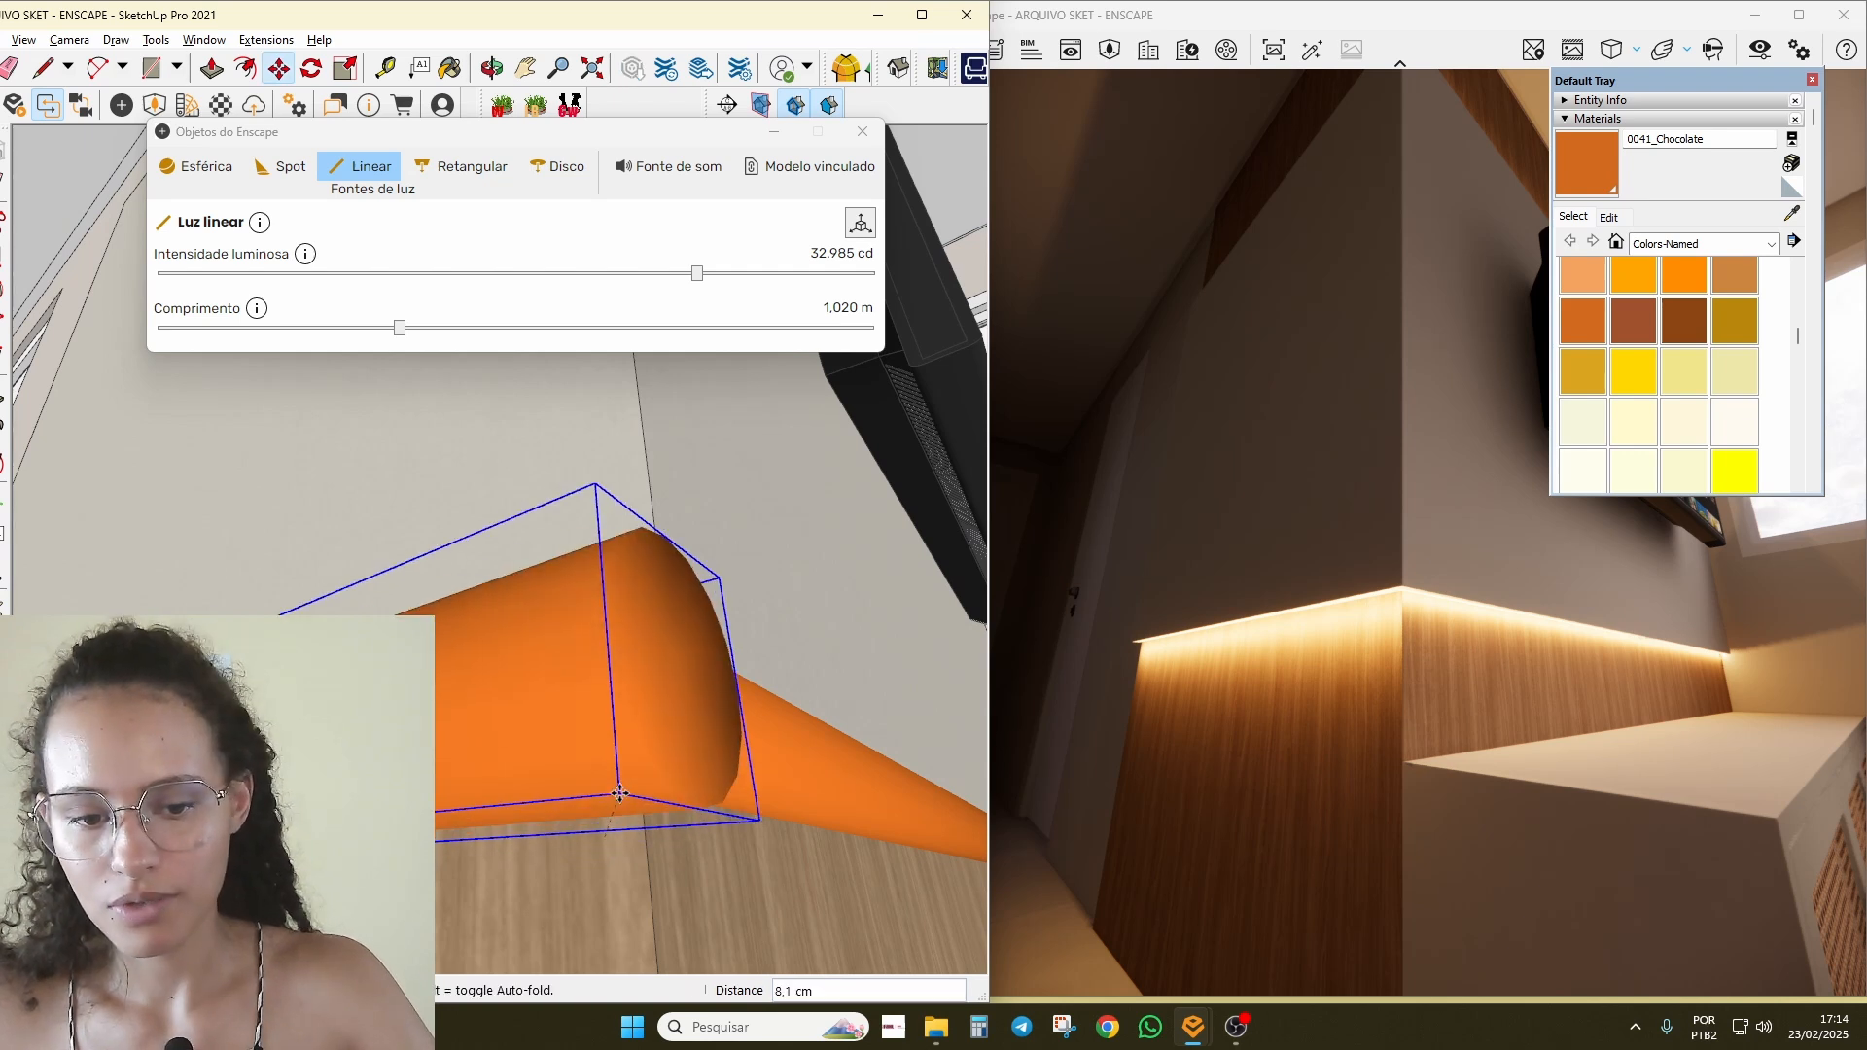
{"action": "left_click", "coordinate": [704, 795]}
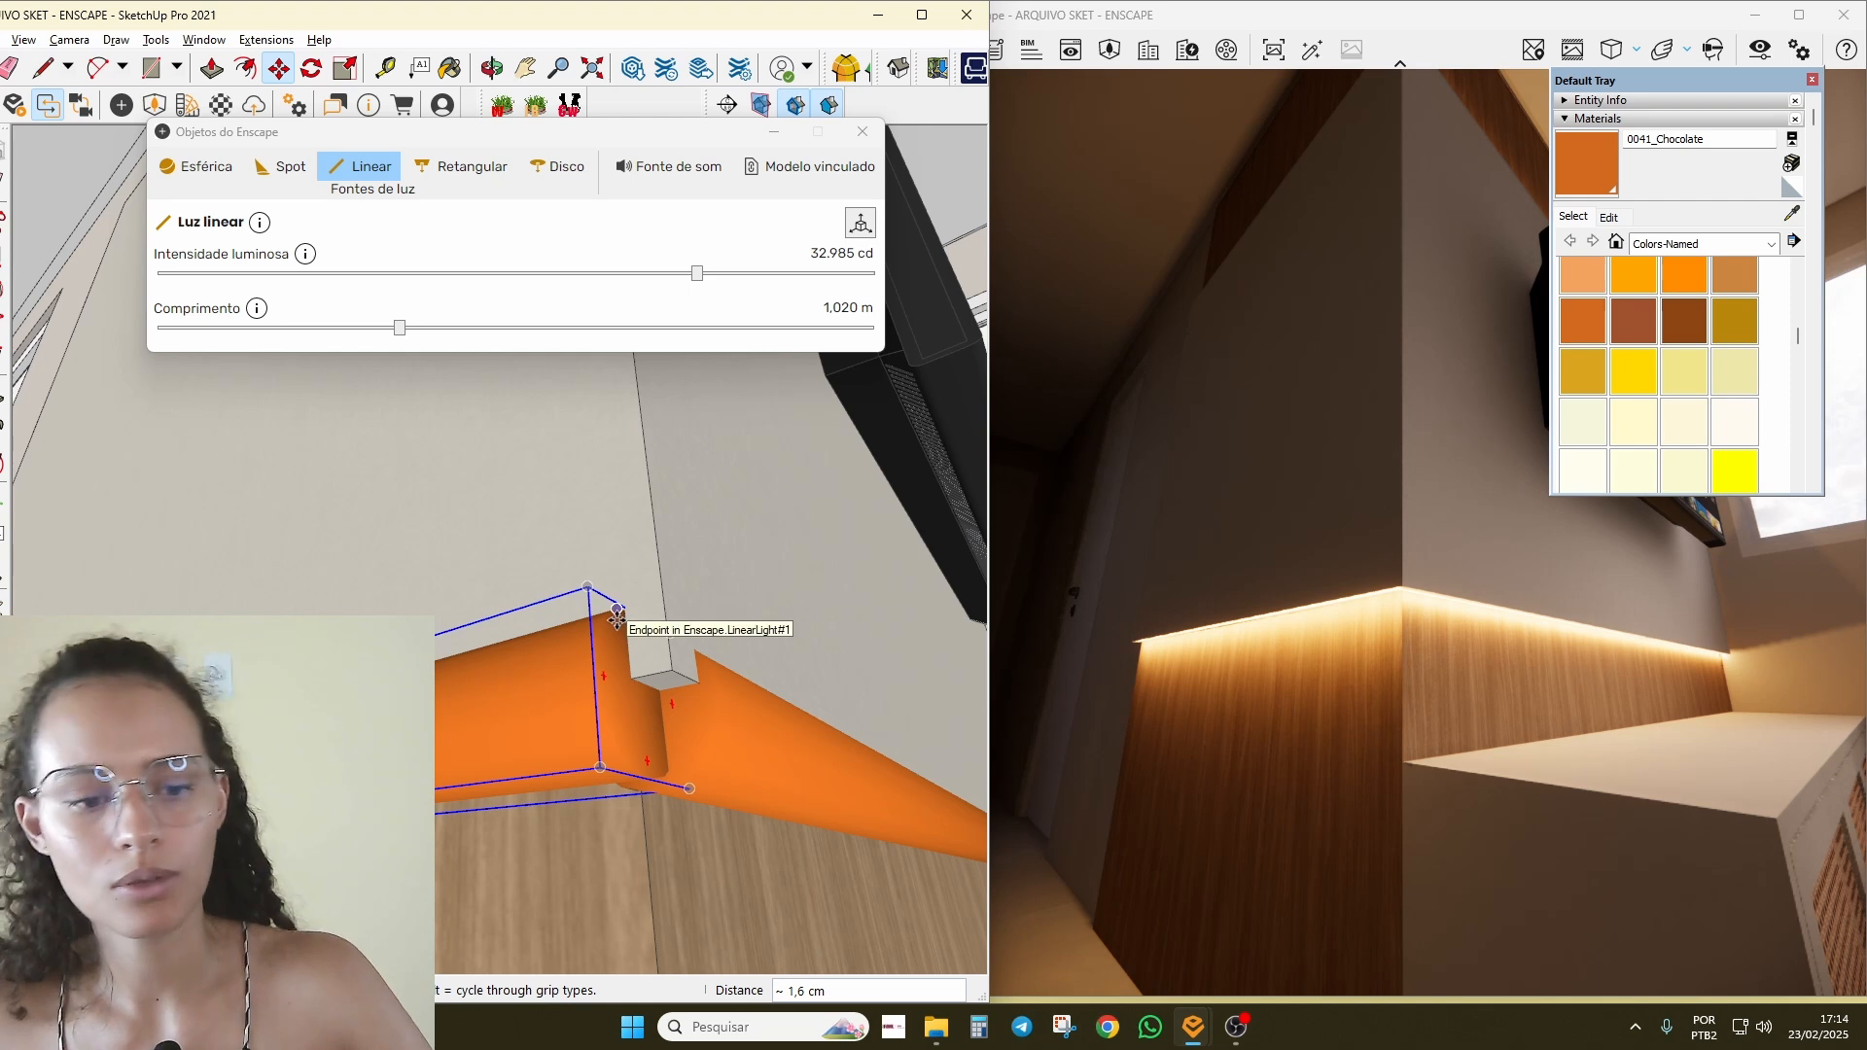
{"action": "scroll", "coordinate": [555, 726], "scroll_direction": "down", "scroll_amount": 2}
{"action": "scroll", "coordinate": [555, 727], "scroll_direction": "down", "scroll_amount": 3}
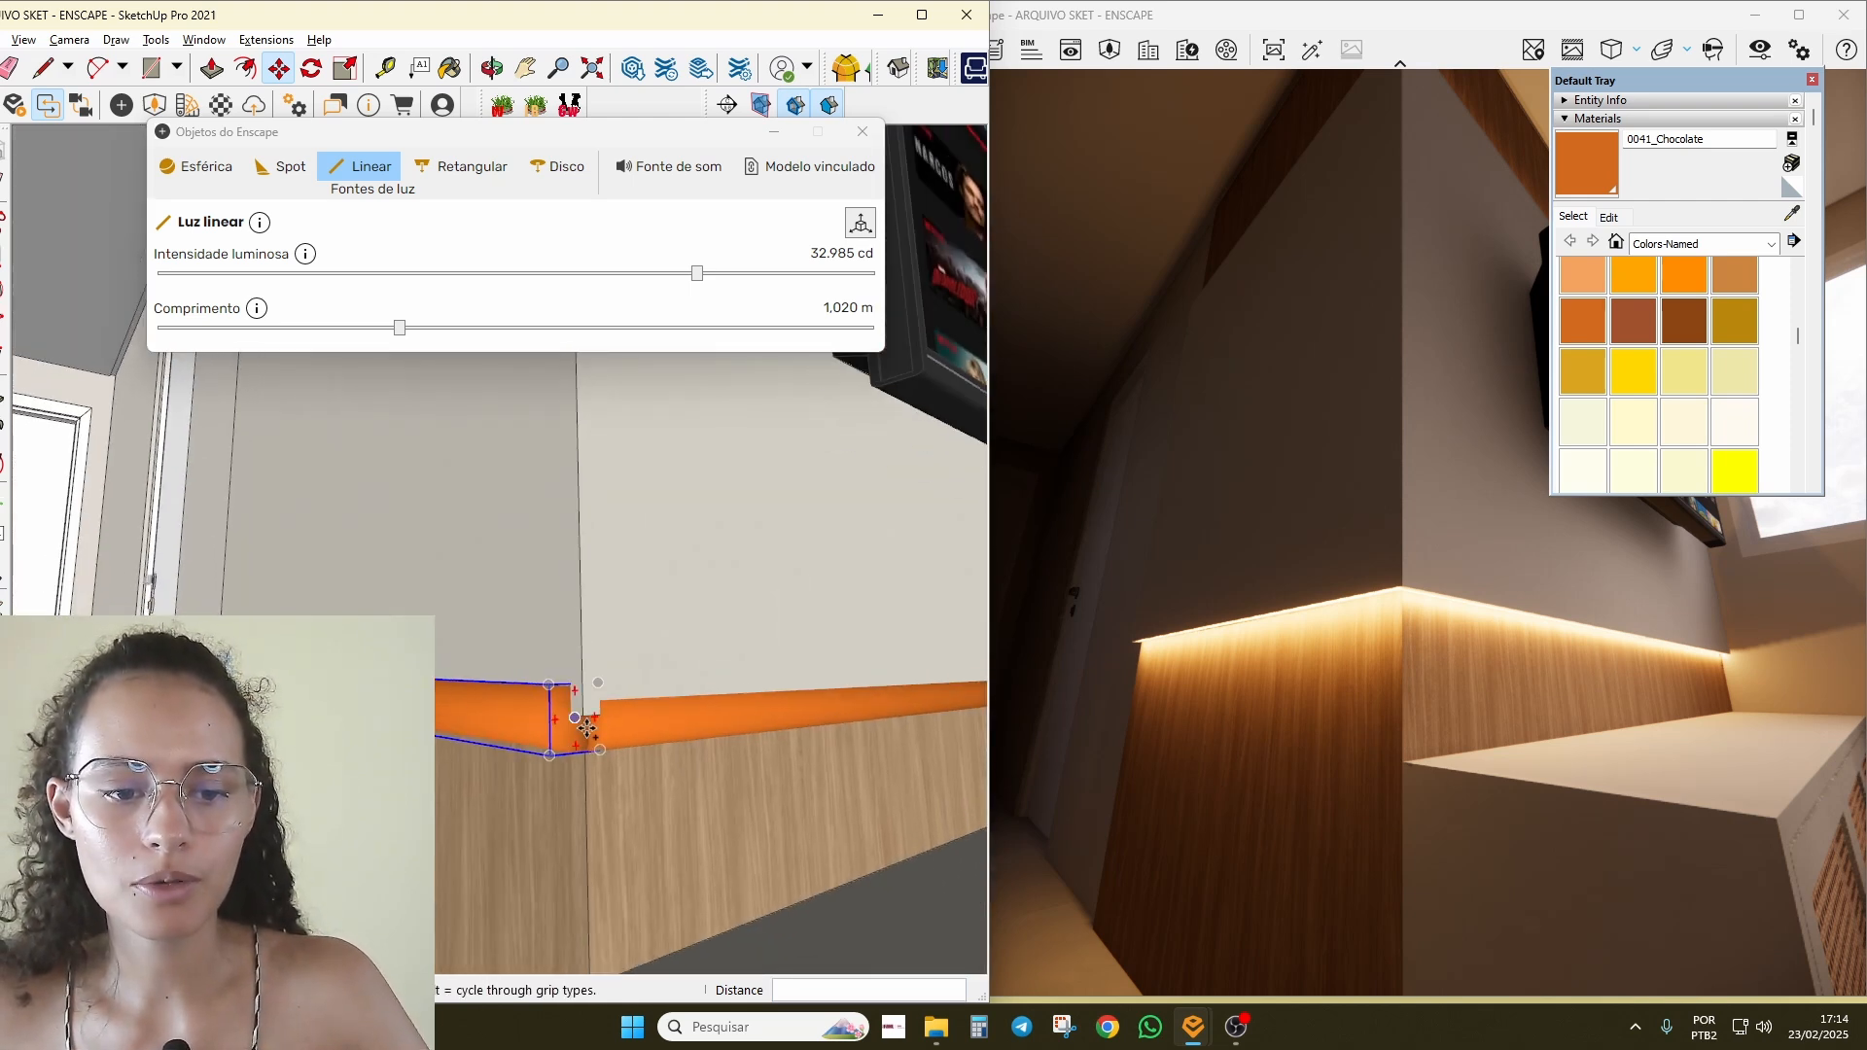
Step: Copy the strip 115 cm up to the panel's top edge
{"action": "left_click", "coordinate": [581, 724]}
{"action": "scroll", "coordinate": [595, 563], "scroll_direction": "down", "scroll_amount": 4}
{"action": "middle_click_drag", "start_coordinate": [581, 569], "coordinate": [574, 1011], "text": "shift"}
{"action": "left_click", "coordinate": [630, 572]}
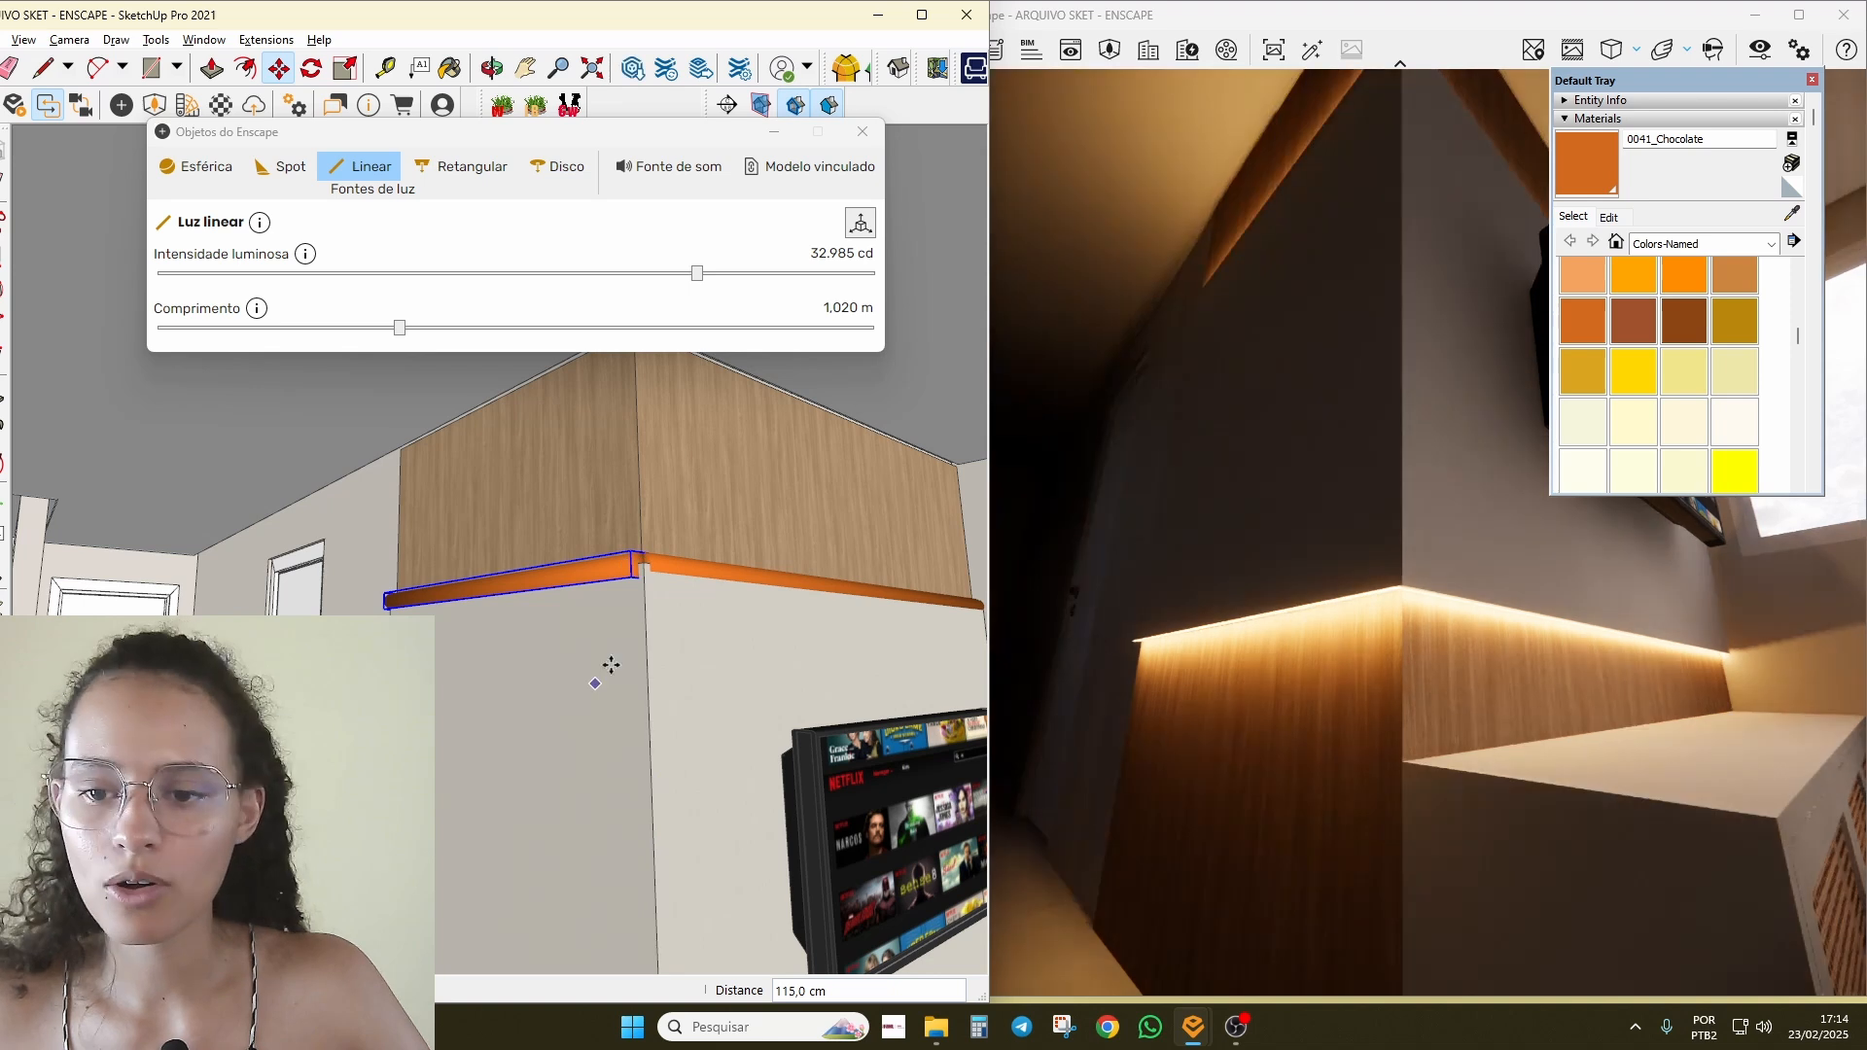
{"action": "left_click_drag", "start_coordinate": [1079, 363], "coordinate": [1237, 279]}
Step: Set the upper side-return strip's intensity to 10.513 cd while watching the preview
{"action": "key", "text": "v"}
{"action": "key", "text": "v"}
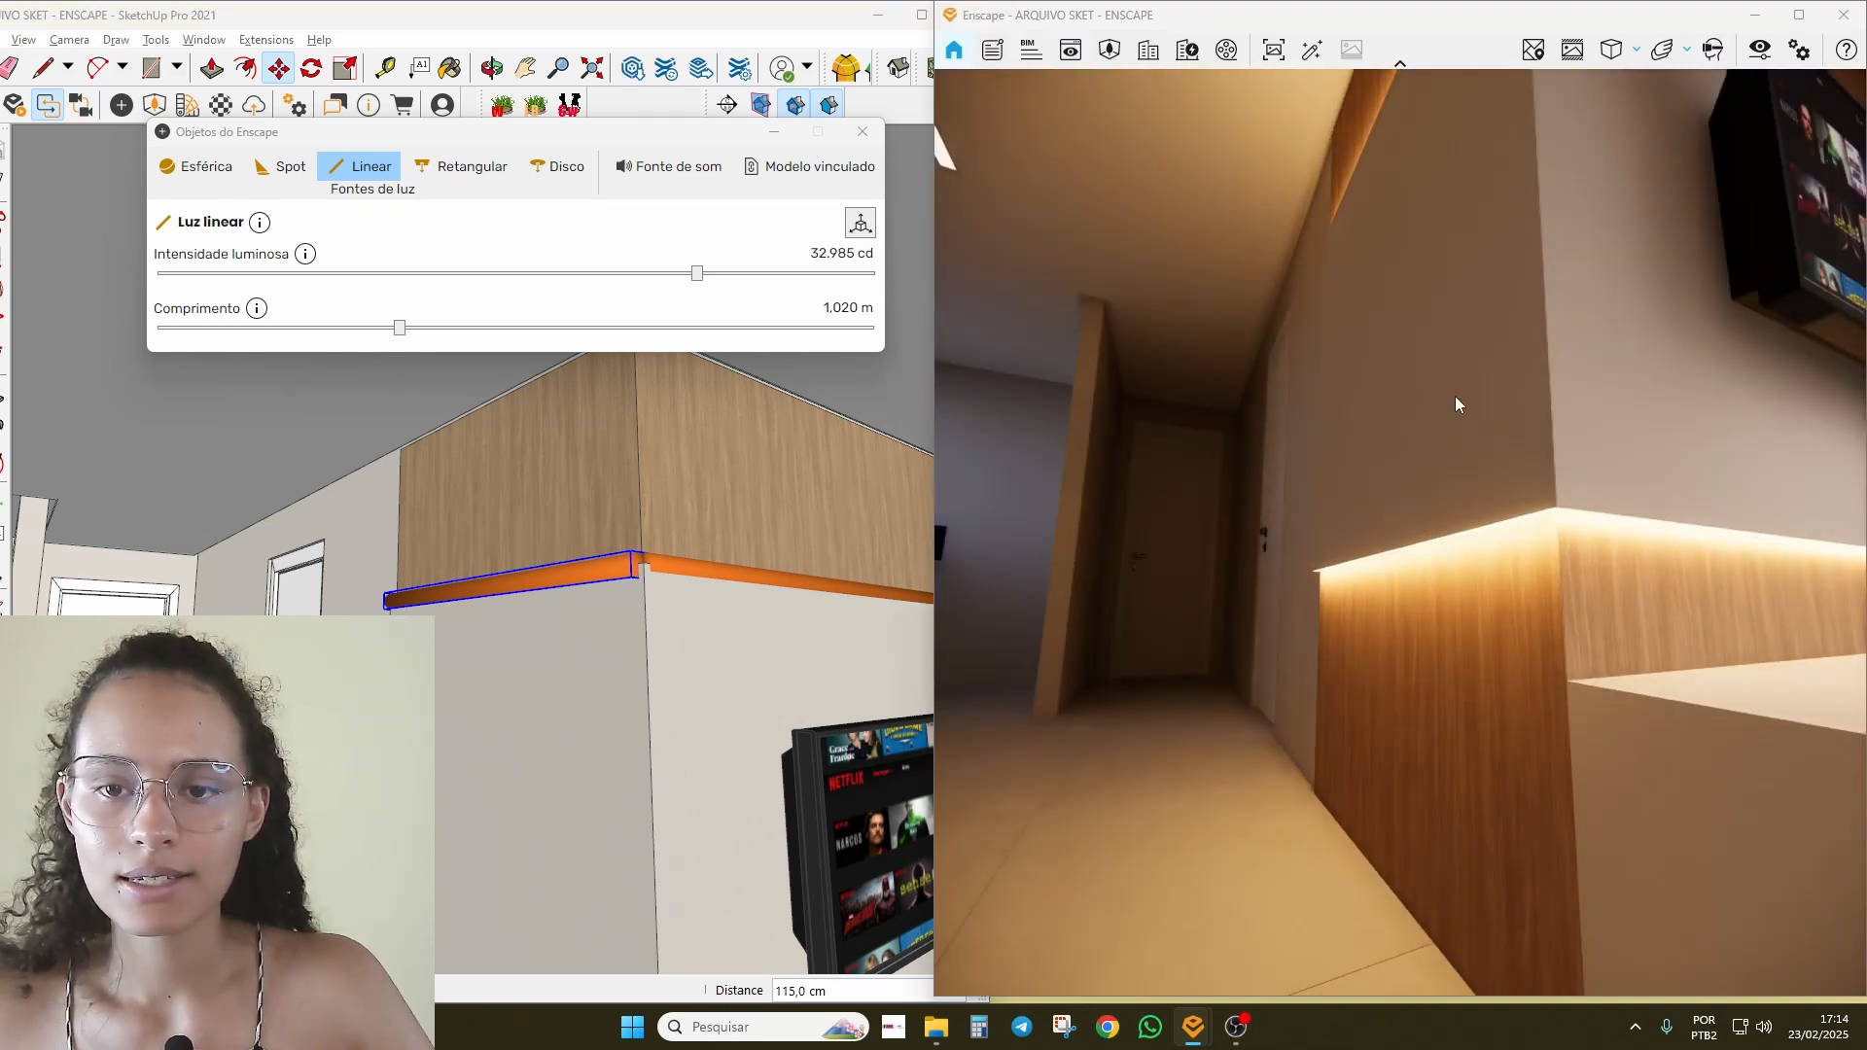
{"action": "scroll", "coordinate": [1459, 404], "scroll_direction": "down", "scroll_amount": 5}
{"action": "mouse_move", "coordinate": [1459, 405]}
{"action": "right_mouse_down"}
{"action": "mouse_move", "coordinate": [1434, 438]}
{"action": "mouse_move", "coordinate": [1386, 442]}
{"action": "mouse_move", "coordinate": [1313, 428]}
{"action": "mouse_move", "coordinate": [1303, 399]}
{"action": "mouse_move", "coordinate": [1439, 389]}
{"action": "mouse_move", "coordinate": [1250, 396]}
{"action": "right_mouse_up"}
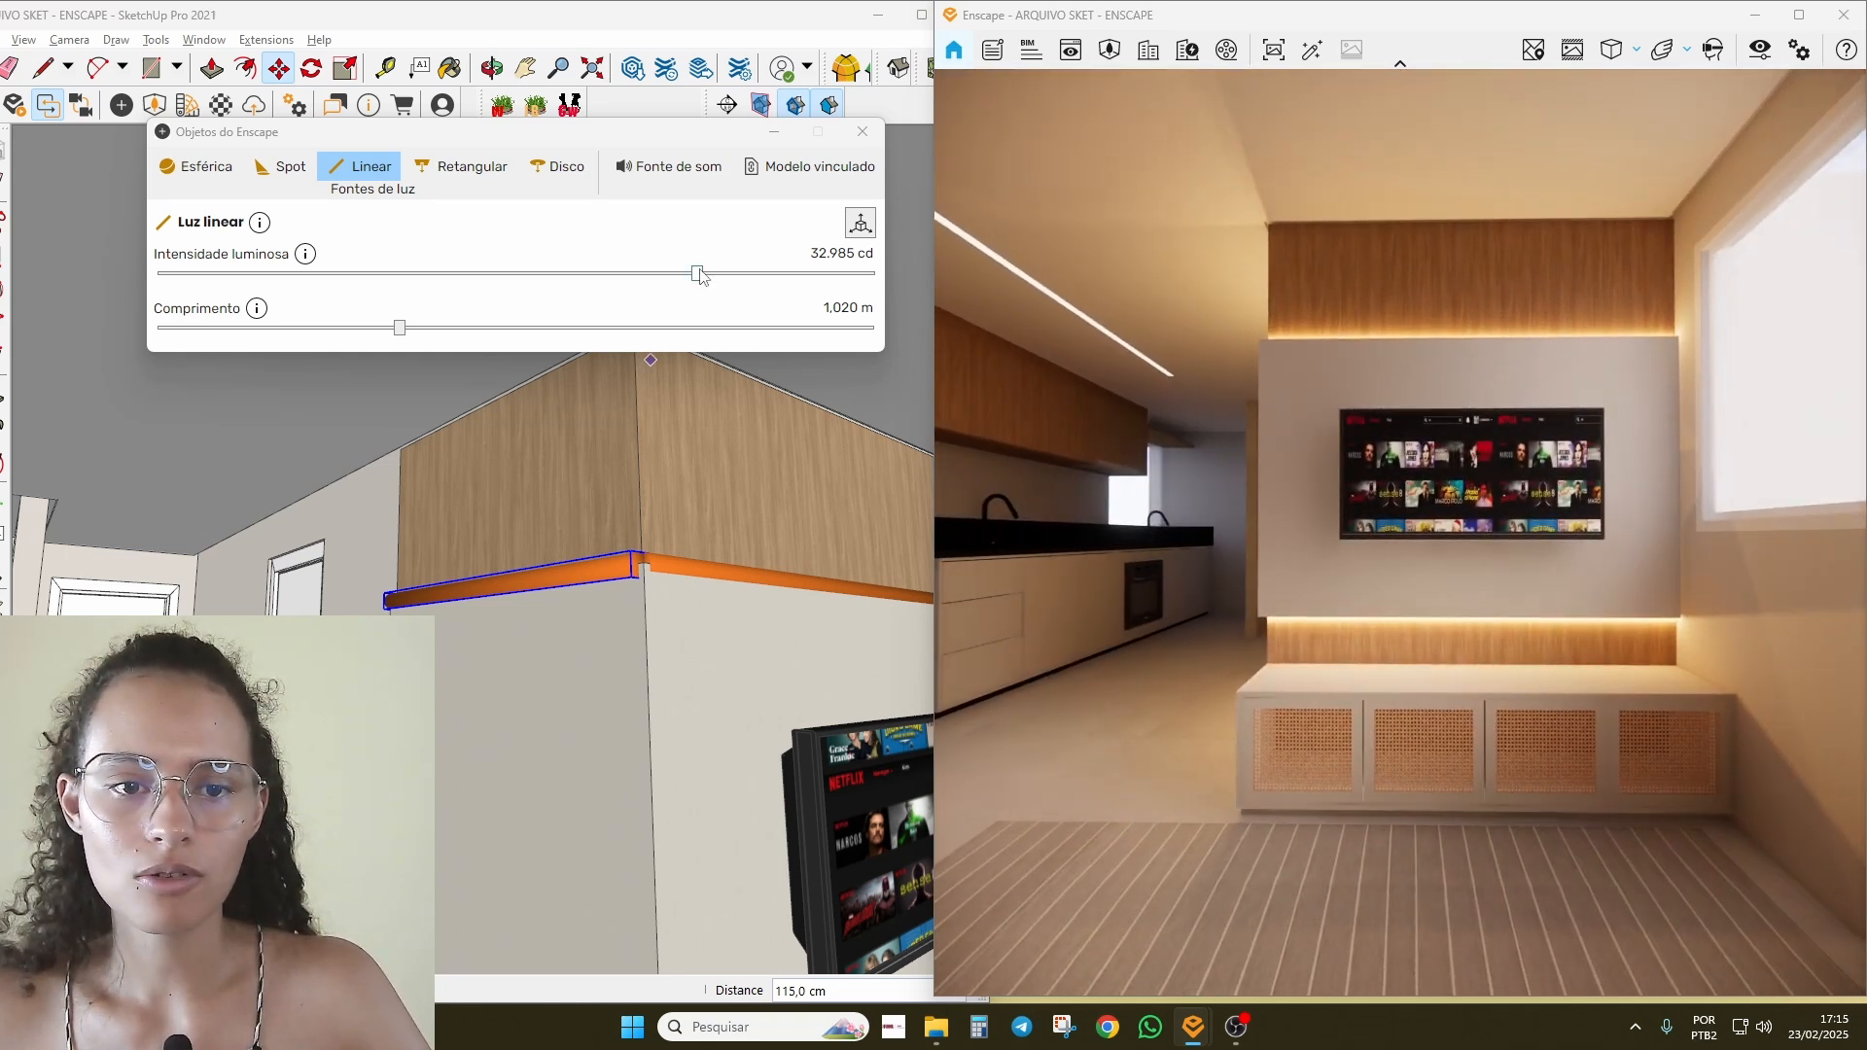
{"action": "left_click_drag", "start_coordinate": [697, 273], "coordinate": [512, 273]}
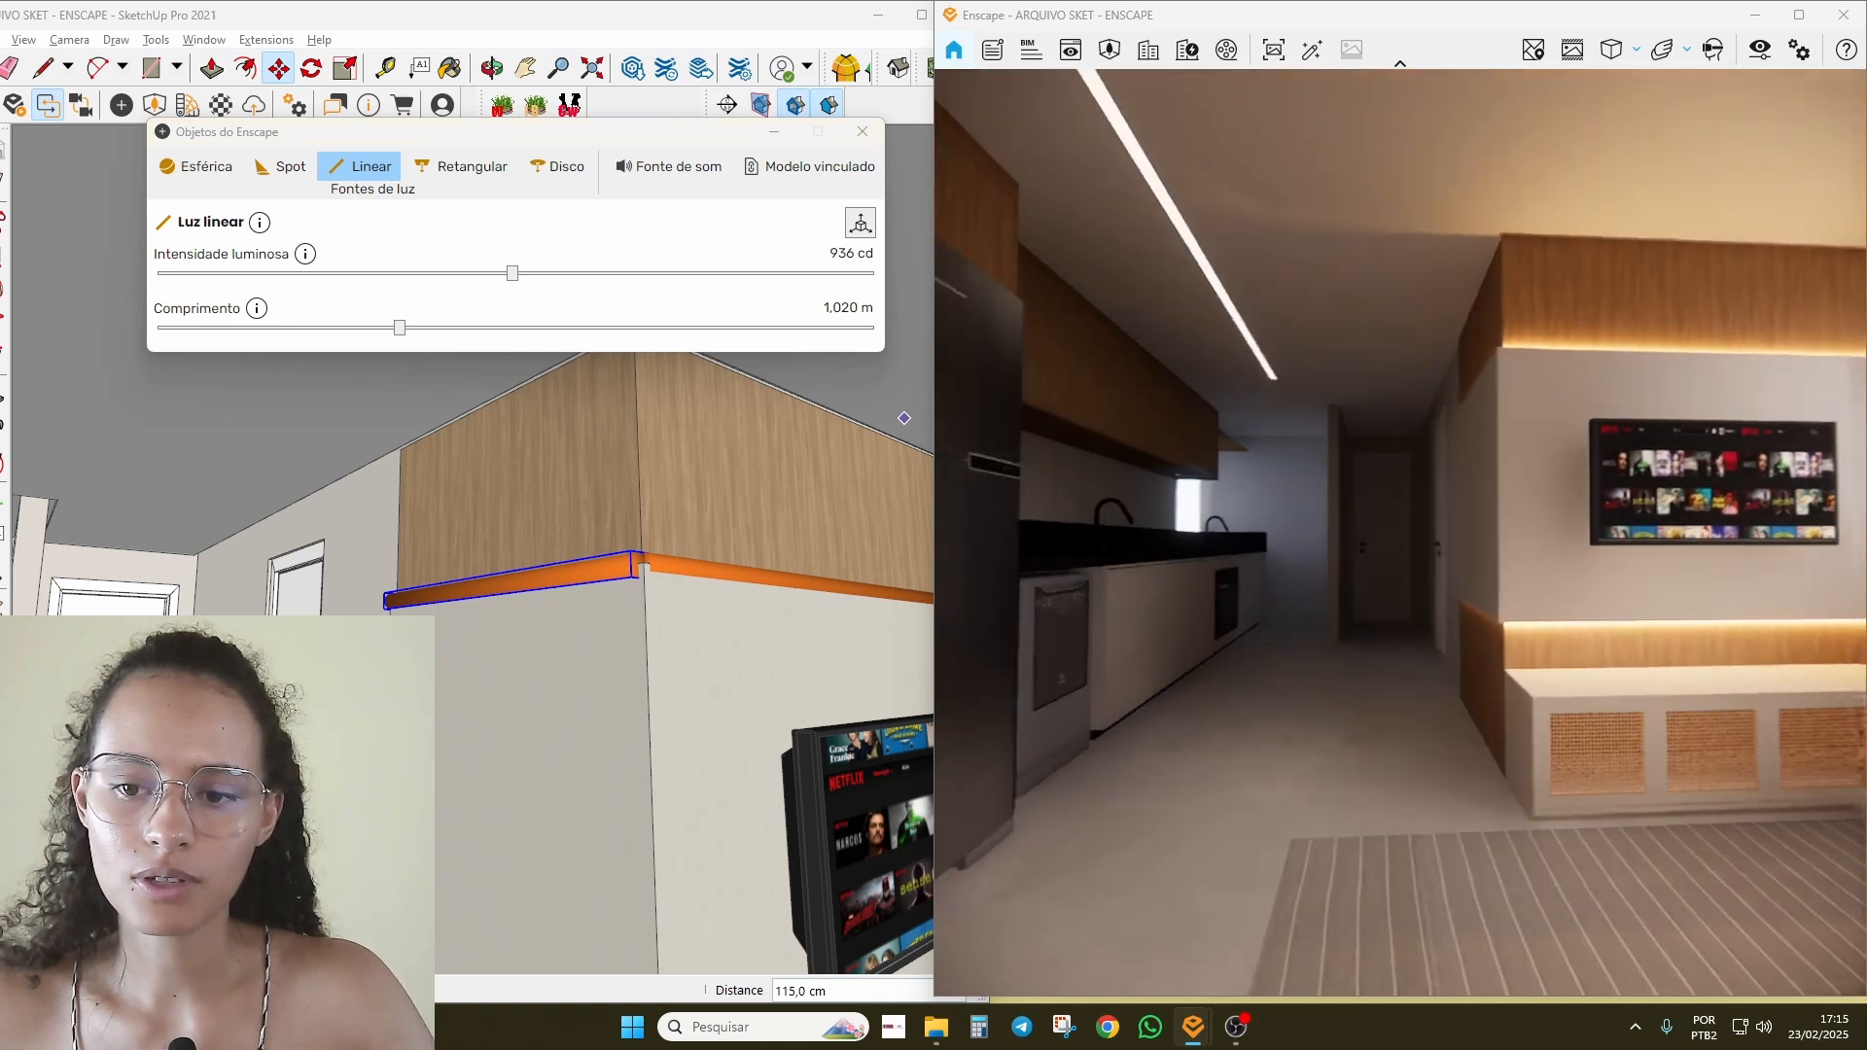
{"action": "right_click_drag", "start_coordinate": [1401, 476], "coordinate": [1559, 492]}
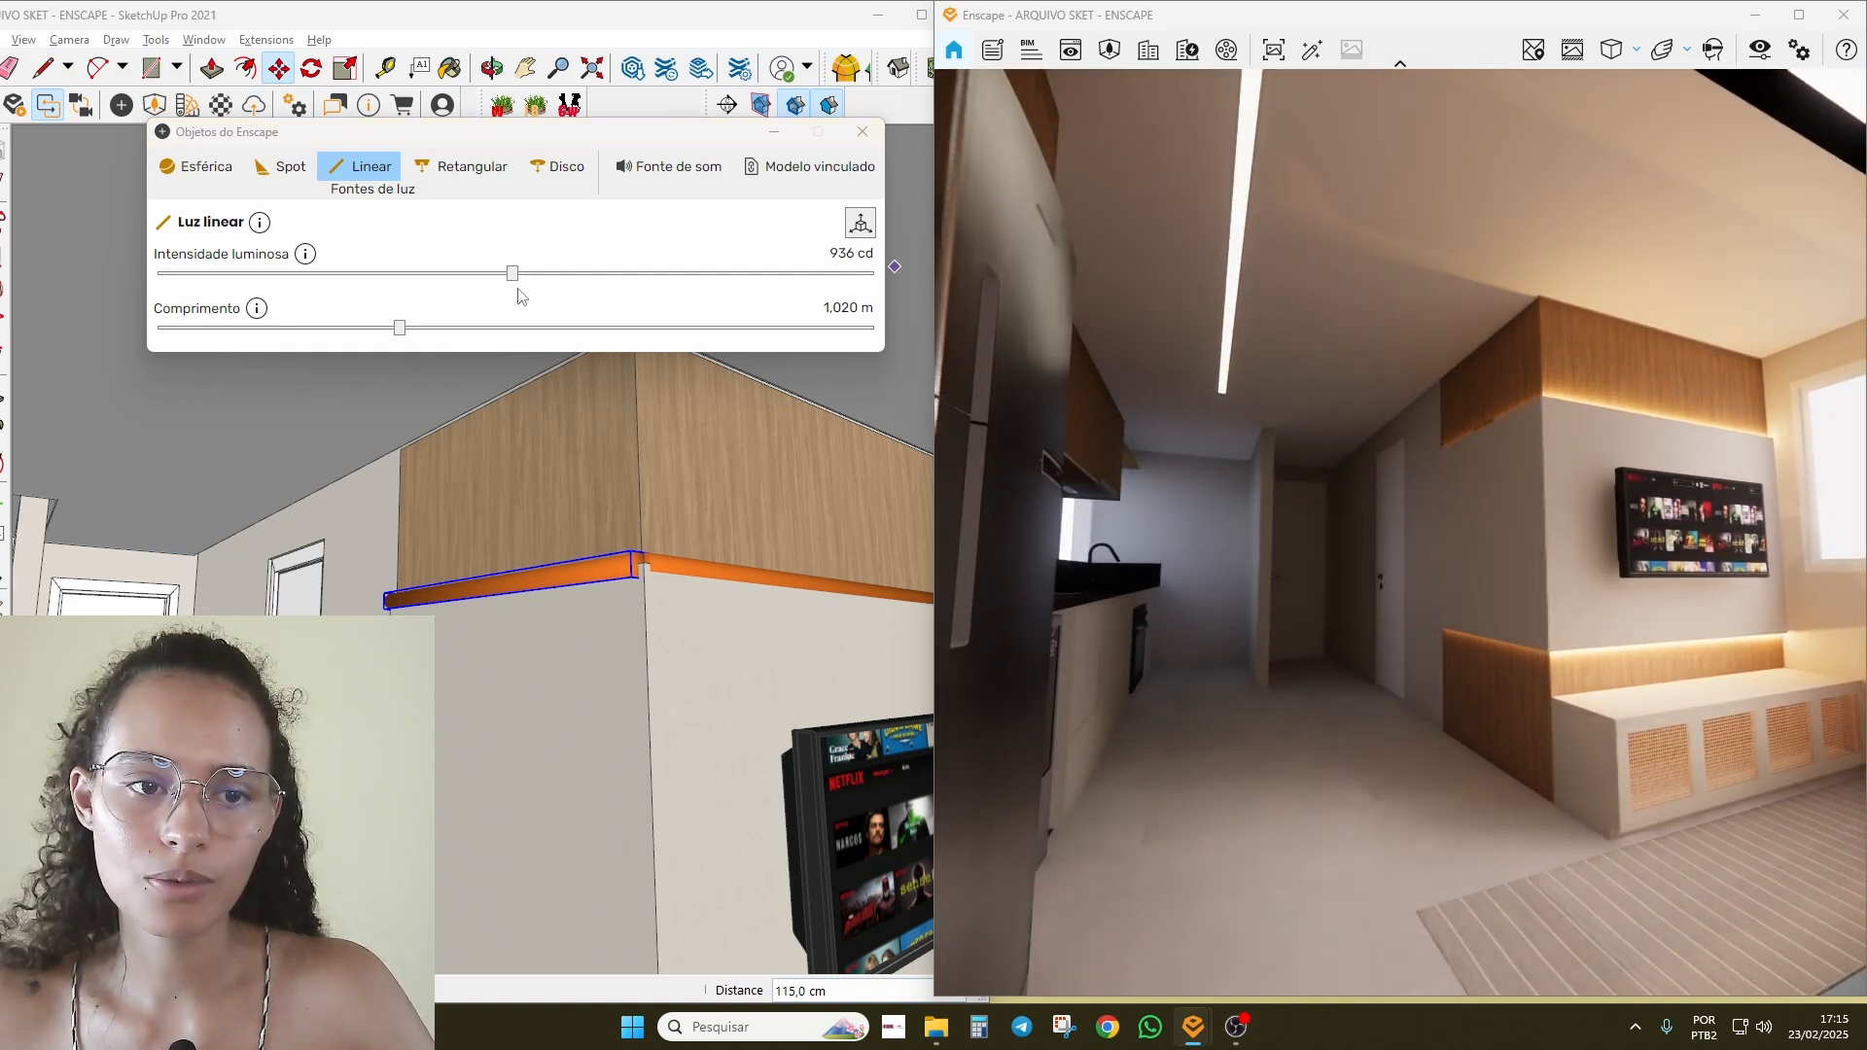
{"action": "left_click_drag", "start_coordinate": [513, 273], "coordinate": [637, 275]}
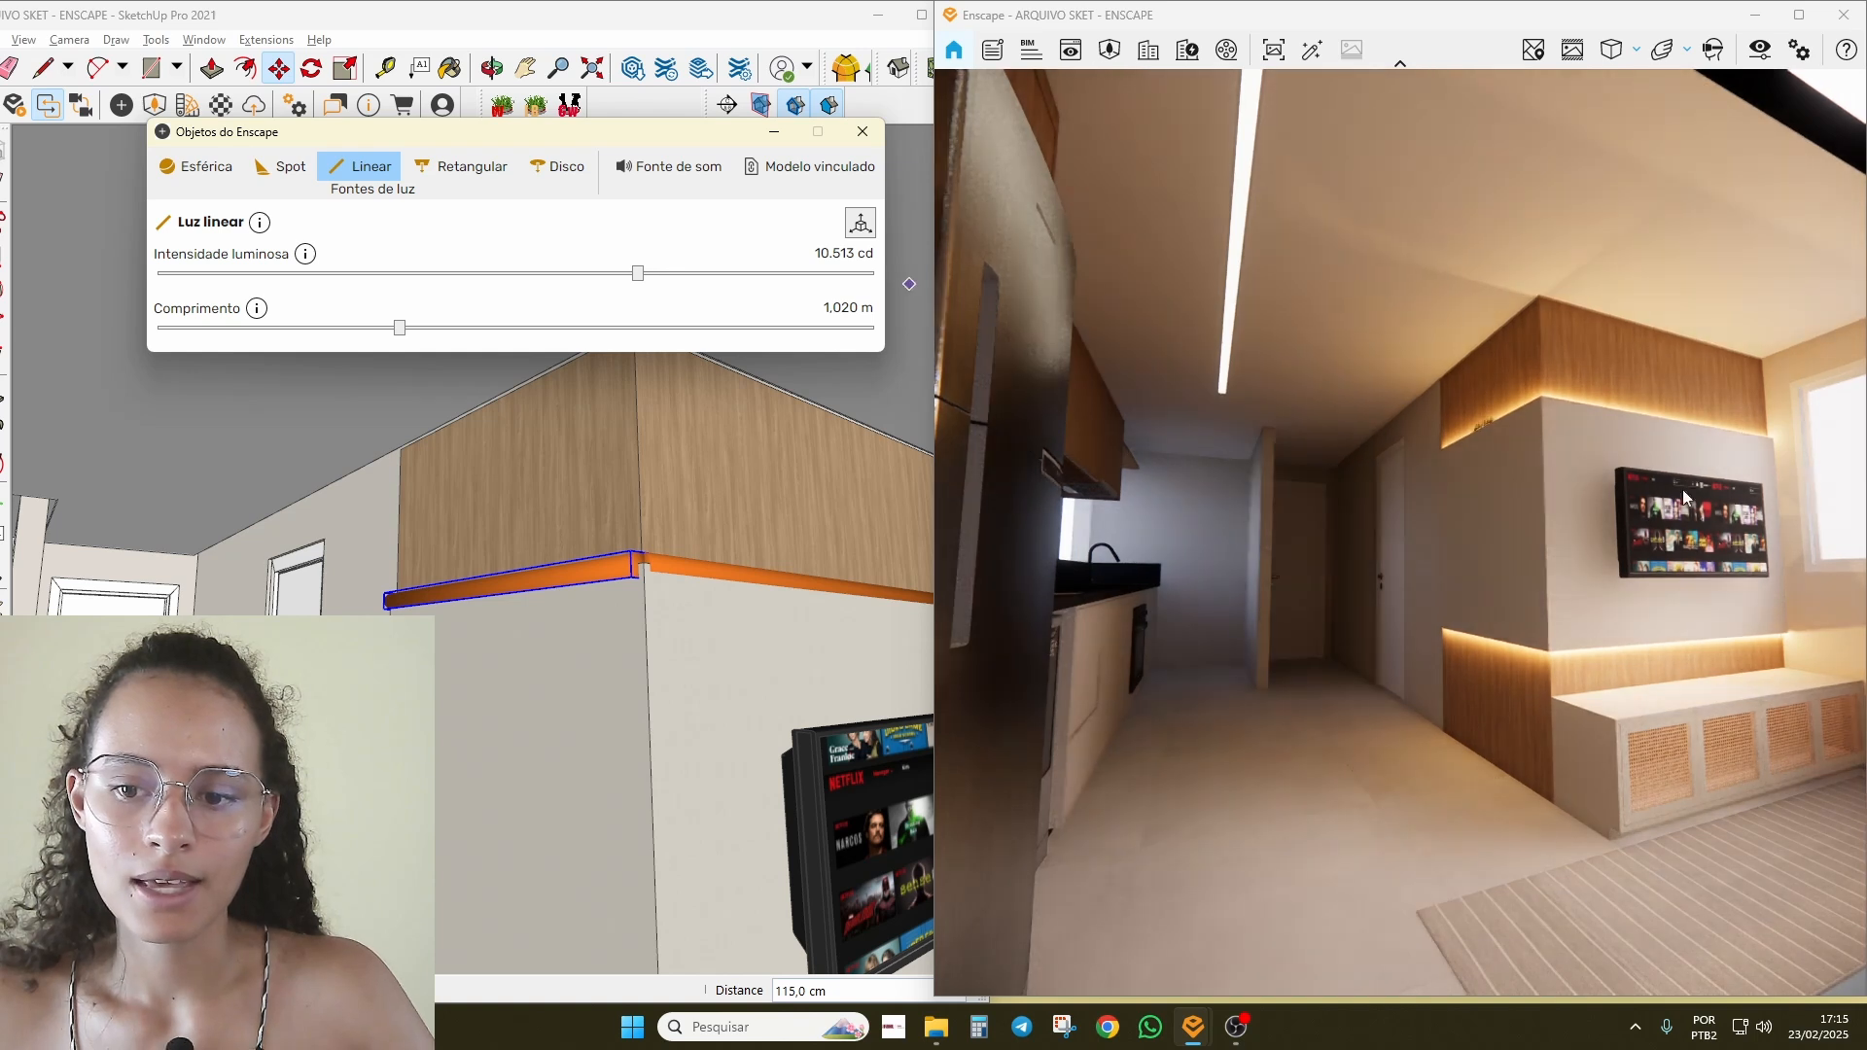
Step: Set the 1.707 m upper front strip to 31.771 cd and review the room in Enscape
{"action": "mouse_move", "coordinate": [1685, 498]}
{"action": "right_mouse_down"}
{"action": "mouse_move", "coordinate": [1617, 487]}
{"action": "mouse_move", "coordinate": [1750, 525]}
{"action": "right_mouse_up"}
{"action": "scroll", "coordinate": [1751, 525], "scroll_direction": "up", "scroll_amount": 3}
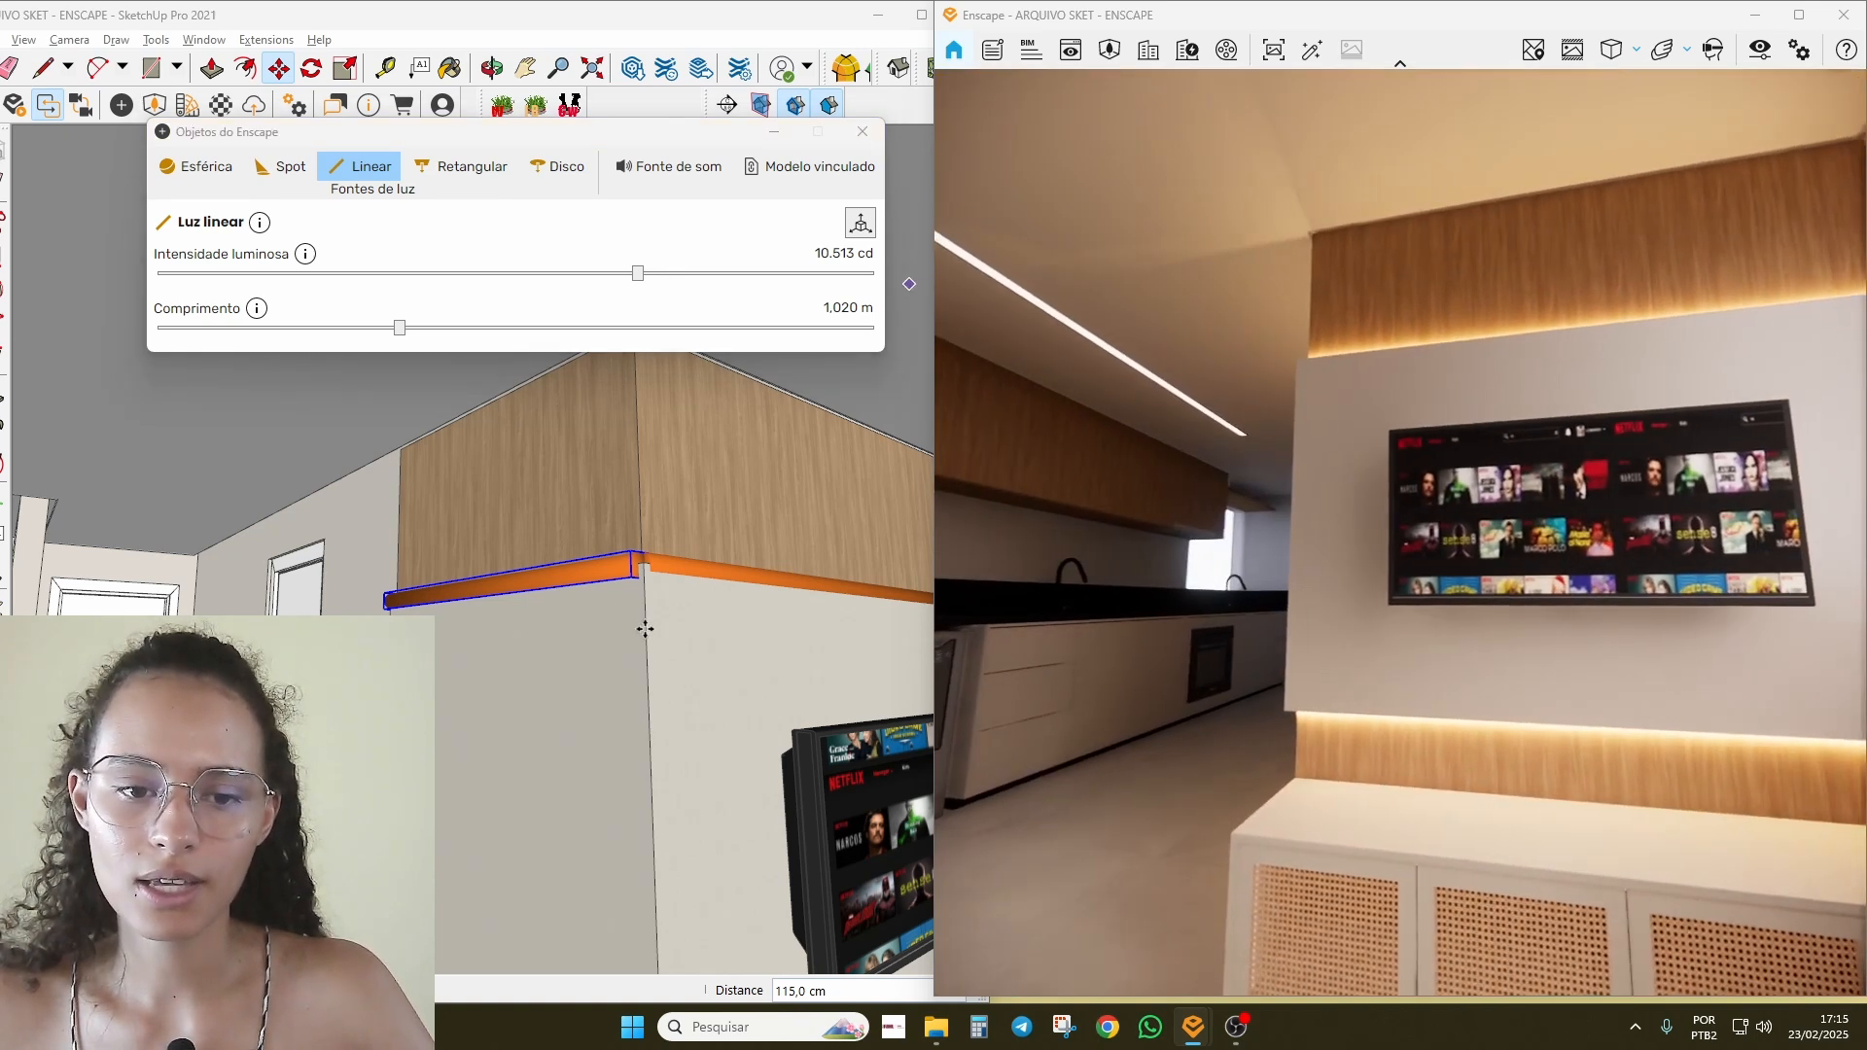
{"action": "left_click", "coordinate": [696, 572]}
{"action": "key", "text": "space"}
{"action": "left_click", "coordinate": [698, 570]}
{"action": "scroll", "coordinate": [608, 611], "scroll_direction": "down", "scroll_amount": 2}
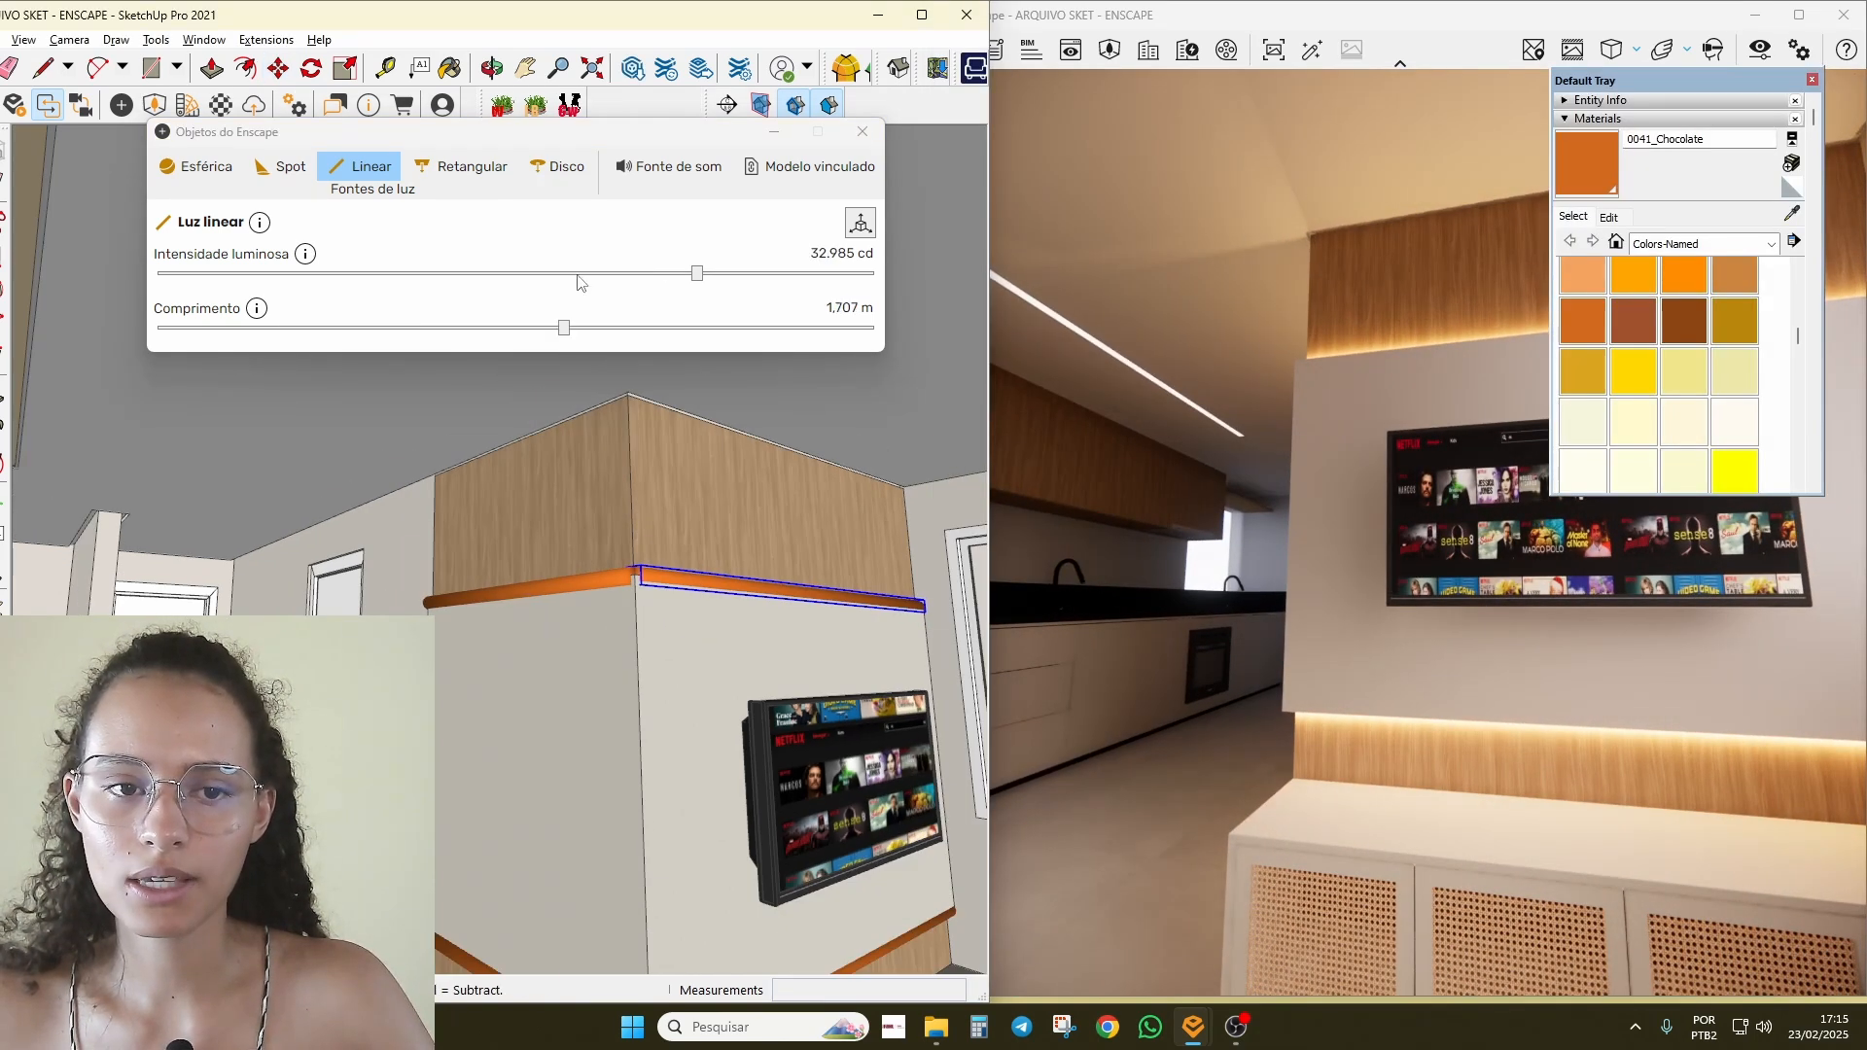
{"action": "mouse_move", "coordinate": [698, 280]}
{"action": "left_mouse_down"}
{"action": "mouse_move", "coordinate": [561, 280]}
{"action": "mouse_move", "coordinate": [696, 280]}
{"action": "left_mouse_up"}
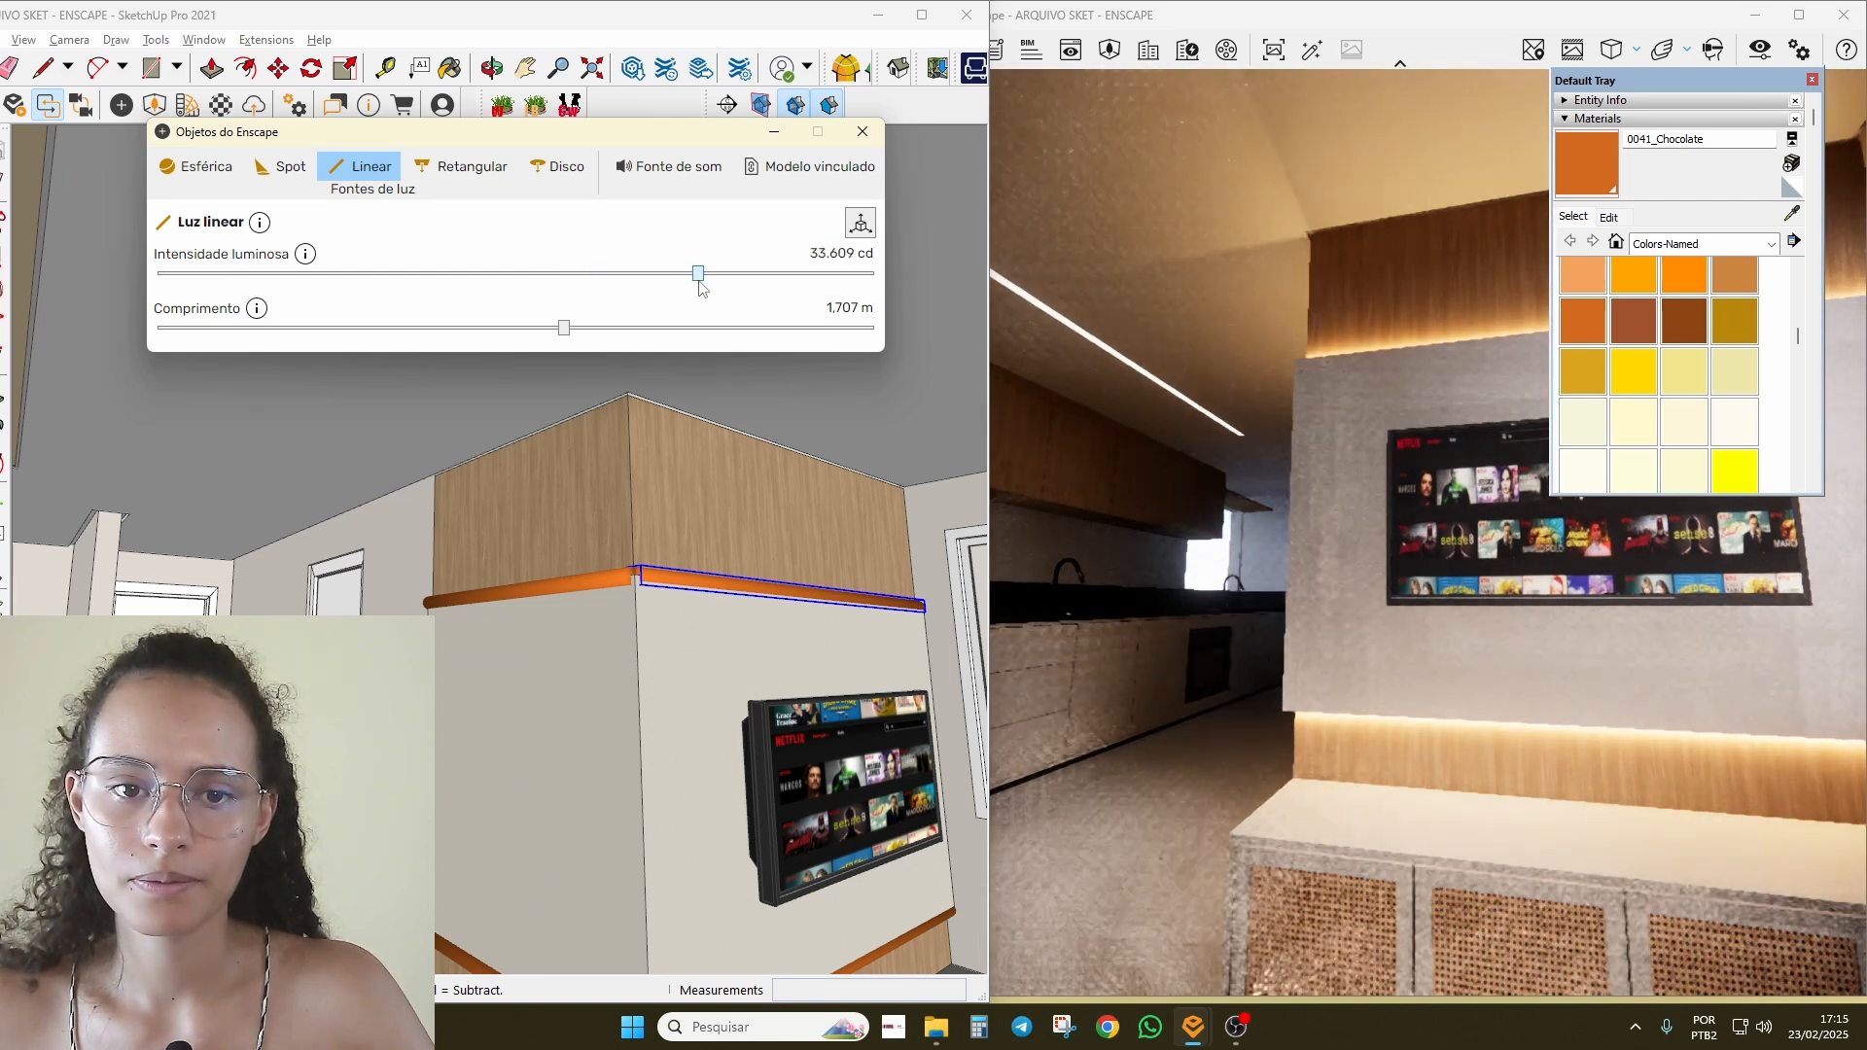
{"action": "left_click", "coordinate": [1546, 619]}
{"action": "key", "text": "s"}
{"action": "mouse_move", "coordinate": [1375, 601]}
{"action": "left_mouse_down"}
{"action": "mouse_move", "coordinate": [1308, 618]}
{"action": "mouse_move", "coordinate": [1361, 588]}
{"action": "mouse_move", "coordinate": [1395, 601]}
{"action": "mouse_move", "coordinate": [1375, 640]}
{"action": "left_mouse_up"}
{"action": "key", "text": "w"}
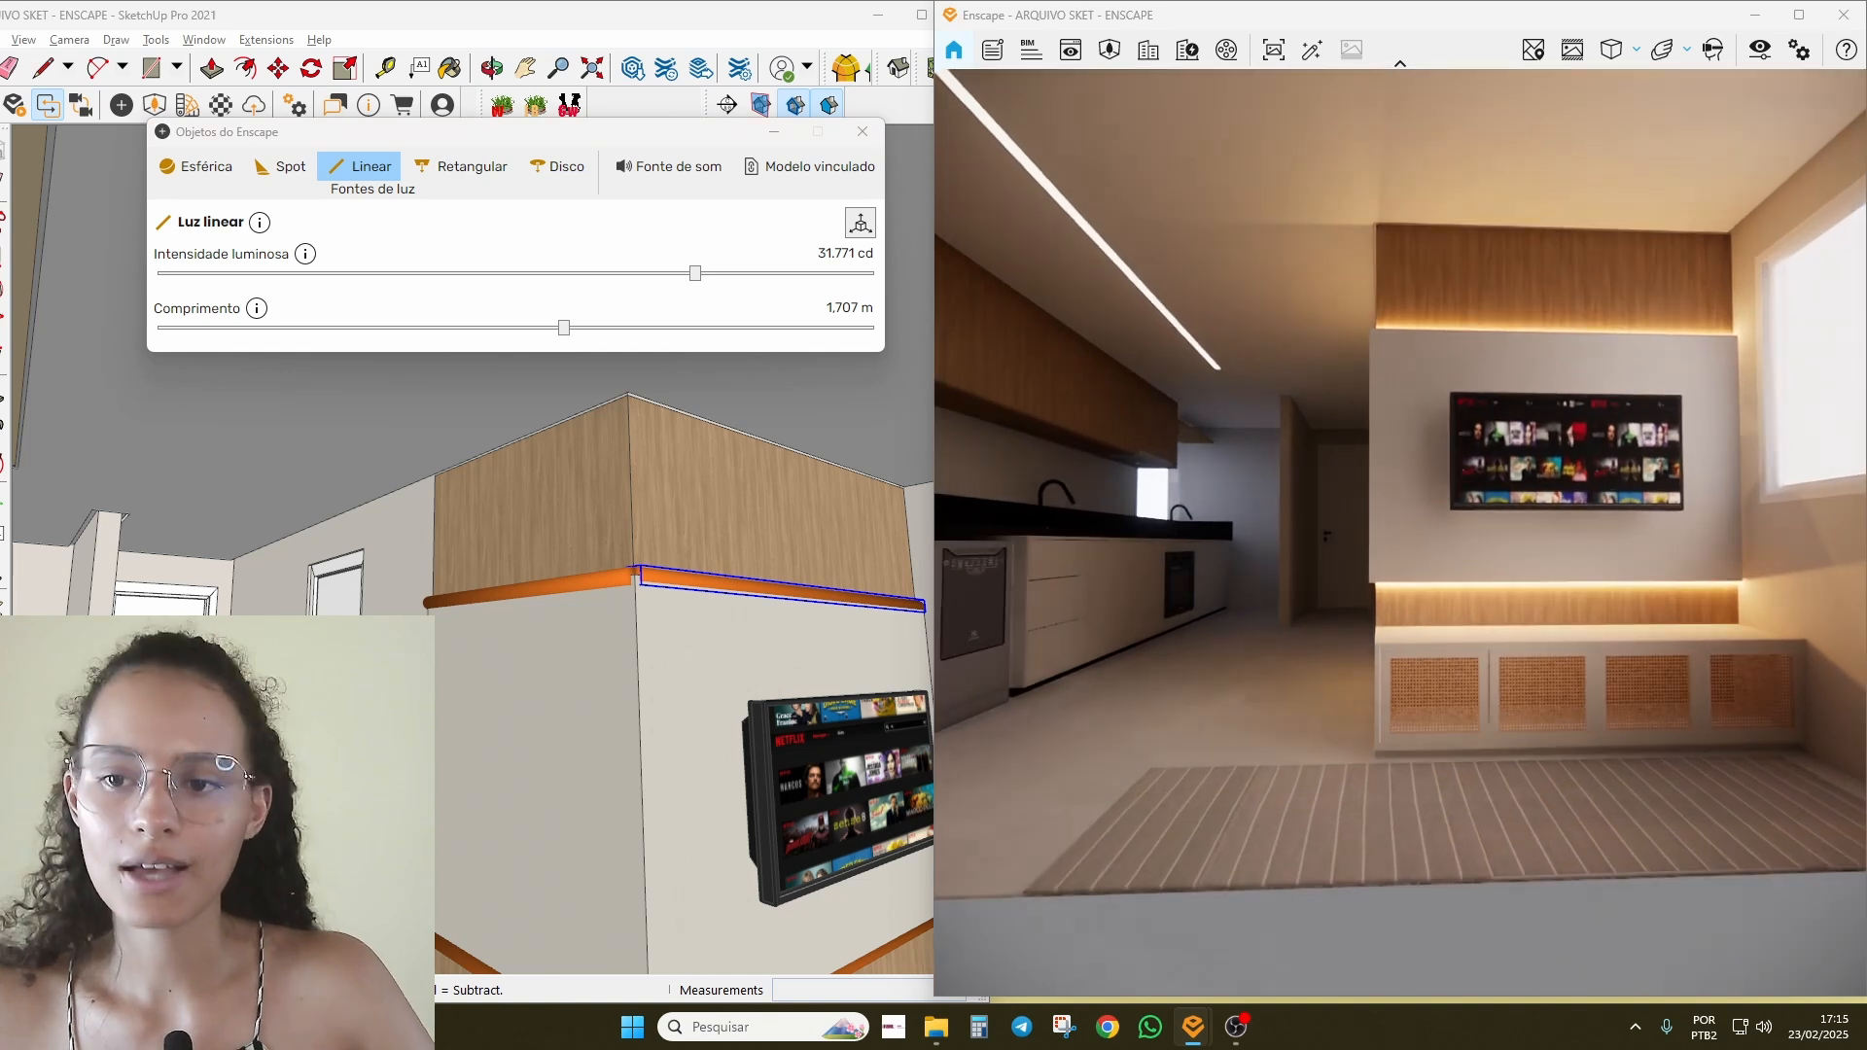
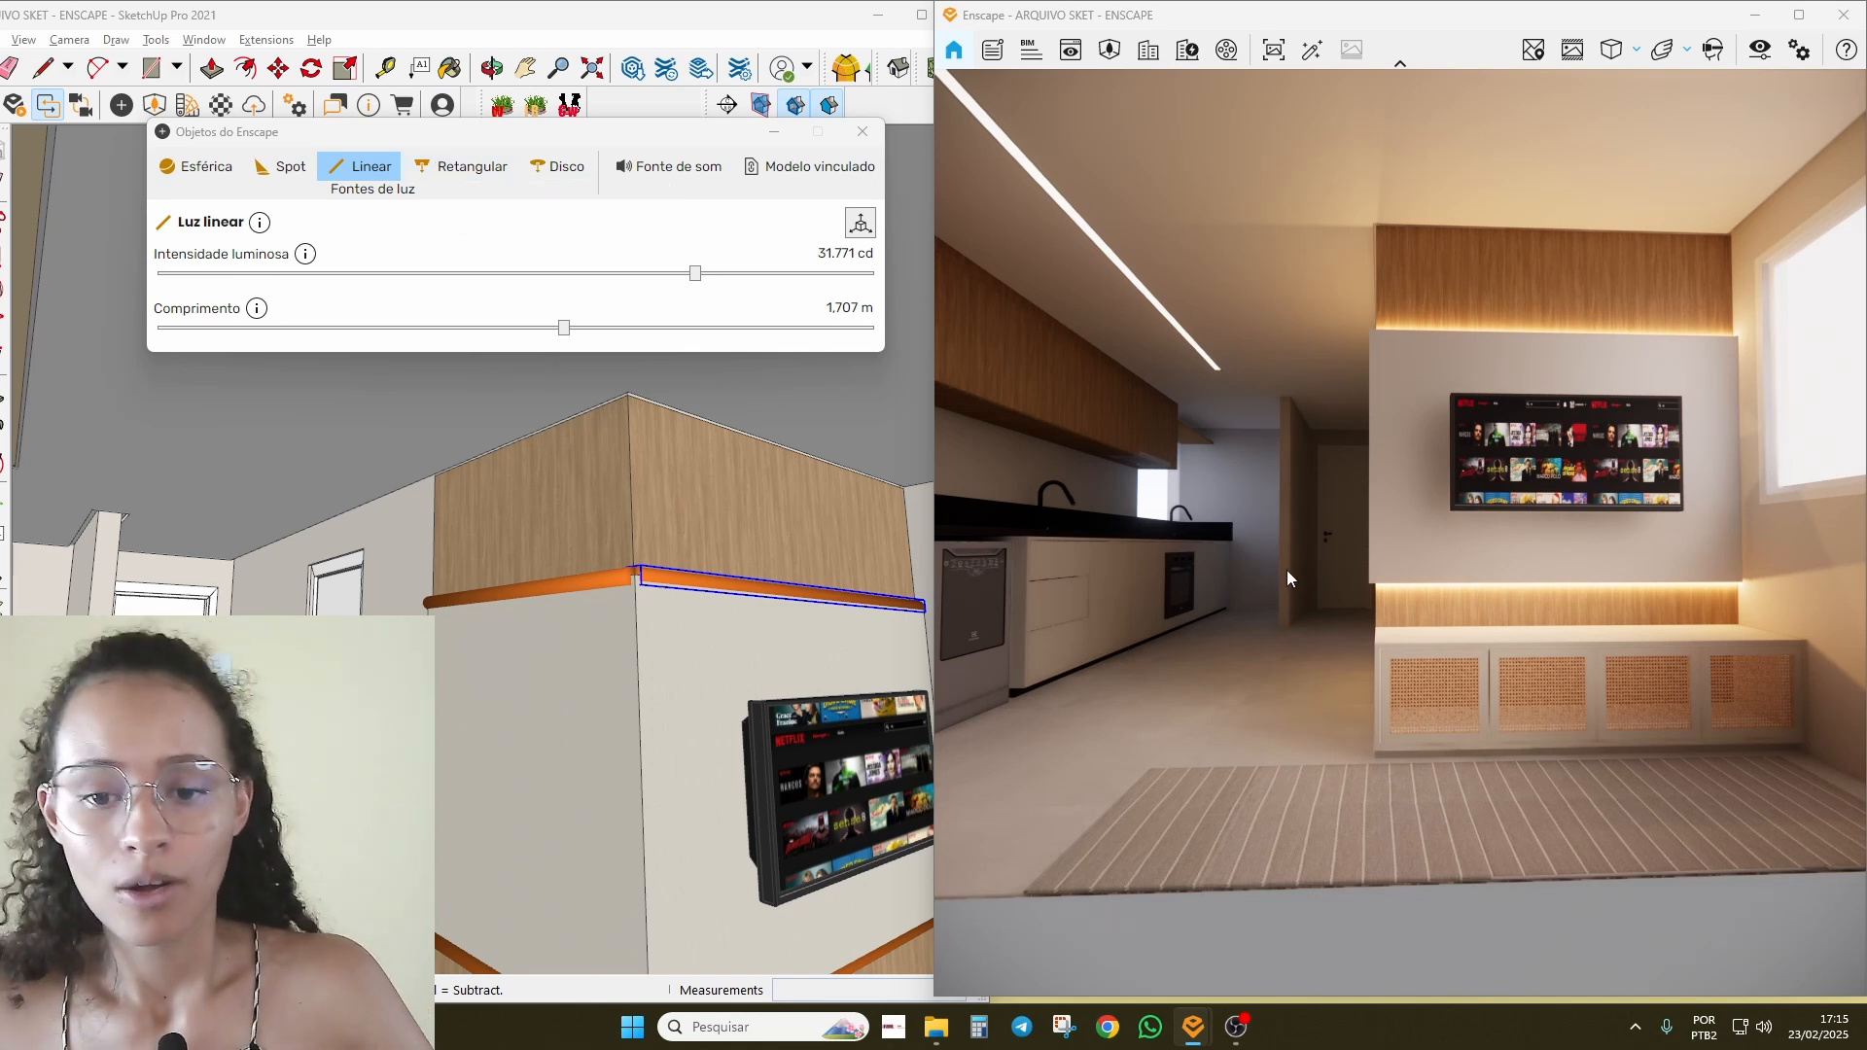
Step: Walk the Enscape camera toward the fridge, then maximize SketchUp and orbit toward the kitchen and TV
{"action": "left_click_drag", "start_coordinate": [1287, 570], "coordinate": [1288, 570]}
{"action": "key", "text": "w"}
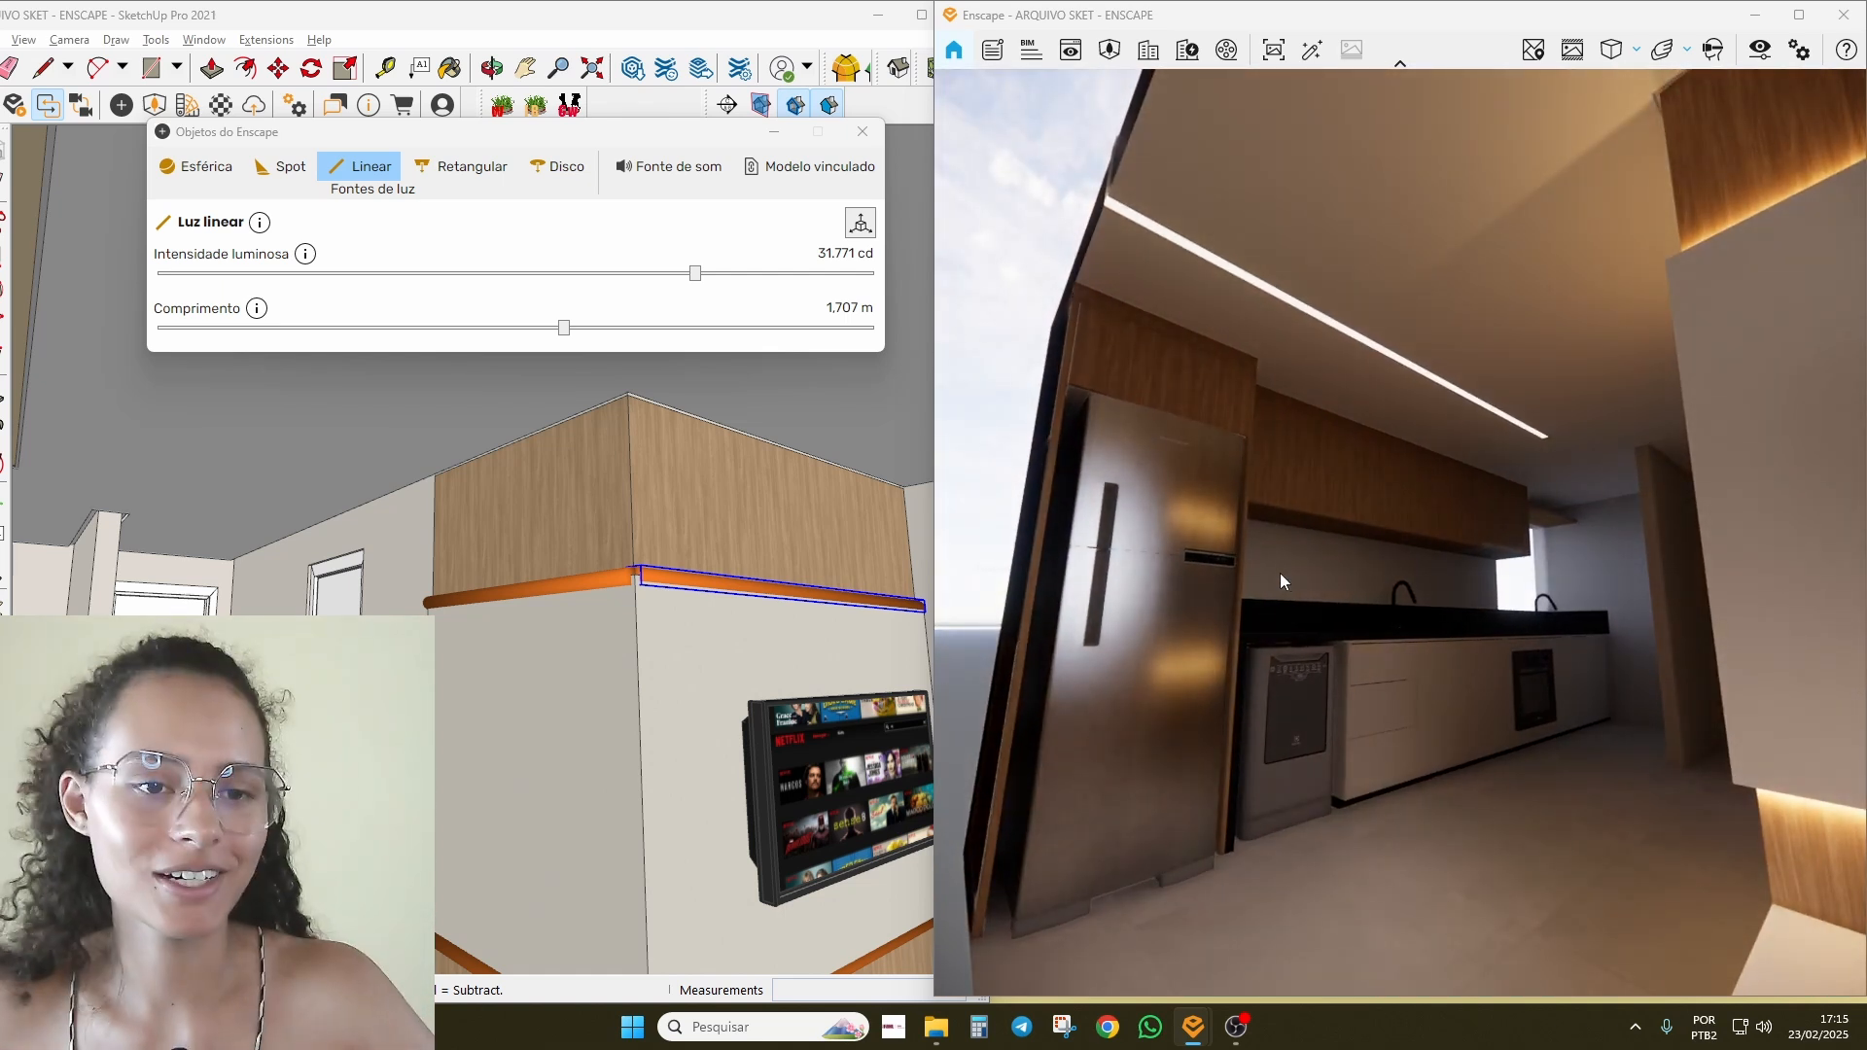
{"action": "left_click", "coordinate": [921, 16]}
{"action": "scroll", "coordinate": [1169, 659], "scroll_direction": "down", "scroll_amount": 2}
{"action": "mouse_move", "coordinate": [1169, 660]}
{"action": "middle_mouse_down"}
{"action": "mouse_move", "coordinate": [780, 500]}
{"action": "mouse_move", "coordinate": [1003, 562]}
{"action": "mouse_move", "coordinate": [863, 571]}
{"action": "mouse_move", "coordinate": [750, 529]}
{"action": "mouse_move", "coordinate": [922, 490]}
{"action": "middle_mouse_up"}
{"action": "scroll", "coordinate": [789, 493], "scroll_direction": "down", "scroll_amount": 5}
{"action": "scroll", "coordinate": [1003, 562], "scroll_direction": "up", "scroll_amount": 5}
{"action": "scroll", "coordinate": [862, 570], "scroll_direction": "down", "scroll_amount": 2}
Step: Turn off Display Section Cuts so the ceiling light strips show
{"action": "left_click", "coordinate": [859, 109]}
{"action": "scroll", "coordinate": [830, 517], "scroll_direction": "up", "scroll_amount": 3}
{"action": "scroll", "coordinate": [751, 529], "scroll_direction": "up", "scroll_amount": 2}
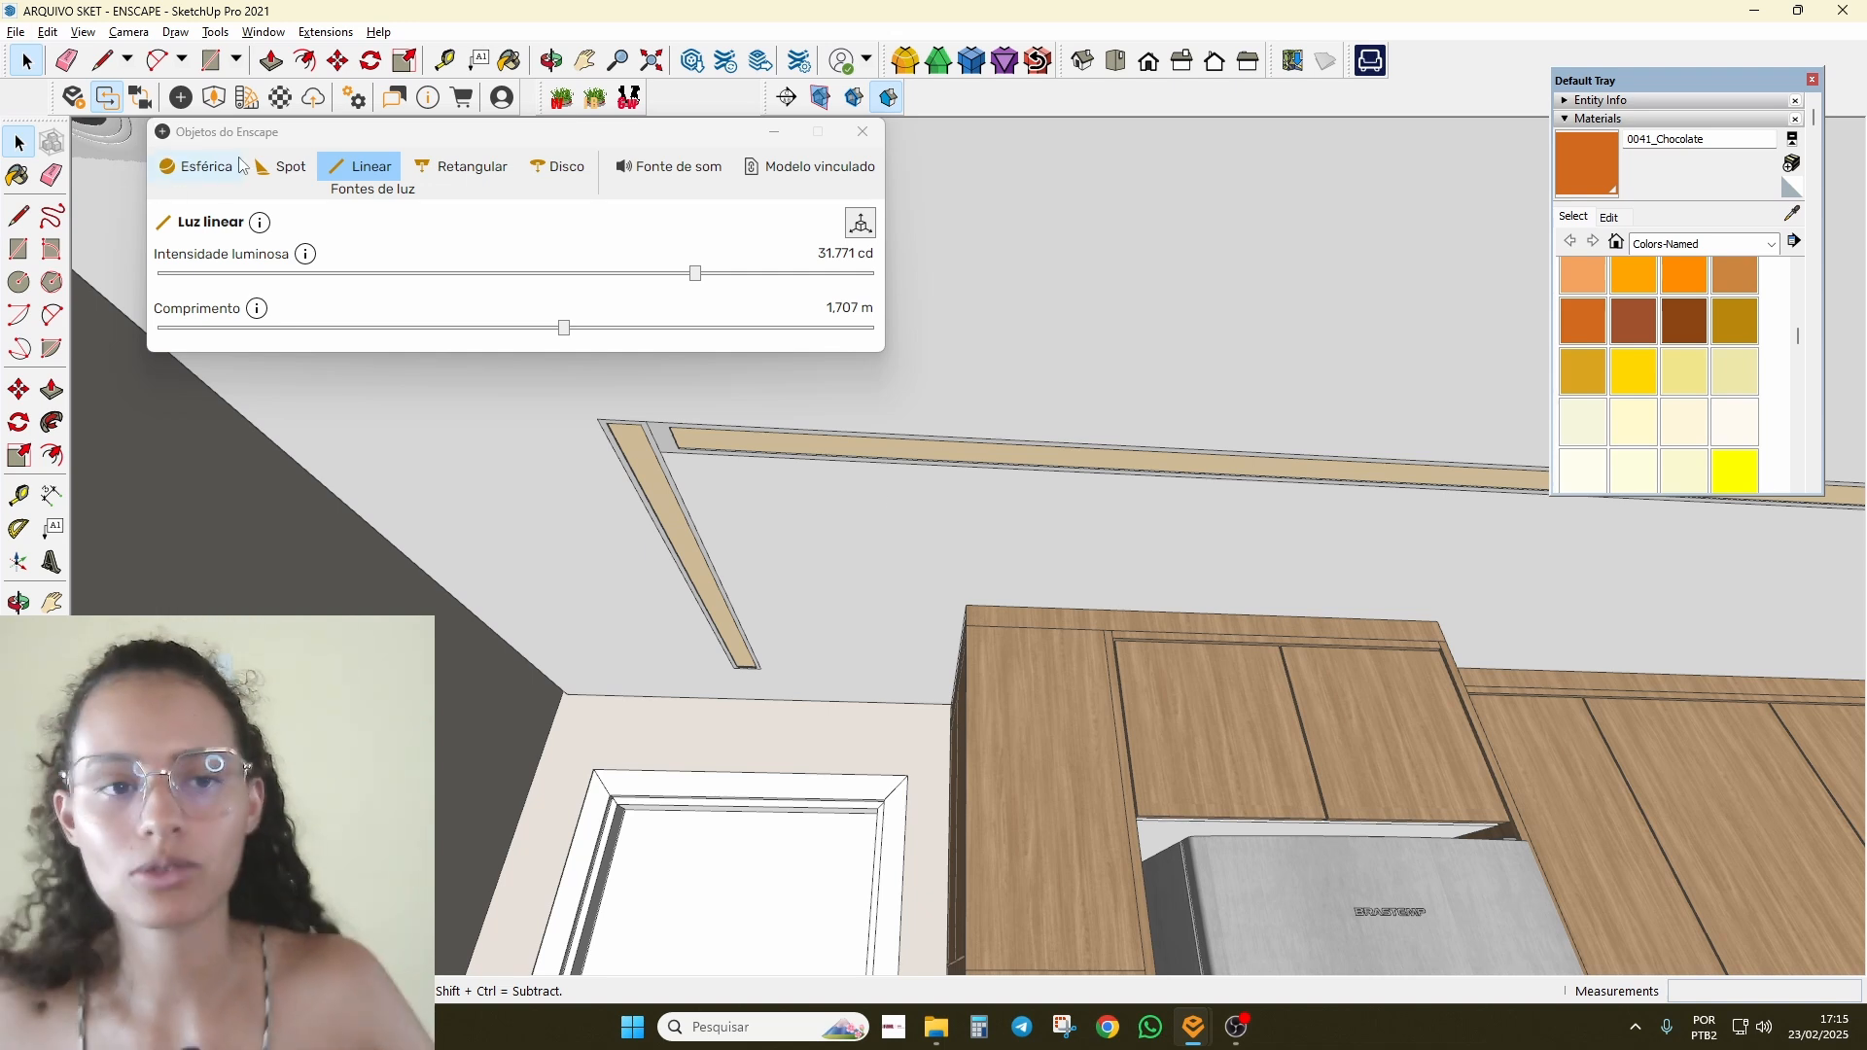
Step: Orbit beneath the ceiling cove and draw a roughly 98 cm line hanging down from the strip
{"action": "middle_click_drag", "start_coordinate": [661, 412], "coordinate": [830, 541]}
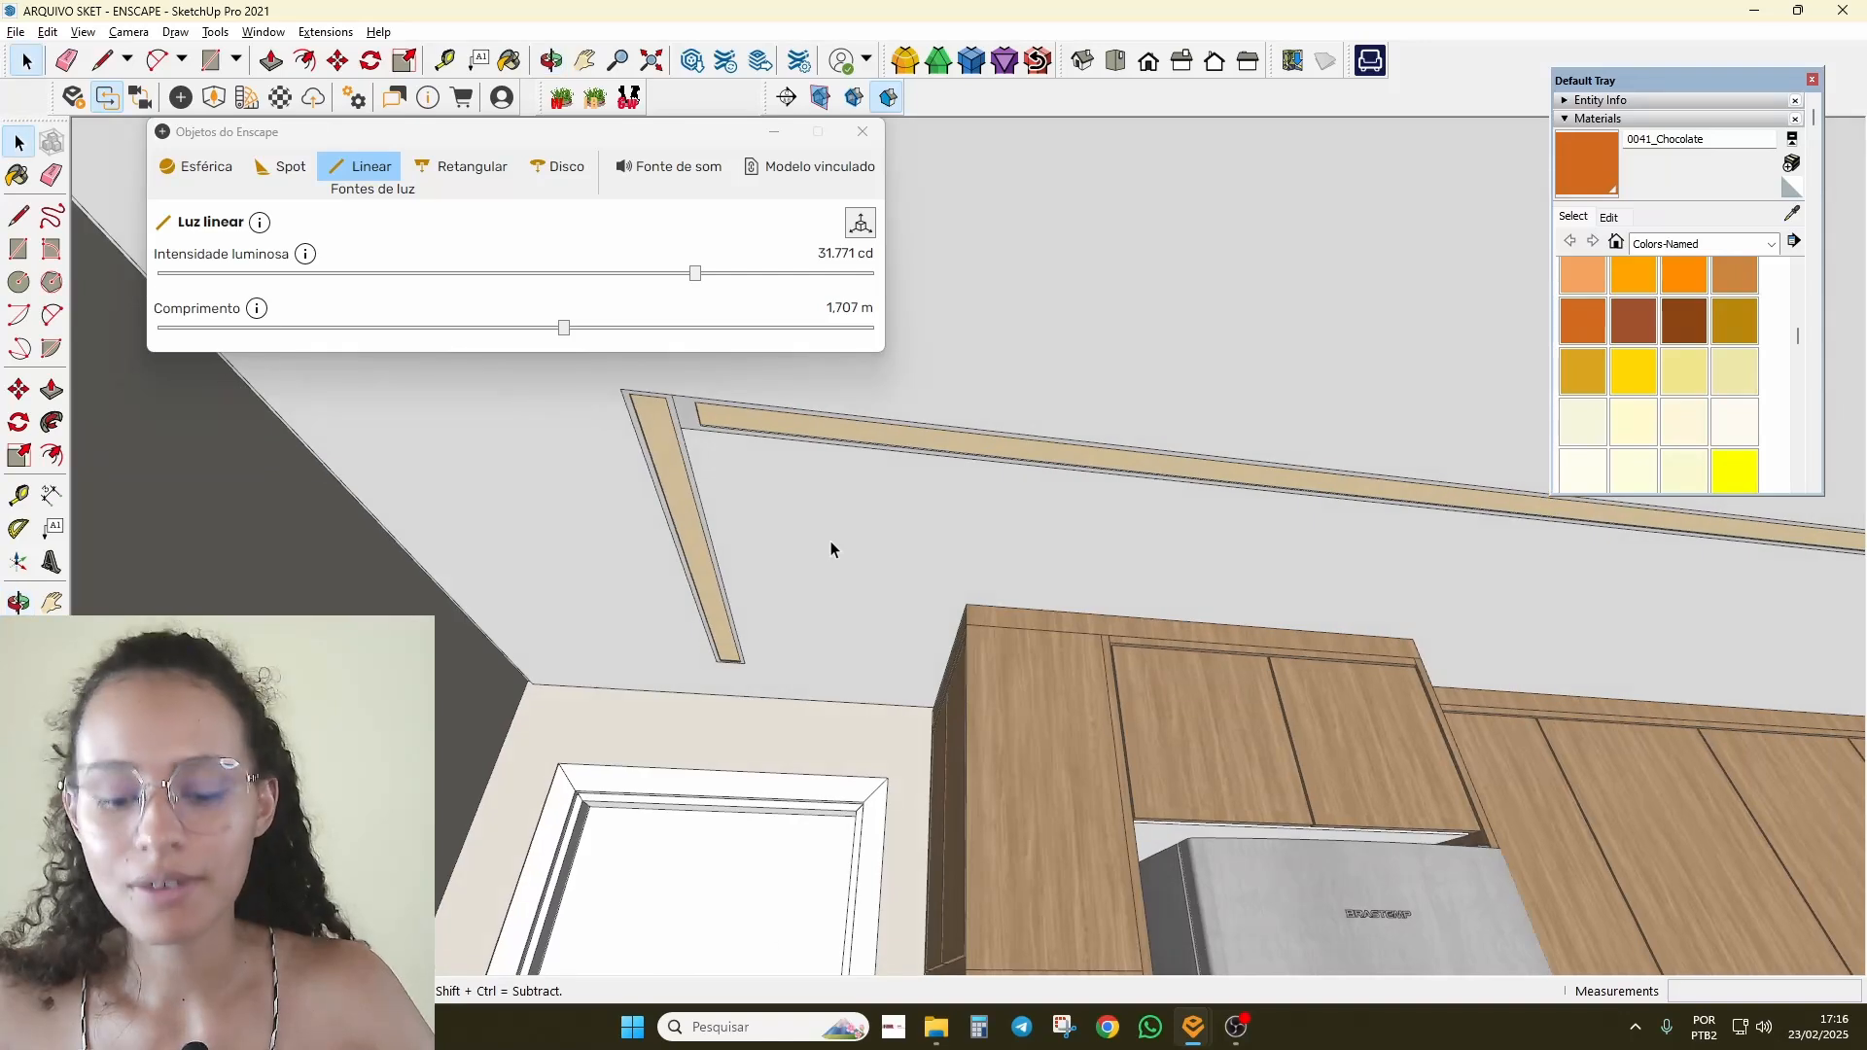
{"action": "key", "text": "l"}
{"action": "middle_click_drag", "start_coordinate": [961, 583], "coordinate": [667, 618]}
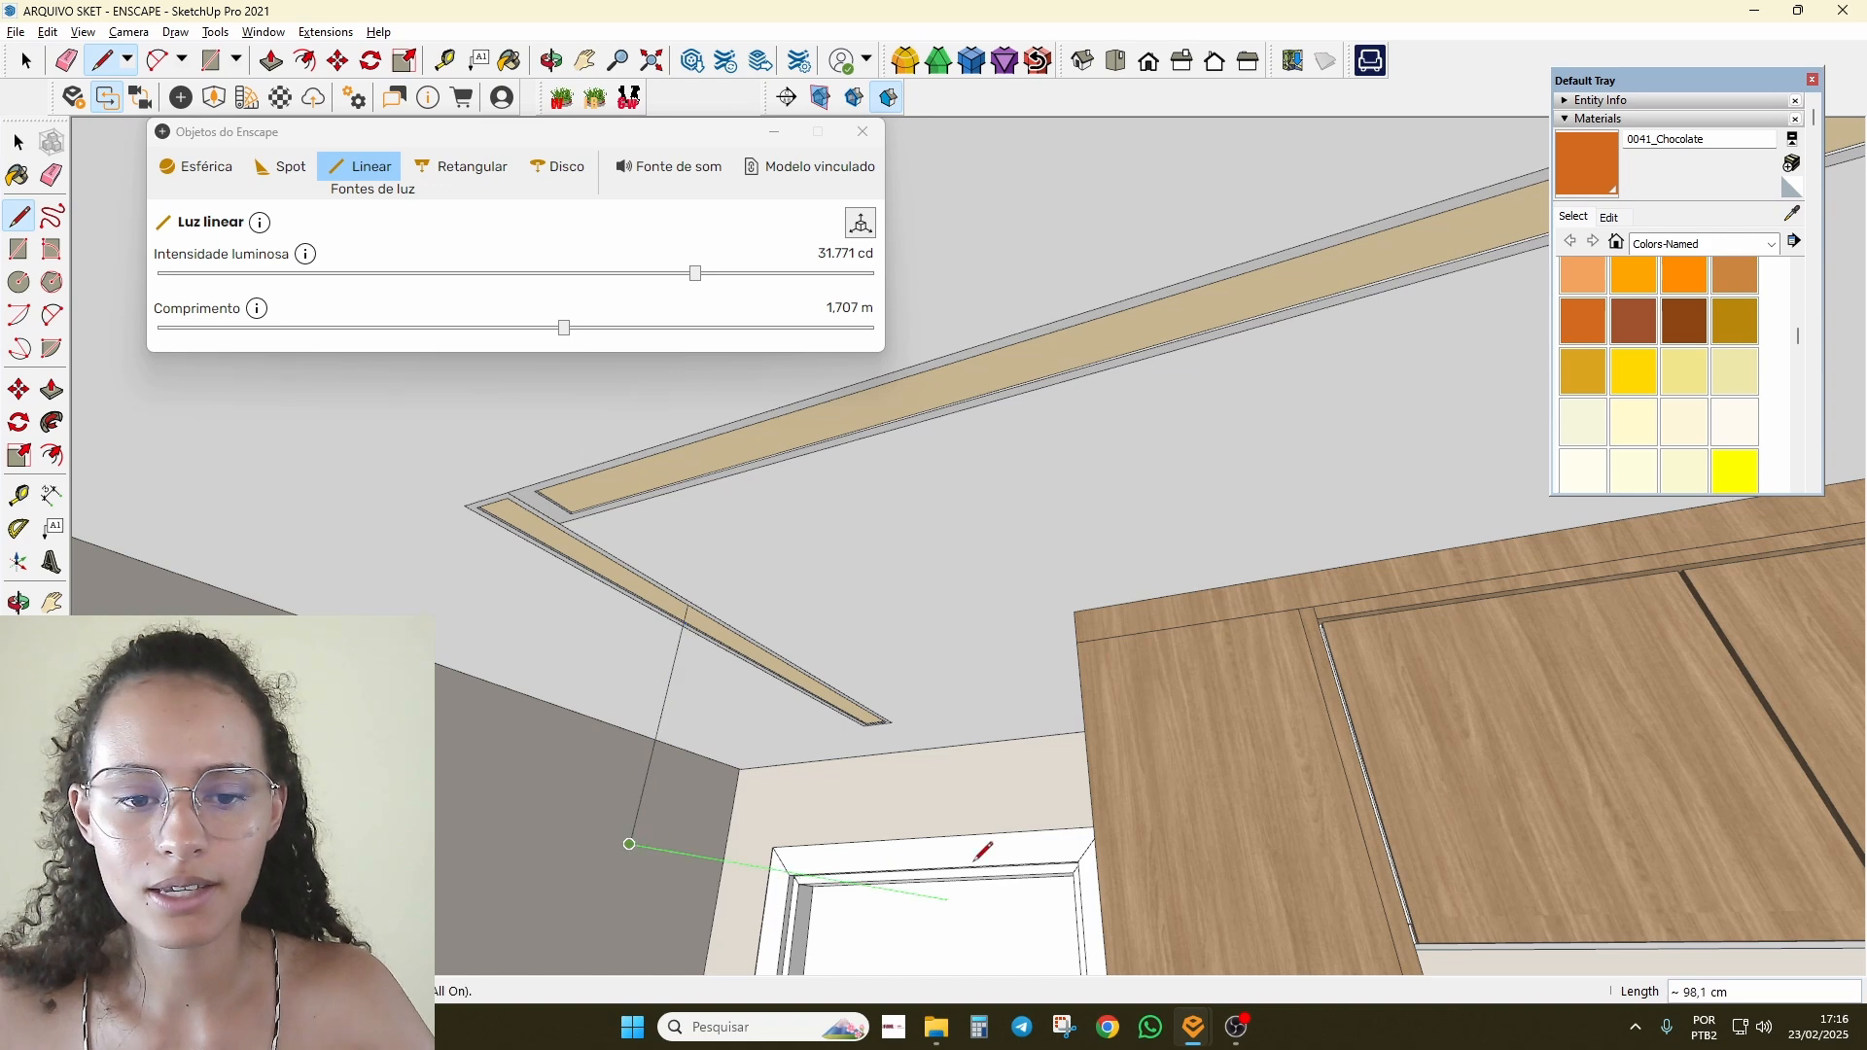
{"action": "middle_click_drag", "start_coordinate": [982, 851], "coordinate": [647, 501]}
{"action": "left_click", "coordinate": [454, 177]}
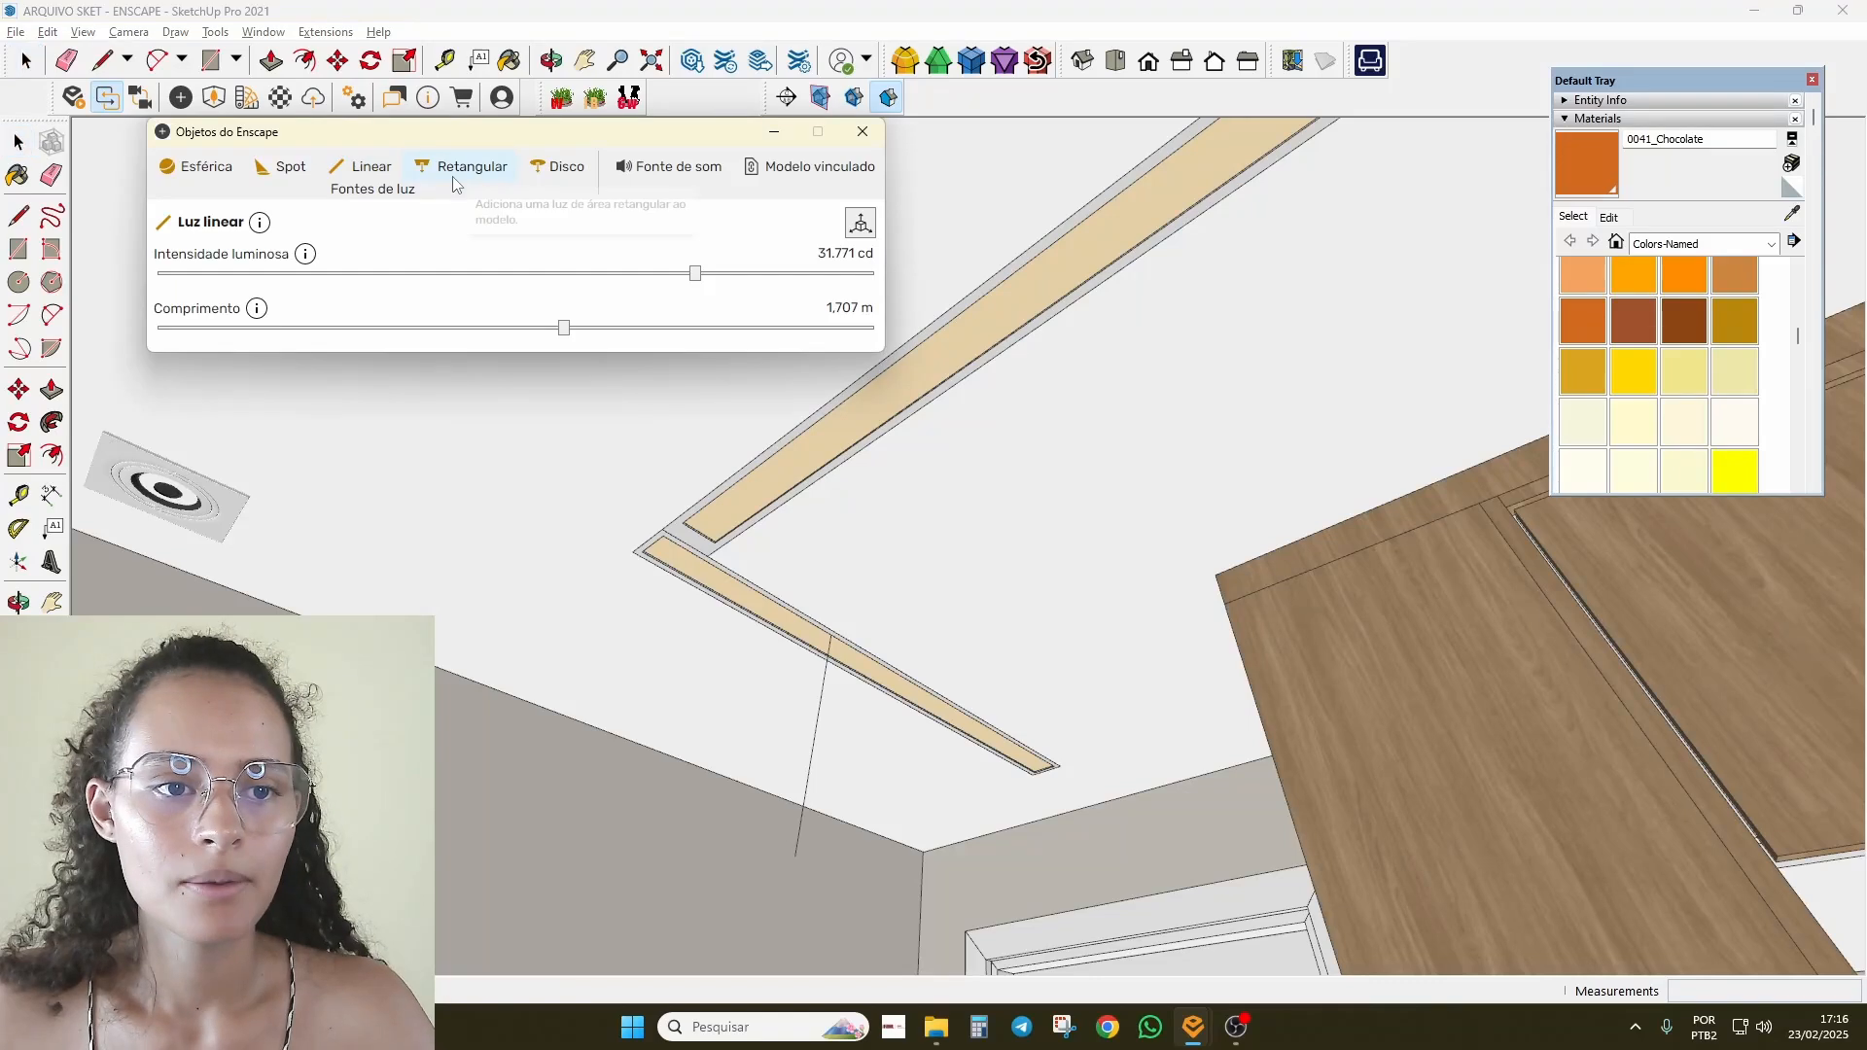
{"action": "left_click", "coordinate": [831, 635]}
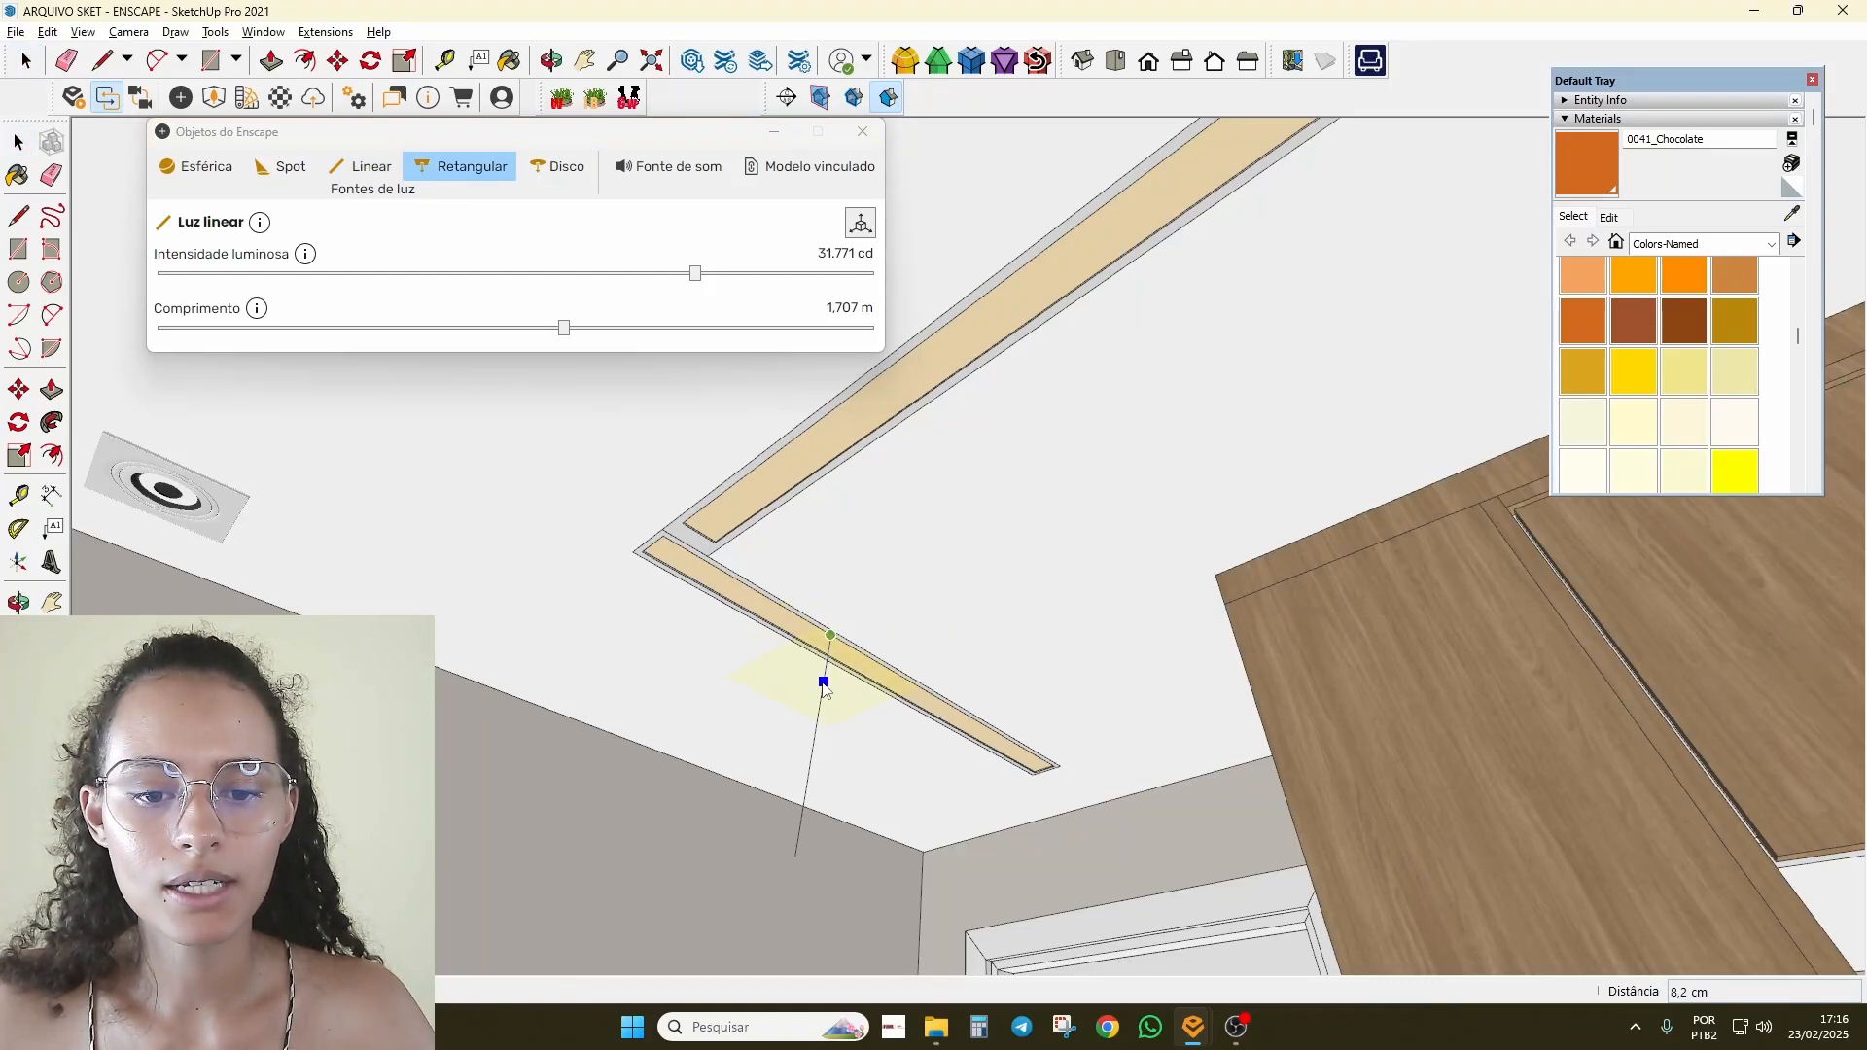
{"action": "left_click", "coordinate": [816, 739]}
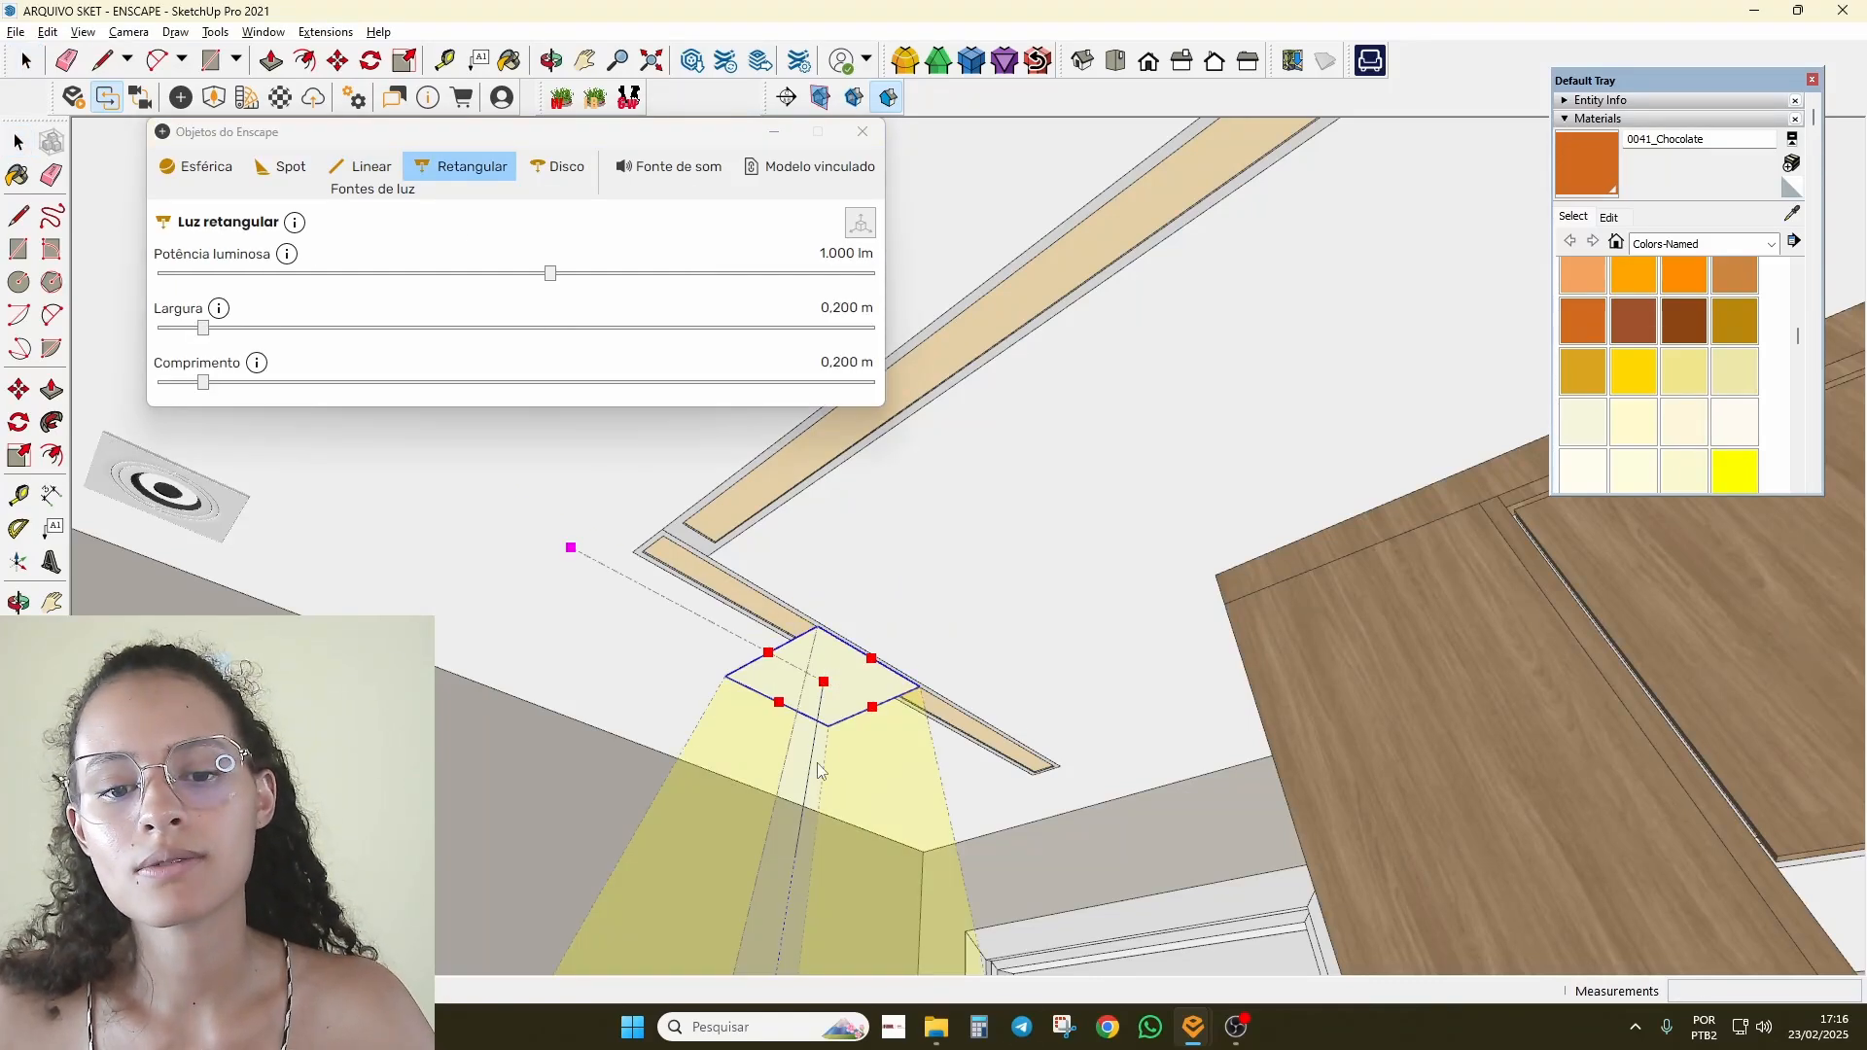
{"action": "middle_click_drag", "start_coordinate": [817, 770], "coordinate": [924, 788]}
{"action": "left_click", "coordinate": [473, 170]}
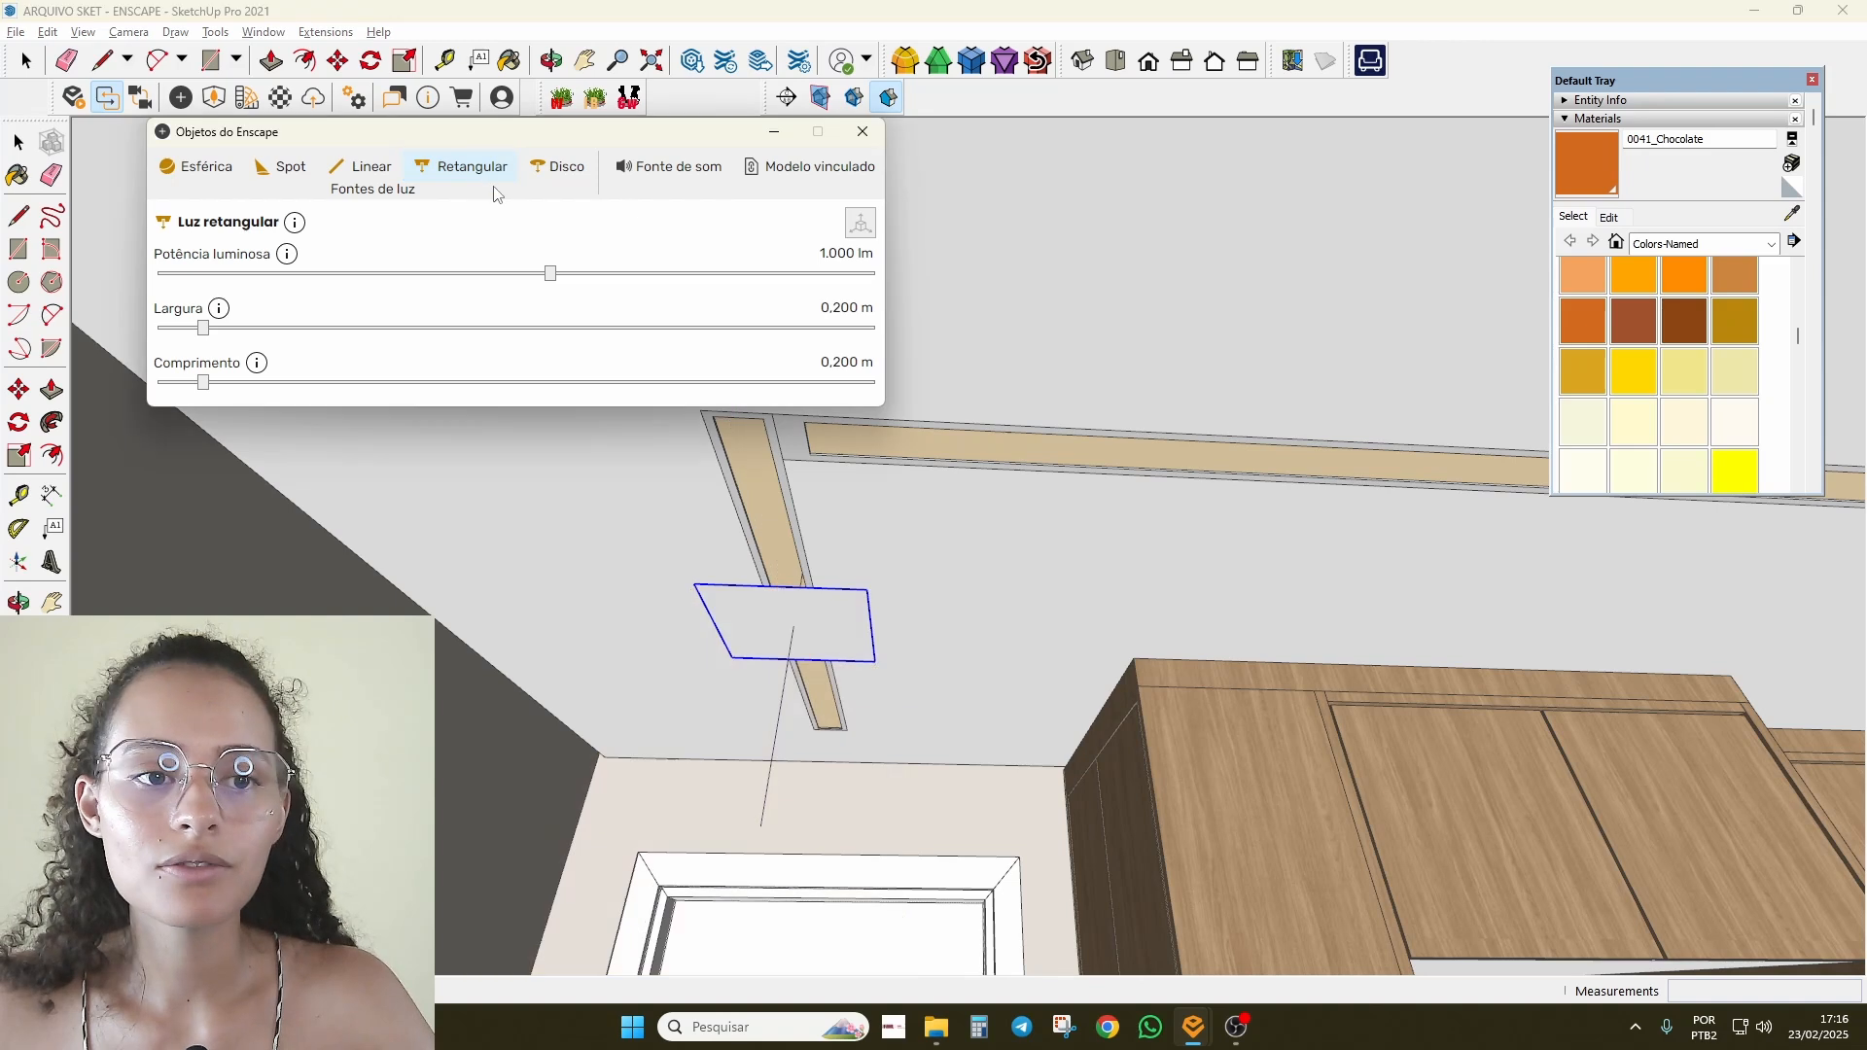
{"action": "middle_click_drag", "start_coordinate": [982, 669], "coordinate": [844, 767]}
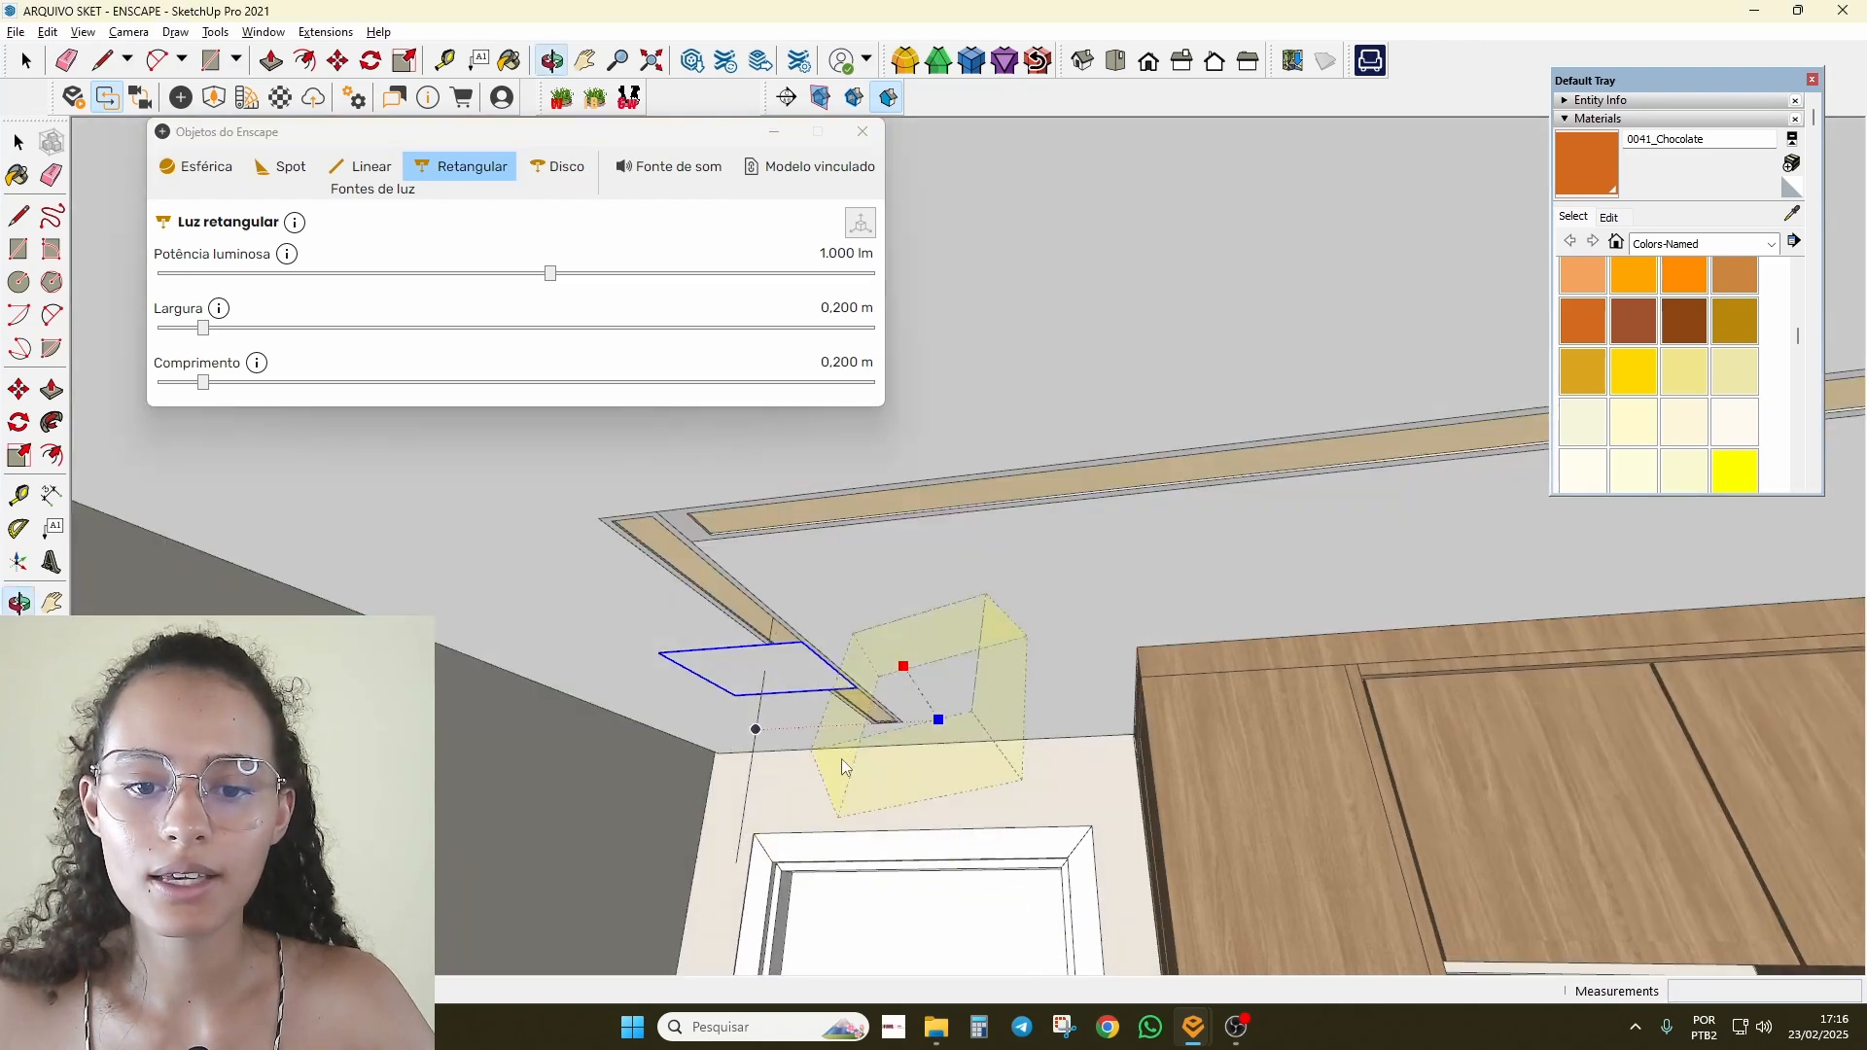
{"action": "key", "text": "Delete"}
{"action": "middle_click_drag", "start_coordinate": [1026, 686], "coordinate": [1033, 552]}
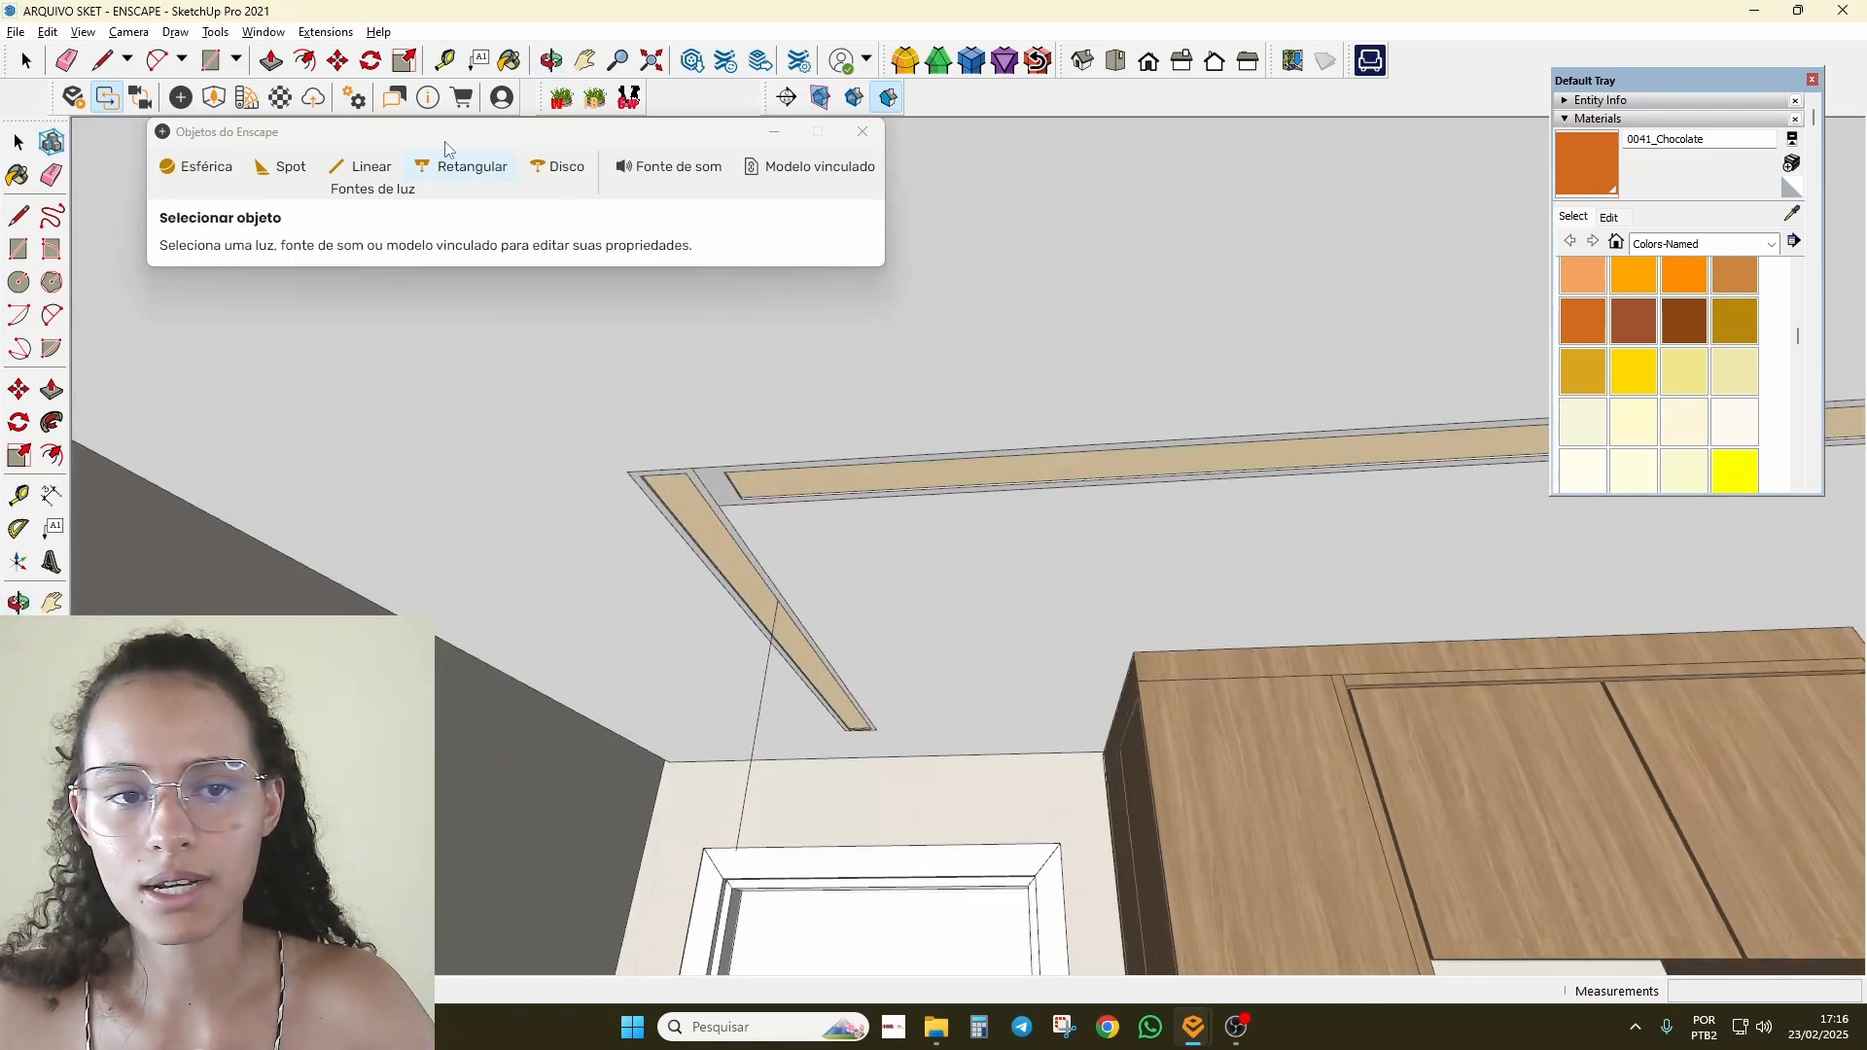
{"action": "left_click", "coordinate": [482, 179]}
{"action": "left_click", "coordinate": [920, 562]}
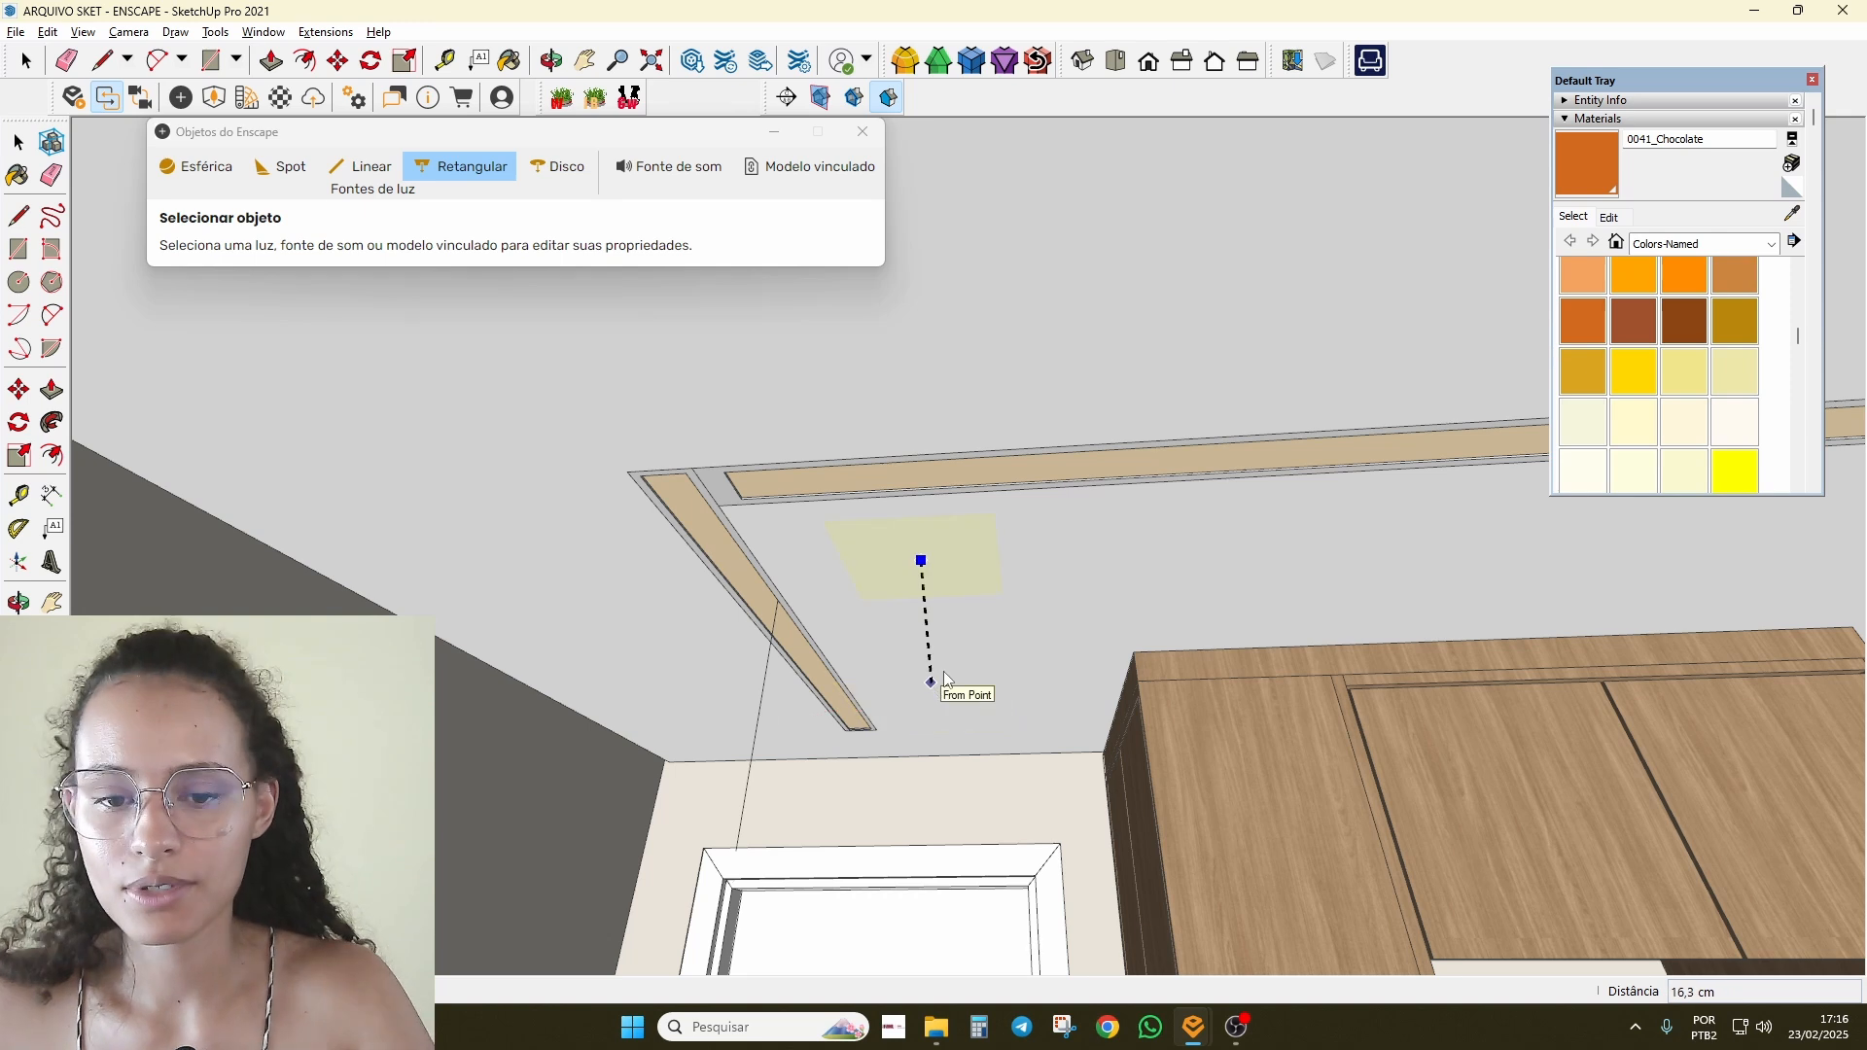
{"action": "middle_click_drag", "start_coordinate": [945, 679], "coordinate": [679, 722]}
{"action": "left_click", "coordinate": [827, 794]}
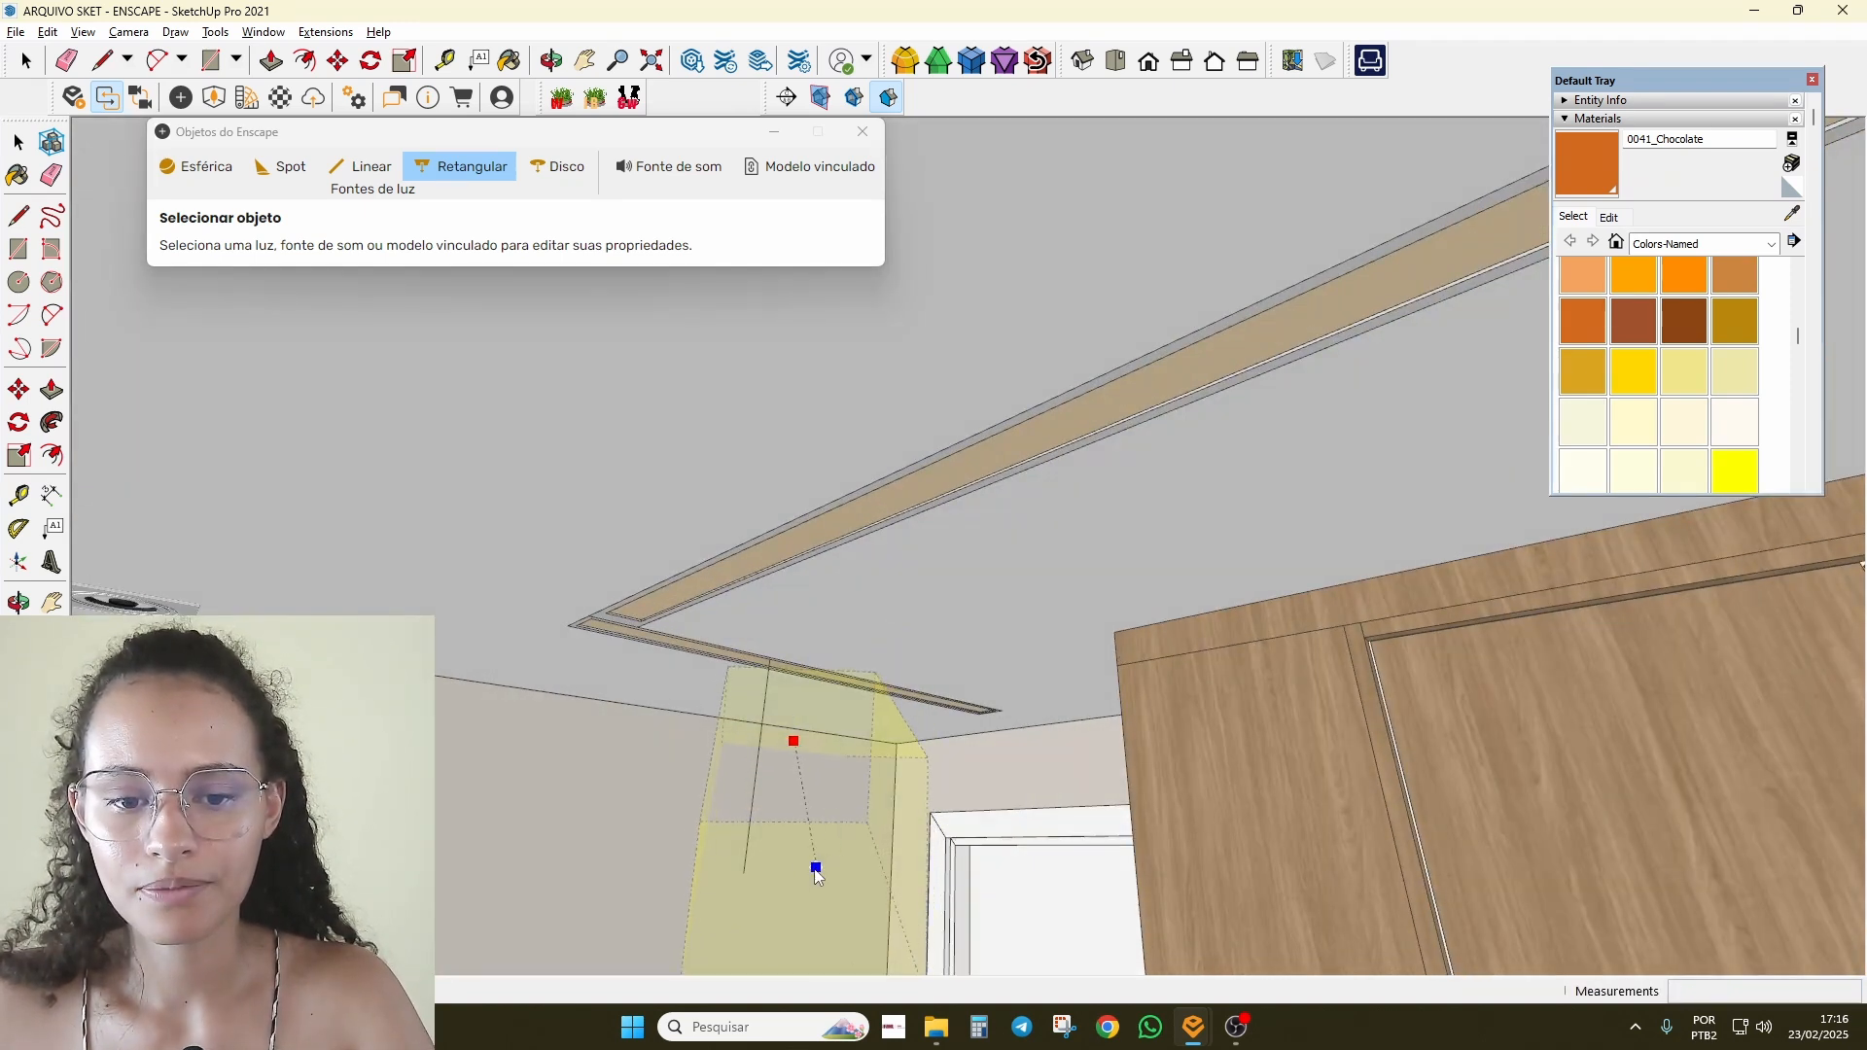
{"action": "middle_click_drag", "start_coordinate": [1240, 928], "coordinate": [1264, 803]}
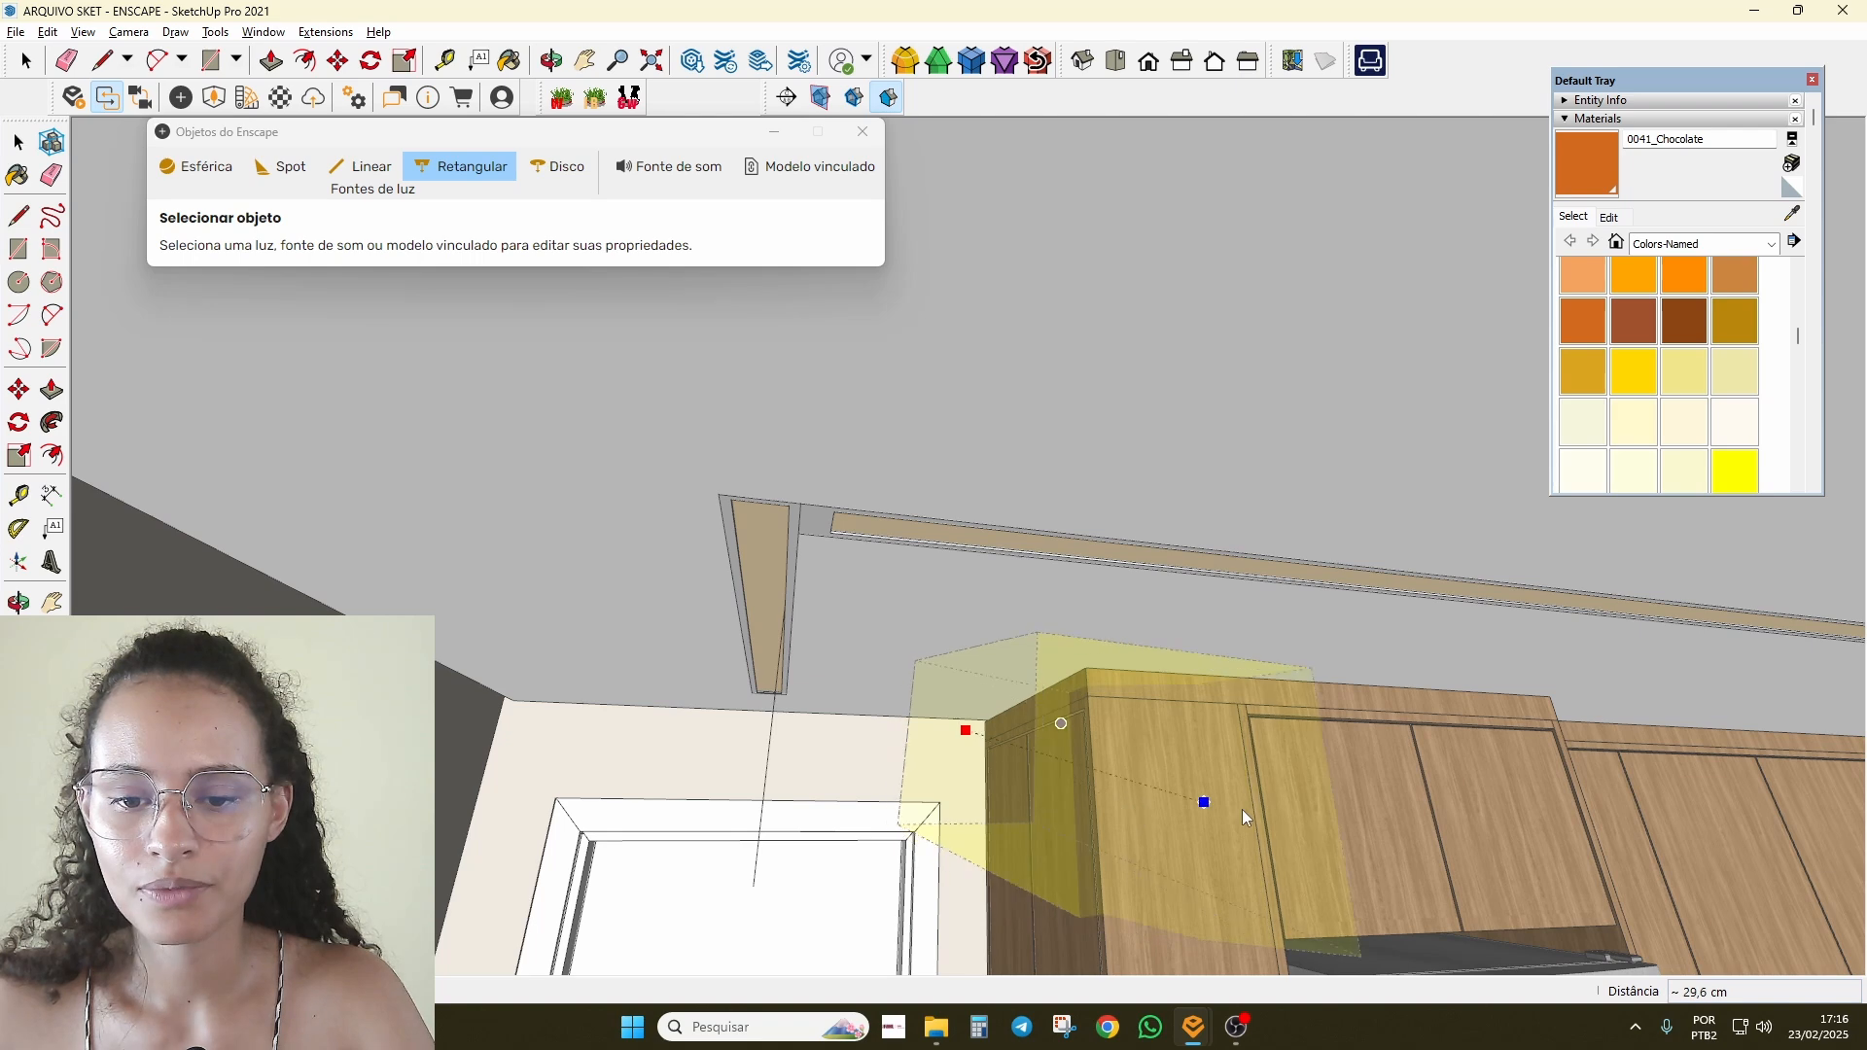
{"action": "left_click", "coordinate": [1196, 800]}
{"action": "middle_click_drag", "start_coordinate": [1188, 795], "coordinate": [564, 671]}
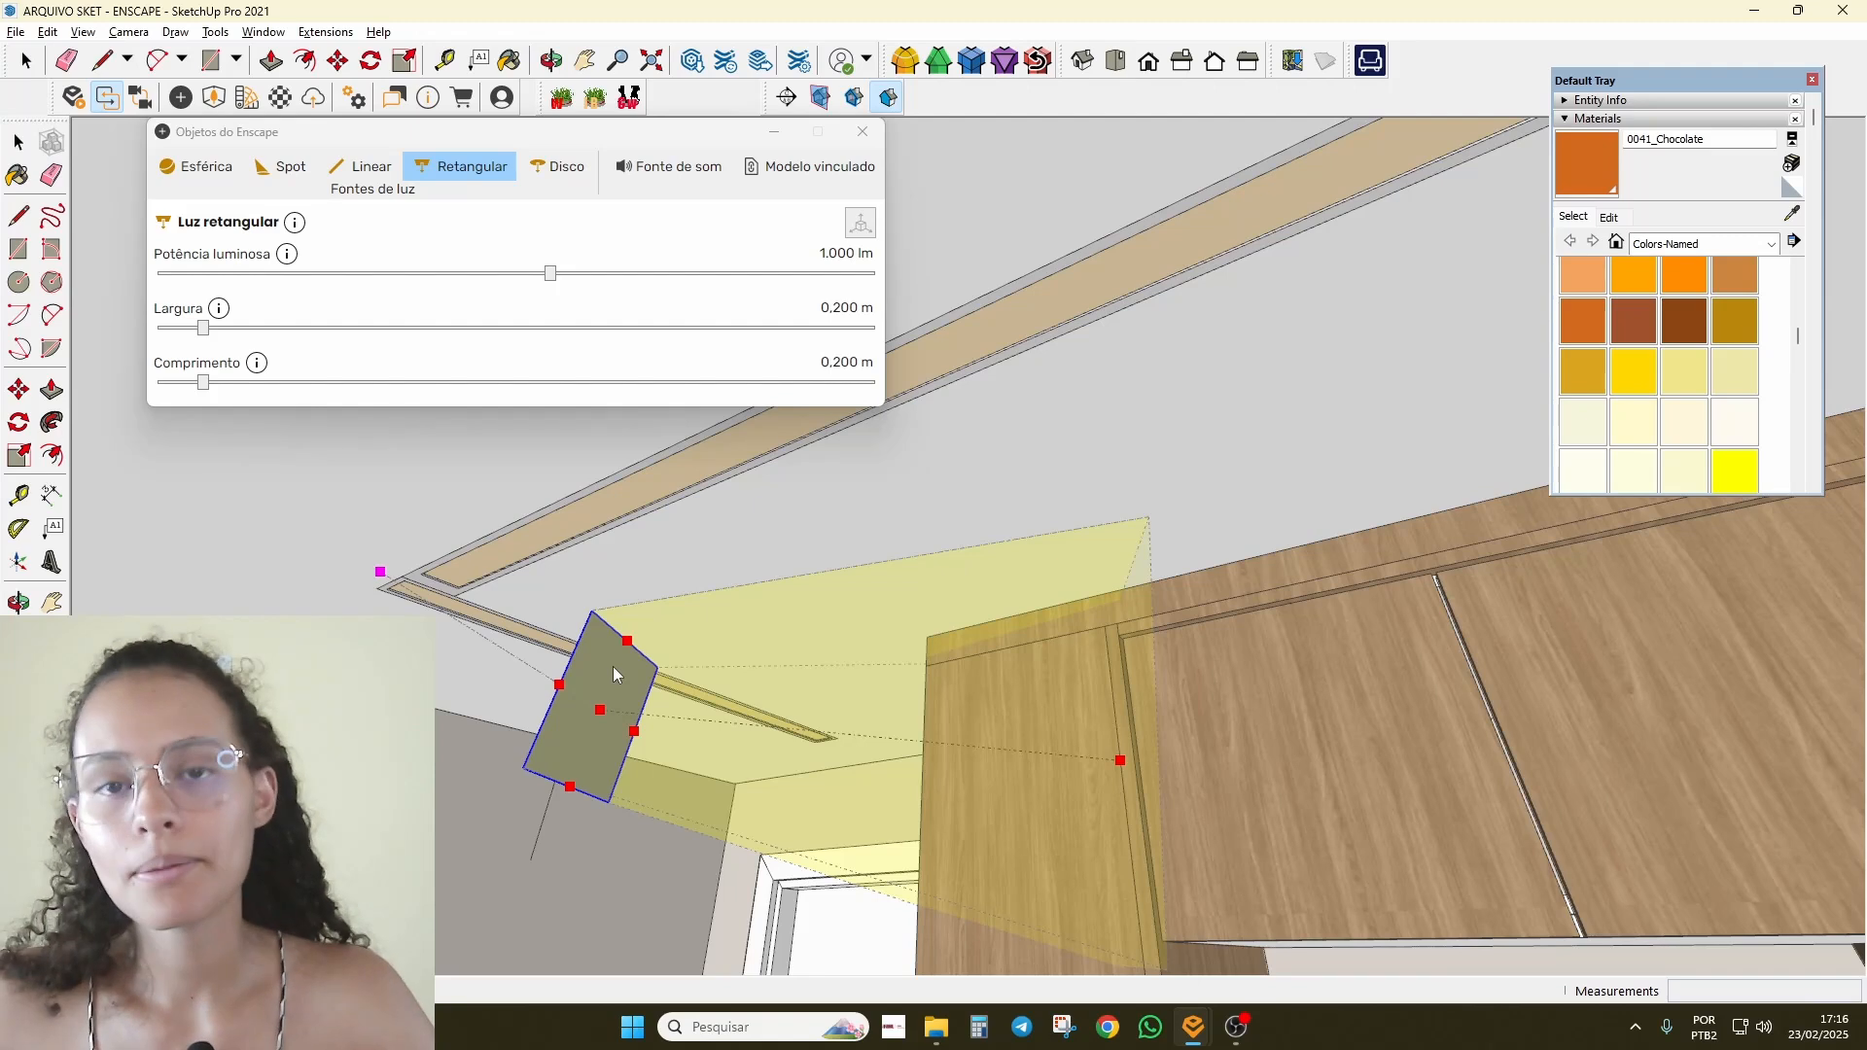
{"action": "key", "text": "space"}
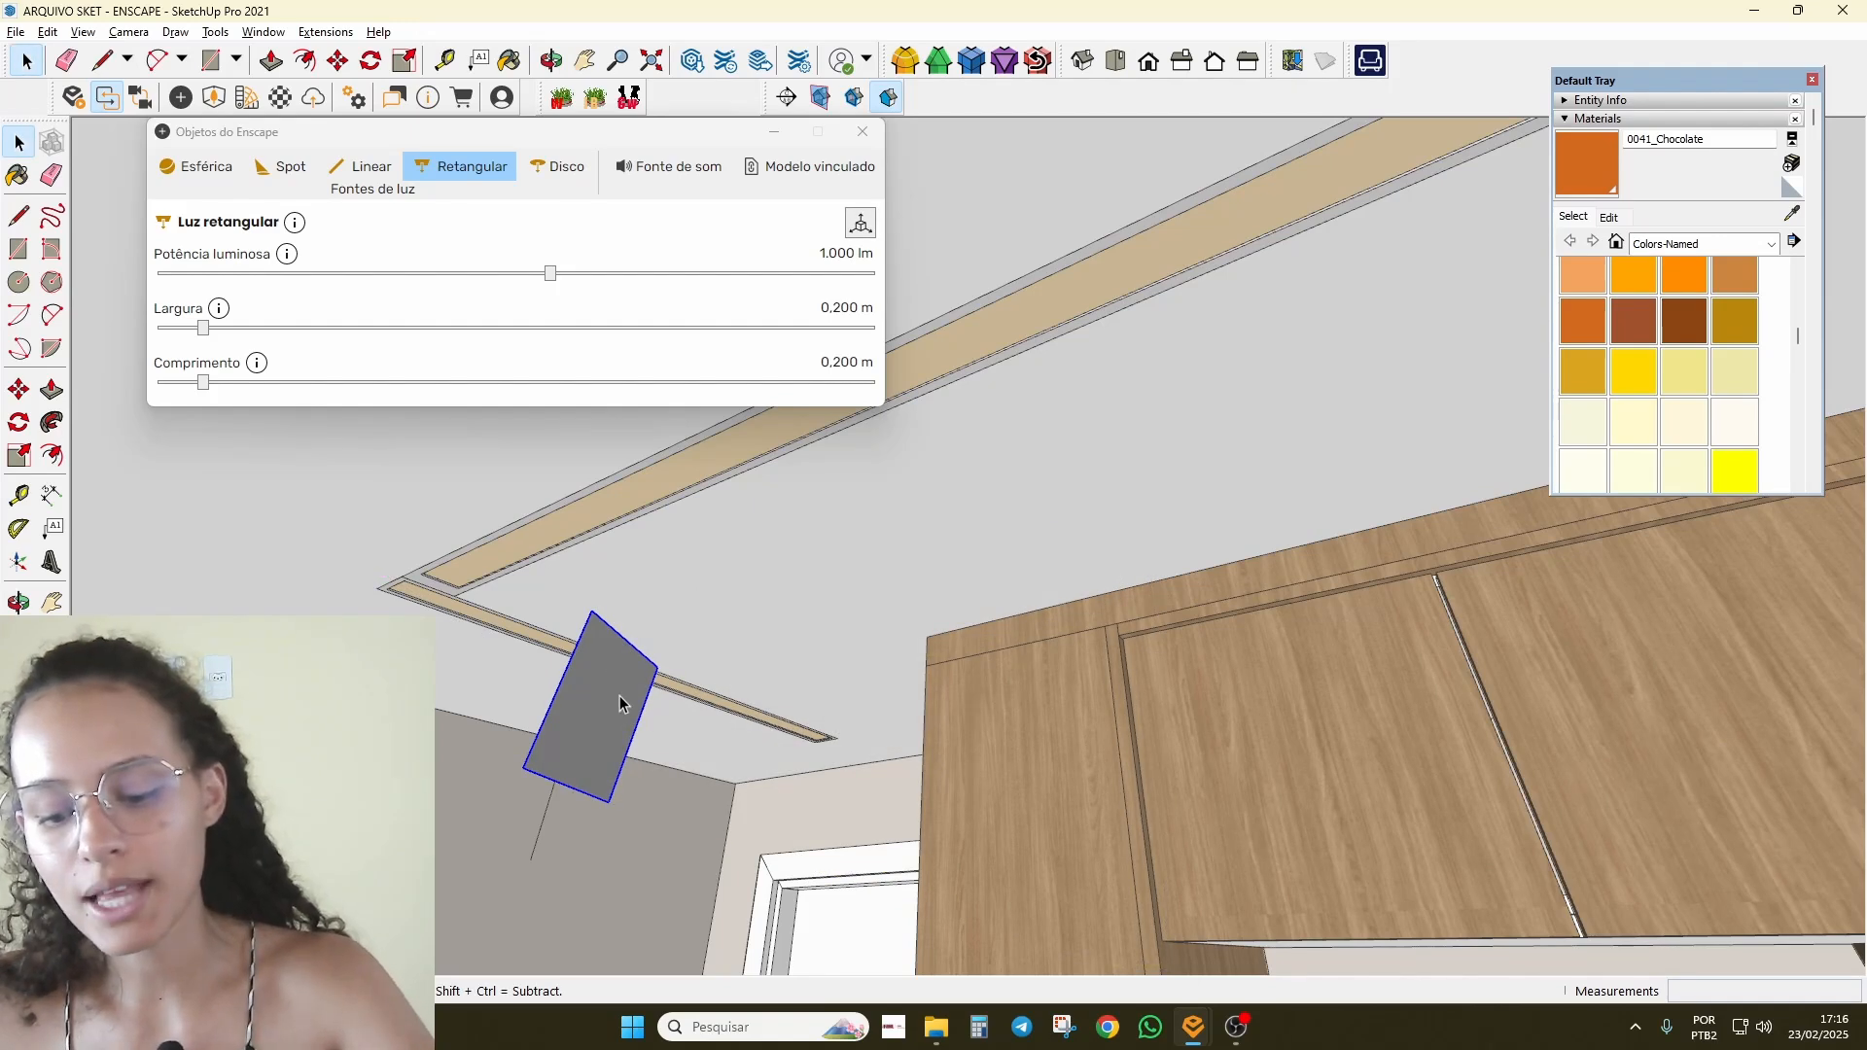
{"action": "key", "text": "Delete"}
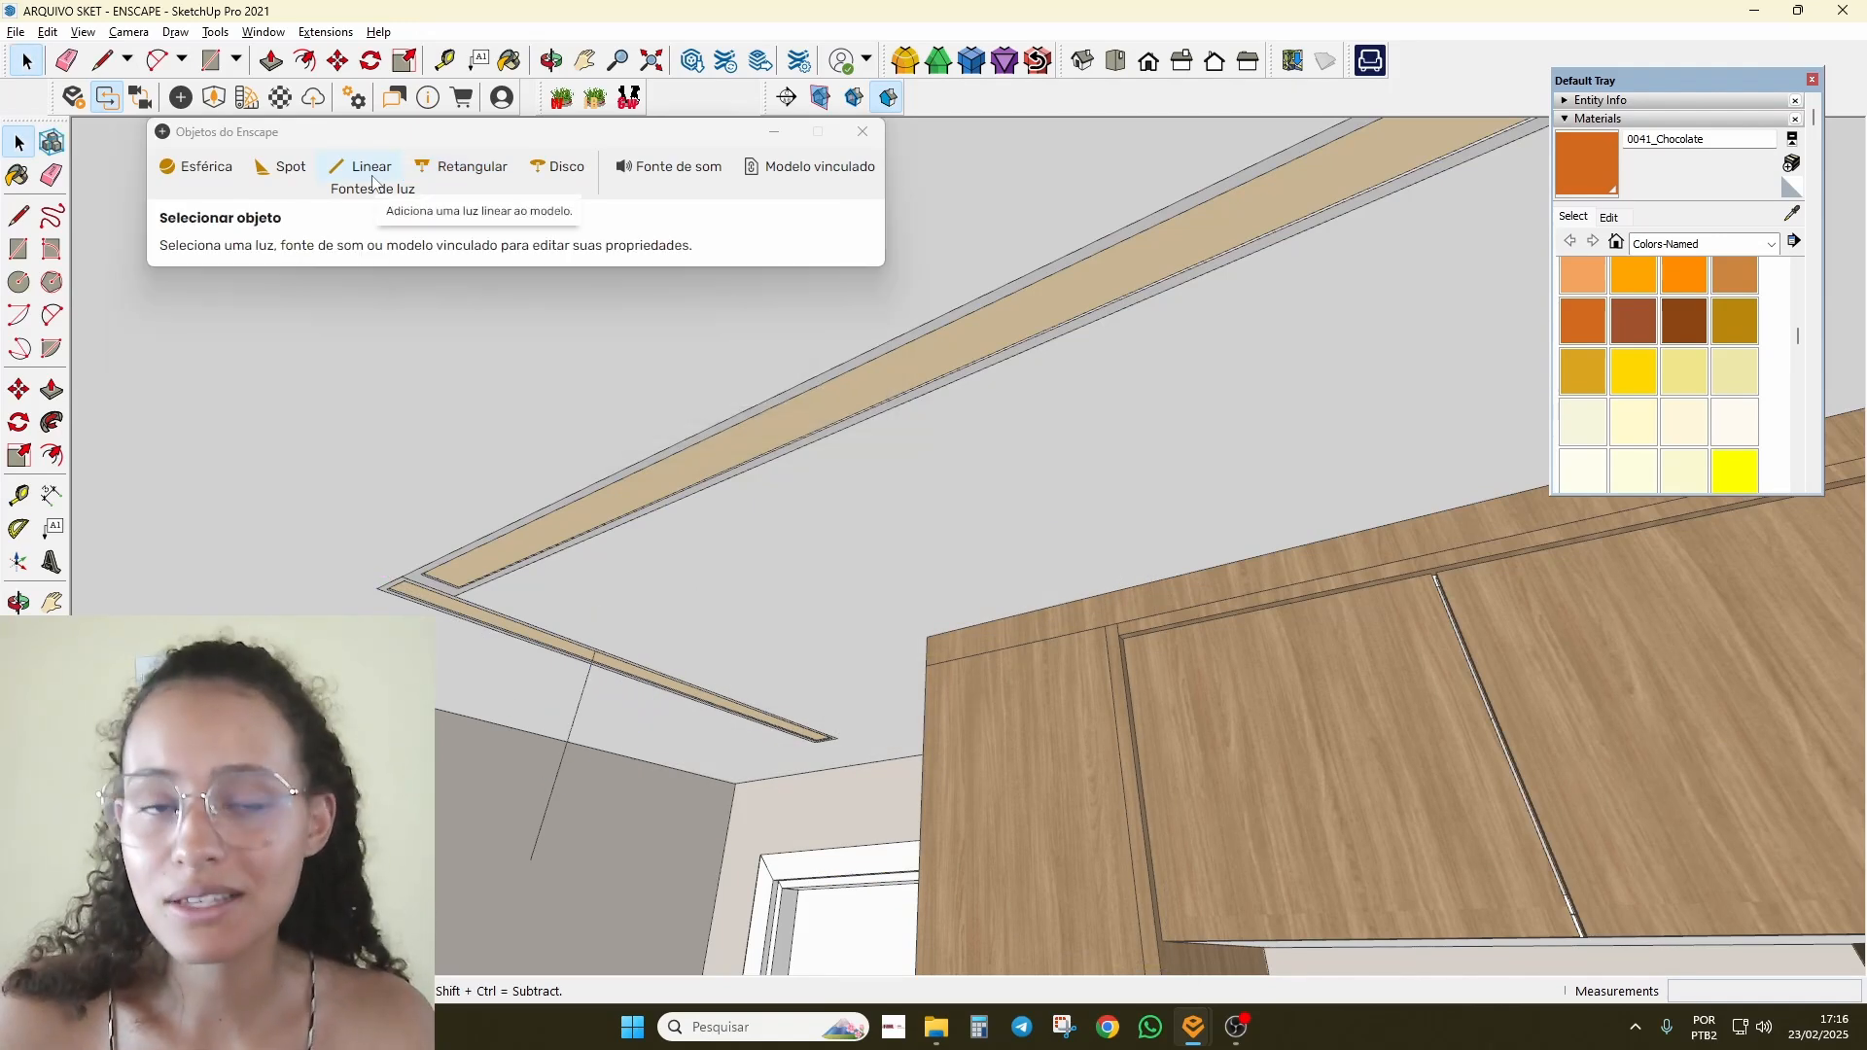
{"action": "middle_click_drag", "start_coordinate": [688, 688], "coordinate": [565, 717]}
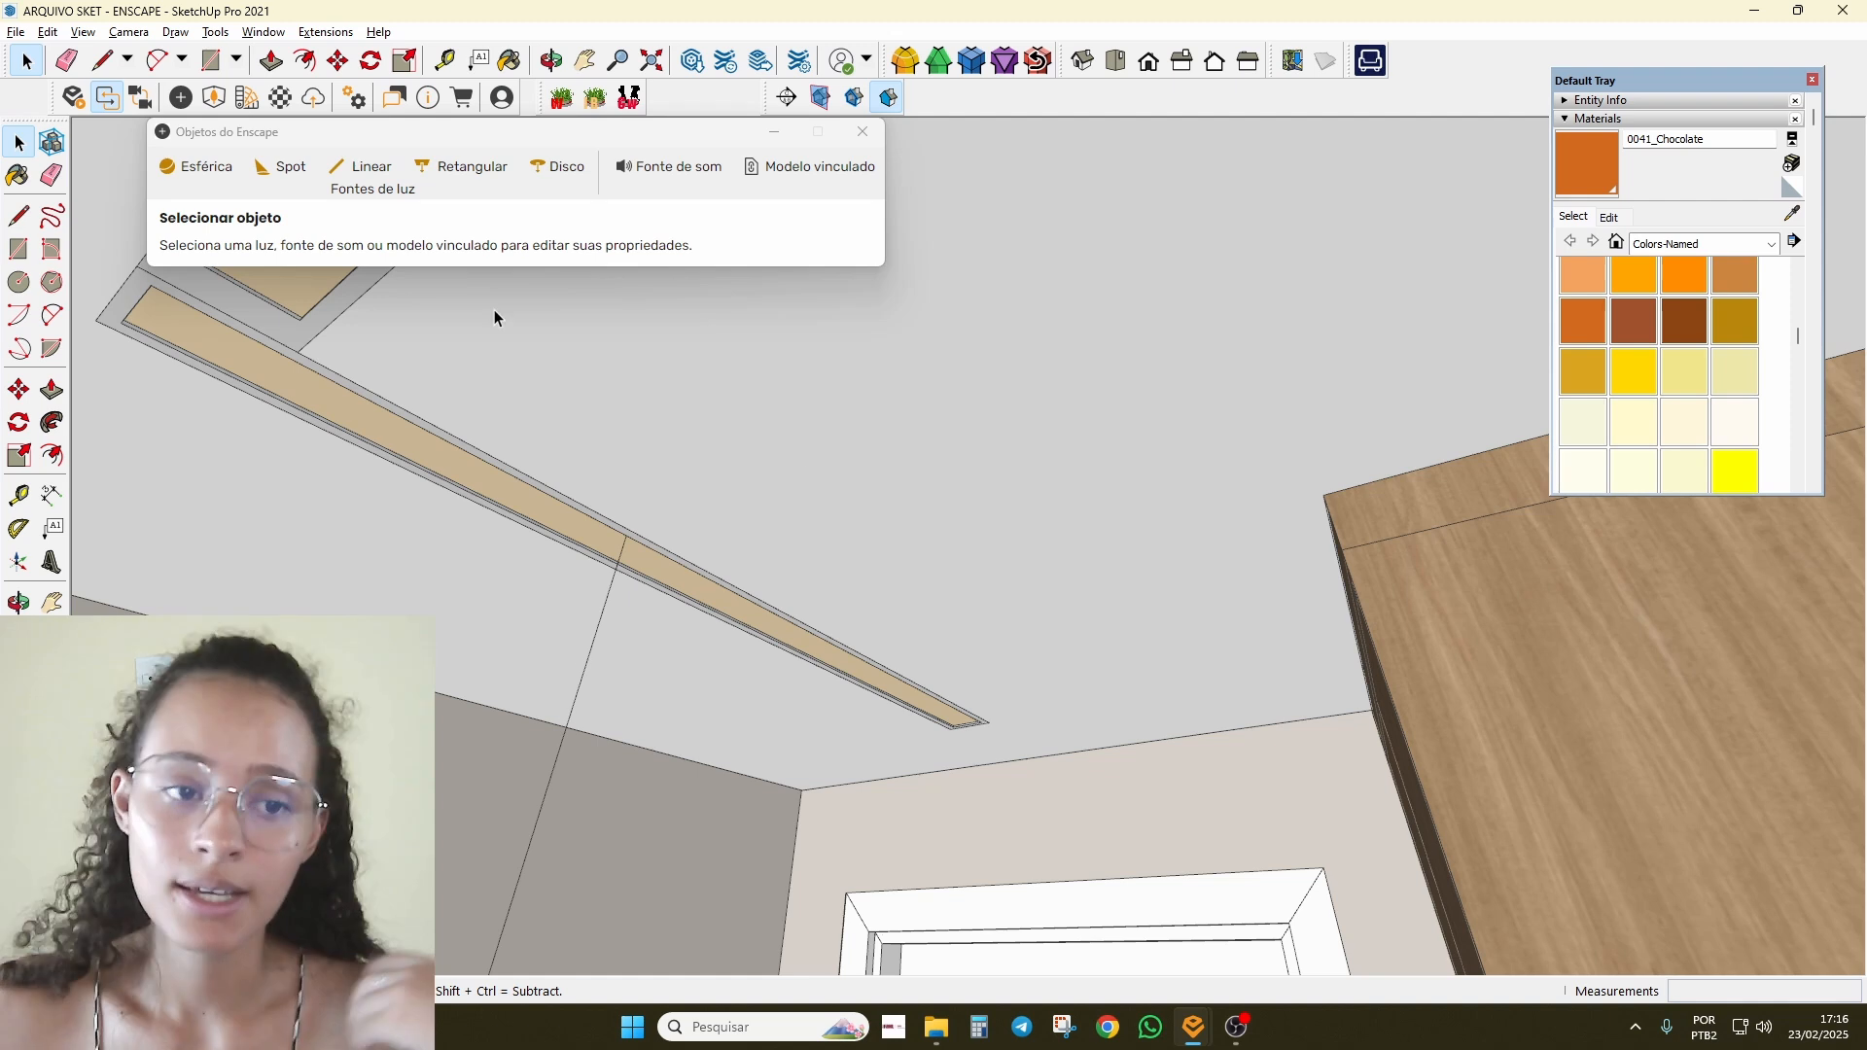
Step: Place an Enscape rectangular light on the ceiling strip and select it
{"action": "left_click", "coordinate": [457, 169]}
{"action": "left_click", "coordinate": [627, 538]}
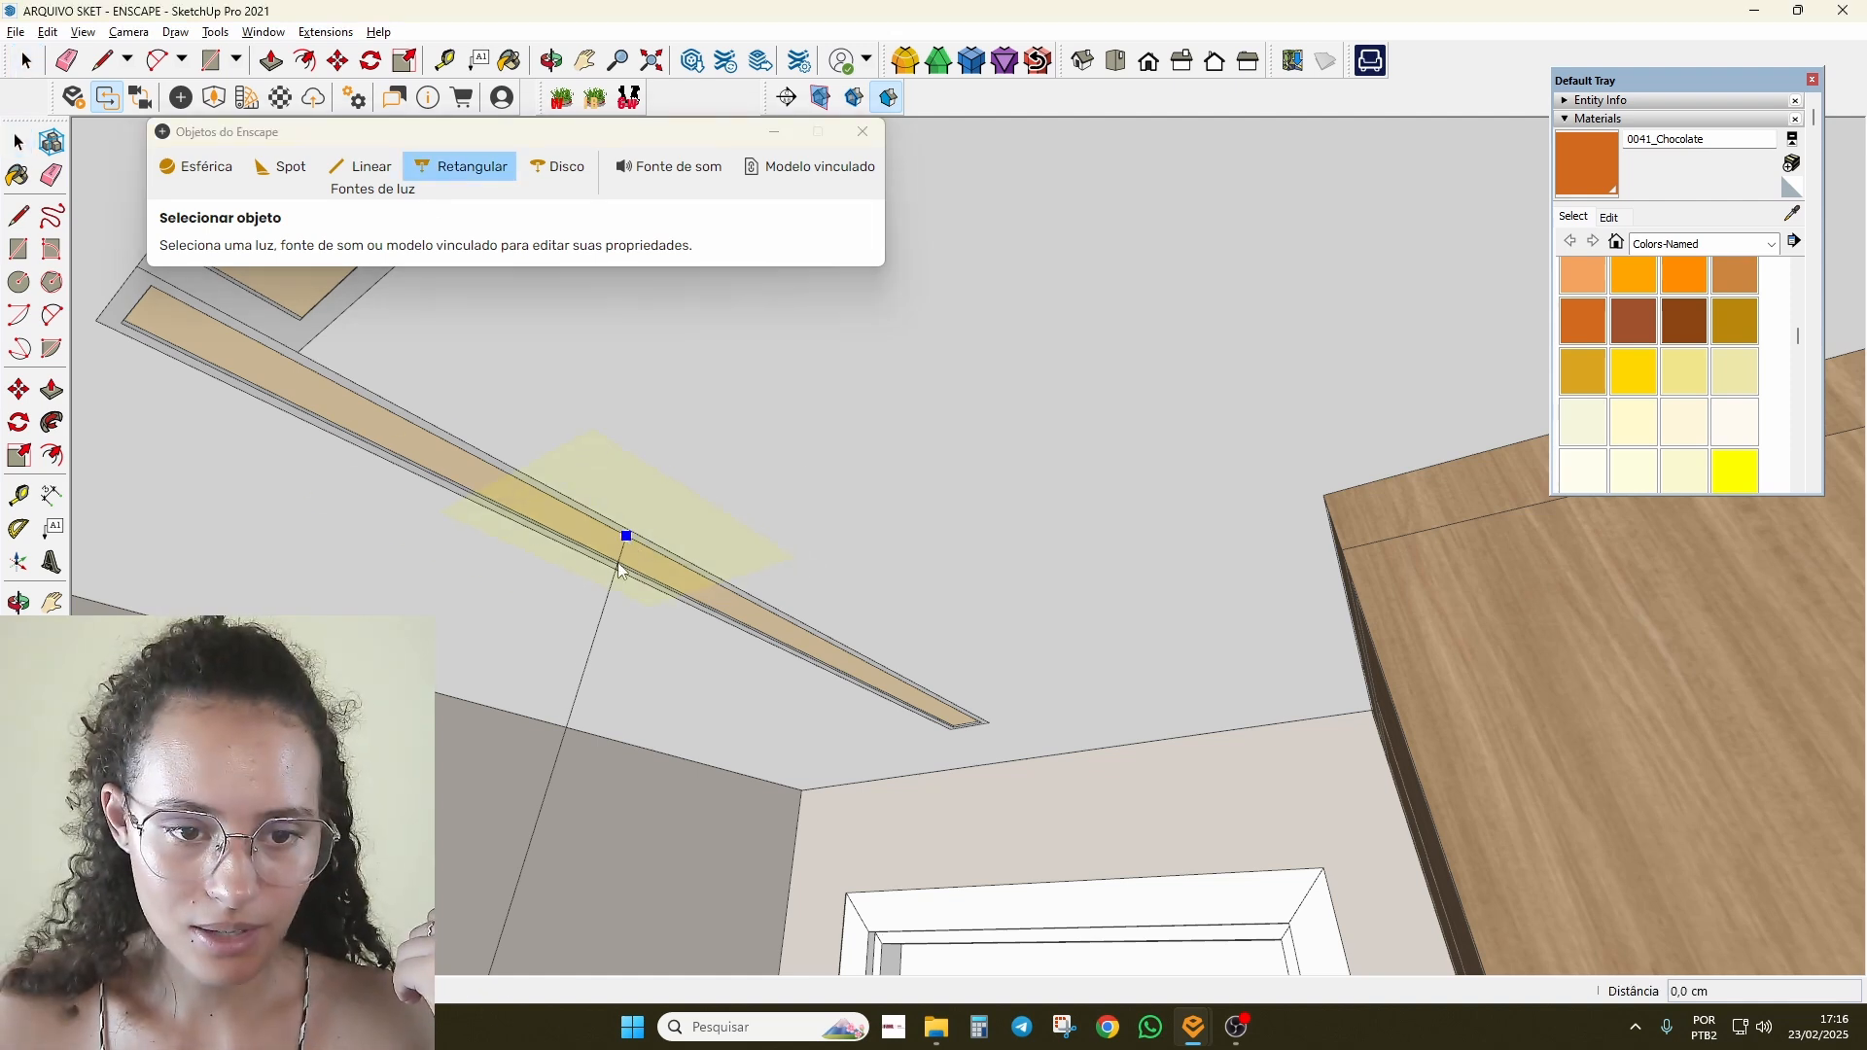
{"action": "left_click", "coordinate": [581, 675]}
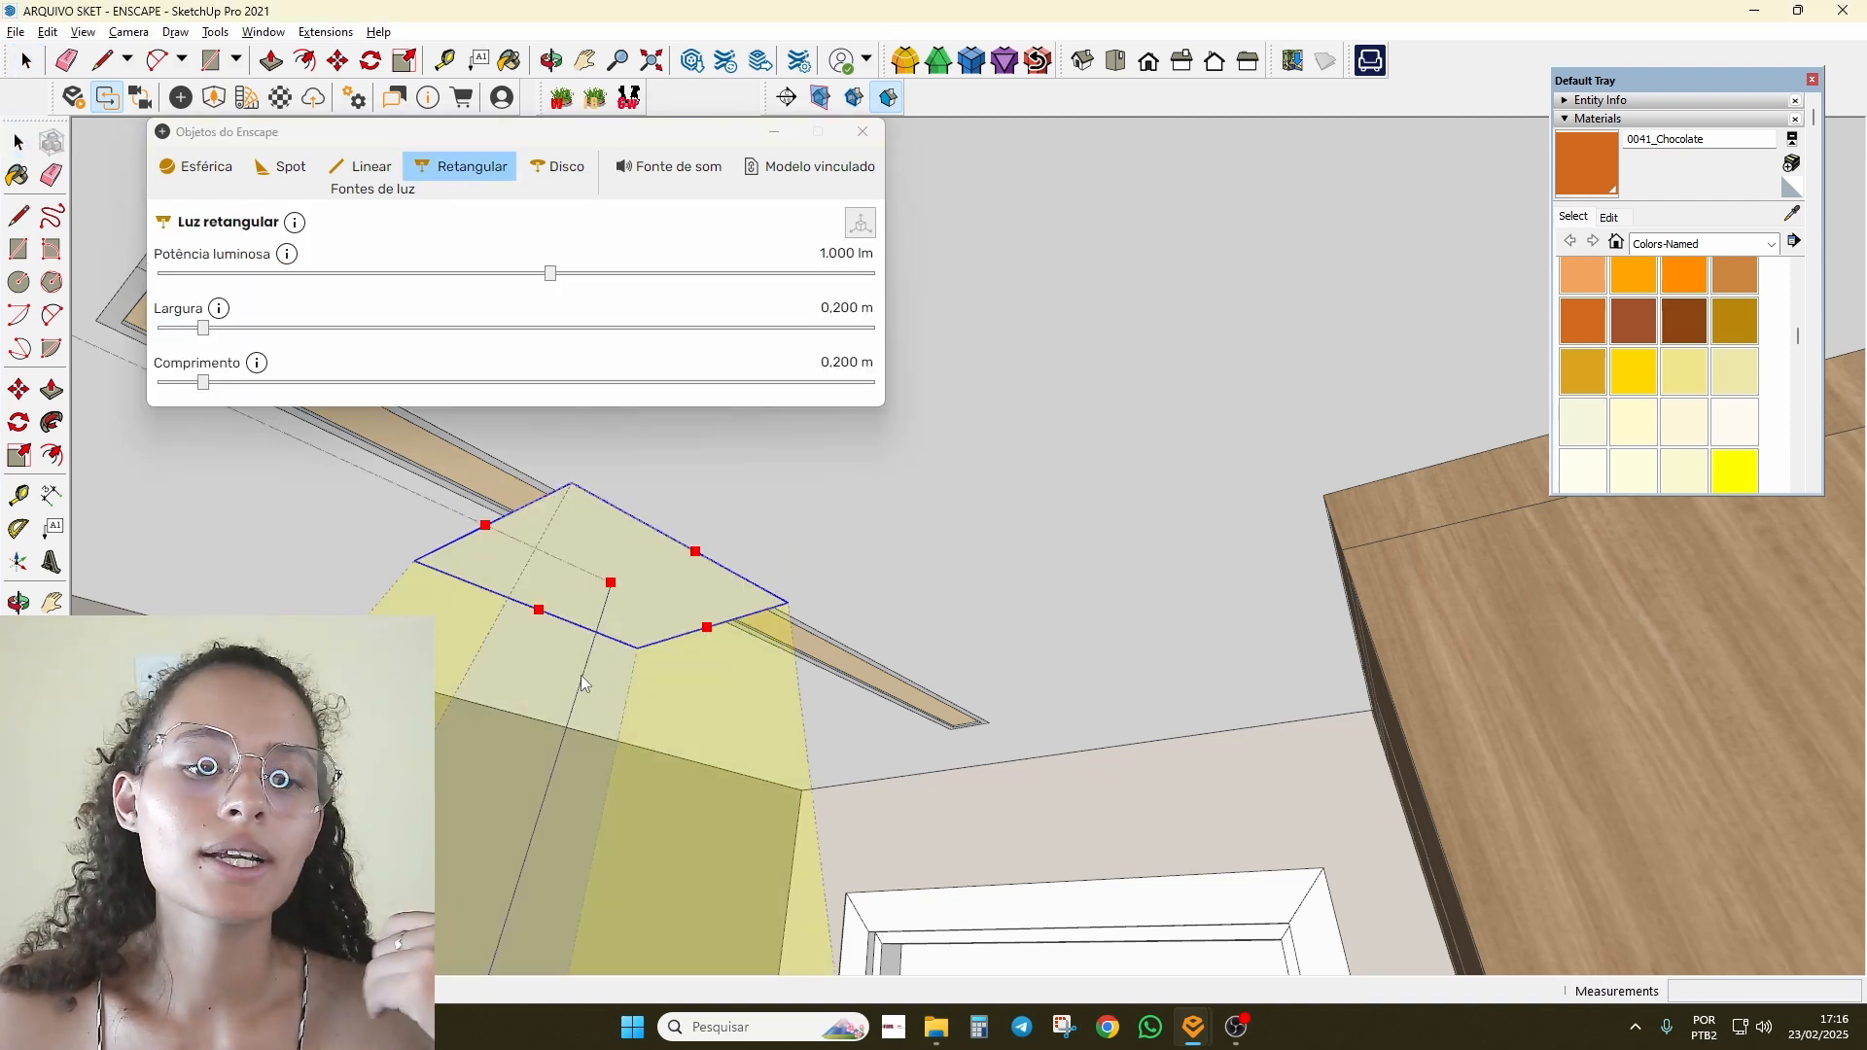
{"action": "scroll", "coordinate": [810, 615], "scroll_direction": "down", "scroll_amount": 2}
{"action": "key", "text": "e"}
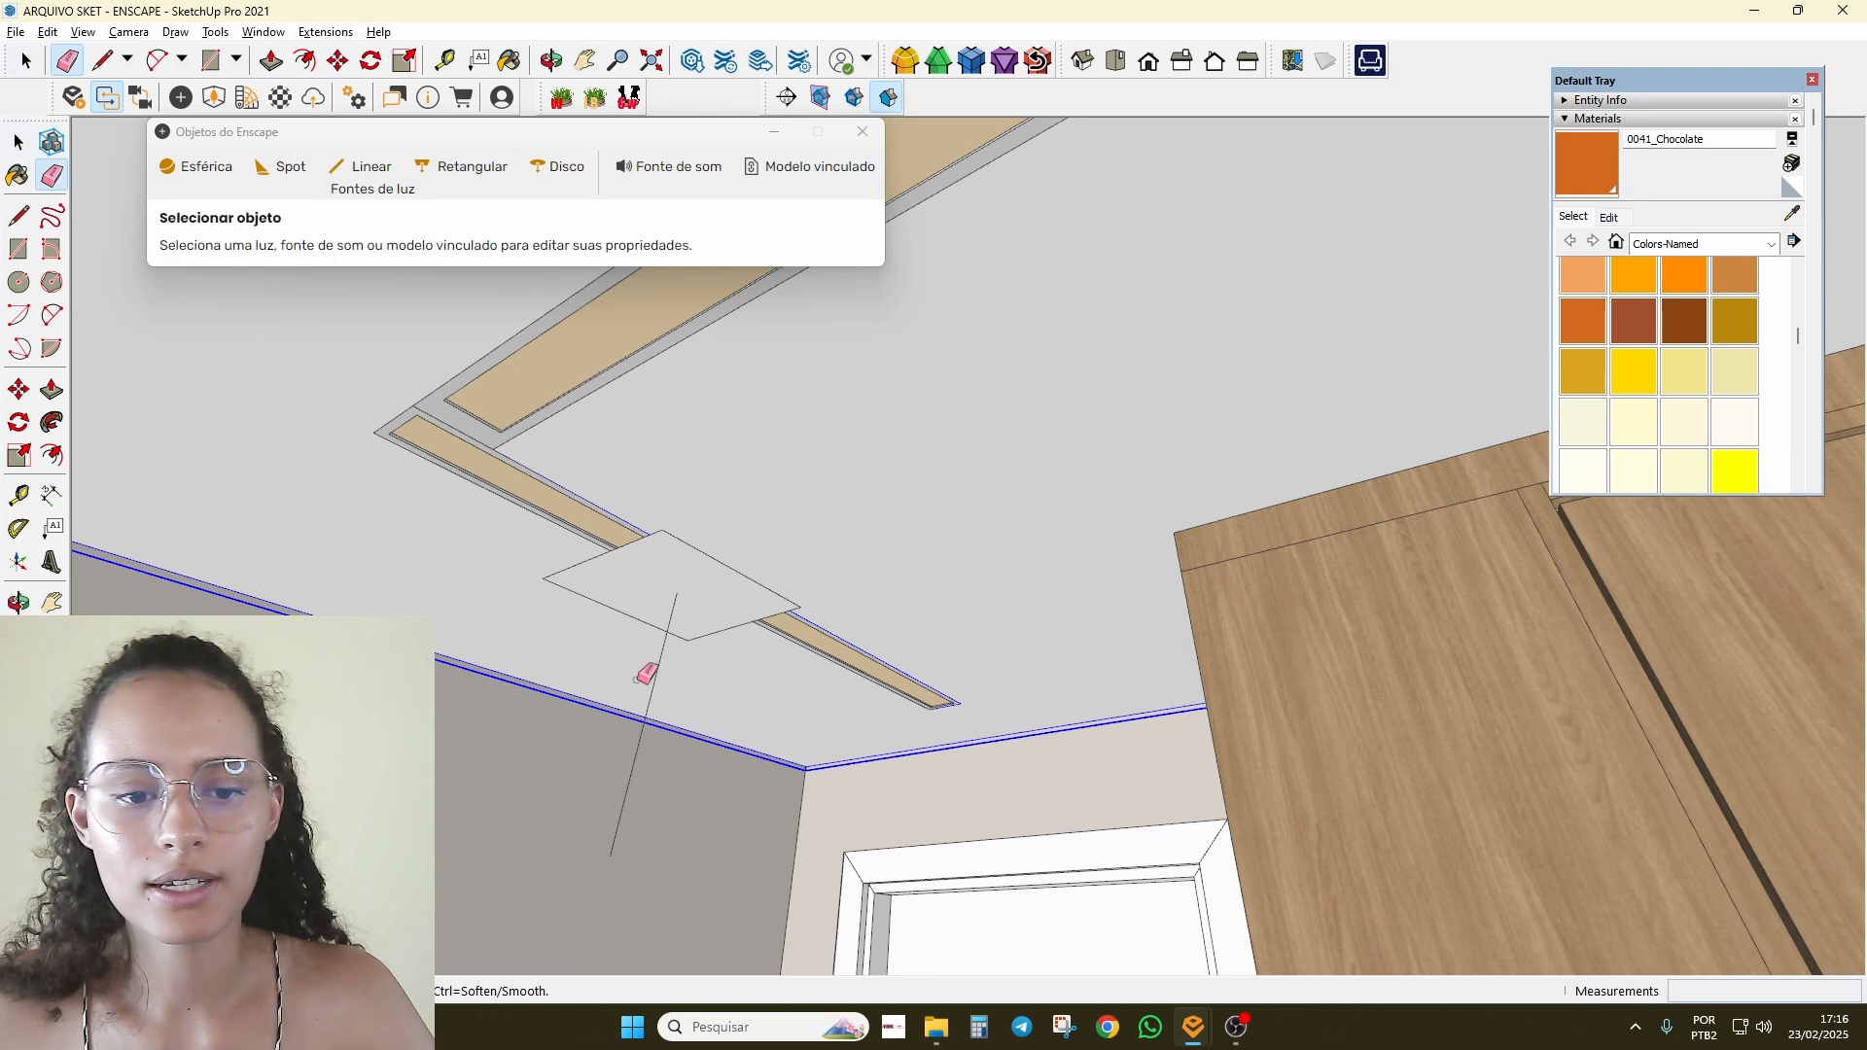
{"action": "left_click", "coordinate": [661, 581]}
{"action": "scroll", "coordinate": [661, 581], "scroll_direction": "up", "scroll_amount": 2}
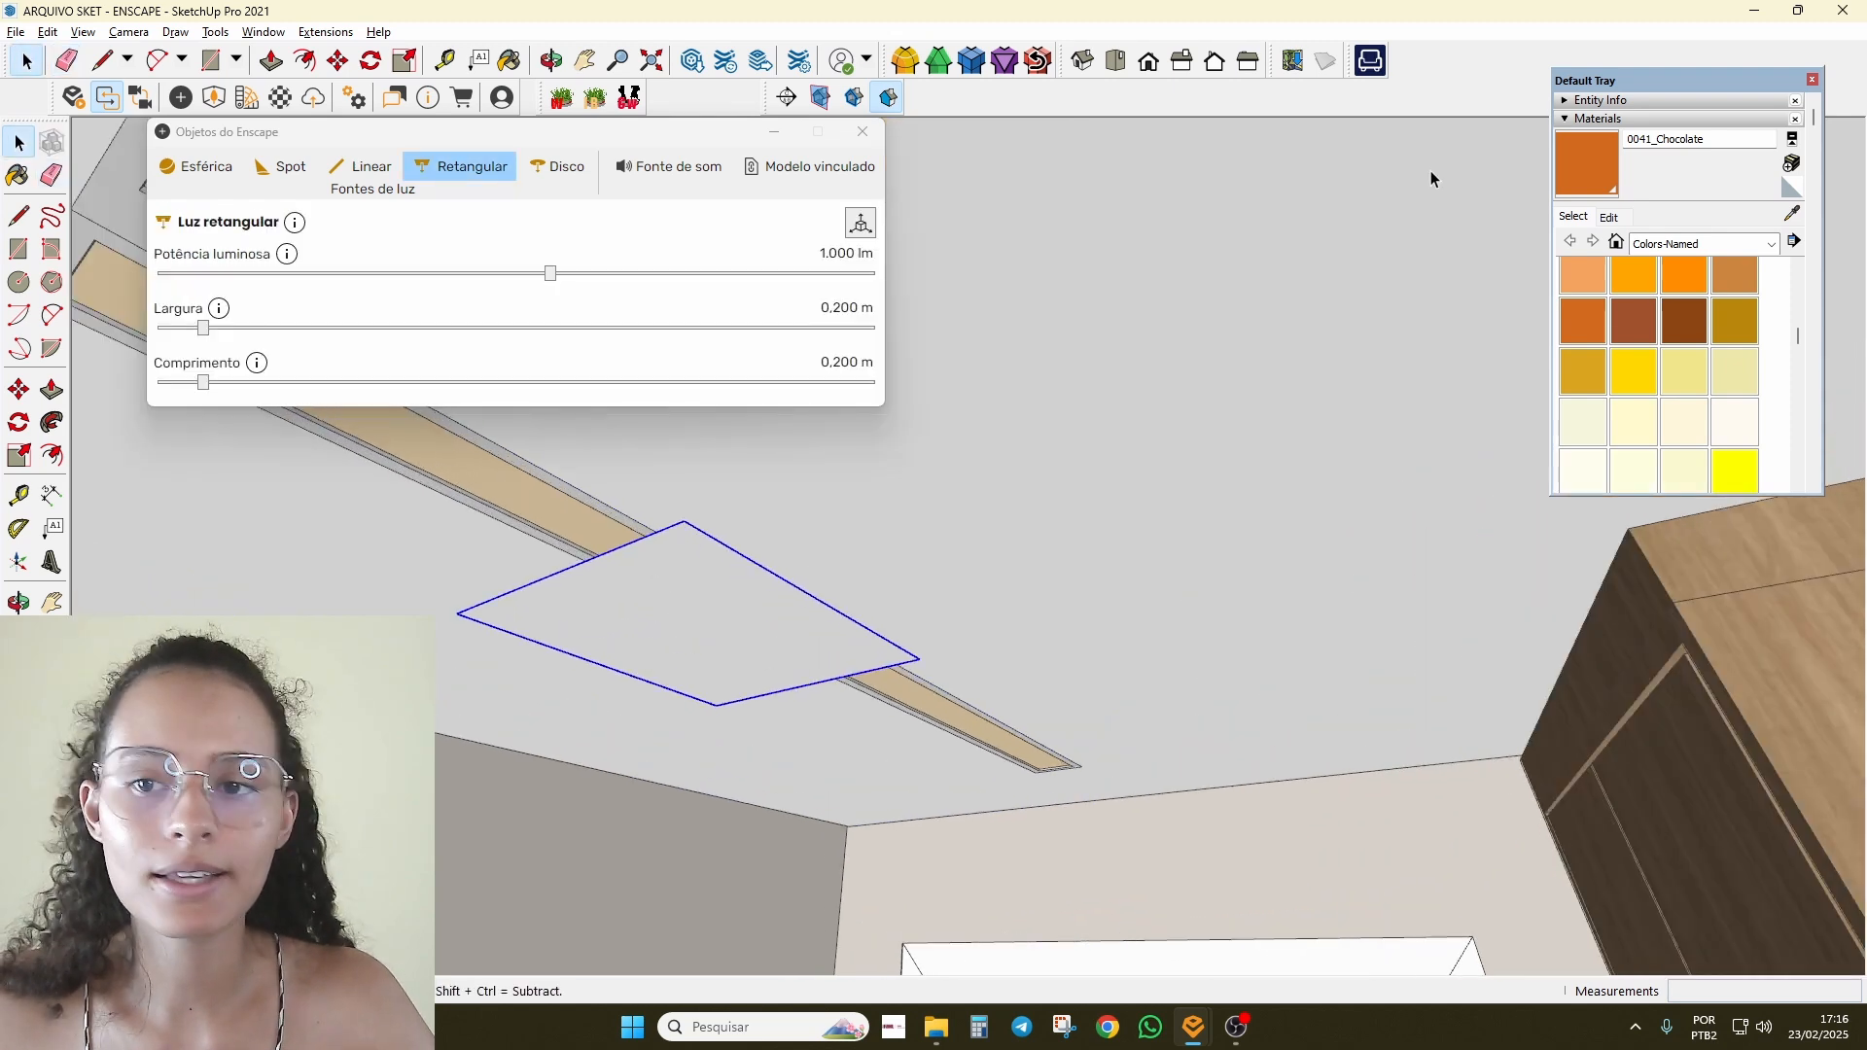
Step: Paint the light with sampled 0034_Wheat_emissive1 and start narrowing its width
{"action": "left_click", "coordinate": [1588, 191]}
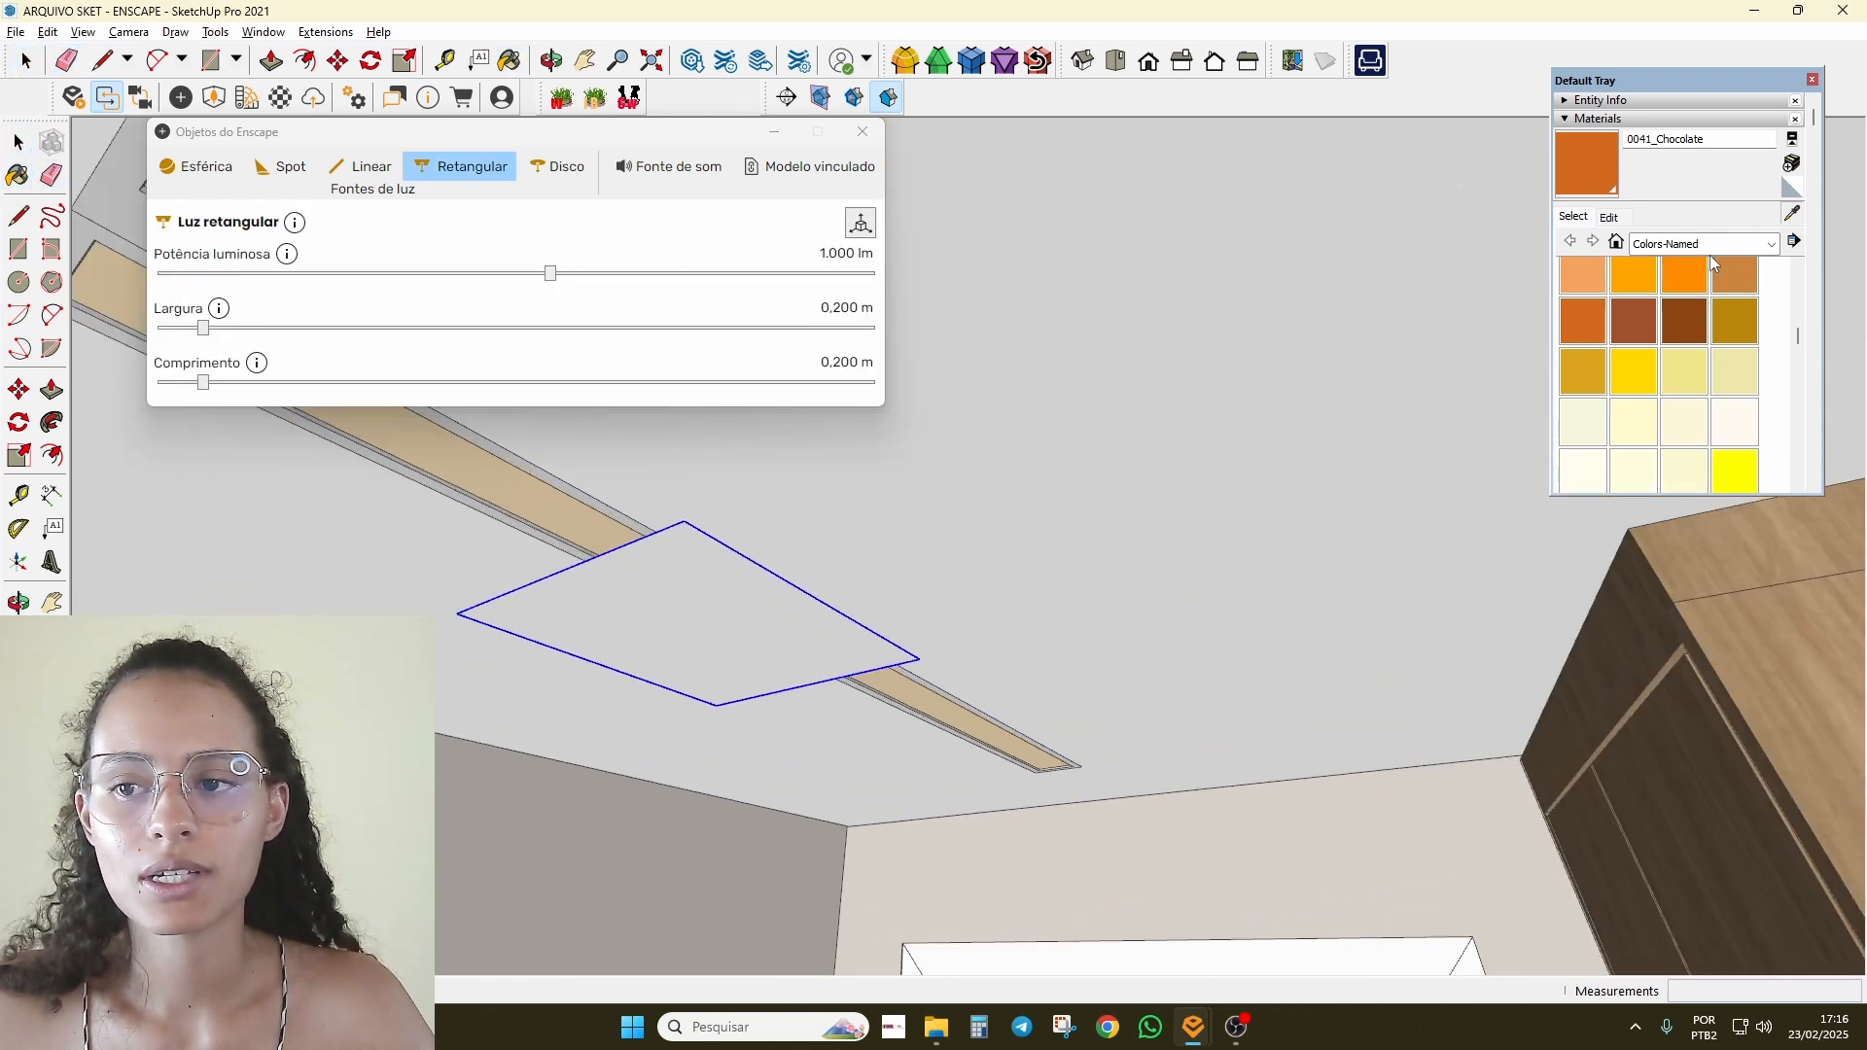
{"action": "scroll", "coordinate": [480, 436], "scroll_direction": "down", "scroll_amount": 1}
{"action": "left_click", "coordinate": [479, 468]}
{"action": "left_click", "coordinate": [671, 586]}
{"action": "middle_click_drag", "start_coordinate": [798, 595], "coordinate": [652, 554]}
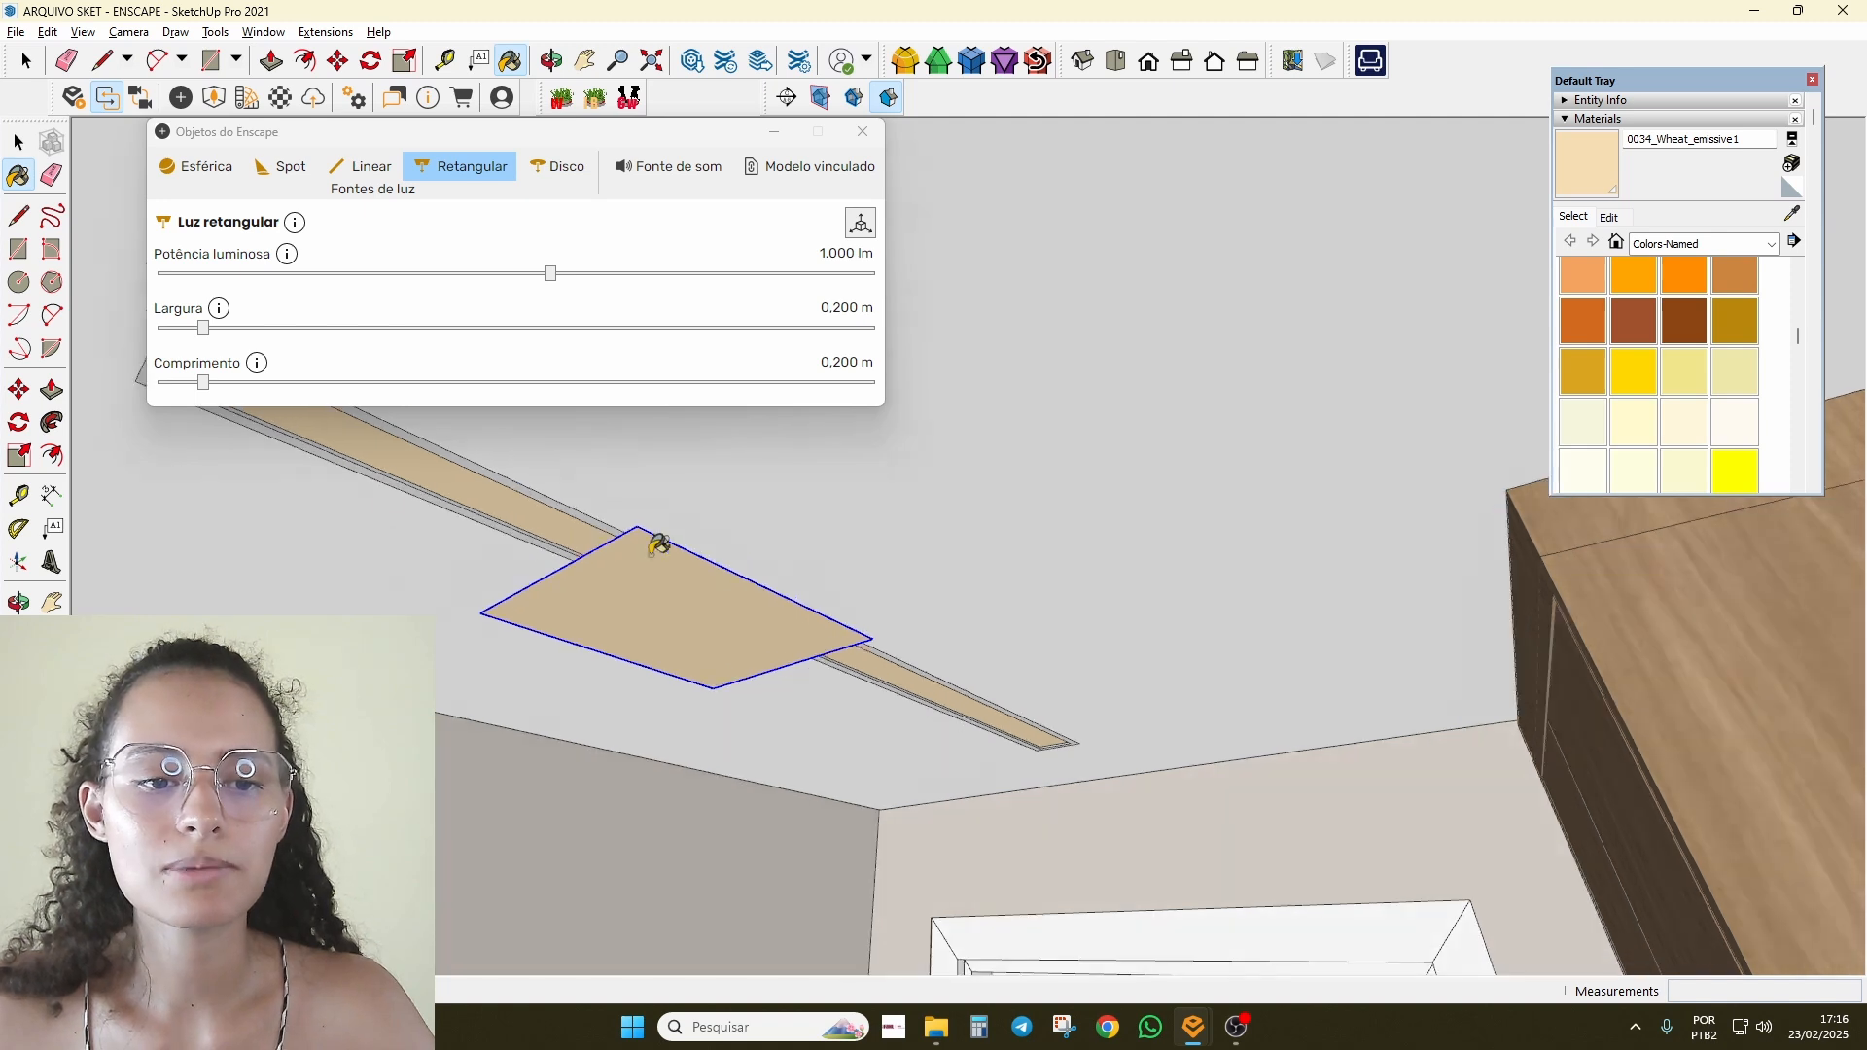
{"action": "mouse_move", "coordinate": [564, 512]}
{"action": "middle_mouse_down"}
{"action": "mouse_move", "coordinate": [599, 581]}
{"action": "mouse_move", "coordinate": [600, 558]}
{"action": "mouse_move", "coordinate": [791, 705]}
{"action": "middle_mouse_up"}
{"action": "key", "text": "space"}
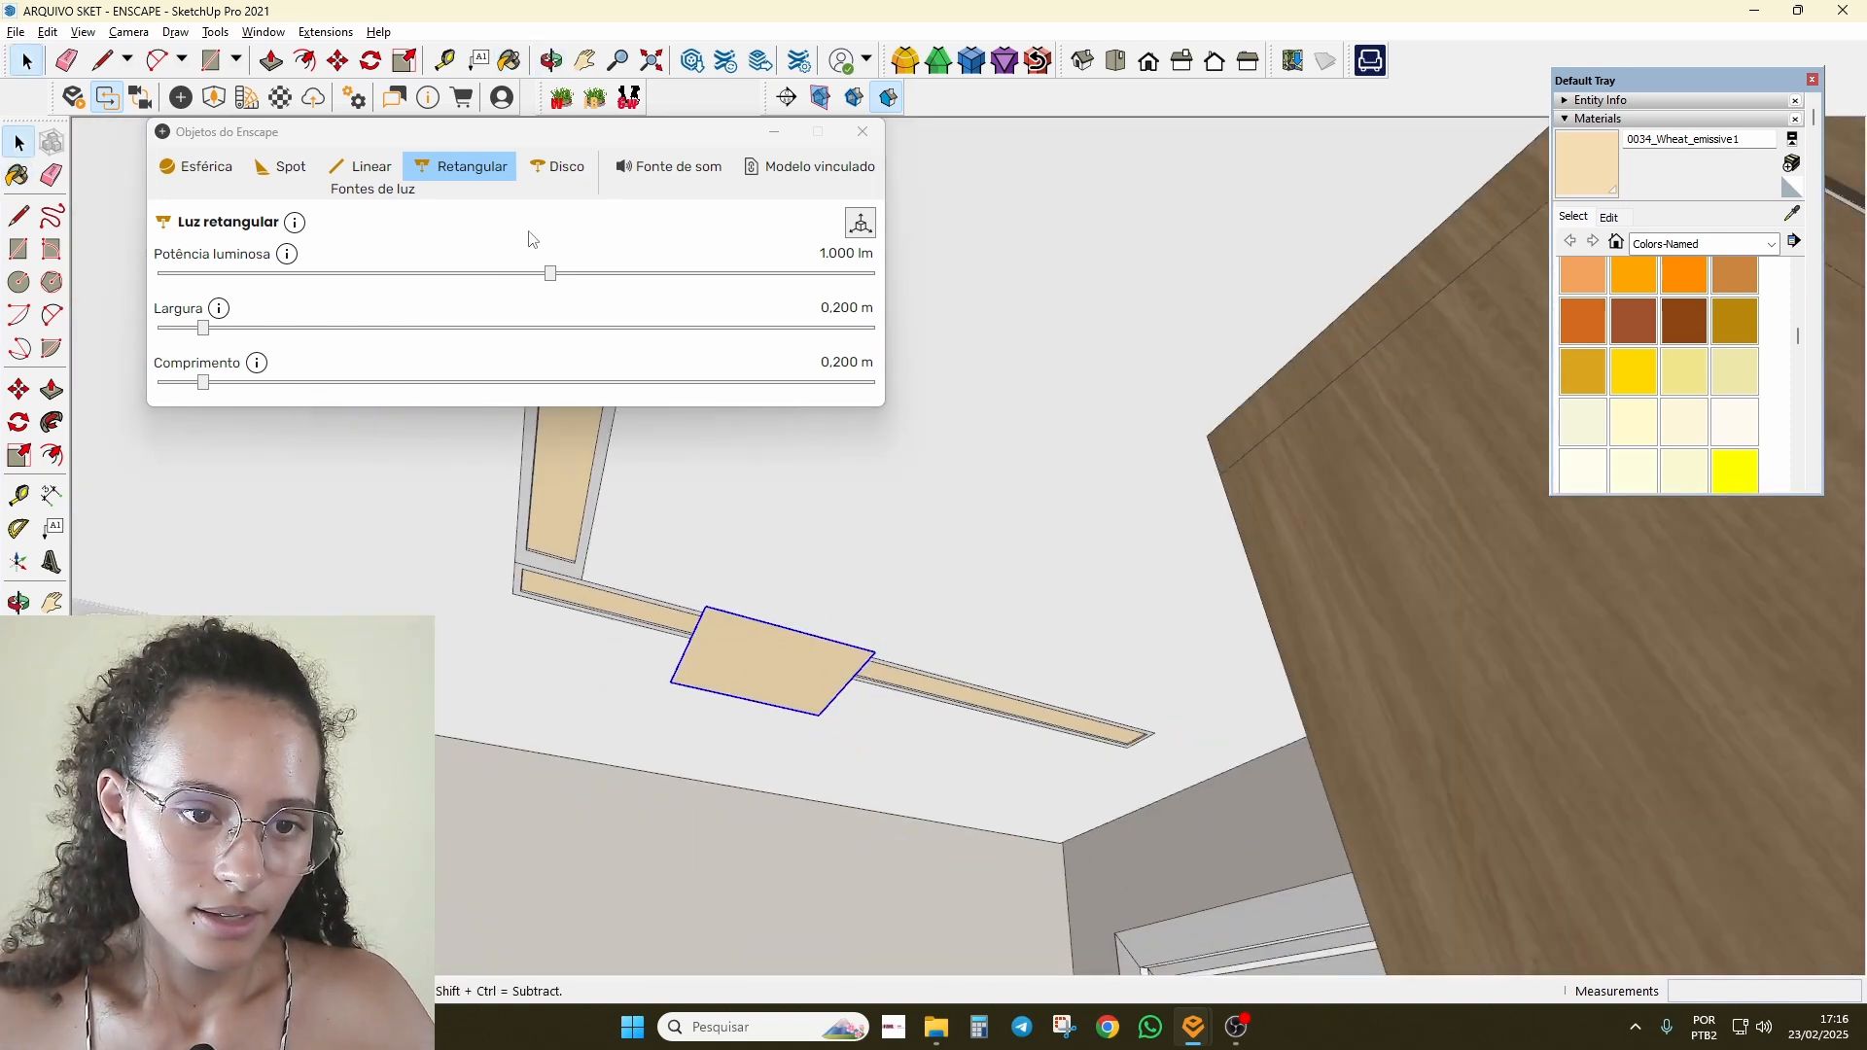
{"action": "left_click_drag", "start_coordinate": [203, 331], "coordinate": [406, 383]}
Step: Move the 0.103 m by 1.045 m light so its corner lines up with the strip's end
{"action": "scroll", "coordinate": [1177, 641], "scroll_direction": "up", "scroll_amount": 5}
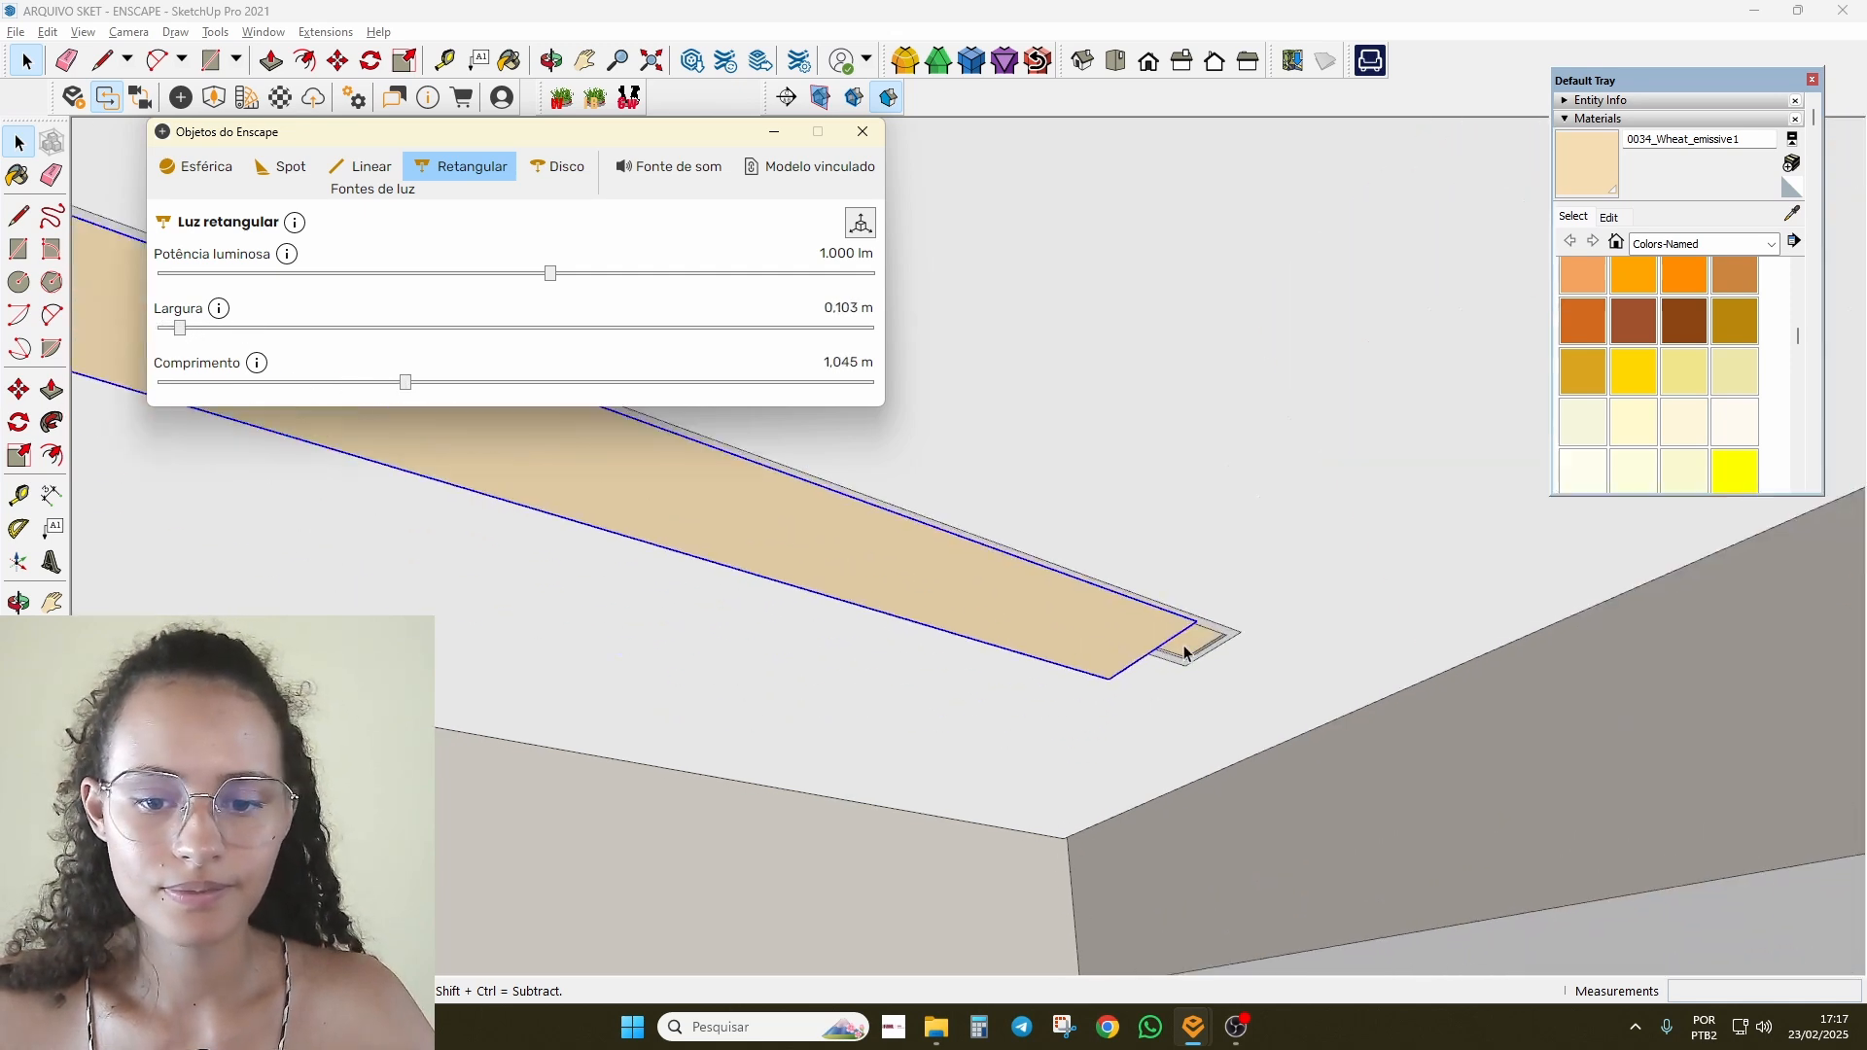
{"action": "key", "text": "m"}
{"action": "left_click", "coordinate": [1167, 565]}
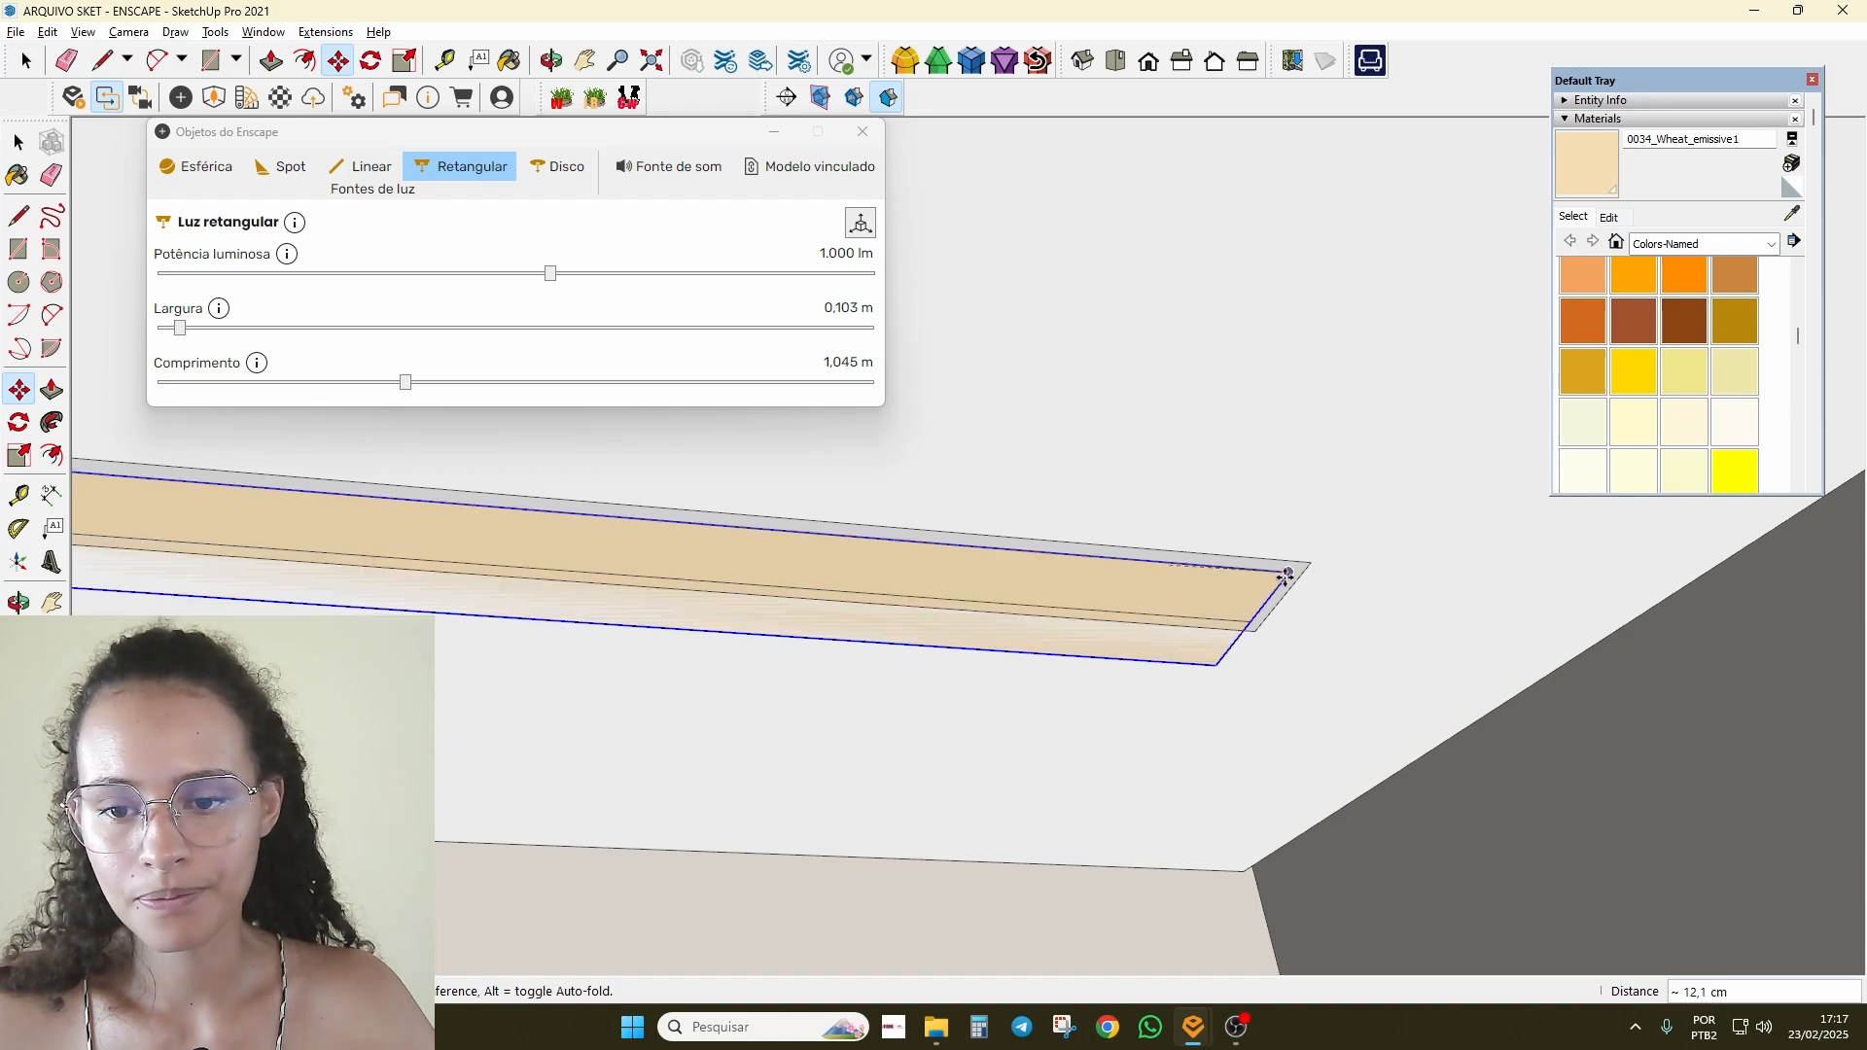
{"action": "left_click", "coordinate": [1313, 578]}
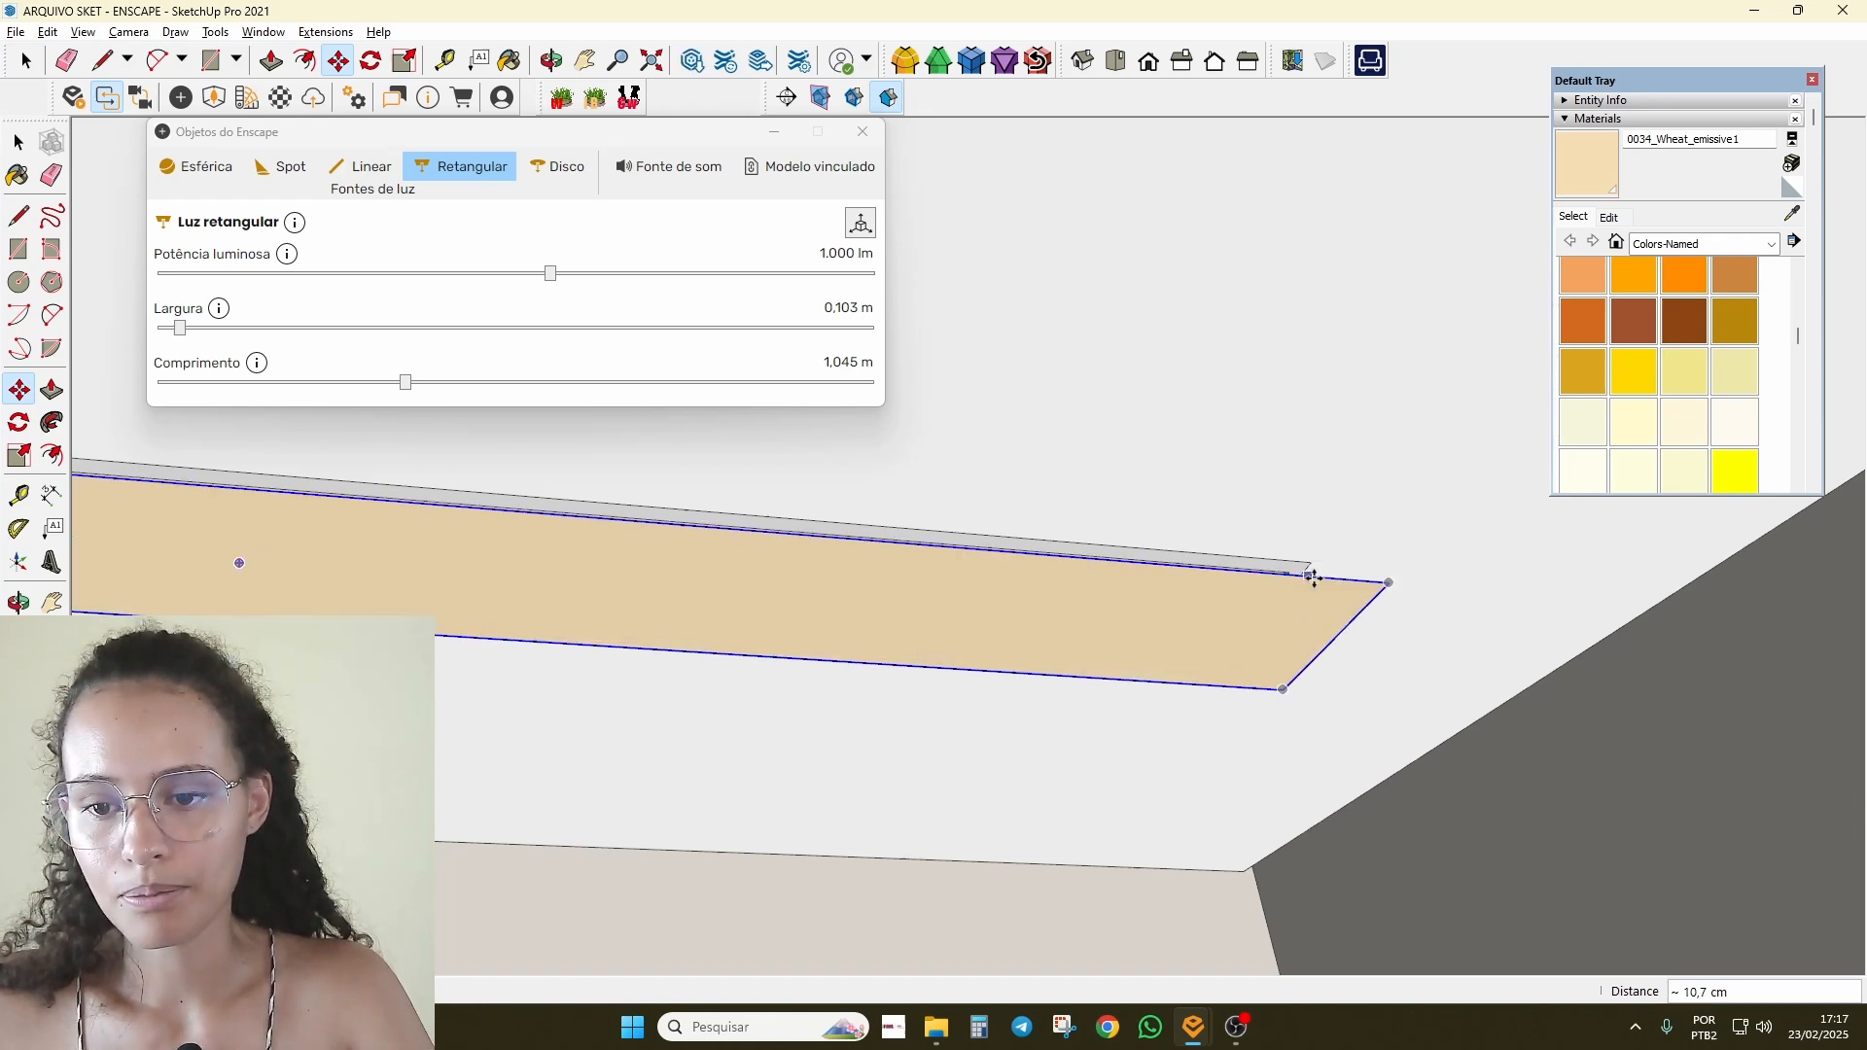
{"action": "left_click", "coordinate": [1386, 583]}
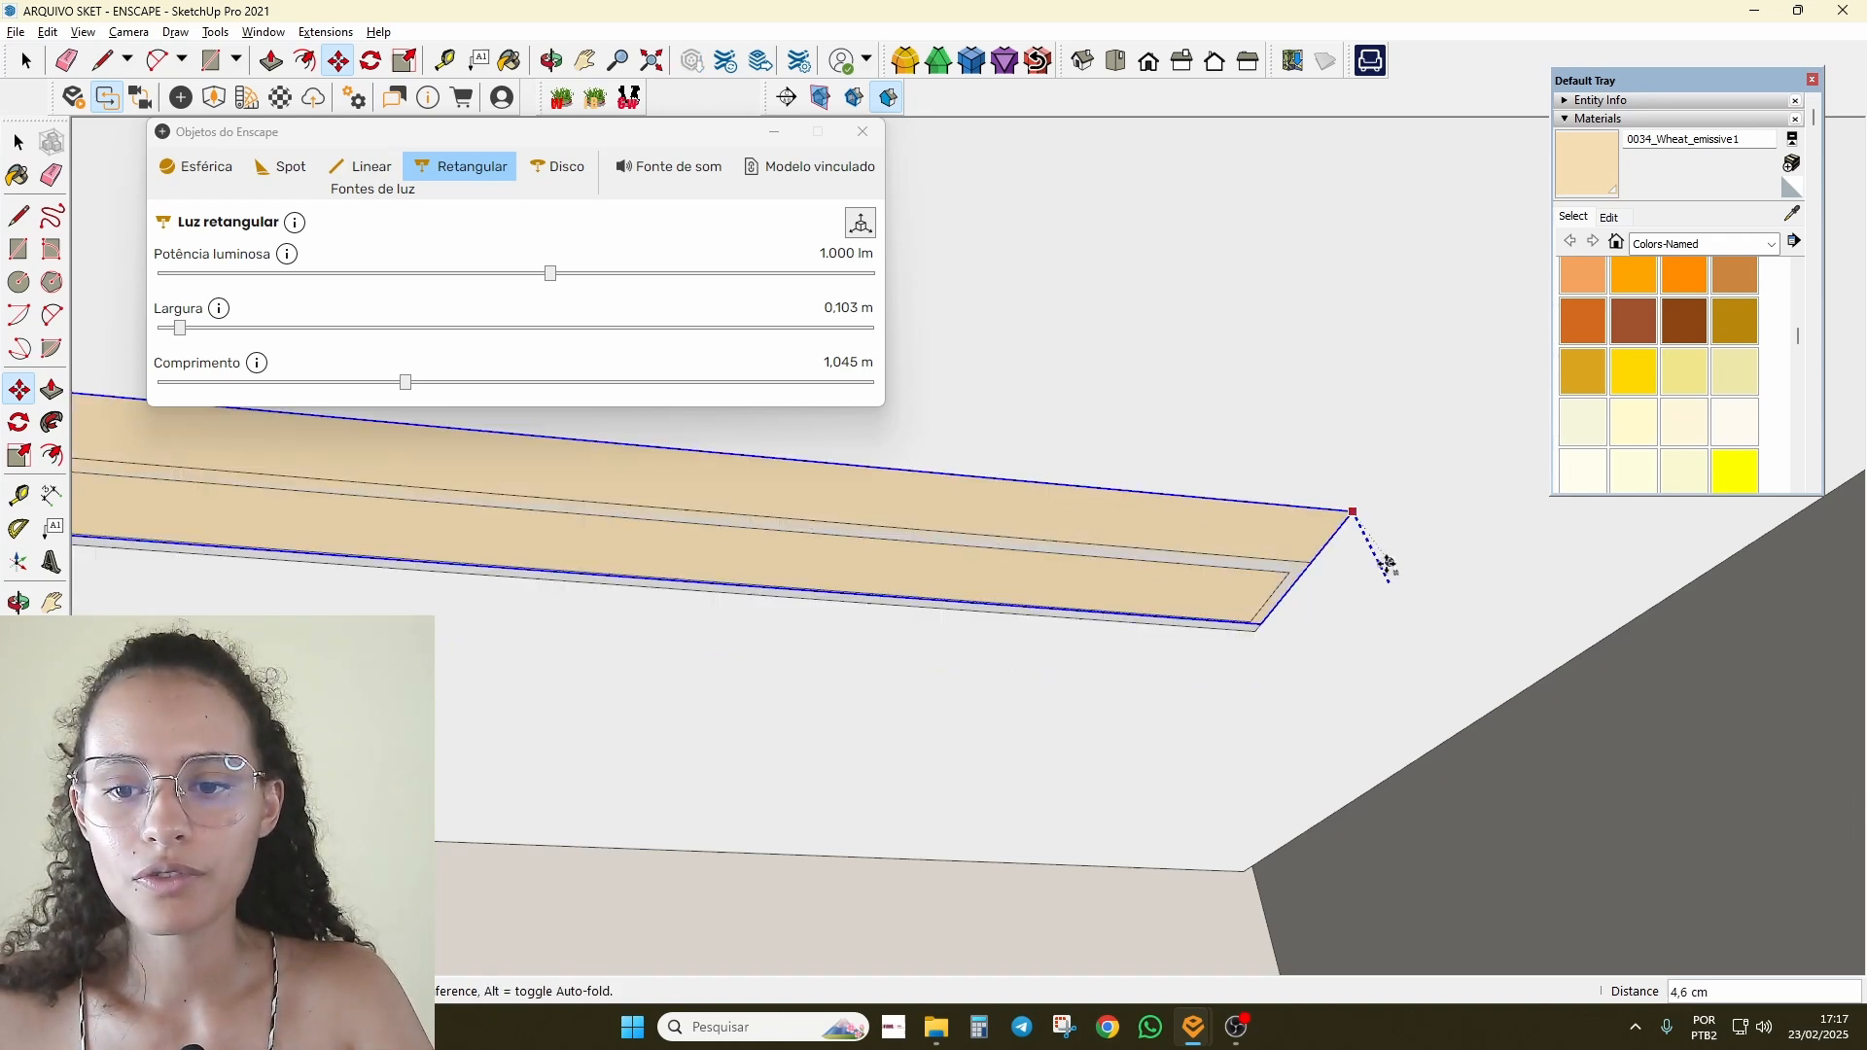
{"action": "left_click", "coordinate": [1294, 588]}
{"action": "scroll", "coordinate": [1306, 580], "scroll_direction": "down", "scroll_amount": 4}
{"action": "middle_click_drag", "start_coordinate": [1301, 582], "coordinate": [797, 632]}
{"action": "mouse_move", "coordinate": [798, 632]}
{"action": "middle_mouse_down", "text": "shift"}
{"action": "mouse_move", "coordinate": [701, 690]}
{"action": "mouse_move", "coordinate": [901, 592]}
{"action": "mouse_move", "coordinate": [842, 629]}
{"action": "middle_mouse_up", "text": "shift"}
{"action": "scroll", "coordinate": [890, 574], "scroll_direction": "up", "scroll_amount": 3}
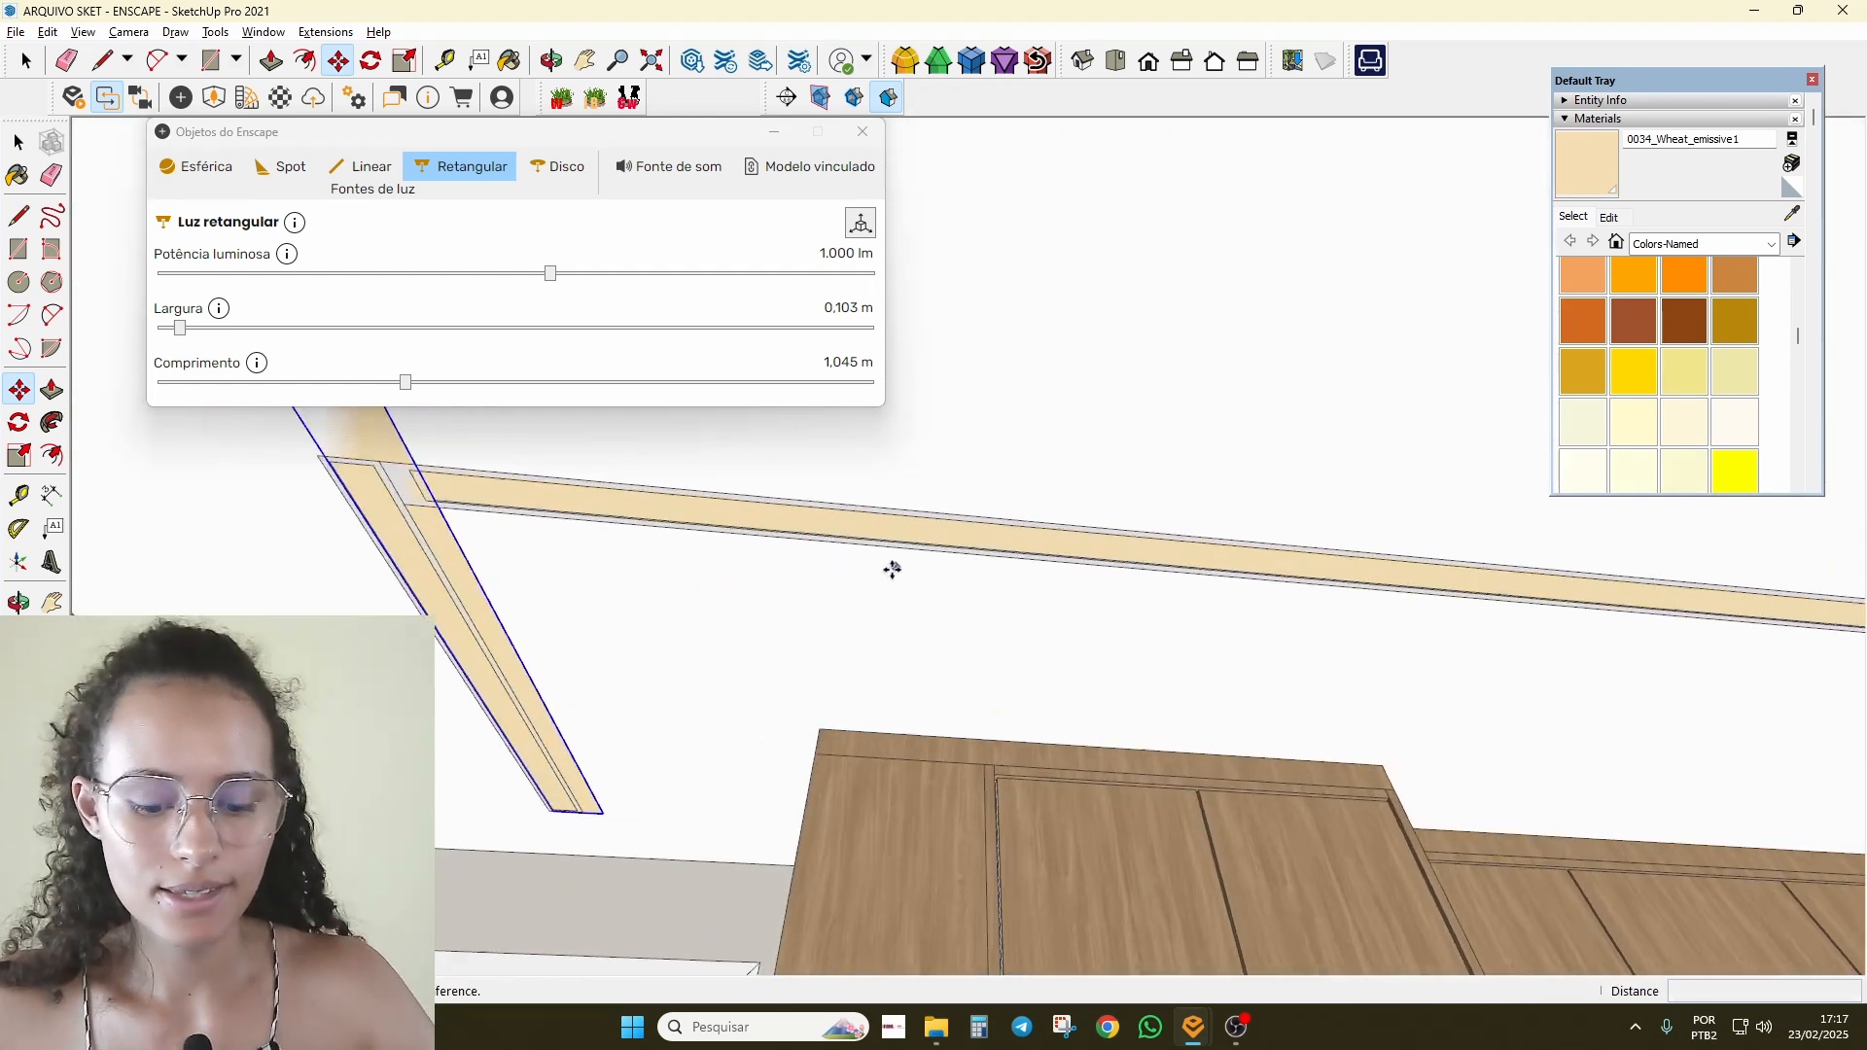
{"action": "key", "text": "l"}
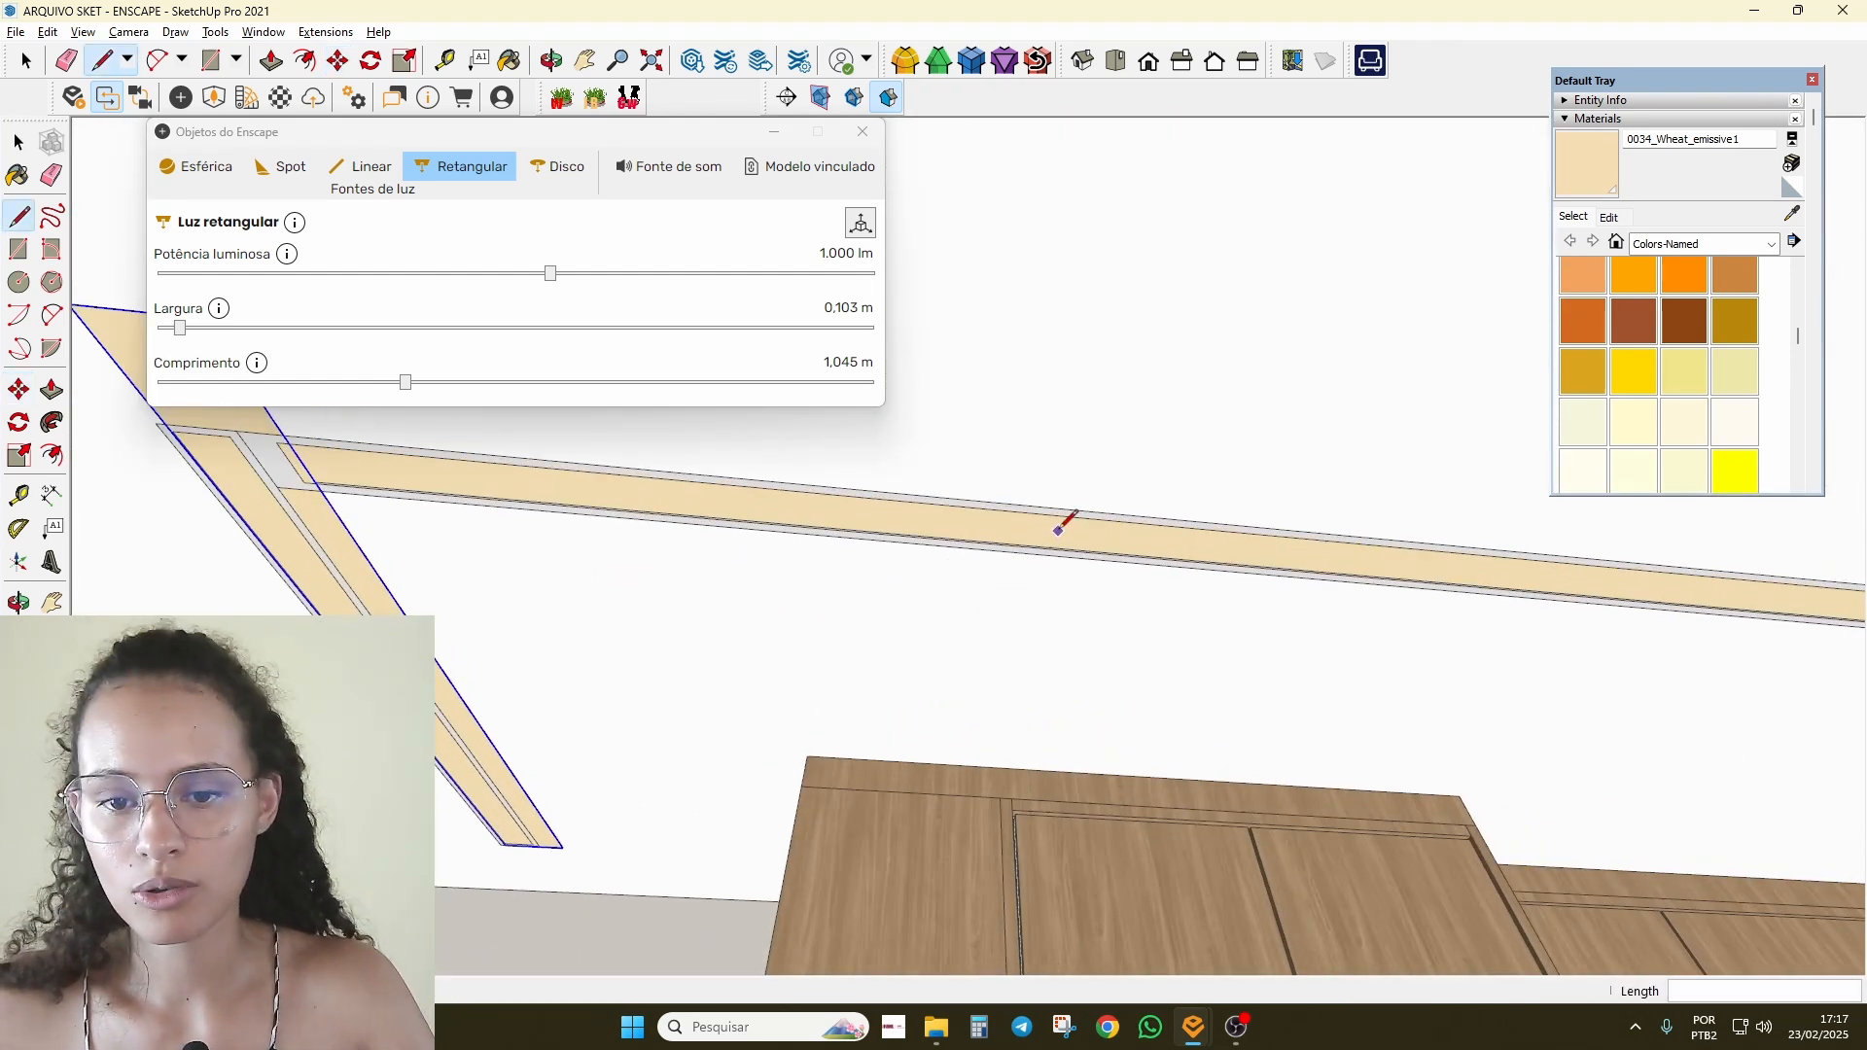
Step: Draw a short guide line down from the strip and place a new rectangular Enscape light
{"action": "middle_click_drag", "start_coordinate": [745, 803], "coordinate": [910, 898]}
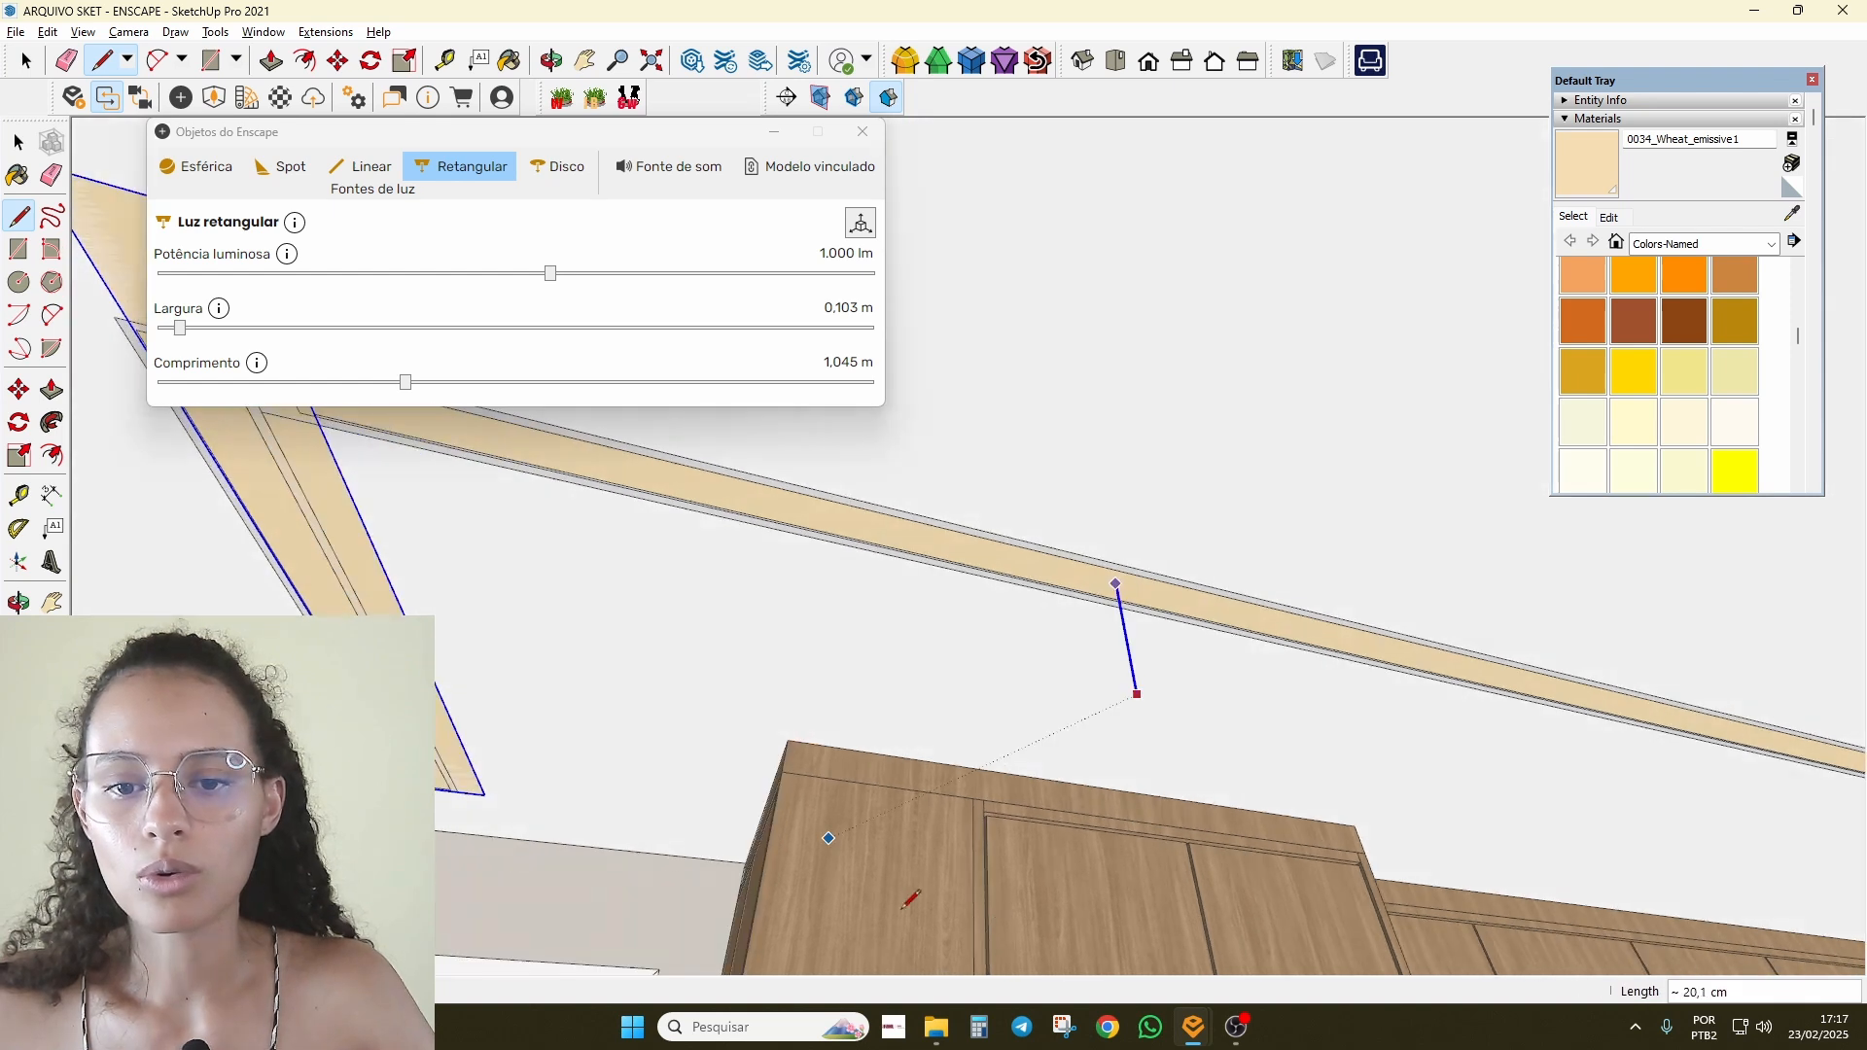
{"action": "left_click", "coordinate": [455, 172]}
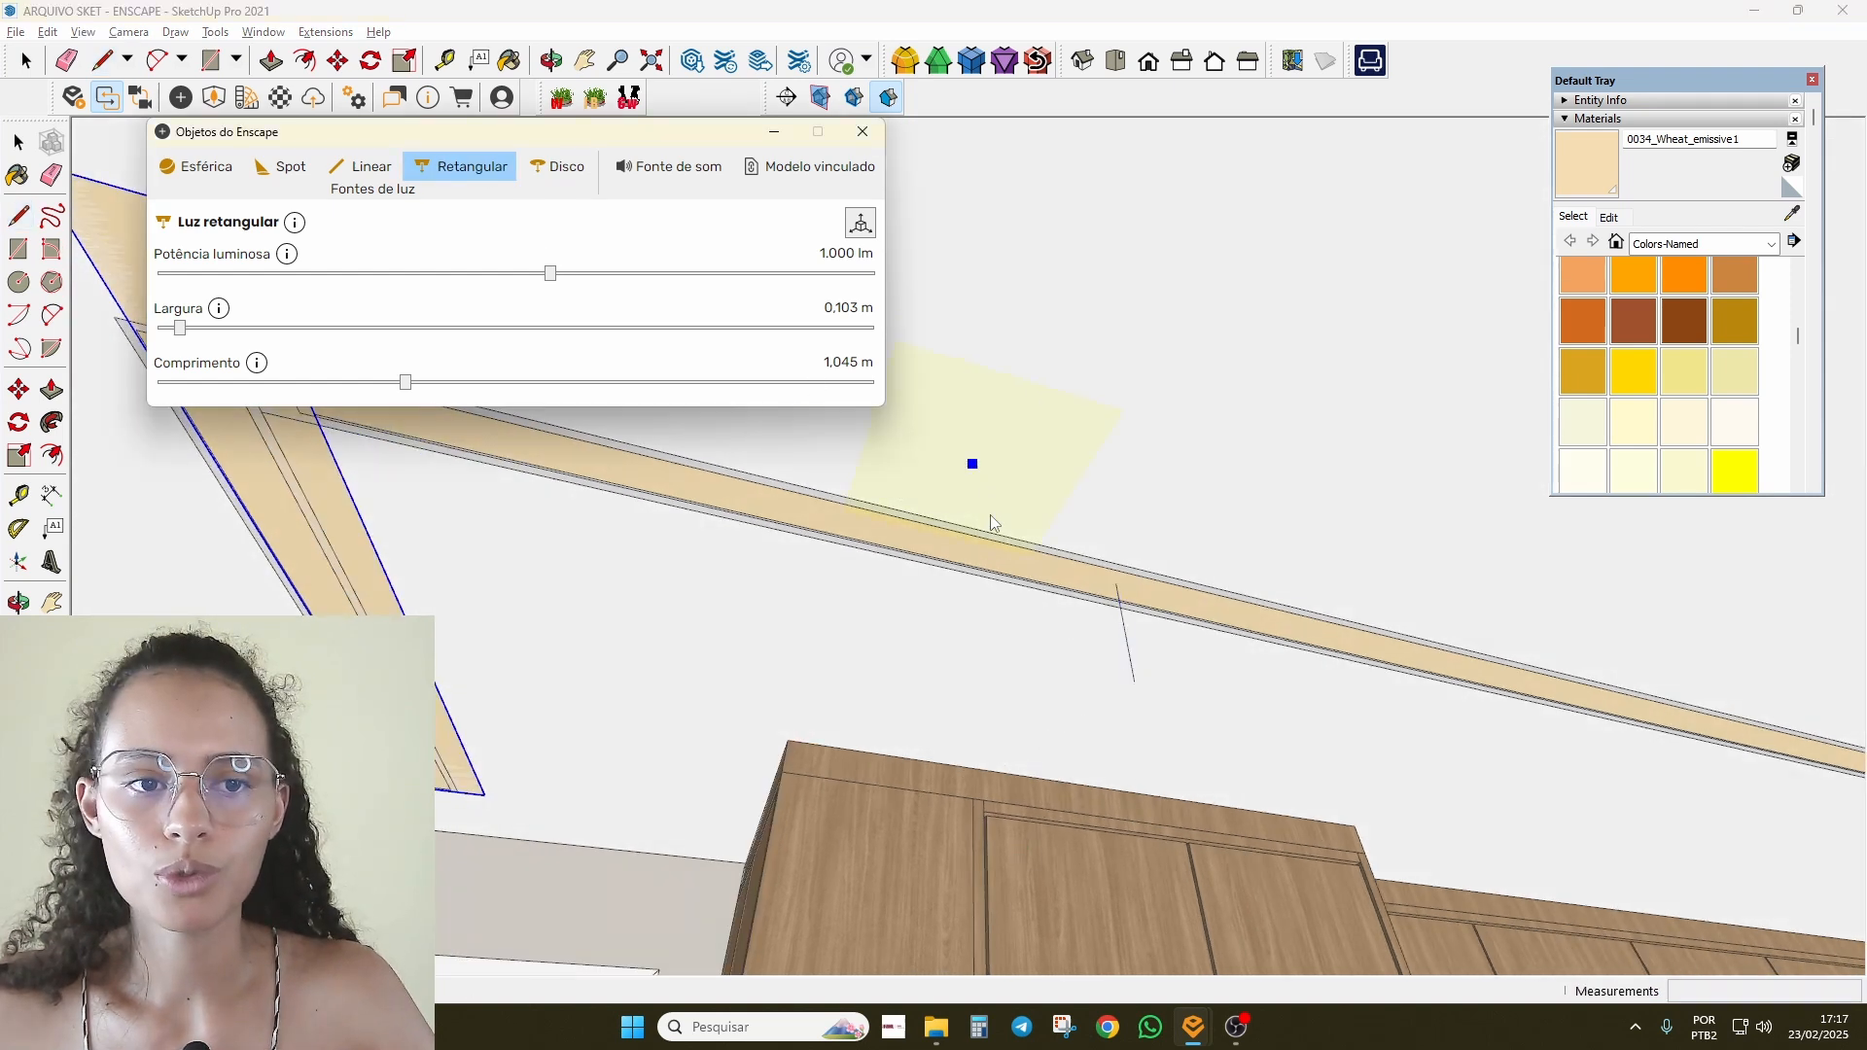
{"action": "left_click", "coordinate": [1115, 583]}
{"action": "left_click", "coordinate": [1131, 677]}
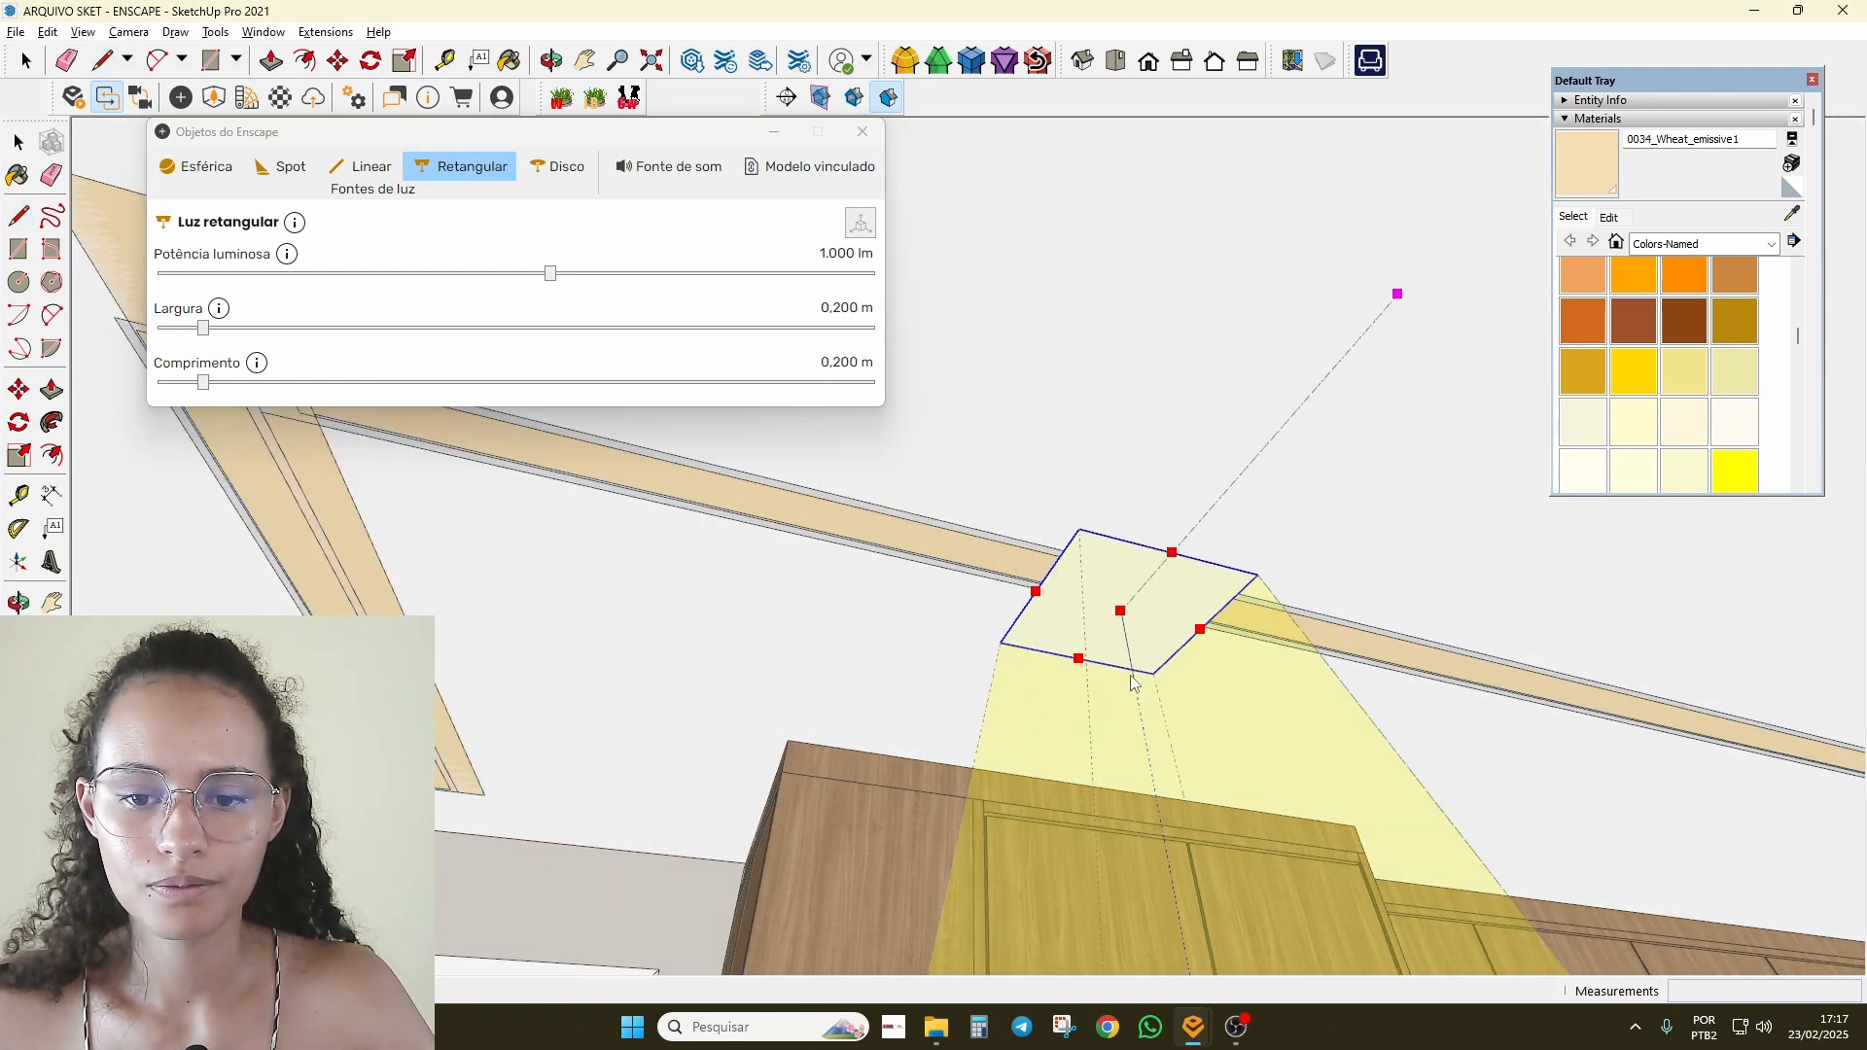
Step: Paint the new light face with 0034_Wheat_emissive1
{"action": "scroll", "coordinate": [1128, 632], "scroll_direction": "up", "scroll_amount": 4}
{"action": "key", "text": "e"}
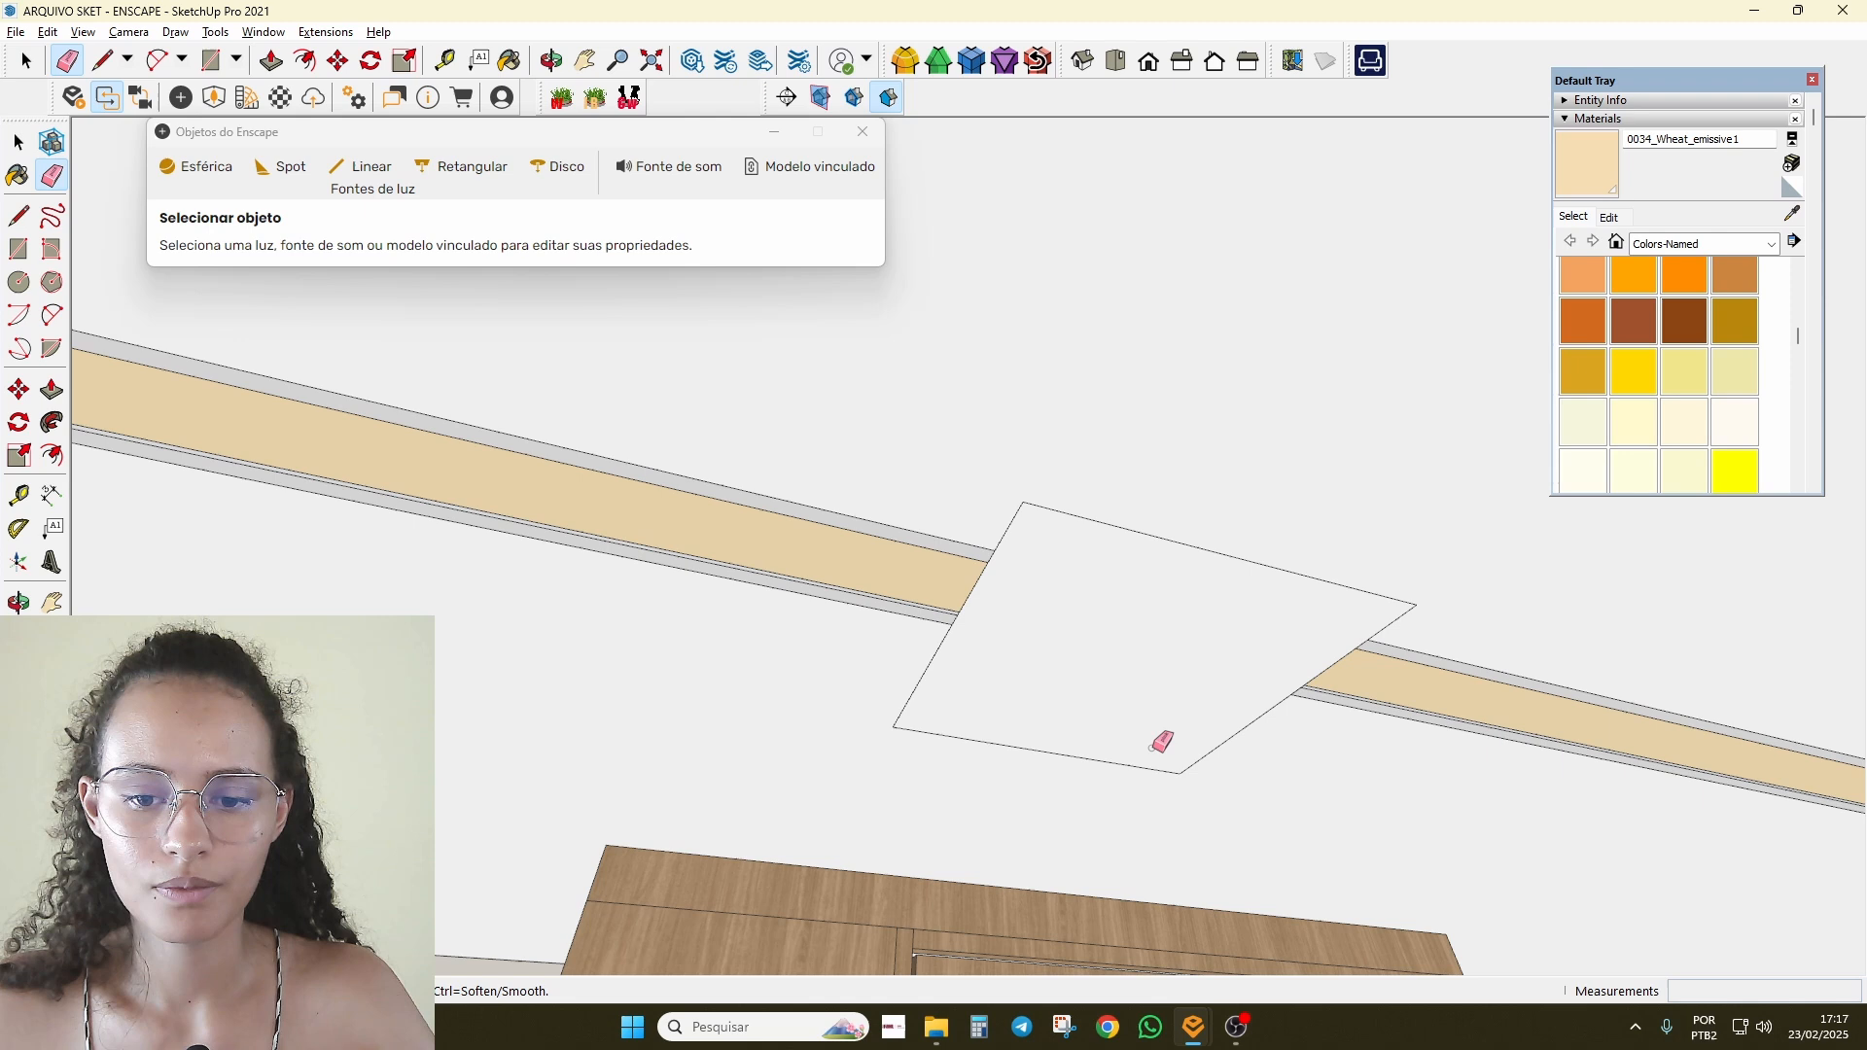
{"action": "left_click", "coordinate": [1599, 166]}
{"action": "left_click", "coordinate": [1044, 578]}
{"action": "scroll", "coordinate": [1002, 623], "scroll_direction": "up", "scroll_amount": 1}
Step: Move the light rectangle onto the strip and select it for editing
{"action": "key", "text": "m"}
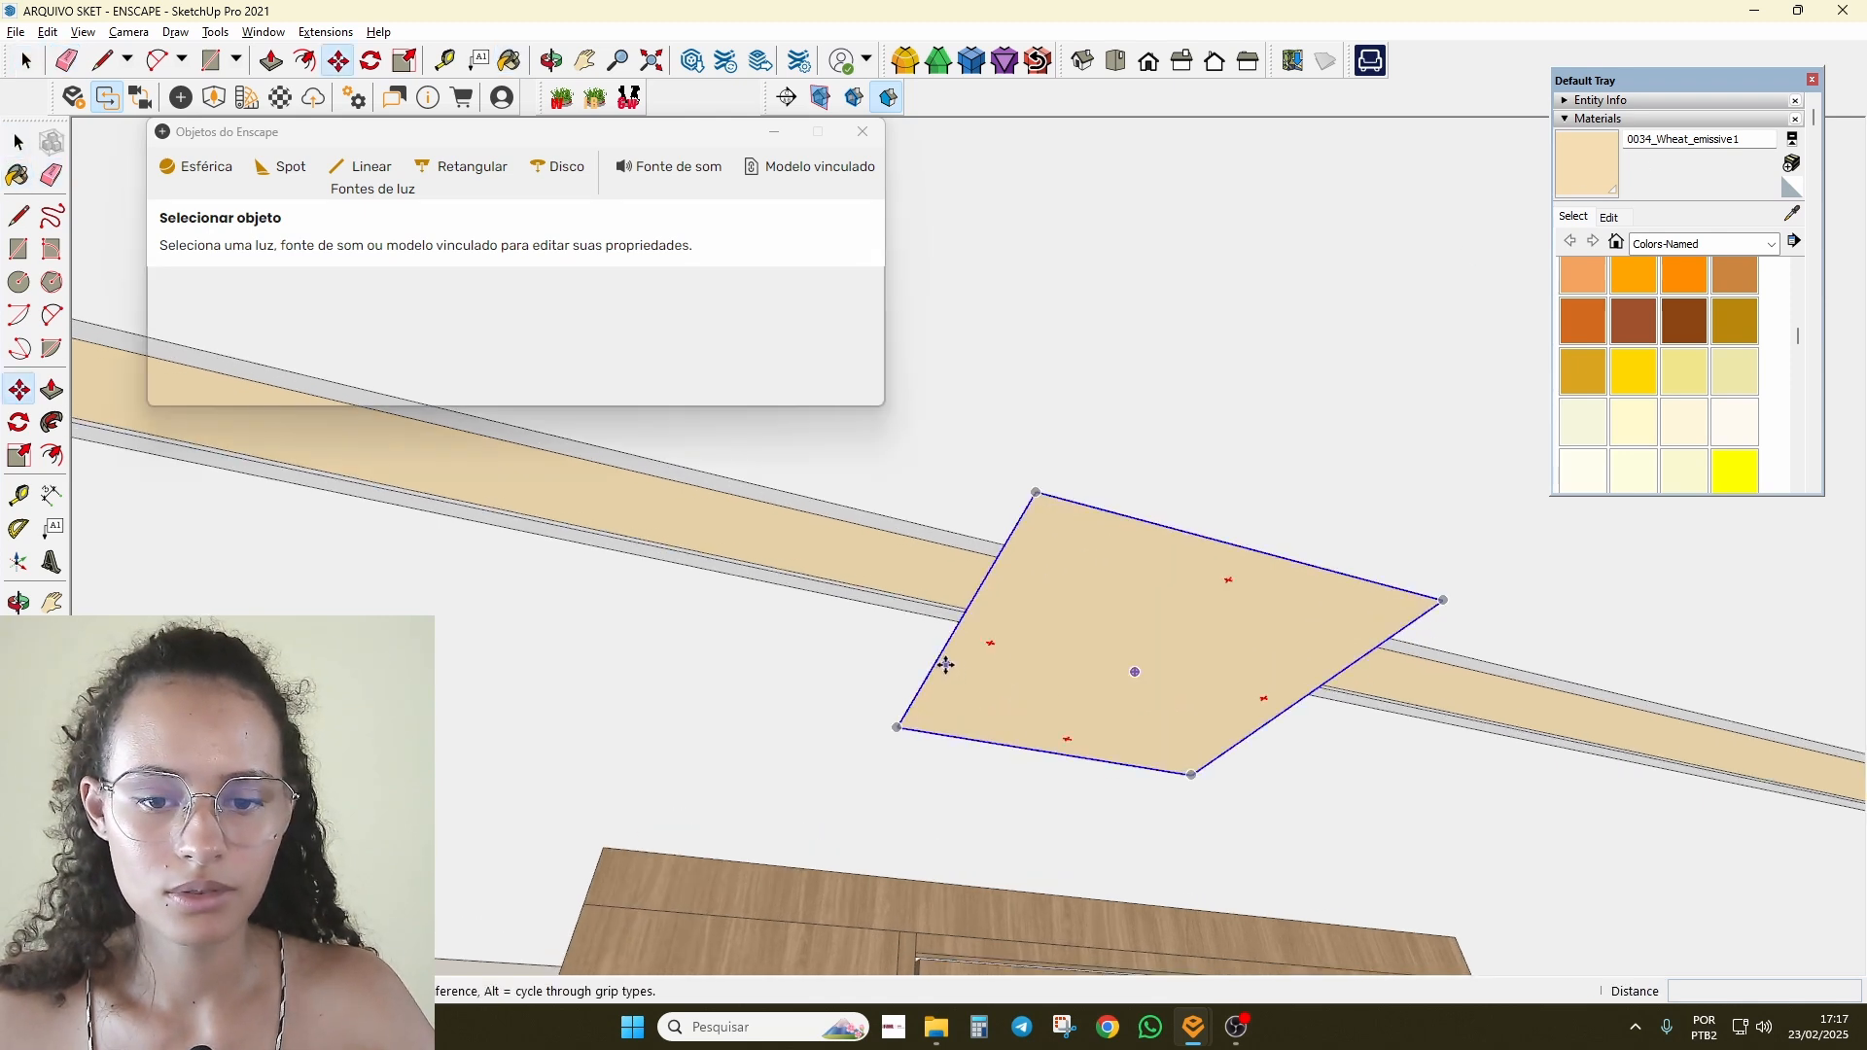
{"action": "left_click", "coordinate": [938, 671]}
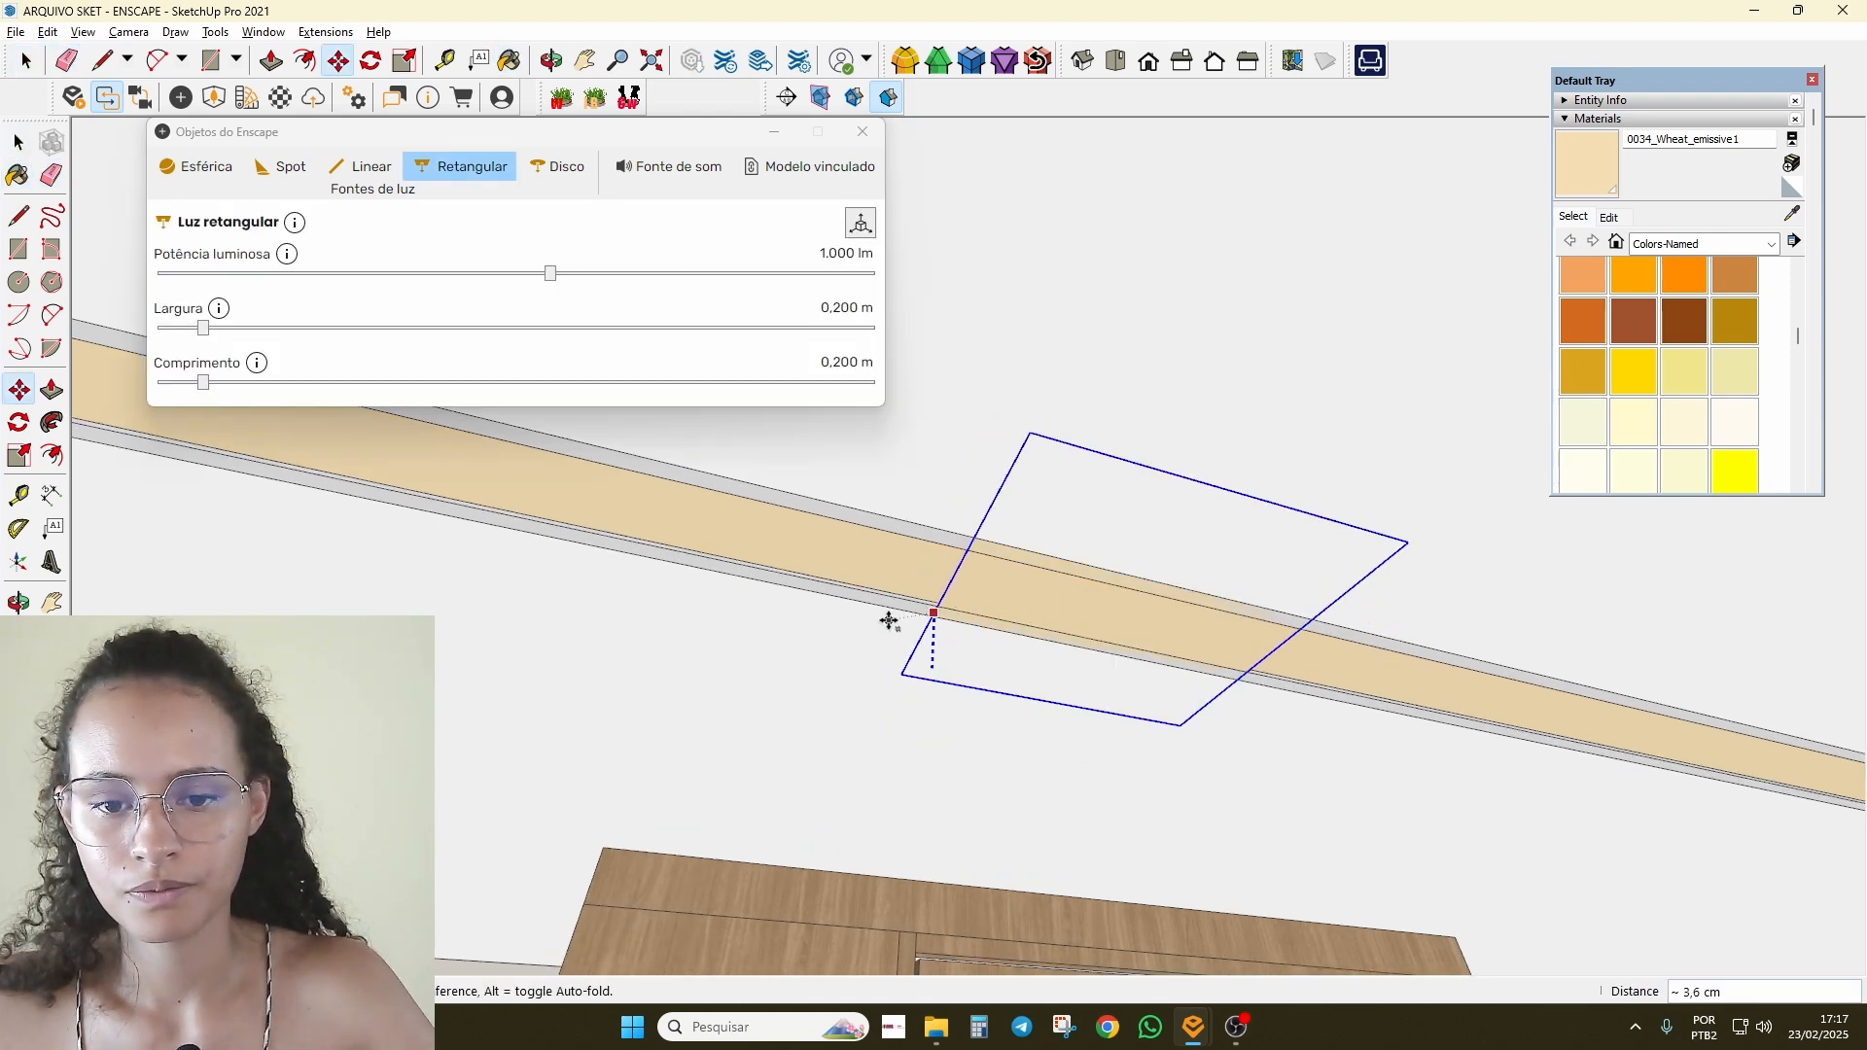
{"action": "left_click", "coordinate": [888, 620]}
{"action": "scroll", "coordinate": [890, 622], "scroll_direction": "down", "scroll_amount": 3}
{"action": "key", "text": "space"}
{"action": "left_click", "coordinate": [950, 644]}
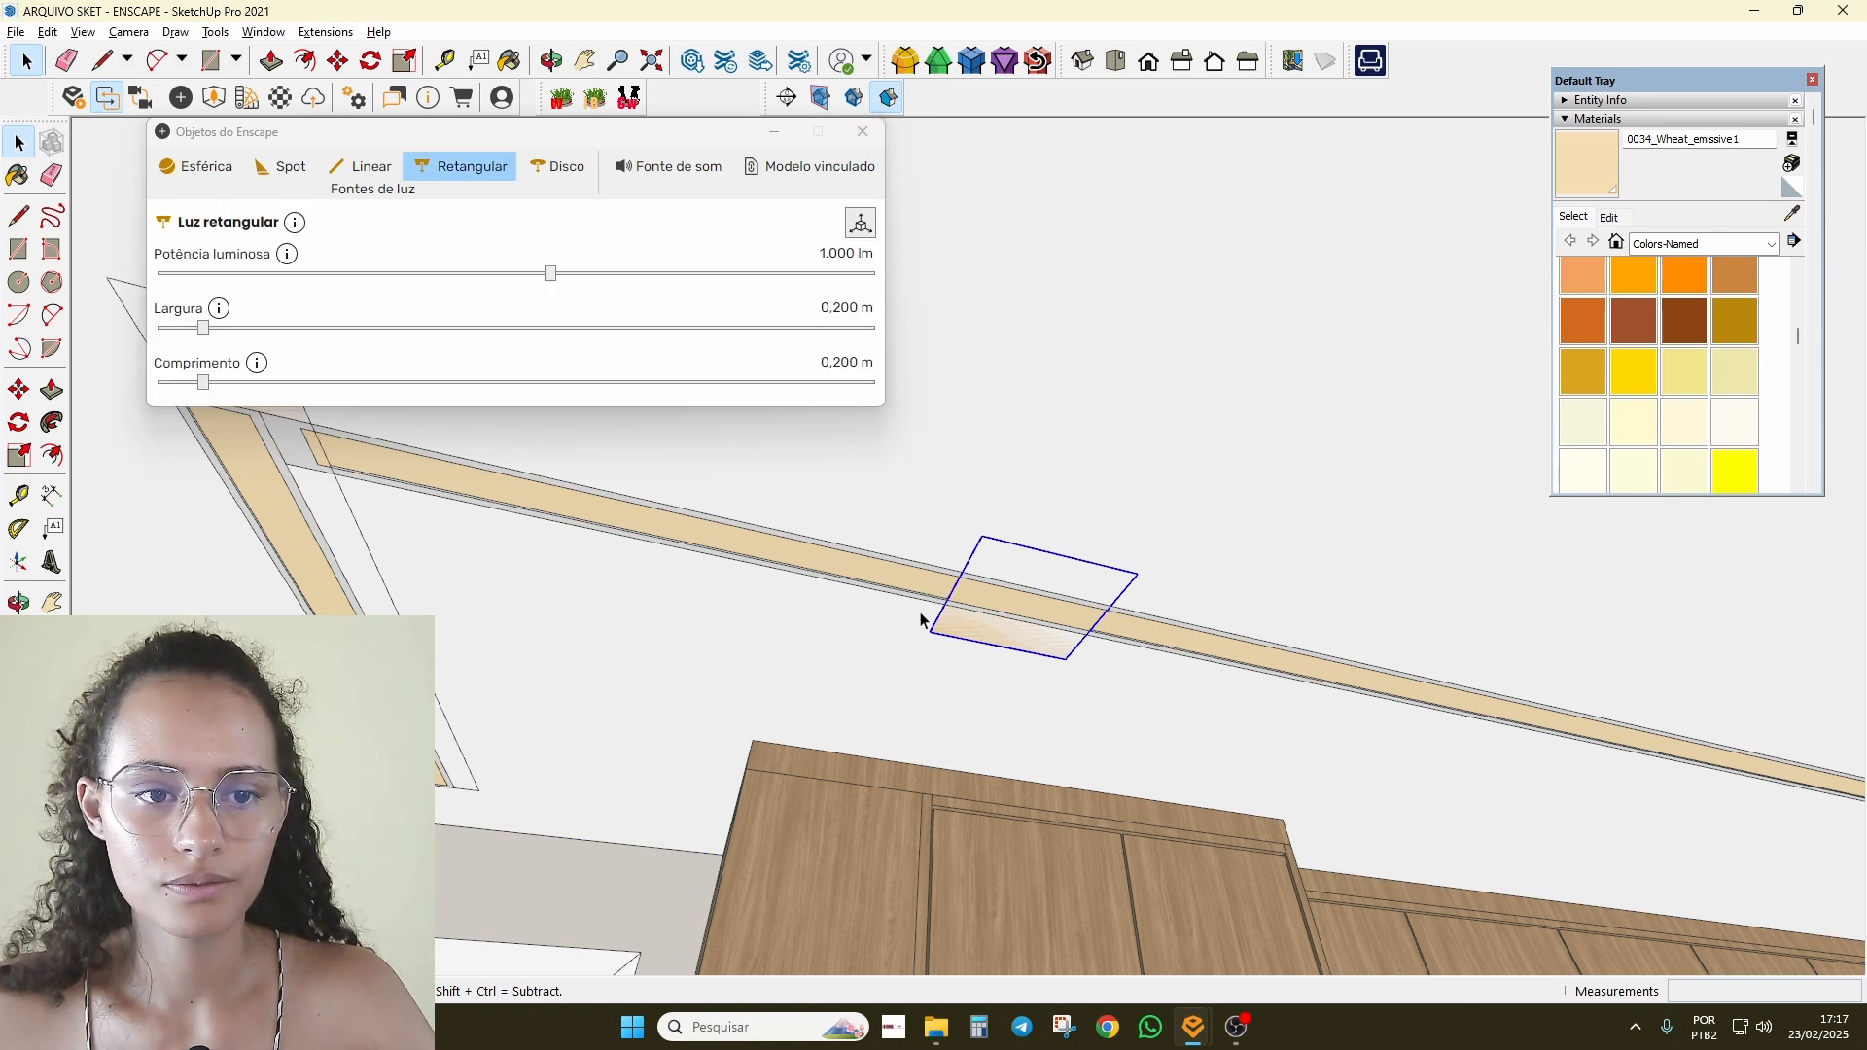
Step: Resize the rectangular light to 3,000 m by 0,180 m
{"action": "left_click_drag", "start_coordinate": [203, 382], "coordinate": [253, 383]}
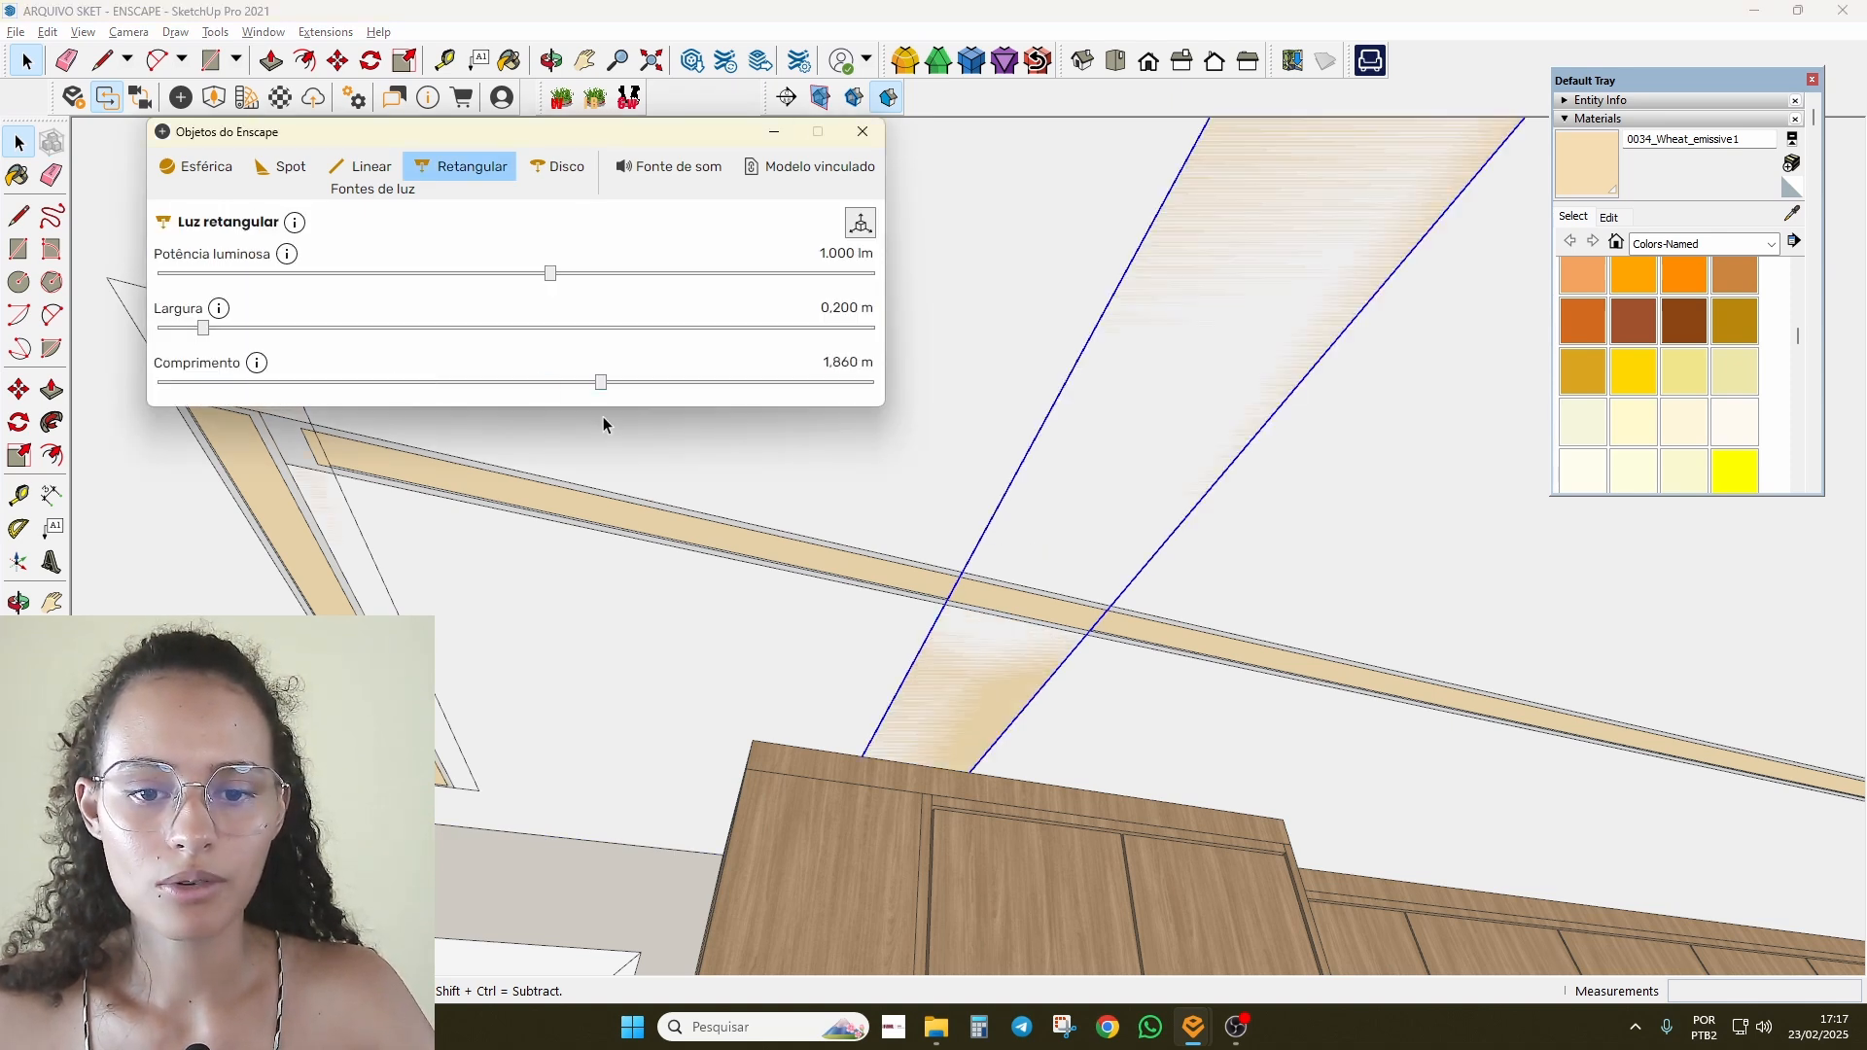
{"action": "left_click_drag", "start_coordinate": [601, 382], "coordinate": [197, 418]}
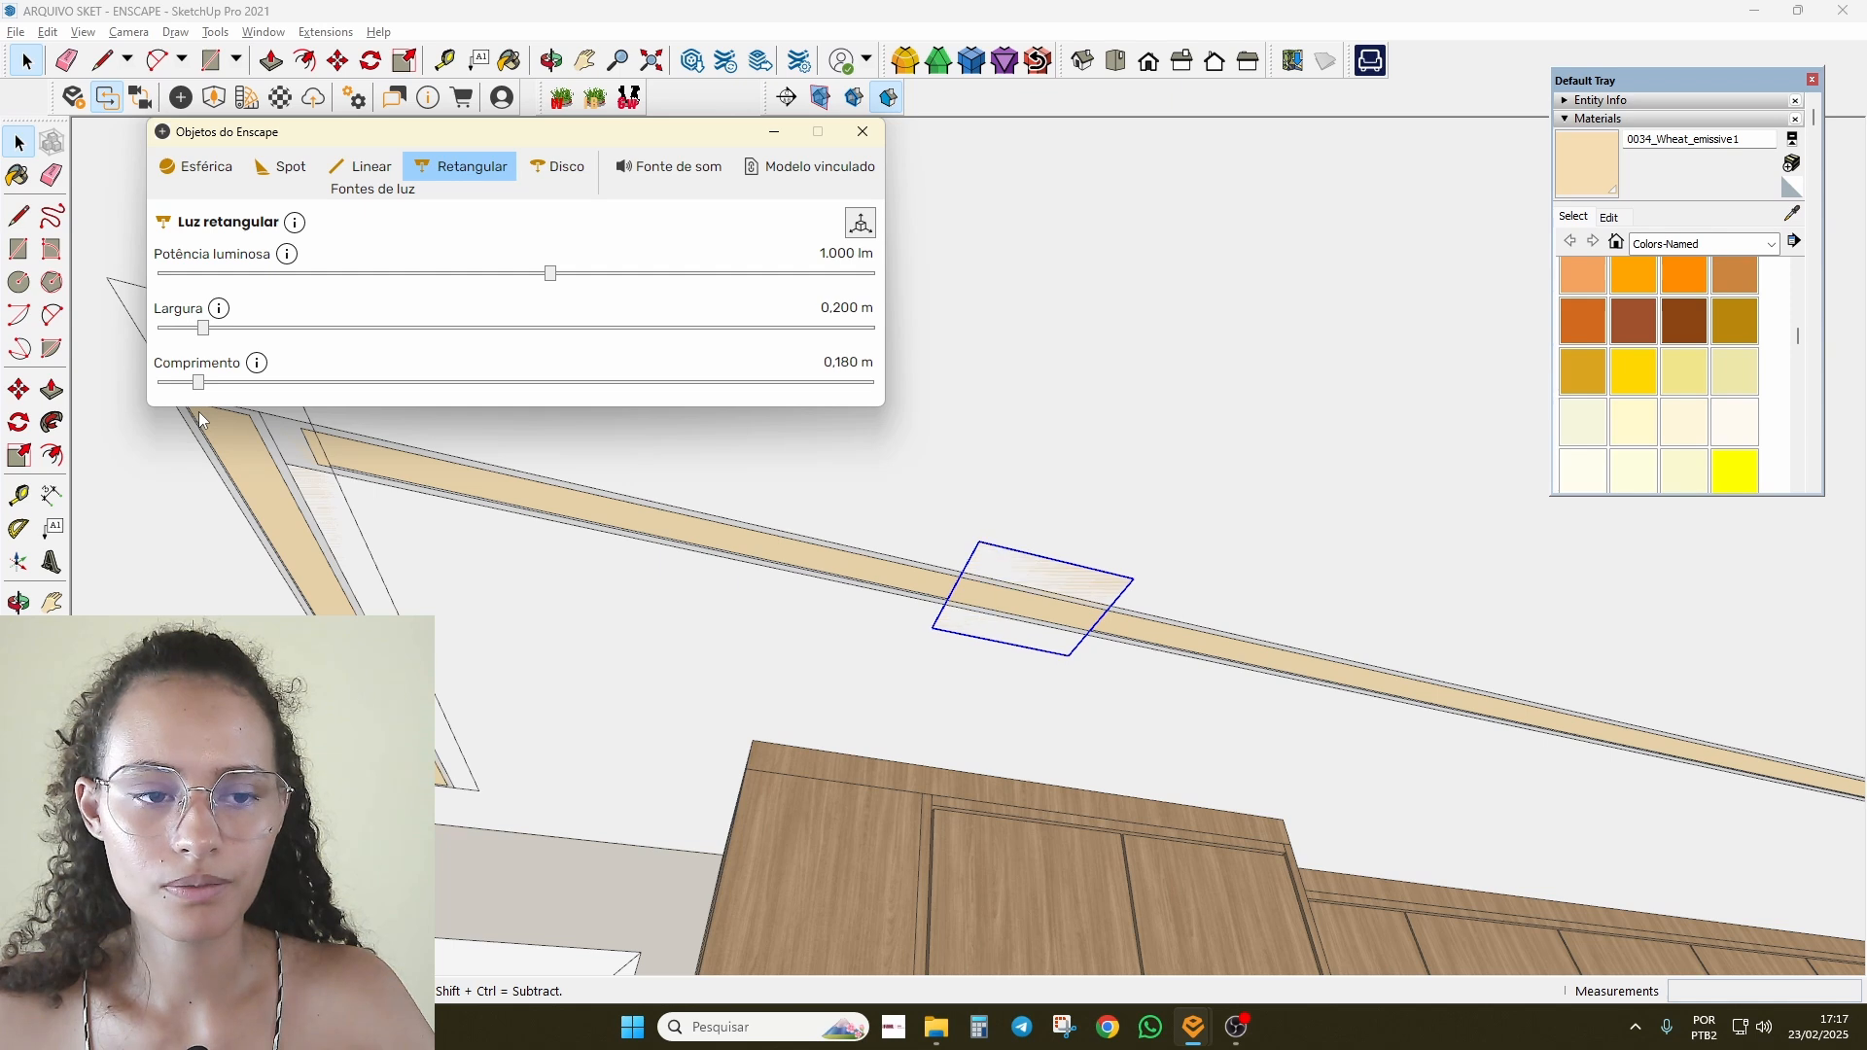
{"action": "left_click_drag", "start_coordinate": [235, 331], "coordinate": [983, 370]}
{"action": "scroll", "coordinate": [948, 631], "scroll_direction": "down", "scroll_amount": 3}
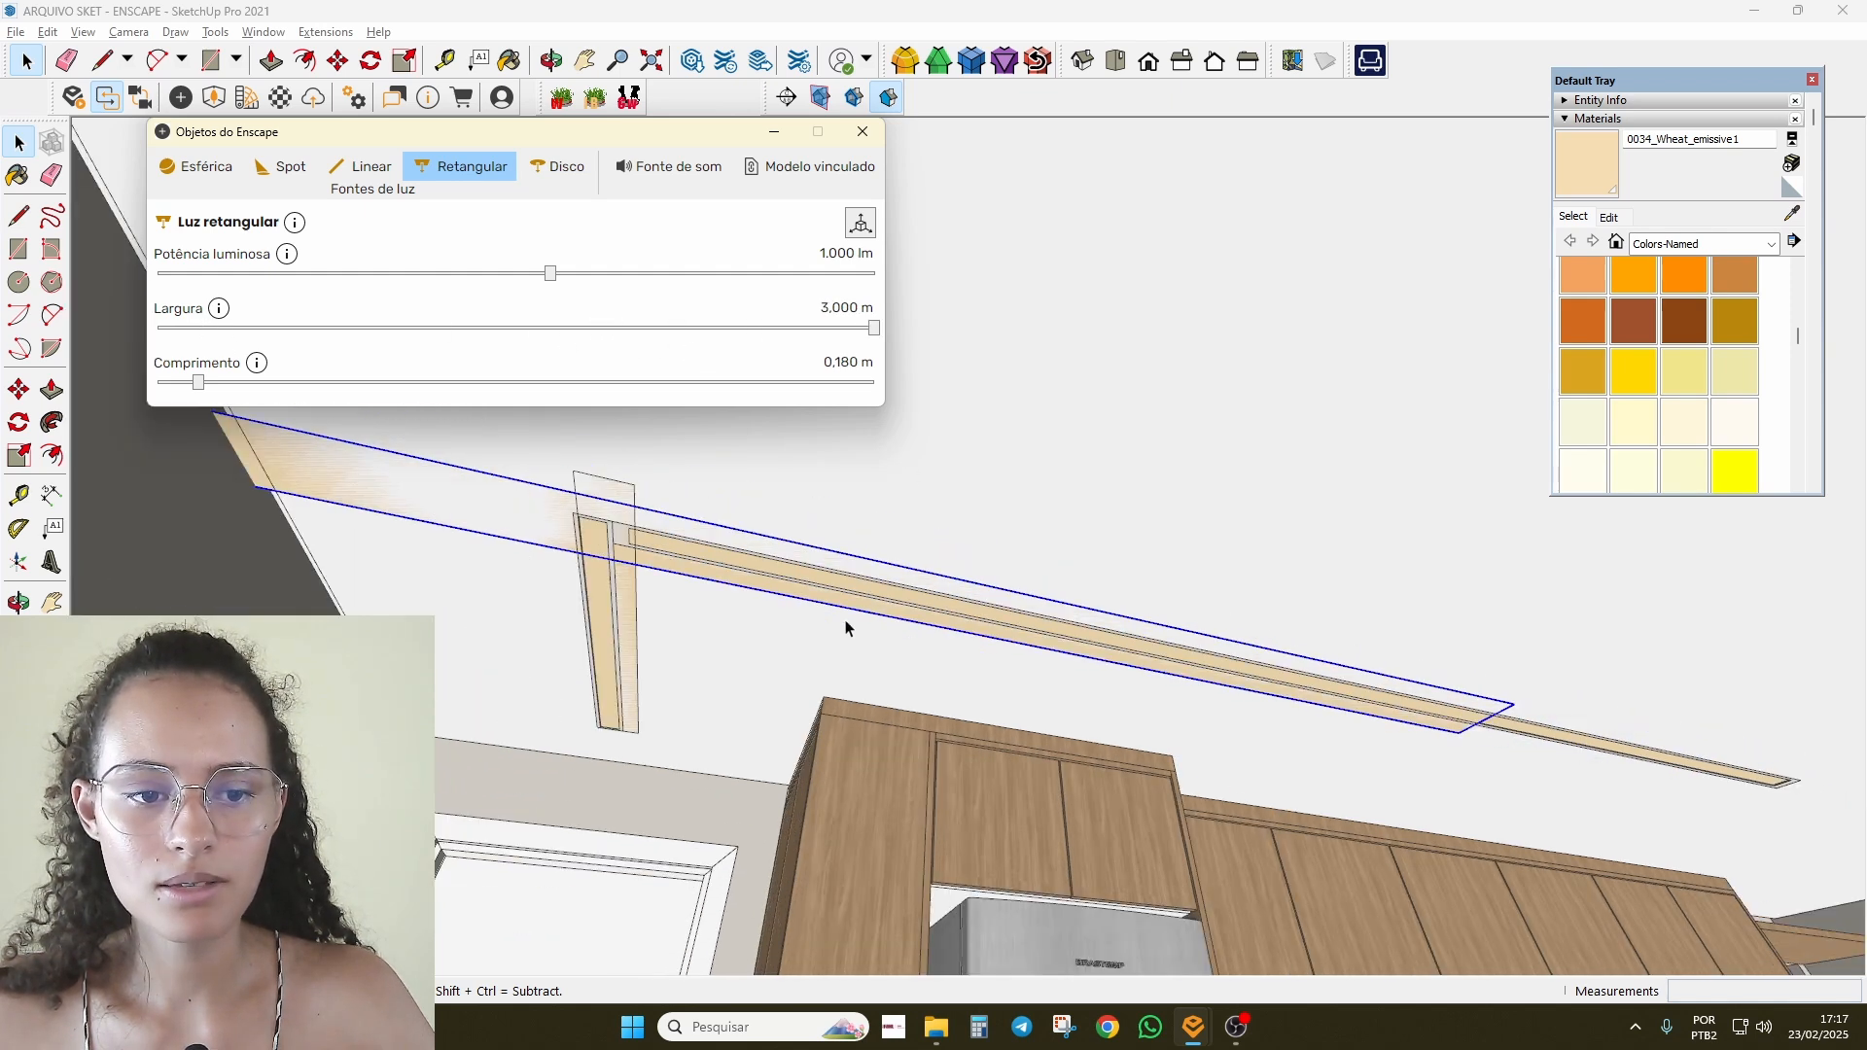
Step: Reposition the resized light so it sits over the ceiling strip
{"action": "middle_click_drag", "start_coordinate": [436, 535], "coordinate": [384, 581]}
{"action": "key", "text": "m"}
{"action": "left_click", "coordinate": [456, 584]}
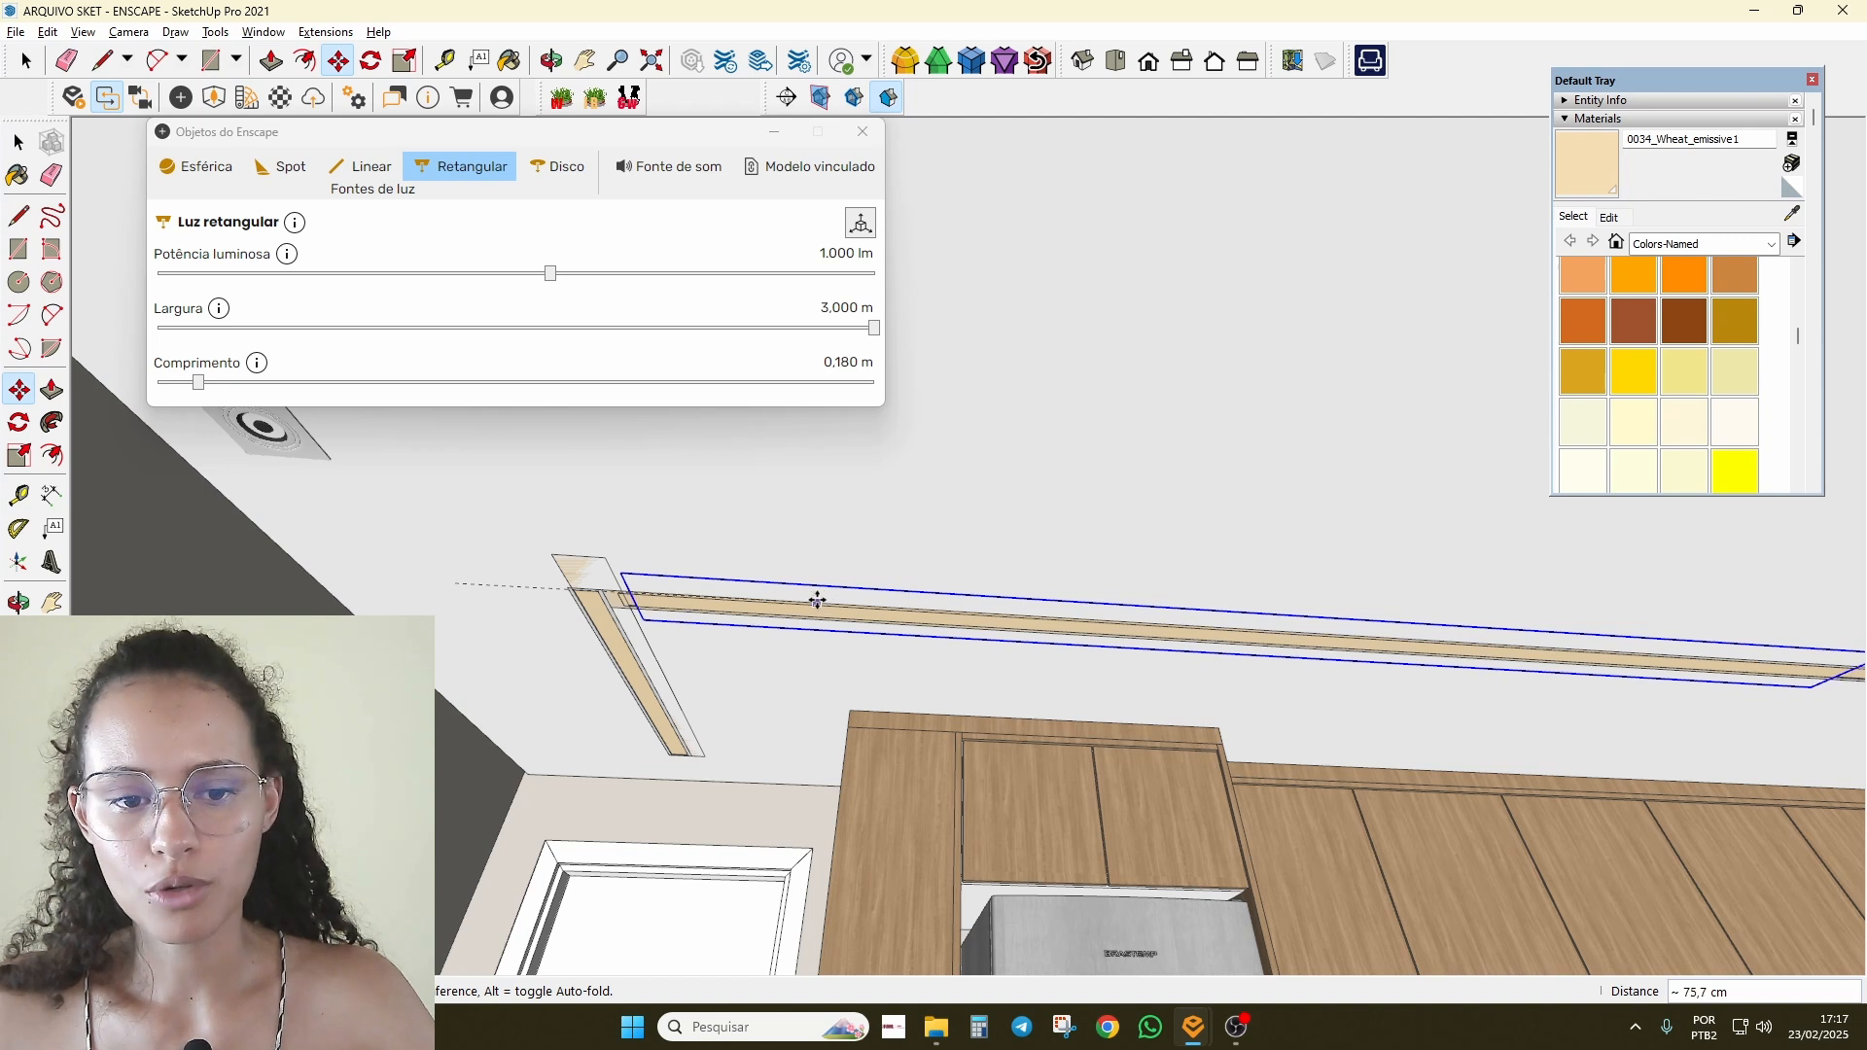
{"action": "middle_click_drag", "start_coordinate": [921, 623], "coordinate": [1119, 651]}
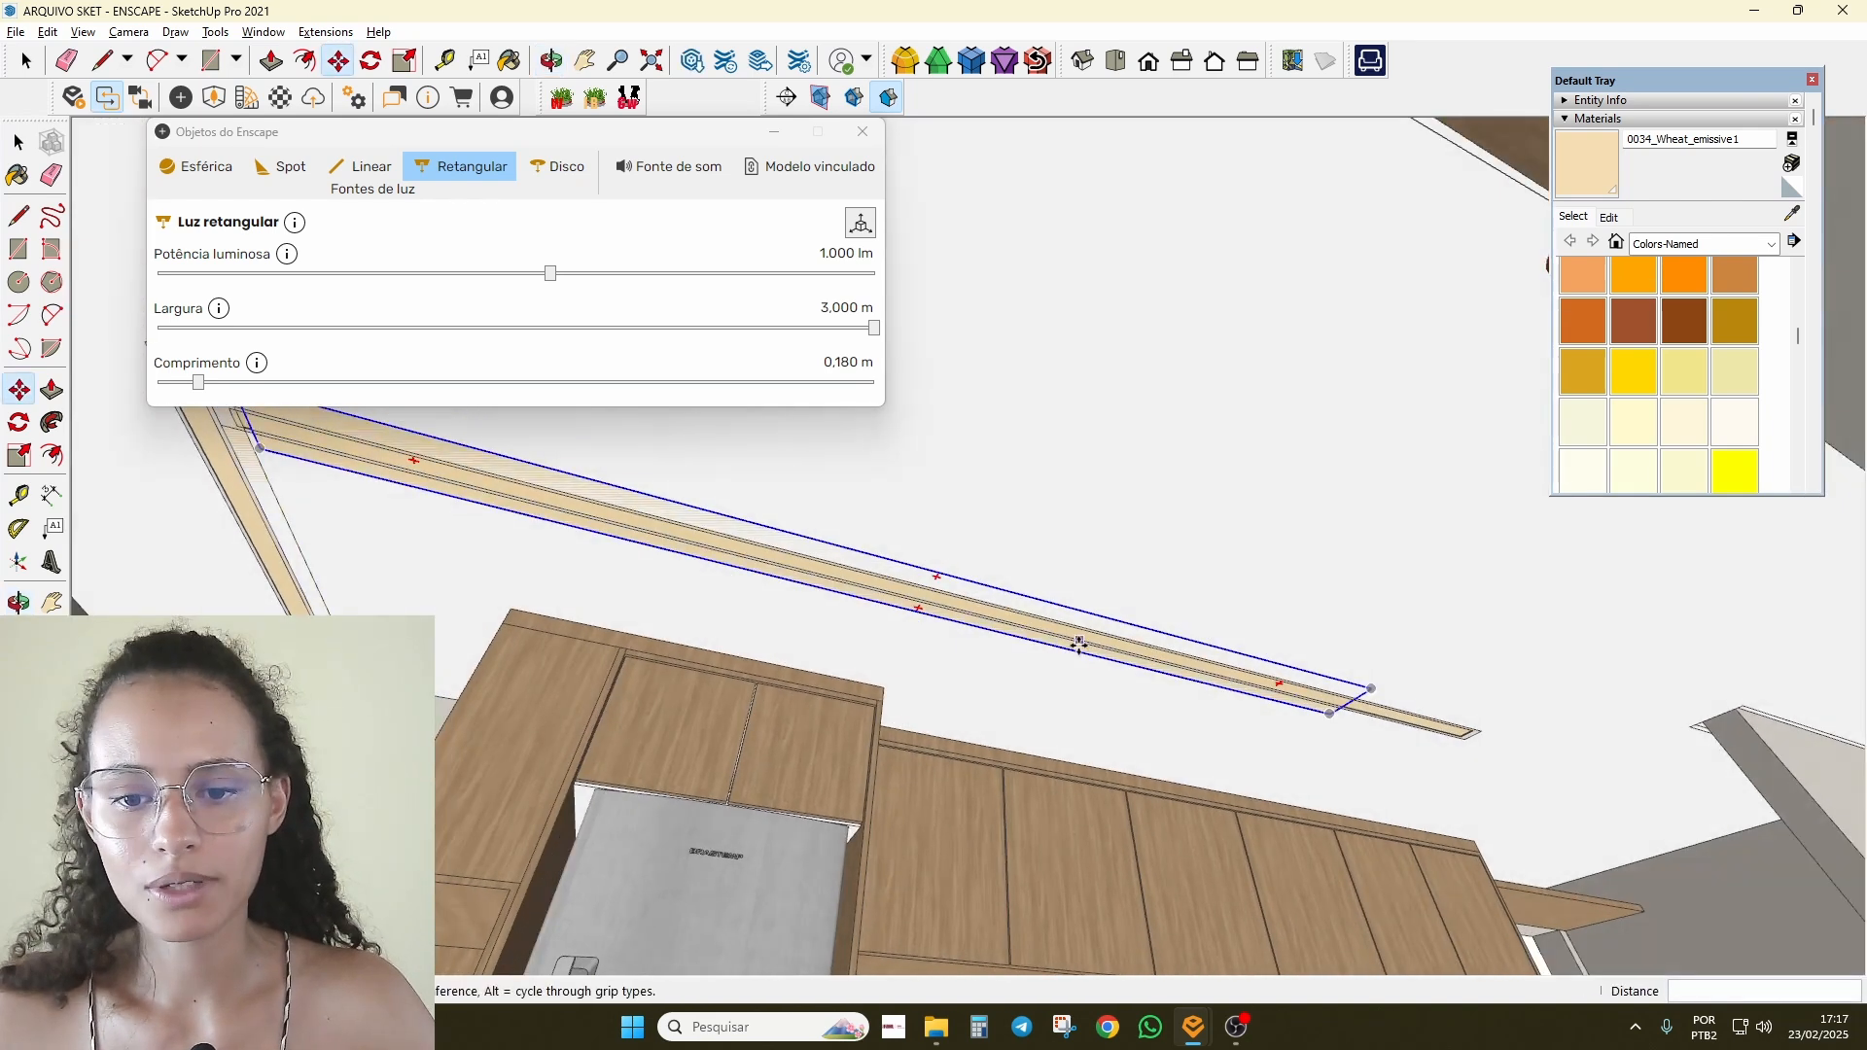
{"action": "left_click", "coordinate": [1135, 669]}
{"action": "key", "text": "space"}
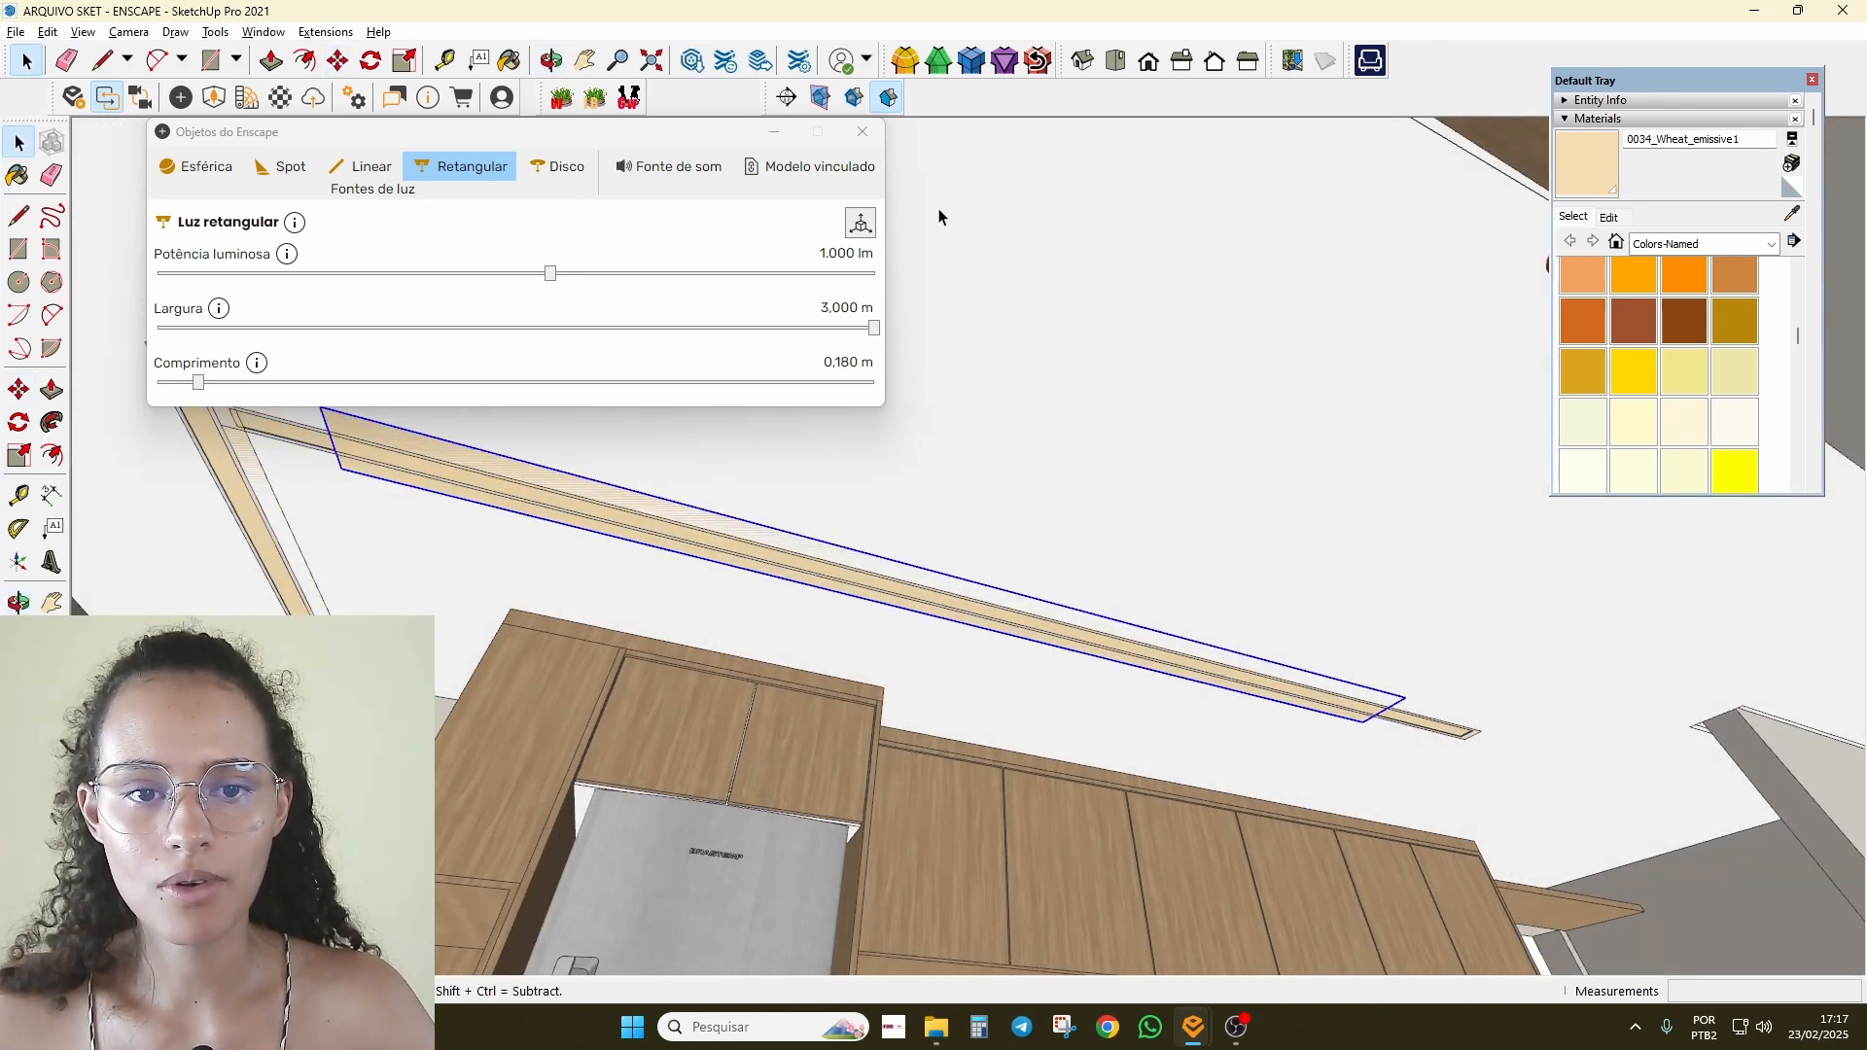
Step: Tile SketchUp beside the Enscape render and look toward the kitchen's glowing strips
{"action": "mouse_move", "coordinate": [948, 12]}
{"action": "left_mouse_down"}
{"action": "mouse_move", "coordinate": [447, 214]}
{"action": "mouse_move", "coordinate": [492, 122]}
{"action": "mouse_move", "coordinate": [506, 2]}
{"action": "left_mouse_up"}
{"action": "mouse_move", "coordinate": [1265, 545]}
{"action": "right_mouse_down"}
{"action": "mouse_move", "coordinate": [1148, 559]}
{"action": "mouse_move", "coordinate": [1244, 506]}
{"action": "right_mouse_up"}
{"action": "scroll", "coordinate": [1361, 535], "scroll_direction": "down", "scroll_amount": 3}
{"action": "mouse_move", "coordinate": [1361, 535]}
{"action": "left_mouse_down"}
{"action": "mouse_move", "coordinate": [1556, 535]}
{"action": "mouse_move", "coordinate": [1303, 573]}
{"action": "left_mouse_up"}
{"action": "mouse_move", "coordinate": [1303, 533]}
{"action": "left_mouse_down"}
{"action": "mouse_move", "coordinate": [1624, 533]}
{"action": "mouse_move", "coordinate": [1186, 533]}
{"action": "mouse_move", "coordinate": [1254, 533]}
{"action": "mouse_move", "coordinate": [1201, 521]}
{"action": "left_mouse_up"}
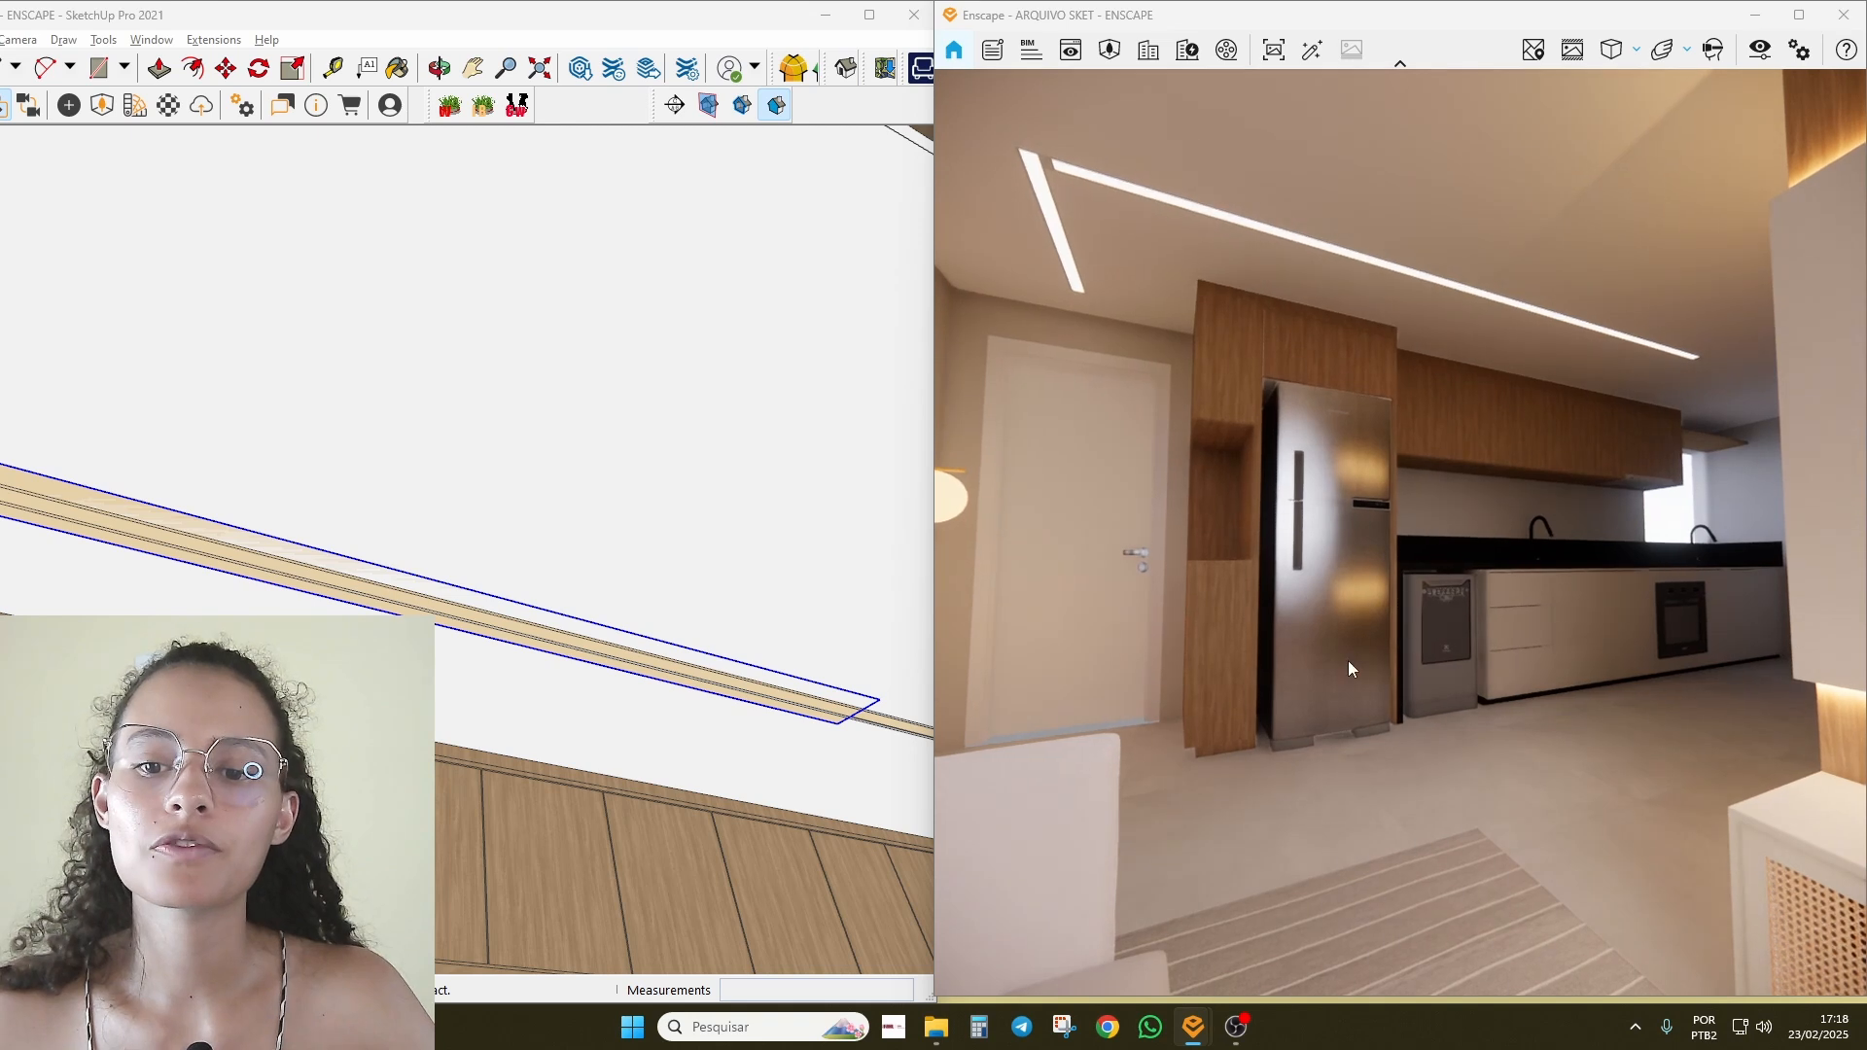
Step: Set the strip's rectangular light to 37.835 lm and close its Enscape settings
{"action": "scroll", "coordinate": [642, 653], "scroll_direction": "down", "scroll_amount": 2}
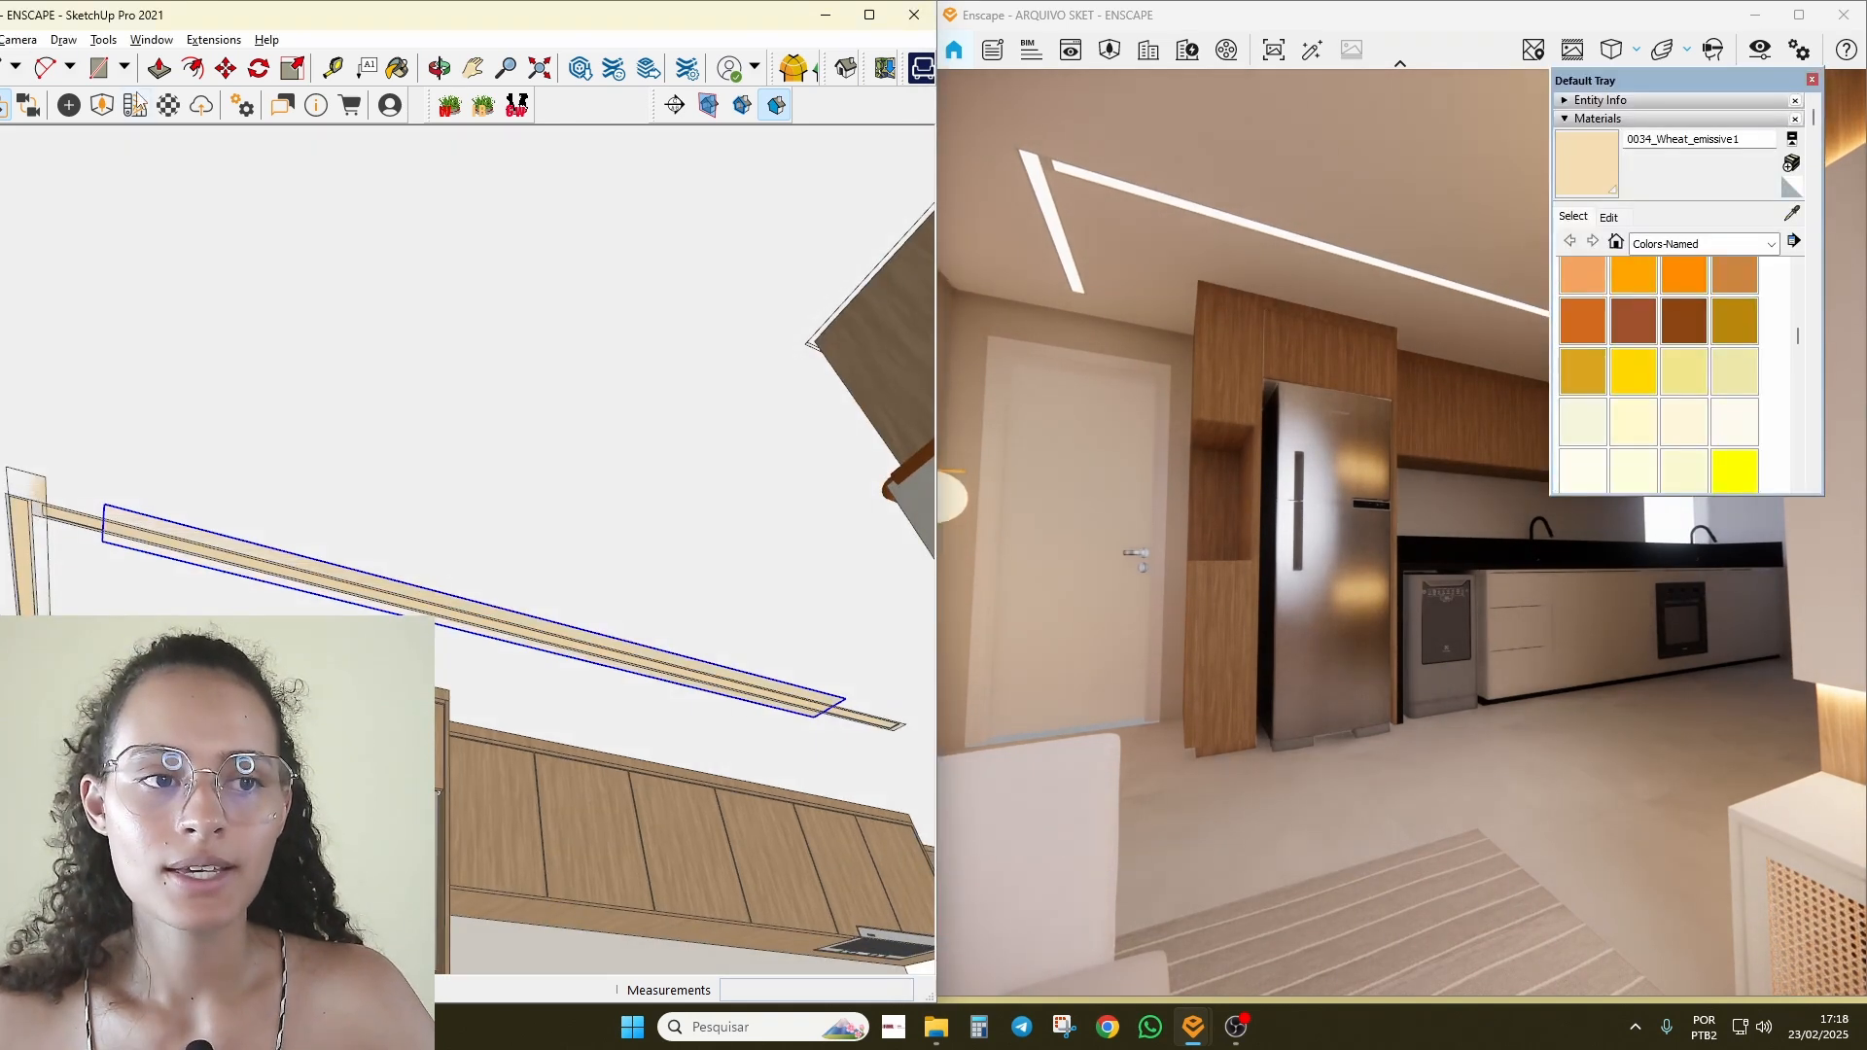
{"action": "left_click", "coordinate": [66, 107]}
{"action": "left_click", "coordinate": [346, 573]}
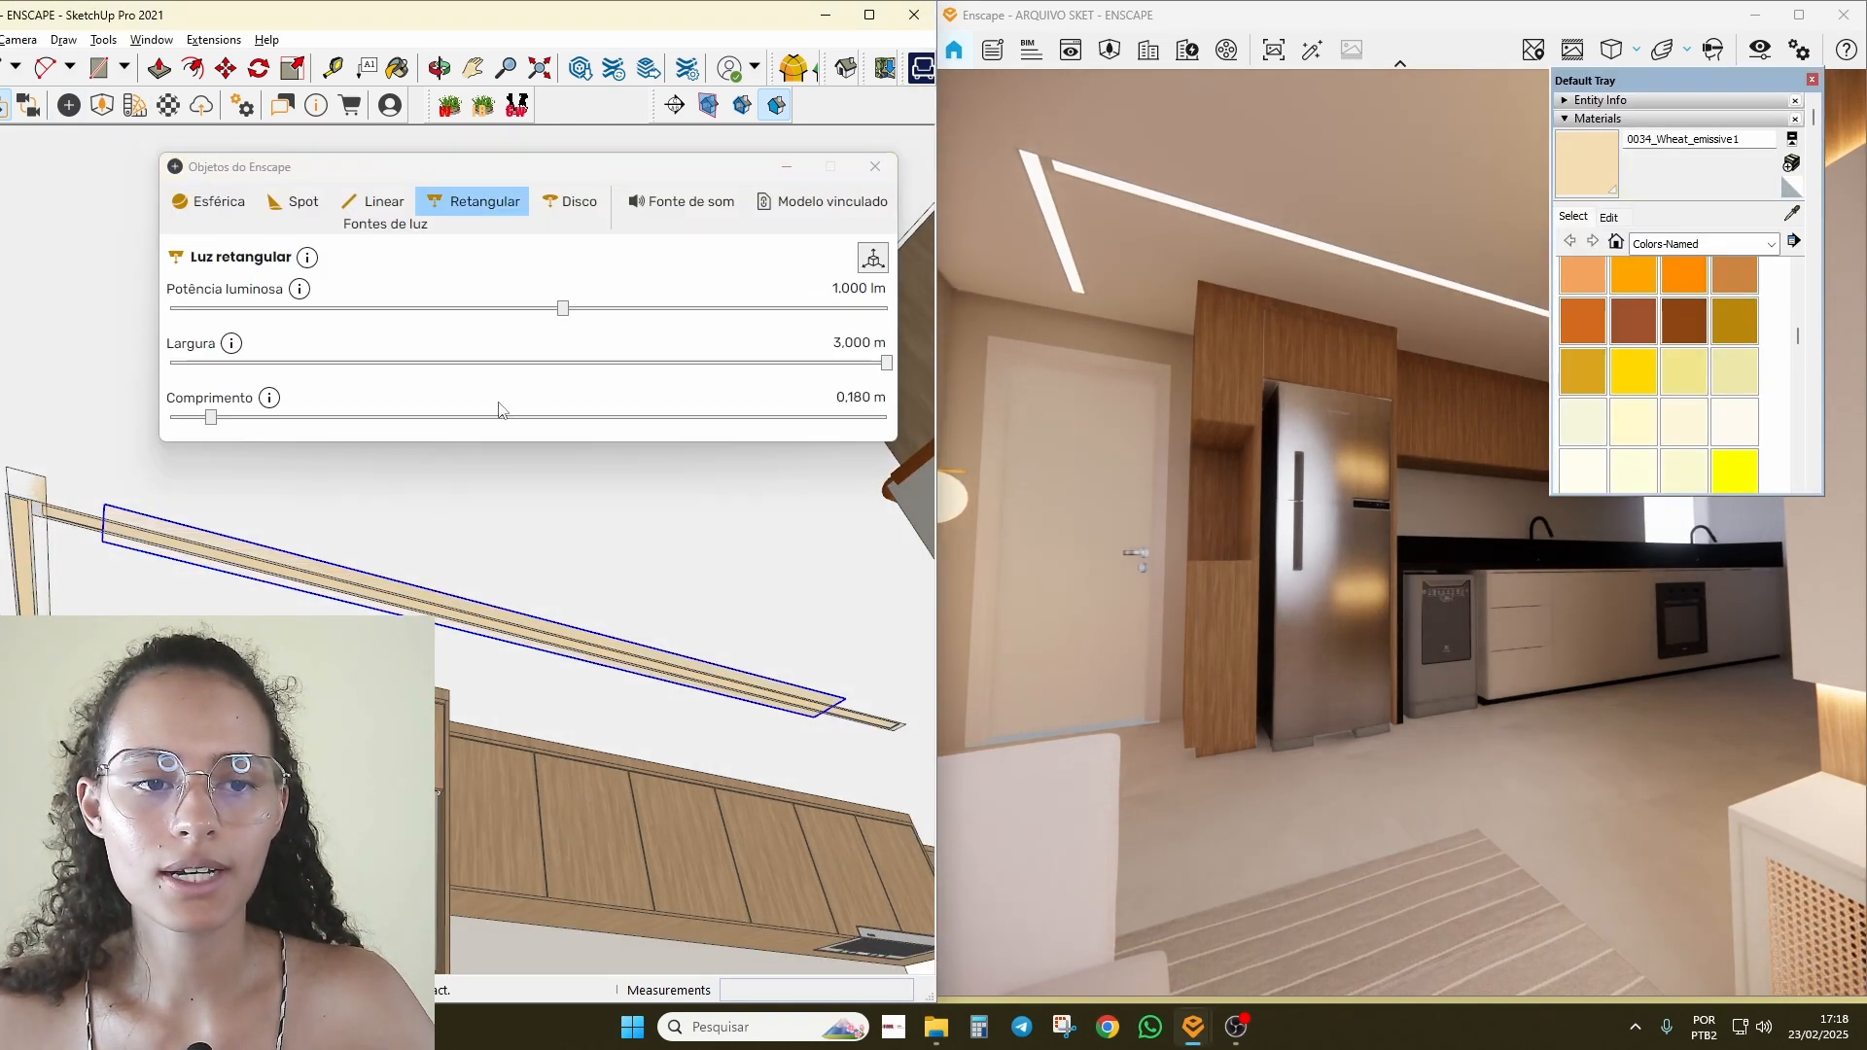
{"action": "left_click_drag", "start_coordinate": [572, 311], "coordinate": [884, 327]}
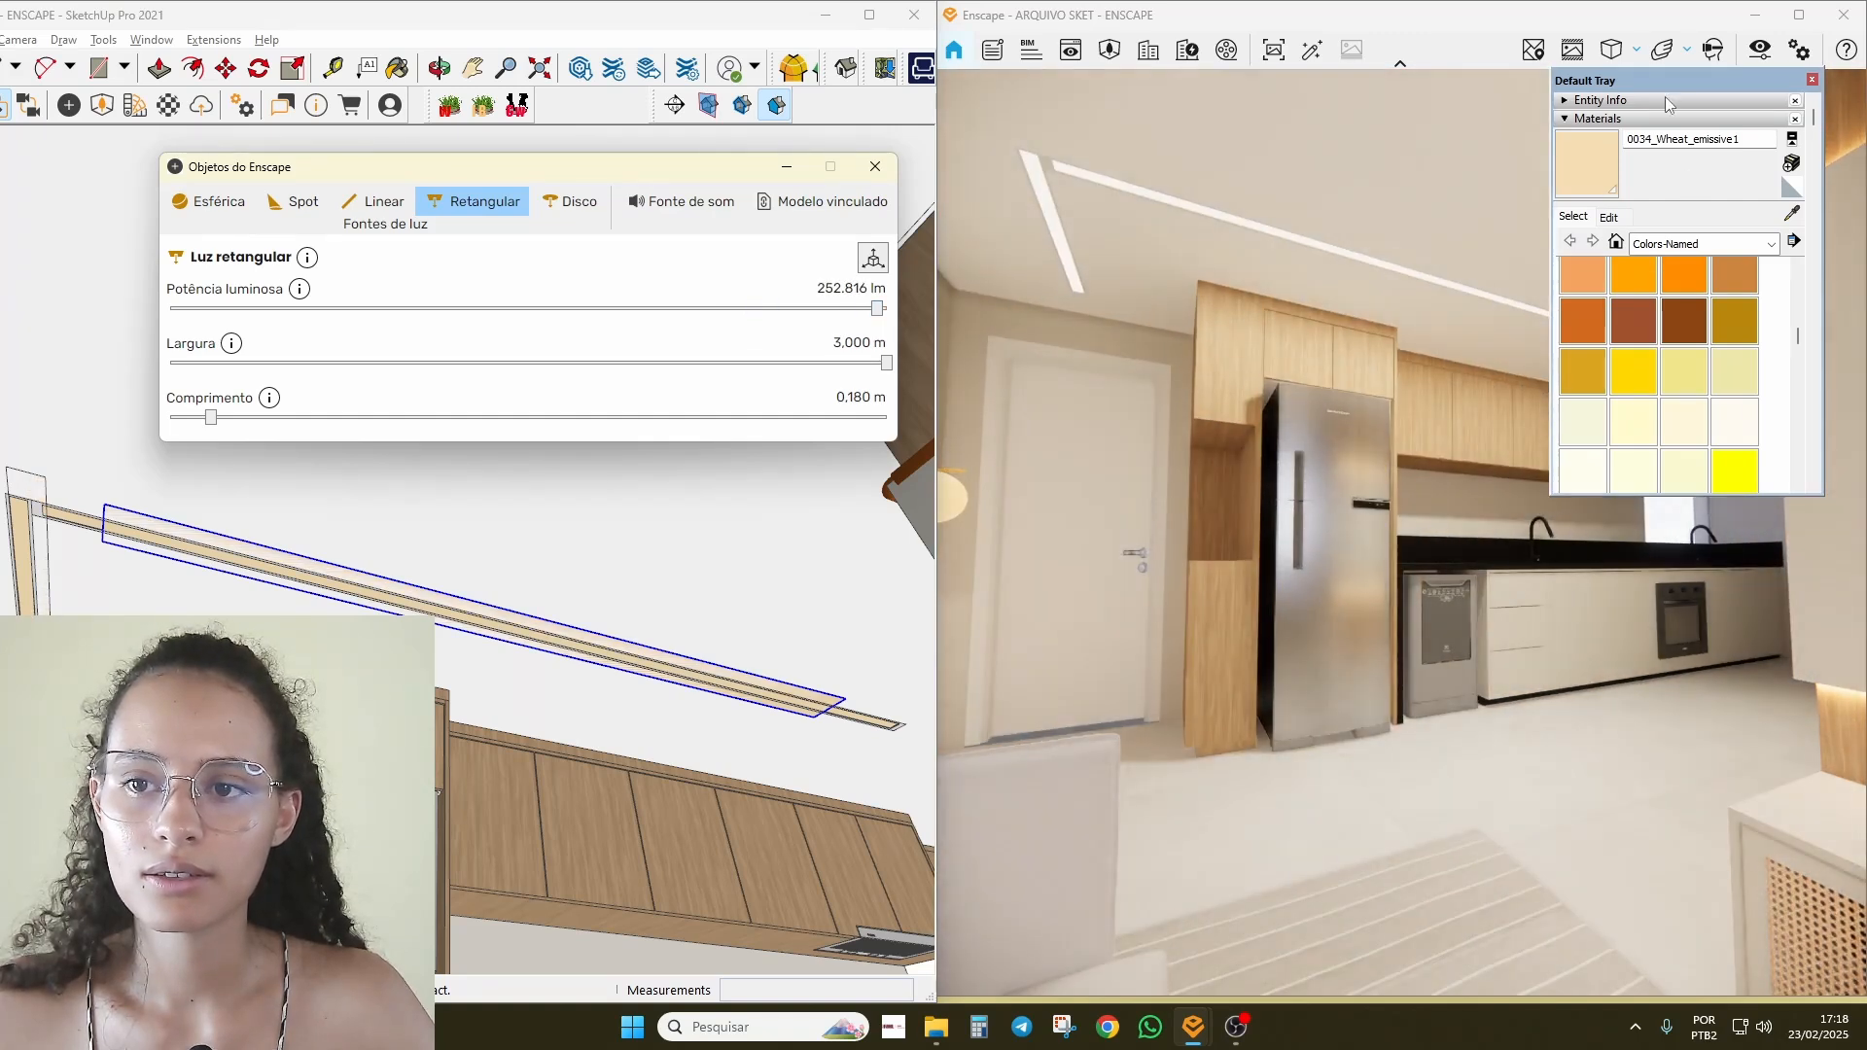
{"action": "mouse_move", "coordinate": [1669, 104]}
{"action": "left_mouse_down"}
{"action": "mouse_move", "coordinate": [1784, 145]}
{"action": "mouse_move", "coordinate": [556, 595]}
{"action": "left_mouse_up"}
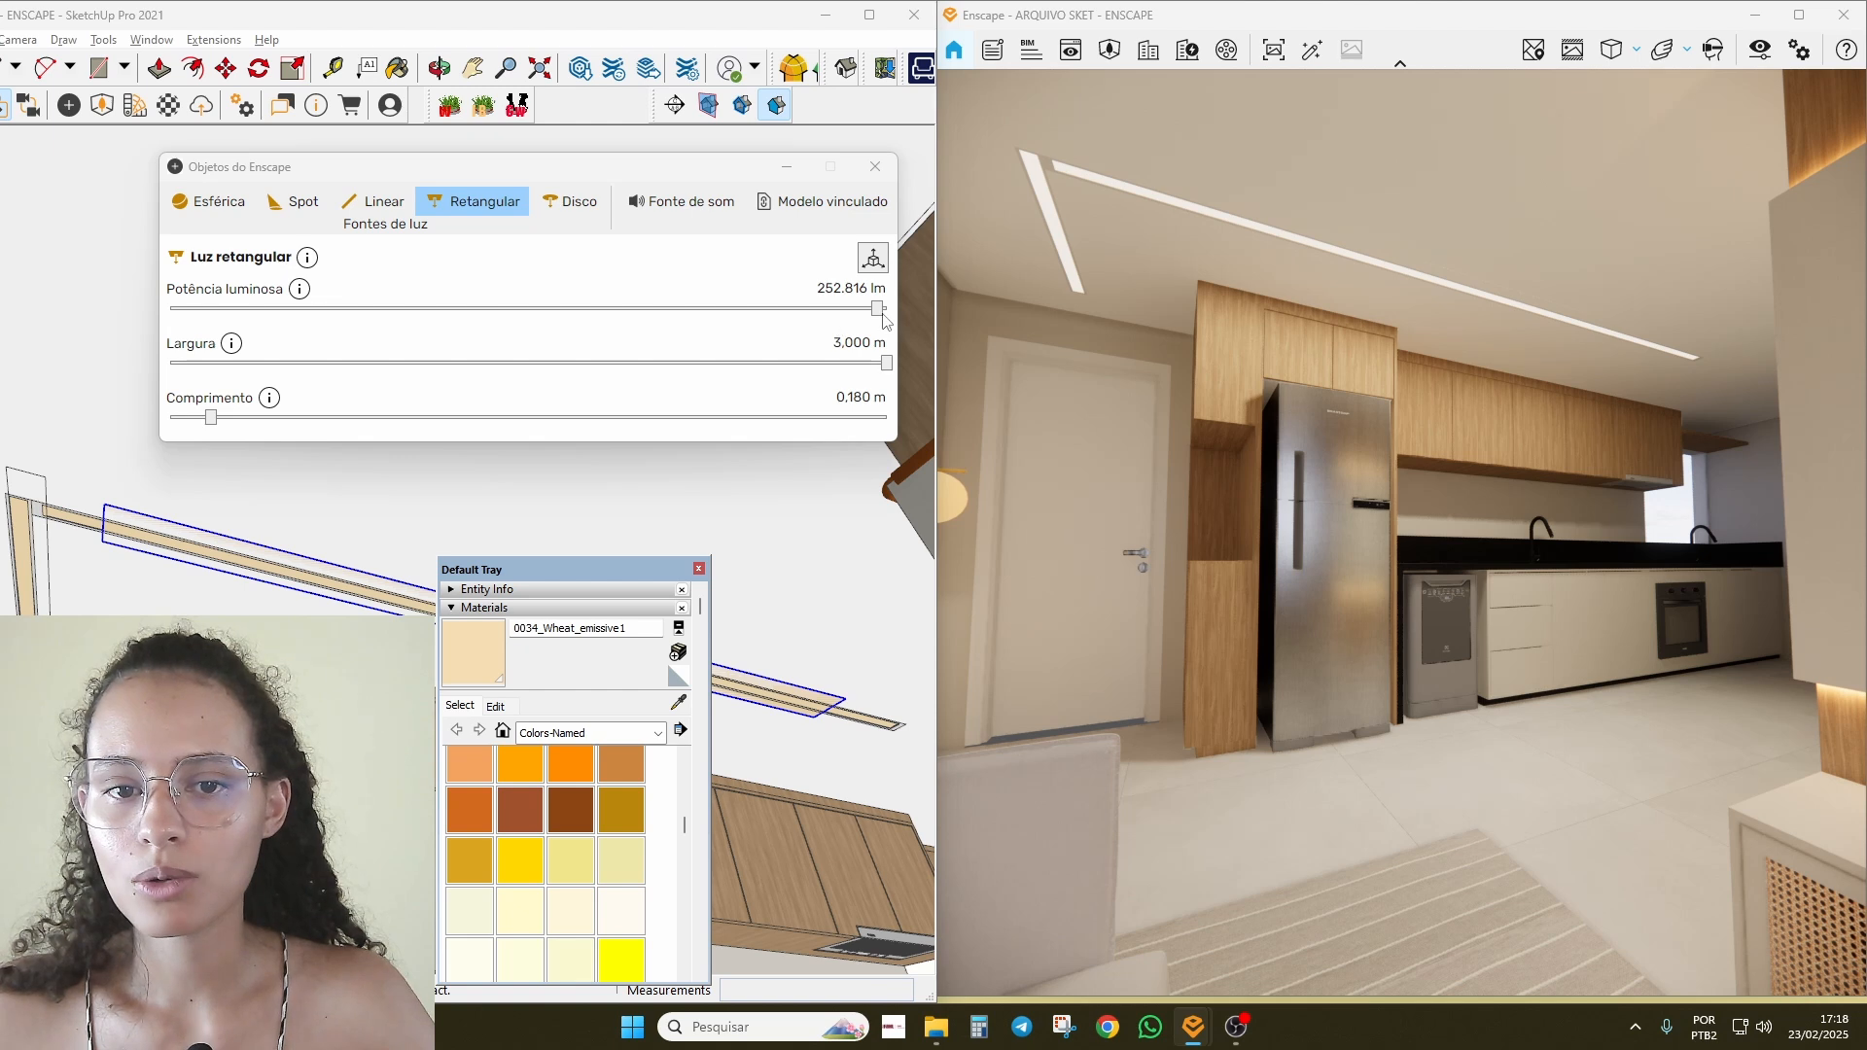
{"action": "left_click_drag", "start_coordinate": [884, 318], "coordinate": [177, 331]}
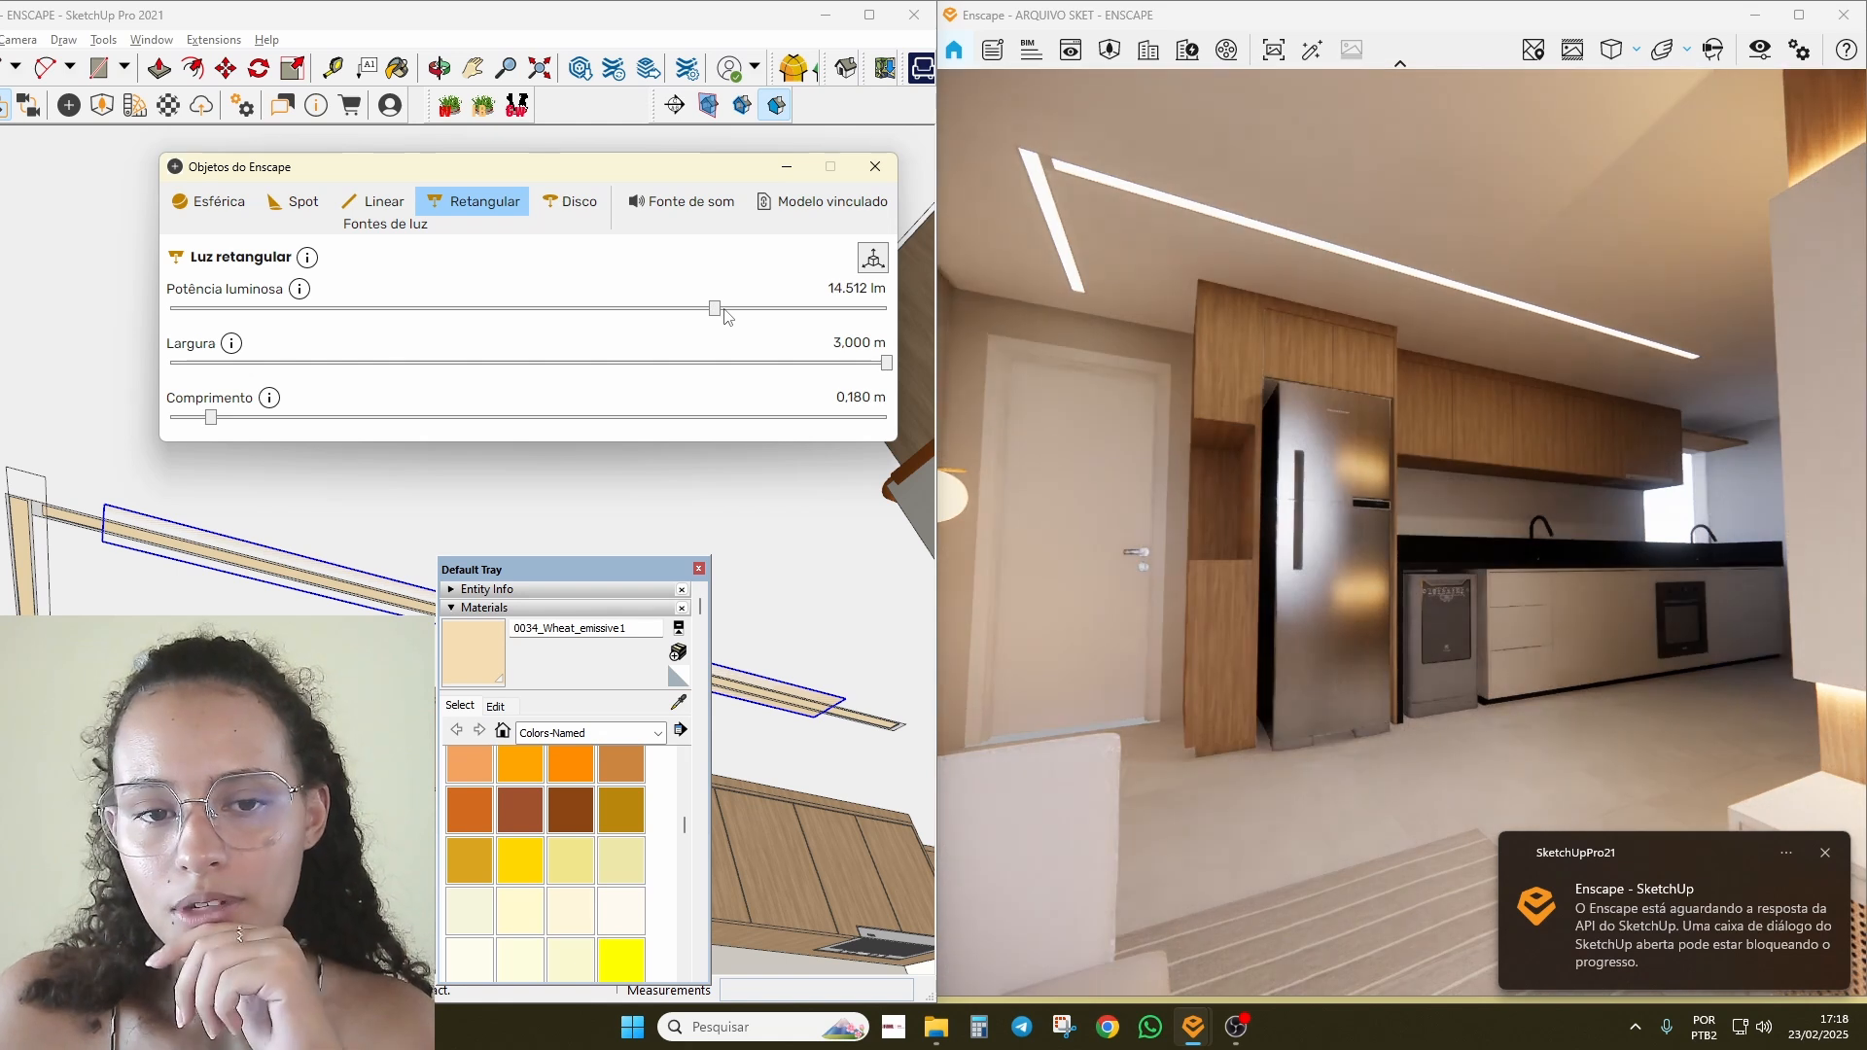
{"action": "left_click_drag", "start_coordinate": [723, 296], "coordinate": [778, 304]}
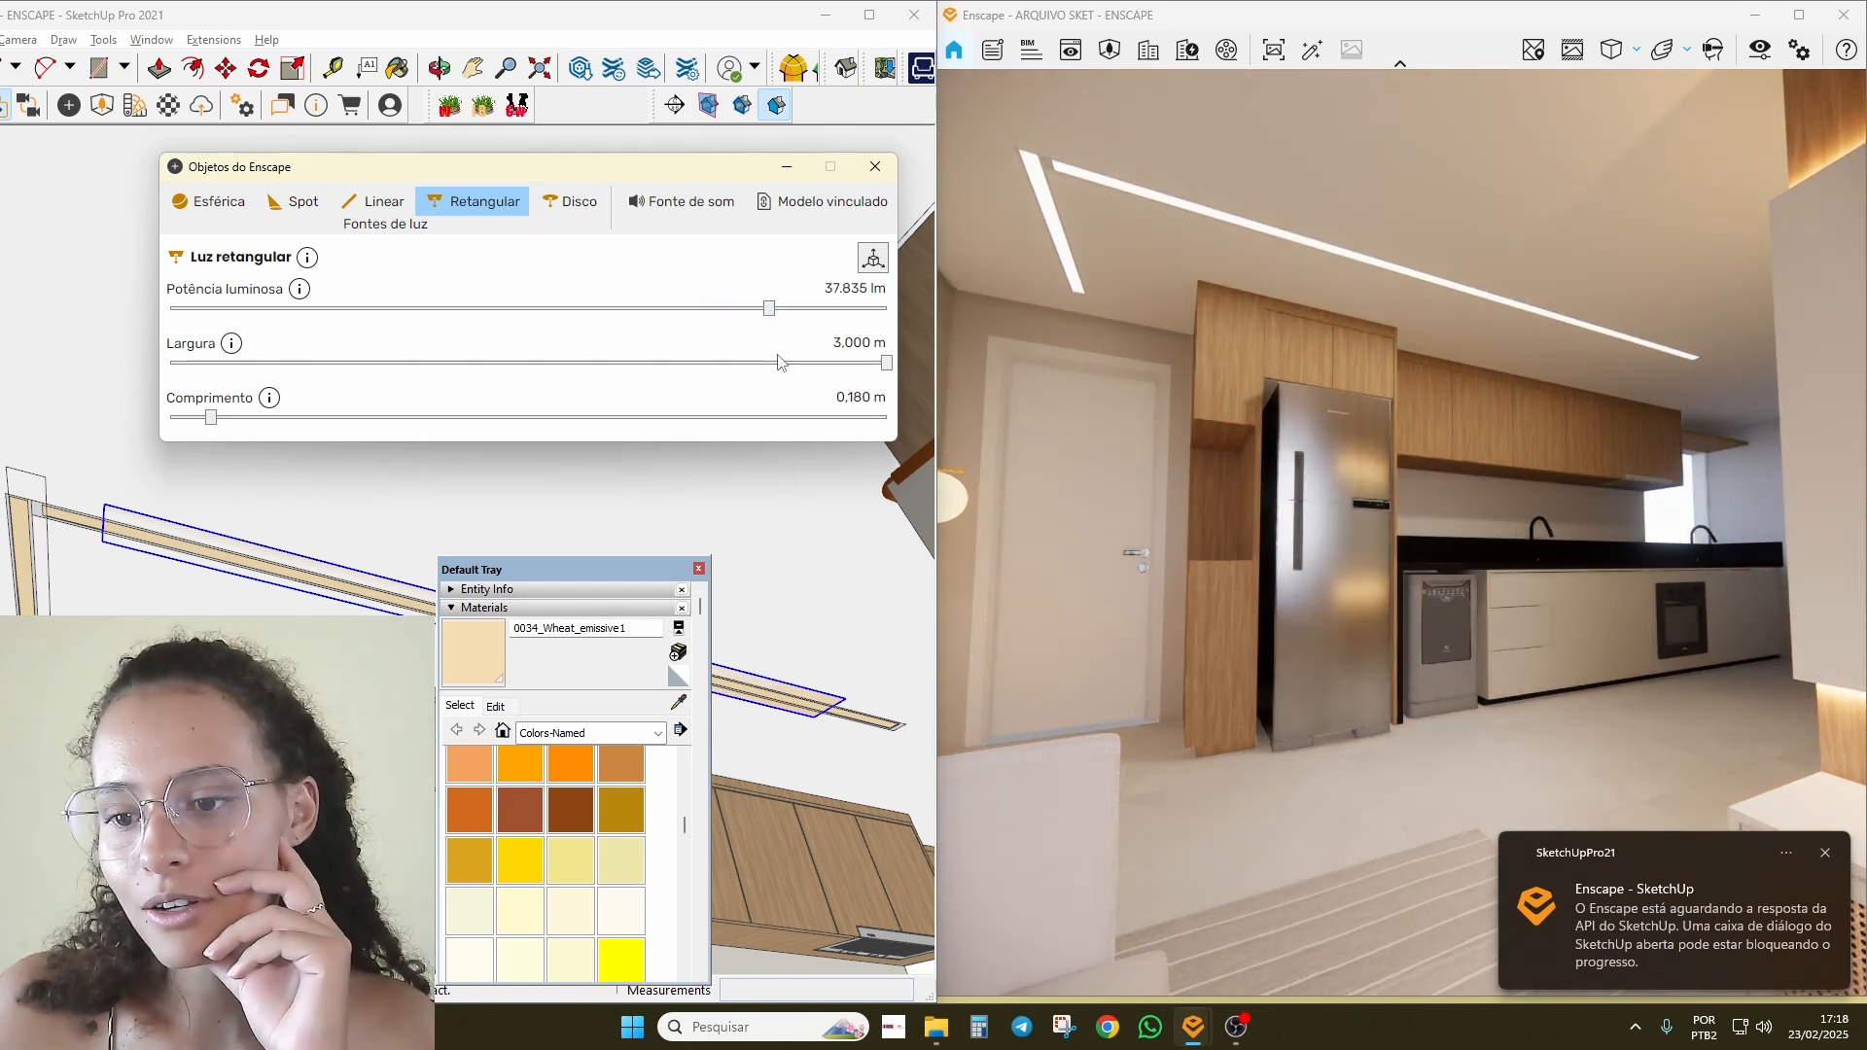
{"action": "left_click", "coordinate": [876, 166]}
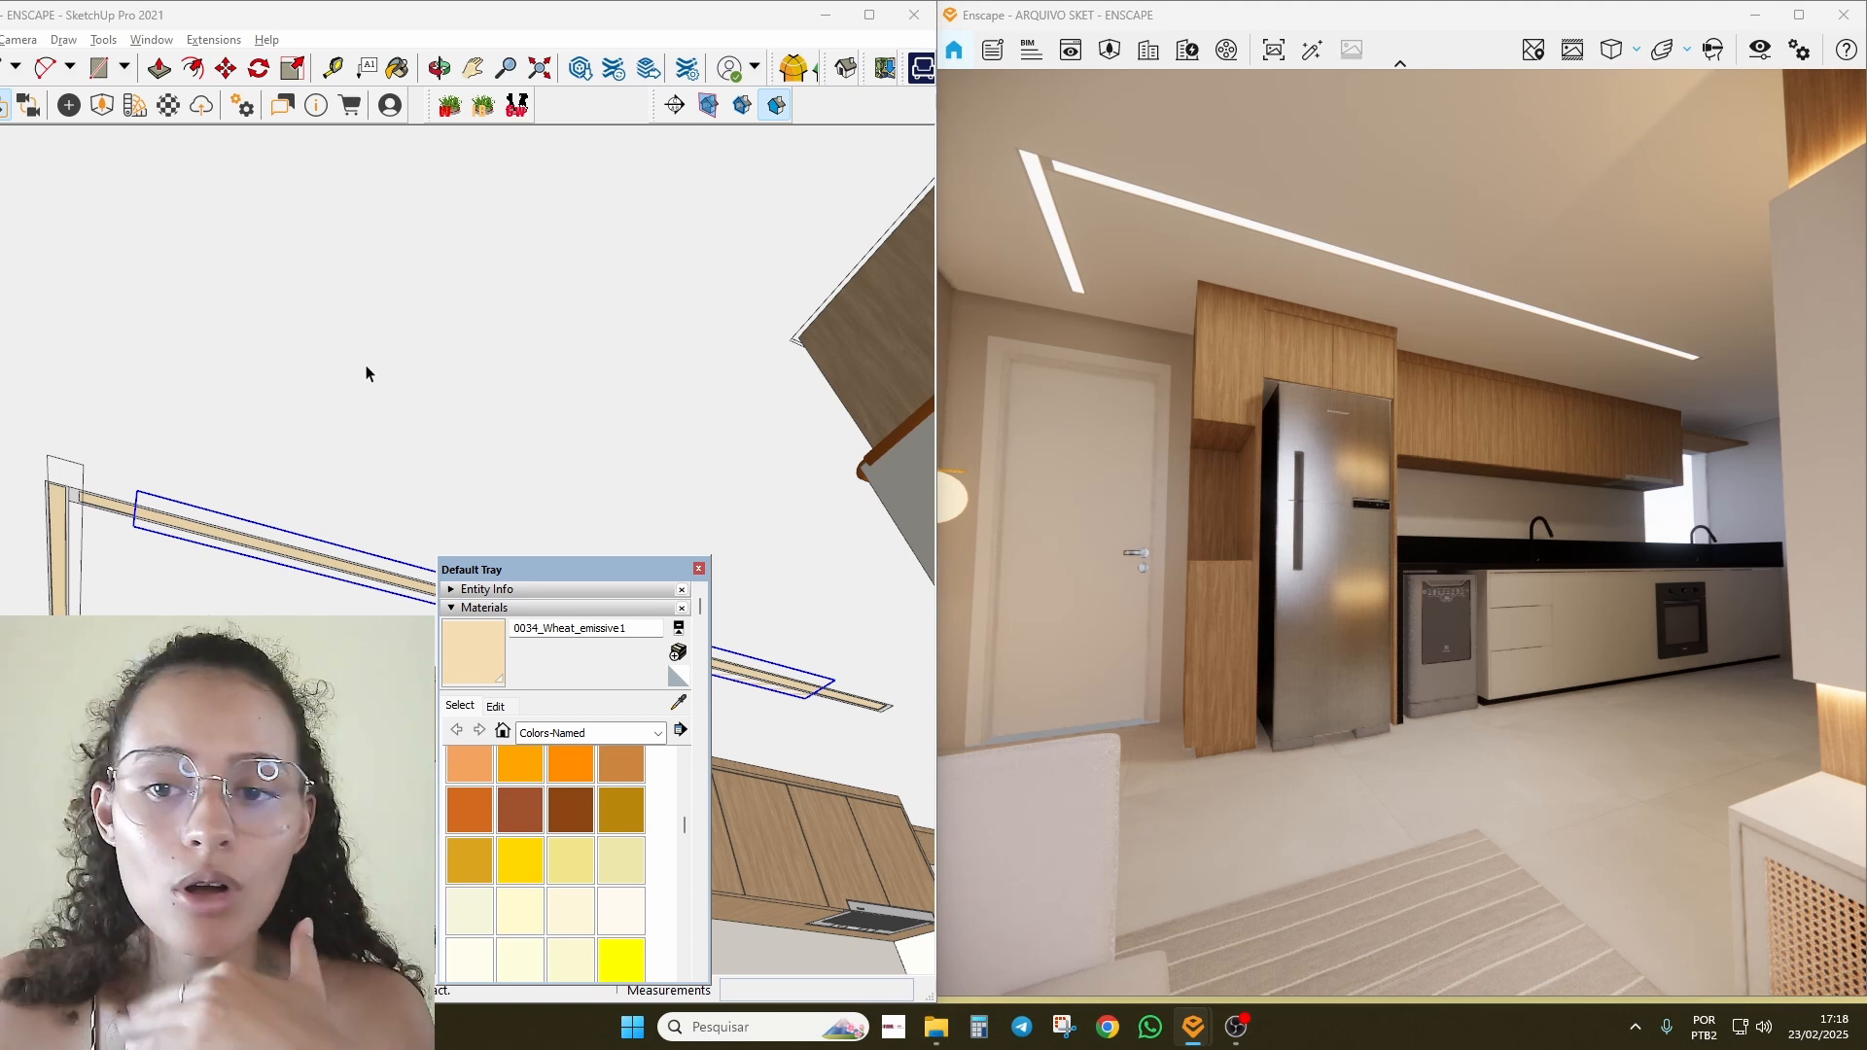
Step: Maximize SketchUp and hide the FORRO ceiling tag to view the rooms from above
{"action": "left_click", "coordinate": [869, 15]}
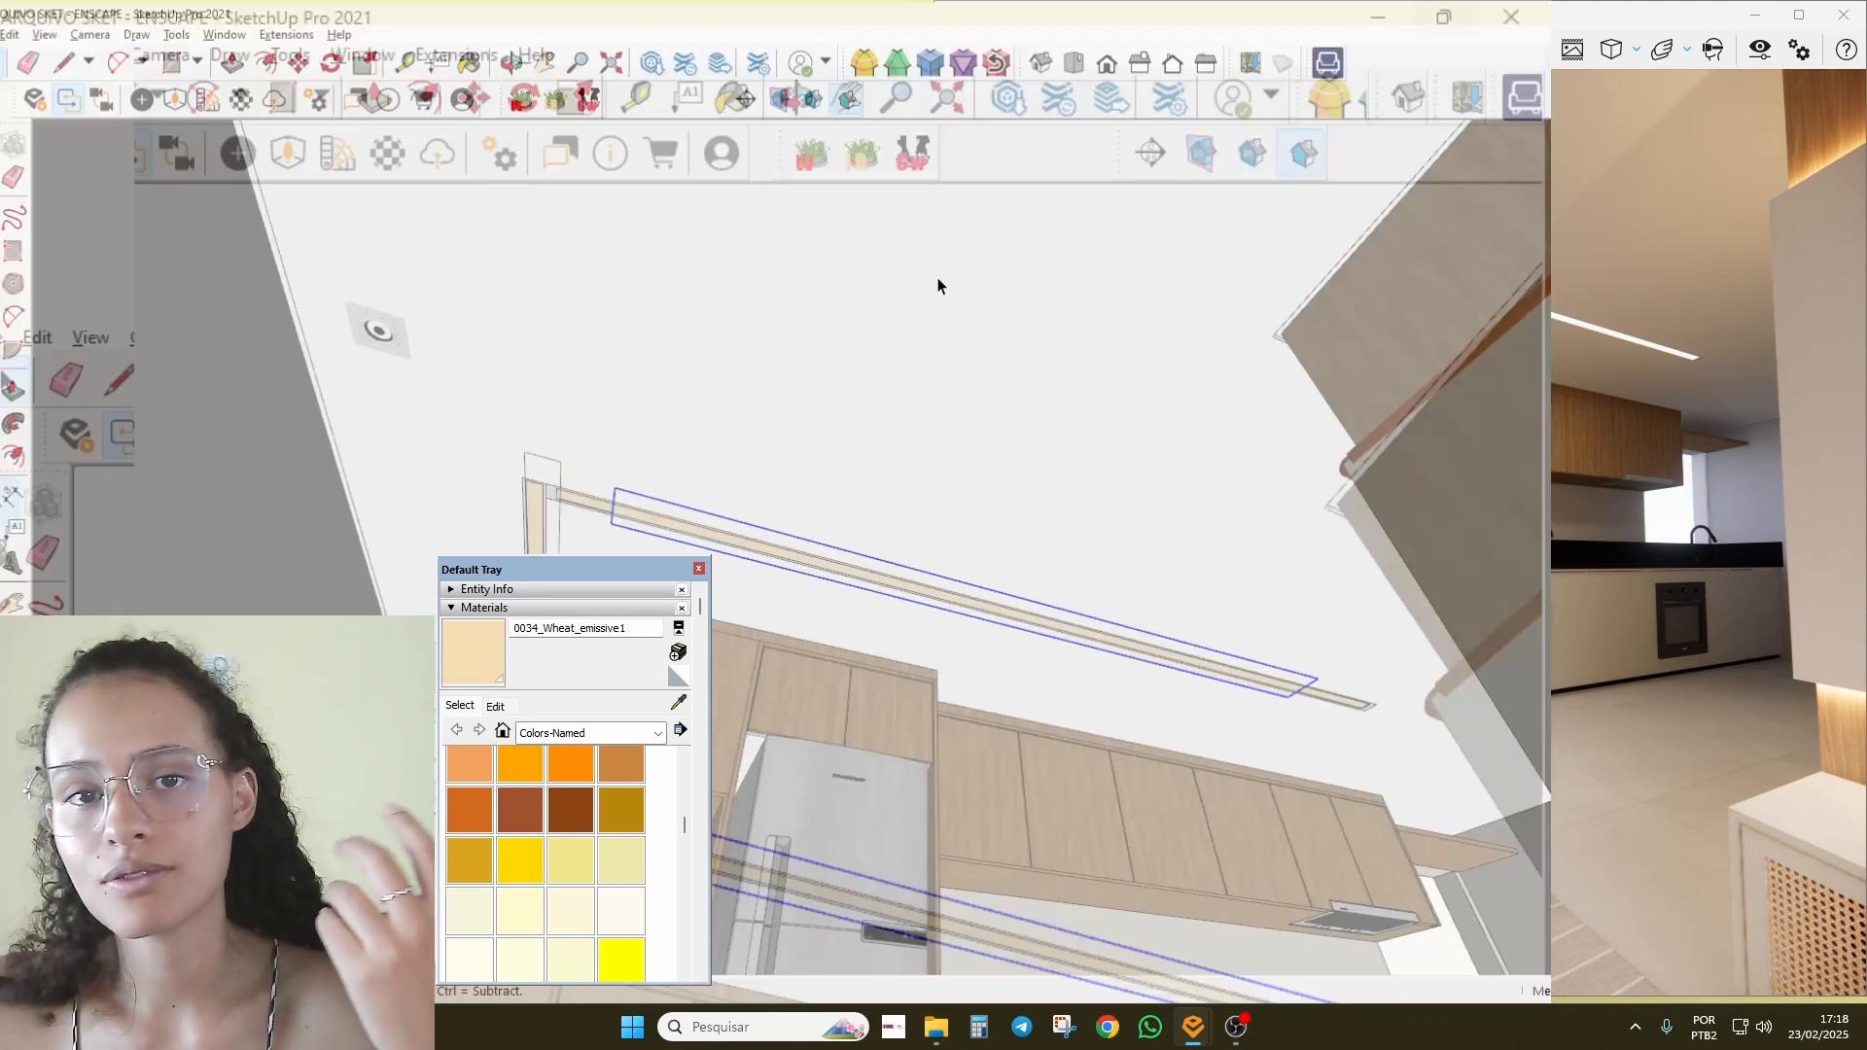
{"action": "mouse_move", "coordinate": [937, 283]}
{"action": "middle_mouse_down"}
{"action": "mouse_move", "coordinate": [1222, 496]}
{"action": "mouse_move", "coordinate": [972, 500]}
{"action": "mouse_move", "coordinate": [847, 551]}
{"action": "mouse_move", "coordinate": [825, 400]}
{"action": "mouse_move", "coordinate": [1245, 225]}
{"action": "middle_mouse_up"}
{"action": "left_click_drag", "start_coordinate": [531, 581], "coordinate": [1605, 136]}
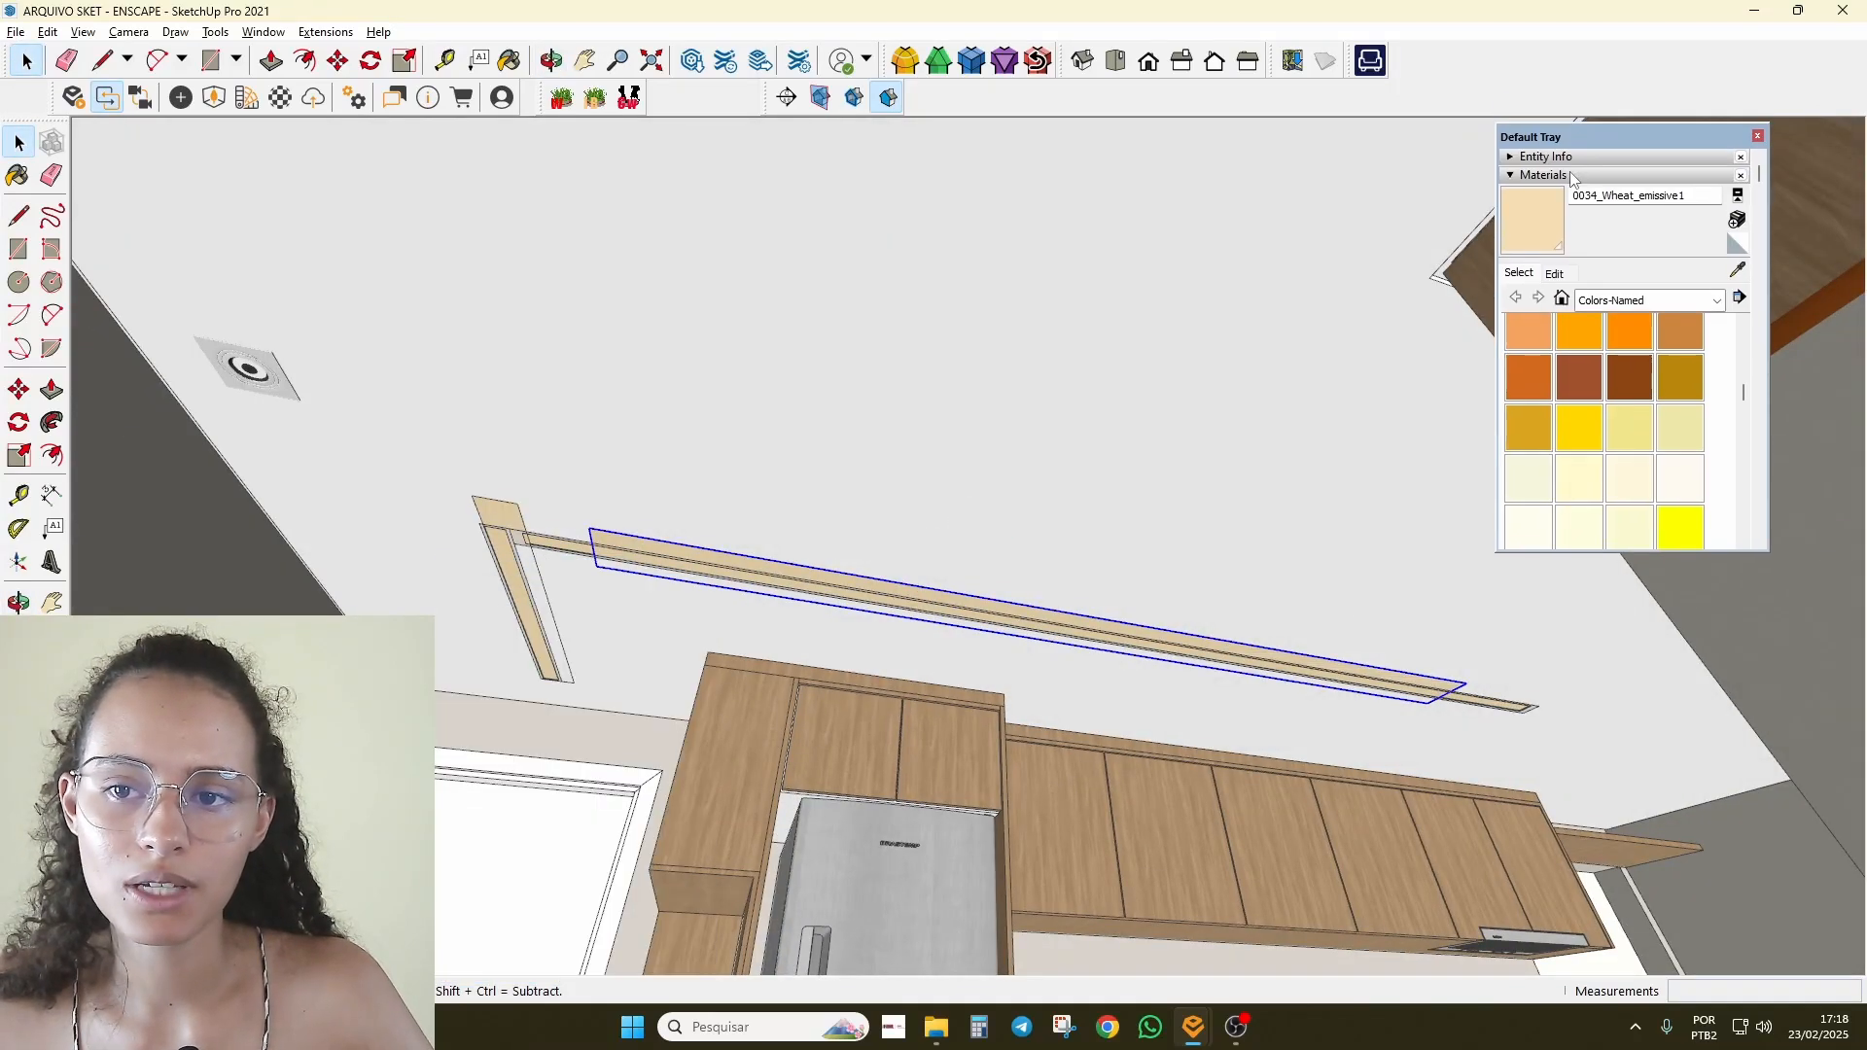
{"action": "left_click", "coordinate": [1546, 175]}
{"action": "left_click", "coordinate": [1534, 193]}
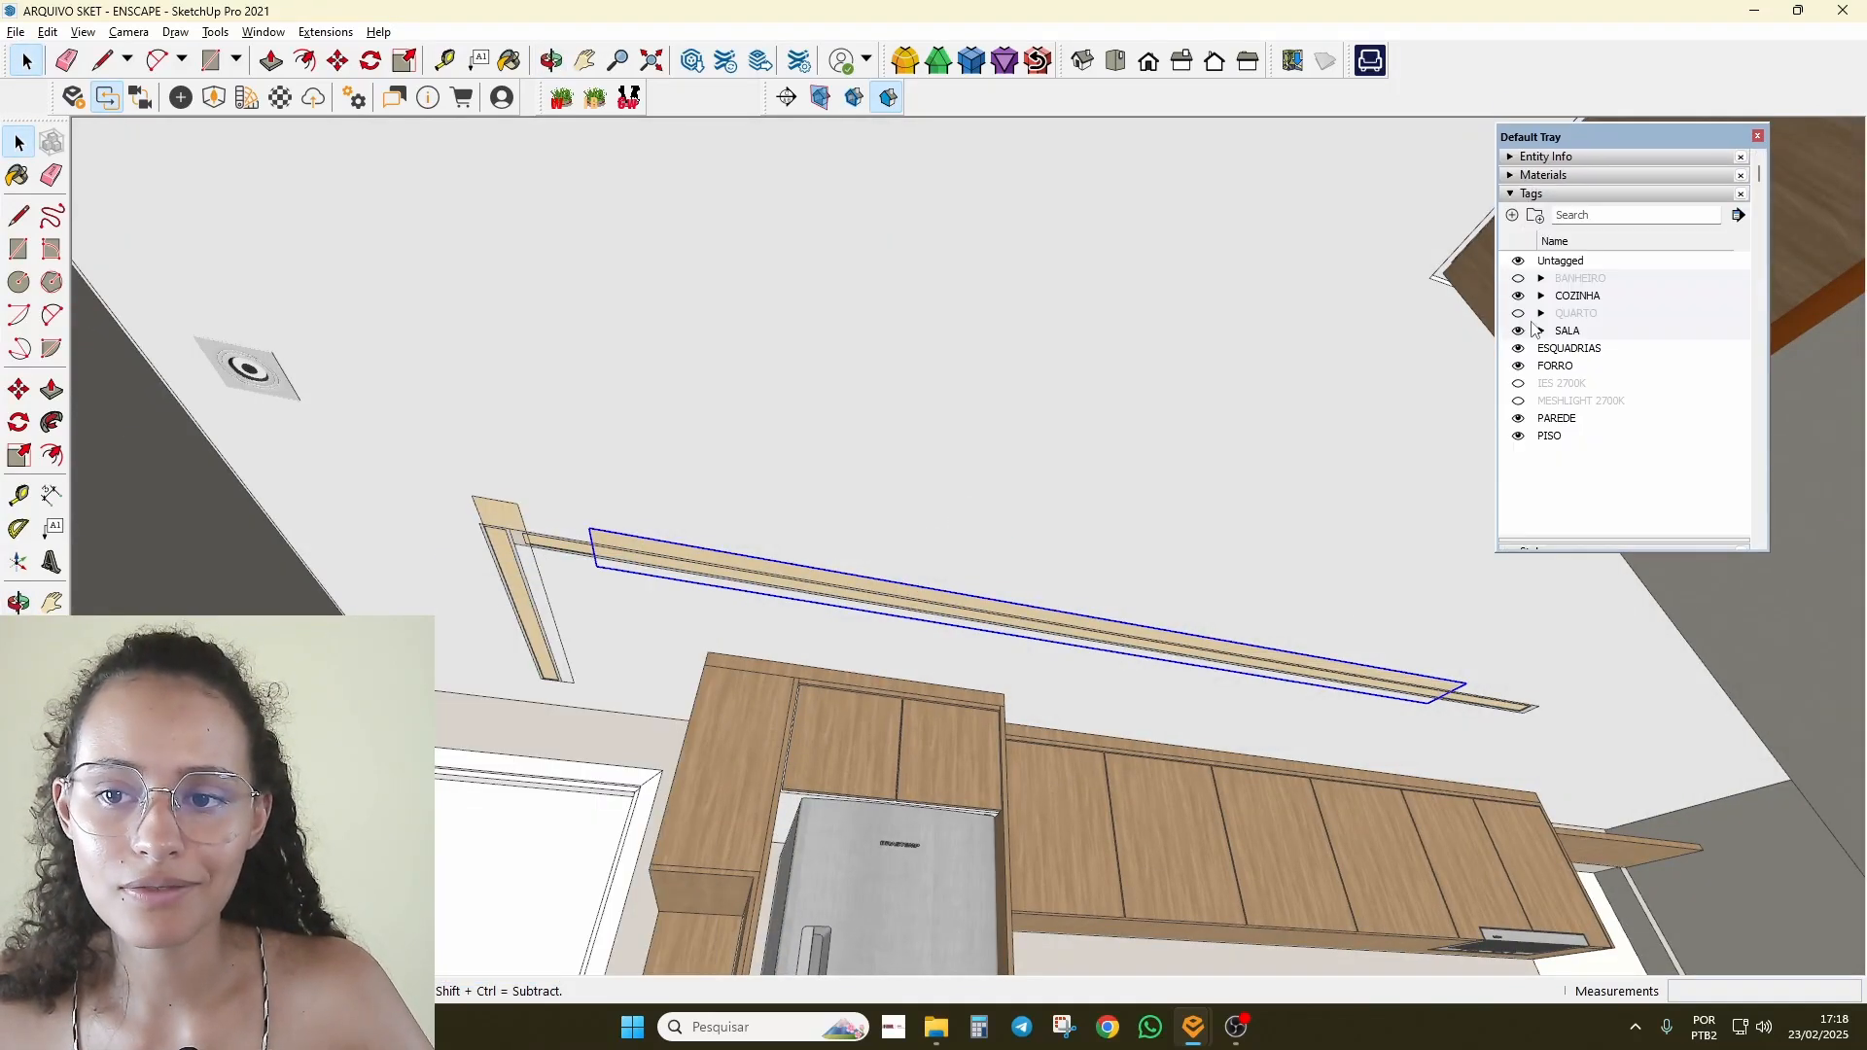
{"action": "left_click", "coordinate": [1519, 367]}
{"action": "middle_click_drag", "start_coordinate": [933, 340], "coordinate": [634, 553]}
{"action": "scroll", "coordinate": [717, 497], "scroll_direction": "down", "scroll_amount": 3}
{"action": "scroll", "coordinate": [863, 506], "scroll_direction": "up", "scroll_amount": 3}
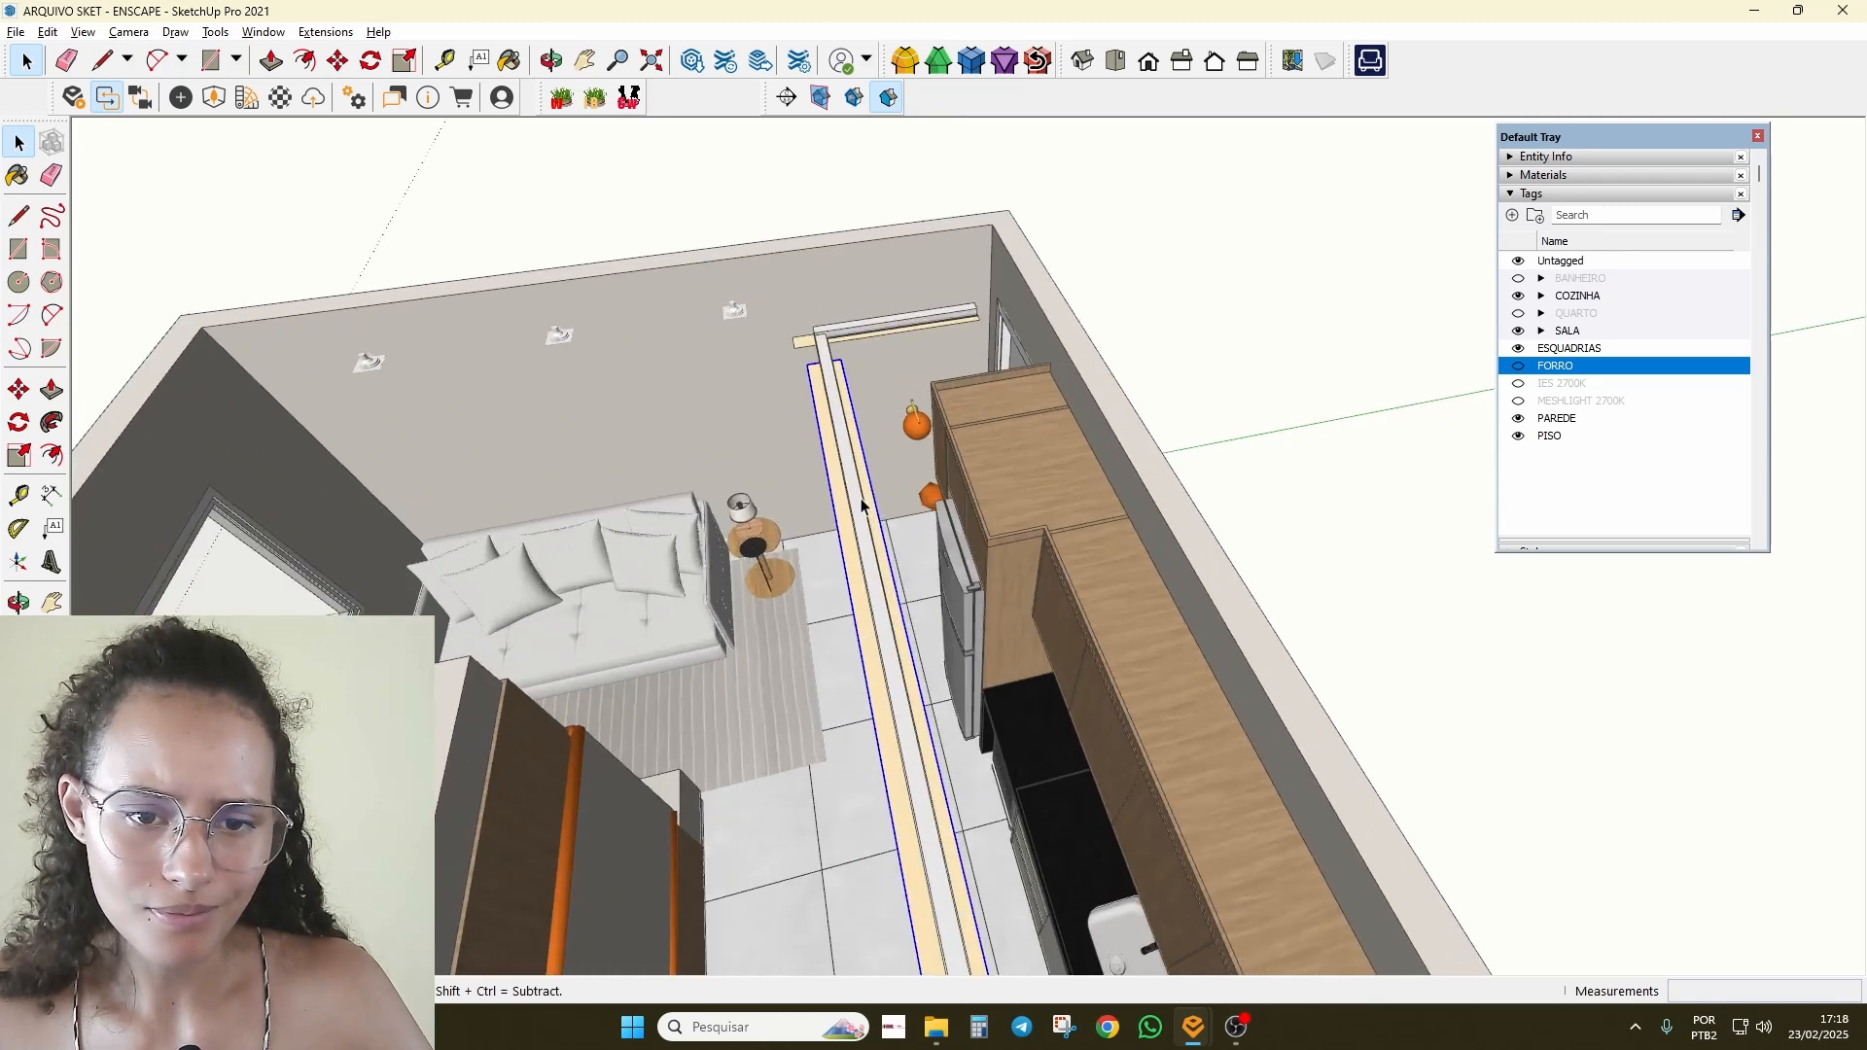
{"action": "scroll", "coordinate": [862, 505], "scroll_direction": "up", "scroll_amount": 2}
Step: Lengthen the rectangular light to 2,424 m in its Enscape settings
{"action": "left_click", "coordinate": [144, 97]}
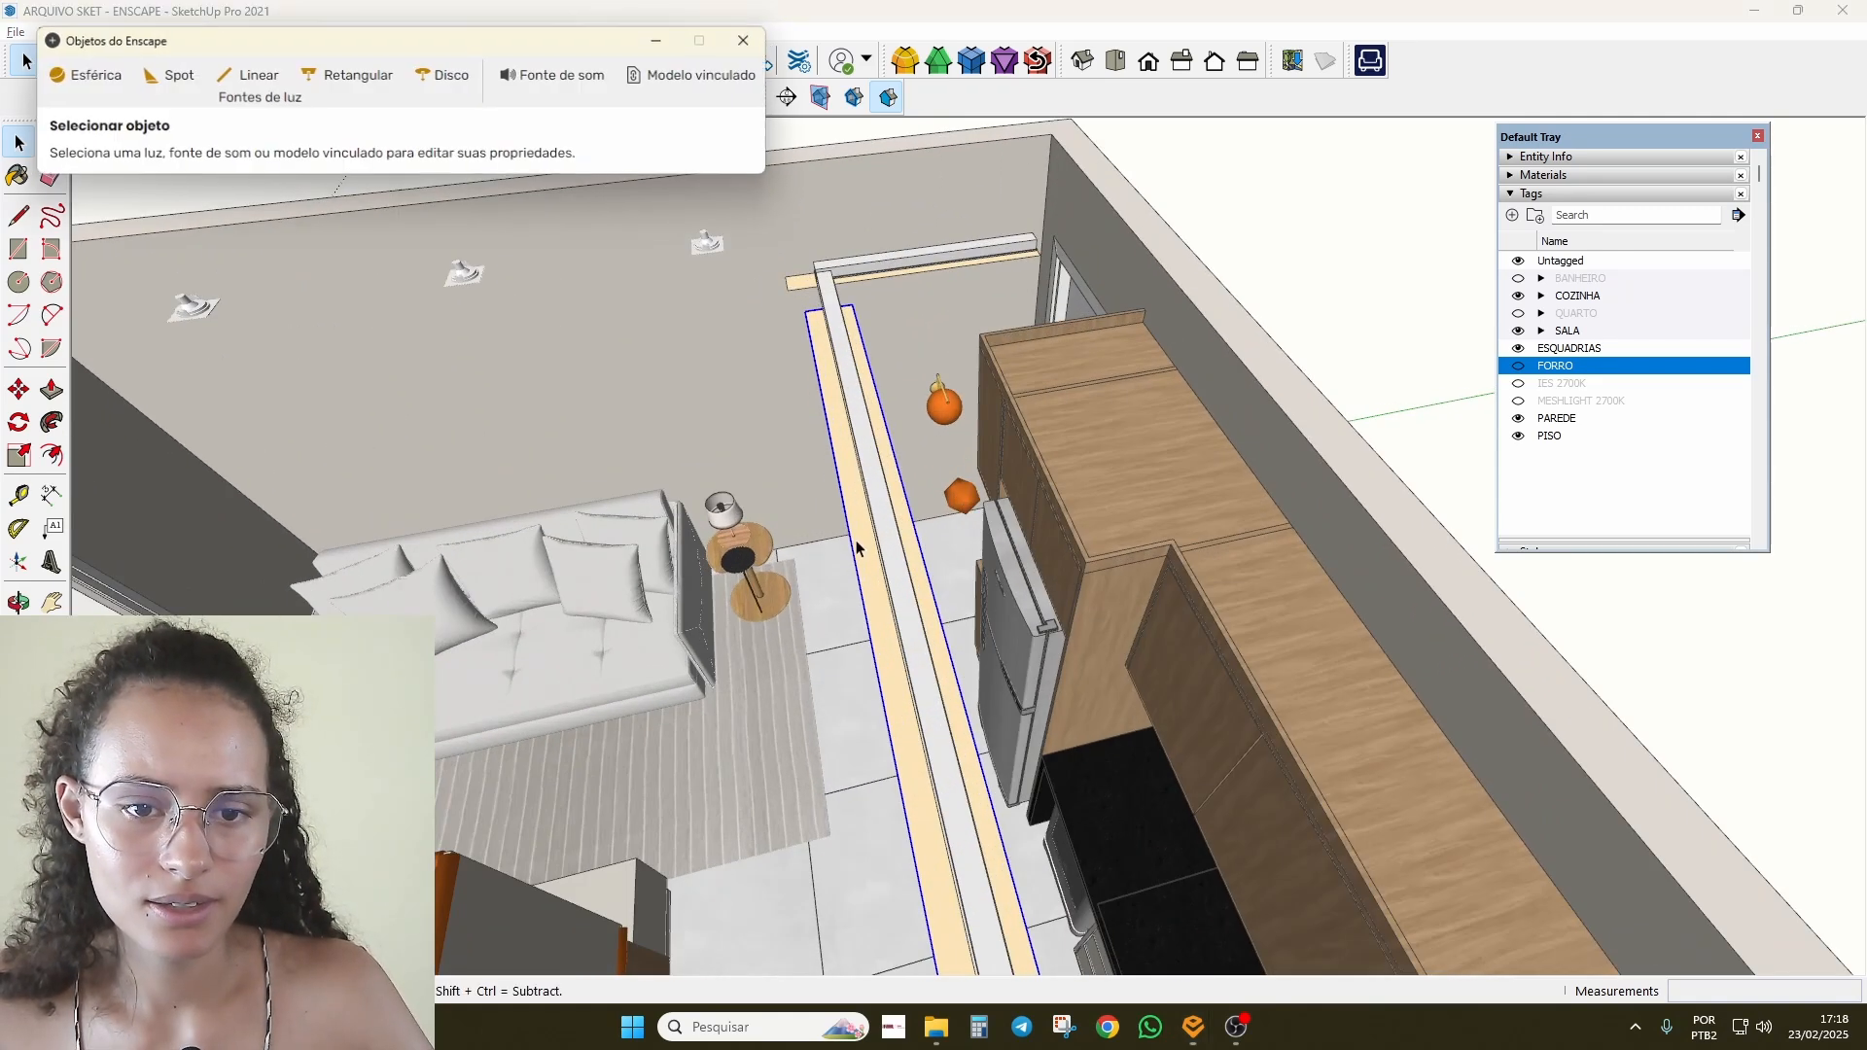
{"action": "scroll", "coordinate": [247, 389], "scroll_direction": "down", "scroll_amount": 2}
{"action": "left_click", "coordinate": [346, 75]}
{"action": "left_click", "coordinate": [430, 282]}
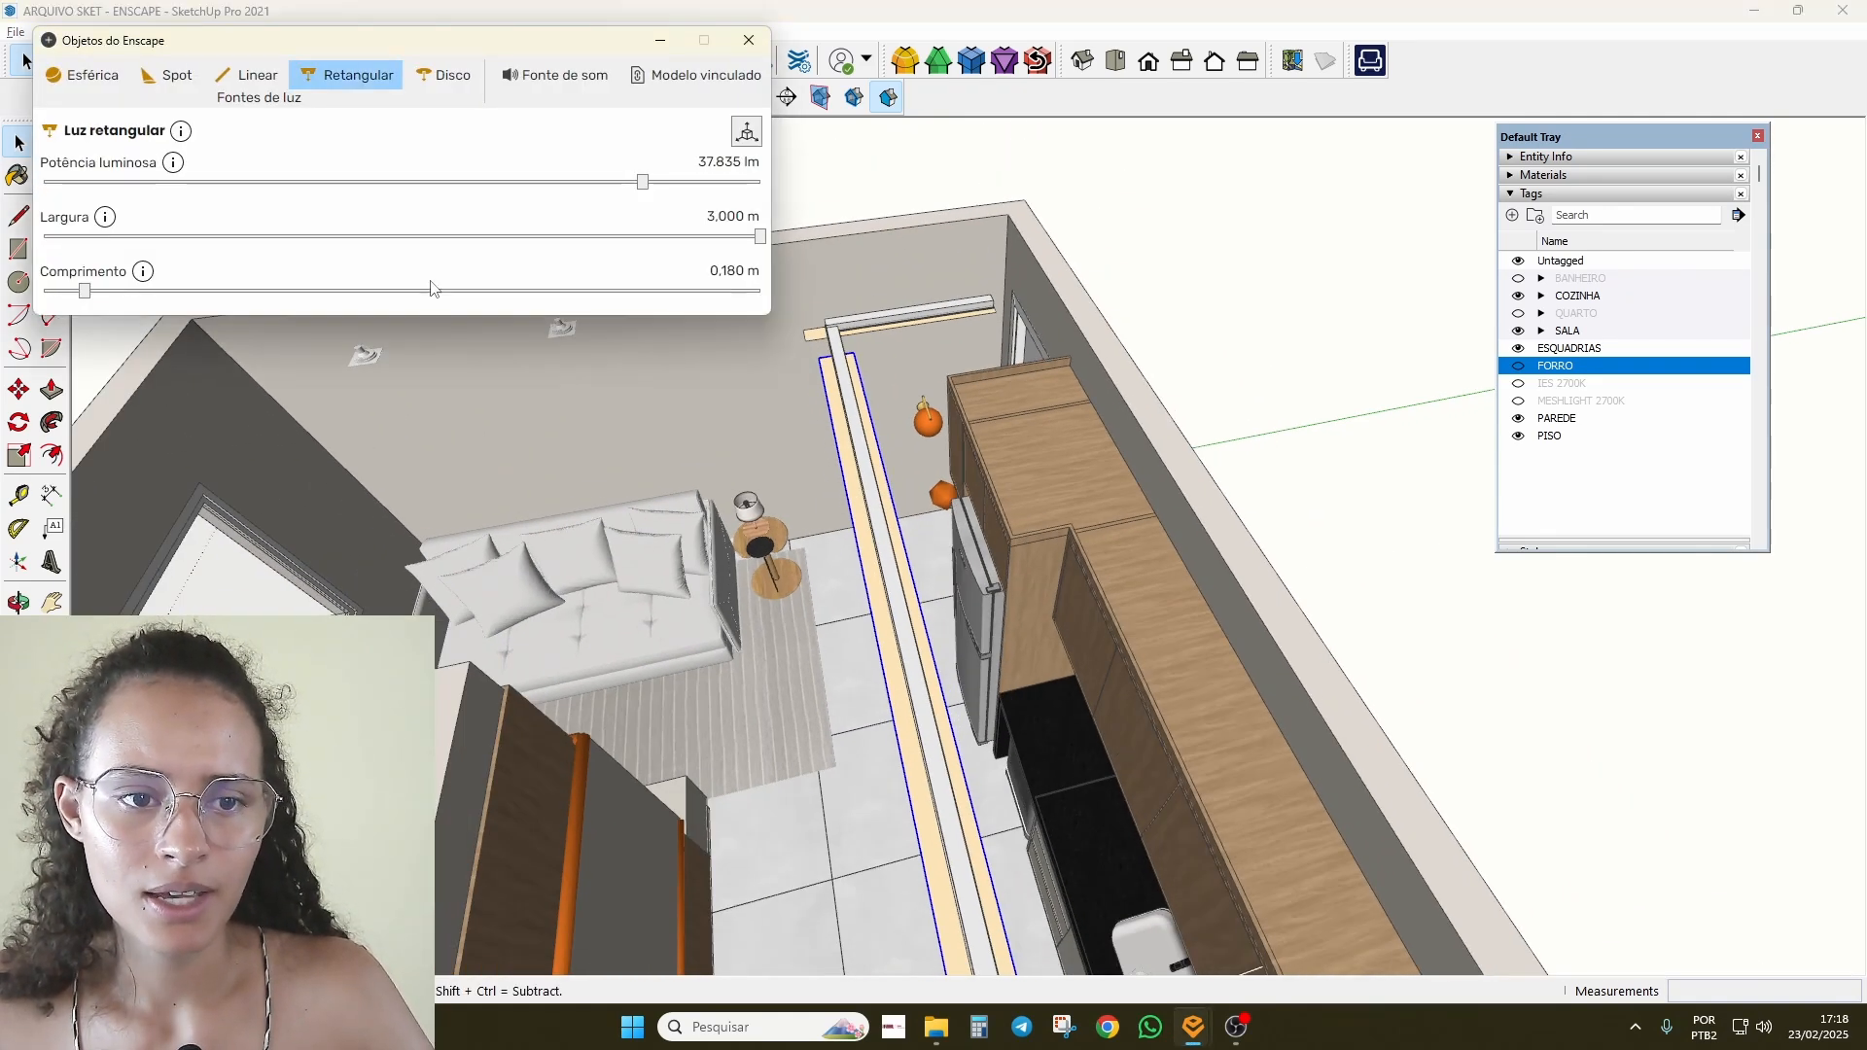
{"action": "left_click_drag", "start_coordinate": [446, 297], "coordinate": [649, 352]}
{"action": "scroll", "coordinate": [1021, 356], "scroll_direction": "down", "scroll_amount": 4}
{"action": "middle_click_drag", "start_coordinate": [1021, 356], "coordinate": [1071, 484]}
{"action": "left_click", "coordinate": [1346, 333]}
{"action": "scroll", "coordinate": [1043, 367], "scroll_direction": "up", "scroll_amount": 2}
{"action": "left_click", "coordinate": [1042, 368]}
{"action": "scroll", "coordinate": [1053, 370], "scroll_direction": "up", "scroll_amount": 1}
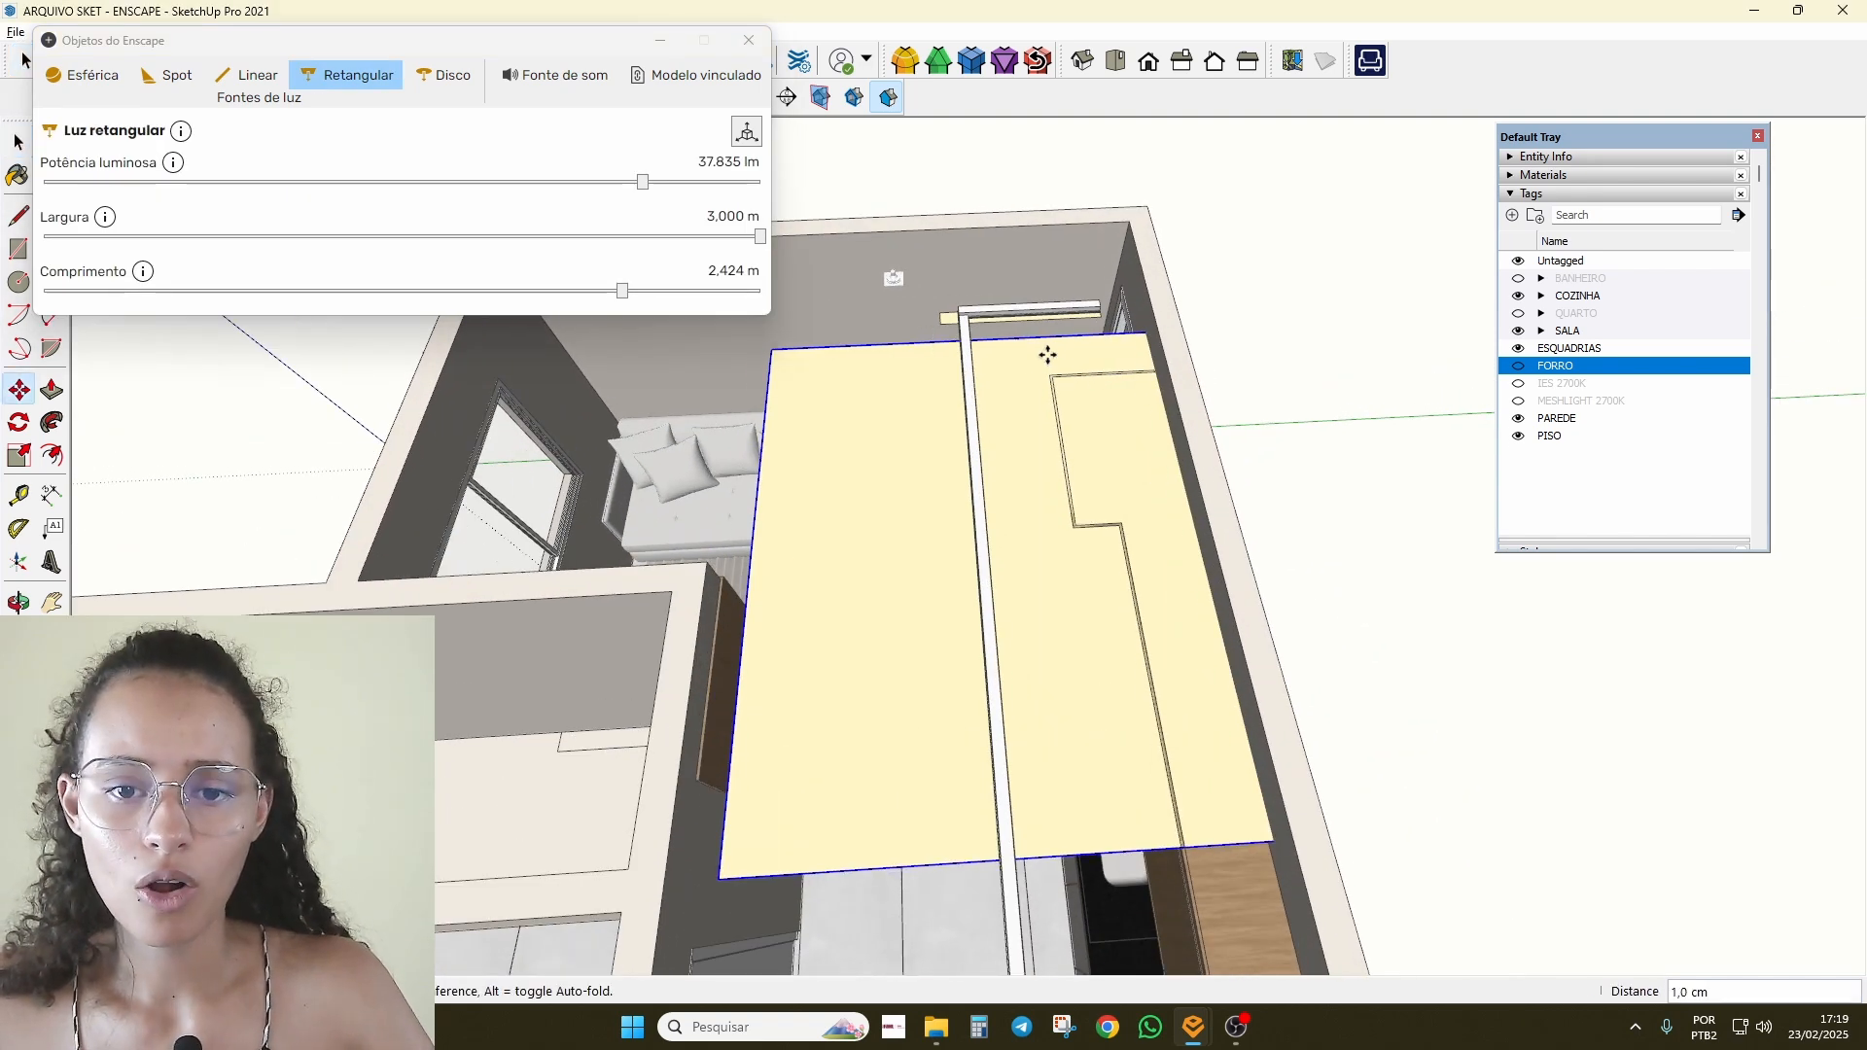
Step: Move the rectangular light 300 cm along the room toward the ceiling's corner
{"action": "key", "text": "m"}
{"action": "scroll", "coordinate": [955, 352], "scroll_direction": "down", "scroll_amount": 2}
{"action": "left_click", "coordinate": [956, 352]}
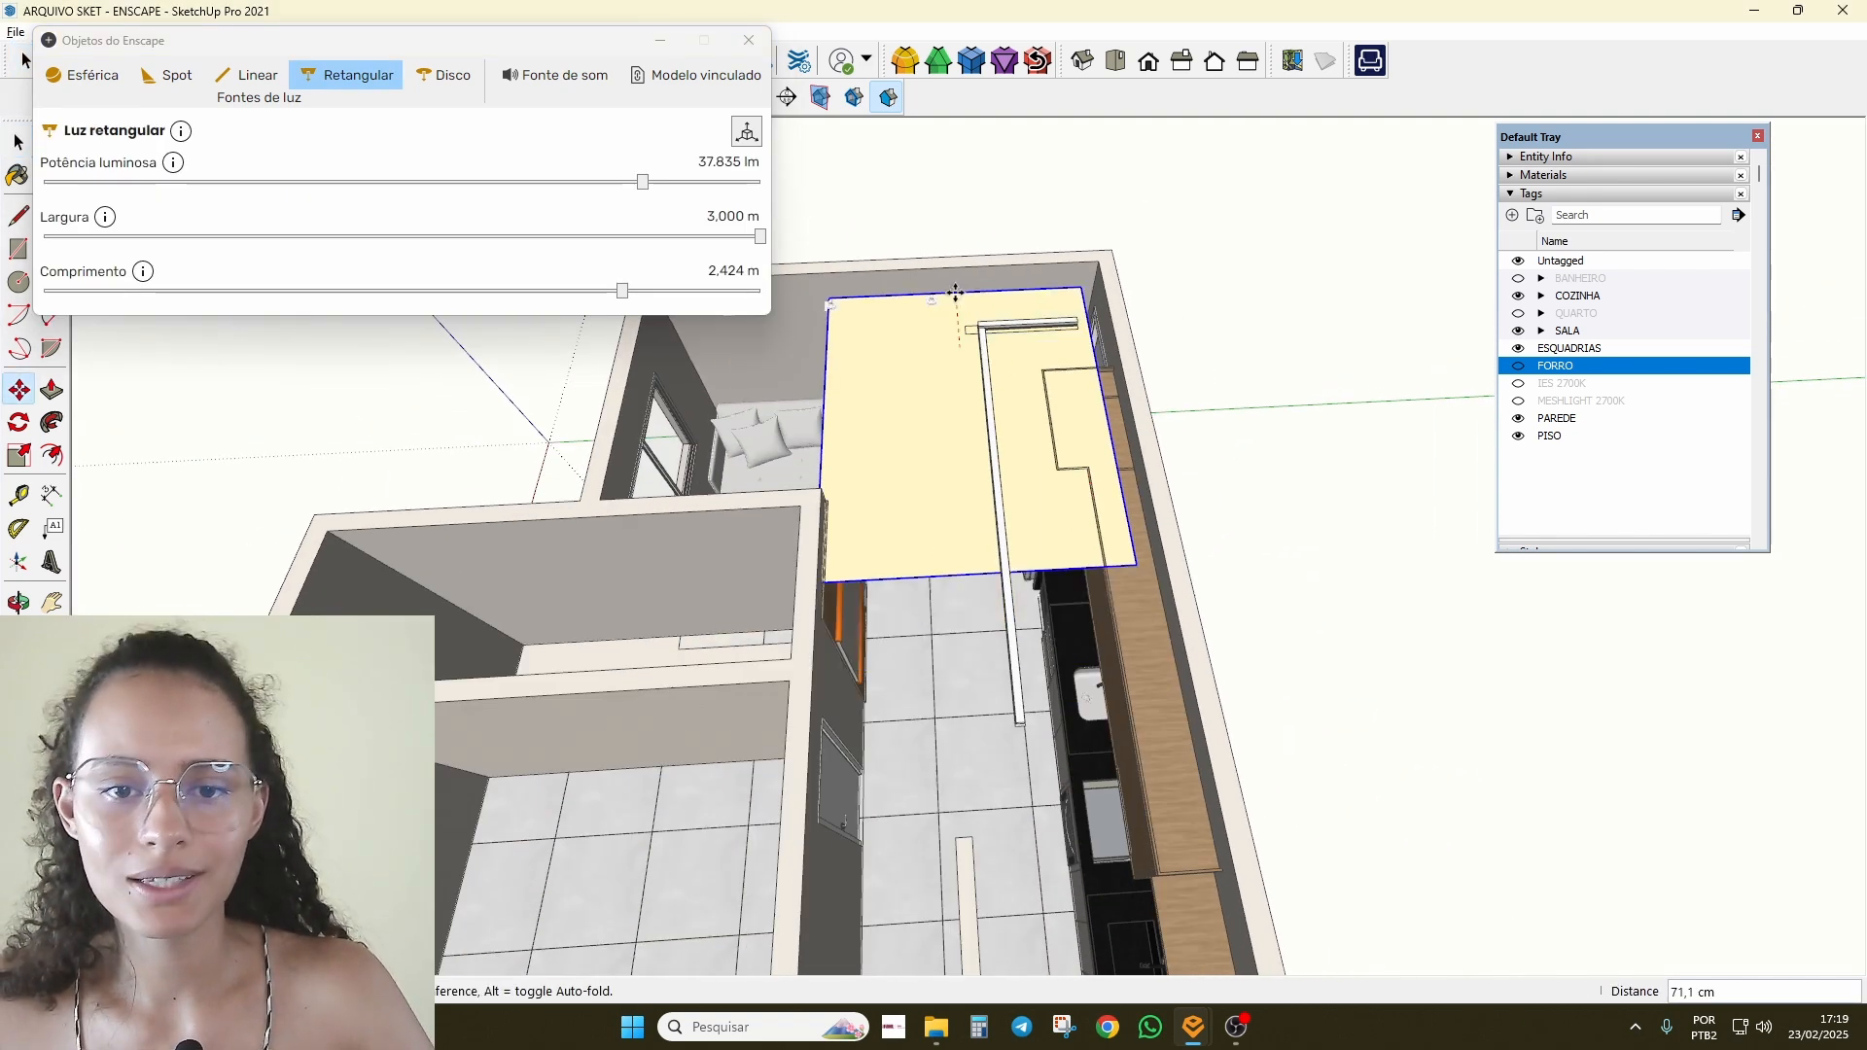
{"action": "left_click", "coordinate": [895, 285]}
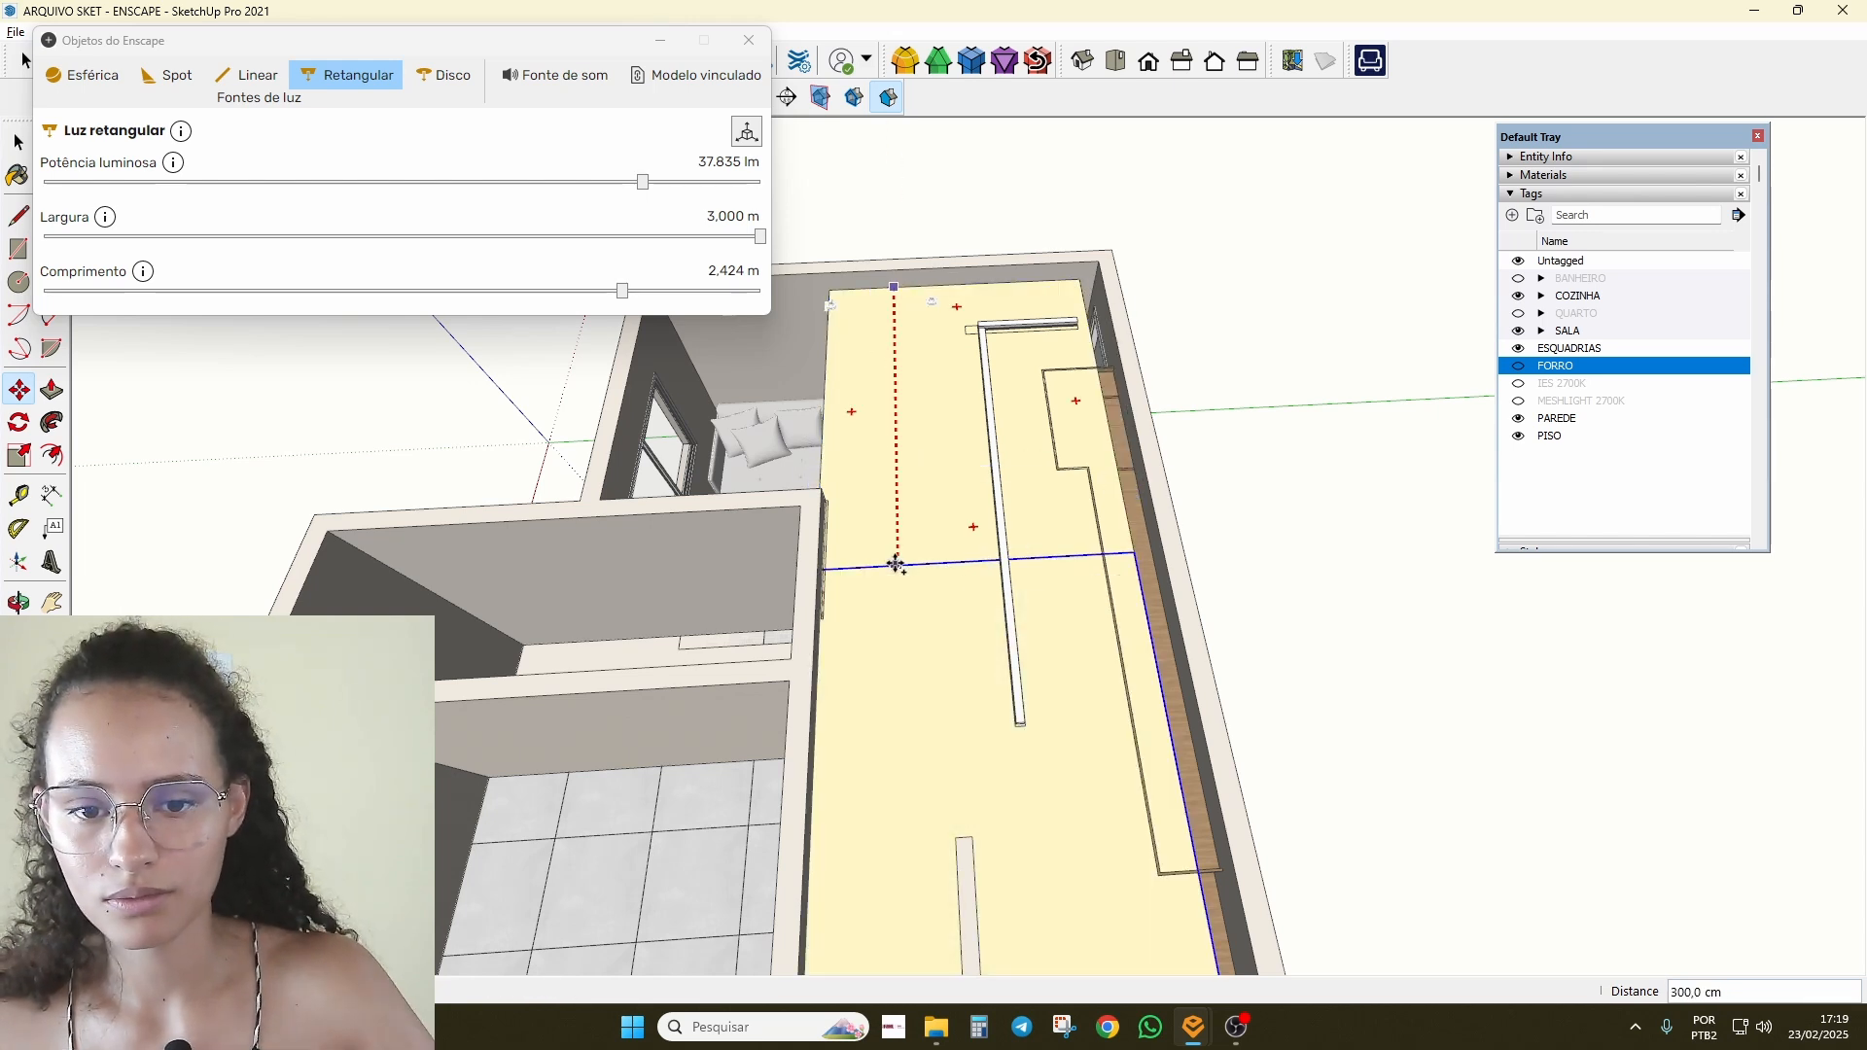
{"action": "left_click", "coordinate": [896, 565]}
{"action": "scroll", "coordinate": [1019, 517], "scroll_direction": "down", "scroll_amount": 2}
{"action": "middle_click_drag", "start_coordinate": [875, 629], "coordinate": [1594, 671]}
{"action": "scroll", "coordinate": [1266, 537], "scroll_direction": "up", "scroll_amount": 2}
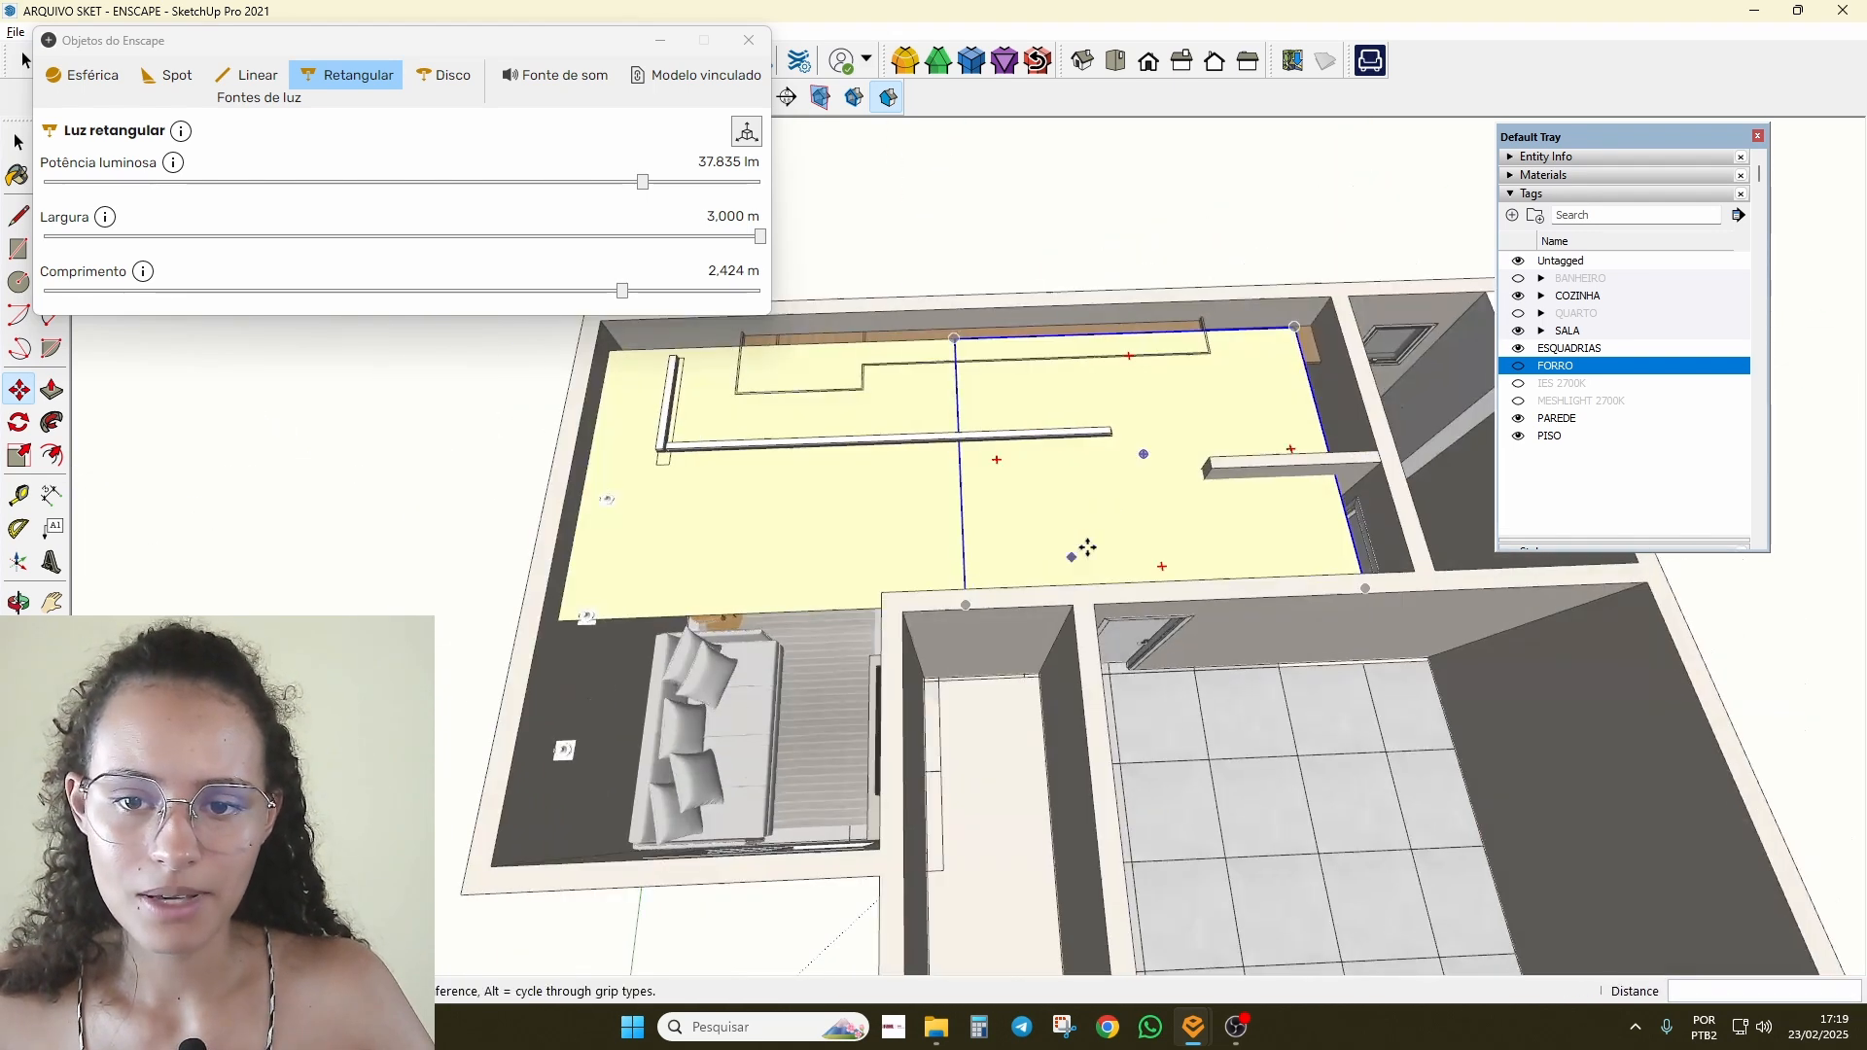
{"action": "scroll", "coordinate": [1069, 504], "scroll_direction": "down", "scroll_amount": 1}
{"action": "left_click", "coordinate": [875, 493]}
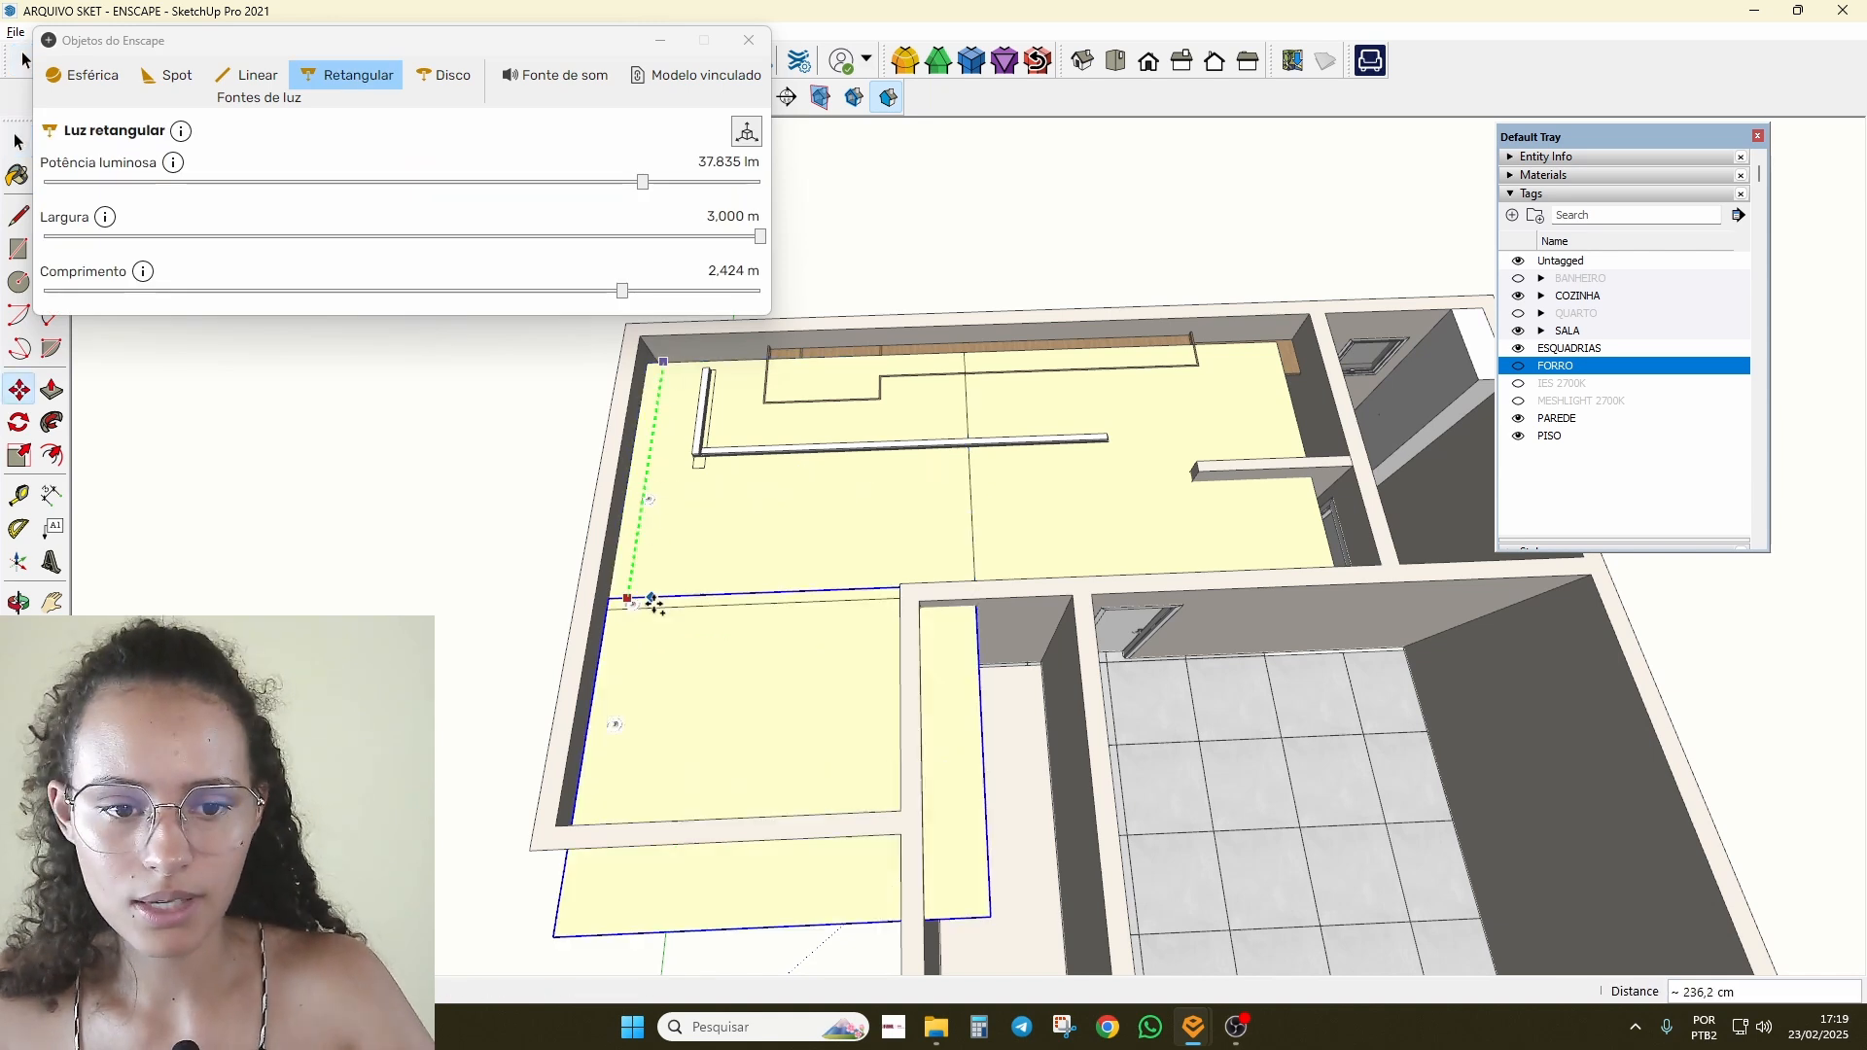
{"action": "scroll", "coordinate": [822, 503], "scroll_direction": "down", "scroll_amount": 2}
Step: Orbit to a lower angle and switch the FORRO ceiling tag back on
{"action": "key", "text": "space"}
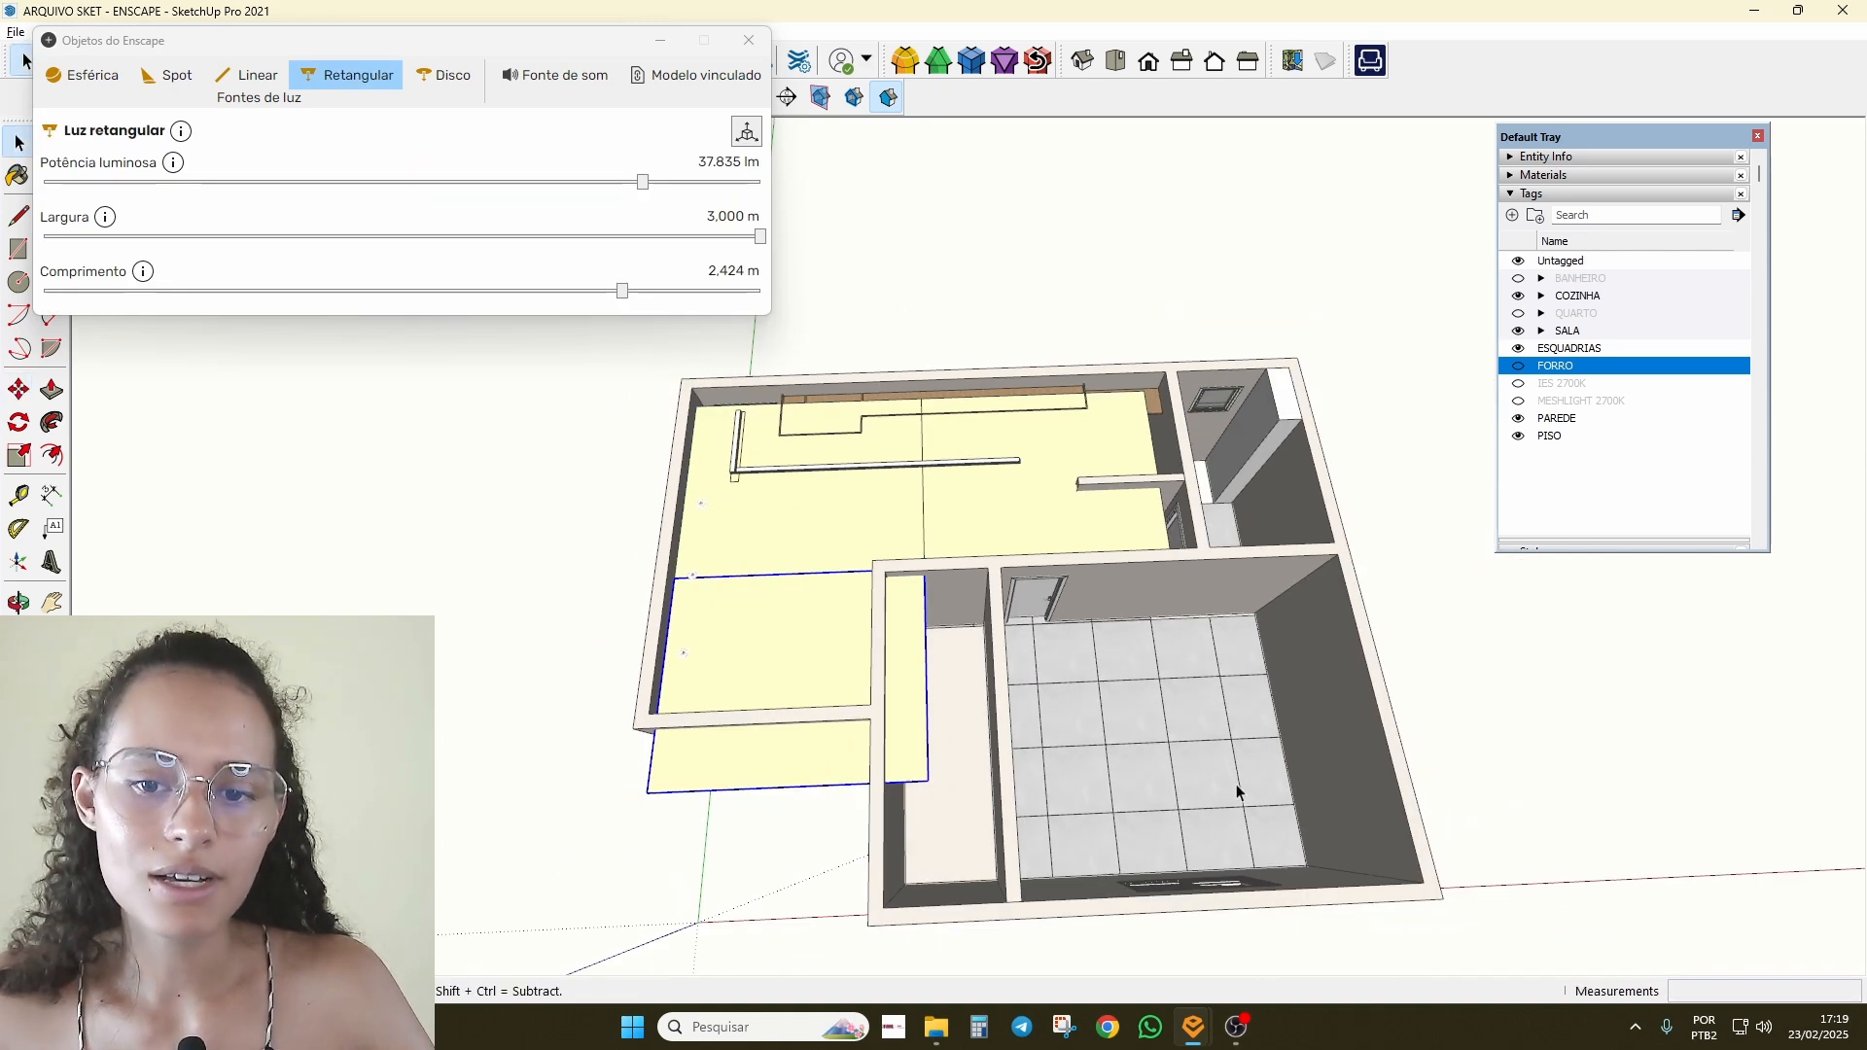
{"action": "scroll", "coordinate": [1155, 532], "scroll_direction": "down", "scroll_amount": 2}
{"action": "middle_click_drag", "start_coordinate": [1154, 533], "coordinate": [688, 333]}
{"action": "scroll", "coordinate": [688, 332], "scroll_direction": "up", "scroll_amount": 2}
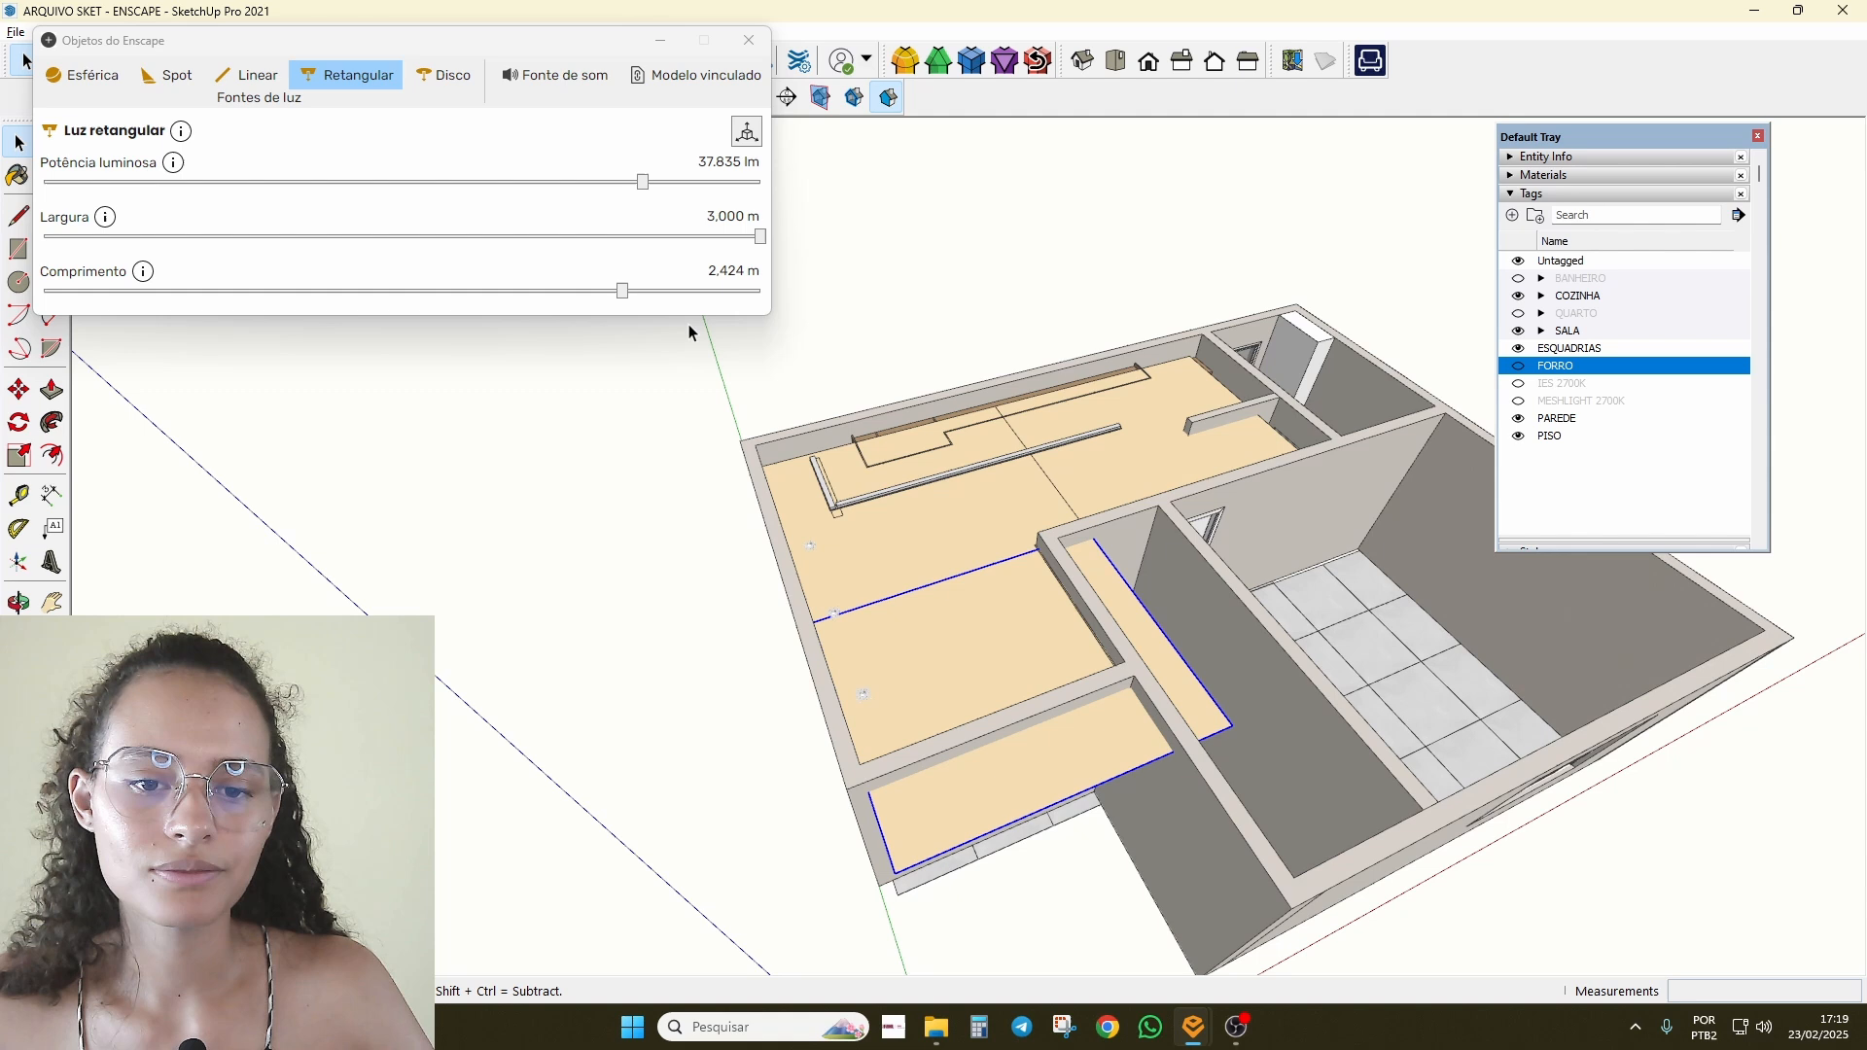
{"action": "left_click", "coordinate": [1518, 365]}
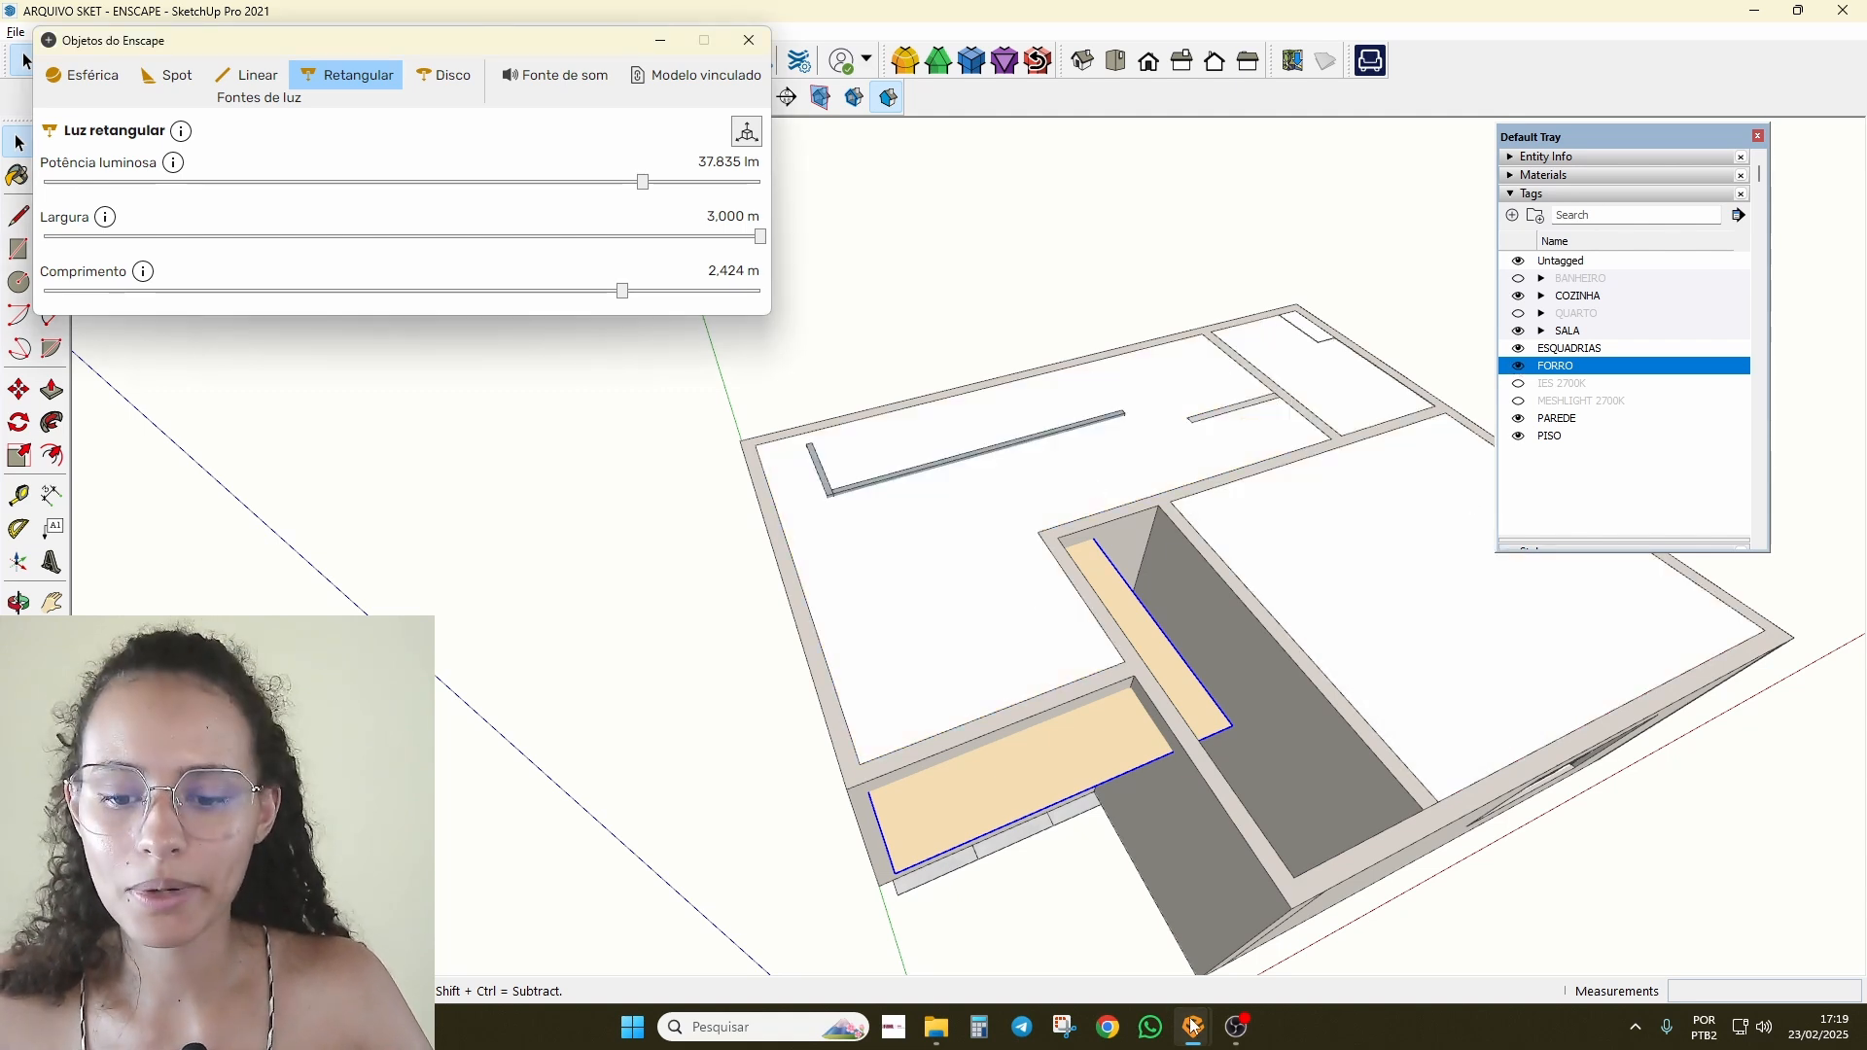
Step: Walk the Enscape render toward the kitchen and TV wall, dropping the light to 1 lm
{"action": "mouse_move", "coordinate": [1193, 1026]}
{"action": "left_click", "coordinate": [984, 934]}
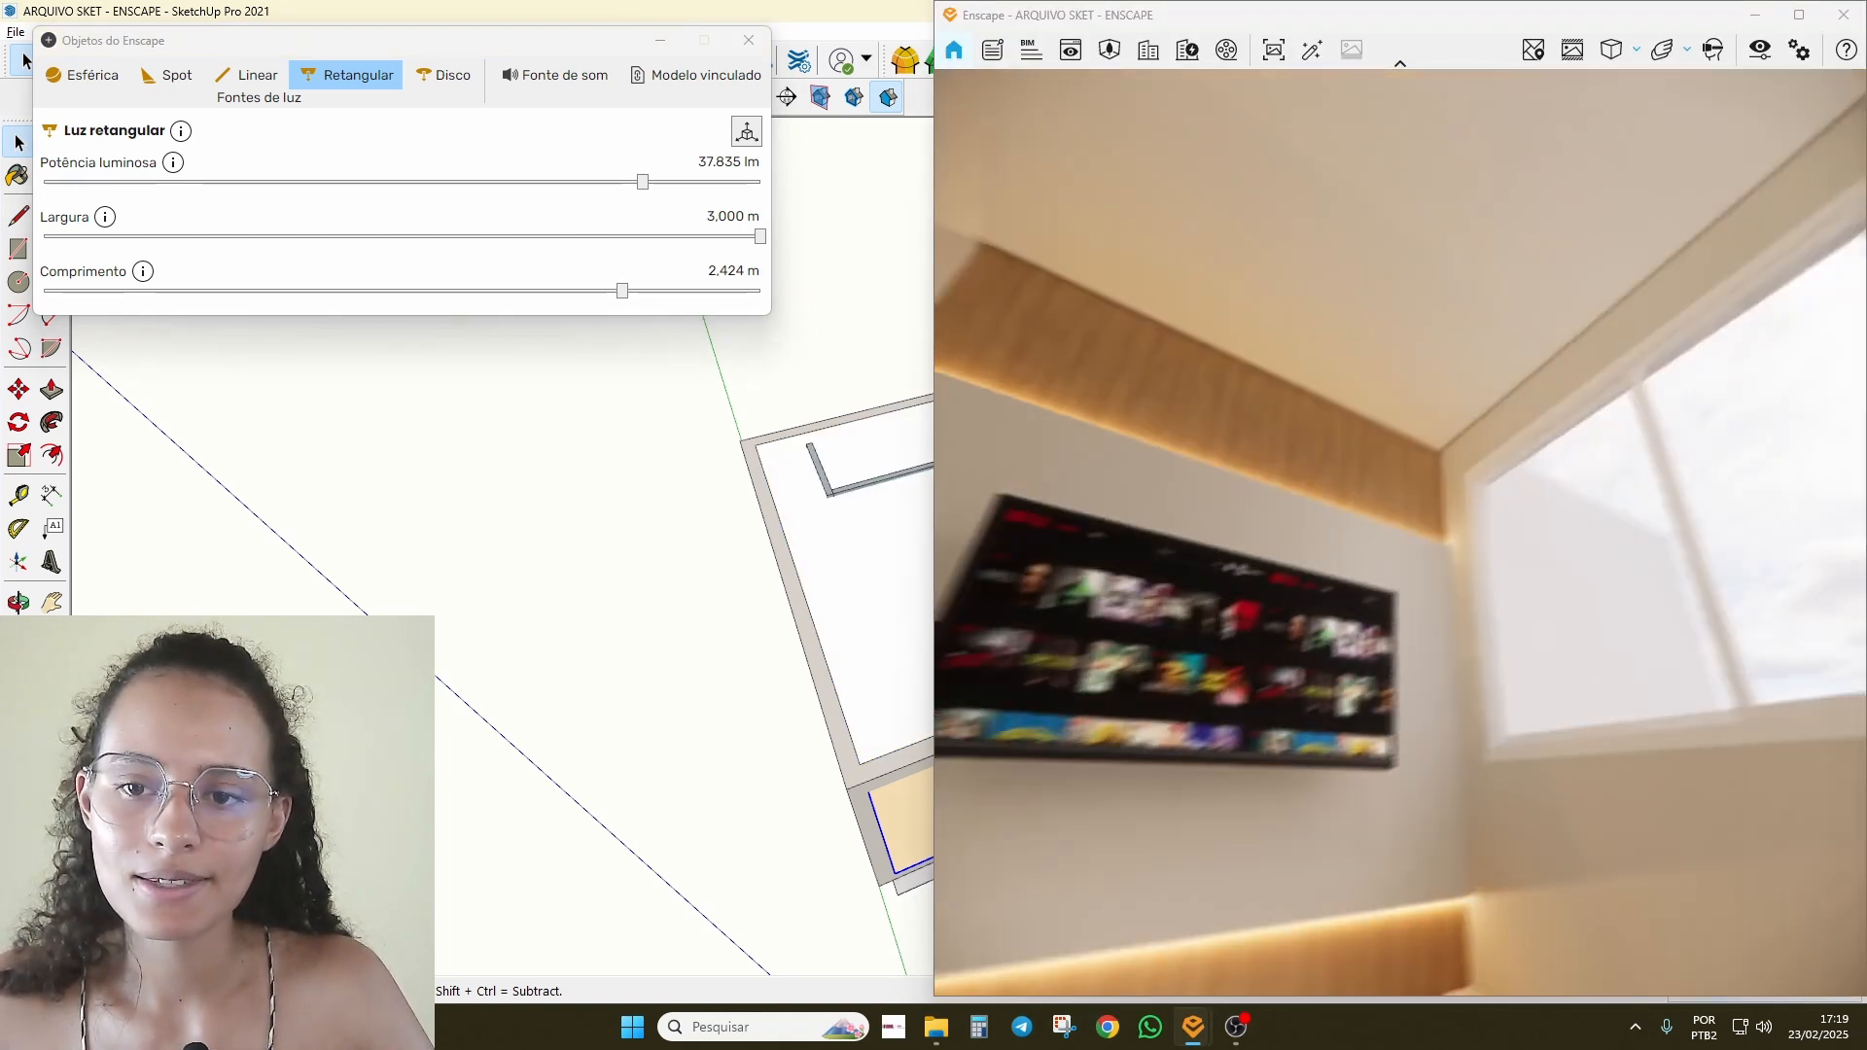
{"action": "left_click_drag", "start_coordinate": [1173, 457], "coordinate": [1673, 457]}
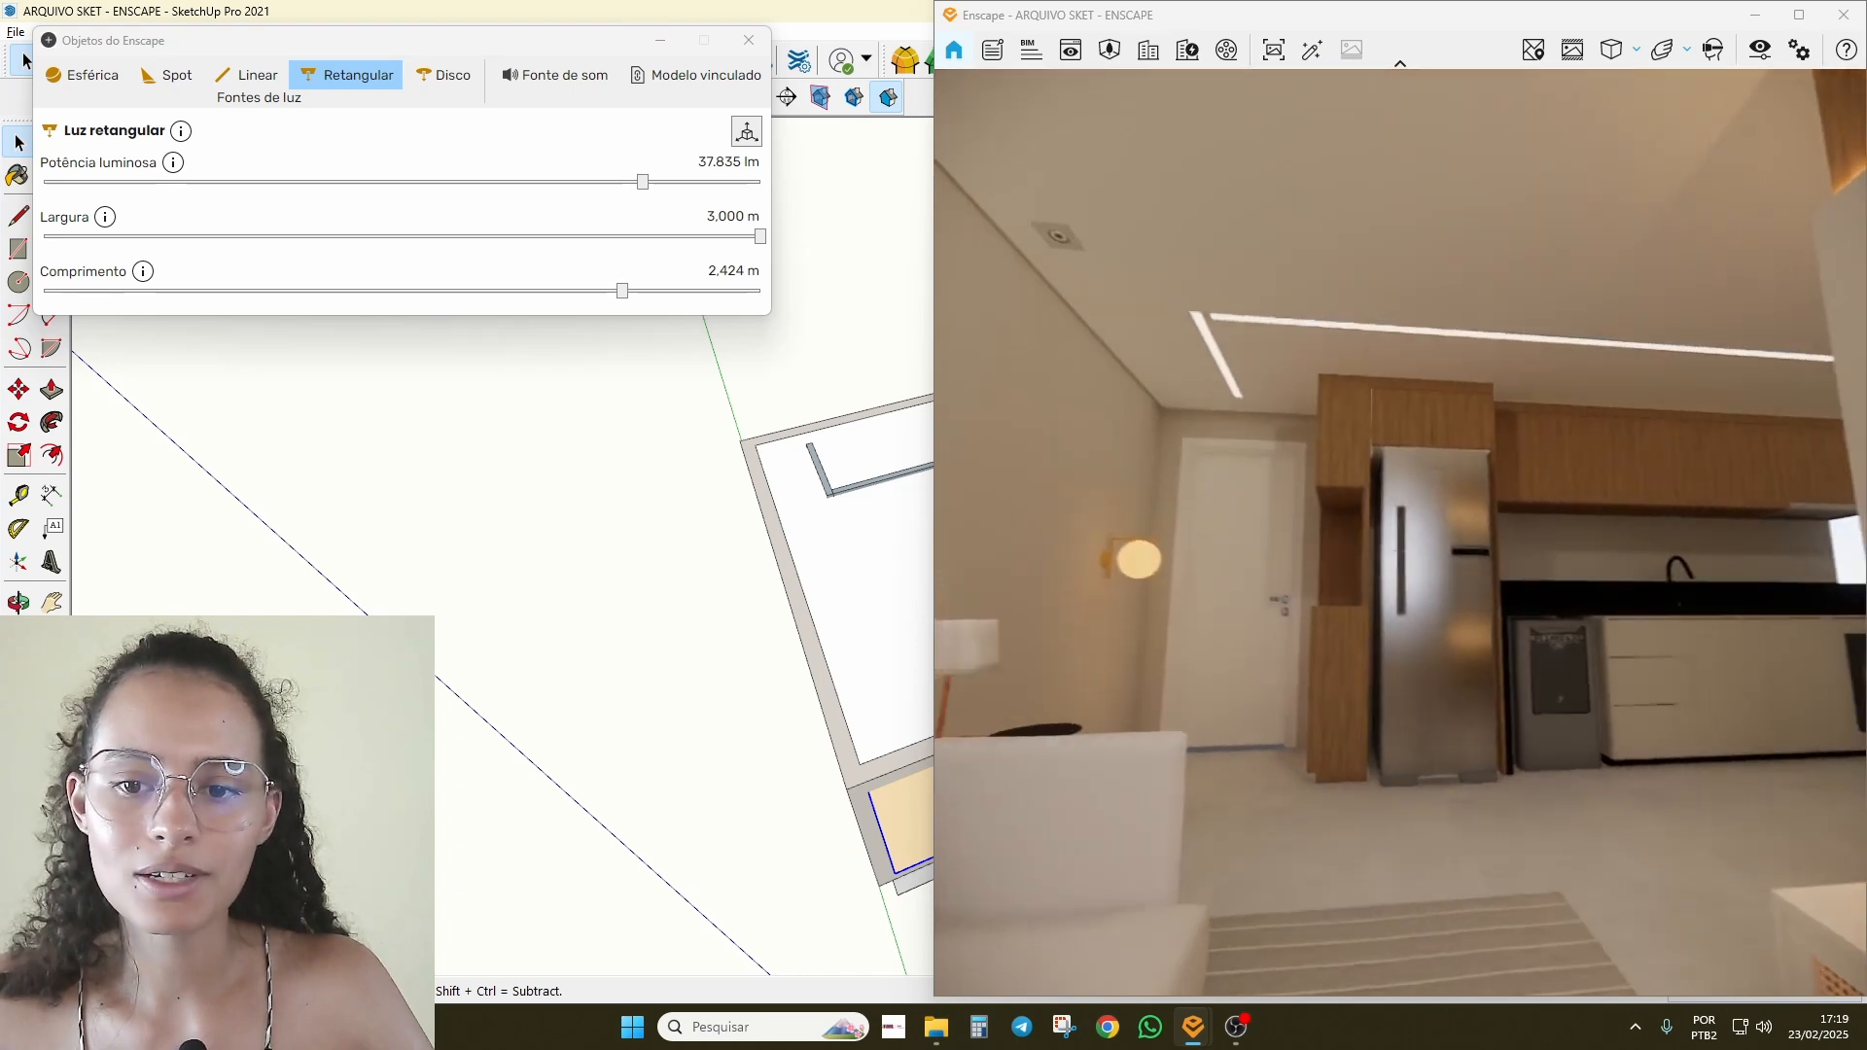
{"action": "key", "text": "w"}
{"action": "left_click_drag", "start_coordinate": [1401, 533], "coordinate": [992, 533]}
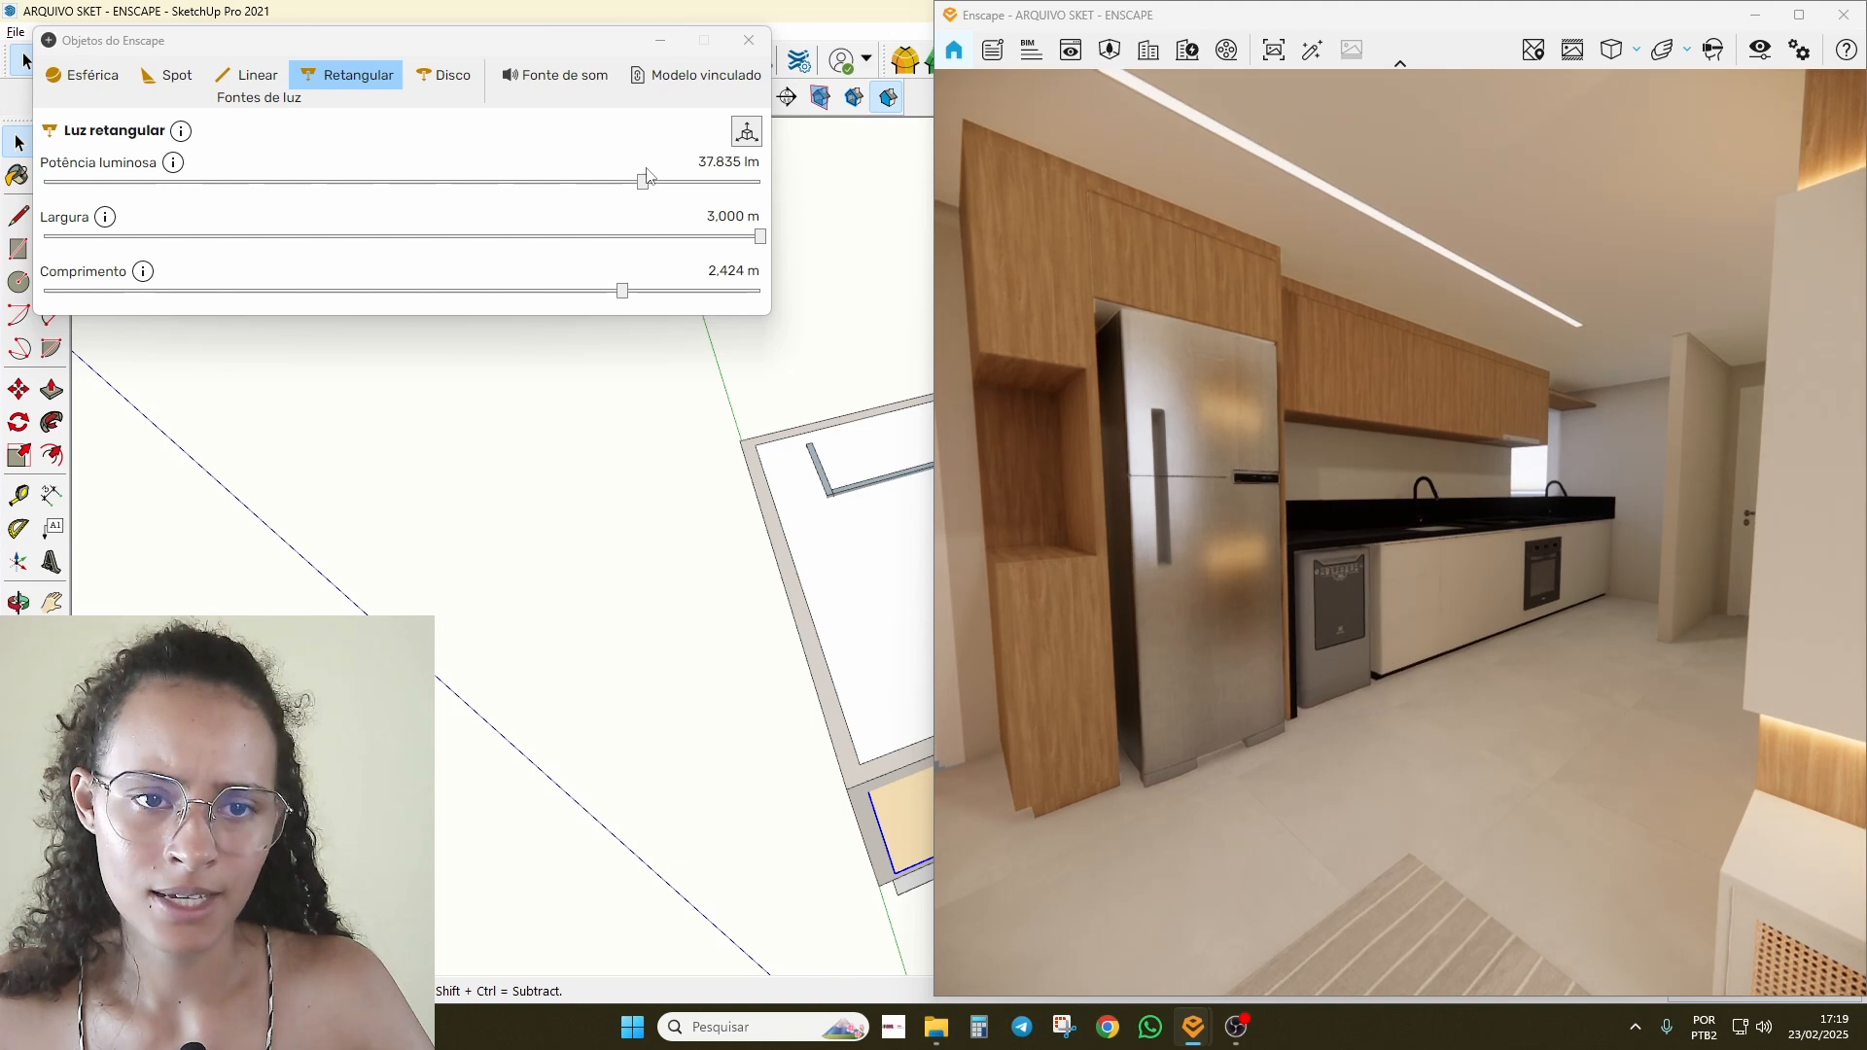
{"action": "left_click_drag", "start_coordinate": [643, 181], "coordinate": [49, 182]}
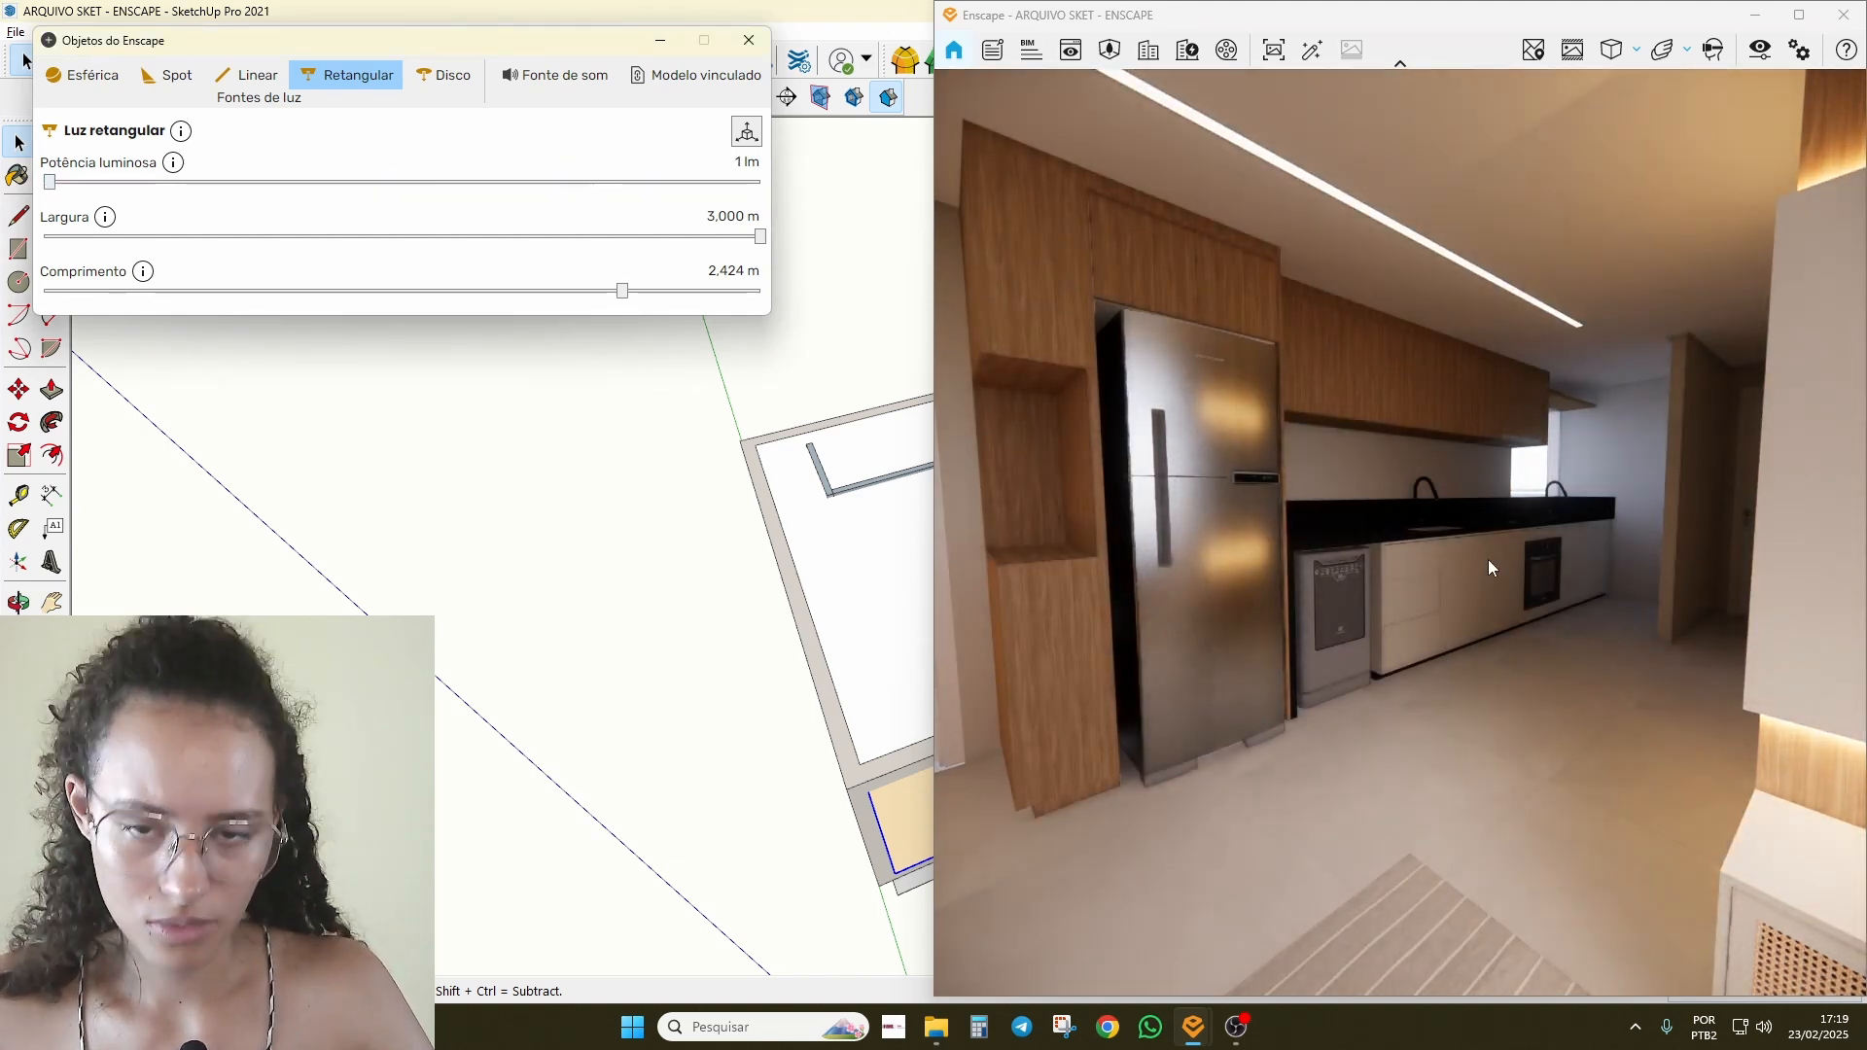
Step: Raise the rectangular light's power to 32.994 lm while viewing the sofa
{"action": "left_click_drag", "start_coordinate": [1488, 561], "coordinate": [1862, 549]}
{"action": "key", "text": "s"}
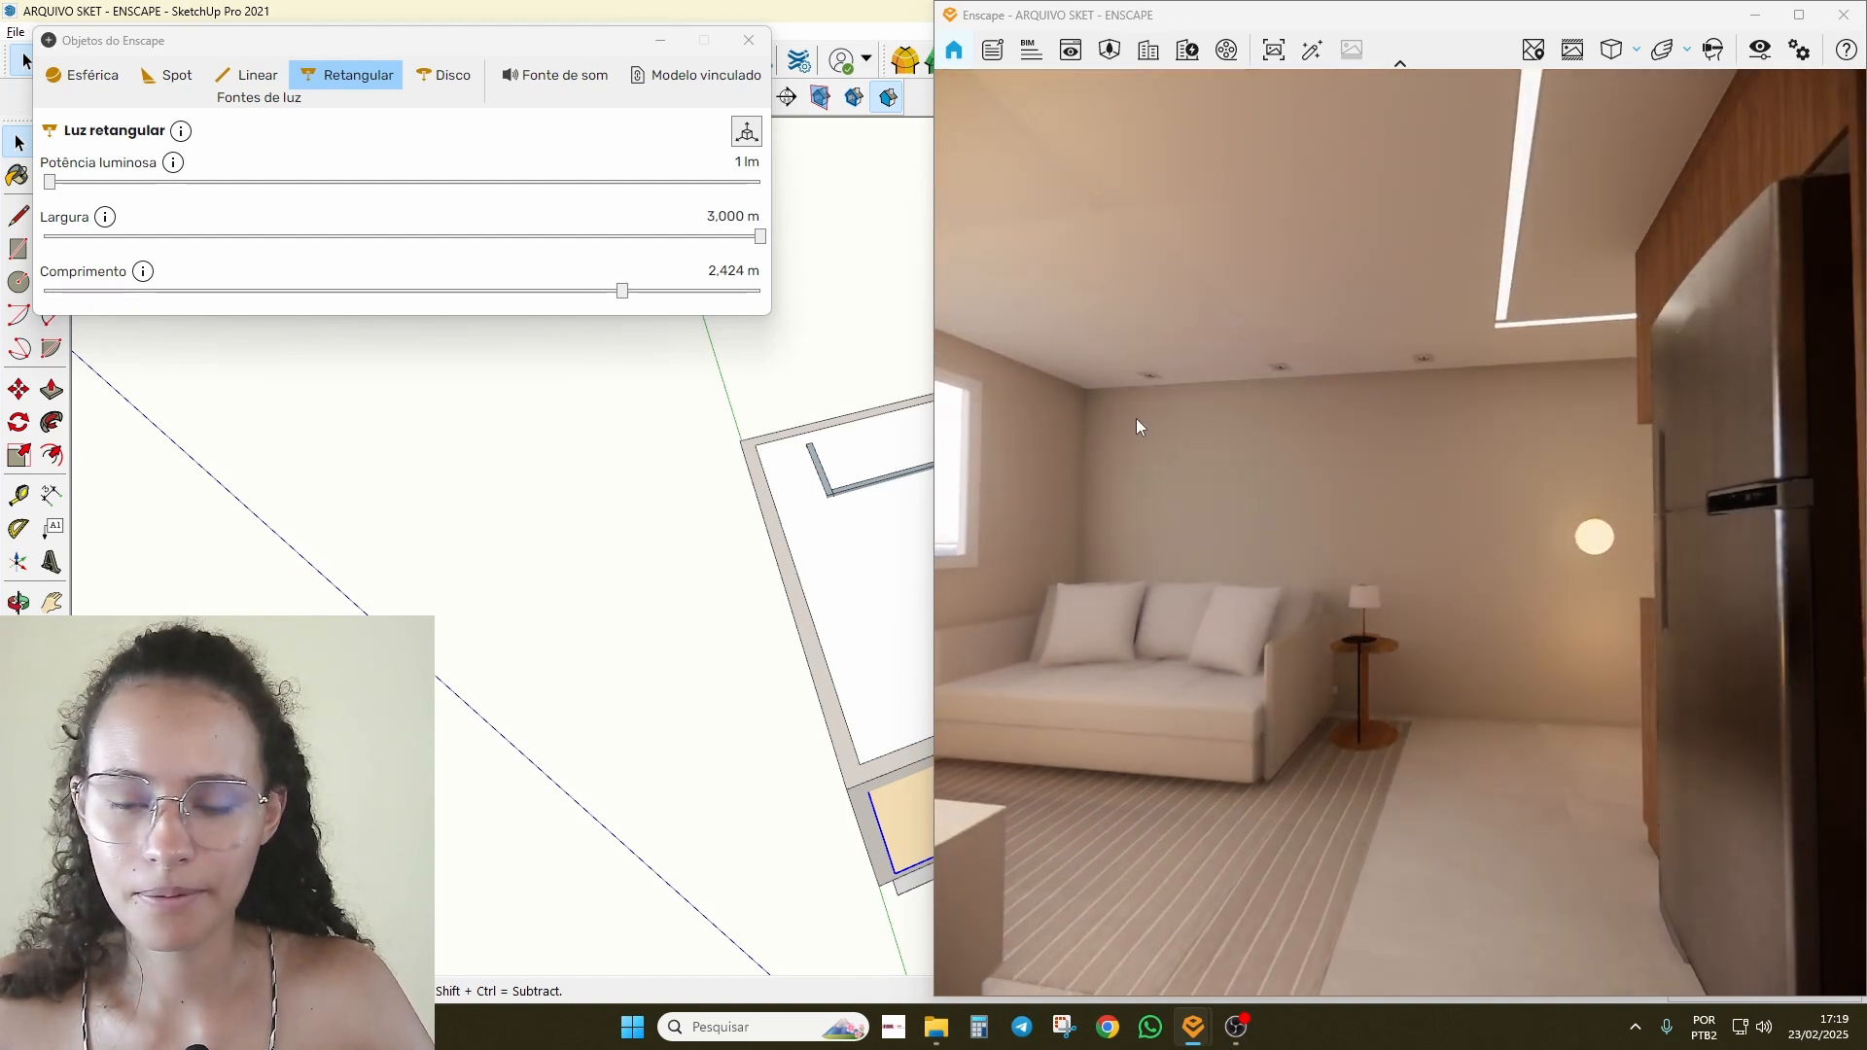
{"action": "left_click_drag", "start_coordinate": [54, 184], "coordinate": [600, 202]}
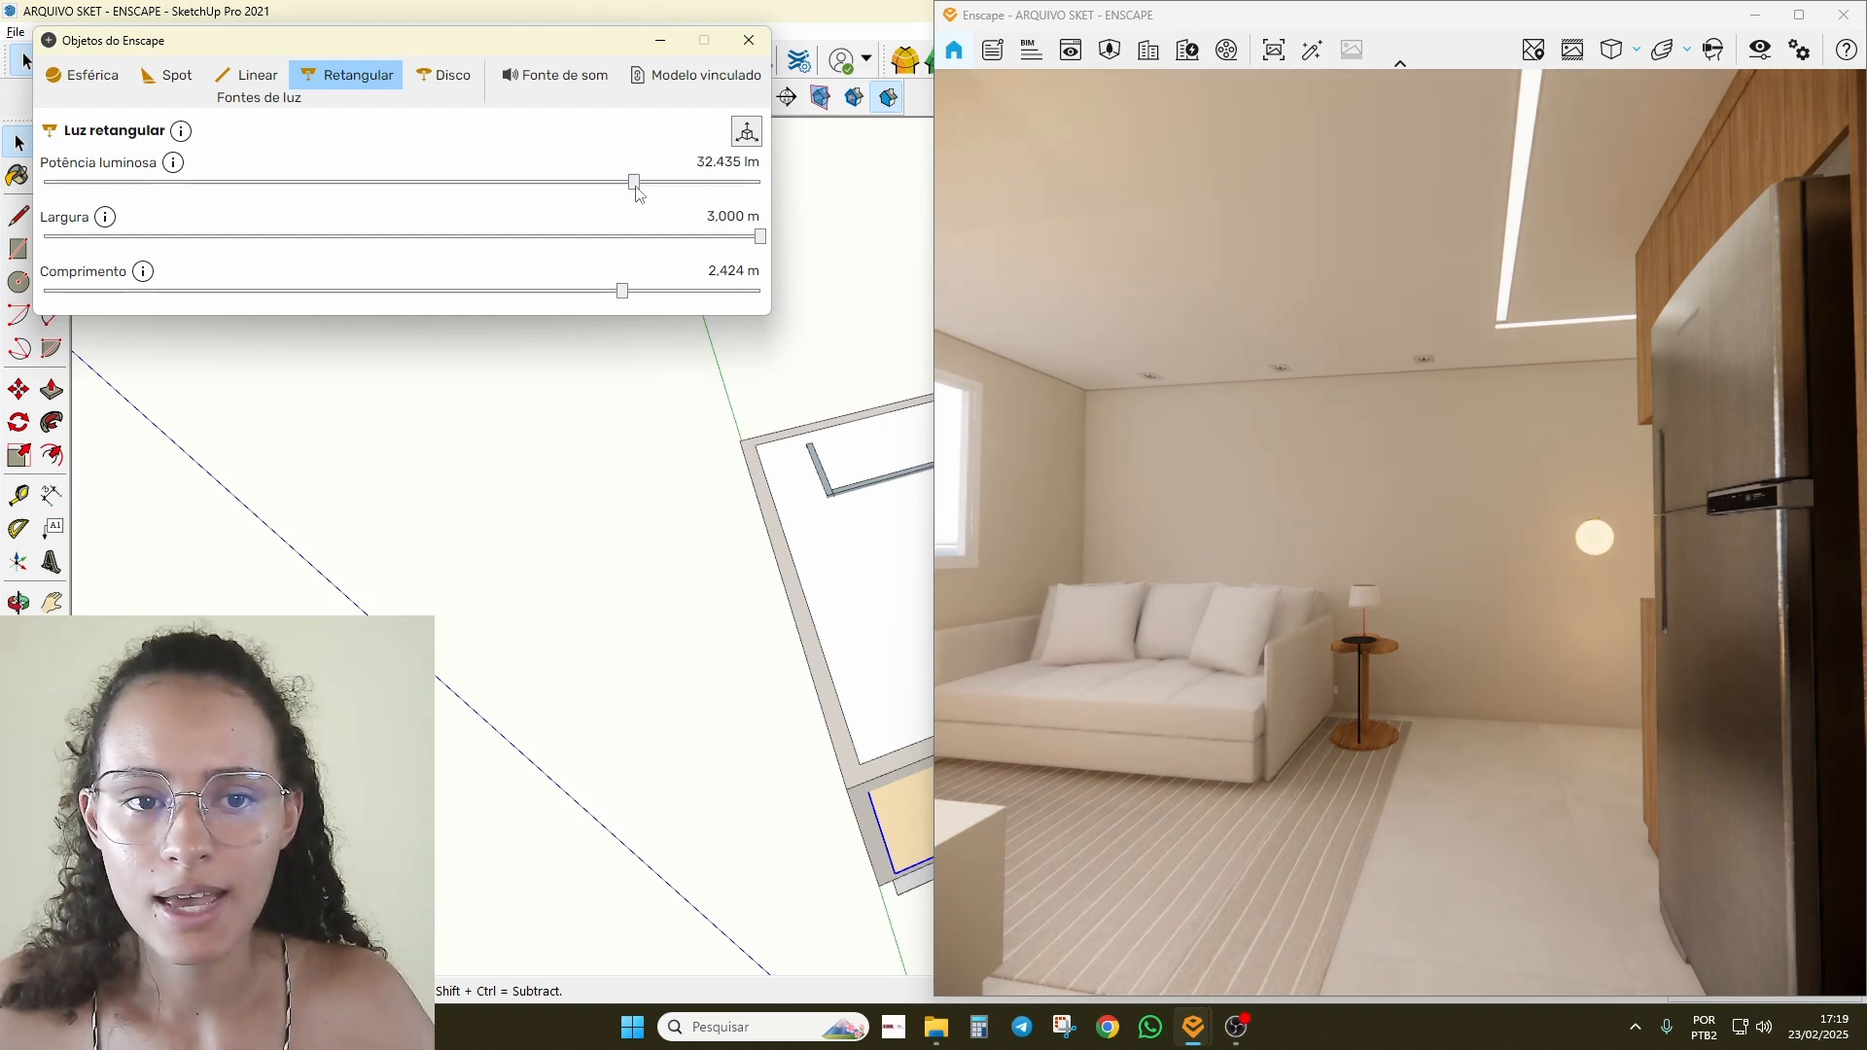
{"action": "left_click_drag", "start_coordinate": [636, 188], "coordinate": [637, 189]}
Step: Walk the render past the kitchen, sofa, TV panel and fridge to review the lighting
{"action": "left_click_drag", "start_coordinate": [1489, 601], "coordinate": [1840, 601]}
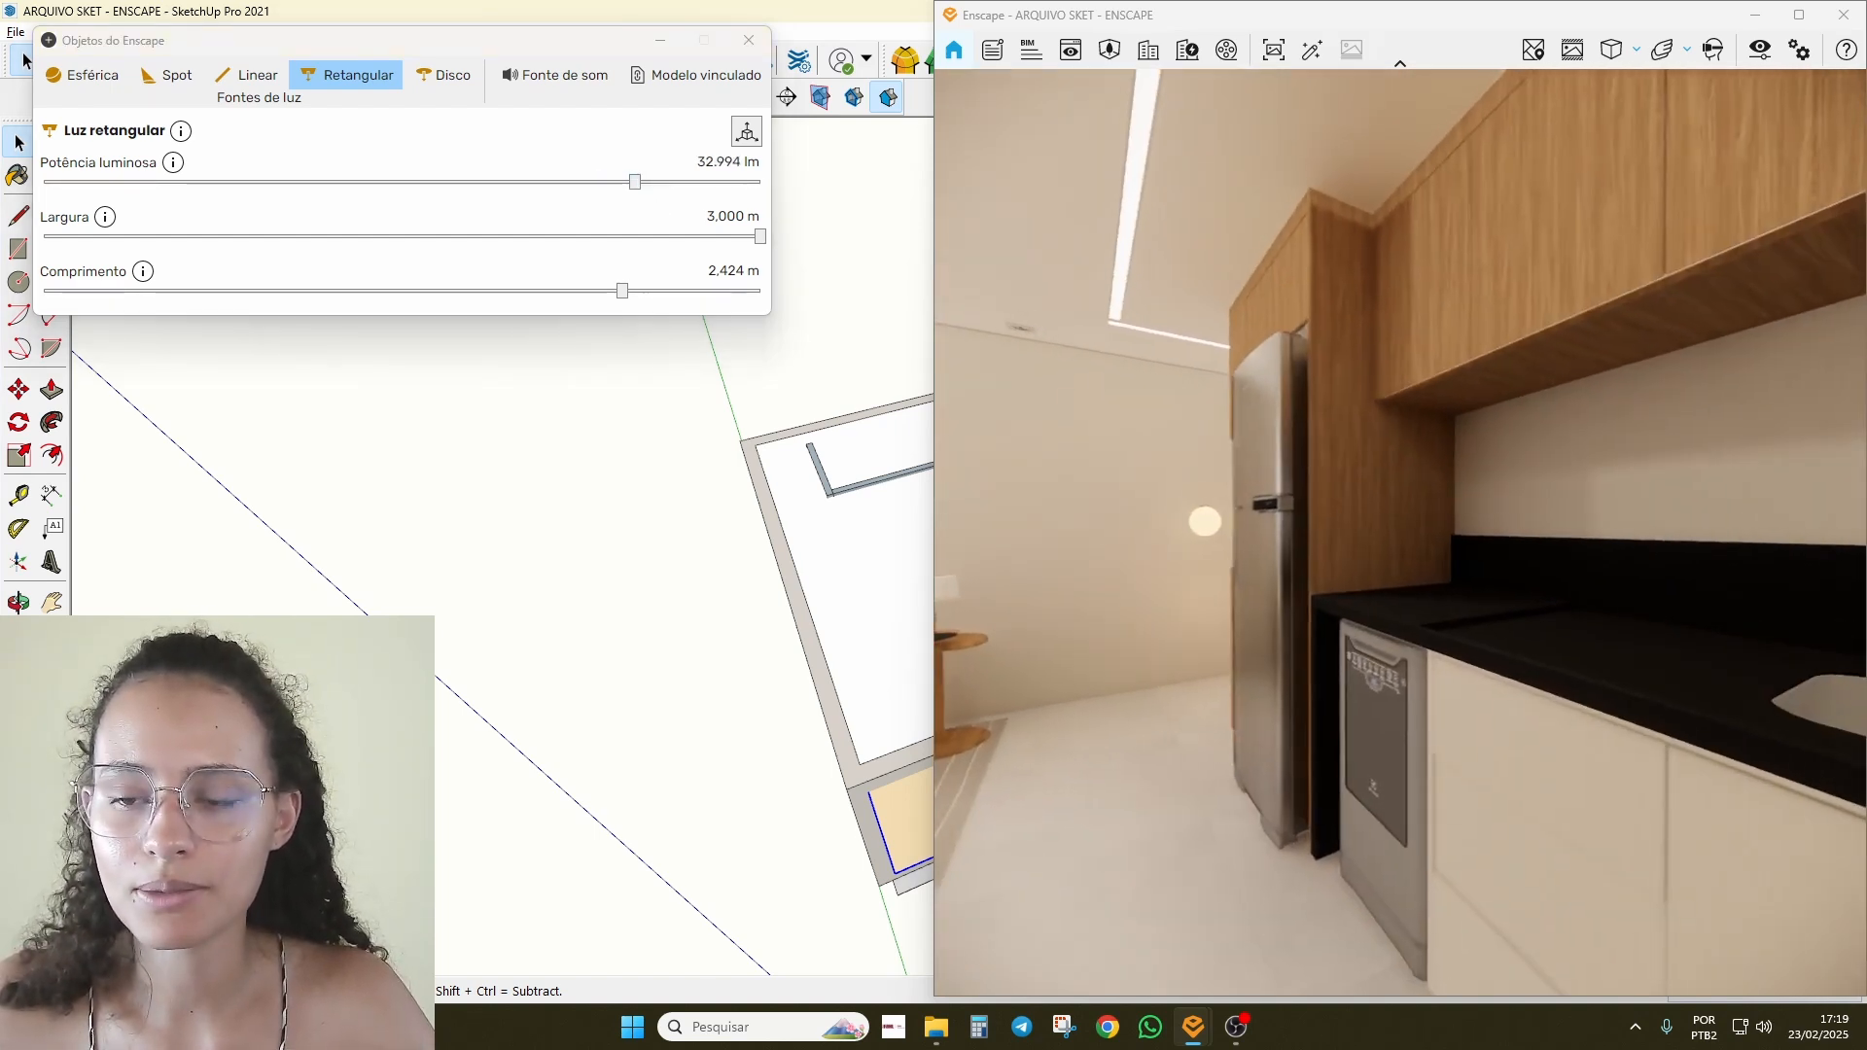
{"action": "key", "text": "s"}
{"action": "left_click_drag", "start_coordinate": [1595, 601], "coordinate": [1284, 572]}
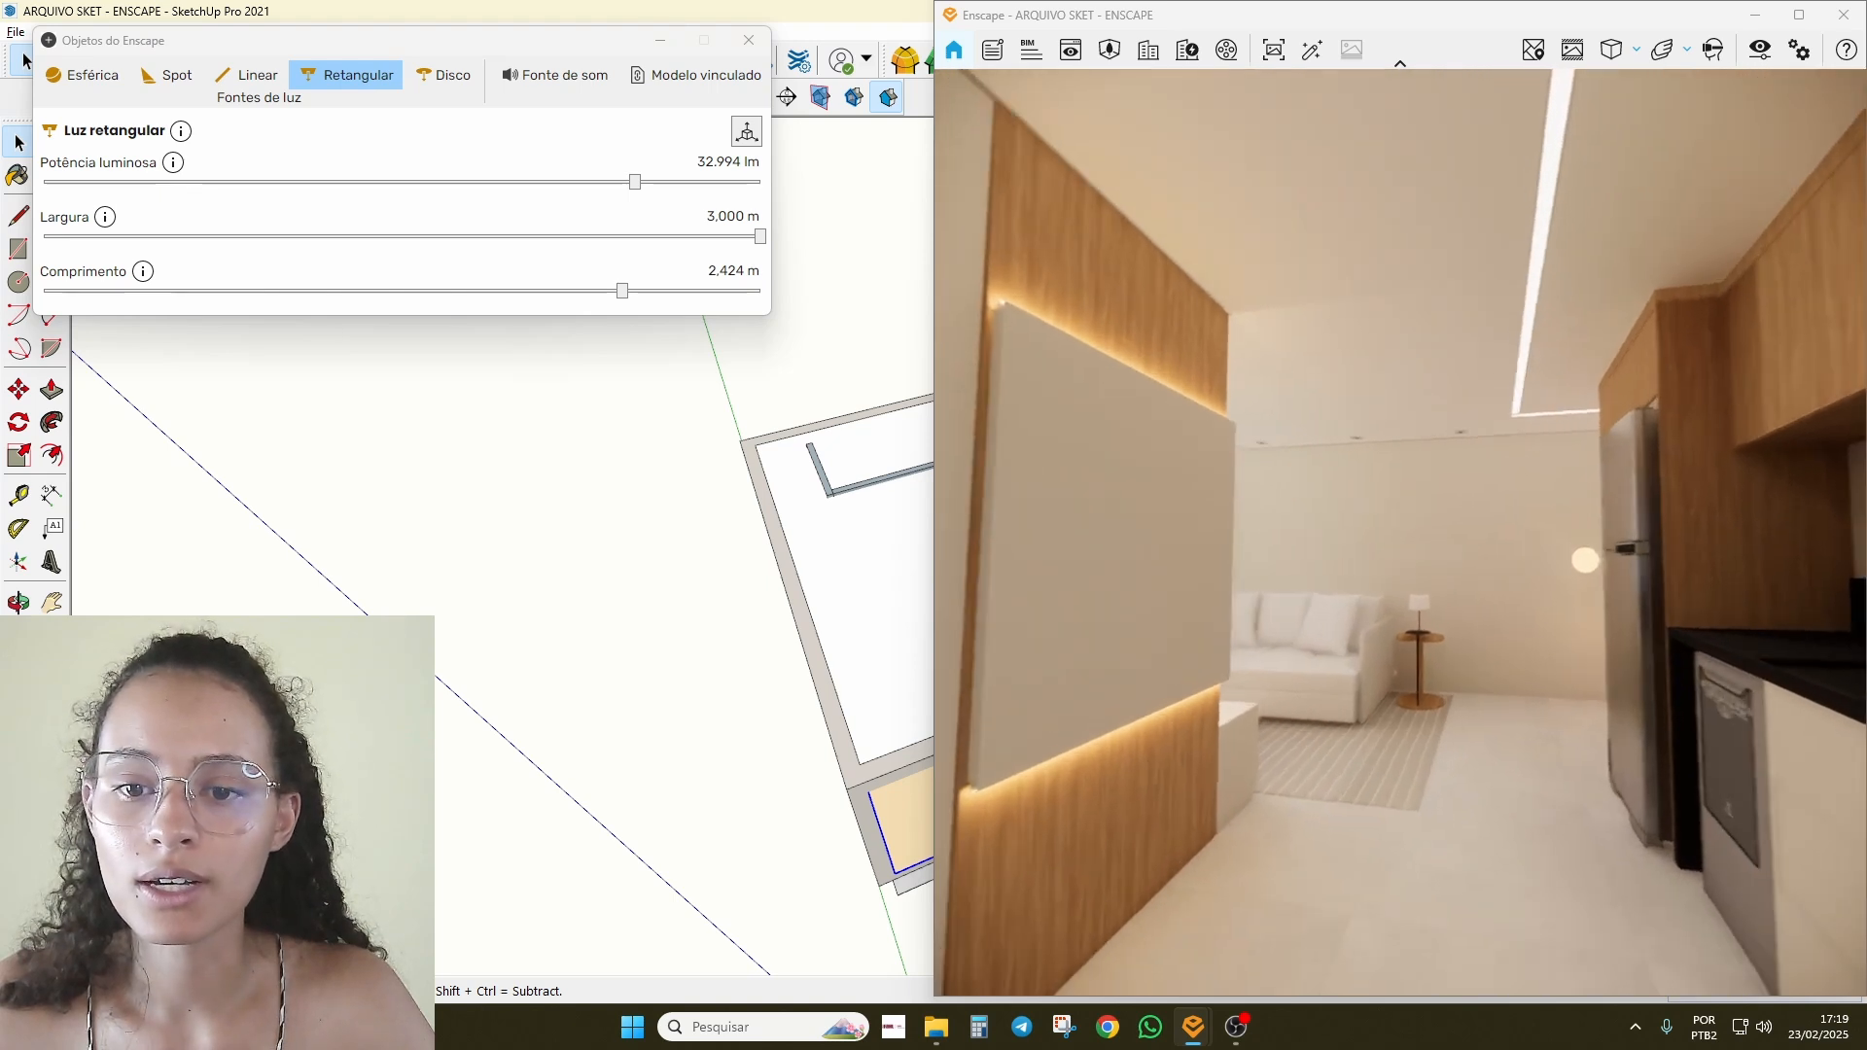
{"action": "key", "text": "w"}
{"action": "left_click_drag", "start_coordinate": [1594, 573], "coordinate": [1147, 574]}
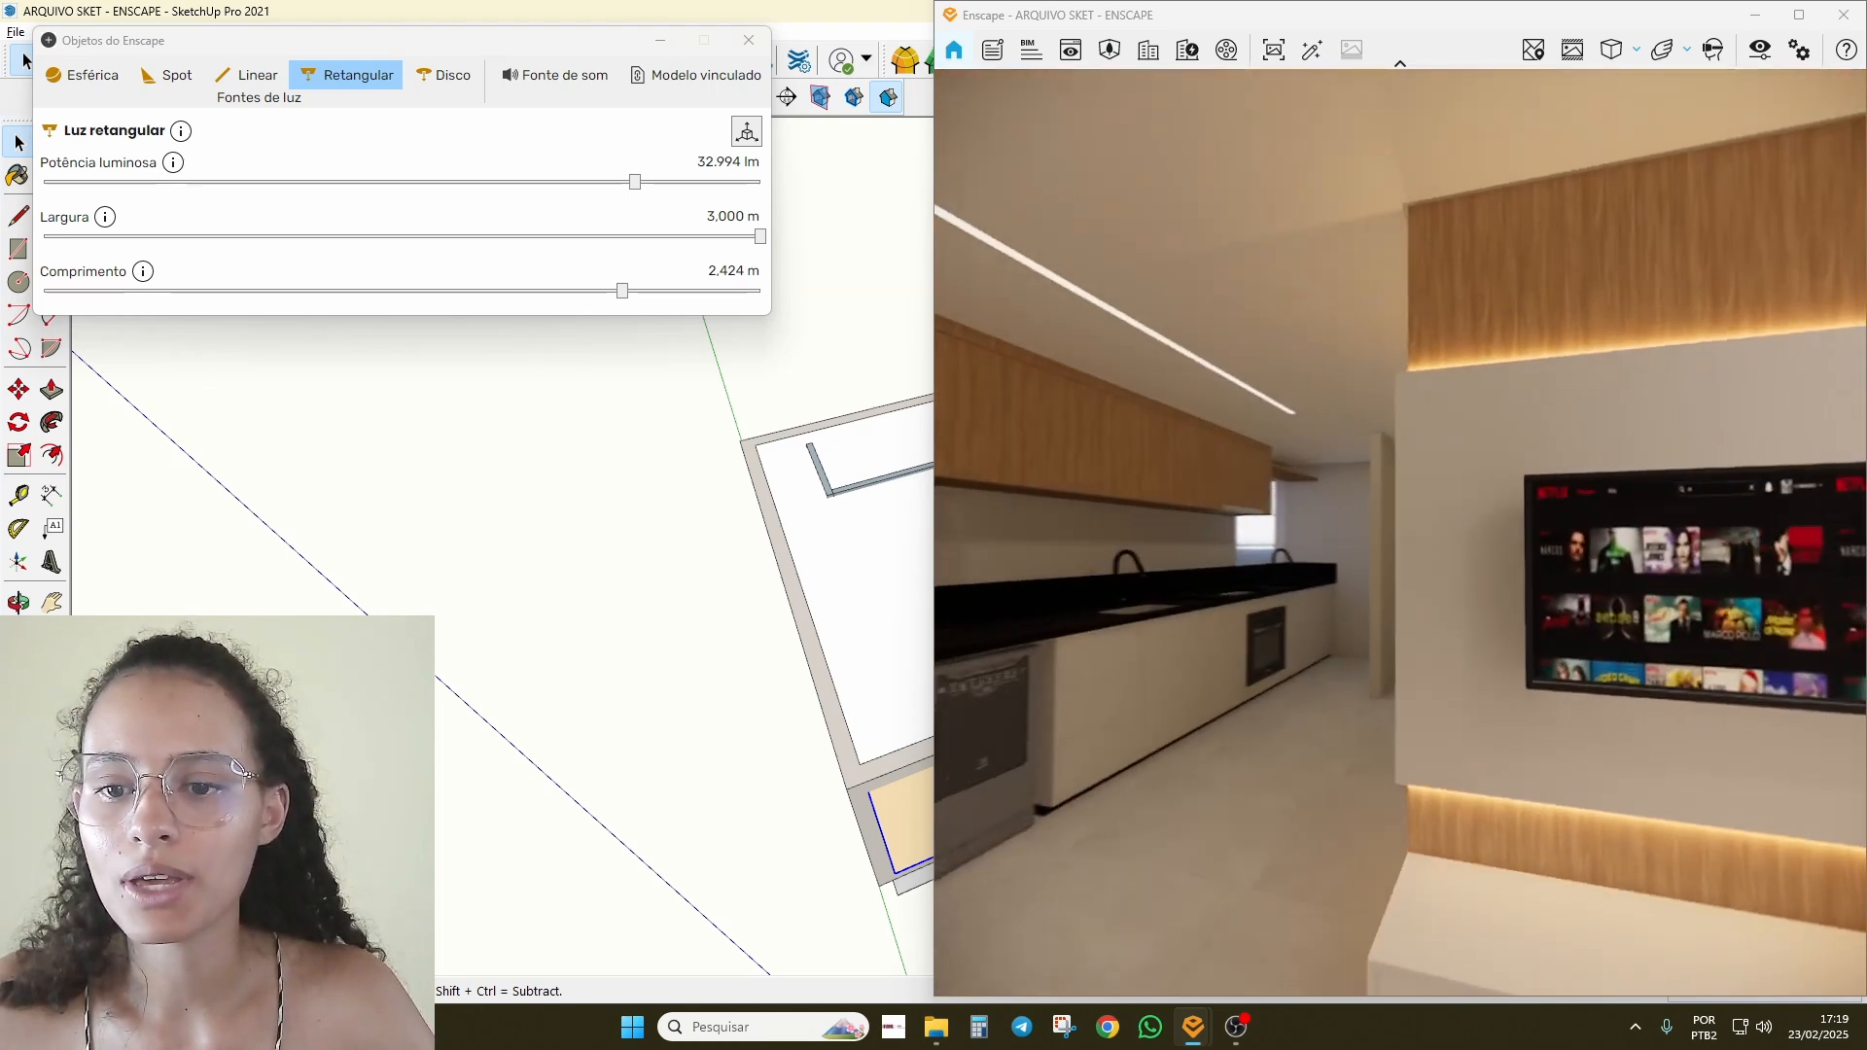
{"action": "left_click_drag", "start_coordinate": [1750, 583], "coordinate": [1423, 580]}
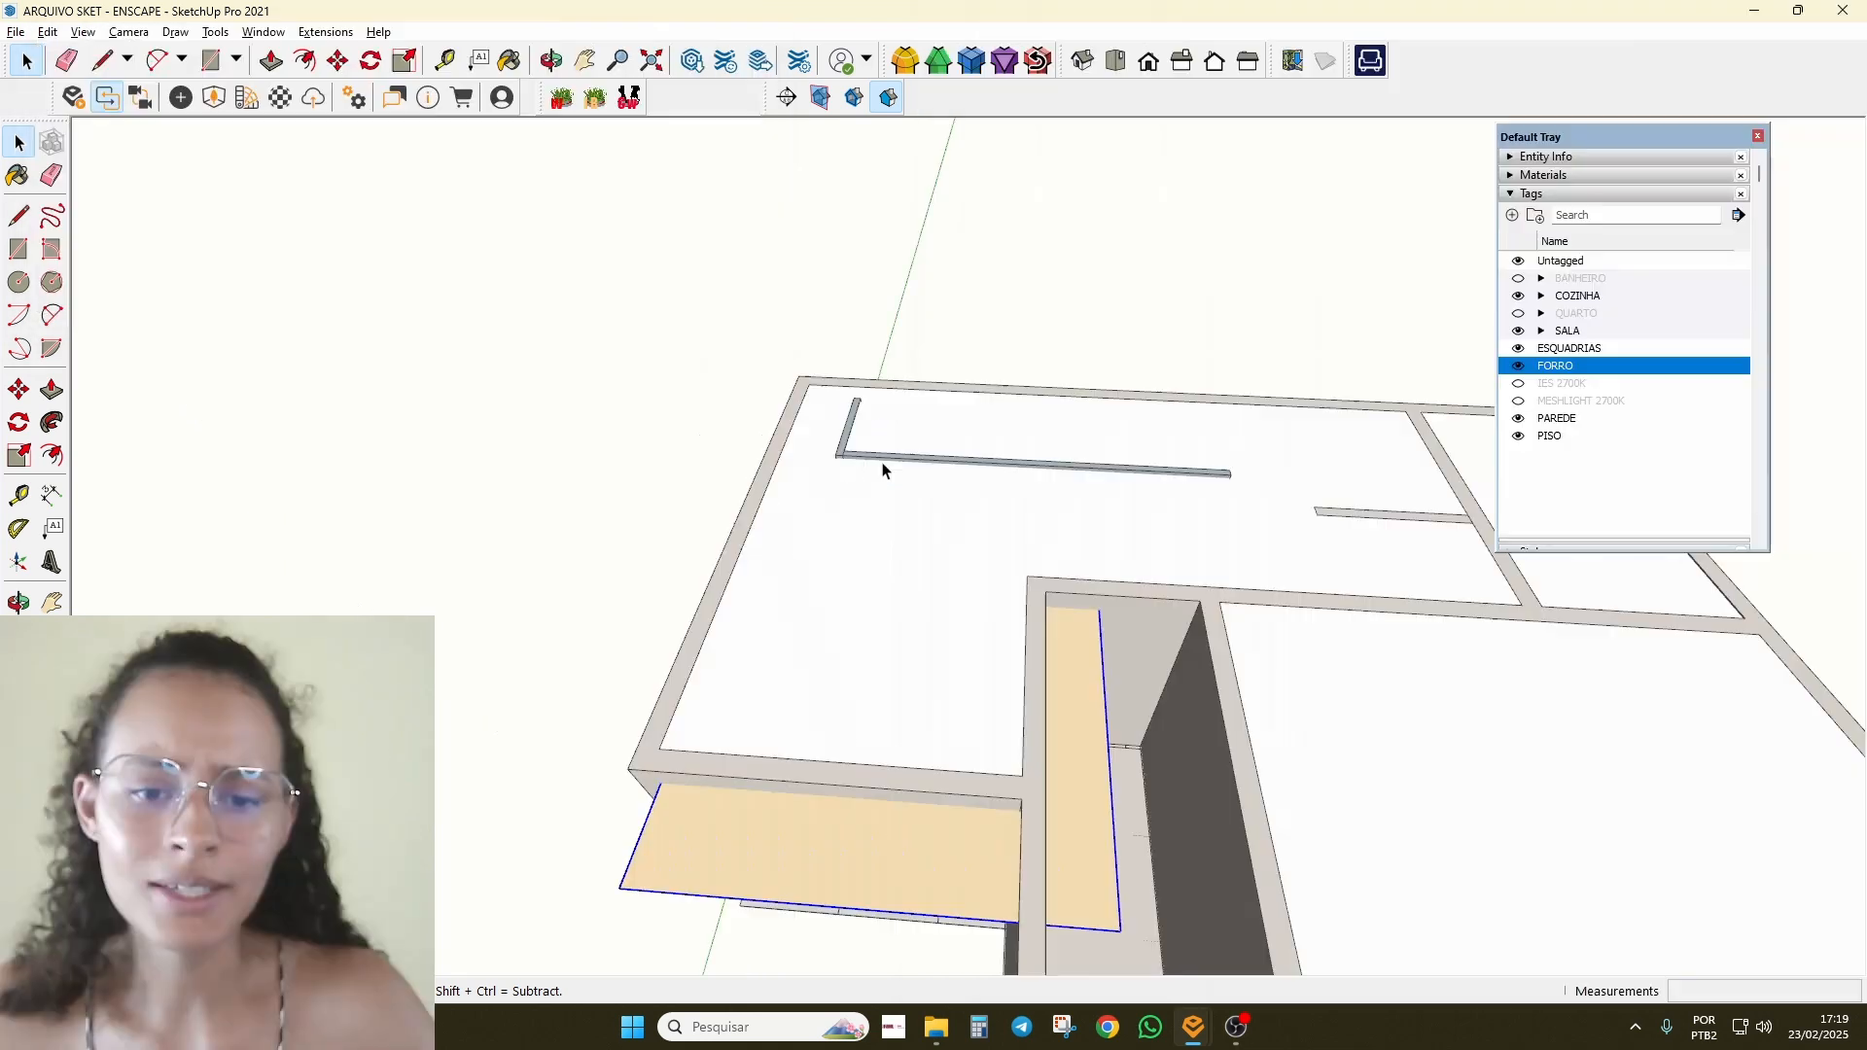
{"action": "mouse_move", "coordinate": [884, 471]}
{"action": "middle_mouse_down"}
{"action": "mouse_move", "coordinate": [622, 267]}
{"action": "mouse_move", "coordinate": [1293, 505]}
{"action": "middle_mouse_up"}
{"action": "scroll", "coordinate": [898, 575], "scroll_direction": "up", "scroll_amount": 3}
Step: Hide the FORRO ceiling tag and the two slabs covering the living room
{"action": "scroll", "coordinate": [898, 574], "scroll_direction": "up", "scroll_amount": 1}
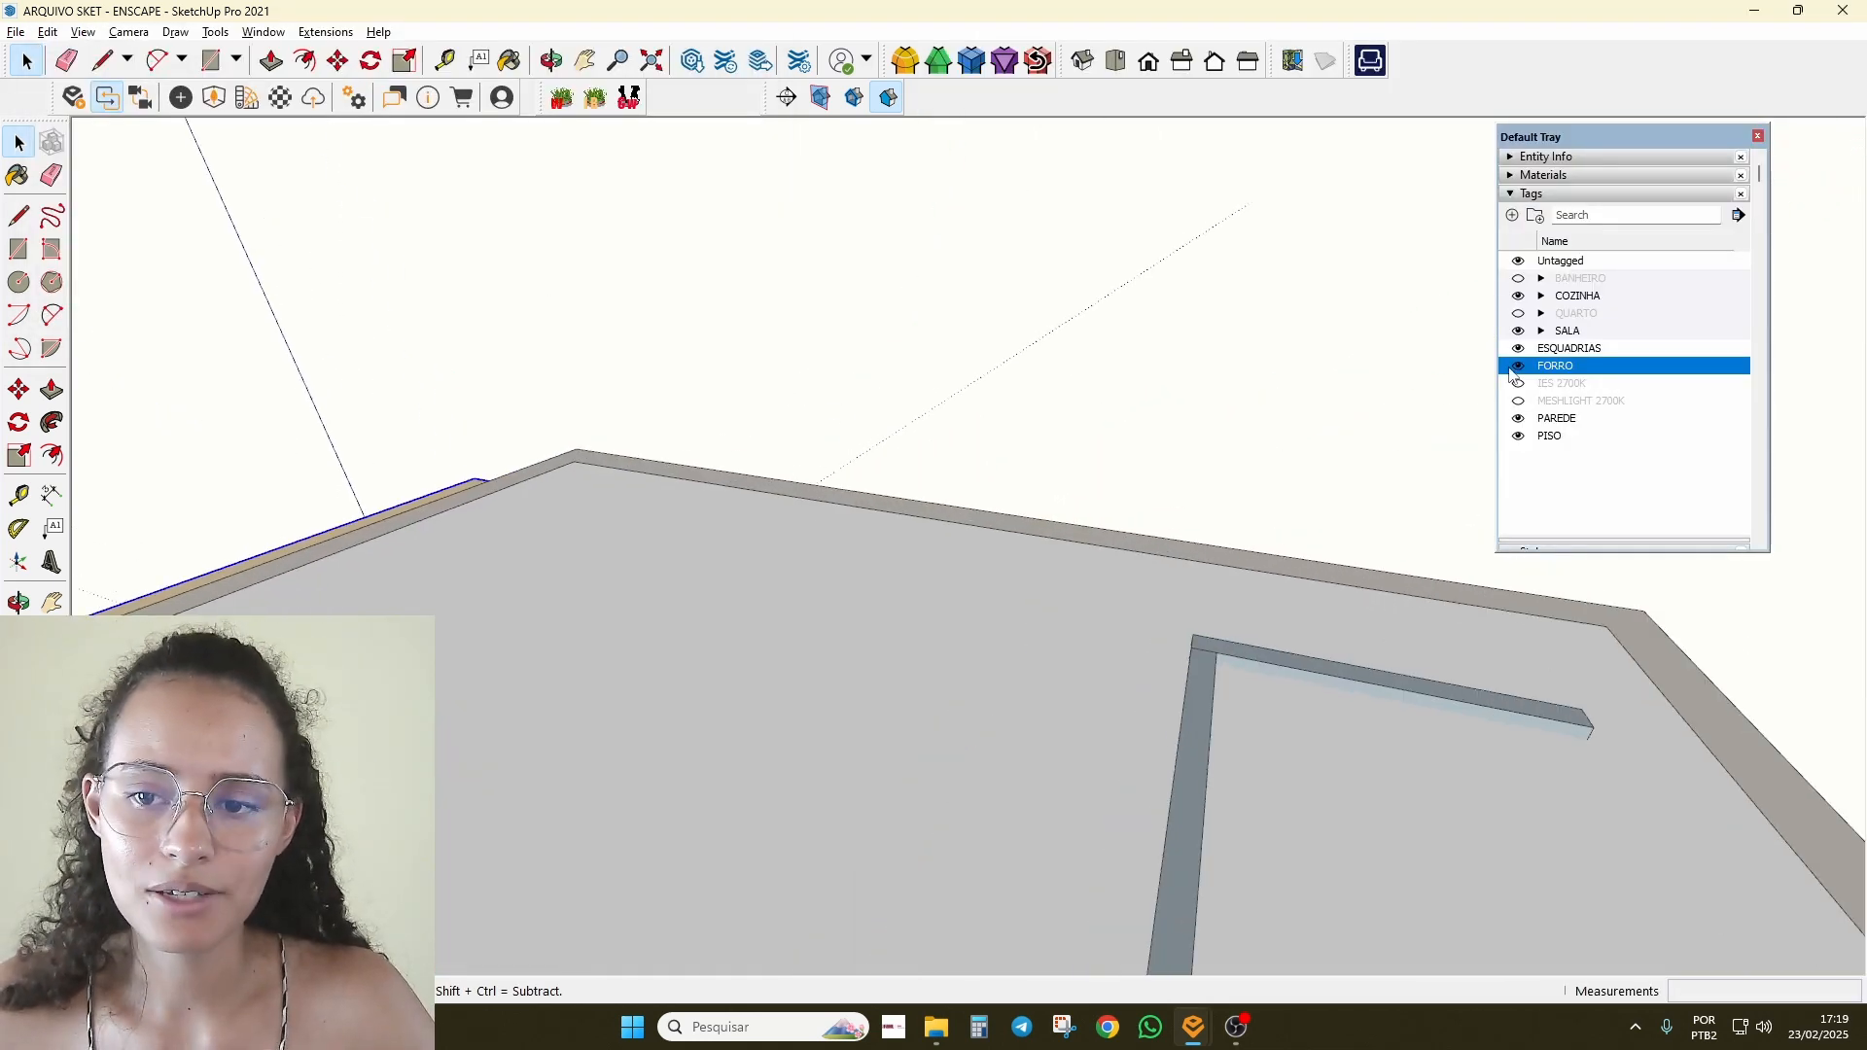
{"action": "left_click", "coordinate": [1515, 367]}
{"action": "scroll", "coordinate": [963, 404], "scroll_direction": "down", "scroll_amount": 3}
{"action": "middle_click_drag", "start_coordinate": [671, 506], "coordinate": [807, 623]}
{"action": "scroll", "coordinate": [883, 482], "scroll_direction": "down", "scroll_amount": 4}
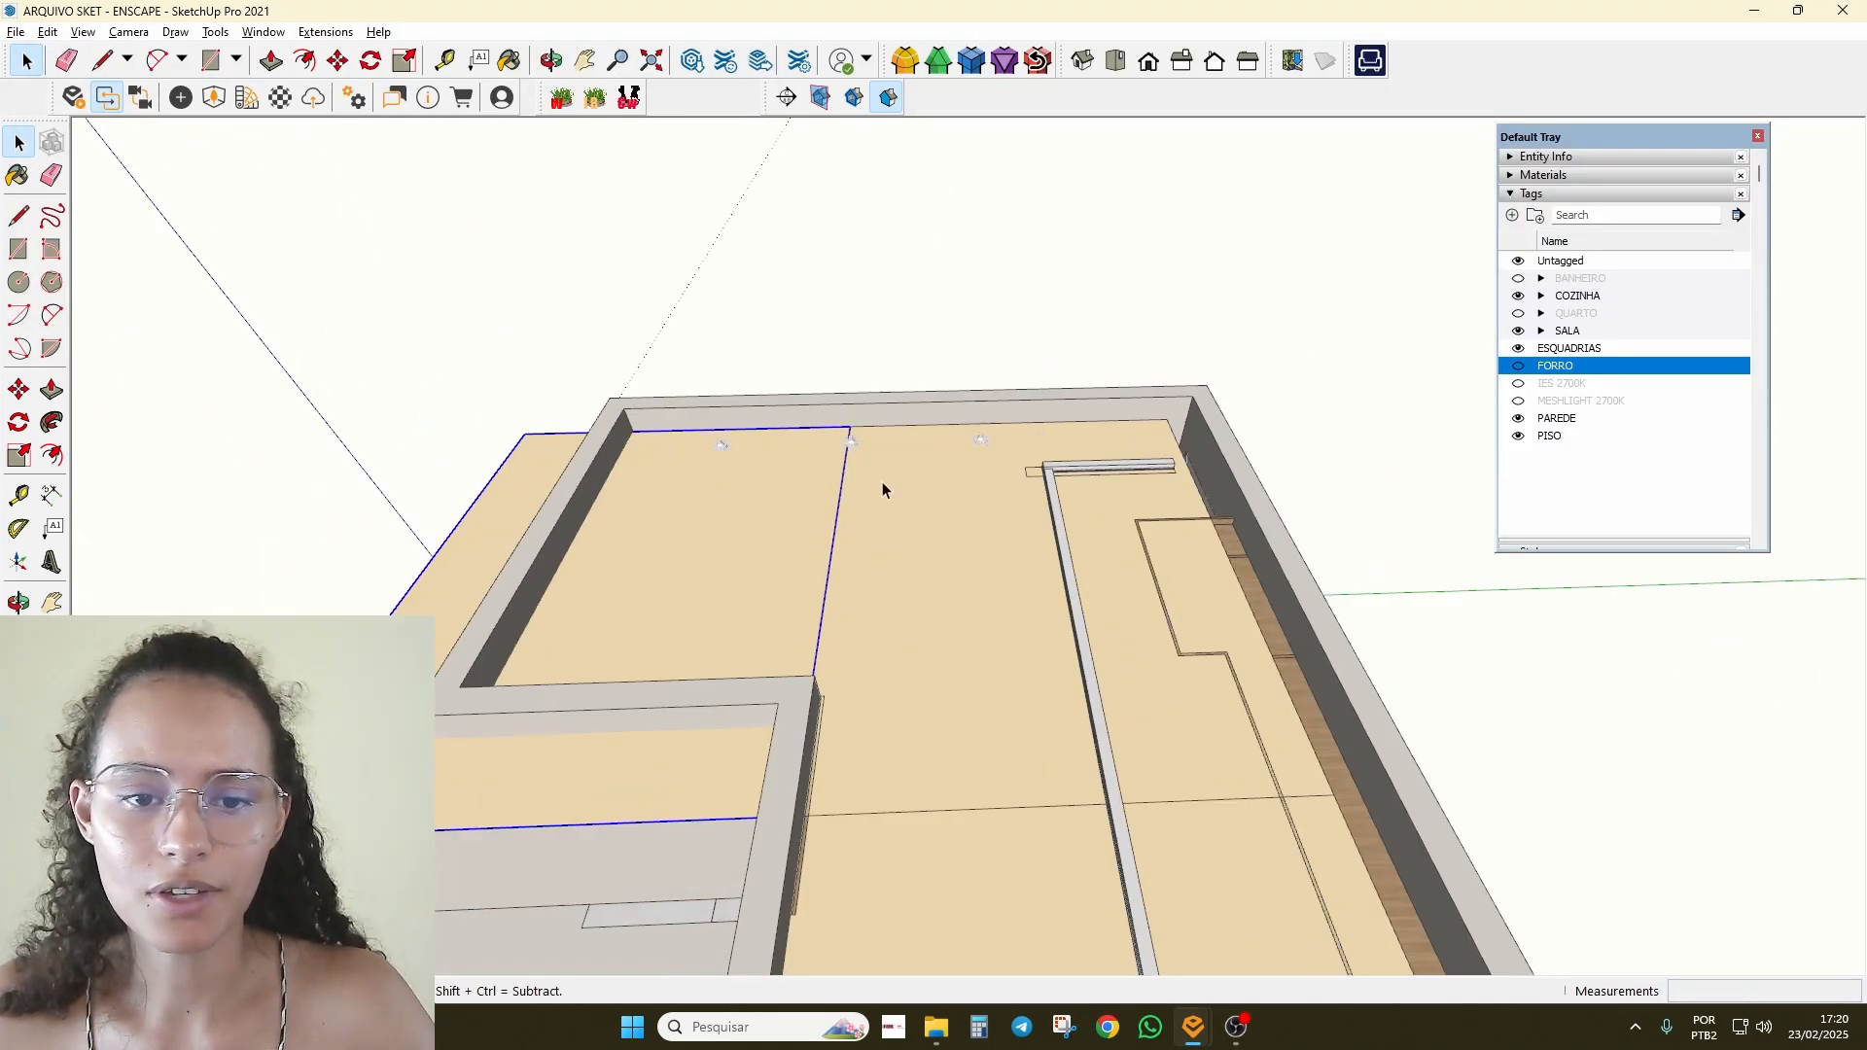
{"action": "left_click", "coordinate": [889, 516]}
{"action": "left_click", "coordinate": [803, 550], "text": "shift"}
{"action": "key", "text": "Delete"}
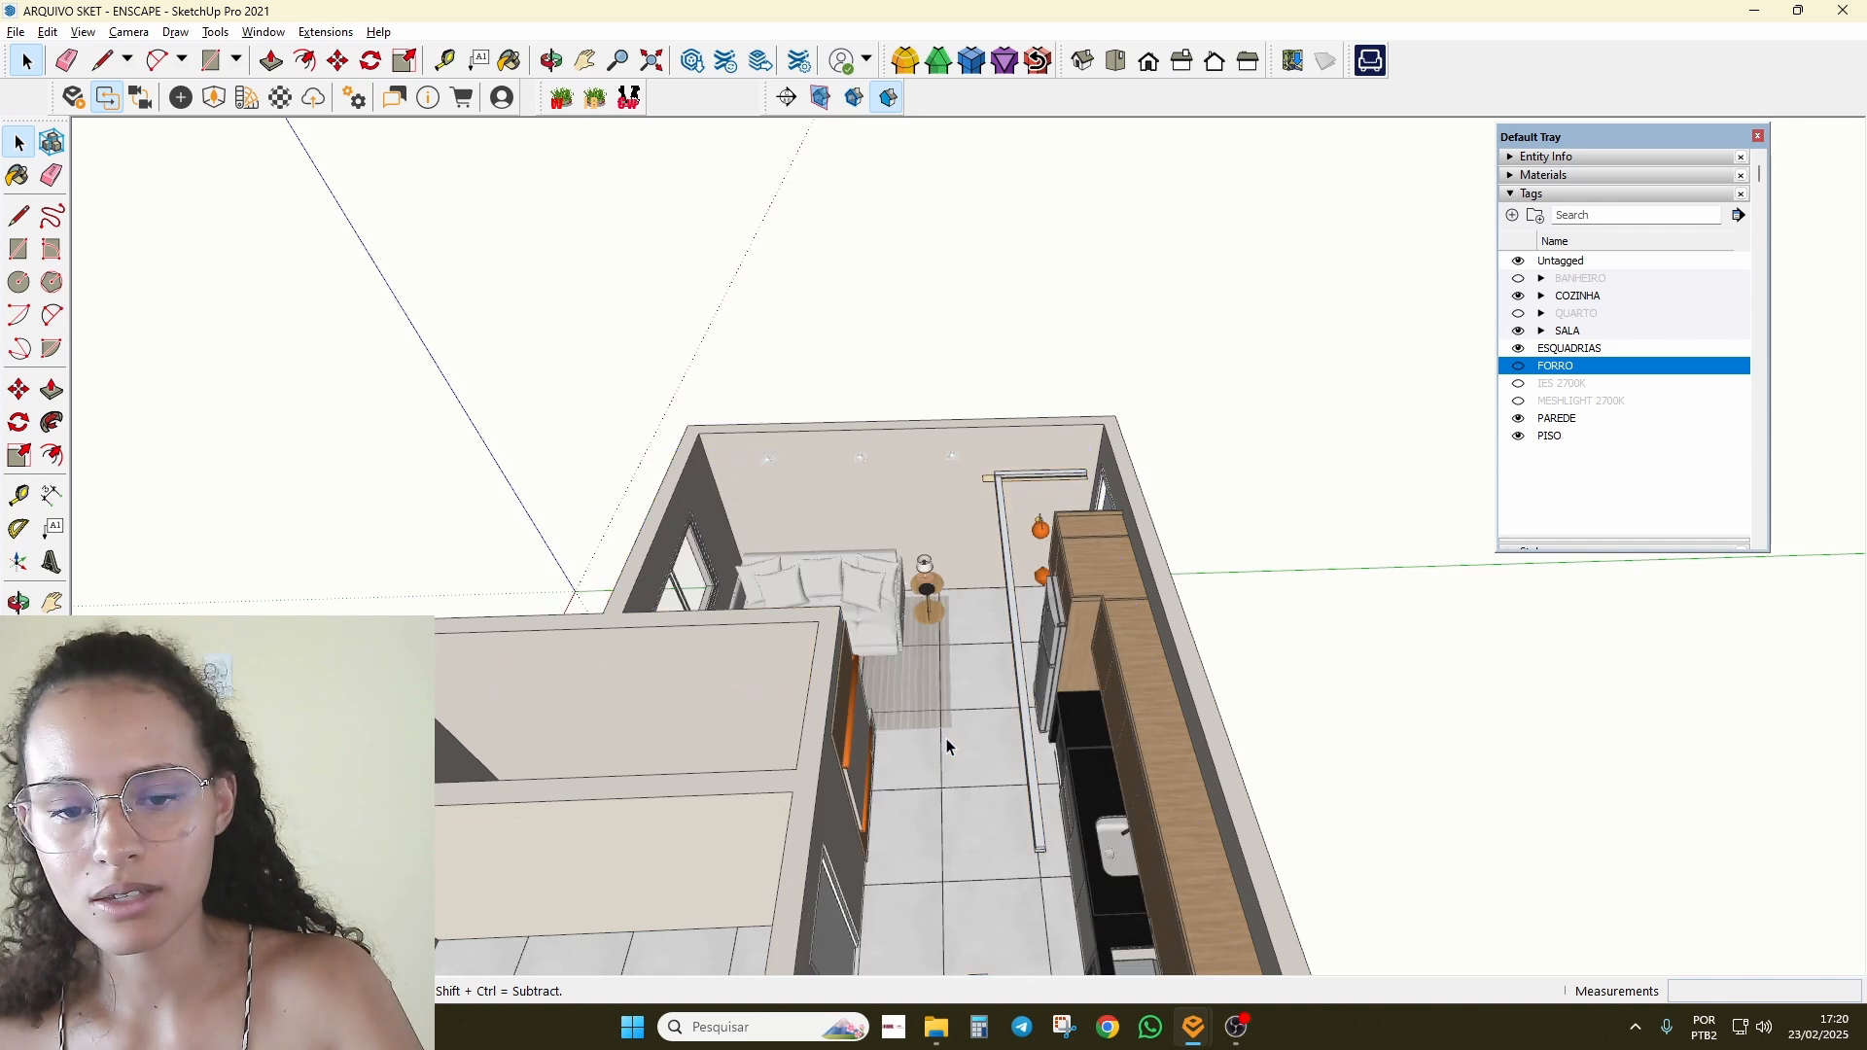
{"action": "scroll", "coordinate": [887, 470], "scroll_direction": "up", "scroll_amount": 4}
Step: Open the Enscape Objects panel and orbit in close to the side-table lamp
{"action": "left_click", "coordinate": [220, 98]}
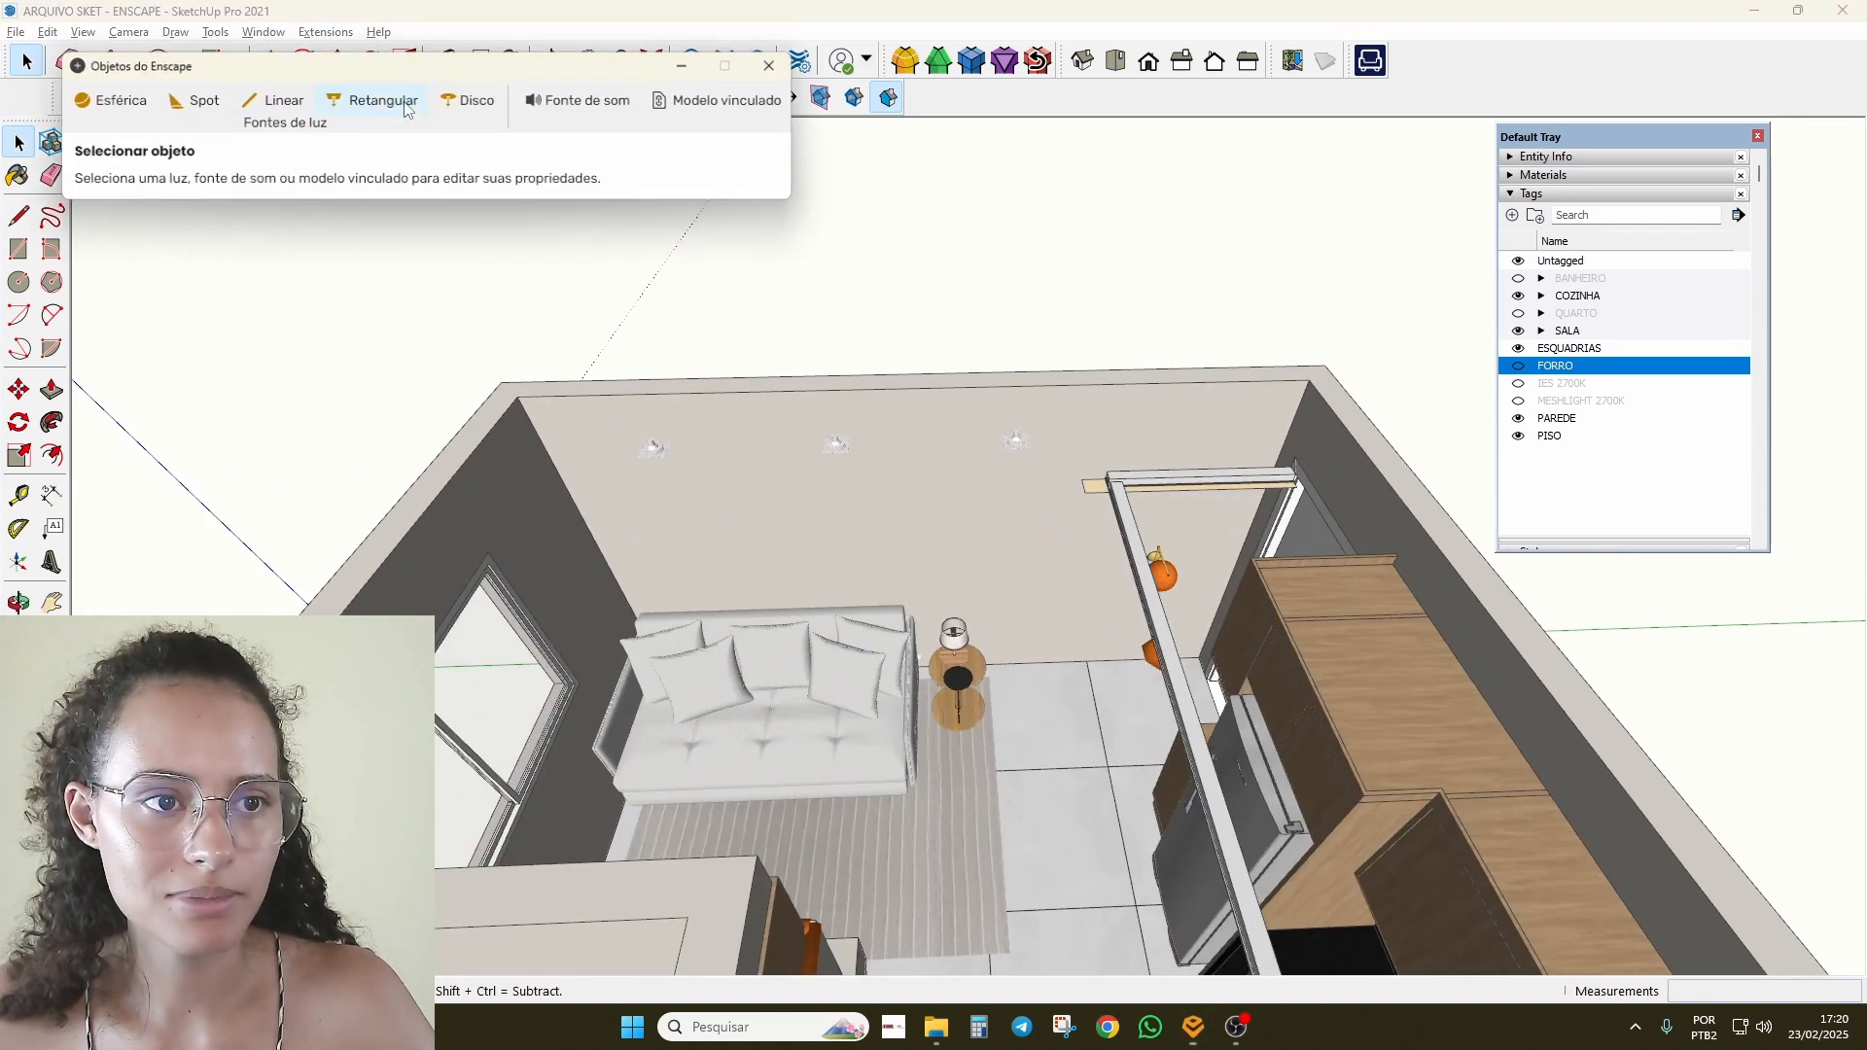
{"action": "left_click_drag", "start_coordinate": [522, 66], "coordinate": [1099, 342]}
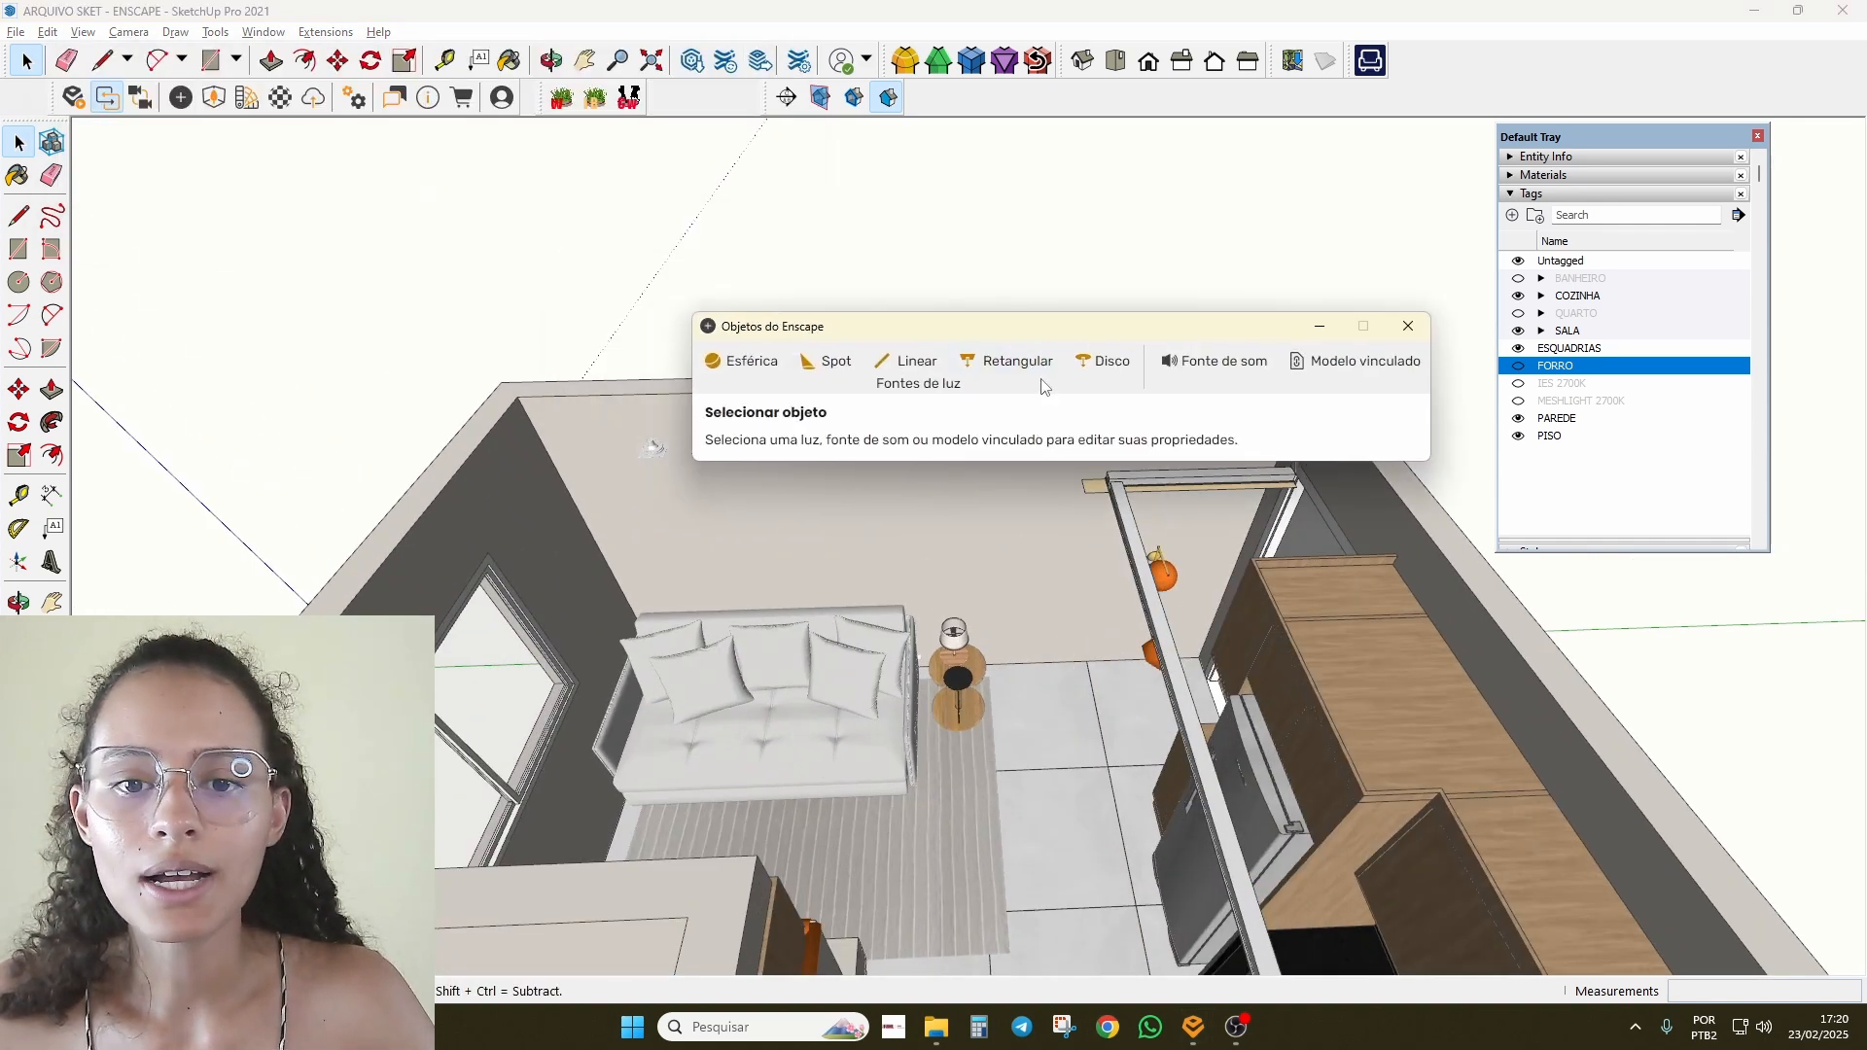
{"action": "scroll", "coordinate": [877, 600], "scroll_direction": "up", "scroll_amount": 8}
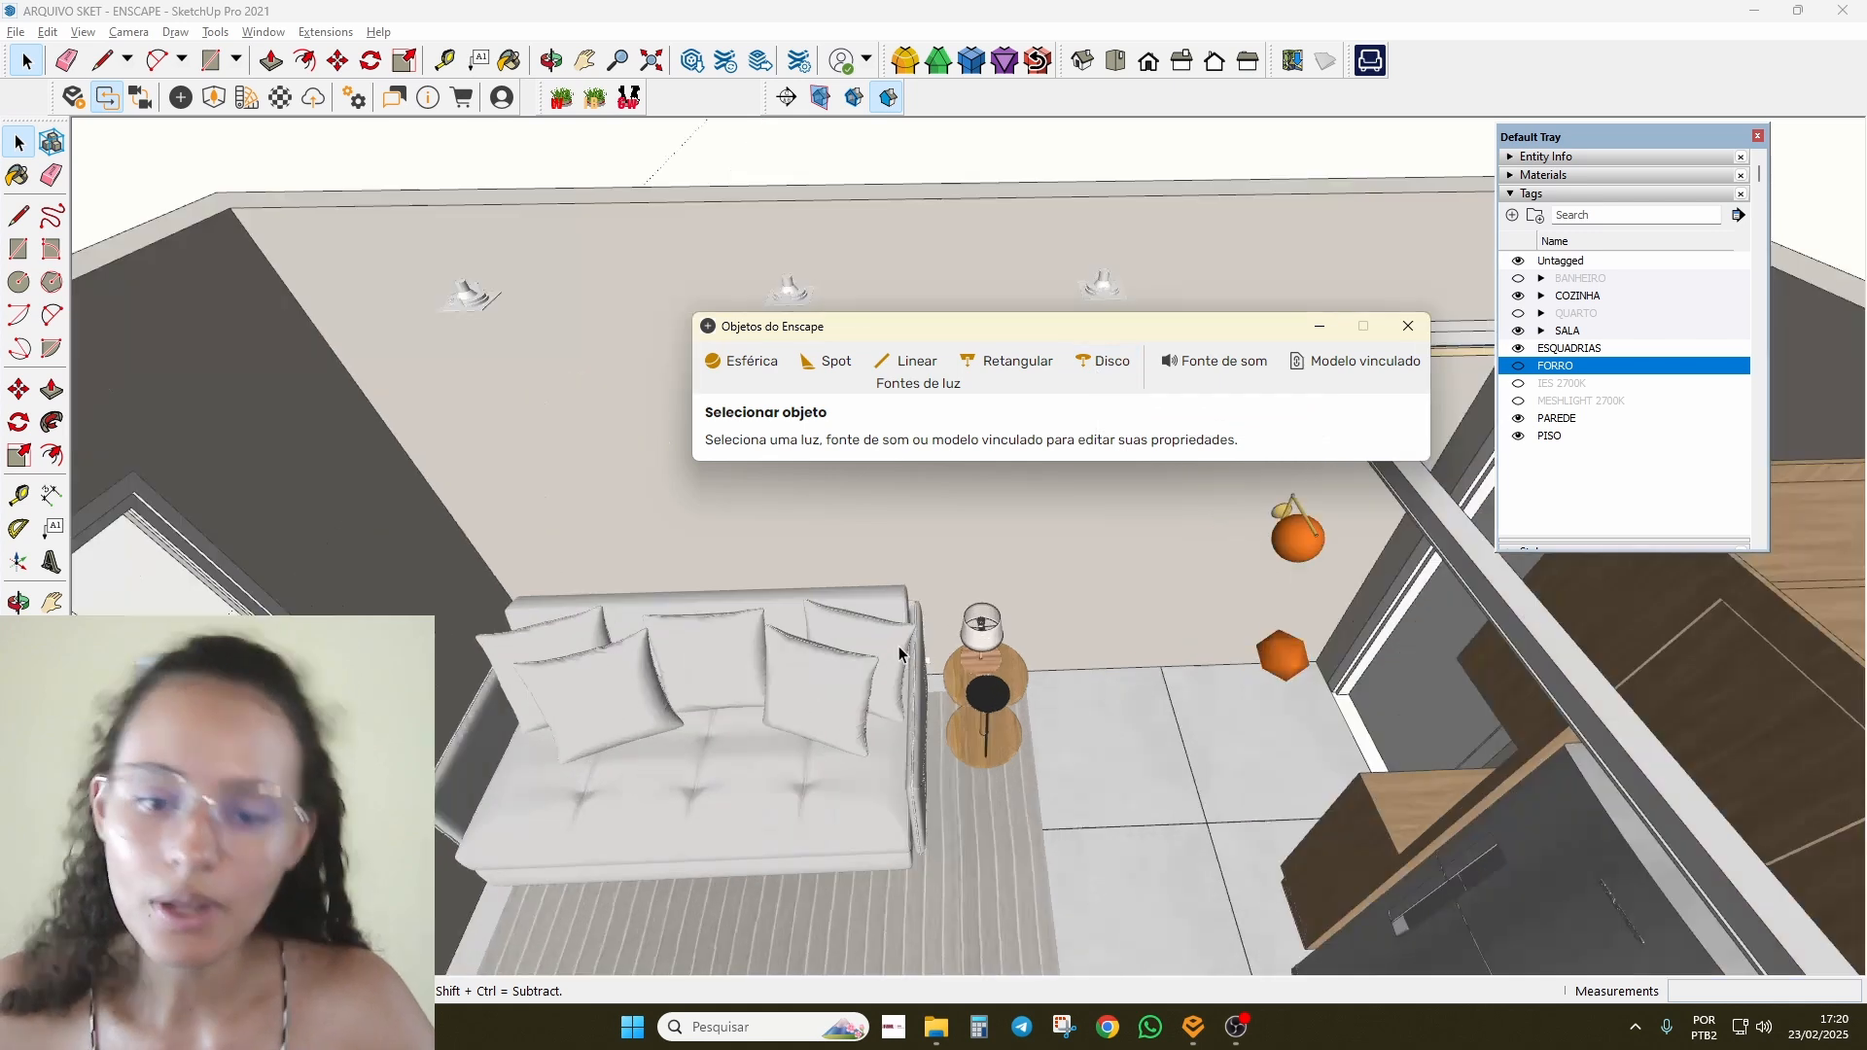
{"action": "middle_click_drag", "start_coordinate": [875, 600], "coordinate": [862, 473]}
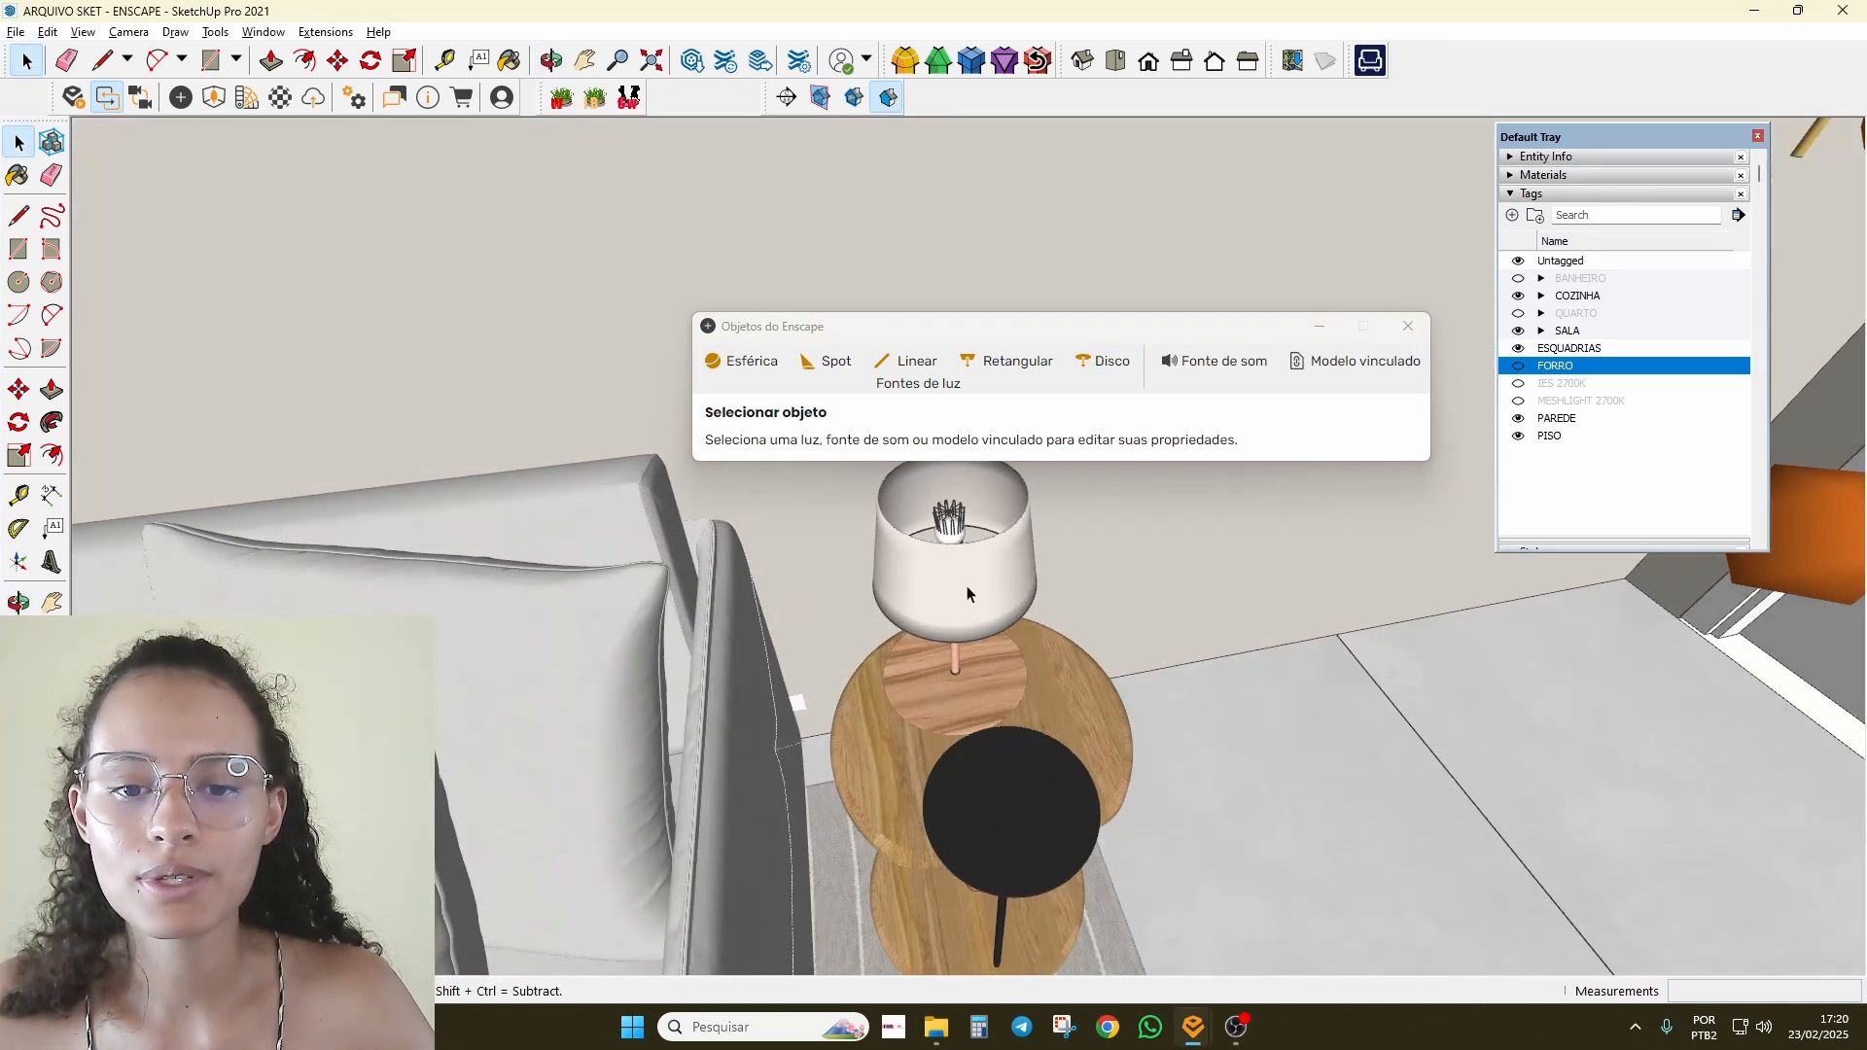
{"action": "scroll", "coordinate": [963, 594], "scroll_direction": "down", "scroll_amount": 3}
{"action": "middle_click_drag", "start_coordinate": [825, 699], "coordinate": [1097, 632]}
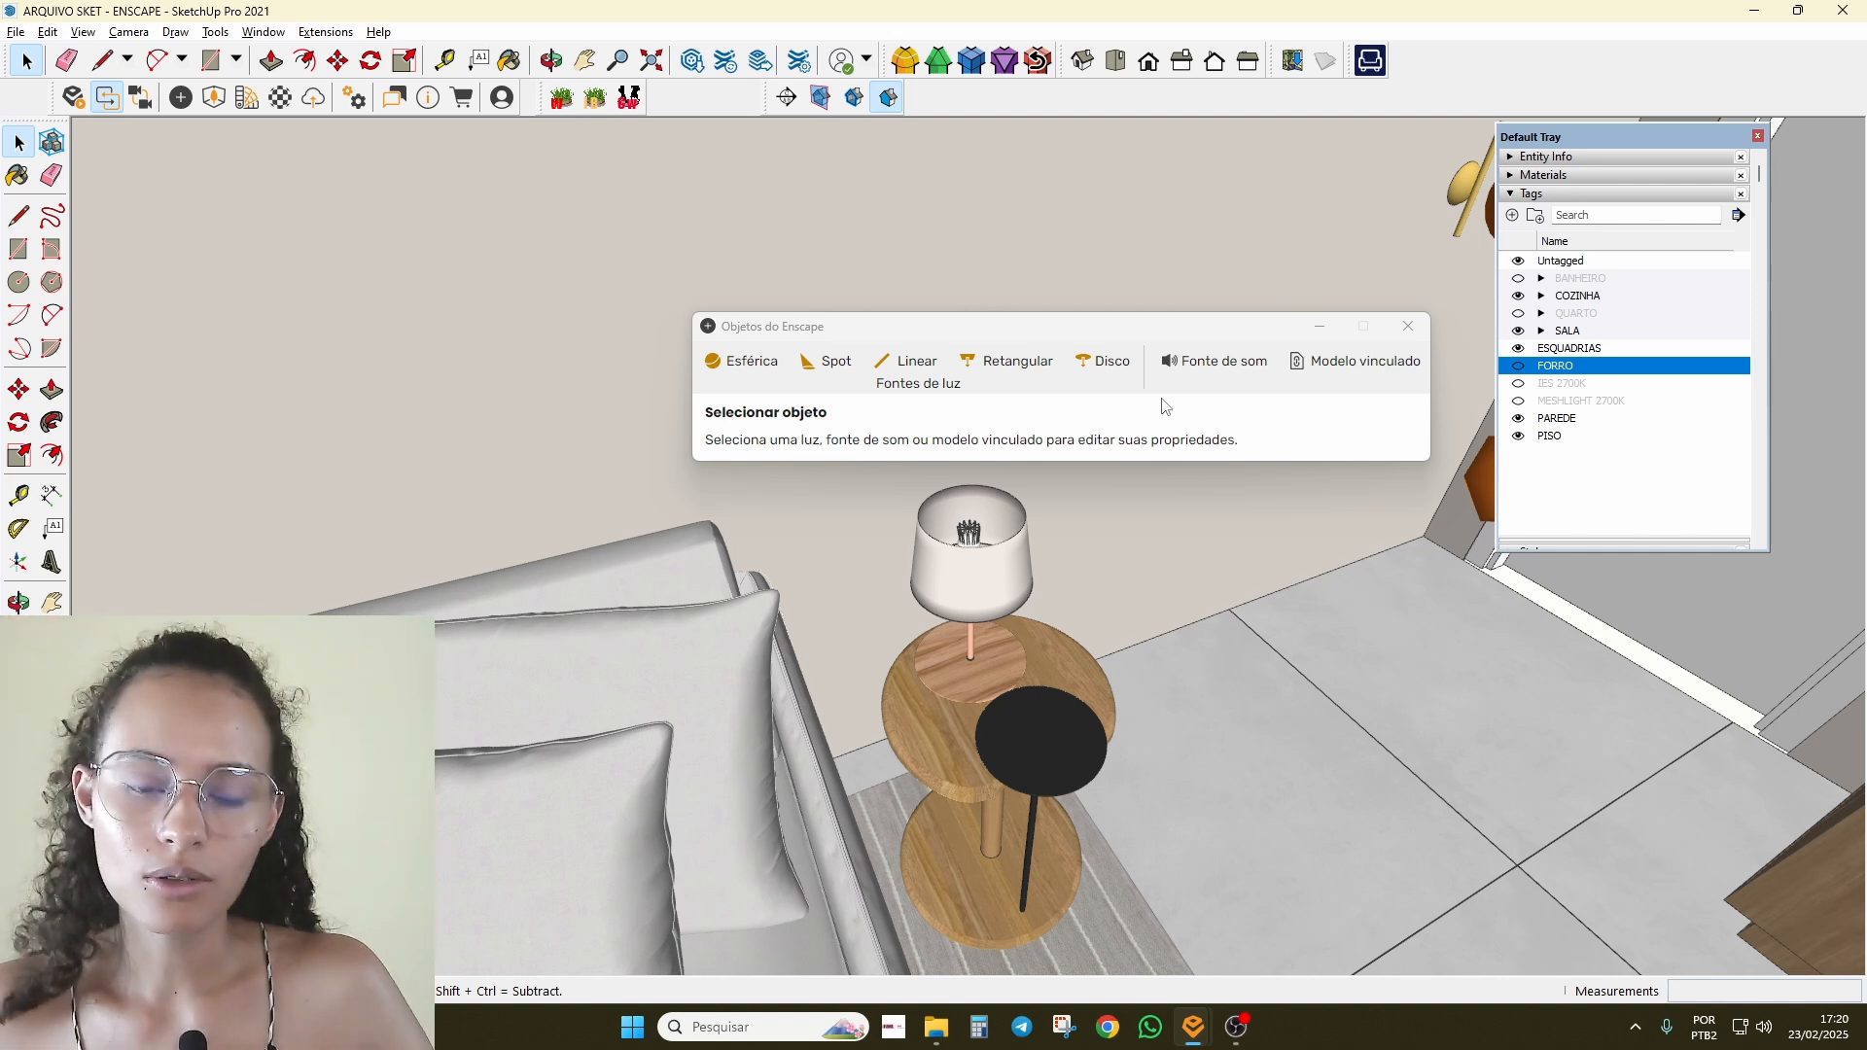
{"action": "scroll", "coordinate": [842, 563], "scroll_direction": "up", "scroll_amount": 3}
{"action": "mouse_move", "coordinate": [1041, 569]}
{"action": "middle_mouse_down"}
{"action": "mouse_move", "coordinate": [1059, 534]}
{"action": "mouse_move", "coordinate": [1021, 428]}
{"action": "middle_mouse_up"}
{"action": "scroll", "coordinate": [988, 654], "scroll_direction": "up", "scroll_amount": 3}
{"action": "middle_click_drag", "start_coordinate": [988, 654], "coordinate": [1060, 533]}
{"action": "scroll", "coordinate": [1061, 533], "scroll_direction": "down", "scroll_amount": 5}
Step: Choose the Disco (disk) light type in the Enscape Objects panel
{"action": "key", "text": "space"}
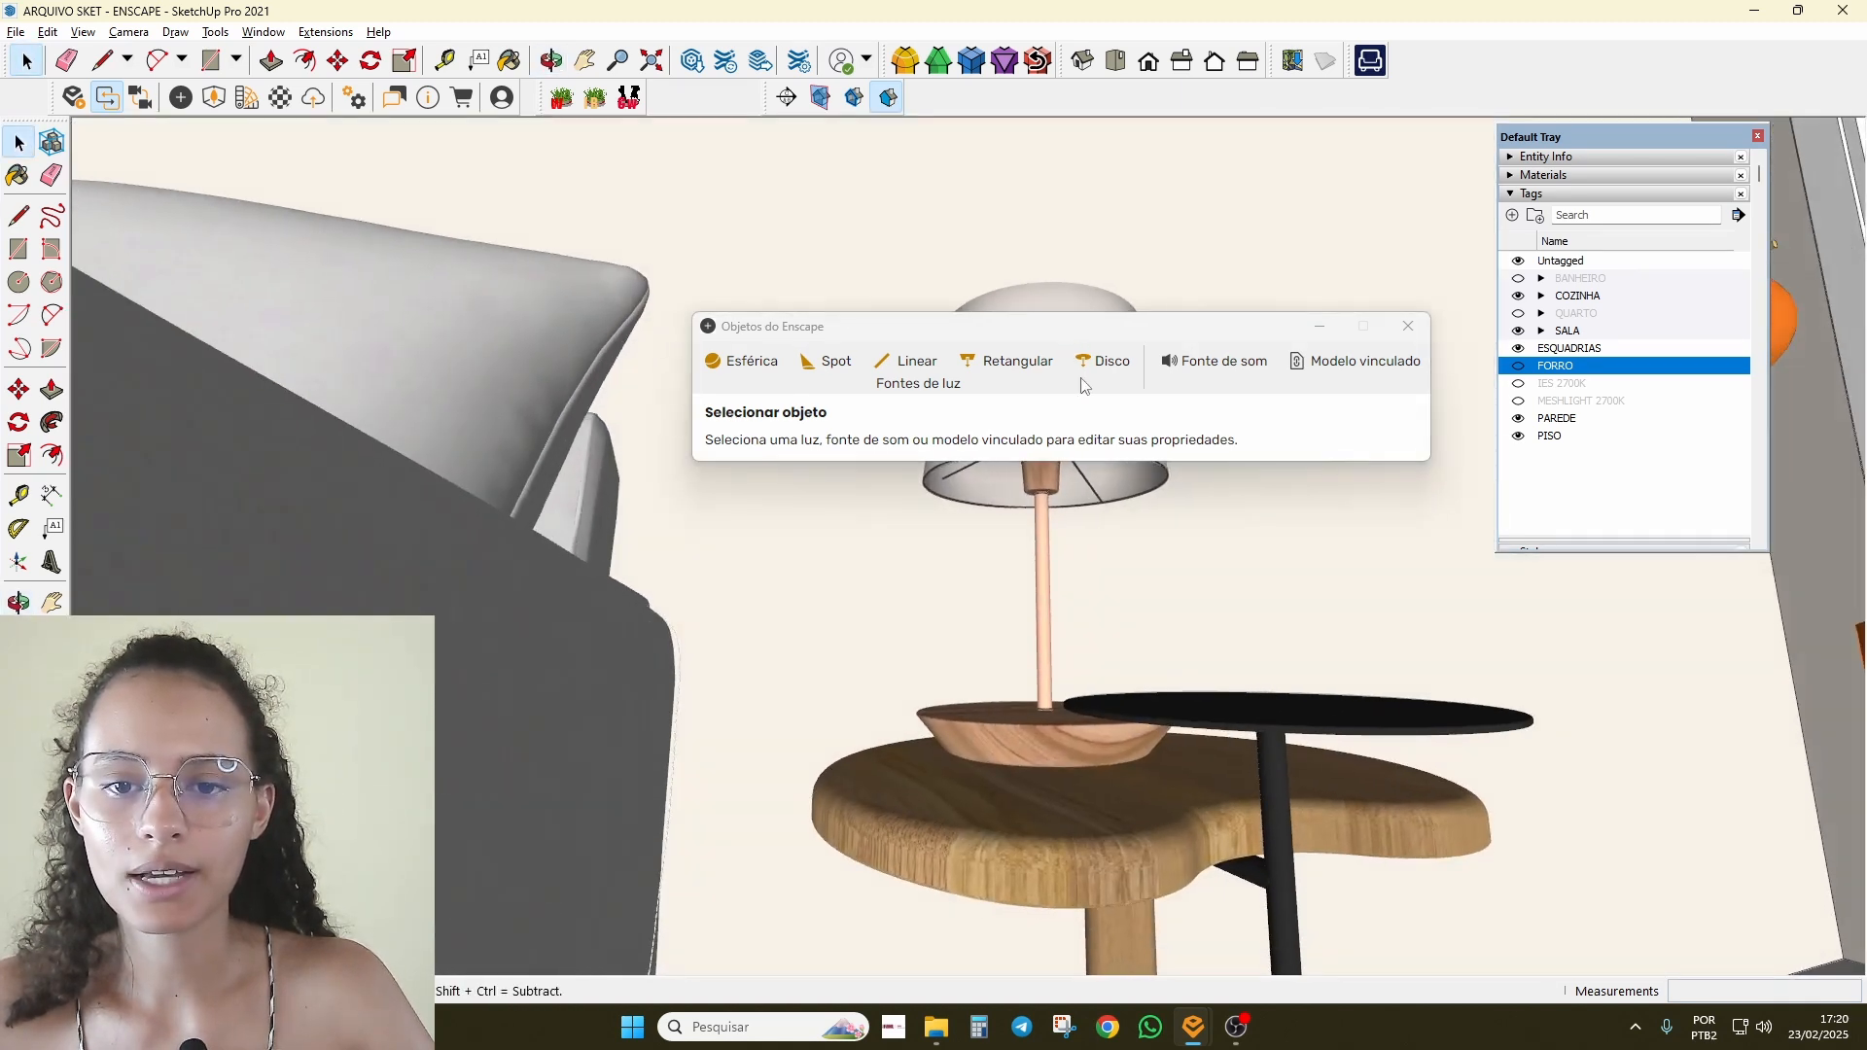
{"action": "left_click_drag", "start_coordinate": [1000, 326], "coordinate": [459, 147]}
{"action": "left_click", "coordinate": [561, 182]}
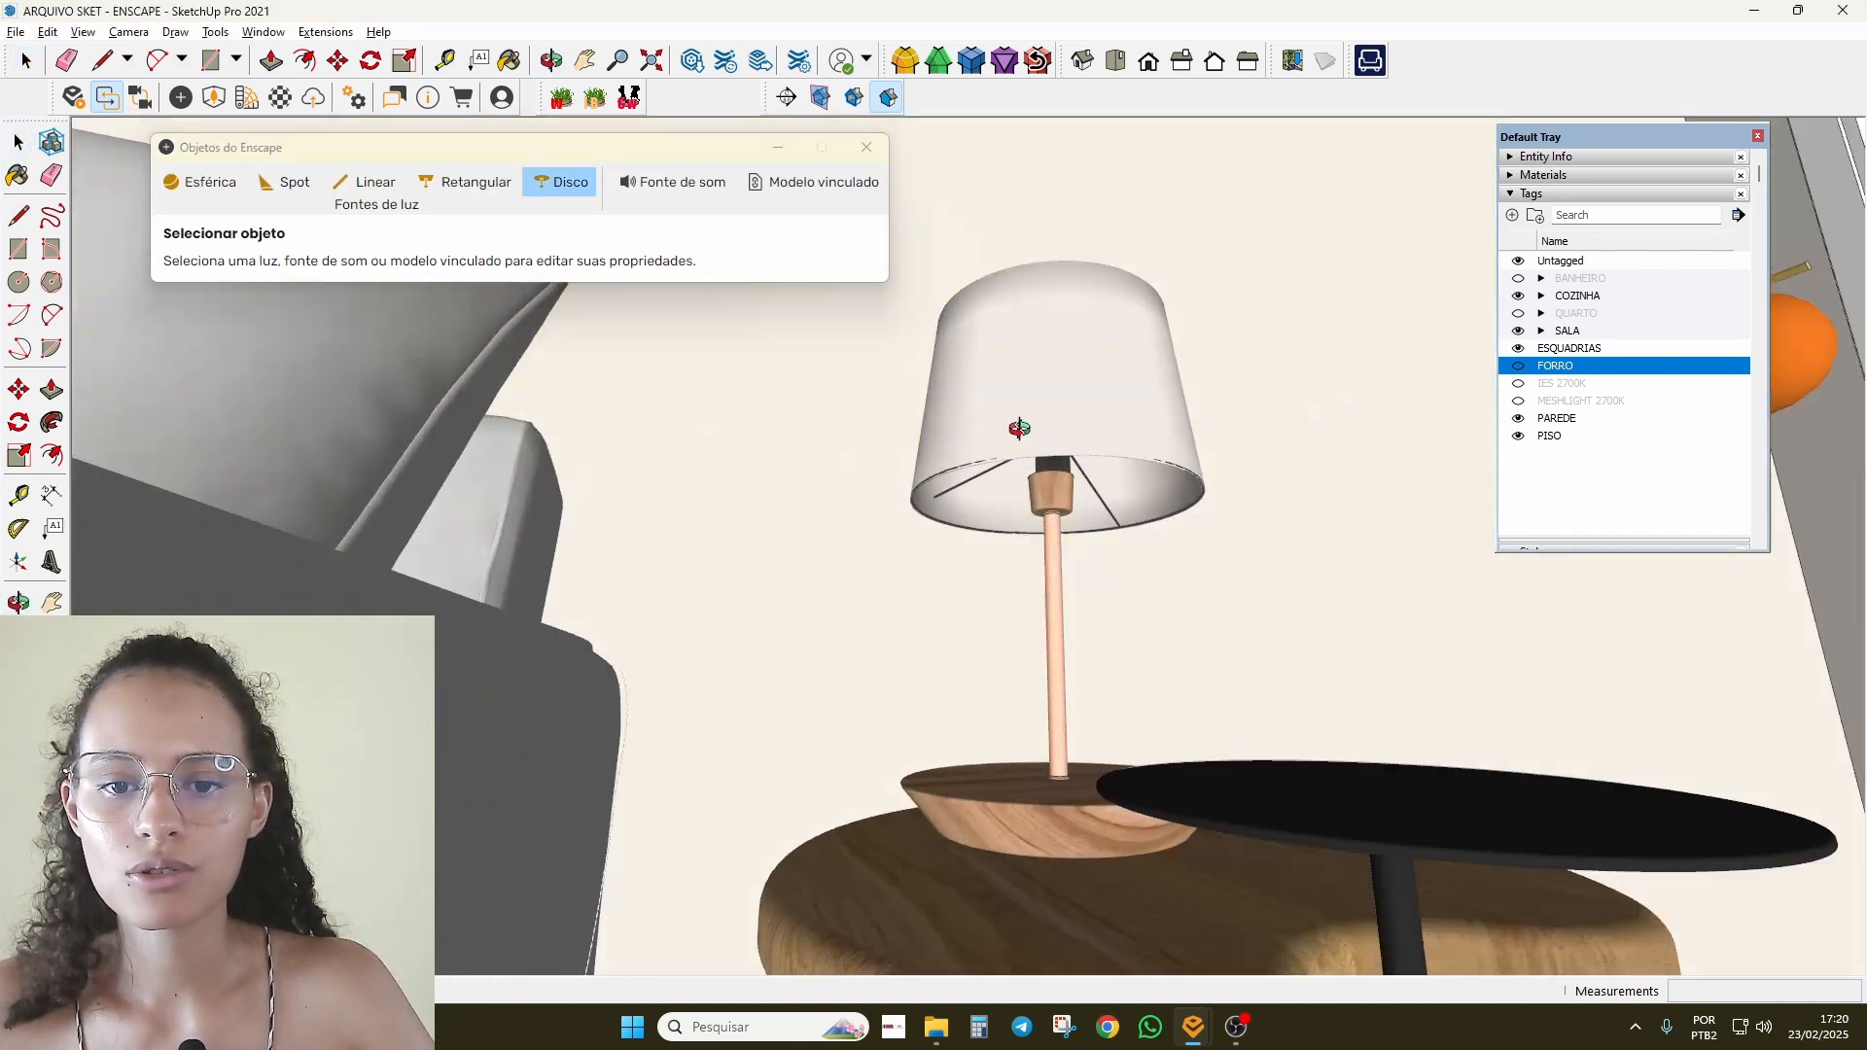
Step: Place a 1.000 lm, 0.300 m radius disk light centred on the side-table lamp socket
{"action": "scroll", "coordinate": [1006, 457], "scroll_direction": "up", "scroll_amount": 4}
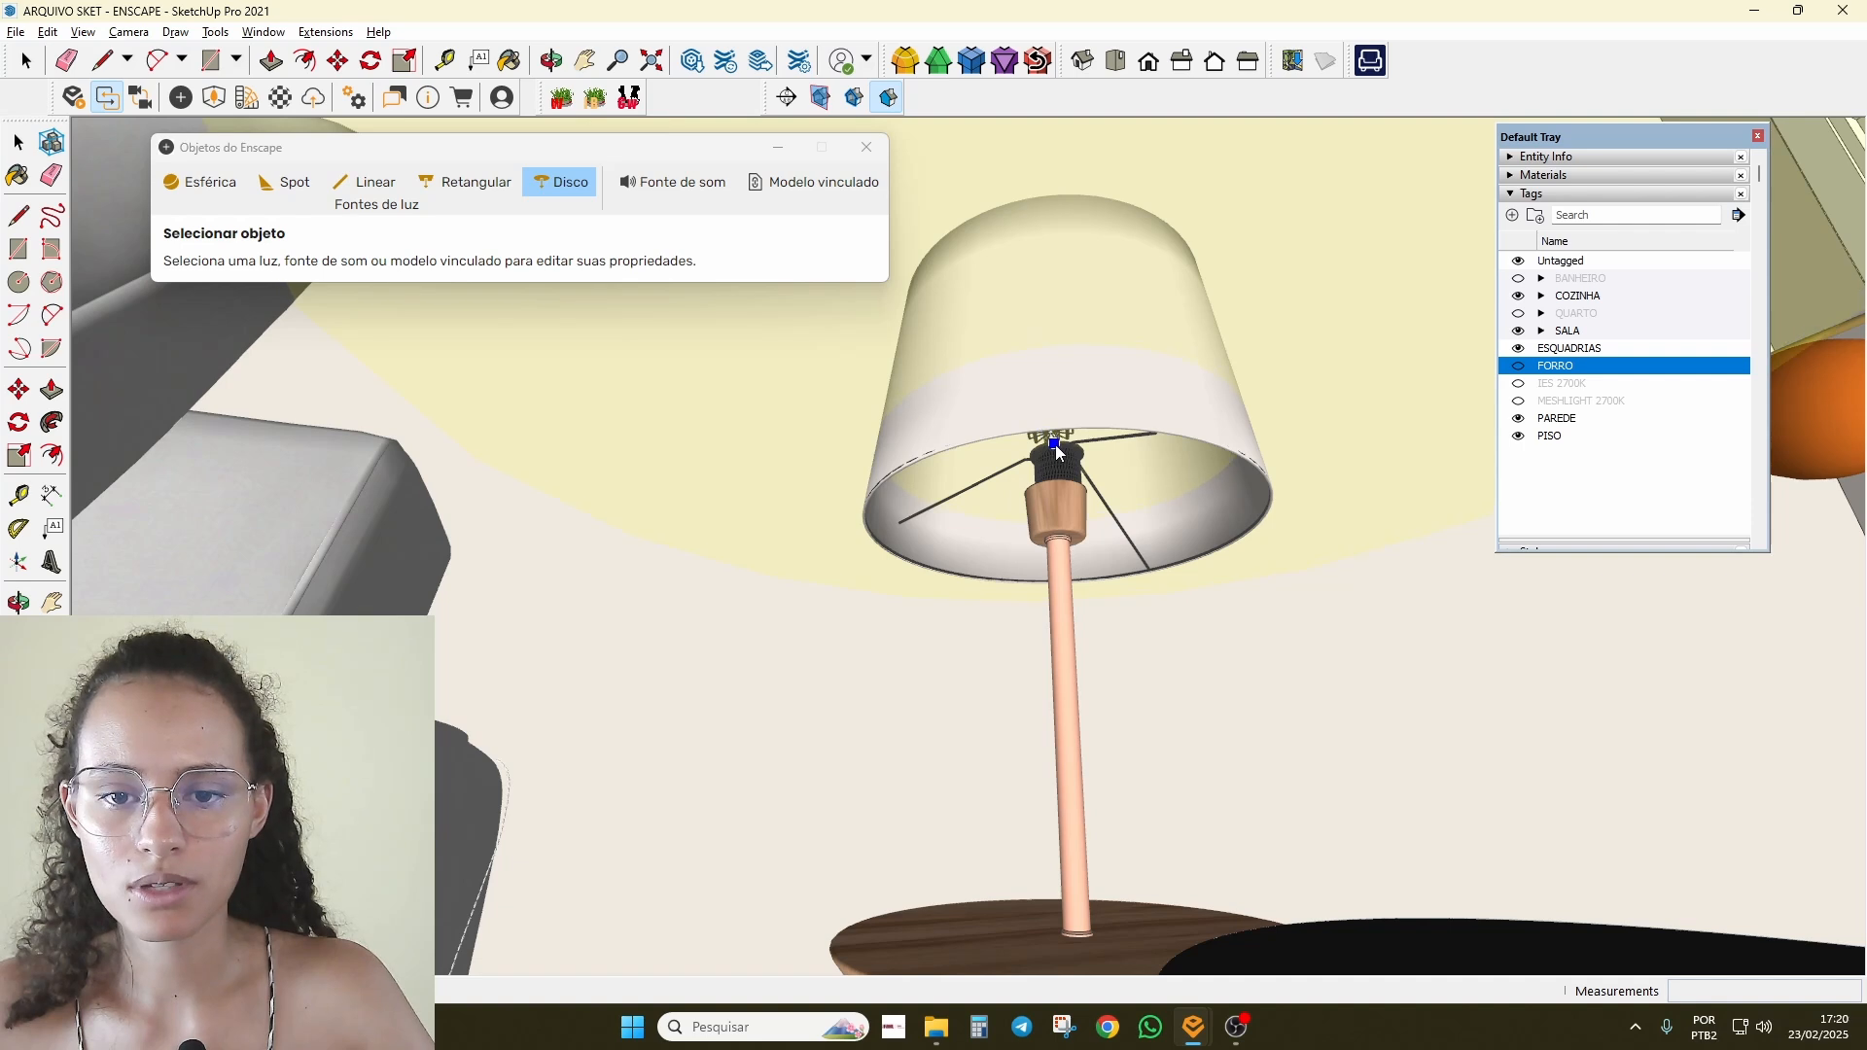
{"action": "left_click", "coordinate": [1058, 520]}
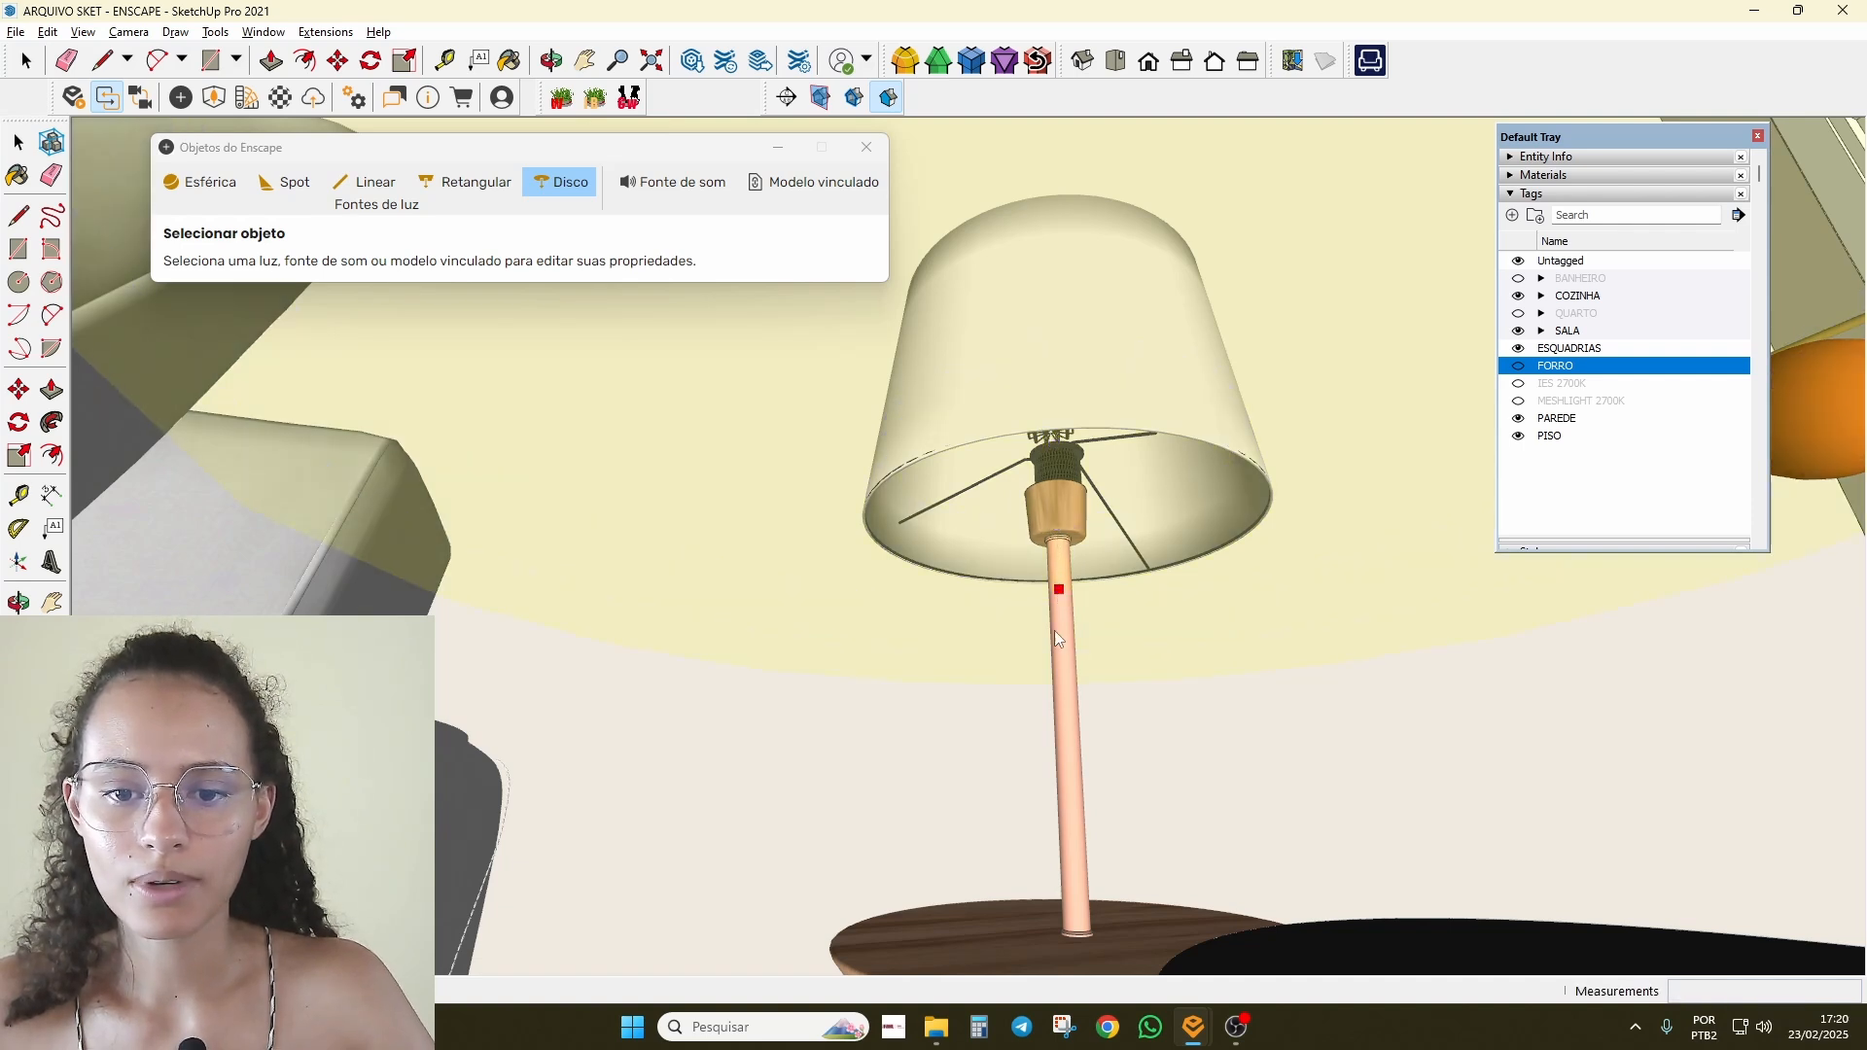
{"action": "left_click", "coordinate": [1077, 786]}
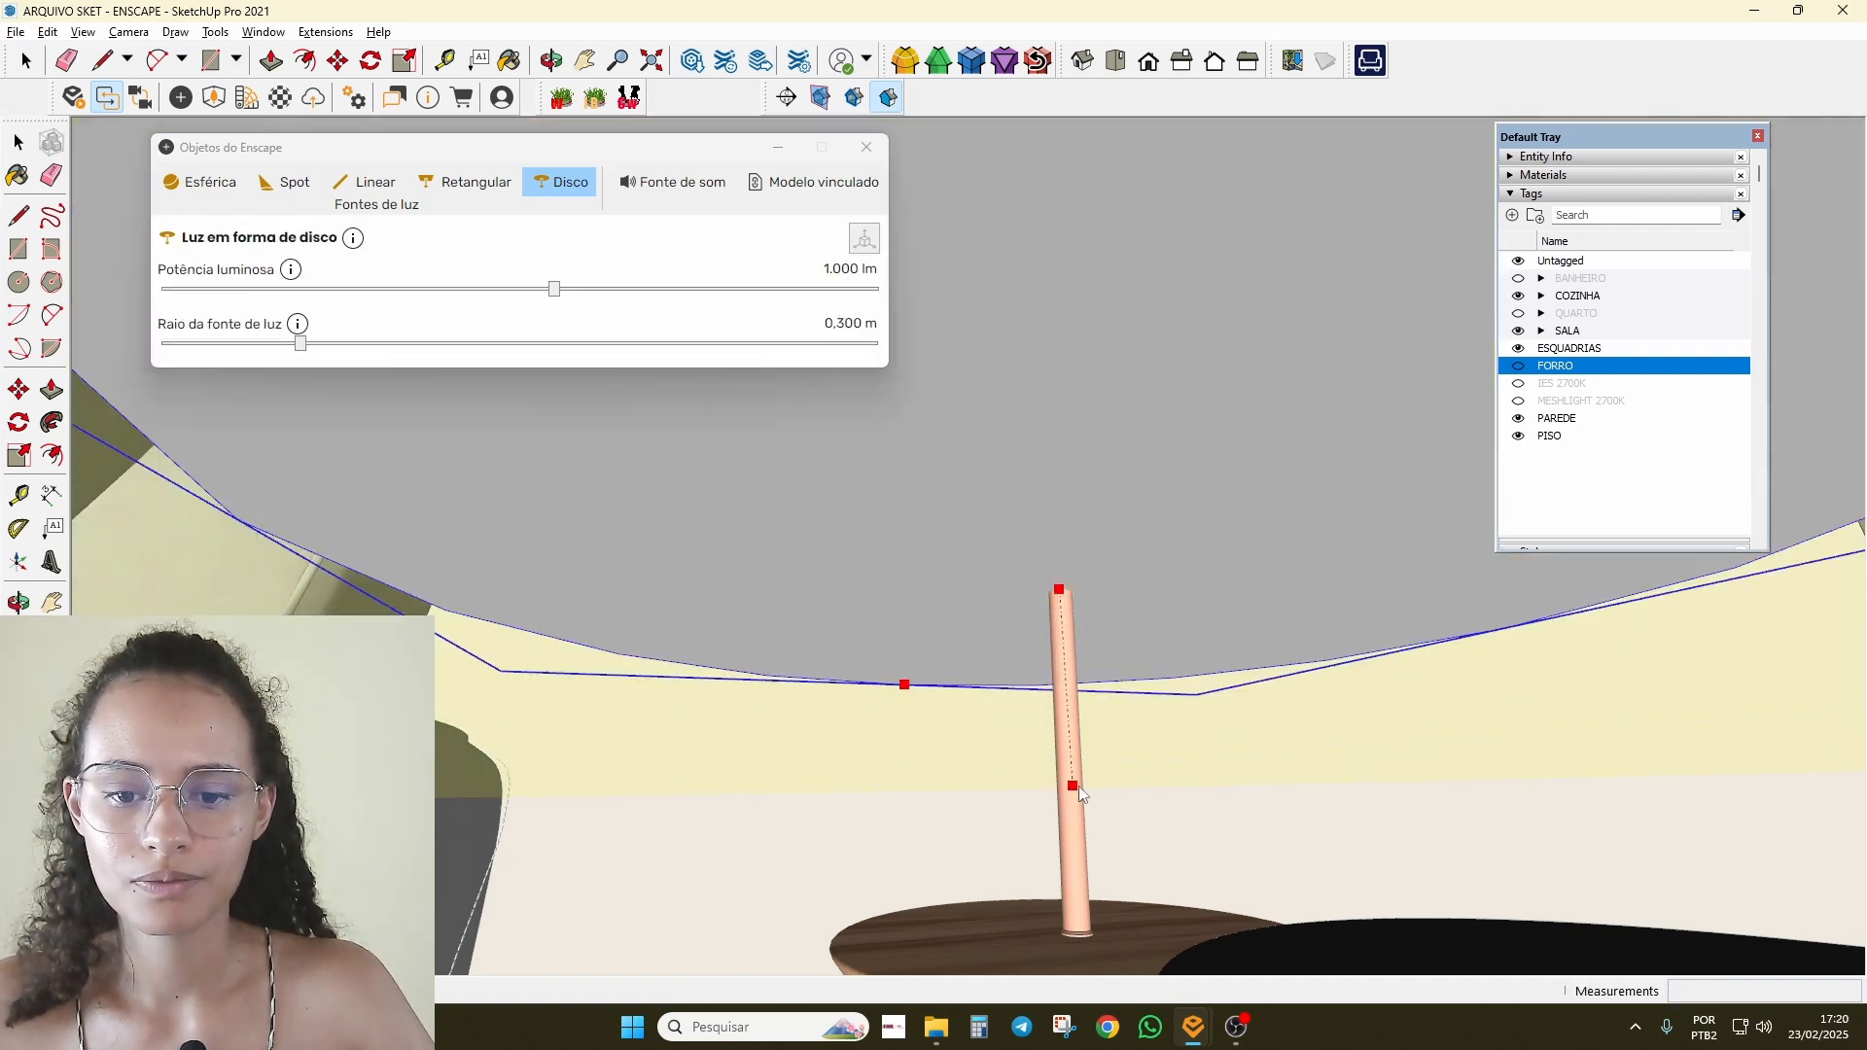
{"action": "middle_click_drag", "start_coordinate": [1077, 786], "coordinate": [1060, 696]}
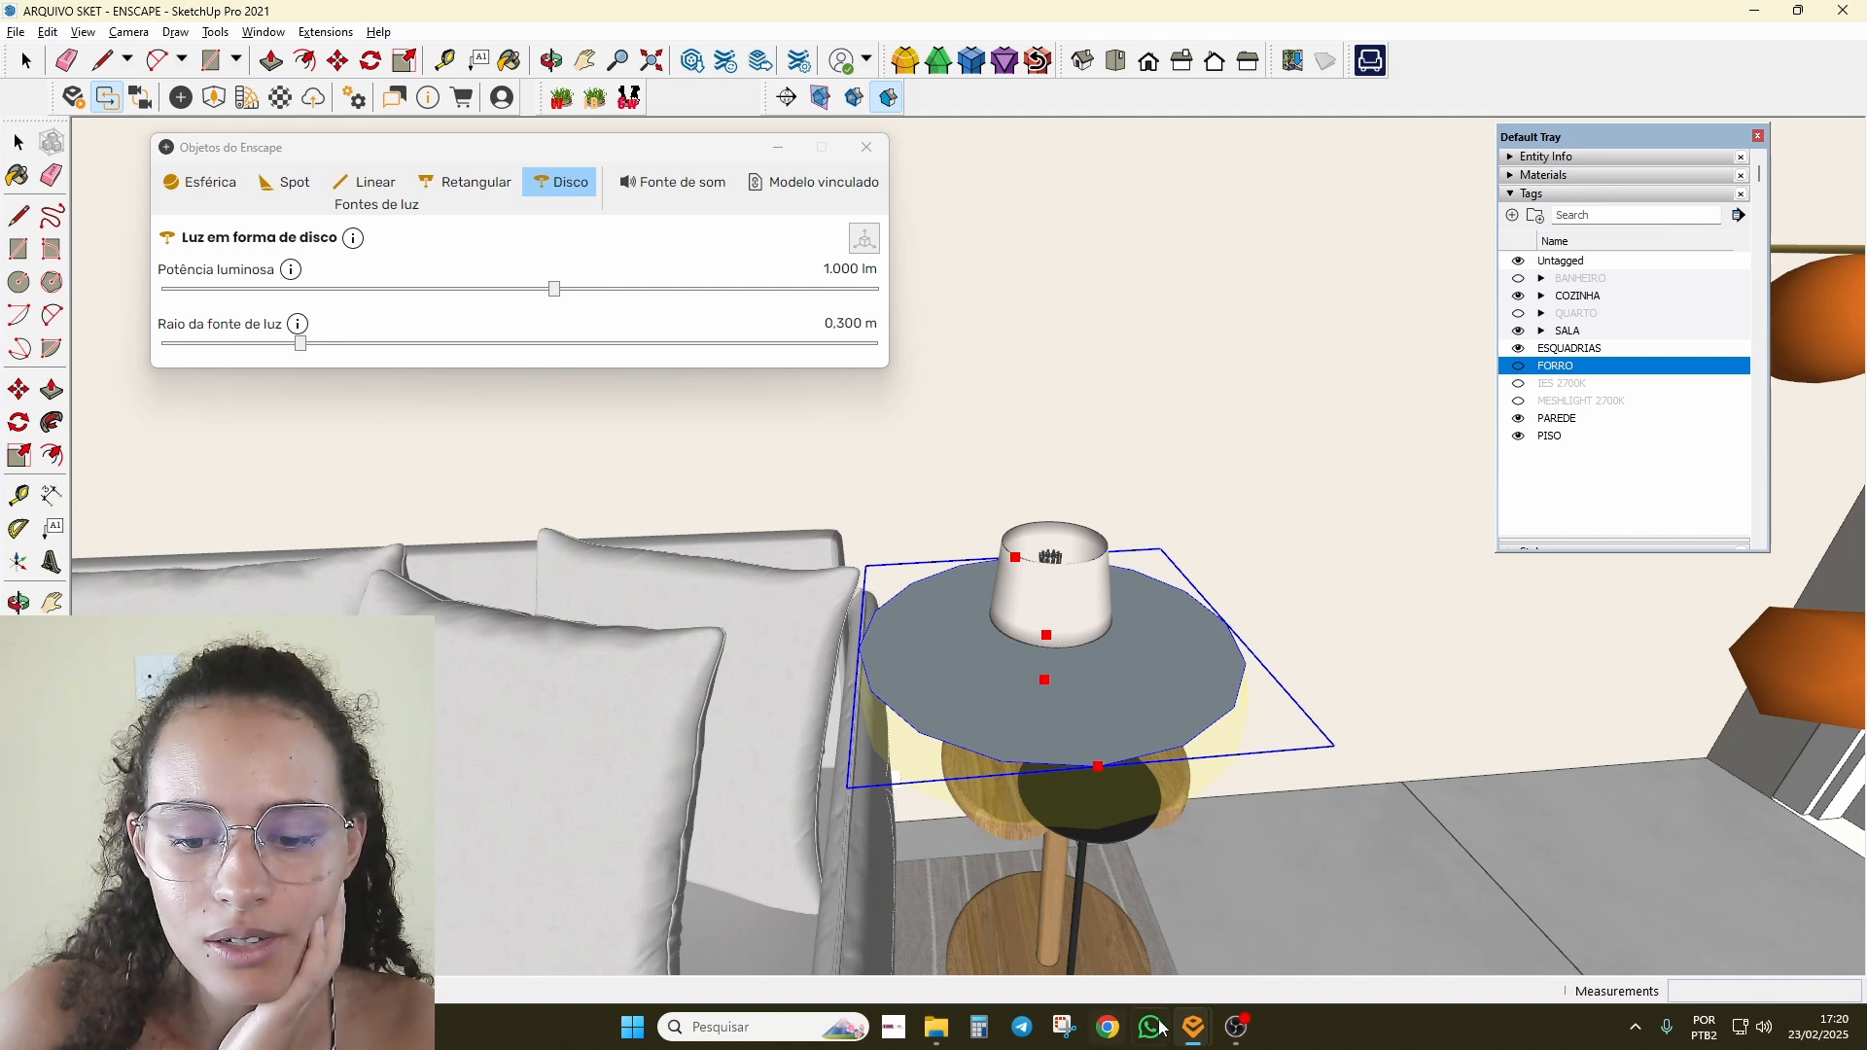
Step: Turn the Enscape render toward the side table and delete a rectangular ceiling light
{"action": "mouse_move", "coordinate": [1198, 1033]}
{"action": "left_click", "coordinate": [1017, 924]}
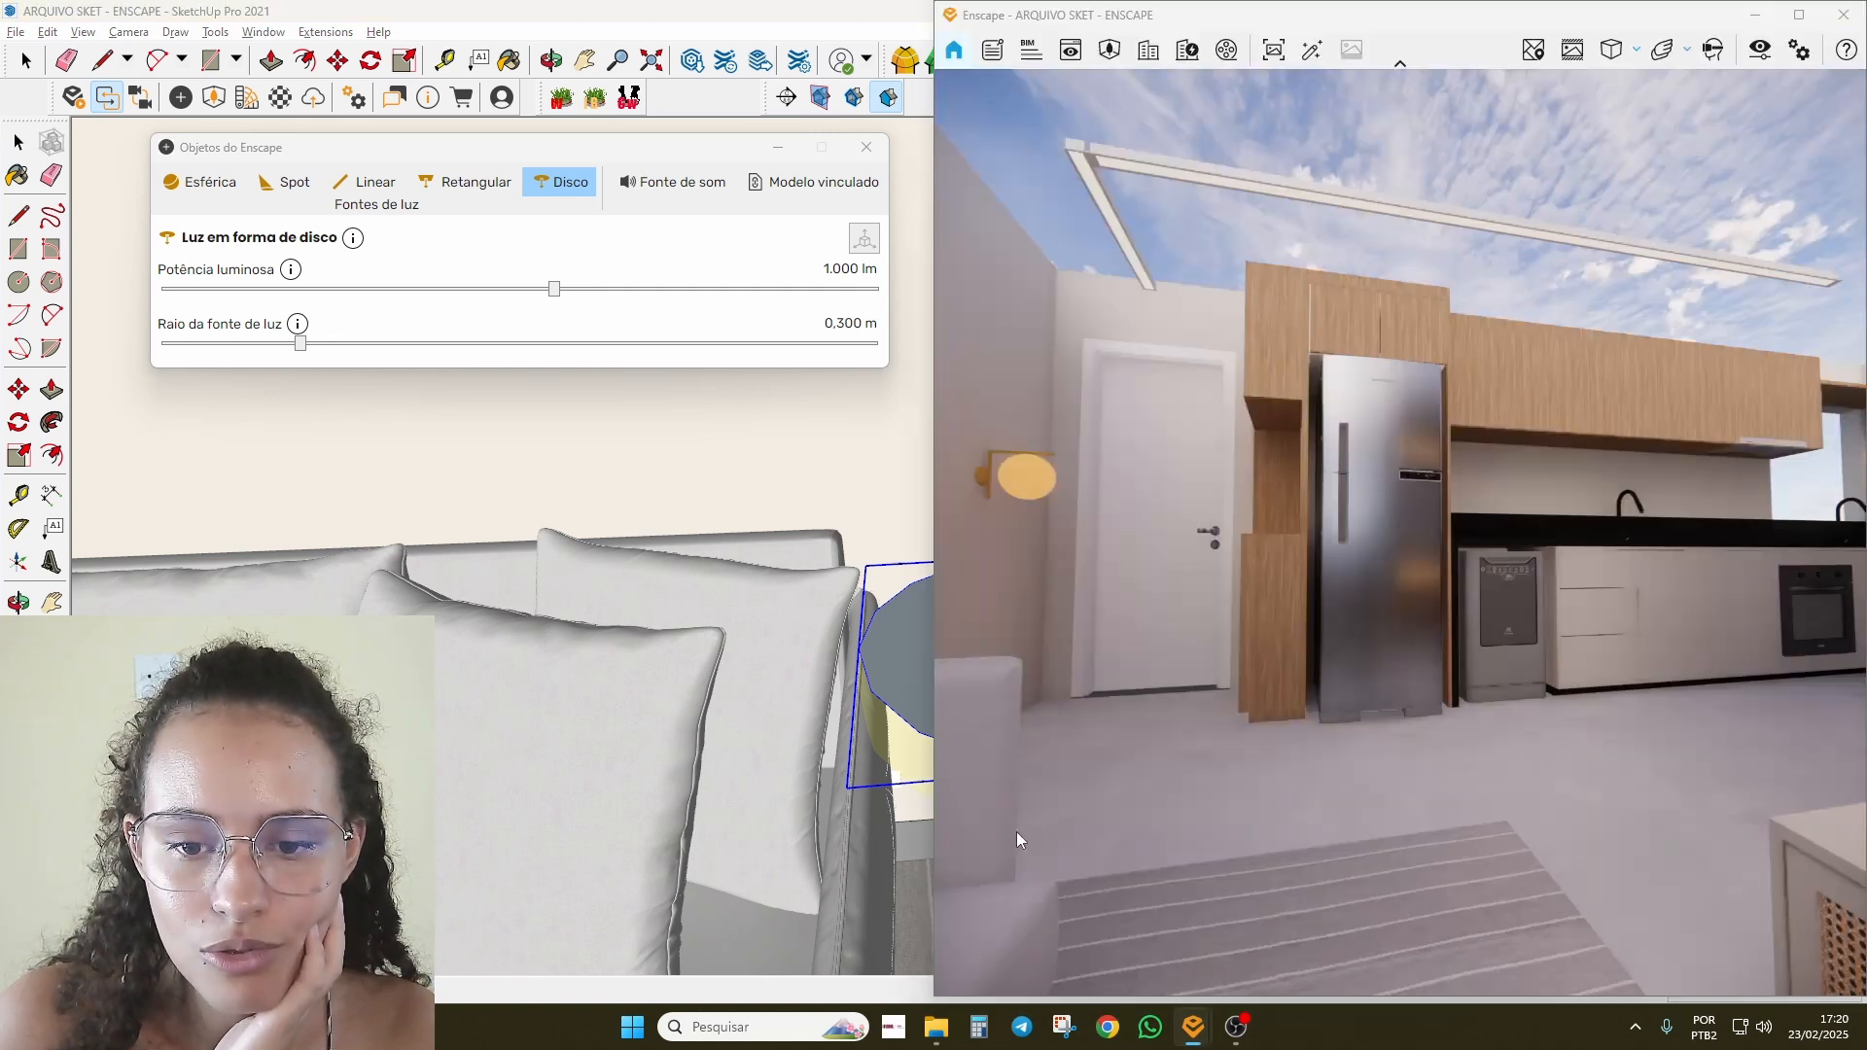
{"action": "left_click_drag", "start_coordinate": [1401, 533], "coordinate": [1060, 545]}
{"action": "key", "text": "w"}
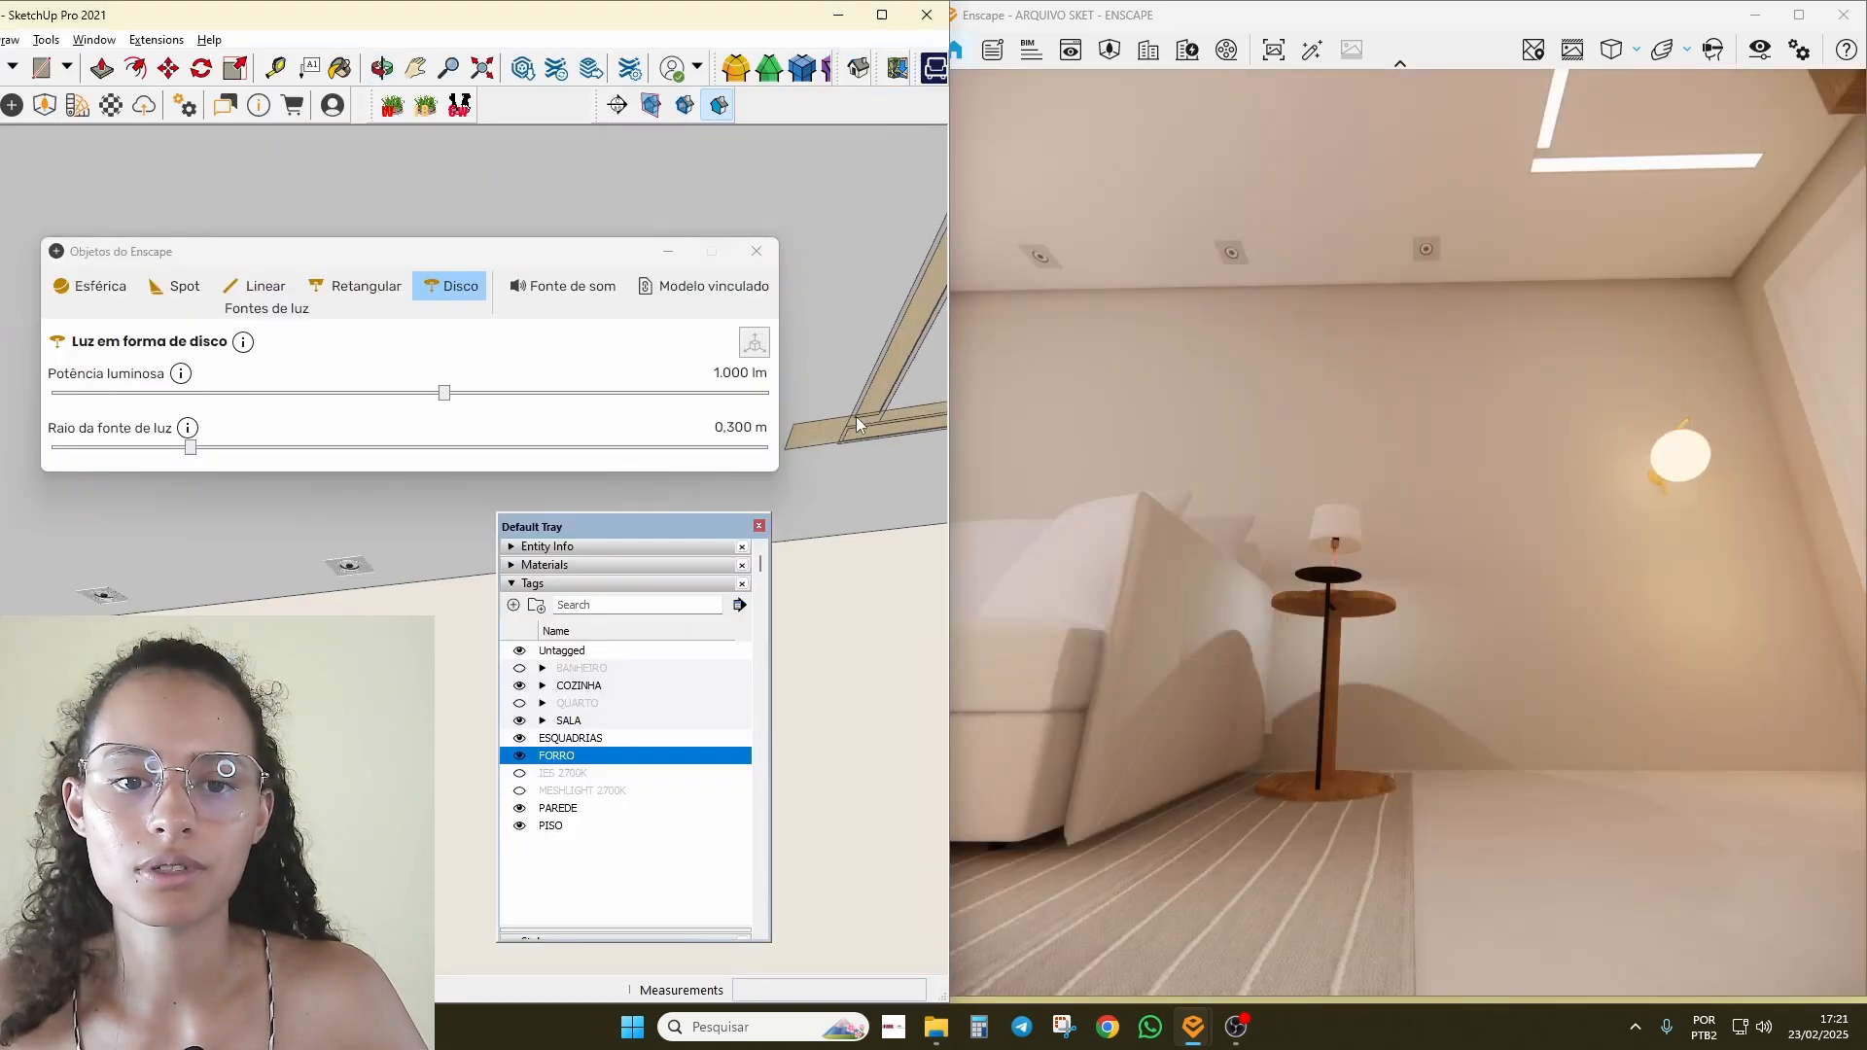
{"action": "left_click", "coordinate": [834, 427]}
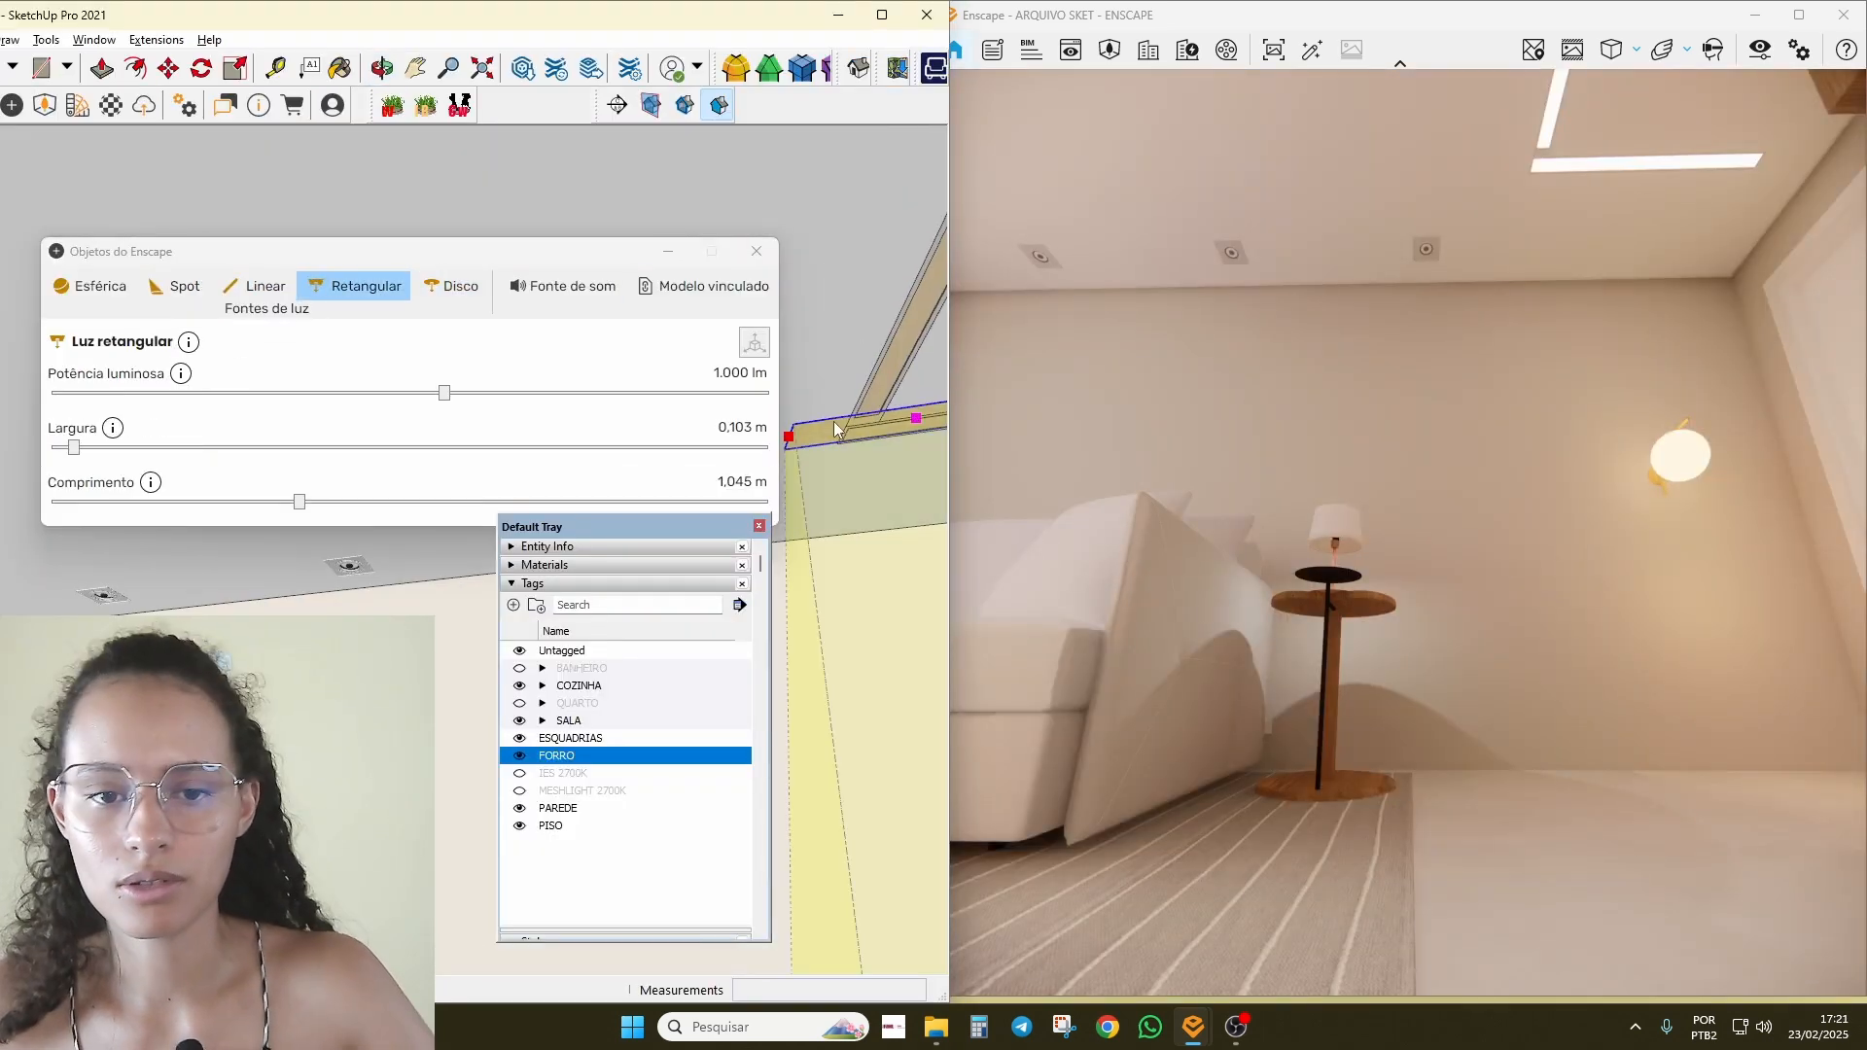
{"action": "key", "text": "Delete"}
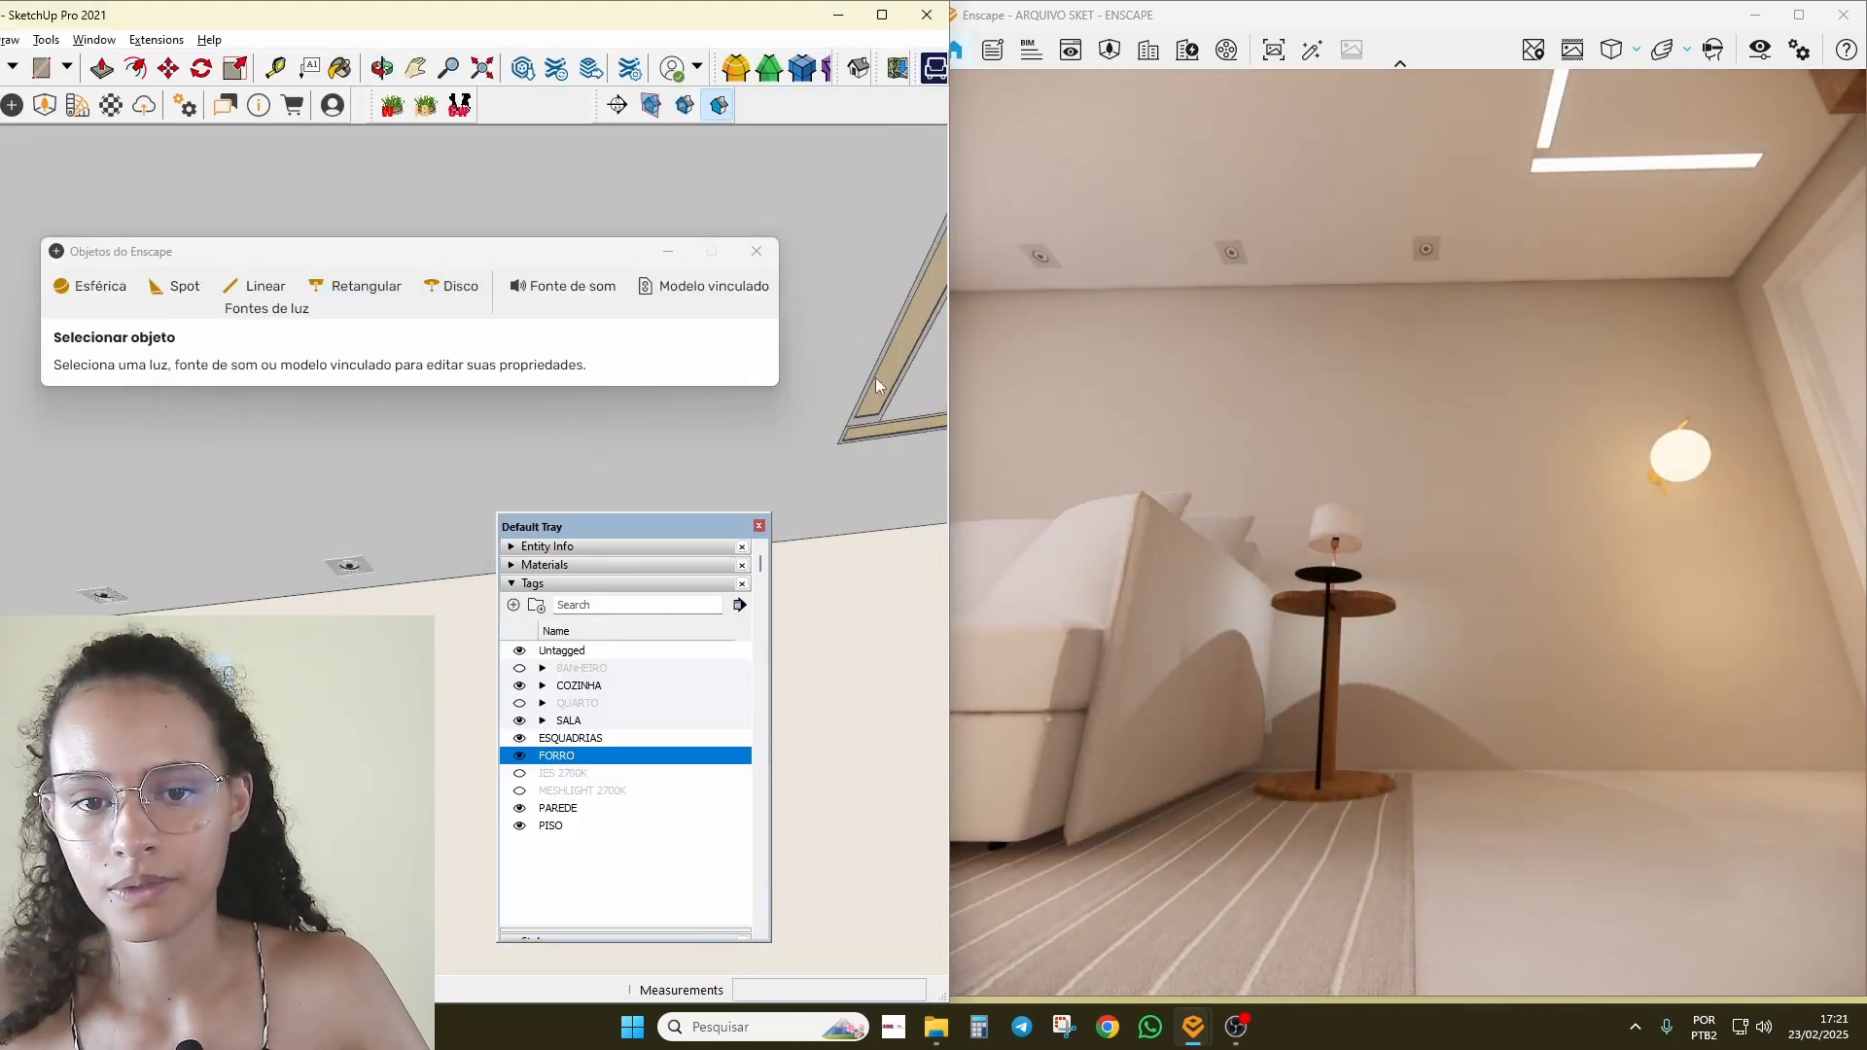
Step: Hide the ceiling frame strip and the two orange wall-light objects
{"action": "left_click", "coordinate": [880, 425]}
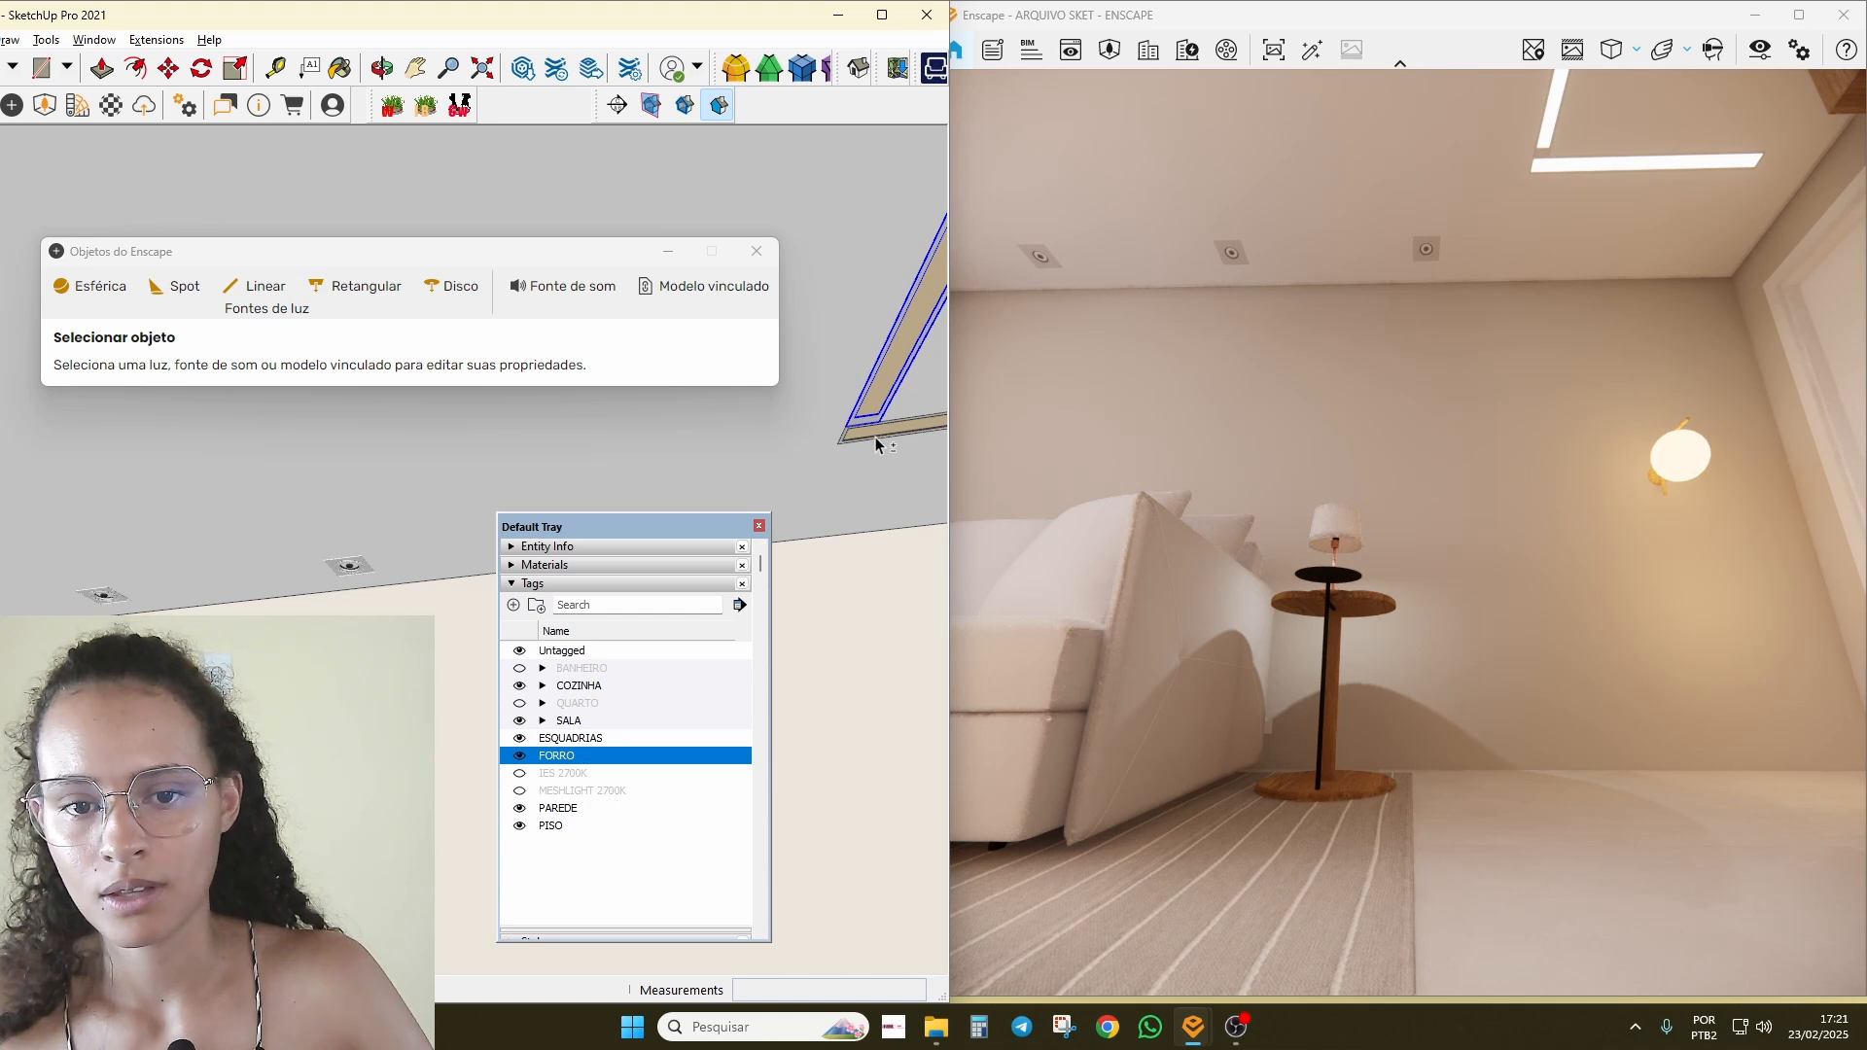
{"action": "right_click", "coordinate": [876, 438]}
{"action": "left_click", "coordinate": [894, 494]}
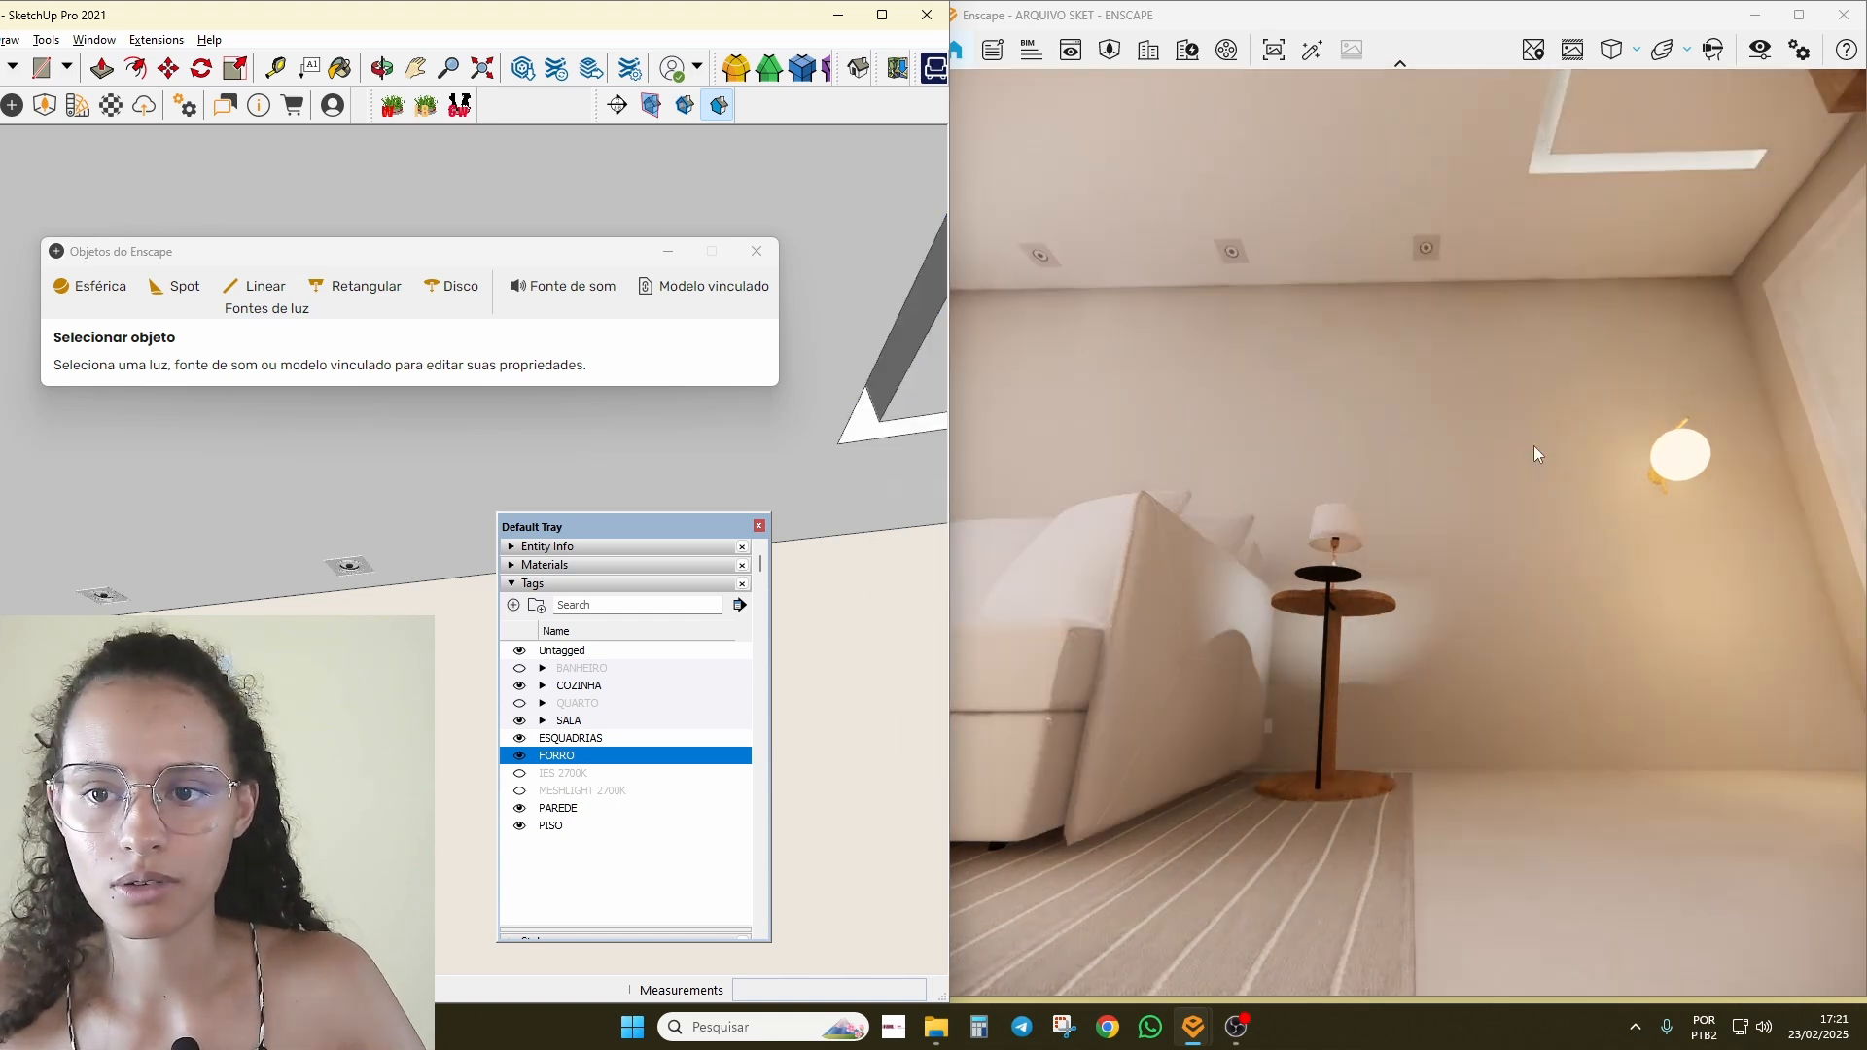
{"action": "scroll", "coordinate": [827, 545], "scroll_direction": "up", "scroll_amount": 5}
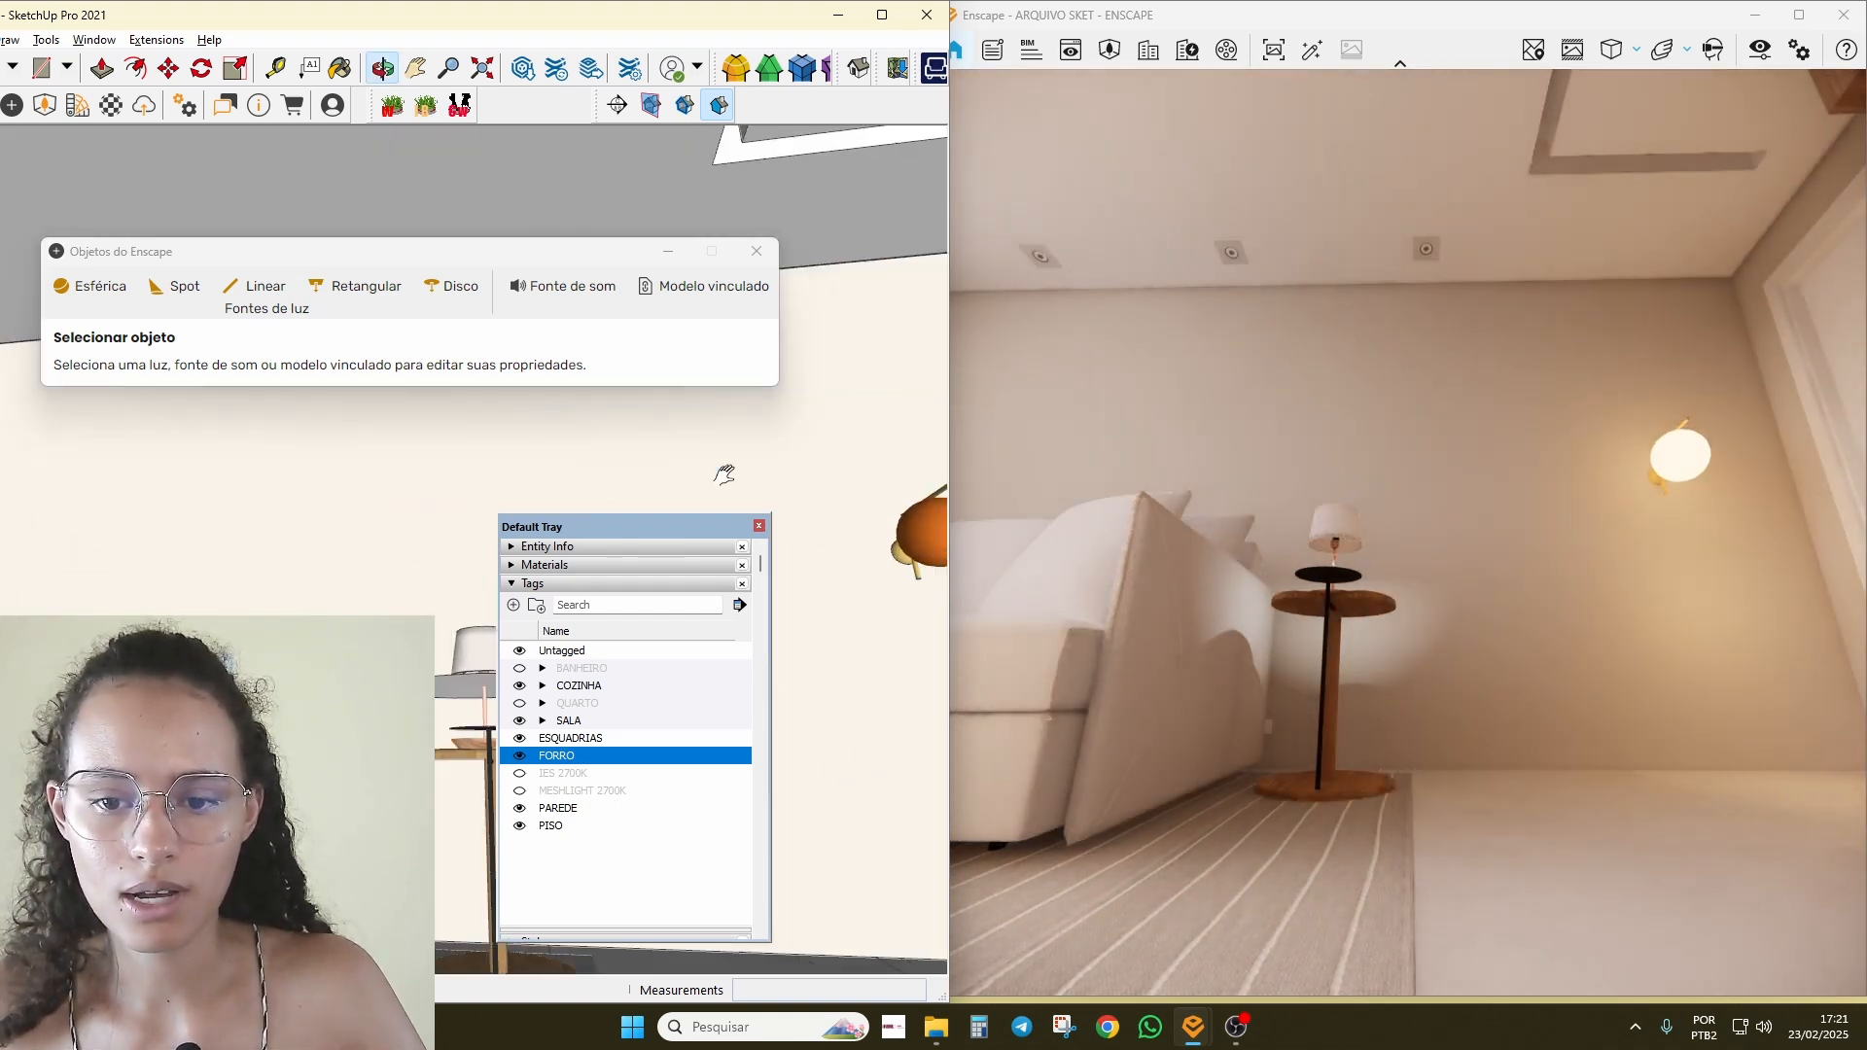
{"action": "right_click", "coordinate": [918, 741]}
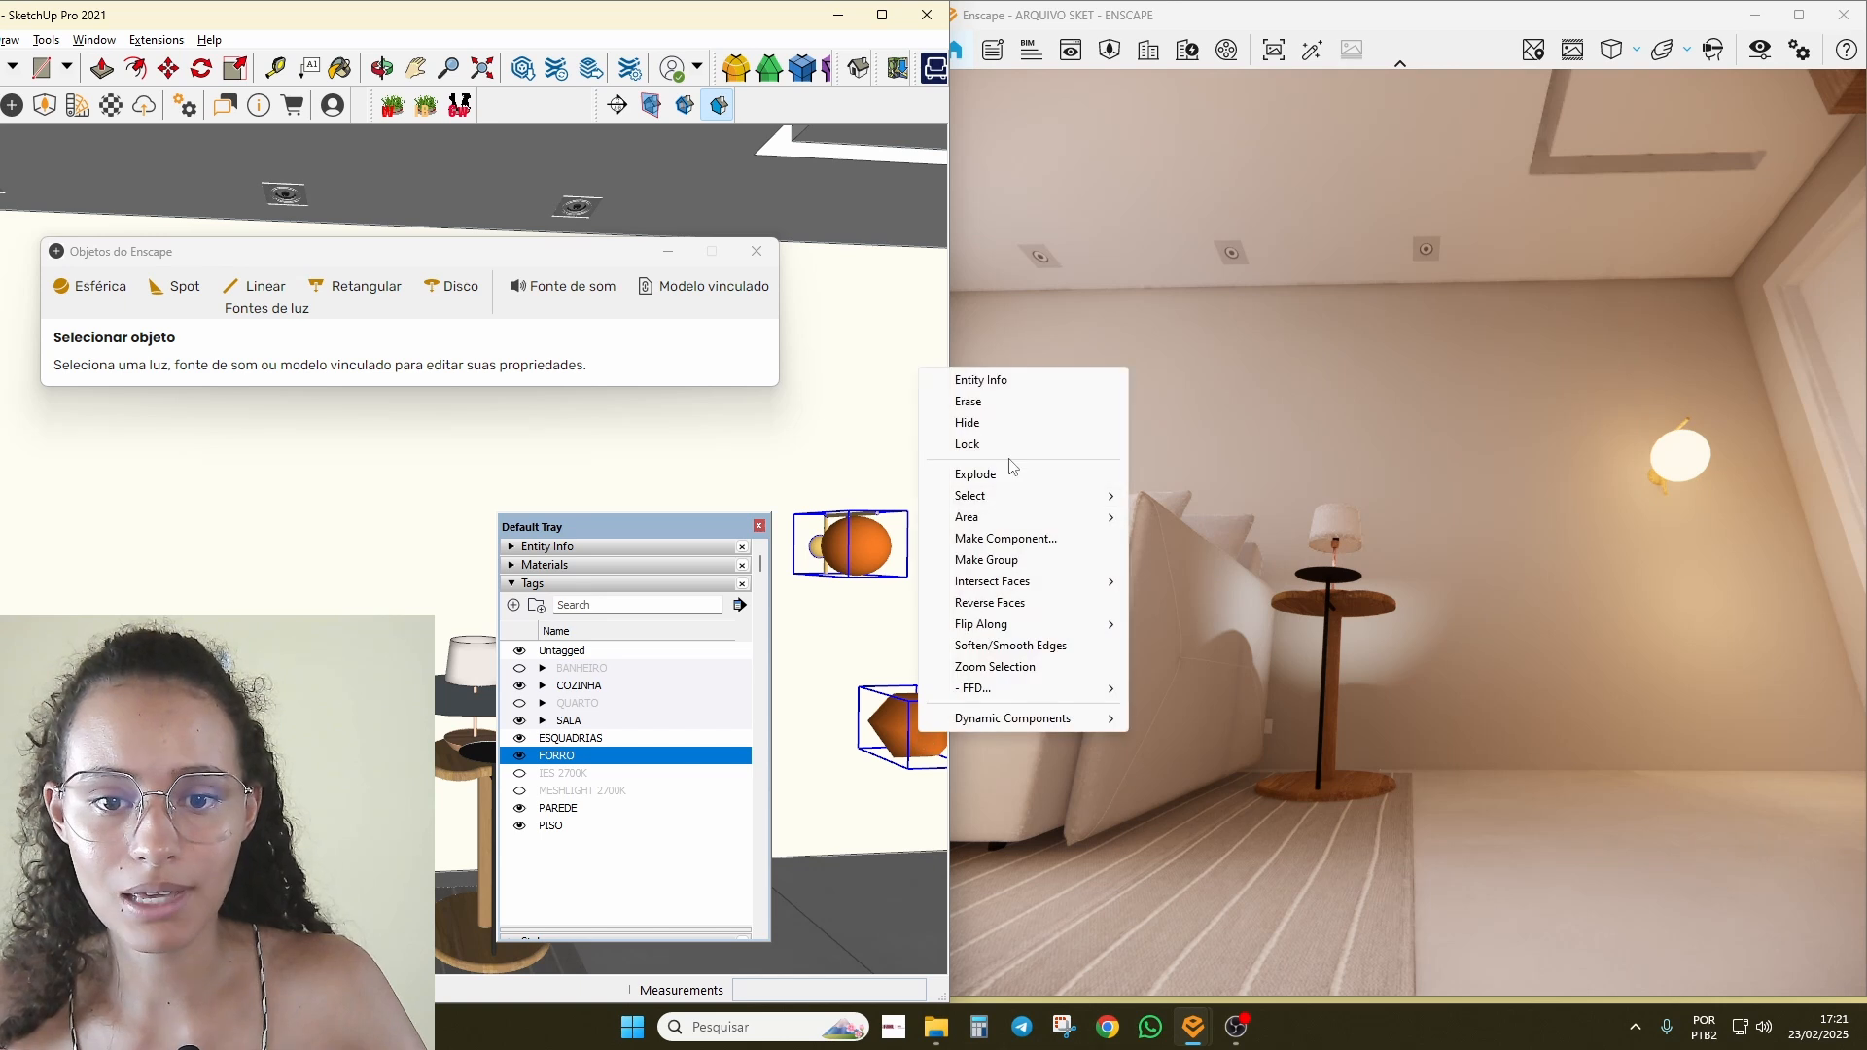
{"action": "left_click", "coordinate": [1001, 423]}
{"action": "right_click_drag", "start_coordinate": [1377, 528], "coordinate": [1372, 632]}
{"action": "right_click_drag", "start_coordinate": [1337, 418], "coordinate": [1333, 468]}
{"action": "mouse_move", "coordinate": [574, 533]}
{"action": "left_mouse_down"}
{"action": "mouse_move", "coordinate": [875, 352]}
{"action": "mouse_move", "coordinate": [1196, 103]}
{"action": "mouse_move", "coordinate": [1590, 117]}
{"action": "left_mouse_up"}
Step: Paint the lamp's disc light with the 0041_Chocolate material
{"action": "scroll", "coordinate": [486, 671], "scroll_direction": "up", "scroll_amount": 4}
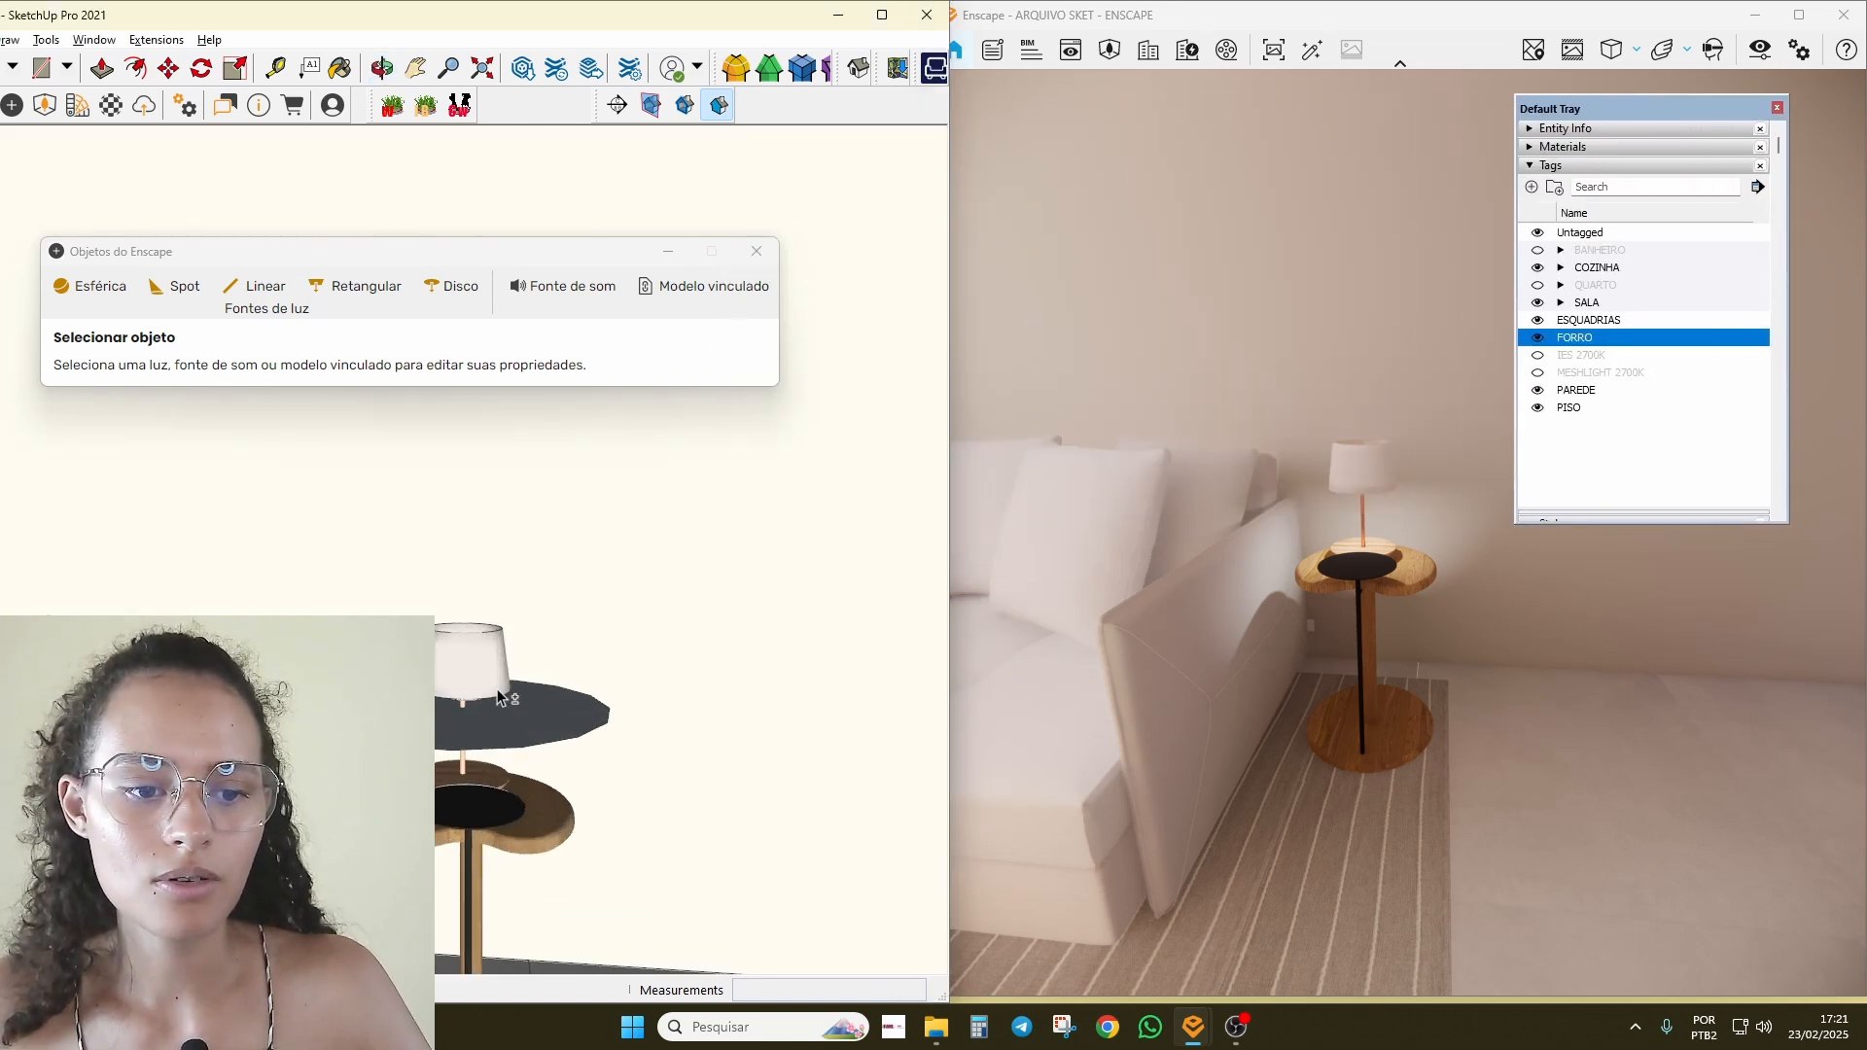
{"action": "middle_click_drag", "start_coordinate": [545, 692], "coordinate": [527, 737]}
{"action": "left_click", "coordinate": [528, 737]}
{"action": "left_click", "coordinate": [1563, 147]}
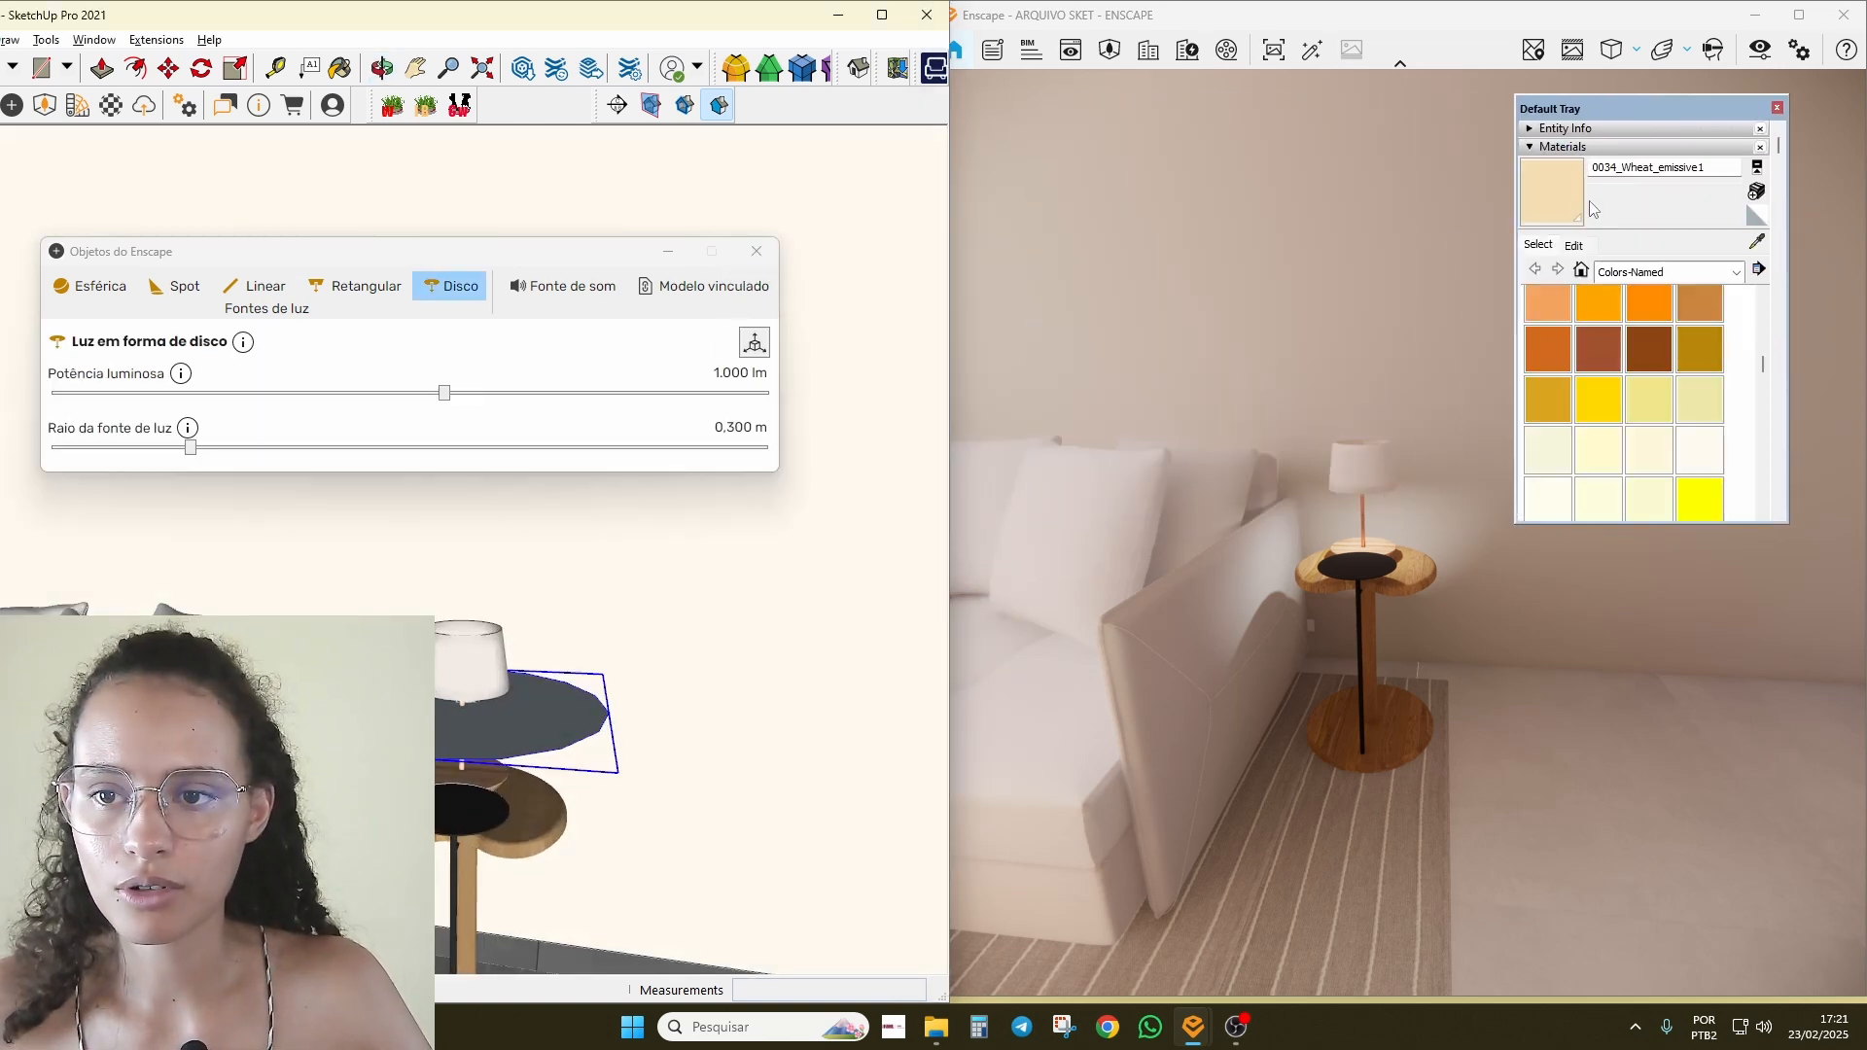
{"action": "left_click", "coordinate": [1548, 350]}
{"action": "left_click", "coordinate": [502, 725]}
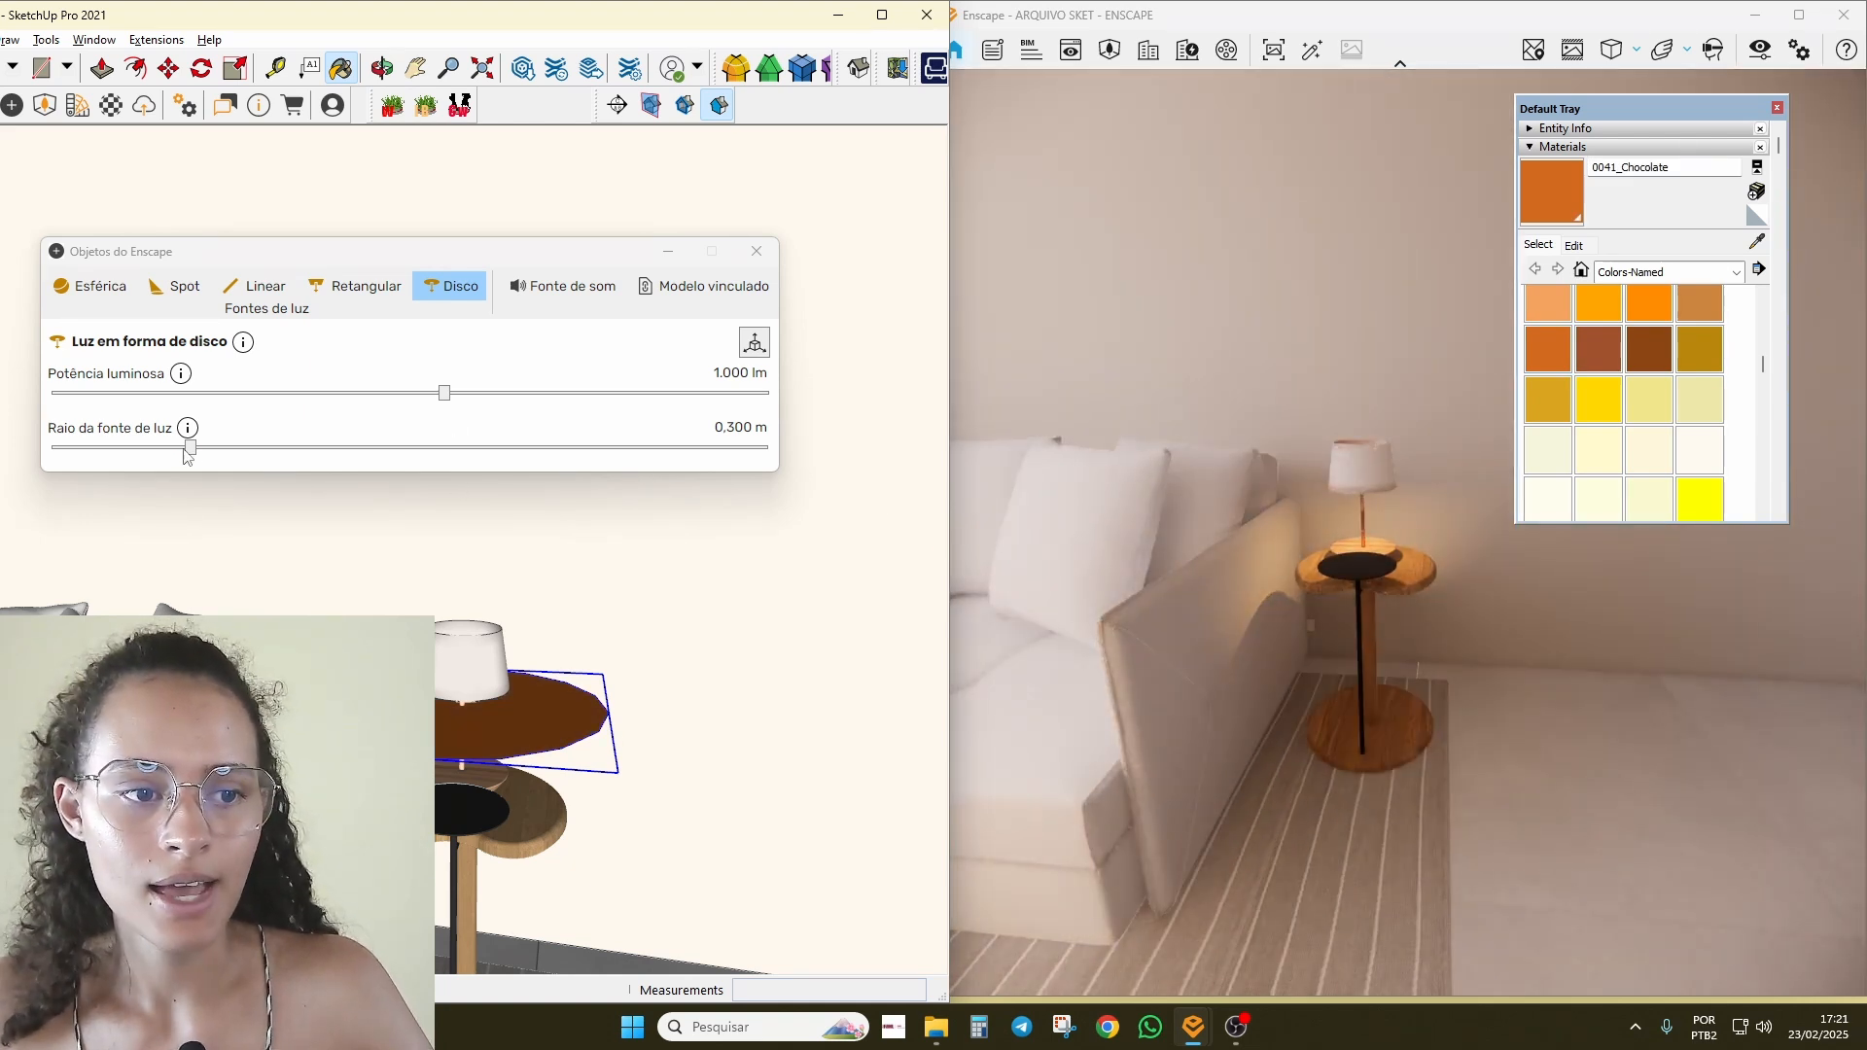
Step: Set the disc light's radius to 0.065 m
{"action": "left_click_drag", "start_coordinate": [191, 448], "coordinate": [571, 450]}
{"action": "scroll", "coordinate": [1319, 587], "scroll_direction": "down", "scroll_amount": 8}
{"action": "left_click_drag", "start_coordinate": [1319, 588], "coordinate": [1310, 539]}
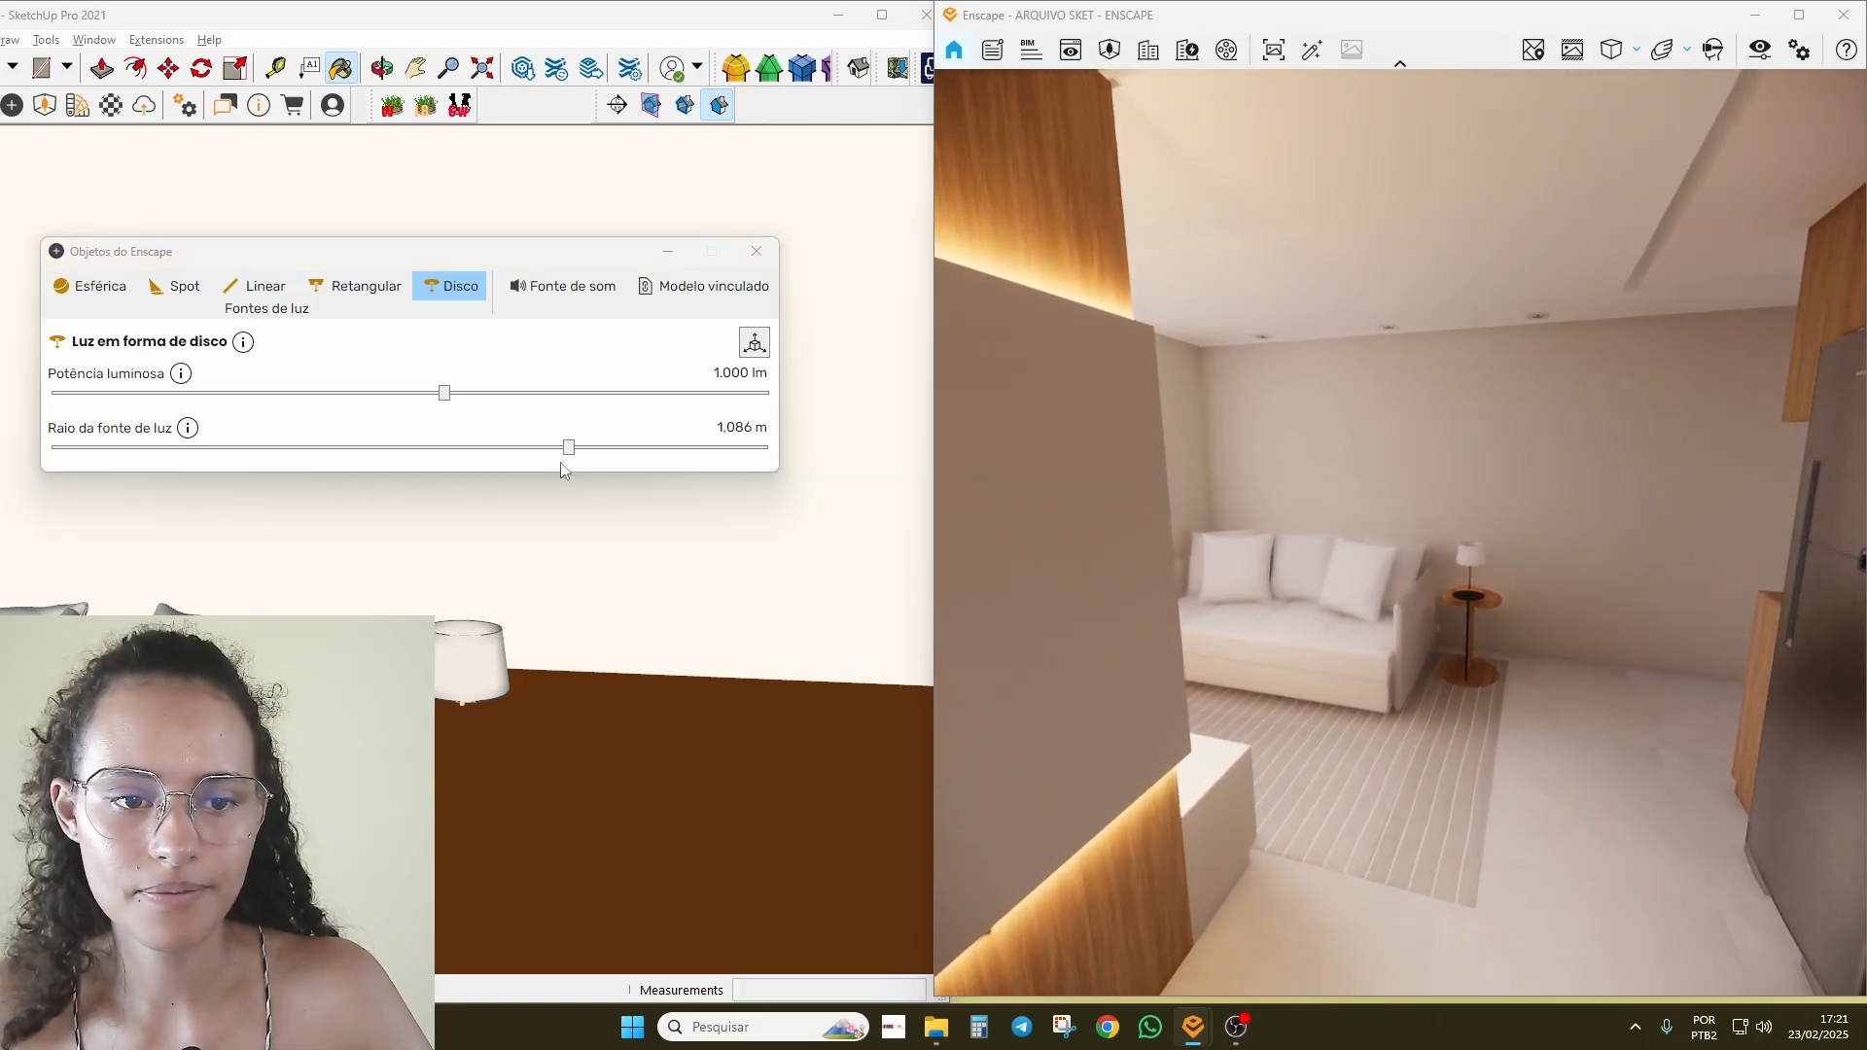
{"action": "left_click_drag", "start_coordinate": [569, 447], "coordinate": [77, 447]}
{"action": "scroll", "coordinate": [460, 713], "scroll_direction": "up", "scroll_amount": 5}
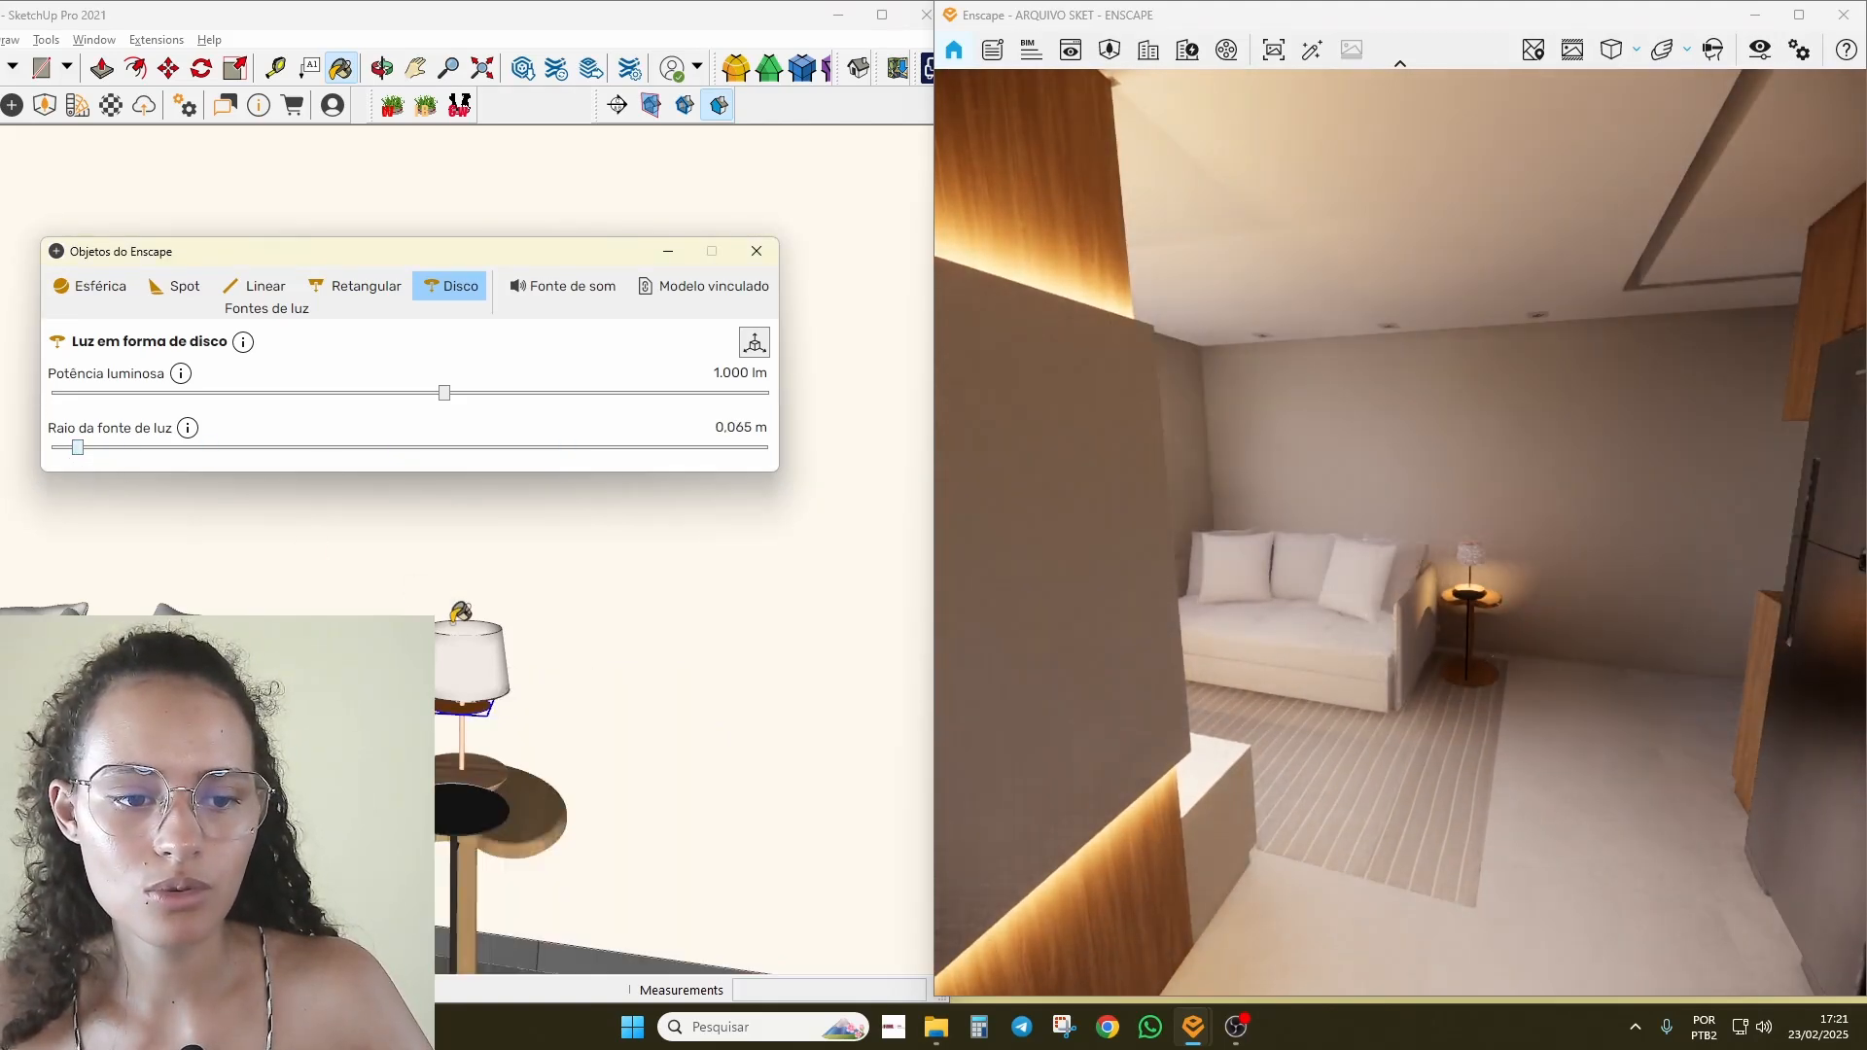
{"action": "scroll", "coordinate": [460, 713], "scroll_direction": "up", "scroll_amount": 3}
{"action": "middle_click_drag", "start_coordinate": [460, 713], "coordinate": [552, 627]}
Step: Set the disc light's output to 188 lm
{"action": "scroll", "coordinate": [554, 625], "scroll_direction": "up", "scroll_amount": 2}
{"action": "left_click", "coordinate": [1497, 622]}
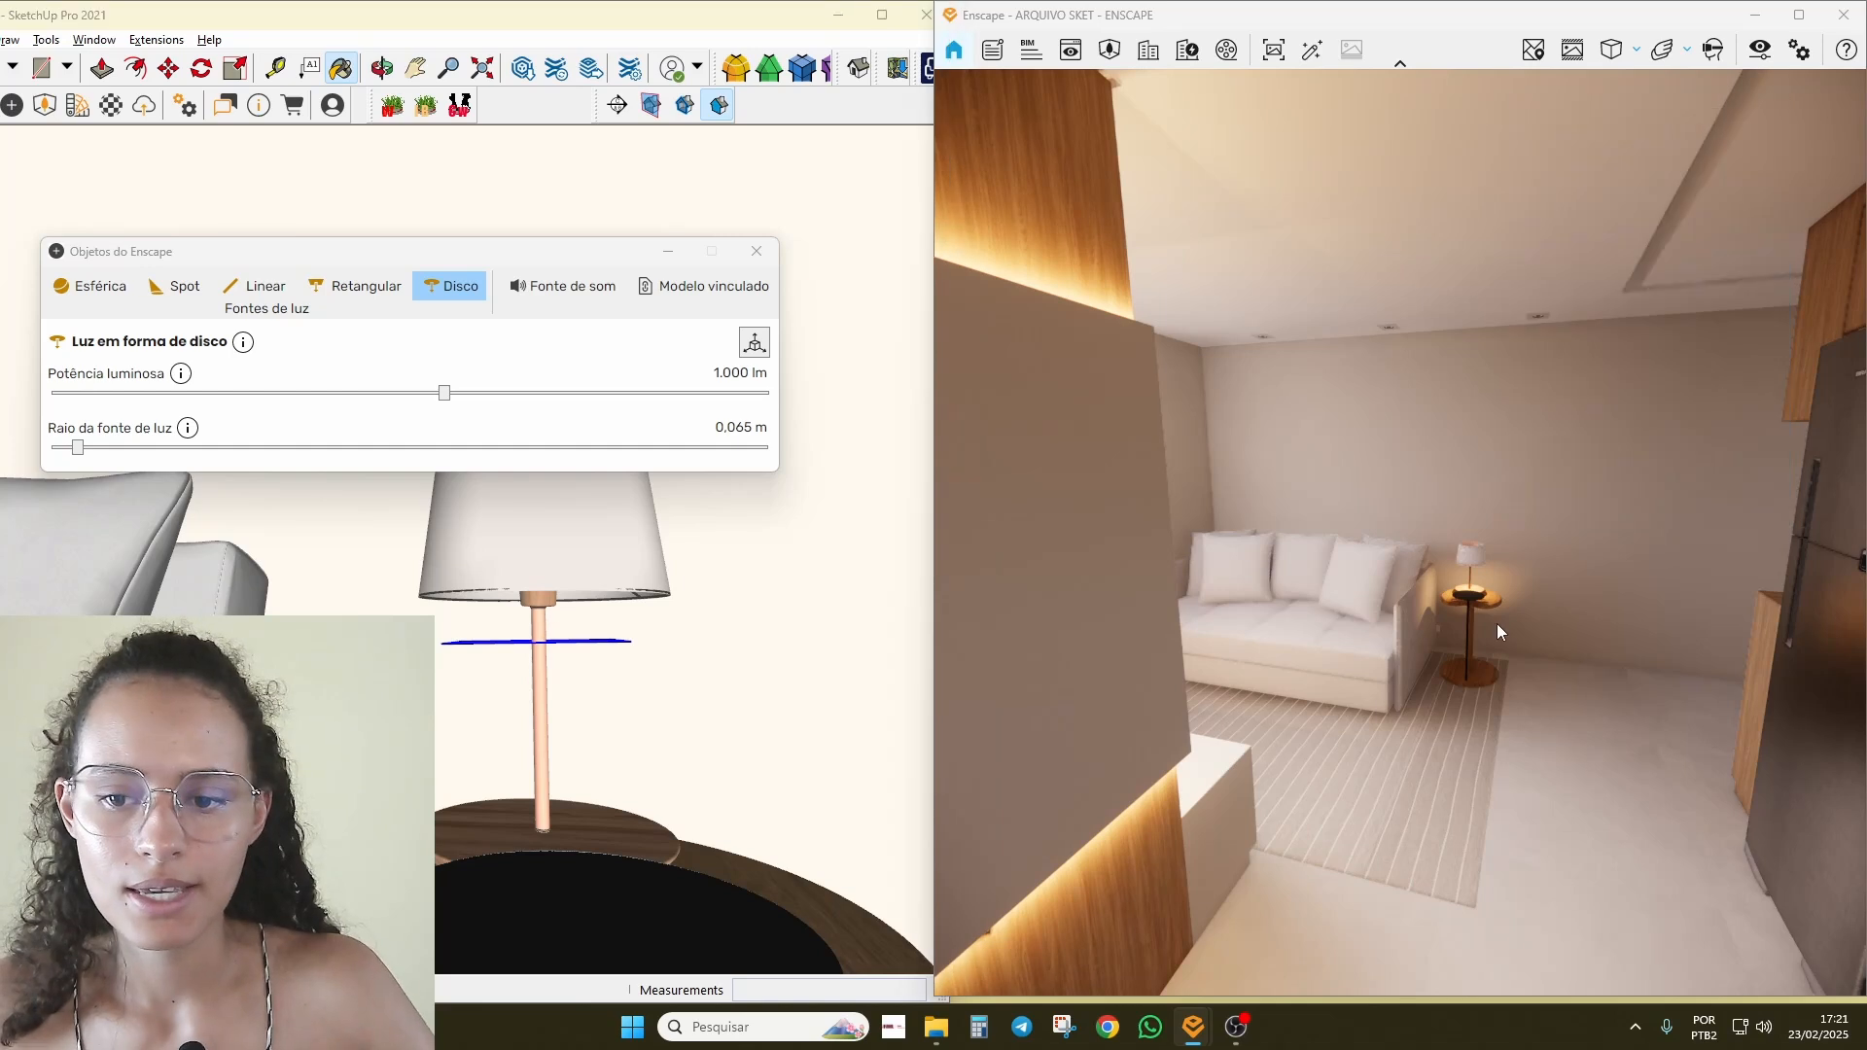
{"action": "scroll", "coordinate": [1498, 622], "scroll_direction": "up", "scroll_amount": 5}
{"action": "scroll", "coordinate": [1496, 615], "scroll_direction": "up", "scroll_amount": 6}
{"action": "mouse_move", "coordinate": [1496, 615]}
{"action": "right_mouse_down"}
{"action": "mouse_move", "coordinate": [1439, 437]}
{"action": "mouse_move", "coordinate": [1493, 623]}
{"action": "mouse_move", "coordinate": [1500, 594]}
{"action": "right_mouse_up"}
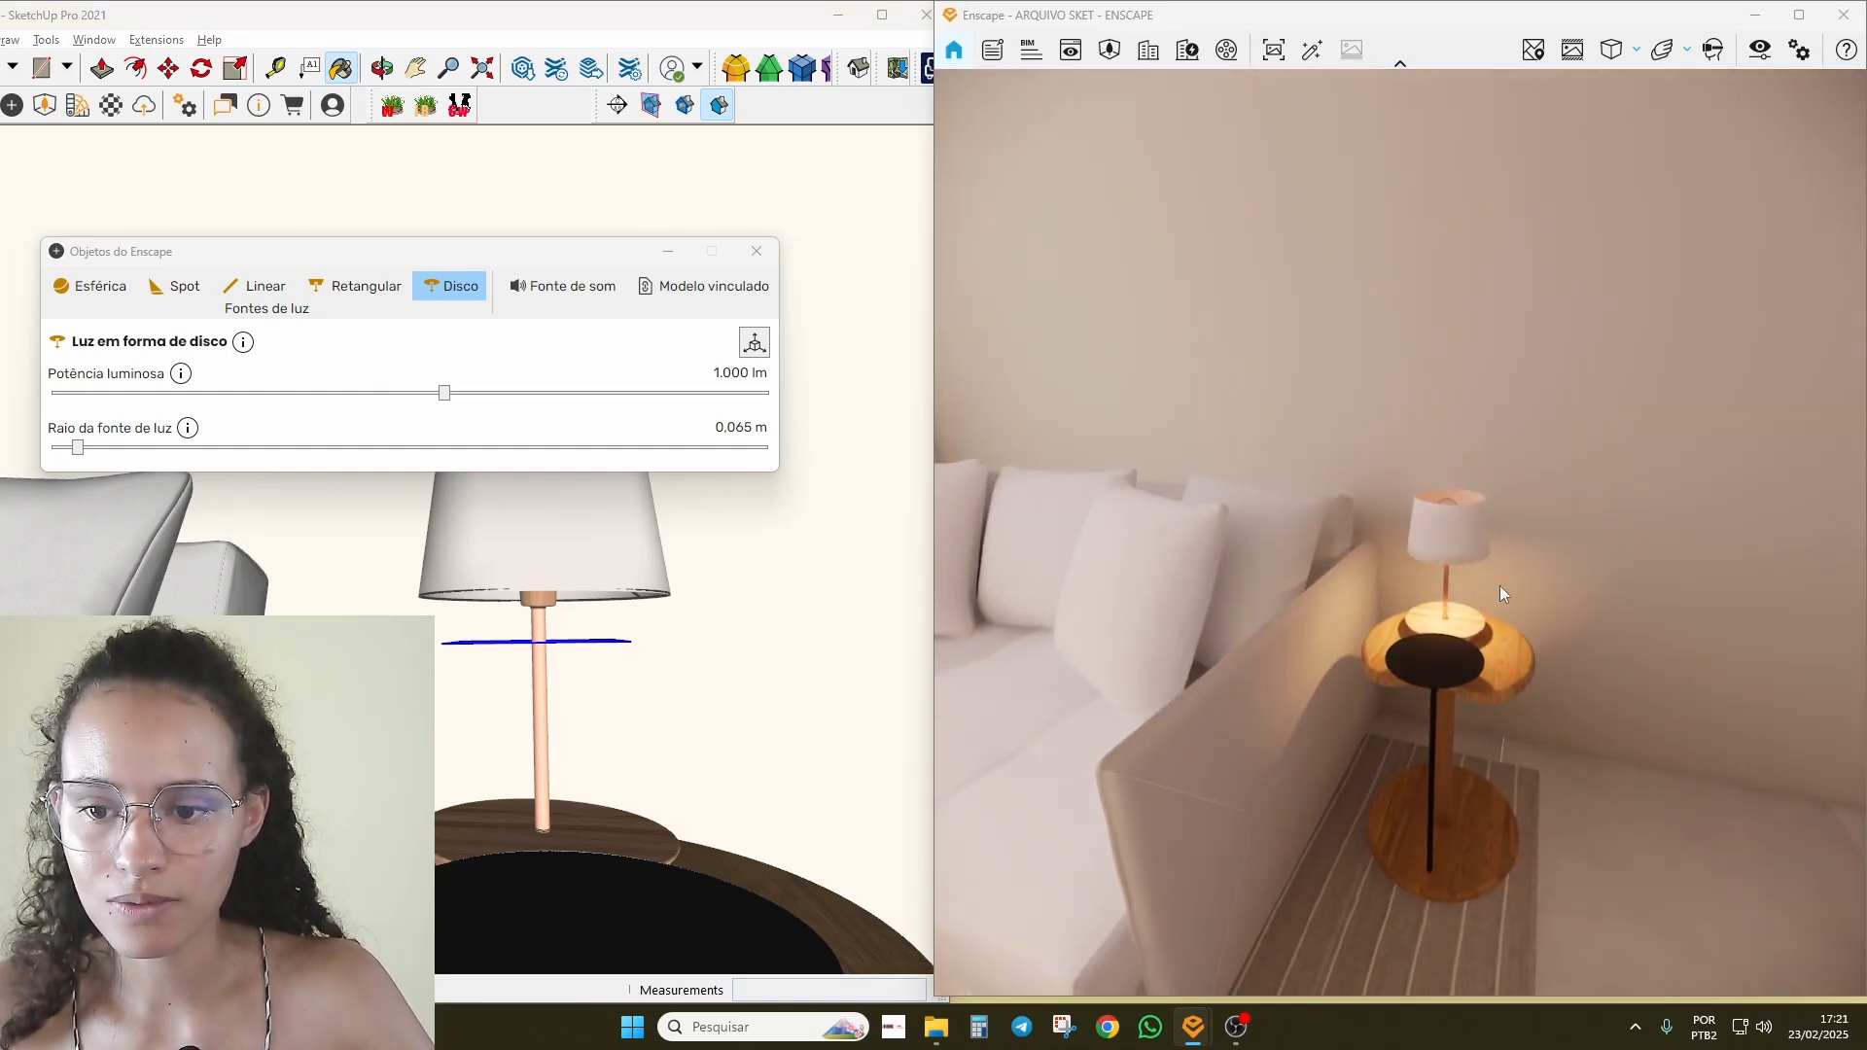
{"action": "mouse_move", "coordinate": [445, 392]}
{"action": "left_mouse_down"}
{"action": "mouse_move", "coordinate": [574, 392]}
{"action": "mouse_move", "coordinate": [224, 364]}
{"action": "mouse_move", "coordinate": [354, 374]}
{"action": "left_mouse_up"}
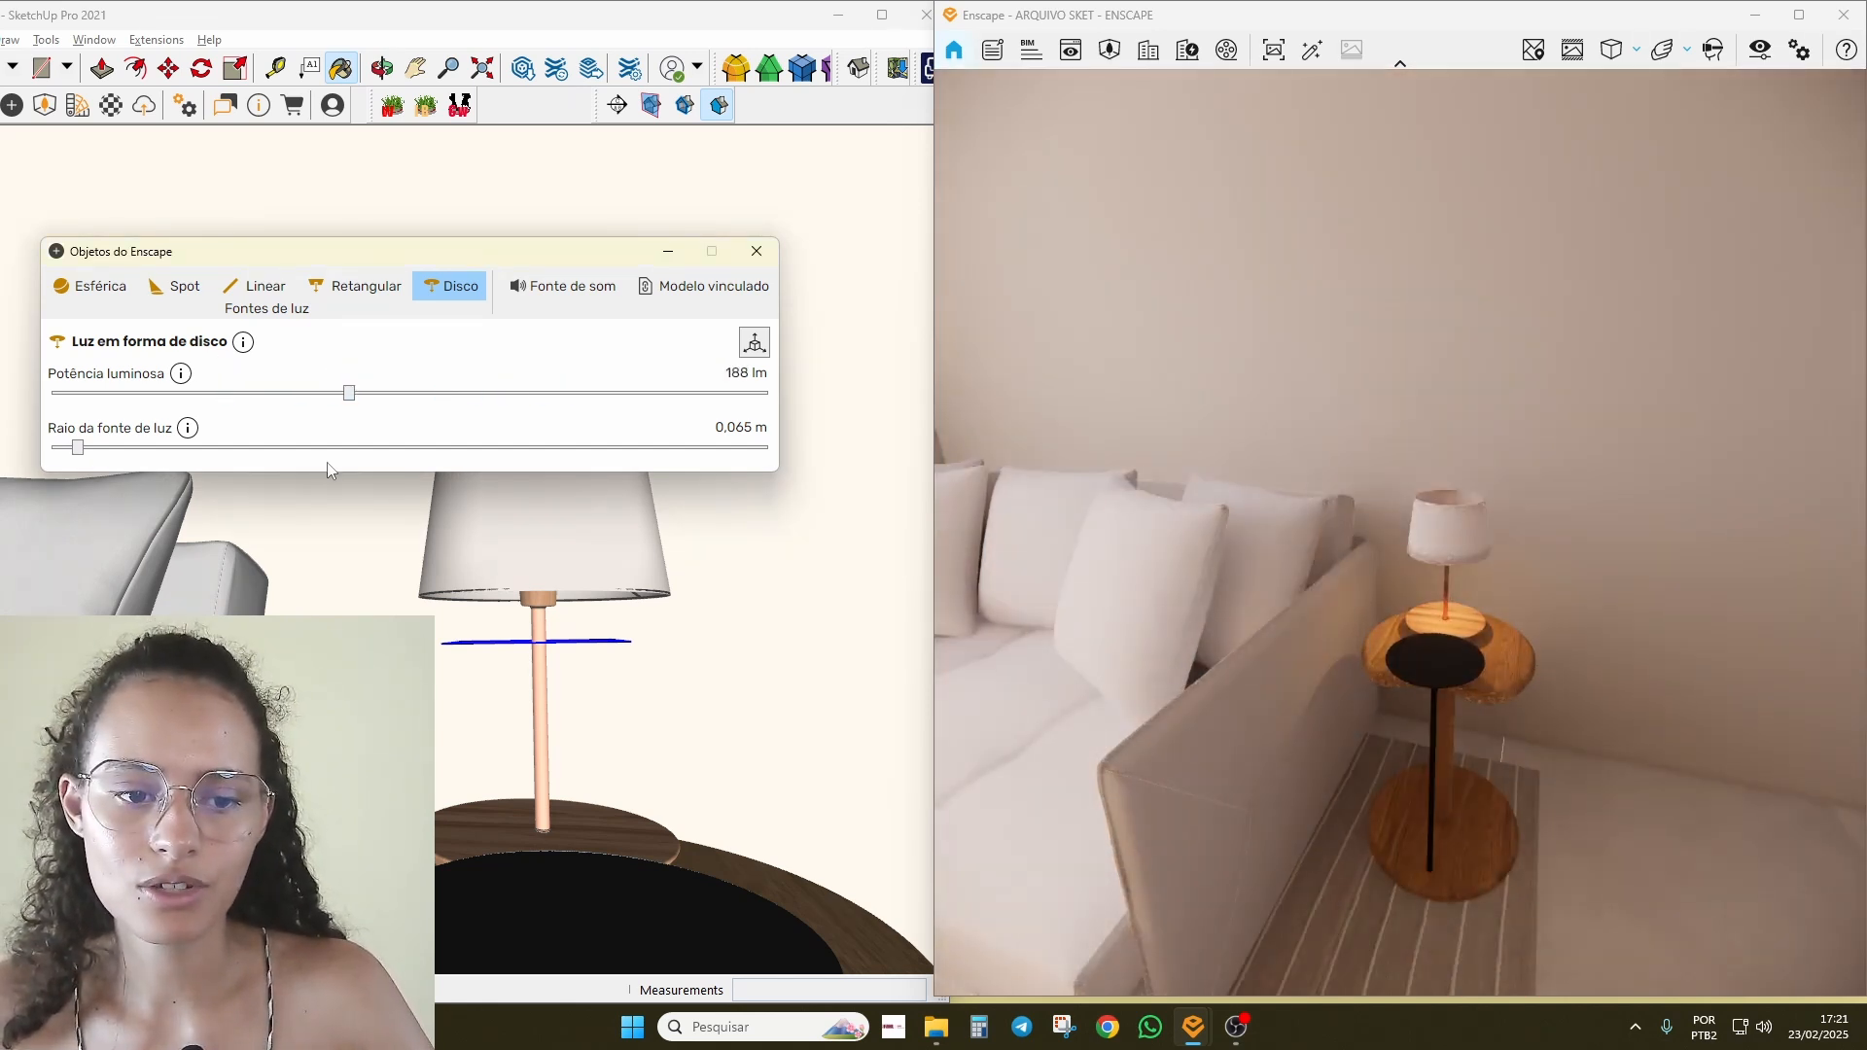
{"action": "left_click", "coordinate": [761, 576]}
{"action": "mouse_move", "coordinate": [761, 577]}
{"action": "middle_mouse_down"}
{"action": "mouse_move", "coordinate": [609, 548]}
{"action": "mouse_move", "coordinate": [574, 577]}
{"action": "middle_mouse_up"}
{"action": "scroll", "coordinate": [542, 584], "scroll_direction": "up", "scroll_amount": 2}
{"action": "key", "text": "space"}
{"action": "scroll", "coordinate": [498, 662], "scroll_direction": "up", "scroll_amount": 5}
Step: Move the disc light 3.7 cm up into the lampshade
{"action": "scroll", "coordinate": [505, 669], "scroll_direction": "down", "scroll_amount": 4}
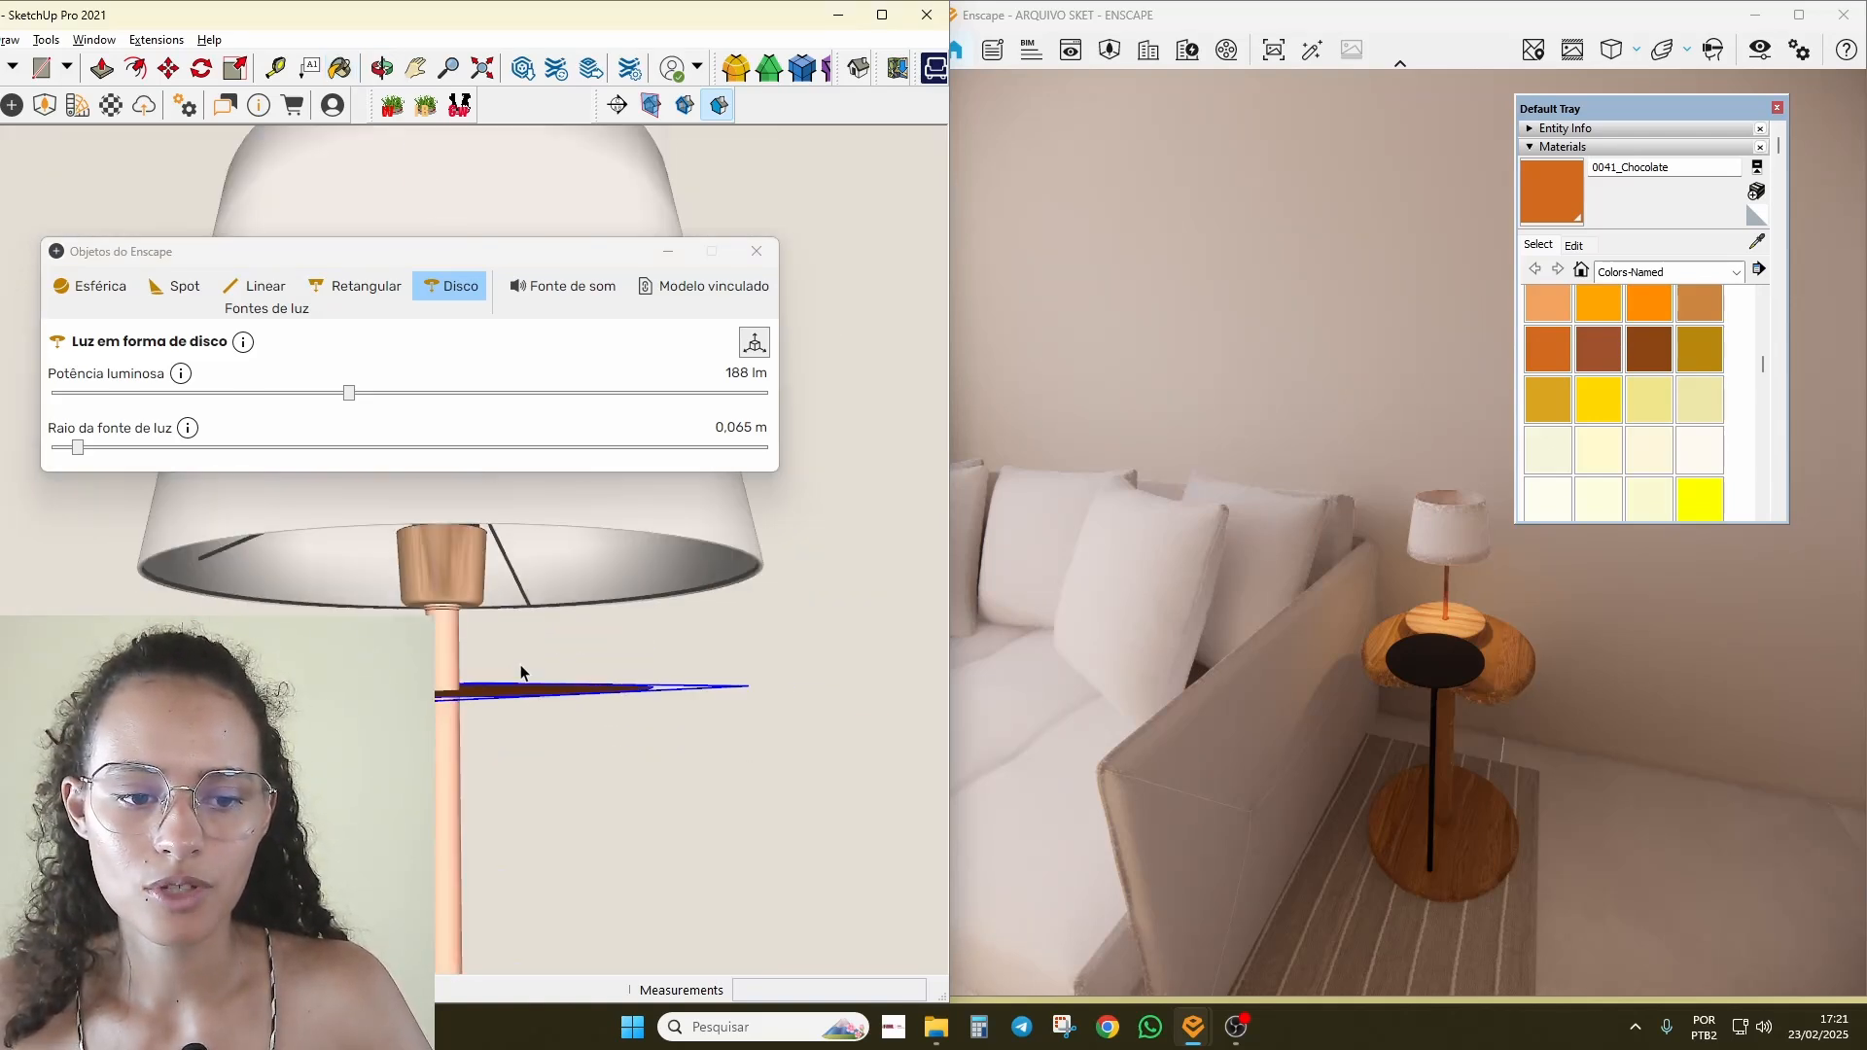
{"action": "key", "text": "m"}
{"action": "left_click", "coordinate": [515, 691]}
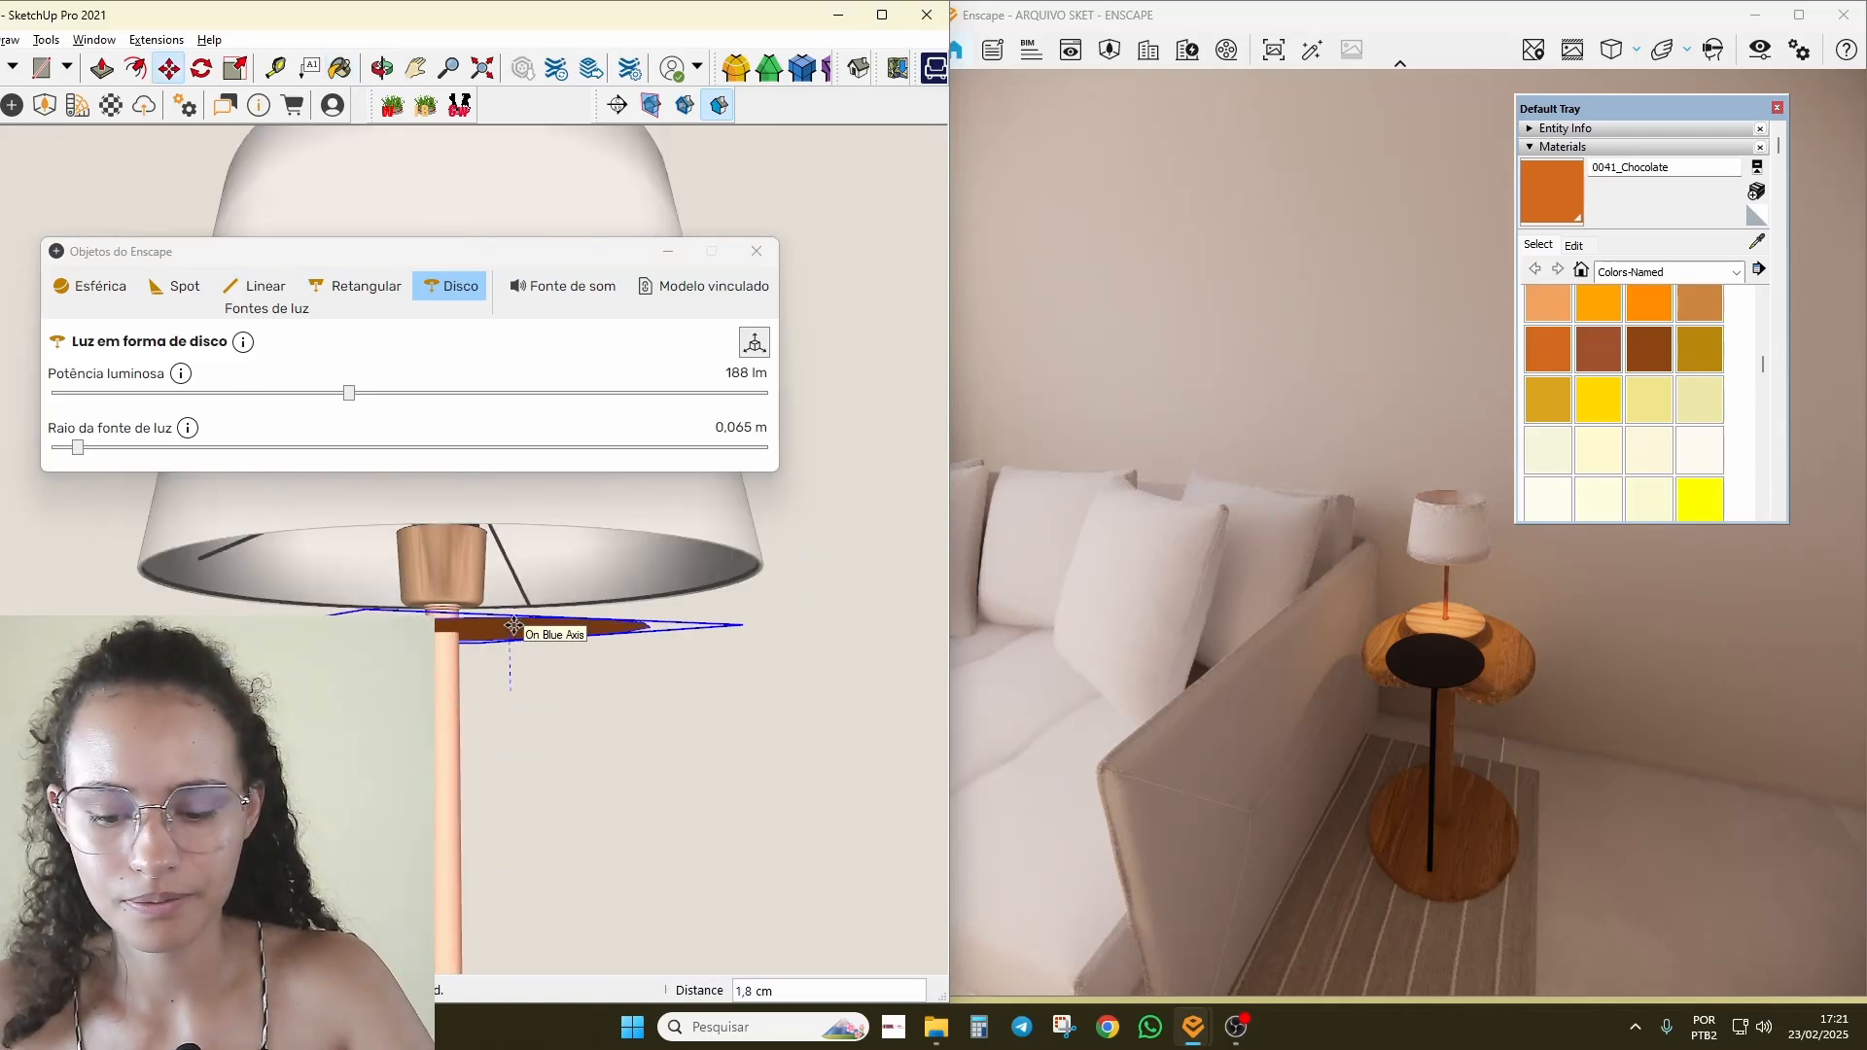
{"action": "left_click", "coordinate": [511, 556]}
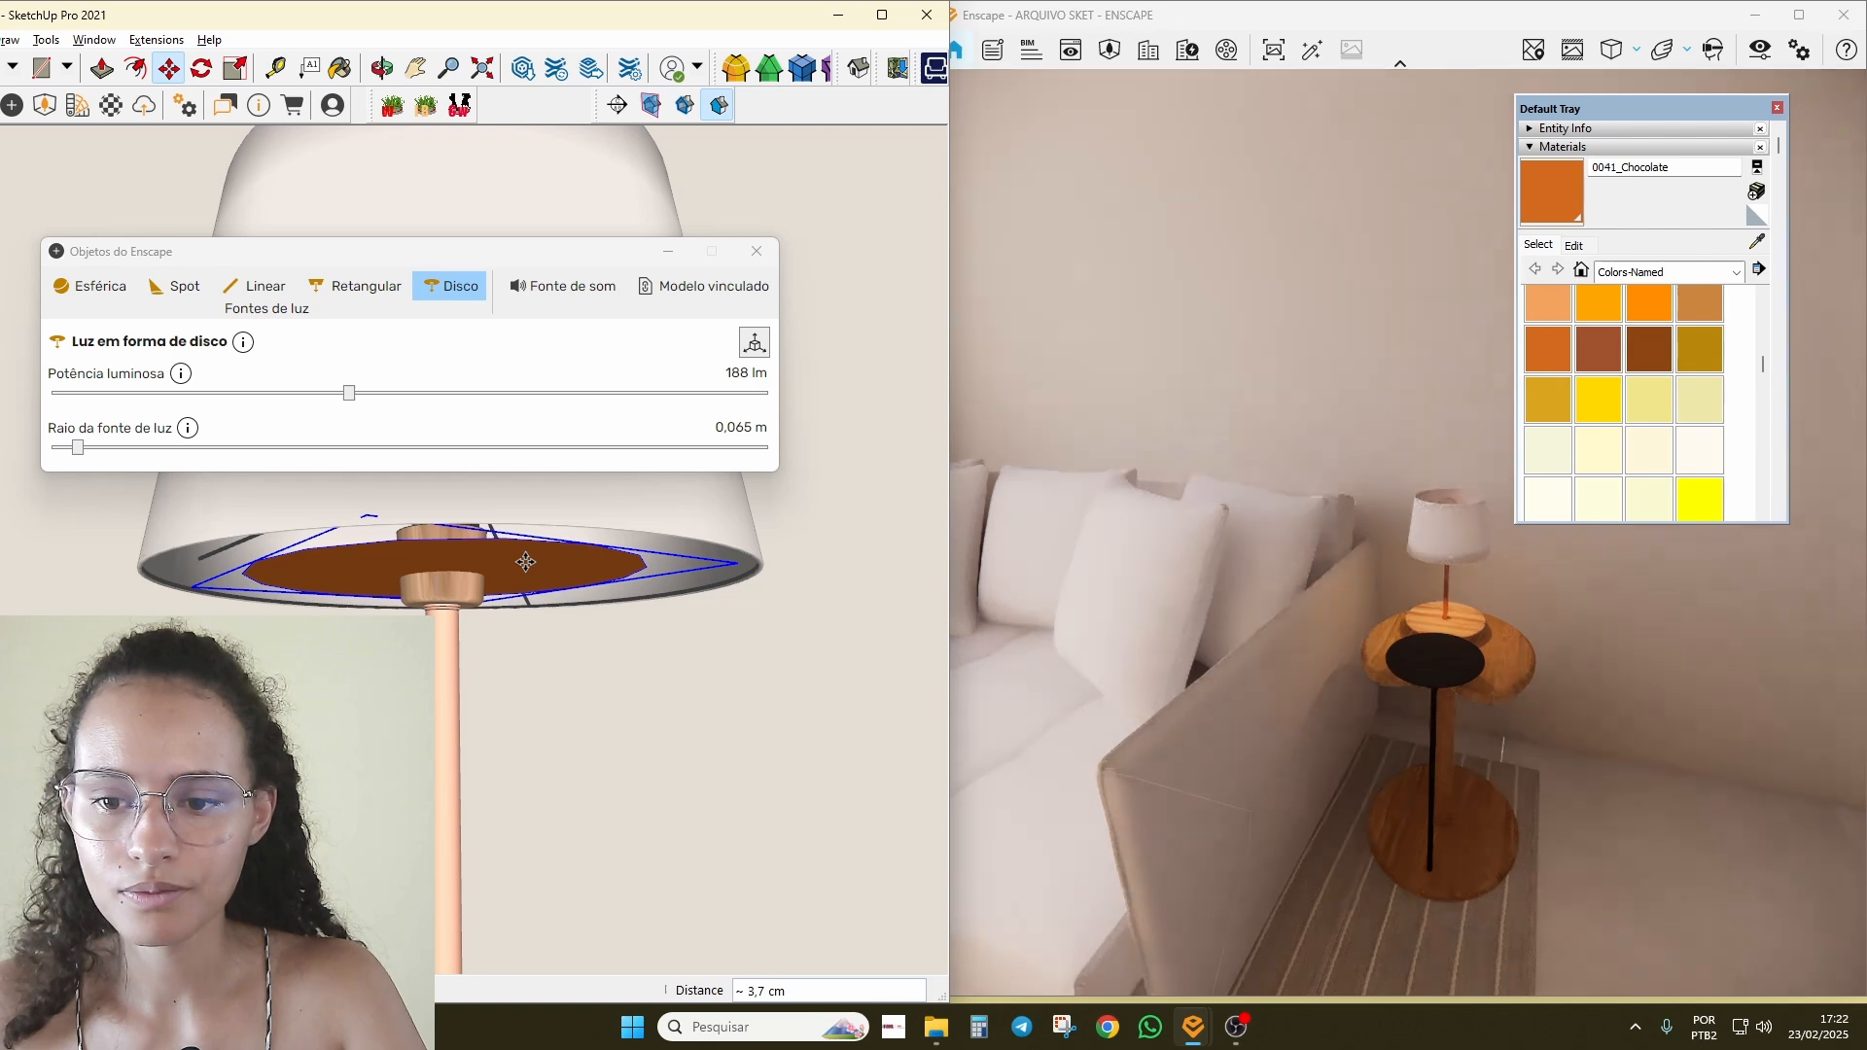
Step: Set the disc light to 0.095 m radius and 714 lm
{"action": "left_click_drag", "start_coordinate": [94, 449], "coordinate": [94, 447]}
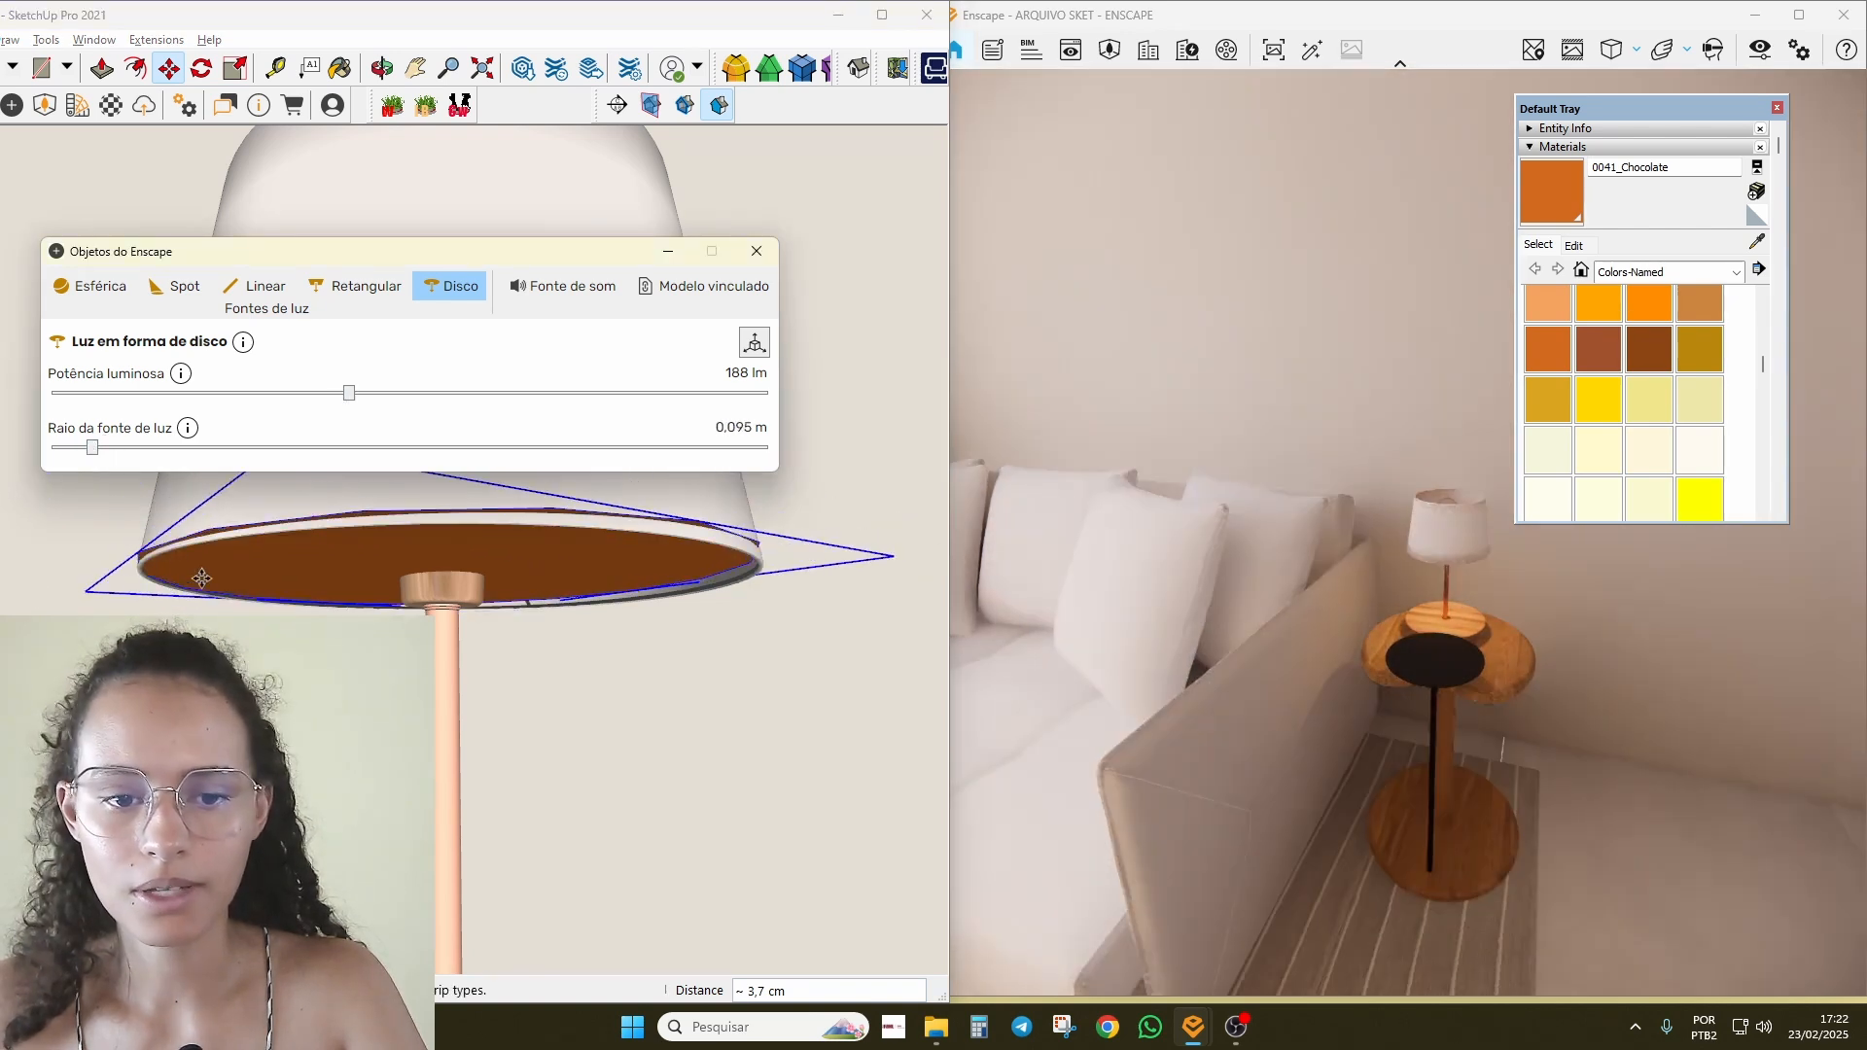
{"action": "left_click_drag", "start_coordinate": [353, 394], "coordinate": [425, 392]}
{"action": "left_click_drag", "start_coordinate": [1633, 745], "coordinate": [1655, 696]}
{"action": "mouse_move", "coordinate": [1655, 695]}
{"action": "right_mouse_down"}
{"action": "mouse_move", "coordinate": [1688, 623]}
{"action": "mouse_move", "coordinate": [1665, 535]}
{"action": "mouse_move", "coordinate": [1736, 540]}
{"action": "mouse_move", "coordinate": [1687, 540]}
{"action": "right_mouse_up"}
{"action": "mouse_move", "coordinate": [667, 636]}
{"action": "middle_mouse_down", "text": "shift"}
{"action": "mouse_move", "coordinate": [800, 979]}
{"action": "mouse_move", "coordinate": [616, 883]}
{"action": "mouse_move", "coordinate": [702, 479]}
{"action": "mouse_move", "coordinate": [508, 815]}
{"action": "mouse_move", "coordinate": [545, 885]}
{"action": "middle_mouse_up", "text": "shift"}
{"action": "scroll", "coordinate": [509, 815], "scroll_direction": "up", "scroll_amount": 6}
{"action": "mouse_move", "coordinate": [423, 802]}
{"action": "middle_mouse_down"}
{"action": "mouse_move", "coordinate": [604, 746]}
{"action": "mouse_move", "coordinate": [592, 654]}
{"action": "mouse_move", "coordinate": [442, 770]}
{"action": "middle_mouse_up"}
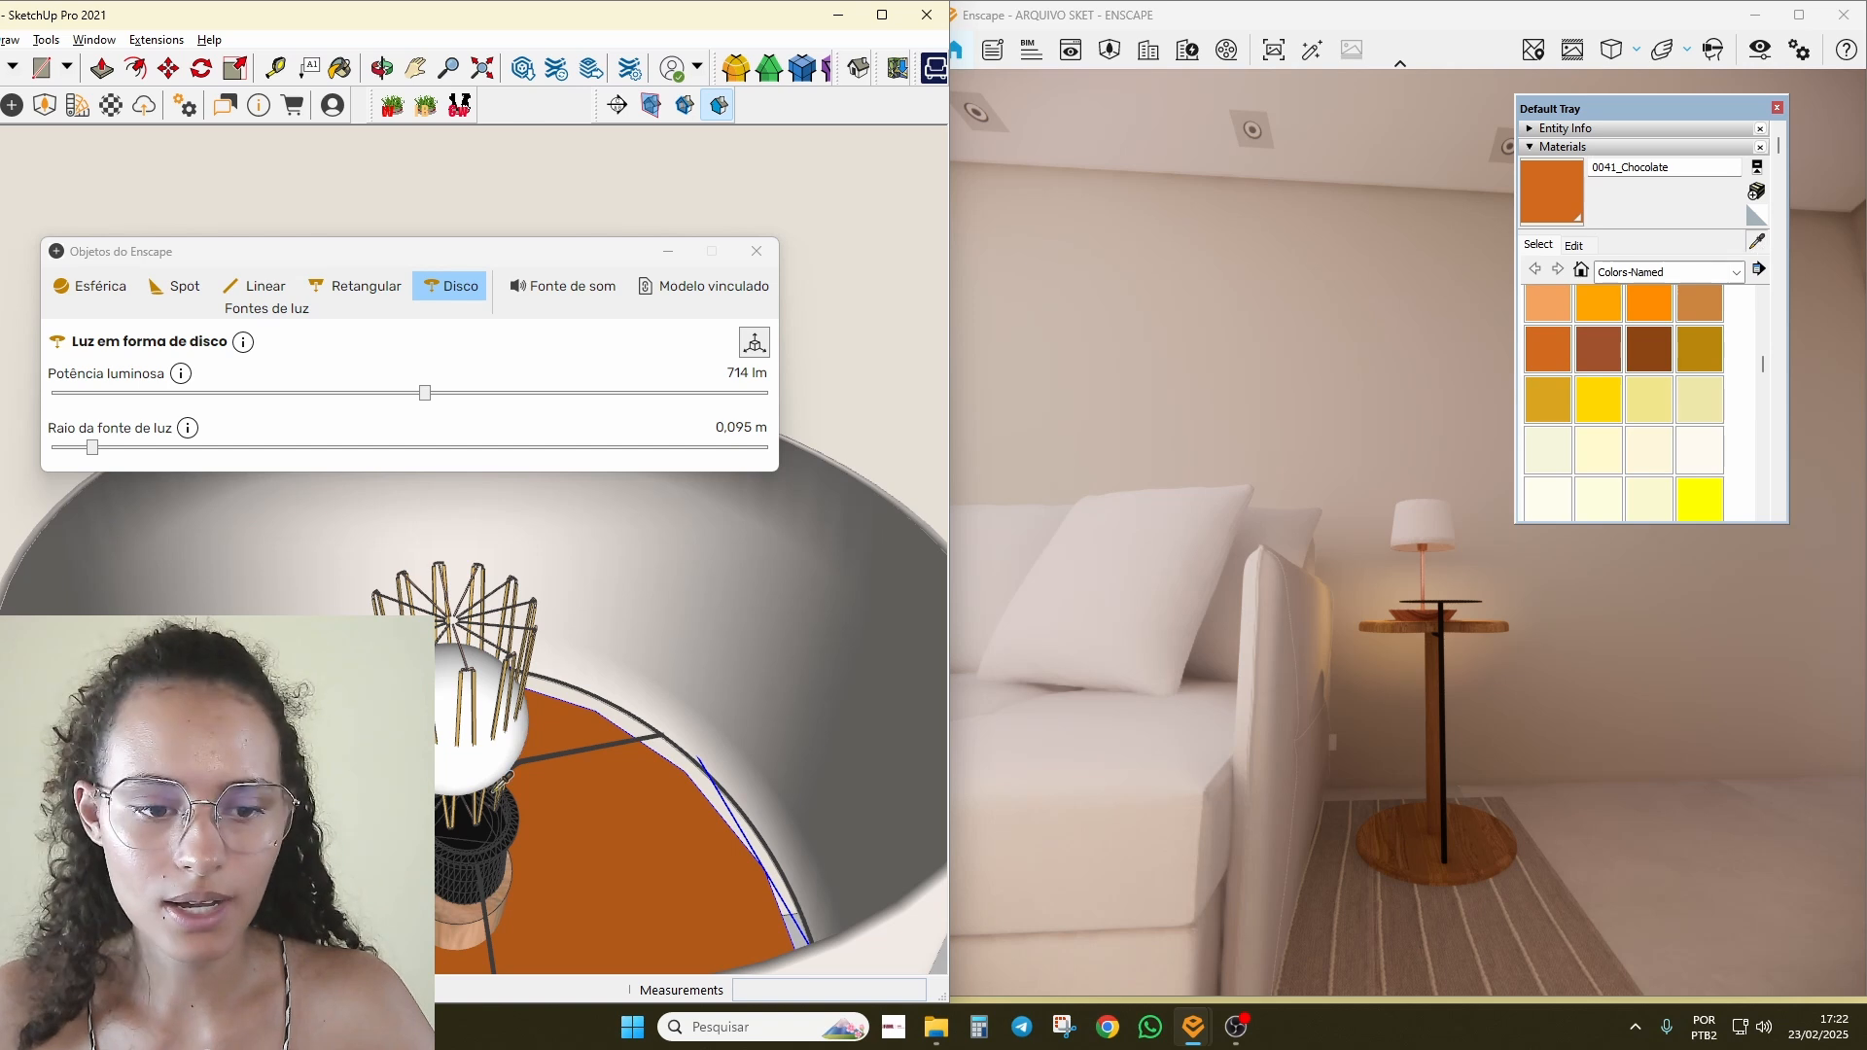
Step: Sample the bulb's glass_bulb_emissive material and turn the render toward the side table
{"action": "key", "text": "b"}
{"action": "left_click", "coordinate": [507, 755], "text": "alt"}
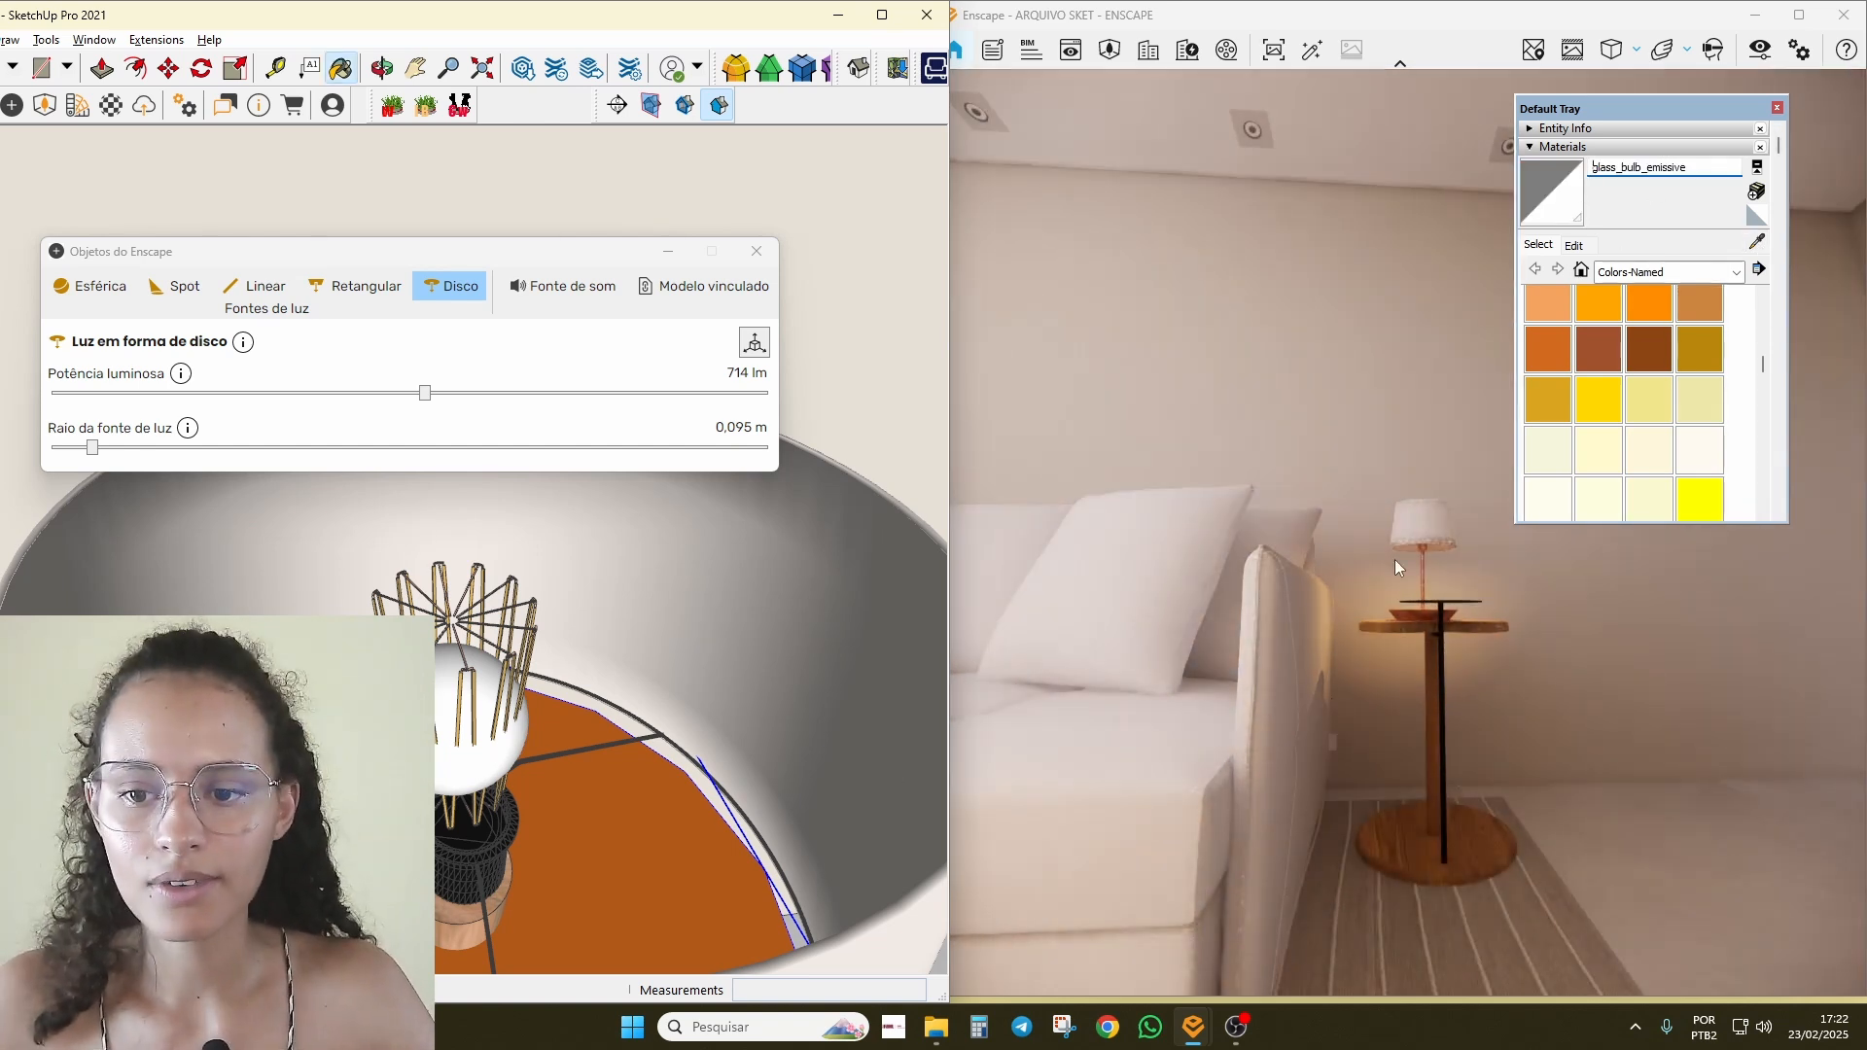
{"action": "left_click", "coordinate": [1394, 560]}
{"action": "right_click_drag", "start_coordinate": [1395, 556], "coordinate": [1410, 754]}
{"action": "scroll", "coordinate": [1467, 491], "scroll_direction": "up", "scroll_amount": 3}
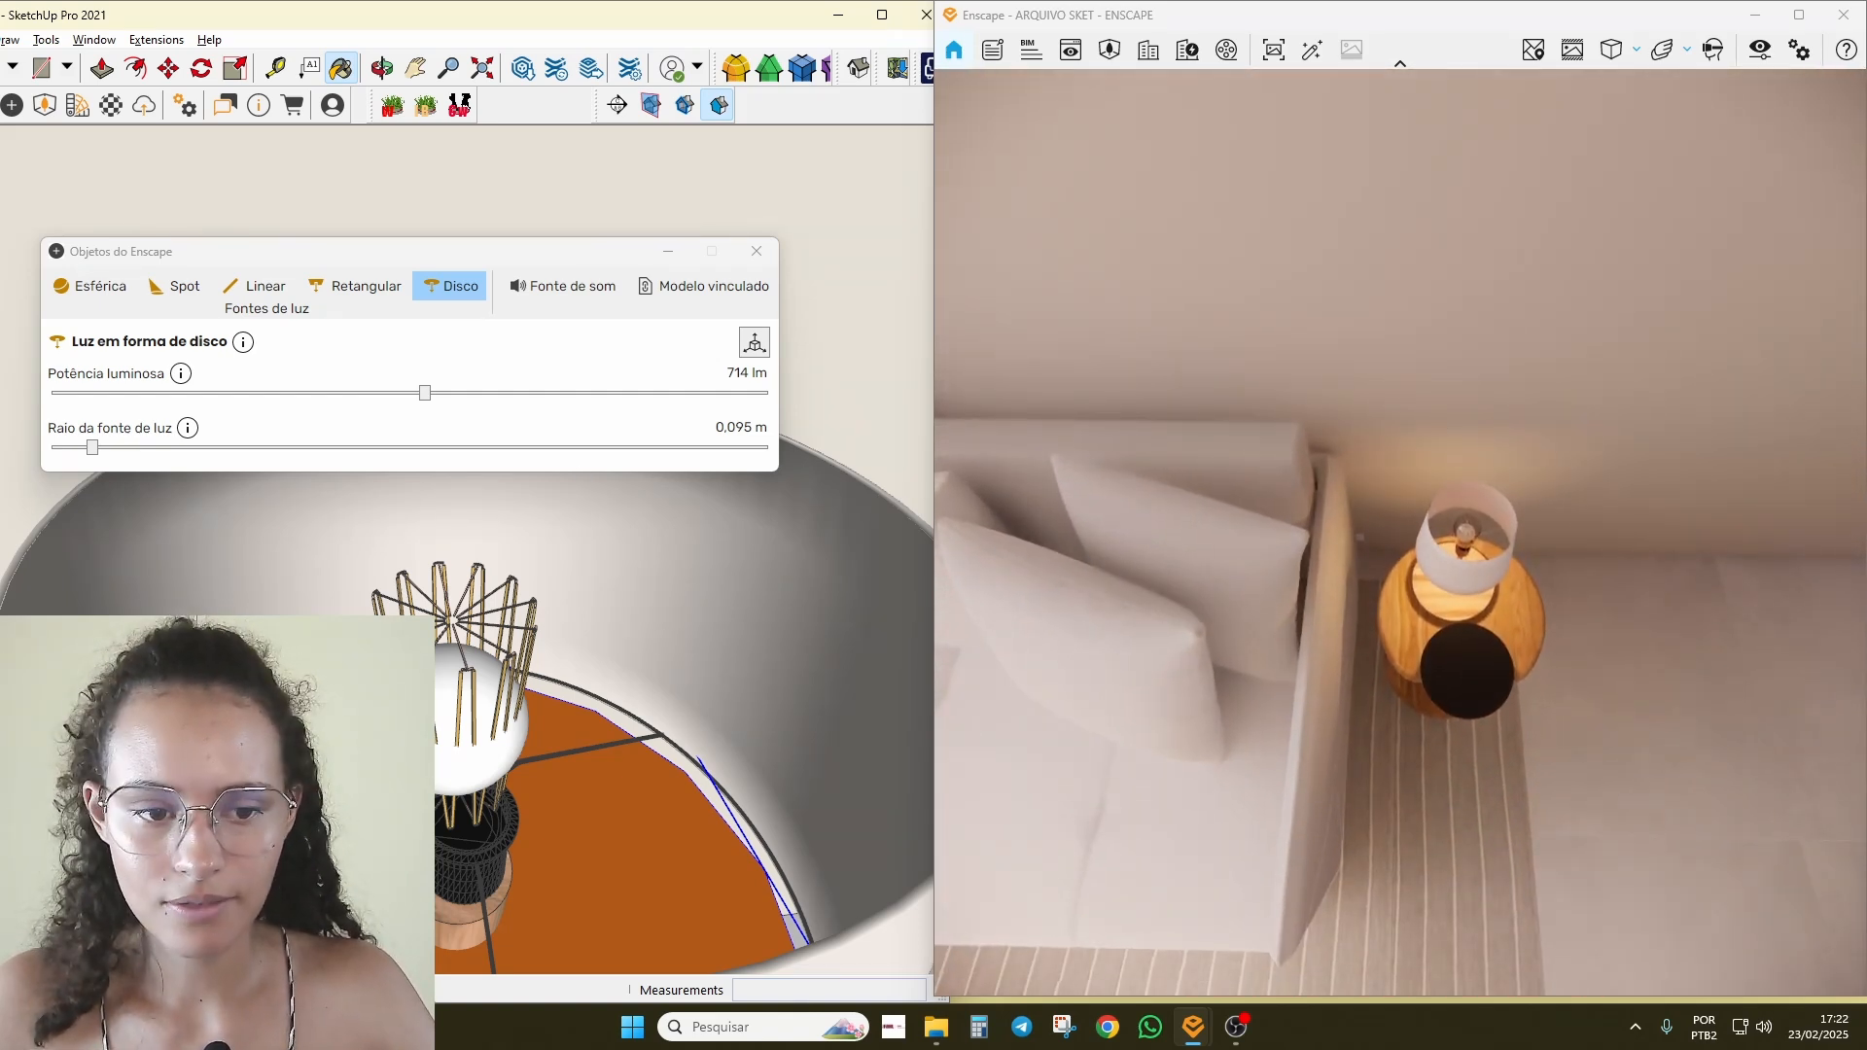
{"action": "scroll", "coordinate": [476, 695], "scroll_direction": "up", "scroll_amount": 2}
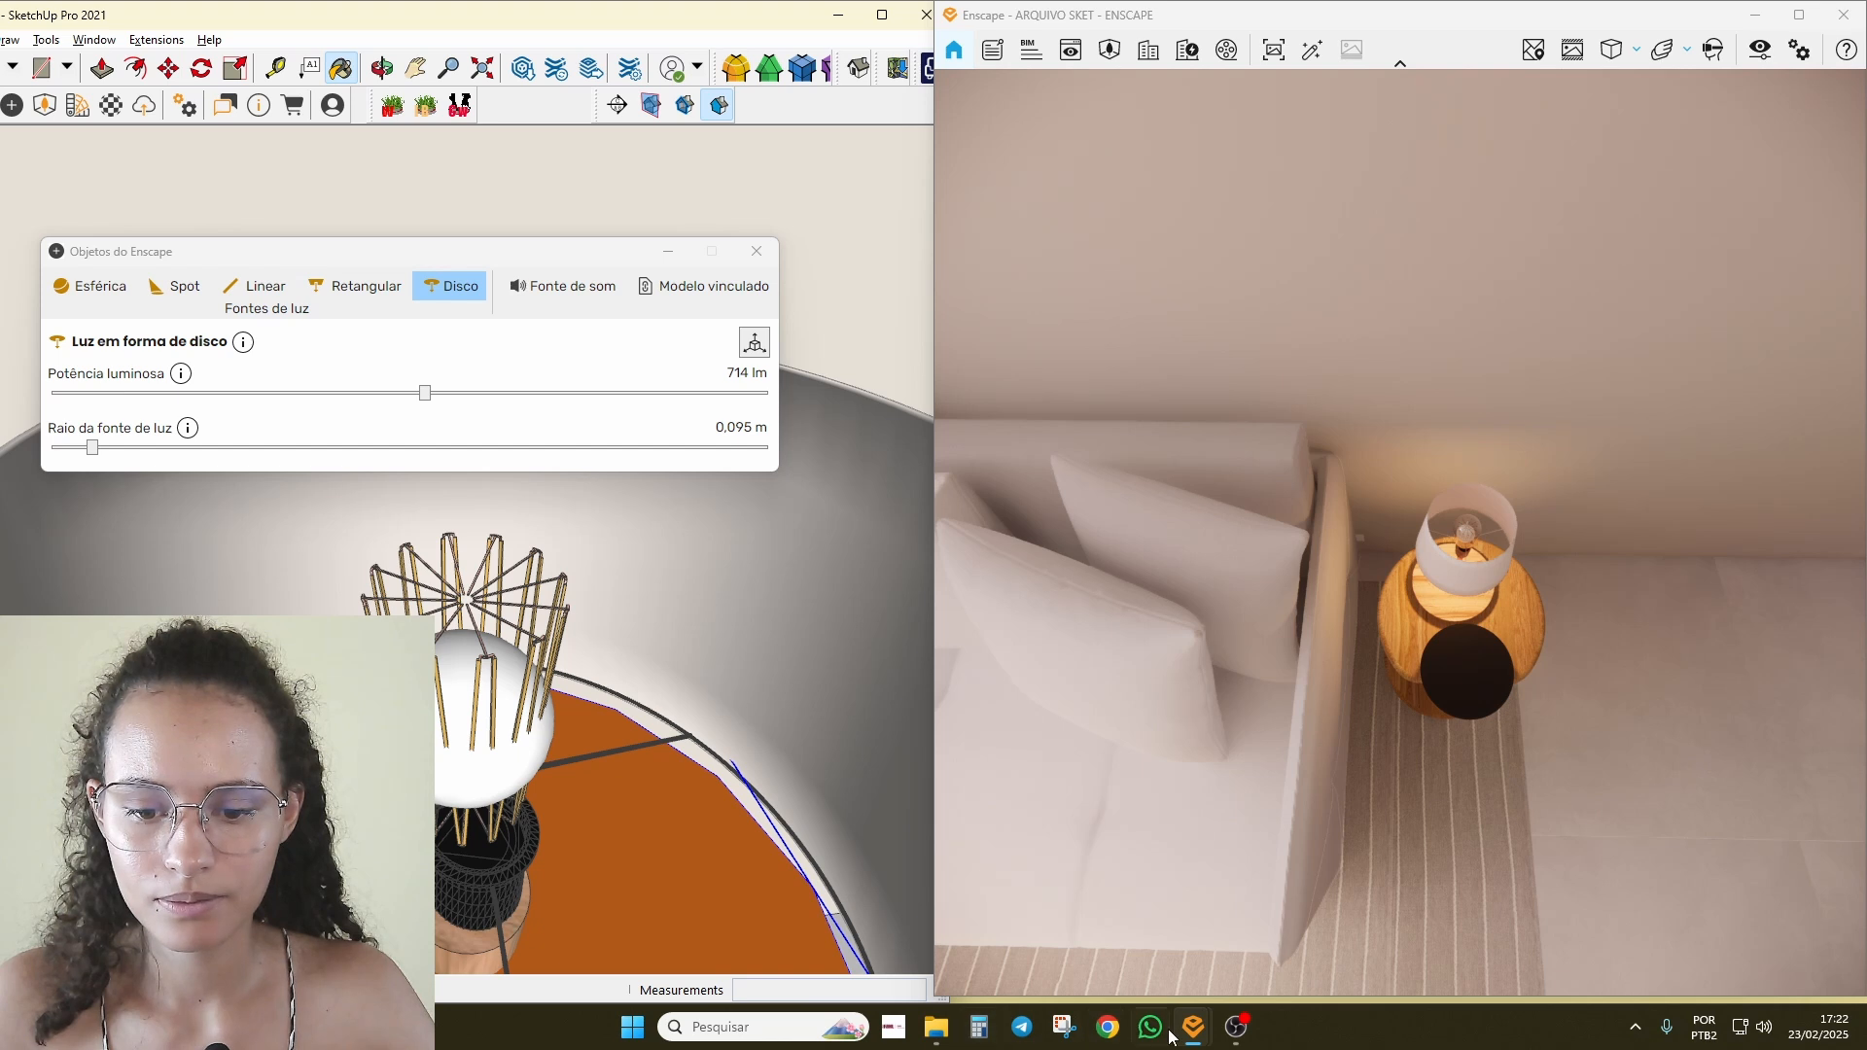
Step: Temporarily hide the white bulb sphere to look into the lampshade, then restore it
{"action": "left_click", "coordinate": [846, 712]}
{"action": "key", "text": "ctrl+z"}
{"action": "middle_click_drag", "start_coordinate": [870, 691], "coordinate": [941, 542]}
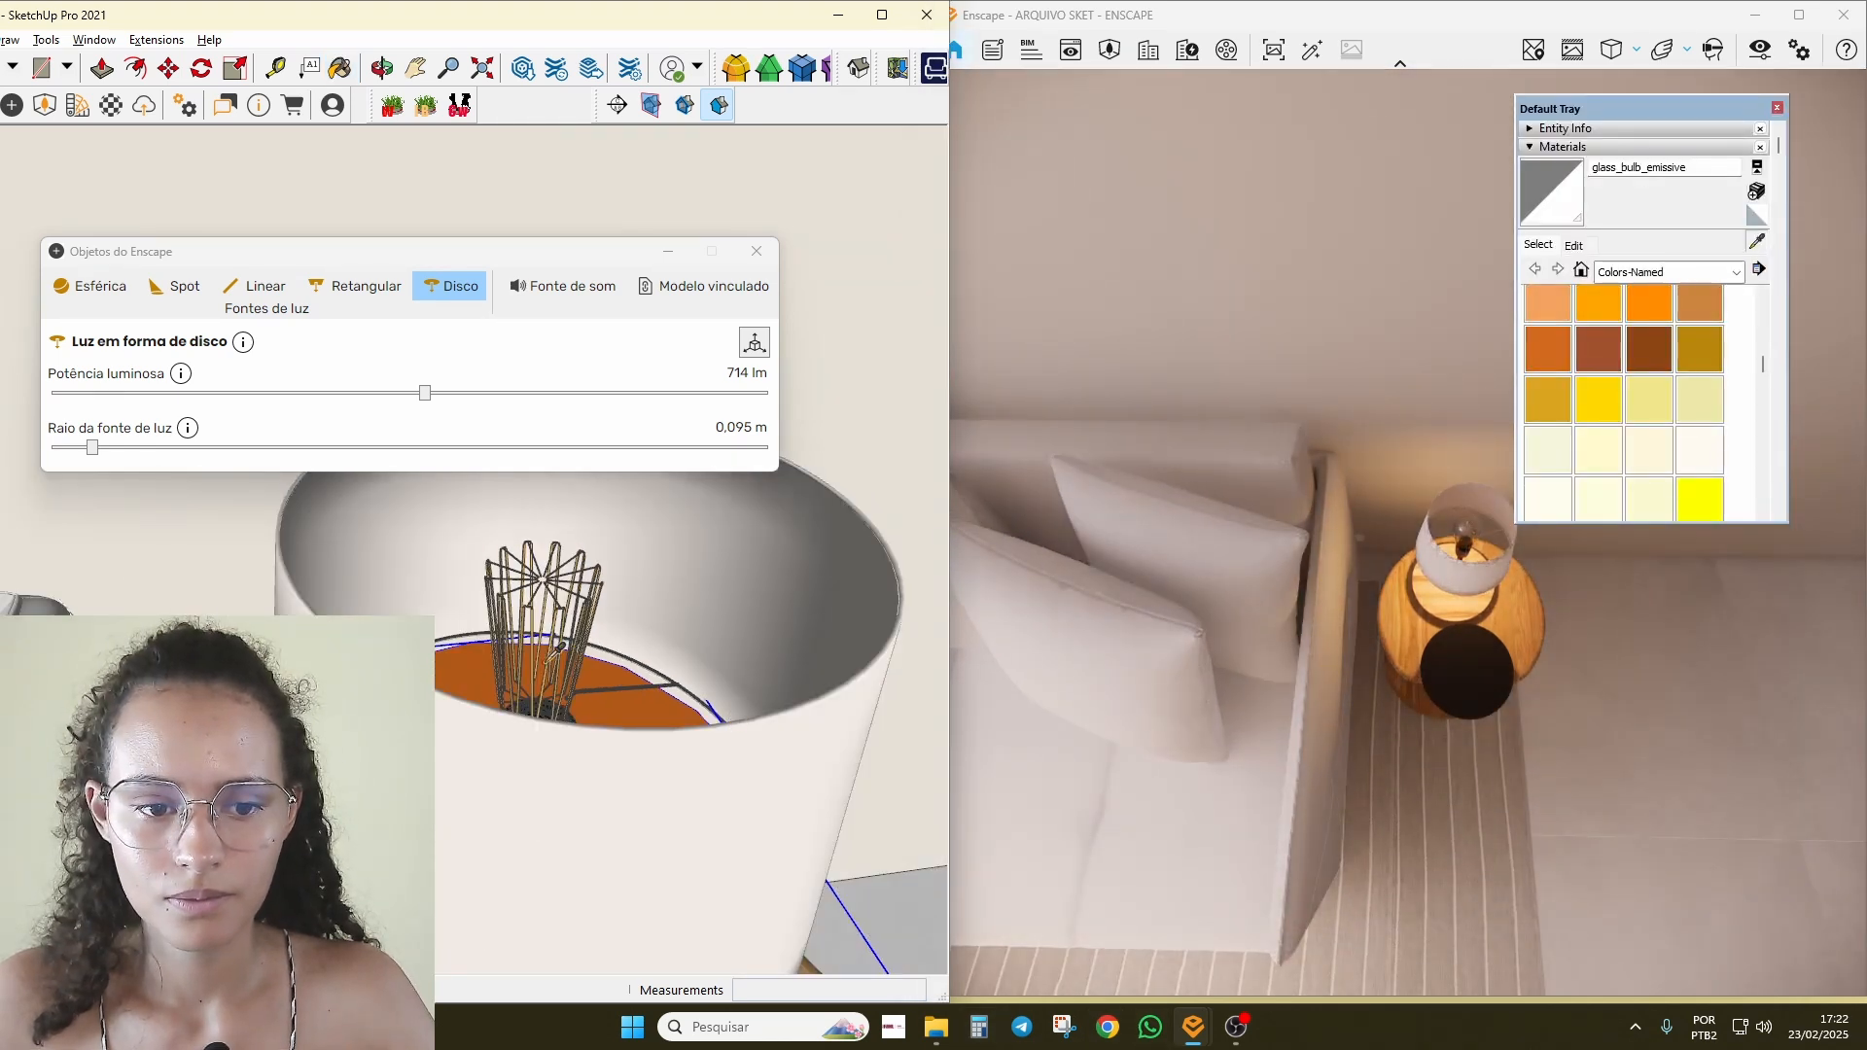
{"action": "scroll", "coordinate": [550, 663], "scroll_direction": "up", "scroll_amount": 3}
{"action": "middle_click_drag", "start_coordinate": [550, 663], "coordinate": [530, 710]}
{"action": "key", "text": "ctrl+z"}
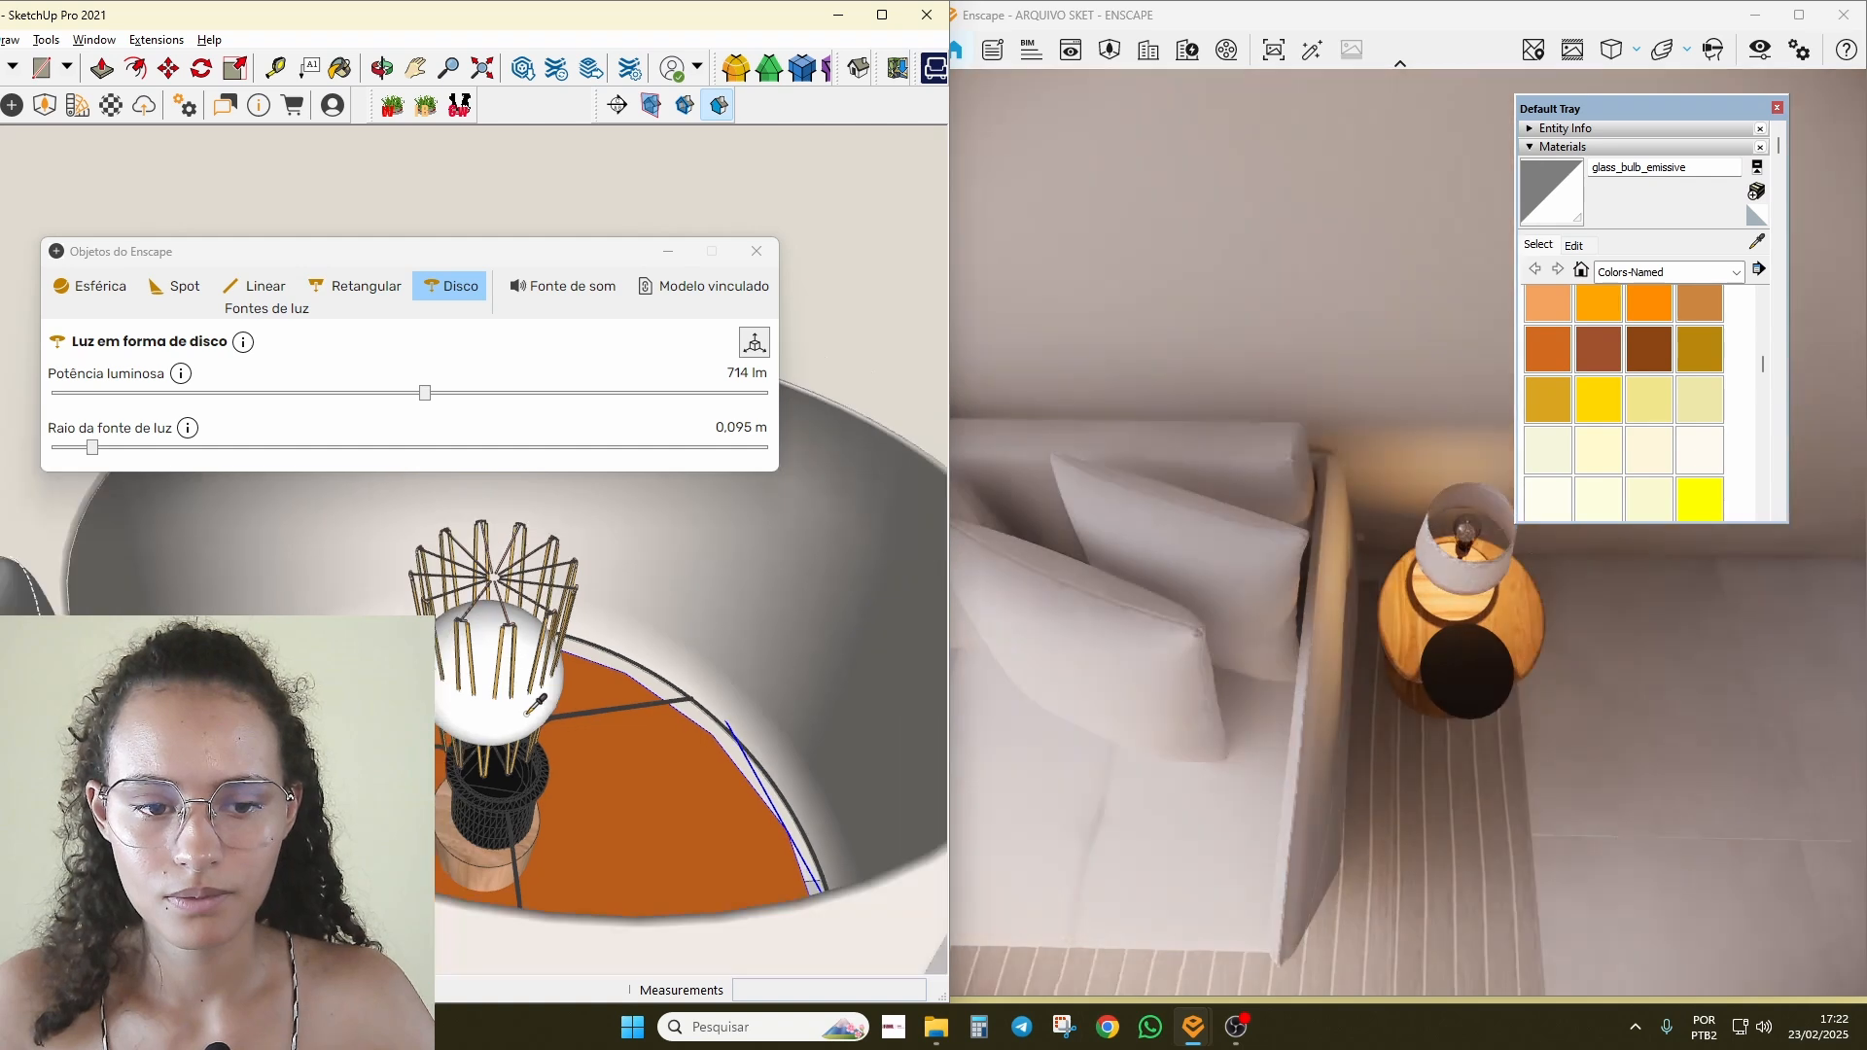
{"action": "scroll", "coordinate": [534, 707], "scroll_direction": "up", "scroll_amount": 2}
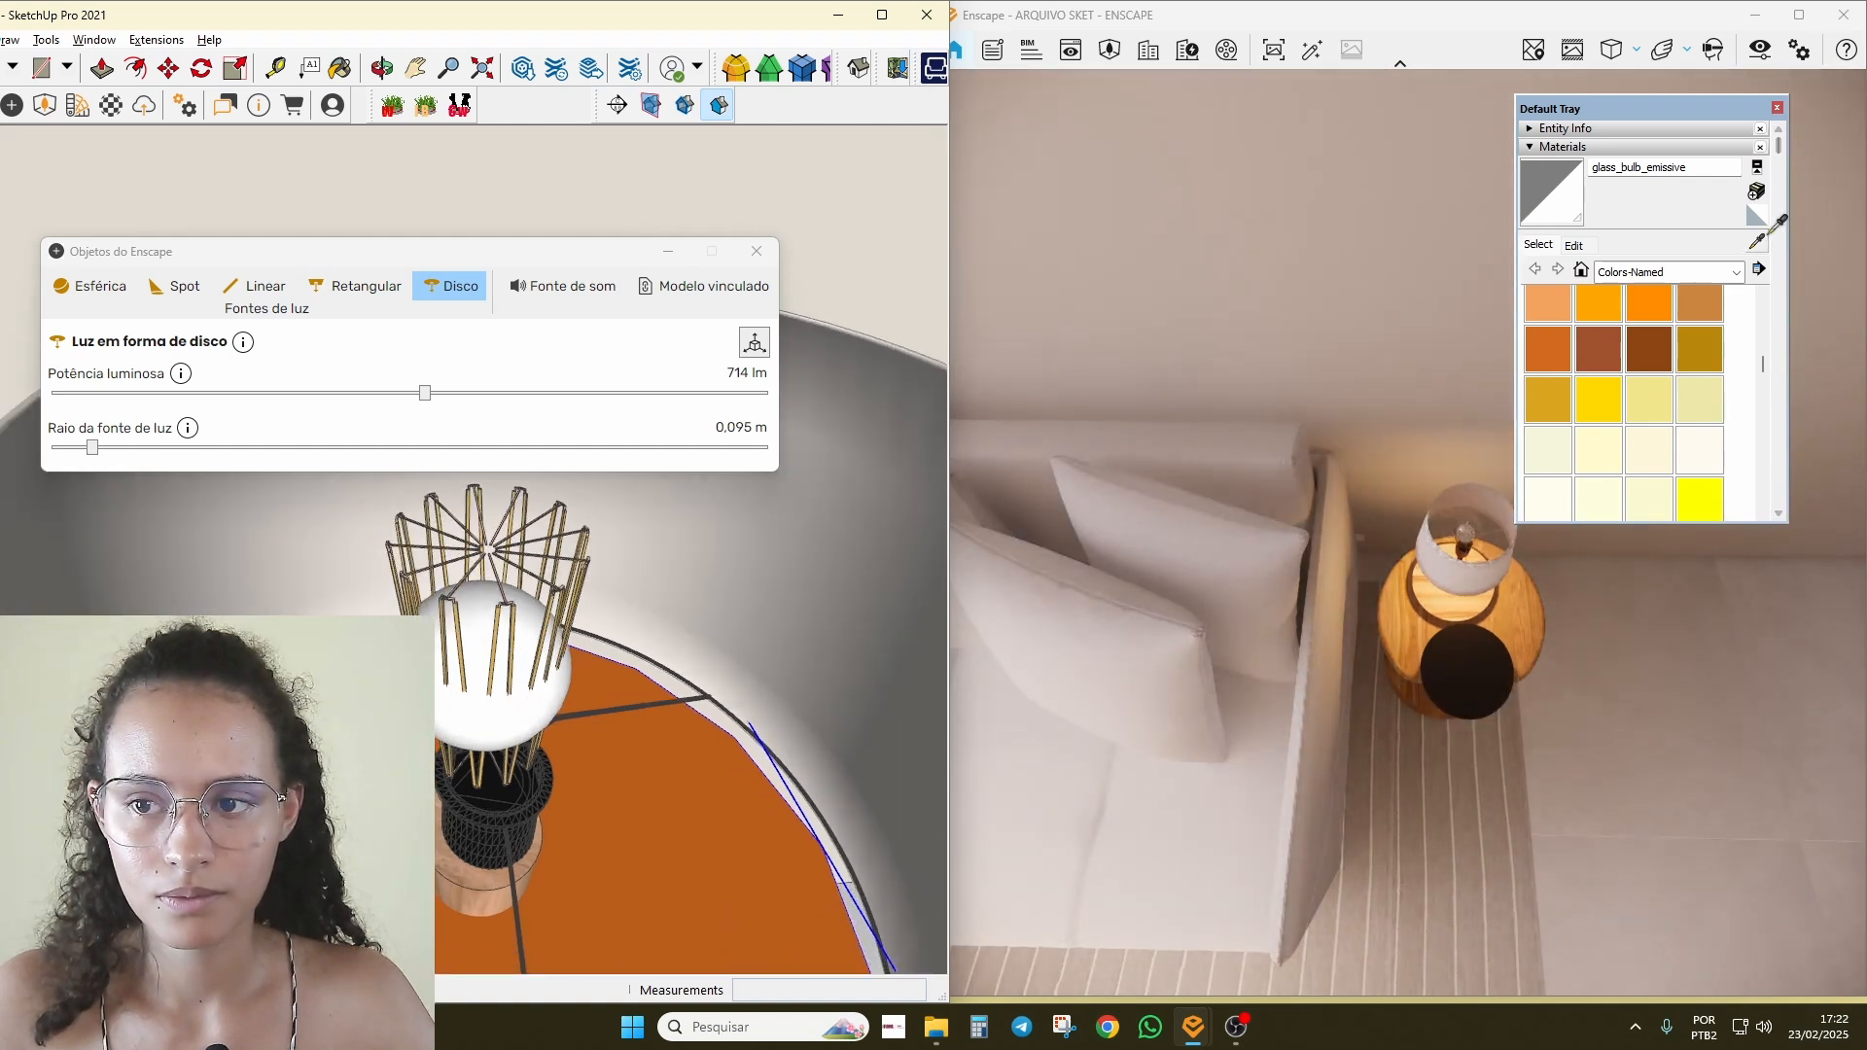
Step: Sample the lamp rods' tan material and rename it light_emissive
{"action": "key", "text": "b"}
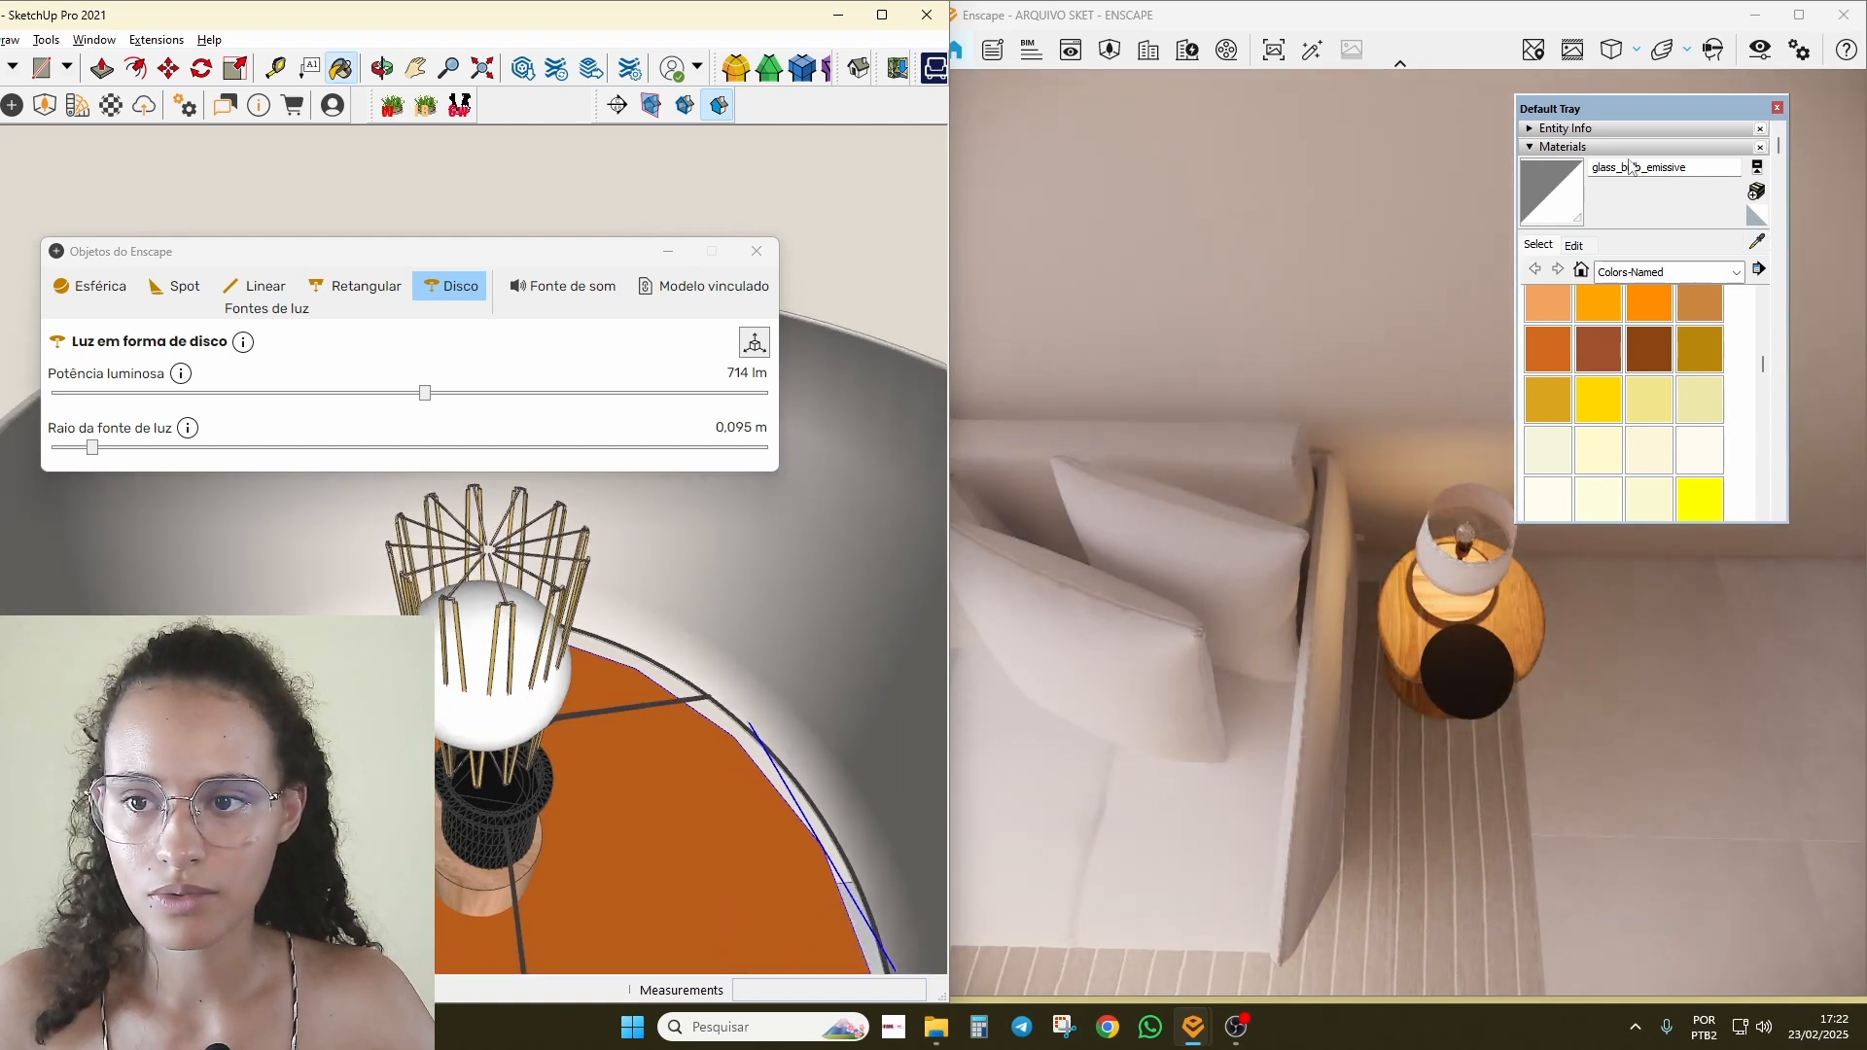
{"action": "left_click", "coordinate": [1755, 244]}
{"action": "scroll", "coordinate": [388, 657], "scroll_direction": "up", "scroll_amount": 3}
{"action": "scroll", "coordinate": [620, 768], "scroll_direction": "up", "scroll_amount": 1}
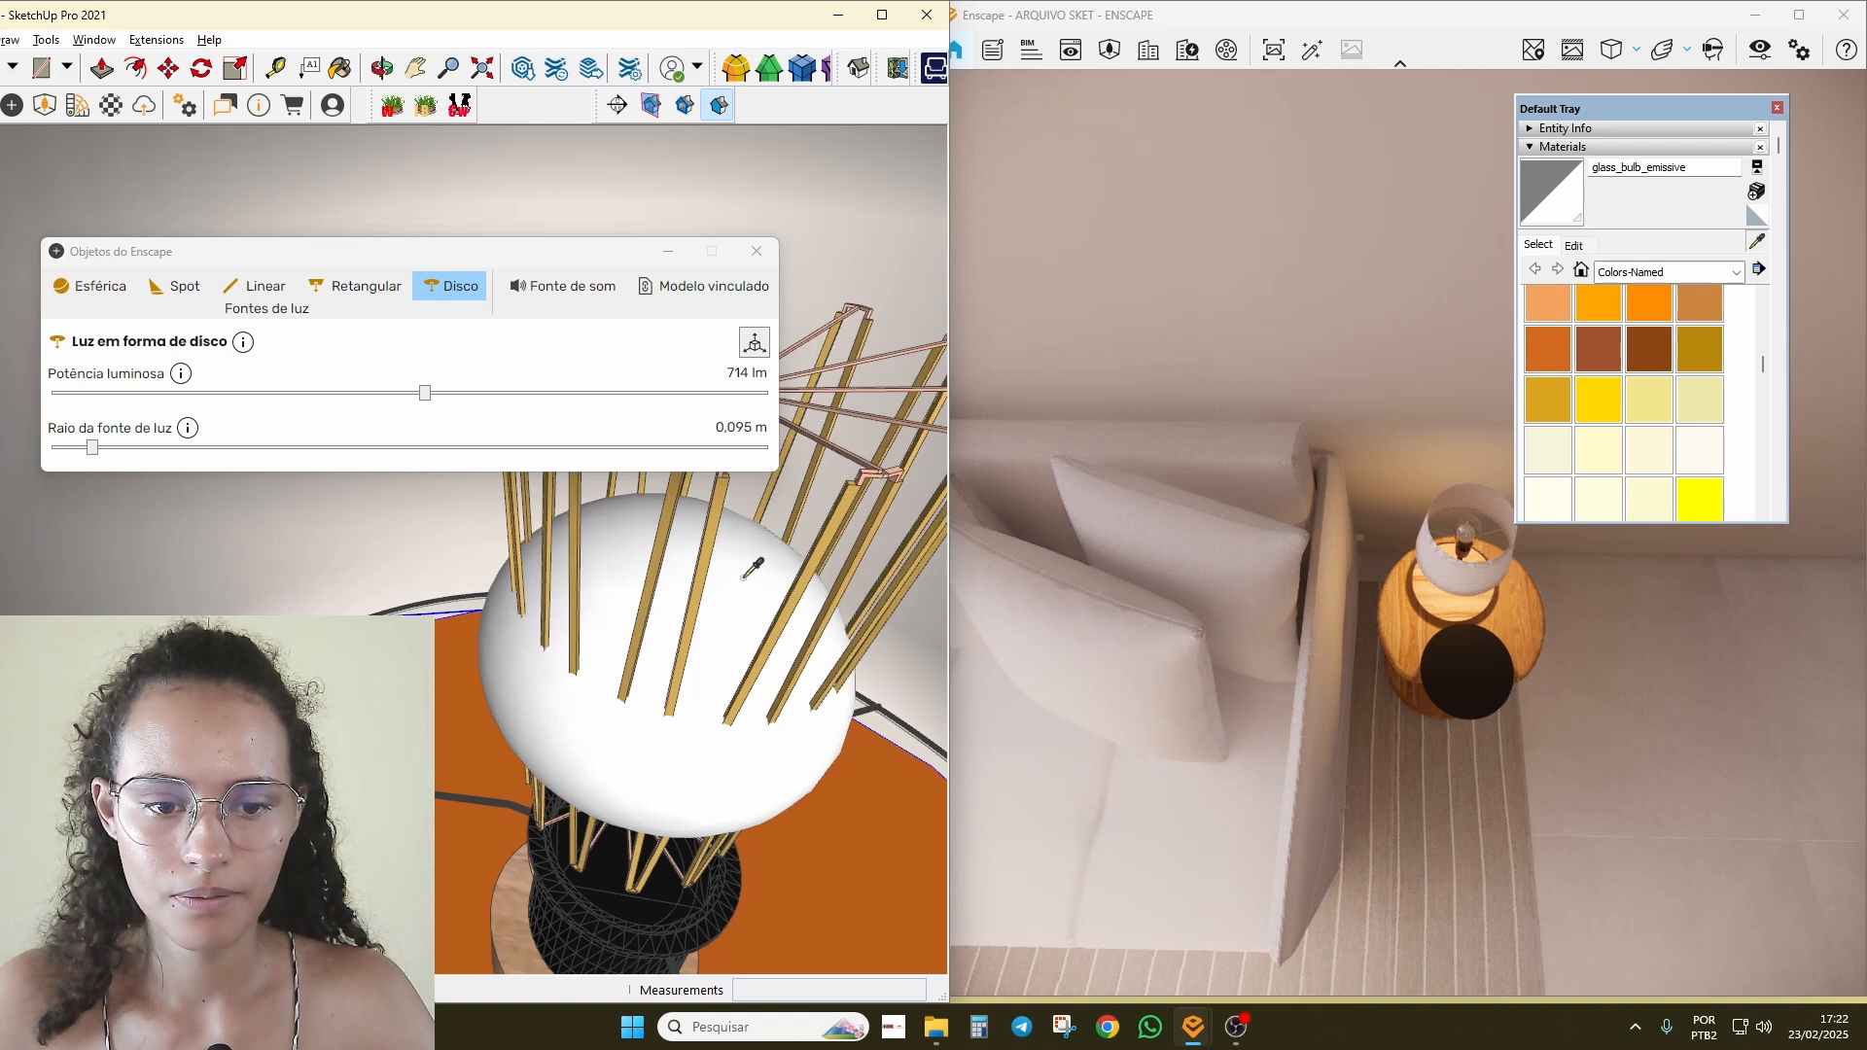
{"action": "mouse_move", "coordinate": [751, 571]}
{"action": "middle_mouse_down"}
{"action": "mouse_move", "coordinate": [337, 596]}
{"action": "mouse_move", "coordinate": [600, 729]}
{"action": "mouse_move", "coordinate": [325, 383]}
{"action": "mouse_move", "coordinate": [299, 529]}
{"action": "middle_mouse_up"}
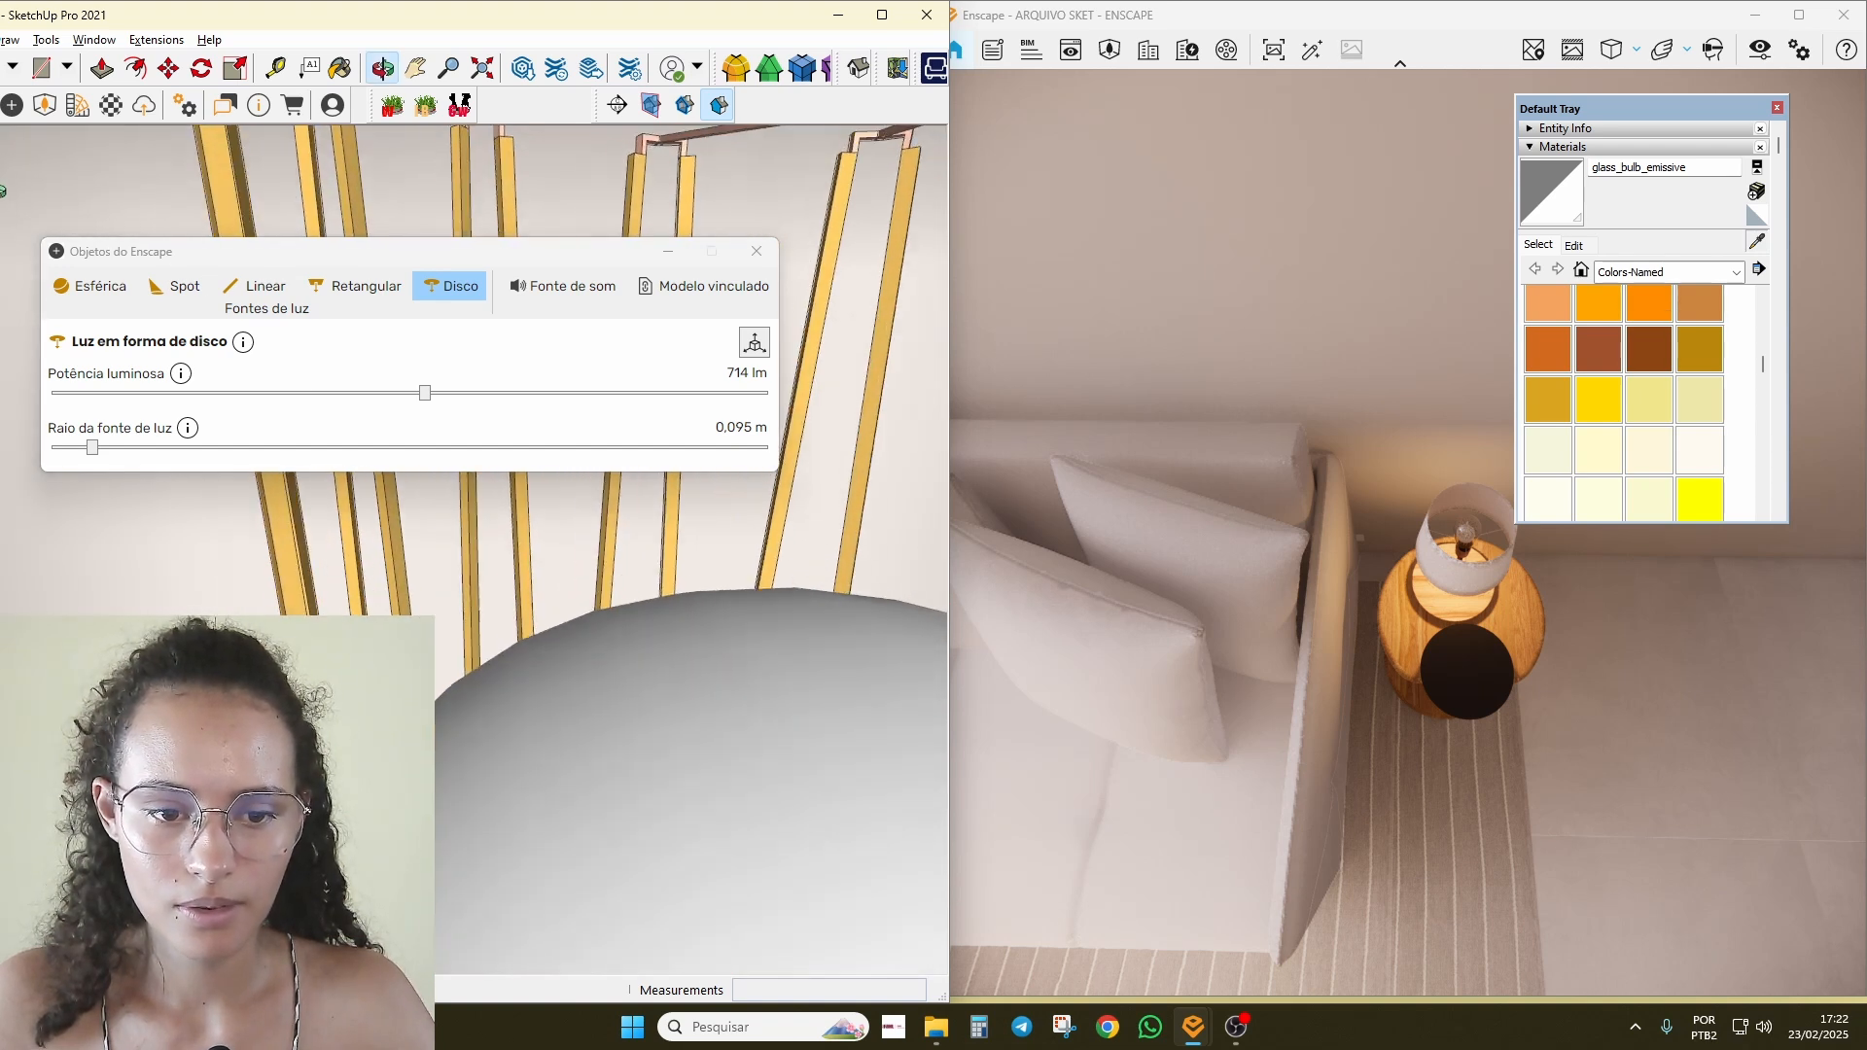
{"action": "mouse_move", "coordinate": [547, 749]}
{"action": "middle_mouse_down"}
{"action": "mouse_move", "coordinate": [458, 750]}
{"action": "mouse_move", "coordinate": [483, 799]}
{"action": "middle_mouse_up"}
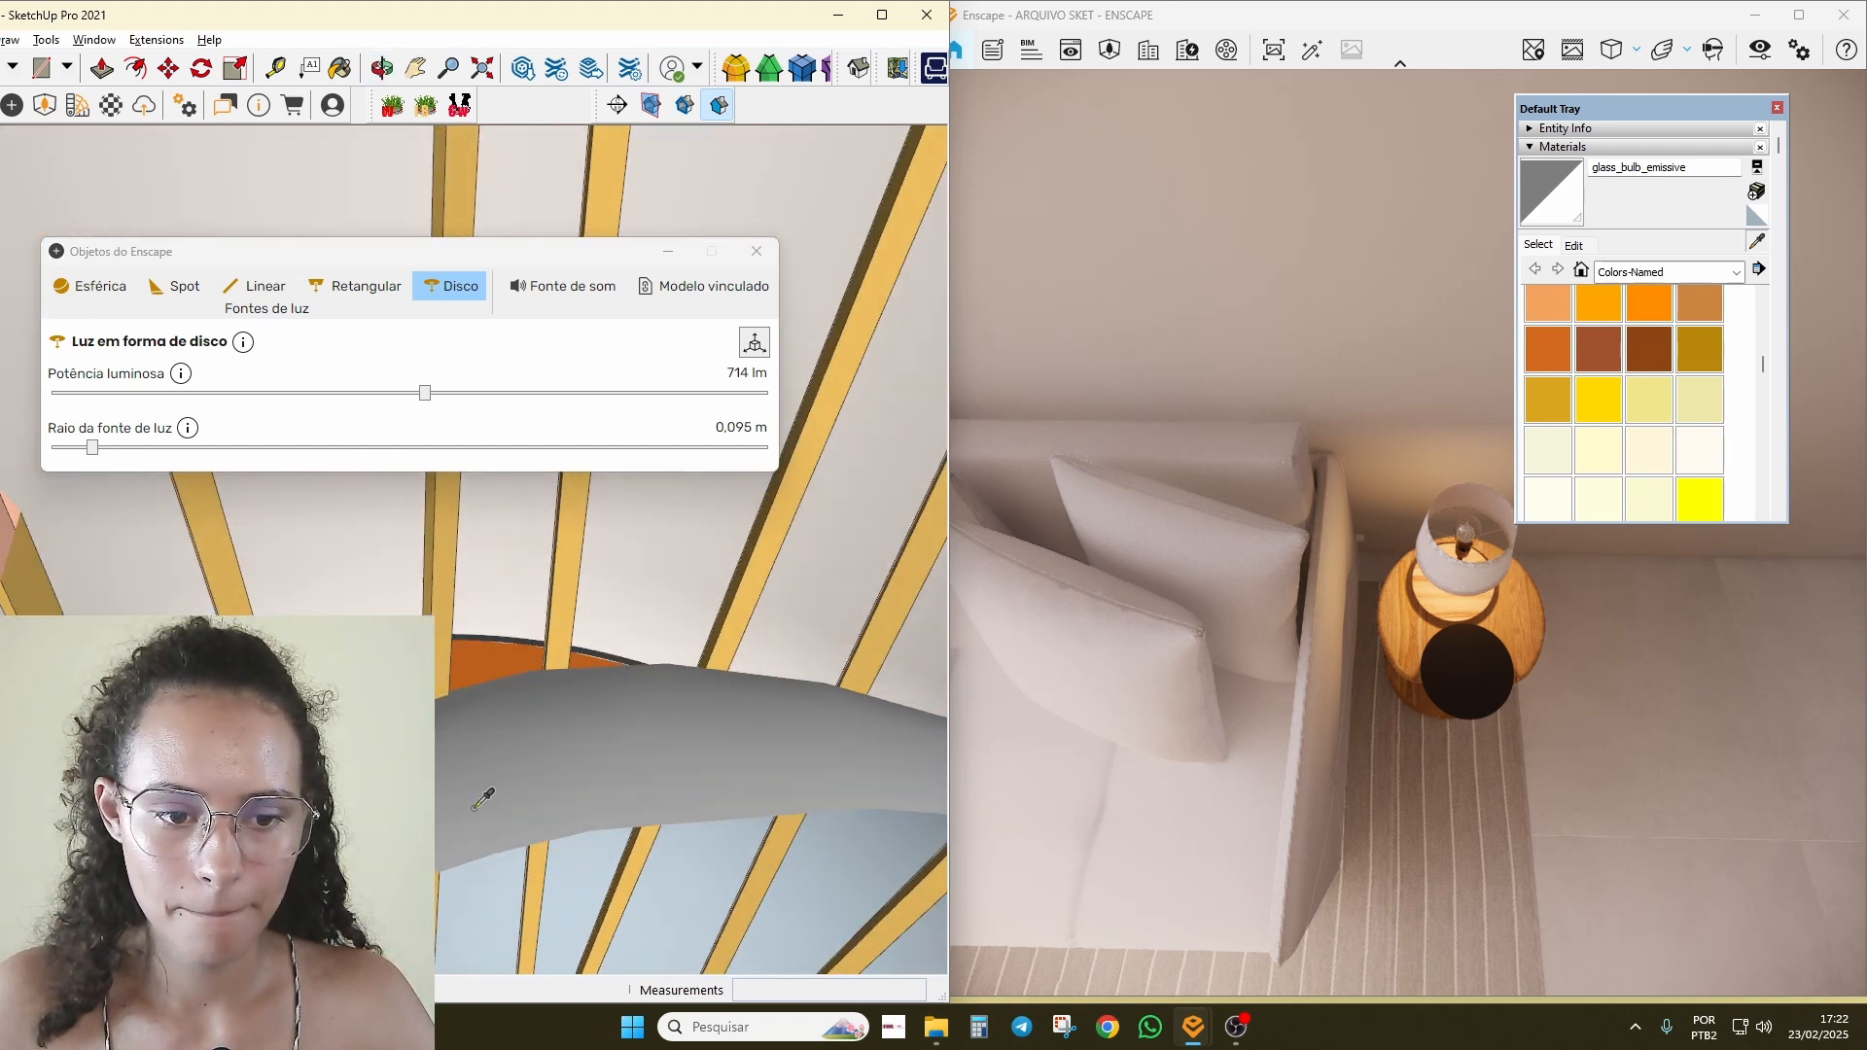
{"action": "left_click", "coordinate": [443, 657]}
{"action": "left_click", "coordinate": [1663, 167]}
{"action": "type", "text": "light_e"}
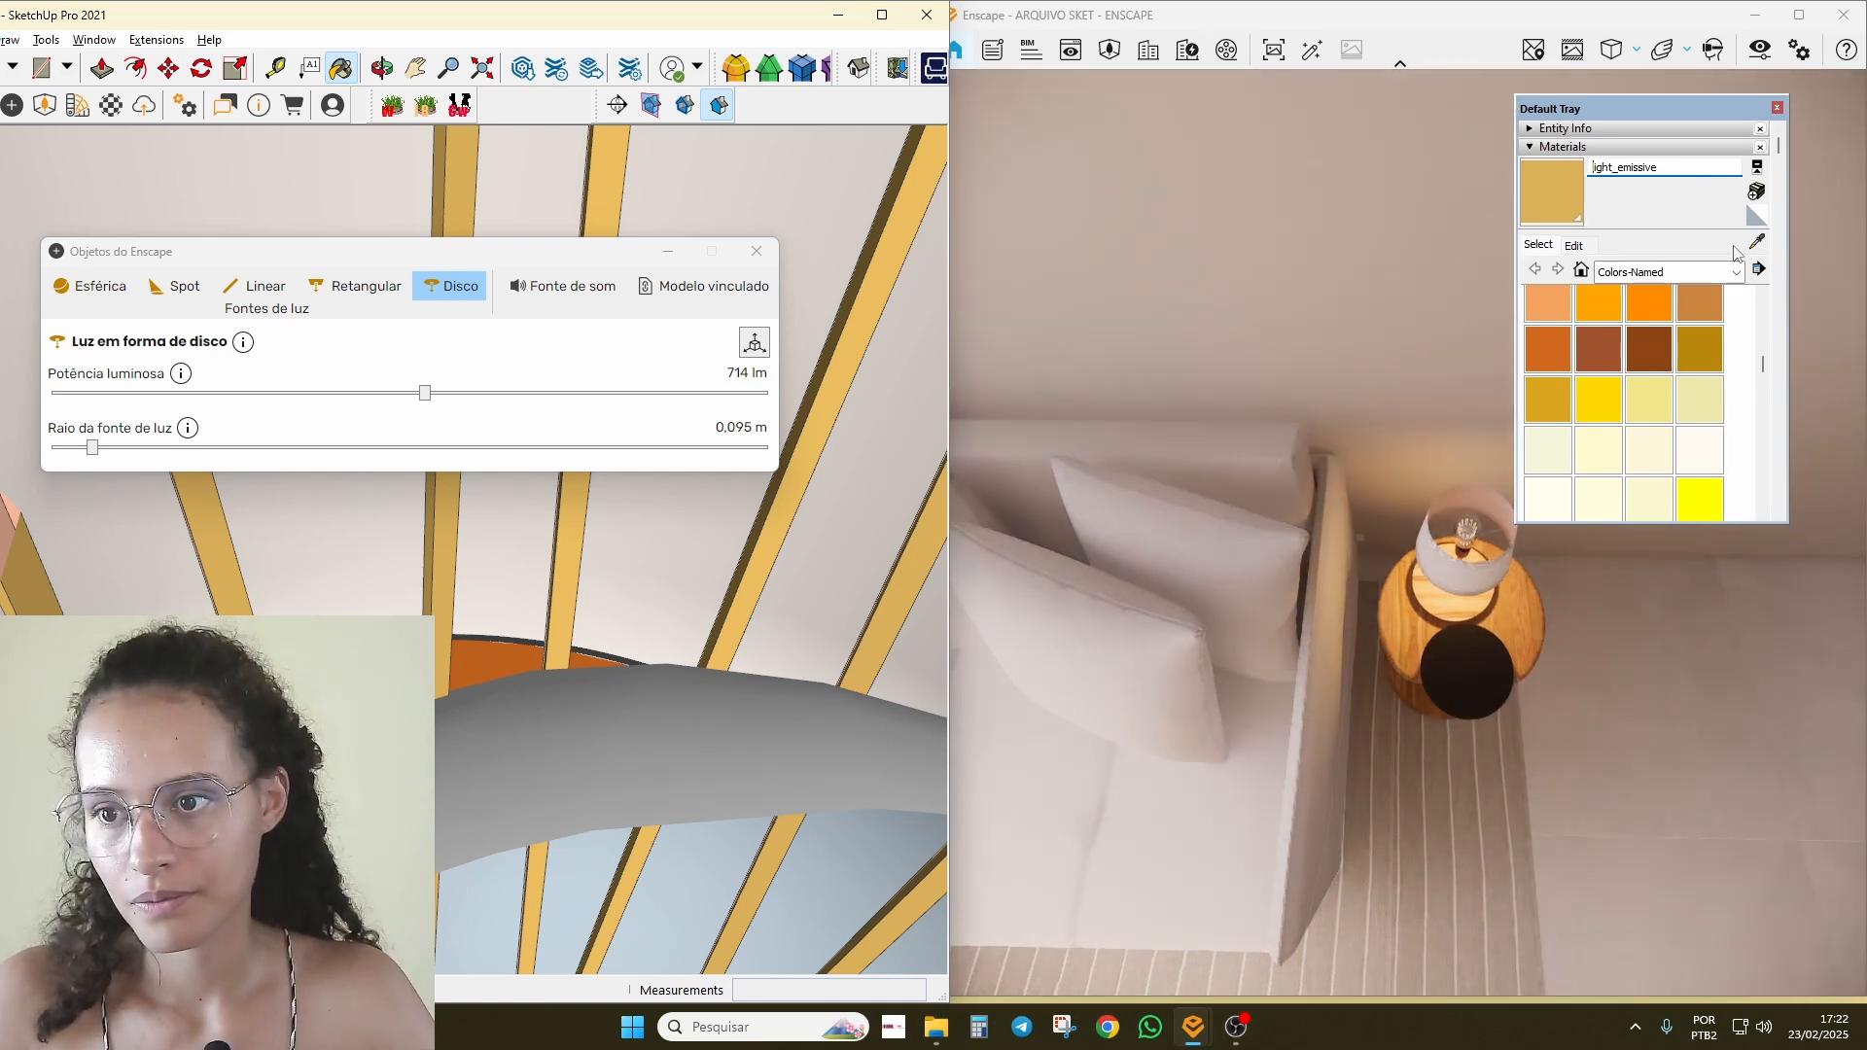
{"action": "left_click", "coordinate": [1757, 244]}
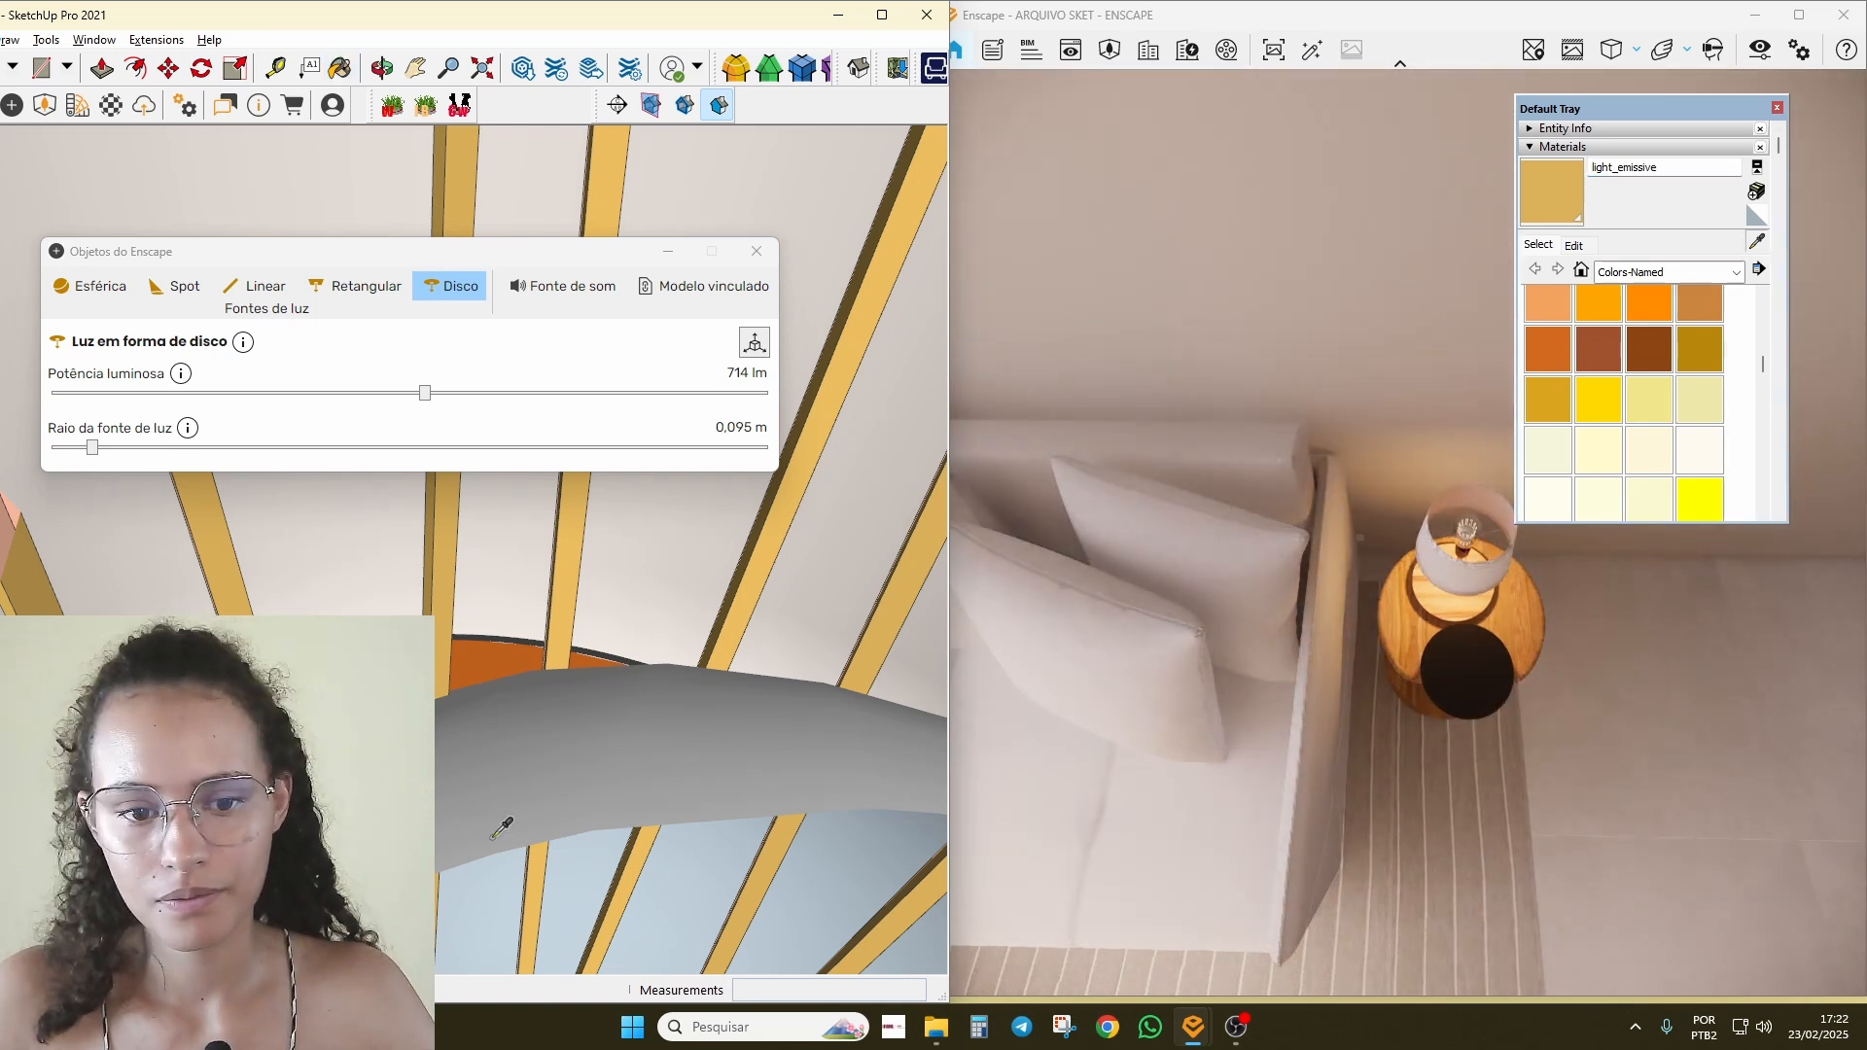
{"action": "left_click", "coordinate": [570, 773]}
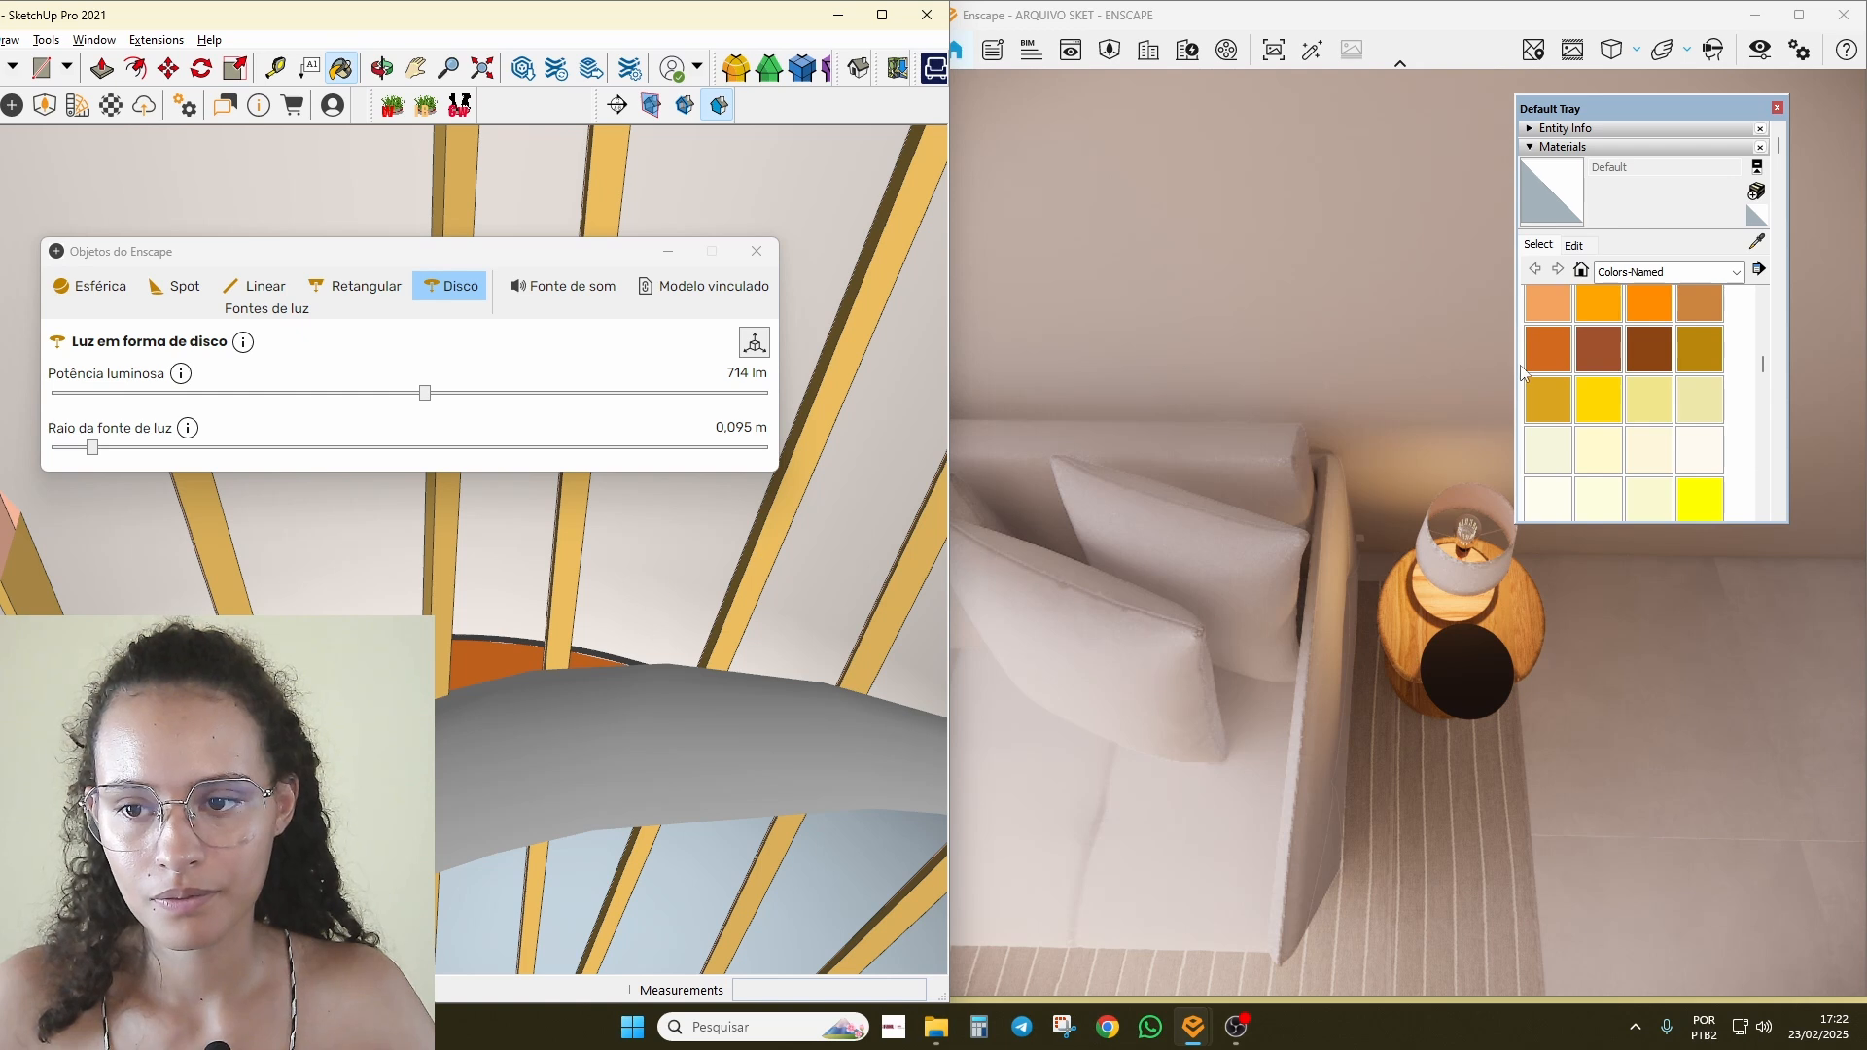
{"action": "scroll", "coordinate": [1556, 381], "scroll_direction": "down", "scroll_amount": 3}
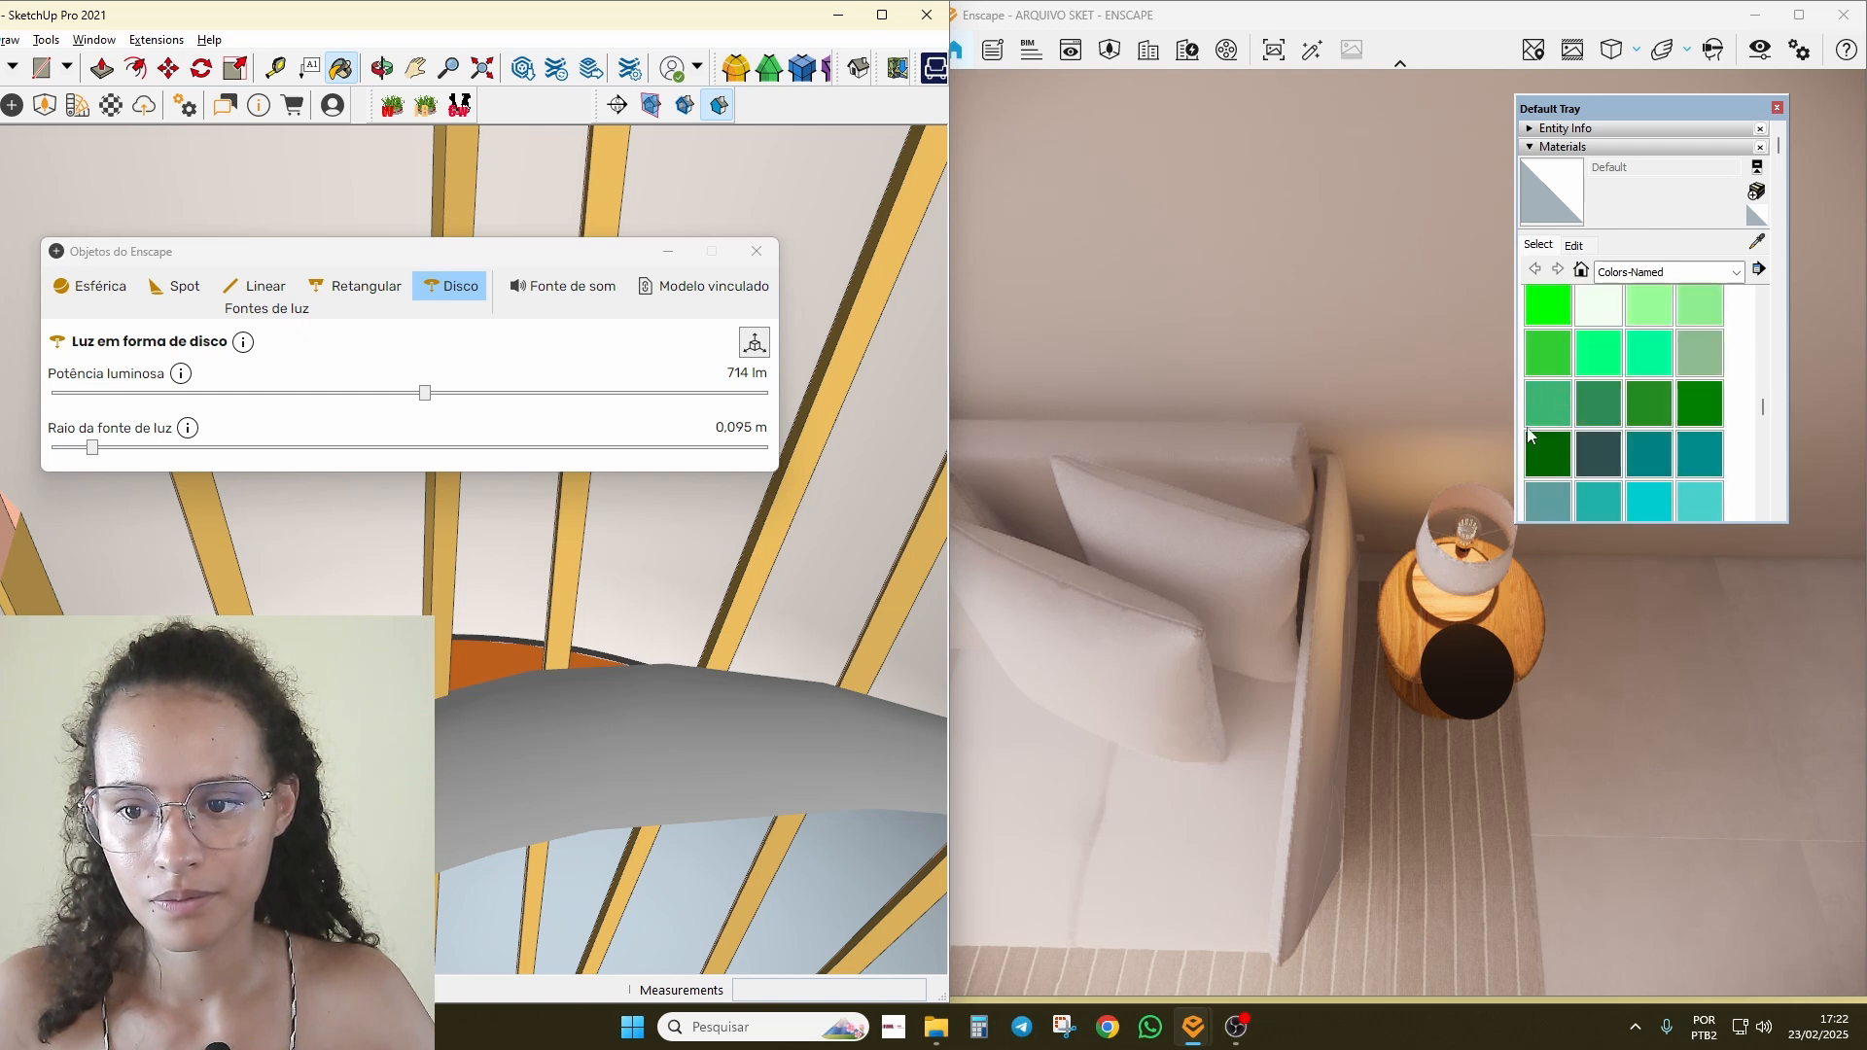
Step: Open the nested lamp groups and select all faces of the curved inner piece
{"action": "key", "text": "space"}
{"action": "double_click", "coordinate": [616, 741]}
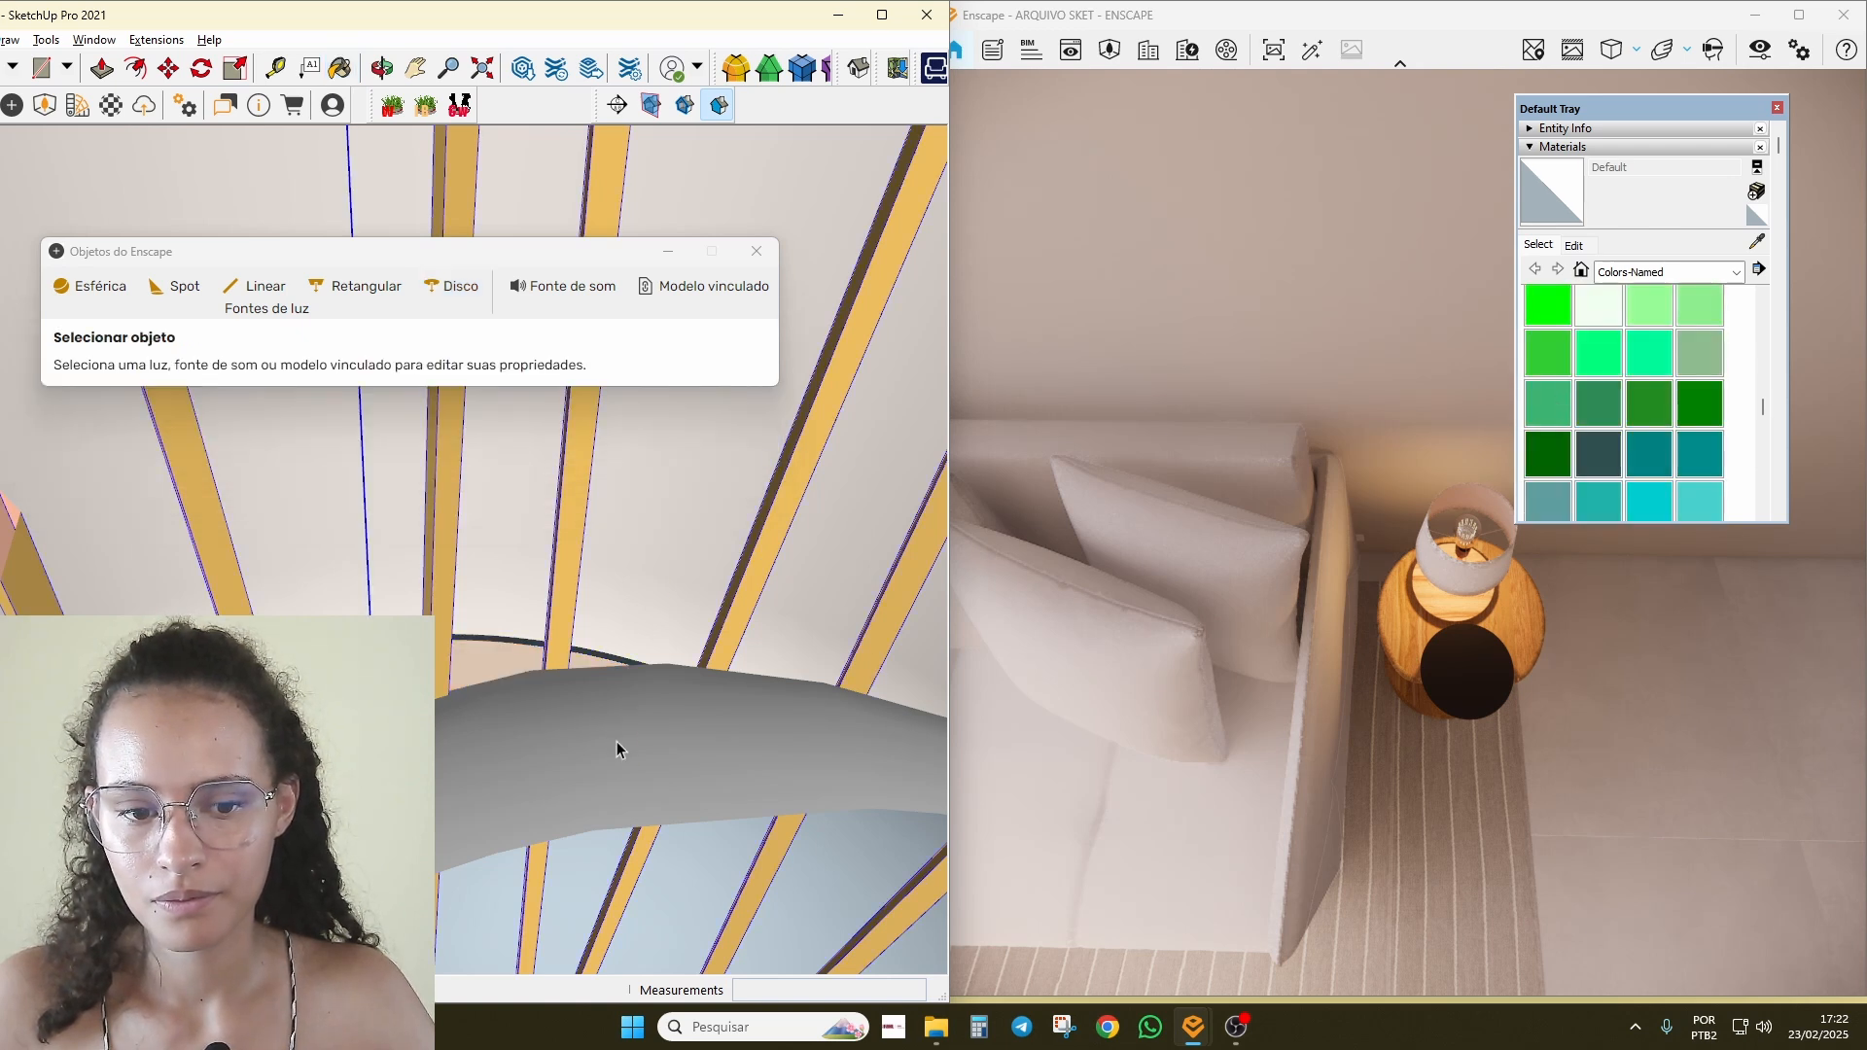
{"action": "double_click", "coordinate": [617, 741]}
{"action": "triple_click", "coordinate": [617, 741]}
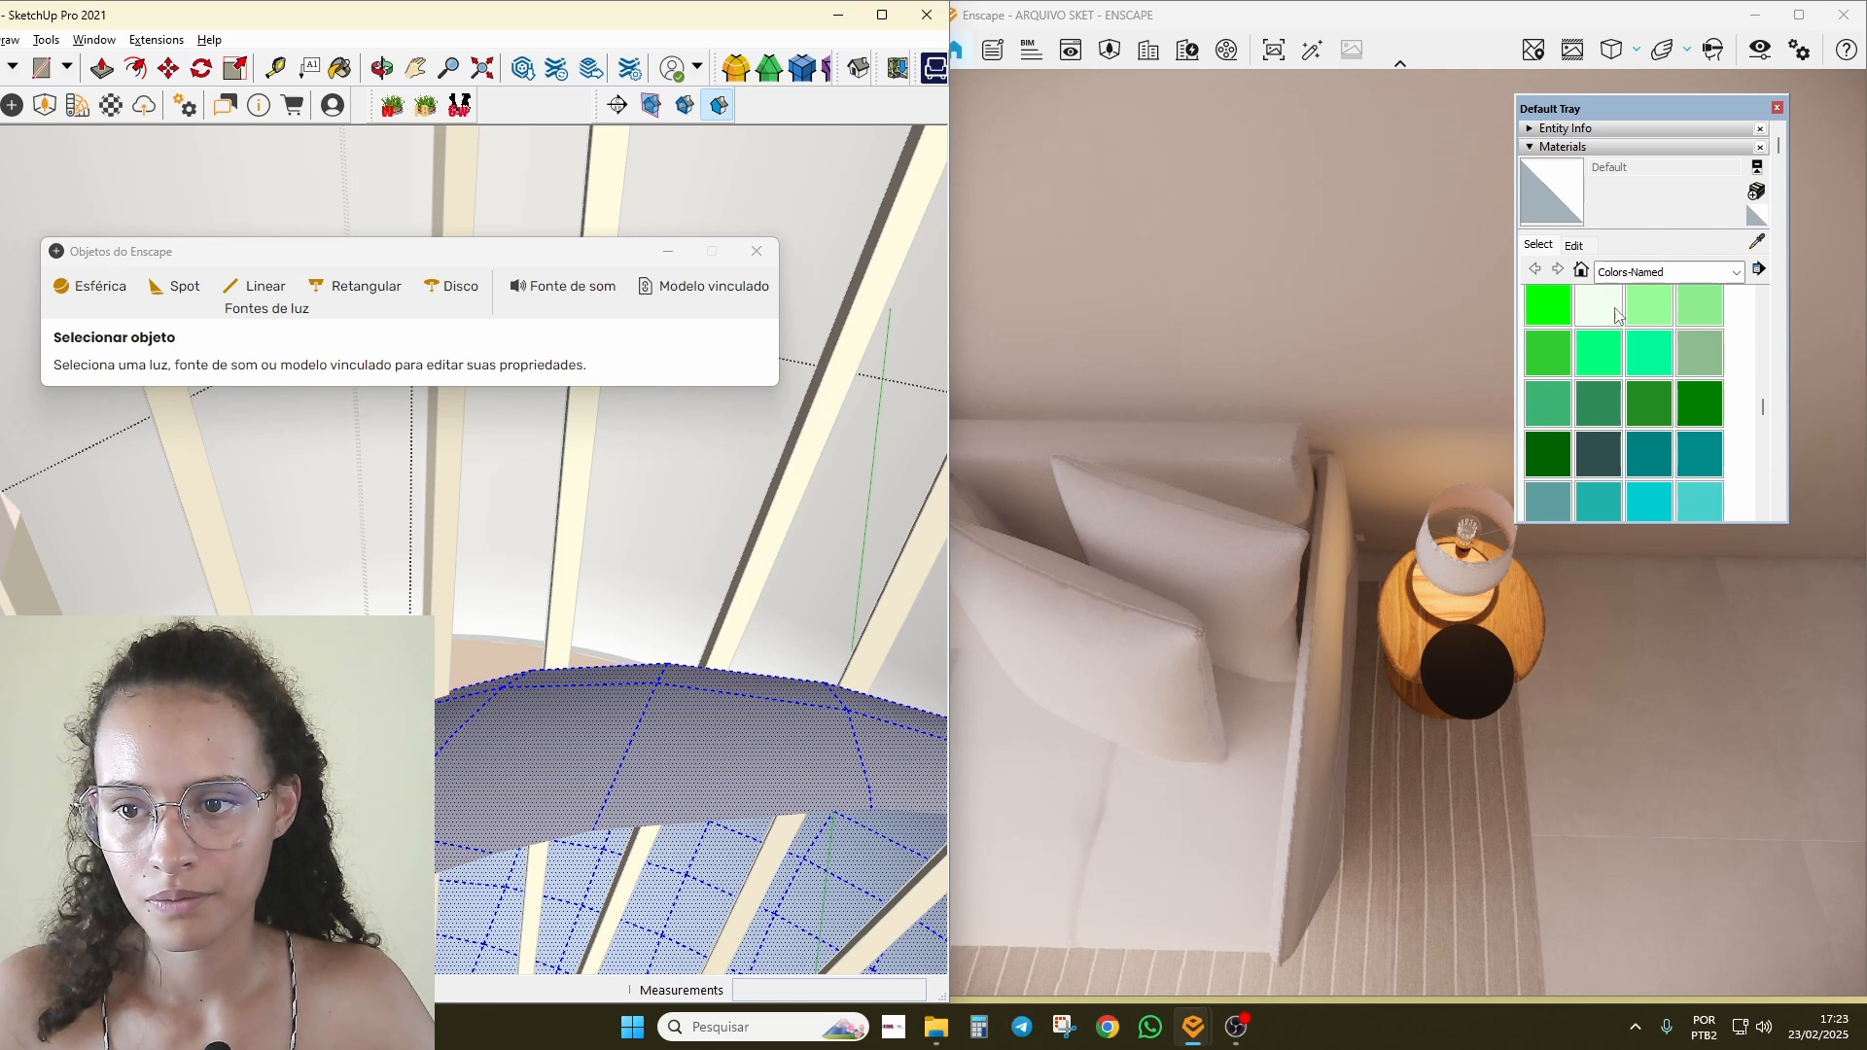
Step: Paint the piece 0041_Chocolate and rename the material 0041_Chocolate_emissive3
{"action": "left_click", "coordinate": [1617, 316]}
{"action": "scroll", "coordinate": [1585, 369], "scroll_direction": "up", "scroll_amount": 3}
{"action": "left_click", "coordinate": [1548, 371]}
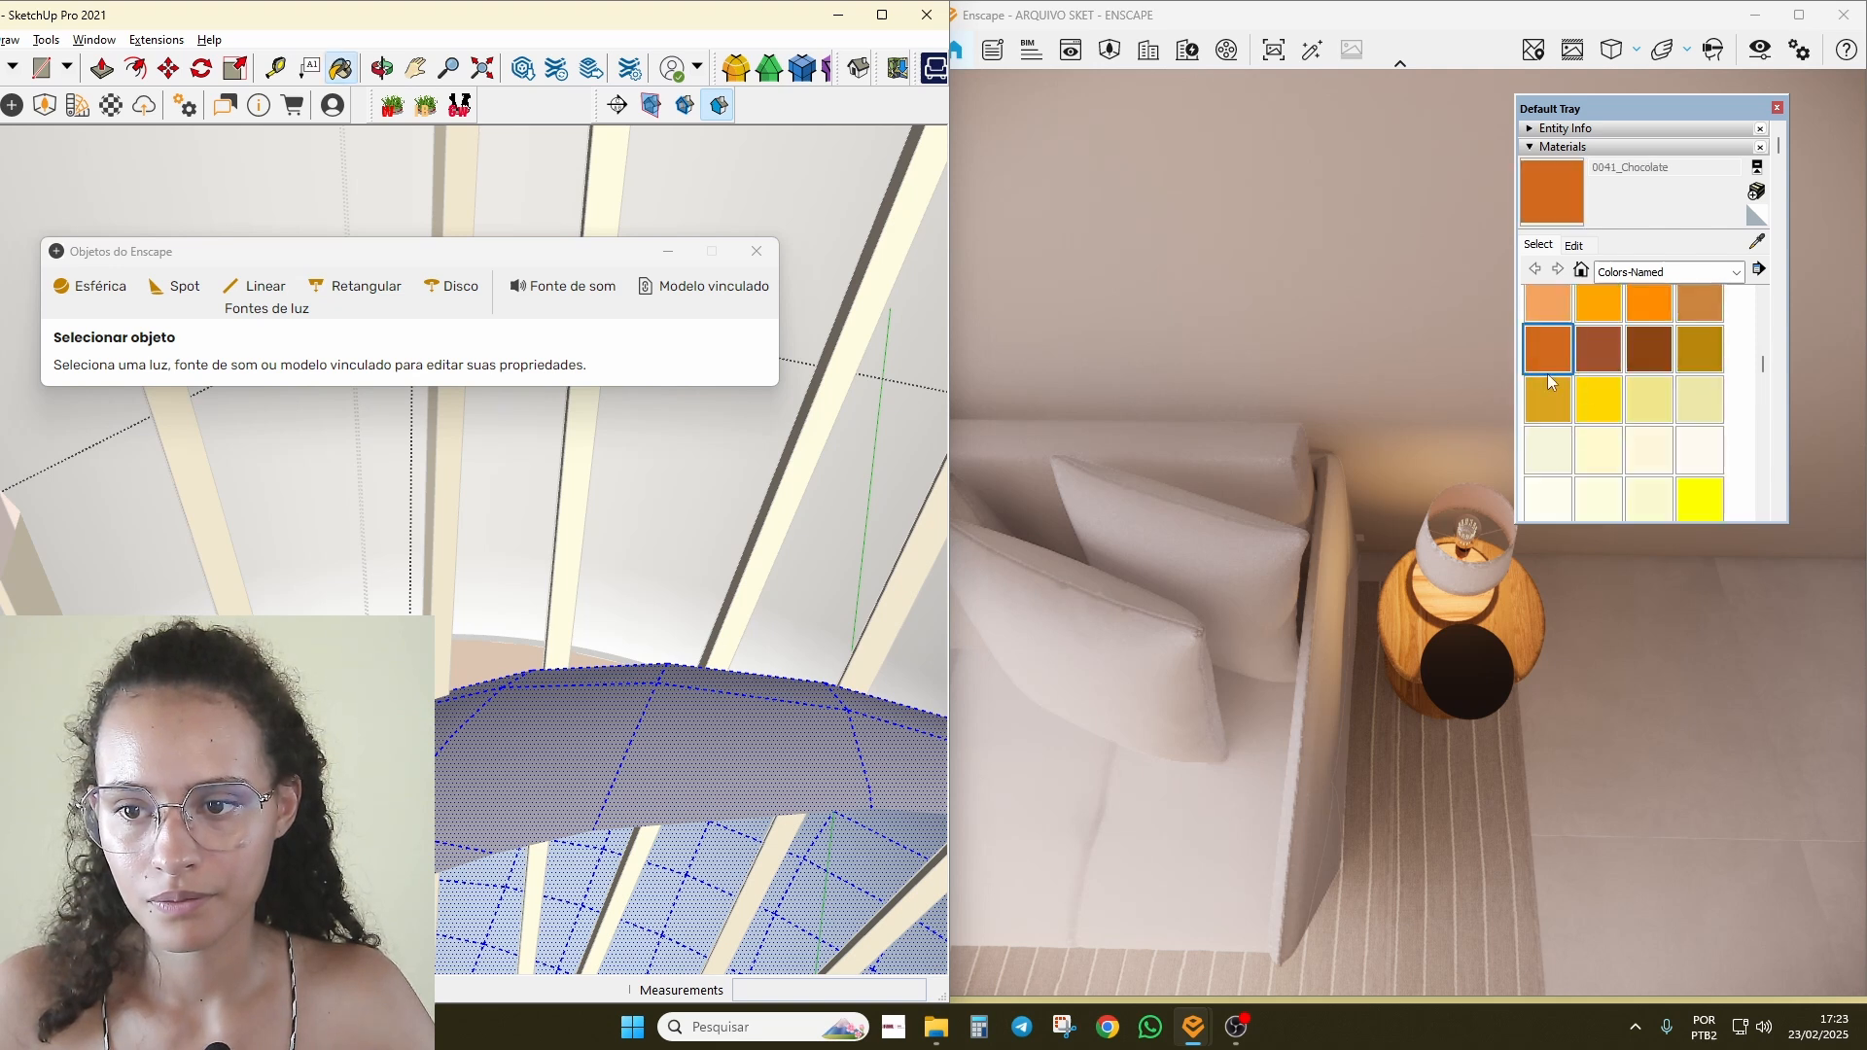
{"action": "left_click", "coordinate": [727, 726]}
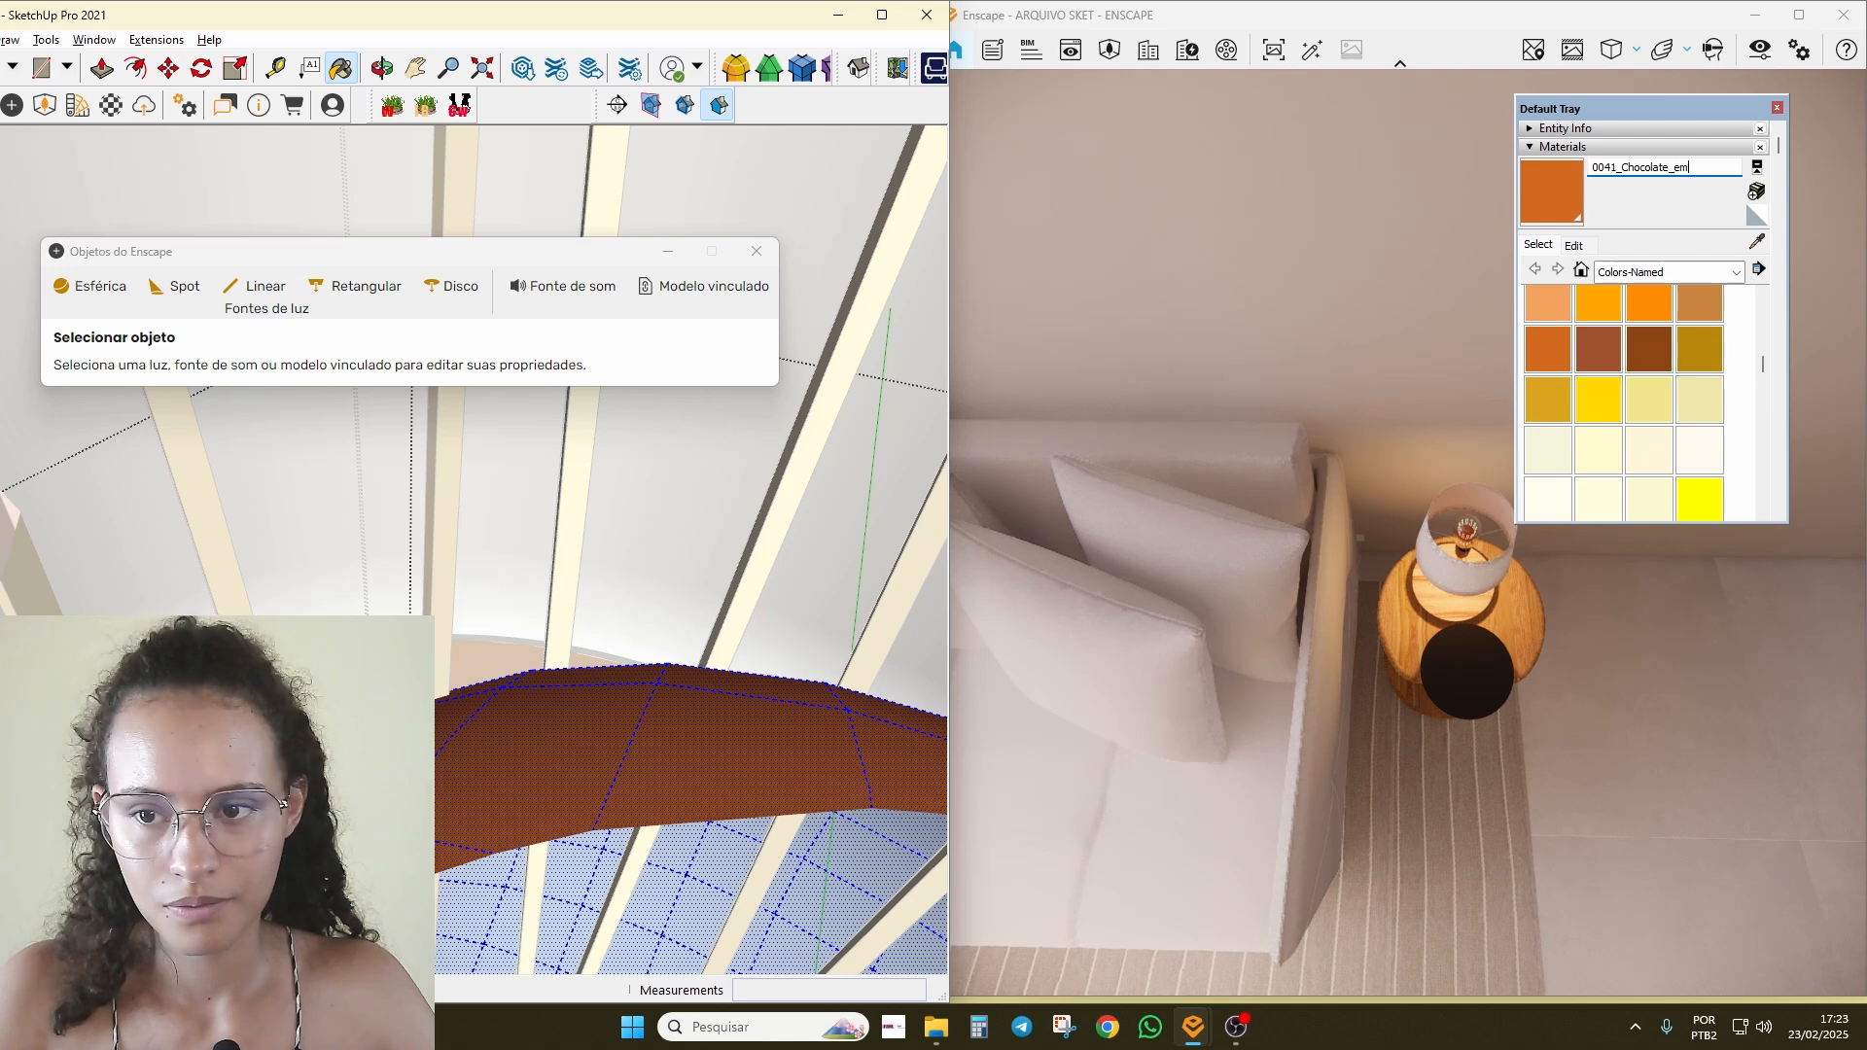
{"action": "type", "text": "ve"}
{"action": "key", "text": "Return"}
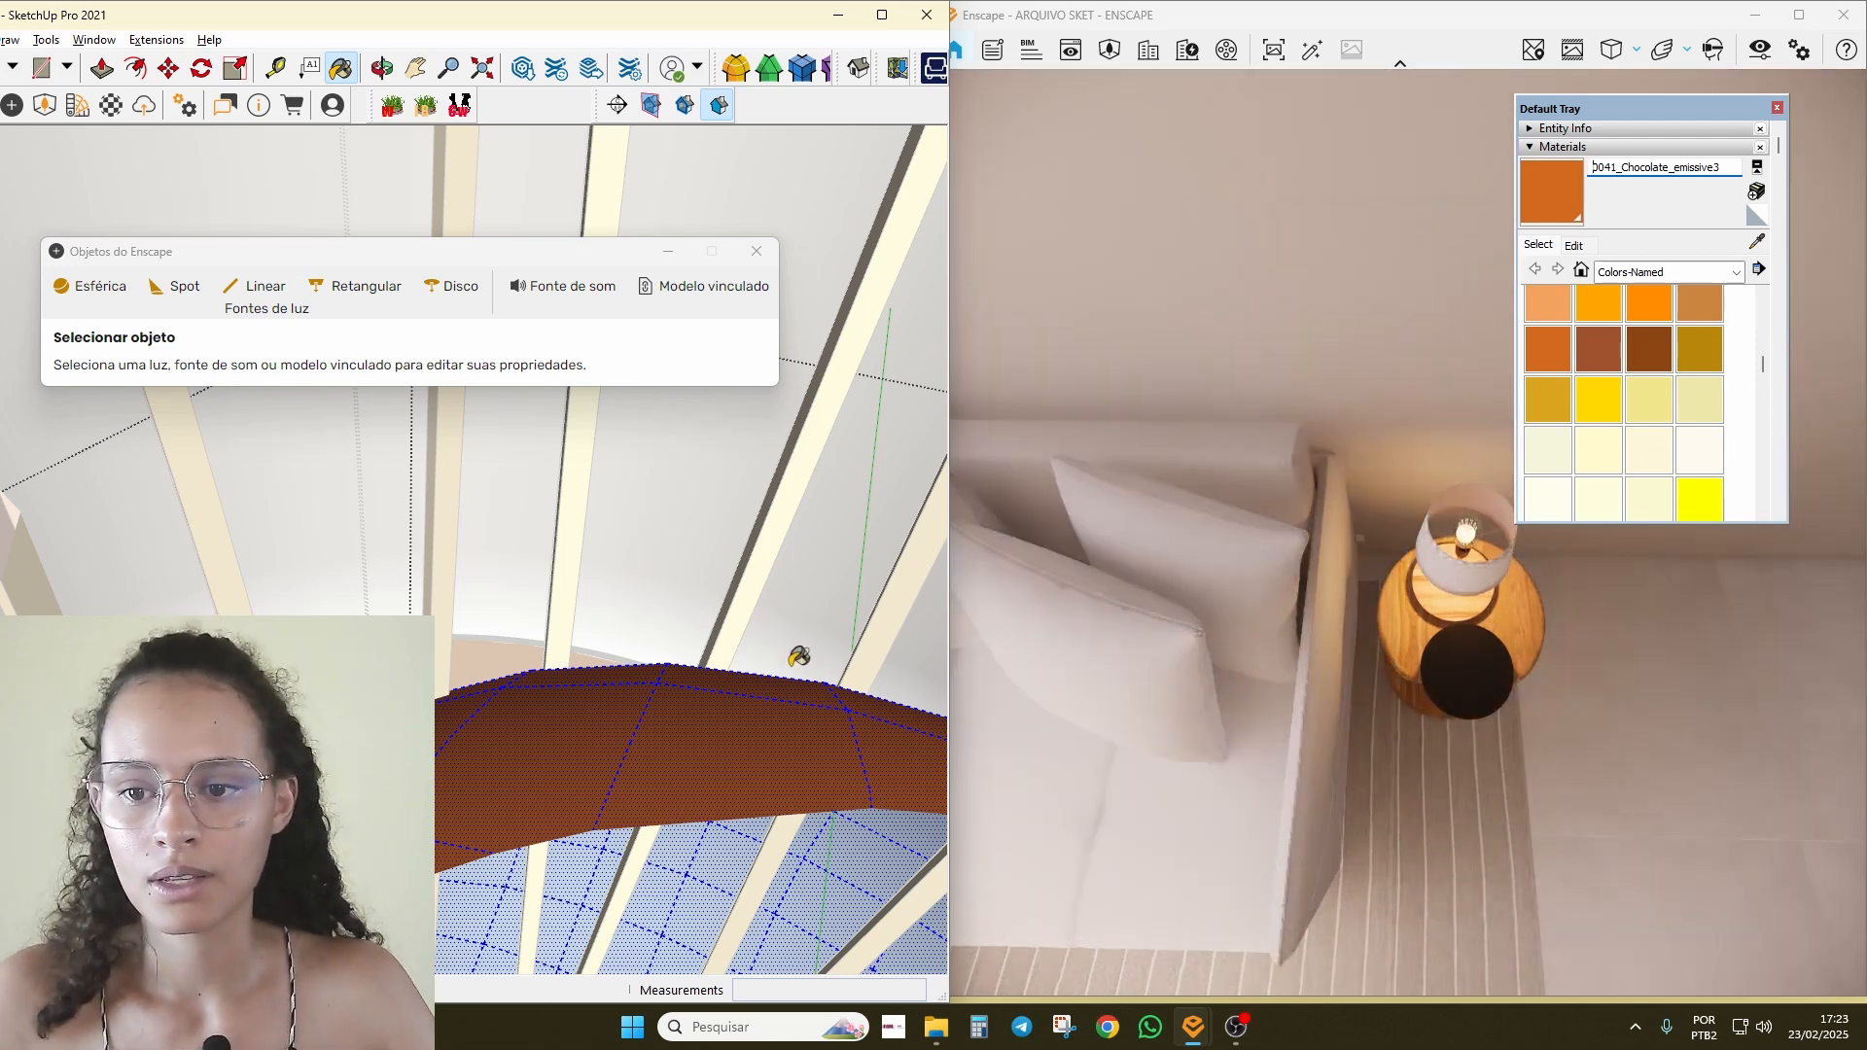
{"action": "scroll", "coordinate": [798, 652], "scroll_direction": "down", "scroll_amount": 1}
{"action": "left_click", "coordinate": [1216, 622]}
Step: Fly the render camera over and around the glowing lamp, sofa and room
{"action": "key", "text": "w"}
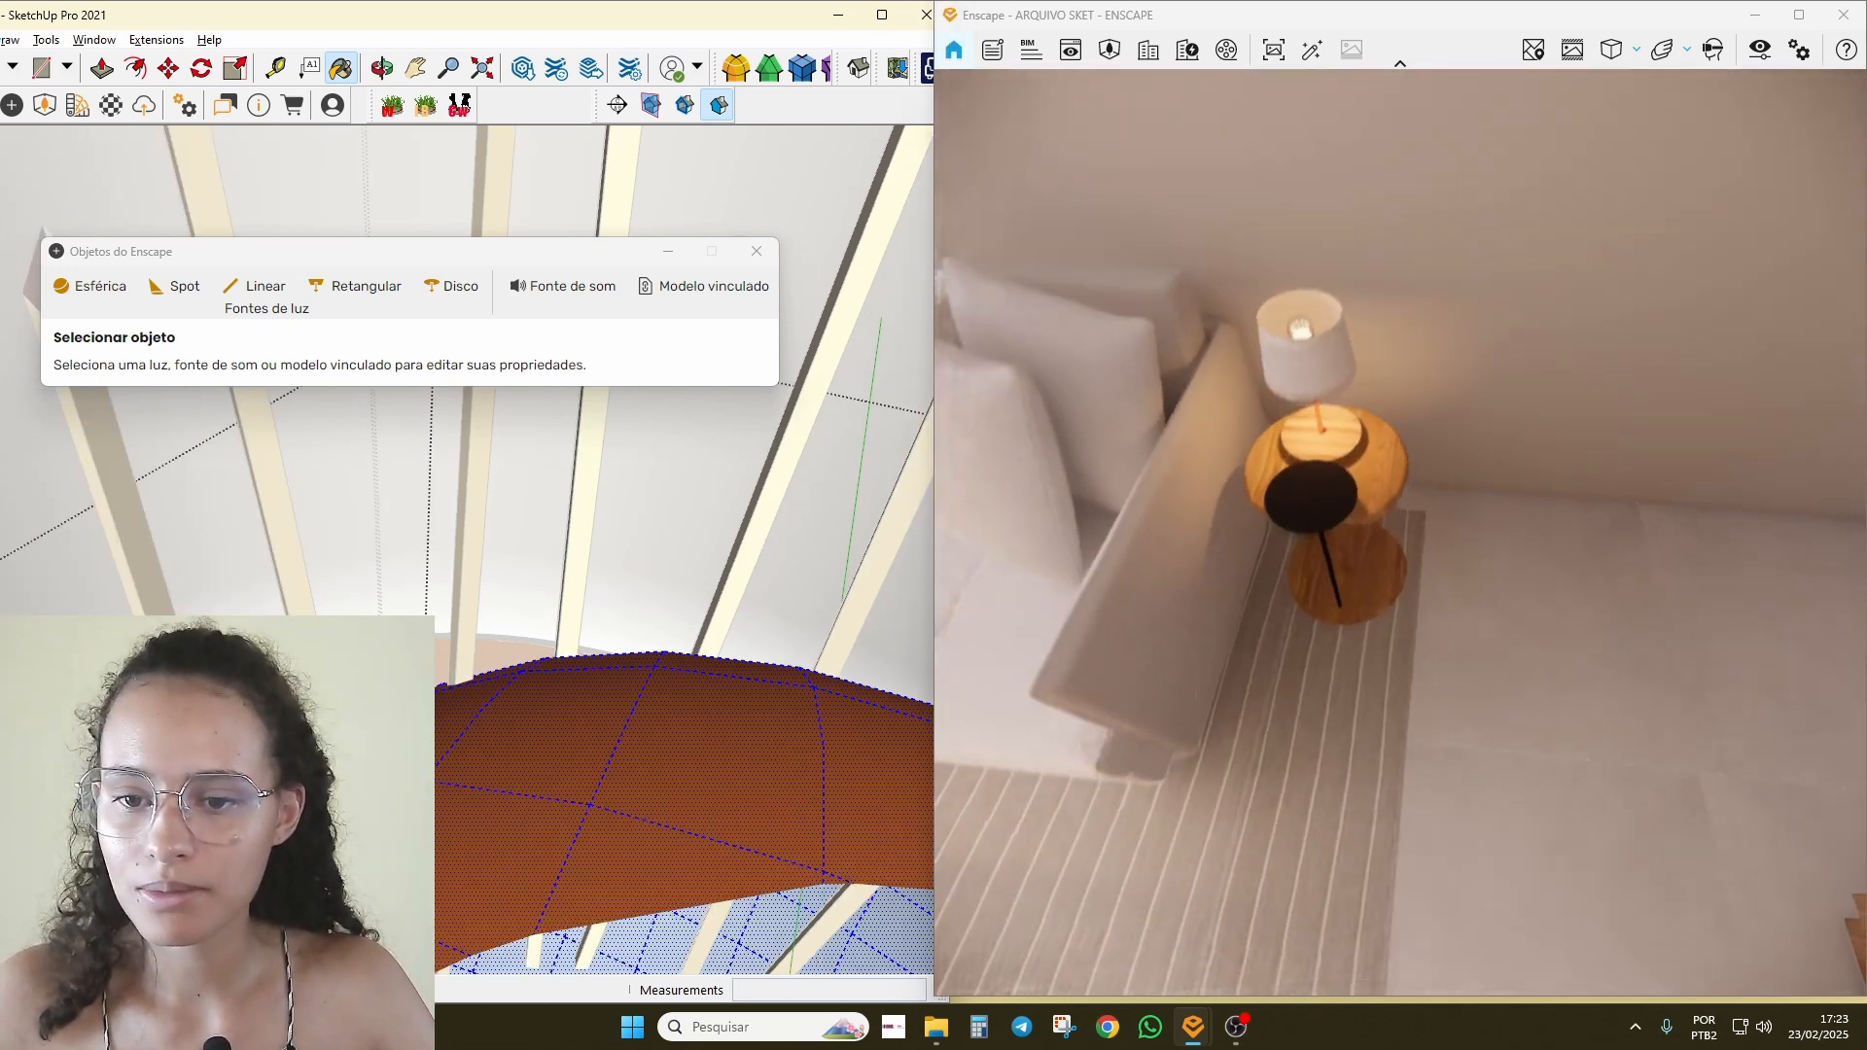
{"action": "key", "text": "s"}
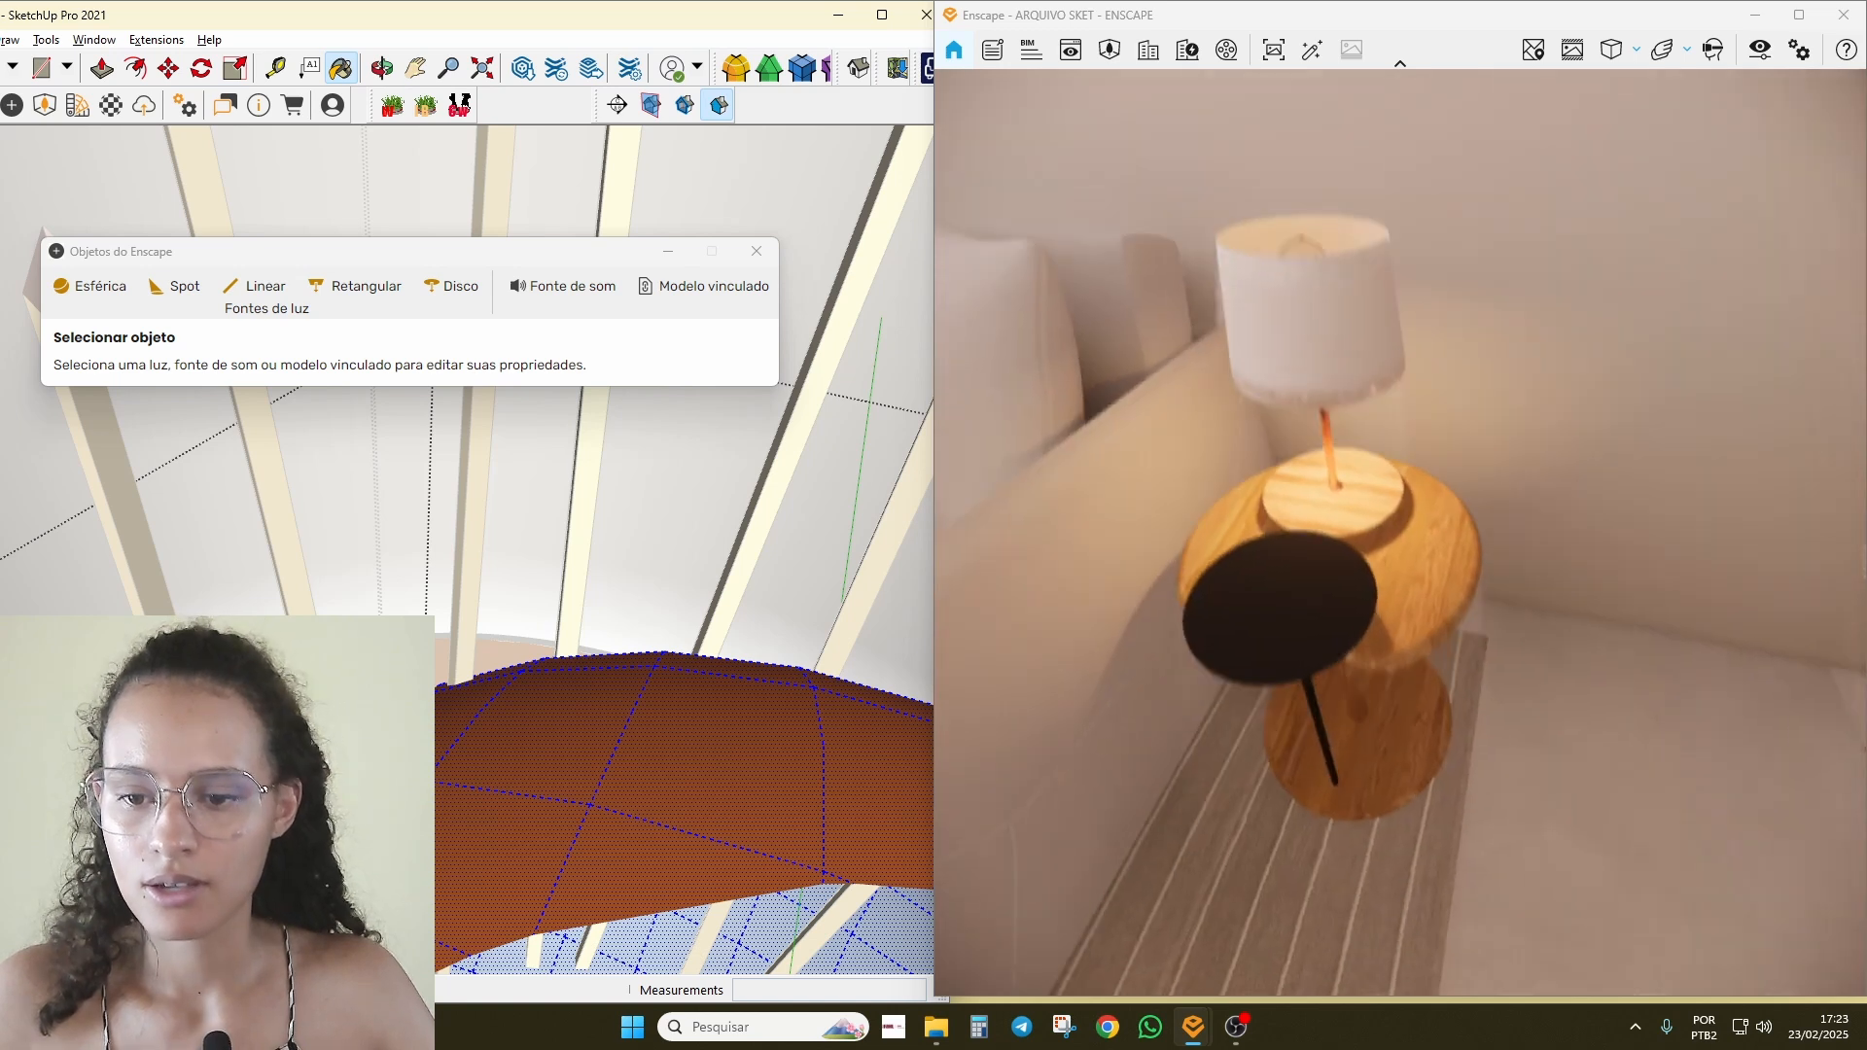
{"action": "key", "text": "a"}
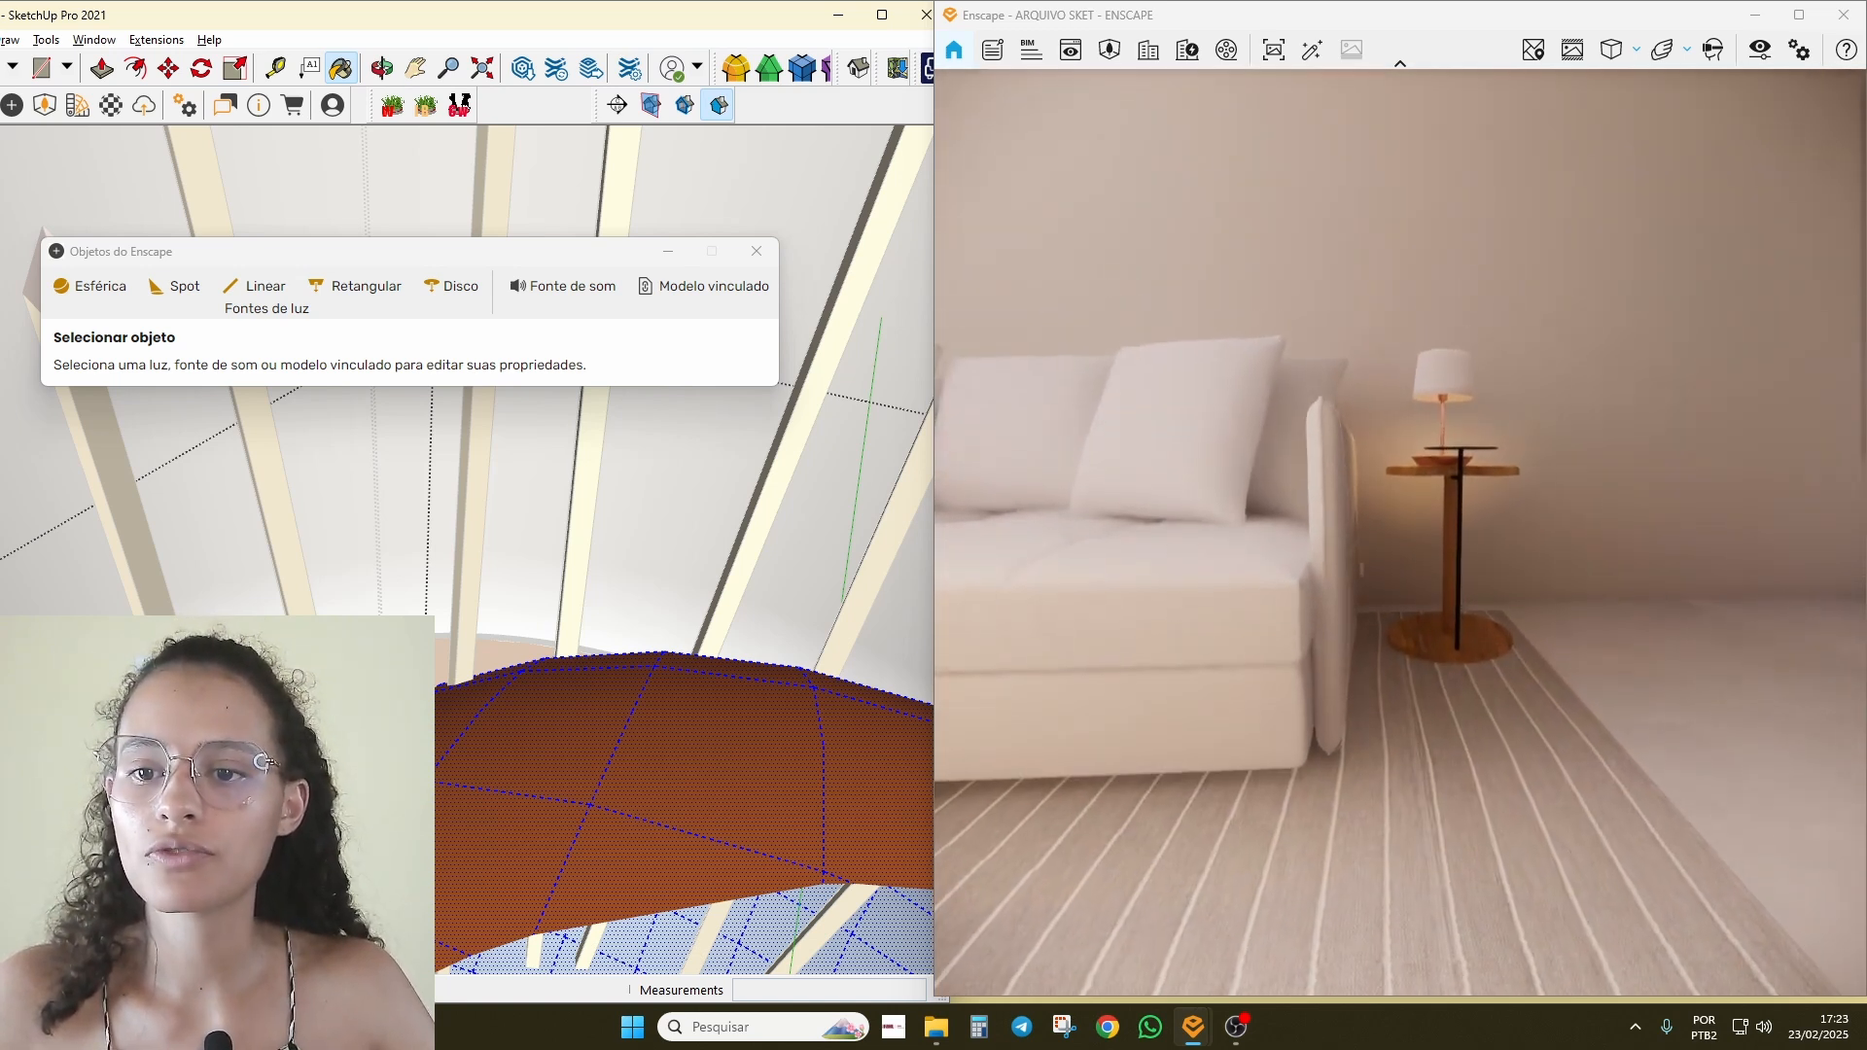
{"action": "mouse_move", "coordinate": [1450, 680]}
{"action": "right_mouse_down"}
{"action": "mouse_move", "coordinate": [1546, 680]}
{"action": "mouse_move", "coordinate": [1450, 679]}
{"action": "right_mouse_up"}
{"action": "scroll", "coordinate": [1450, 680], "scroll_direction": "up", "scroll_amount": 3}
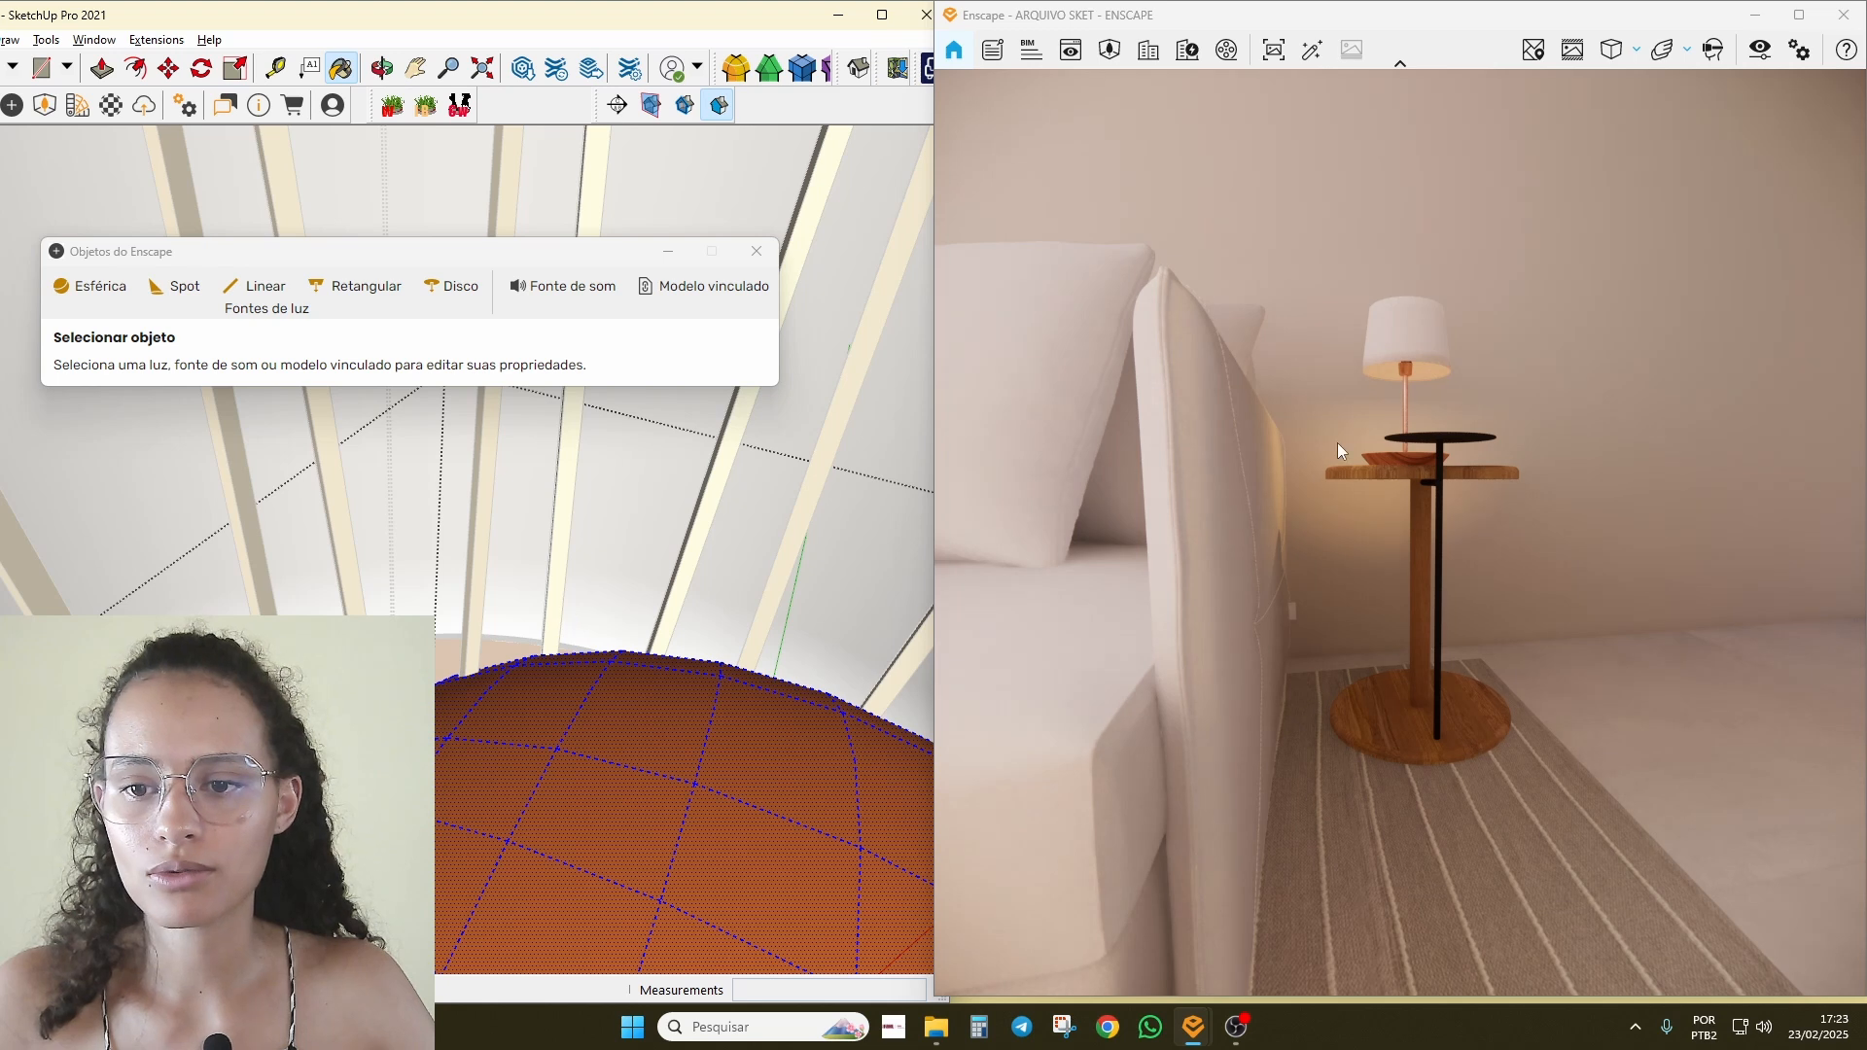
{"action": "key", "text": "e"}
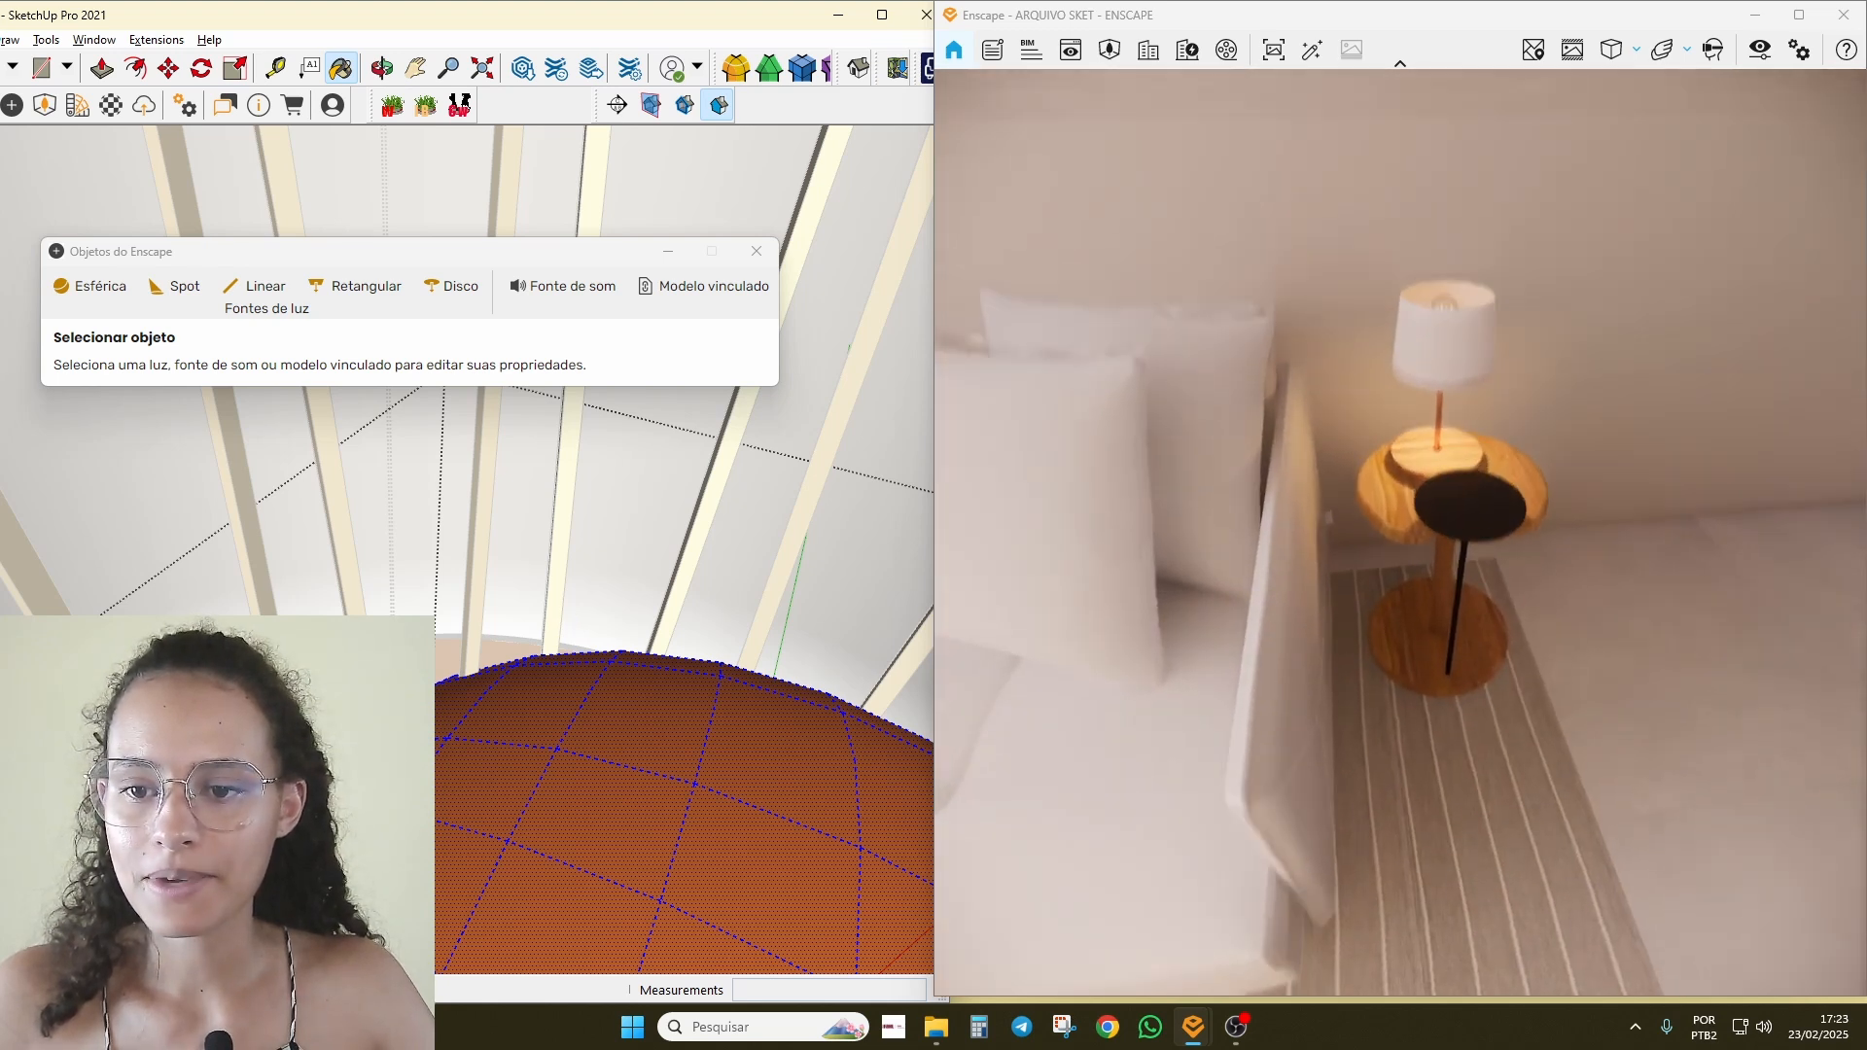
{"action": "key", "text": "s"}
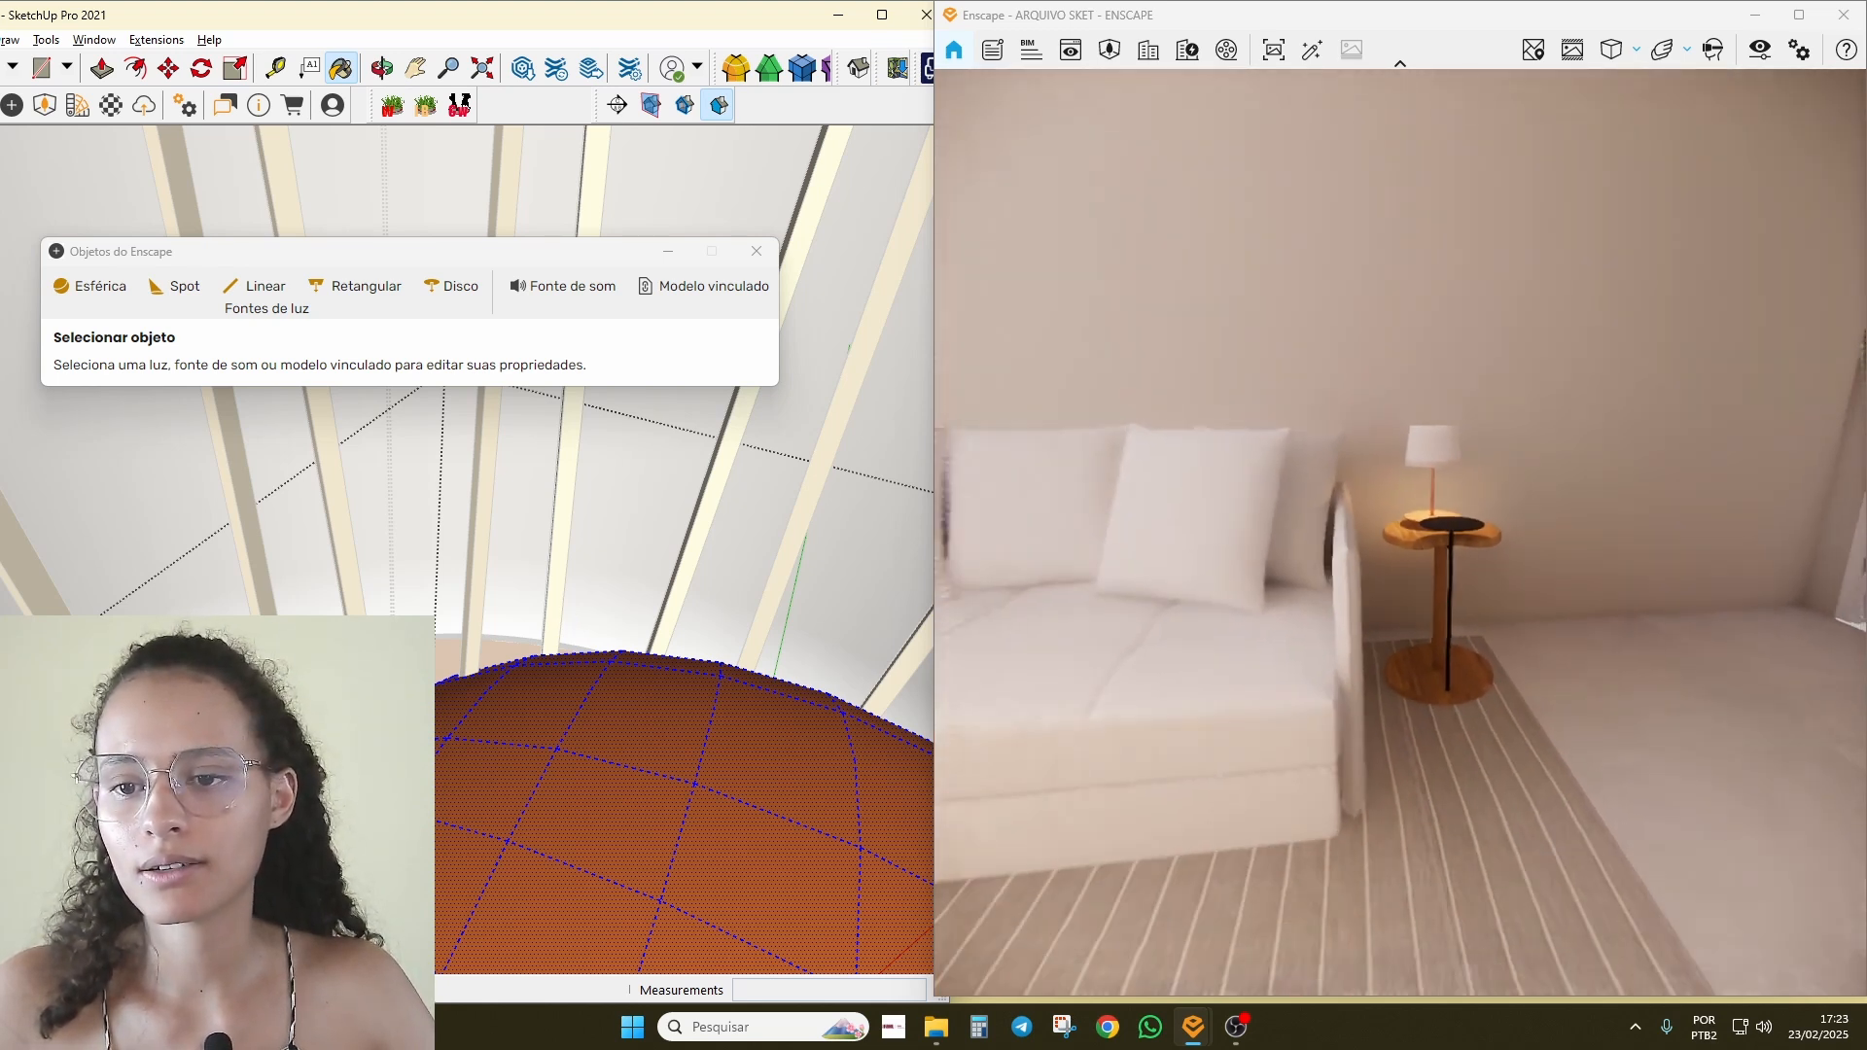
{"action": "key", "text": "s"}
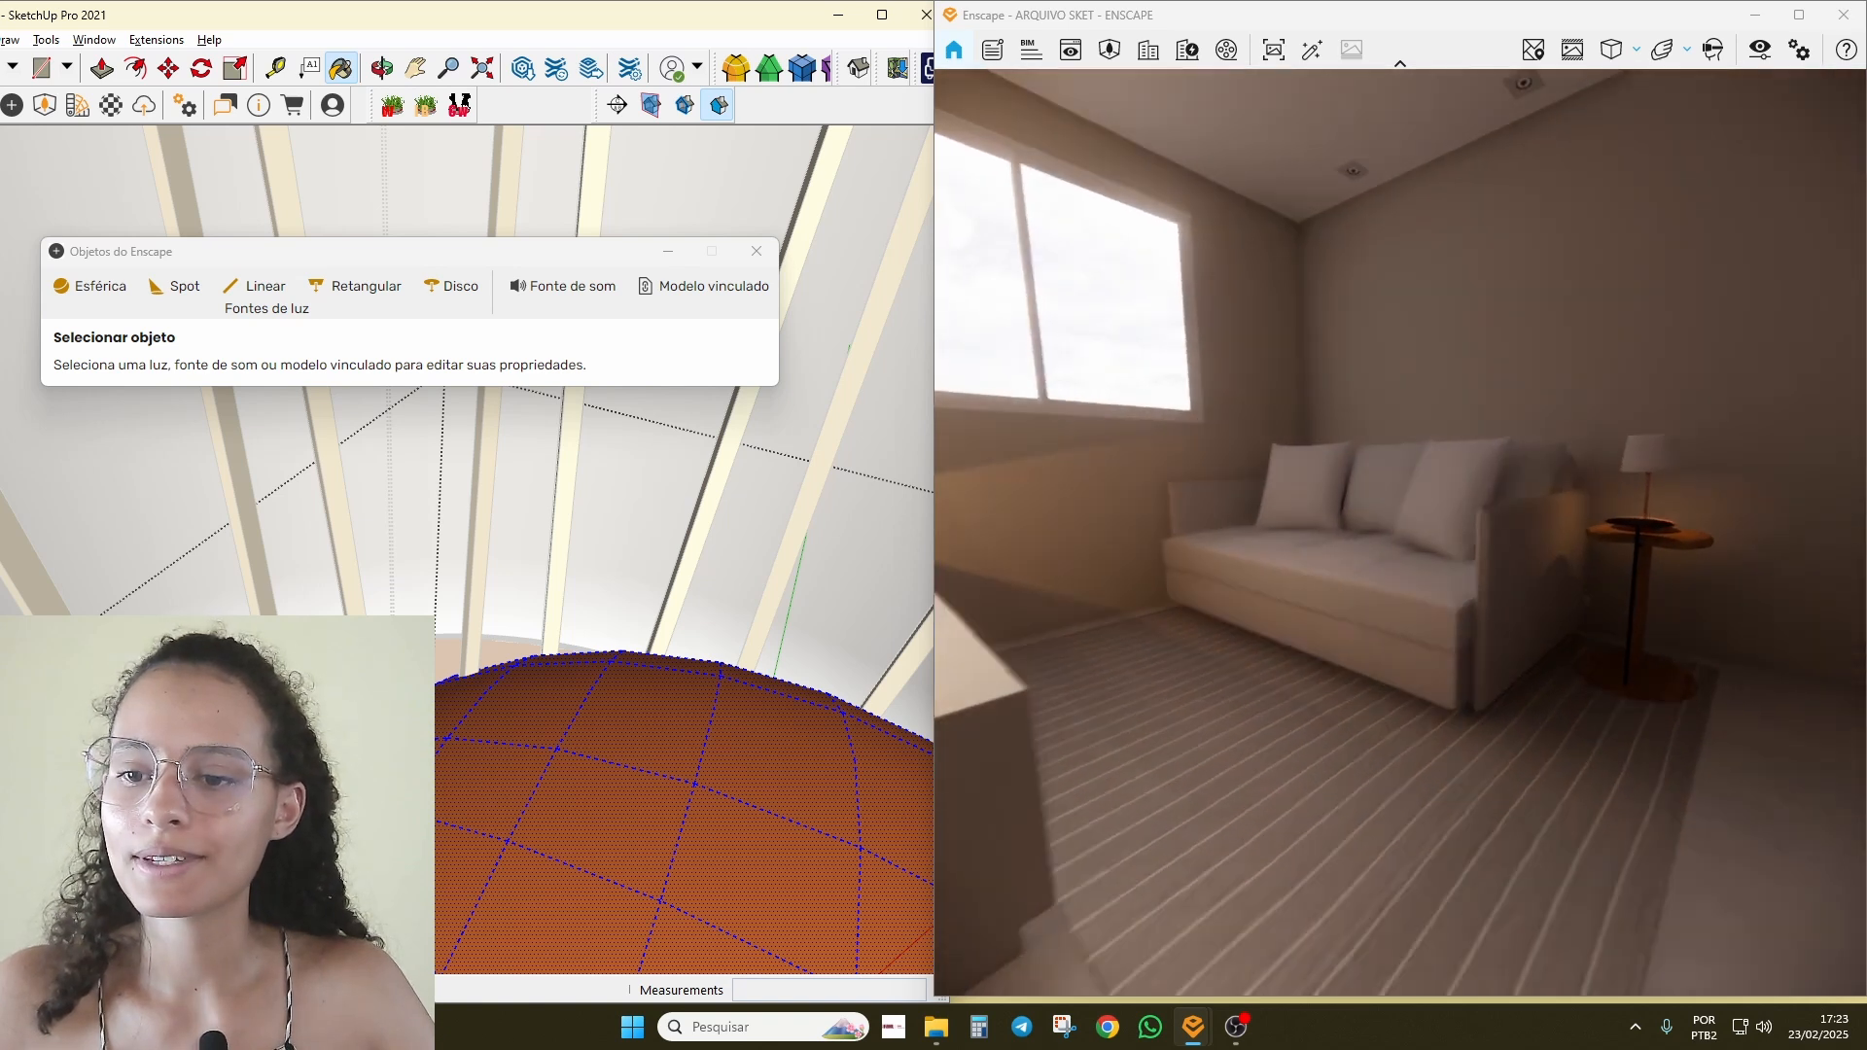
Step: Bring the view back to the lamp table, move the Objects dialog and narrow the render window
{"action": "key", "text": "w"}
{"action": "key", "text": "w"}
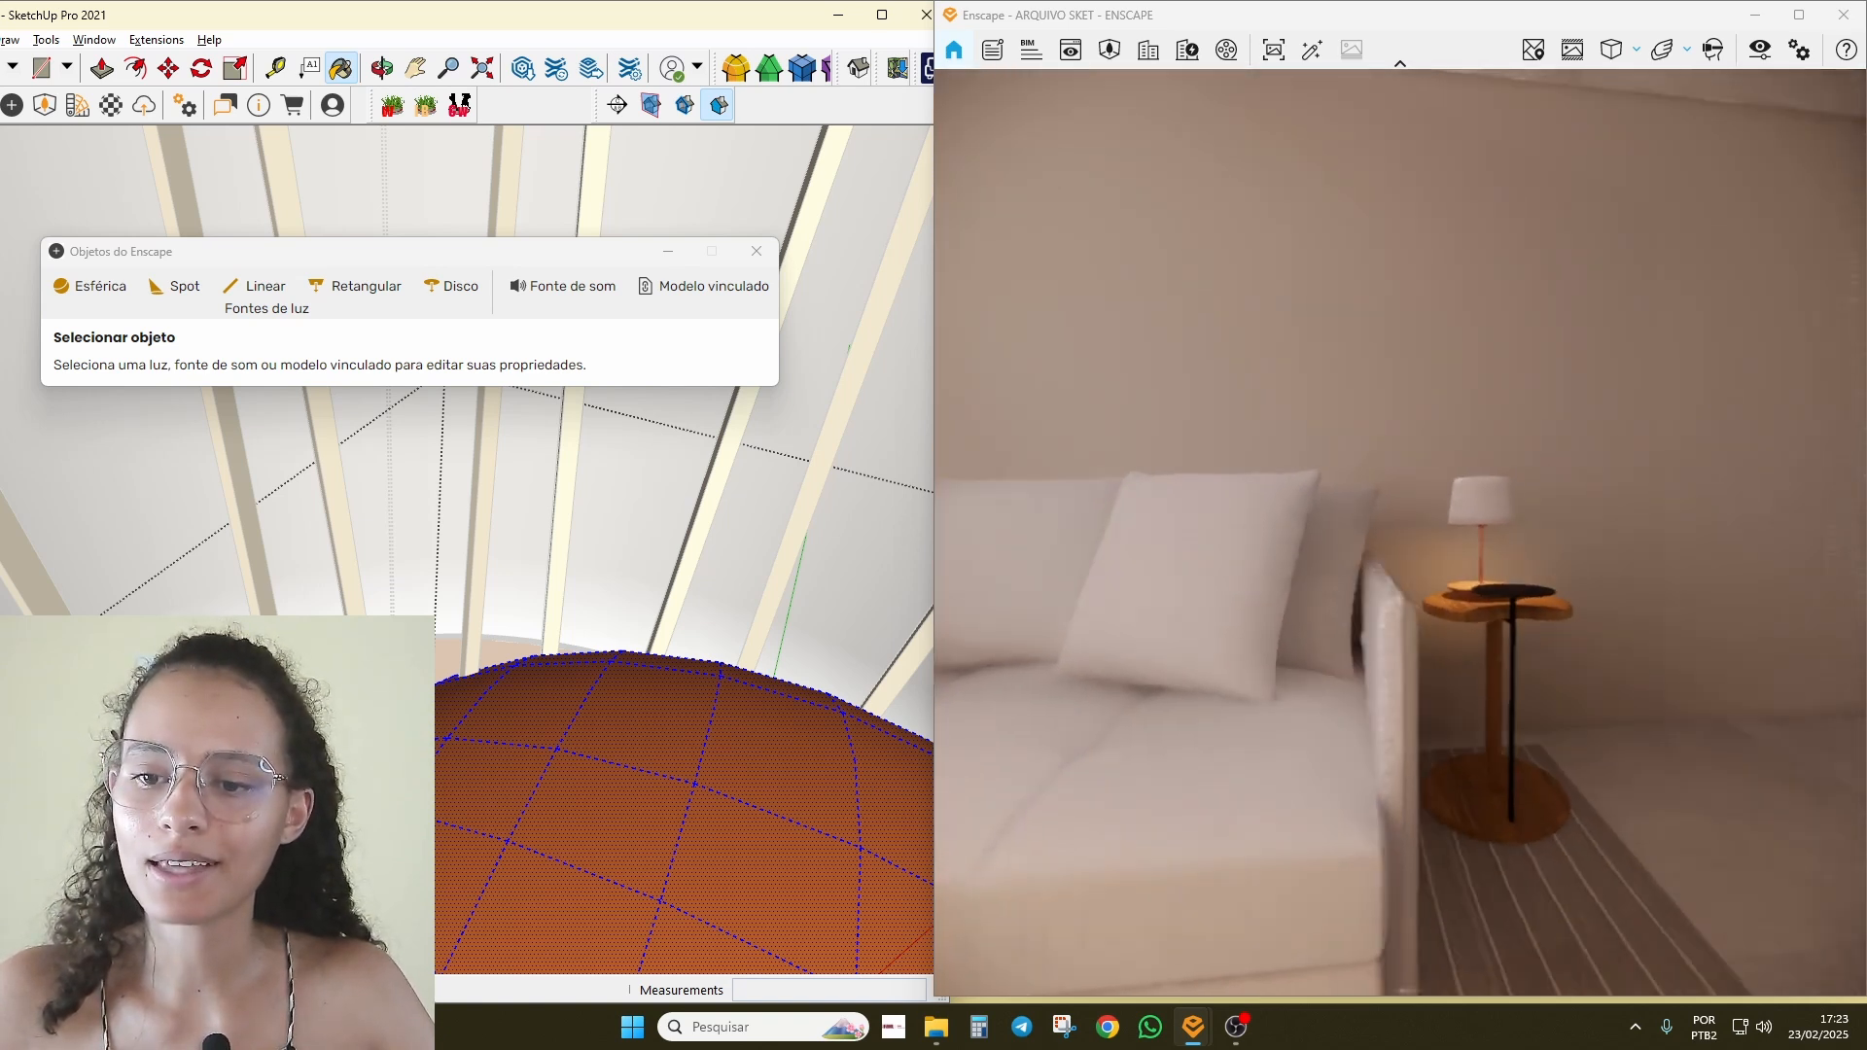
{"action": "key", "text": "d"}
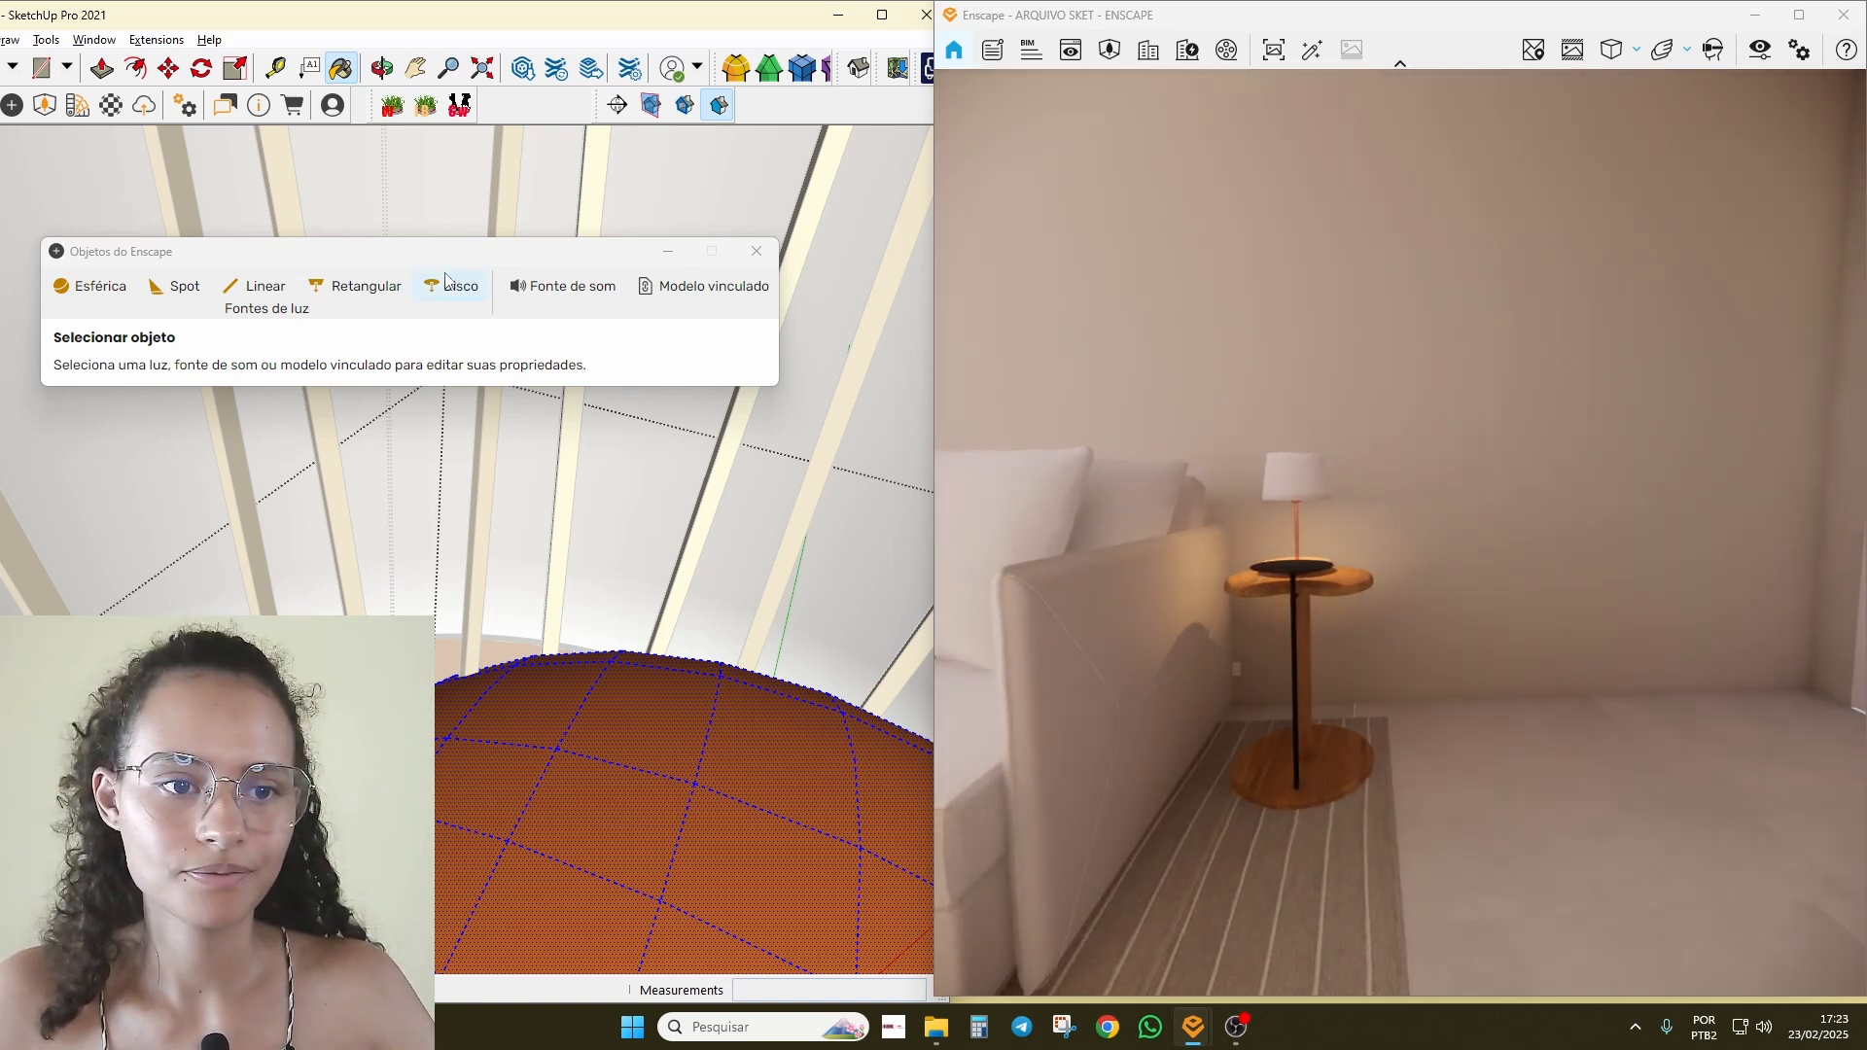
{"action": "left_click_drag", "start_coordinate": [454, 264], "coordinate": [560, 226]}
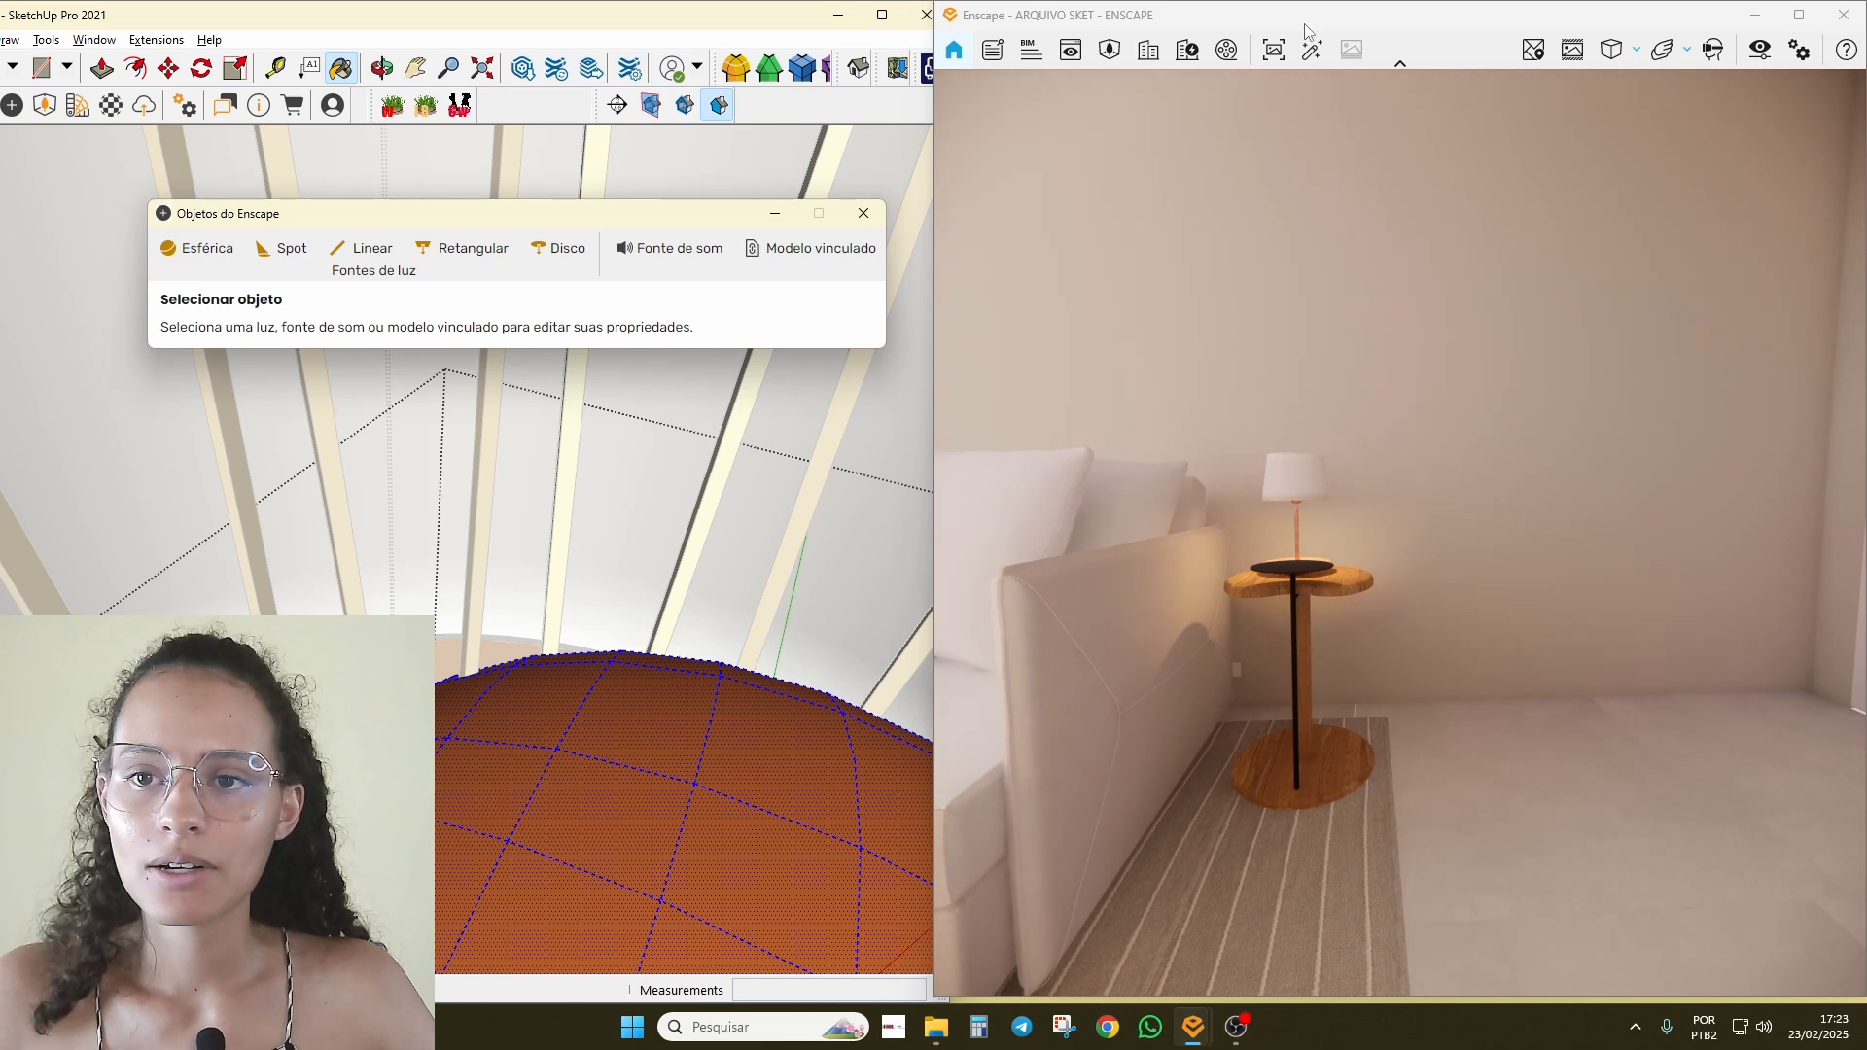
{"action": "left_click_drag", "start_coordinate": [937, 169], "coordinate": [1330, 219]}
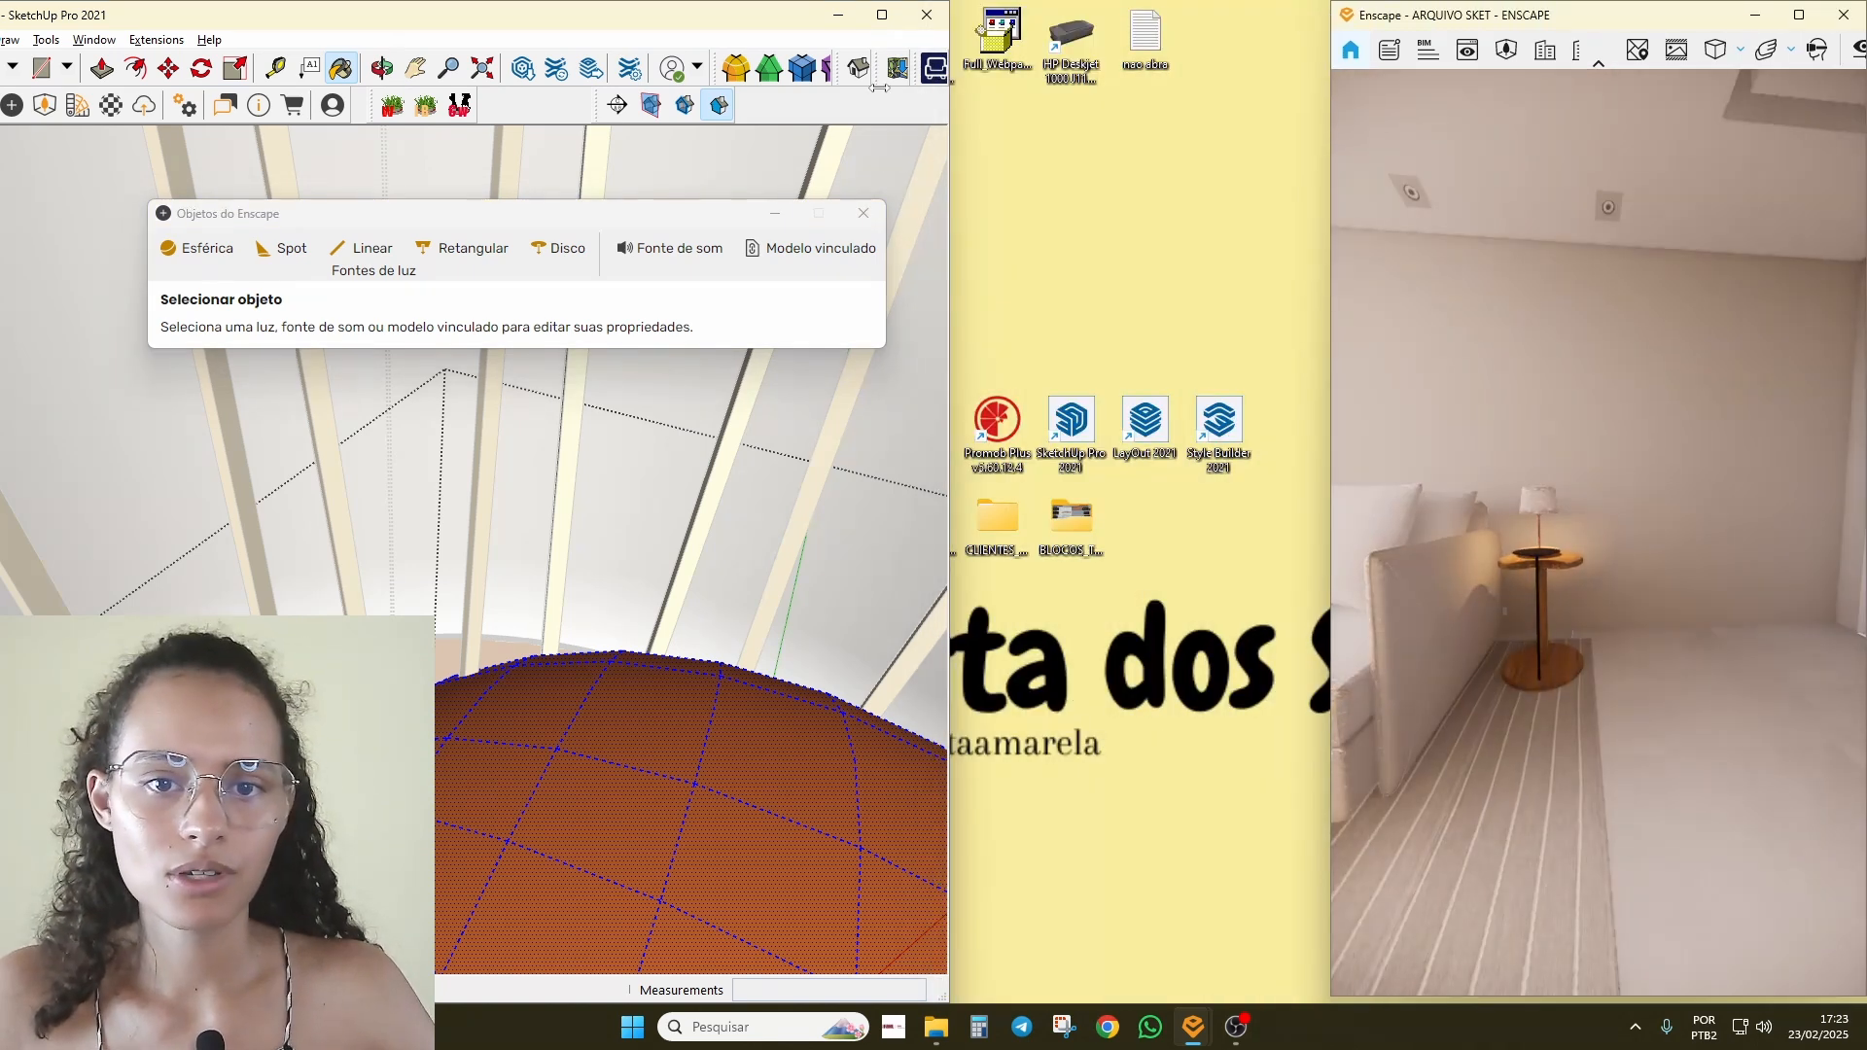
Step: Maximize SketchUp and drag the Enscape render window wider again
{"action": "left_click", "coordinate": [878, 14]}
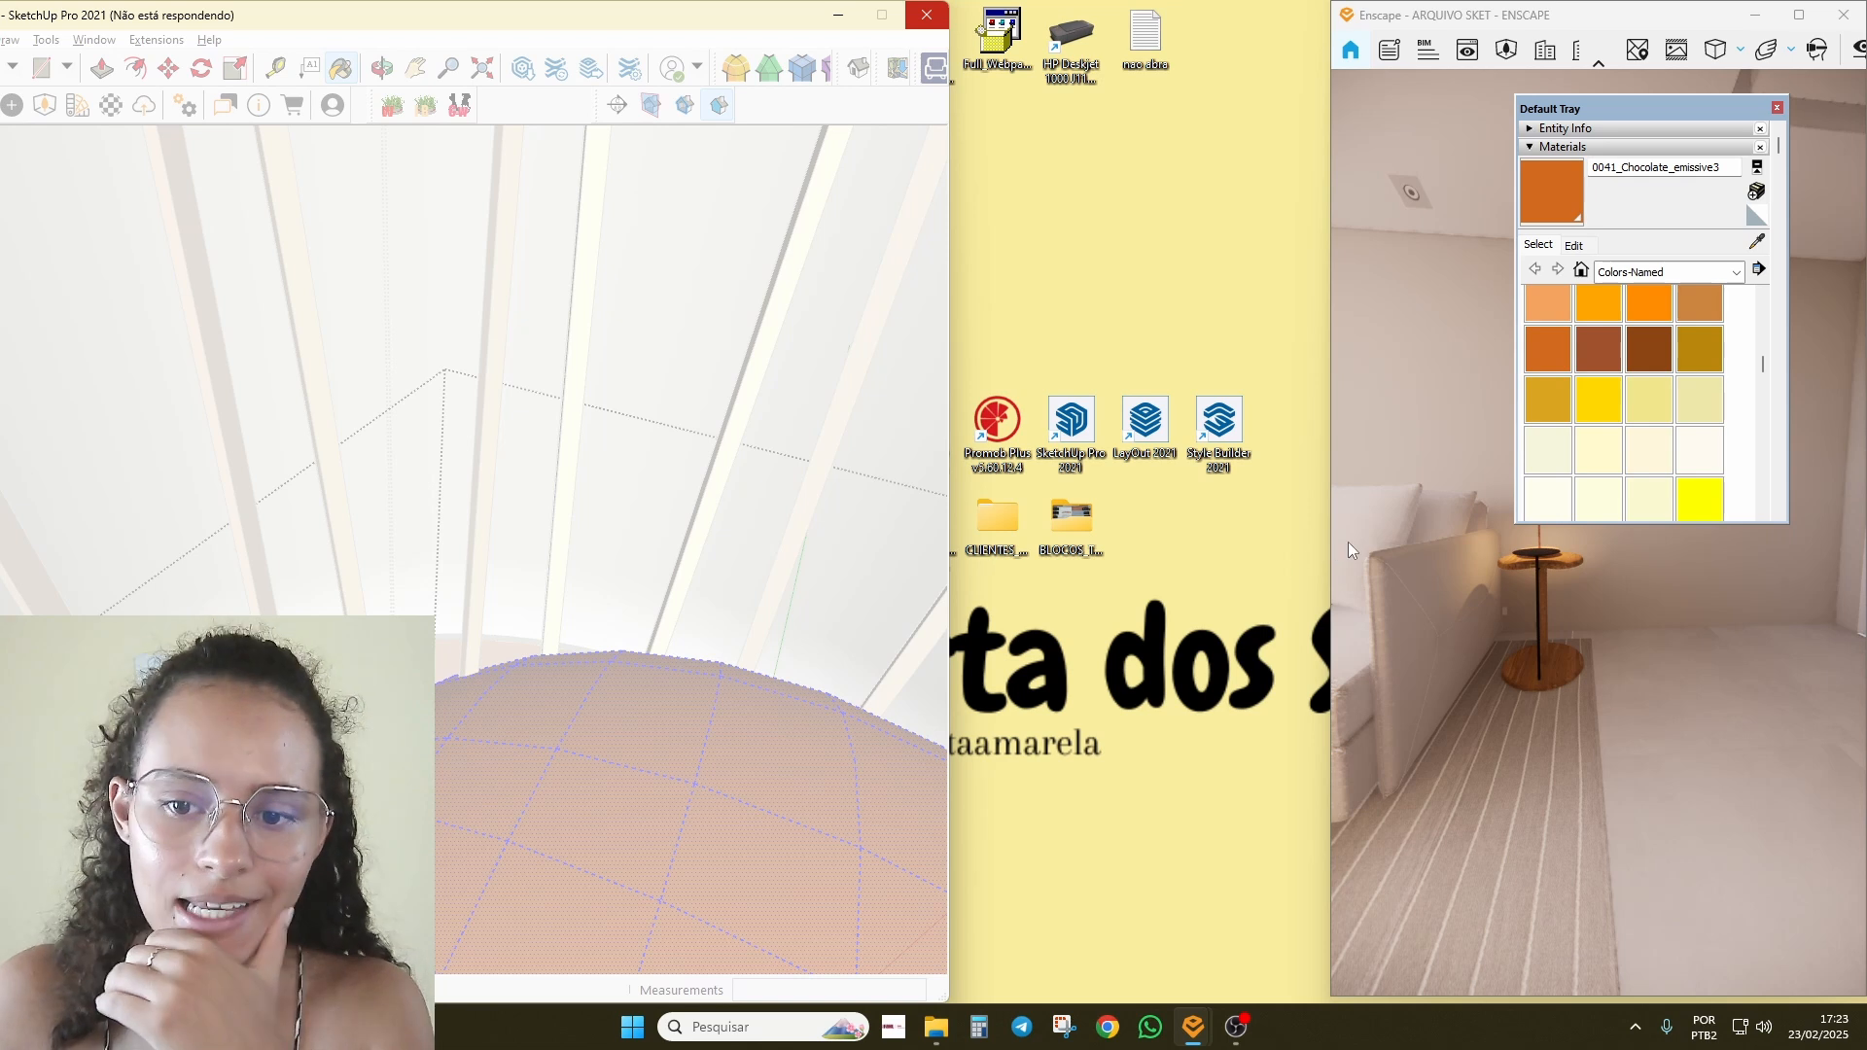
{"action": "left_click_drag", "start_coordinate": [1323, 545], "coordinate": [988, 583]}
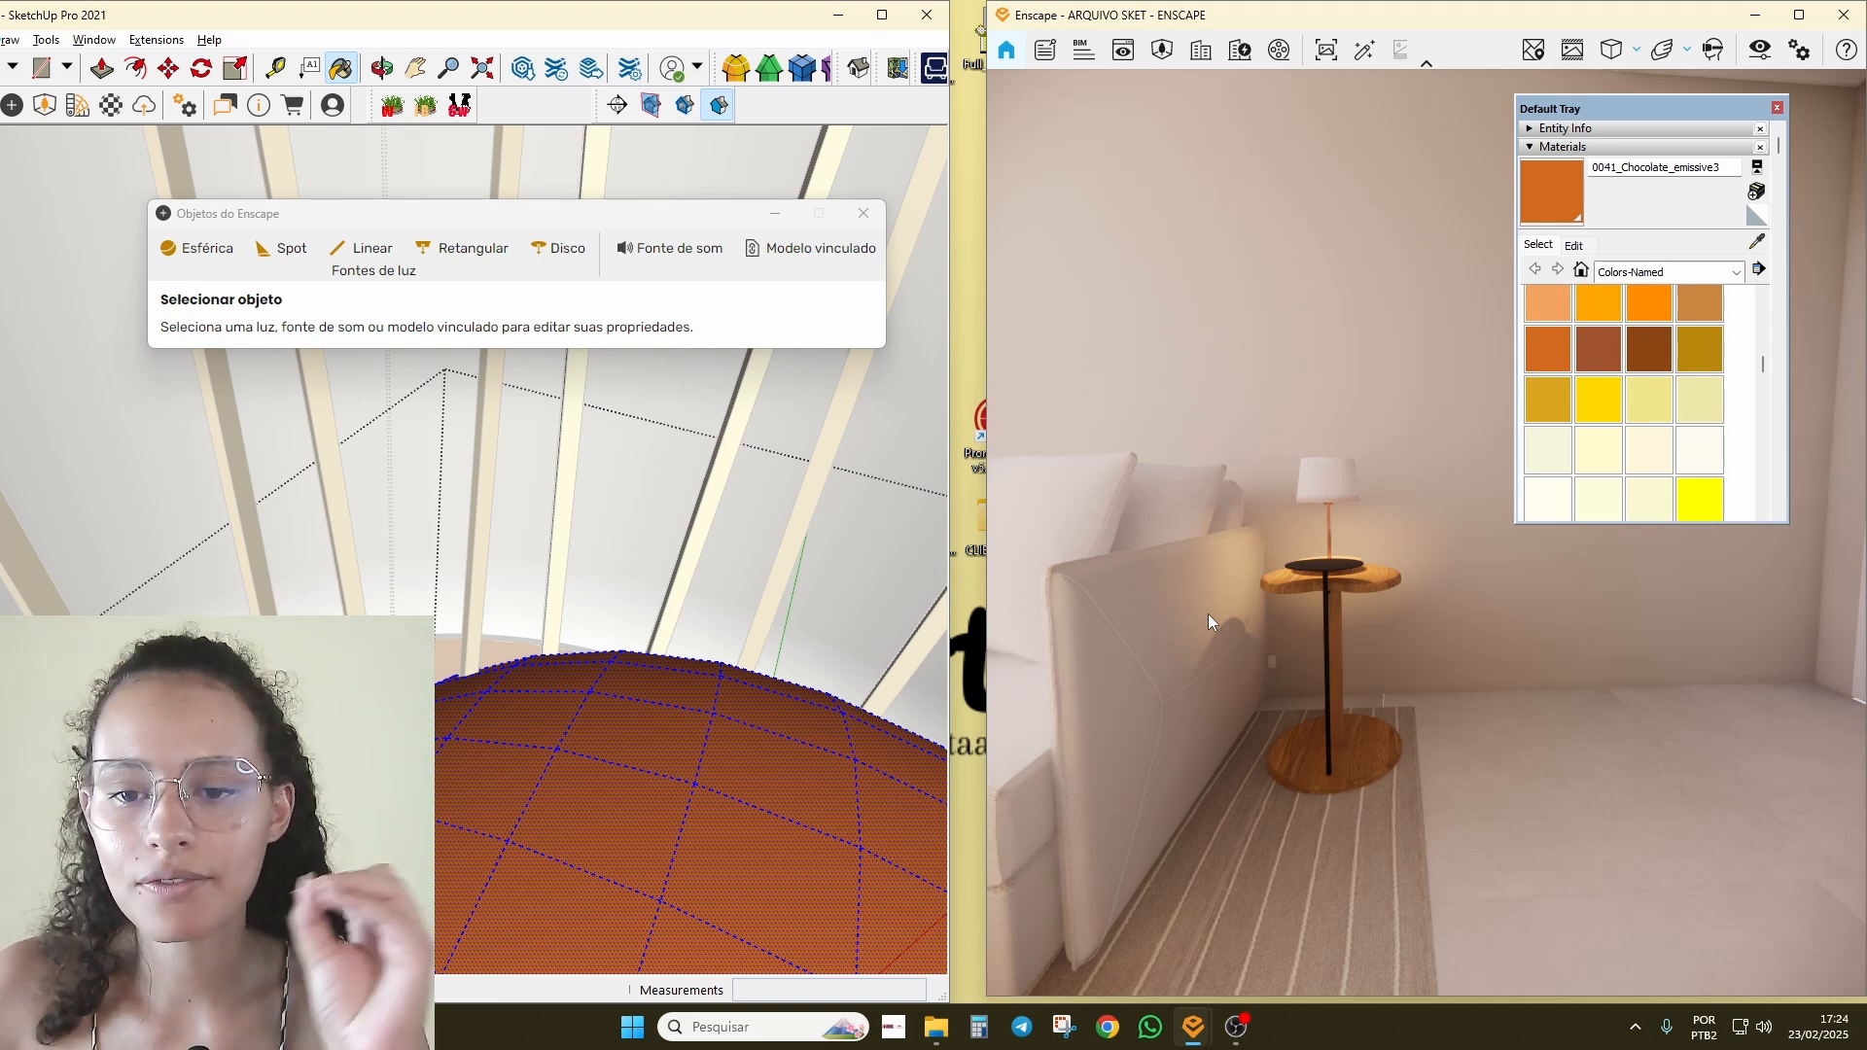
Step: Reframe the model view, turn the render toward the window, and move the tags panel aside
{"action": "middle_click_drag", "start_coordinate": [626, 750], "coordinate": [792, 633]}
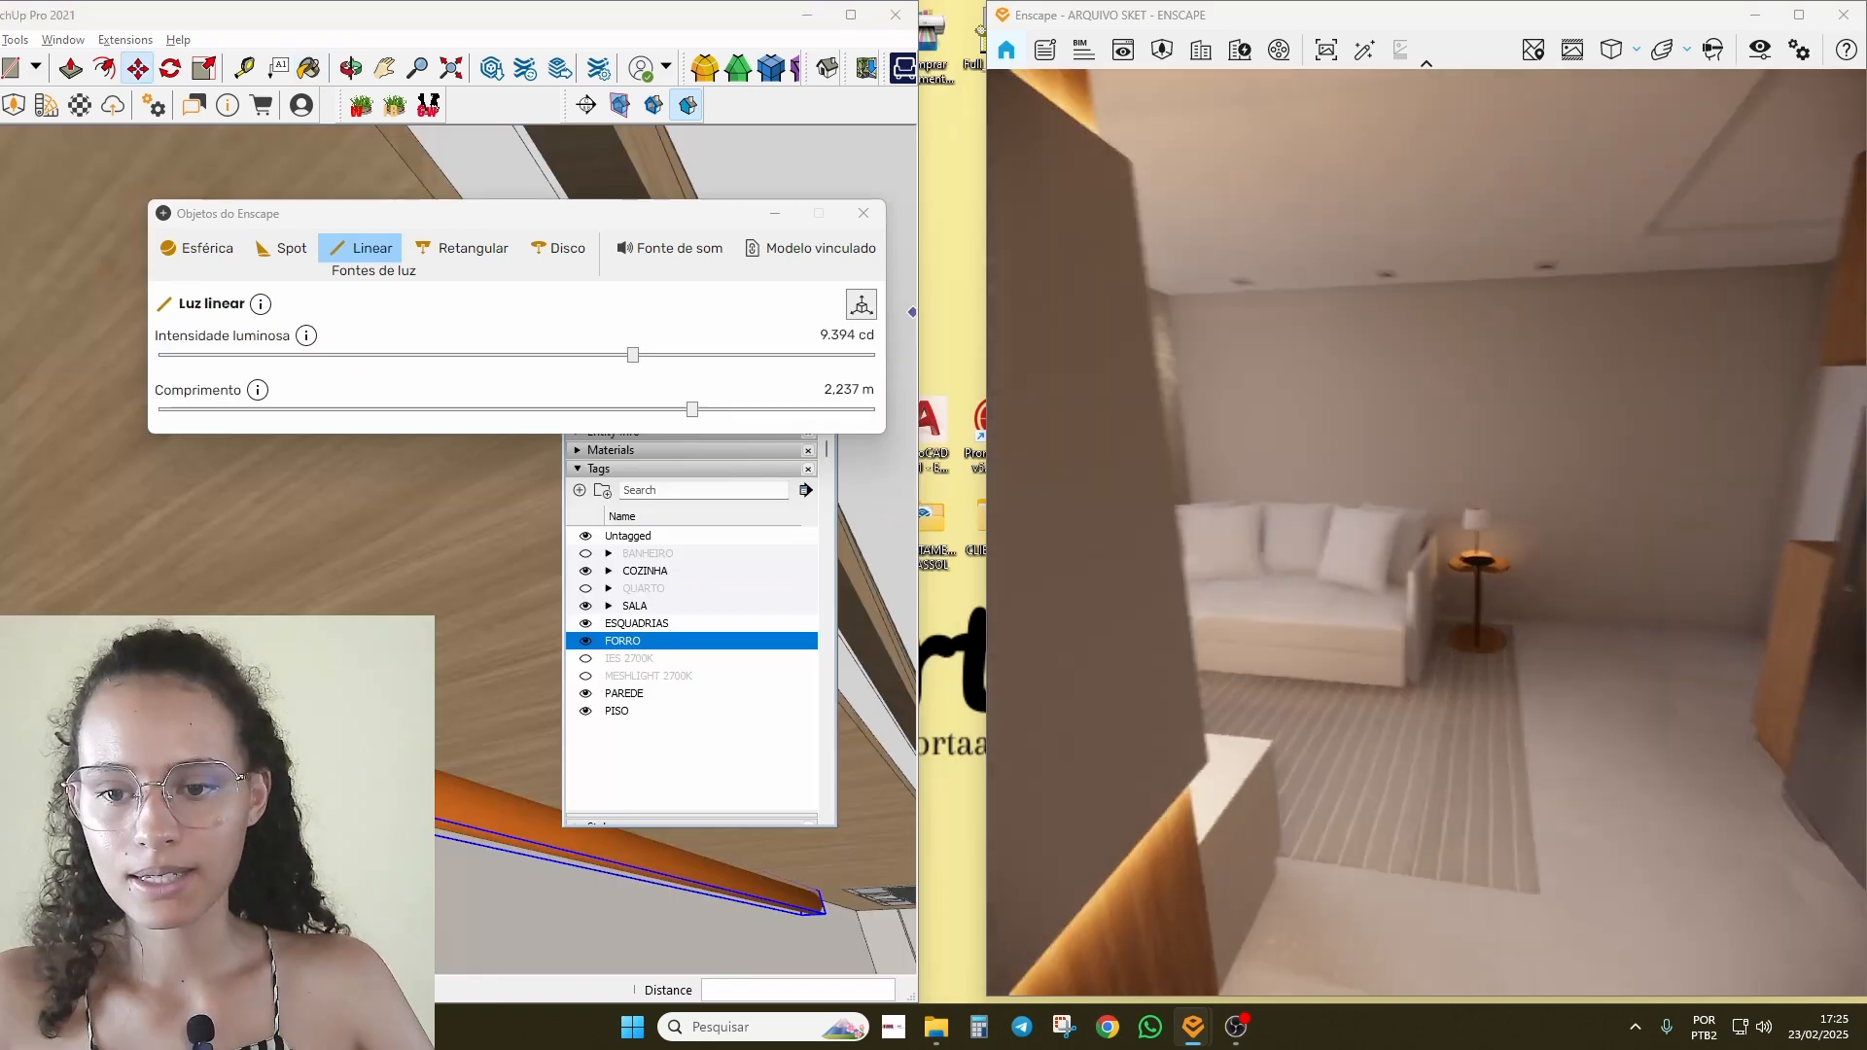
{"action": "mouse_move", "coordinate": [1449, 428]}
{"action": "left_mouse_down"}
{"action": "mouse_move", "coordinate": [1188, 371]}
{"action": "mouse_move", "coordinate": [1507, 428]}
{"action": "left_mouse_up"}
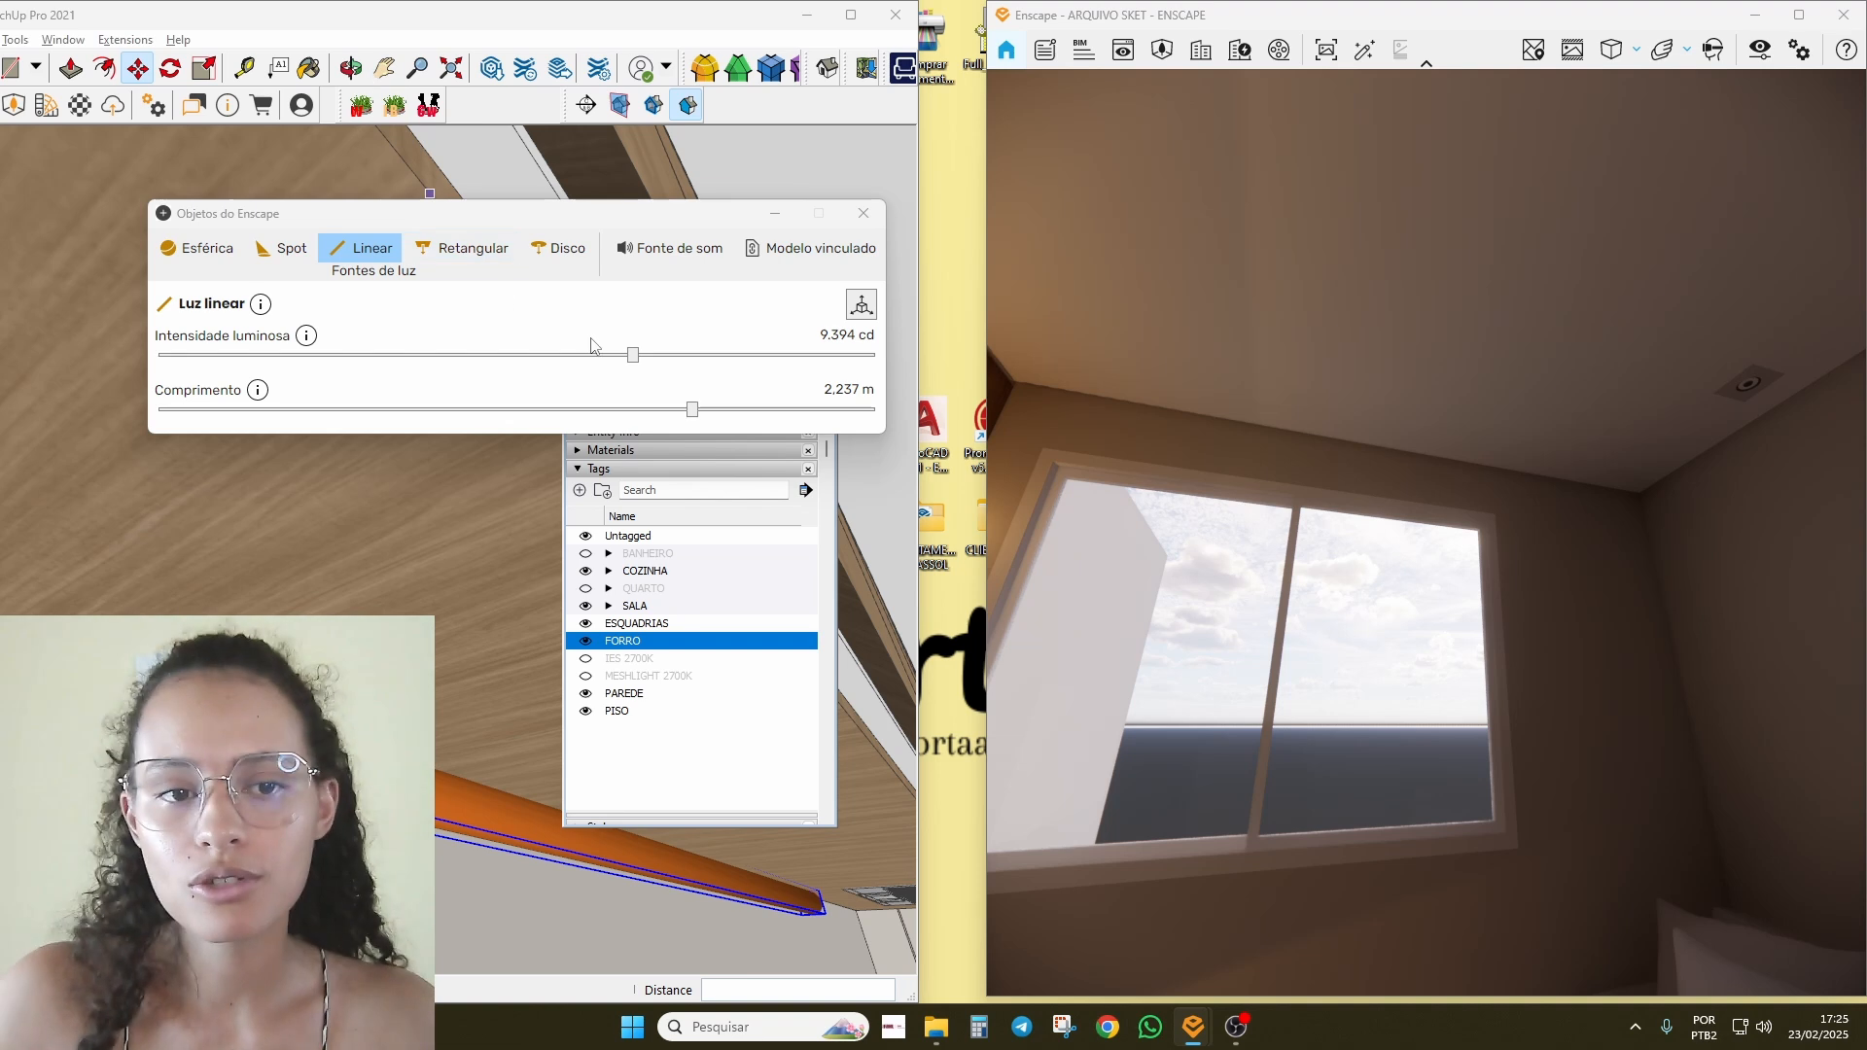
{"action": "scroll", "coordinate": [471, 613], "scroll_direction": "down", "scroll_amount": 3}
{"action": "mouse_move", "coordinate": [470, 612]}
{"action": "middle_mouse_down"}
{"action": "mouse_move", "coordinate": [583, 808]}
{"action": "mouse_move", "coordinate": [528, 479]}
{"action": "middle_mouse_up"}
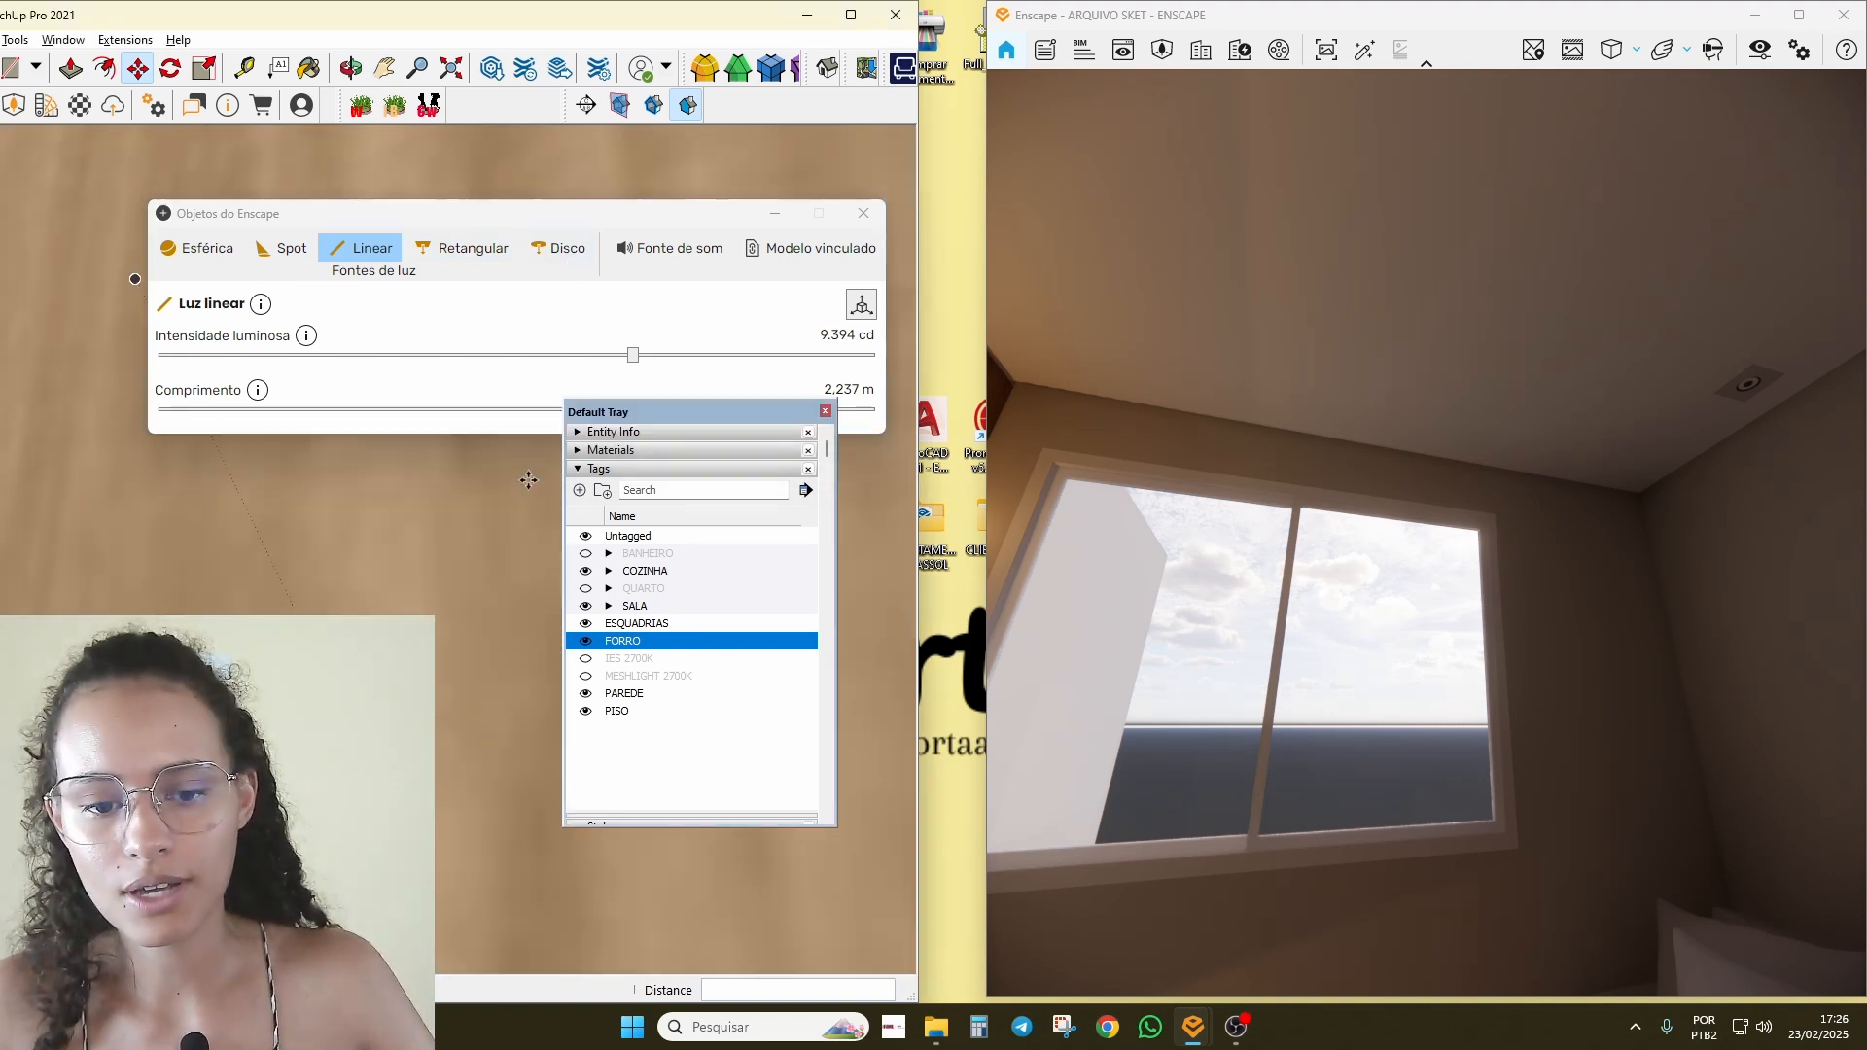
{"action": "left_click_drag", "start_coordinate": [711, 411], "coordinate": [675, 604]}
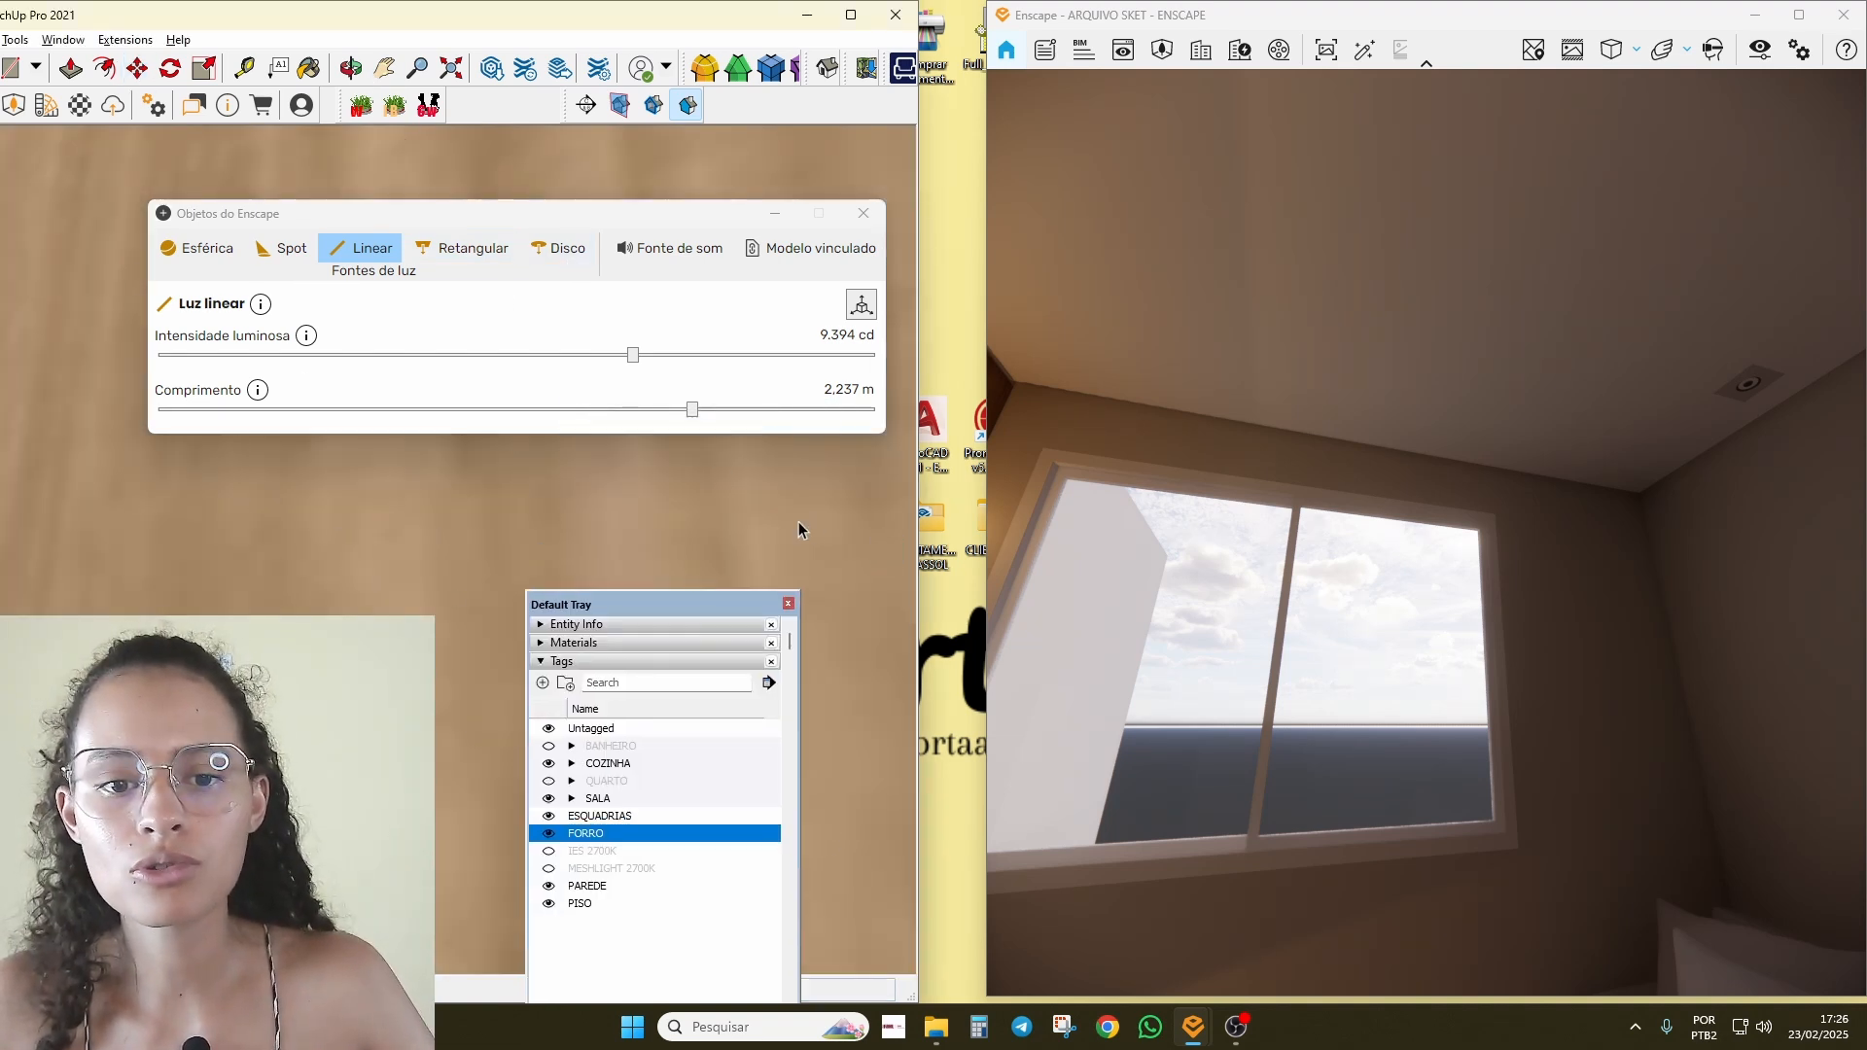
Step: Maximize SketchUp and frame the white sofa and side-table lamp in the model view
{"action": "left_click", "coordinate": [851, 15]}
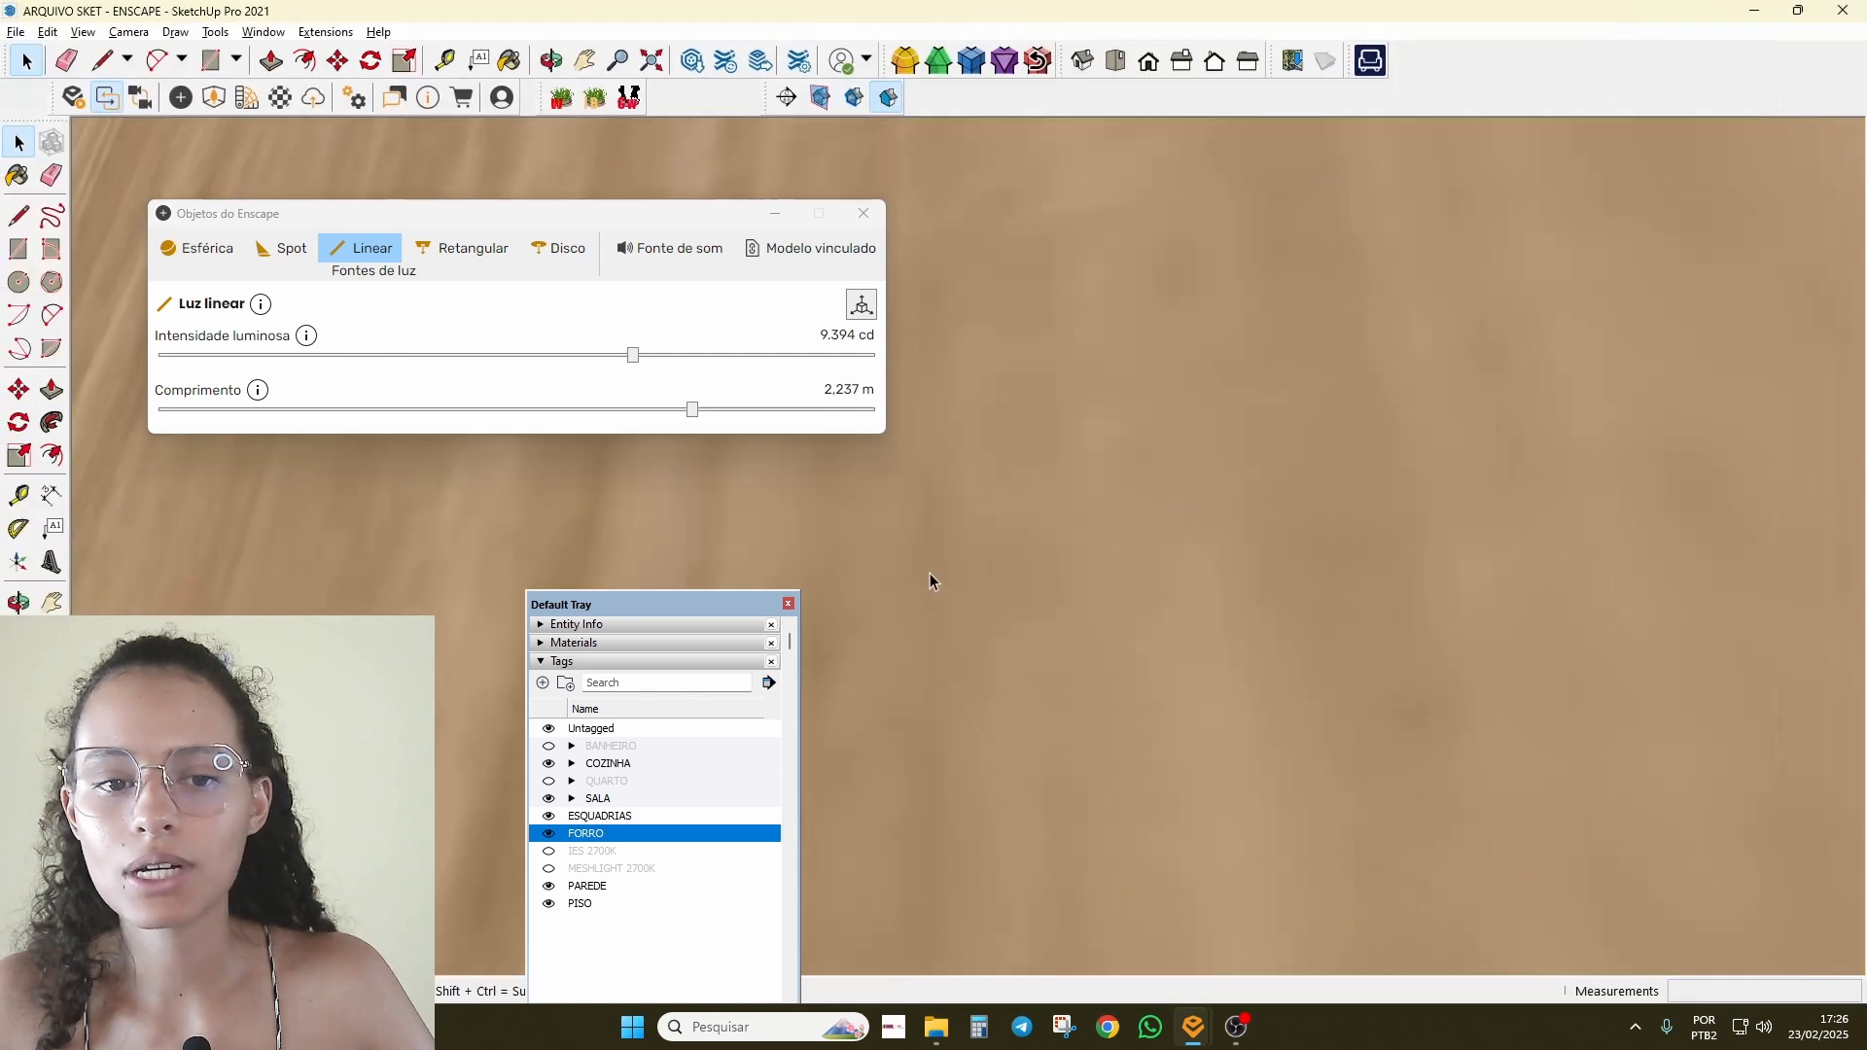
{"action": "middle_click_drag", "start_coordinate": [1464, 601], "coordinate": [1059, 567], "text": "shift"}
{"action": "scroll", "coordinate": [1059, 567], "scroll_direction": "down", "scroll_amount": 3}
{"action": "mouse_move", "coordinate": [1325, 632]}
{"action": "middle_mouse_down", "text": "shift"}
{"action": "mouse_move", "coordinate": [1125, 592]}
{"action": "mouse_move", "coordinate": [1000, 651]}
{"action": "mouse_move", "coordinate": [1080, 567]}
{"action": "middle_mouse_up", "text": "shift"}
{"action": "scroll", "coordinate": [1001, 652], "scroll_direction": "down", "scroll_amount": 3}
{"action": "scroll", "coordinate": [1000, 651], "scroll_direction": "down", "scroll_amount": 3}
{"action": "scroll", "coordinate": [1229, 583], "scroll_direction": "up", "scroll_amount": 5}
{"action": "mouse_move", "coordinate": [1033, 646]}
{"action": "middle_mouse_down", "text": "shift"}
{"action": "mouse_move", "coordinate": [1229, 584]}
{"action": "mouse_move", "coordinate": [1336, 658]}
{"action": "mouse_move", "coordinate": [1276, 566]}
{"action": "mouse_move", "coordinate": [1096, 452]}
{"action": "mouse_move", "coordinate": [1321, 542]}
{"action": "mouse_move", "coordinate": [1111, 500]}
{"action": "mouse_move", "coordinate": [1121, 523]}
{"action": "mouse_move", "coordinate": [1063, 493]}
{"action": "mouse_move", "coordinate": [1057, 515]}
{"action": "middle_mouse_up", "text": "shift"}
{"action": "scroll", "coordinate": [1276, 566], "scroll_direction": "up", "scroll_amount": 4}
{"action": "scroll", "coordinate": [1121, 523], "scroll_direction": "down", "scroll_amount": 2}
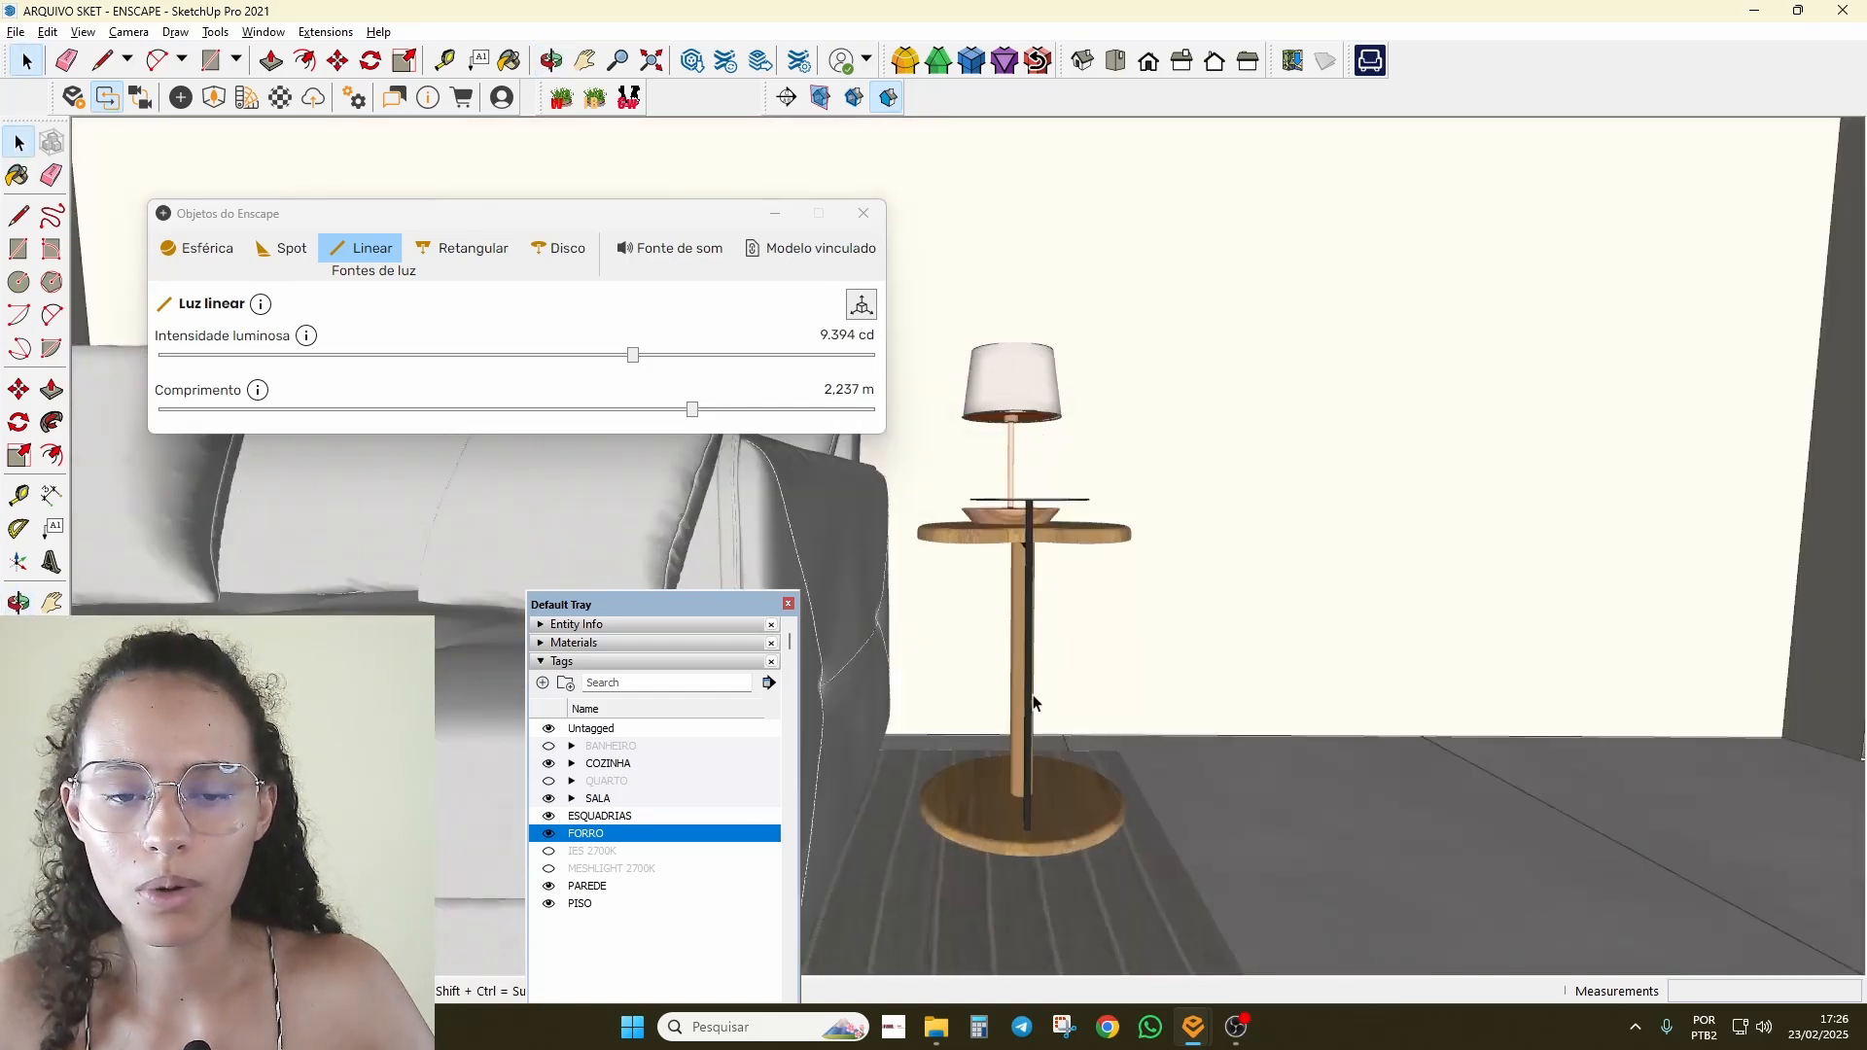
Step: Bring Enscape to the front and synchronize its render camera to the SketchUp view
{"action": "mouse_move", "coordinate": [1193, 1026]}
{"action": "left_click", "coordinate": [1032, 941]}
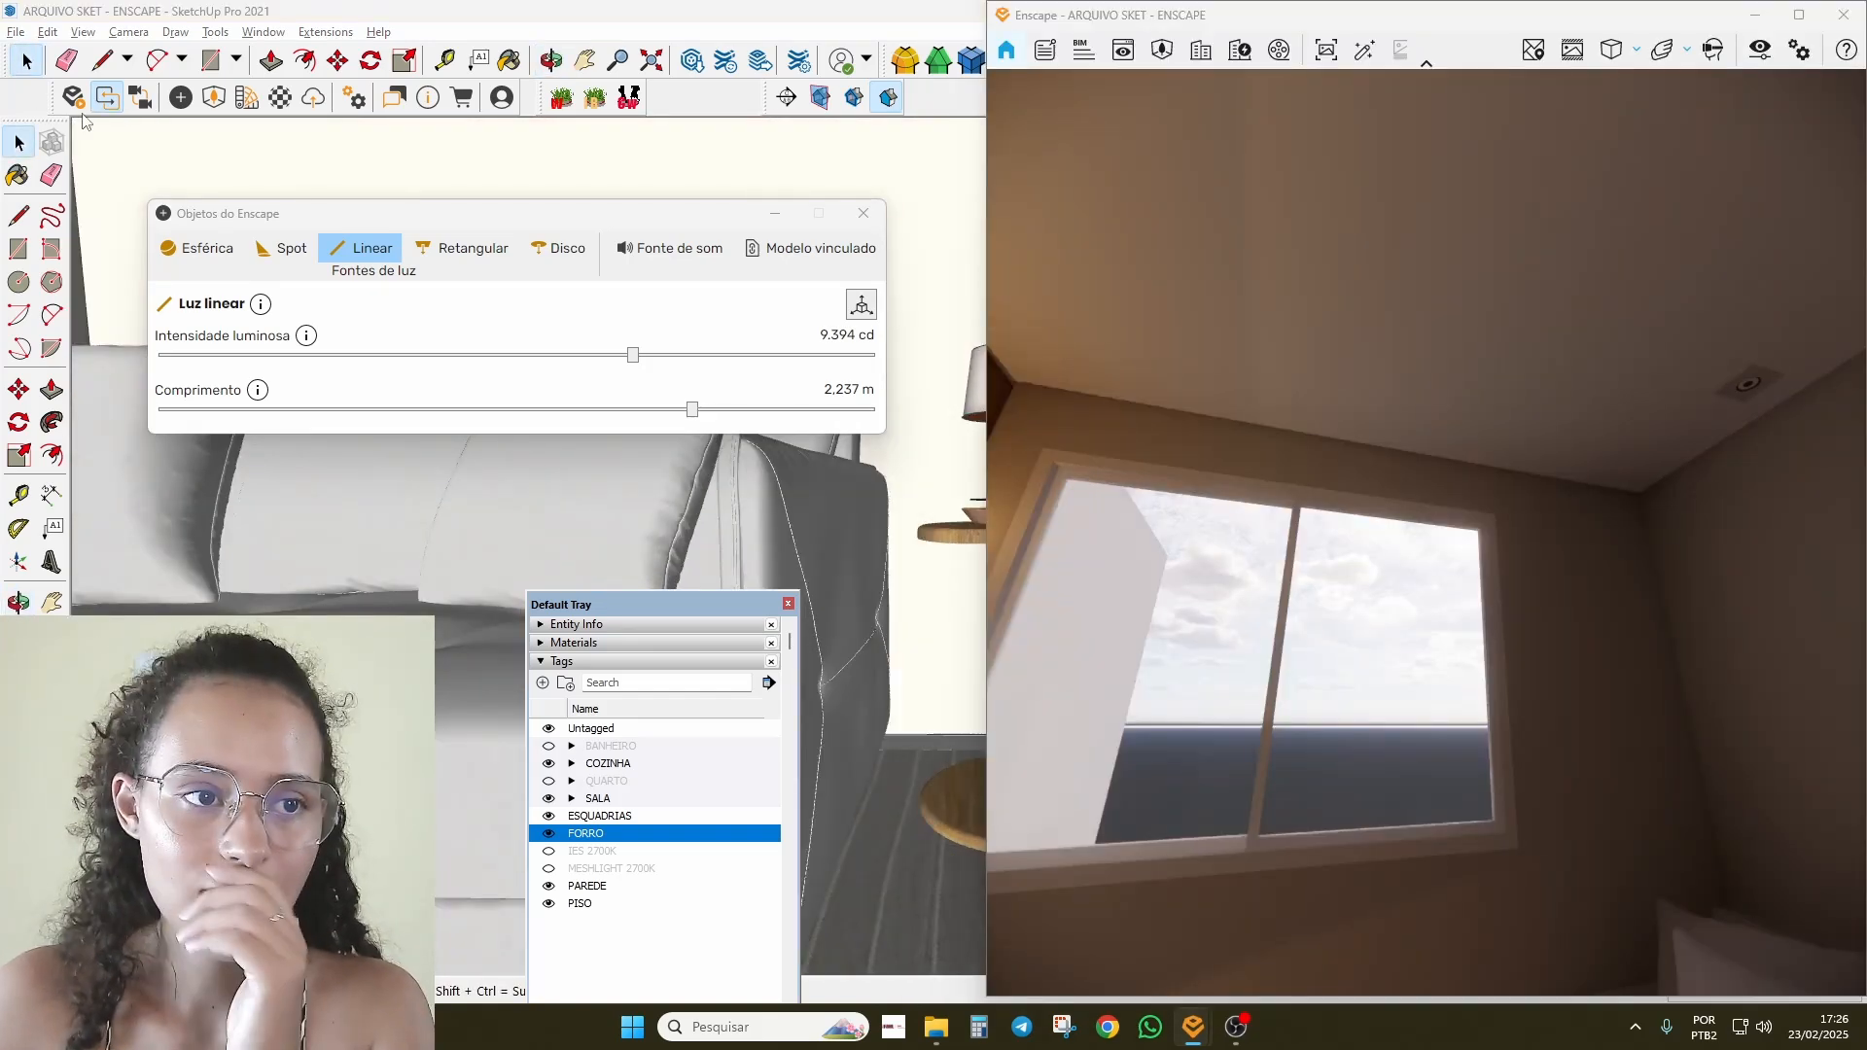
{"action": "left_click", "coordinate": [138, 98]}
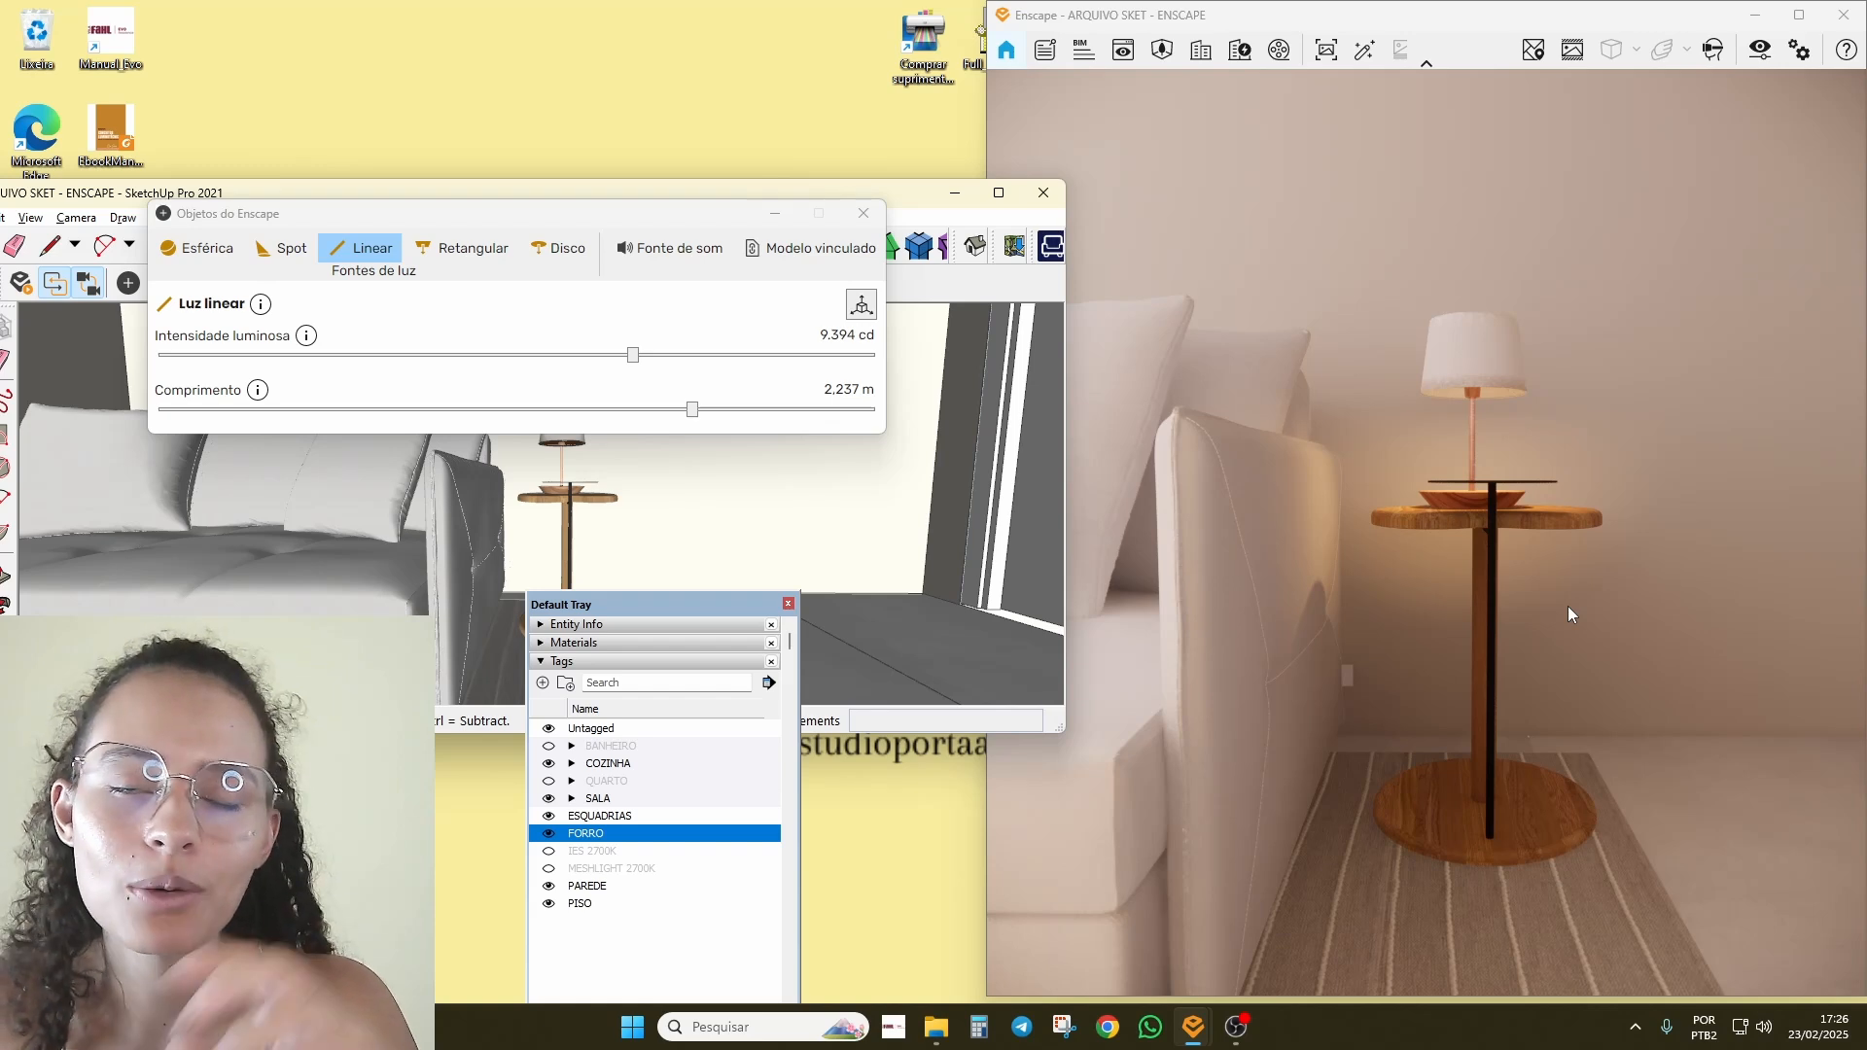